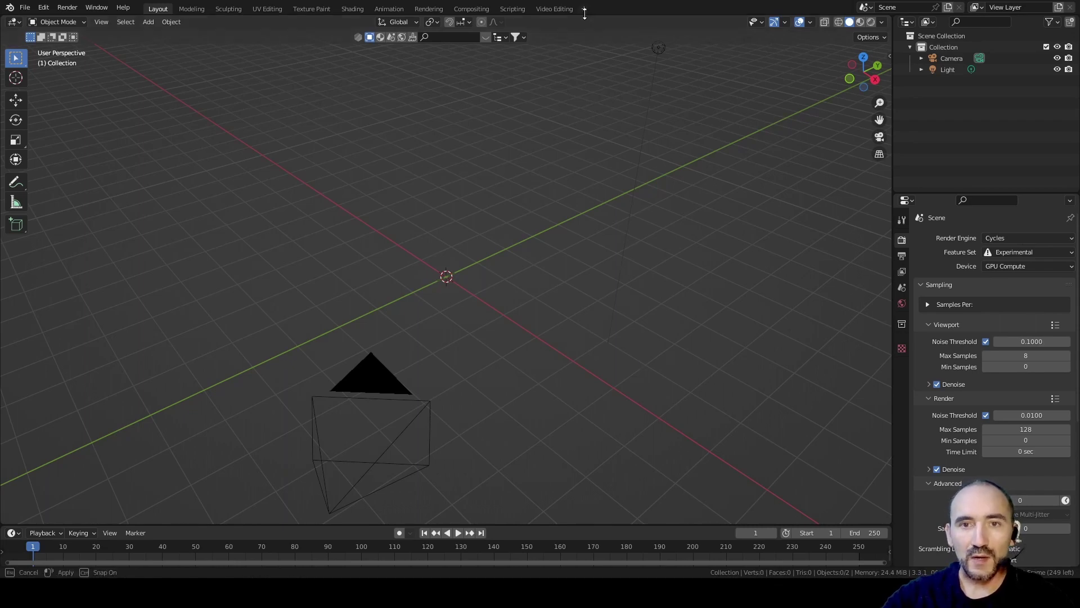
Step: Add a Geometry Nodes workspace
{"action": "left_click", "coordinate": [584, 9]}
{"action": "mouse_move", "coordinate": [583, 30]}
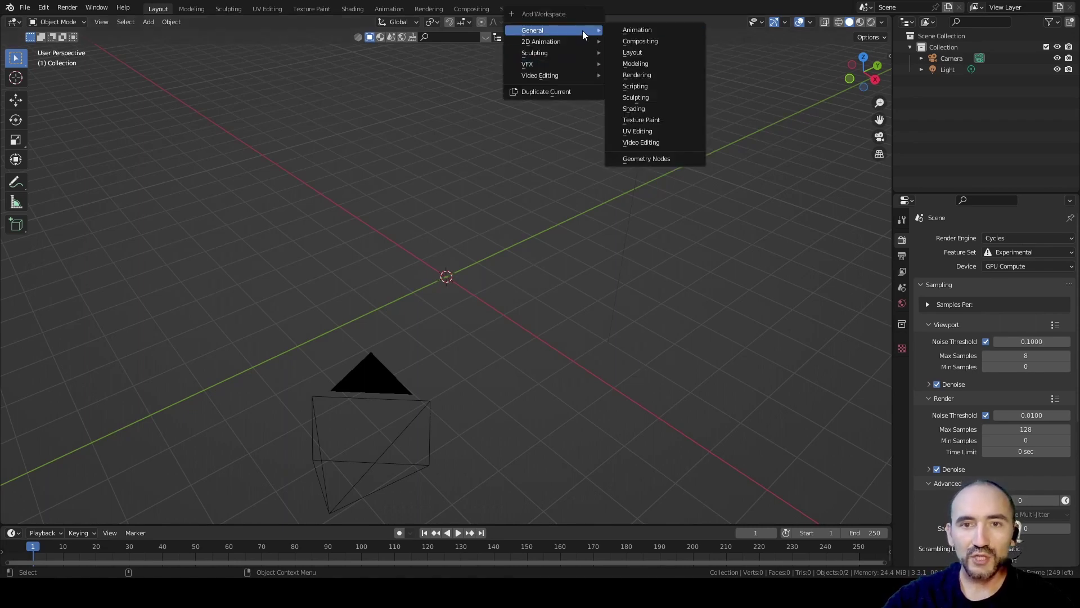
{"action": "left_click", "coordinate": [661, 157]}
Step: Add a mesh plane to the scene and create a new geometry node tree on it
{"action": "key", "text": "shift+a"}
{"action": "mouse_move", "coordinate": [600, 177]}
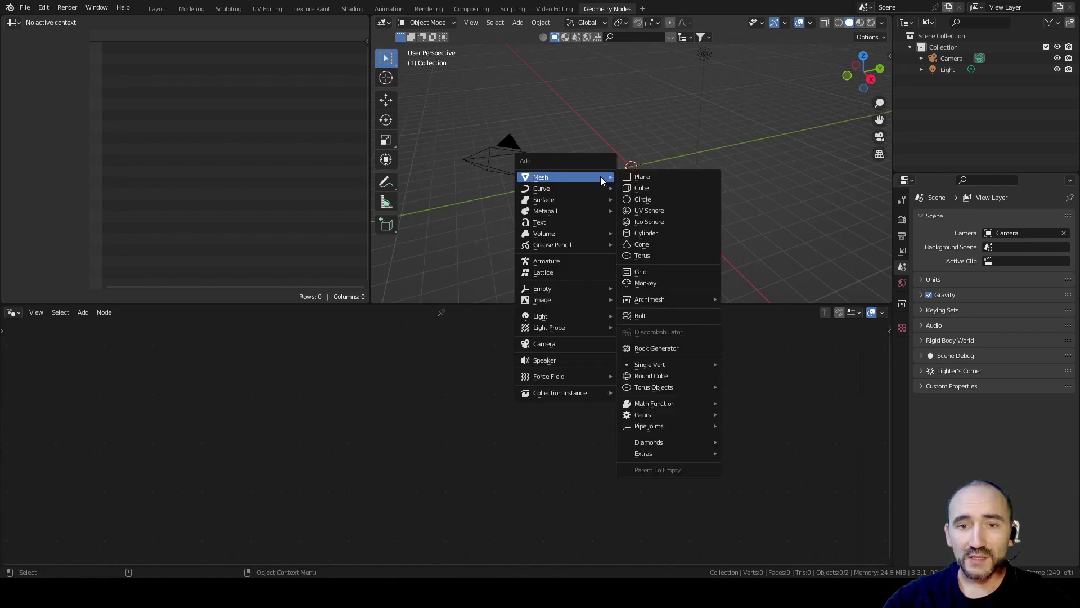
{"action": "left_click", "coordinate": [646, 177]}
{"action": "scroll", "coordinate": [646, 178], "scroll_direction": "up", "scroll_amount": 5}
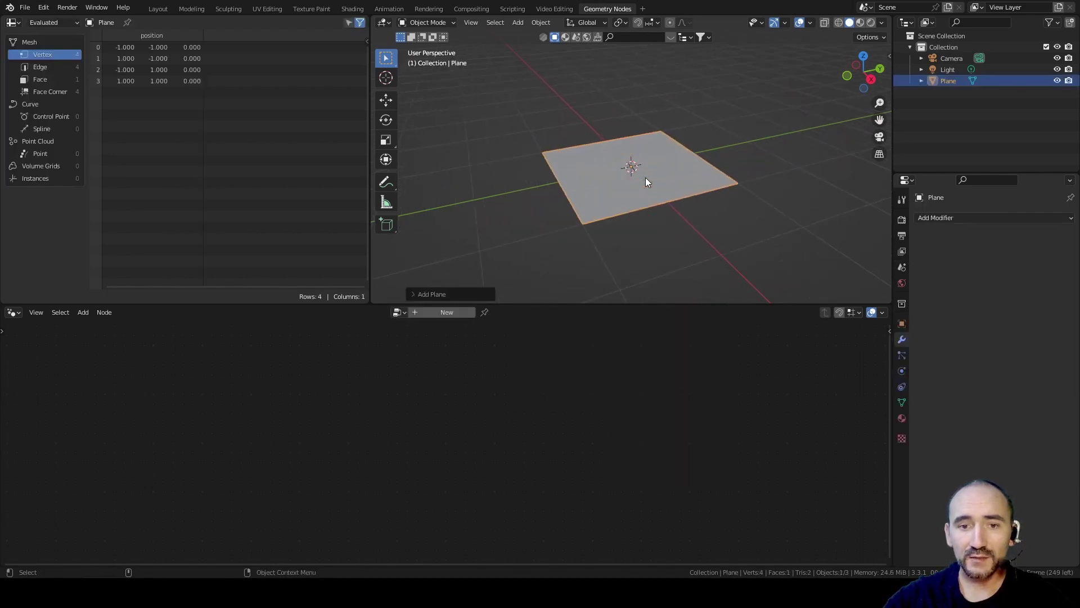
{"action": "left_click", "coordinate": [450, 312]}
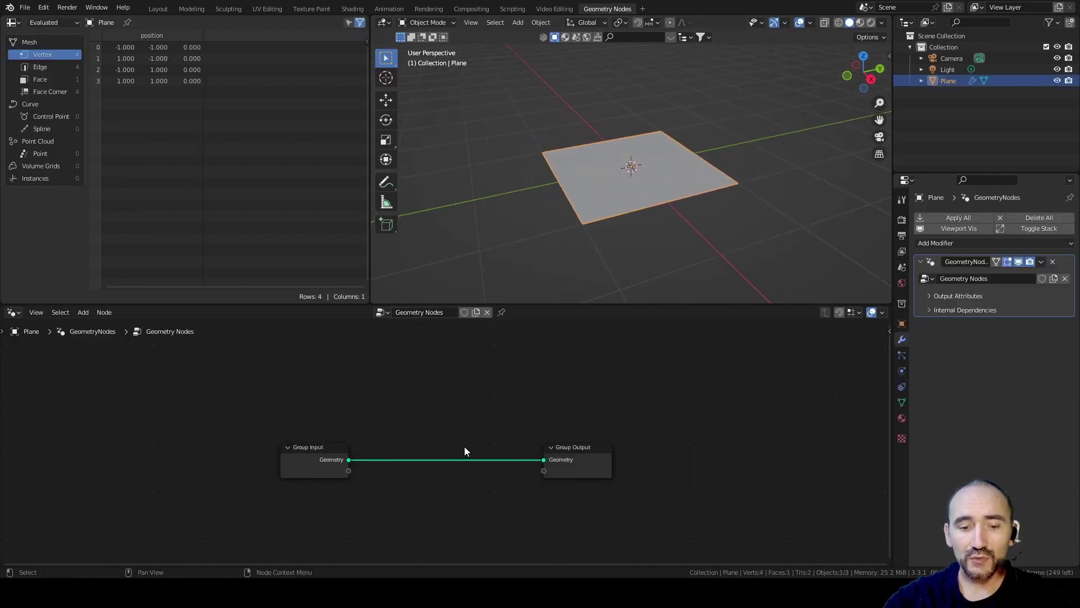
{"action": "middle_click_drag", "start_coordinate": [469, 414], "coordinate": [484, 345]}
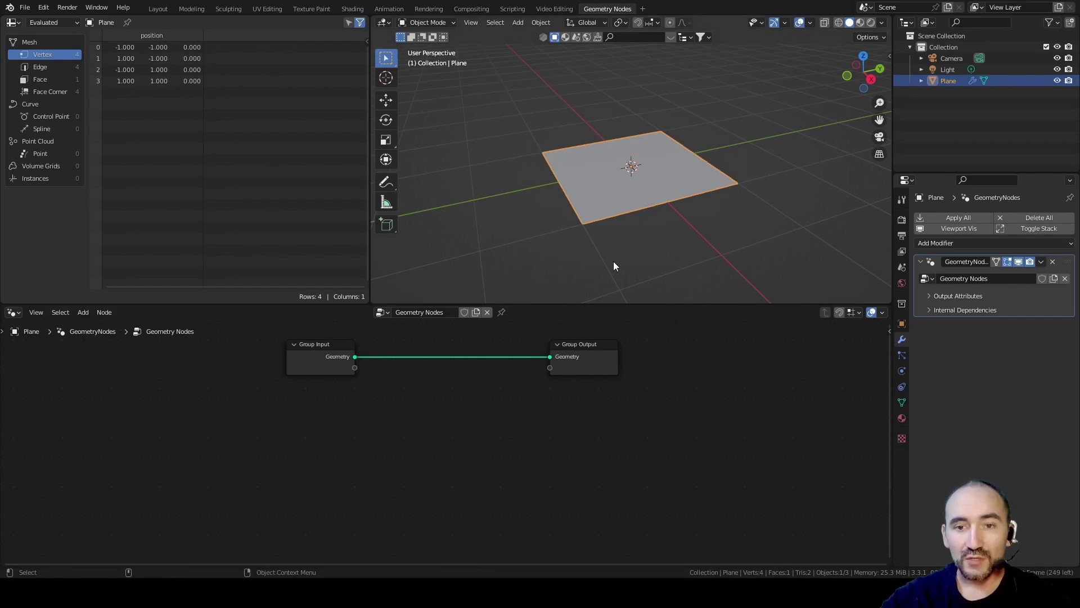
Step: In the front view, annotate a vertical feather shaft rising from the origin and a rectangular outline along its positive X side
{"action": "left_click", "coordinate": [682, 243]}
{"action": "key", "text": "KP_1"}
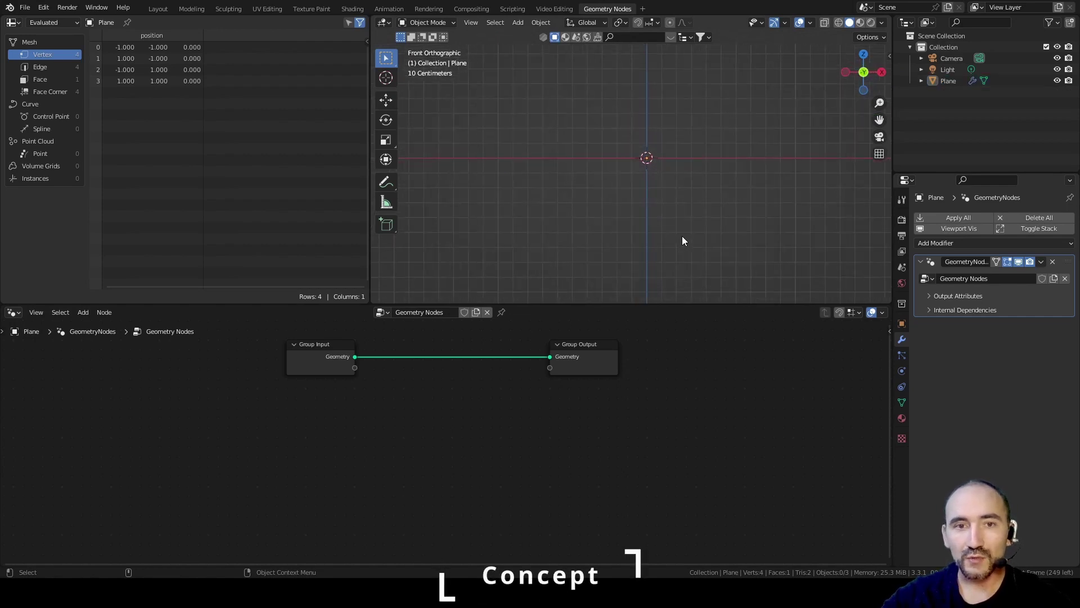
{"action": "middle_click_drag", "start_coordinate": [693, 158], "coordinate": [619, 231], "text": "shift"}
{"action": "key", "text": "shift+space"}
{"action": "key", "text": "d"}
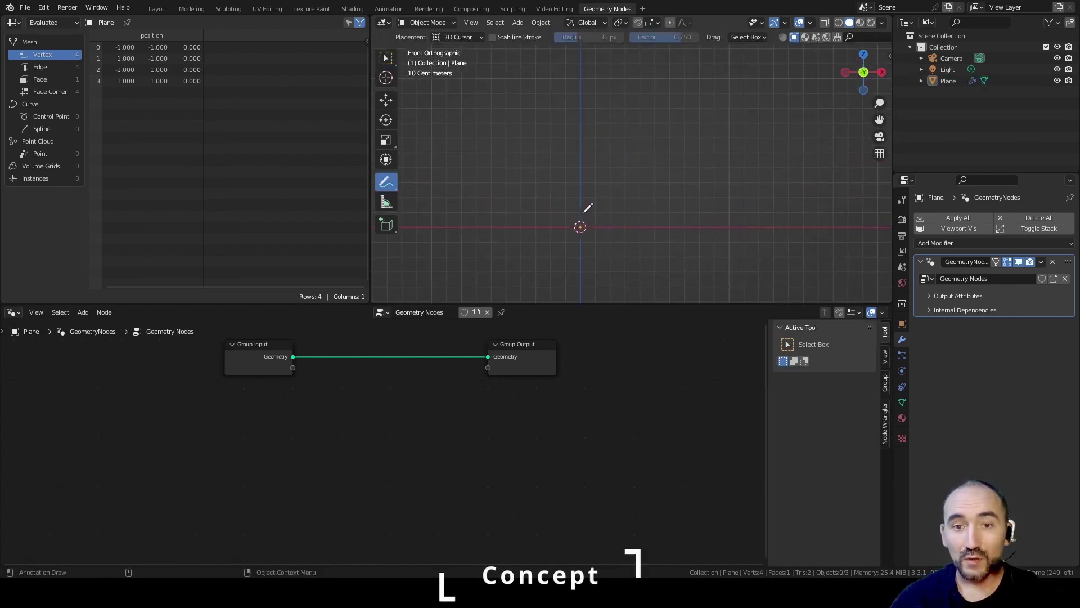
{"action": "left_click_drag", "start_coordinate": [581, 214], "coordinate": [581, 107]}
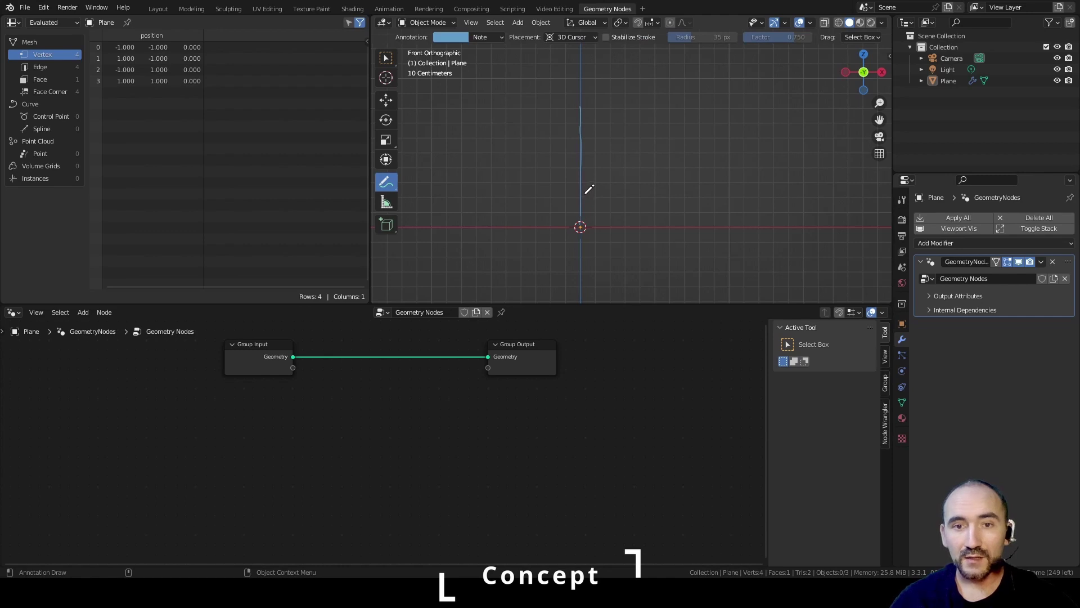
{"action": "left_click_drag", "start_coordinate": [586, 197], "coordinate": [583, 104]}
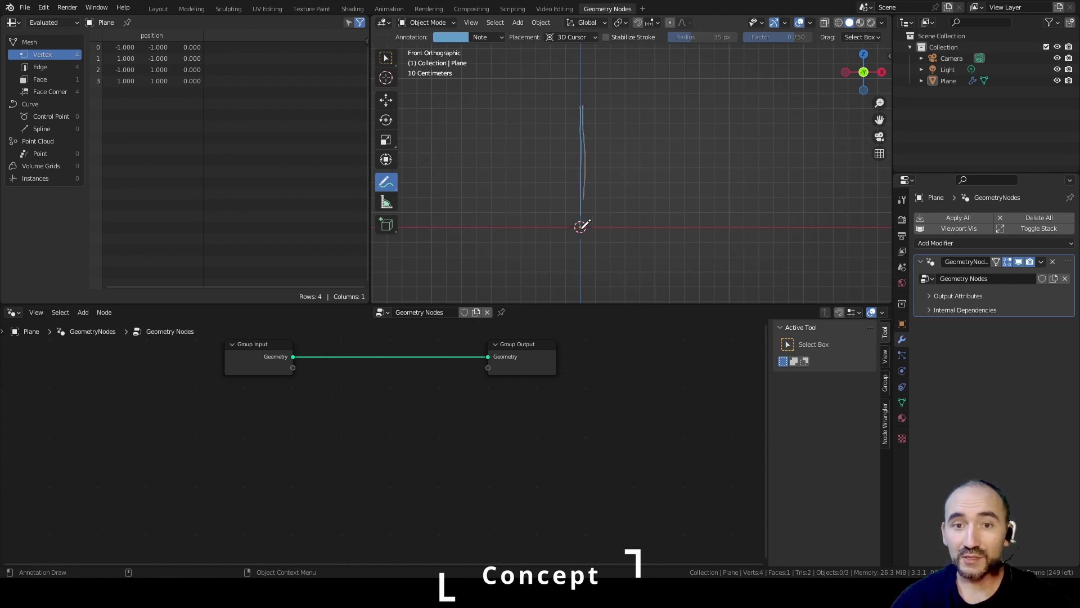
{"action": "mouse_move", "coordinate": [585, 203]}
{"action": "left_mouse_down"}
{"action": "mouse_move", "coordinate": [667, 204]}
{"action": "mouse_move", "coordinate": [666, 101]}
{"action": "mouse_move", "coordinate": [583, 105]}
{"action": "left_mouse_up"}
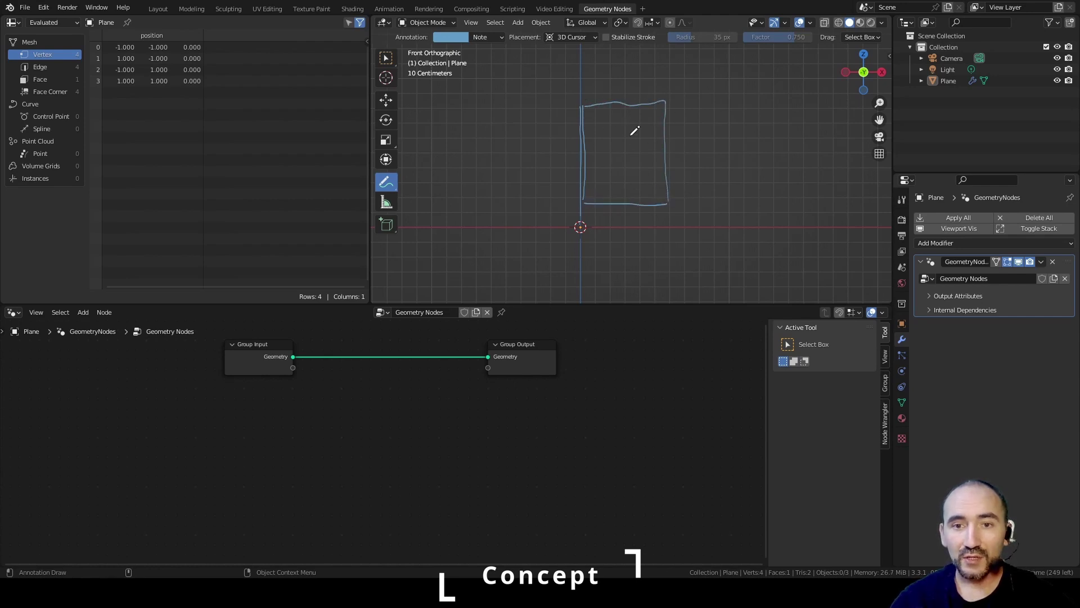
Step: Annotate four roughly horizontal lines across the rectangle as feather barbs
{"action": "left_click_drag", "start_coordinate": [664, 184], "coordinate": [583, 186]}
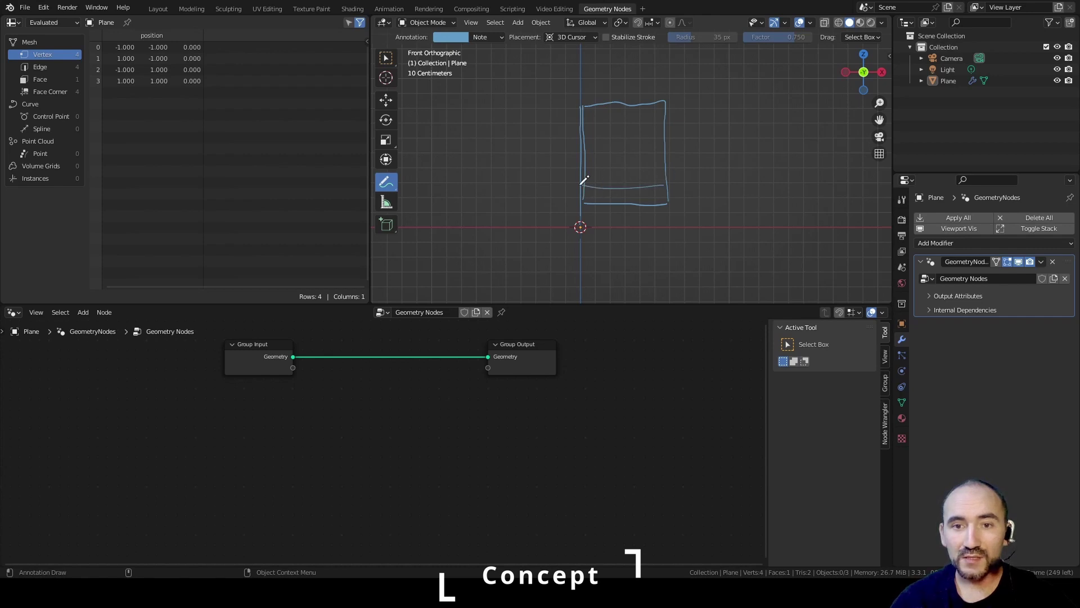
{"action": "left_click_drag", "start_coordinate": [655, 160], "coordinate": [585, 163]}
{"action": "left_click_drag", "start_coordinate": [655, 141], "coordinate": [580, 144]}
{"action": "left_click_drag", "start_coordinate": [656, 122], "coordinate": [585, 125]}
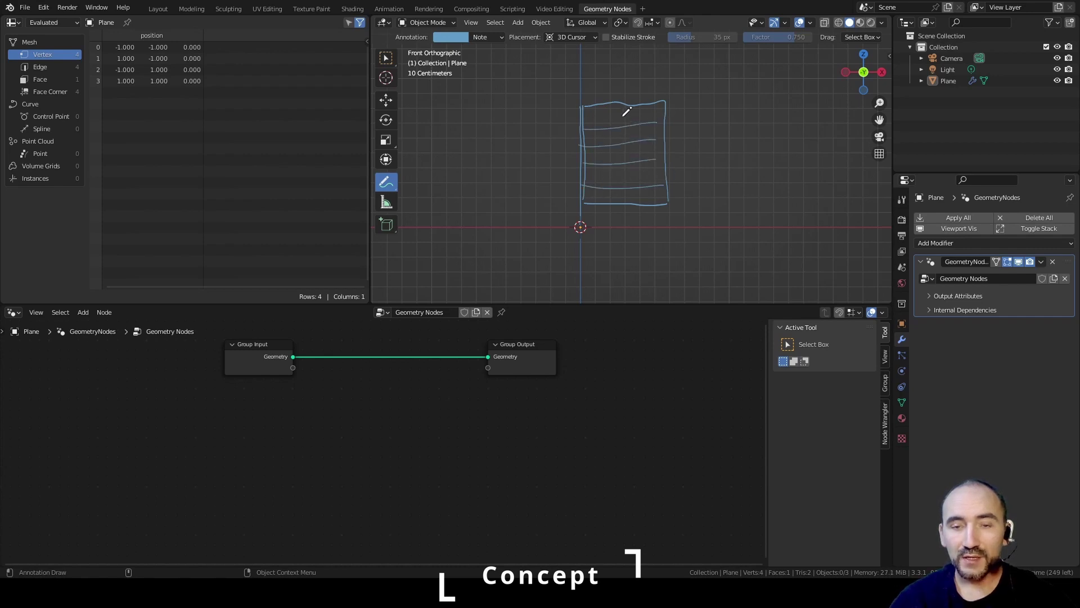
Step: Annotate an X arrow above the rectangle and an upward Z arrow beside the shaft, labelling both
{"action": "left_click_drag", "start_coordinate": [583, 85], "coordinate": [655, 84]}
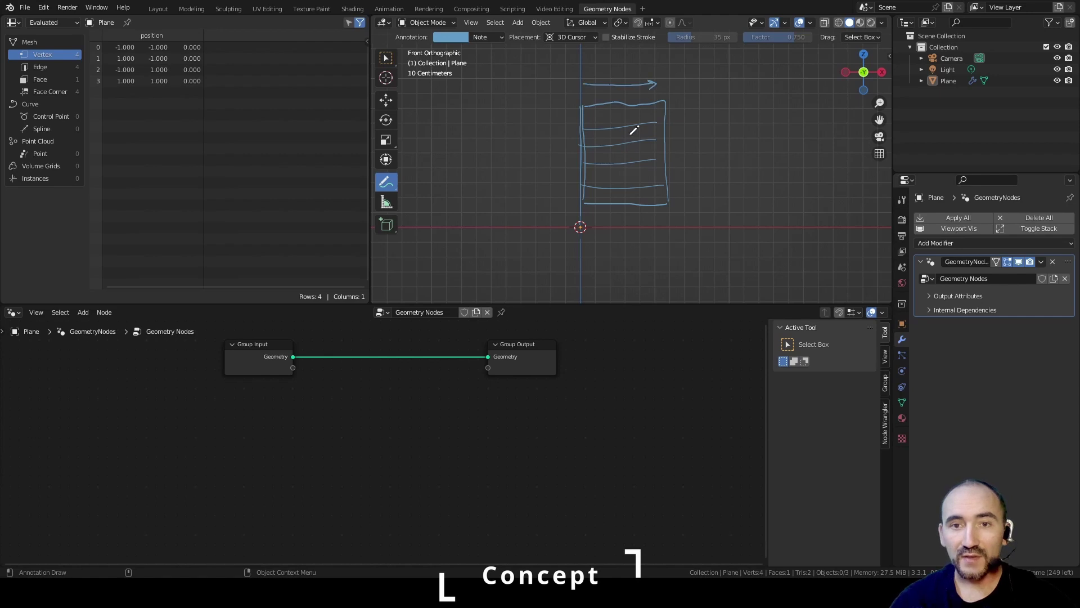
{"action": "left_click_drag", "start_coordinate": [565, 223], "coordinate": [562, 107]}
{"action": "left_click_drag", "start_coordinate": [553, 123], "coordinate": [572, 120]}
{"action": "left_click_drag", "start_coordinate": [539, 191], "coordinate": [558, 200]}
{"action": "left_click_drag", "start_coordinate": [612, 67], "coordinate": [624, 80]}
Step: Circle the barbs' outer ends, then sketch a separate half-feather outline with an arrow pointing at its tip
{"action": "mouse_move", "coordinate": [625, 67]}
{"action": "left_mouse_down"}
{"action": "mouse_move", "coordinate": [612, 80]}
{"action": "mouse_move", "coordinate": [666, 188]}
{"action": "mouse_move", "coordinate": [661, 147]}
{"action": "left_mouse_up"}
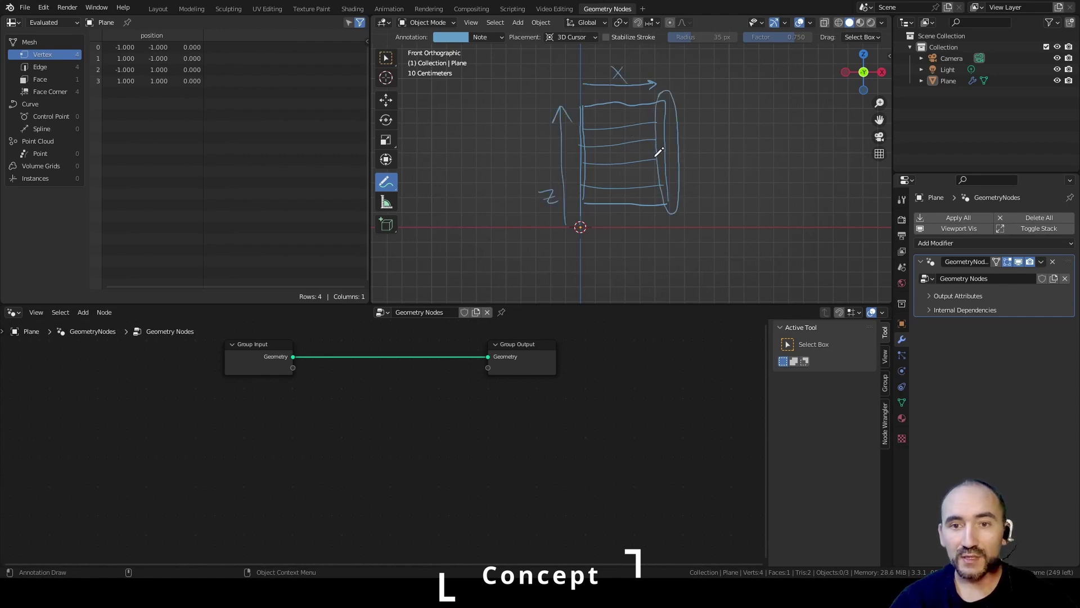
{"action": "mouse_move", "coordinate": [757, 228]}
{"action": "left_mouse_down"}
{"action": "mouse_move", "coordinate": [755, 112]}
{"action": "mouse_move", "coordinate": [779, 119]}
{"action": "mouse_move", "coordinate": [797, 179]}
{"action": "mouse_move", "coordinate": [783, 203]}
{"action": "mouse_move", "coordinate": [757, 212]}
{"action": "left_mouse_up"}
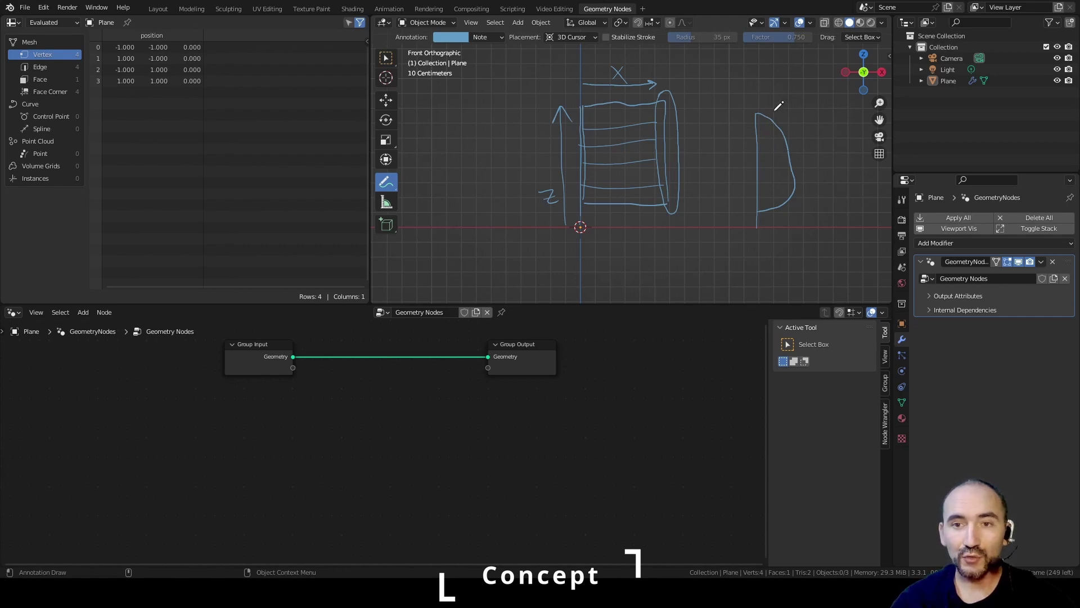
{"action": "mouse_move", "coordinate": [798, 80]}
{"action": "left_mouse_down"}
{"action": "mouse_move", "coordinate": [769, 120]}
{"action": "mouse_move", "coordinate": [782, 113]}
{"action": "left_mouse_up"}
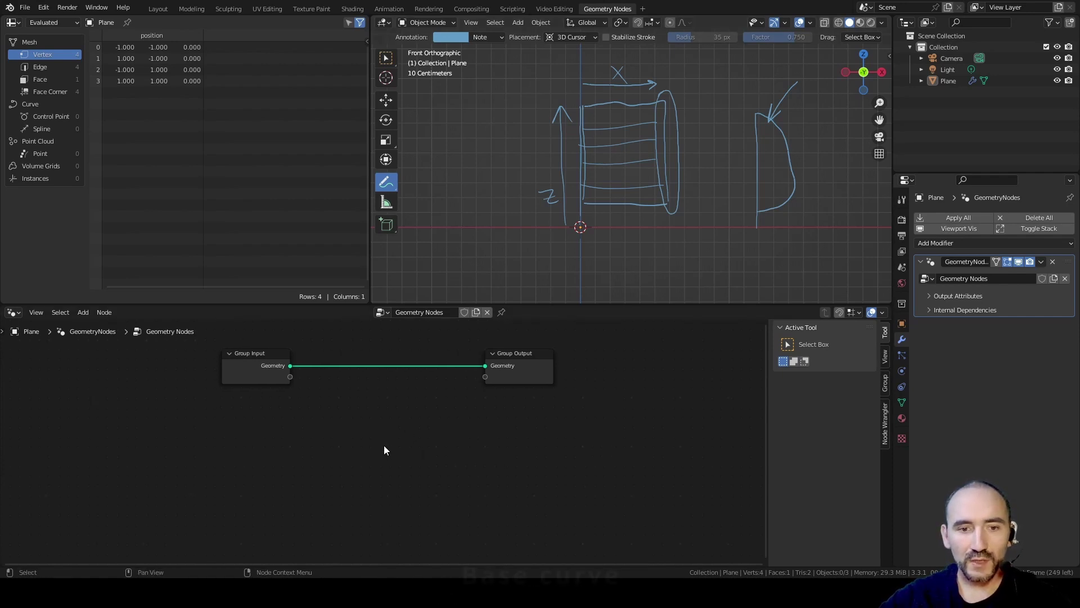
Step: Add a Curve Line node and put it into a new node group
{"action": "middle_click_drag", "start_coordinate": [387, 437], "coordinate": [384, 446]}
{"action": "key", "text": "shift+a"}
{"action": "type", "text": "curve line"}
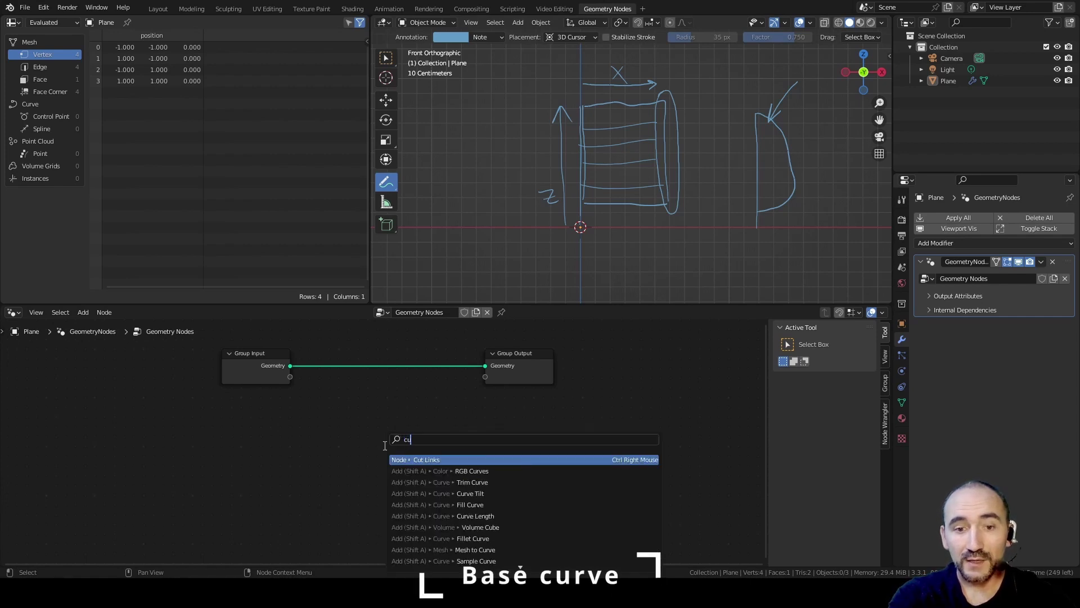
{"action": "key", "text": "Return"}
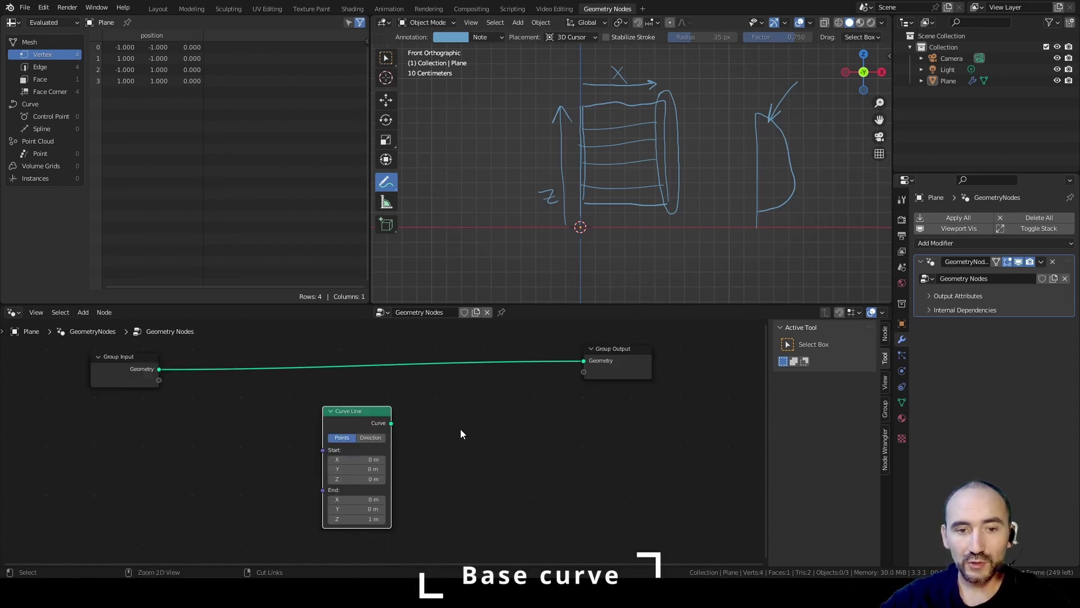
{"action": "key", "text": "ctrl+g"}
{"action": "scroll", "coordinate": [409, 447], "scroll_direction": "up", "scroll_amount": 4}
{"action": "middle_click_drag", "start_coordinate": [434, 437], "coordinate": [420, 350]}
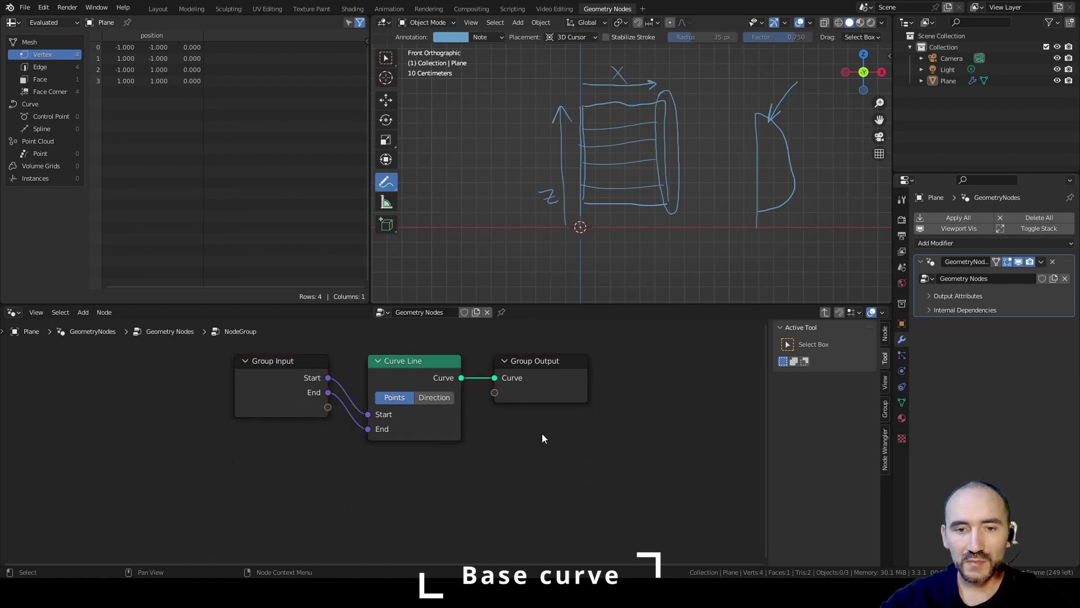
Step: Spread out the Group Input, Curve Line and Group Output nodes inside the group
{"action": "left_click_drag", "start_coordinate": [536, 380], "coordinate": [695, 383]}
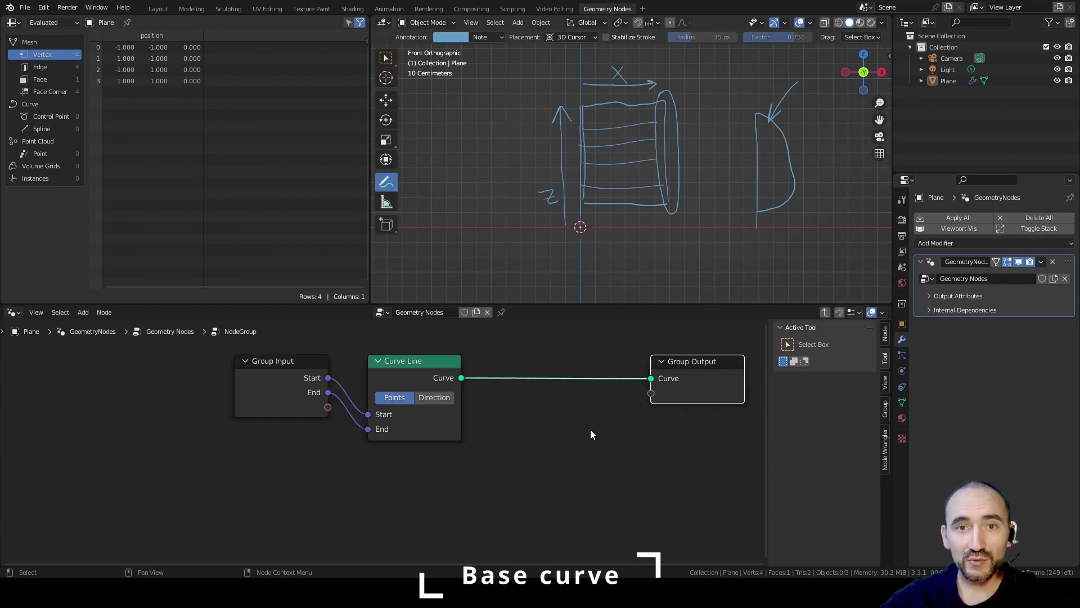
{"action": "left_click_drag", "start_coordinate": [270, 363], "coordinate": [239, 388]}
{"action": "left_click_drag", "start_coordinate": [412, 377], "coordinate": [446, 380]}
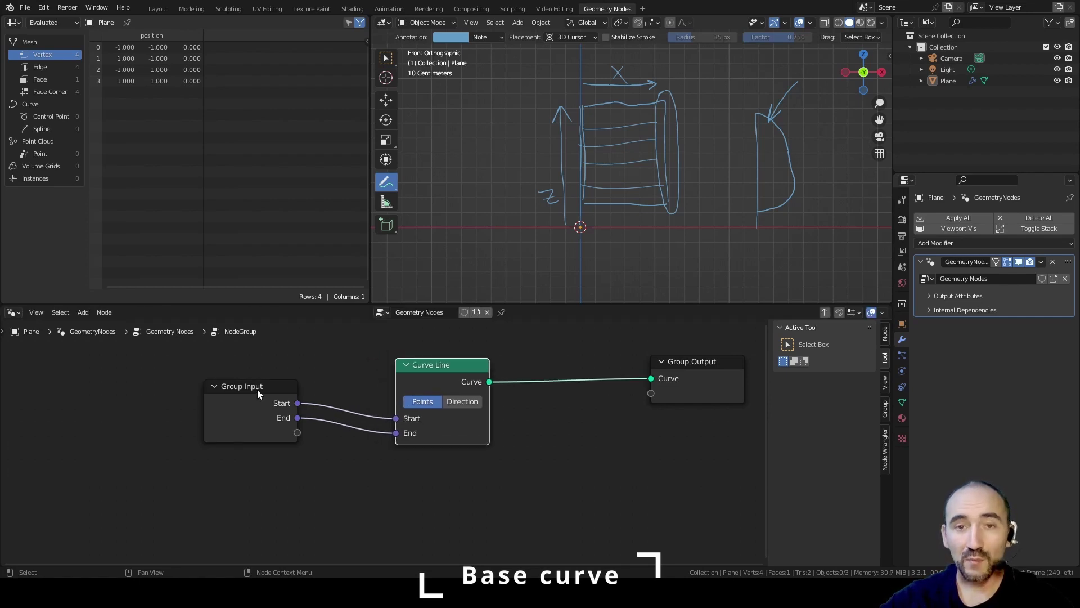
{"action": "left_click_drag", "start_coordinate": [258, 393], "coordinate": [214, 397]}
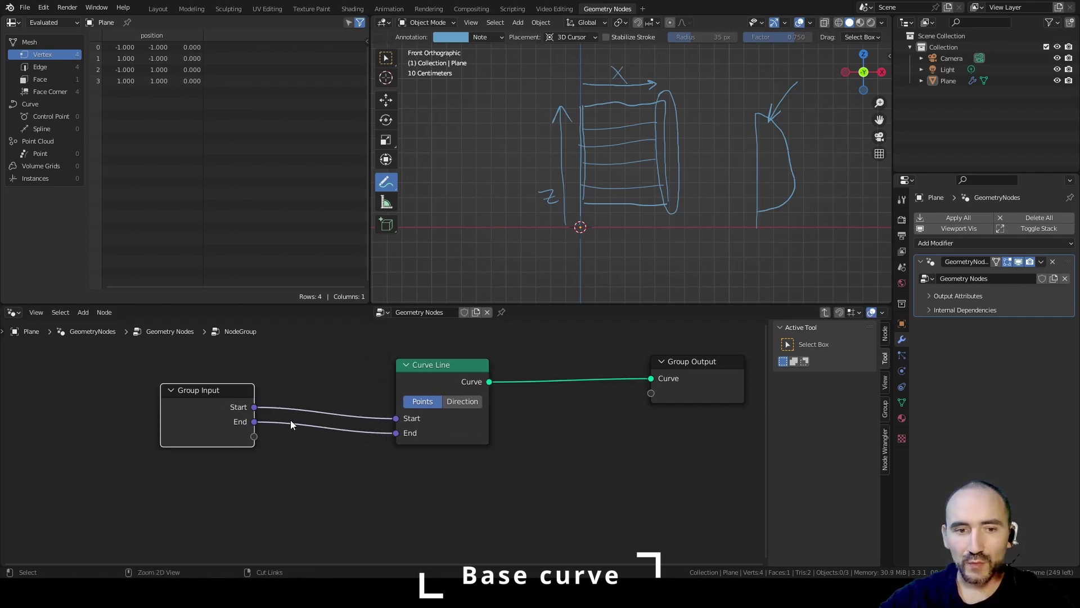
Step: Cut the links from Group Input to Curve Line and remove the group's Start and End inputs
{"action": "right_click_drag", "start_coordinate": [306, 408], "coordinate": [302, 478], "text": "ctrl"}
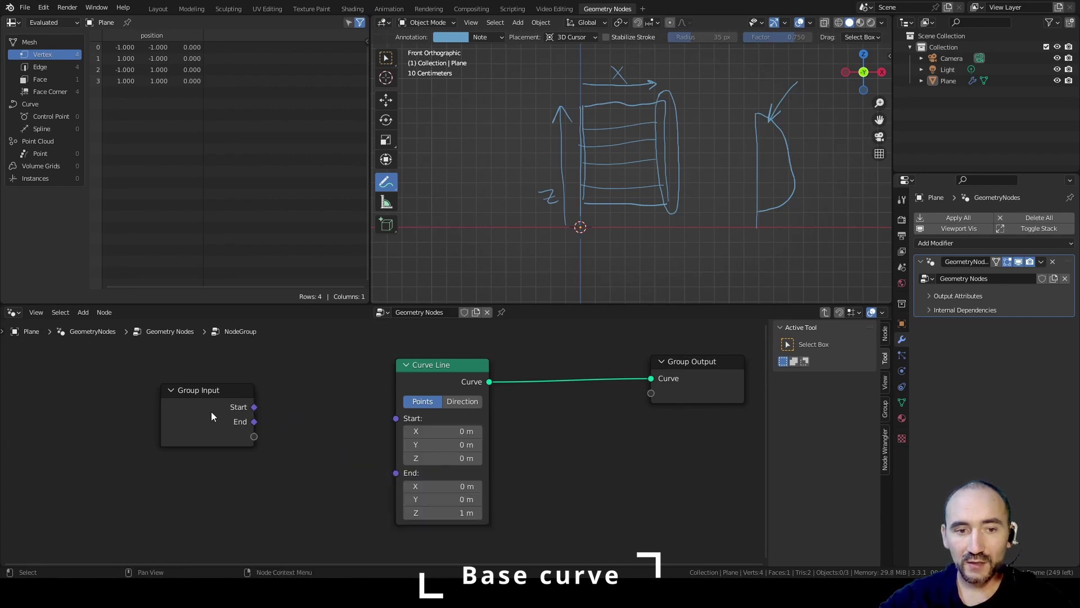
{"action": "left_click", "coordinate": [883, 407]}
{"action": "left_click", "coordinate": [821, 358]}
{"action": "left_click", "coordinate": [867, 355]}
{"action": "left_click", "coordinate": [866, 355]}
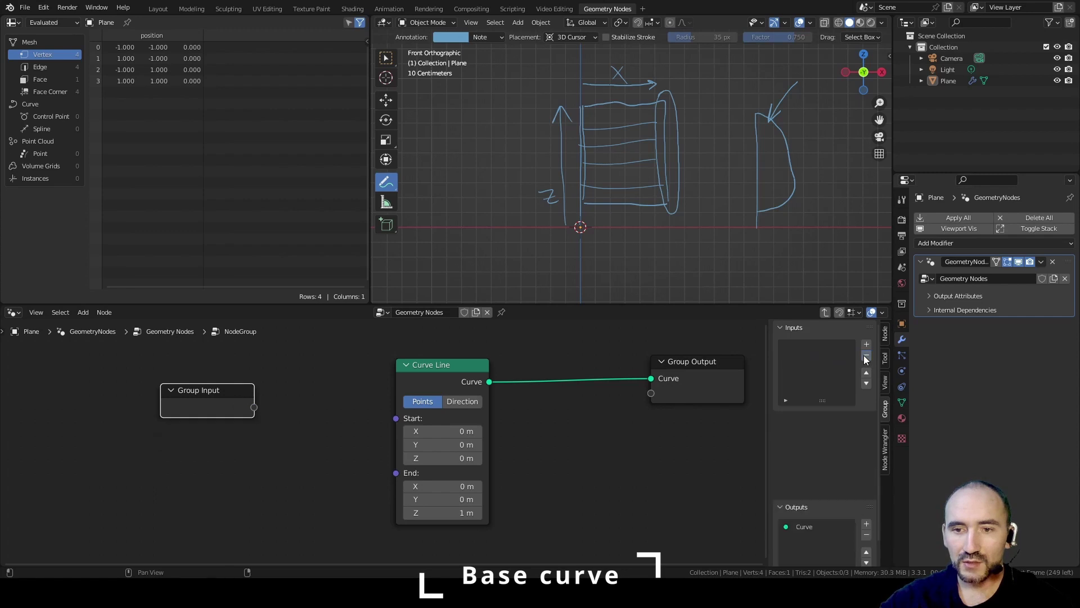
Step: Feed the Curve Line's End from a Combine XYZ node, expose its Z as a group input, and collapse the node
{"action": "left_click_drag", "start_coordinate": [396, 472], "coordinate": [324, 453]}
{"action": "type", "text": "combine xyz"}
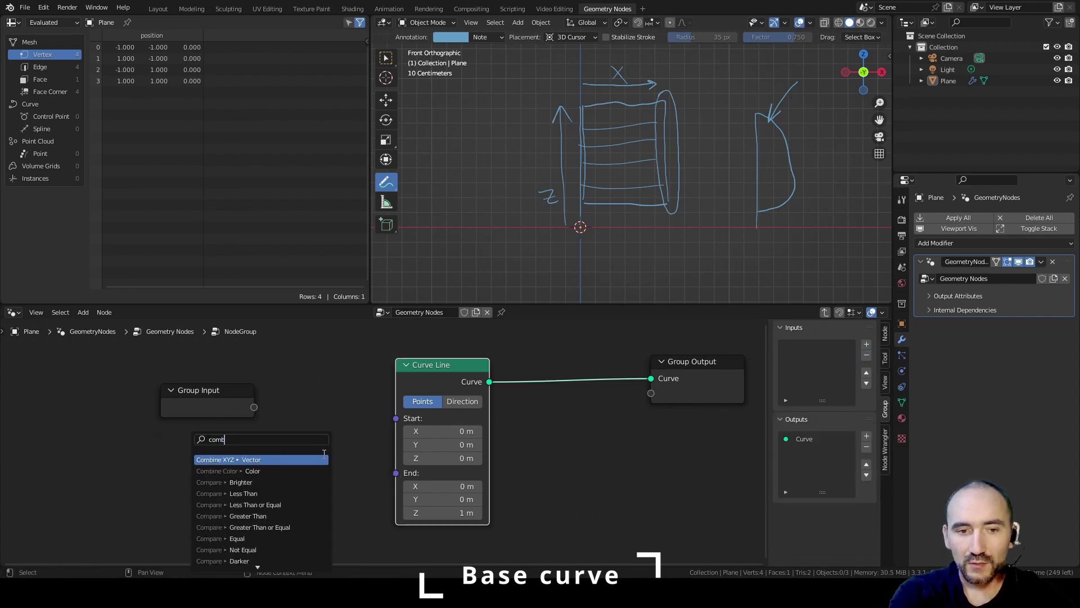
{"action": "key", "text": "Return"}
{"action": "left_click", "coordinate": [390, 428]}
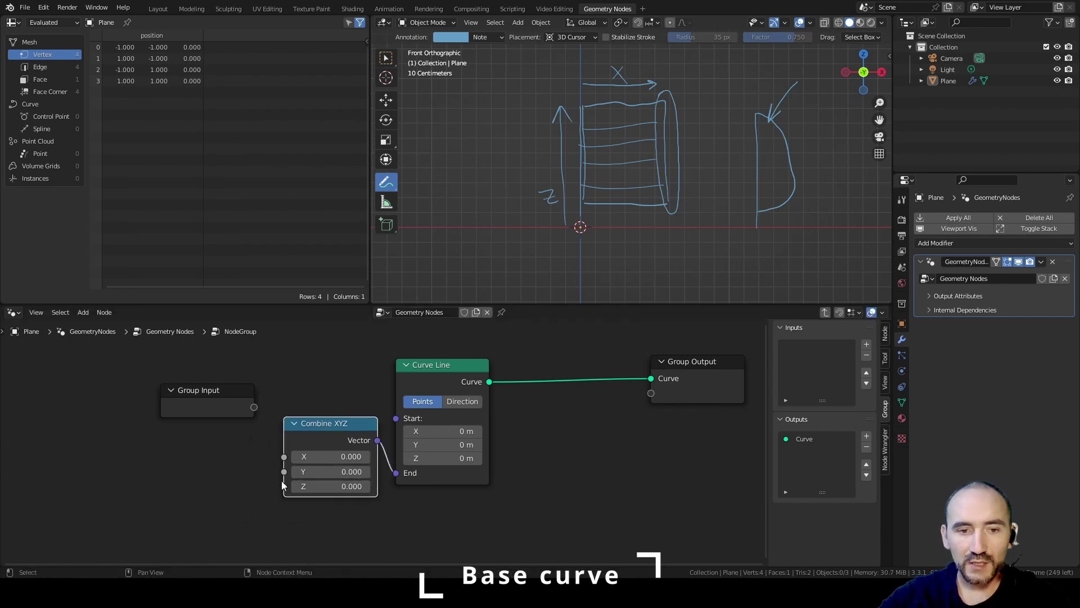
{"action": "left_click_drag", "start_coordinate": [284, 488], "coordinate": [254, 406]}
{"action": "key", "text": "h"}
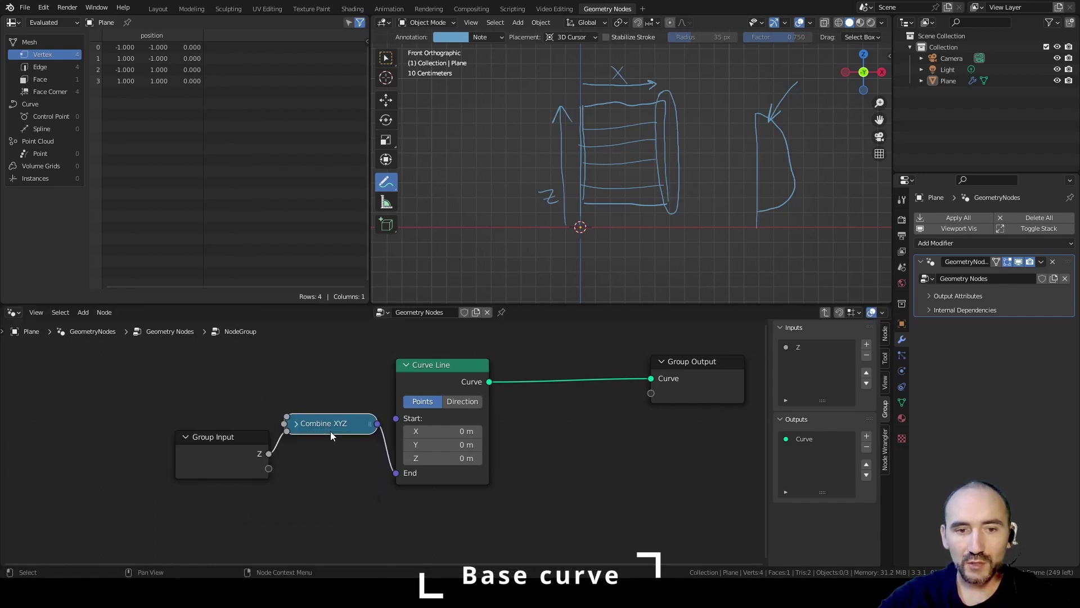
{"action": "left_click_drag", "start_coordinate": [332, 427], "coordinate": [336, 471]}
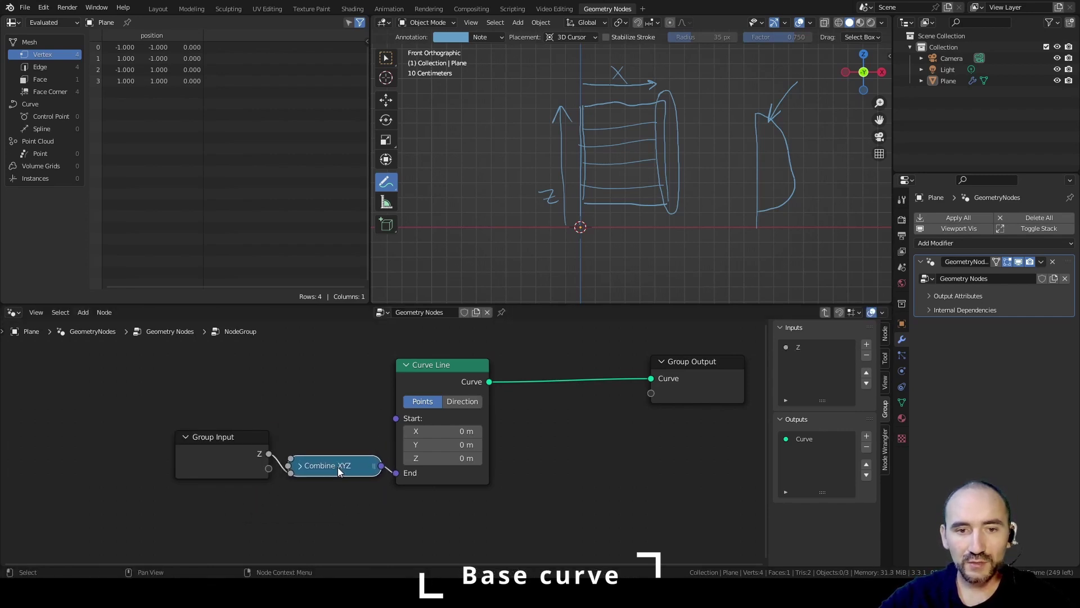
Step: Frame the Group Input, Combine XYZ and Curve Line nodes together and label the frame "Base curve"
{"action": "left_click_drag", "start_coordinate": [237, 407], "coordinate": [492, 517]}
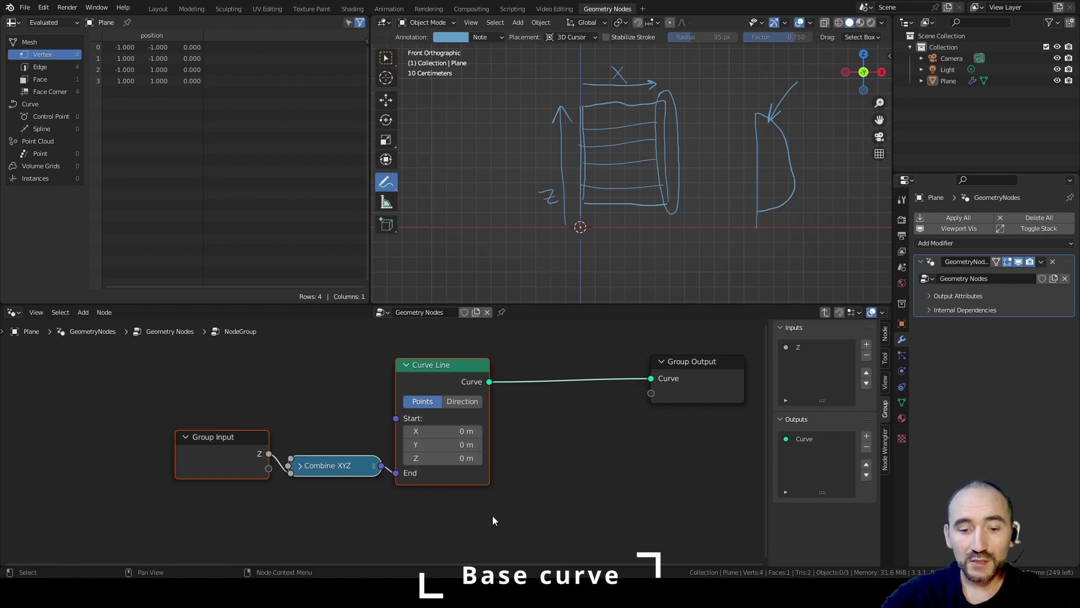
{"action": "key", "text": "ctrl+j"}
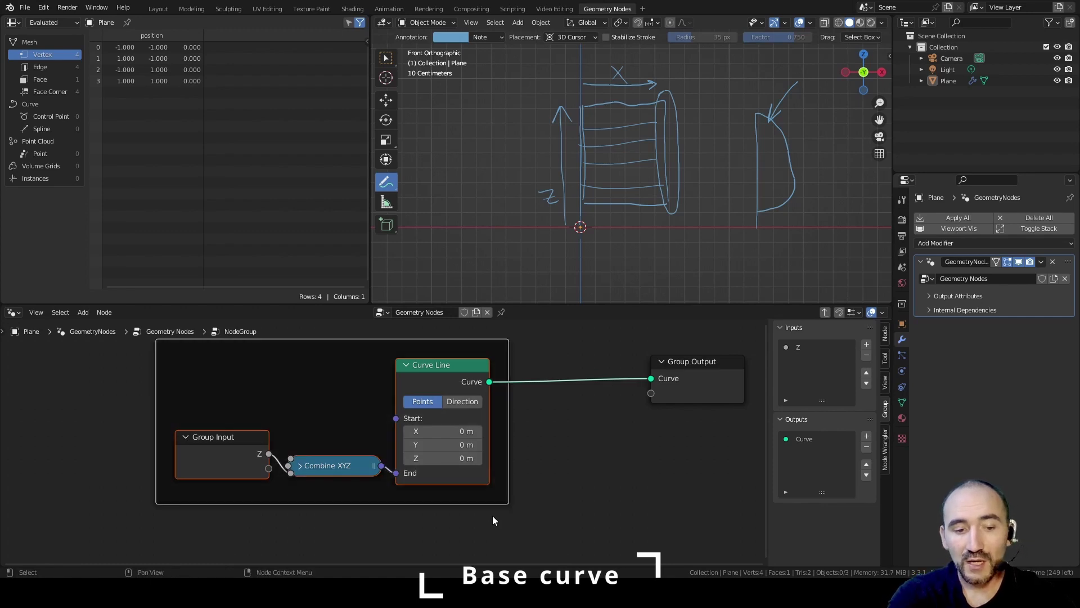
{"action": "key", "text": "F2"}
{"action": "type", "text": "Base curve"}
{"action": "key", "text": "Return"}
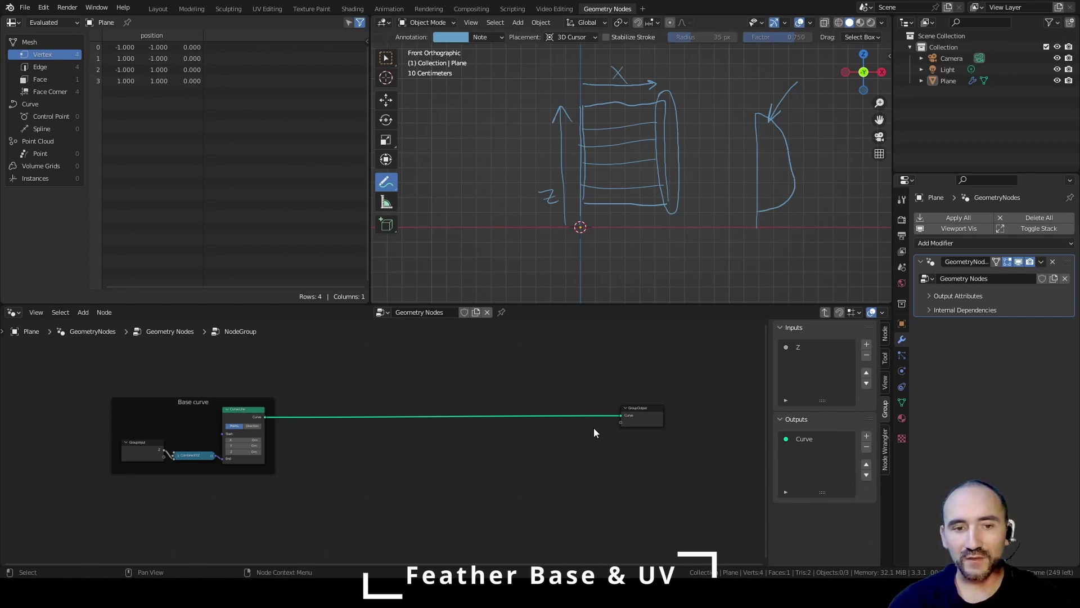
Step: Move Group Output farther away, then add a Resample Curve node and connect the Curve Line's curve to its input
{"action": "left_click_drag", "start_coordinate": [643, 419], "coordinate": [725, 419]}
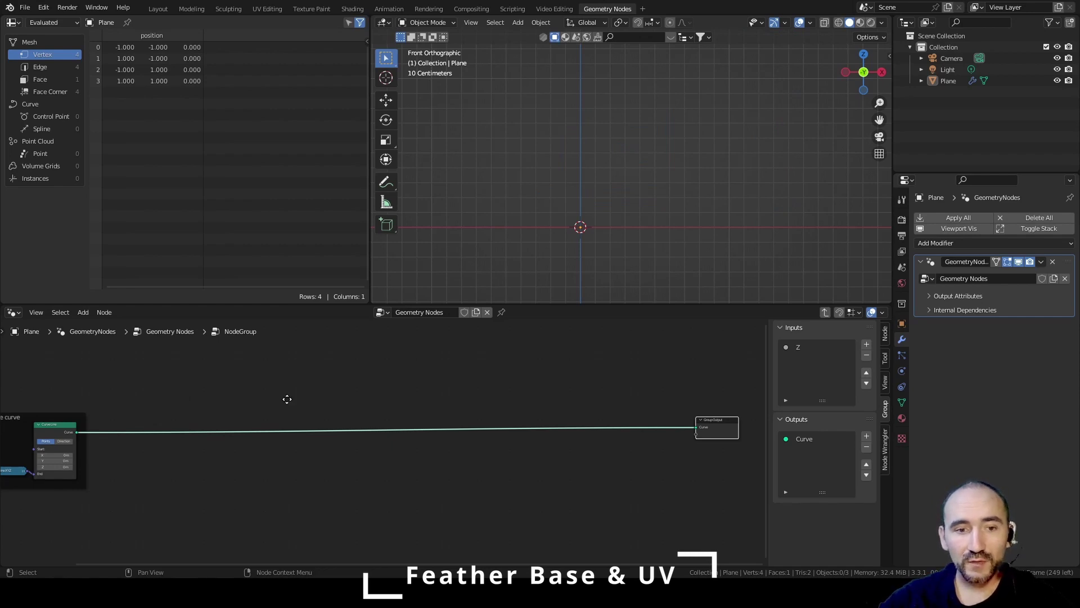
{"action": "scroll", "coordinate": [400, 420], "scroll_direction": "up", "scroll_amount": 2}
{"action": "key", "text": "F3"}
{"action": "type", "text": "res"}
{"action": "key", "text": "Down"}
{"action": "key", "text": "Down"}
{"action": "key", "text": "Return"}
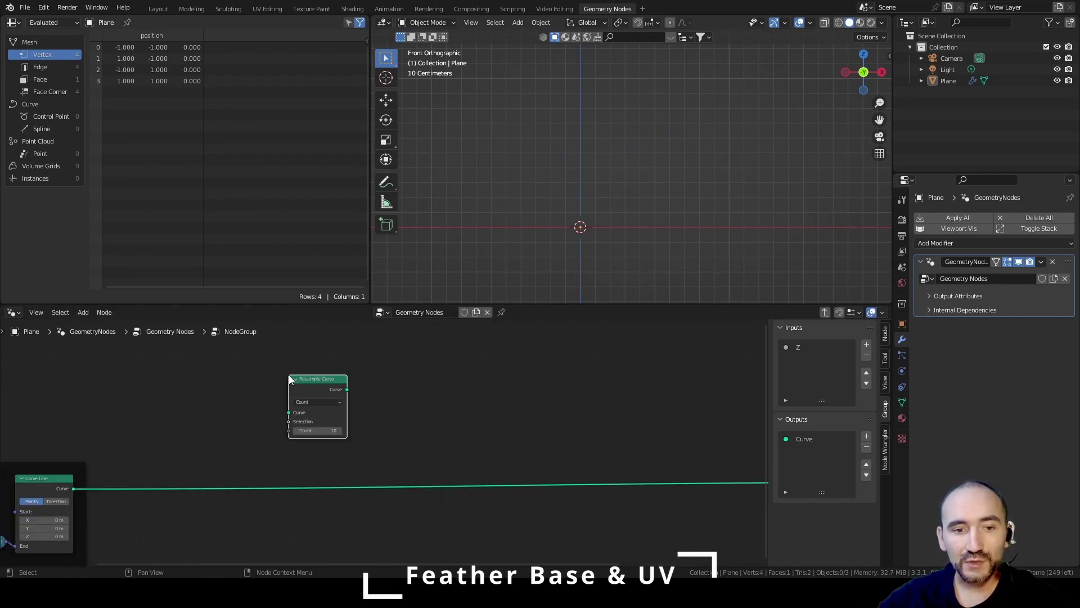
{"action": "left_click", "coordinate": [289, 375]}
{"action": "mouse_move", "coordinate": [168, 443]}
{"action": "middle_mouse_down"}
{"action": "mouse_move", "coordinate": [319, 434]}
{"action": "mouse_move", "coordinate": [154, 435]}
{"action": "middle_mouse_up"}
{"action": "right_click_drag", "start_coordinate": [116, 500], "coordinate": [297, 416], "text": "alt"}
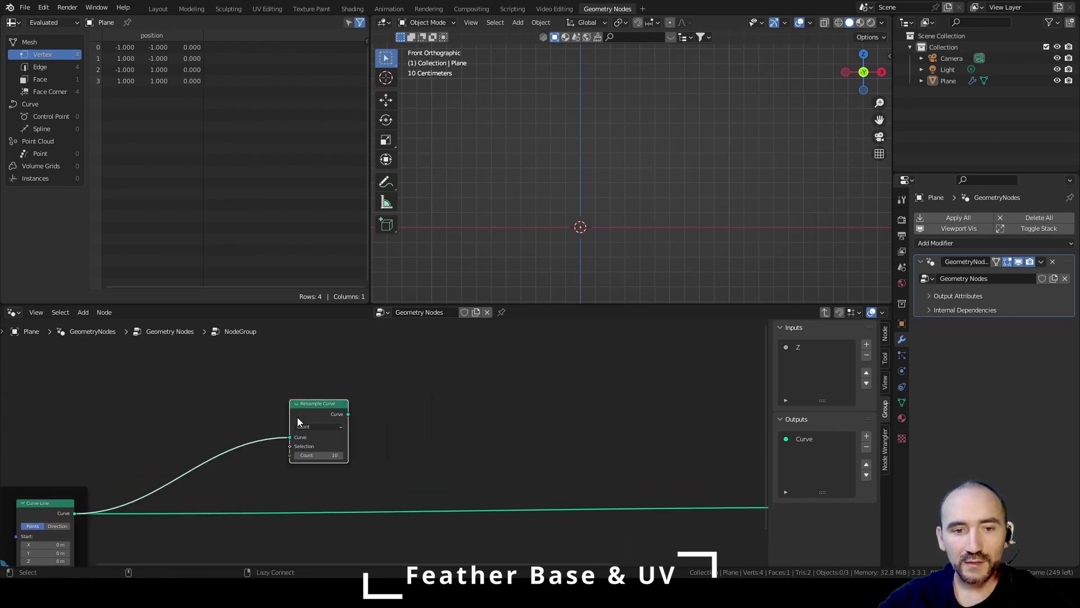
{"action": "scroll", "coordinate": [272, 428], "scroll_direction": "up", "scroll_amount": 1}
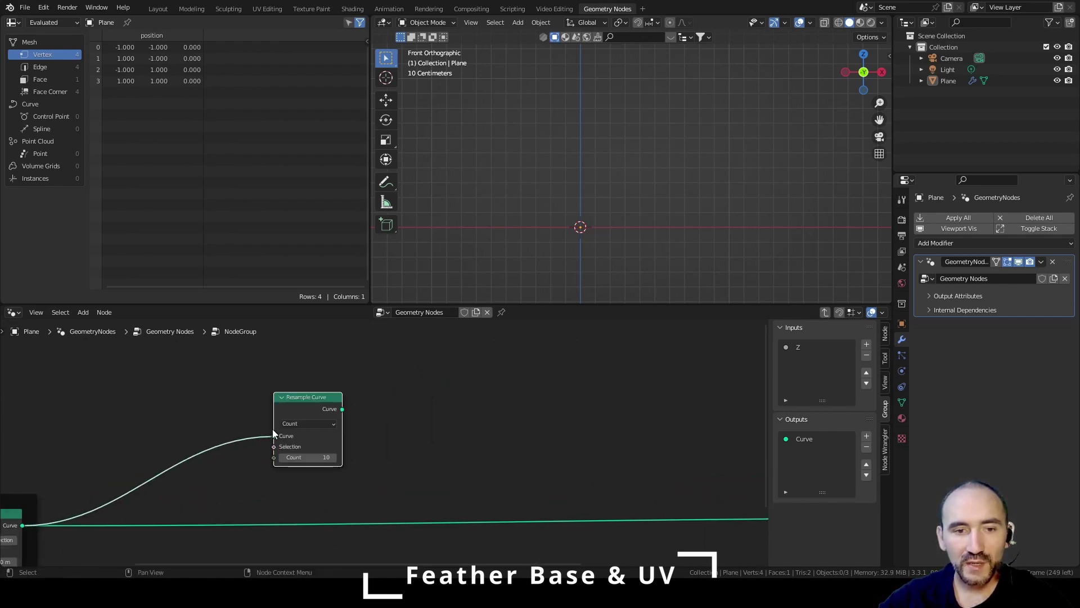
Step: Add a second Group Input node beside Resample Curve and expose the resample Count as a group input
{"action": "left_click_drag", "start_coordinate": [297, 401], "coordinate": [348, 393]}
{"action": "key", "text": "F3"}
{"action": "type", "text": "group"}
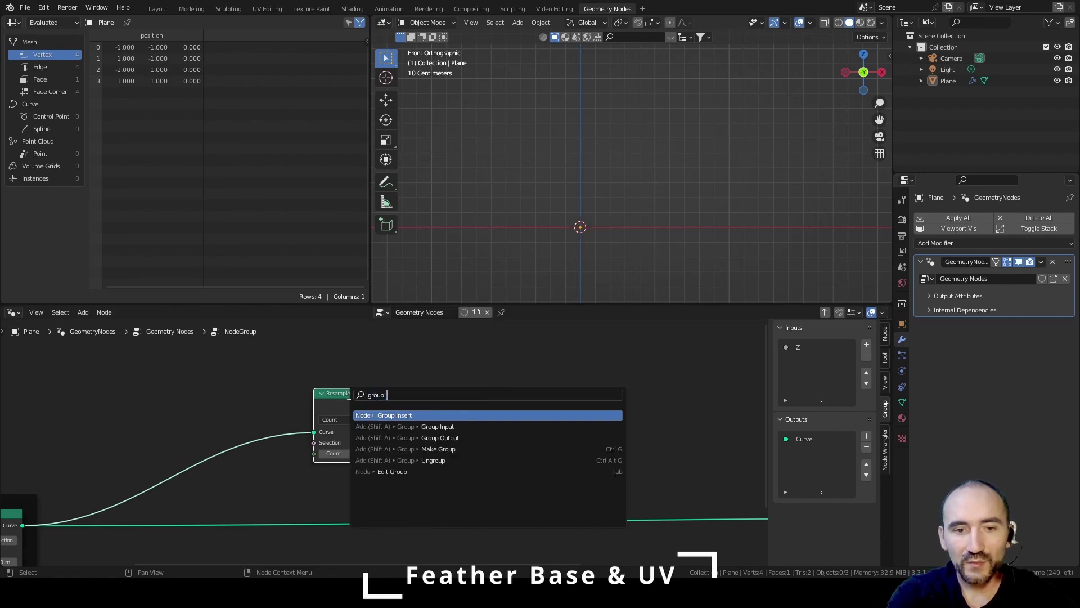
{"action": "key", "text": "Return"}
{"action": "left_click", "coordinate": [139, 397]}
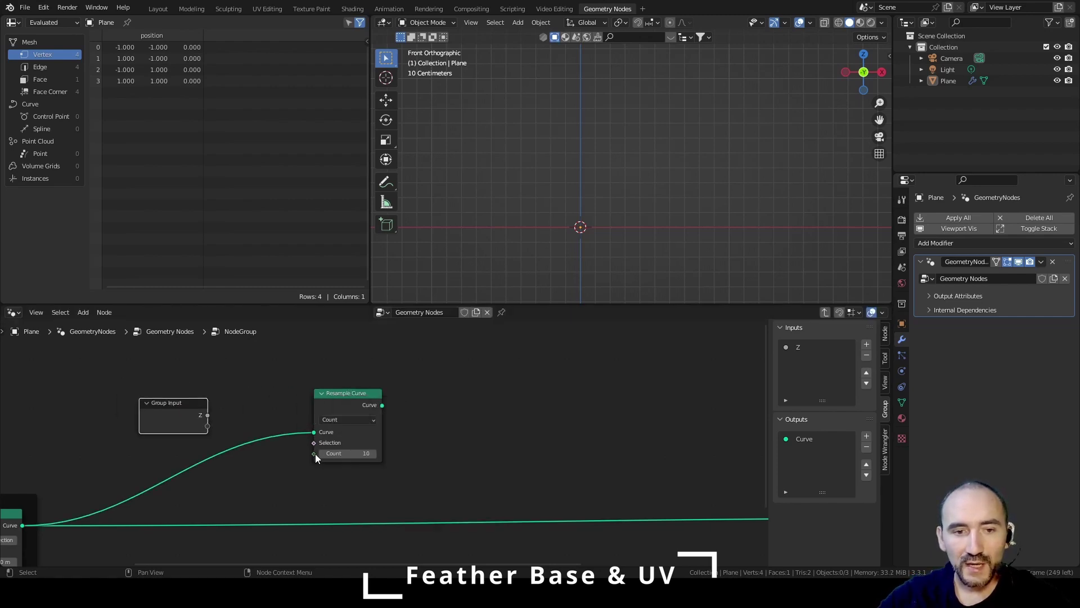
{"action": "left_click_drag", "start_coordinate": [314, 453], "coordinate": [185, 421]}
{"action": "left_click", "coordinate": [185, 420]}
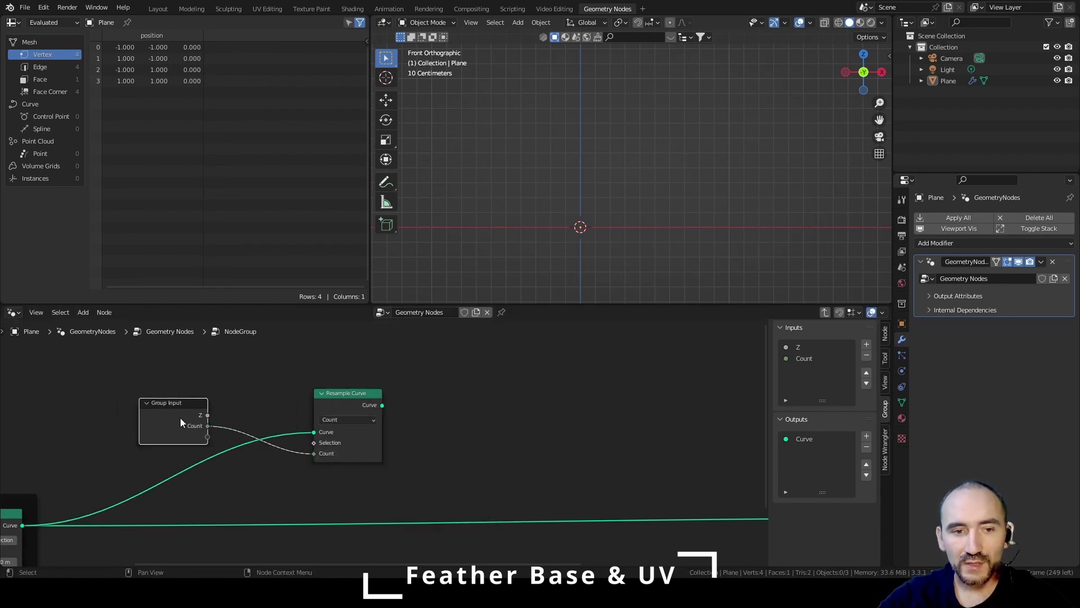
Step: Rename the group input Z to Length and the group input Count to Resolution
{"action": "left_click", "coordinate": [803, 345]}
{"action": "left_click", "coordinate": [834, 429]}
{"action": "type", "text": "Length"}
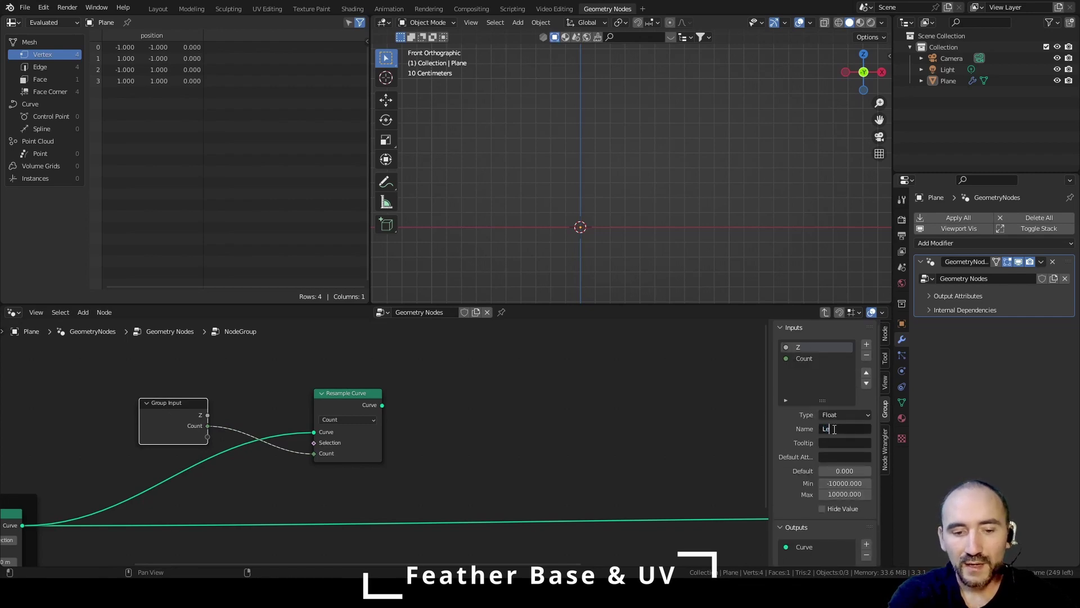
{"action": "key", "text": "Return"}
{"action": "left_click", "coordinate": [805, 359]}
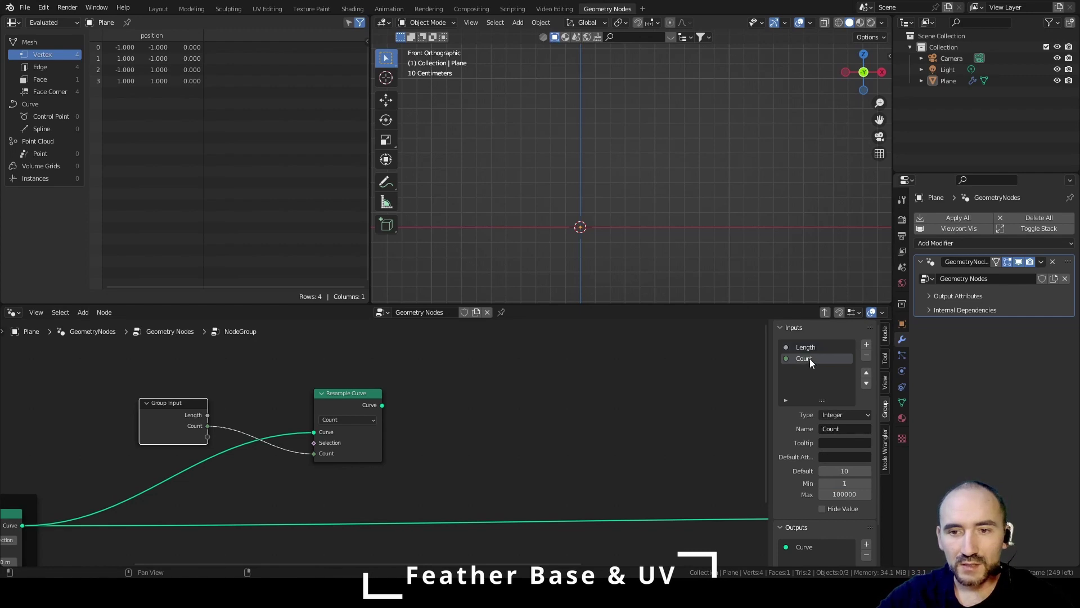
{"action": "type", "text": "Resolution"}
{"action": "key", "text": "Tab"}
{"action": "key", "text": "Tab"}
{"action": "key", "text": "Tab"}
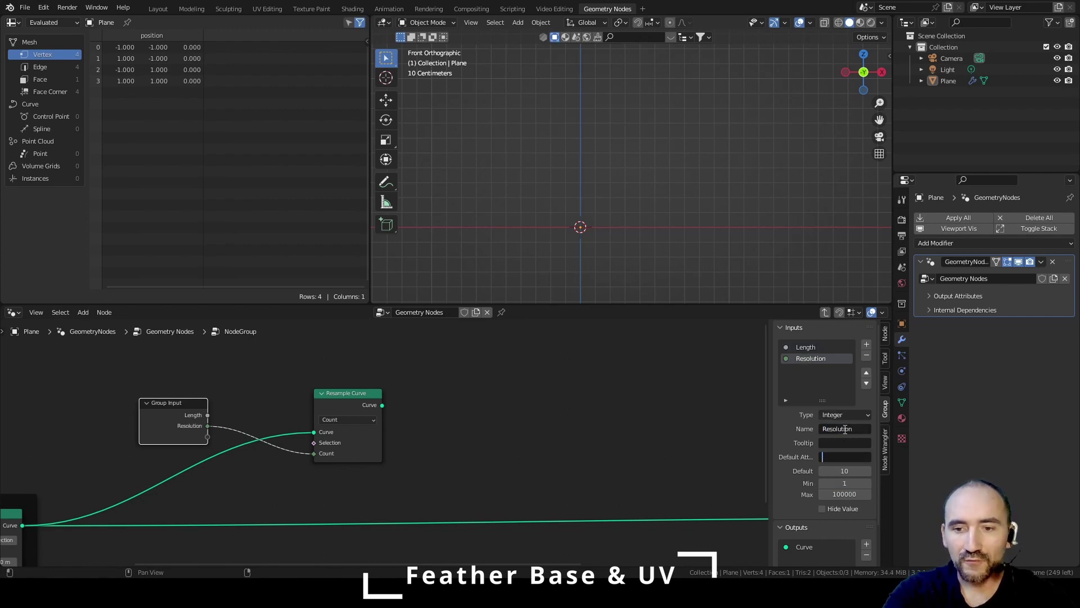
{"action": "key", "text": "Return"}
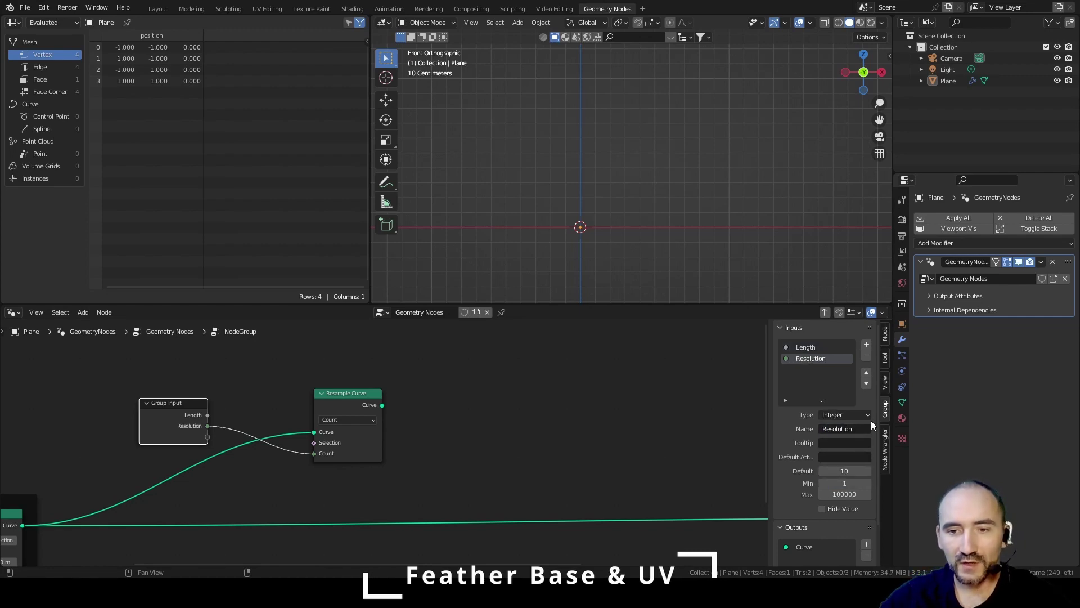
Step: Give the Length input a default of 1 and a minimum of 0, and set the Resolution input's default to 14
{"action": "left_click", "coordinate": [813, 348]}
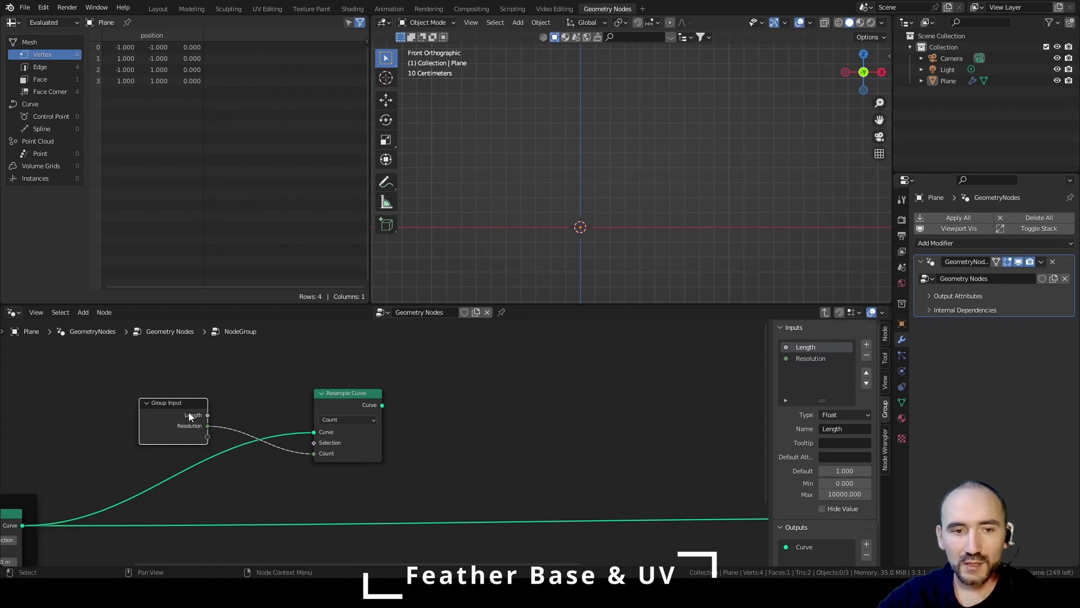
{"action": "left_click", "coordinate": [811, 357]}
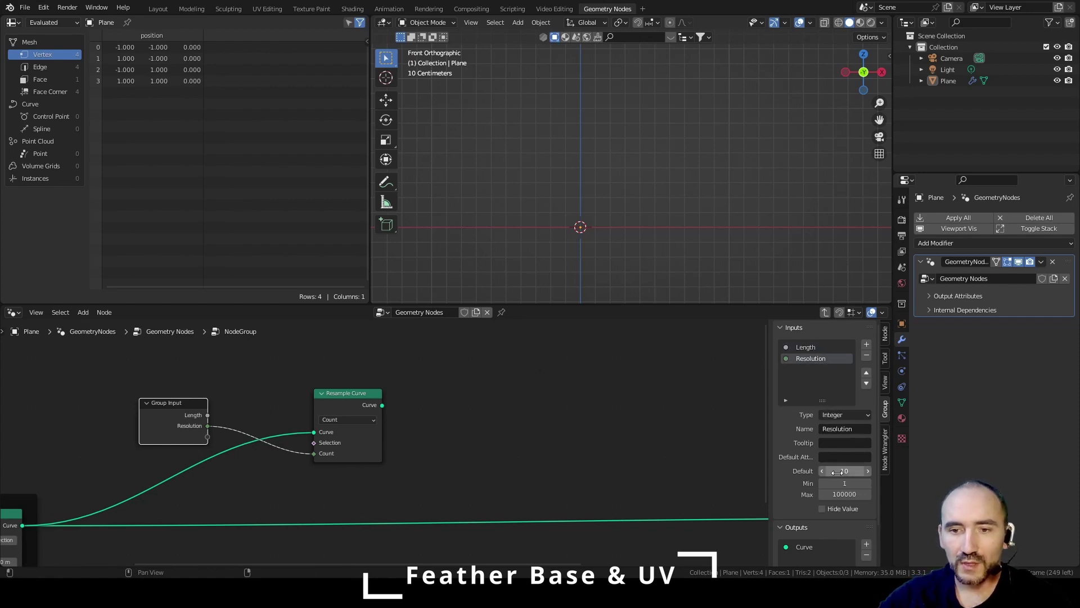
{"action": "left_click", "coordinate": [552, 414]}
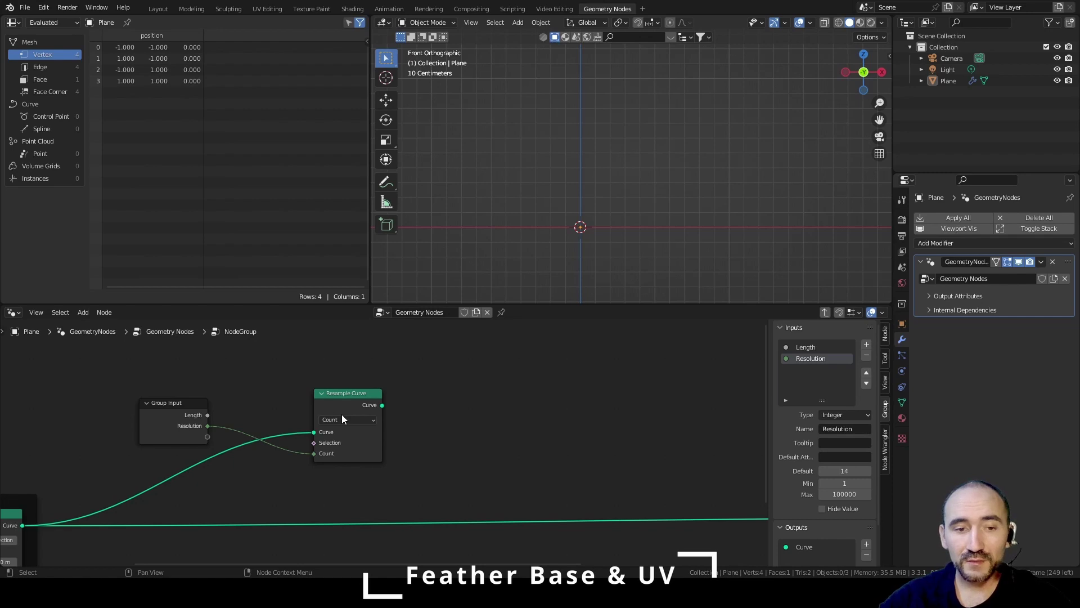
Step: Insert a Multiply node with value 2 between Resolution and Resample Curve's Count, and reroute the incoming curve link above the nodes
{"action": "left_click_drag", "start_coordinate": [213, 426], "coordinate": [252, 396]}
{"action": "type", "text": "mult"}
{"action": "key", "text": "Return"}
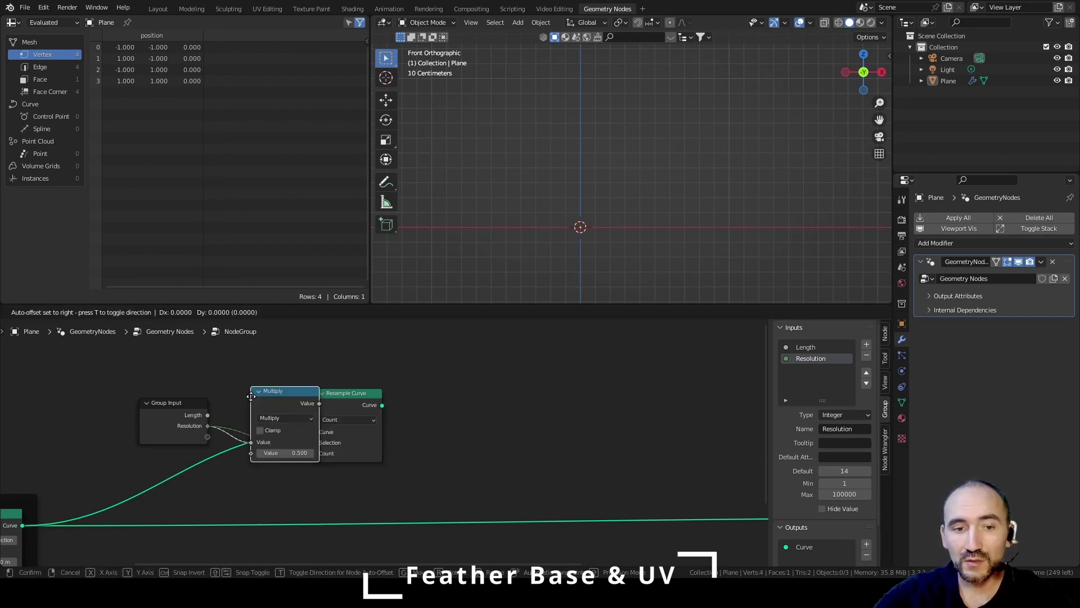
{"action": "left_click", "coordinate": [310, 424]}
{"action": "left_click_drag", "start_coordinate": [297, 406], "coordinate": [314, 453]}
{"action": "left_click_drag", "start_coordinate": [333, 404], "coordinate": [325, 404]}
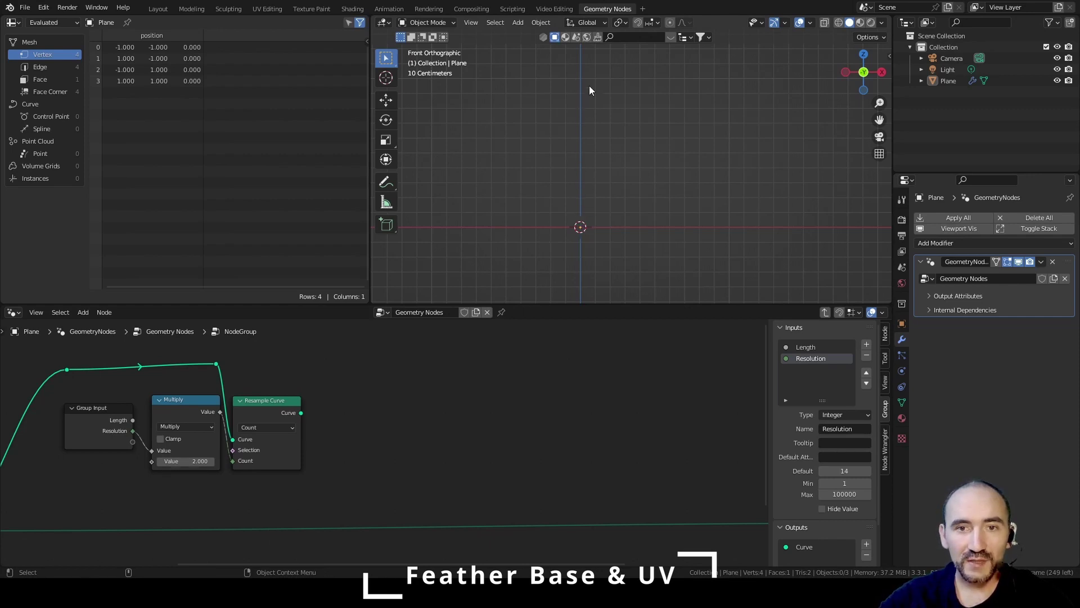
Step: Annotate a narrow, tapering feather shaft outline in the front view, rising from the origin along the vertical axis
{"action": "key", "text": "shift+space"}
{"action": "key", "text": "d"}
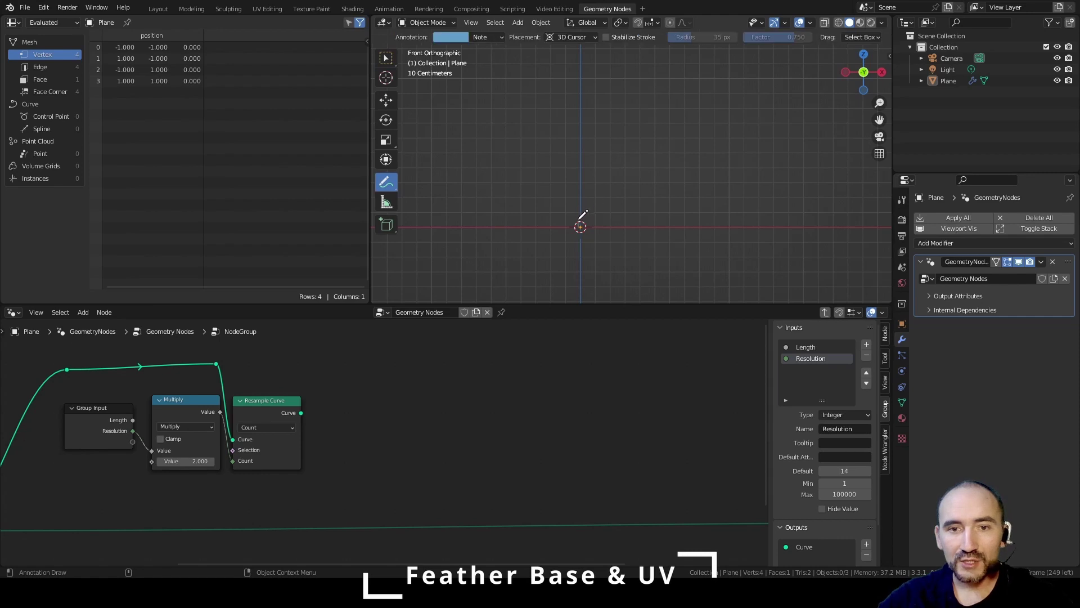
{"action": "mouse_move", "coordinate": [580, 220]}
{"action": "left_mouse_down"}
{"action": "mouse_move", "coordinate": [572, 159]}
{"action": "mouse_move", "coordinate": [583, 79]}
{"action": "mouse_move", "coordinate": [581, 224]}
{"action": "left_mouse_up"}
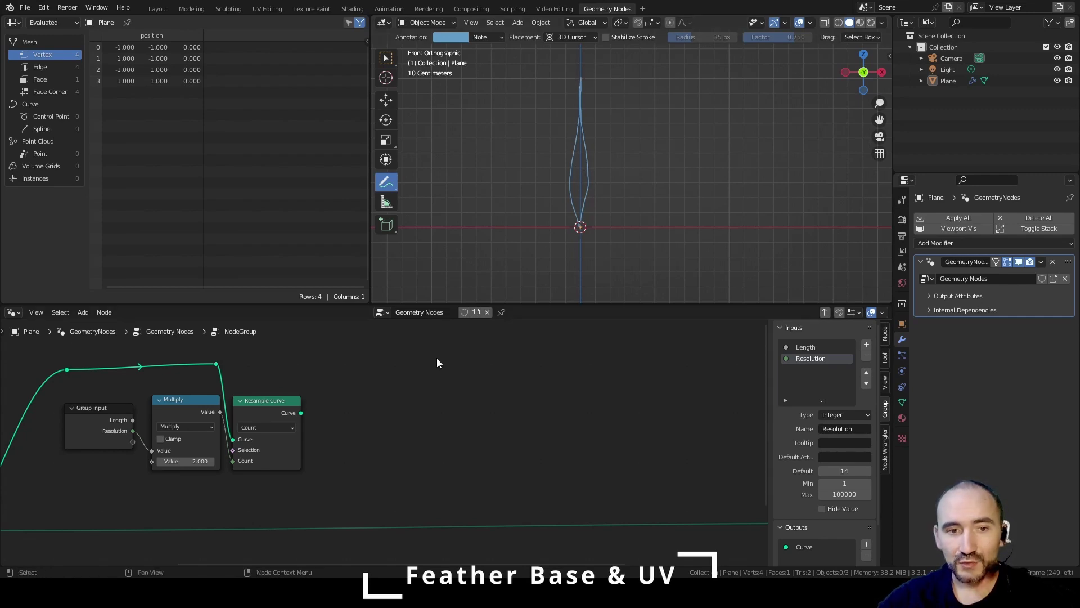
Step: Connect a Set Curve Radius node to Resample Curve's output and place a Spline Parameter node below Resample Curve
{"action": "left_click_drag", "start_coordinate": [301, 412], "coordinate": [417, 404]}
{"action": "type", "text": "se"}
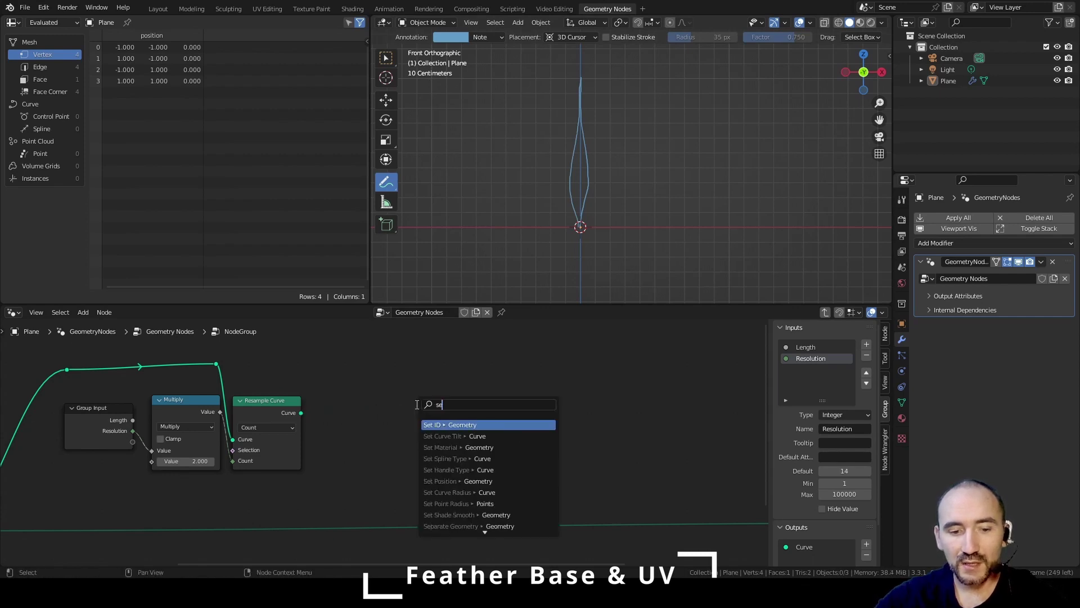
{"action": "type", "text": "t radiu"}
{"action": "key", "text": "Return"}
{"action": "key", "text": "F3"}
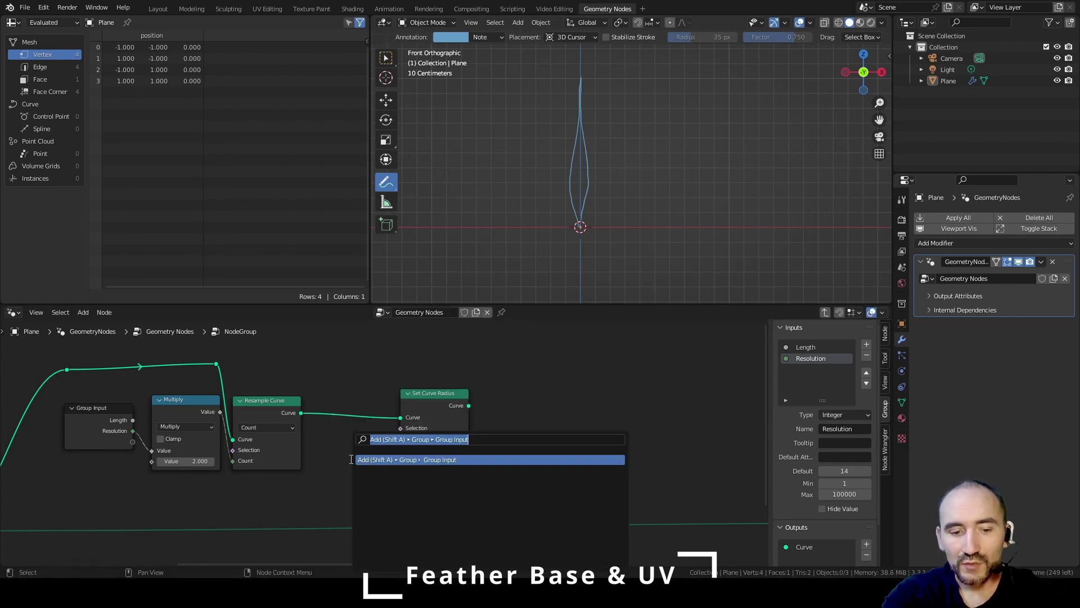
{"action": "type", "text": "spline par"}
{"action": "key", "text": "Return"}
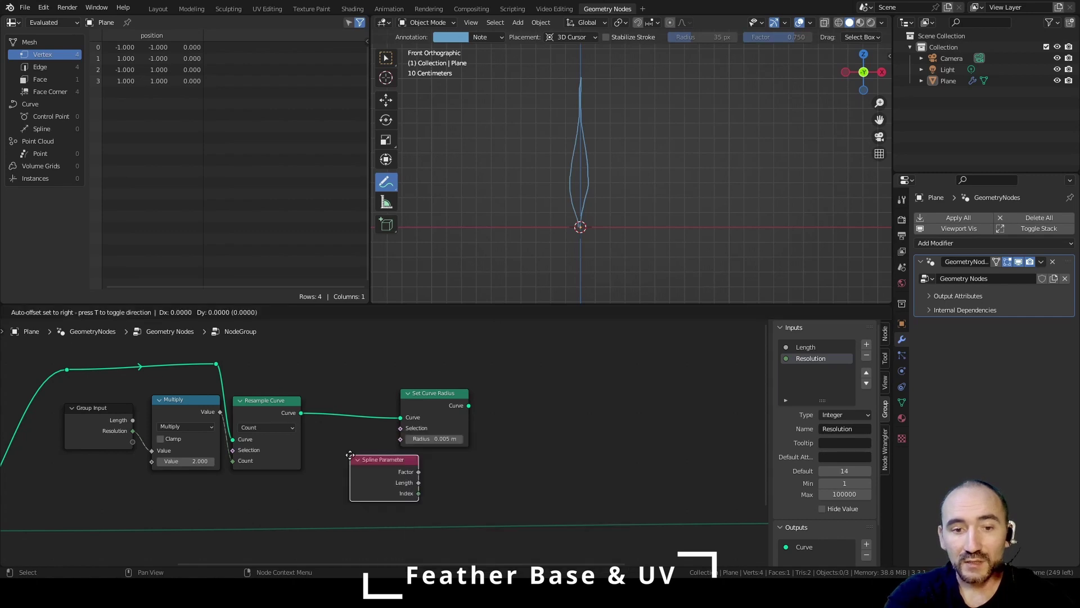
{"action": "left_click", "coordinate": [229, 475]}
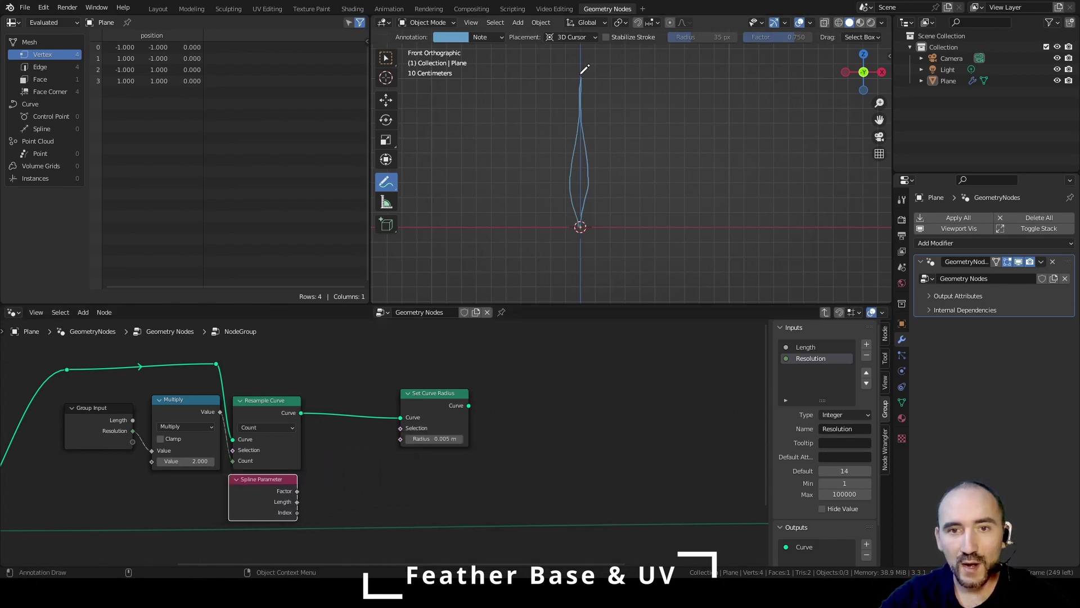
Step: Preview the Set Curve Radius output, leave the group, and set the group node's Length to 1 and Resolution to 14
{"action": "left_click", "coordinate": [436, 422], "text": "ctrl+shift"}
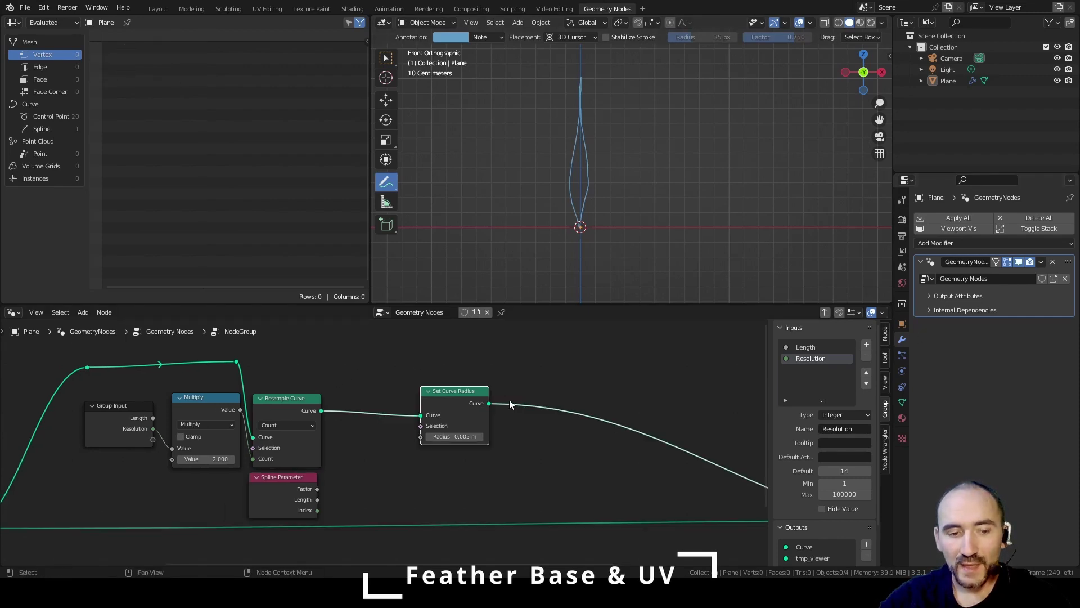
{"action": "key", "text": "Tab"}
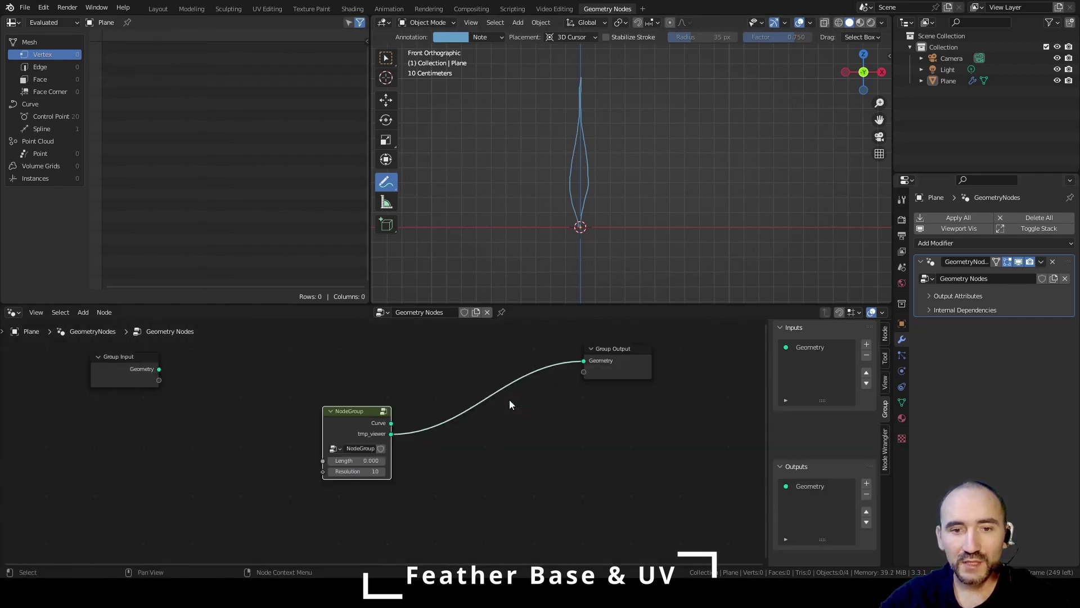
{"action": "scroll", "coordinate": [440, 453], "scroll_direction": "up", "scroll_amount": 2}
{"action": "left_click", "coordinate": [336, 468]}
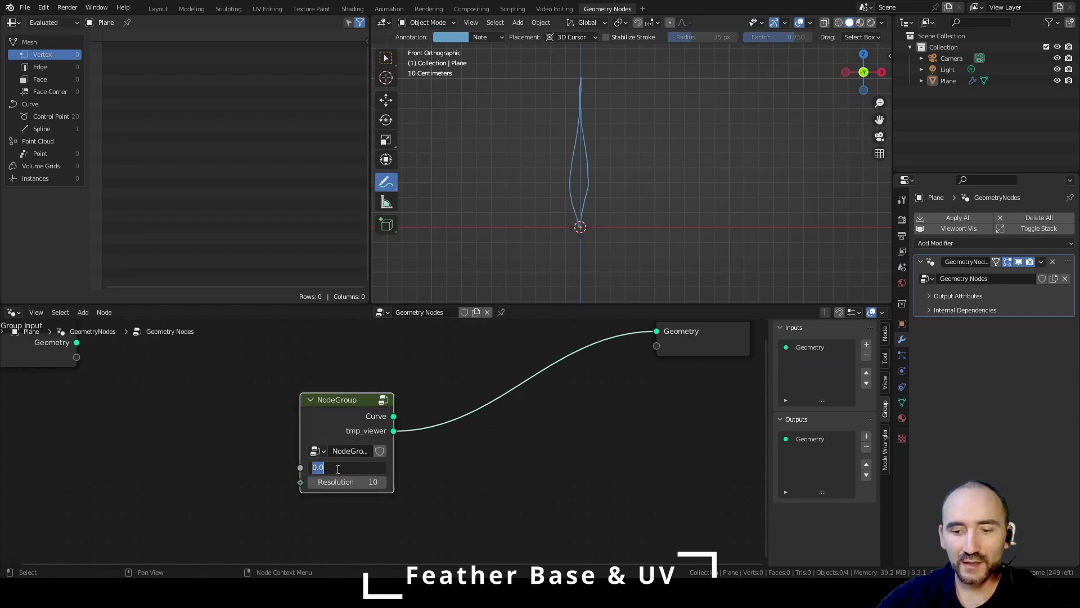
{"action": "type", "text": "1"}
{"action": "key", "text": "Return"}
{"action": "left_click", "coordinate": [352, 482]}
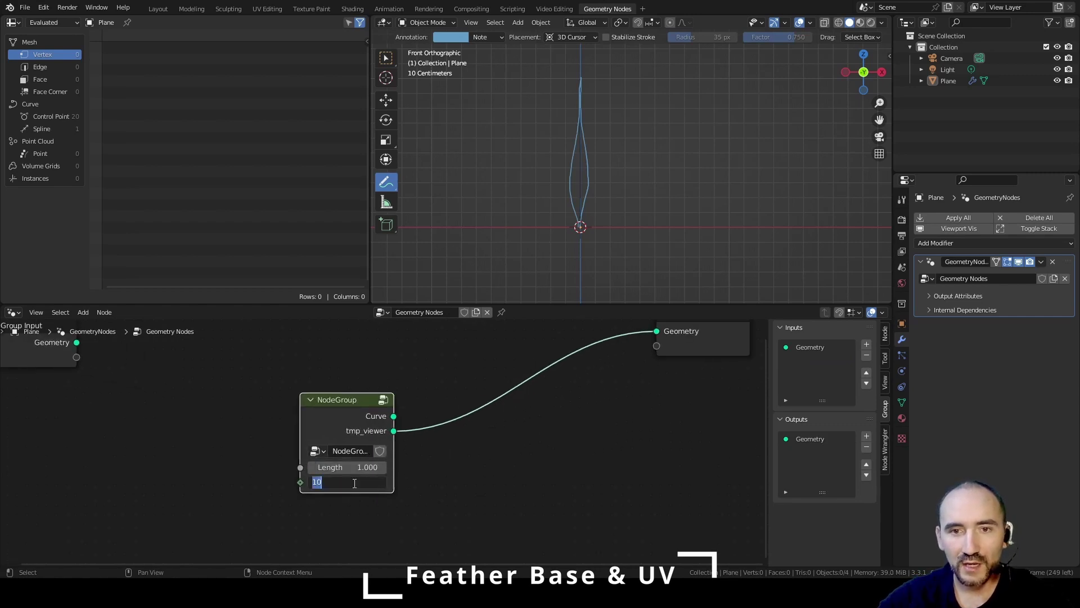
{"action": "type", "text": "14"}
{"action": "key", "text": "Return"}
Step: Rename the node group Feather, reopen it for editing, and select the generated curve in the viewport with the Select tool
{"action": "double_click", "coordinate": [348, 451]}
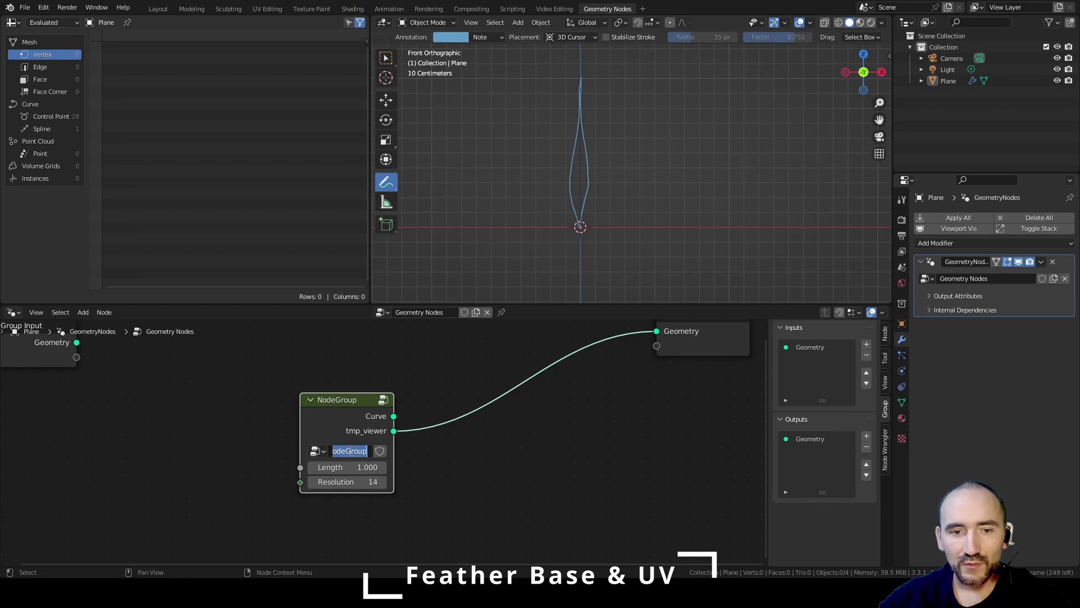
{"action": "type", "text": "Feather"}
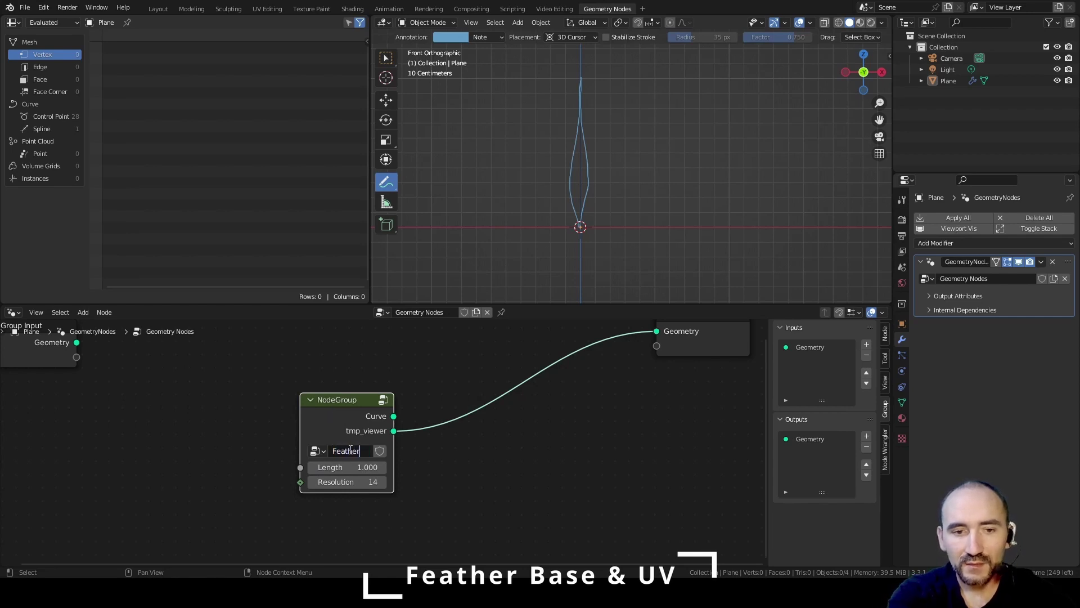
{"action": "key", "text": "Return"}
{"action": "key", "text": "Tab"}
{"action": "key", "text": "w"}
{"action": "left_click", "coordinate": [584, 100]}
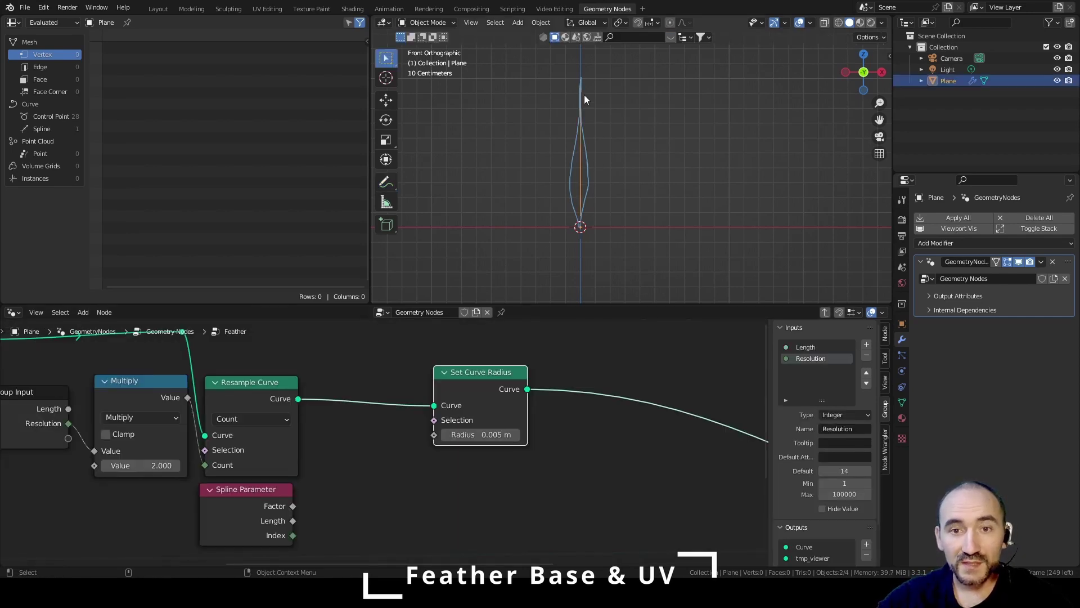
Step: Move the Spline Parameter node aside and feed its Factor into a new Float Curve node
{"action": "mouse_move", "coordinate": [245, 496]}
{"action": "left_mouse_down"}
{"action": "mouse_move", "coordinate": [146, 496]}
{"action": "mouse_move", "coordinate": [258, 505]}
{"action": "left_mouse_up"}
{"action": "type", "text": "floa"}
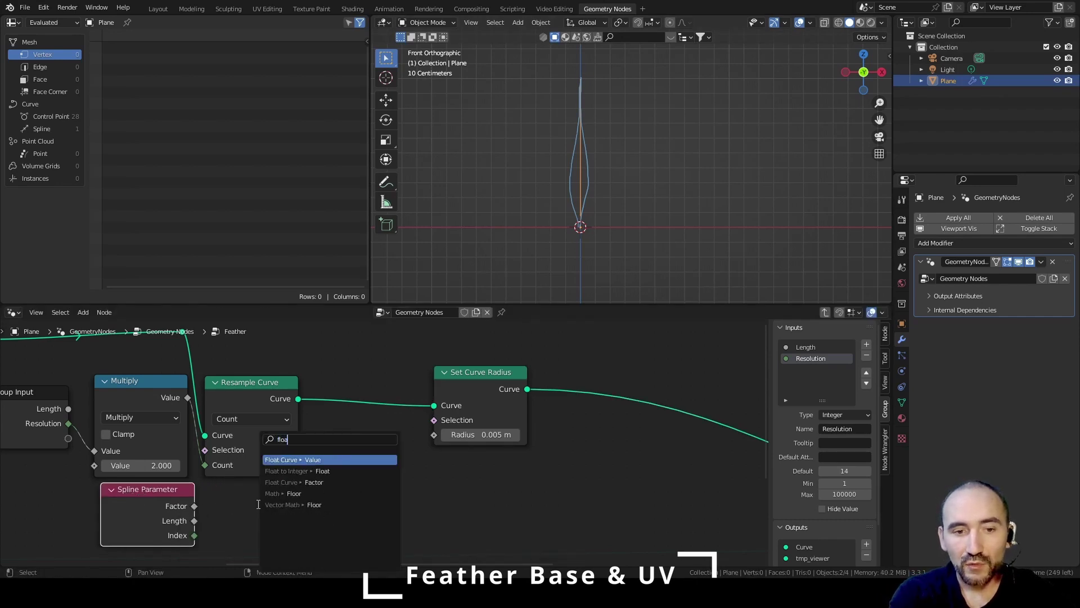
{"action": "key", "text": "Return"}
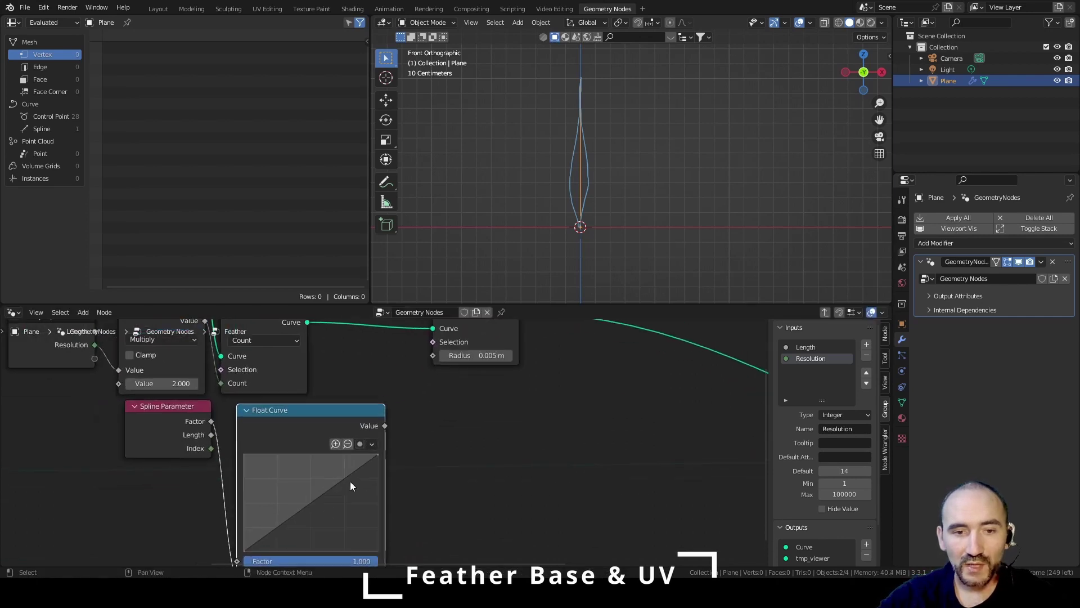
Step: Lower the Float Curve's end point to 0, add a point at 0.25 and about 0.49, and connect its Value to Radius
{"action": "left_click_drag", "start_coordinate": [377, 455], "coordinate": [378, 550]}
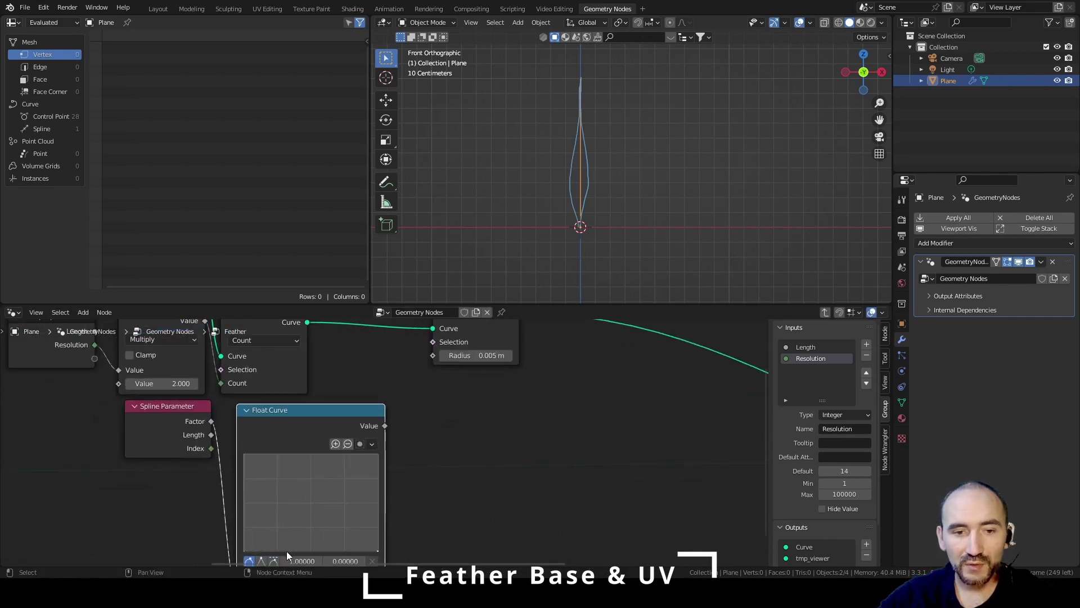
{"action": "left_click_drag", "start_coordinate": [277, 550], "coordinate": [278, 506]}
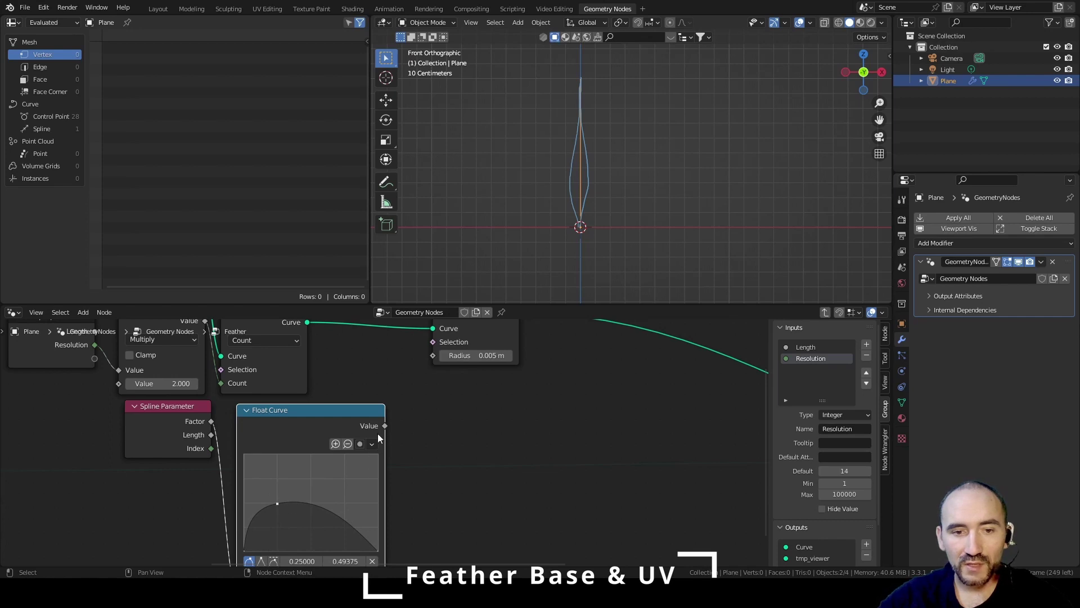
{"action": "left_click_drag", "start_coordinate": [385, 426], "coordinate": [438, 354]}
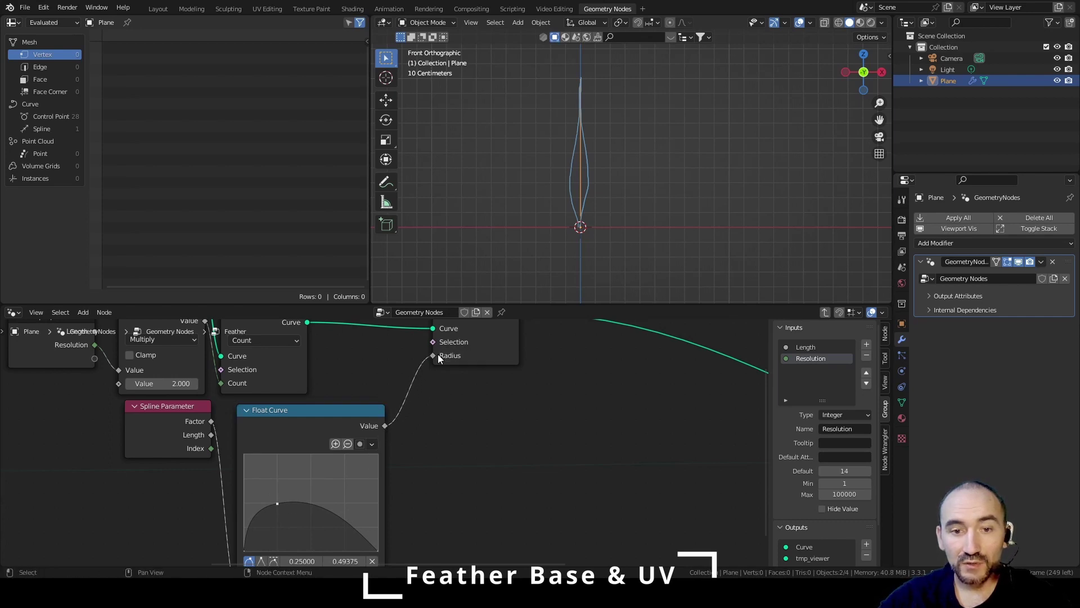
Step: Add a Curve to Mesh node and feed it the Set Curve Radius node's Curve output
{"action": "middle_click_drag", "start_coordinate": [582, 379], "coordinate": [509, 453]}
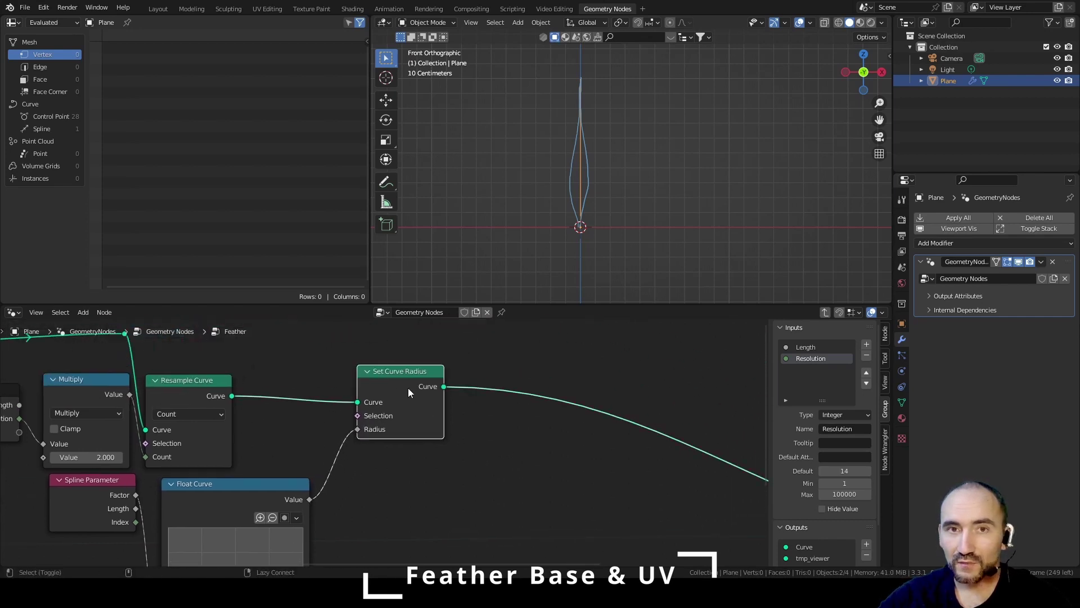
{"action": "middle_click_drag", "start_coordinate": [407, 387], "coordinate": [290, 427]}
{"action": "scroll", "coordinate": [326, 425], "scroll_direction": "down", "scroll_amount": 2}
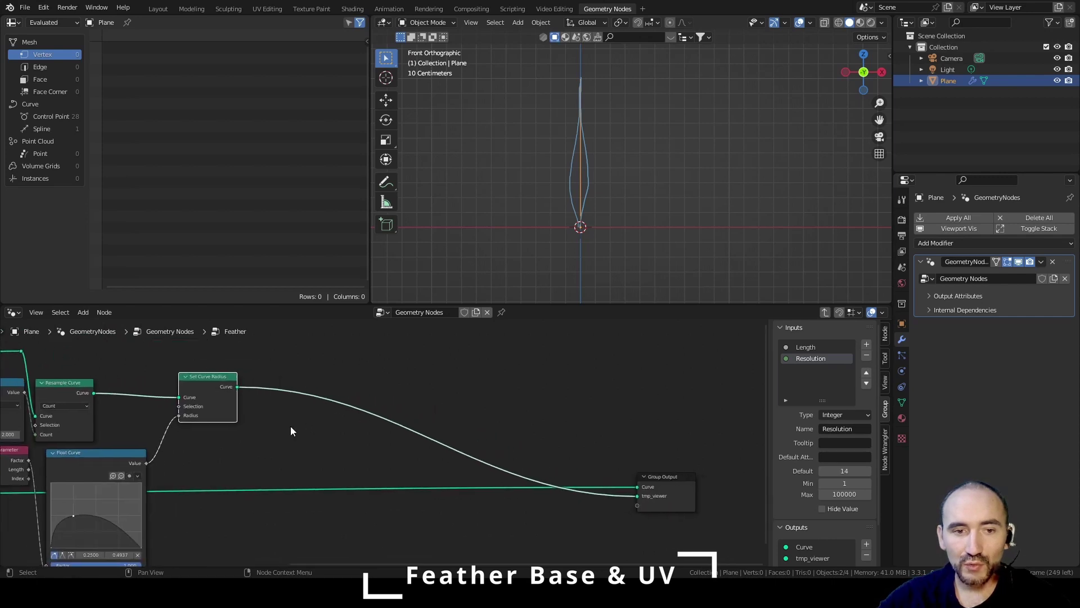
{"action": "left_click_drag", "start_coordinate": [237, 386], "coordinate": [387, 390]}
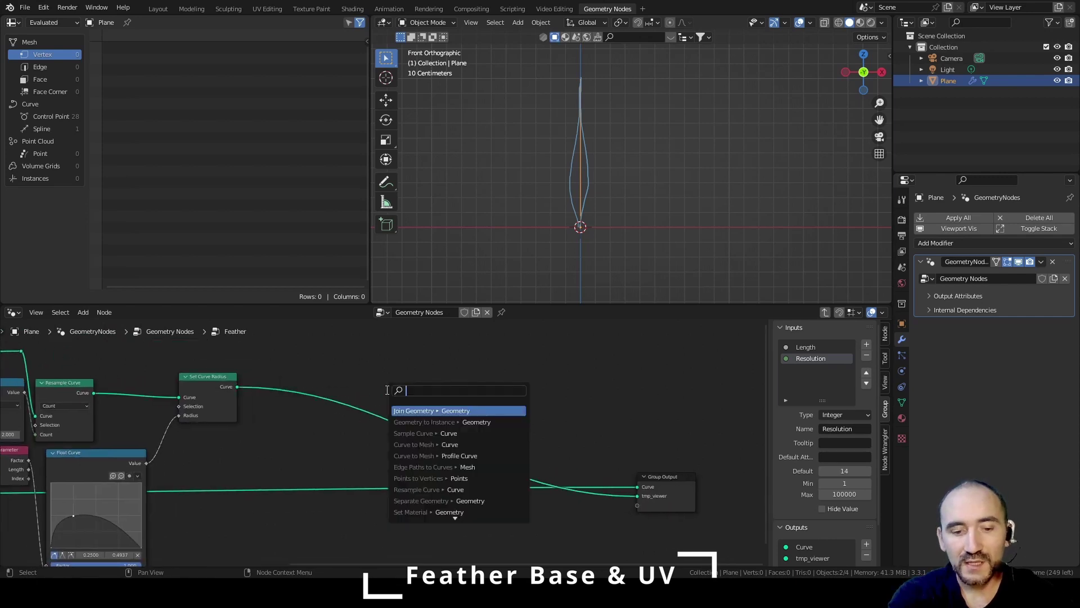
{"action": "type", "text": "curve to mesh"}
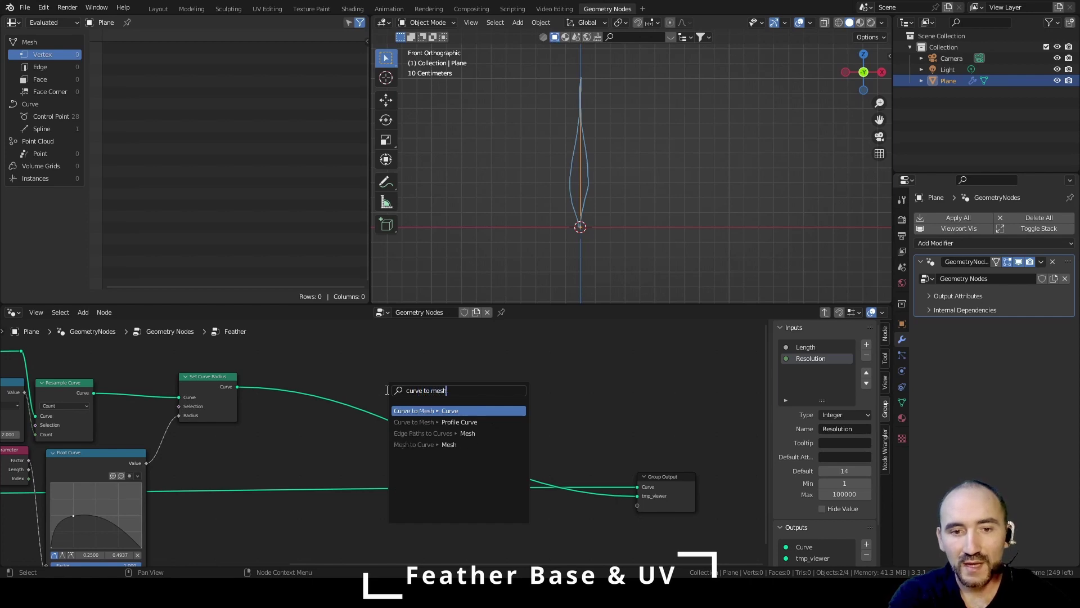
{"action": "key", "text": "Return"}
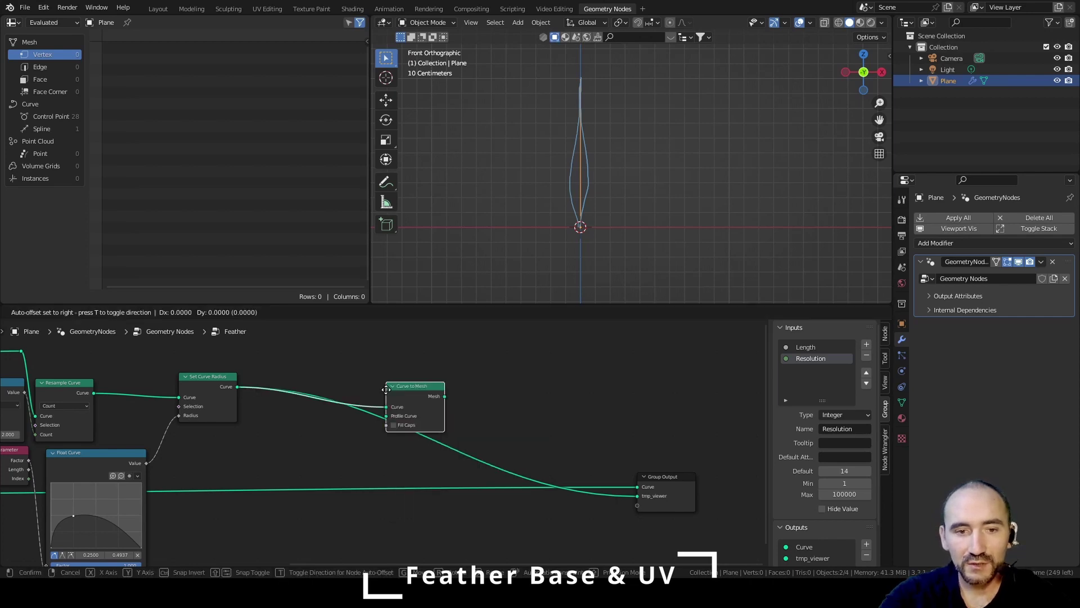
{"action": "left_click", "coordinate": [341, 395]}
Step: Add an Arc node as the Curve to Mesh node's Profile Curve, with Resolution 11 and Sweep Angle 360°
{"action": "left_click_drag", "start_coordinate": [341, 408], "coordinate": [276, 457]}
{"action": "type", "text": "arc"}
{"action": "key", "text": "Return"}
{"action": "left_click", "coordinate": [275, 467]}
{"action": "scroll", "coordinate": [274, 466], "scroll_direction": "up", "scroll_amount": 3}
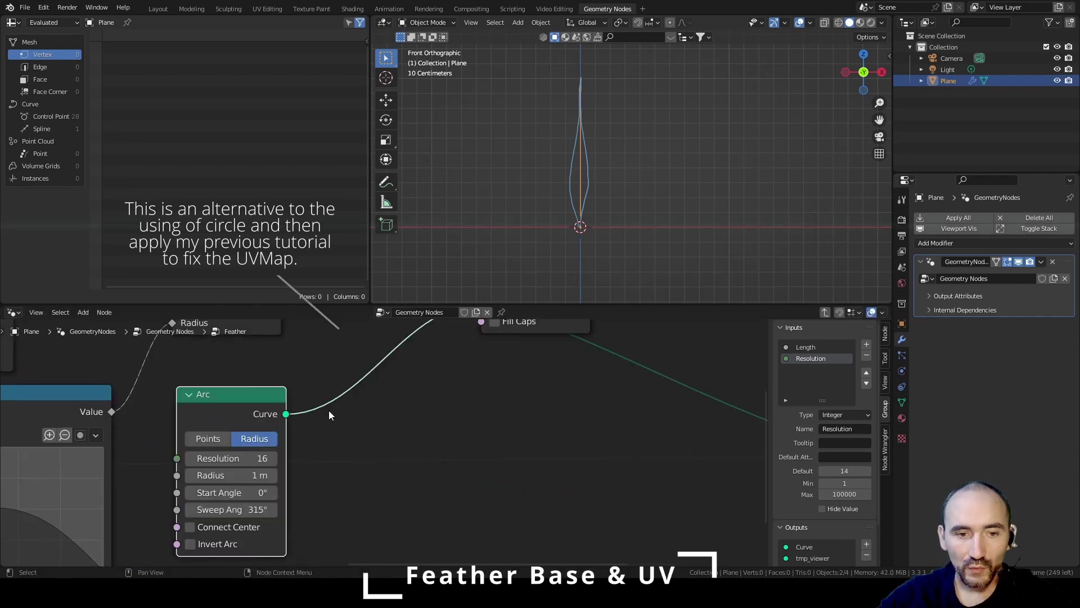
{"action": "left_click", "coordinate": [239, 510]}
{"action": "type", "text": "360"}
{"action": "key", "text": "Return"}
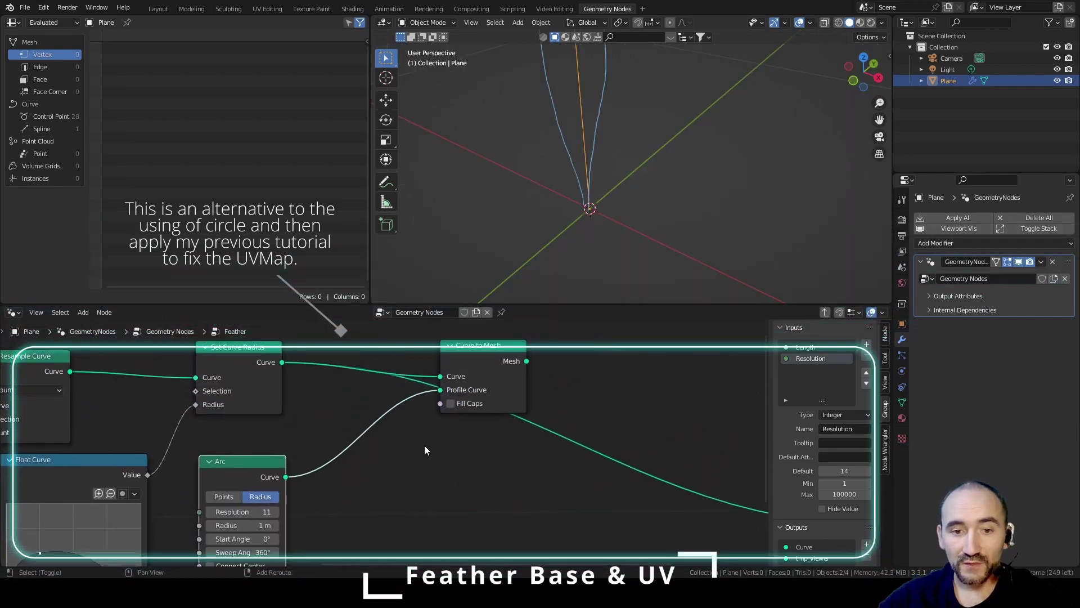
Step: Preview the Curve to Mesh output, set the Arc's Radius to 0.06 m, and enable Connect Center
{"action": "left_click", "coordinate": [476, 352], "text": "ctrl+shift"}
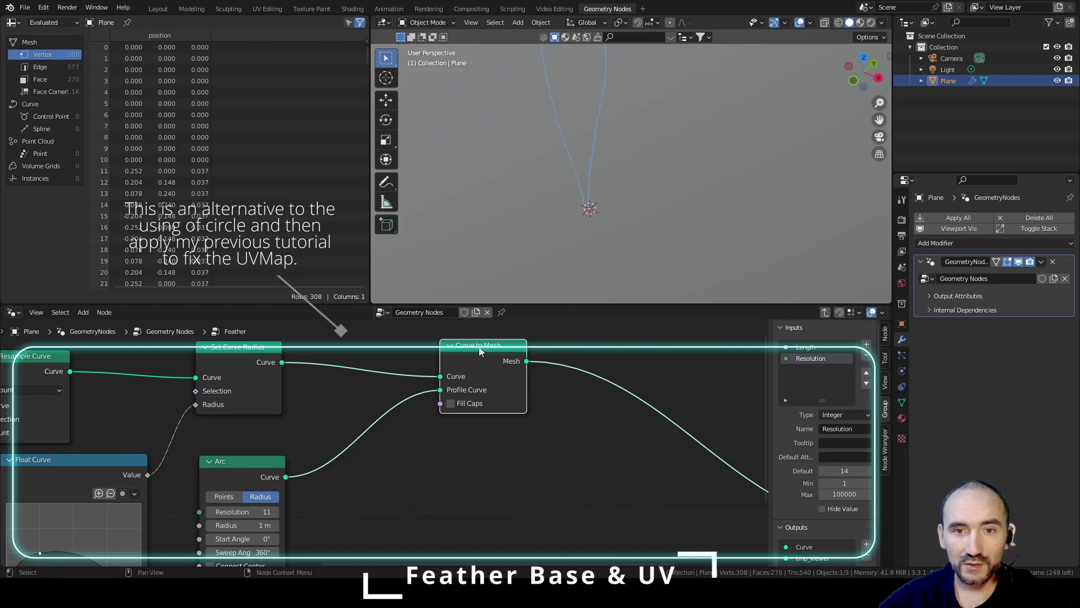
{"action": "left_click_drag", "start_coordinate": [248, 525], "coordinate": [213, 524]}
{"action": "middle_click_drag", "start_coordinate": [227, 568], "coordinate": [234, 518]}
{"action": "left_click", "coordinate": [234, 517]}
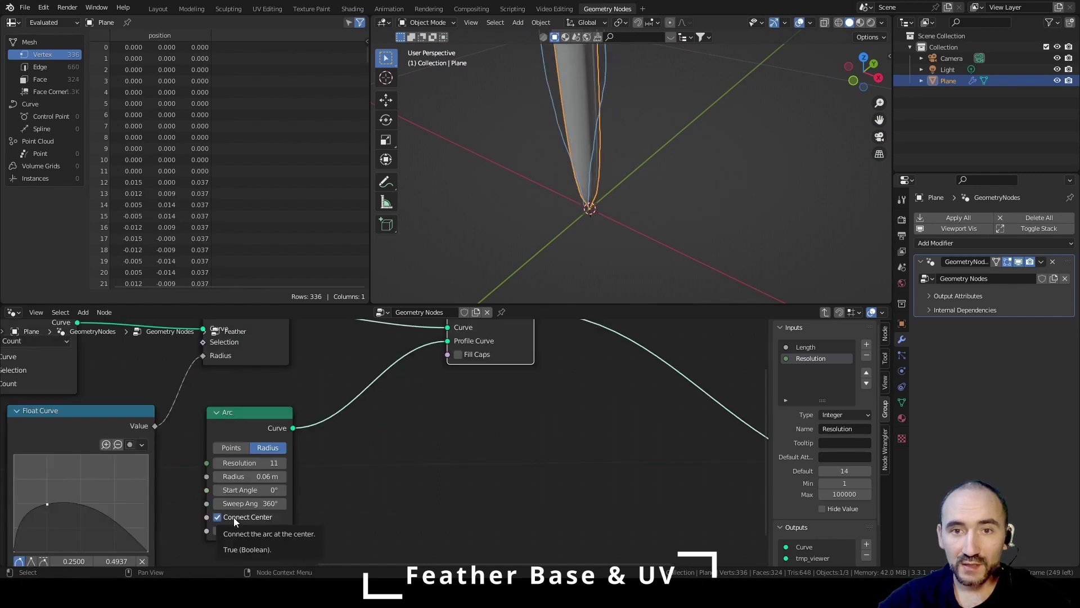
{"action": "mouse_move", "coordinate": [627, 164]}
{"action": "middle_mouse_down"}
{"action": "mouse_move", "coordinate": [573, 131]}
{"action": "mouse_move", "coordinate": [615, 149]}
{"action": "middle_mouse_up"}
{"action": "scroll", "coordinate": [476, 373], "scroll_direction": "down", "scroll_amount": 4}
{"action": "middle_click_drag", "start_coordinate": [476, 374], "coordinate": [368, 437]}
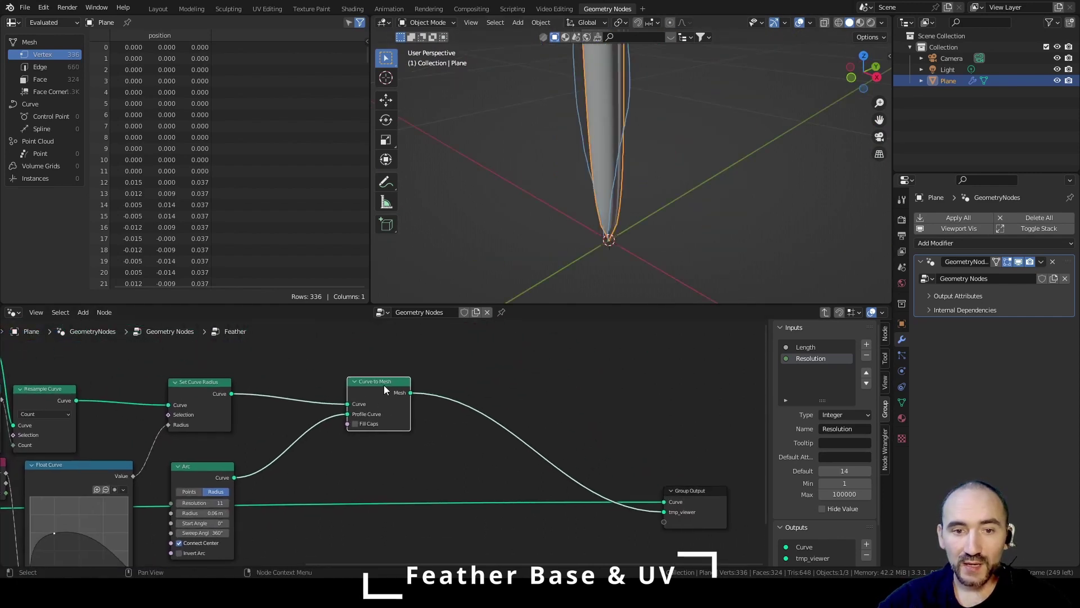
Step: Move the Curve to Mesh node aside and add a second Spline Parameter node between Set Curve Radius and Curve to Mesh
{"action": "left_click_drag", "start_coordinate": [383, 388], "coordinate": [439, 381]}
{"action": "middle_click_drag", "start_coordinate": [575, 241], "coordinate": [651, 138]}
{"action": "key", "text": "F3"}
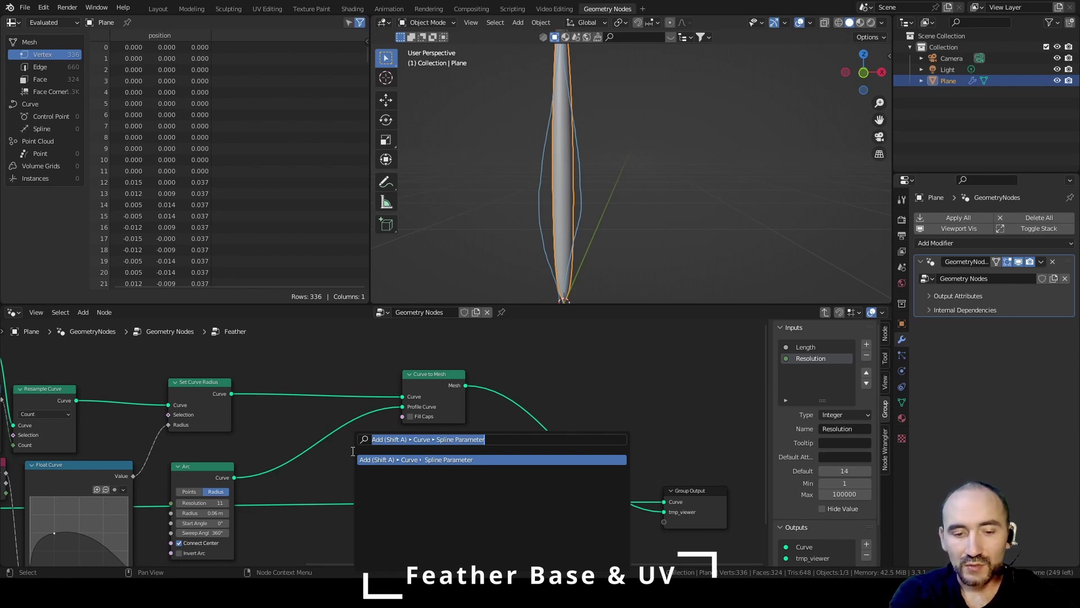
{"action": "type", "text": "spline p"}
{"action": "key", "text": "Return"}
{"action": "left_click", "coordinate": [250, 430]}
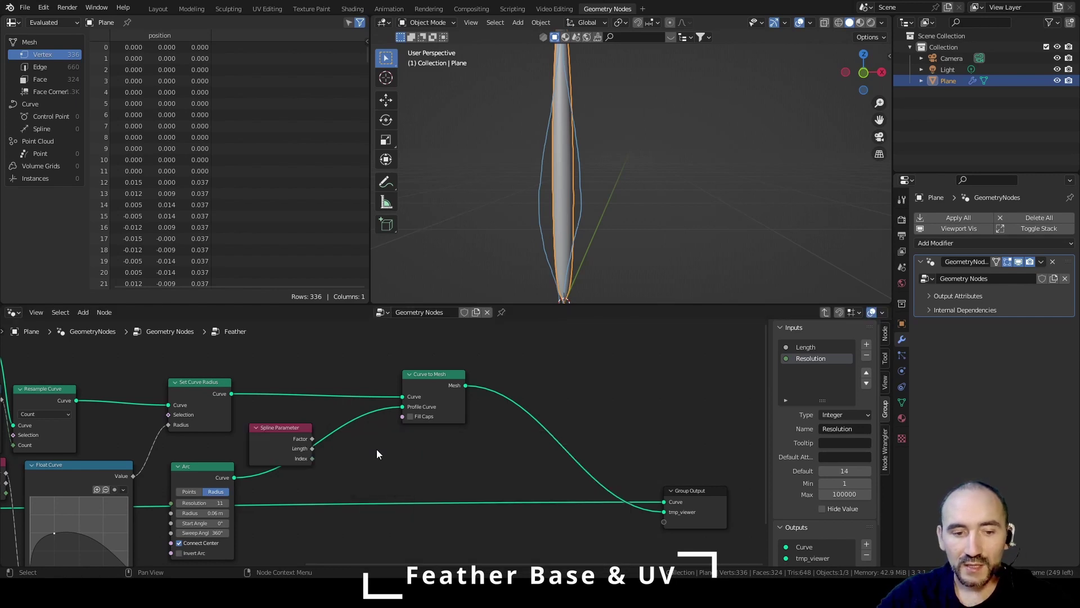
Step: Insert a Capture Attribute node between Set Curve Radius and Curve to Mesh, and place a duplicate on the Arc's link to Profile Curve
{"action": "key", "text": "F3"}
{"action": "type", "text": "capture"}
{"action": "key", "text": "Return"}
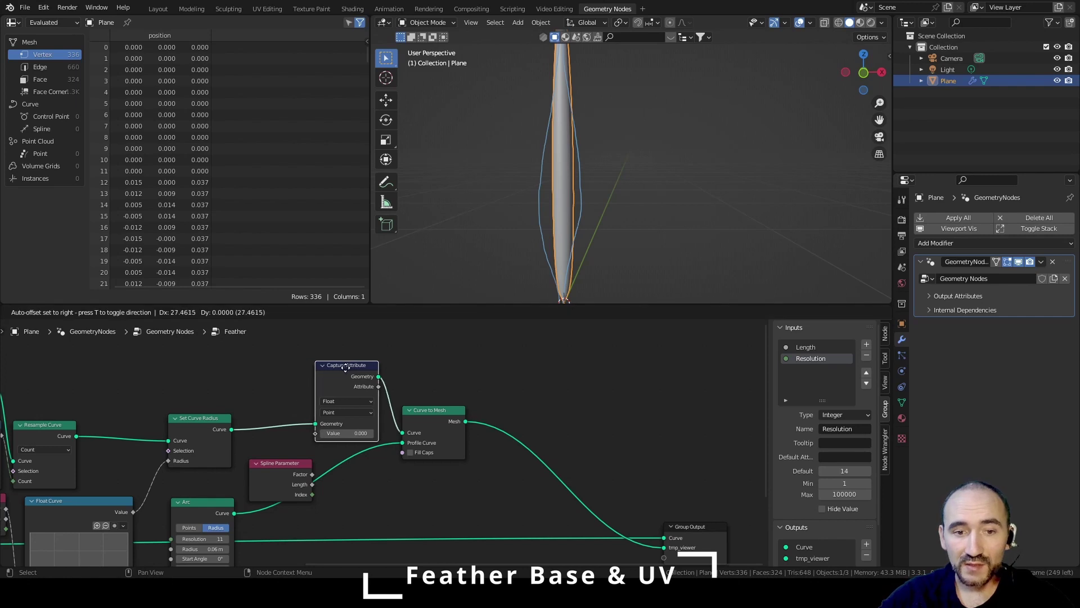
{"action": "left_click", "coordinate": [348, 367]}
{"action": "key", "text": "shift+d"}
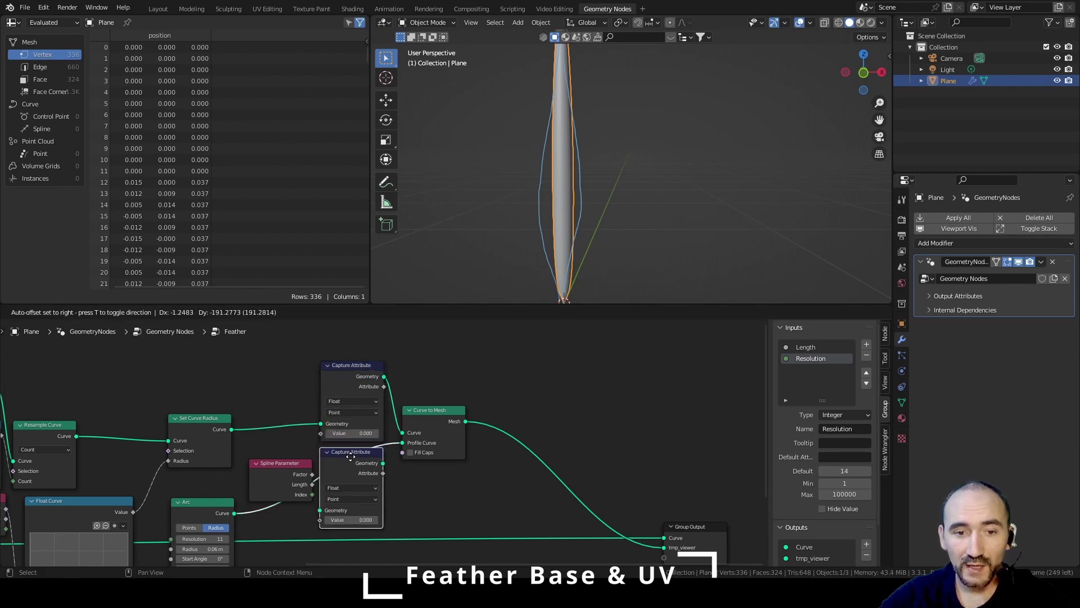
{"action": "left_click", "coordinate": [351, 458]}
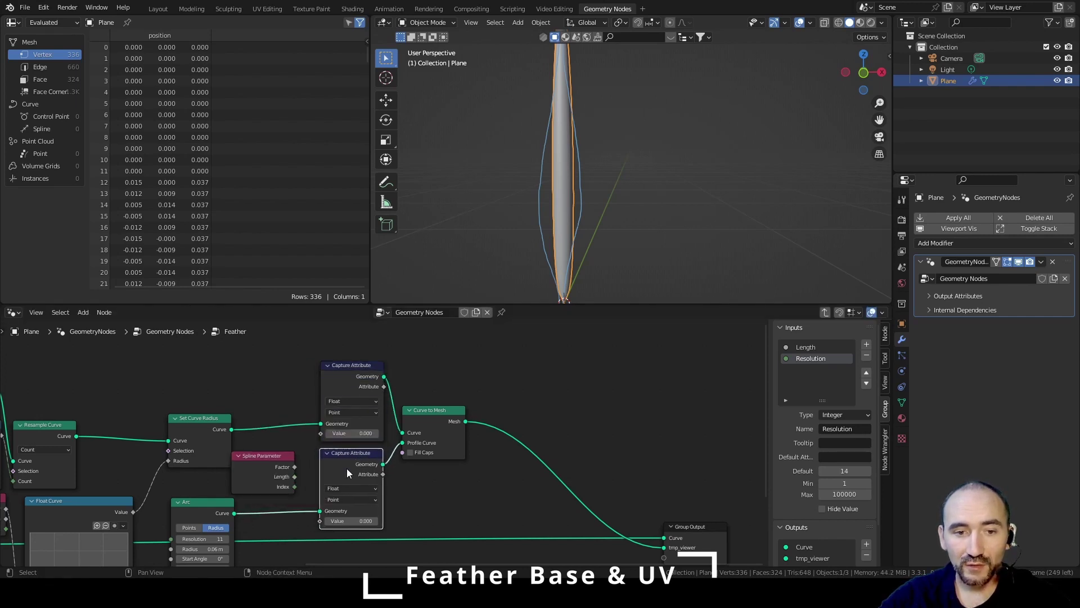
Step: Connect the new Spline Parameter's Factor to the Value inputs of both Capture Attribute nodes
{"action": "left_click_drag", "start_coordinate": [294, 467], "coordinate": [324, 432]}
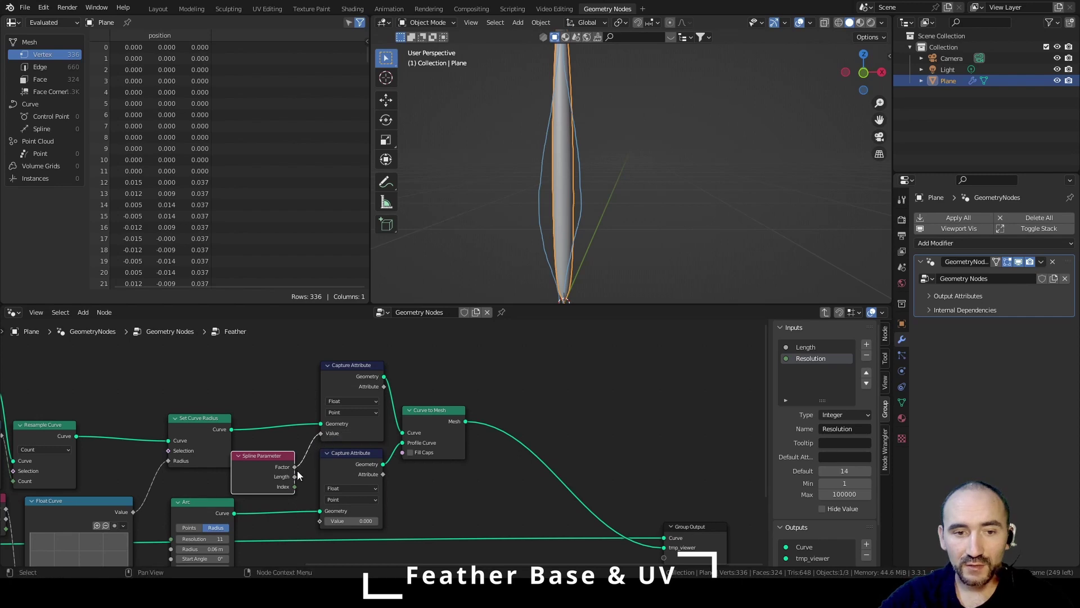
{"action": "left_click_drag", "start_coordinate": [298, 471], "coordinate": [298, 480]}
{"action": "left_click_drag", "start_coordinate": [318, 524], "coordinate": [318, 523]}
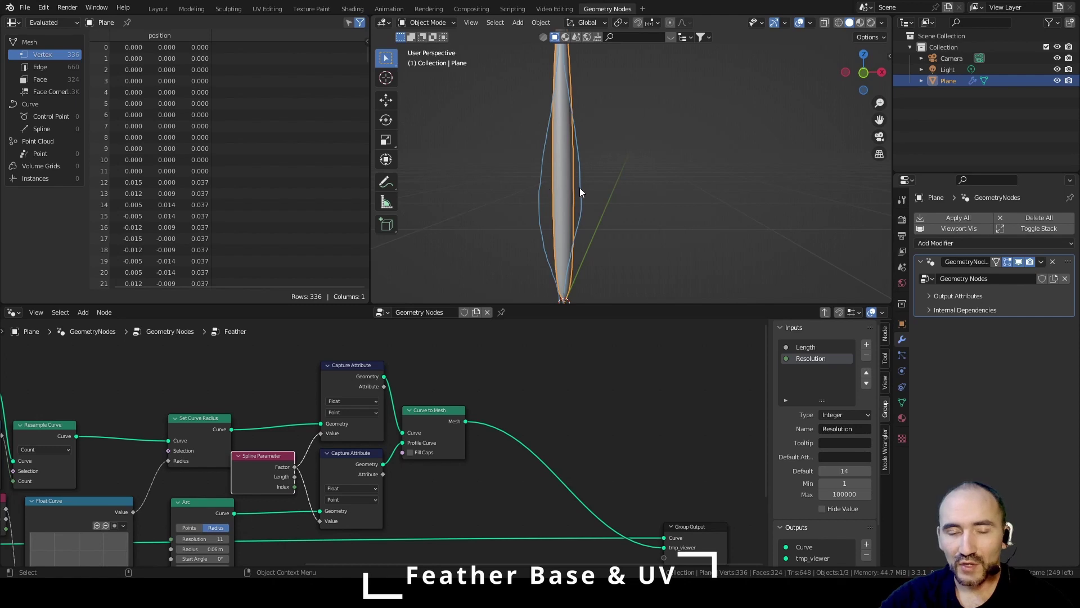
Step: Enable Fill Caps on Curve to Mesh and set the Arc's Radius to 0.01 m
{"action": "middle_click_drag", "start_coordinate": [307, 477], "coordinate": [322, 407]}
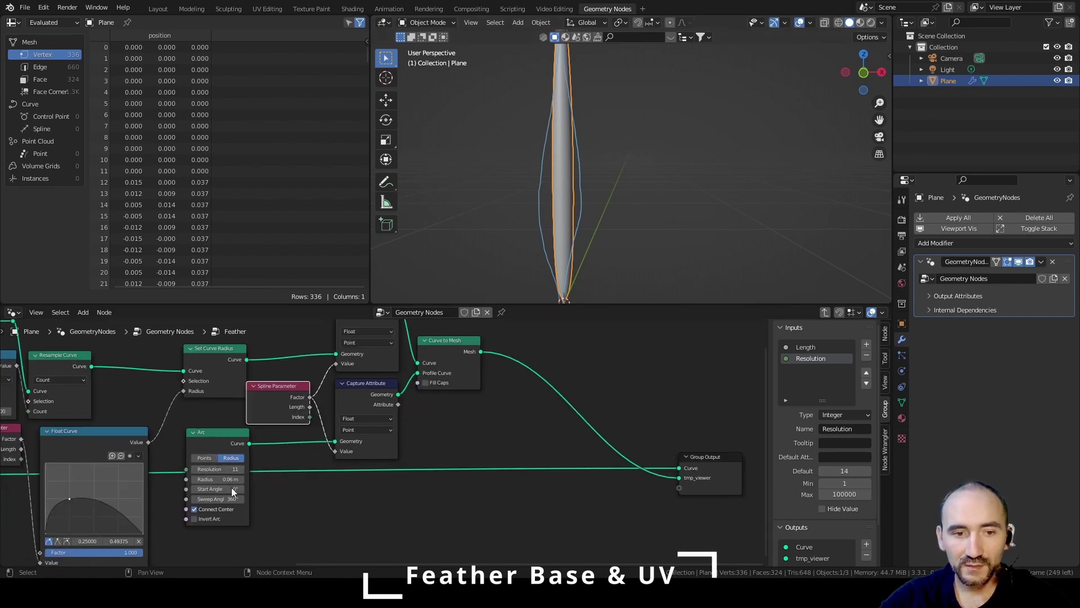
{"action": "left_click", "coordinate": [222, 479]}
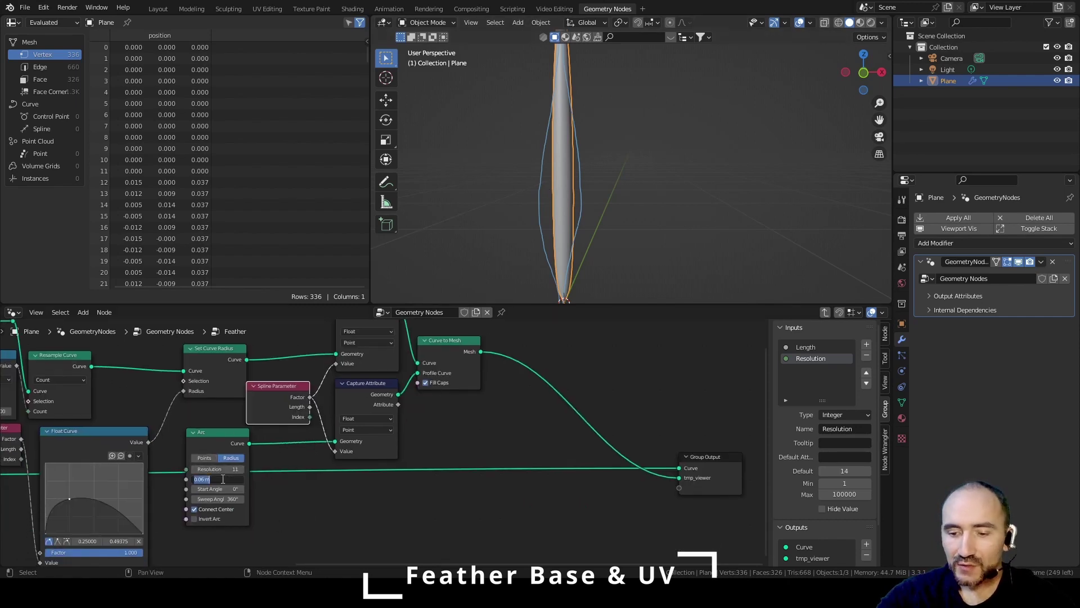
{"action": "type", "text": "0"}
{"action": "key", "text": "Return"}
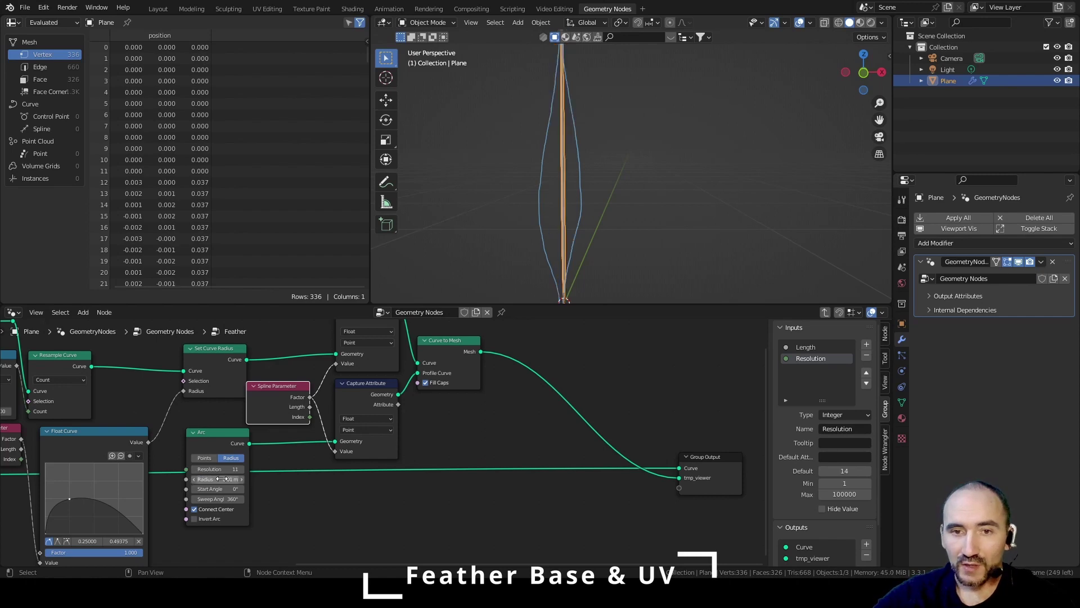
Step: Add a Combine XYZ node and feed the shaft curve's captured Attribute into X and the arc's into Y
{"action": "middle_click_drag", "start_coordinate": [473, 429], "coordinate": [301, 473]}
{"action": "key", "text": "F3"}
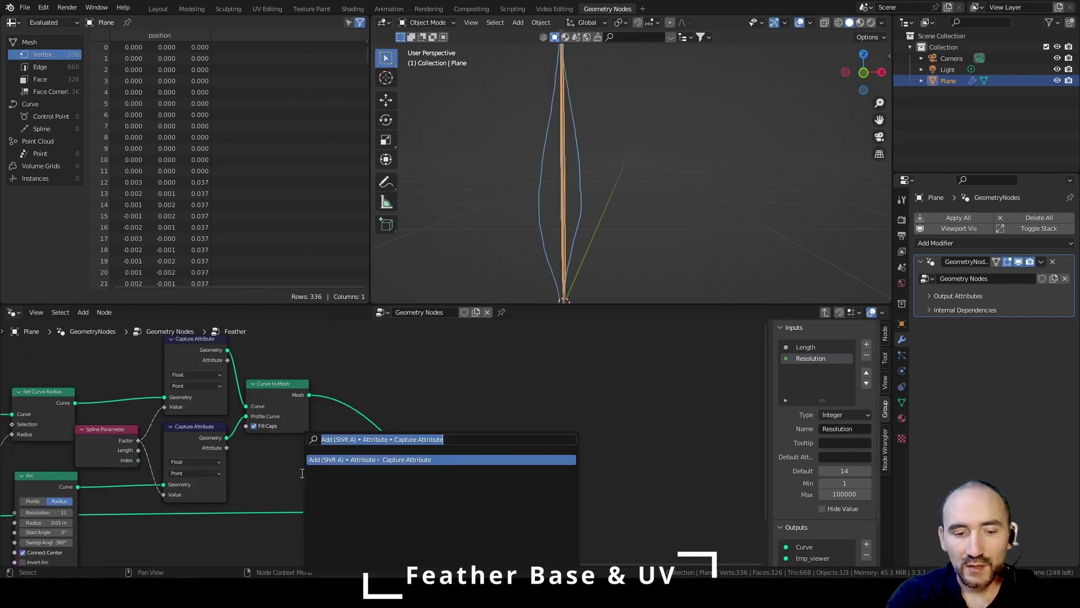
{"action": "type", "text": "combine"}
{"action": "key", "text": "Return"}
{"action": "left_click", "coordinate": [235, 397]}
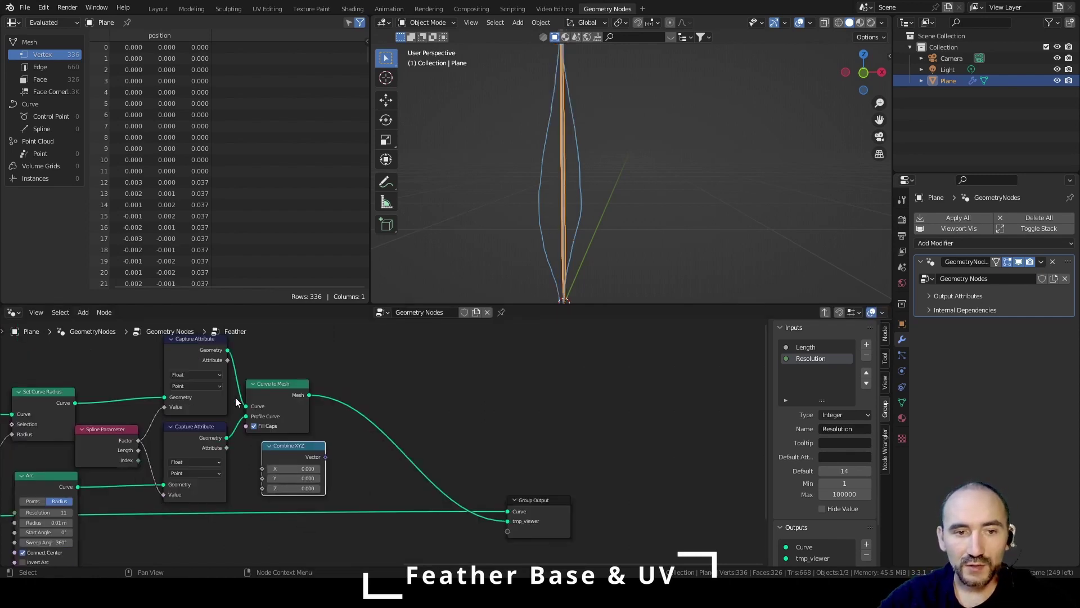
{"action": "left_click_drag", "start_coordinate": [227, 360], "coordinate": [264, 480]}
{"action": "left_click_drag", "start_coordinate": [288, 395], "coordinate": [305, 385]}
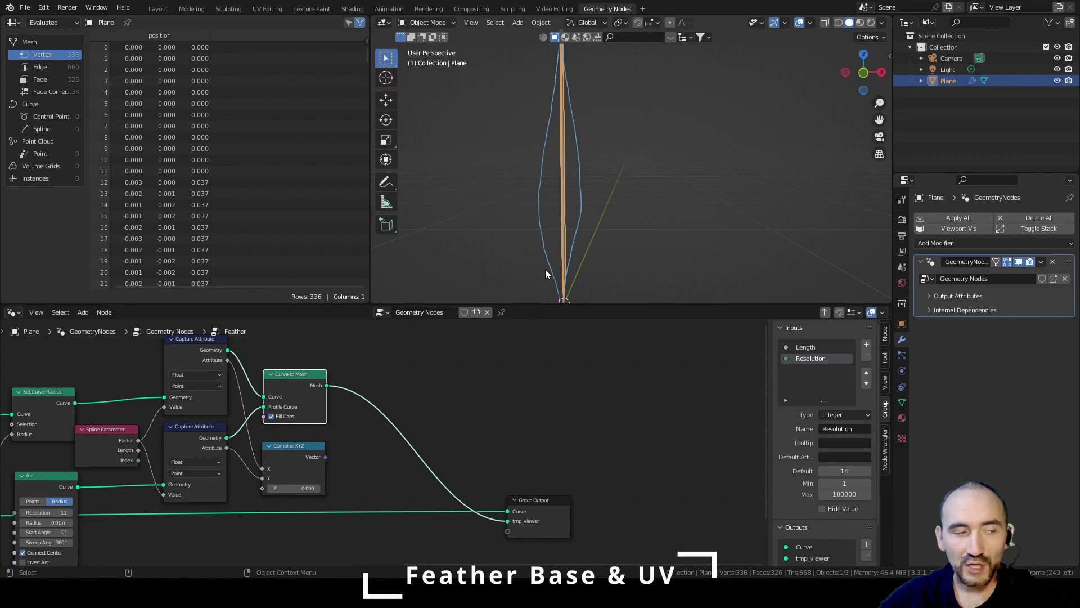
Step: Insert a Store Named Attribute node after Curve to Mesh, set its type to Vector, and connect Combine XYZ's Vector to Value
{"action": "key", "text": "shift+a"}
{"action": "type", "text": "store"}
{"action": "key", "text": "Return"}
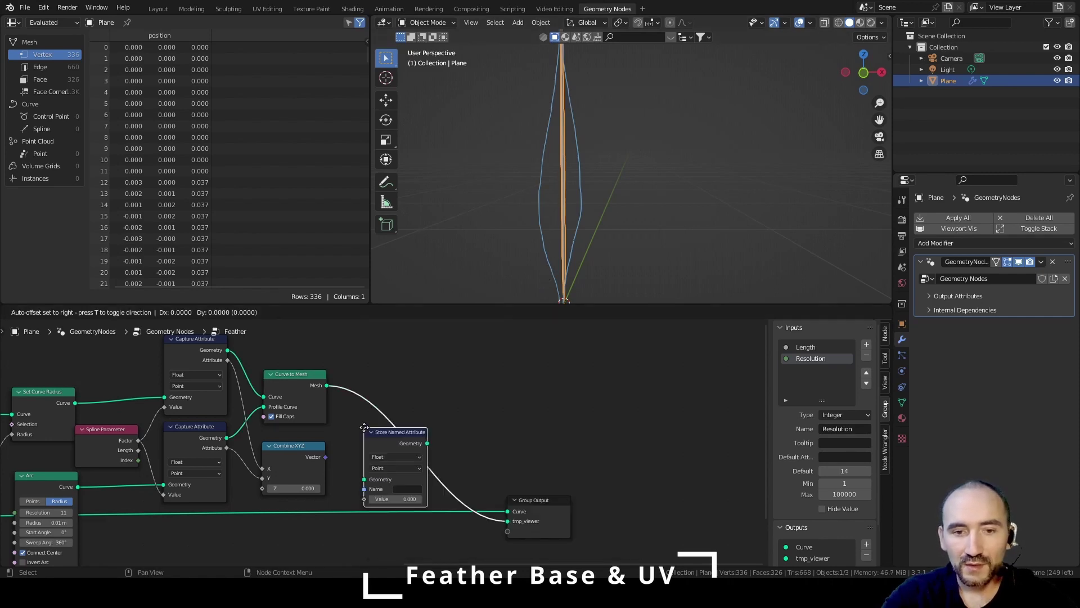
{"action": "left_click", "coordinate": [363, 373]}
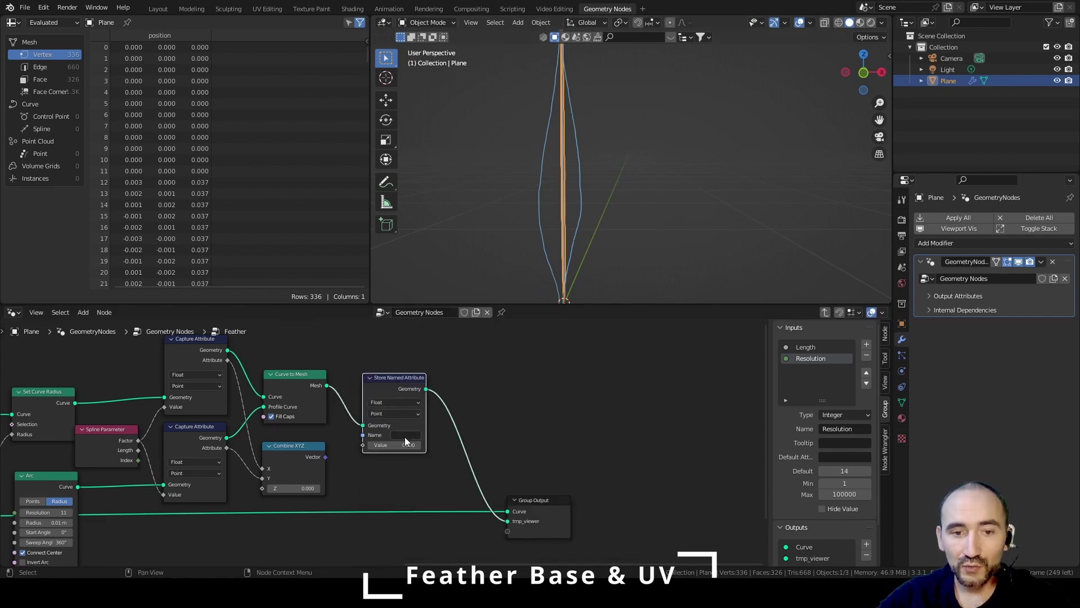
{"action": "scroll", "coordinate": [405, 439], "scroll_direction": "up", "scroll_amount": 2}
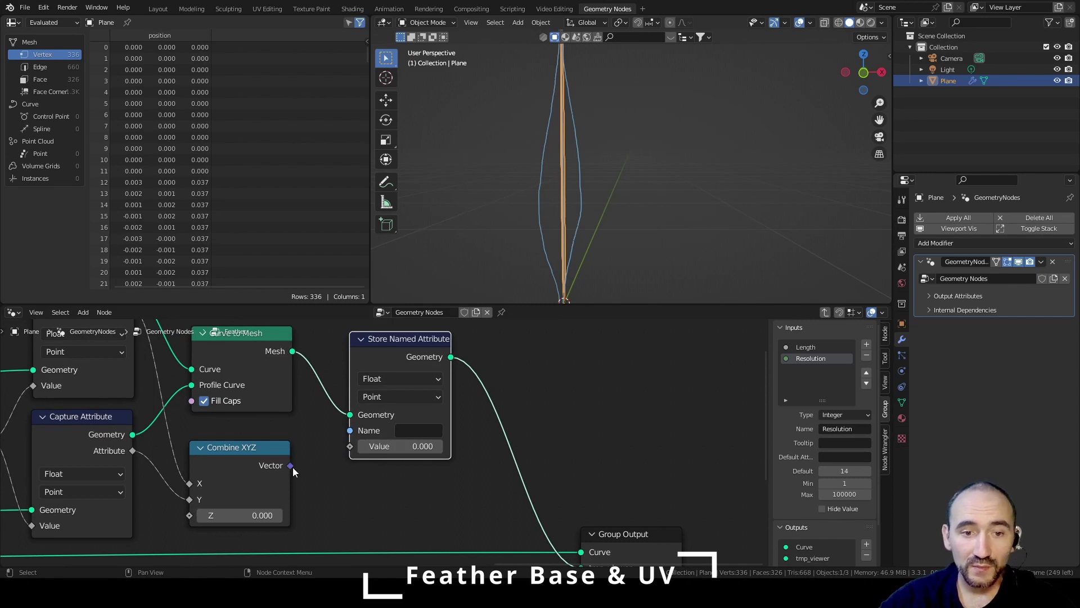
{"action": "left_click", "coordinate": [399, 379]}
{"action": "left_click", "coordinate": [392, 427]}
{"action": "left_click_drag", "start_coordinate": [291, 465], "coordinate": [350, 446]}
{"action": "left_click_drag", "start_coordinate": [389, 376], "coordinate": [354, 377]}
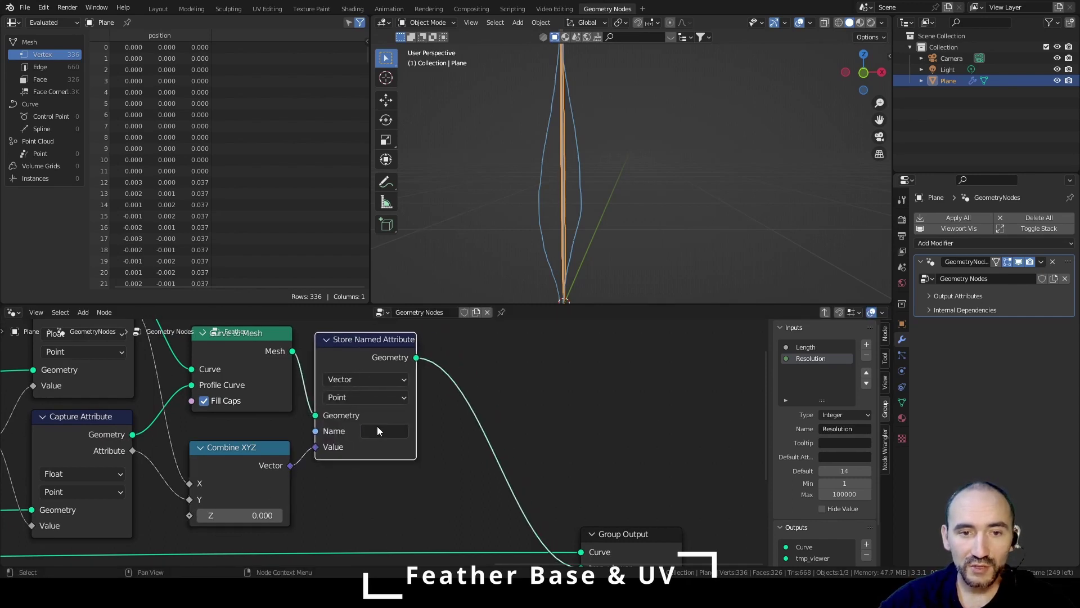
Step: Name the stored attribute feather_base_uv
{"action": "left_click", "coordinate": [380, 433]}
{"action": "type", "text": "feather_base_uv"}
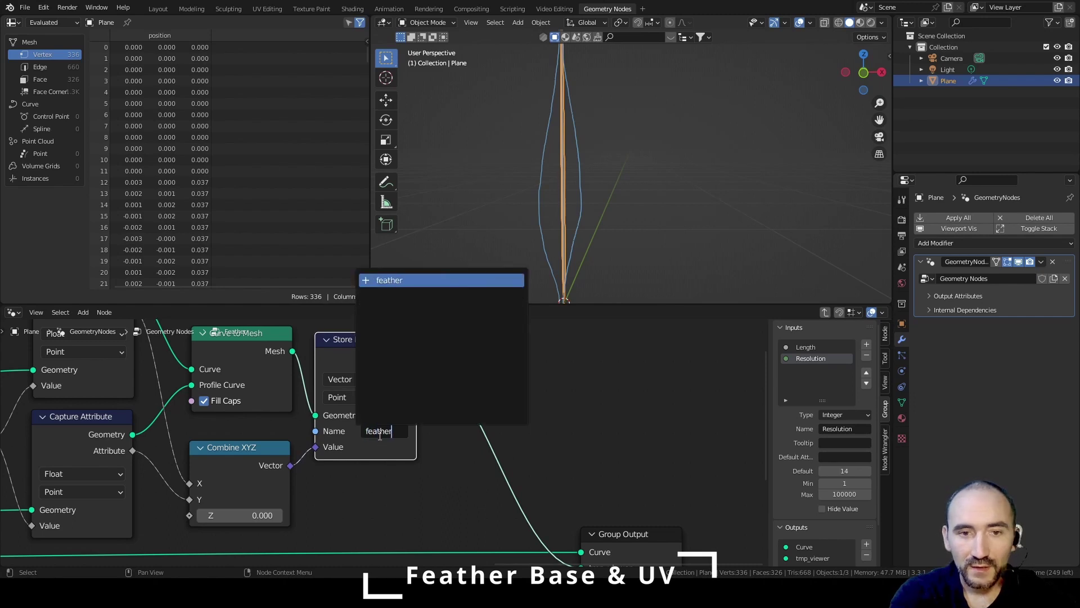
{"action": "key", "text": "Return"}
Step: Insert a Merge by Distance node after Store Named Attribute and set its mode to Connected
{"action": "key", "text": "F3"}
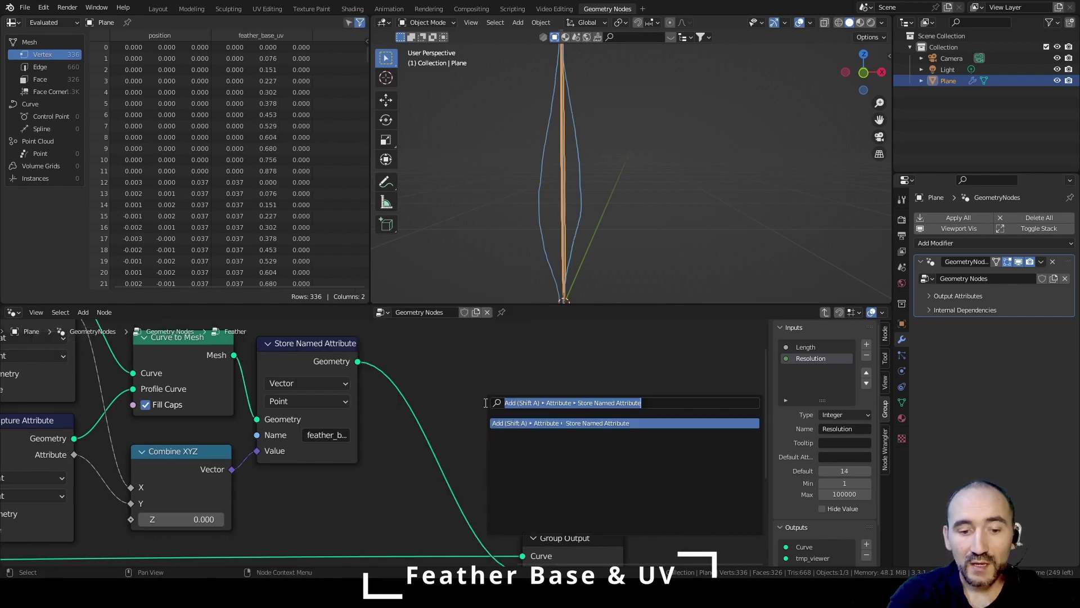
{"action": "type", "text": "merge by"}
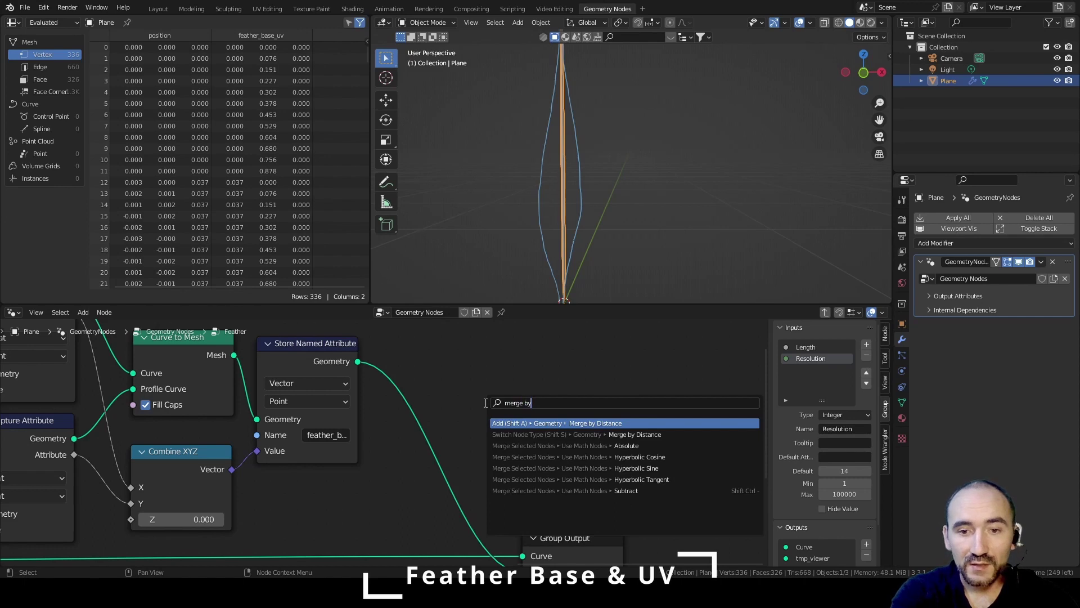
{"action": "key", "text": "Return"}
{"action": "left_click", "coordinate": [464, 358]}
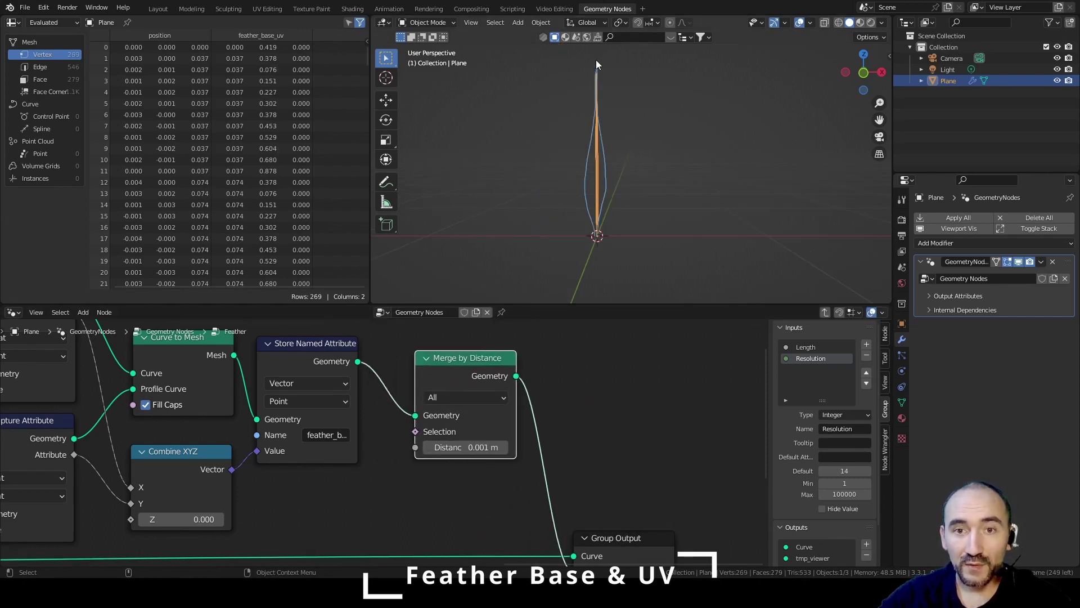
{"action": "scroll", "coordinate": [598, 239], "scroll_direction": "up", "scroll_amount": 6}
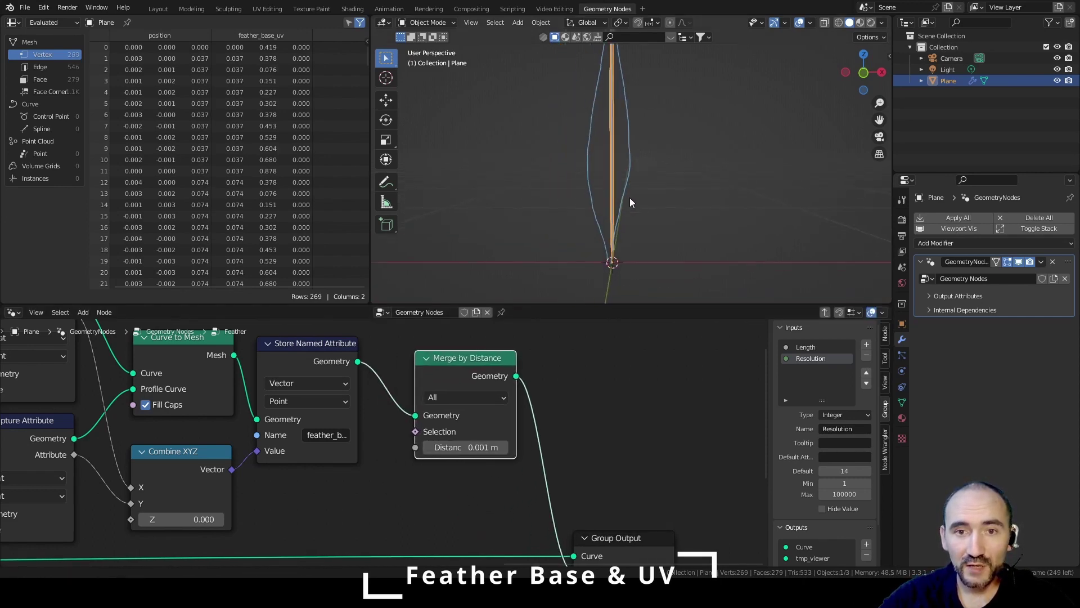
{"action": "middle_click_drag", "start_coordinate": [628, 191], "coordinate": [603, 177]}
{"action": "left_click", "coordinate": [462, 398]}
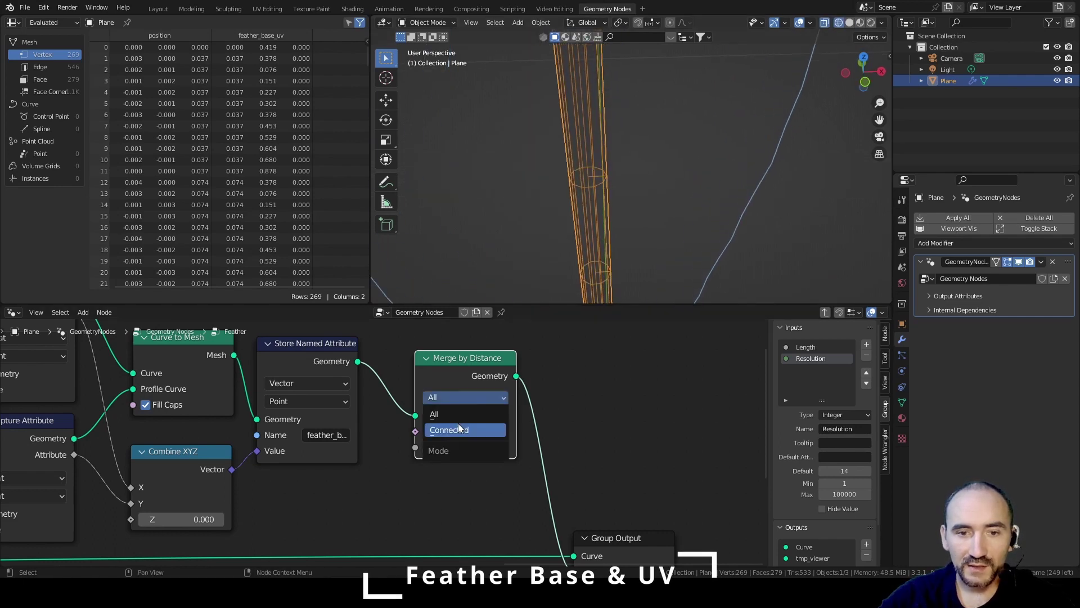
{"action": "left_click", "coordinate": [464, 431]}
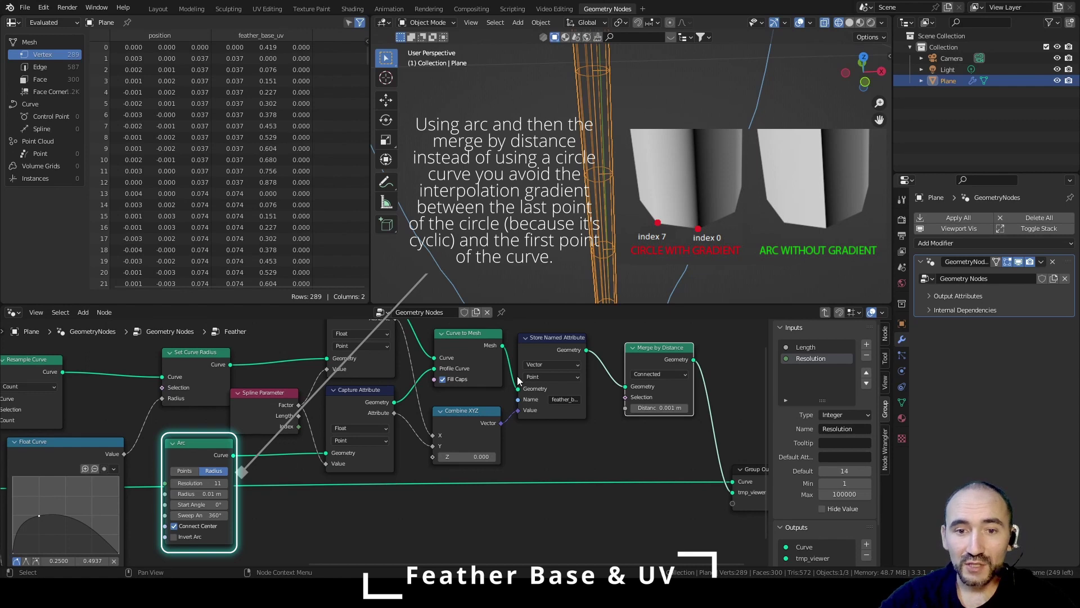
Step: Set the Store Named Attribute node's domain to Face Corner
{"action": "left_click", "coordinate": [554, 377]}
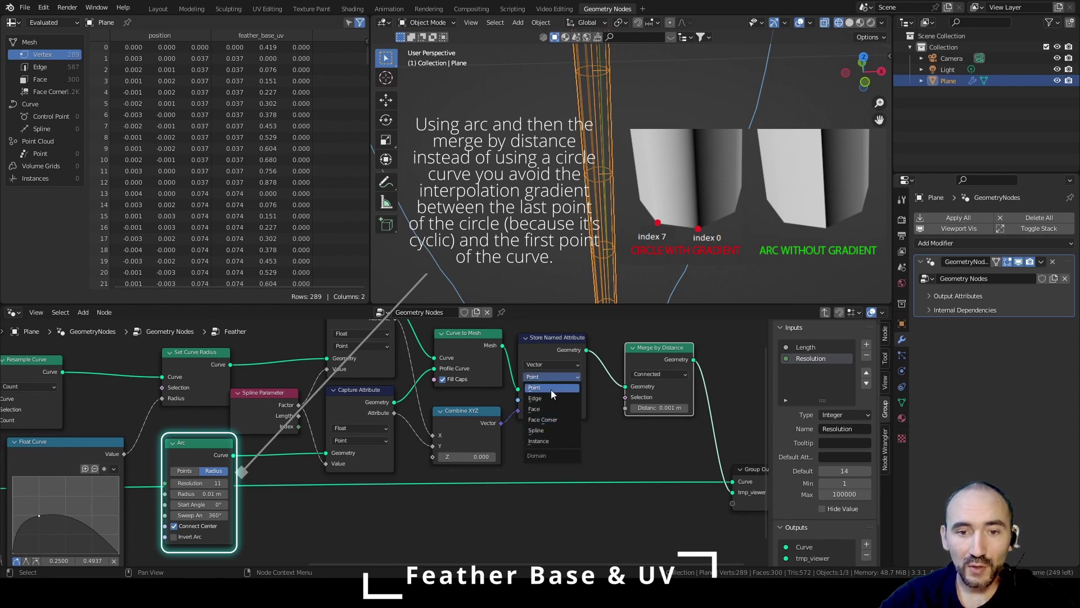
{"action": "left_click", "coordinate": [552, 421]}
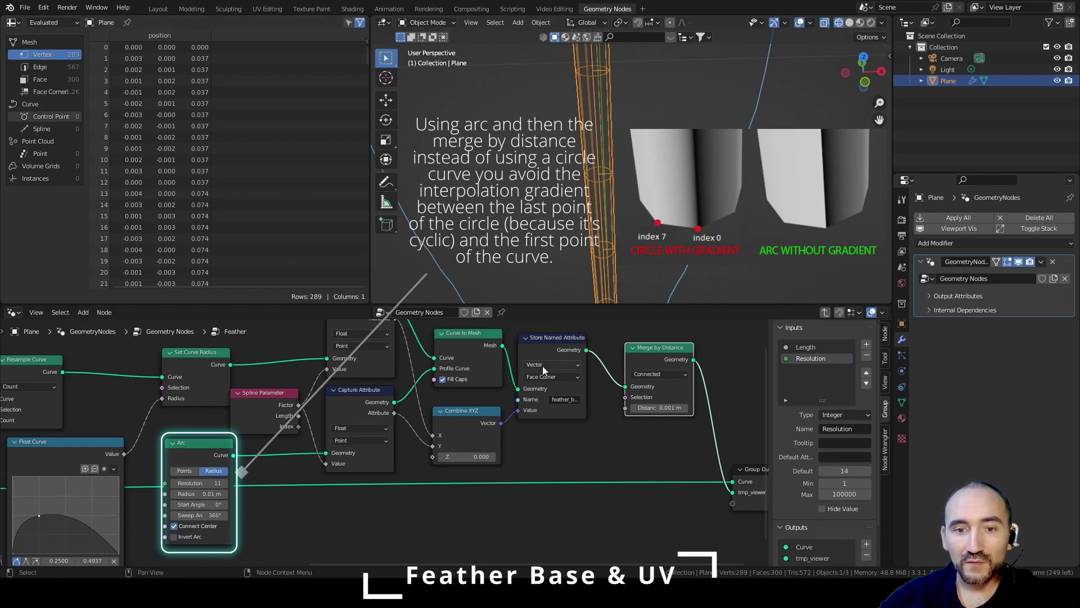
{"action": "middle_click_drag", "start_coordinate": [609, 299], "coordinate": [580, 259]}
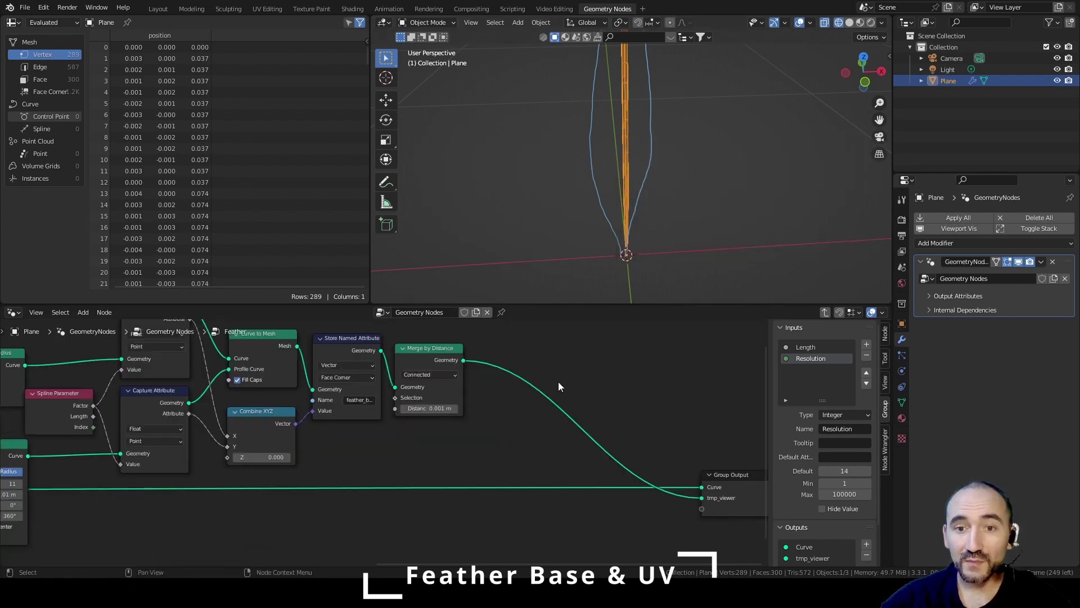
Step: Deselect the feather shaft, view it from the front, and hide the Note annotation in the viewport
{"action": "left_click", "coordinate": [666, 166]}
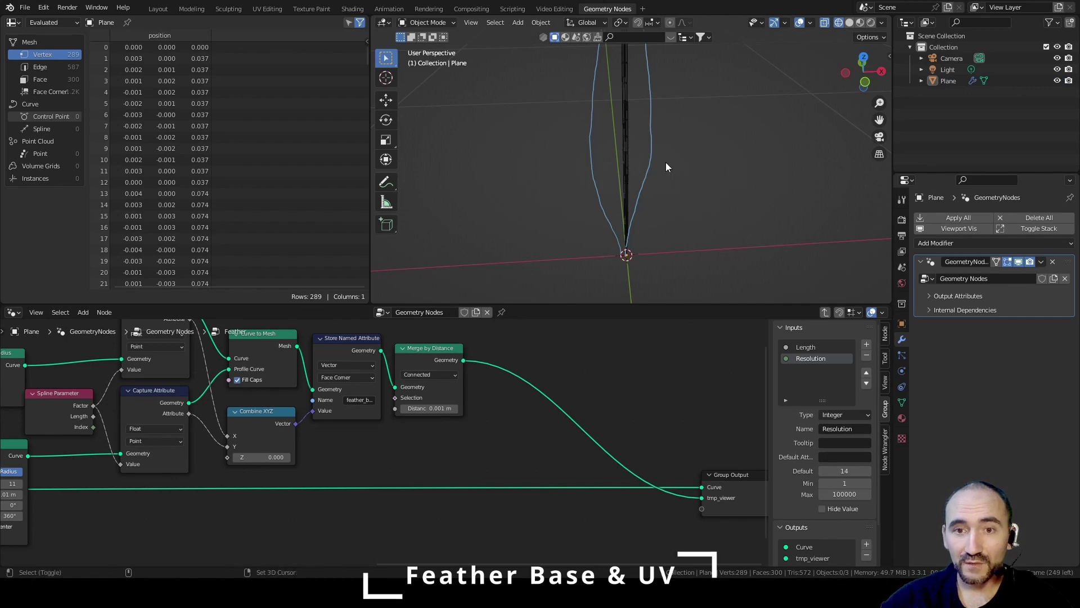
{"action": "middle_click_drag", "start_coordinate": [666, 167], "coordinate": [702, 147]}
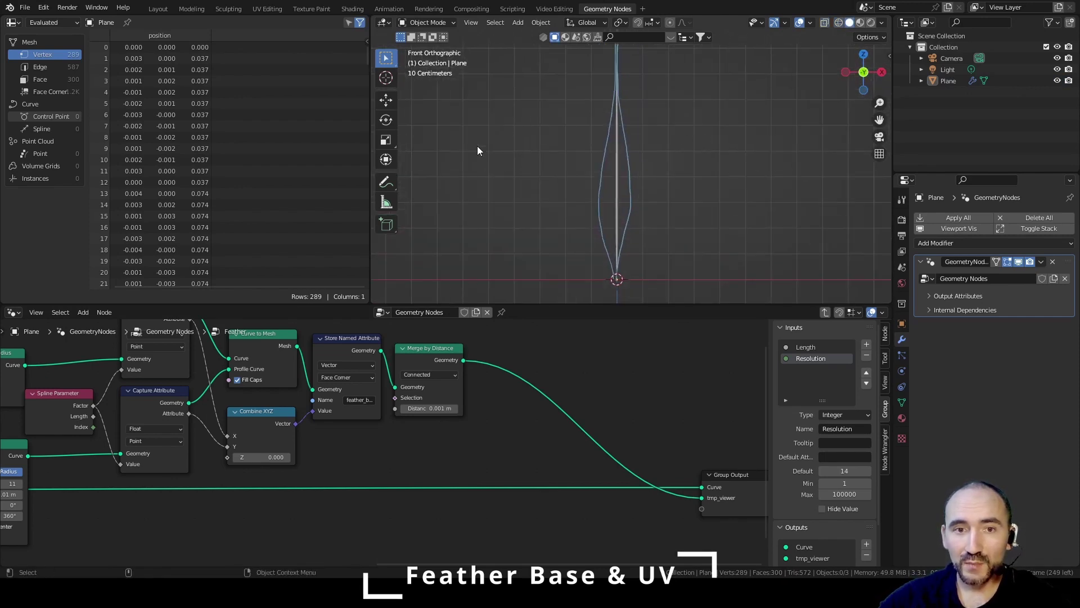
{"action": "key", "text": "n"}
{"action": "scroll", "coordinate": [861, 184], "scroll_direction": "down", "scroll_amount": 5}
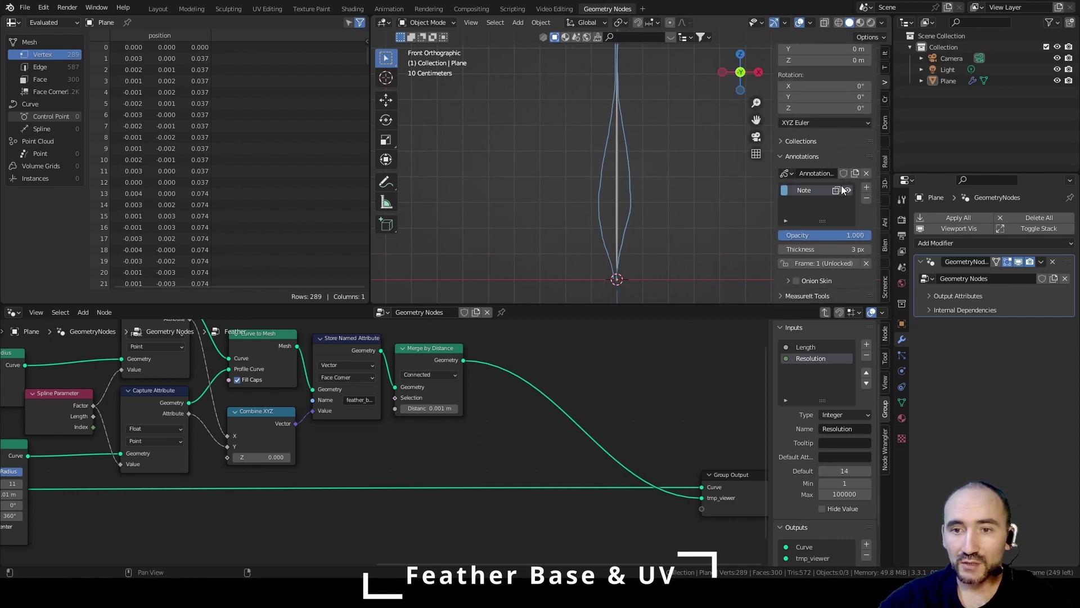
Step: Insert a Set Material node between Merge by Distance and the Group Output
{"action": "key", "text": "F3"}
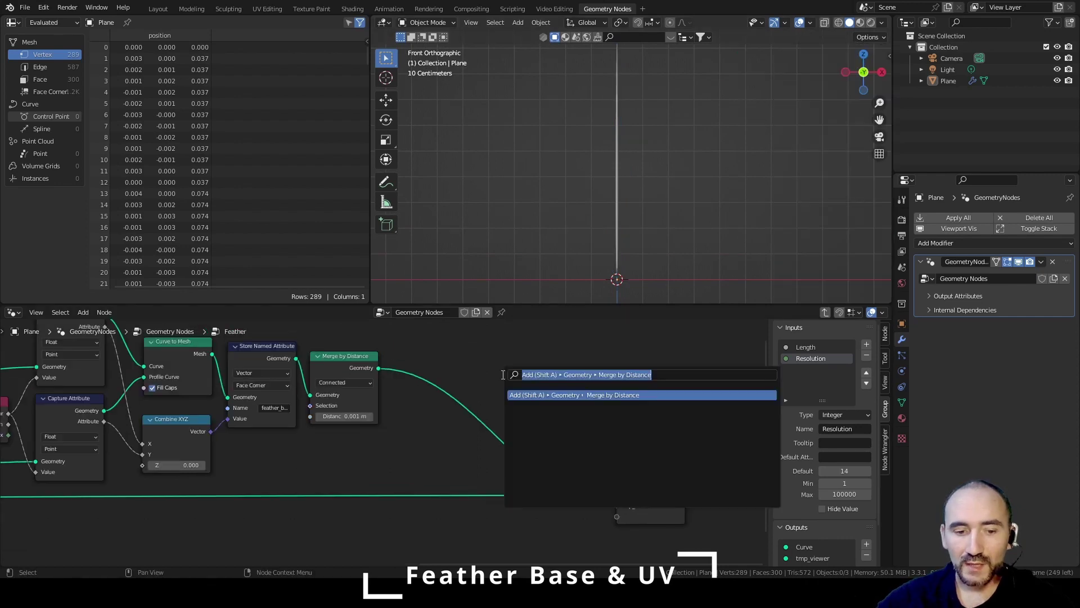
{"action": "type", "text": "set mat"}
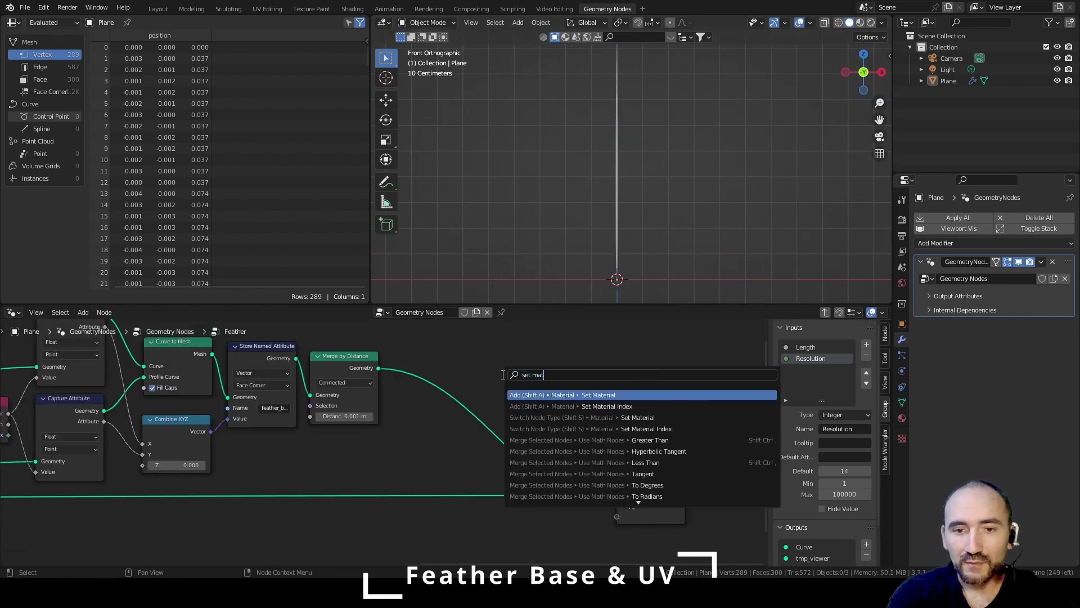
{"action": "key", "text": "Return"}
{"action": "left_click", "coordinate": [402, 362]}
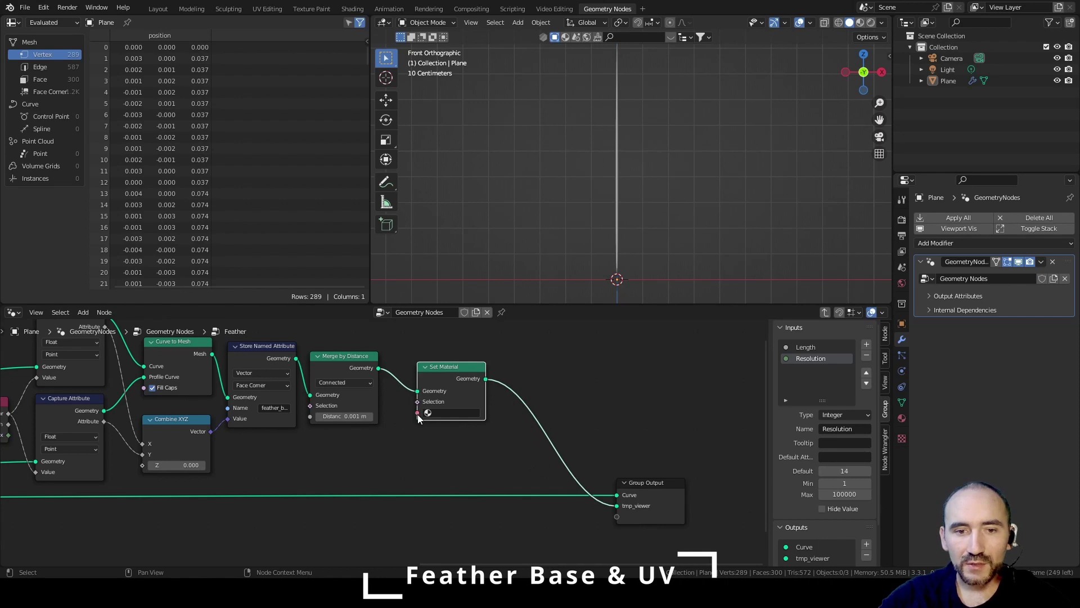
Step: Feed Set Material's Material socket from a new Group Input node and rename the exposed input Base
{"action": "left_click_drag", "start_coordinate": [417, 413], "coordinate": [374, 447]}
{"action": "type", "text": "group in"}
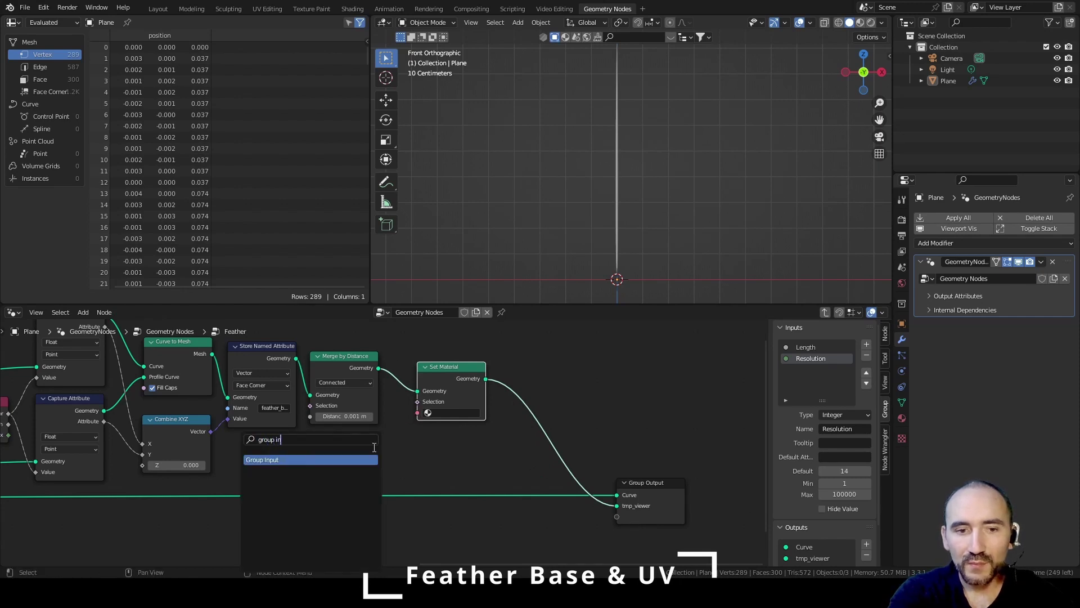
{"action": "type", "text": "p"}
{"action": "key", "text": "Return"}
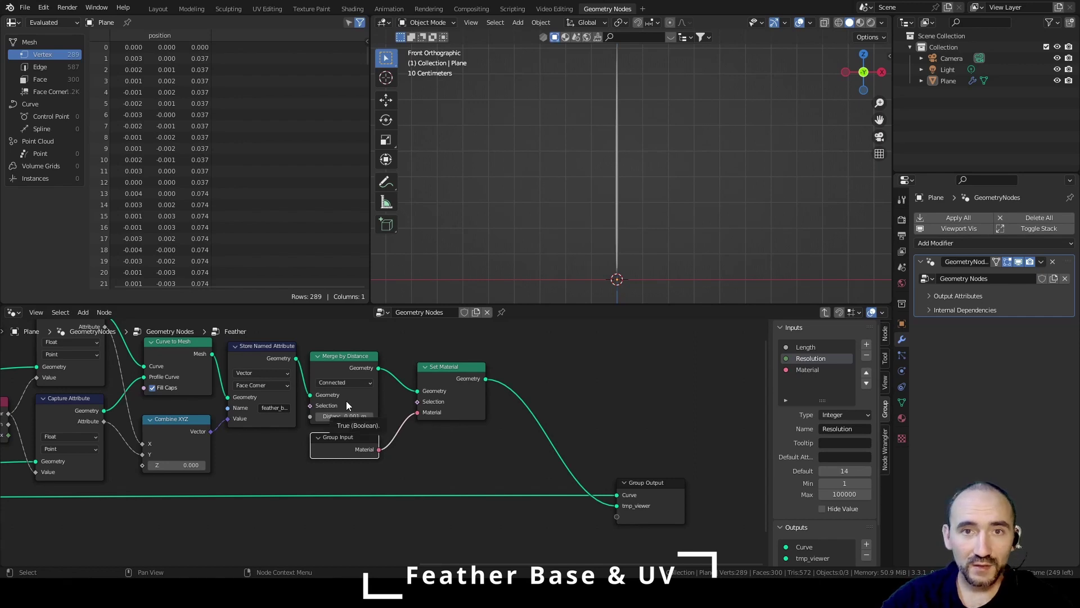
{"action": "left_click", "coordinate": [810, 369]}
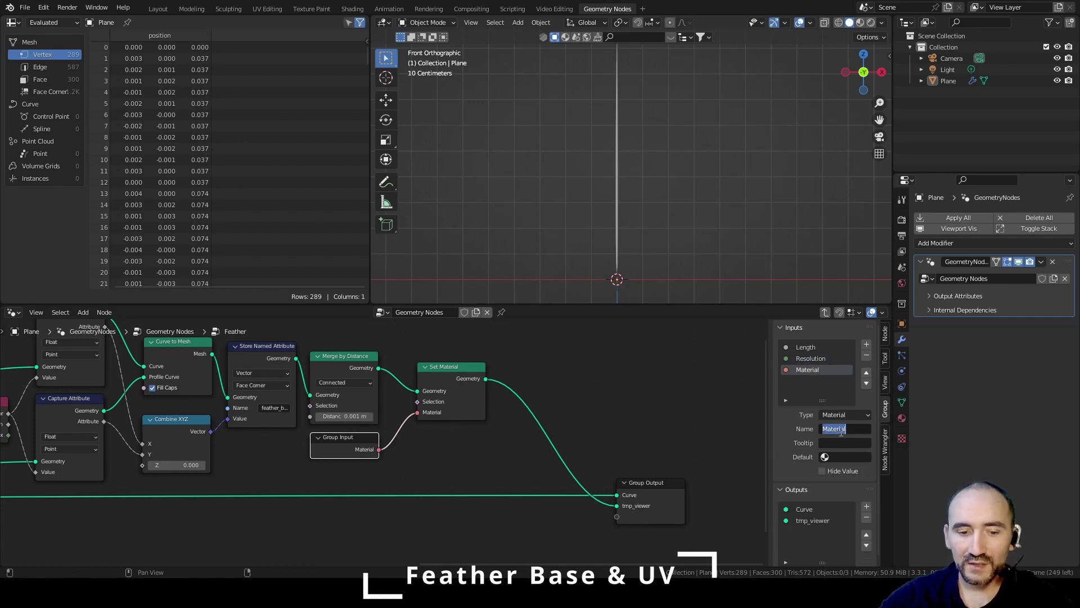
{"action": "type", "text": "Base"}
{"action": "key", "text": "Return"}
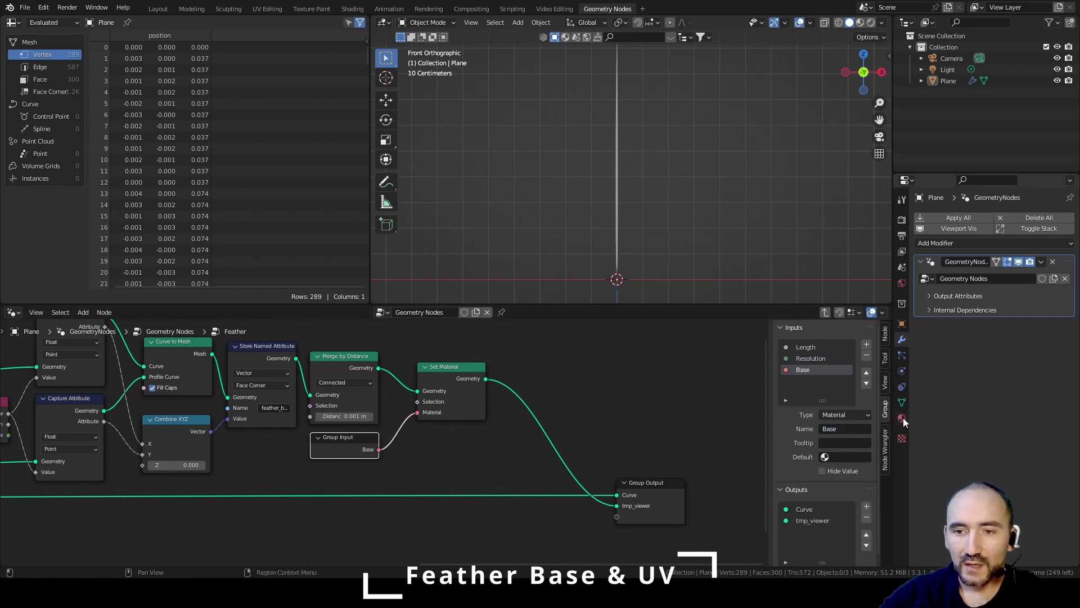
Step: Rename the plane's material to Feather base
{"action": "left_click", "coordinate": [902, 418]}
{"action": "left_click", "coordinate": [957, 262]}
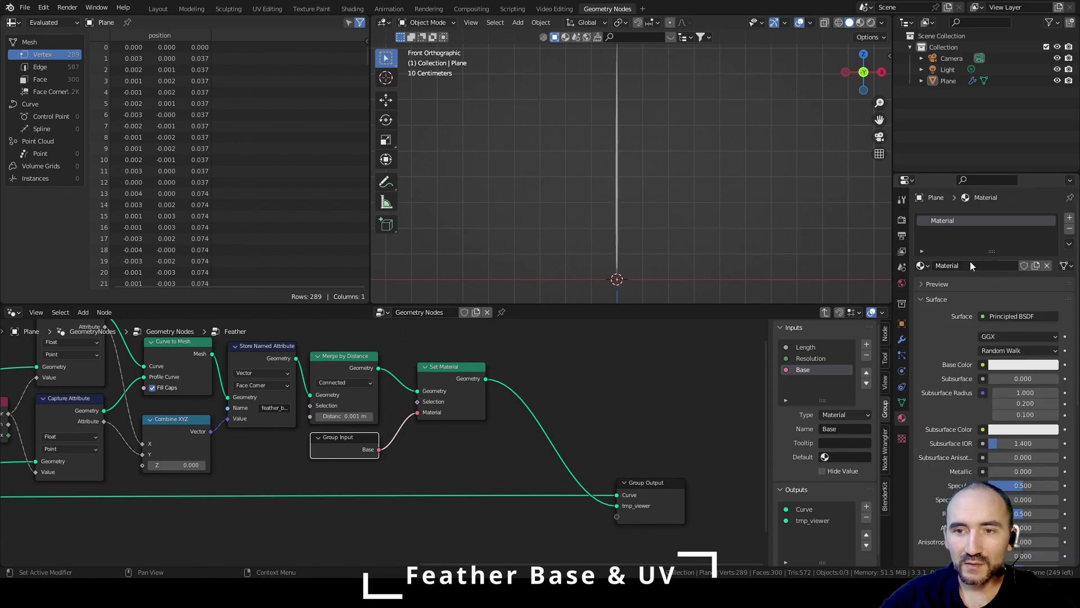
{"action": "left_click", "coordinate": [970, 265]}
{"action": "type", "text": "Feather base"}
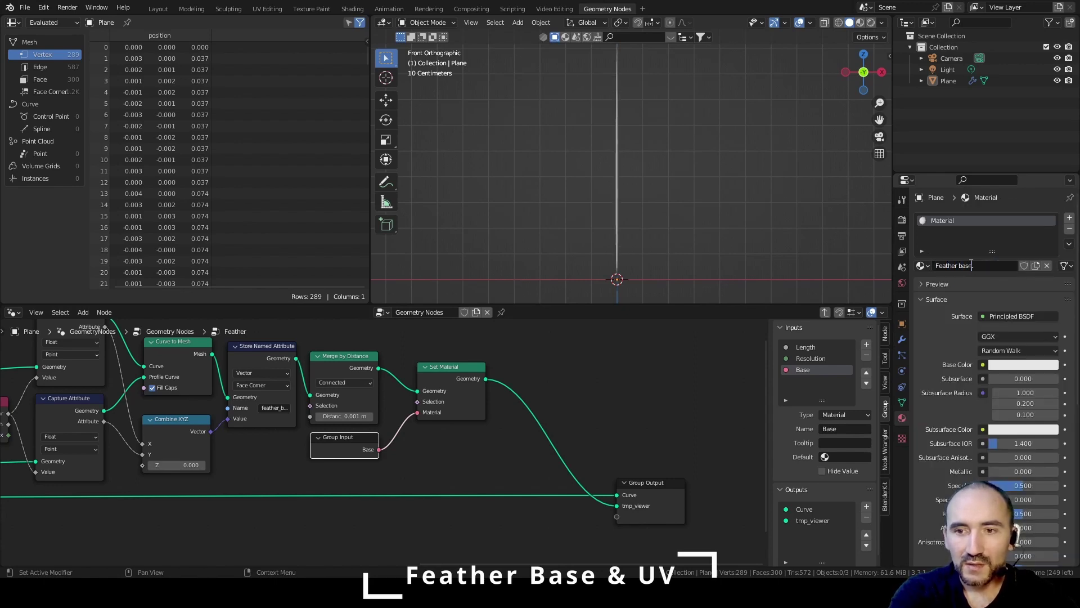
{"action": "key", "text": "Return"}
Step: Group the shaft and UV nodes in a frame labelled Base feather & UV, and save the file
{"action": "scroll", "coordinate": [575, 387], "scroll_direction": "down", "scroll_amount": 3}
{"action": "left_click_drag", "start_coordinate": [207, 406], "coordinate": [571, 502]}
{"action": "key", "text": "ctrl+j"}
{"action": "key", "text": "F2"}
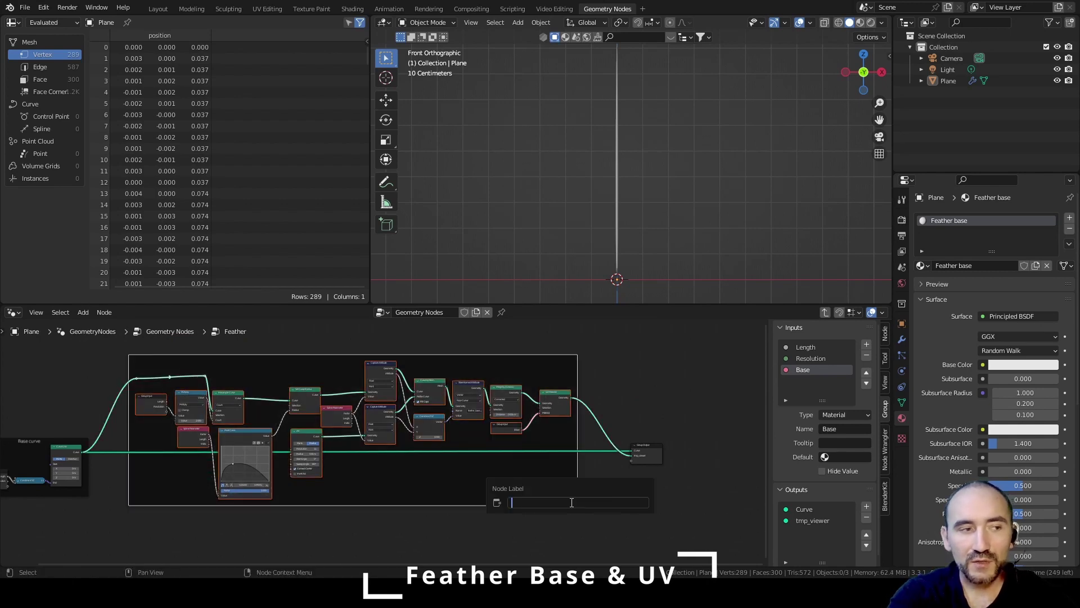
{"action": "type", "text": "Base feather &"}
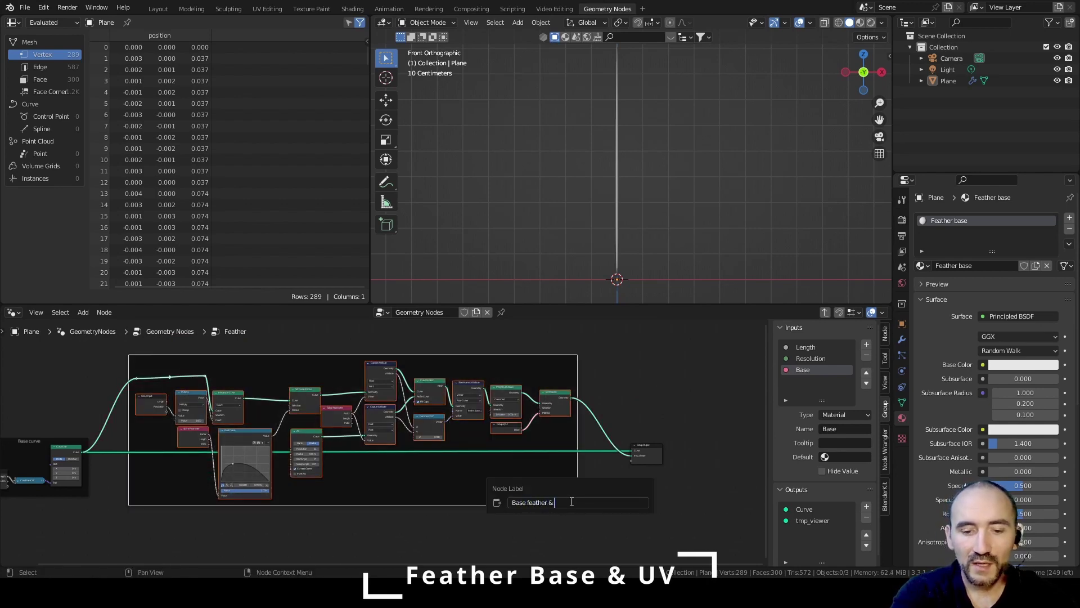
{"action": "type", "text": " UV"}
{"action": "key", "text": "Return"}
{"action": "key", "text": "ctrl+s"}
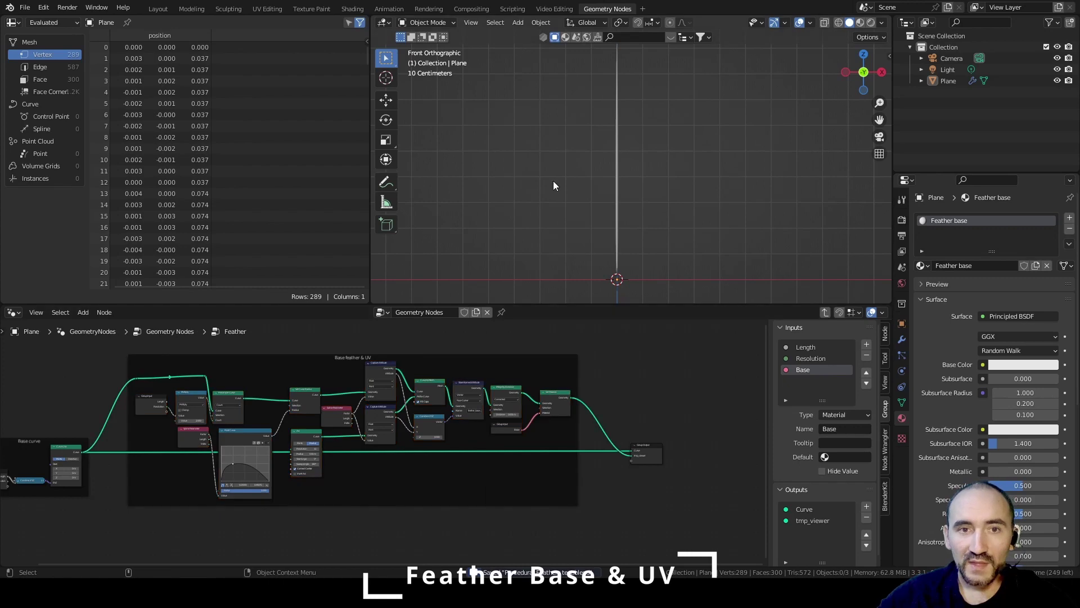
Step: Switch to the Shading workspace, select the feather shaft, and view it from the front
{"action": "left_click", "coordinate": [353, 9]}
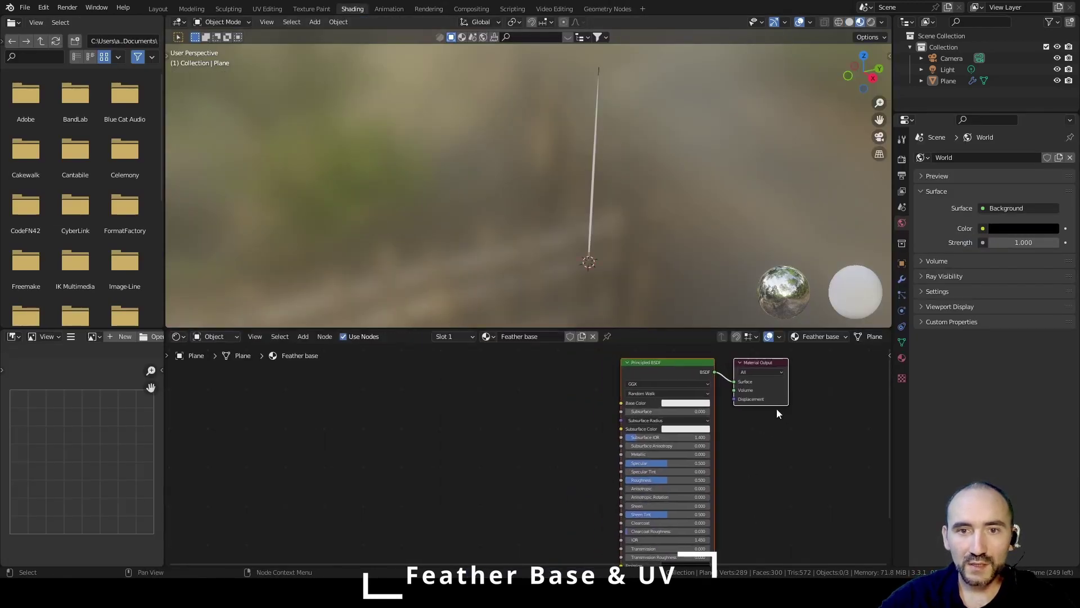
{"action": "left_click", "coordinate": [594, 168]}
{"action": "key", "text": "KP_1"}
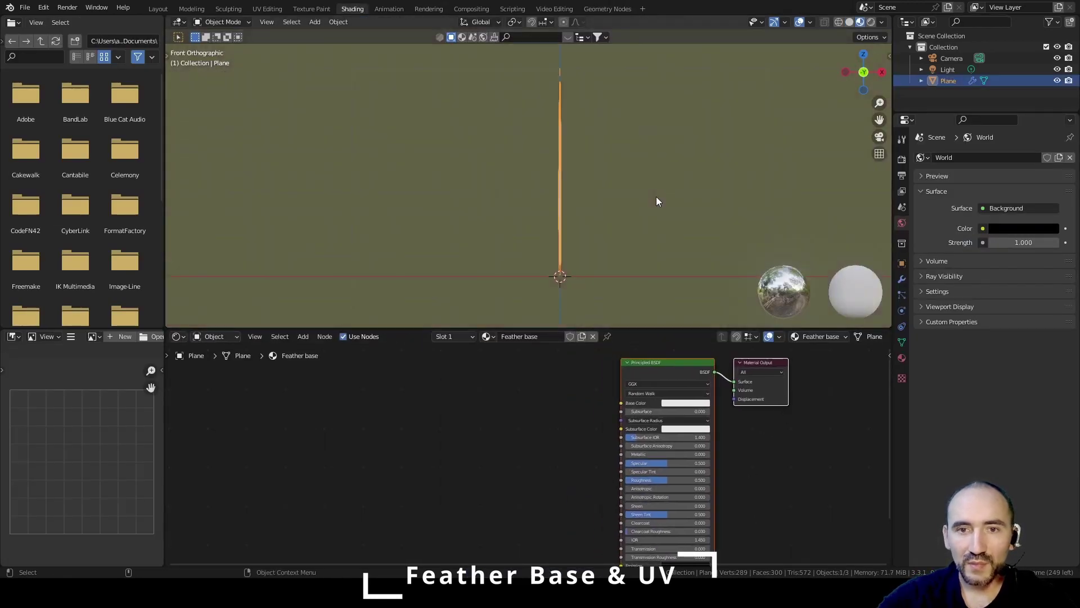
Step: Add an Attribute node to the Feather base material, set its name to feather_base_uv, and widen it
{"action": "key", "text": "F3"}
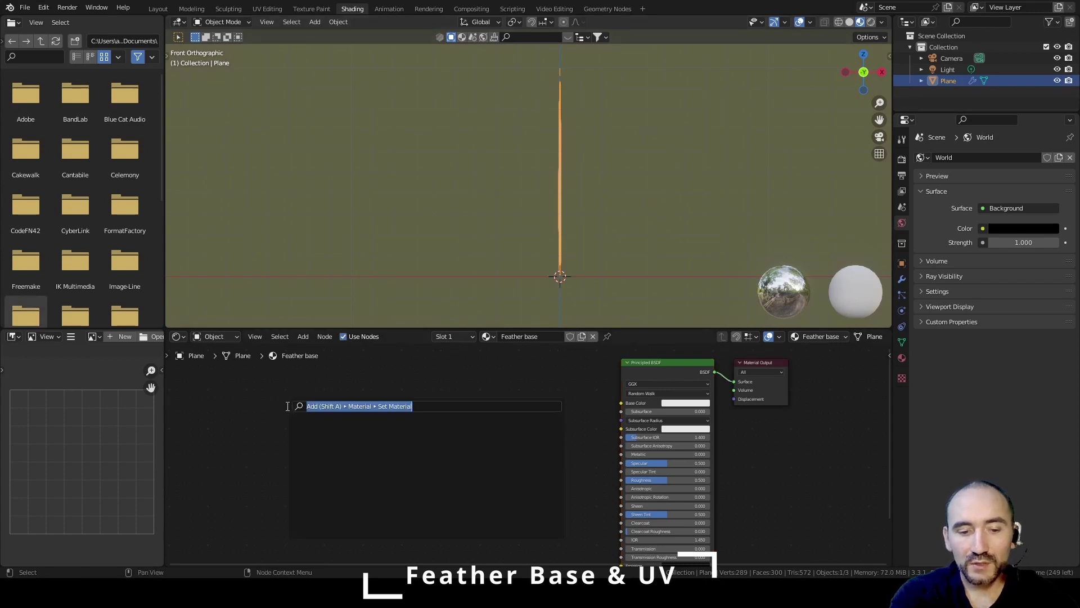
{"action": "type", "text": "attrib"}
{"action": "key", "text": "Return"}
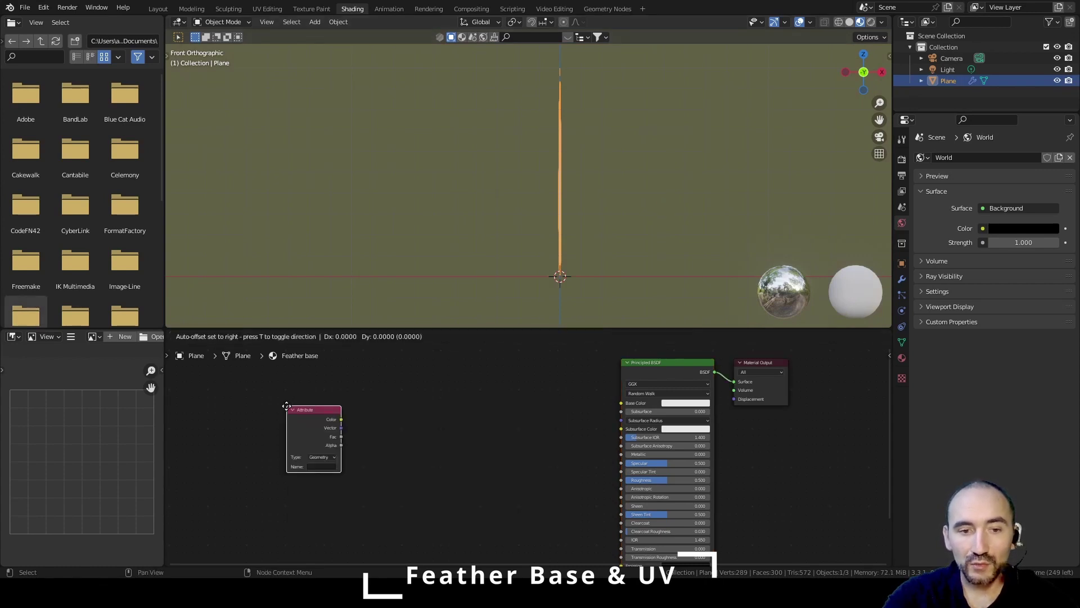
{"action": "scroll", "coordinate": [317, 442], "scroll_direction": "up", "scroll_amount": 3}
{"action": "middle_click_drag", "start_coordinate": [274, 472], "coordinate": [369, 471]}
{"action": "left_click", "coordinate": [302, 468]}
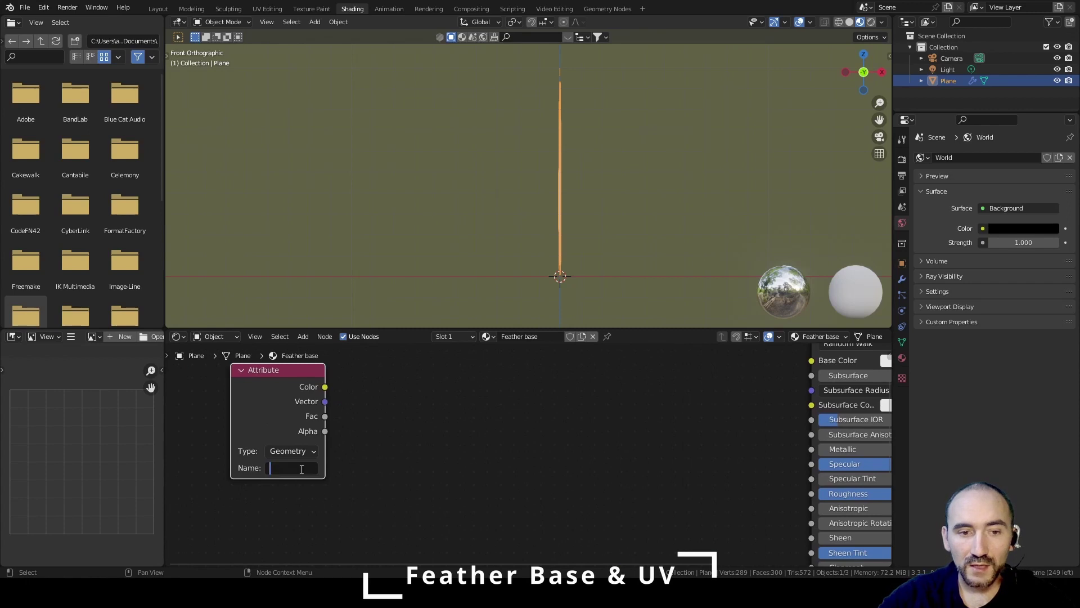
{"action": "type", "text": "feather_base_uv"}
{"action": "key", "text": "Return"}
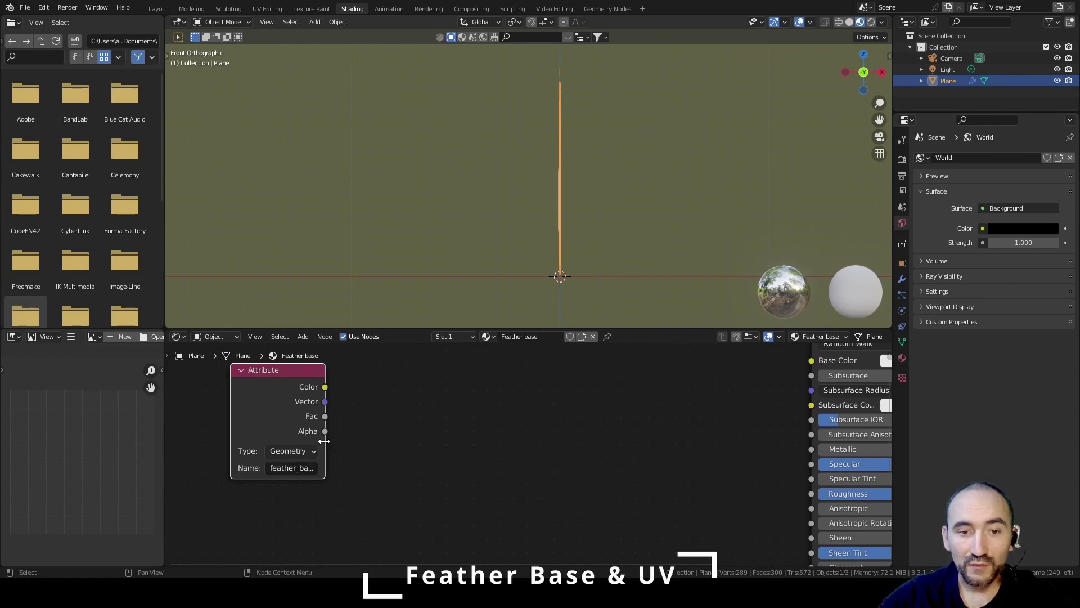
{"action": "left_click_drag", "start_coordinate": [325, 447], "coordinate": [351, 442]}
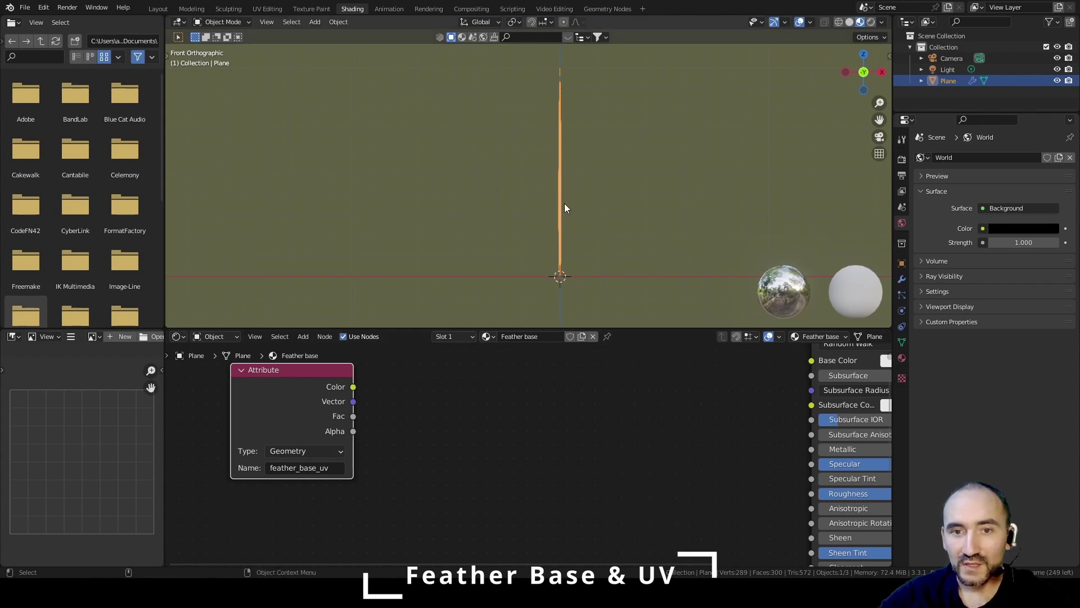
Step: Add a Separate XYZ node fed by the Attribute node's Vector output
{"action": "middle_click_drag", "start_coordinate": [367, 400], "coordinate": [243, 407]}
{"action": "left_click_drag", "start_coordinate": [230, 408], "coordinate": [298, 409]}
{"action": "type", "text": "s"}
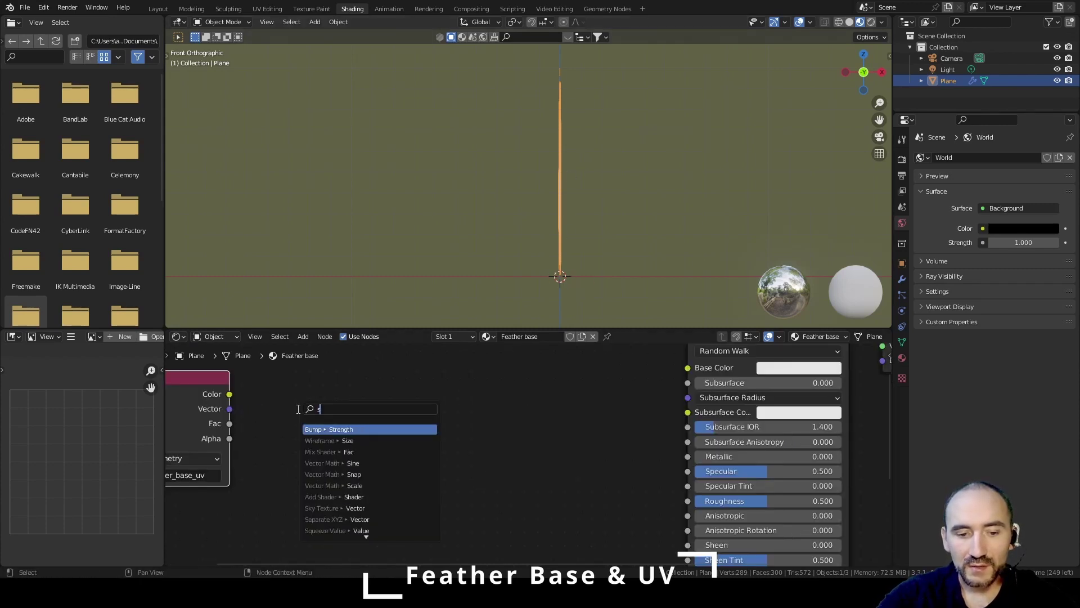
{"action": "type", "text": "ep"}
{"action": "key", "text": "Return"}
{"action": "left_click", "coordinate": [257, 404]}
Step: Add a Wave Texture node with its Vector fed by Separate XYZ's X output
{"action": "middle_click_drag", "start_coordinate": [448, 406], "coordinate": [360, 428]}
{"action": "scroll", "coordinate": [360, 429], "scroll_direction": "down", "scroll_amount": 1}
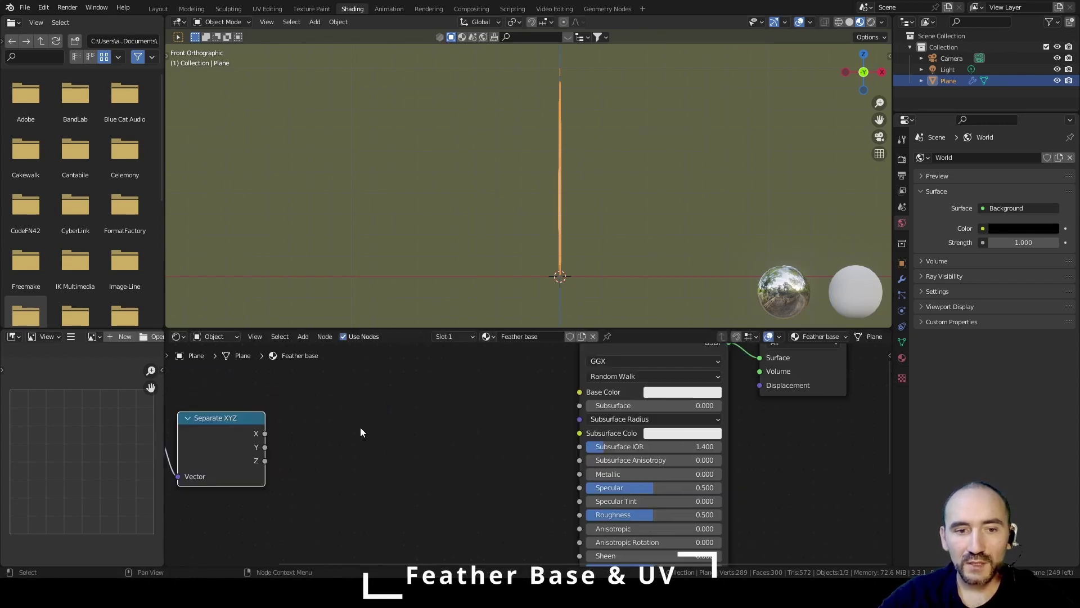
{"action": "scroll", "coordinate": [361, 428], "scroll_direction": "down", "scroll_amount": 1}
{"action": "left_click_drag", "start_coordinate": [303, 437], "coordinate": [352, 433]}
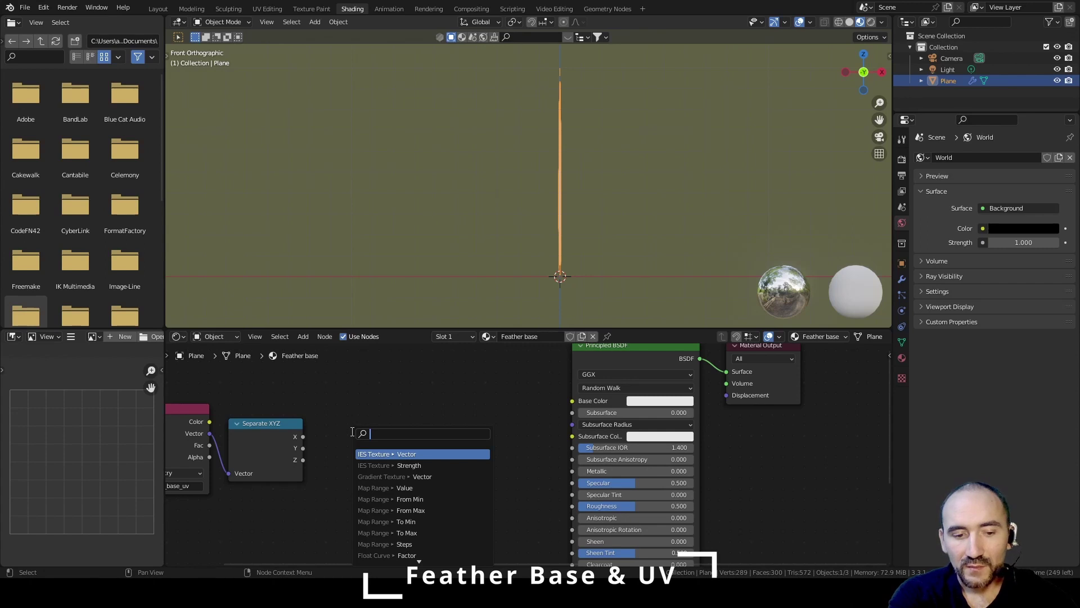
{"action": "type", "text": "wave te"}
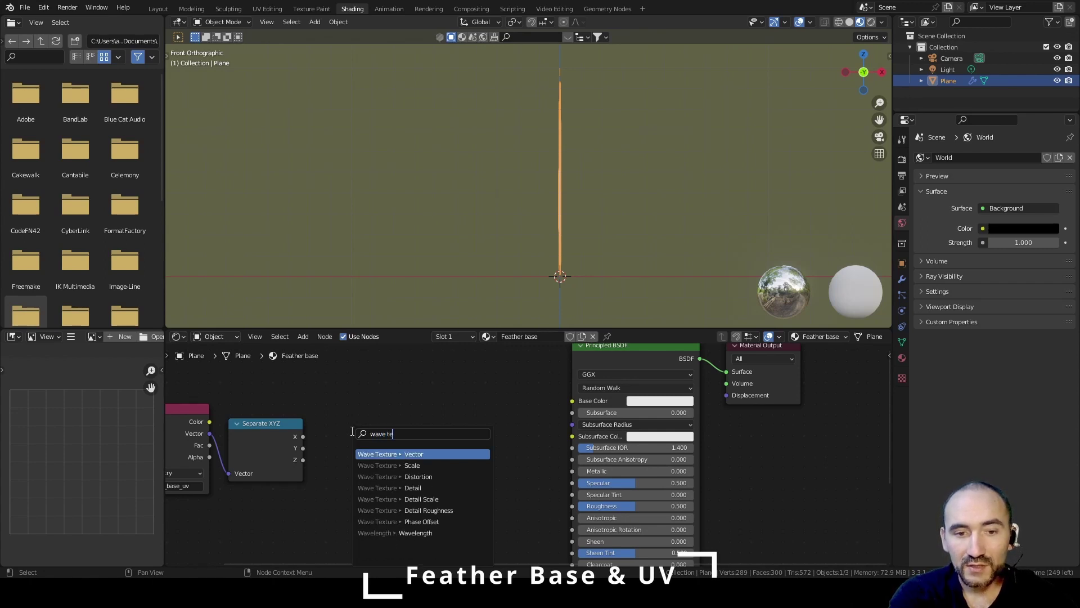
{"action": "key", "text": "Return"}
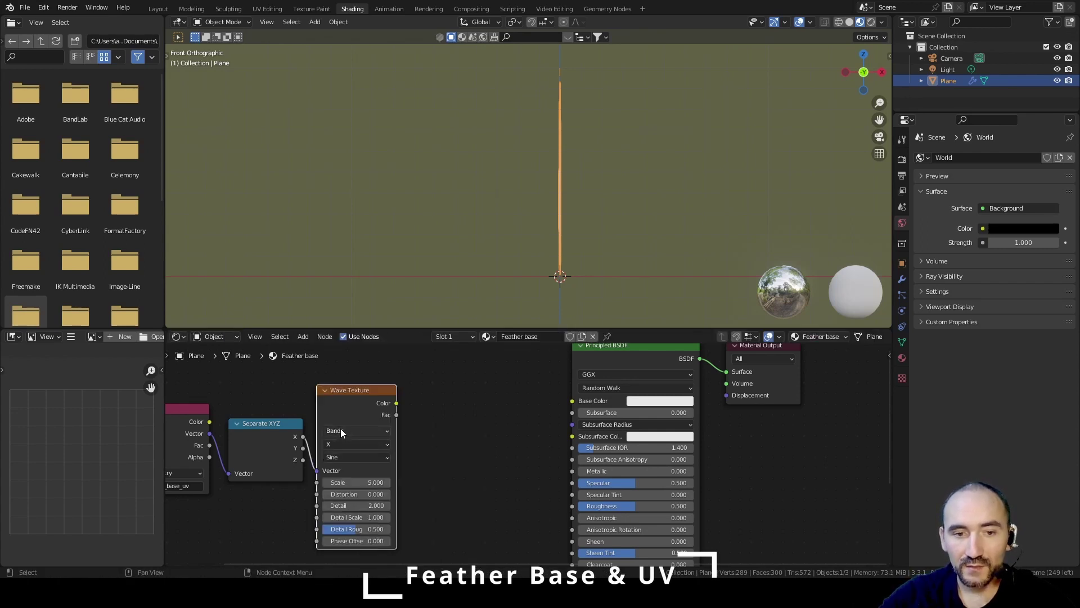
Step: Set the Wave Texture's Scale to 3.3
{"action": "left_click", "coordinate": [353, 483]}
{"action": "type", "text": "3.3"}
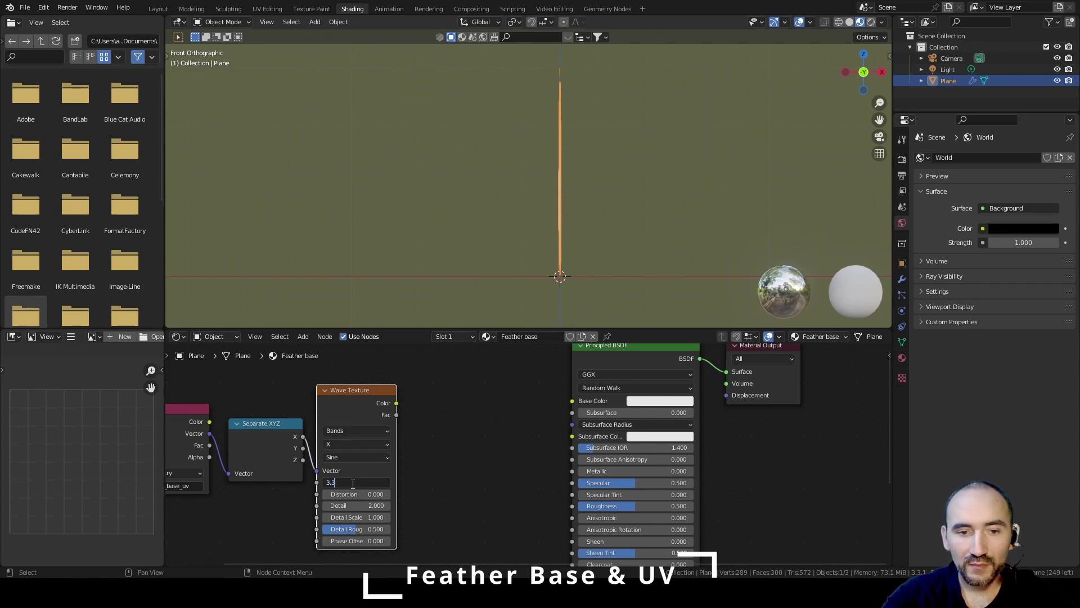
{"action": "key", "text": "Tab"}
{"action": "key", "text": "Tab"}
{"action": "type", "text": "0"}
{"action": "key", "text": "Tab"}
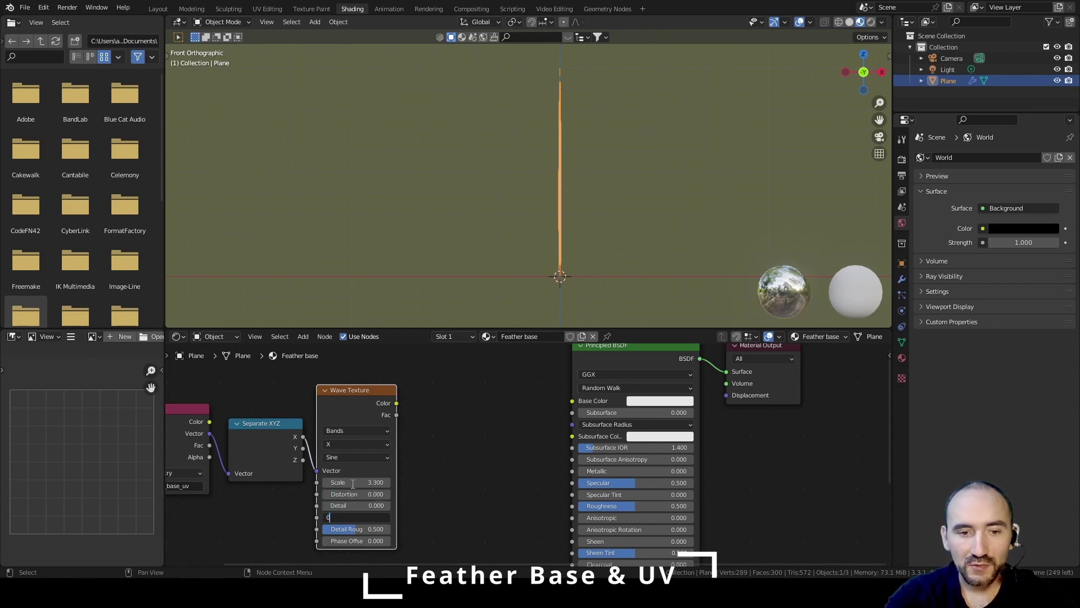
{"action": "type", "text": "0"}
{"action": "key", "text": "Tab"}
{"action": "key", "text": "Escape"}
Step: Add a ColorRamp node with its Fac fed by the Wave Texture's Color output
{"action": "left_click_drag", "start_coordinate": [397, 403], "coordinate": [462, 403]}
{"action": "type", "text": "colora"}
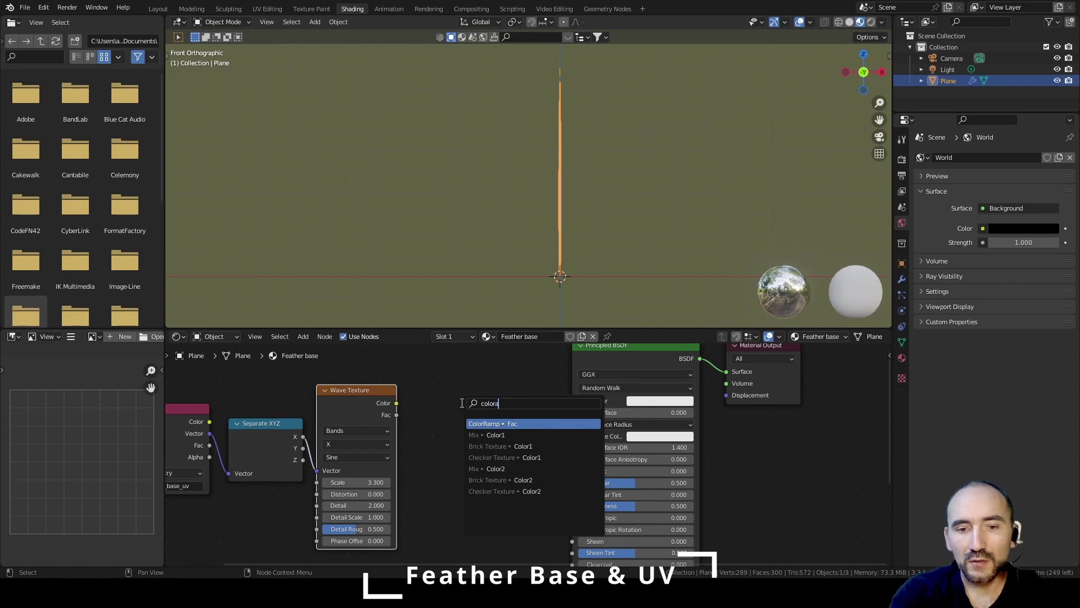
{"action": "key", "text": "Return"}
{"action": "left_click", "coordinate": [475, 397]}
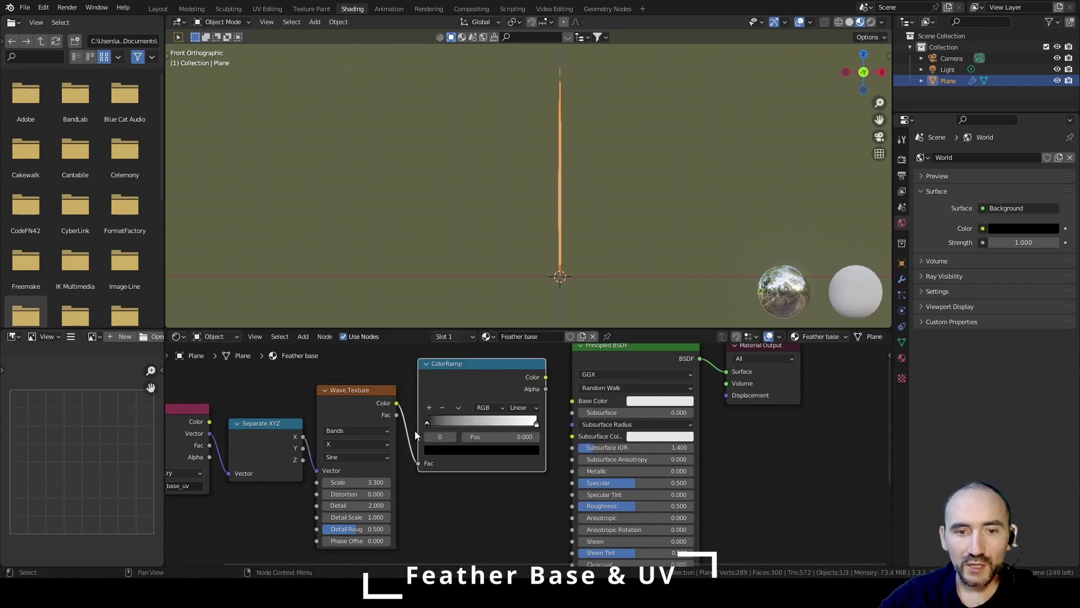
Step: Set the ColorRamp's white stop to the dark brown hex colour 3C2C28
{"action": "left_click", "coordinate": [451, 450]}
{"action": "left_click_drag", "start_coordinate": [514, 359], "coordinate": [515, 298]}
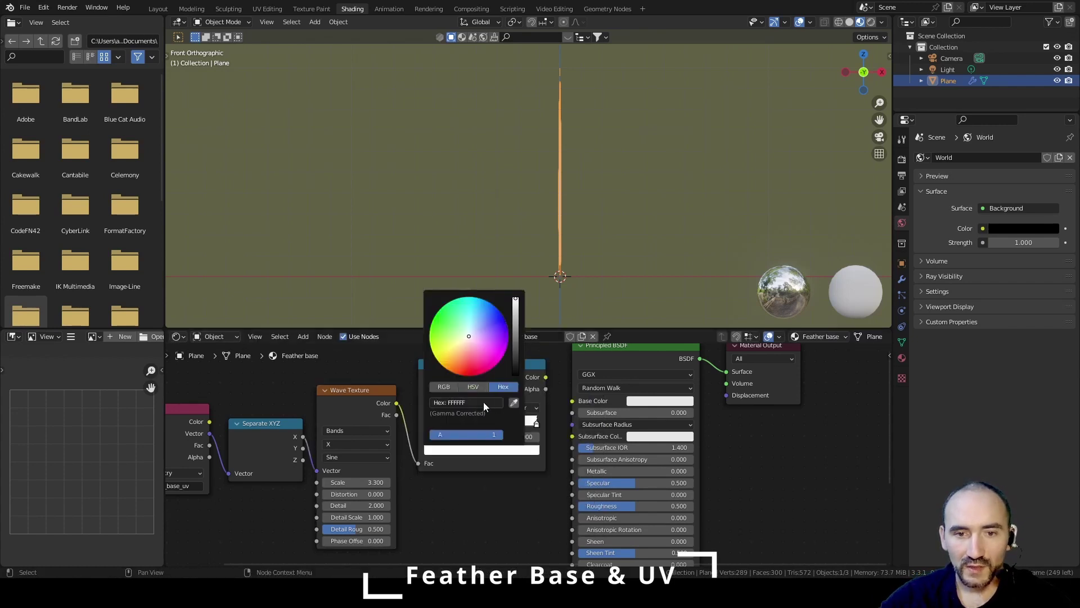
{"action": "left_click", "coordinate": [484, 402]}
{"action": "type", "text": "3C2C28"}
{"action": "key", "text": "Return"}
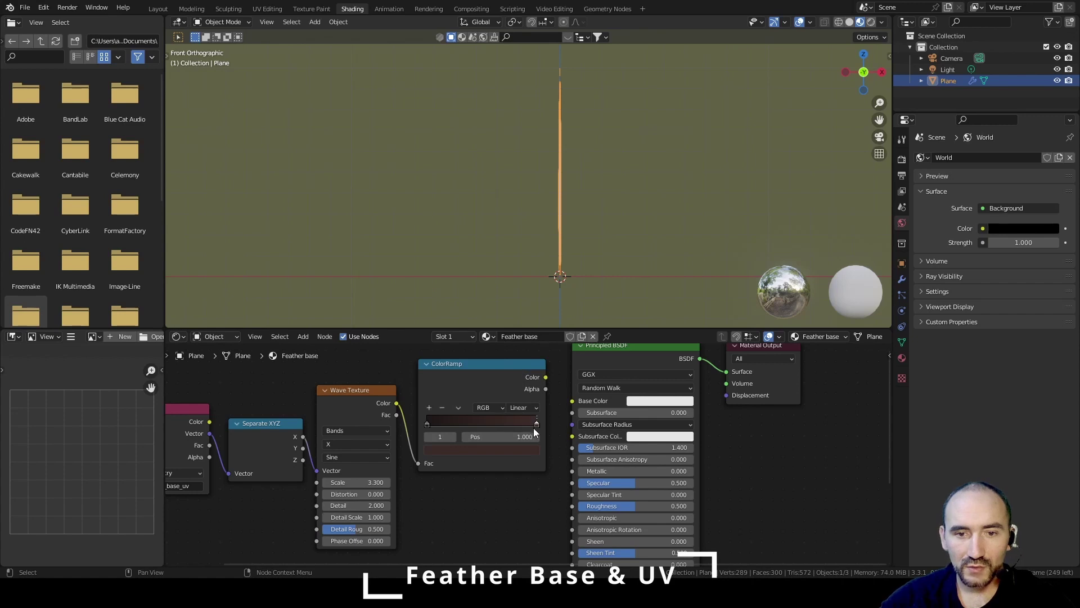
Step: Swap the ColorRamp's two stops and connect its Color output to the Principled BSDF's Base Color
{"action": "left_click_drag", "start_coordinate": [537, 424], "coordinate": [458, 425]}
{"action": "left_click_drag", "start_coordinate": [427, 425], "coordinate": [565, 424]}
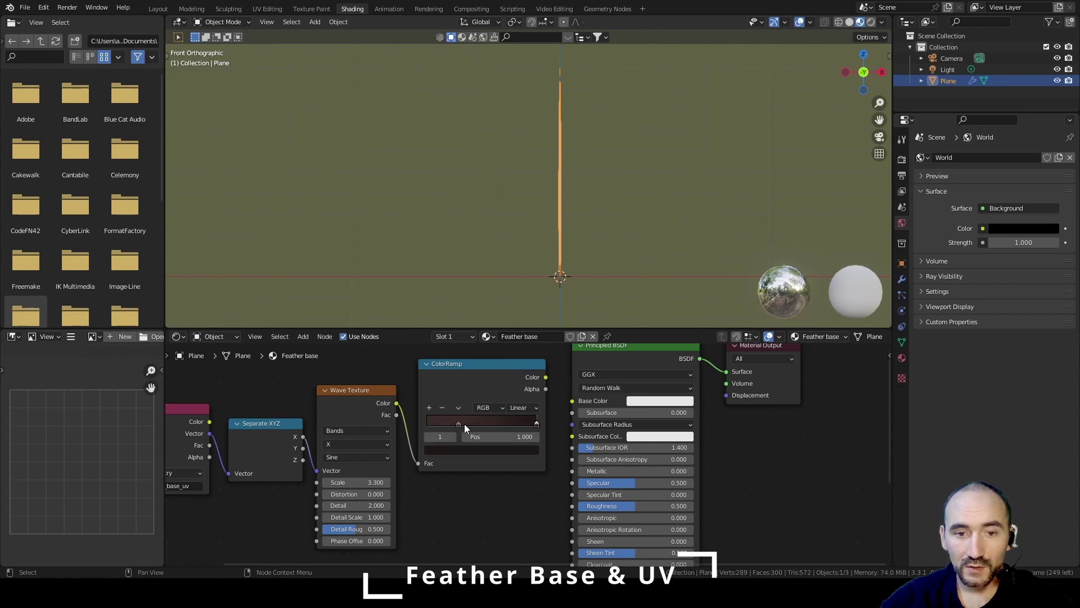
{"action": "left_click_drag", "start_coordinate": [460, 424], "coordinate": [392, 425]}
{"action": "left_click_drag", "start_coordinate": [546, 377], "coordinate": [573, 403]}
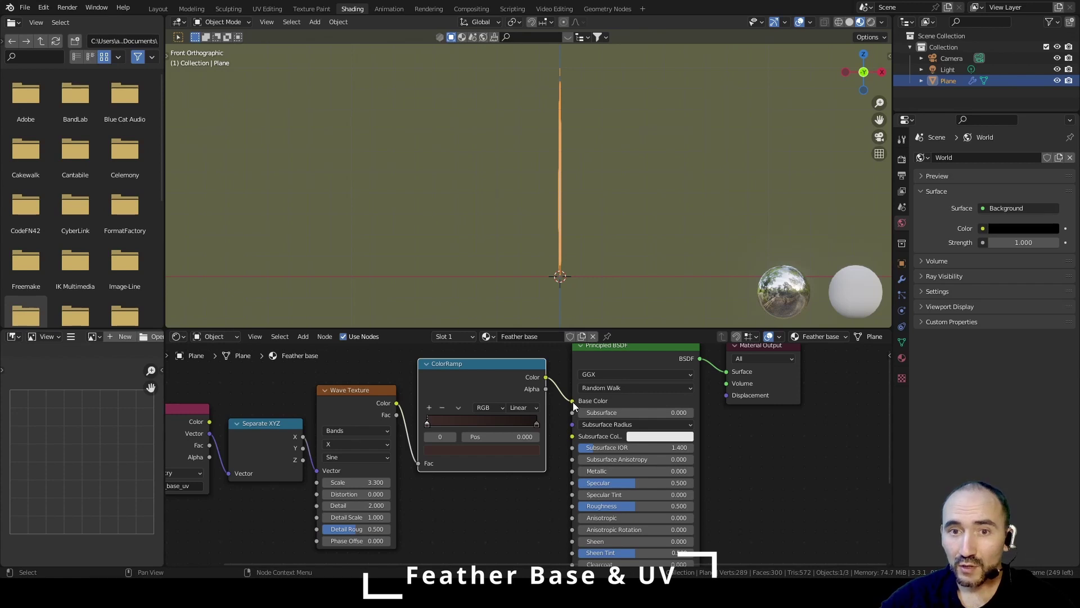
{"action": "scroll", "coordinate": [572, 402], "scroll_direction": "down", "scroll_amount": 1}
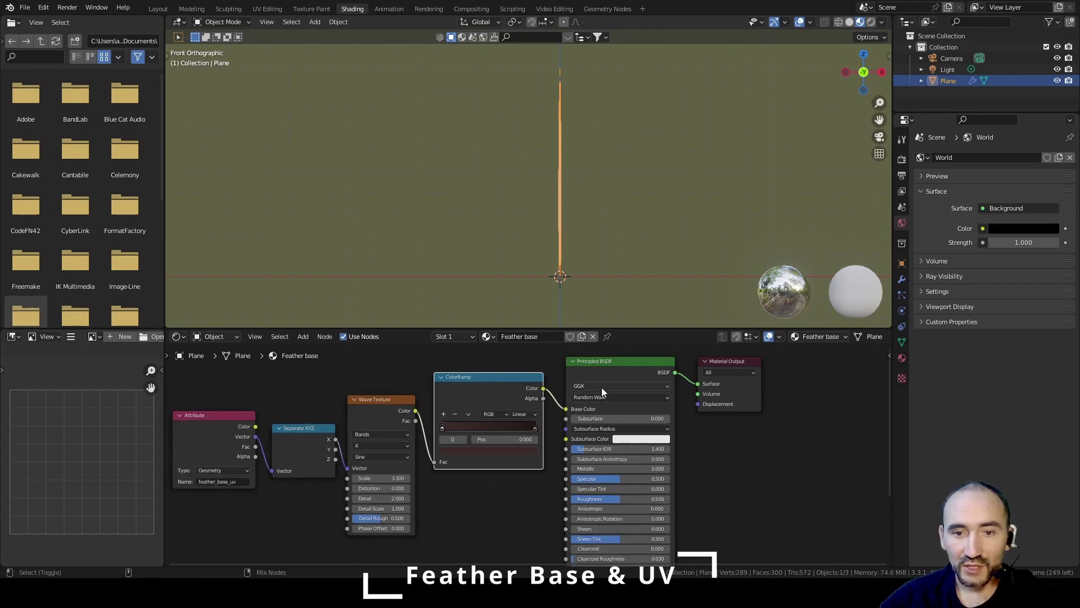
{"action": "left_click", "coordinate": [626, 367]}
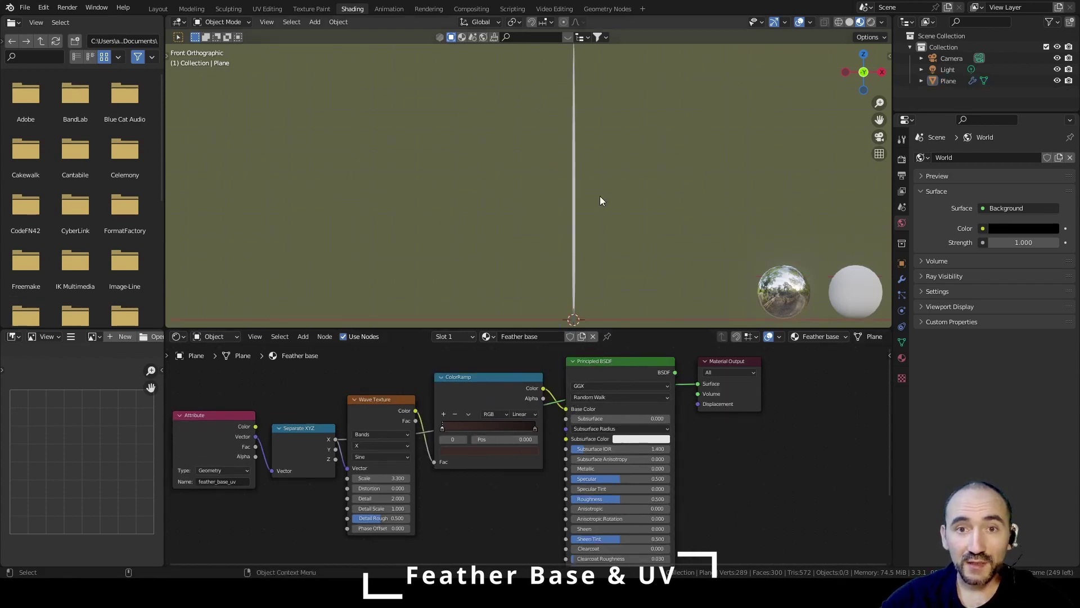
Step: In the Geometry Nodes workspace, assign the Feather base material to the Feather node's Base input and show the viewport in Material Preview
{"action": "left_click", "coordinate": [608, 9]}
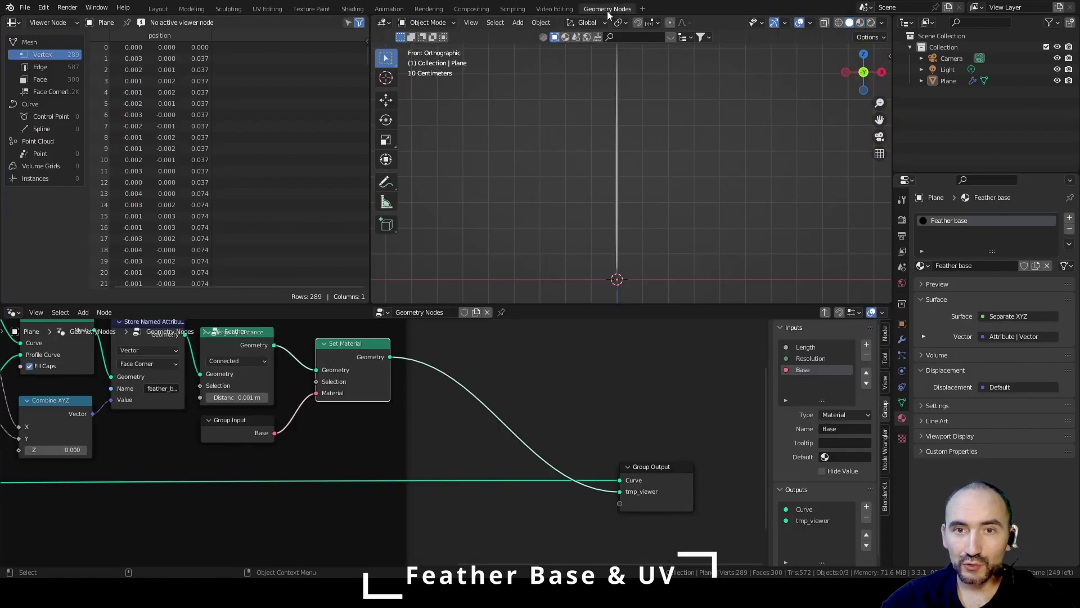
{"action": "key", "text": "Tab"}
{"action": "scroll", "coordinate": [402, 403], "scroll_direction": "up", "scroll_amount": 2}
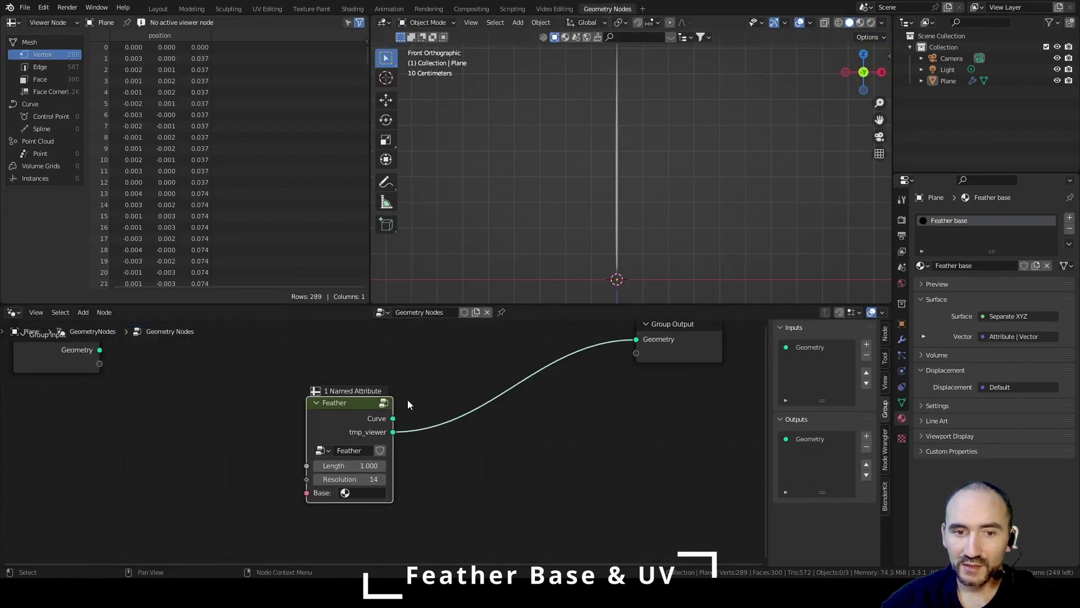
{"action": "left_click", "coordinate": [338, 502]}
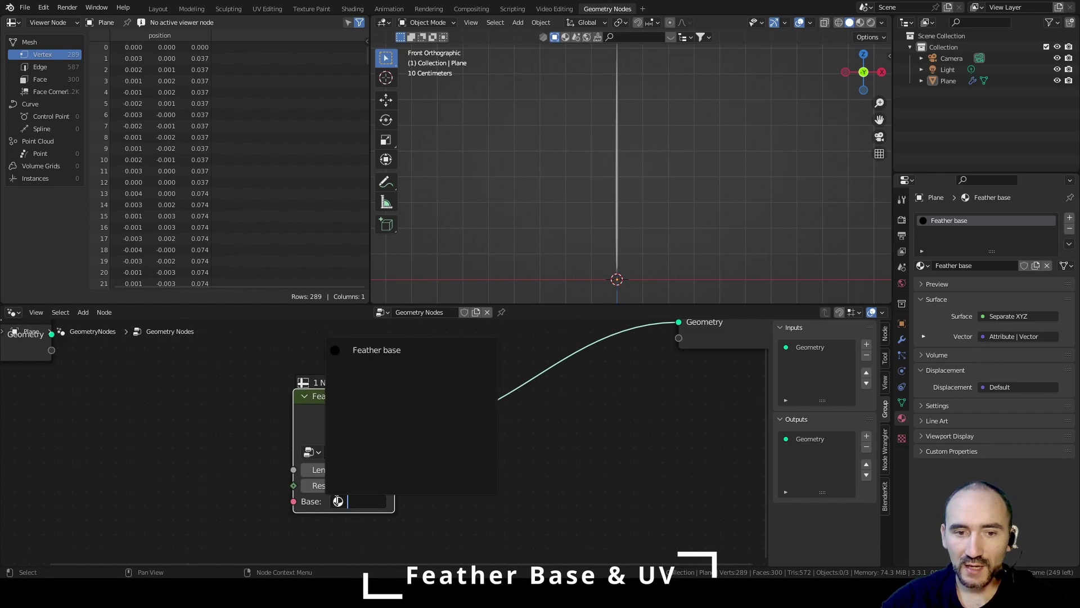
{"action": "left_click", "coordinate": [360, 351]}
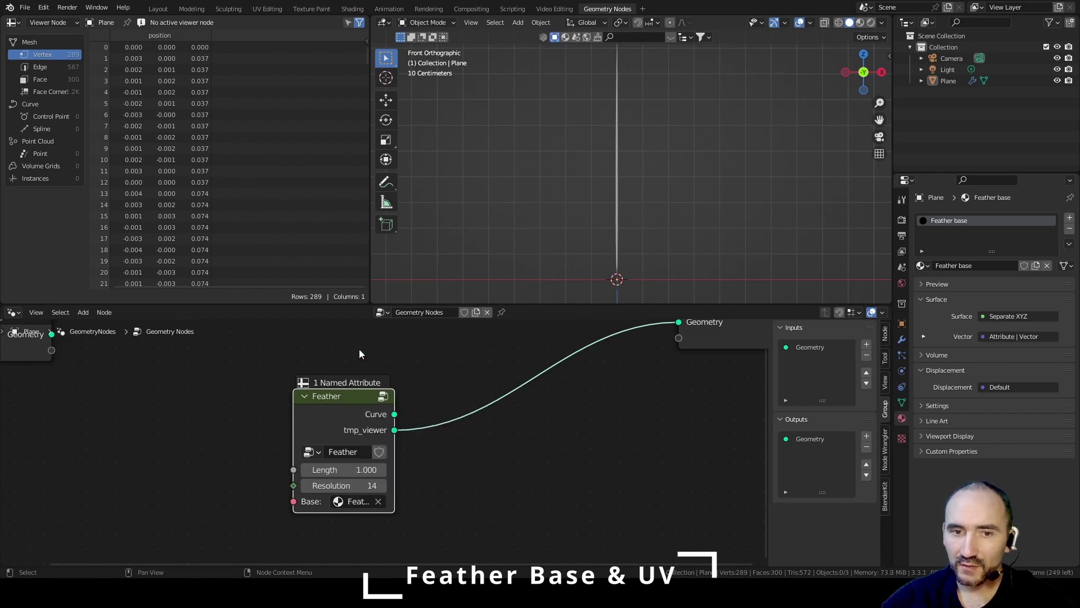
{"action": "left_click", "coordinate": [860, 22]}
Step: Open the Feather group's node tree and turn on node snapping
{"action": "scroll", "coordinate": [389, 441], "scroll_direction": "down", "scroll_amount": 1}
{"action": "left_click_drag", "start_coordinate": [394, 441], "coordinate": [426, 446]}
{"action": "key", "text": "Tab"}
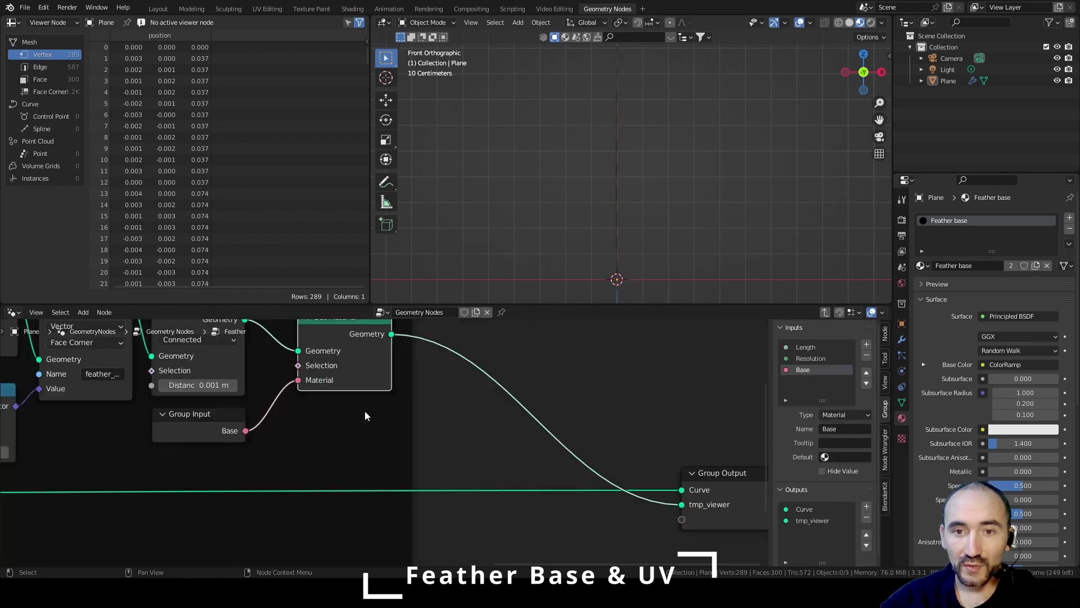
{"action": "scroll", "coordinate": [531, 410], "scroll_direction": "down", "scroll_amount": 1}
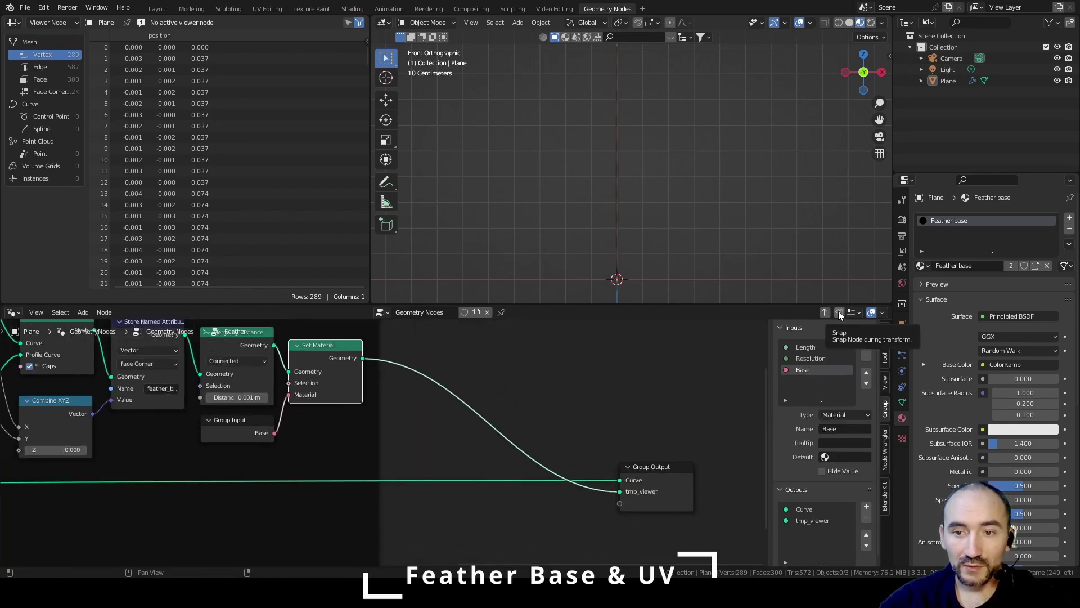
{"action": "left_click", "coordinate": [840, 313]}
Step: Move the Base feather & UV frame above the Base curve's output link, leaving free space below it, and save the file
{"action": "key", "text": "Home"}
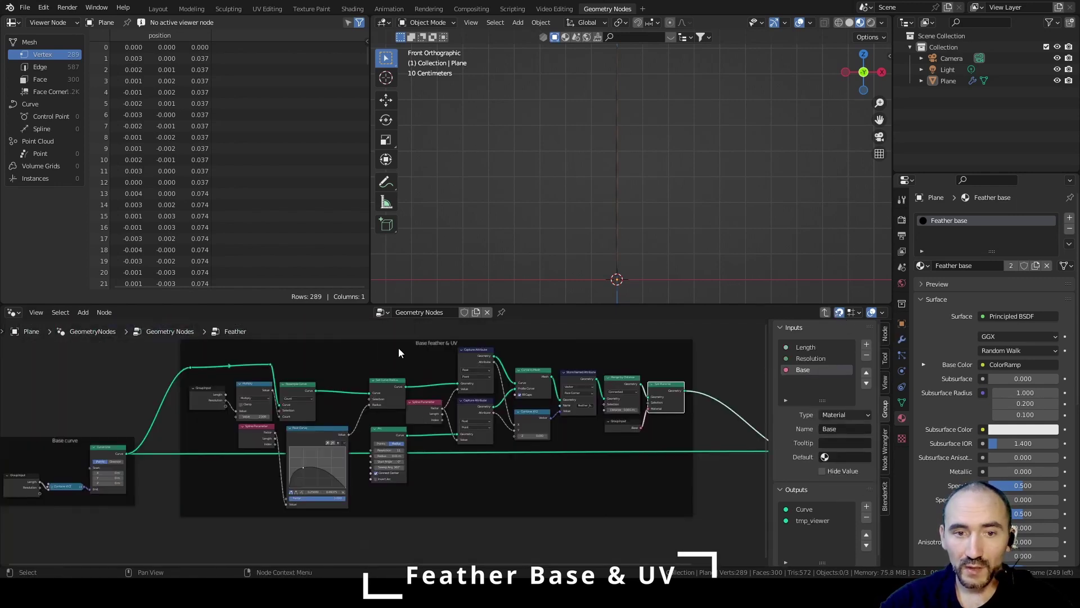
{"action": "scroll", "coordinate": [399, 353], "scroll_direction": "down", "scroll_amount": 1}
{"action": "left_click_drag", "start_coordinate": [399, 353], "coordinate": [419, 377]}
{"action": "left_click_drag", "start_coordinate": [647, 541], "coordinate": [741, 536]}
{"action": "middle_click_drag", "start_coordinate": [458, 519], "coordinate": [635, 426]}
{"action": "scroll", "coordinate": [500, 430], "scroll_direction": "up", "scroll_amount": 3}
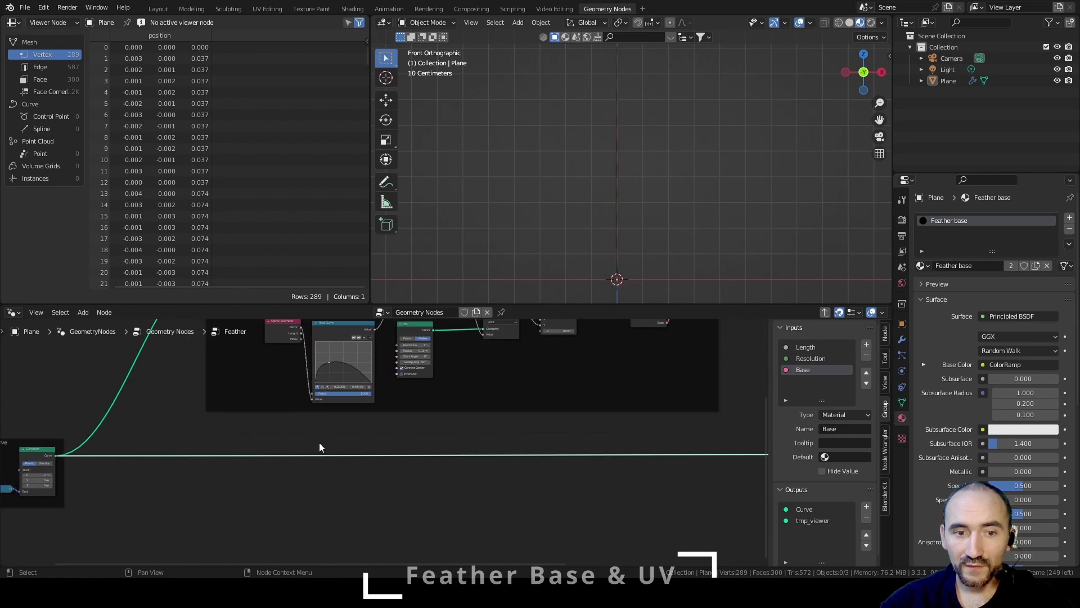
{"action": "middle_click_drag", "start_coordinate": [319, 442], "coordinate": [492, 435]}
{"action": "key", "text": "ctrl+s"}
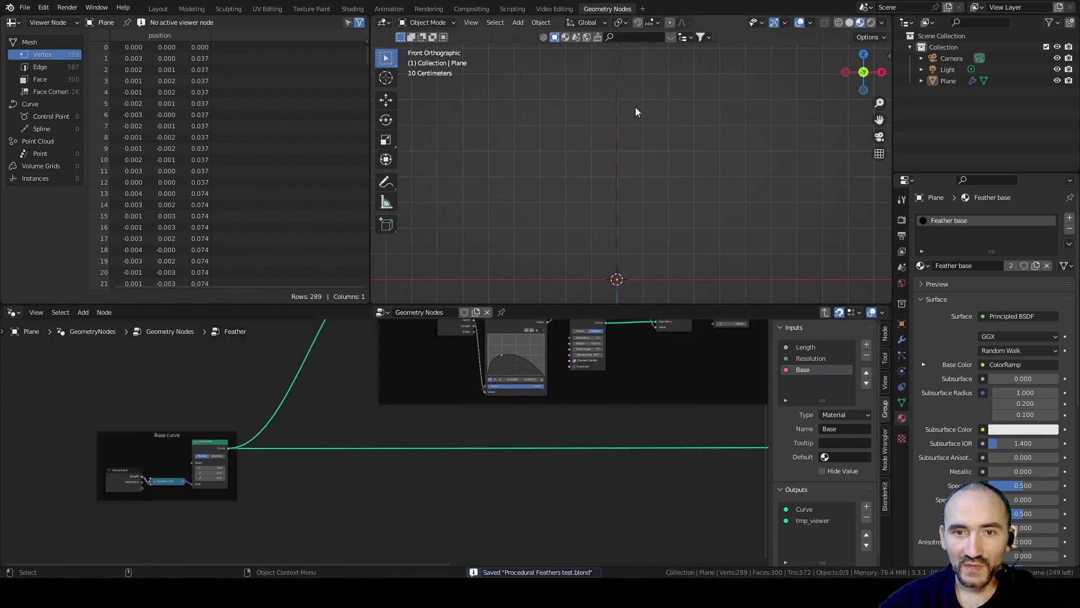
Step: Annotate a half-feather outline beside the shaft from its tip to just above its base, marking the lower end 0 and the tip 1
{"action": "left_click", "coordinate": [622, 262]}
{"action": "key", "text": "shift+space"}
{"action": "key", "text": "d"}
{"action": "mouse_move", "coordinate": [617, 69]}
{"action": "left_mouse_down"}
{"action": "mouse_move", "coordinate": [583, 140]}
{"action": "mouse_move", "coordinate": [570, 209]}
{"action": "mouse_move", "coordinate": [617, 250]}
{"action": "left_mouse_up"}
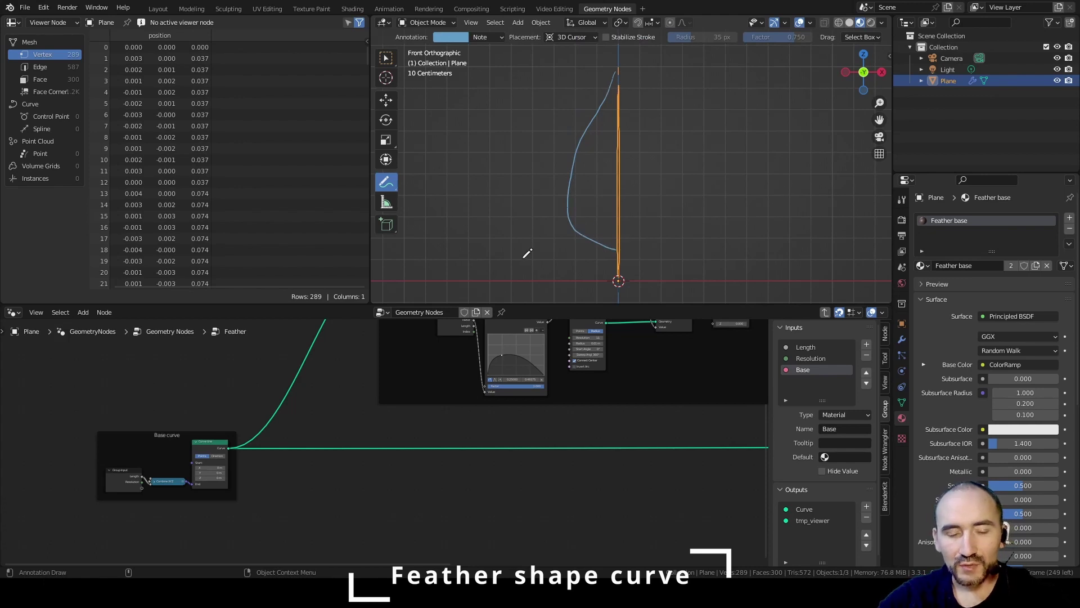
{"action": "scroll", "coordinate": [411, 454], "scroll_direction": "up", "scroll_amount": 5}
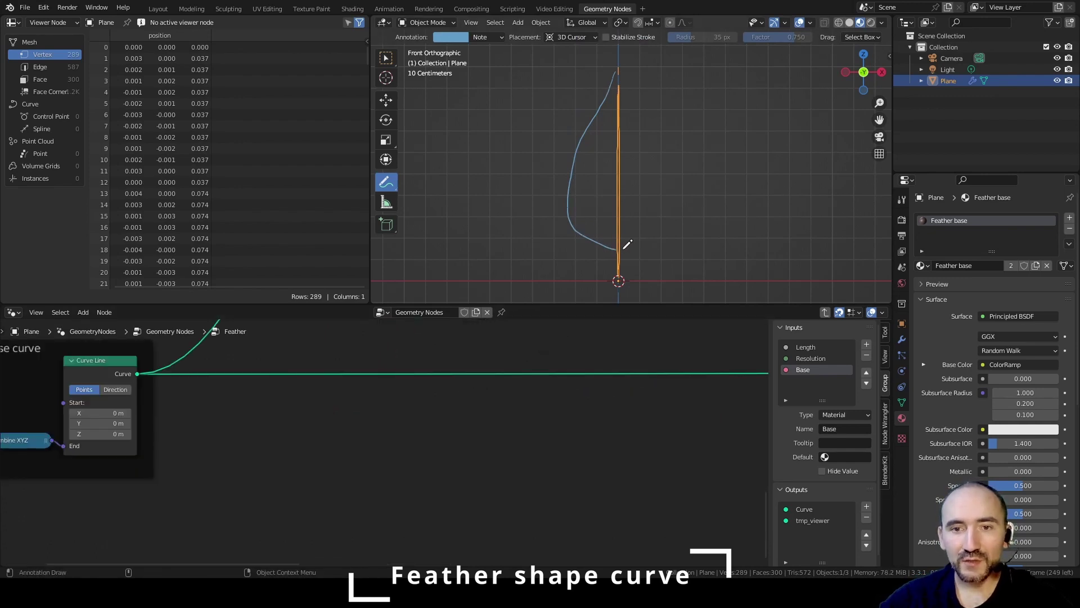
{"action": "left_click_drag", "start_coordinate": [626, 250], "coordinate": [660, 241]}
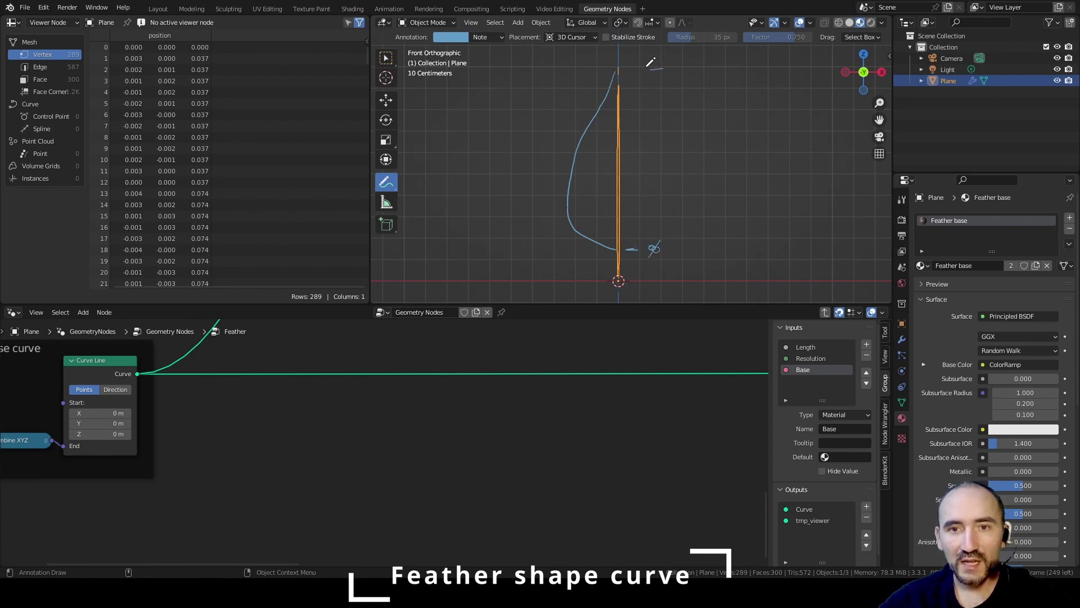
{"action": "left_click_drag", "start_coordinate": [671, 62], "coordinate": [673, 72]}
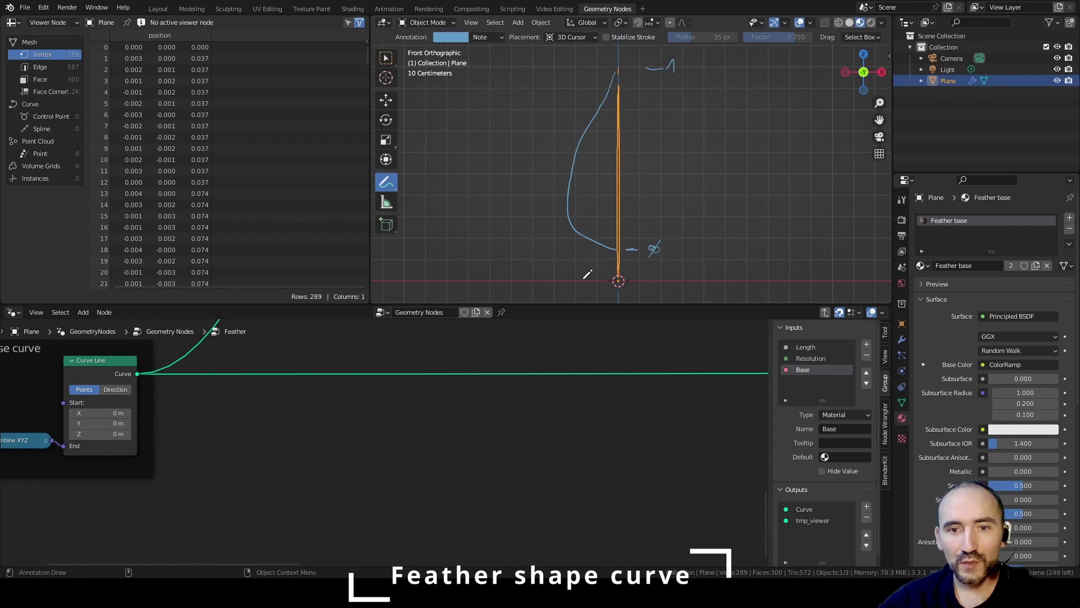
Step: Annotate a vertical 0-to-1 scale spanning the whole shaft, with a dot where the feather outline starts
{"action": "mouse_move", "coordinate": [566, 280]}
{"action": "left_mouse_down"}
{"action": "mouse_move", "coordinate": [550, 281]}
{"action": "mouse_move", "coordinate": [558, 67]}
{"action": "left_mouse_up"}
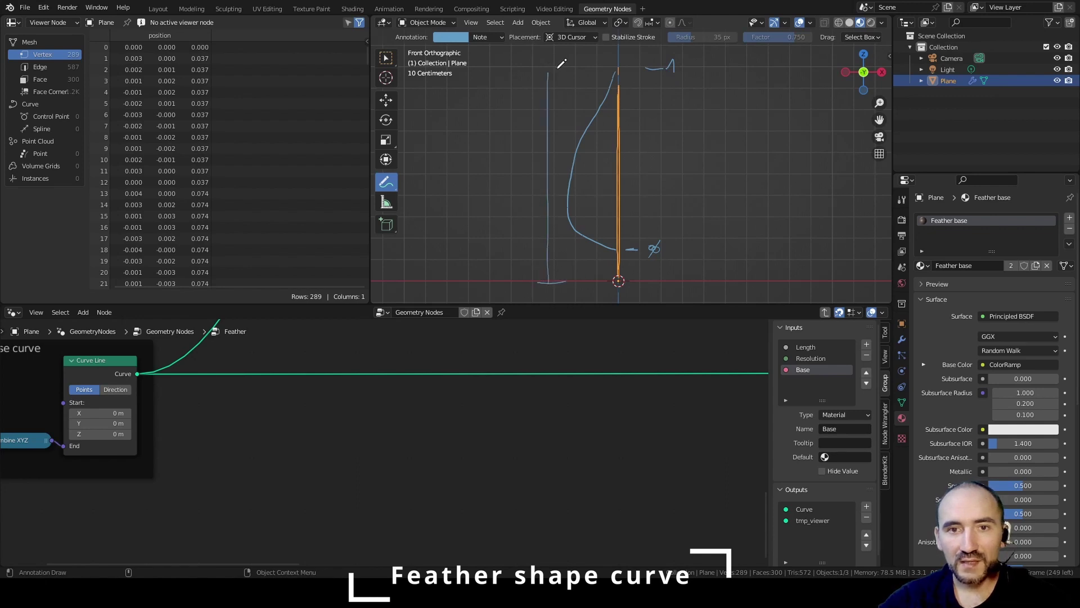
{"action": "left_click_drag", "start_coordinate": [523, 274], "coordinate": [522, 276]}
{"action": "left_click_drag", "start_coordinate": [521, 81], "coordinate": [530, 80]}
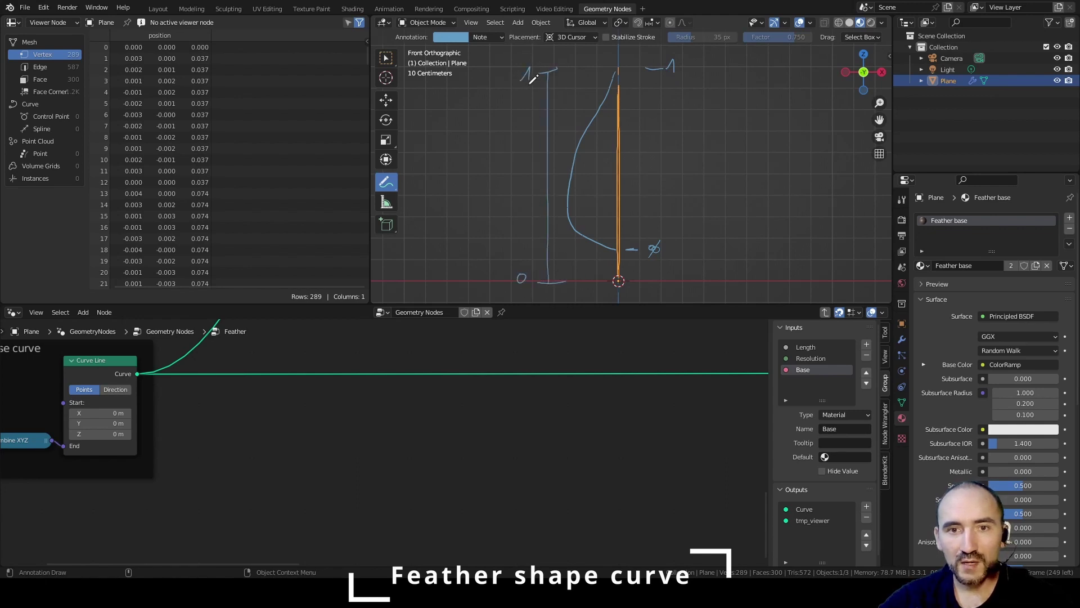
{"action": "left_click_drag", "start_coordinate": [550, 249], "coordinate": [549, 248]}
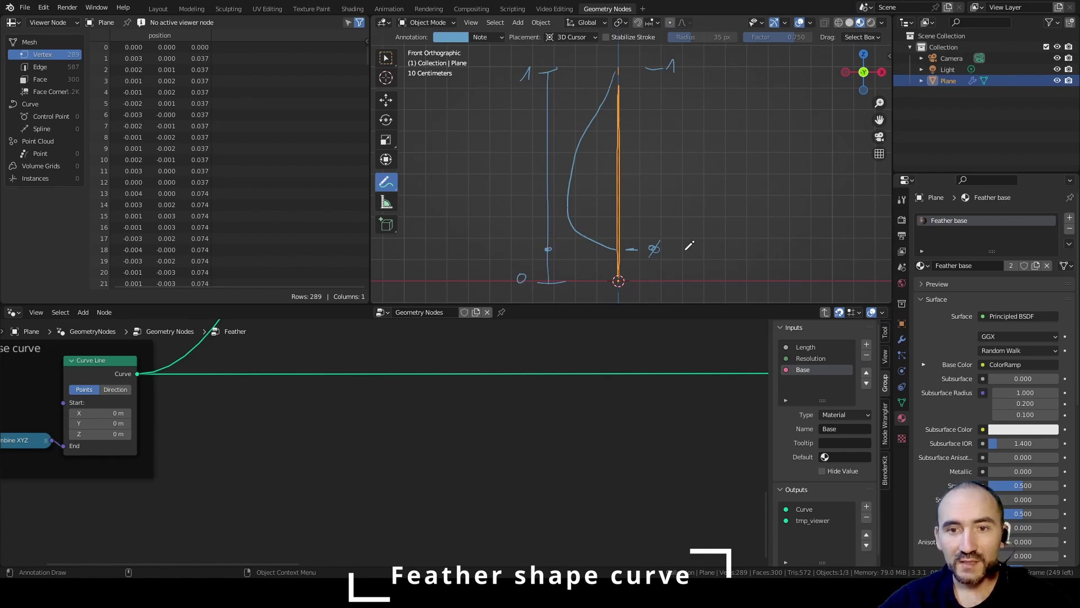
Step: Annotate a second 0-to-1 scale on the shaft's other side, spanning only the feather outline's start to its tip
{"action": "mouse_move", "coordinate": [688, 247]}
{"action": "left_mouse_down"}
{"action": "mouse_move", "coordinate": [698, 246]}
{"action": "mouse_move", "coordinate": [701, 69]}
{"action": "mouse_move", "coordinate": [689, 68]}
{"action": "left_mouse_up"}
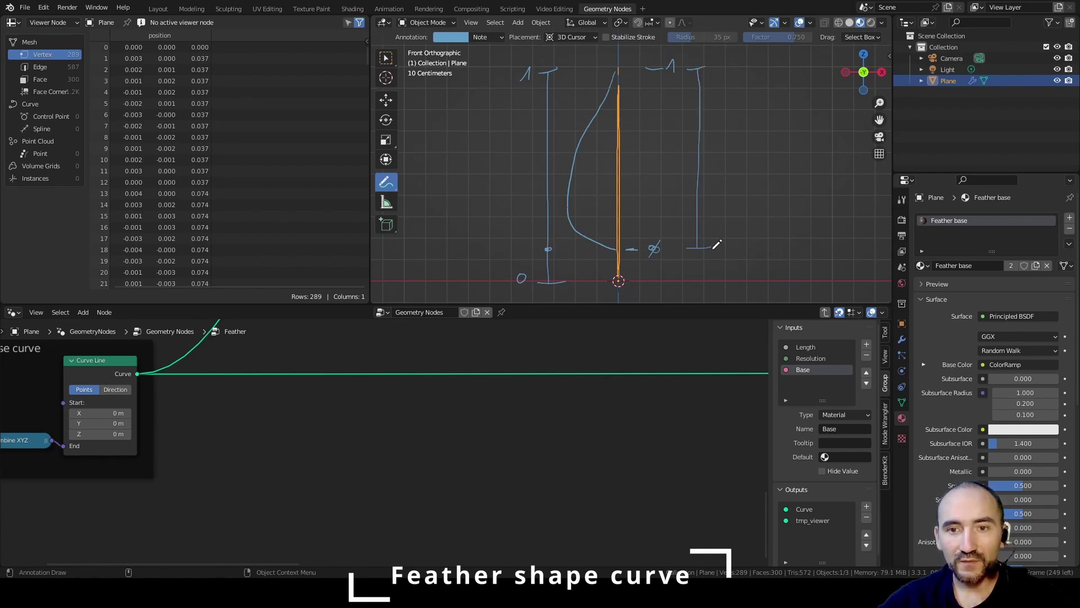
{"action": "left_click_drag", "start_coordinate": [717, 244], "coordinate": [728, 238]}
{"action": "left_click_drag", "start_coordinate": [725, 75], "coordinate": [734, 74]}
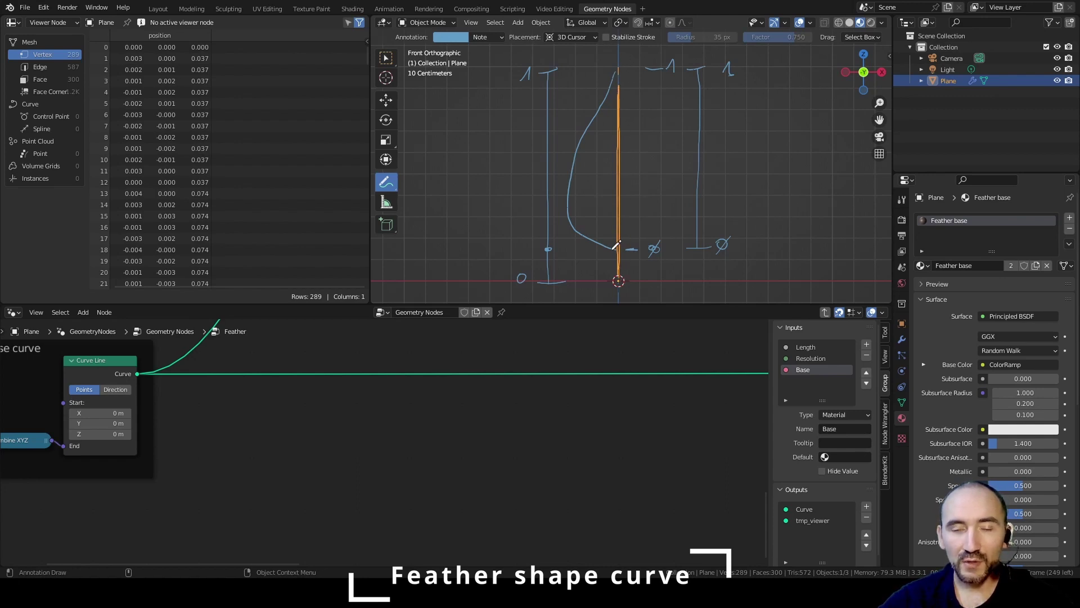
Step: Add a Sample Curve node in Factor mode and feed its Curve input from the Curve Line
{"action": "key", "text": "F3"}
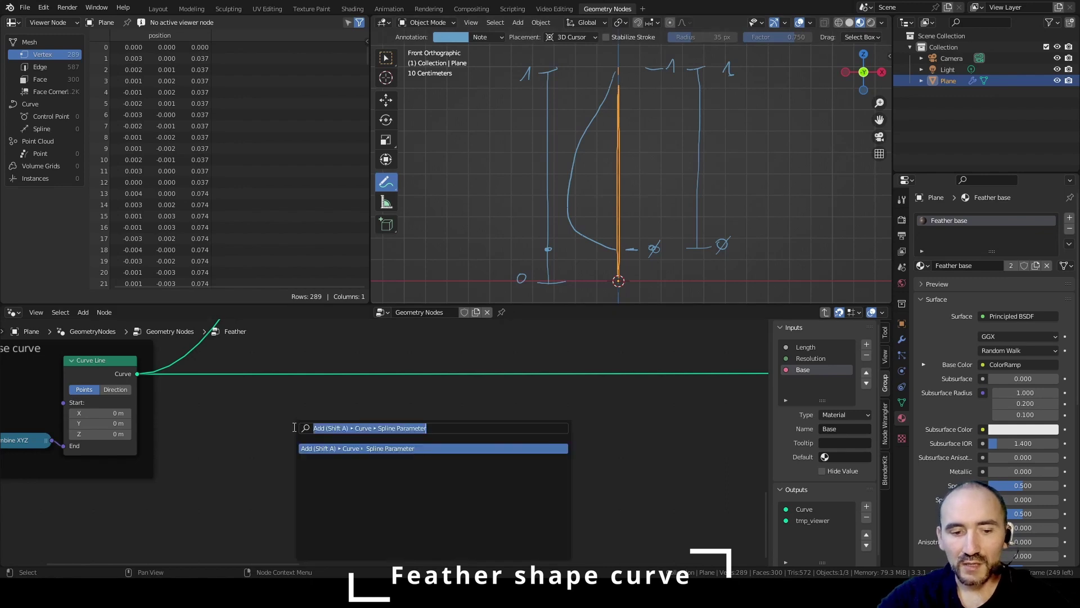
{"action": "type", "text": "sample curve"}
{"action": "key", "text": "Return"}
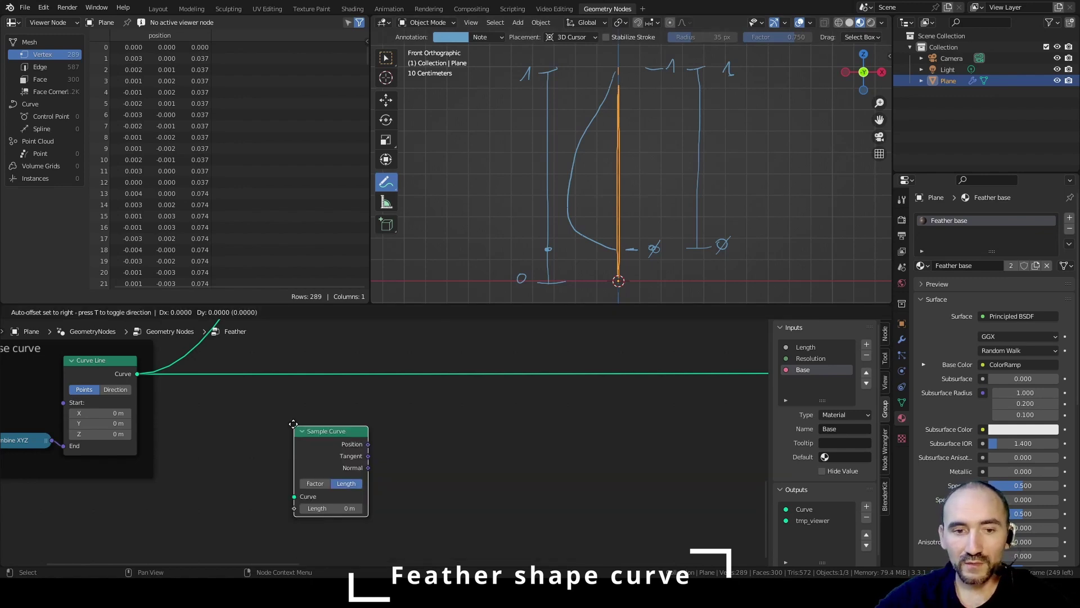
{"action": "left_click", "coordinate": [368, 477]}
{"action": "left_click", "coordinate": [347, 452]}
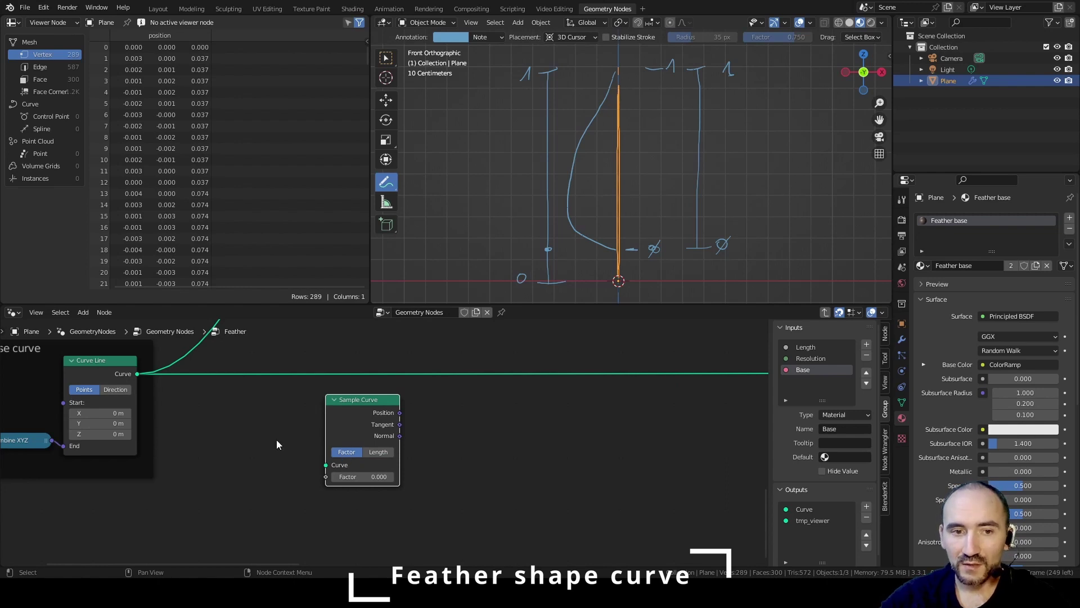
{"action": "left_click_drag", "start_coordinate": [137, 373], "coordinate": [325, 465]}
{"action": "scroll", "coordinate": [285, 456], "scroll_direction": "down", "scroll_amount": 2}
{"action": "scroll", "coordinate": [284, 455], "scroll_direction": "left", "scroll_amount": 2}
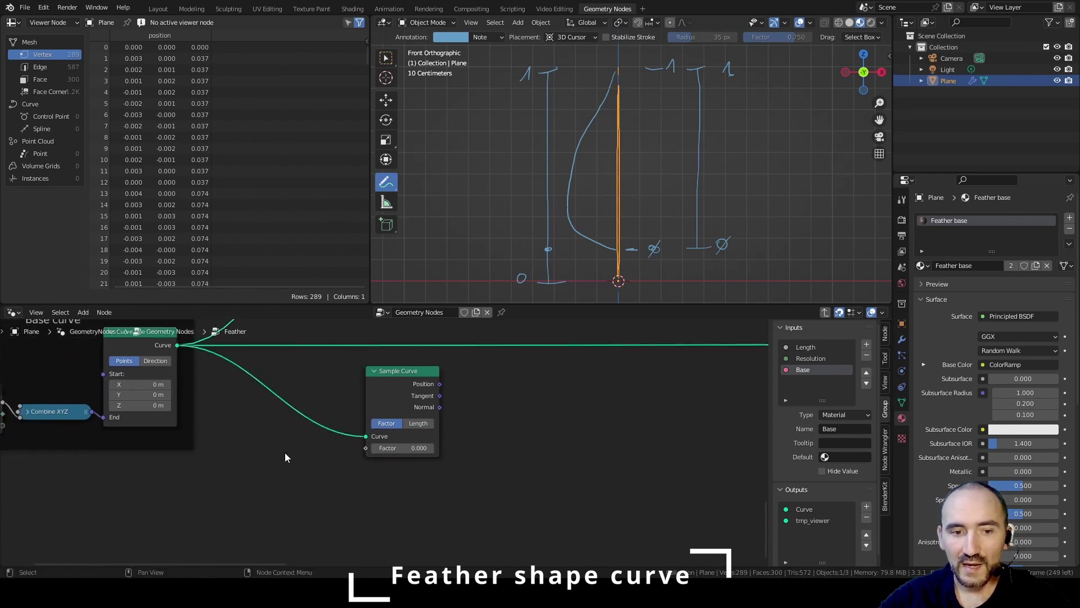
Step: Add a Group Input node below and before the Sample Curve node
{"action": "key", "text": "F3"}
{"action": "type", "text": "group inp"}
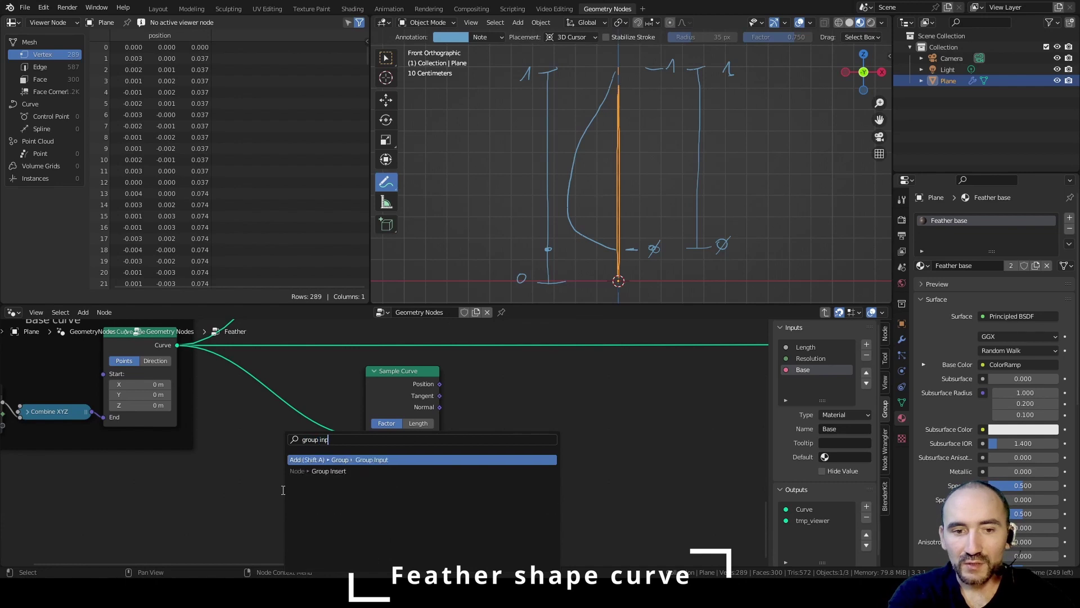
{"action": "key", "text": "Return"}
{"action": "left_click", "coordinate": [279, 491]}
Step: Add a Float input named Start to the Feather group
{"action": "left_click", "coordinate": [867, 344]}
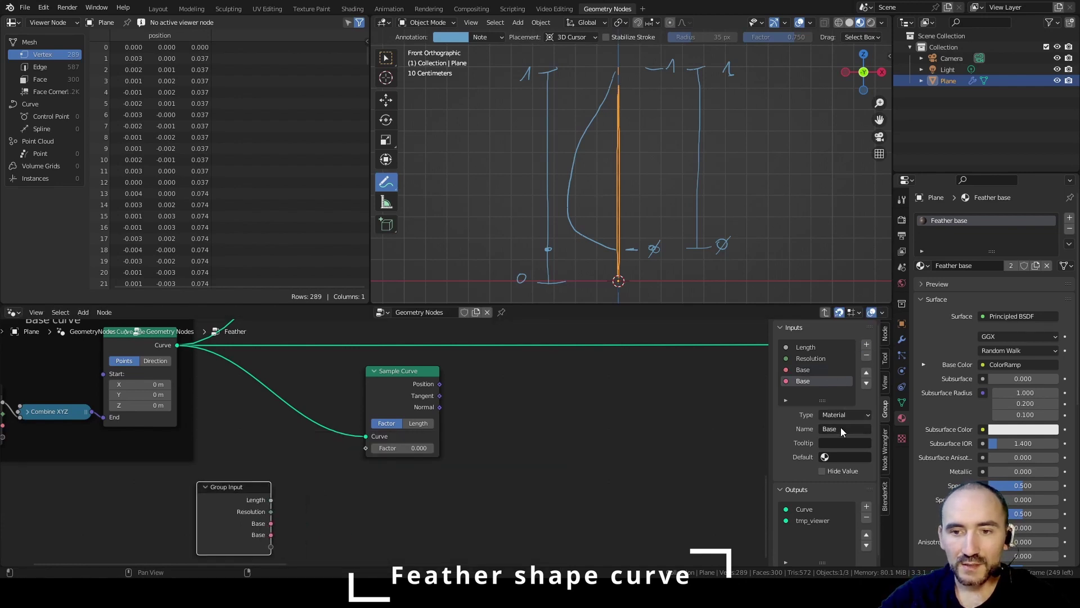
{"action": "left_click", "coordinate": [842, 430]}
{"action": "type", "text": "S"}
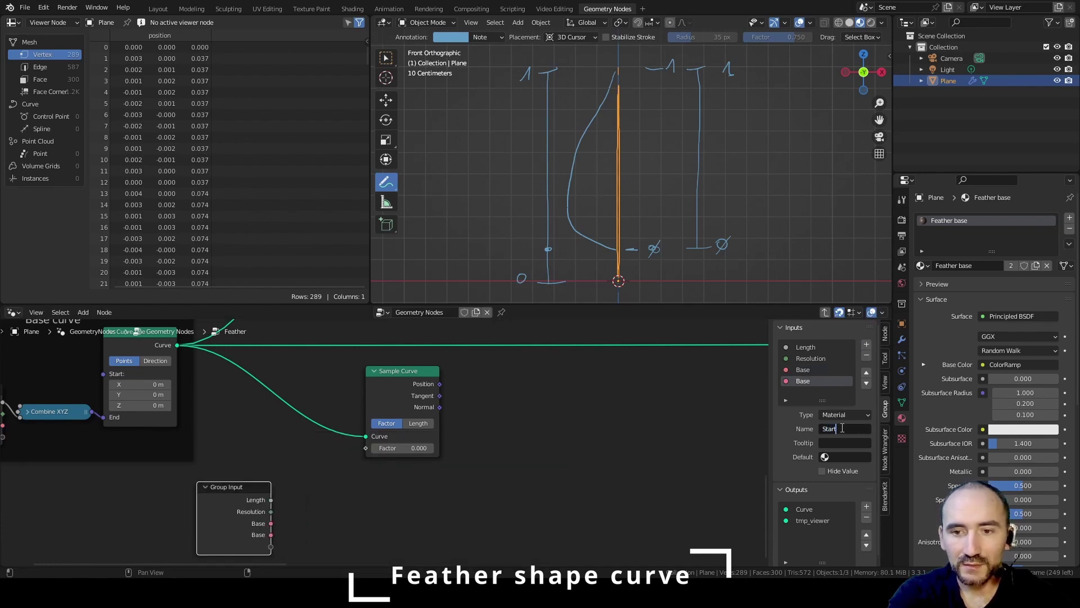
{"action": "type", "text": "tart"}
{"action": "key", "text": "Return"}
{"action": "left_click", "coordinate": [833, 415]}
{"action": "left_click", "coordinate": [842, 453]}
Step: Set the Start input's default to 0.4, its minimum to 0 and its maximum to 1
{"action": "left_click", "coordinate": [843, 470]}
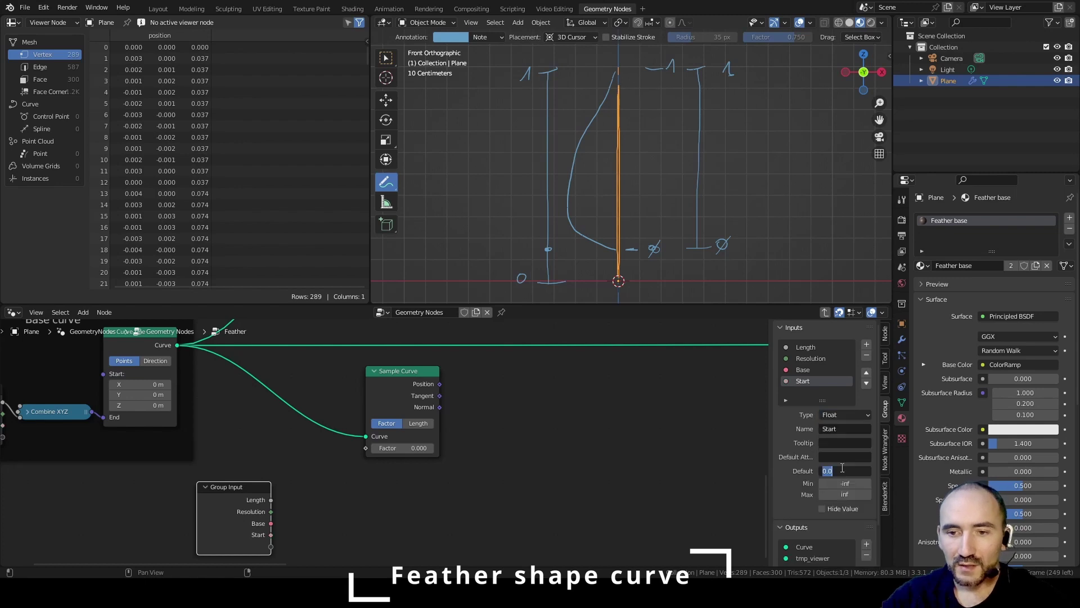
{"action": "type", "text": "0.4"}
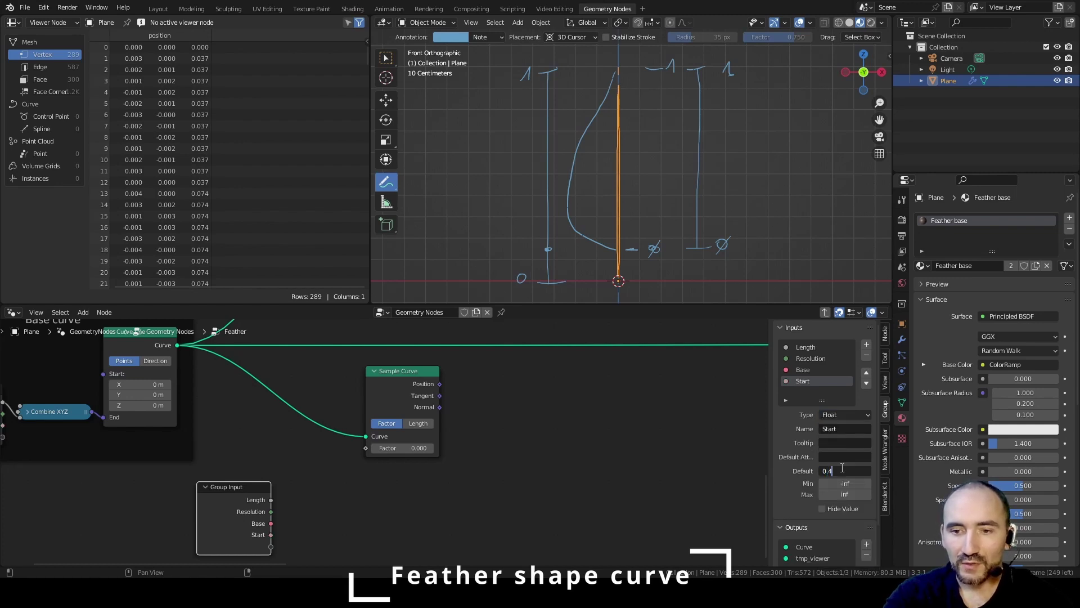
{"action": "key", "text": "Tab"}
{"action": "type", "text": "0"}
{"action": "key", "text": "Tab"}
{"action": "type", "text": "1"}
{"action": "key", "text": "Return"}
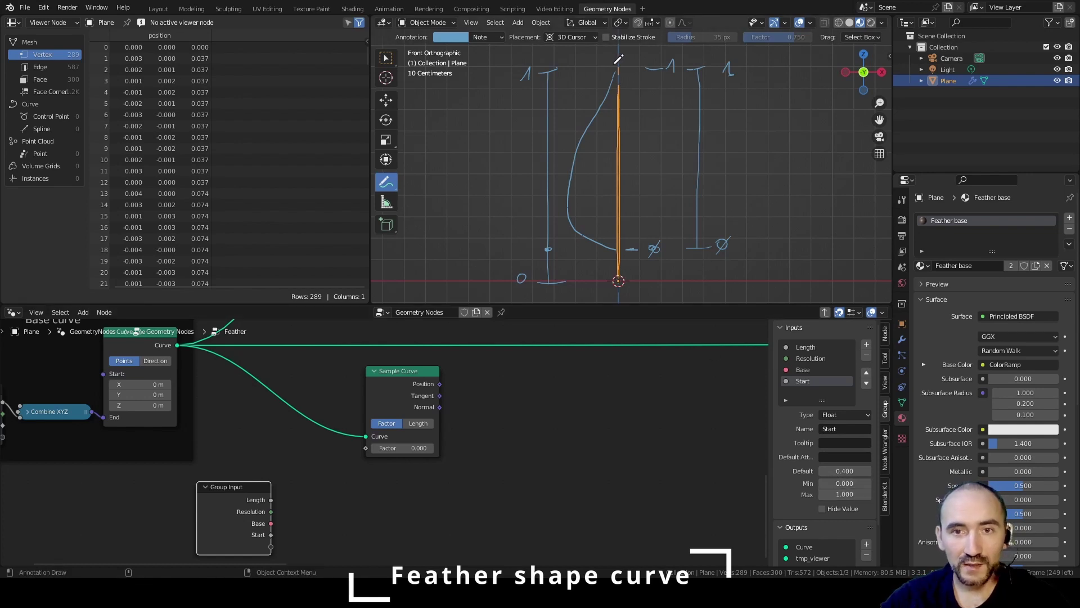
Step: Add a Spline Parameter node above the Group Input node, before the Sample Curve node
{"action": "key", "text": "F3"}
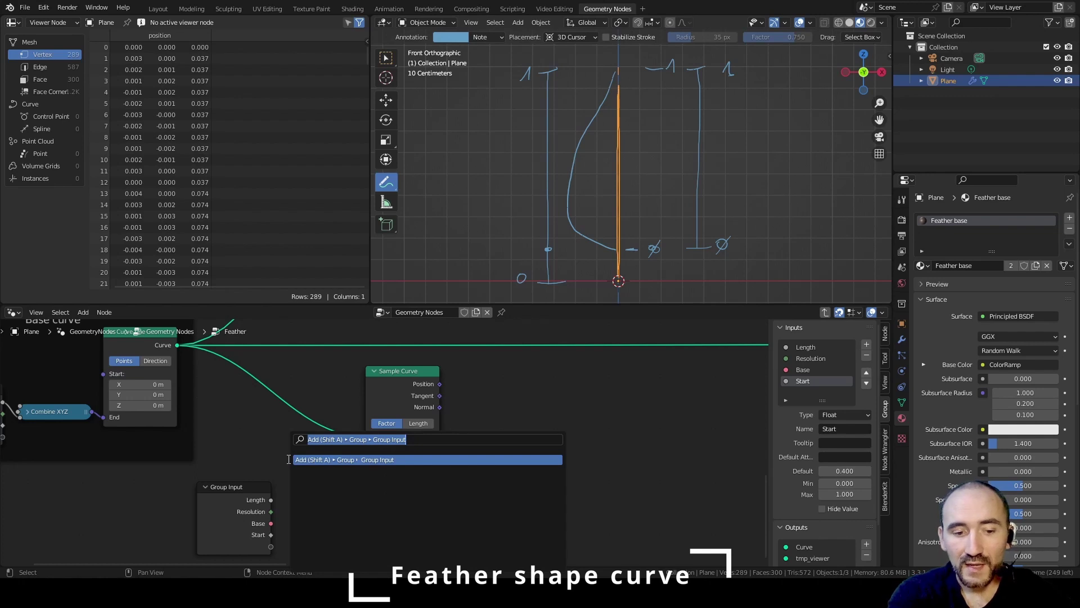
{"action": "type", "text": "spline par"}
{"action": "key", "text": "Return"}
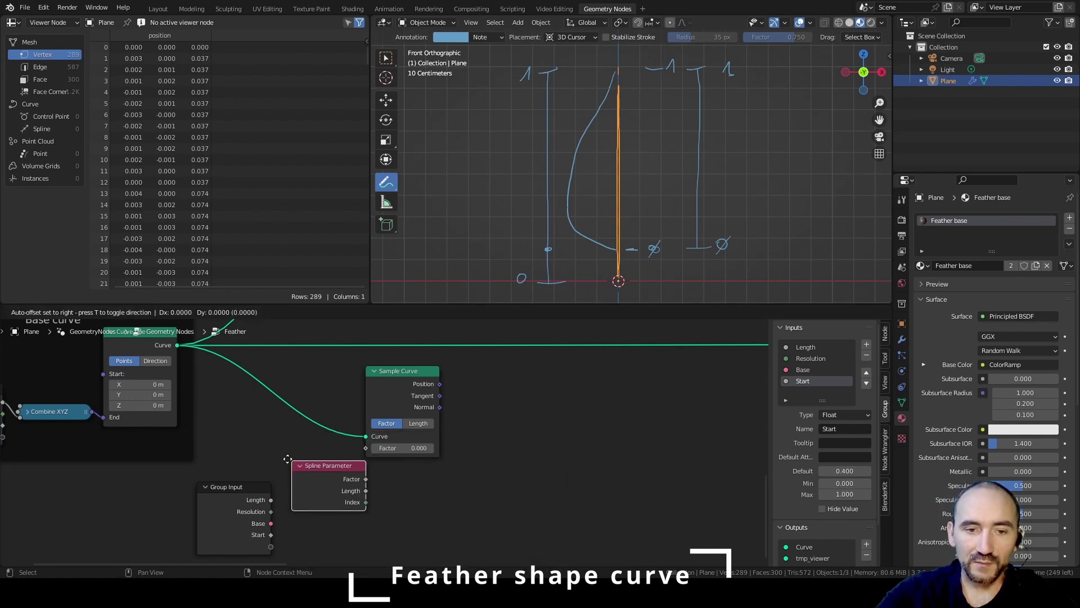
{"action": "left_click", "coordinate": [207, 420]}
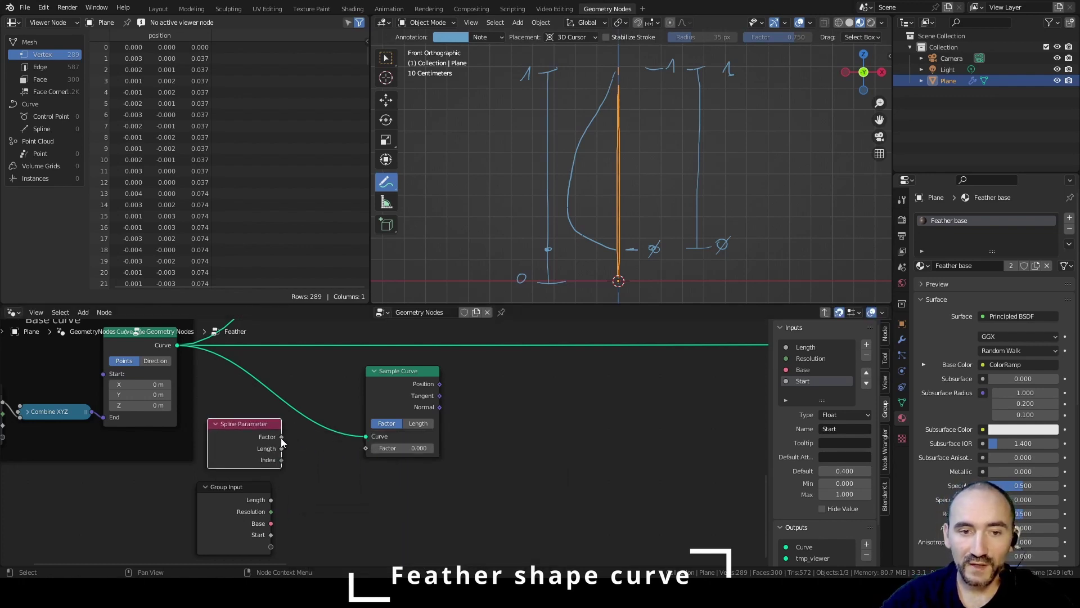
Step: Feed the Spline Parameter's Factor into a new Map Range node, and move Sample Curve clear to make room for it
{"action": "left_click_drag", "start_coordinate": [282, 438], "coordinate": [334, 454]}
{"action": "type", "text": "map"}
{"action": "key", "text": "Return"}
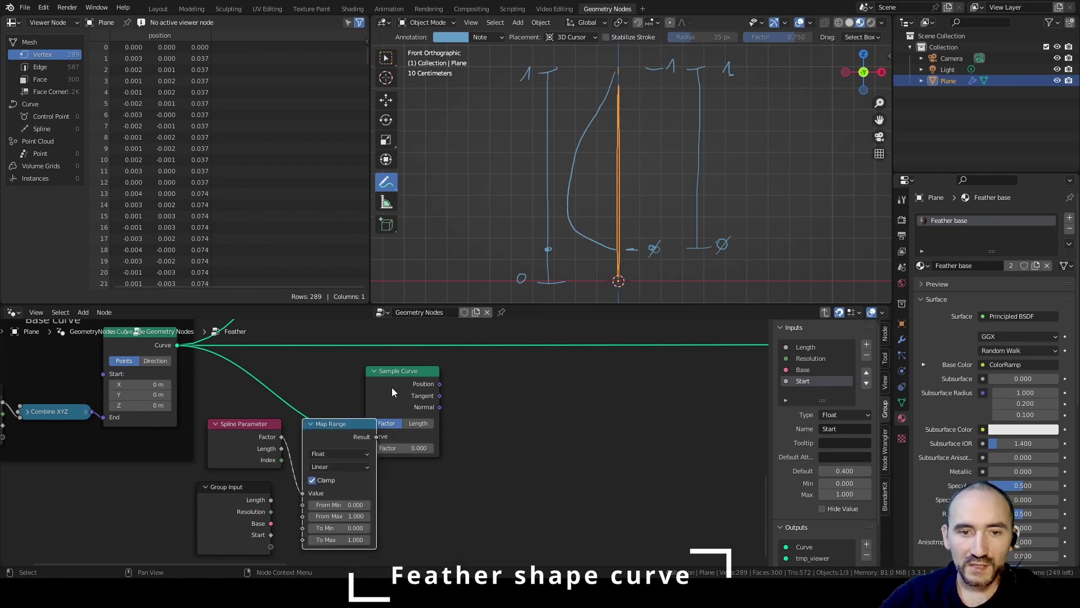
{"action": "left_click_drag", "start_coordinate": [391, 387], "coordinate": [484, 364]}
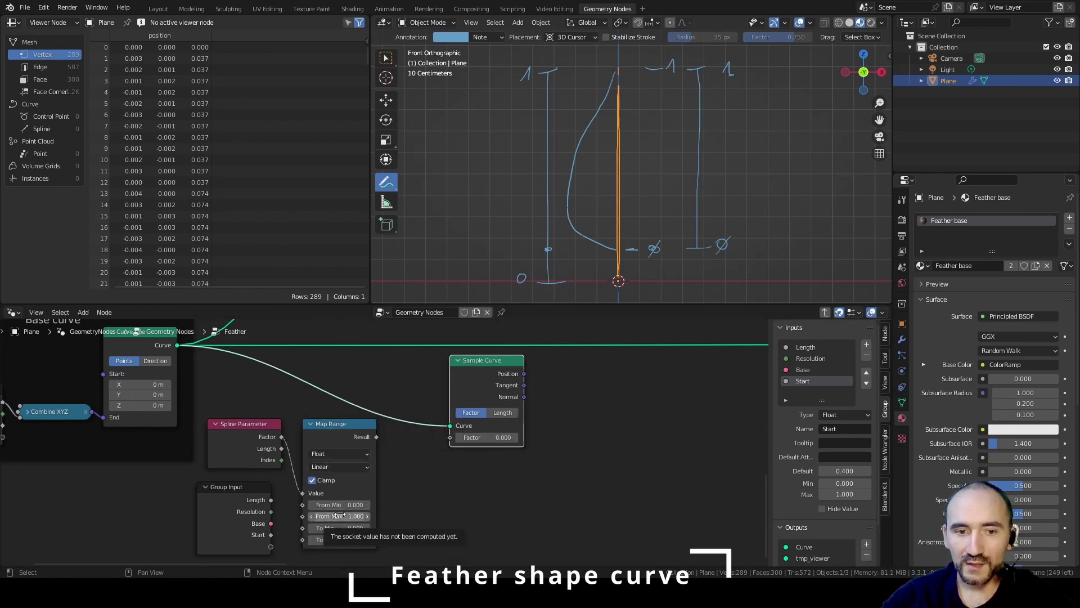
Step: Connect the Start input to Map Range's To Min and its Result to Sample Curve's Factor, and place Sample Curve beside Map Range
{"action": "left_click_drag", "start_coordinate": [271, 535], "coordinate": [303, 528]}
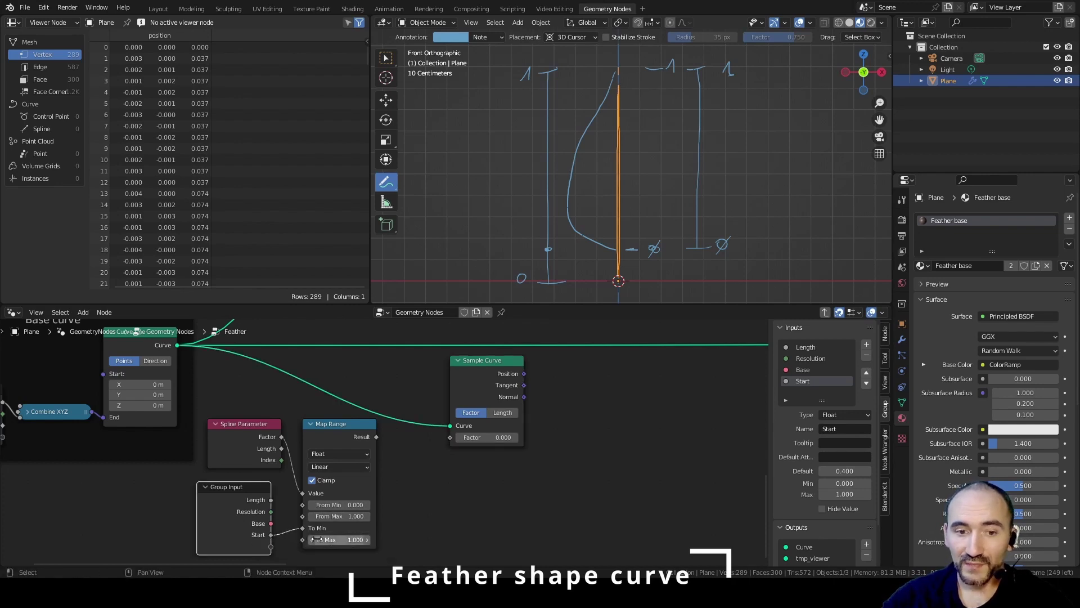
{"action": "left_click_drag", "start_coordinate": [376, 437], "coordinate": [449, 437]}
{"action": "left_click_drag", "start_coordinate": [471, 377], "coordinate": [418, 377]}
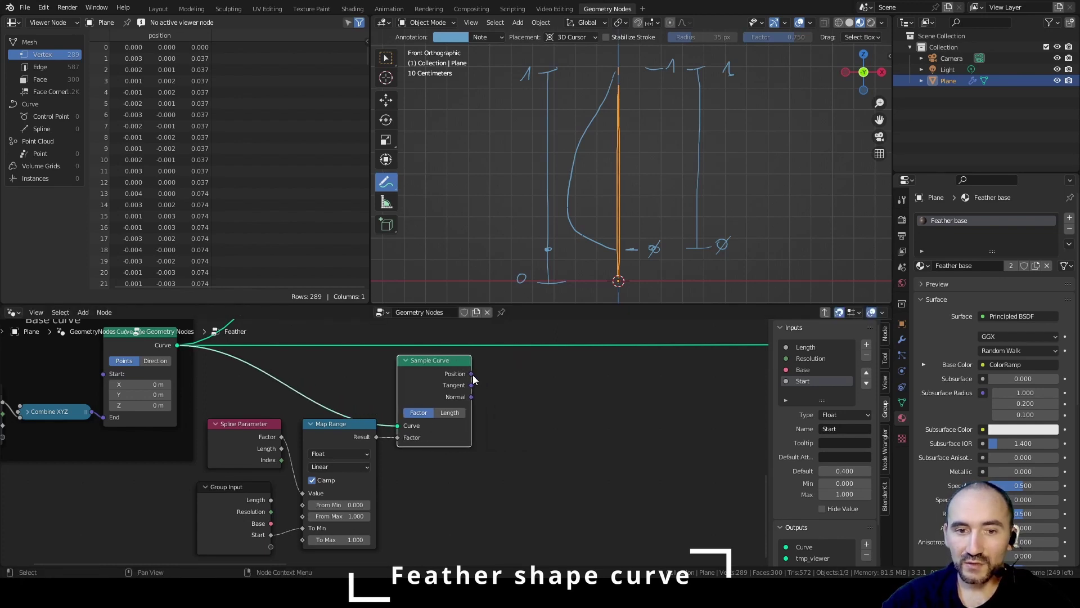
Step: Insert a Set Position node on the Curve Line's output link, with its Position driven by Sample Curve's Position
{"action": "left_click", "coordinate": [571, 379]}
{"action": "key", "text": "F3"}
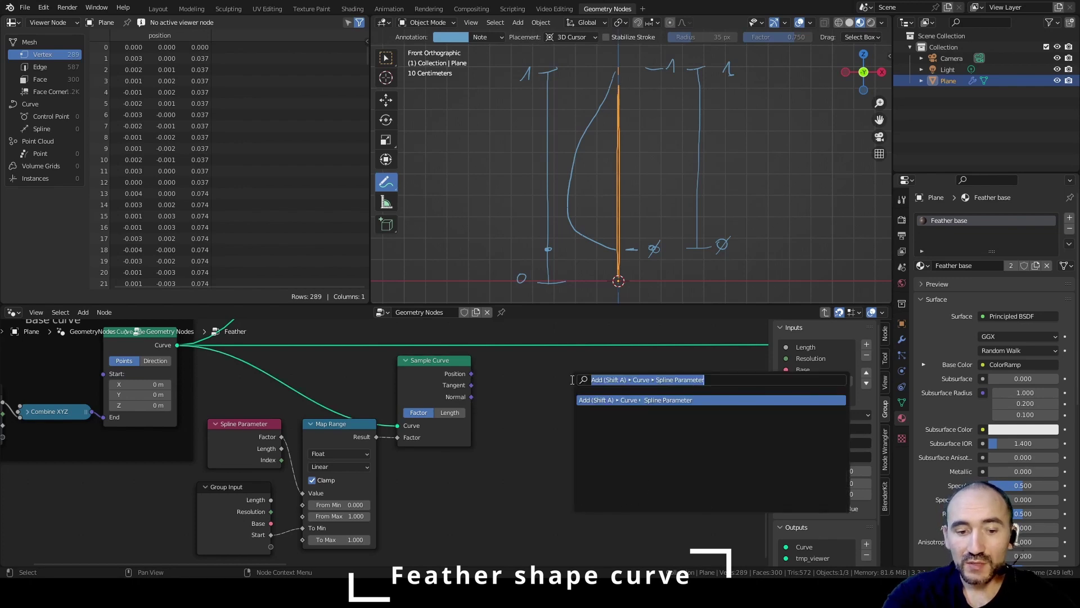
{"action": "type", "text": "set pos"}
{"action": "key", "text": "Return"}
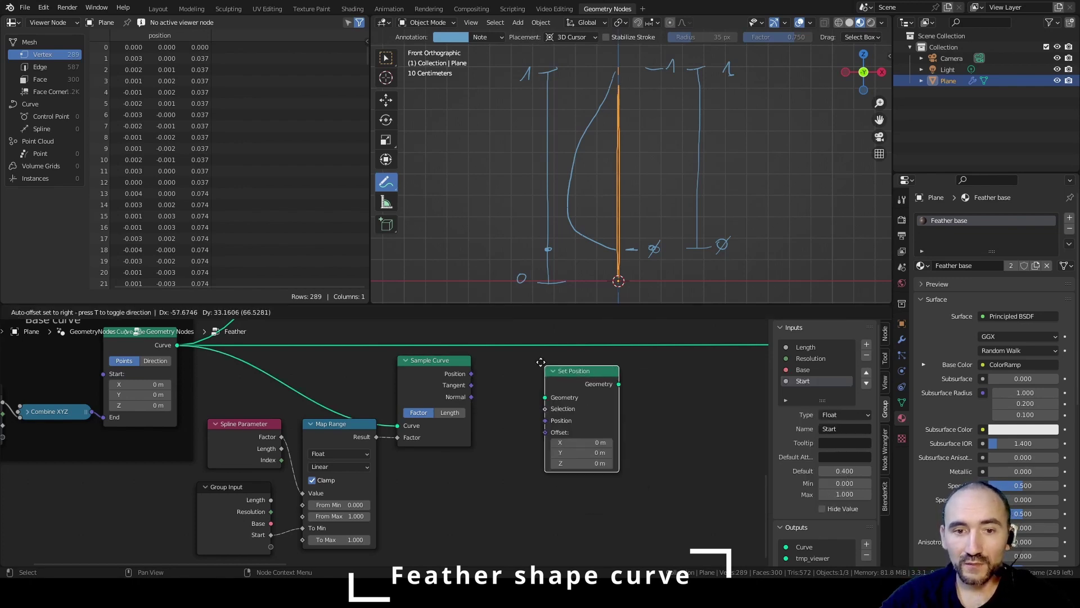
{"action": "left_click", "coordinate": [518, 360]}
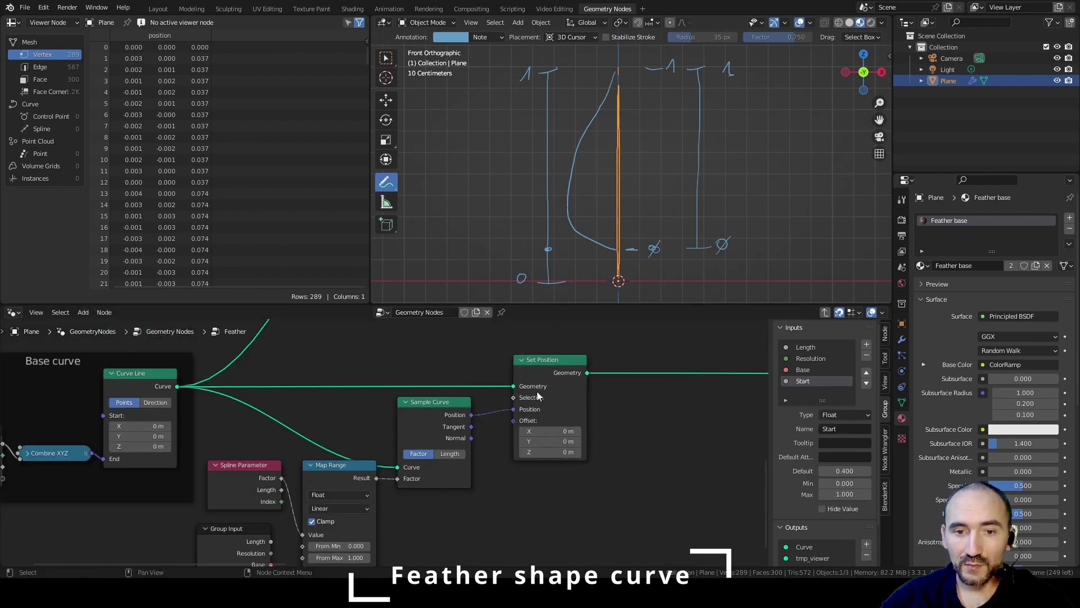
{"action": "left_click_drag", "start_coordinate": [552, 368], "coordinate": [519, 369]}
Step: Add a Resample Curve node in Count mode fed by the Set Position geometry
{"action": "key", "text": "shift+a"}
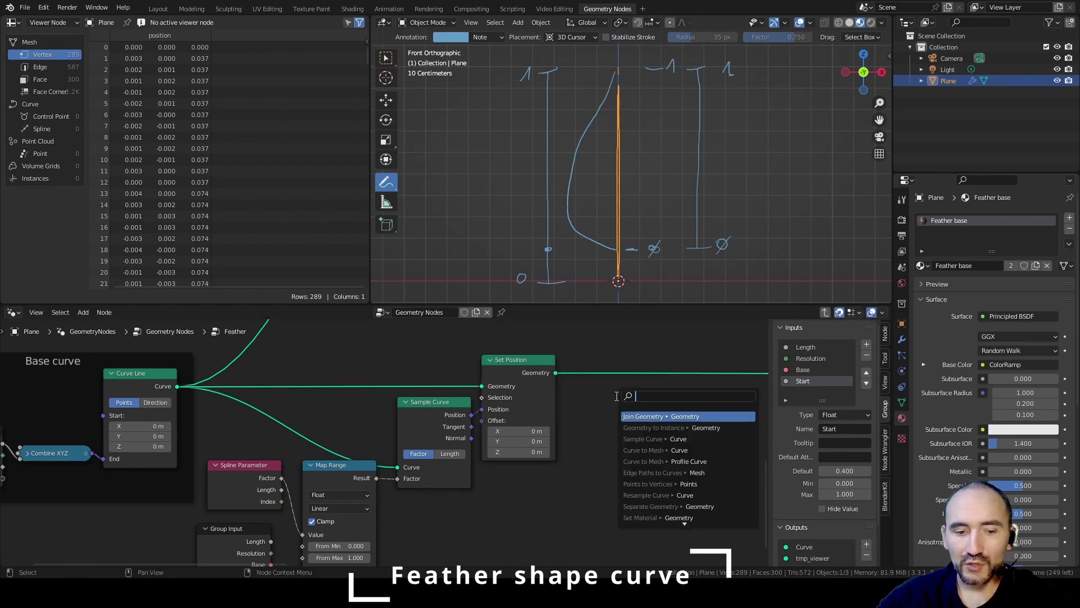
{"action": "type", "text": "resamp"}
{"action": "key", "text": "Return"}
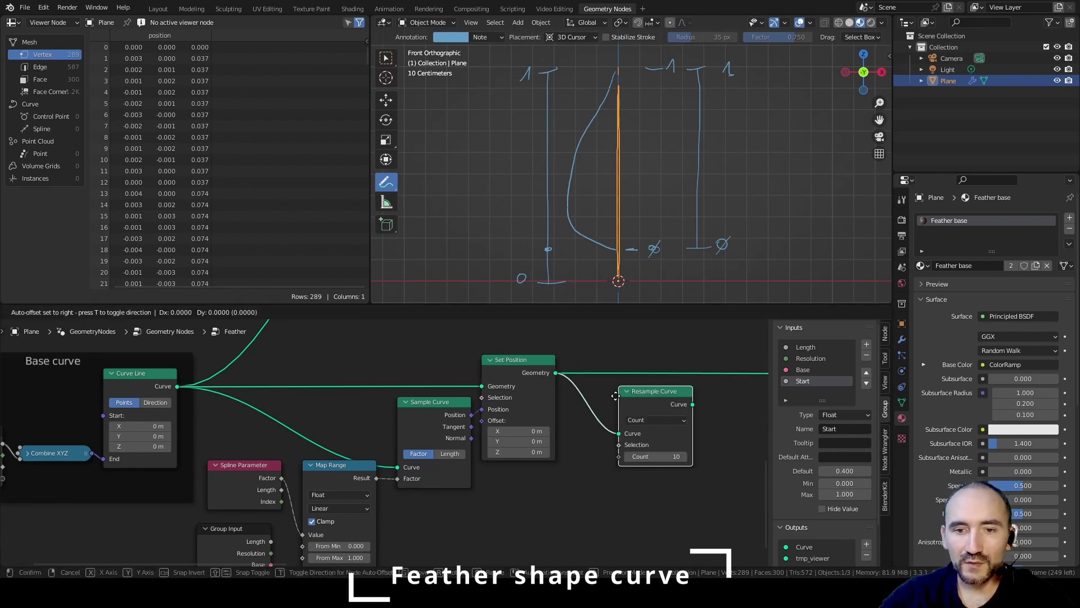
{"action": "left_click", "coordinate": [602, 381]}
{"action": "scroll", "coordinate": [600, 376], "scroll_direction": "up", "scroll_amount": 1}
Step: Add a Group Input node below Set Position and connect its Resolution to Resample Curve's Count
{"action": "left_click", "coordinate": [809, 359]}
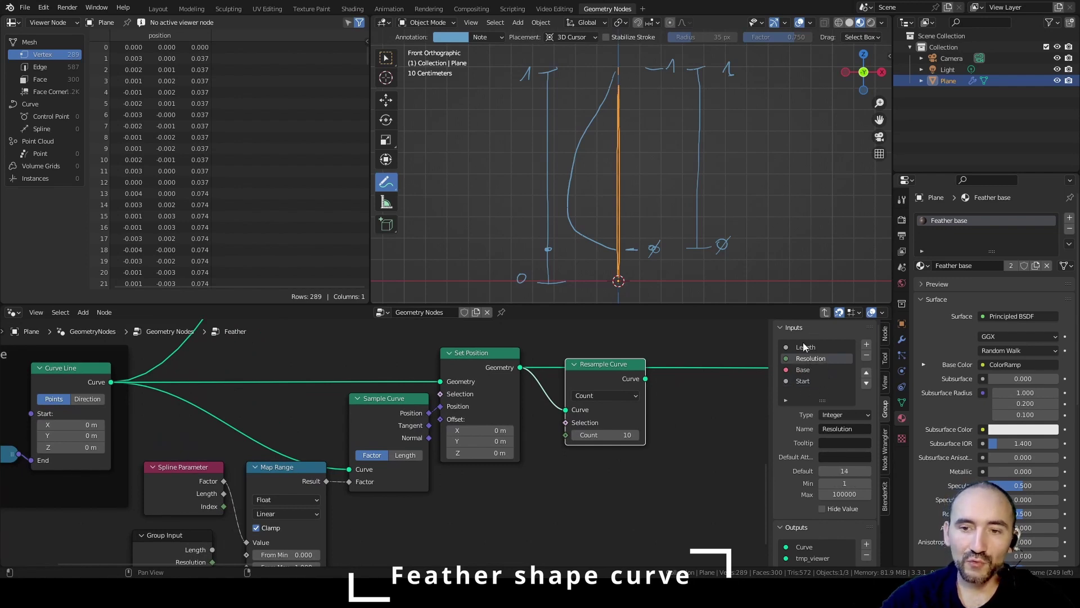
{"action": "key", "text": "shift+a"}
{"action": "type", "text": "group"}
{"action": "key", "text": "Return"}
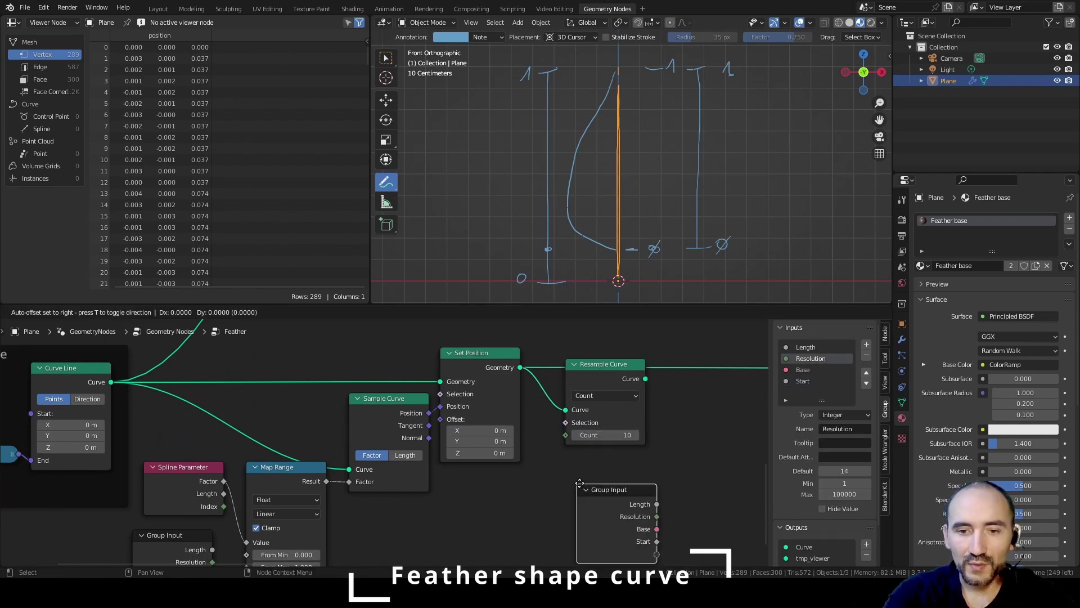
{"action": "left_click", "coordinate": [455, 477]}
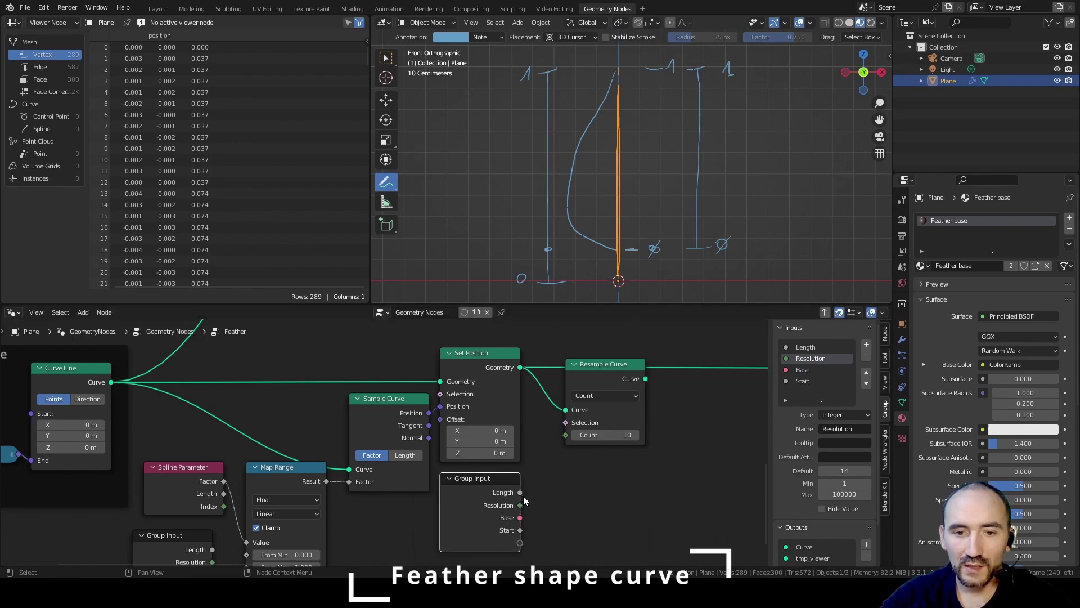
{"action": "left_click_drag", "start_coordinate": [521, 506], "coordinate": [566, 435]}
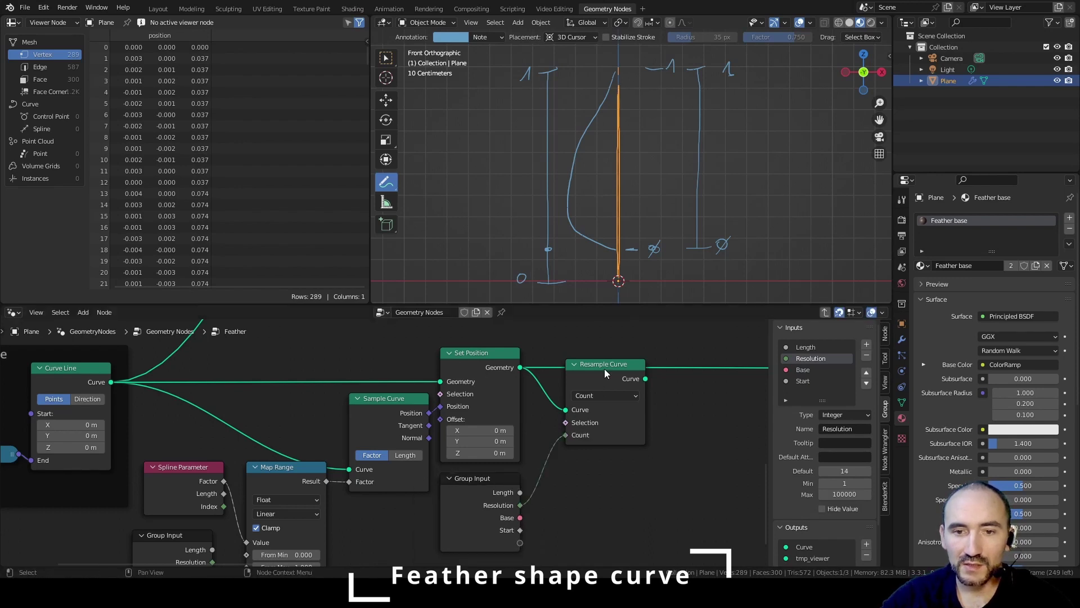
Step: Compare the resolution handling with the shaft's resampling nodes, and shift the new Resample Curve node slightly lower
{"action": "key", "text": "Tab"}
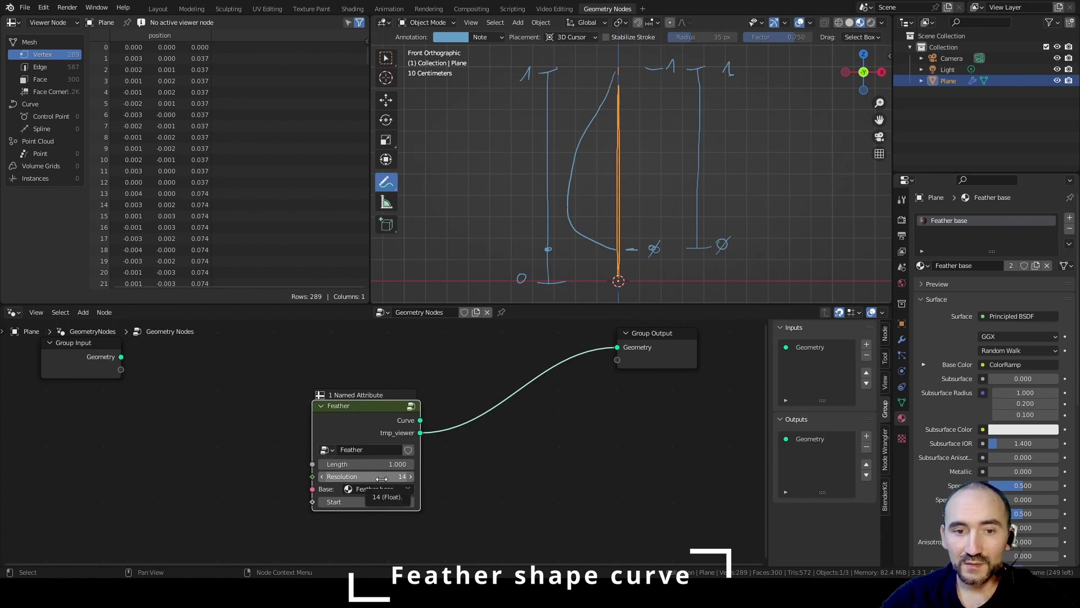
{"action": "key", "text": "Tab"}
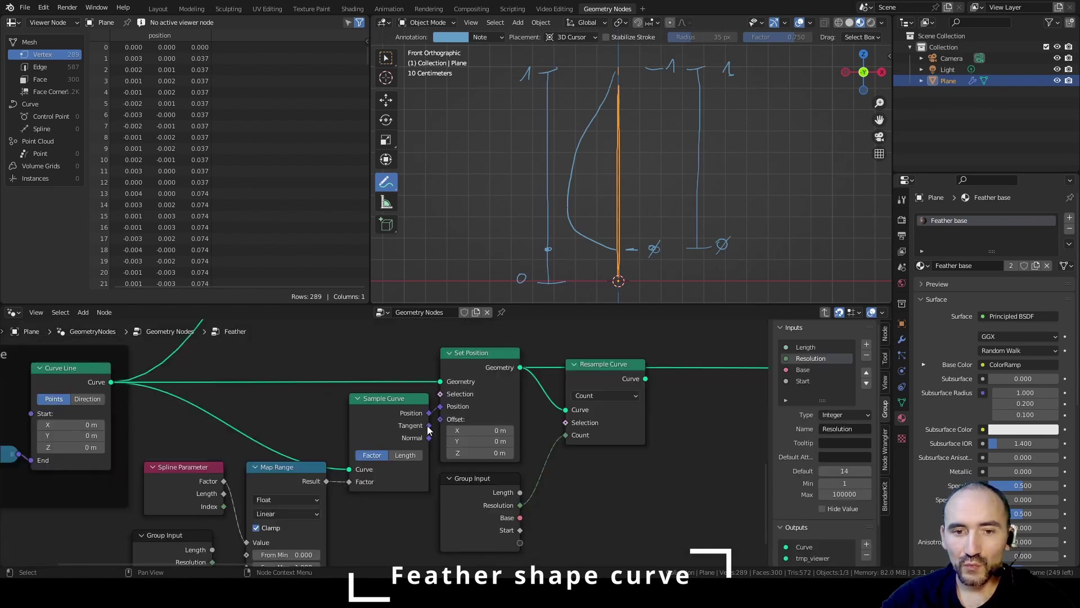
{"action": "scroll", "coordinate": [345, 465], "scroll_direction": "down", "scroll_amount": 5}
{"action": "scroll", "coordinate": [352, 398], "scroll_direction": "up", "scroll_amount": 6}
{"action": "scroll", "coordinate": [352, 398], "scroll_direction": "right", "scroll_amount": 5}
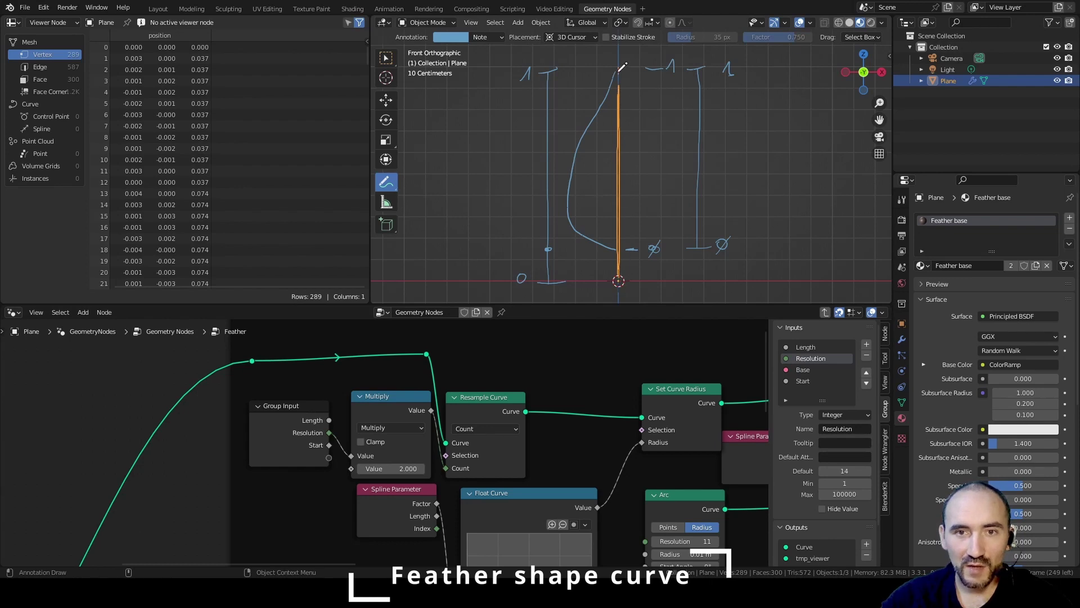
{"action": "scroll", "coordinate": [439, 394], "scroll_direction": "right", "scroll_amount": 8, "text": "ctrl"}
{"action": "left_click_drag", "start_coordinate": [437, 390], "coordinate": [413, 415]}
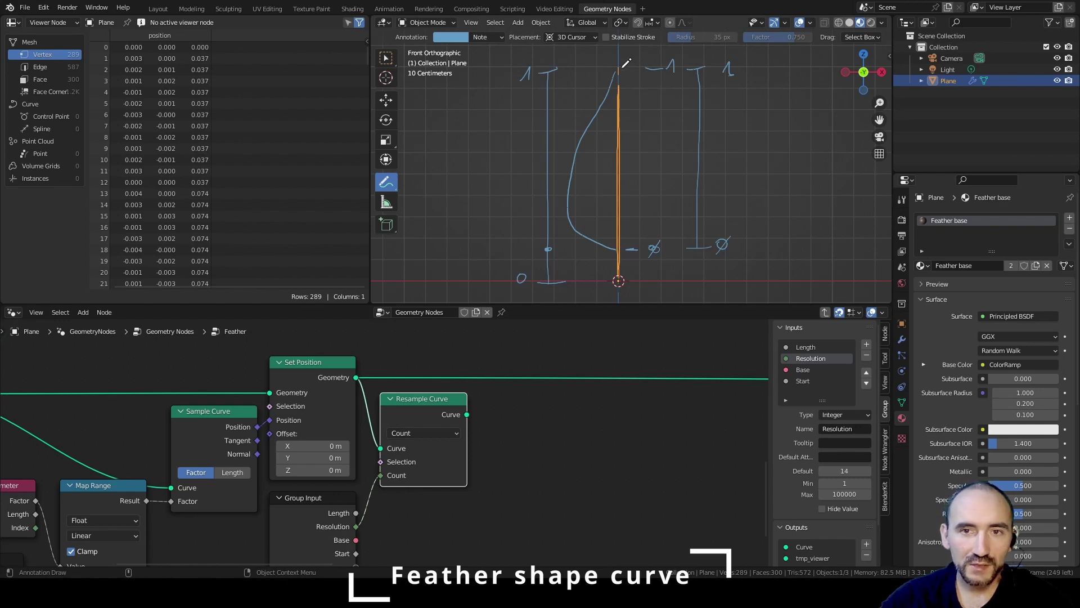
Step: Preview the Curve Line's output in the viewport, followed by the Set Position output
{"action": "scroll", "coordinate": [506, 430], "scroll_direction": "down", "scroll_amount": 4}
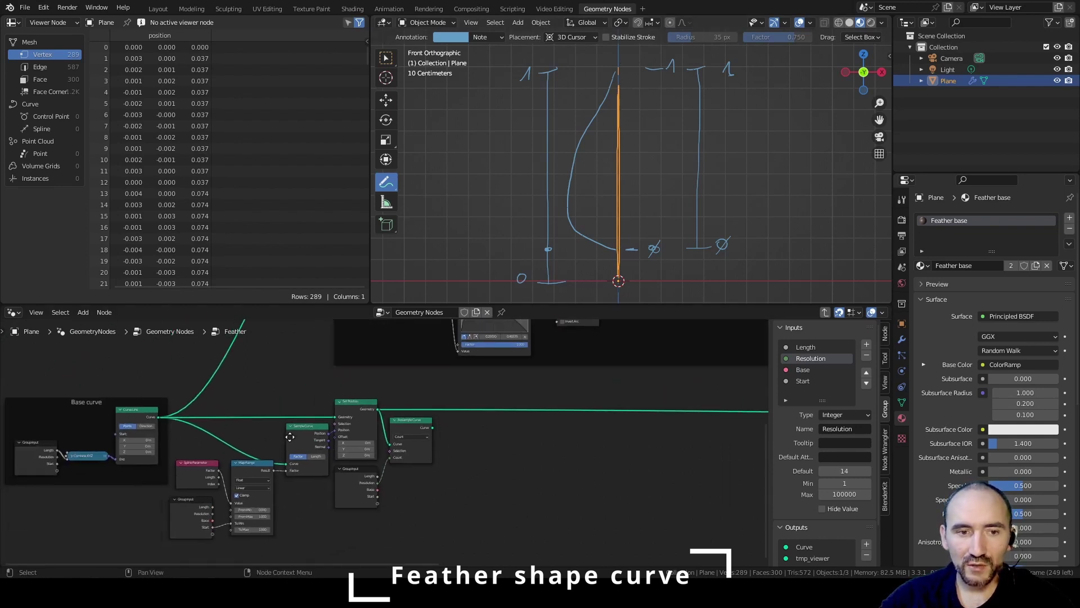
{"action": "scroll", "coordinate": [482, 438], "scroll_direction": "up", "scroll_amount": 2}
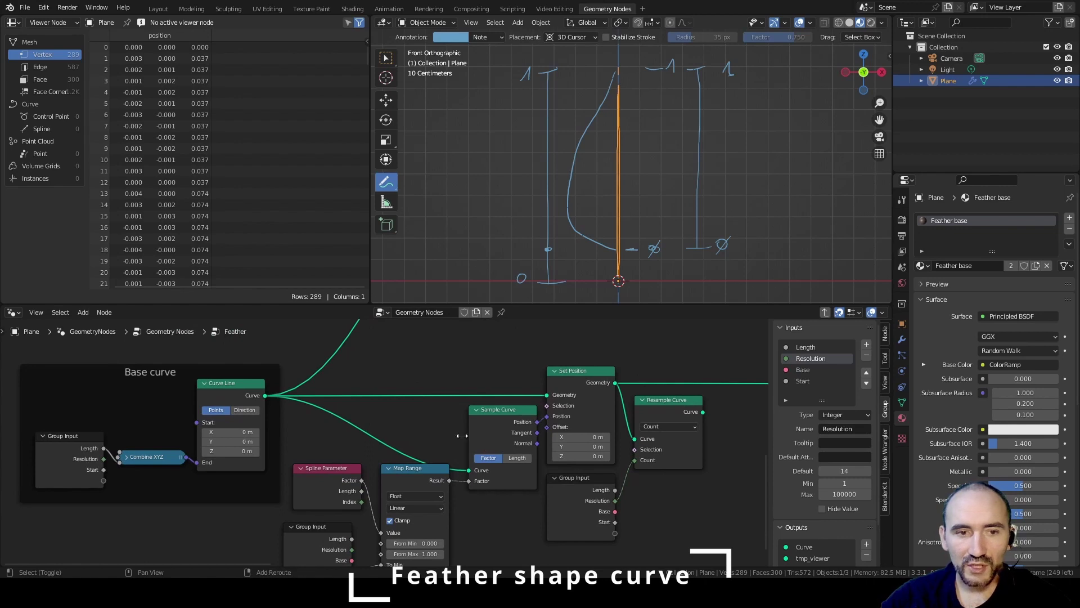
{"action": "left_click", "coordinate": [224, 397], "text": "ctrl+shift"}
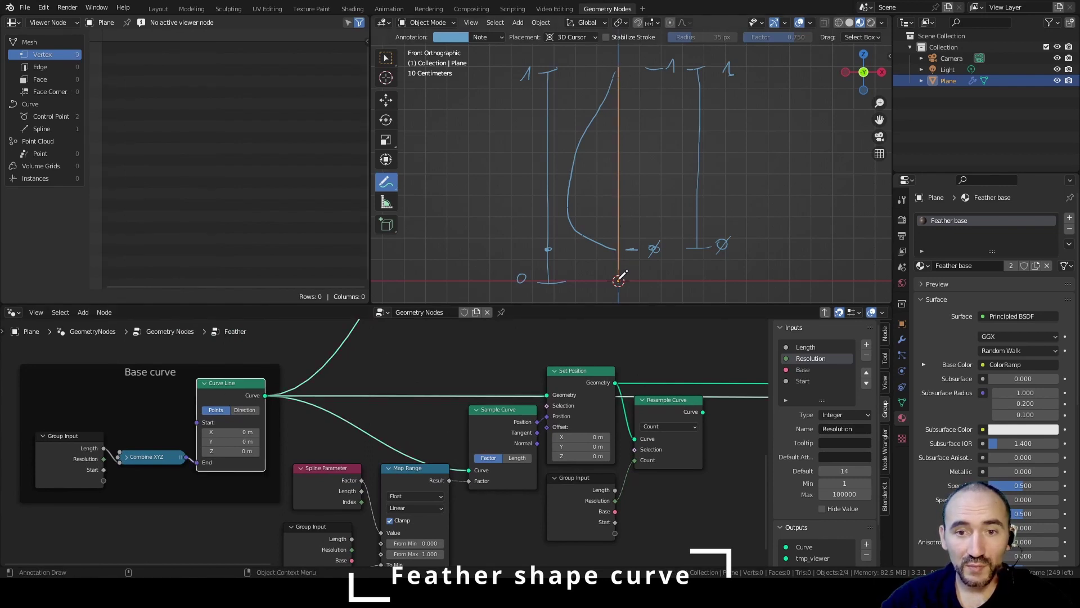
{"action": "middle_click_drag", "start_coordinate": [627, 423], "coordinate": [474, 415]}
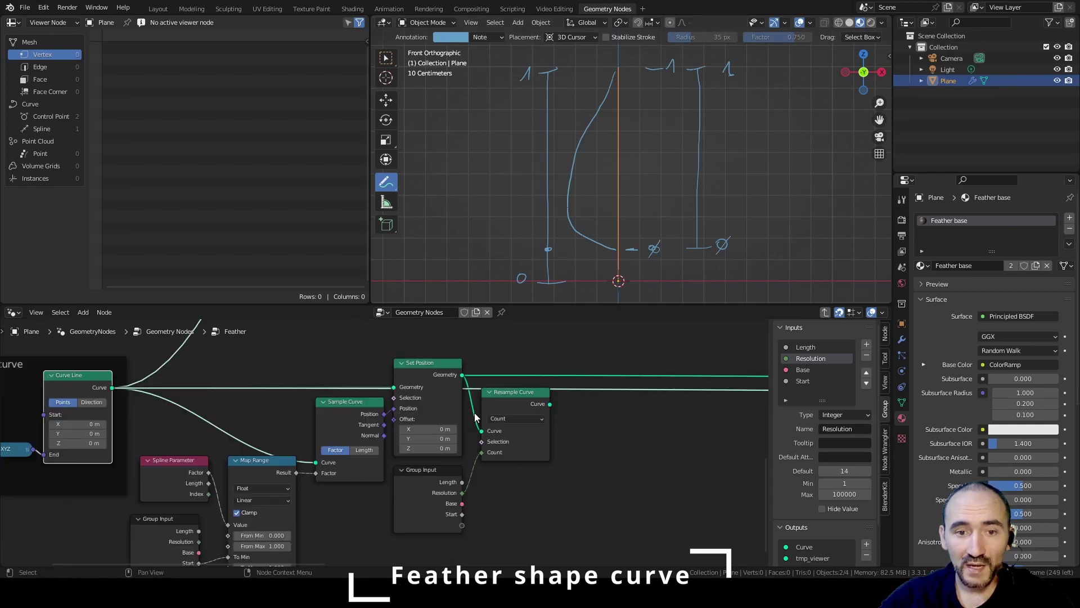
{"action": "left_click", "coordinate": [427, 370], "text": "shift"}
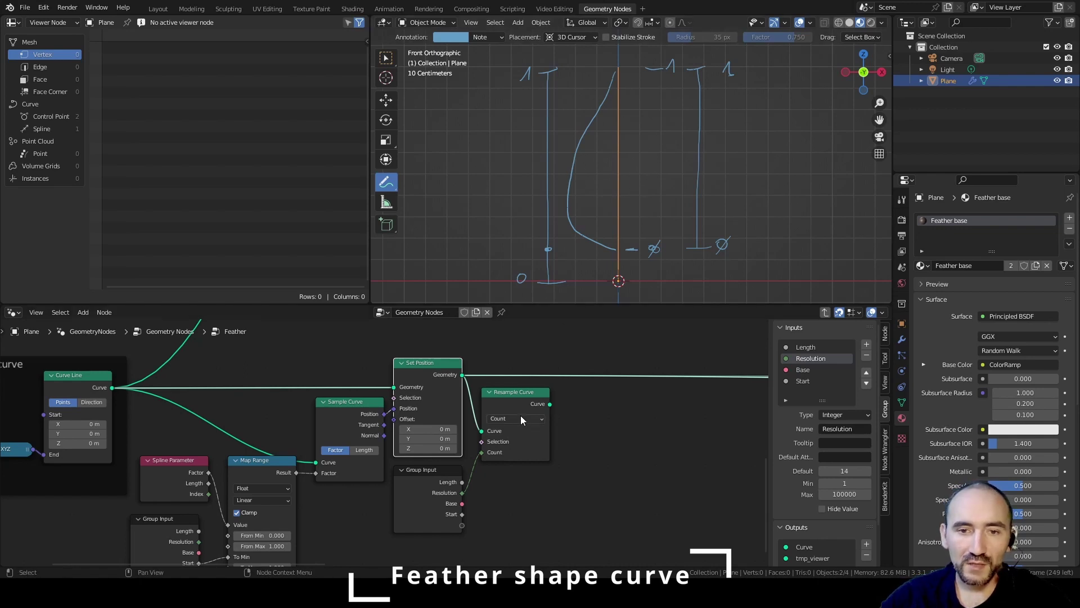
Step: Leave the Feather group and set the Feather node's Start value to 0.2
{"action": "key", "text": "Tab"}
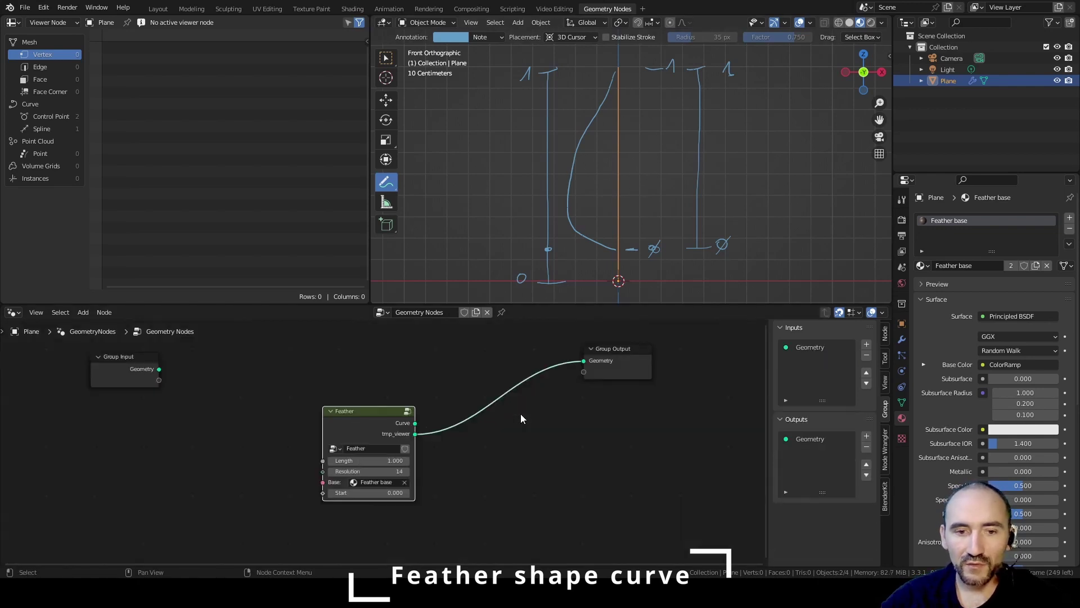
{"action": "scroll", "coordinate": [433, 476], "scroll_direction": "up", "scroll_amount": 2}
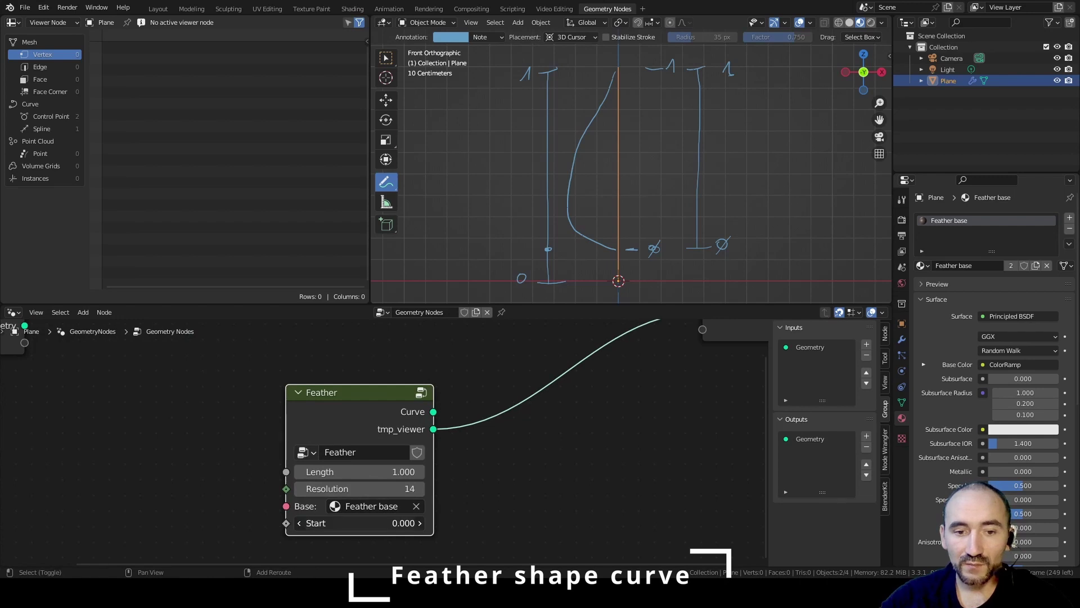
{"action": "left_click_drag", "start_coordinate": [360, 523], "coordinate": [374, 522]}
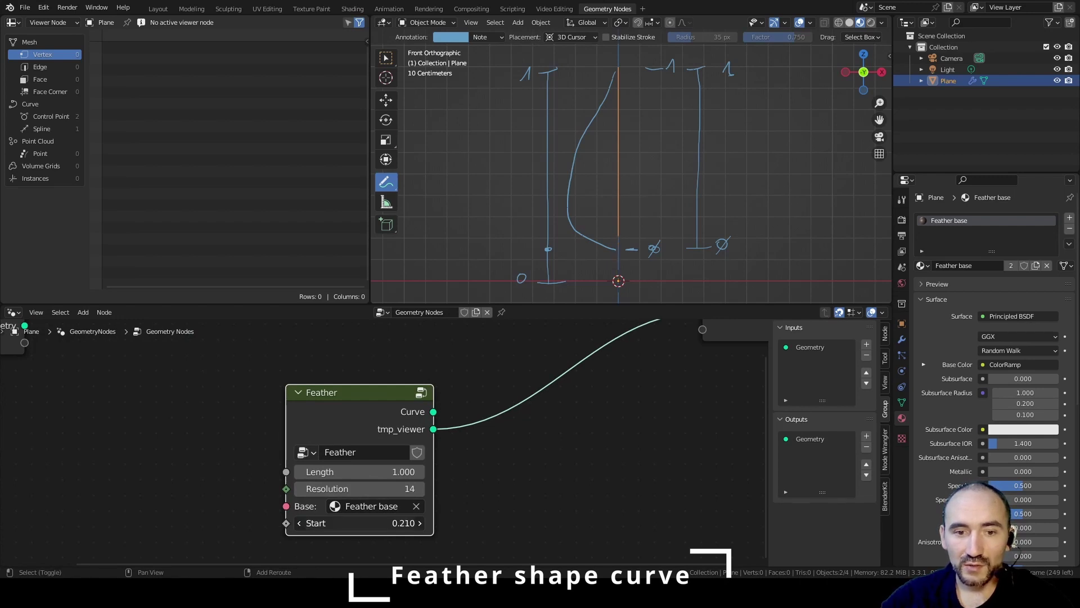
{"action": "left_click", "coordinate": [353, 522]}
{"action": "type", "text": "0.2"}
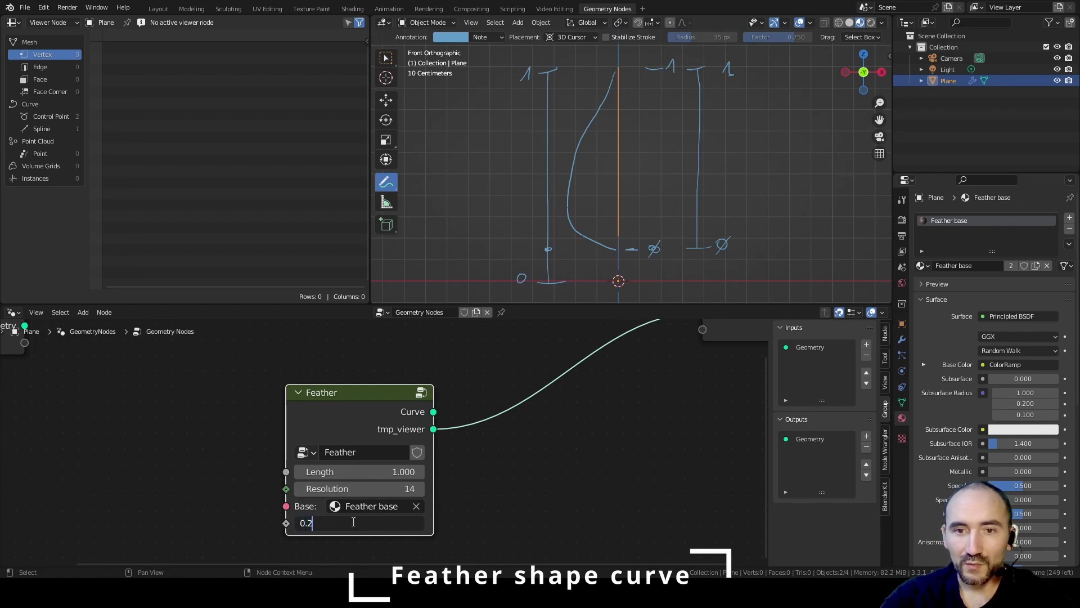
{"action": "key", "text": "Return"}
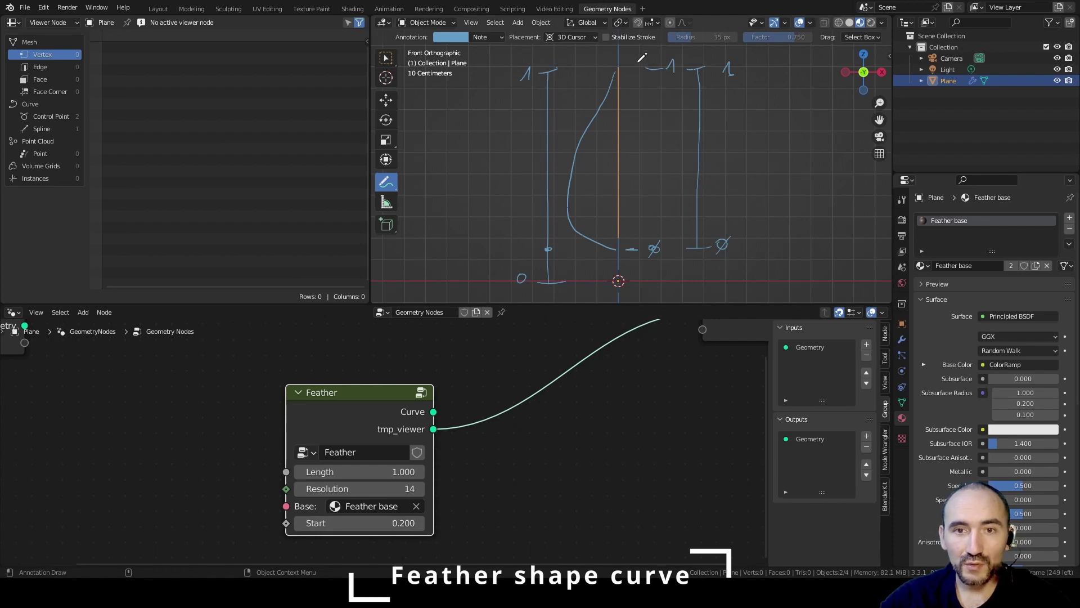
Step: Reopen the Feather group and preview the Resample Curve output in the viewport
{"action": "key", "text": "Tab"}
{"action": "scroll", "coordinate": [465, 404], "scroll_direction": "down", "scroll_amount": 5}
{"action": "middle_click_drag", "start_coordinate": [502, 396], "coordinate": [328, 382]}
{"action": "left_click", "coordinate": [350, 382], "text": "ctrl+shift"}
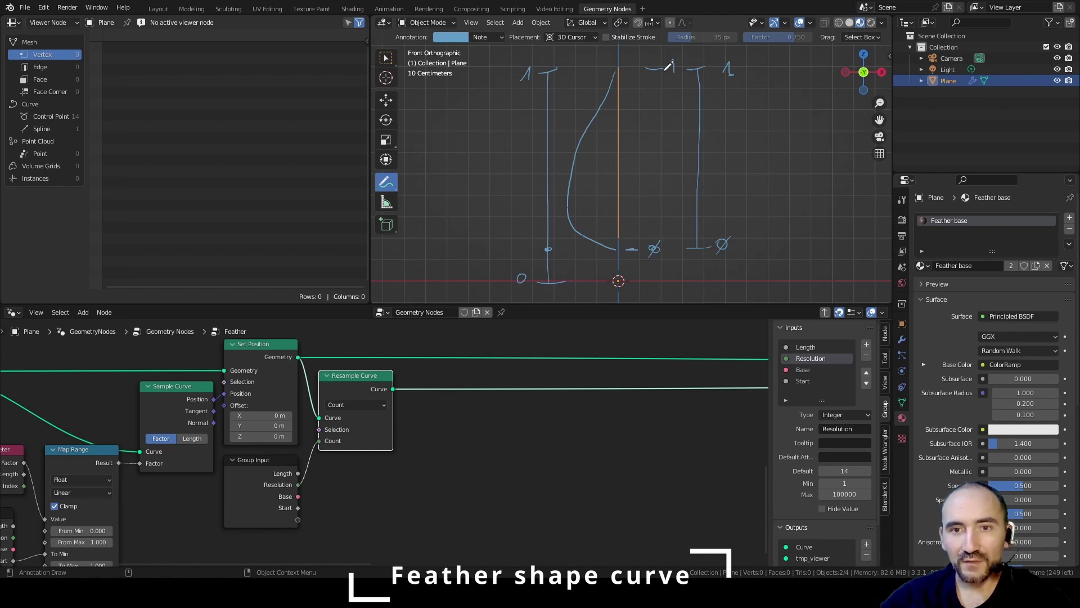
Step: Enclose the nodes from Spline Parameter to Resample Curve in a frame labelled "Feather curve"
{"action": "scroll", "coordinate": [394, 450], "scroll_direction": "down", "scroll_amount": 1}
{"action": "middle_click_drag", "start_coordinate": [338, 451], "coordinate": [532, 436]}
{"action": "left_click_drag", "start_coordinate": [547, 535], "coordinate": [208, 353]}
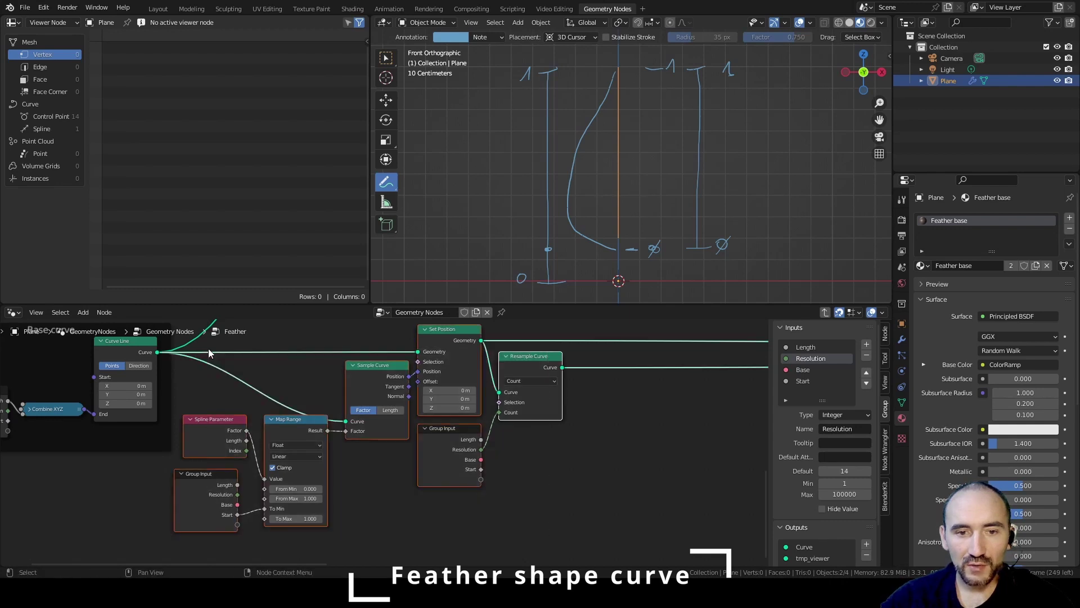
{"action": "key", "text": "ctrl+j"}
{"action": "key", "text": "F2"}
{"action": "type", "text": "Feather curve"}
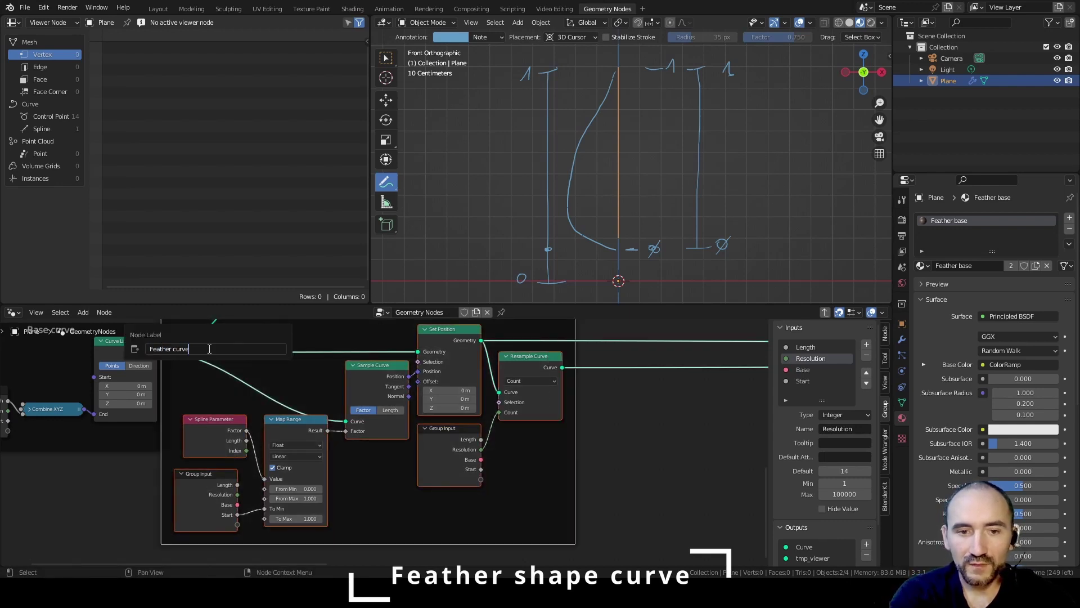
{"action": "key", "text": "Return"}
Step: Move the Feather curve frame farther from the Base curve frame and save the file
{"action": "key", "text": "g"}
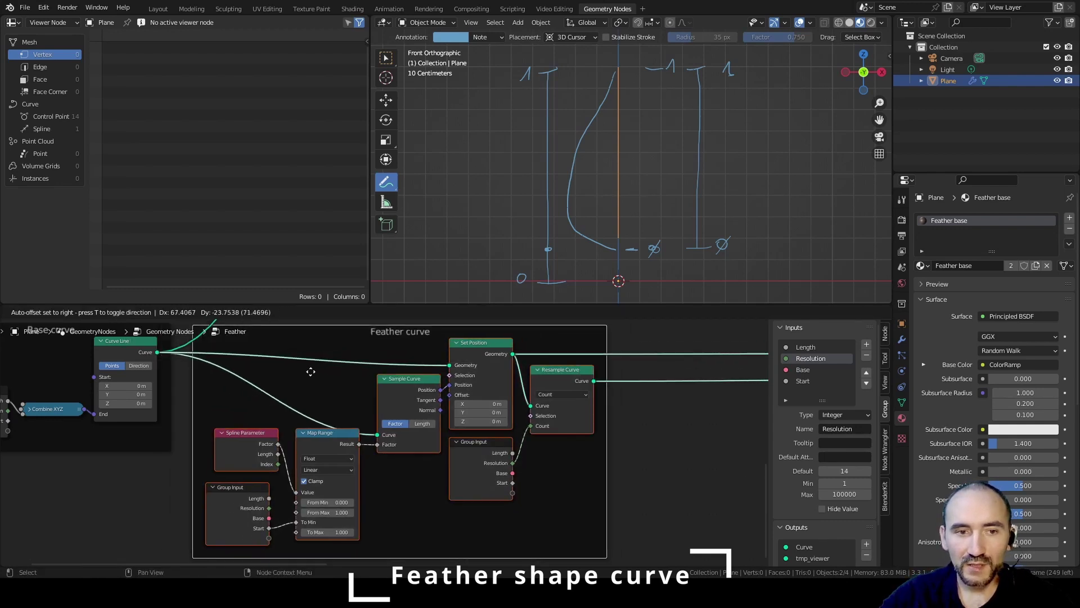
{"action": "left_click", "coordinate": [306, 370]}
{"action": "key", "text": "ctrl+s"}
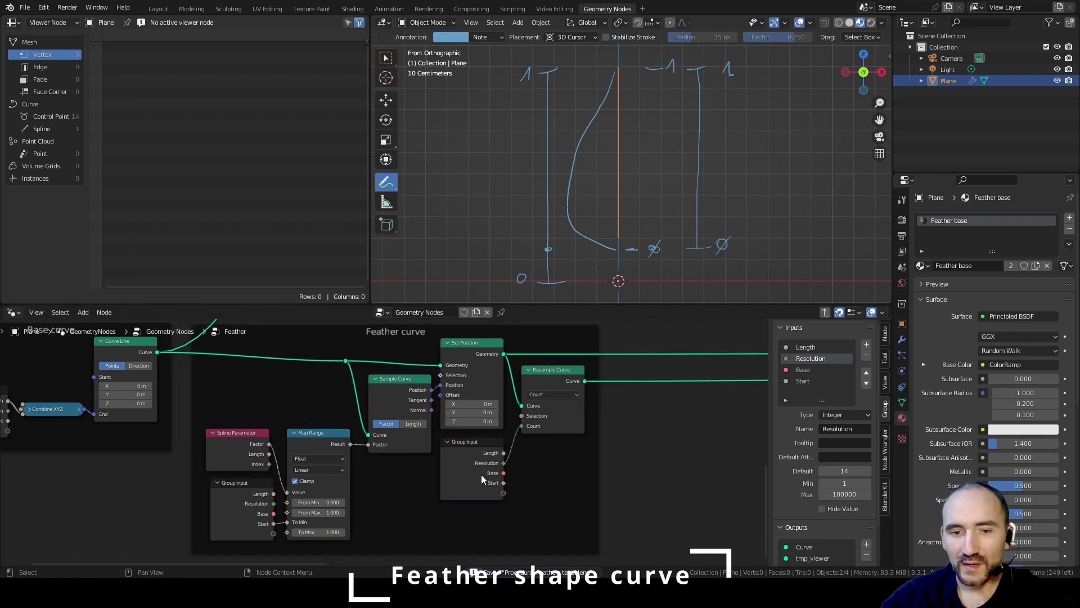
Step: Add a Spline Parameter node in the empty space just past the Feather curve frame
{"action": "left_click", "coordinate": [481, 473]}
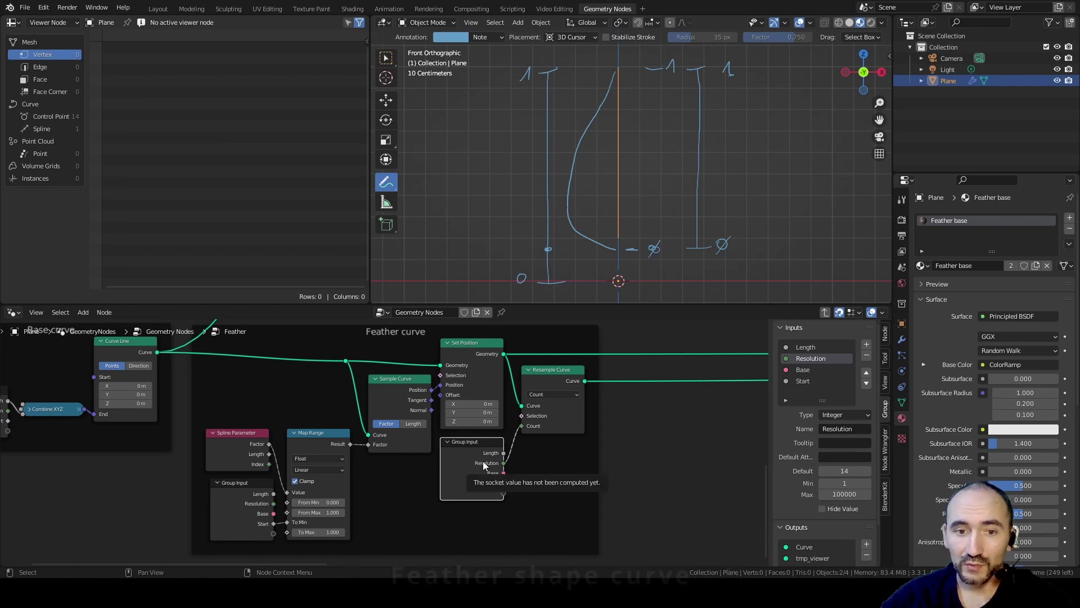
{"action": "middle_click_drag", "start_coordinate": [622, 429], "coordinate": [122, 467]}
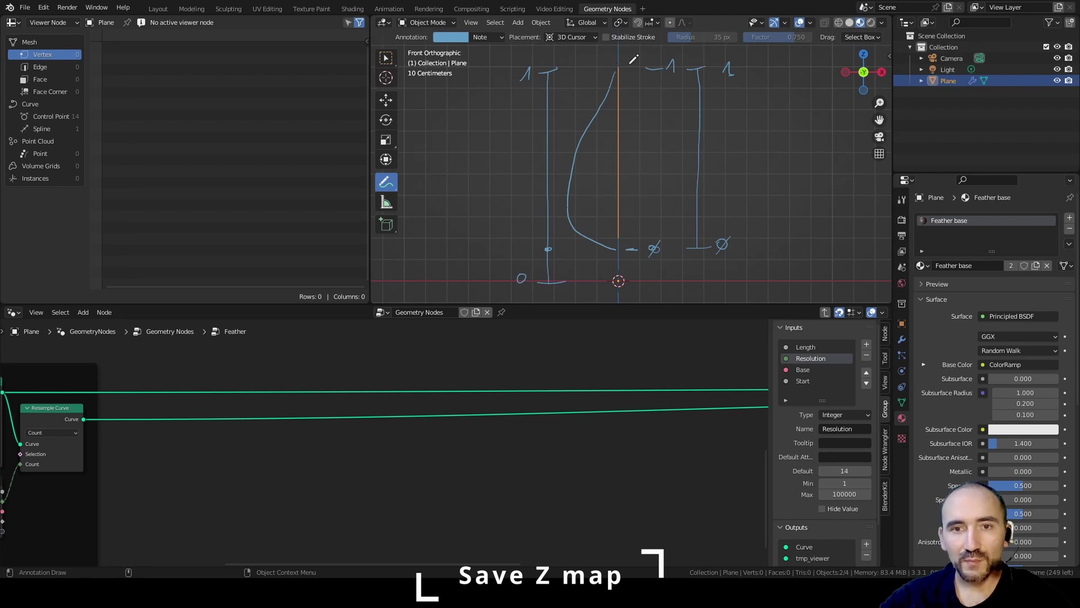
{"action": "key", "text": "F3"}
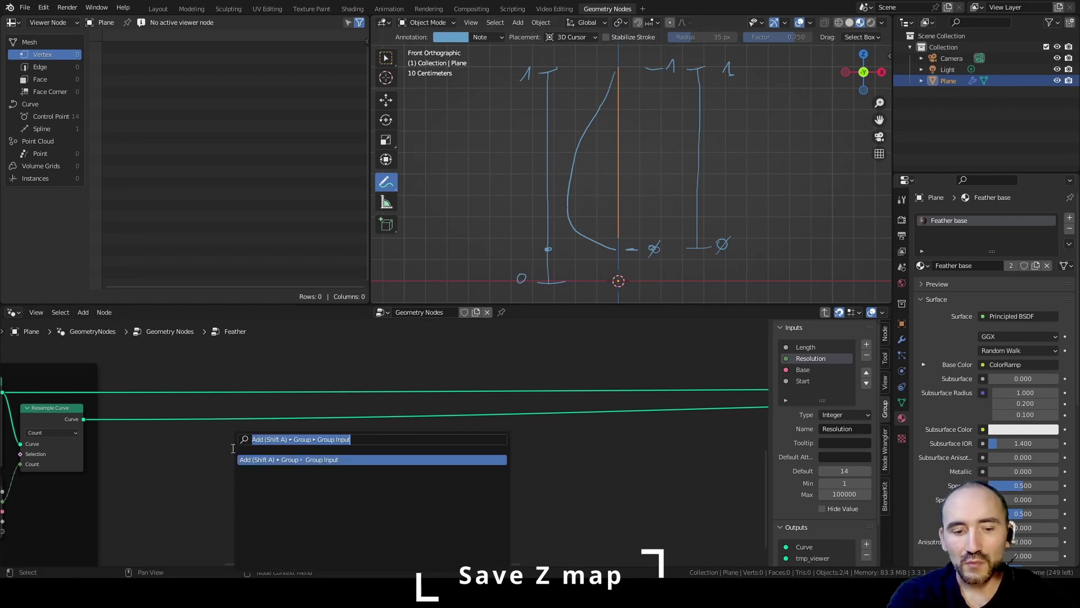
{"action": "type", "text": "spline par"}
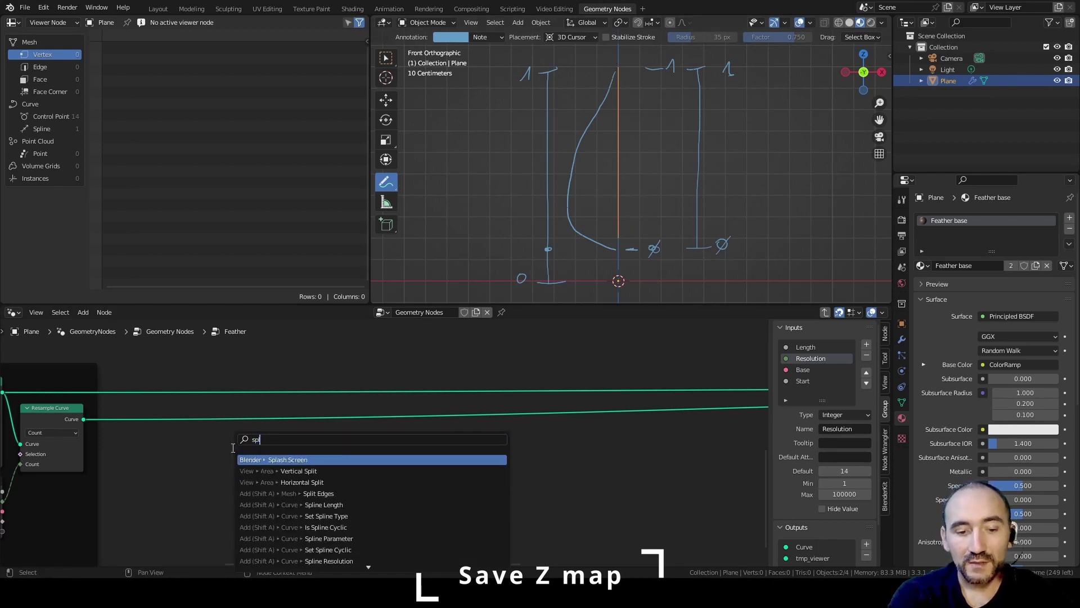
{"action": "key", "text": "Return"}
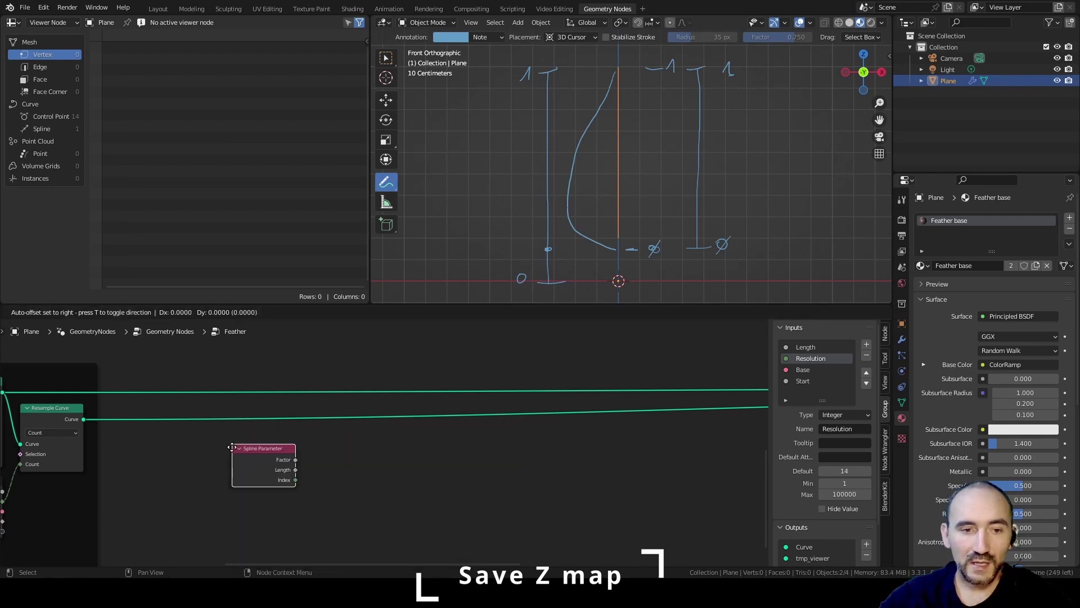
{"action": "left_click", "coordinate": [151, 456]}
Step: Insert a Store Named Attribute node on the link coming out of the Resample Curve node
{"action": "key", "text": "F3"}
{"action": "type", "text": "store"}
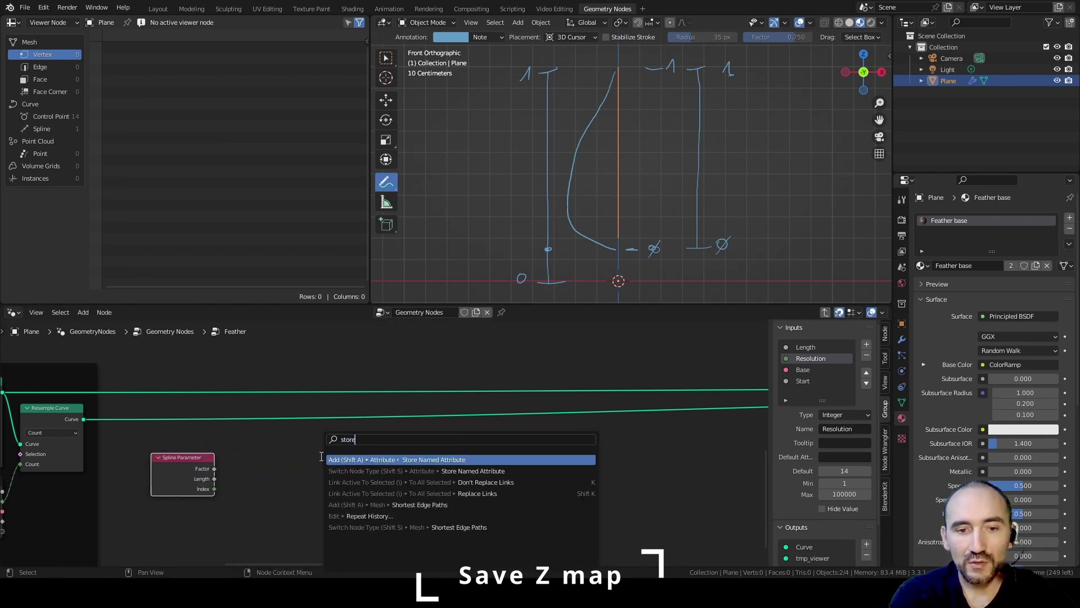
{"action": "key", "text": "Return"}
{"action": "left_click", "coordinate": [270, 413]}
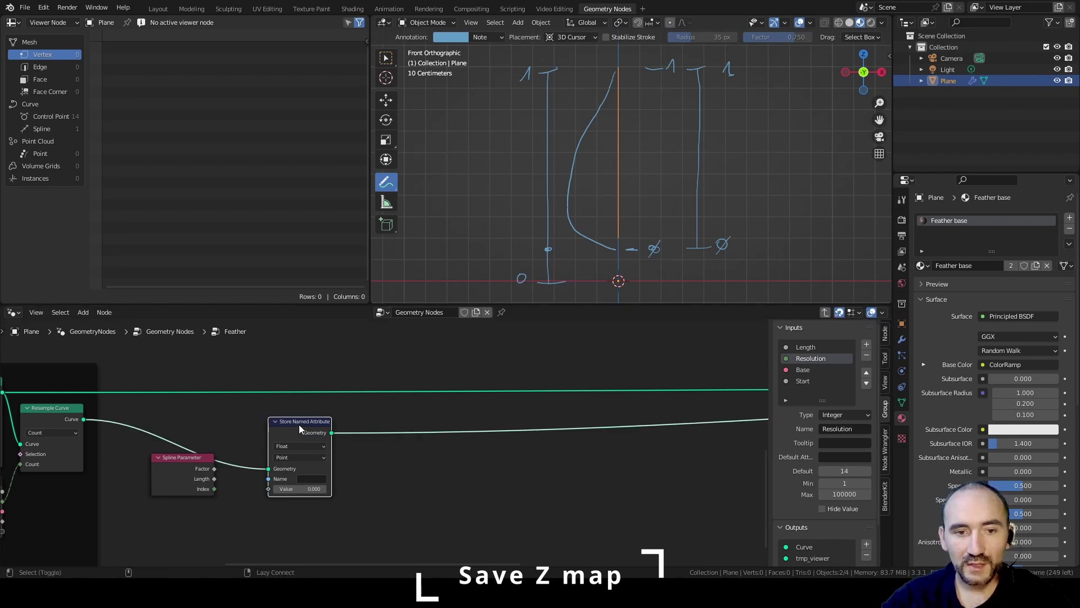
Step: Leave and reopen the Feather group to clear the temporary viewer output from its Group Output node
{"action": "scroll", "coordinate": [298, 424], "scroll_direction": "down", "scroll_amount": 4}
{"action": "middle_click_drag", "start_coordinate": [447, 436], "coordinate": [273, 426]}
{"action": "scroll", "coordinate": [410, 448], "scroll_direction": "up", "scroll_amount": 4}
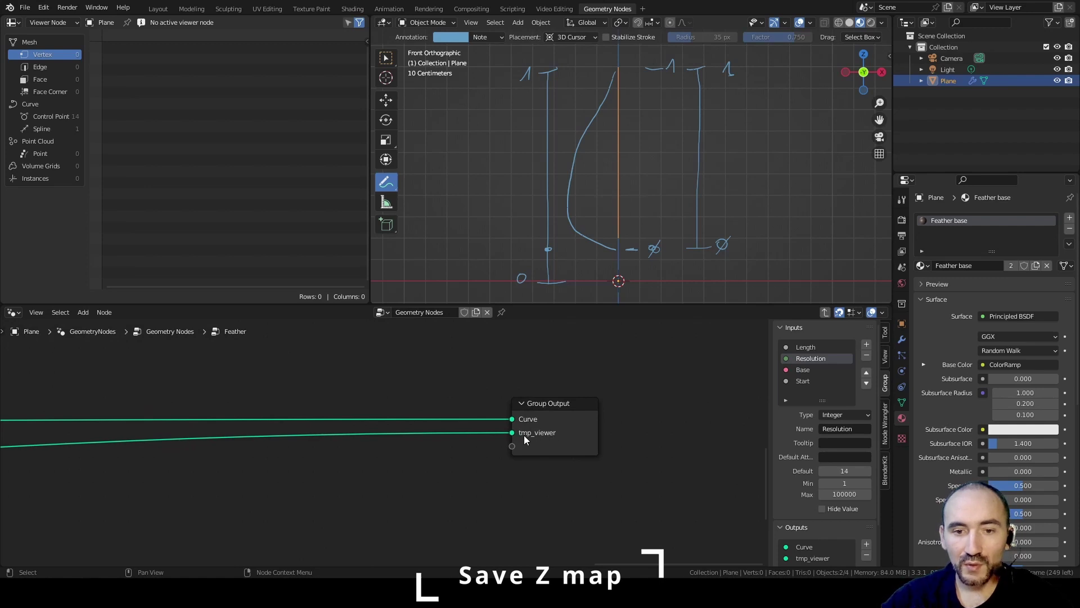
{"action": "key", "text": "Tab"}
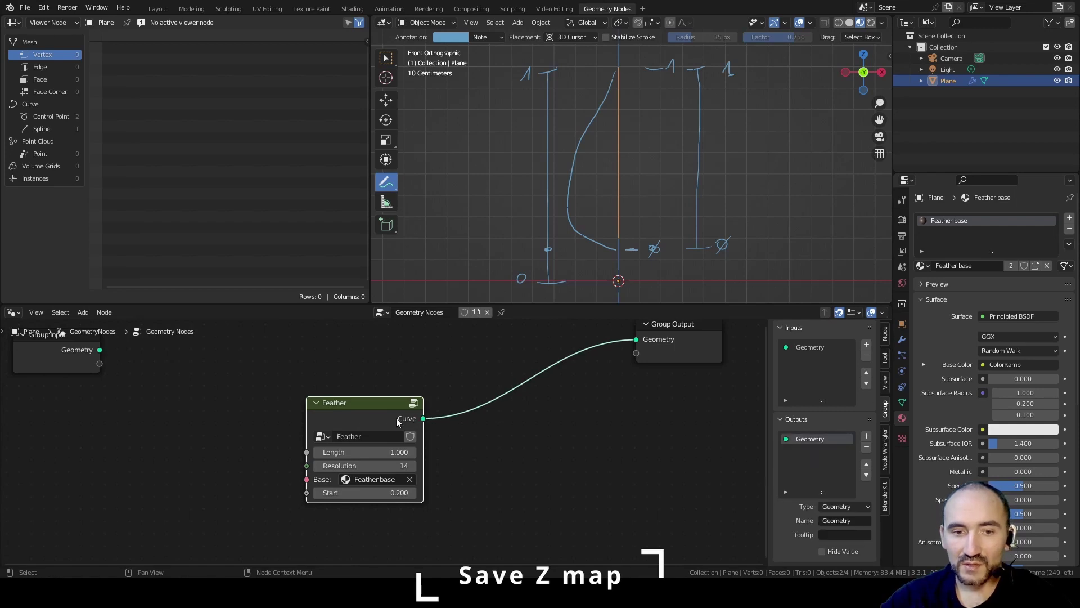
{"action": "key", "text": "Tab"}
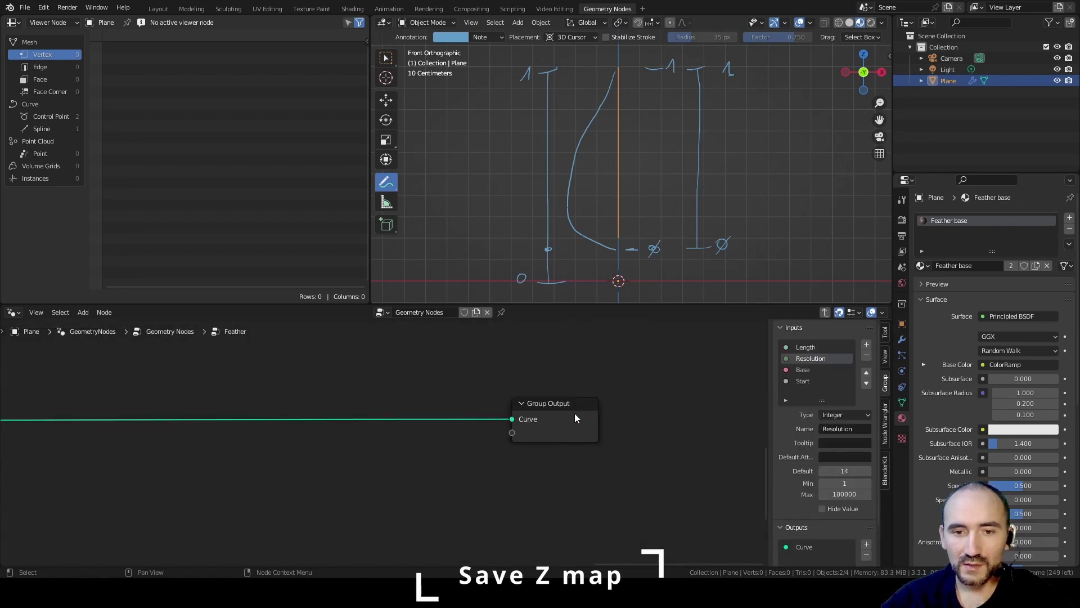
Step: Rename the Feather group's Curve output to Geometry
{"action": "left_click", "coordinate": [575, 414]}
{"action": "scroll", "coordinate": [852, 431], "scroll_direction": "down", "scroll_amount": 2}
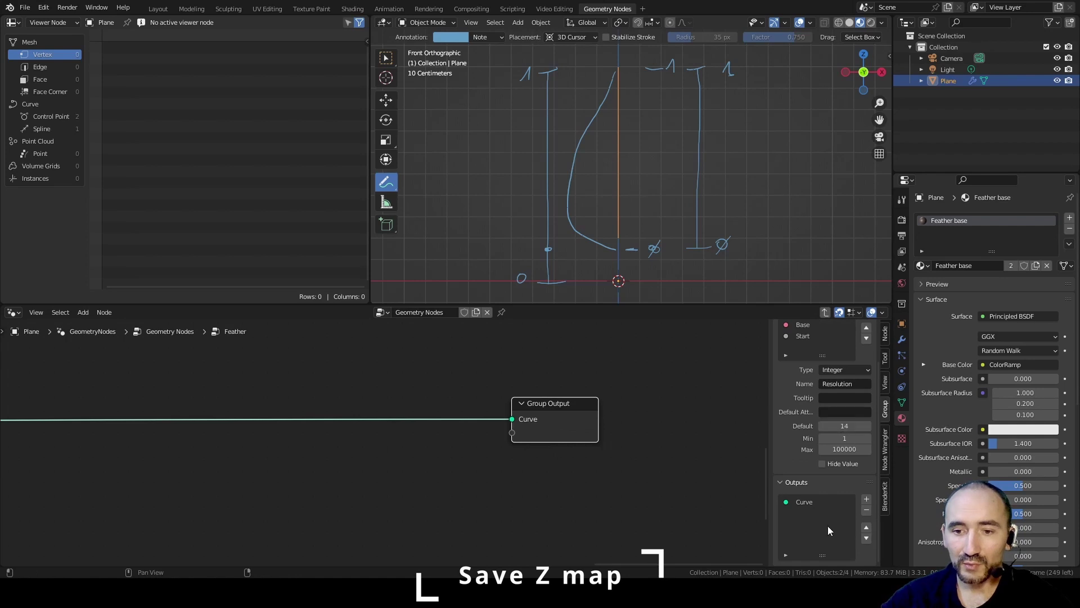
{"action": "left_click", "coordinate": [810, 499]}
{"action": "scroll", "coordinate": [816, 478], "scroll_direction": "down", "scroll_amount": 3}
{"action": "left_click", "coordinate": [853, 523]}
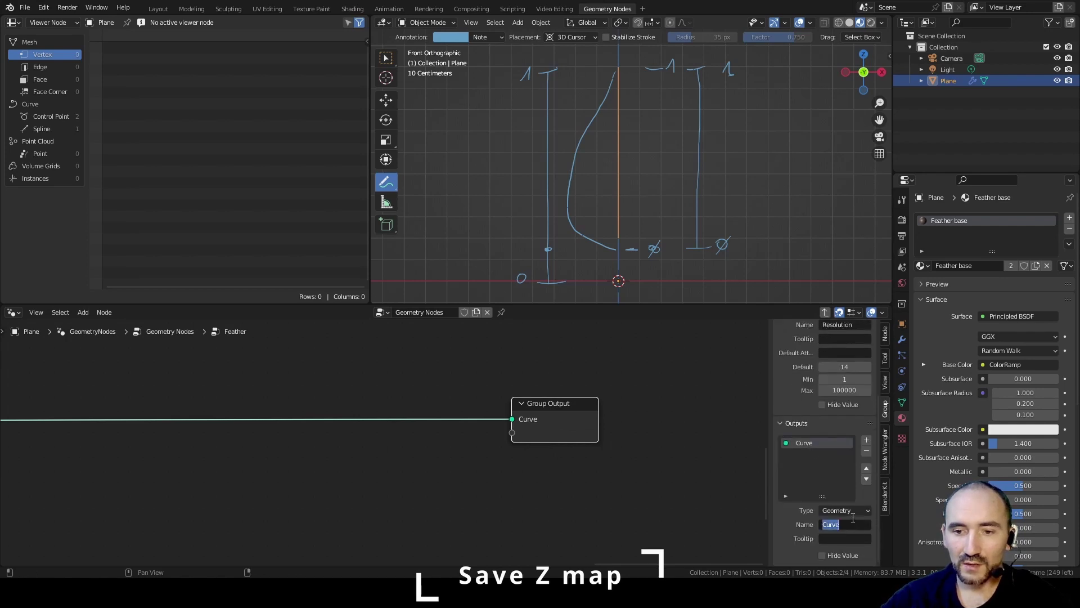
{"action": "type", "text": "Geom"}
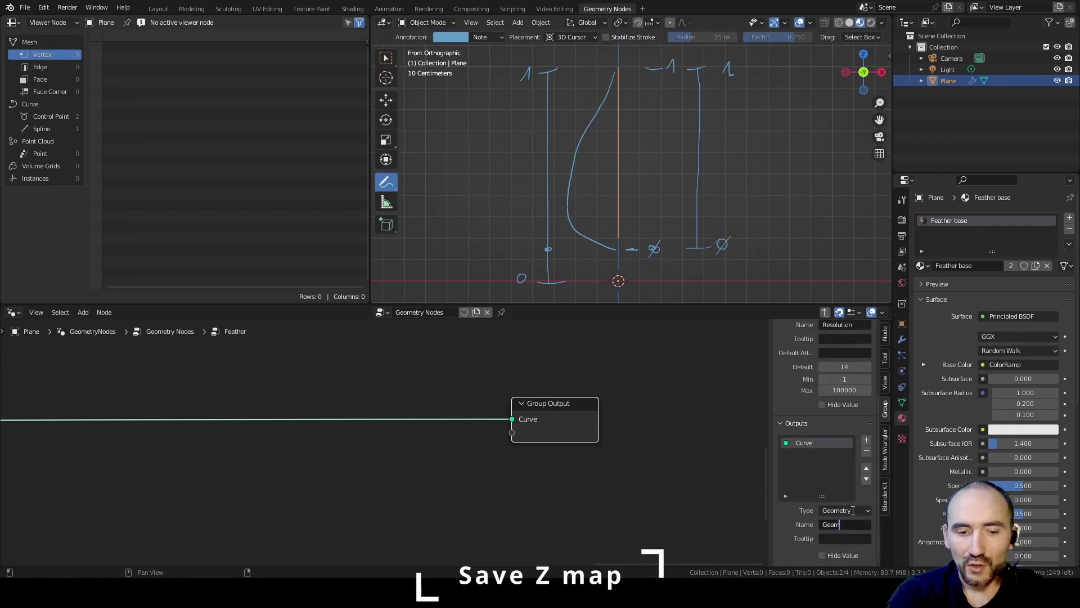
{"action": "type", "text": "etry"}
{"action": "key", "text": "Return"}
Step: Connect the Store Named Attribute node's Geometry to the Group Output's Geometry input
{"action": "key", "text": "Home"}
{"action": "left_click_drag", "start_coordinate": [163, 452], "coordinate": [701, 430]}
{"action": "middle_click_drag", "start_coordinate": [210, 463], "coordinate": [426, 446]}
{"action": "scroll", "coordinate": [351, 471], "scroll_direction": "up", "scroll_amount": 5}
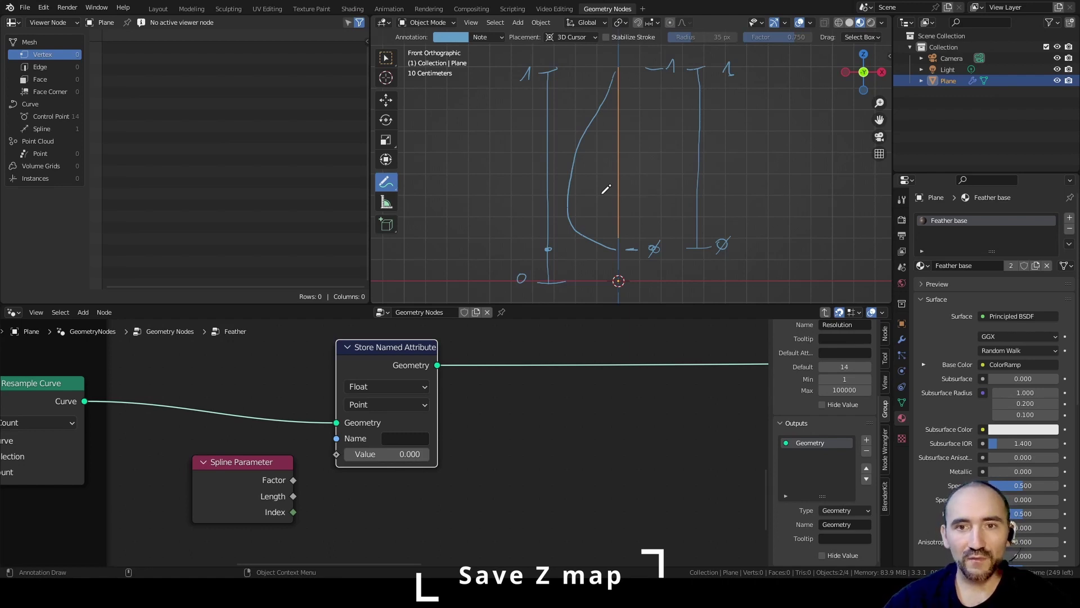
Step: Feed the Spline Parameter Length into the Store Named Attribute Value and name the attribute Z
{"action": "left_click_drag", "start_coordinate": [293, 496], "coordinate": [337, 454]}
{"action": "left_click_drag", "start_coordinate": [229, 471], "coordinate": [243, 442]}
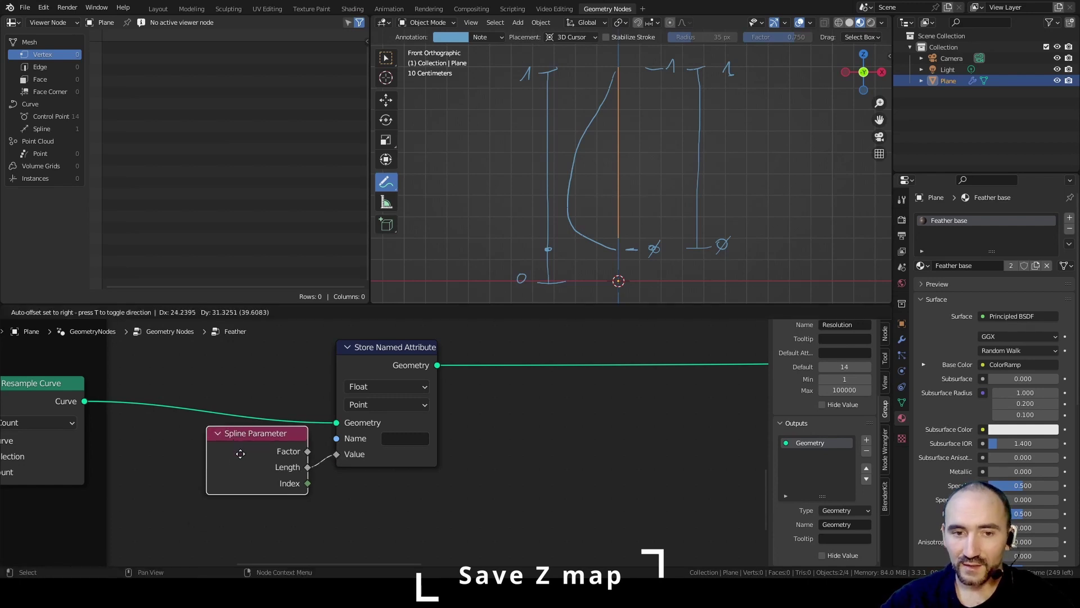
{"action": "left_click", "coordinate": [391, 440]}
{"action": "type", "text": "Z"}
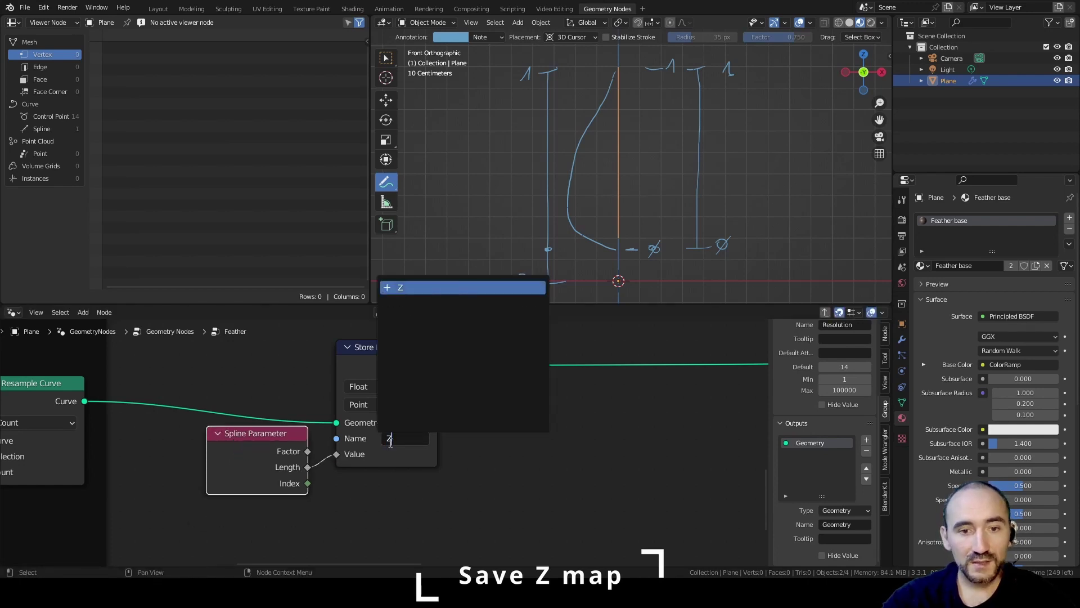
{"action": "key", "text": "Return"}
Step: Frame the Spline Parameter and Store Named Attribute nodes as "Save Z map", move the frame closer to Feather curve, and save the file
{"action": "key", "text": "ctrl+j"}
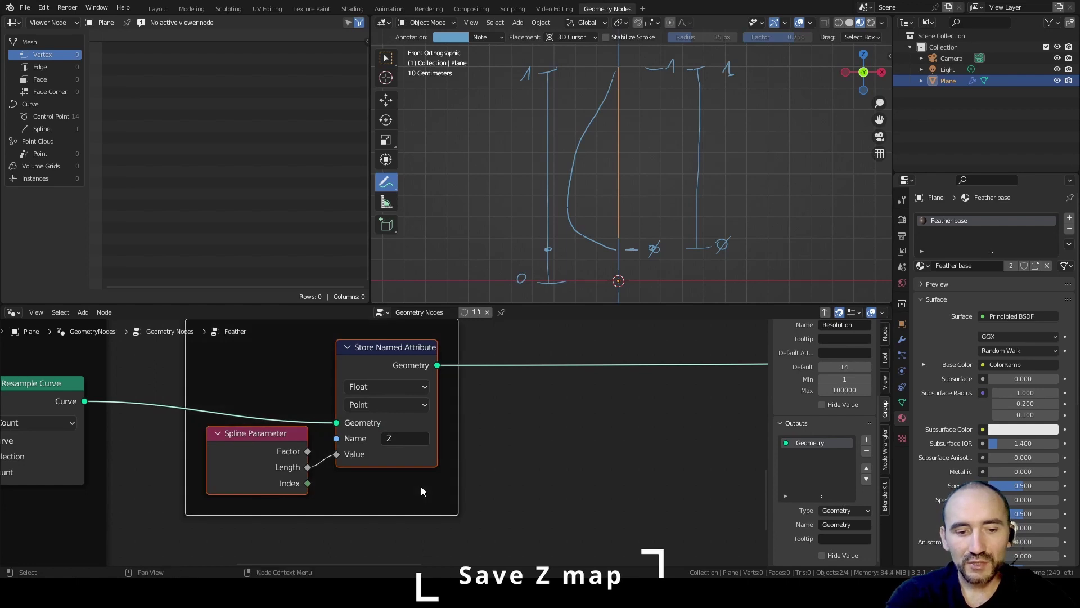
{"action": "key", "text": "F2"}
{"action": "type", "text": "Save"}
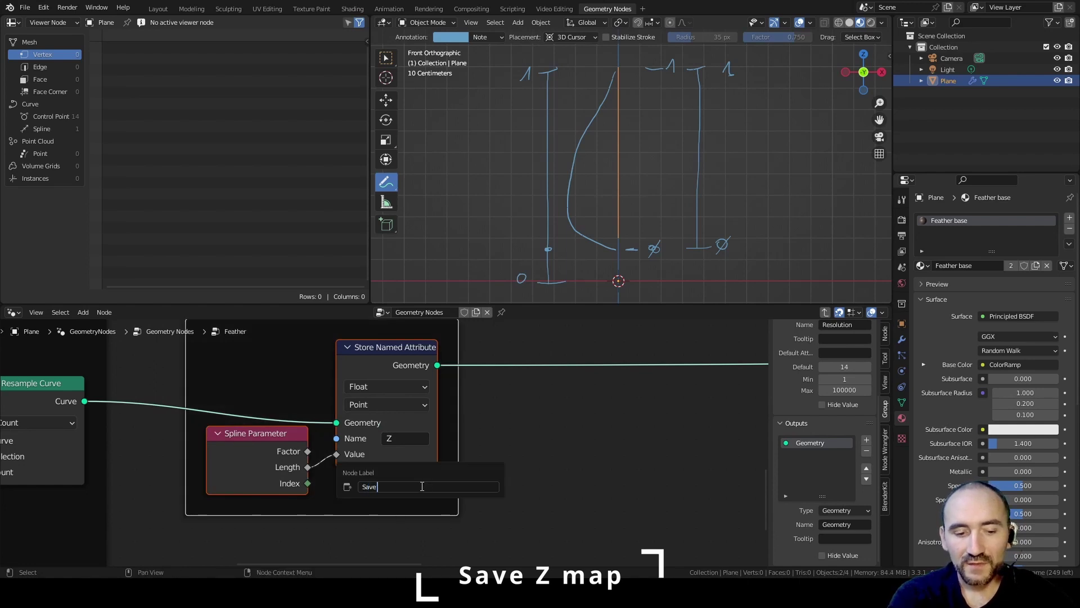
{"action": "type", "text": " Z map"}
{"action": "key", "text": "Return"}
{"action": "scroll", "coordinate": [203, 393], "scroll_direction": "down", "scroll_amount": 3}
{"action": "left_click_drag", "start_coordinate": [204, 372], "coordinate": [162, 372]}
{"action": "left_click", "coordinate": [339, 456]}
{"action": "key", "text": "ctrl+s"}
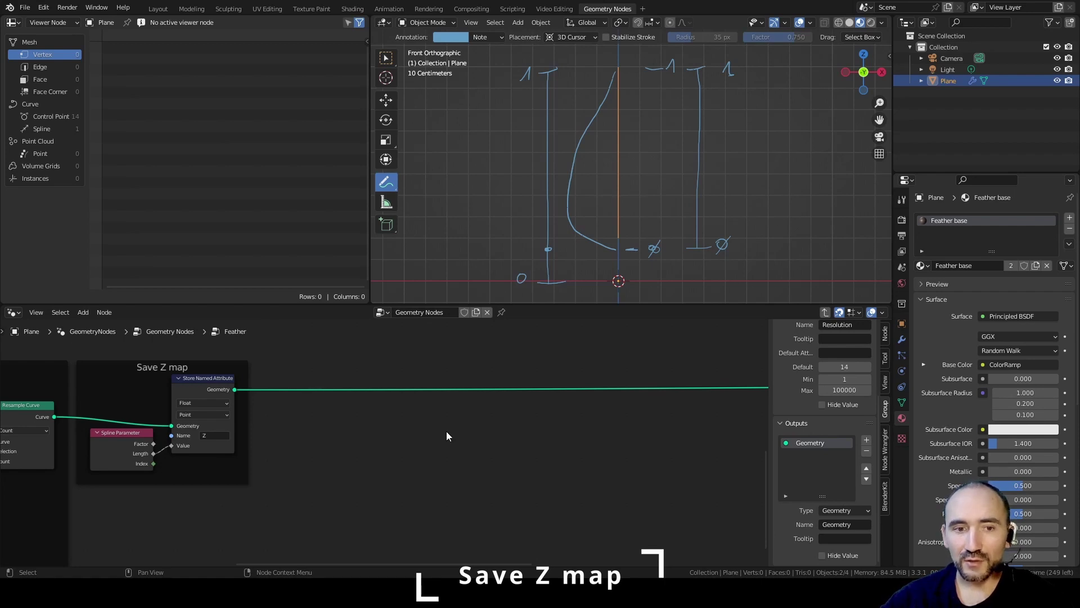
Step: Duplicate the Store Named Attribute node with its frame beyond the Save Z map frame and name the copy's attribute thickness
{"action": "scroll", "coordinate": [446, 431], "scroll_direction": "down", "scroll_amount": 1}
{"action": "middle_click_drag", "start_coordinate": [521, 430], "coordinate": [470, 434]}
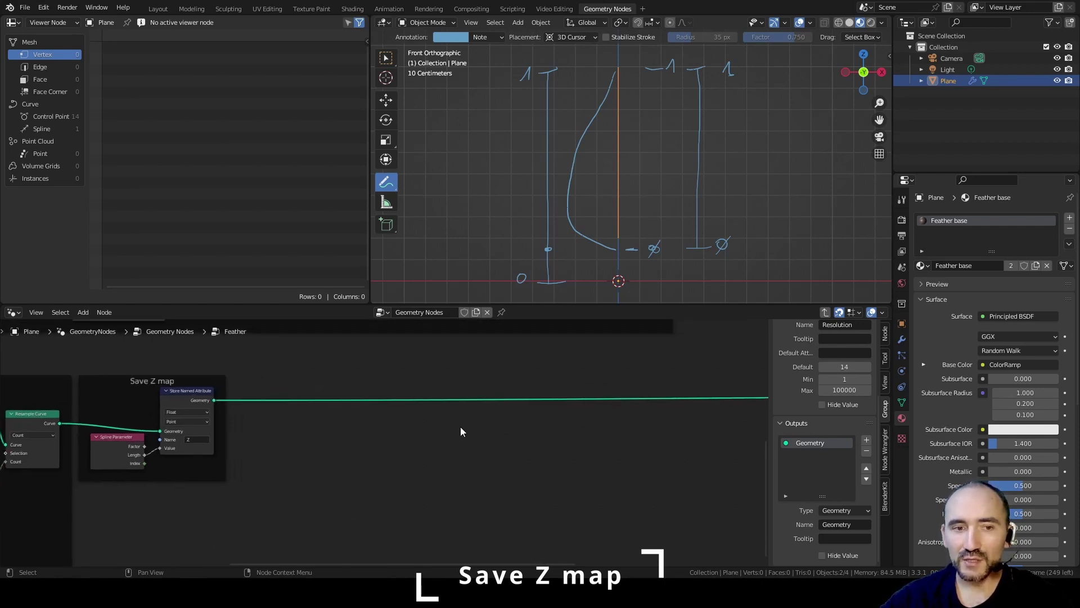
{"action": "scroll", "coordinate": [476, 443], "scroll_direction": "up", "scroll_amount": 1}
{"action": "scroll", "coordinate": [428, 433], "scroll_direction": "up", "scroll_amount": 1}
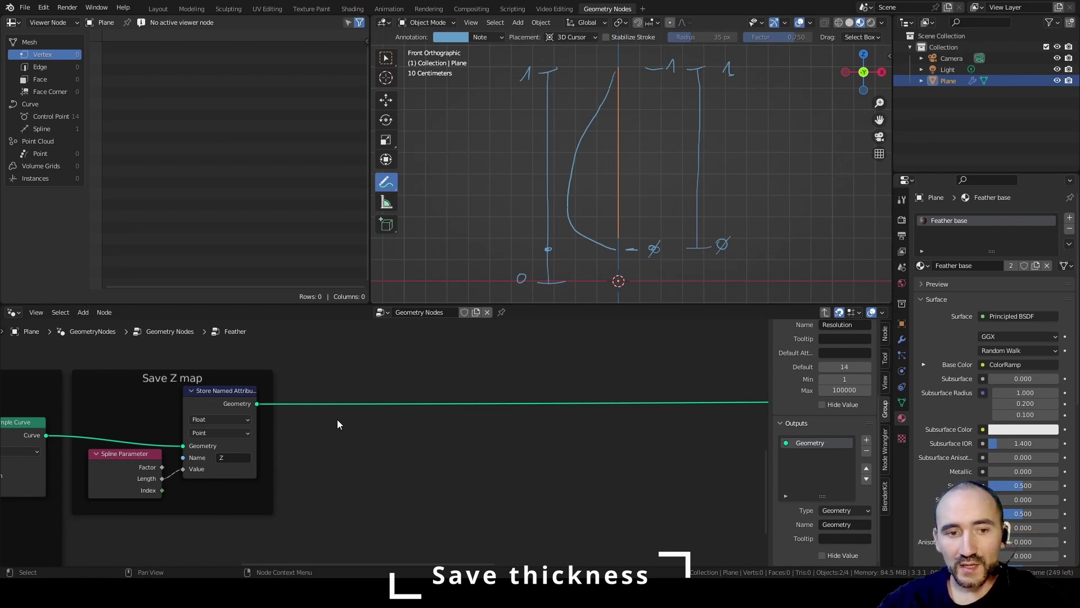
{"action": "left_click_drag", "start_coordinate": [292, 361], "coordinate": [191, 529]}
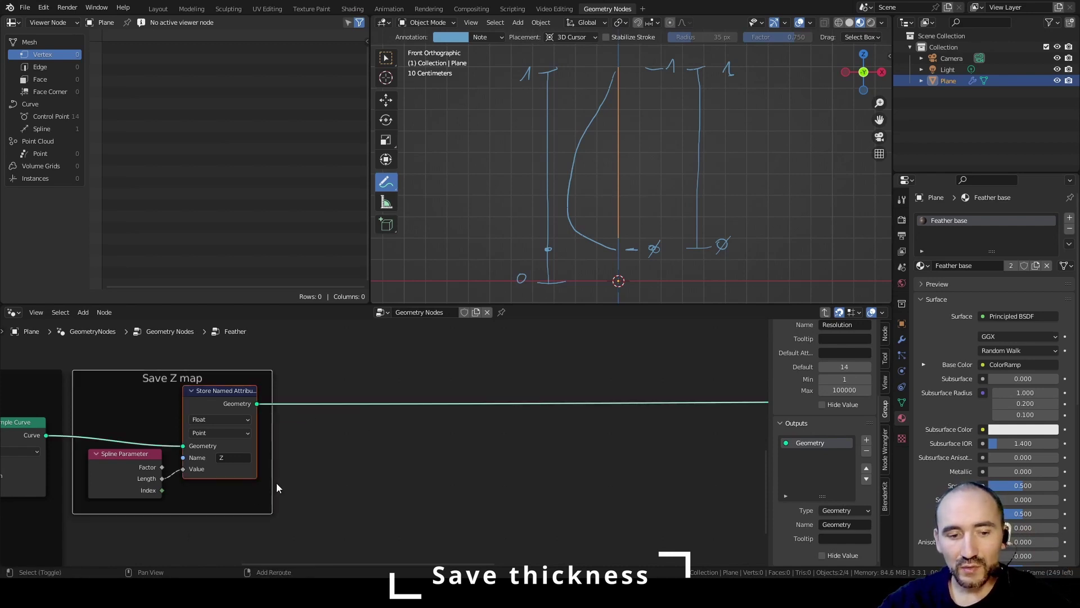
{"action": "key", "text": "shift+d"}
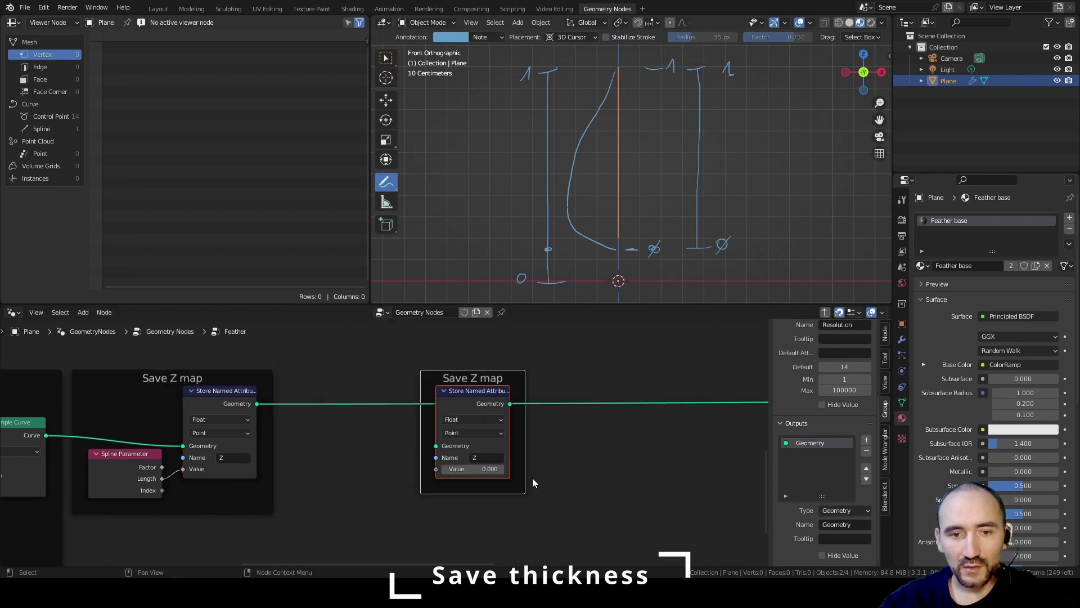
{"action": "left_click", "coordinate": [533, 482]}
{"action": "left_click", "coordinate": [481, 458]}
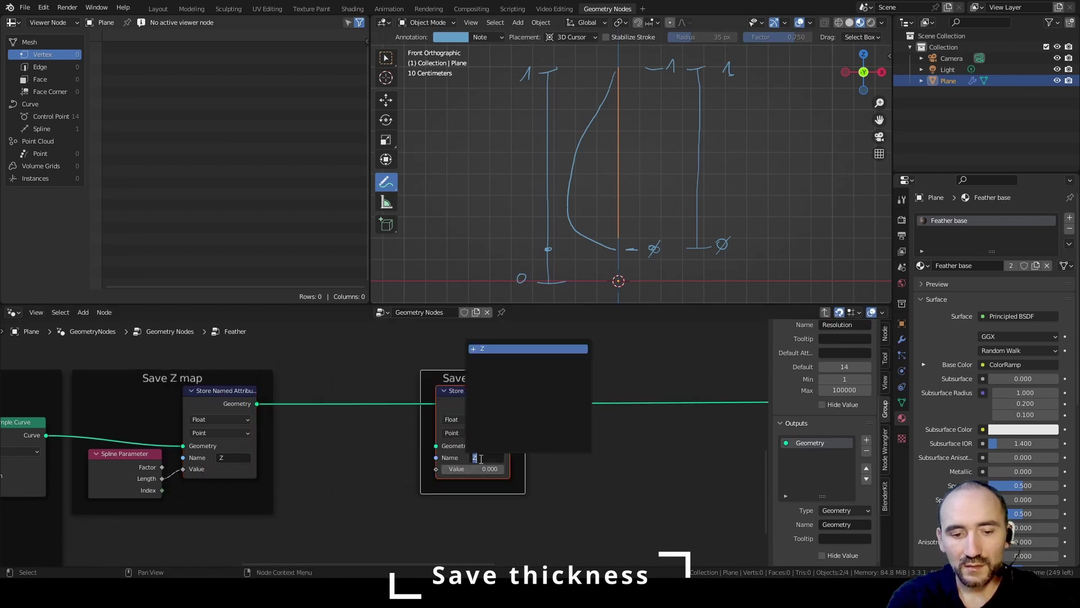
{"action": "type", "text": "thickness"}
{"action": "key", "text": "Return"}
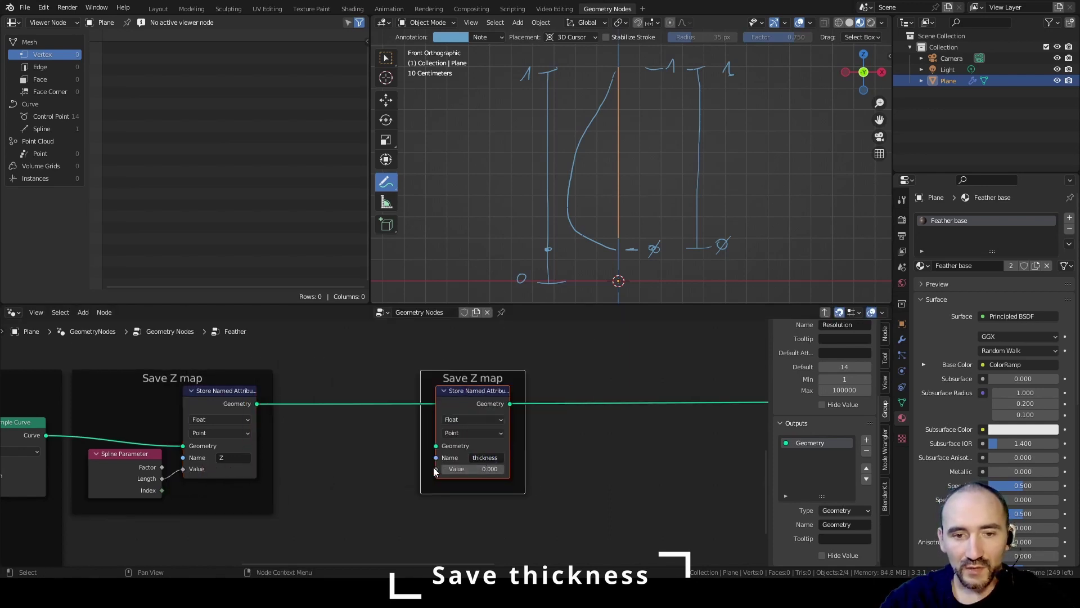
Step: Add a Group Input node linked to the thickness attribute's Value and place it inside the duplicated frame
{"action": "left_click_drag", "start_coordinate": [437, 470], "coordinate": [422, 475]}
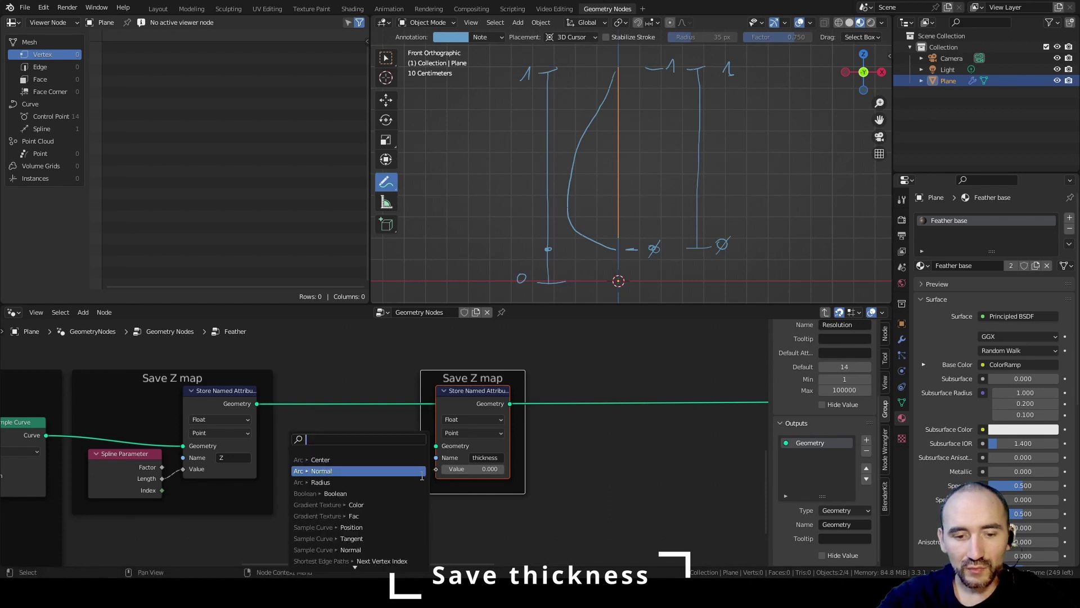
{"action": "type", "text": "group in"}
{"action": "key", "text": "Return"}
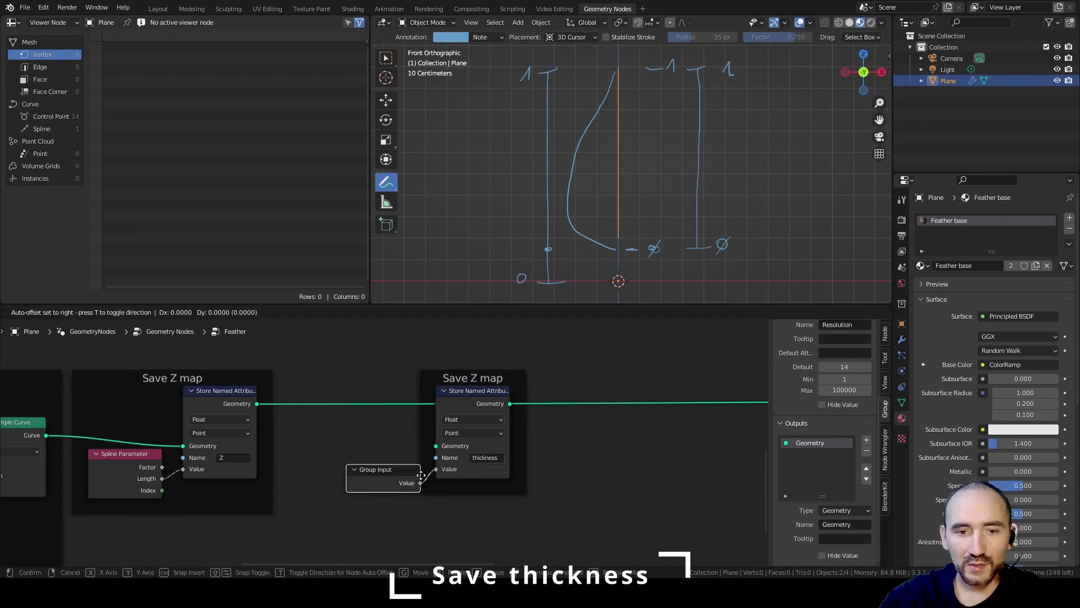
{"action": "left_click", "coordinate": [435, 485]}
{"action": "left_click_drag", "start_coordinate": [440, 481], "coordinate": [387, 470]}
Step: Rename the Feather group's new Value input to thickness
{"action": "scroll", "coordinate": [844, 388], "scroll_direction": "up", "scroll_amount": 5}
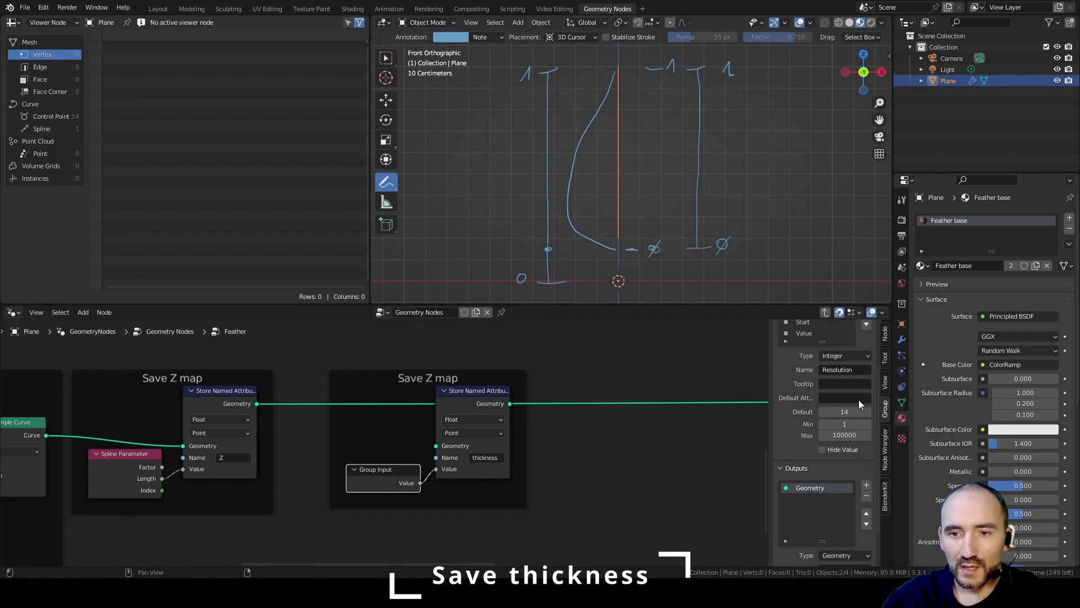
{"action": "left_click", "coordinate": [810, 392]}
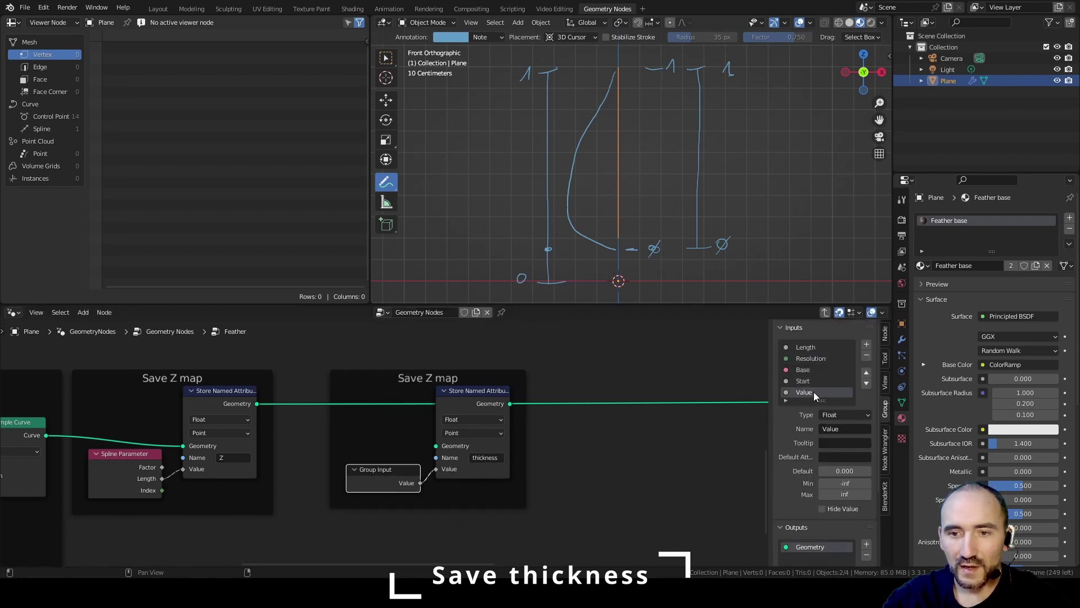
{"action": "left_click", "coordinate": [846, 428]}
{"action": "type", "text": "thicknes"}
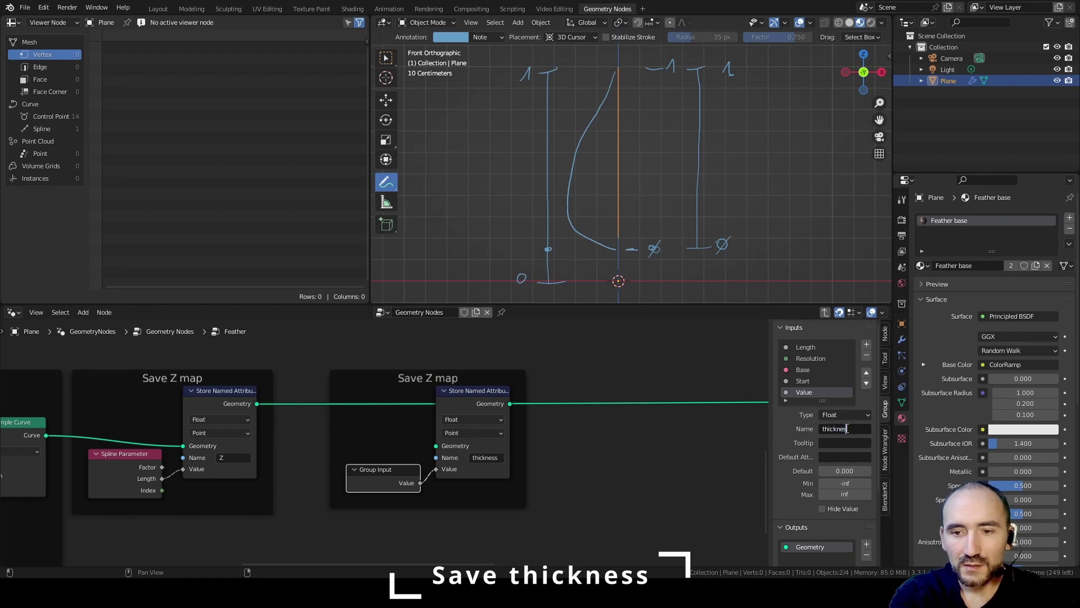
{"action": "type", "text": "s"}
{"action": "key", "text": "Tab"}
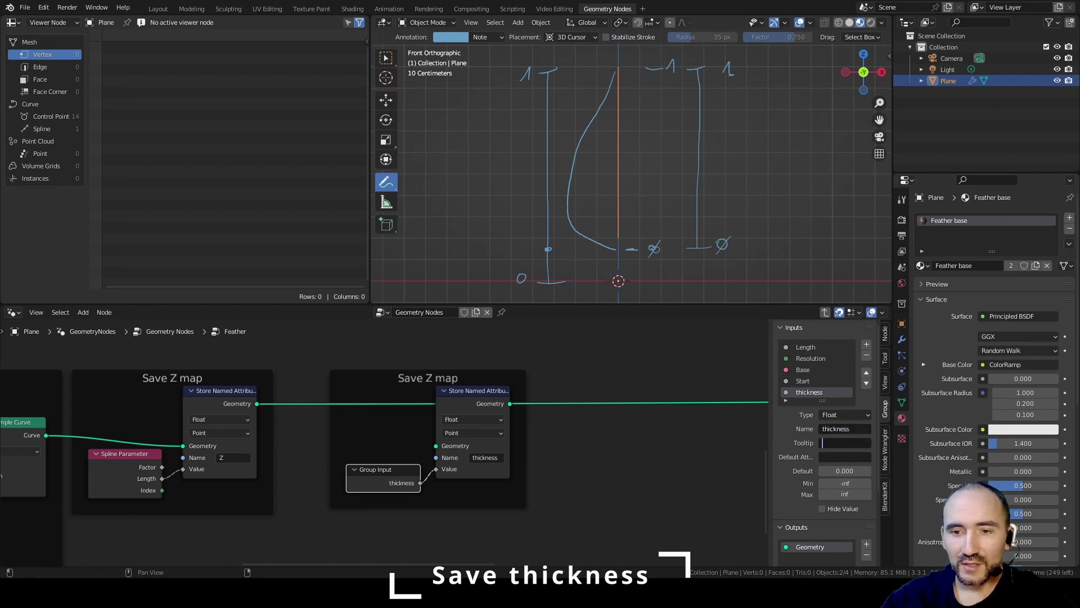
Step: Set the thickness input's default to 0.8, minimum to 0 and maximum to 1
{"action": "left_click", "coordinate": [846, 471]}
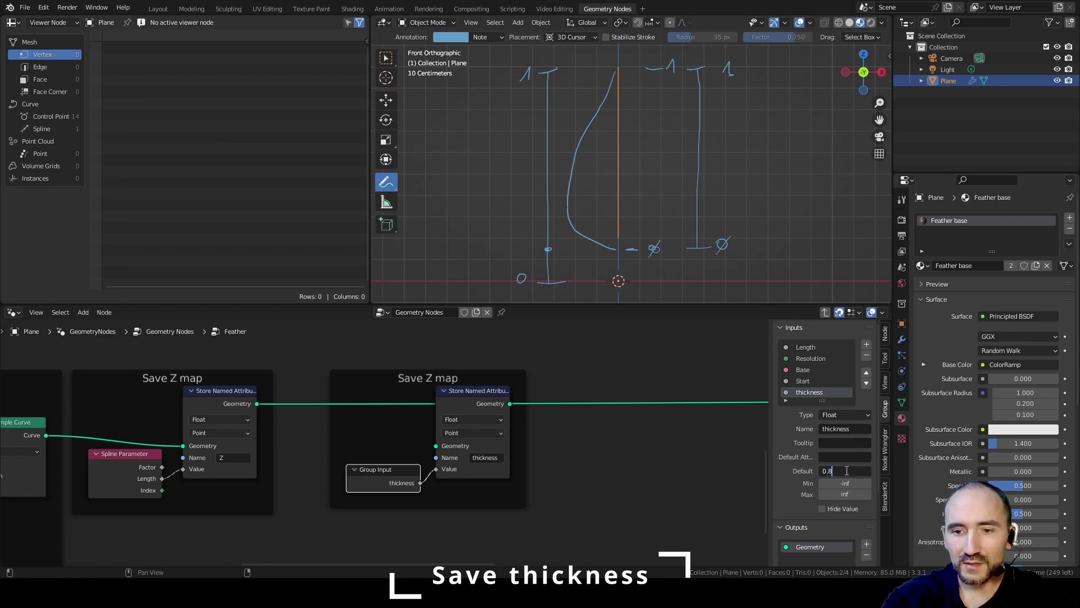
{"action": "type", "text": "0.8"}
{"action": "key", "text": "Tab"}
{"action": "type", "text": "0"}
{"action": "key", "text": "Tab"}
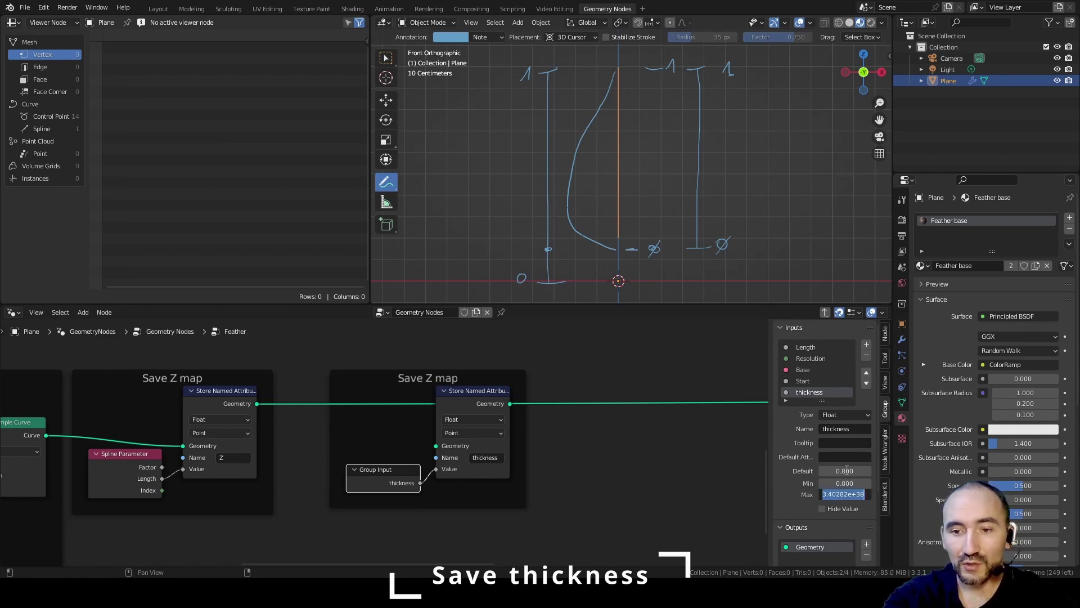
{"action": "type", "text": "1"}
{"action": "key", "text": "Return"}
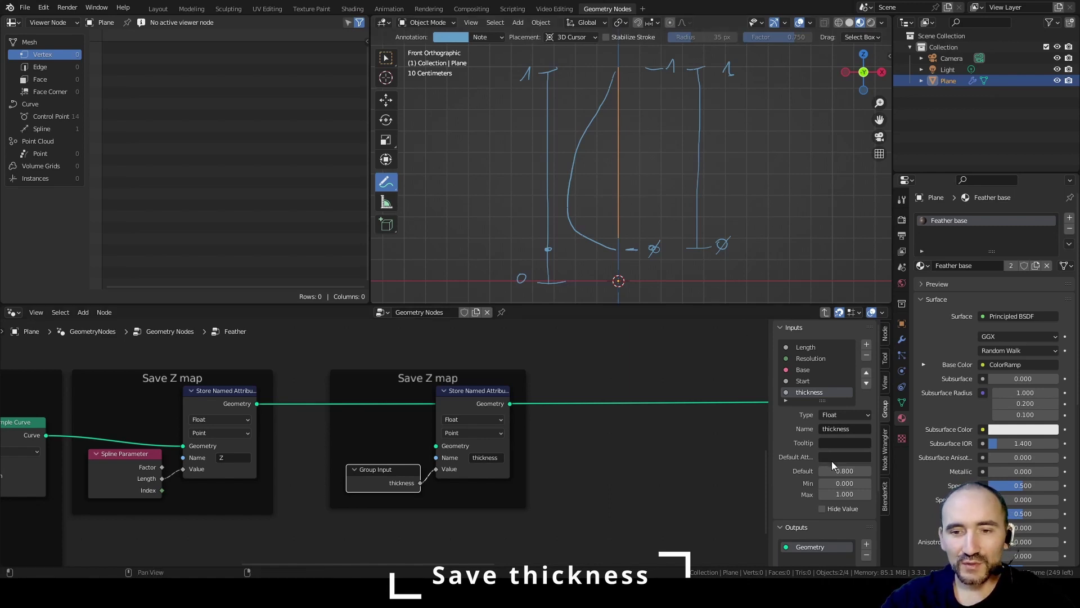
Step: Relabel the duplicated Save Z map frame around the thickness attribute as Save thickness
{"action": "left_click", "coordinate": [414, 380]}
{"action": "key", "text": "F2"}
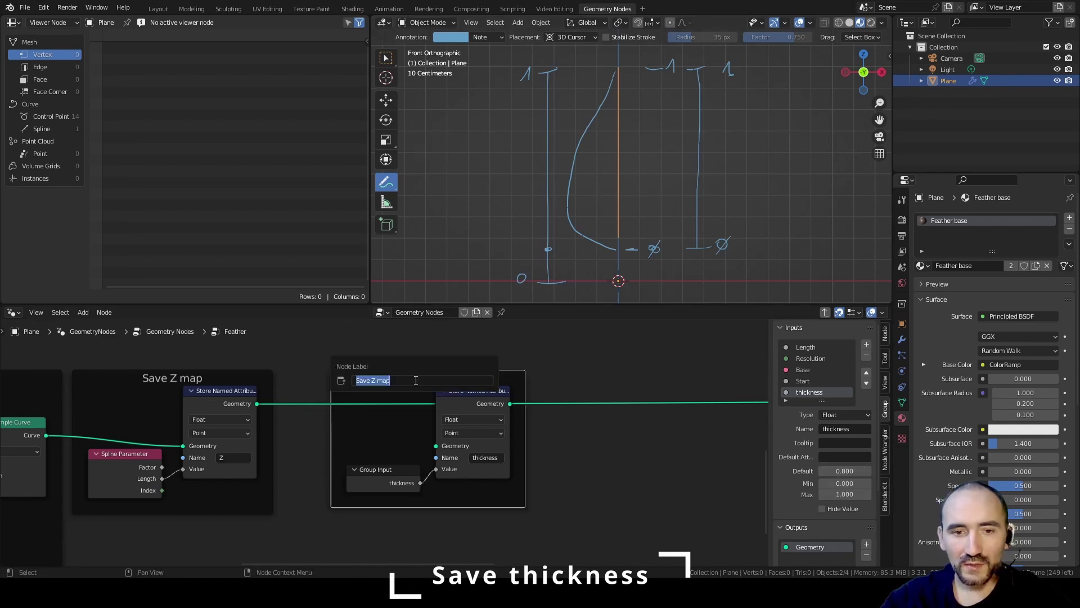
{"action": "type", "text": "Sa"}
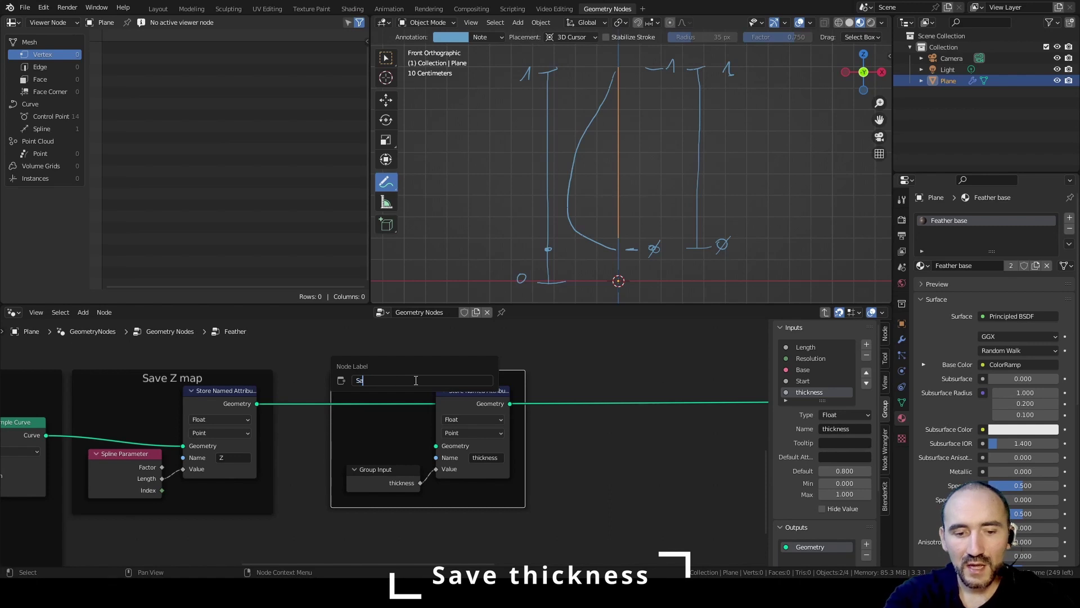
{"action": "type", "text": "ve thickness"}
{"action": "key", "text": "Return"}
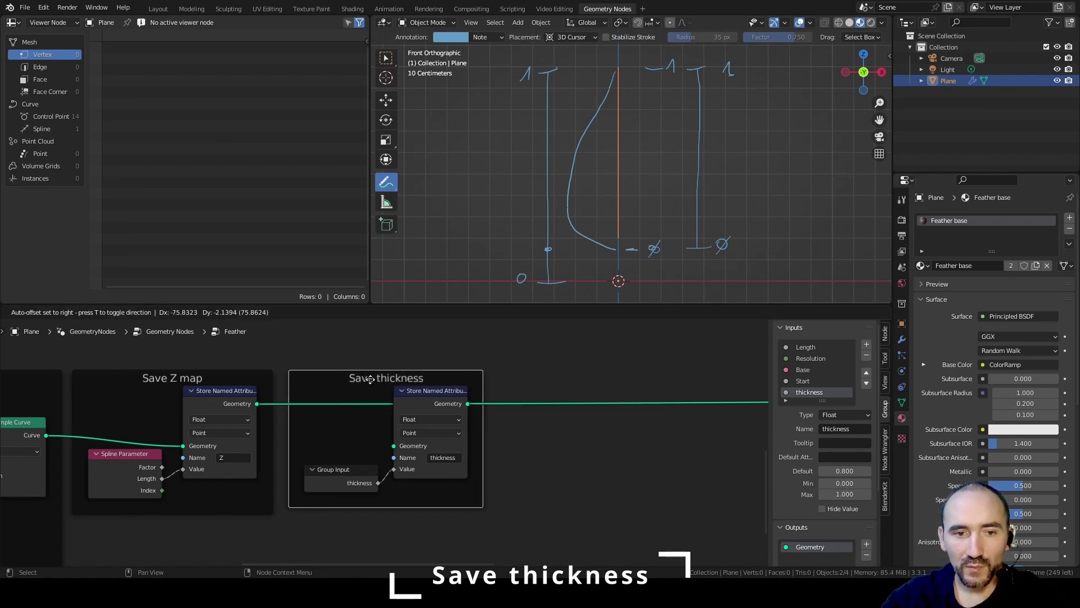
Step: Add a Curve Line node beyond the Save thickness frame
{"action": "scroll", "coordinate": [567, 437], "scroll_direction": "down", "scroll_amount": 2}
{"action": "middle_click_drag", "start_coordinate": [568, 436], "coordinate": [367, 434]}
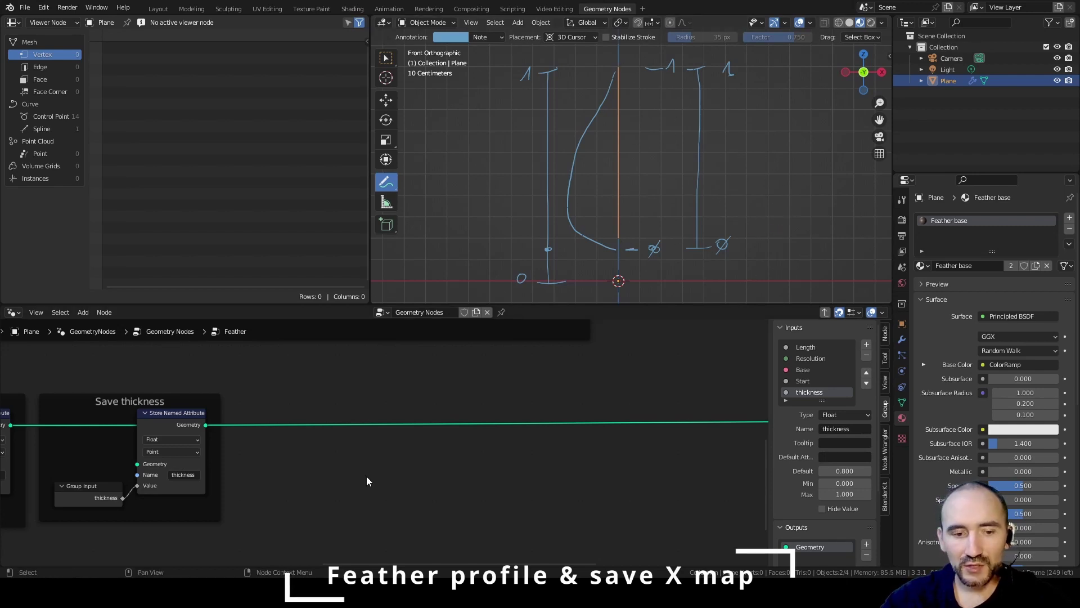
{"action": "key", "text": "F3"}
{"action": "type", "text": "curve line"}
{"action": "key", "text": "Return"}
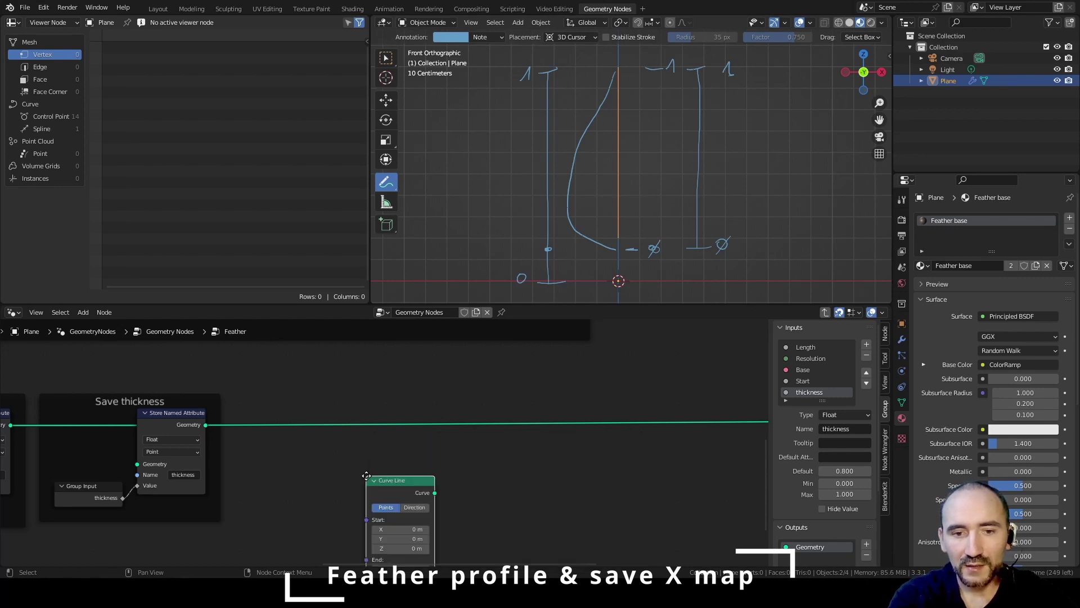
{"action": "left_click", "coordinate": [278, 437]}
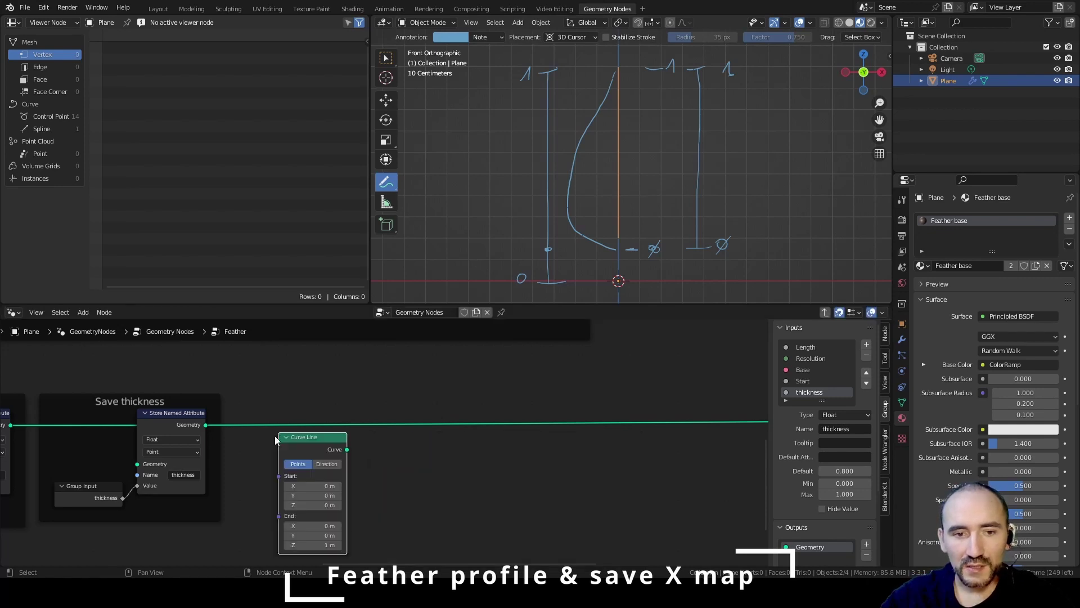
Step: Set the Curve Line's end point to X 1 m and Z 0 m, and preview its output
{"action": "left_click", "coordinate": [313, 526]}
{"action": "type", "text": "1"}
{"action": "key", "text": "Tab"}
{"action": "key", "text": "Tab"}
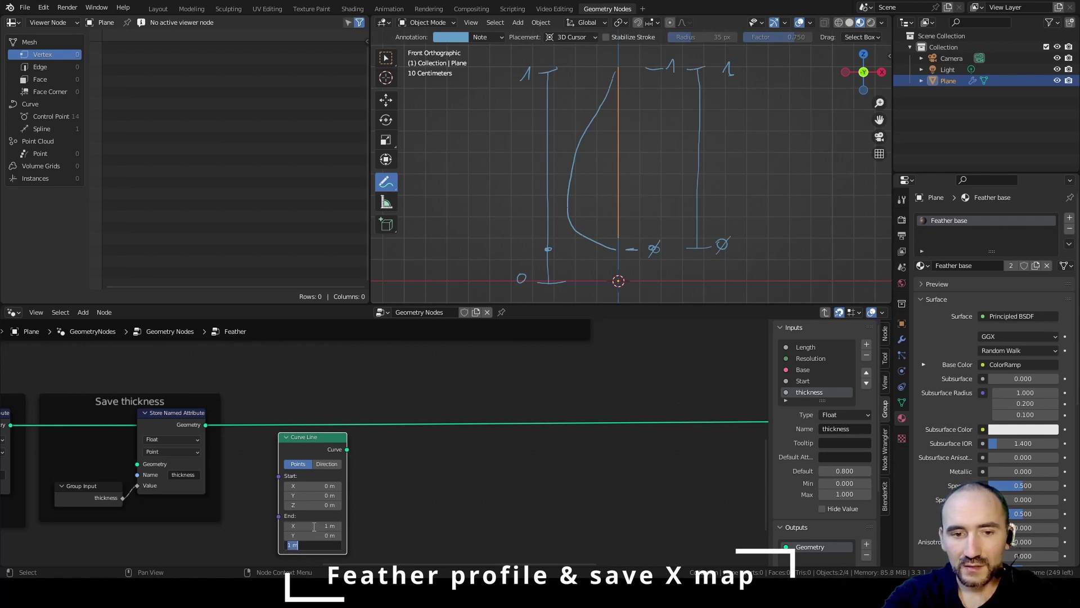
{"action": "type", "text": "0"}
{"action": "key", "text": "Return"}
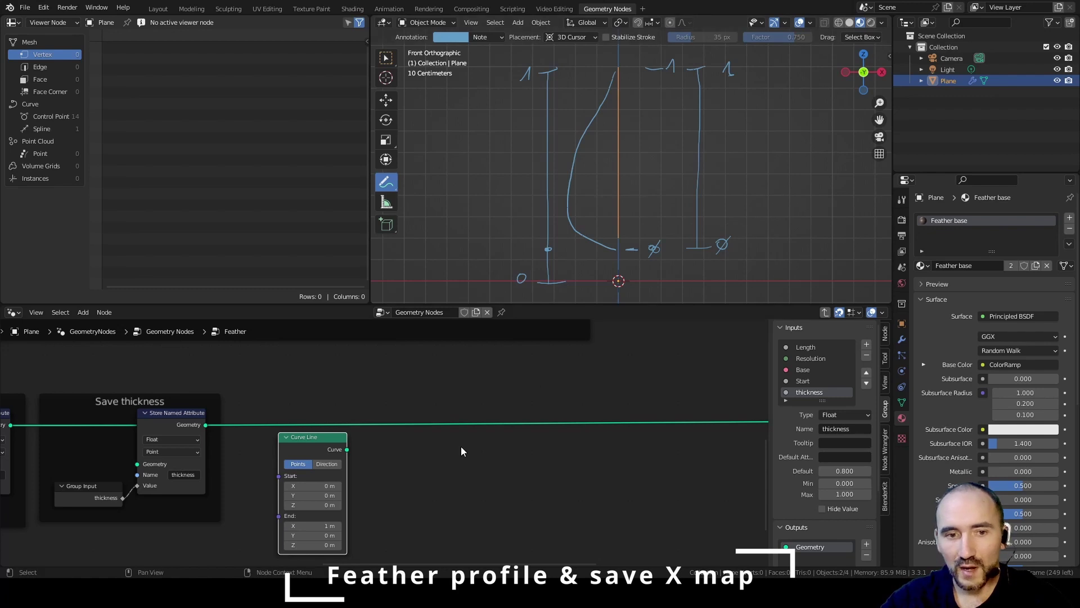
{"action": "left_click", "coordinate": [445, 453]}
{"action": "left_click", "coordinate": [317, 447], "text": "ctrl+shift"}
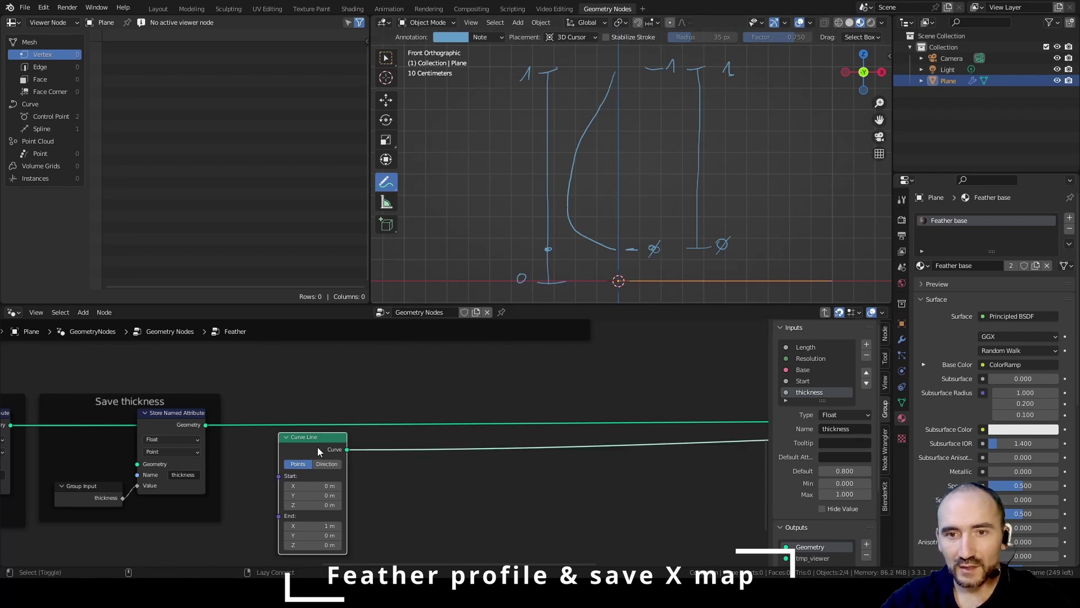
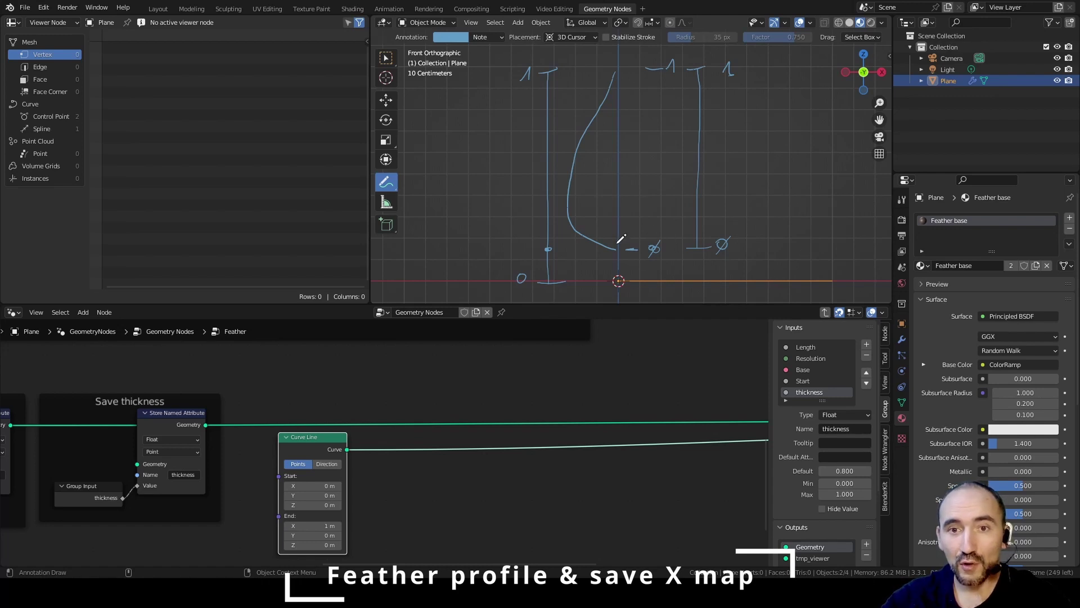
Step: Add a Store Named Attribute node fed by the Curve Line's Curve output
{"action": "left_click_drag", "start_coordinate": [347, 450], "coordinate": [394, 450]}
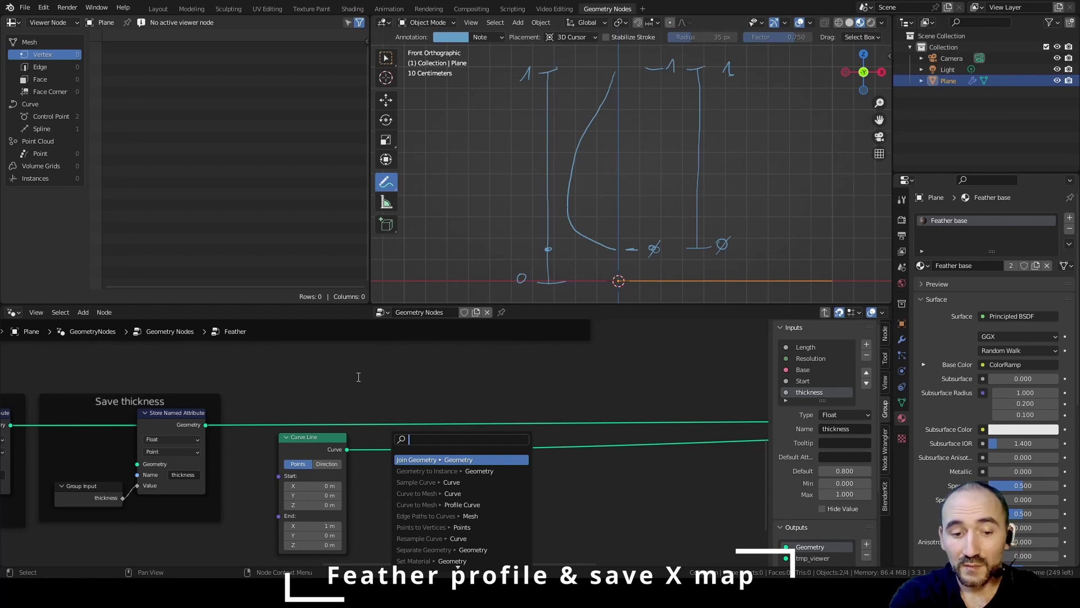
{"action": "type", "text": "store na"}
{"action": "key", "text": "Return"}
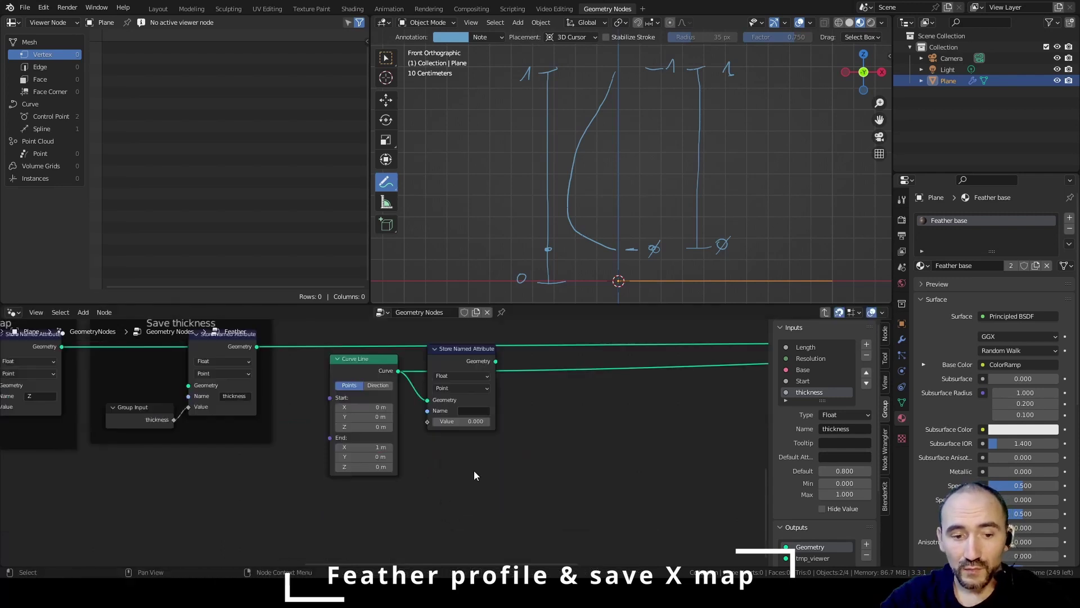
Step: Add a Spline Parameter node, link its Factor to the new attribute's Value, and name the attribute X
{"action": "key", "text": "F3"}
{"action": "type", "text": "spline p"}
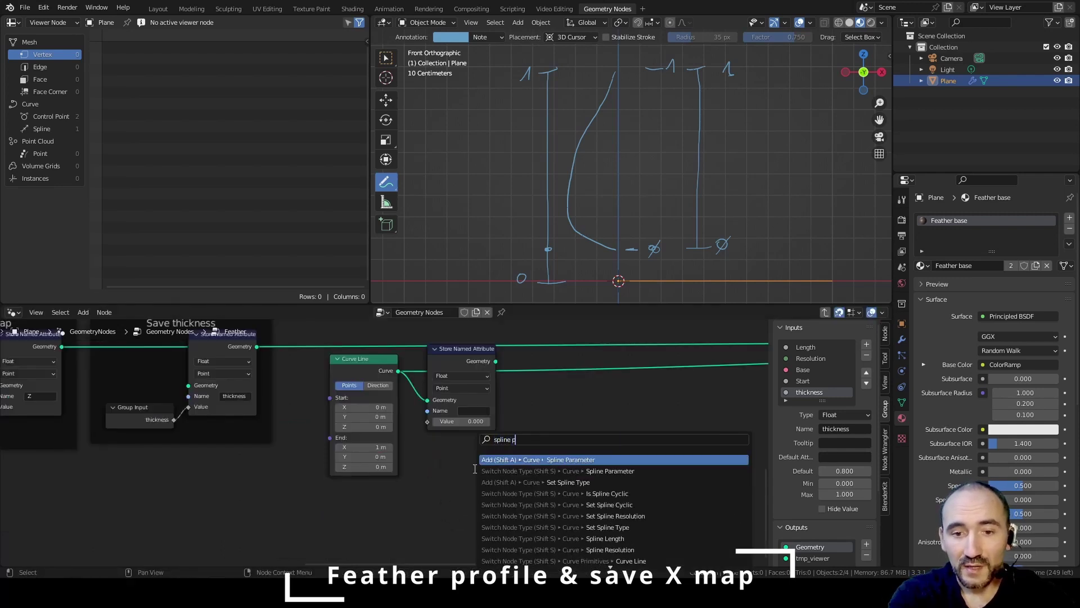
{"action": "key", "text": "Return"}
{"action": "left_click", "coordinate": [339, 484]}
{"action": "left_click_drag", "start_coordinate": [409, 497], "coordinate": [434, 421]}
{"action": "left_click", "coordinate": [478, 411]}
{"action": "type", "text": "X"}
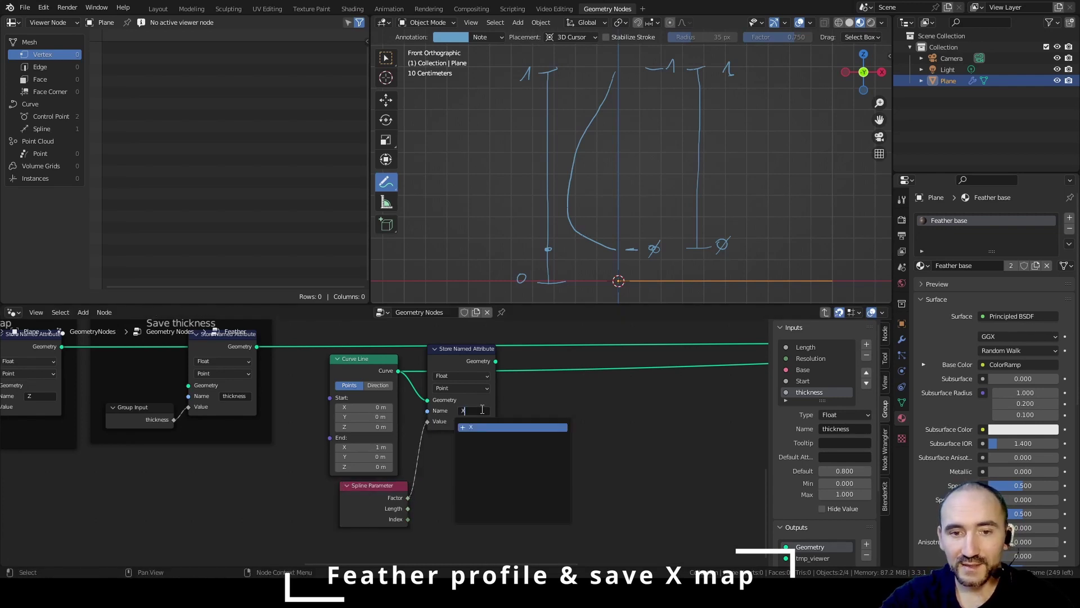
{"action": "key", "text": "Return"}
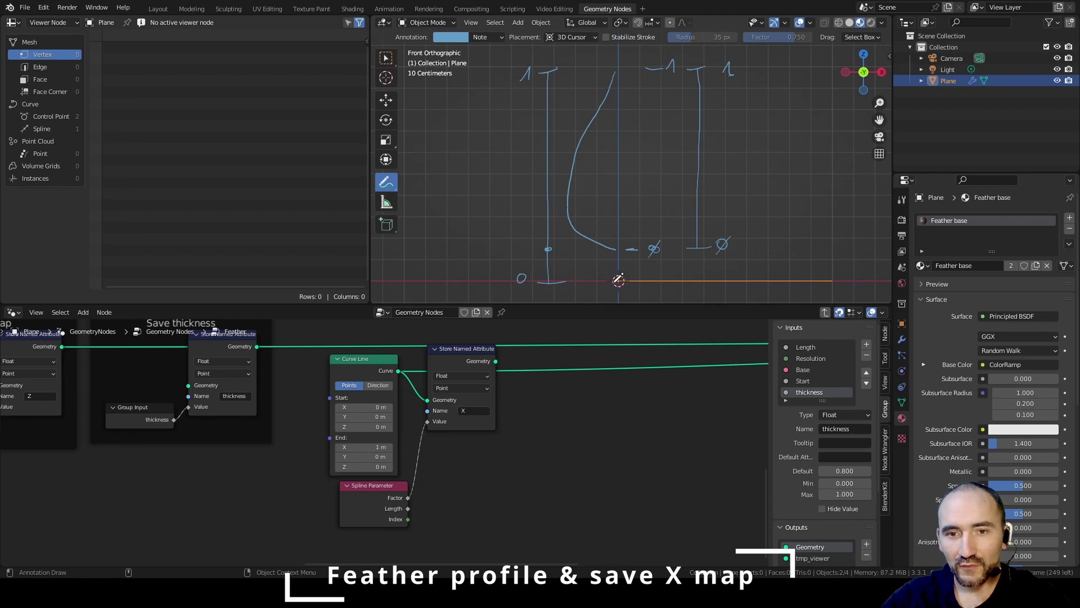
Step: Annotate the viewport with vertical lines sweeping across X between 0 and 1, and undo the strokes
{"action": "key", "text": "ctrl+z"}
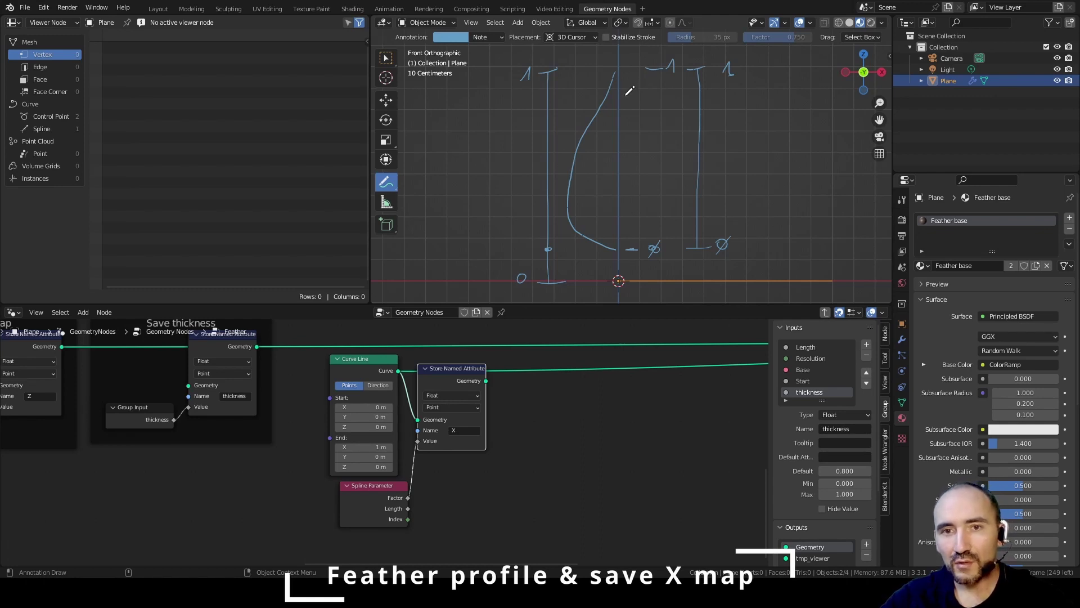
{"action": "left_click_drag", "start_coordinate": [637, 69], "coordinate": [637, 265]}
{"action": "left_click_drag", "start_coordinate": [675, 70], "coordinate": [675, 265]}
{"action": "mouse_move", "coordinate": [718, 77]}
{"action": "left_mouse_down"}
{"action": "mouse_move", "coordinate": [719, 252]}
{"action": "mouse_move", "coordinate": [746, 164]}
{"action": "mouse_move", "coordinate": [739, 262]}
{"action": "left_mouse_up"}
{"action": "left_click_drag", "start_coordinate": [760, 77], "coordinate": [750, 268]}
{"action": "left_click_drag", "start_coordinate": [770, 77], "coordinate": [773, 265]}
{"action": "mouse_move", "coordinate": [791, 78]}
{"action": "left_mouse_down"}
{"action": "mouse_move", "coordinate": [784, 245]}
{"action": "mouse_move", "coordinate": [799, 270]}
{"action": "left_mouse_up"}
{"action": "left_click_drag", "start_coordinate": [814, 73], "coordinate": [810, 273]}
{"action": "left_click_drag", "start_coordinate": [823, 76], "coordinate": [819, 273]}
{"action": "left_click_drag", "start_coordinate": [830, 79], "coordinate": [828, 271]}
{"action": "left_click_drag", "start_coordinate": [828, 58], "coordinate": [833, 52]}
{"action": "left_click_drag", "start_coordinate": [619, 52], "coordinate": [606, 262]}
{"action": "left_click_drag", "start_coordinate": [593, 88], "coordinate": [607, 85]}
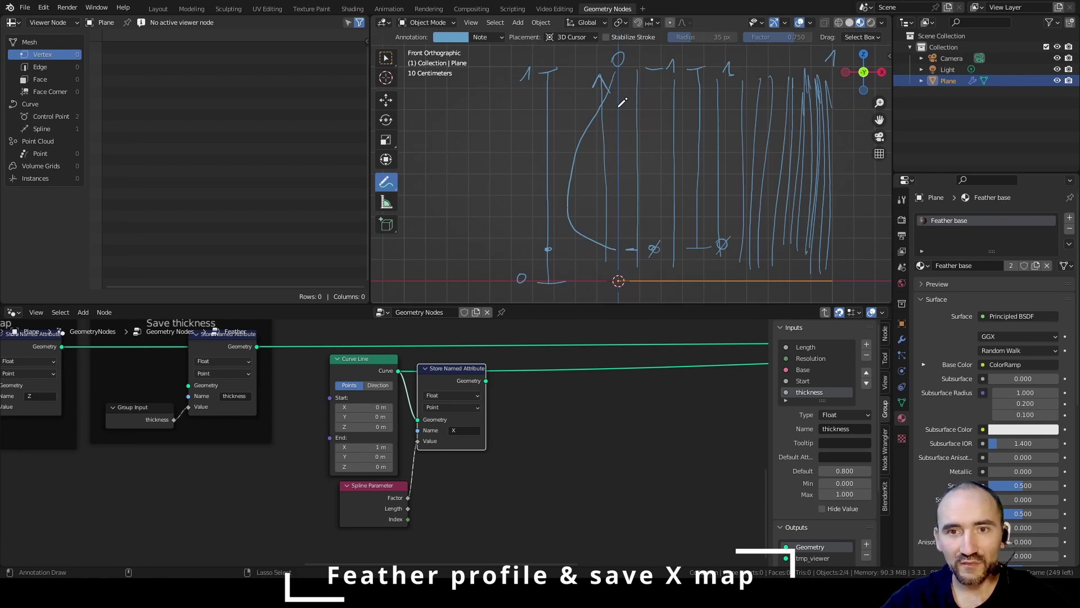
{"action": "key", "text": "ctrl+z"}
{"action": "key", "text": "ctrl+z"}
{"action": "key", "text": "ctrl+z"}
{"action": "key", "text": "ctrl+z"}
{"action": "key", "text": "ctrl+z"}
{"action": "key", "text": "ctrl+z"}
{"action": "key", "text": "ctrl+z"}
{"action": "key", "text": "ctrl+z"}
{"action": "key", "text": "ctrl+z"}
{"action": "key", "text": "ctrl+z"}
{"action": "key", "text": "ctrl+z"}
{"action": "key", "text": "ctrl+z"}
Step: Annotate the viewport with stacked horizontal lines rising along Z from 0 to 1, and undo the strokes
{"action": "left_click_drag", "start_coordinate": [607, 276], "coordinate": [819, 259]}
{"action": "left_click_drag", "start_coordinate": [621, 214], "coordinate": [821, 221]}
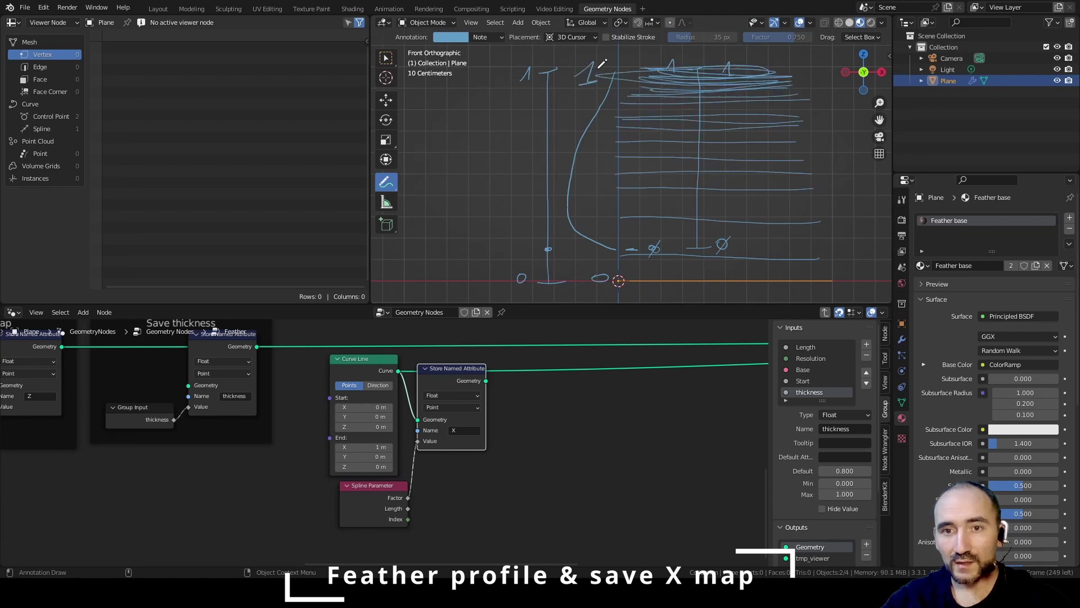
{"action": "key", "text": "ctrl+z"}
{"action": "key", "text": "ctrl+z"}
{"action": "key", "text": "ctrl+z"}
{"action": "key", "text": "ctrl+z"}
{"action": "key", "text": "ctrl+z"}
{"action": "key", "text": "ctrl+z"}
{"action": "key", "text": "ctrl+z"}
{"action": "key", "text": "ctrl+z"}
{"action": "key", "text": "ctrl+z"}
{"action": "key", "text": "ctrl+z"}
{"action": "key", "text": "ctrl+z"}
{"action": "key", "text": "ctrl+z"}
{"action": "key", "text": "ctrl+z"}
{"action": "key", "text": "ctrl+z"}
Step: Insert a Curve to Mesh node after Save thickness, using the X attribute curve as profile with Fill Caps enabled, and preview the mesh
{"action": "key", "text": "F3"}
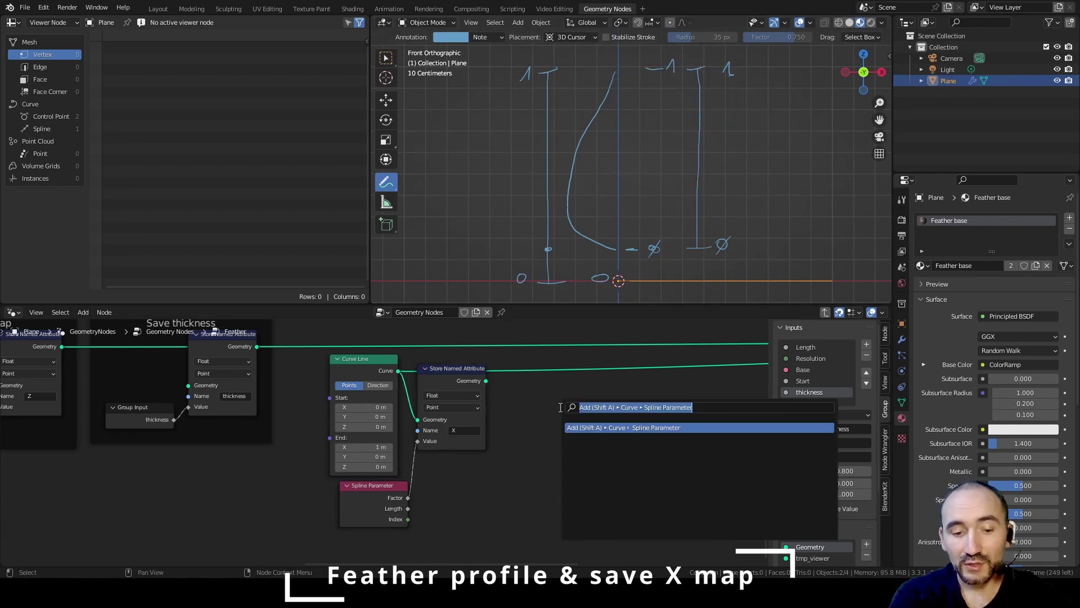
{"action": "type", "text": "curve to mesh"}
{"action": "key", "text": "Return"}
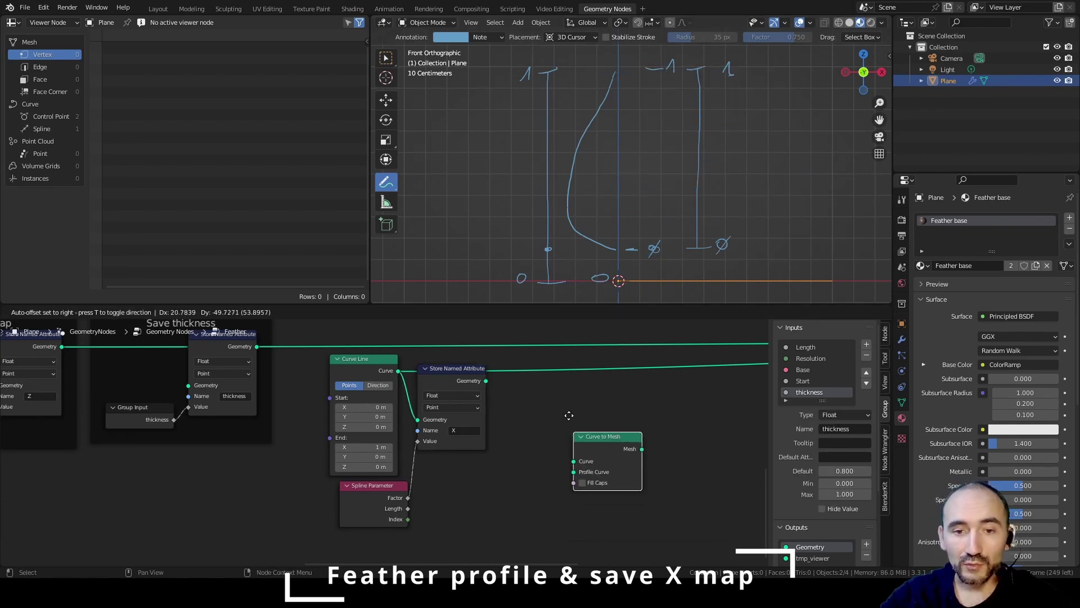
{"action": "left_click", "coordinate": [510, 355]}
{"action": "left_click_drag", "start_coordinate": [486, 446], "coordinate": [515, 410]}
{"action": "left_click", "coordinate": [525, 421]}
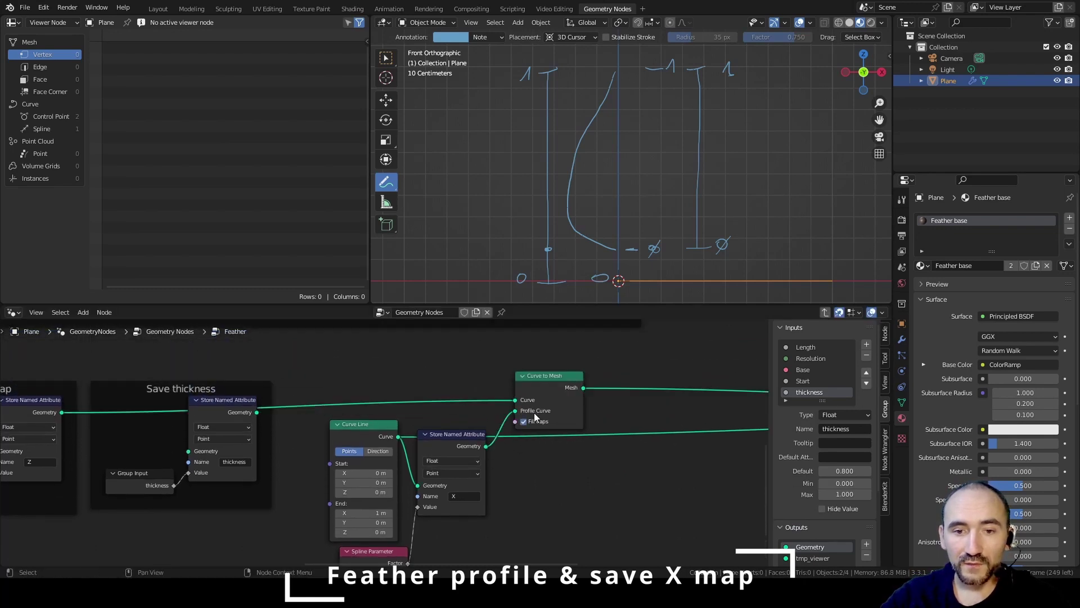
{"action": "right_click_drag", "start_coordinate": [585, 419], "coordinate": [669, 425], "text": "ctrl"}
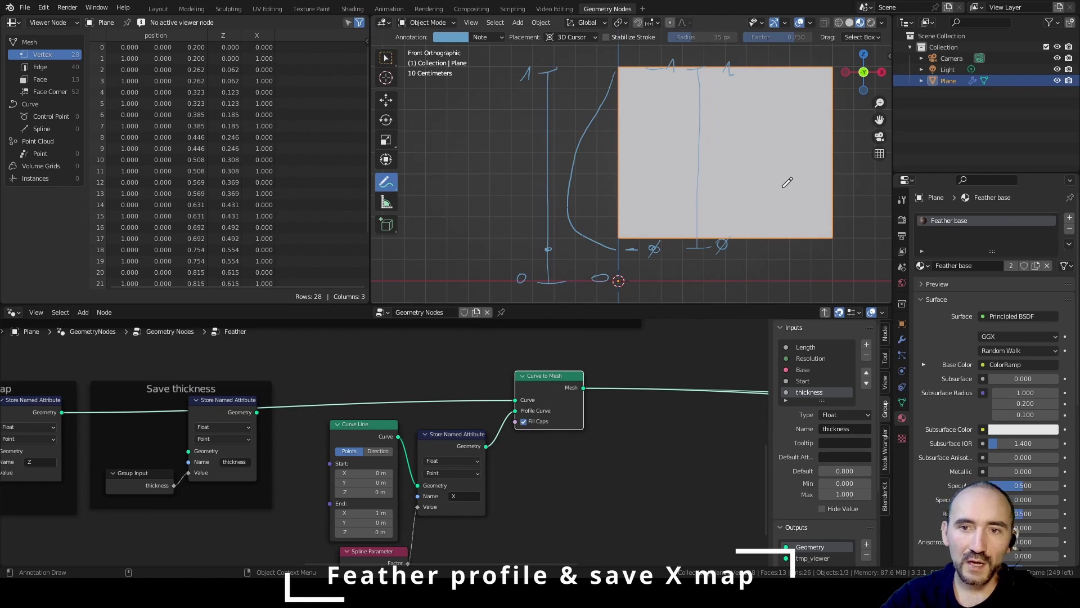
Step: Insert a Set Material node on the link just before the Group Output
{"action": "middle_click_drag", "start_coordinate": [586, 473], "coordinate": [498, 460]}
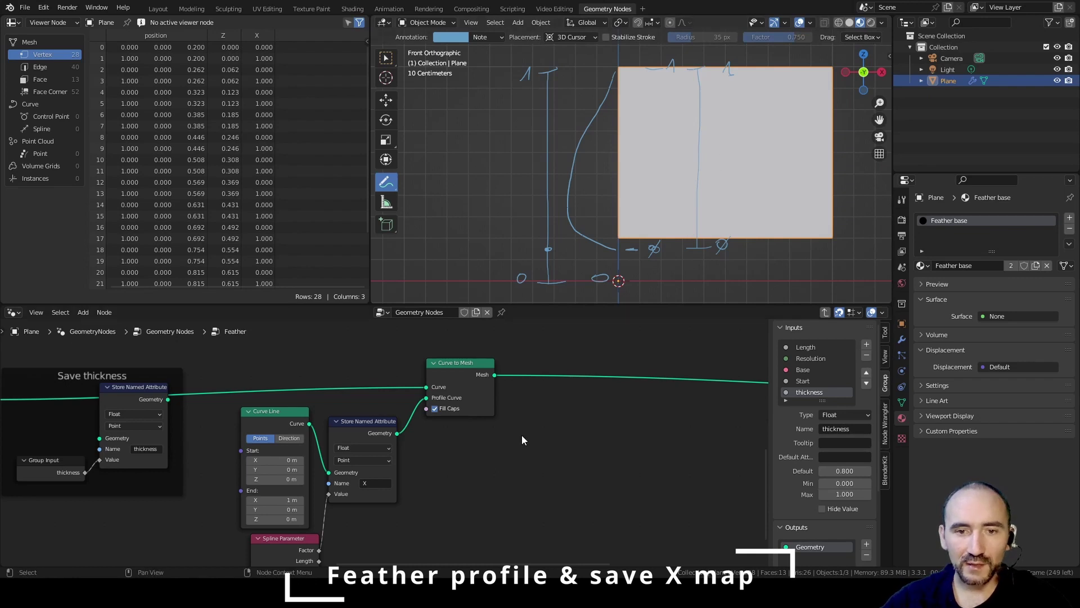
{"action": "middle_click_drag", "start_coordinate": [579, 437], "coordinate": [425, 466]}
{"action": "middle_click_drag", "start_coordinate": [622, 457], "coordinate": [336, 442]}
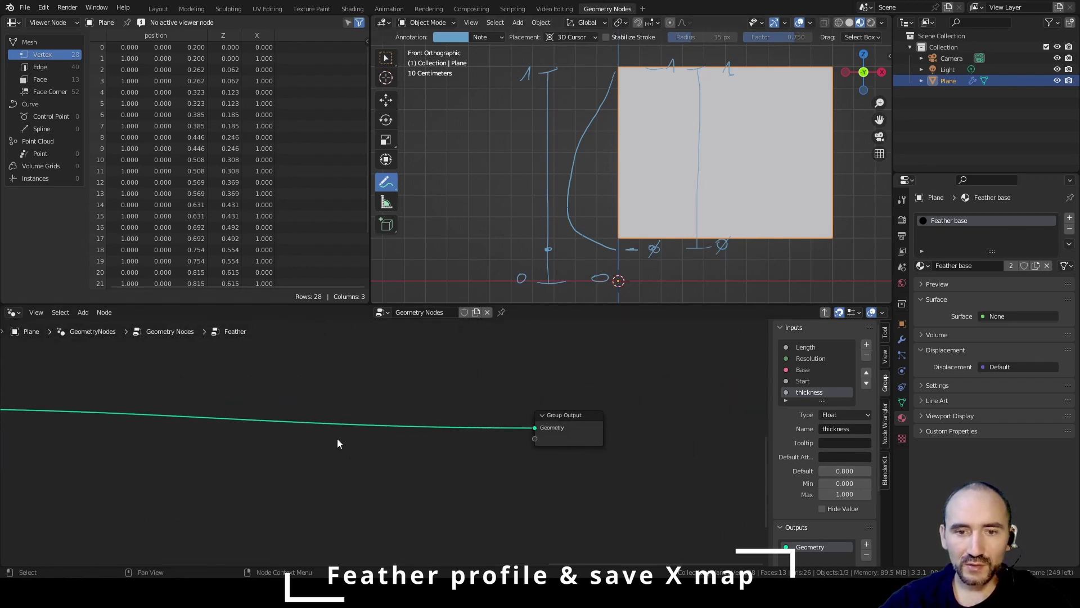
{"action": "key", "text": "F3"}
{"action": "type", "text": "set mat"}
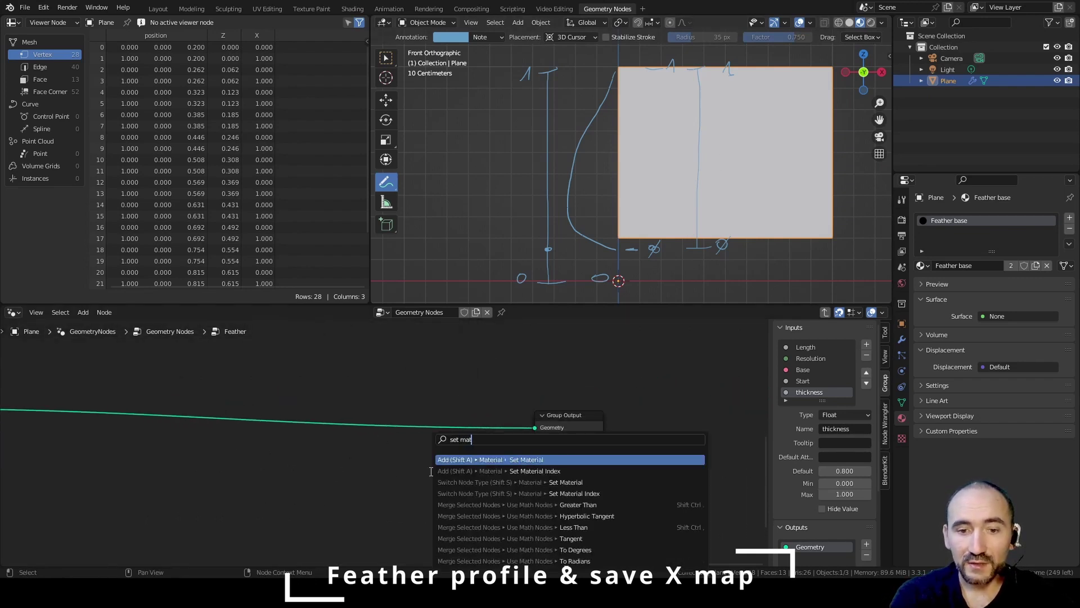
{"action": "key", "text": "Return"}
{"action": "left_click", "coordinate": [439, 397]}
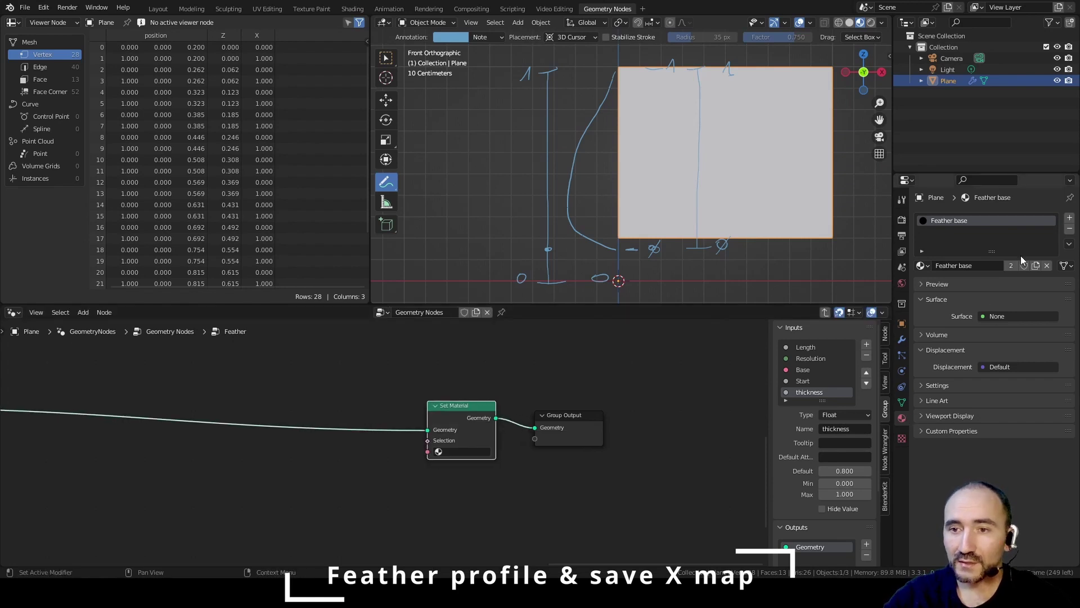
Step: Create a new material named Feather in a second slot and assign it to the Set Material node
{"action": "left_click", "coordinate": [1068, 218]}
{"action": "left_click", "coordinate": [934, 284]}
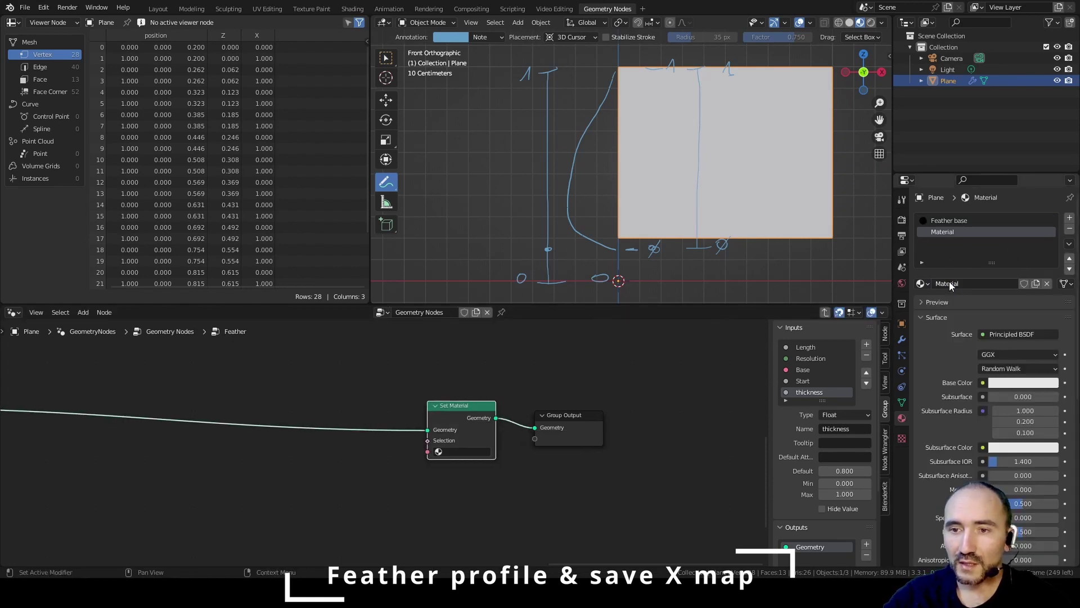
{"action": "double_click", "coordinate": [950, 283]}
{"action": "type", "text": "Feather"}
{"action": "key", "text": "Return"}
{"action": "left_click", "coordinate": [458, 451]}
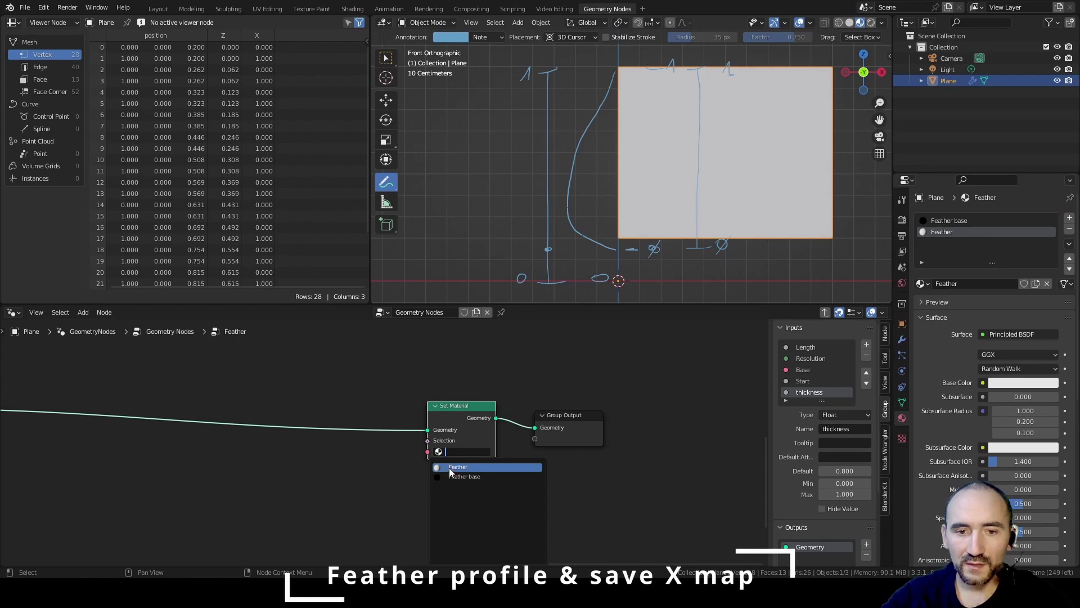
{"action": "left_click", "coordinate": [449, 467]}
Step: In the Shading workspace, add an Attribute node named X to the Feather material and preview its output on the mesh
{"action": "key", "text": "Home"}
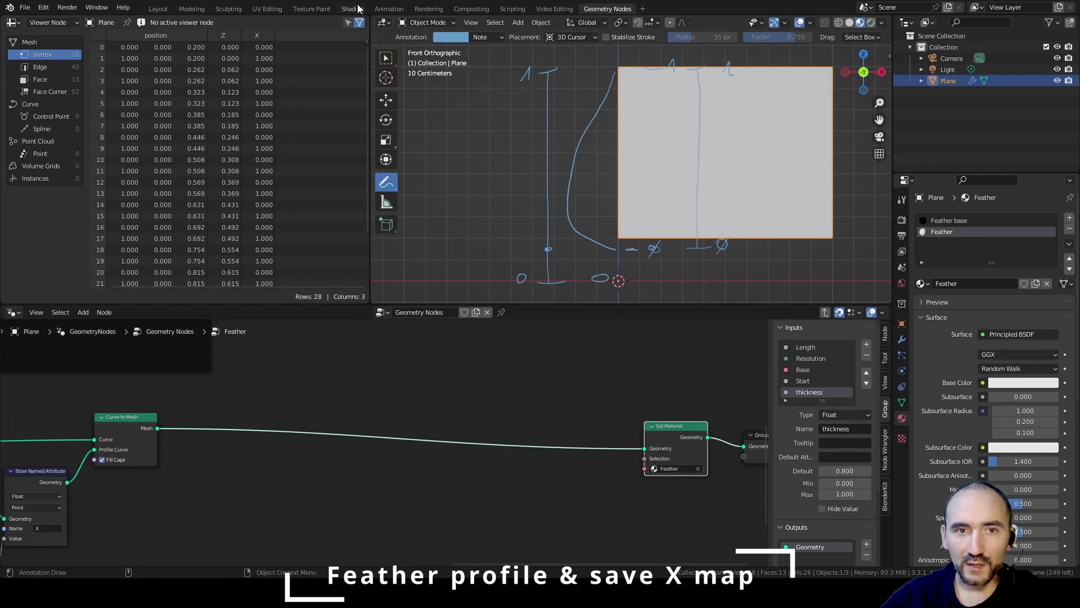
{"action": "left_click", "coordinate": [352, 8]}
{"action": "key", "text": "Home"}
{"action": "key", "text": "F3"}
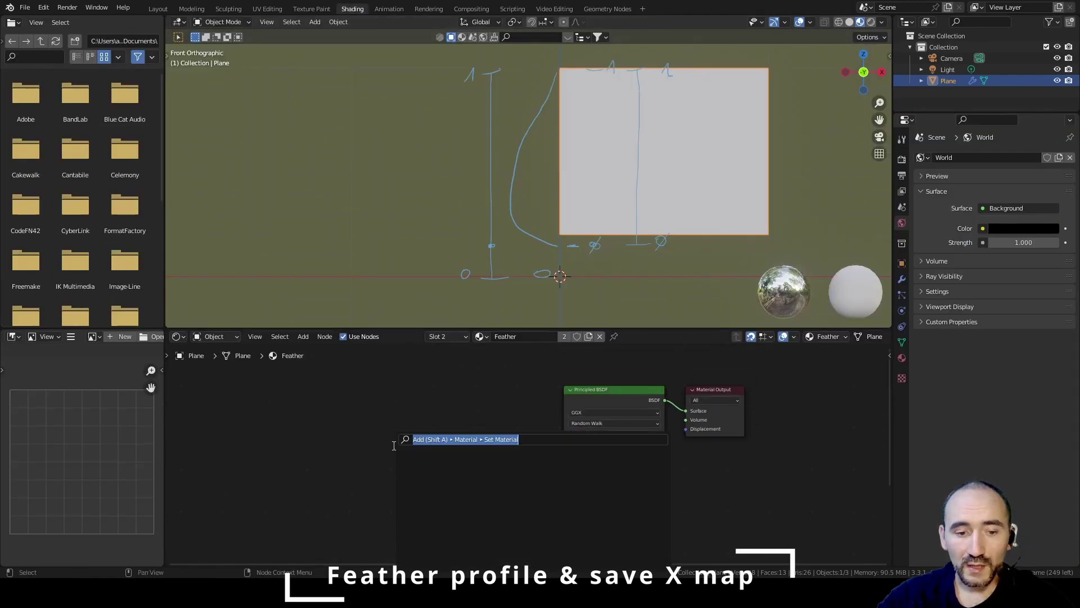
{"action": "type", "text": "attribute"}
{"action": "key", "text": "Return"}
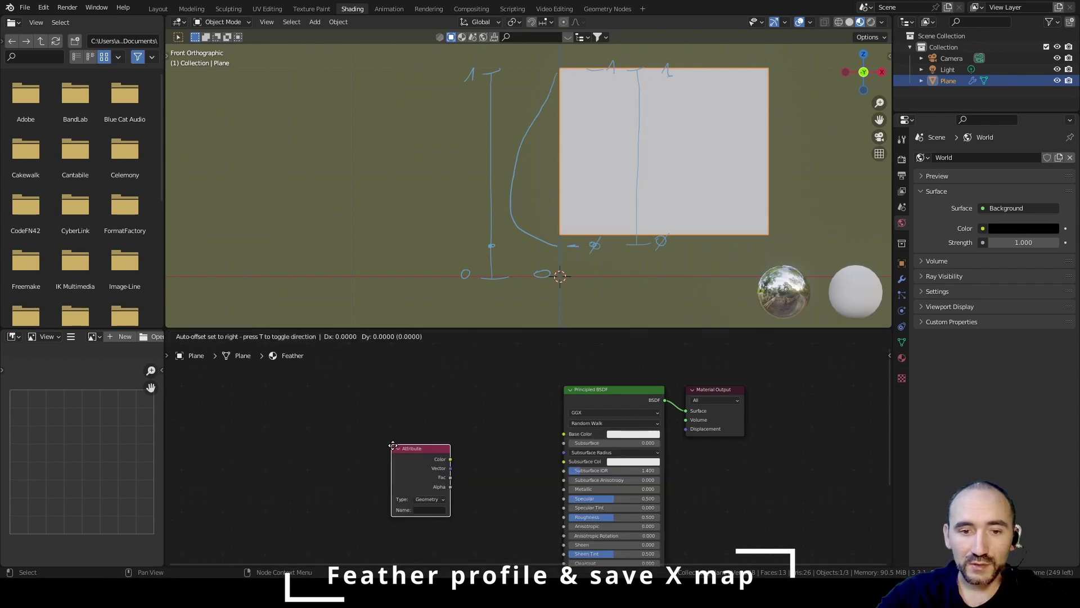
{"action": "left_click", "coordinate": [334, 395]}
{"action": "left_click", "coordinate": [370, 459]}
{"action": "type", "text": "X"}
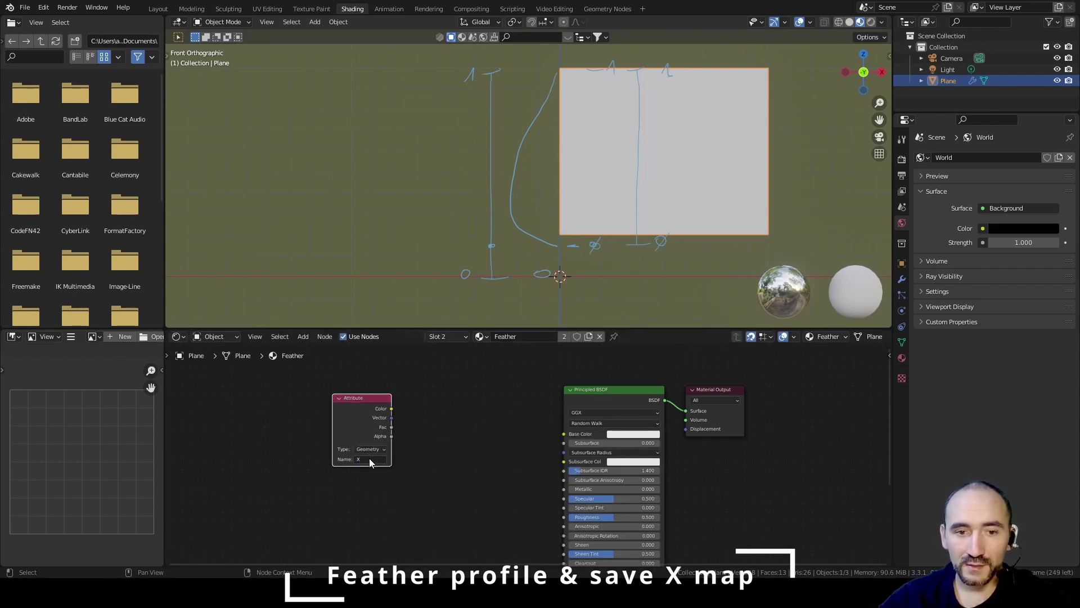
{"action": "key", "text": "Return"}
{"action": "left_click", "coordinate": [358, 410], "text": "ctrl+shift"}
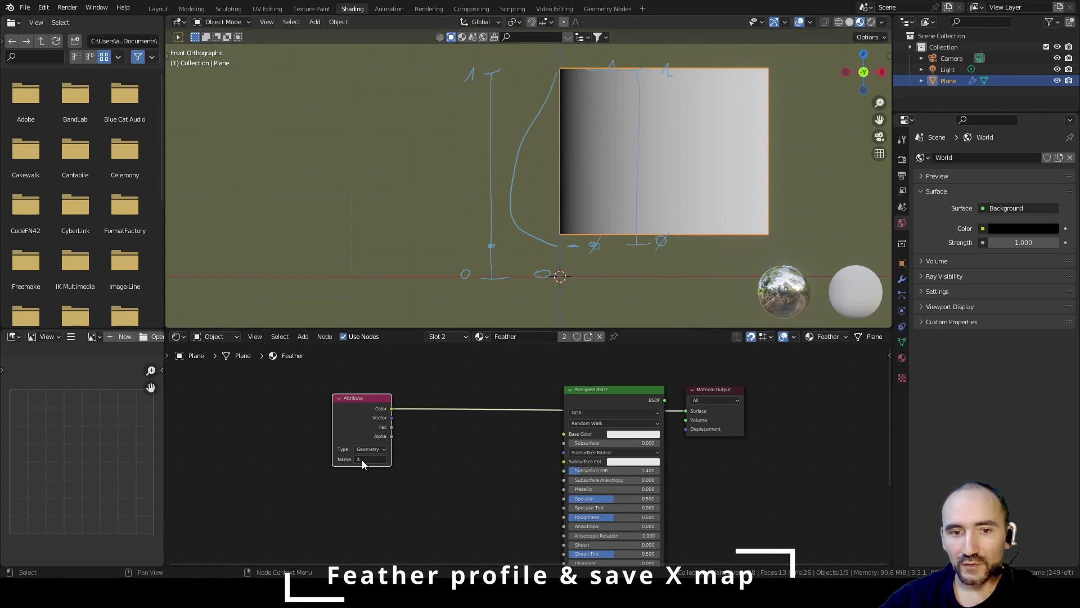
Step: Set the Attribute node's name to Z to preview the Z map on the mesh
{"action": "scroll", "coordinate": [362, 460], "scroll_direction": "up", "scroll_amount": 1}
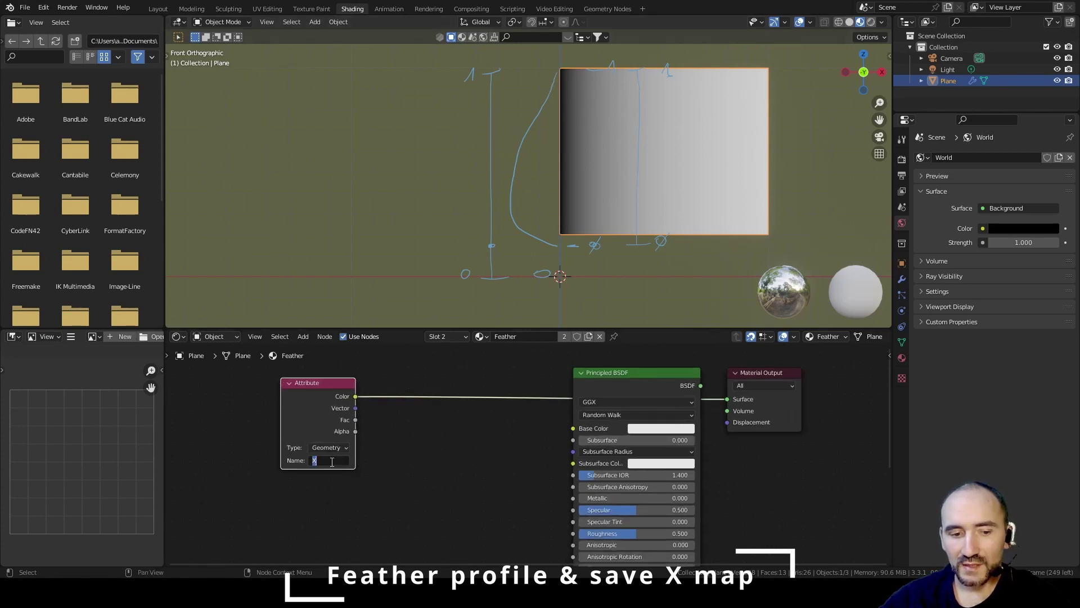
{"action": "key", "text": "Return"}
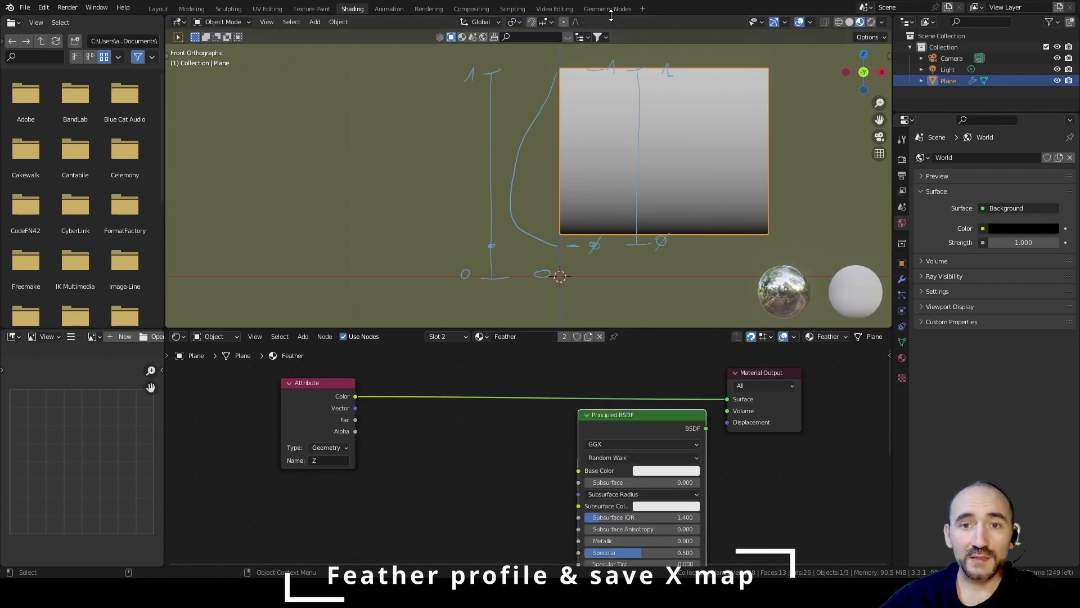
Step: In the Geometry Nodes workspace, frame the Curve Line, Spline Parameter, X attribute and Curve to Mesh nodes, labelling the frame "Feather profile & save X map"
{"action": "left_click", "coordinate": [609, 9]}
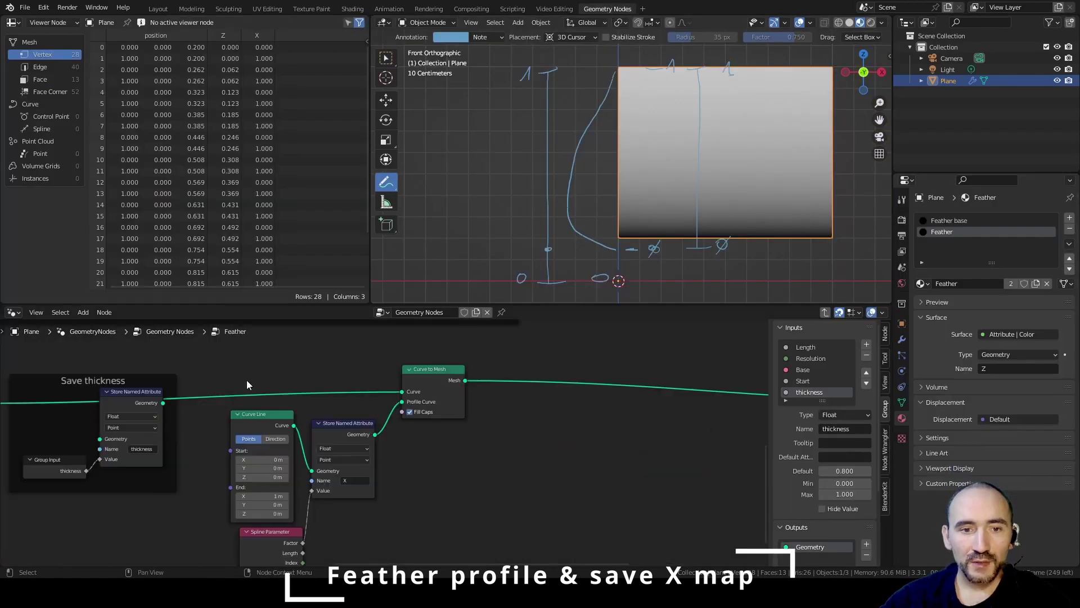
{"action": "left_click_drag", "start_coordinate": [207, 367], "coordinate": [461, 545]}
{"action": "key", "text": "ctrl+j"}
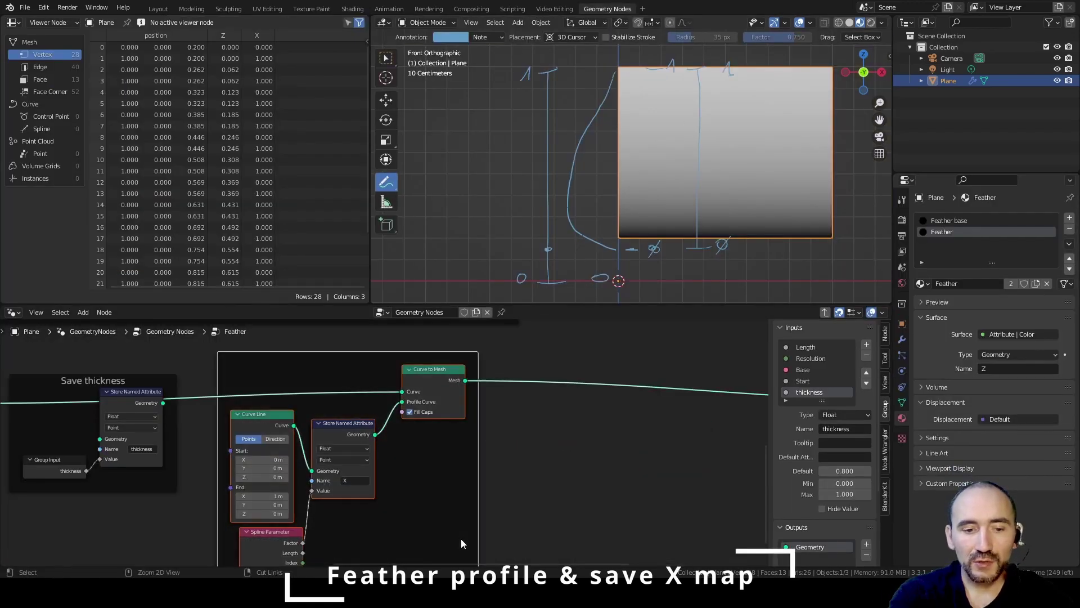
{"action": "key", "text": "F2"}
{"action": "type", "text": "Feather p"}
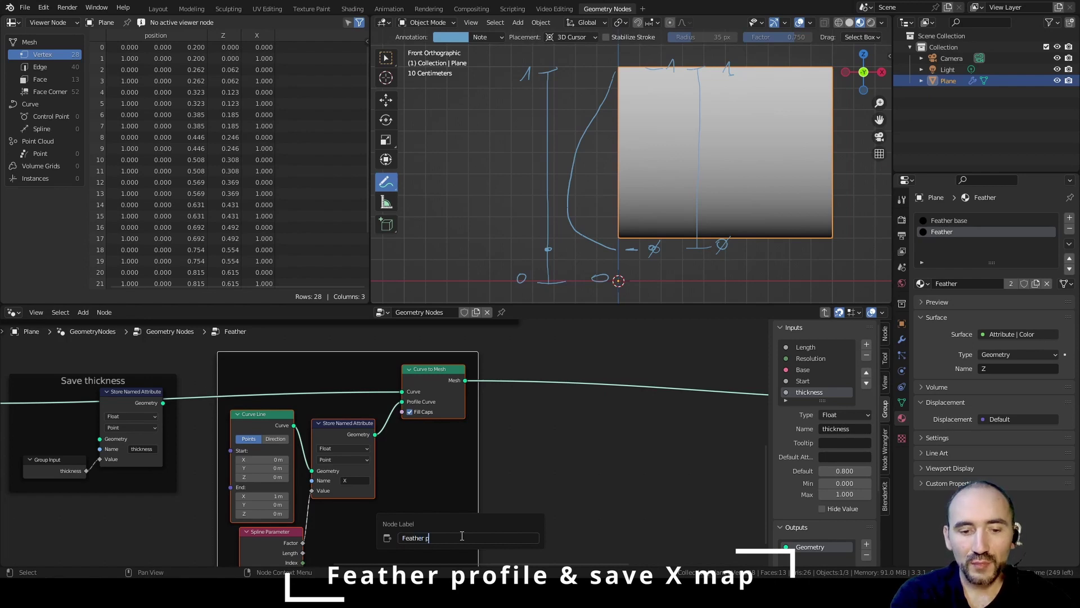
{"action": "type", "text": "rofile & "}
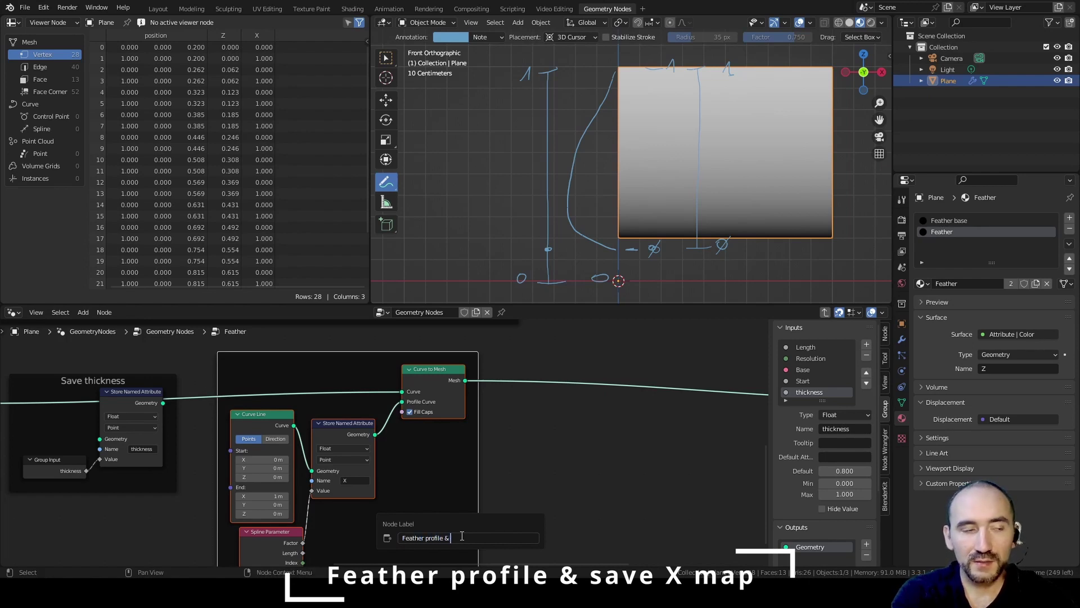
{"action": "type", "text": "save X map"}
{"action": "key", "text": "Return"}
{"action": "key", "text": "Home"}
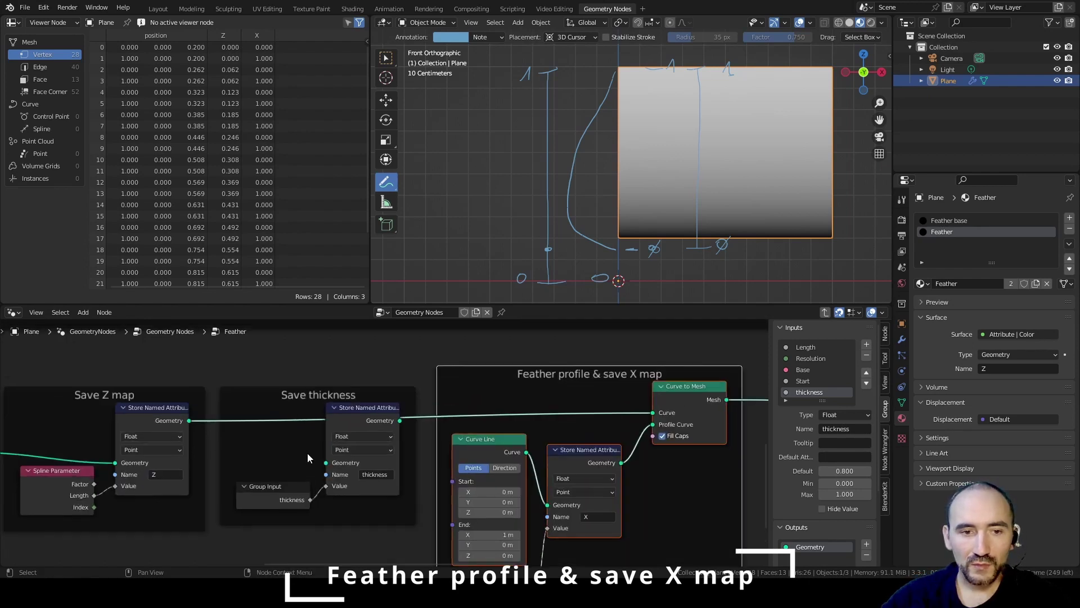
Step: Route the Save Z map geometry through the Save thickness attribute node and into the Curve input of Curve to Mesh
{"action": "left_click_drag", "start_coordinate": [191, 420], "coordinate": [325, 466]}
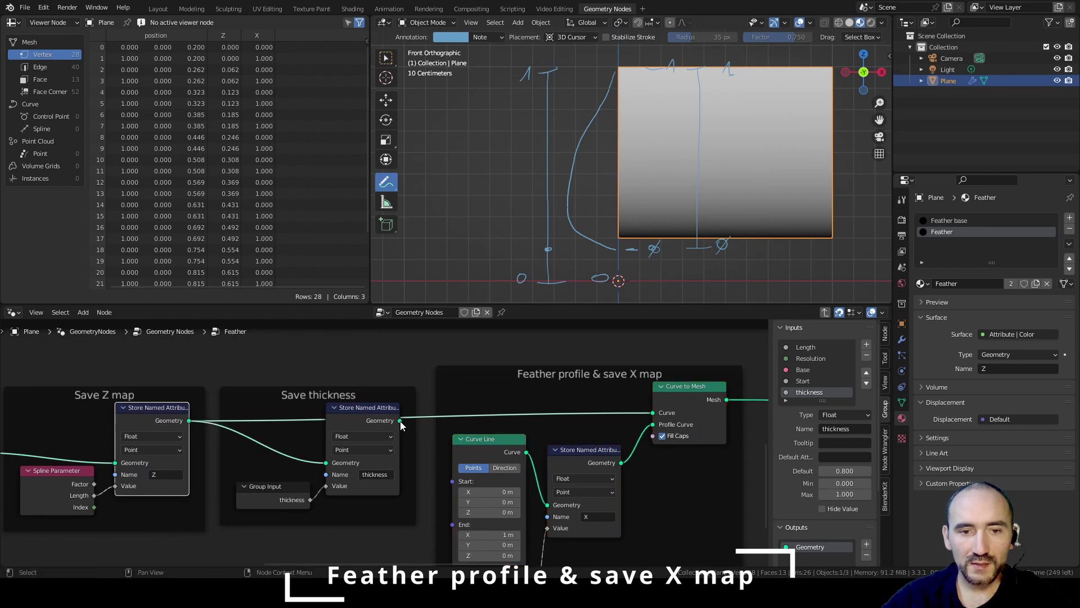
{"action": "left_click_drag", "start_coordinate": [399, 420], "coordinate": [652, 415]}
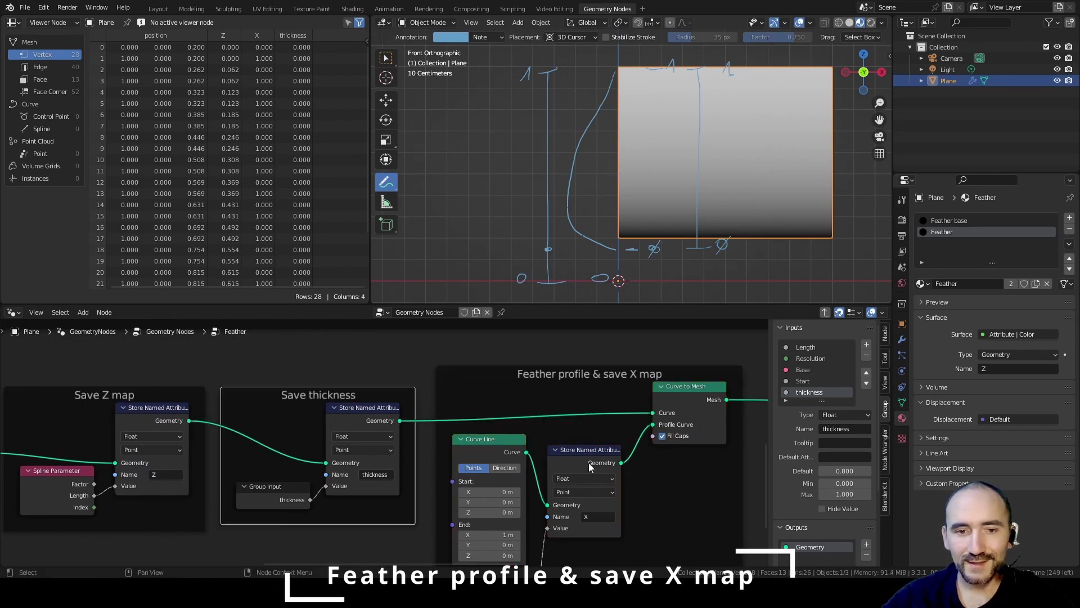
{"action": "scroll", "coordinate": [490, 416], "scroll_direction": "down", "scroll_amount": 2}
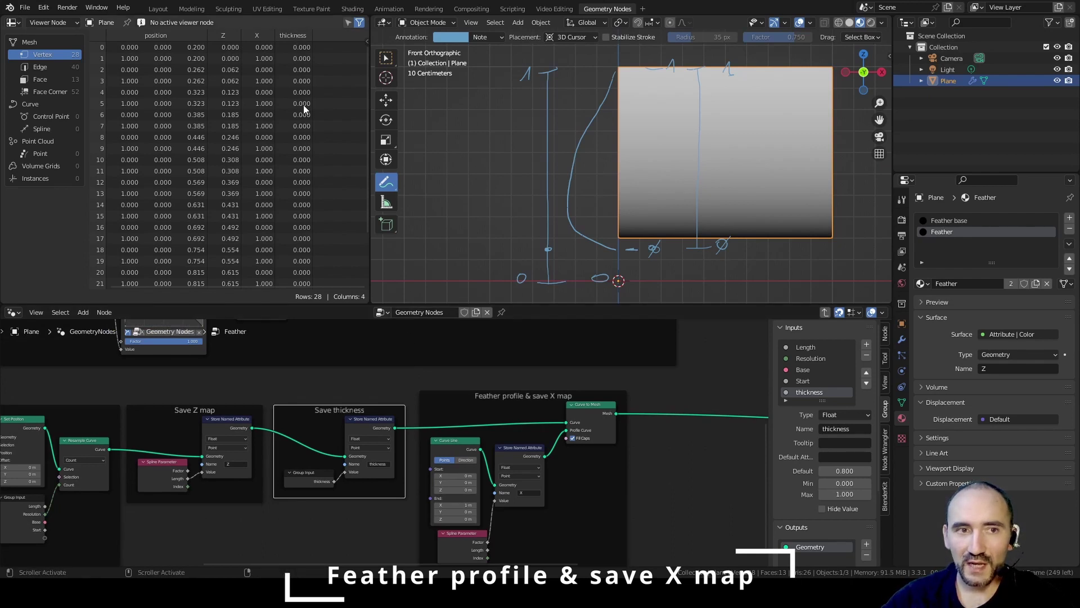
{"action": "scroll", "coordinate": [383, 450], "scroll_direction": "down", "scroll_amount": 2}
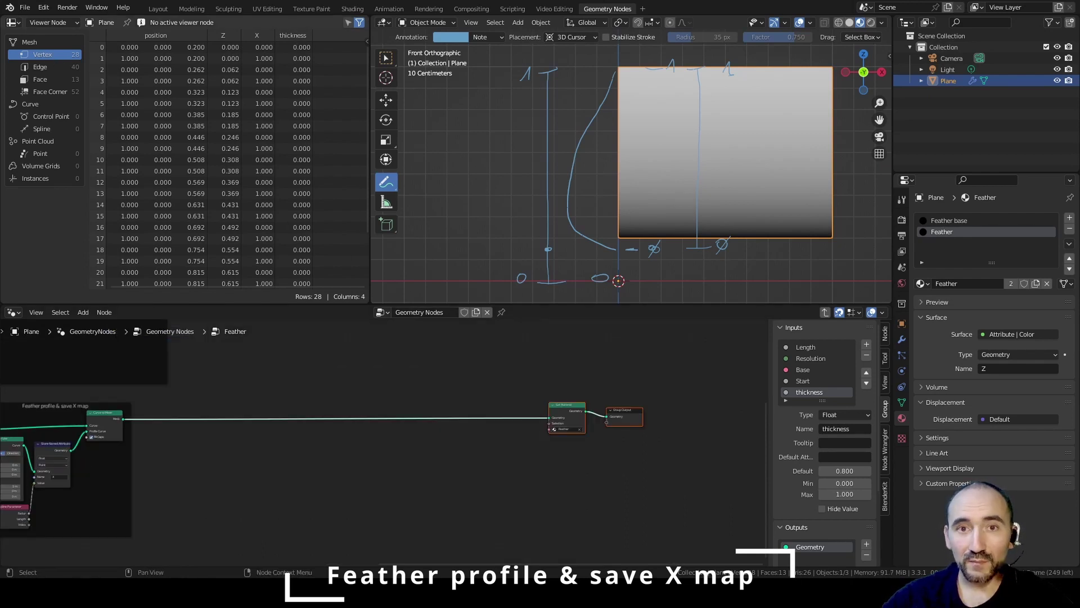
Step: Switch the viewport from the Annotate tool to the Select tool and display the feather mesh in wireframe
{"action": "left_click", "coordinate": [341, 480]}
{"action": "scroll", "coordinate": [349, 450], "scroll_direction": "up", "scroll_amount": 4}
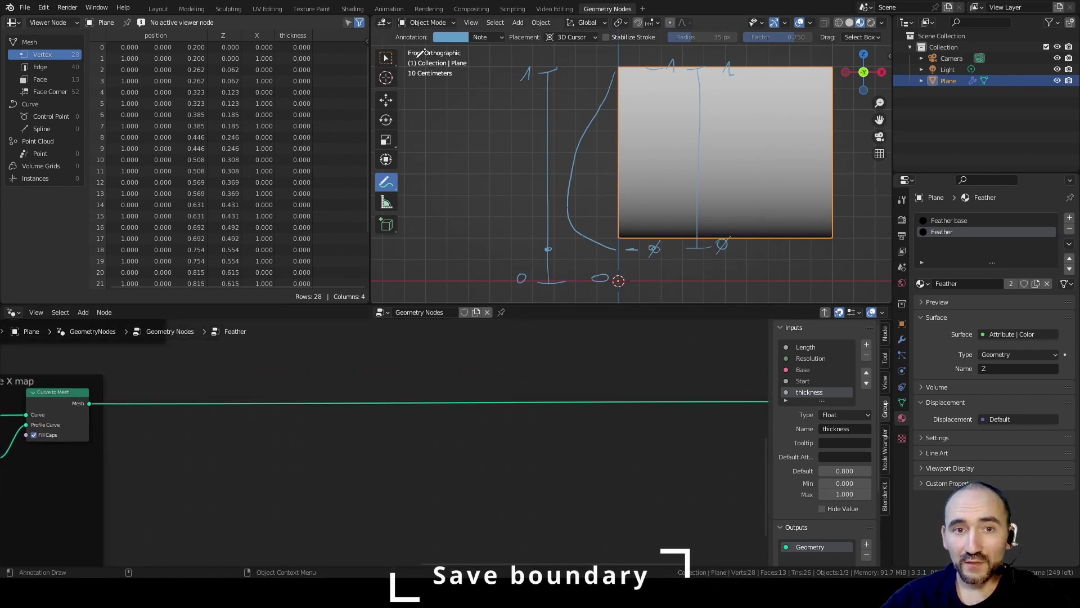
{"action": "left_click", "coordinate": [386, 58]}
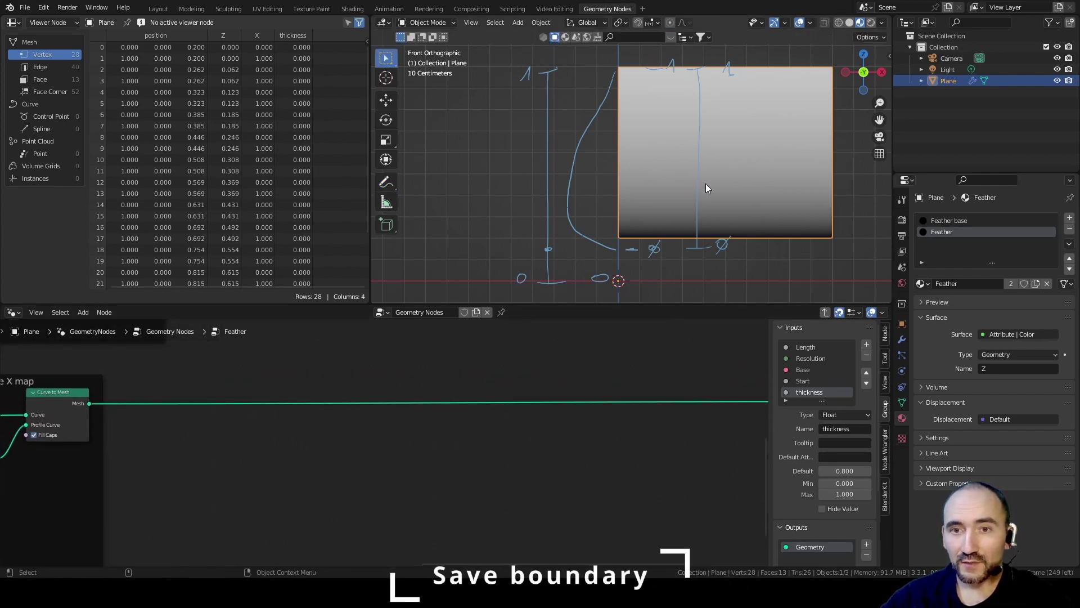
{"action": "left_click", "coordinate": [841, 151]}
{"action": "left_click", "coordinate": [755, 187]}
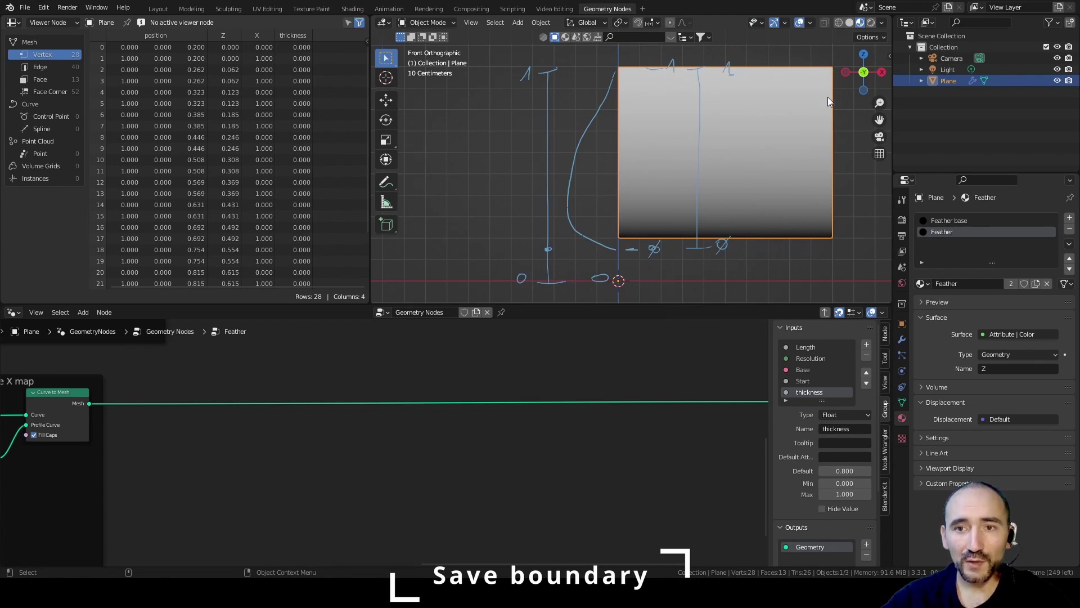
{"action": "key", "text": "shift+z"}
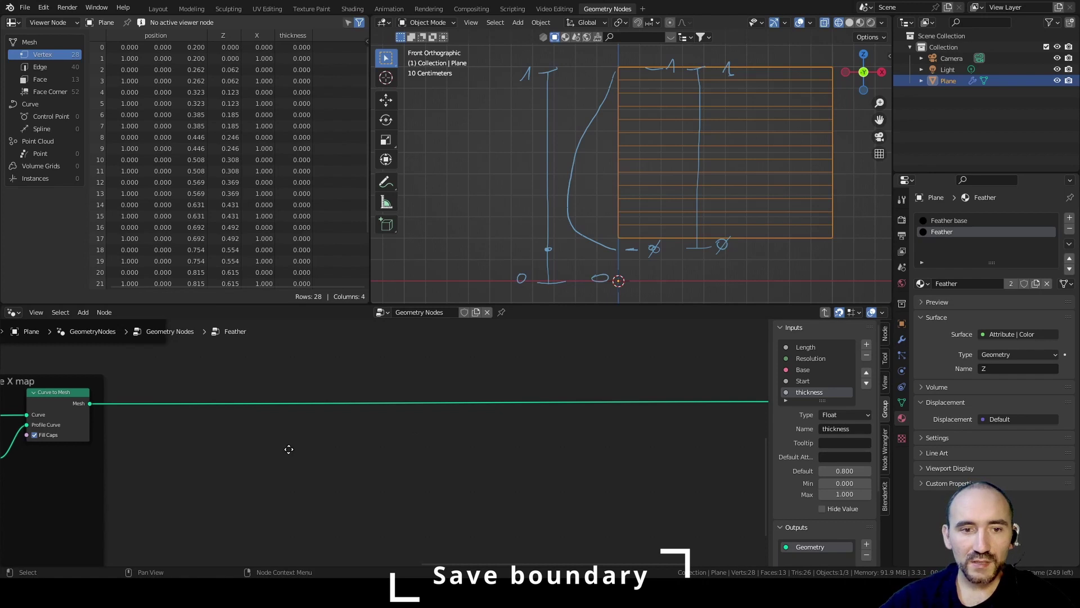
Step: Insert a Store Named Attribute node after Curve to Mesh and name its attribute boundary
{"action": "middle_click_drag", "start_coordinate": [287, 448], "coordinate": [317, 453]}
{"action": "key", "text": "shift+a"}
{"action": "type", "text": "store"}
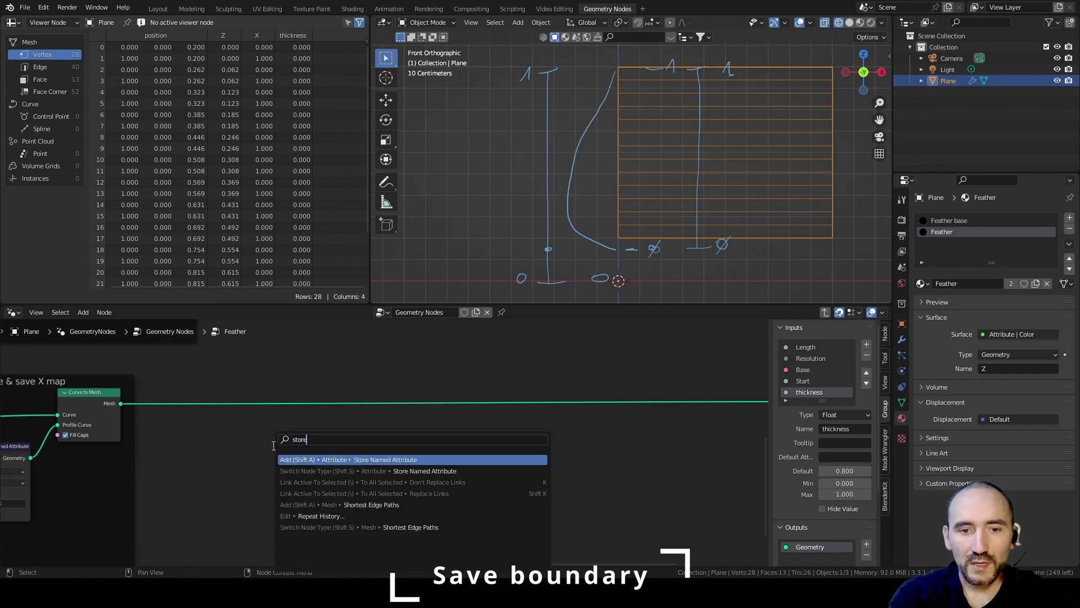
{"action": "key", "text": "Return"}
{"action": "left_click", "coordinate": [484, 377]}
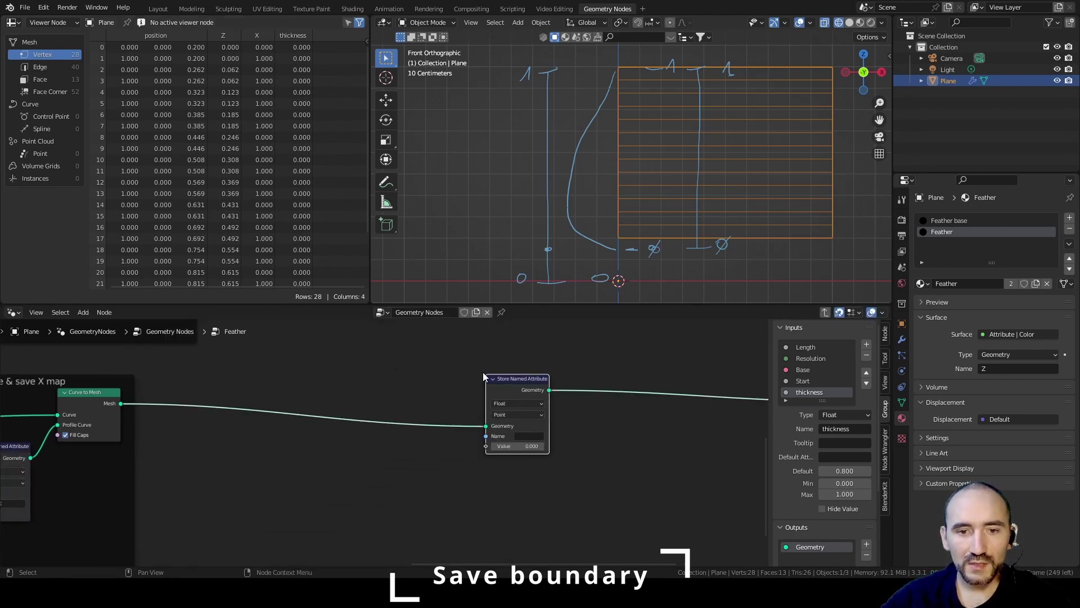
{"action": "left_click", "coordinate": [515, 436]}
{"action": "type", "text": "bo"}
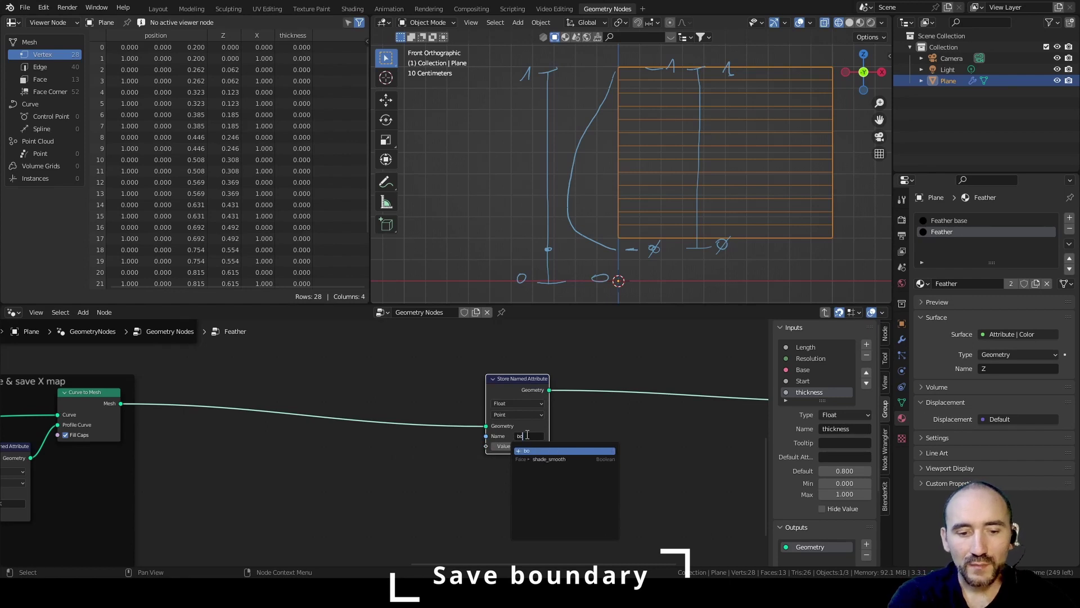
{"action": "type", "text": "undary"}
{"action": "key", "text": "Return"}
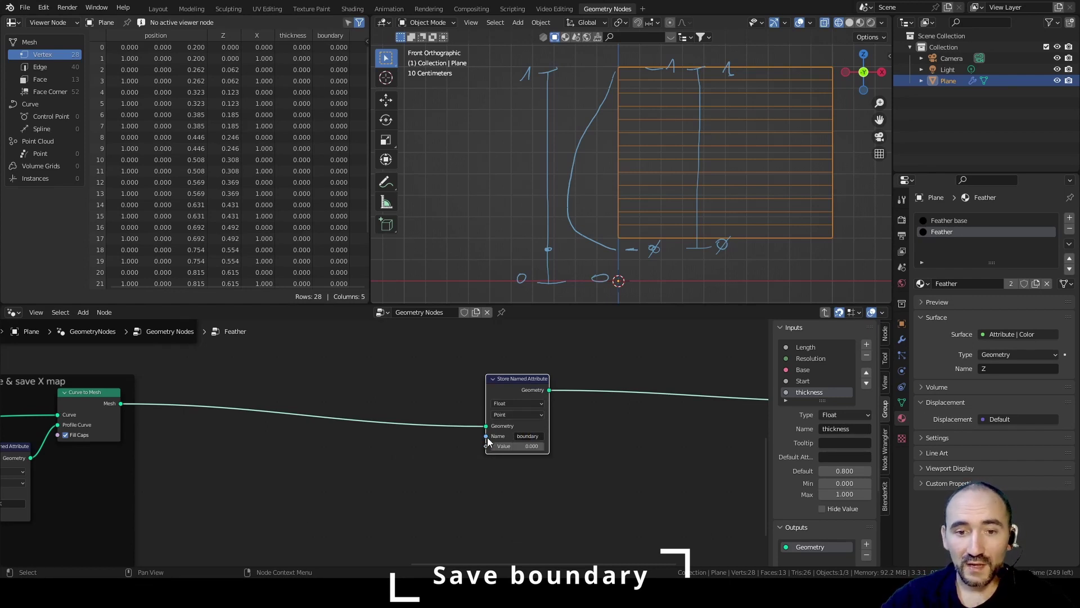
Step: Set the boundary attribute's data type to Boolean, align its node with the incoming link, and save the file
{"action": "left_click", "coordinate": [525, 403]}
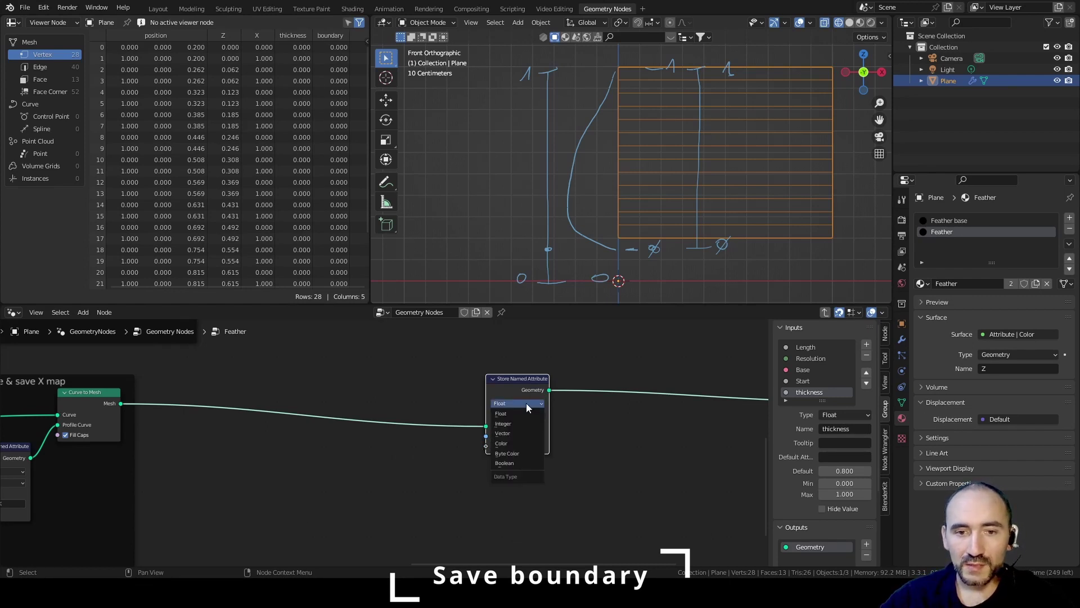
{"action": "left_click", "coordinate": [517, 462]}
{"action": "left_click_drag", "start_coordinate": [516, 385], "coordinate": [524, 365]}
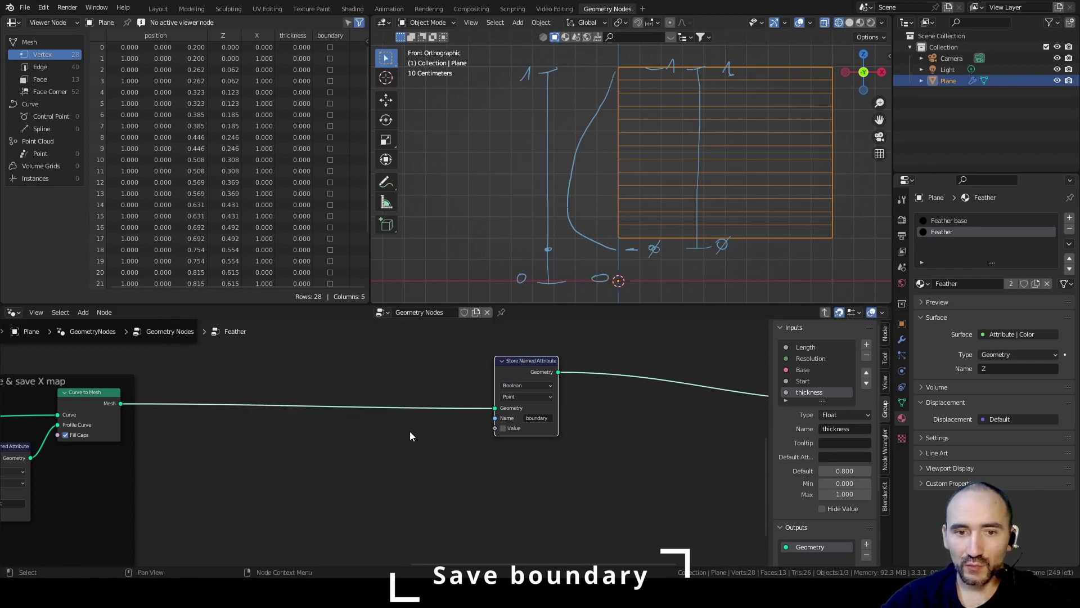
{"action": "left_click", "coordinate": [355, 451]}
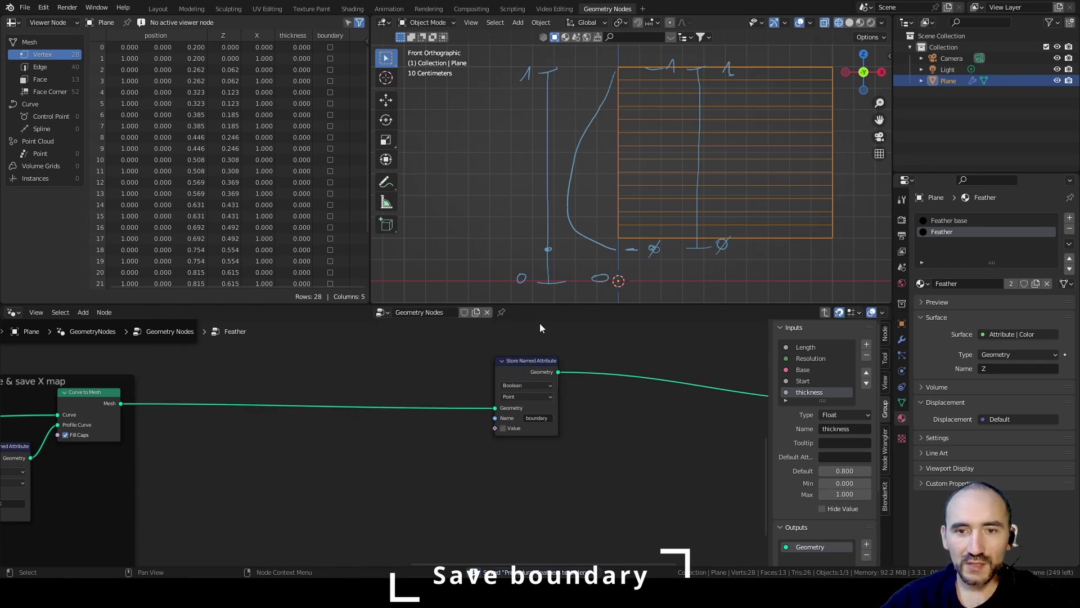
{"action": "key", "text": "ctrl+s"}
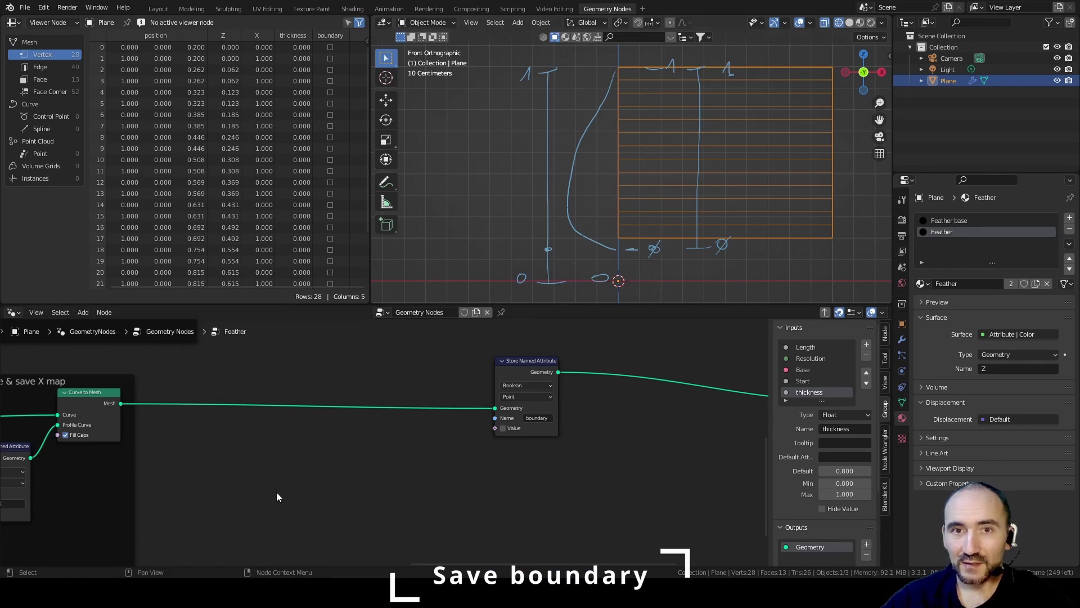
Step: Add an Index node, compare it with an integer Equal node, and connect the result to the boundary attribute's Value
{"action": "key", "text": "F3"}
{"action": "type", "text": "in"}
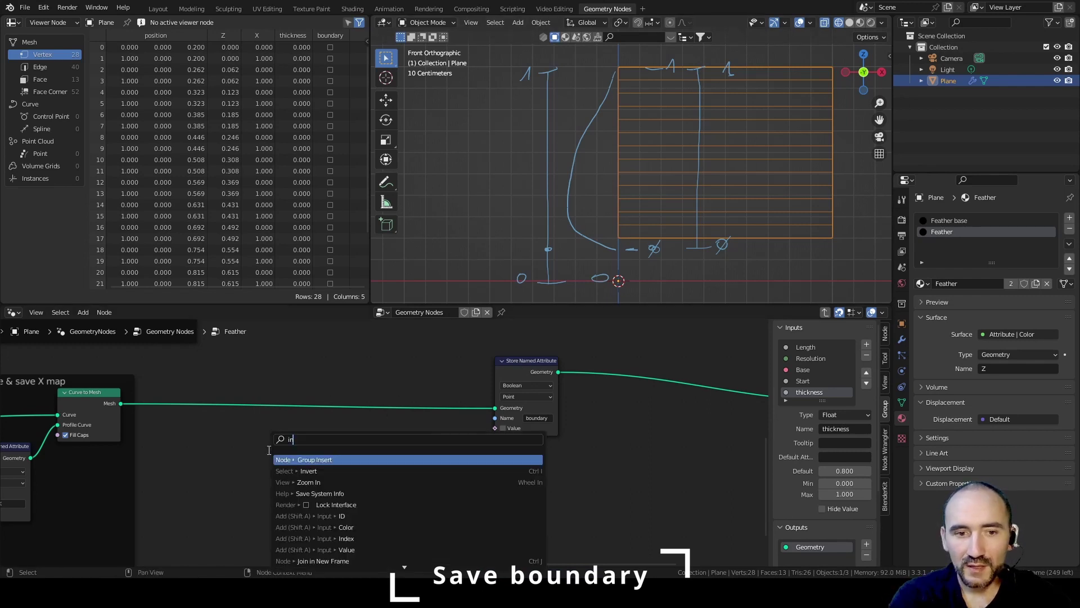
{"action": "type", "text": "dex"}
{"action": "key", "text": "Return"}
{"action": "left_click", "coordinate": [166, 461]}
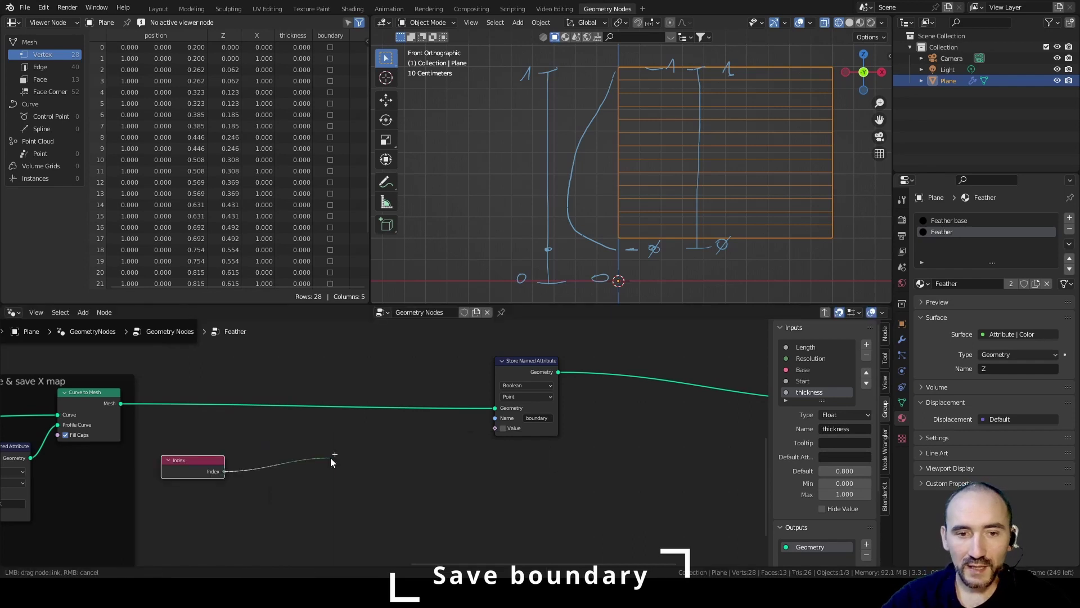
{"action": "key", "text": "F3"}
{"action": "type", "text": "equal"}
{"action": "key", "text": "Return"}
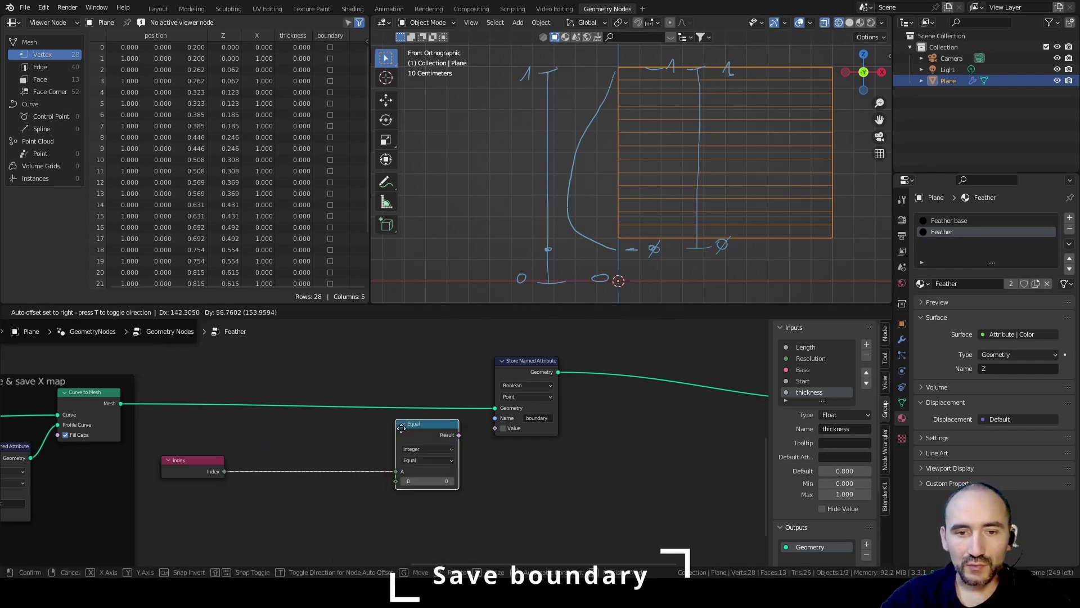
{"action": "left_click", "coordinate": [405, 429]}
{"action": "left_click_drag", "start_coordinate": [467, 434], "coordinate": [491, 427]}
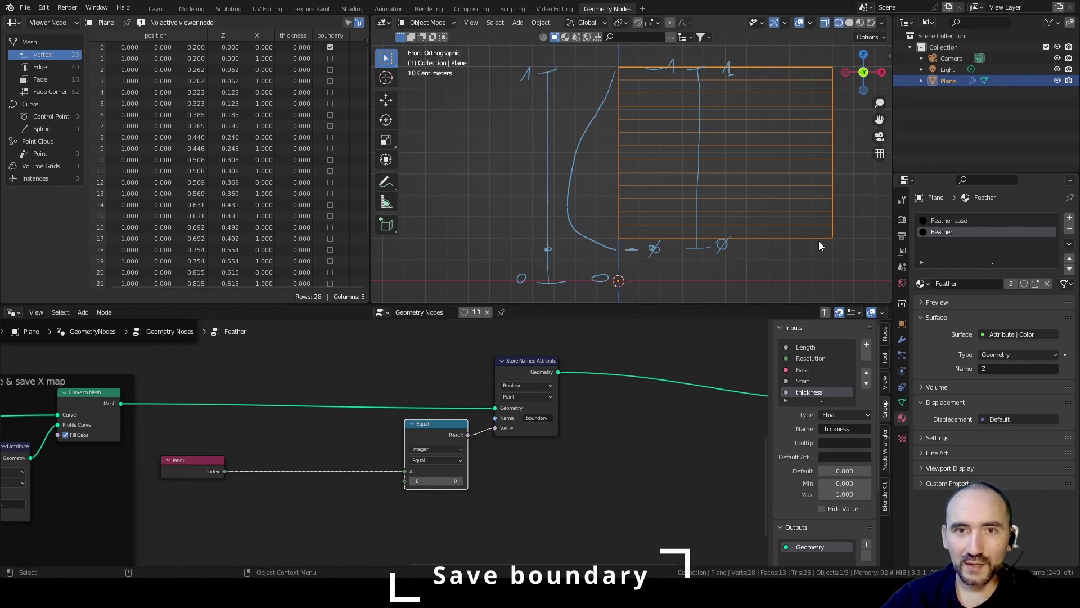
Step: Insert a Set Position node on the link after the boundary Store Named Attribute node
{"action": "middle_click_drag", "start_coordinate": [283, 481], "coordinate": [259, 459]}
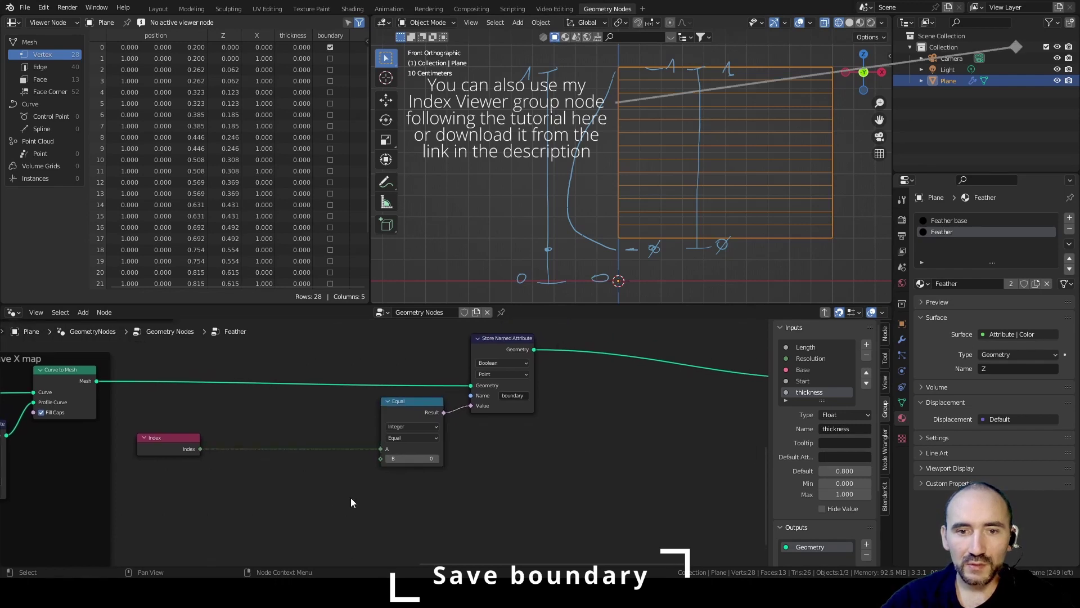
{"action": "middle_click_drag", "start_coordinate": [579, 442], "coordinate": [533, 457]}
{"action": "key", "text": "F3"}
{"action": "key", "text": "Return"}
{"action": "left_click", "coordinate": [584, 369]}
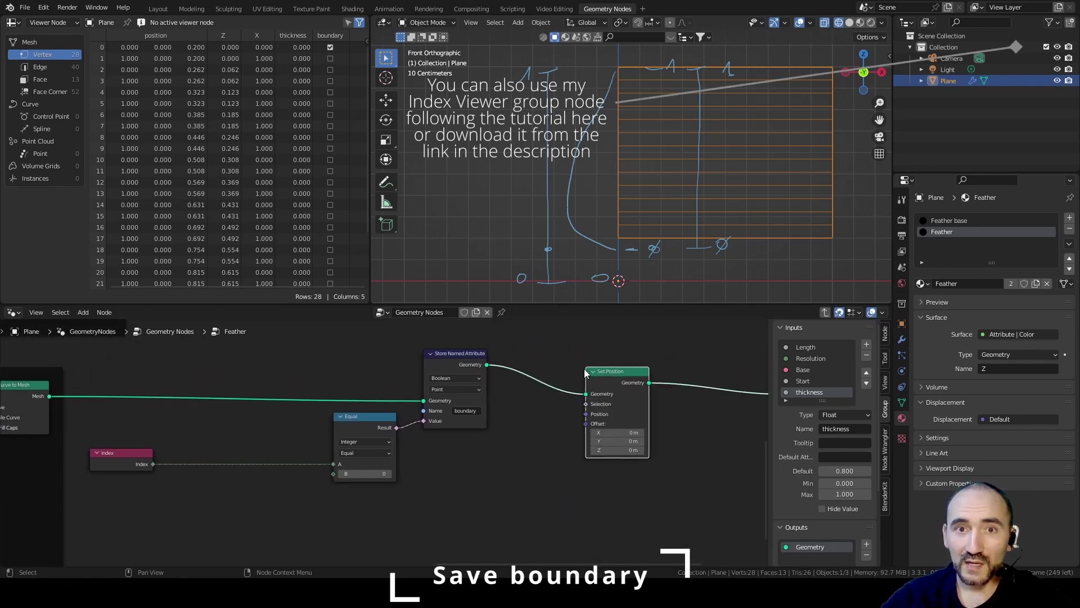
Step: Drive the Set Position Selection with a Named Attribute node reading boundary, and set the offset to 0.04 m on X, Y and Z
{"action": "left_click", "coordinate": [560, 413]}
{"action": "key", "text": "F3"}
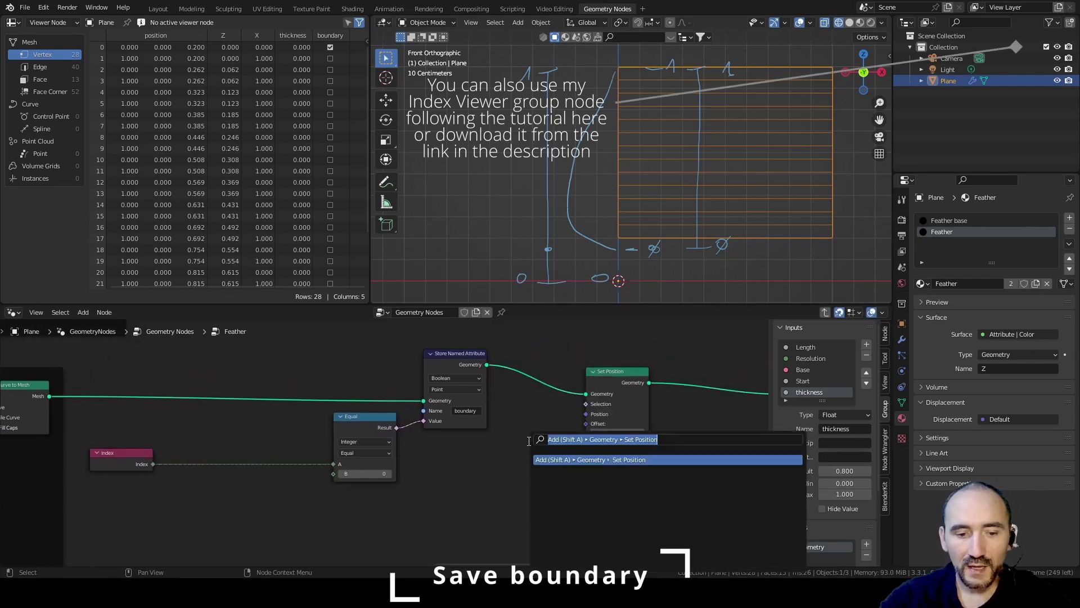
{"action": "type", "text": "named"}
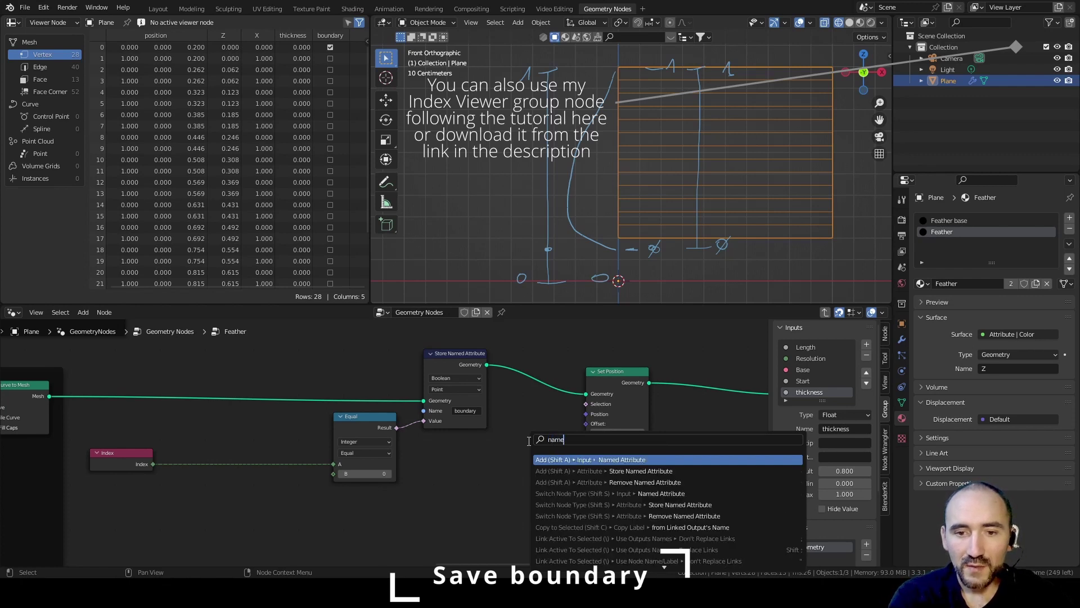
{"action": "key", "text": "Return"}
{"action": "left_click", "coordinate": [511, 393]}
{"action": "scroll", "coordinate": [511, 411], "scroll_direction": "up", "scroll_amount": 2}
{"action": "left_click", "coordinate": [591, 445]}
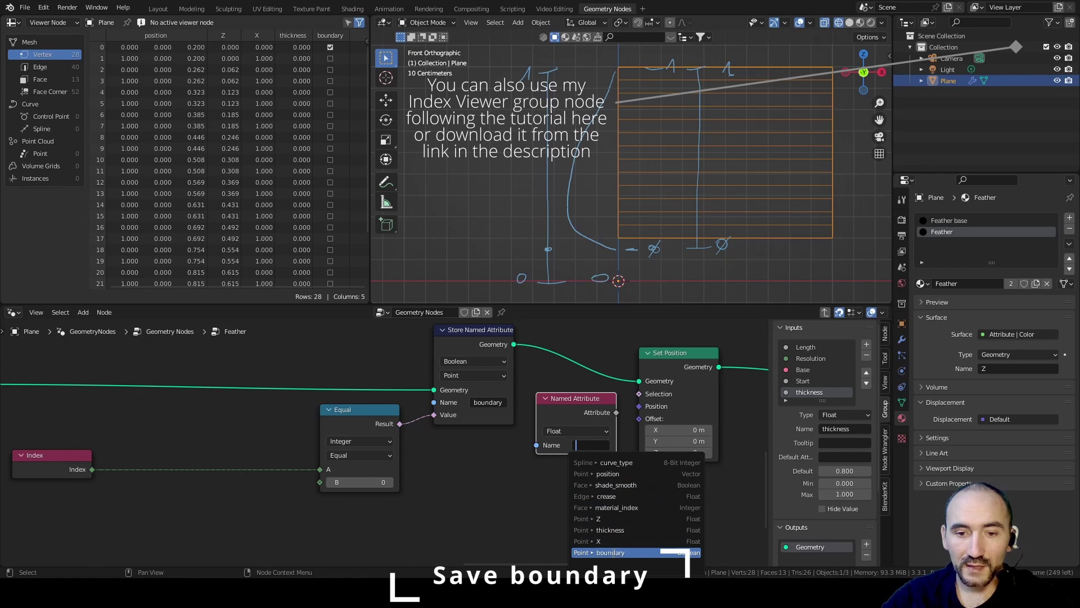
{"action": "left_click", "coordinate": [616, 552]}
{"action": "left_click_drag", "start_coordinate": [638, 394], "coordinate": [639, 394]}
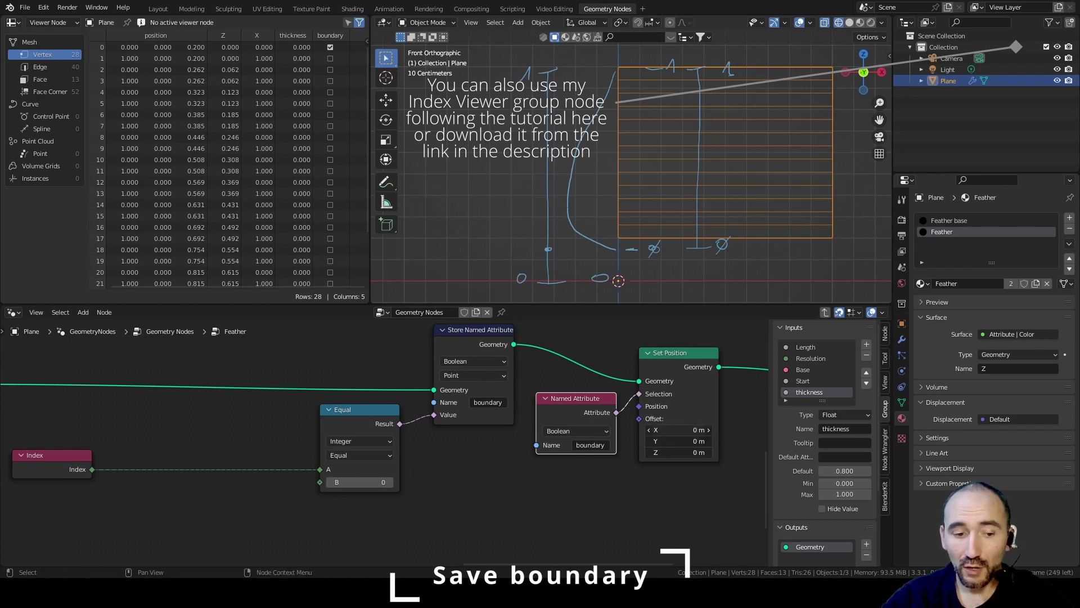
{"action": "left_click_drag", "start_coordinate": [678, 452], "coordinate": [669, 414], "text": "shift"}
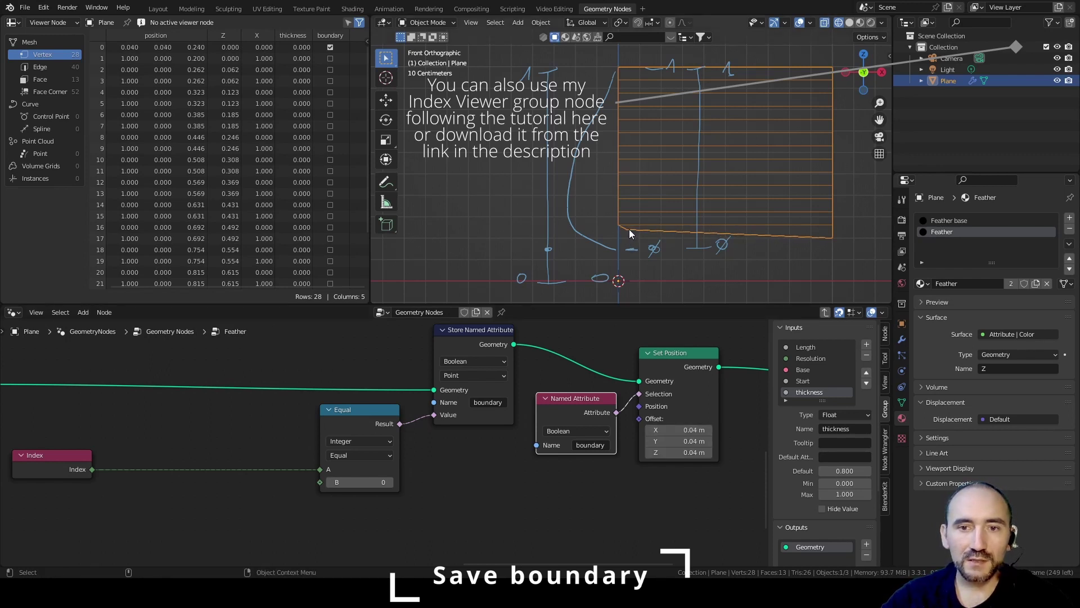
Step: Raise the Equal node's B value one at a time to 5 to check which vertex each index displaces
{"action": "left_click", "coordinate": [387, 482]}
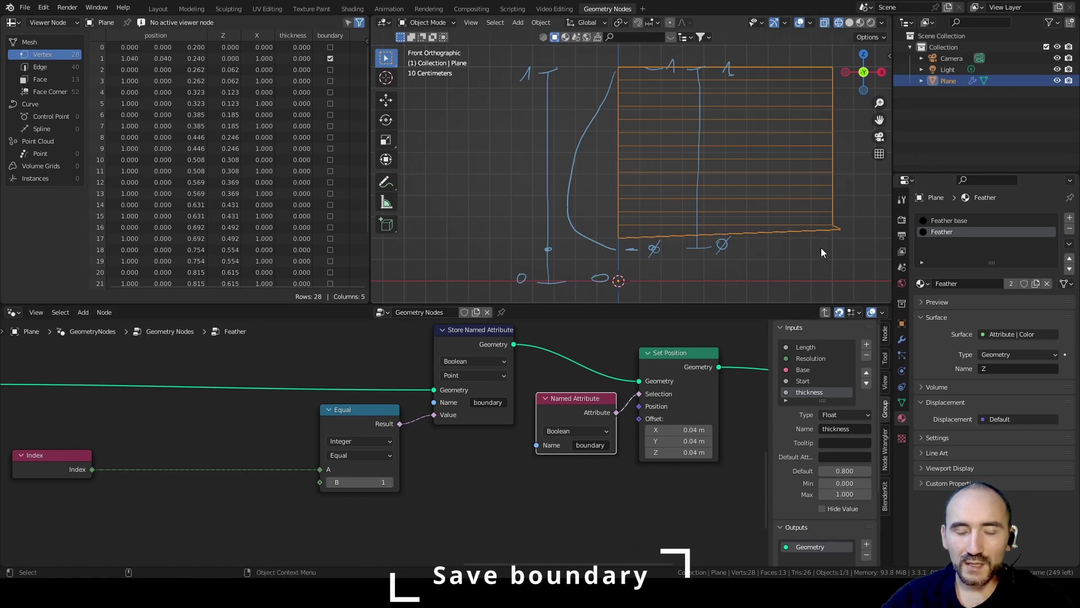
{"action": "left_click", "coordinate": [391, 482]}
{"action": "left_click", "coordinate": [391, 482]}
{"action": "left_click", "coordinate": [391, 483]}
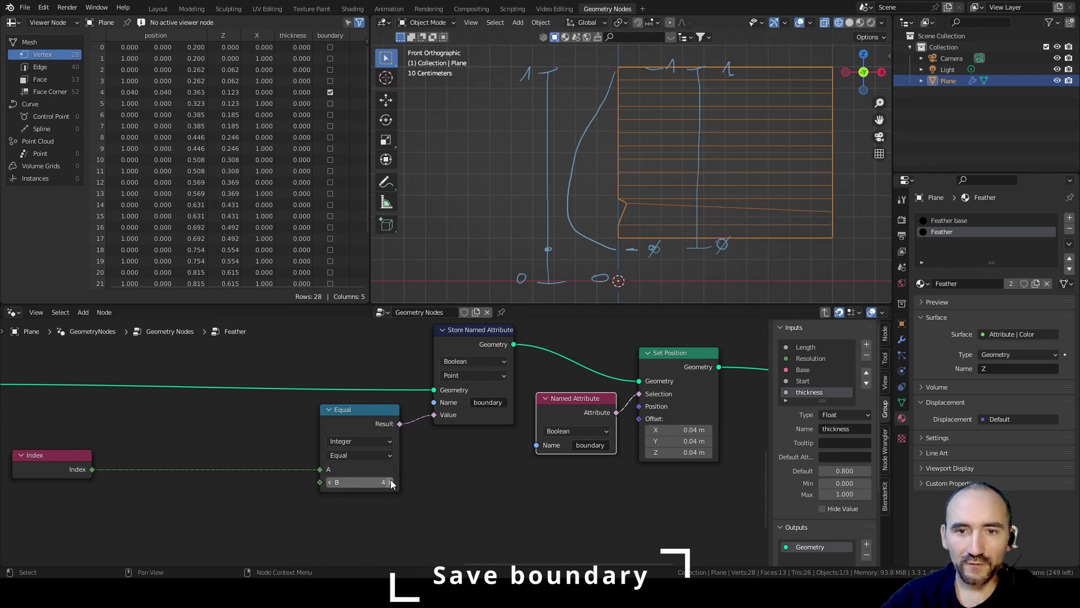
{"action": "left_click", "coordinate": [391, 482]}
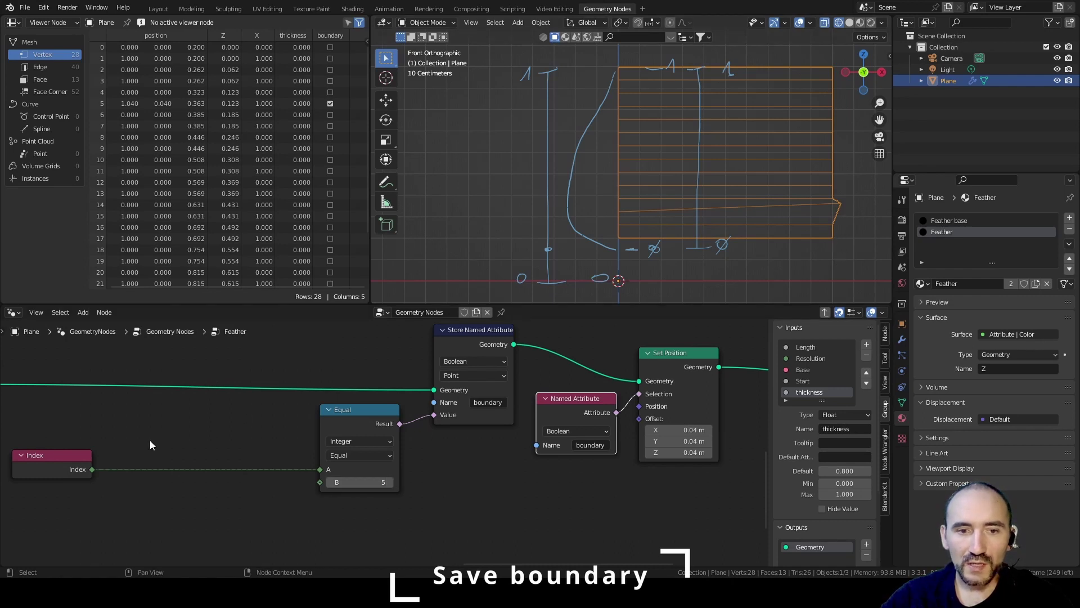
Step: Feed the Index value into an Add node set to 1, followed by a Modulo node set to 2
{"action": "middle_click_drag", "start_coordinate": [150, 440], "coordinate": [214, 436]}
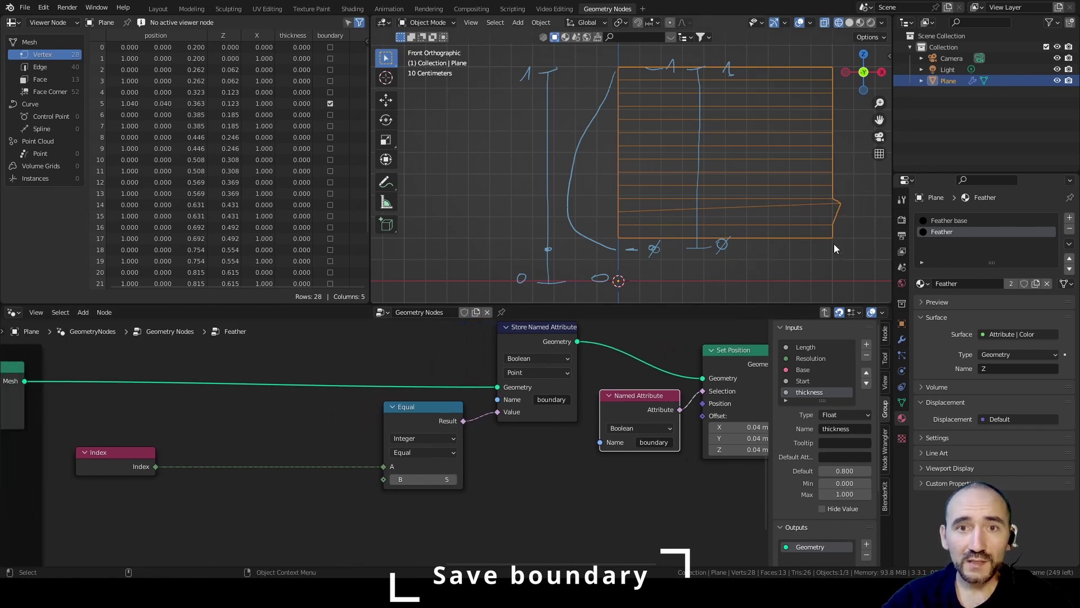
{"action": "left_click_drag", "start_coordinate": [160, 469], "coordinate": [185, 490]}
{"action": "type", "text": "add"}
{"action": "key", "text": "Return"}
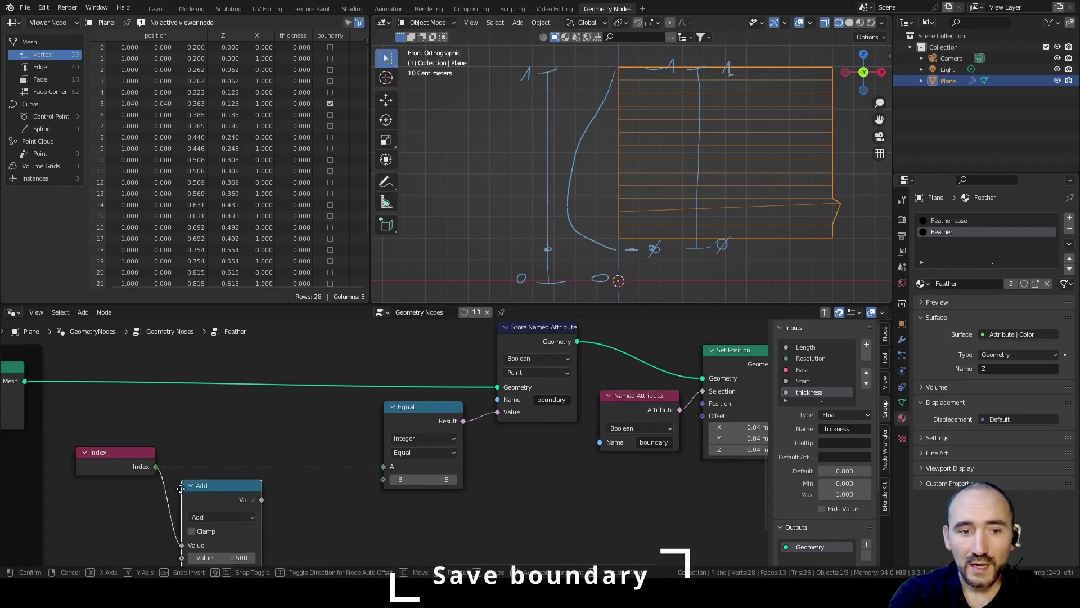
{"action": "left_click", "coordinate": [166, 421]}
{"action": "left_click_drag", "start_coordinate": [246, 433], "coordinate": [290, 428]}
{"action": "type", "text": "modulo"}
{"action": "key", "text": "Return"}
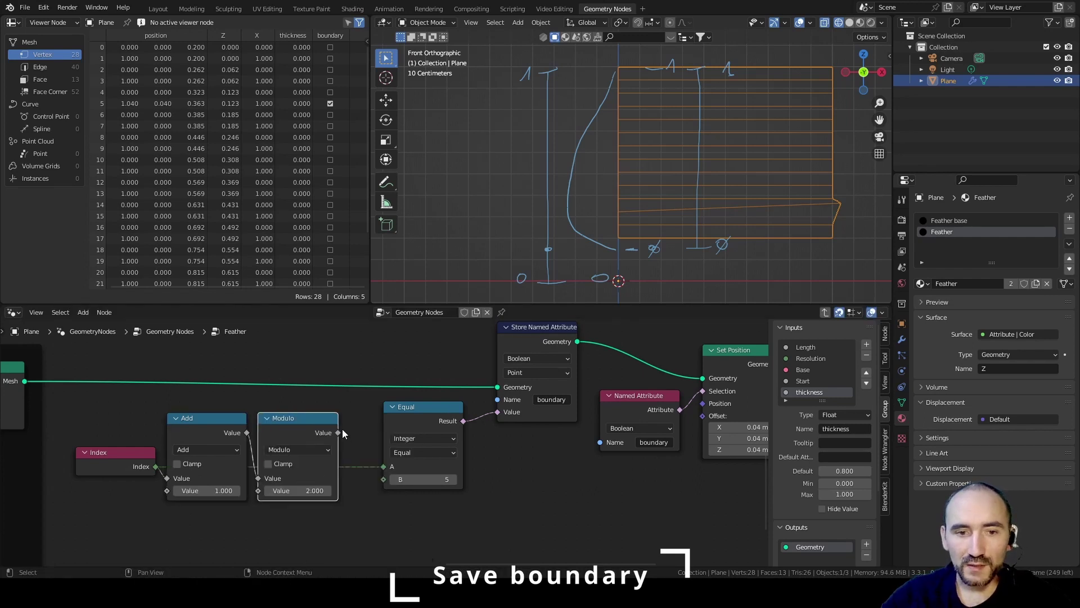
Step: Connect the Modulo result to the Equal node's A input and set B to 0
{"action": "left_click_drag", "start_coordinate": [339, 432], "coordinate": [384, 466]}
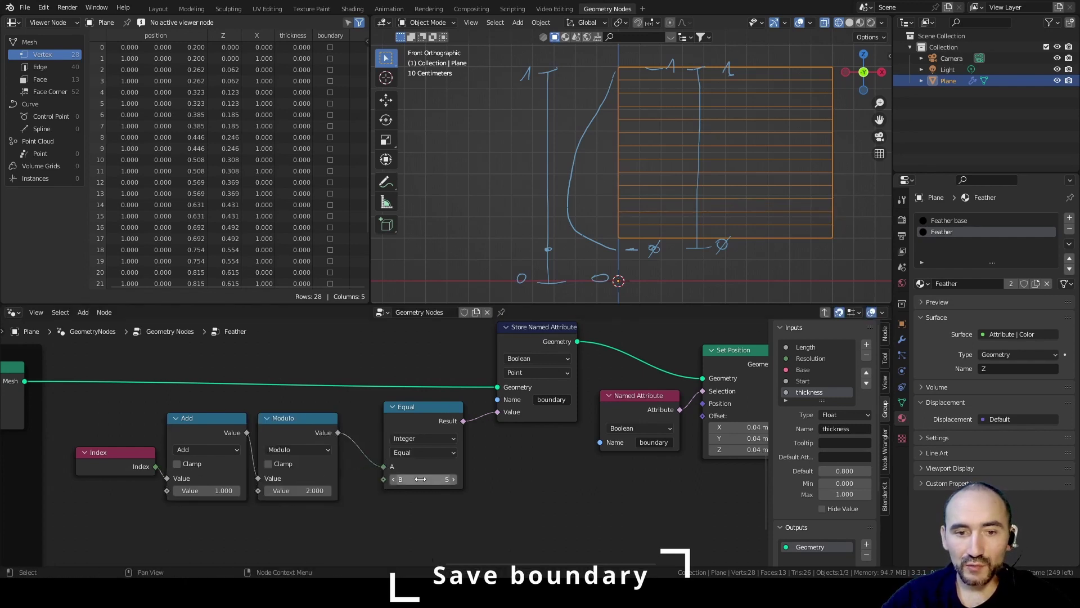
{"action": "left_click", "coordinate": [423, 479]}
{"action": "type", "text": "0"}
{"action": "key", "text": "Return"}
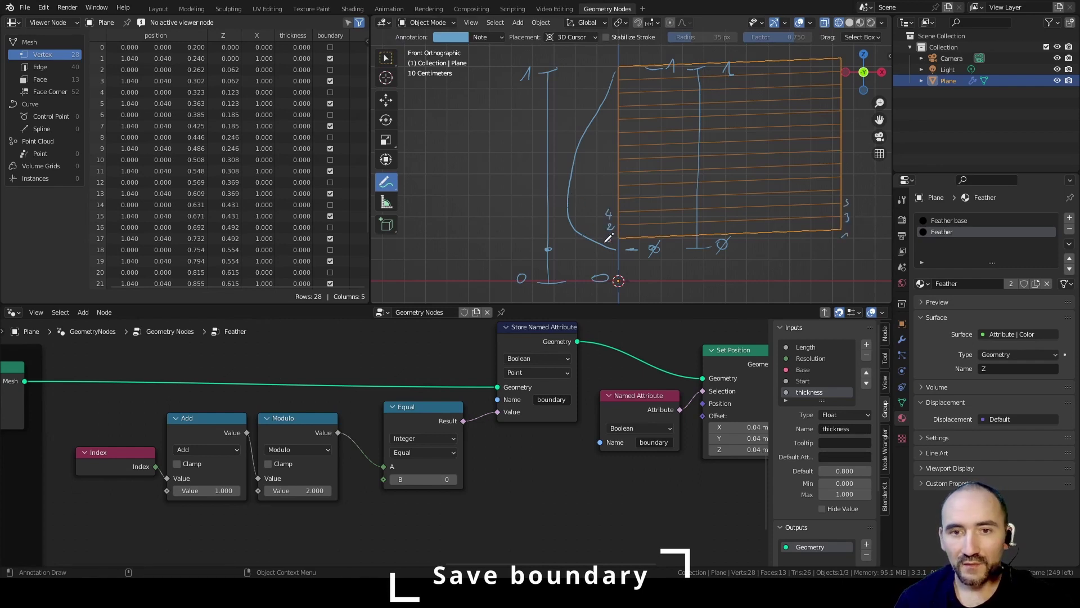
Step: Annotate below the Add and Modulo nodes the calculations 0+1=1 % 2 = 1 and 1+1=2 % 2 = 0
{"action": "key", "text": "t"}
{"action": "left_click_drag", "start_coordinate": [135, 513], "coordinate": [155, 514]}
{"action": "mouse_move", "coordinate": [150, 509]}
{"action": "left_mouse_down"}
{"action": "mouse_move", "coordinate": [165, 520]}
{"action": "mouse_move", "coordinate": [235, 506]}
{"action": "left_mouse_up"}
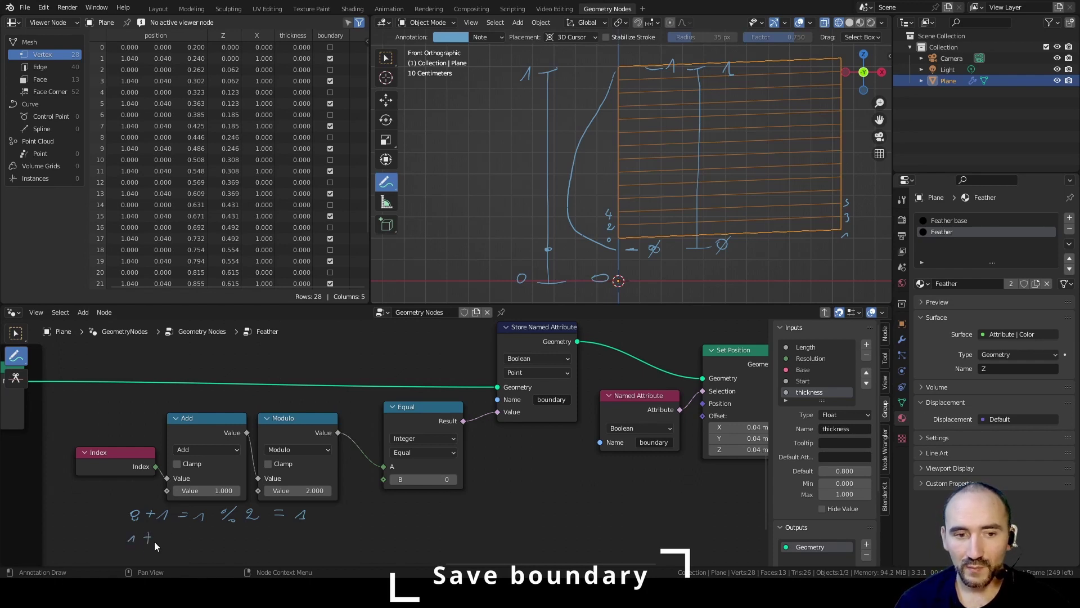
{"action": "left_click_drag", "start_coordinate": [156, 538], "coordinate": [162, 543]}
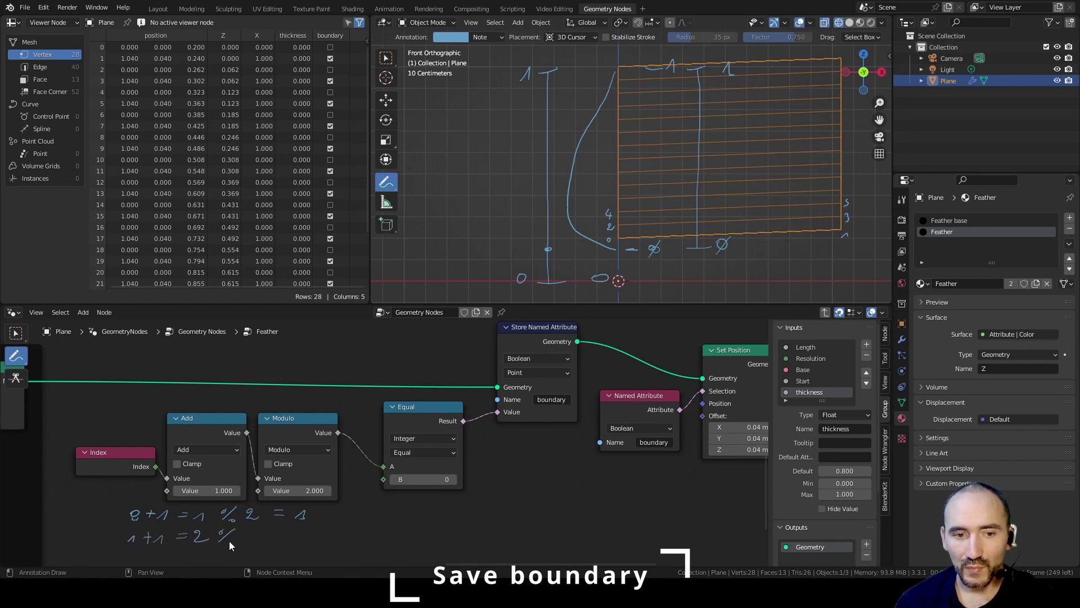
{"action": "left_click_drag", "start_coordinate": [273, 530], "coordinate": [284, 528]}
{"action": "left_click_drag", "start_coordinate": [274, 536], "coordinate": [284, 535]}
{"action": "left_click_drag", "start_coordinate": [304, 530], "coordinate": [303, 530]}
{"action": "left_click_drag", "start_coordinate": [311, 527], "coordinate": [297, 543]}
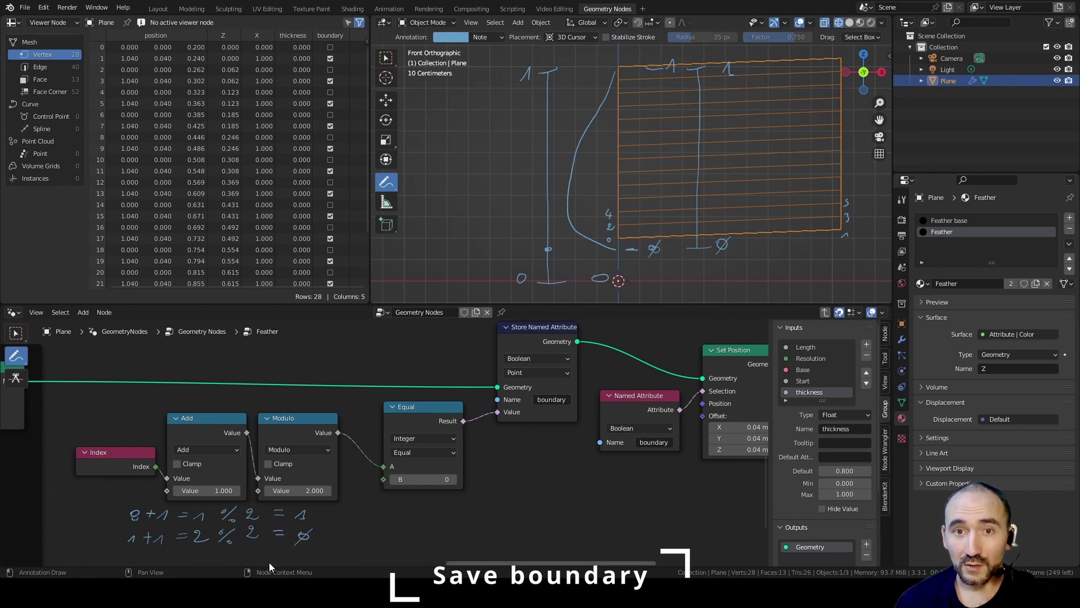
Step: Annotate 2+1=3 % 2 = 1 and 3+1=4 % 2 = 0 below the Equal node, and mark the matching odd vertices in the viewport
{"action": "left_click_drag", "start_coordinate": [387, 509], "coordinate": [394, 514]}
{"action": "left_click_drag", "start_coordinate": [402, 511], "coordinate": [409, 511]}
{"action": "left_click_drag", "start_coordinate": [405, 507], "coordinate": [405, 515]}
{"action": "left_click_drag", "start_coordinate": [413, 512], "coordinate": [421, 515]}
{"action": "mouse_move", "coordinate": [432, 510]}
{"action": "left_mouse_down"}
{"action": "mouse_move", "coordinate": [477, 505]}
{"action": "mouse_move", "coordinate": [478, 514]}
{"action": "left_mouse_up"}
{"action": "left_click_drag", "start_coordinate": [488, 508], "coordinate": [491, 506]}
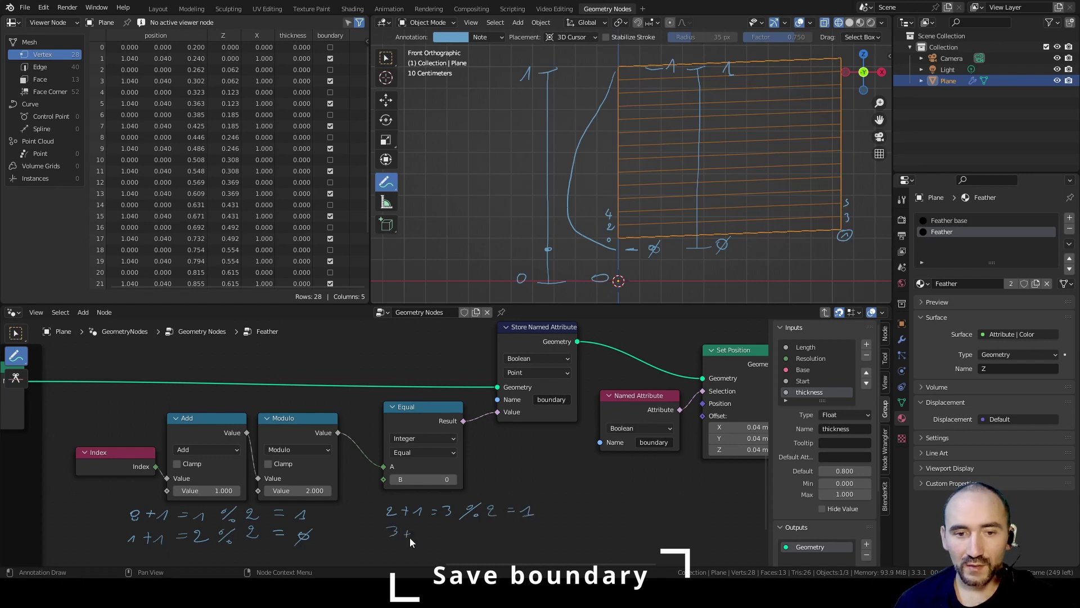
{"action": "left_click_drag", "start_coordinate": [477, 529], "coordinate": [466, 539]}
{"action": "left_click_drag", "start_coordinate": [466, 531], "coordinate": [467, 531]}
{"action": "left_click_drag", "start_coordinate": [475, 537], "coordinate": [512, 529]}
{"action": "left_click_drag", "start_coordinate": [504, 535], "coordinate": [513, 534]}
{"action": "left_click_drag", "start_coordinate": [529, 528], "coordinate": [528, 530]}
{"action": "left_click_drag", "start_coordinate": [534, 526], "coordinate": [523, 537]}
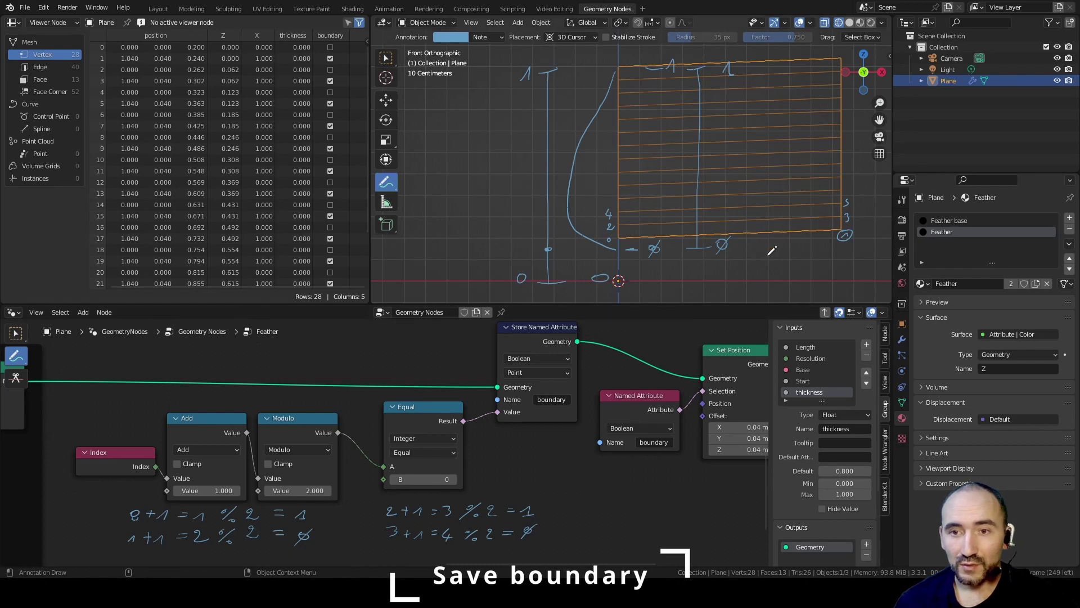
{"action": "mouse_move", "coordinate": [844, 209]}
{"action": "left_mouse_down"}
{"action": "mouse_move", "coordinate": [856, 221]}
{"action": "mouse_move", "coordinate": [842, 211]}
{"action": "left_mouse_up"}
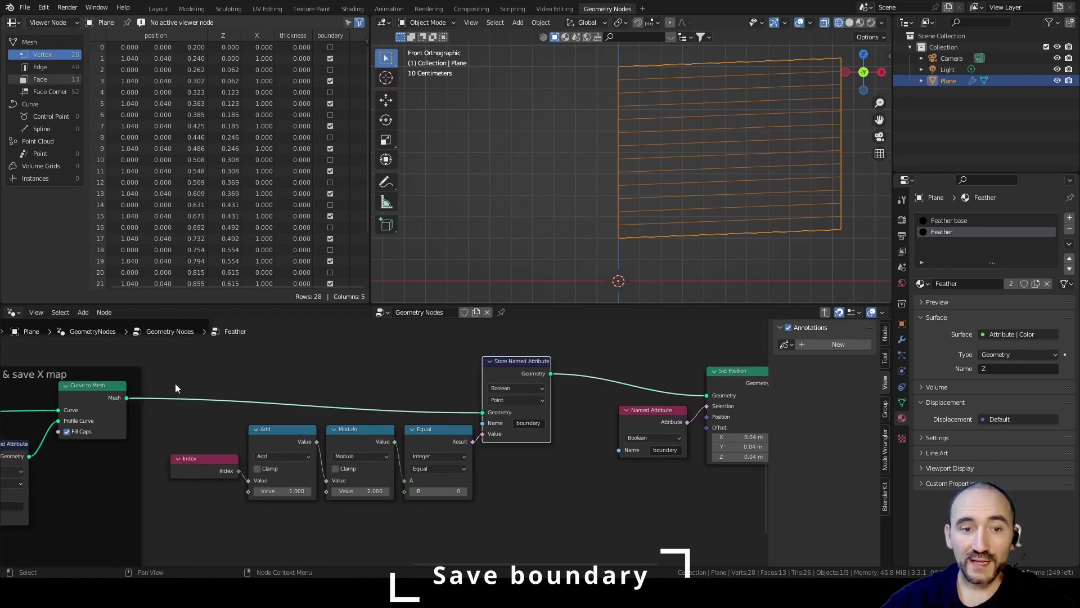
Step: Join the Index, Add, Modulo, Equal and boundary Store Named Attribute nodes in a frame labelled "Save boundary"
{"action": "left_click_drag", "start_coordinate": [174, 383], "coordinate": [530, 515]}
{"action": "key", "text": "ctrl+j"}
{"action": "key", "text": "F2"}
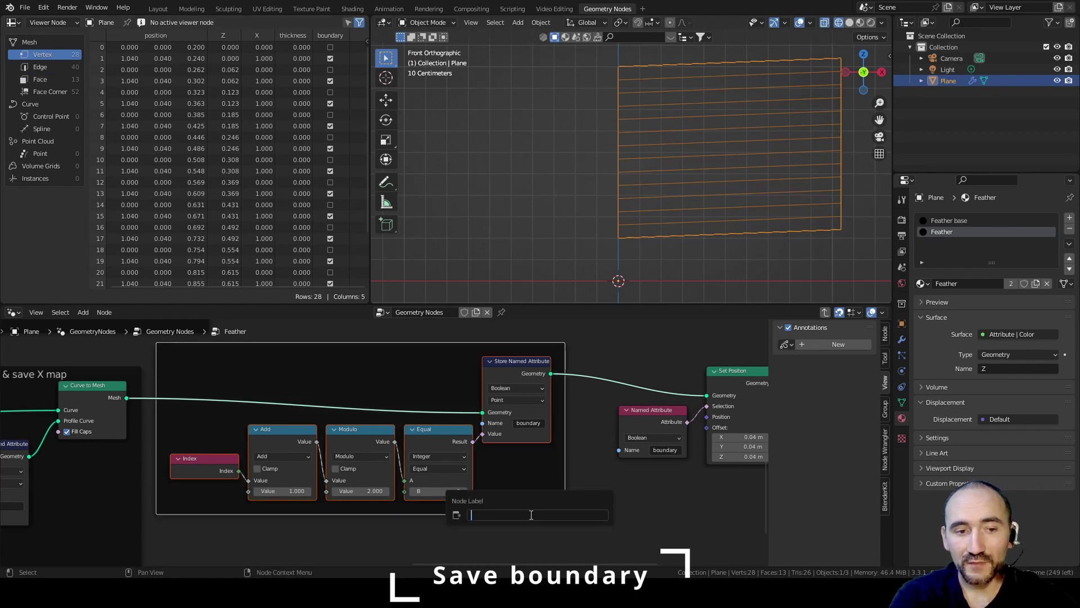
{"action": "type", "text": "Save boundary"}
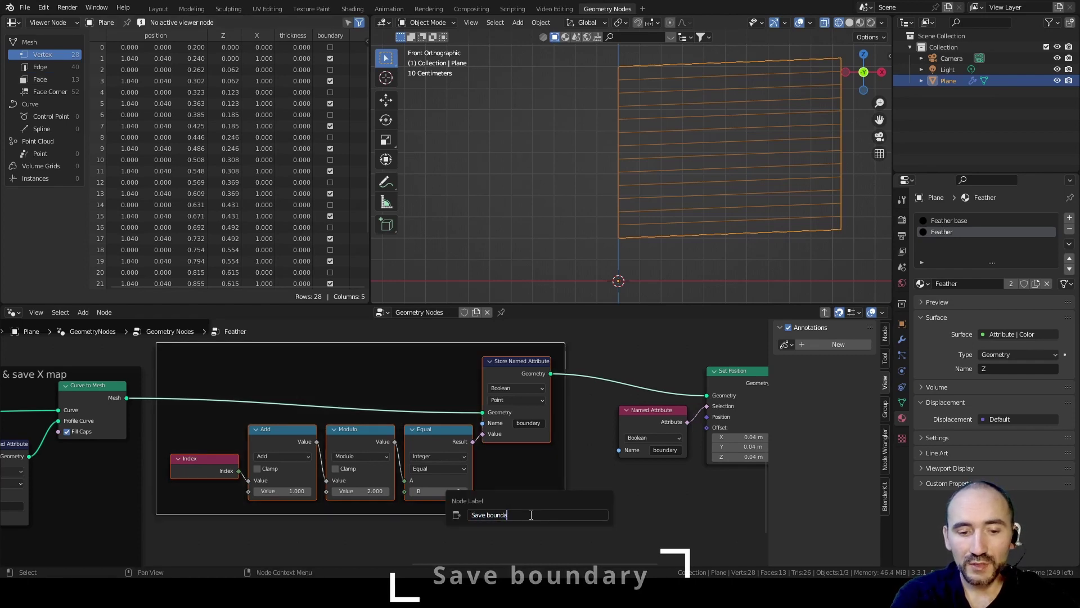
{"action": "key", "text": "Return"}
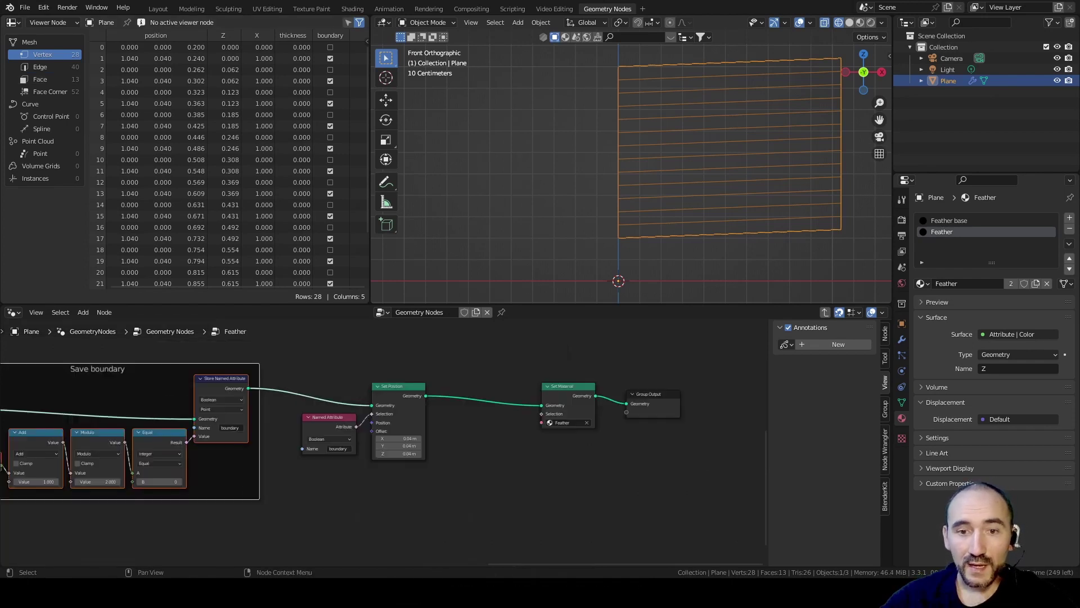
Step: Make room after the Save boundary frame by shifting Set Material, Group Output, Set Position and its Named Attribute node further along
{"action": "left_click", "coordinate": [518, 407]}
{"action": "left_click_drag", "start_coordinate": [515, 367], "coordinate": [674, 444]}
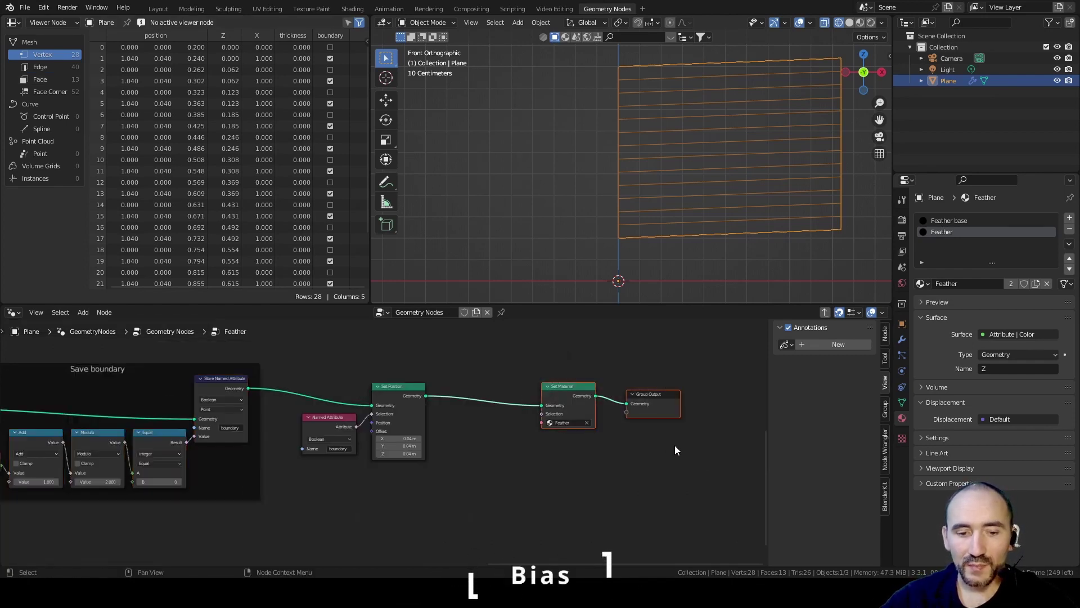
{"action": "key", "text": "g"}
{"action": "left_click", "coordinate": [745, 424]}
{"action": "key", "text": "KP_Decimal"}
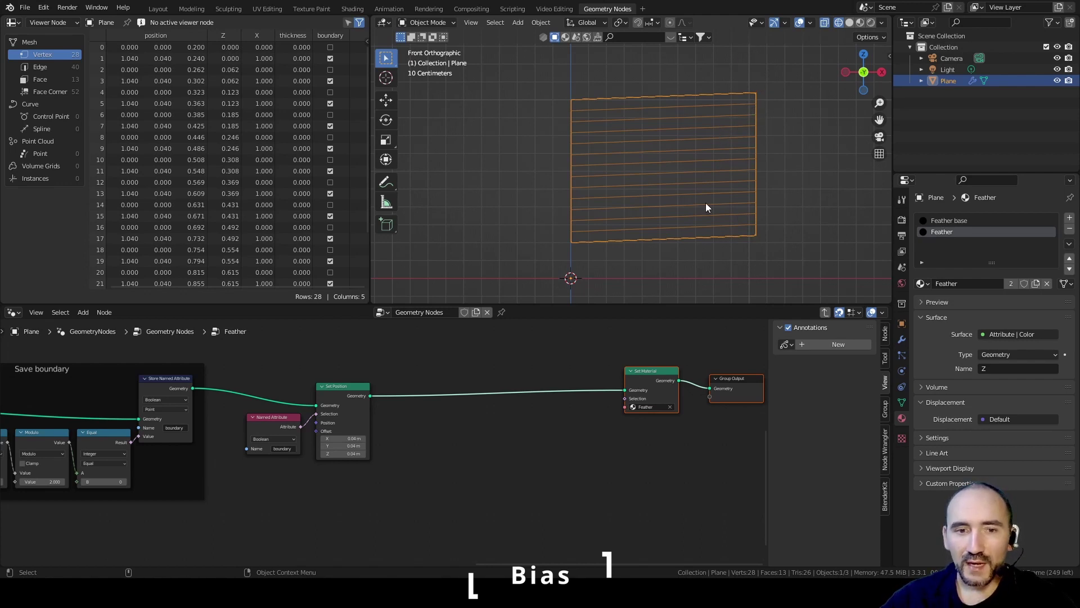
{"action": "scroll", "coordinate": [432, 407], "scroll_direction": "up", "scroll_amount": 3}
{"action": "middle_click_drag", "start_coordinate": [417, 424], "coordinate": [400, 445]}
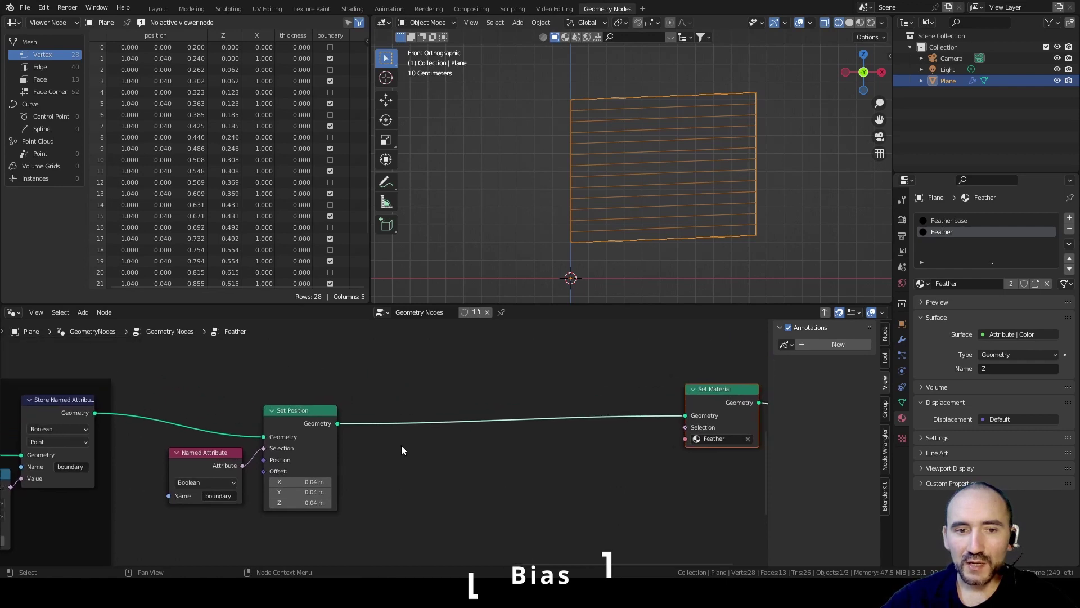
{"action": "left_click", "coordinate": [401, 444]}
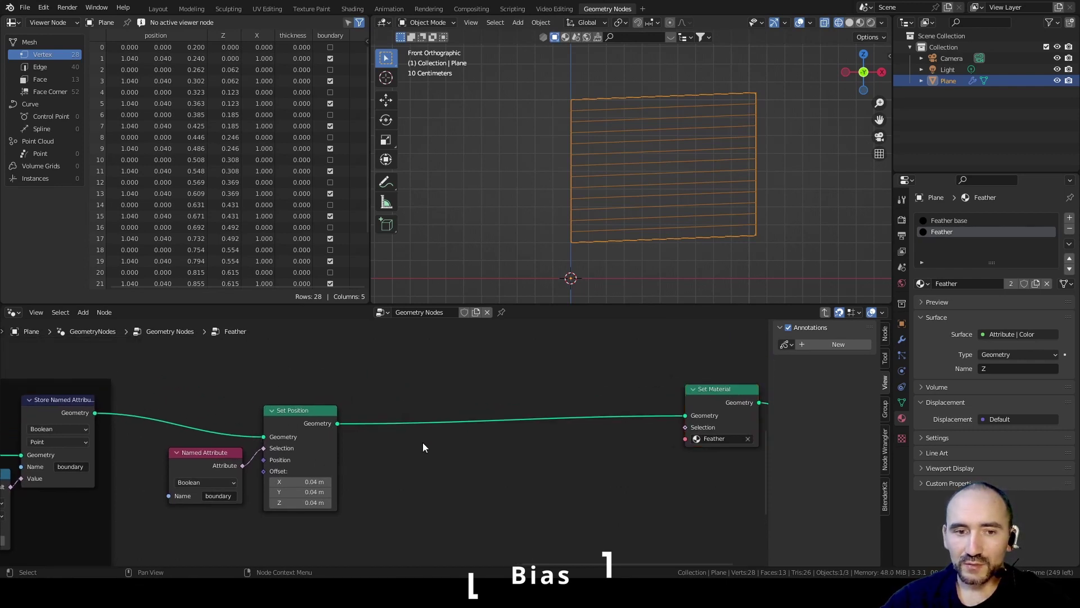
{"action": "left_click_drag", "start_coordinate": [301, 415], "coordinate": [523, 391]}
{"action": "left_click_drag", "start_coordinate": [220, 465], "coordinate": [441, 445]}
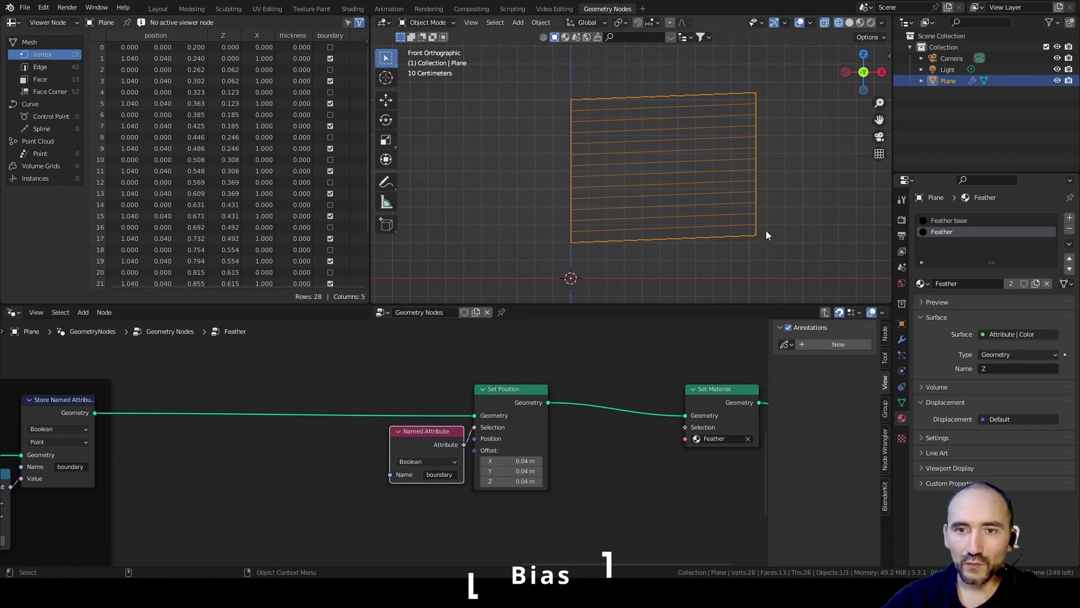
Step: Set the Set Position offset to 0 m on X, Y and Z
{"action": "mouse_move", "coordinate": [514, 460]}
{"action": "left_mouse_down"}
{"action": "mouse_move", "coordinate": [514, 481]}
{"action": "mouse_move", "coordinate": [514, 460]}
{"action": "left_mouse_up"}
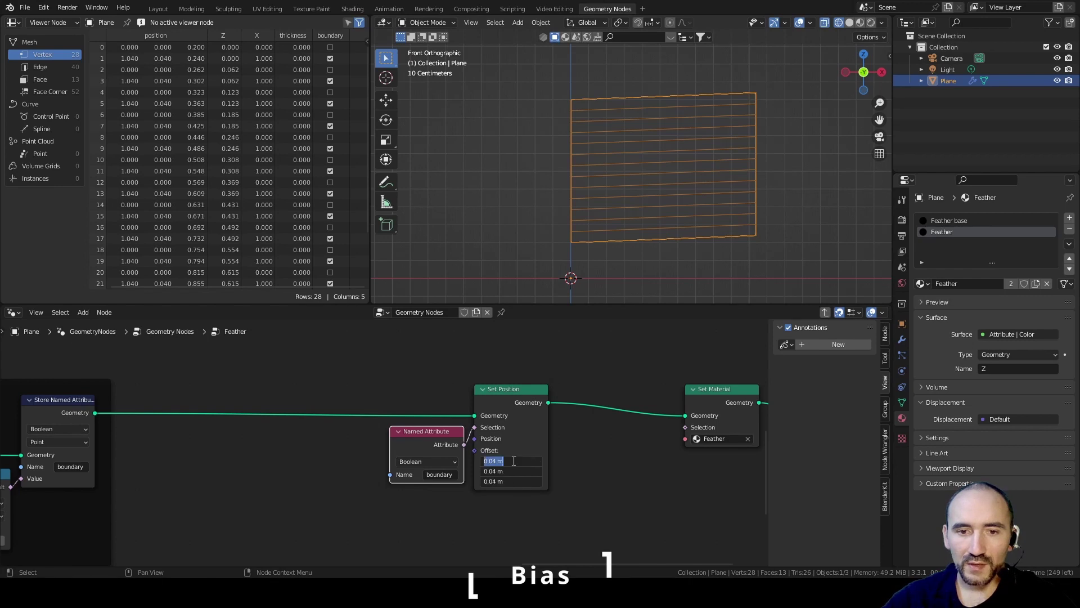
{"action": "type", "text": "0"}
{"action": "key", "text": "Return"}
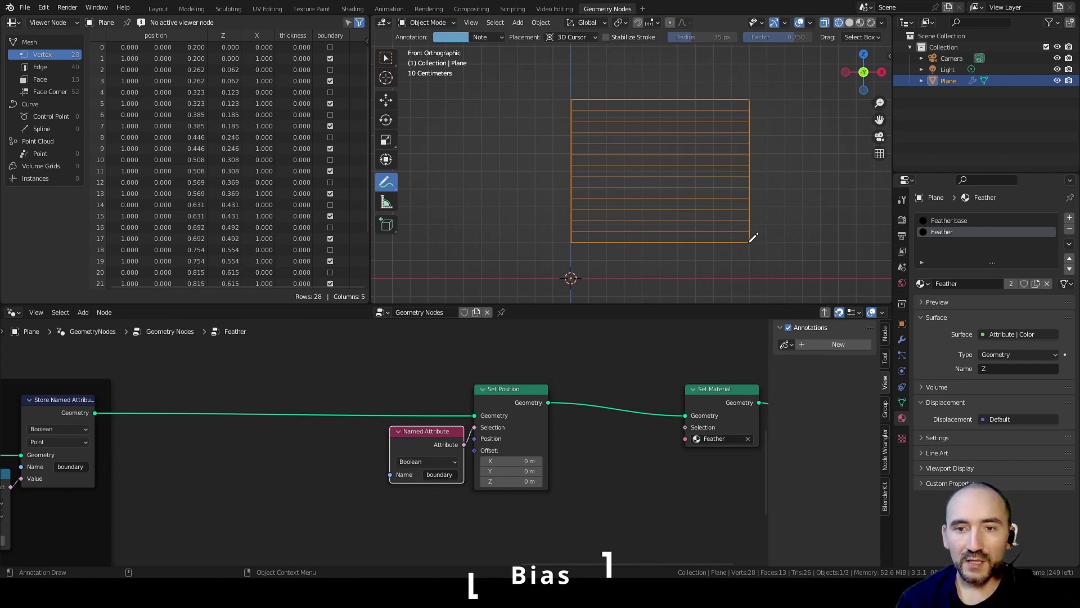
Step: Annotate the front view with the boundary vertices' Z heights above the red axis line and an arrow for the upward bias displacement
{"action": "left_click_drag", "start_coordinate": [749, 244], "coordinate": [744, 283]}
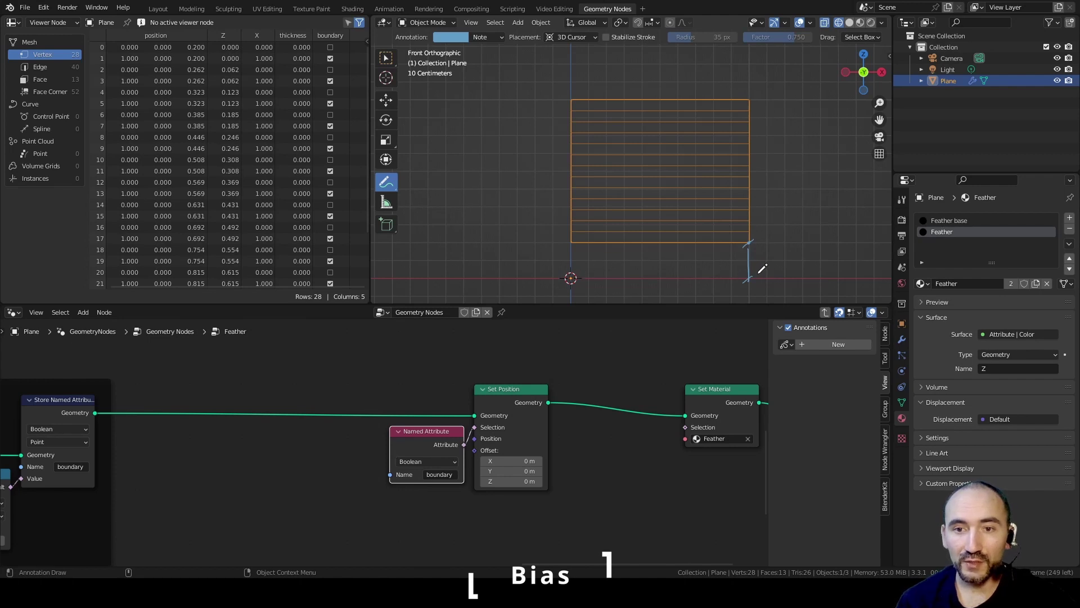
{"action": "left_click_drag", "start_coordinate": [750, 260], "coordinate": [755, 266]}
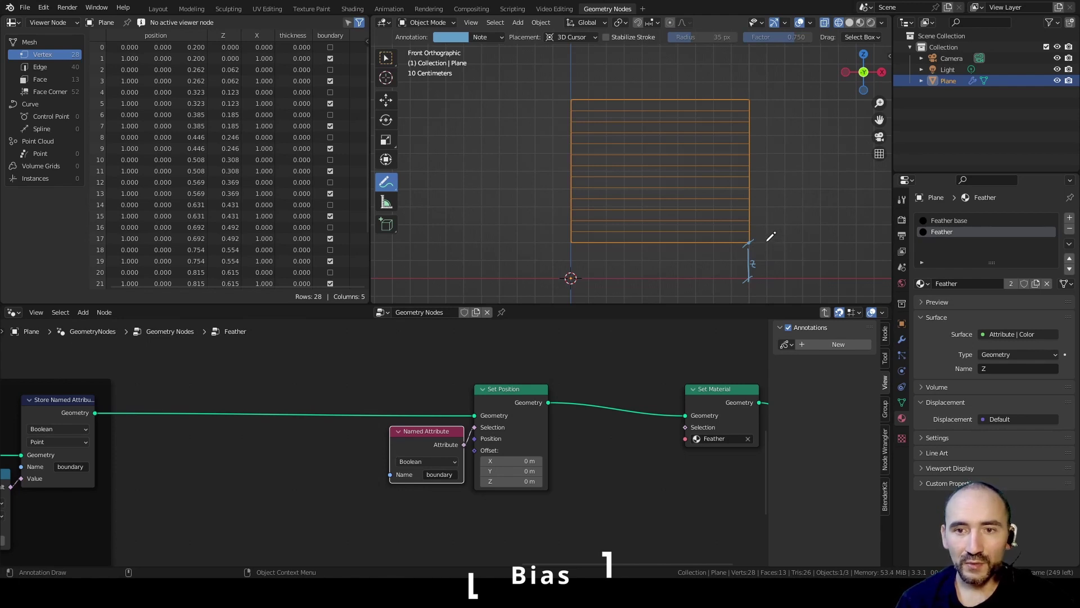
{"action": "left_click_drag", "start_coordinate": [766, 243], "coordinate": [766, 240]}
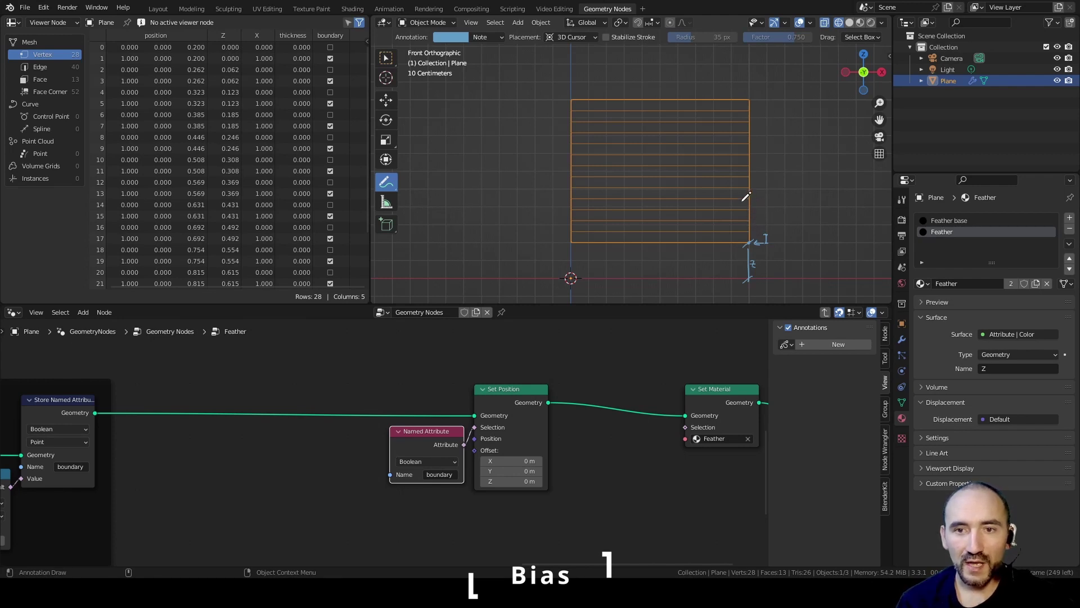
{"action": "left_click_drag", "start_coordinate": [744, 199], "coordinate": [695, 202]}
{"action": "mouse_move", "coordinate": [714, 201]}
{"action": "left_mouse_down"}
{"action": "mouse_move", "coordinate": [712, 277]}
{"action": "mouse_move", "coordinate": [707, 259]}
{"action": "left_mouse_up"}
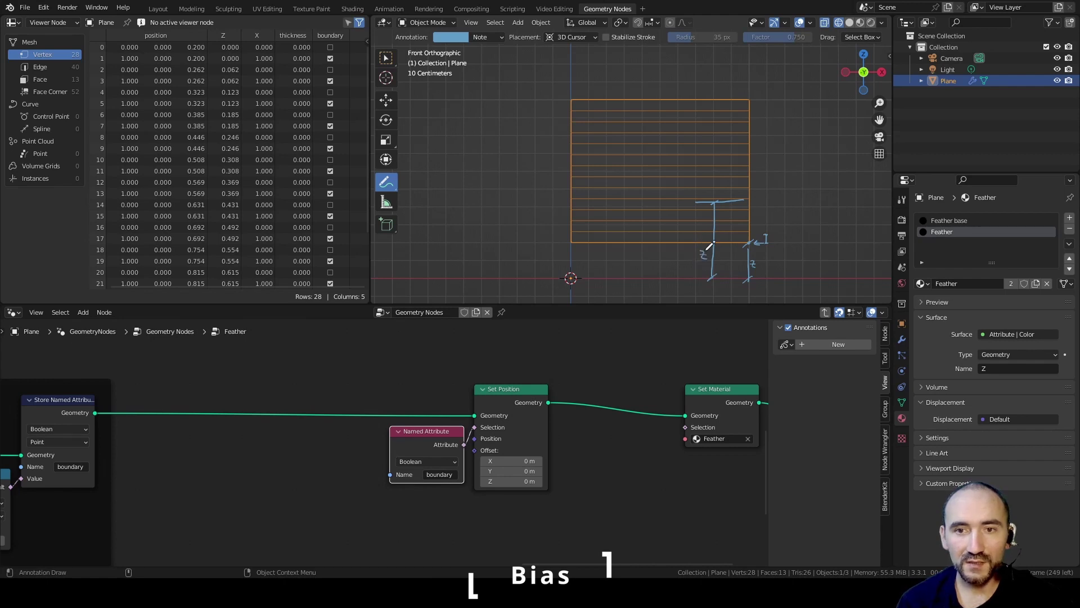
{"action": "mouse_move", "coordinate": [752, 199]}
{"action": "left_mouse_down"}
{"action": "mouse_move", "coordinate": [798, 199]}
{"action": "mouse_move", "coordinate": [799, 132]}
{"action": "left_mouse_up"}
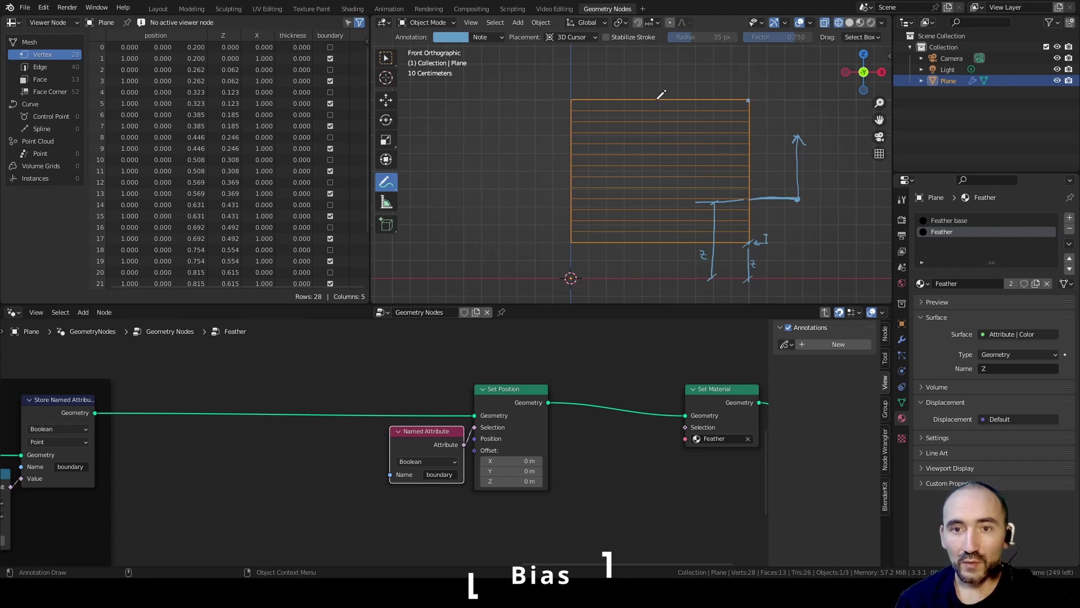
{"action": "left_click_drag", "start_coordinate": [654, 100], "coordinate": [657, 278]}
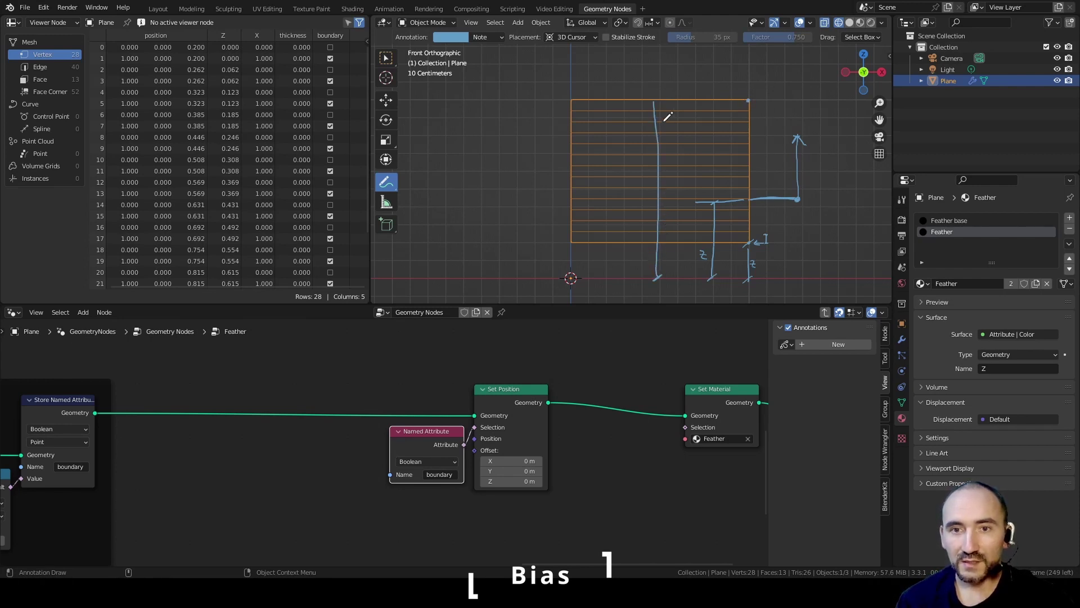
{"action": "left_click_drag", "start_coordinate": [754, 96], "coordinate": [753, 1]}
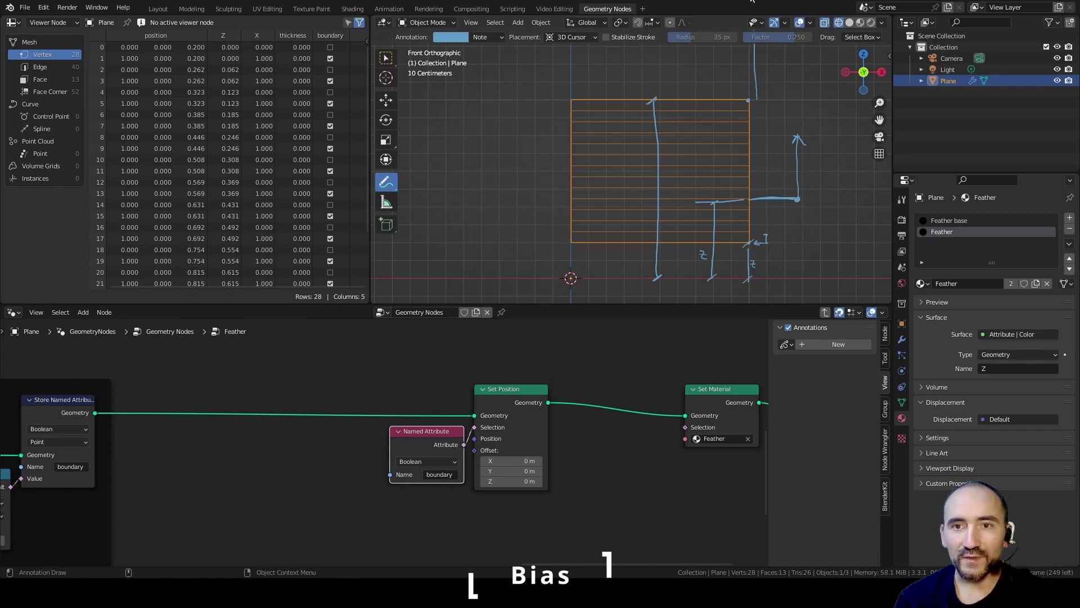
{"action": "key", "text": "ctrl+z"}
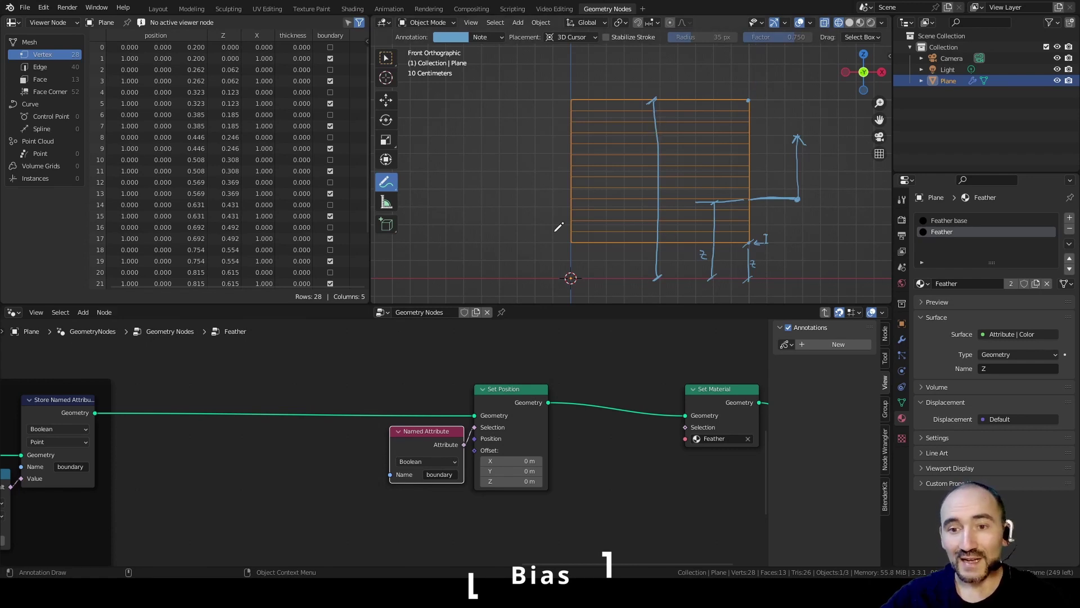
Step: Add a Group Input node between the Save boundary frame and the Named Attribute node
{"action": "left_click", "coordinate": [276, 472]}
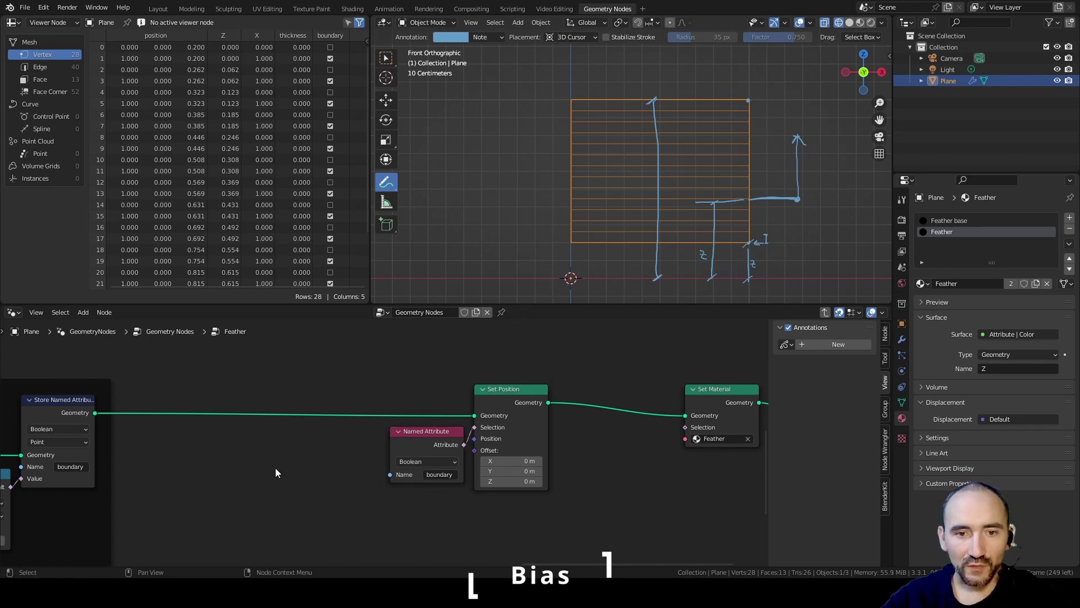
{"action": "key", "text": "F3"}
{"action": "type", "text": "group inp"}
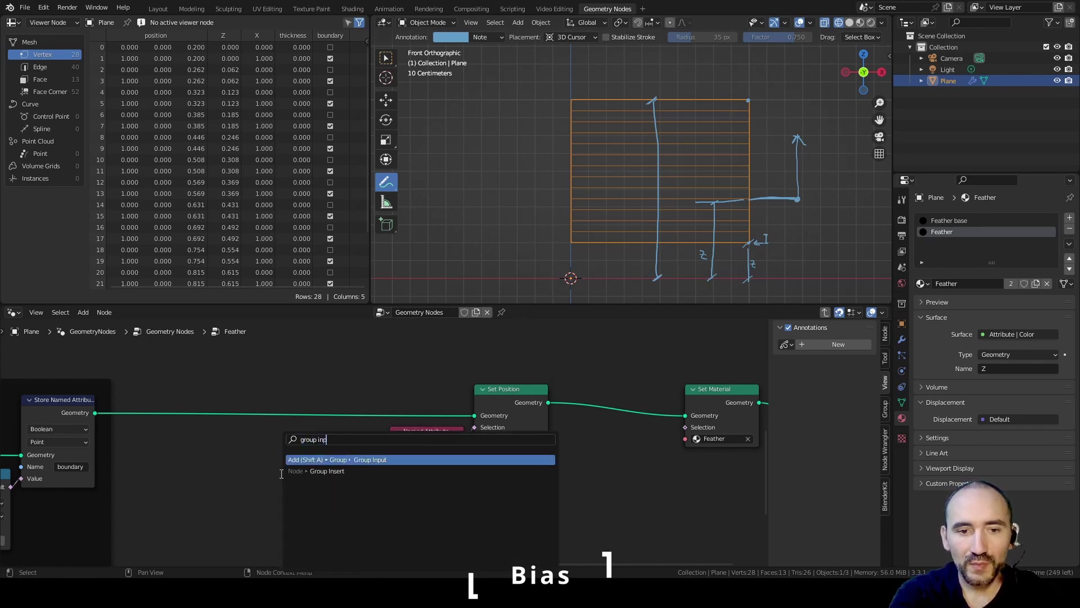
{"action": "key", "text": "Return"}
{"action": "left_click", "coordinate": [157, 457]}
Step: Rename the thickness group input to Thickness, and add a Float group input named Bias with a minimum of 0
{"action": "left_click", "coordinate": [885, 408]}
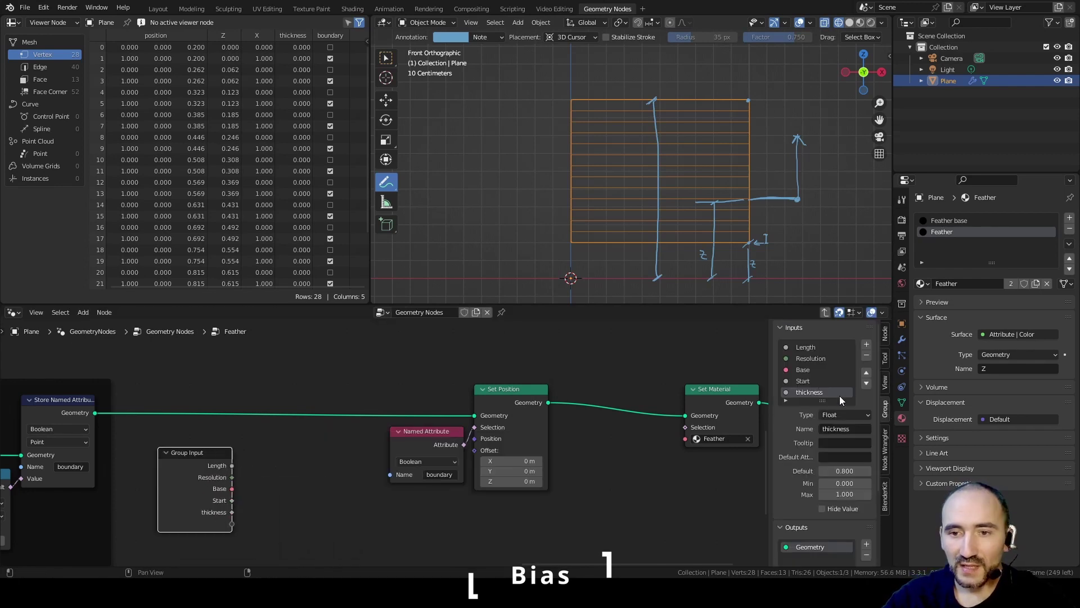
{"action": "left_click", "coordinate": [810, 369]}
{"action": "scroll", "coordinate": [870, 346], "scroll_direction": "up", "scroll_amount": 2}
{"action": "left_click", "coordinate": [866, 344]}
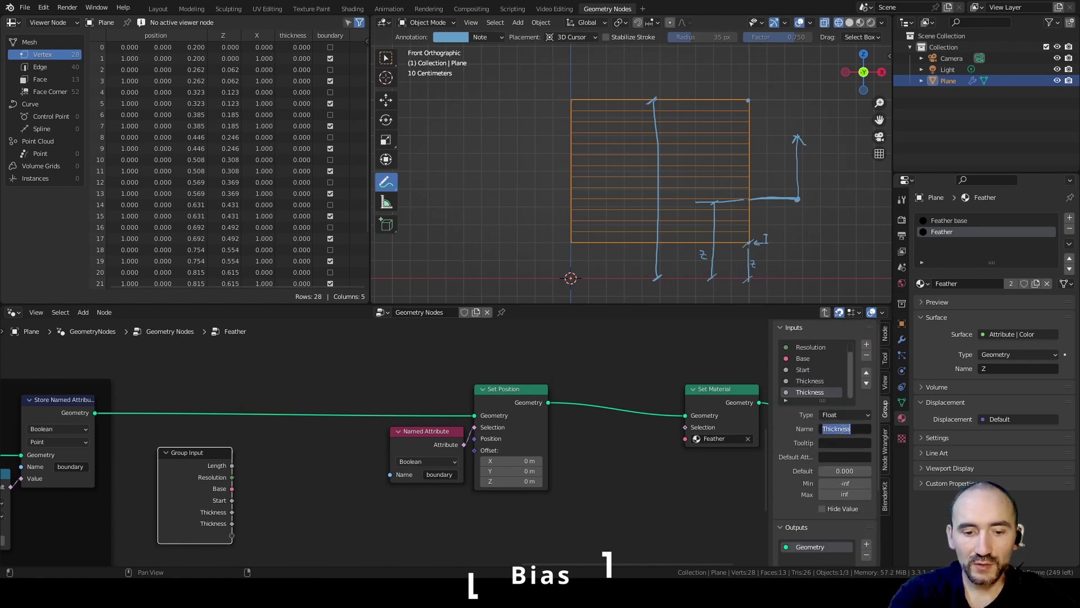
{"action": "type", "text": "Bias"}
{"action": "key", "text": "Tab"}
{"action": "key", "text": "Tab"}
{"action": "key", "text": "Tab"}
{"action": "key", "text": "Tab"}
{"action": "type", "text": "0"}
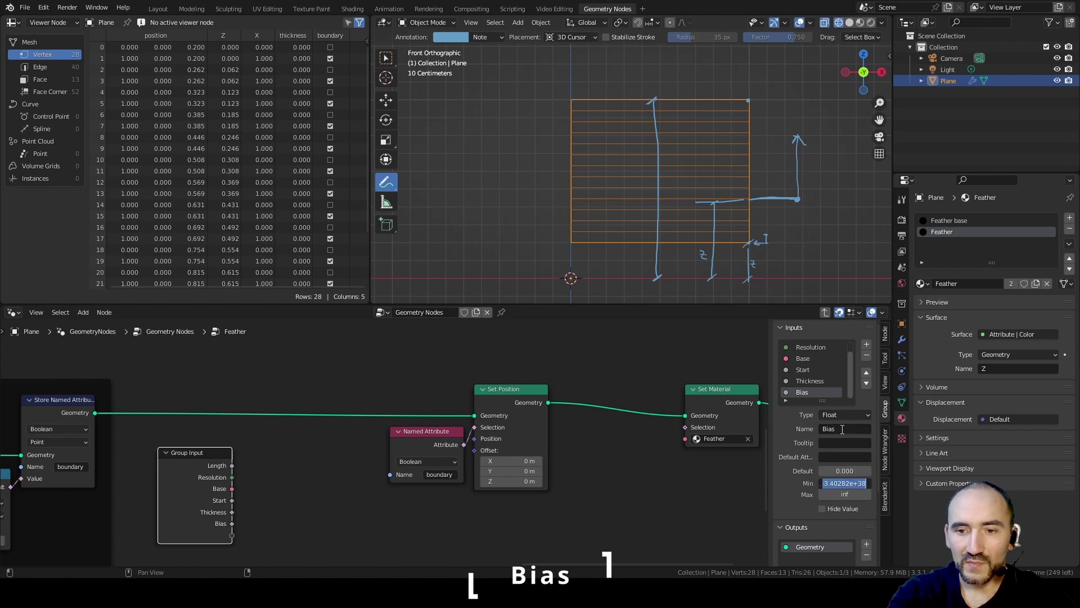
{"action": "key", "text": "Return"}
Step: Add a Position node beside the Group Input node
{"action": "left_click", "coordinate": [278, 472]}
{"action": "key", "text": "F3"}
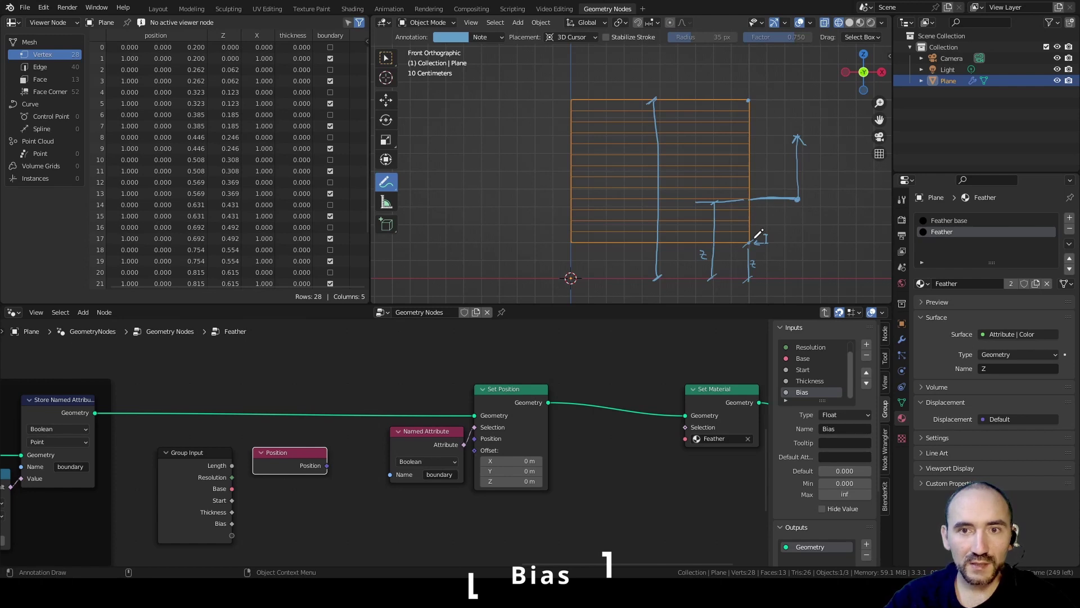
Step: Add a Vector Math node set to Multiply, fed by the Position node's output
{"action": "left_click_drag", "start_coordinate": [327, 465], "coordinate": [371, 439]}
{"action": "type", "text": "mul"}
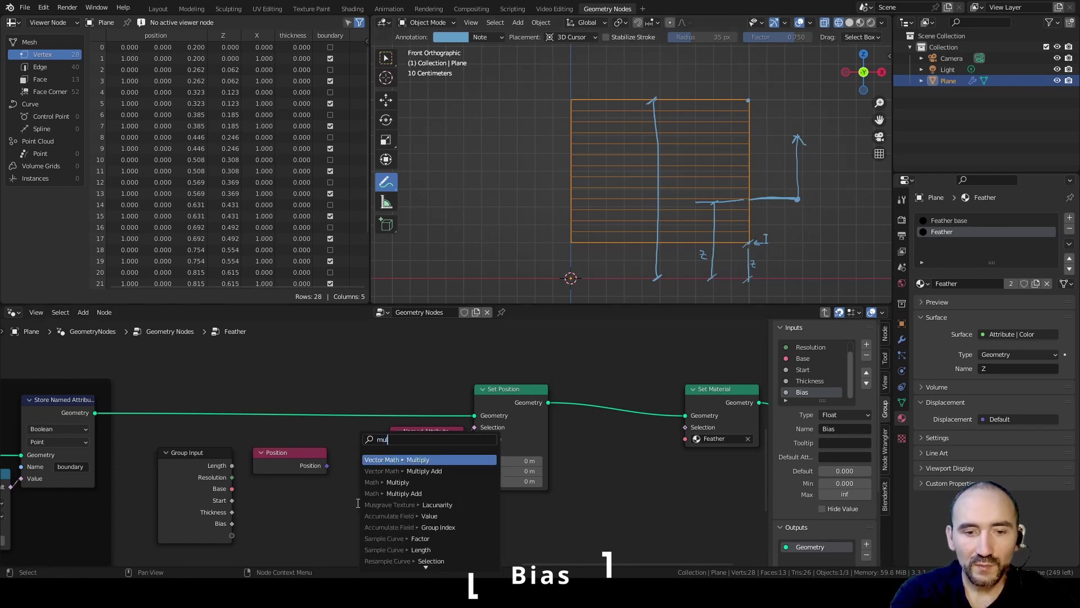
{"action": "key", "text": "Return"}
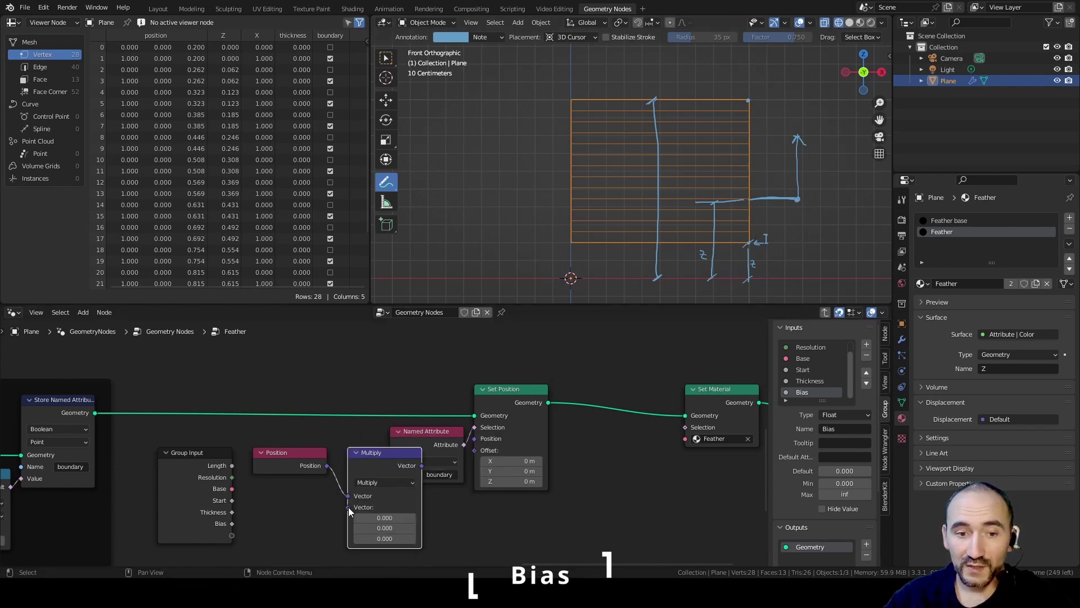
Step: Add a Combine XYZ node feeding the Multiply node's second vector, and connect the Bias group input to its Z
{"action": "left_click_drag", "start_coordinate": [349, 507], "coordinate": [302, 510]}
{"action": "type", "text": "combin"}
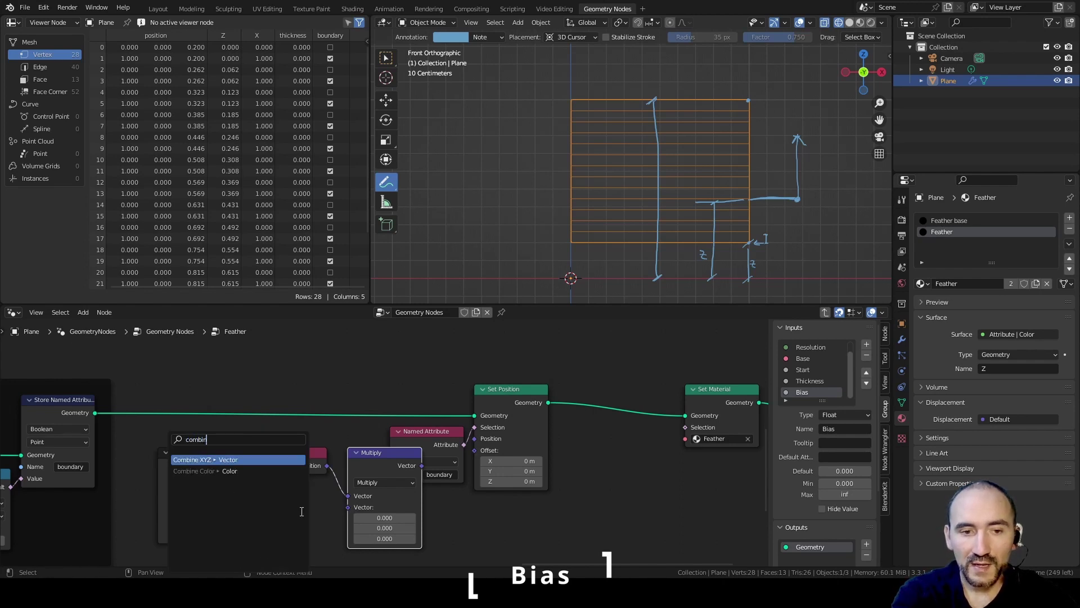
{"action": "key", "text": "Return"}
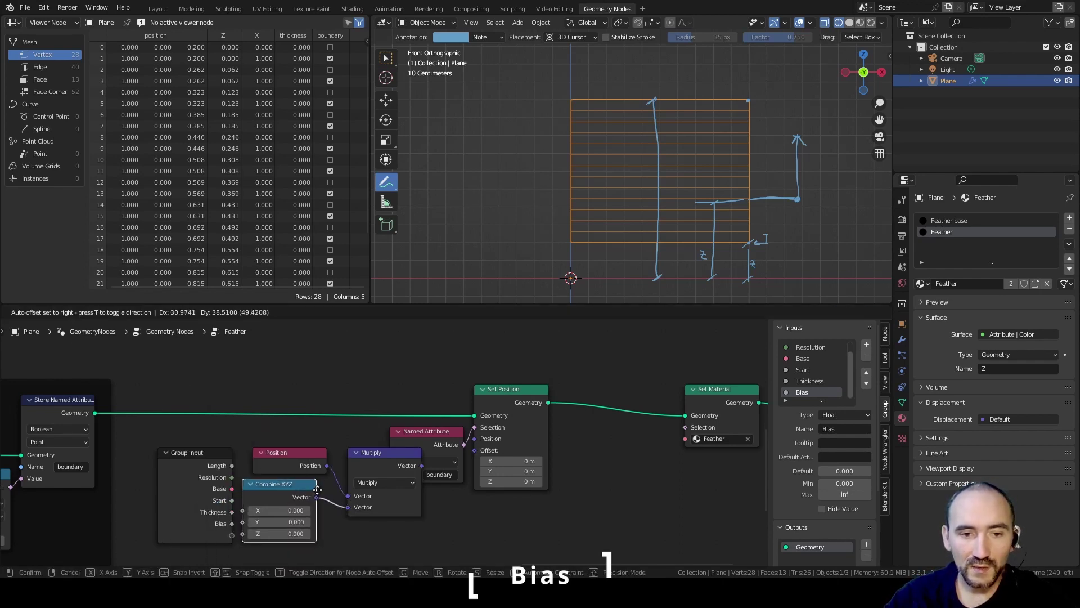
{"action": "left_click", "coordinate": [328, 487]}
{"action": "left_click_drag", "start_coordinate": [232, 524], "coordinate": [253, 535]}
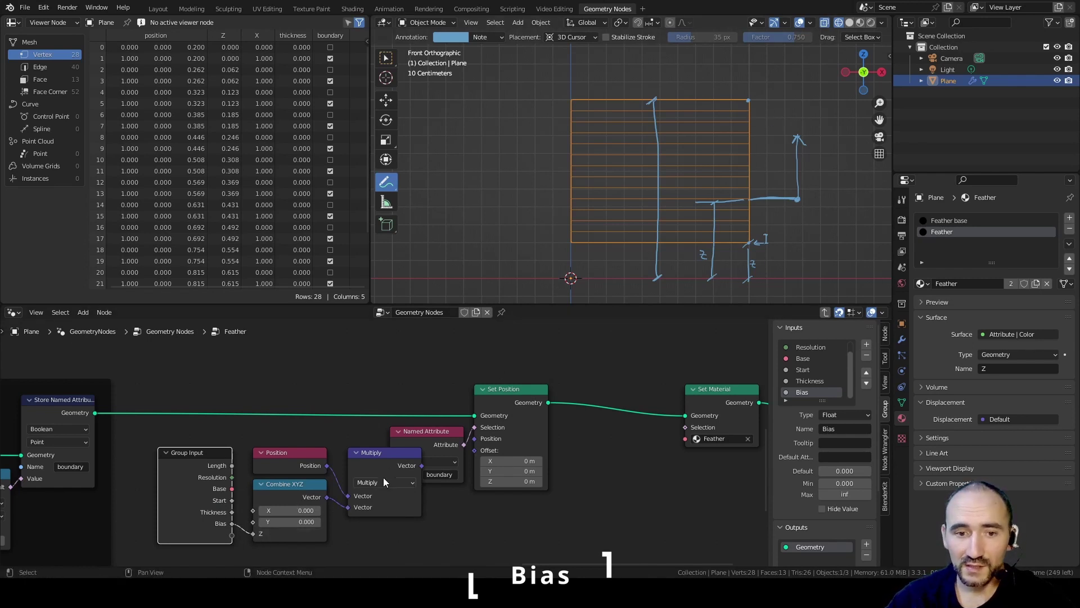
Step: Collapse the Multiply node, tuck it below the Named Attribute node, and connect its output to the Set Position node's Offset
{"action": "left_click", "coordinate": [378, 456]}
{"action": "key", "text": "h"}
{"action": "left_click_drag", "start_coordinate": [378, 456], "coordinate": [377, 498]}
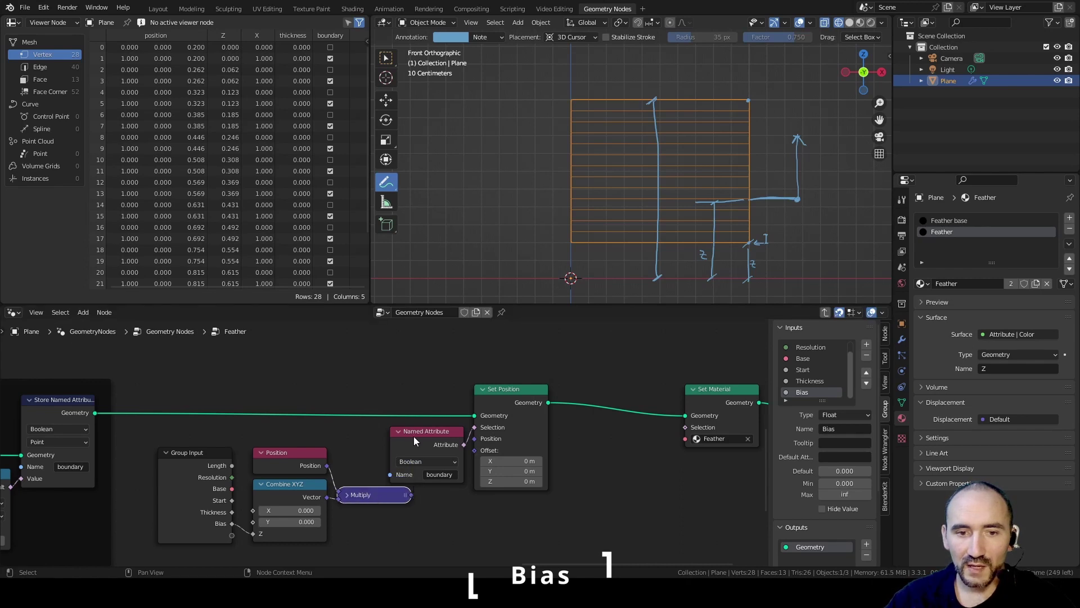
{"action": "left_click_drag", "start_coordinate": [415, 441], "coordinate": [372, 440]}
{"action": "left_click_drag", "start_coordinate": [411, 495], "coordinate": [478, 450]}
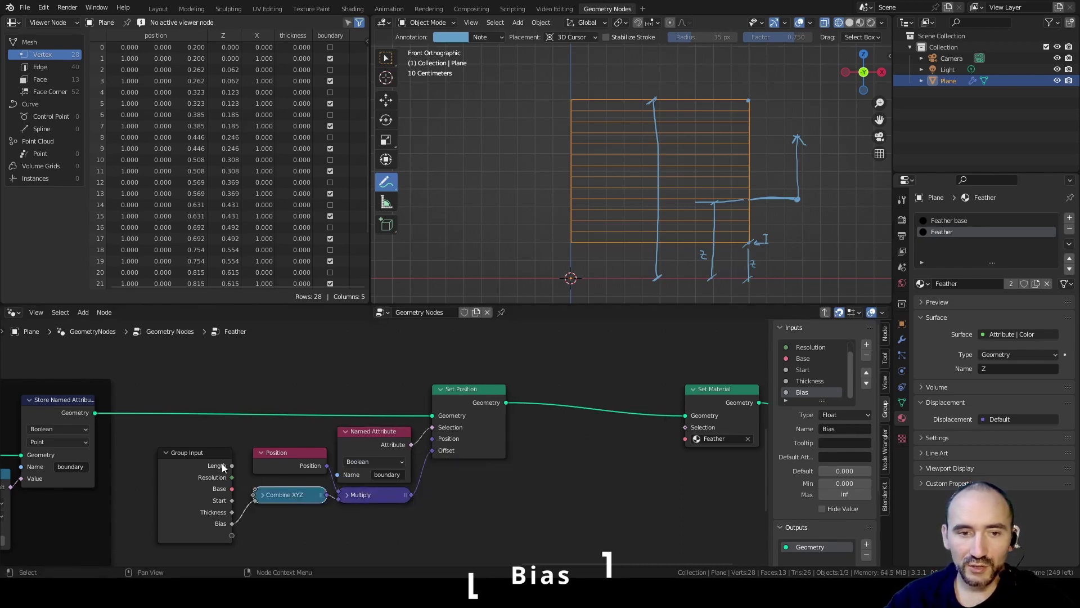
Step: Enclose the nodes from Group Input through Set Position in a frame labelled Bias
{"action": "left_click_drag", "start_coordinate": [161, 368], "coordinate": [497, 490]}
{"action": "key", "text": "ctrl+j"}
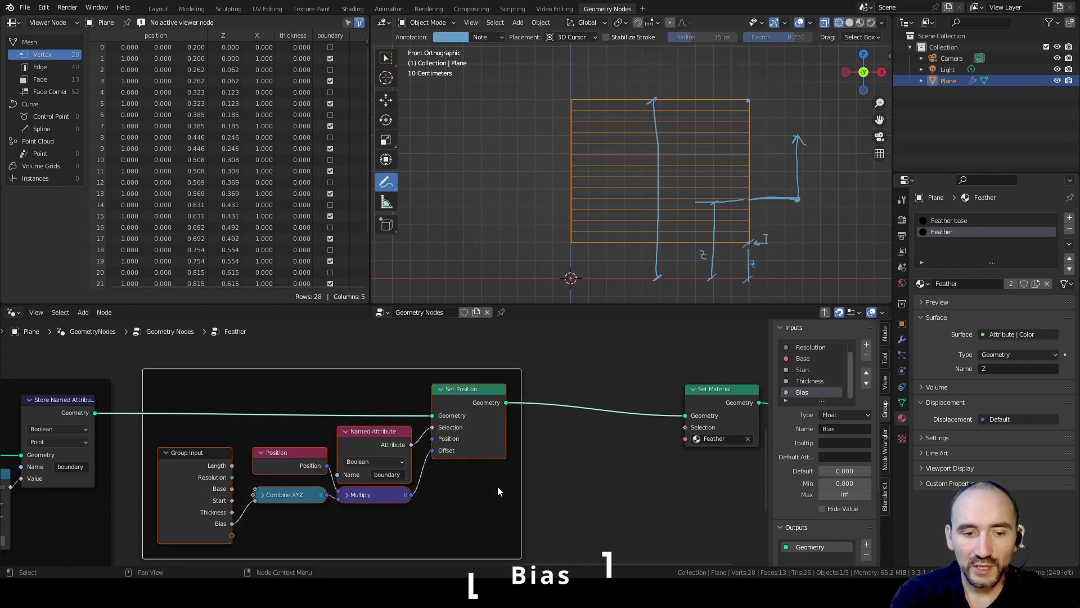
{"action": "key", "text": "F2"}
{"action": "type", "text": "Bias"}
{"action": "key", "text": "Return"}
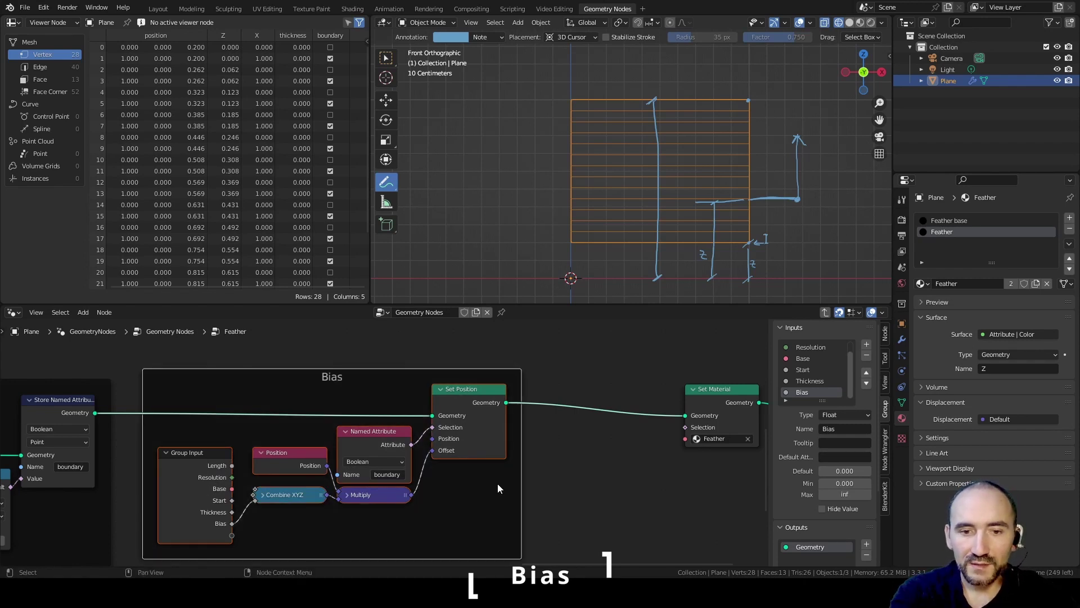
Step: Save the file, switch the 3D viewport to the Select Box tool and delete the annotation layer
{"action": "left_click", "coordinate": [578, 471]}
{"action": "key", "text": "ctrl+s"}
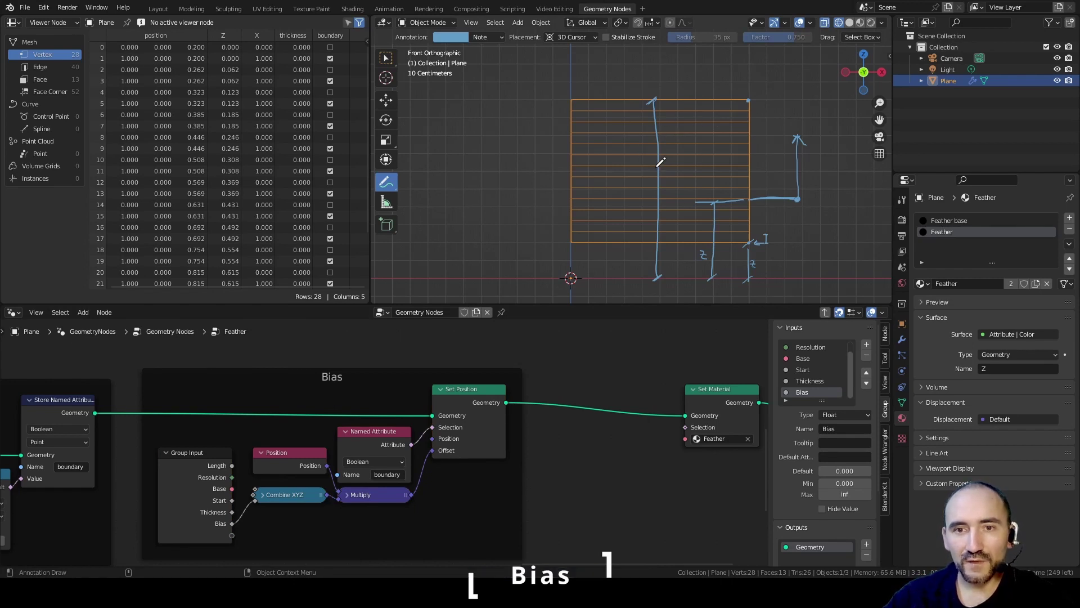
{"action": "left_click", "coordinate": [386, 58]}
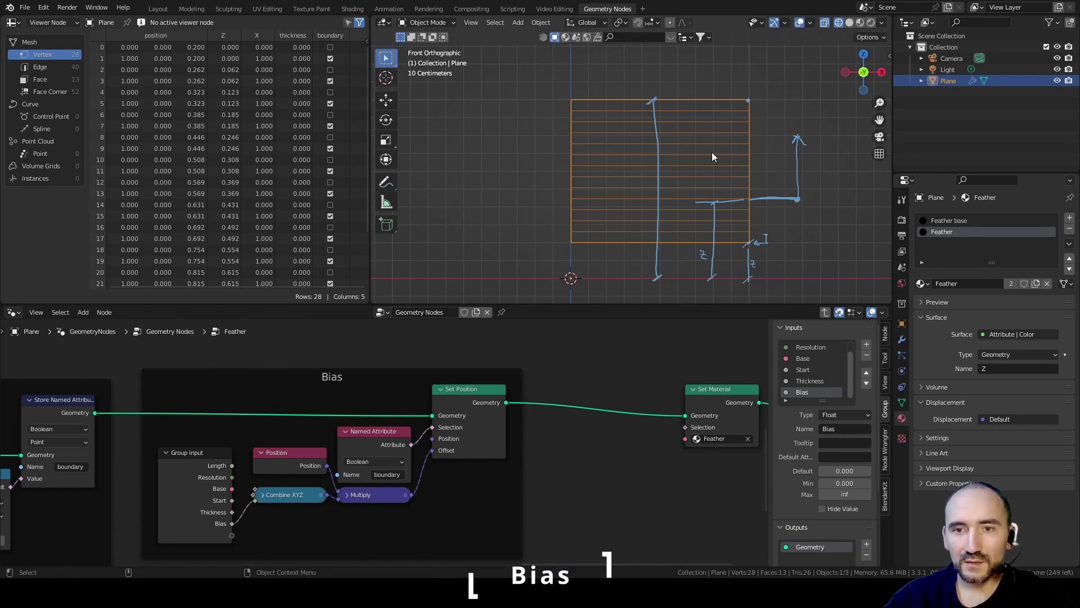
{"action": "key", "text": "n"}
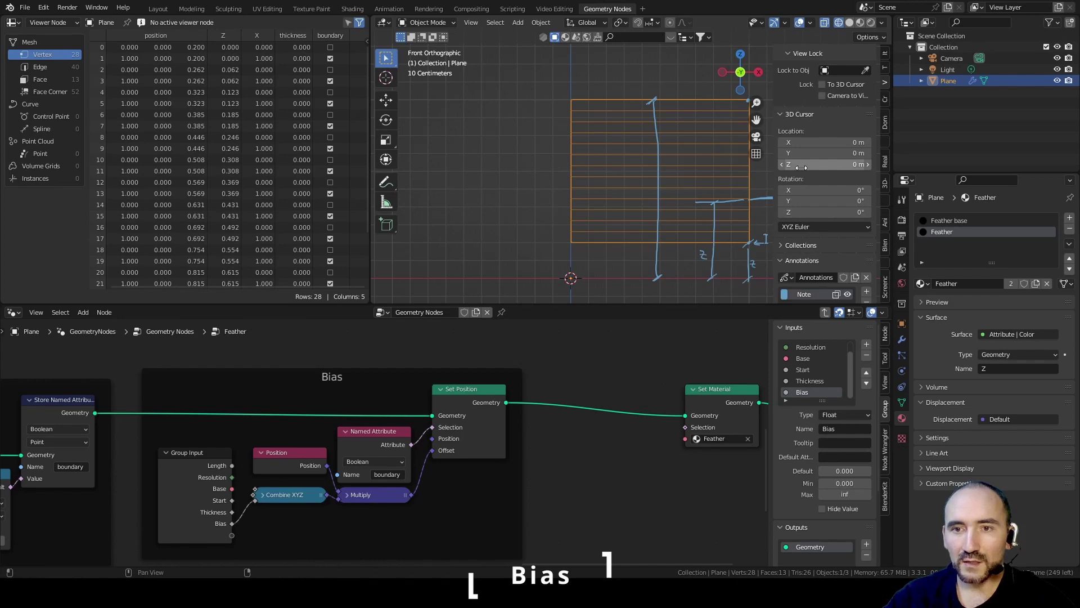
{"action": "left_click", "coordinate": [867, 278]}
{"action": "key", "text": "n"}
Step: Switch the viewport to Material Preview, leave the Feather group and set the Feather node's Bias to 0.910
{"action": "key", "text": "z"}
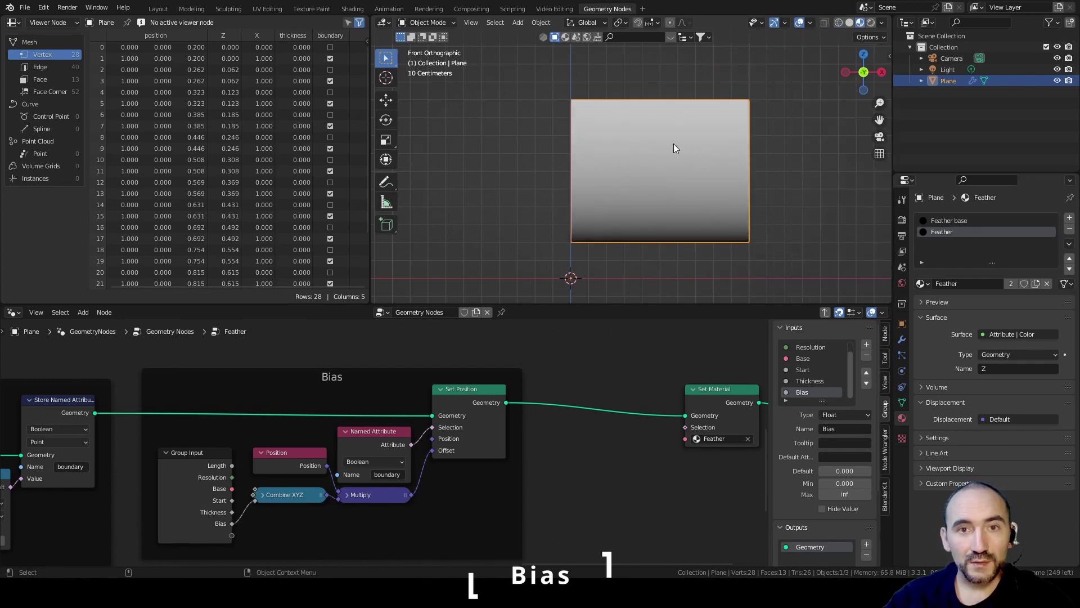
{"action": "left_click", "coordinate": [353, 9]}
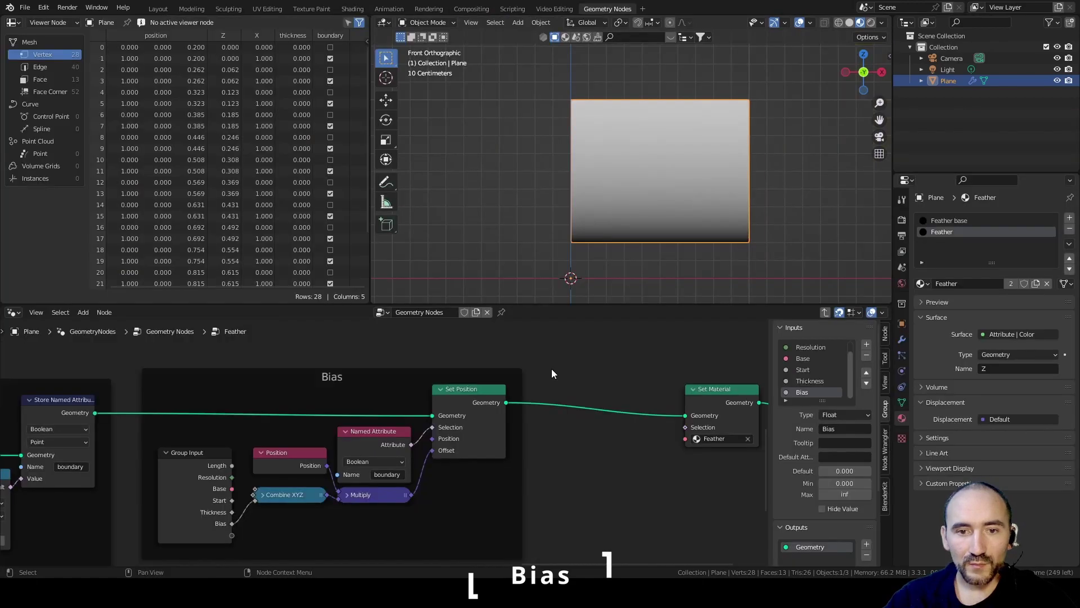
{"action": "key", "text": "Tab"}
{"action": "scroll", "coordinate": [427, 449], "scroll_direction": "up", "scroll_amount": 2}
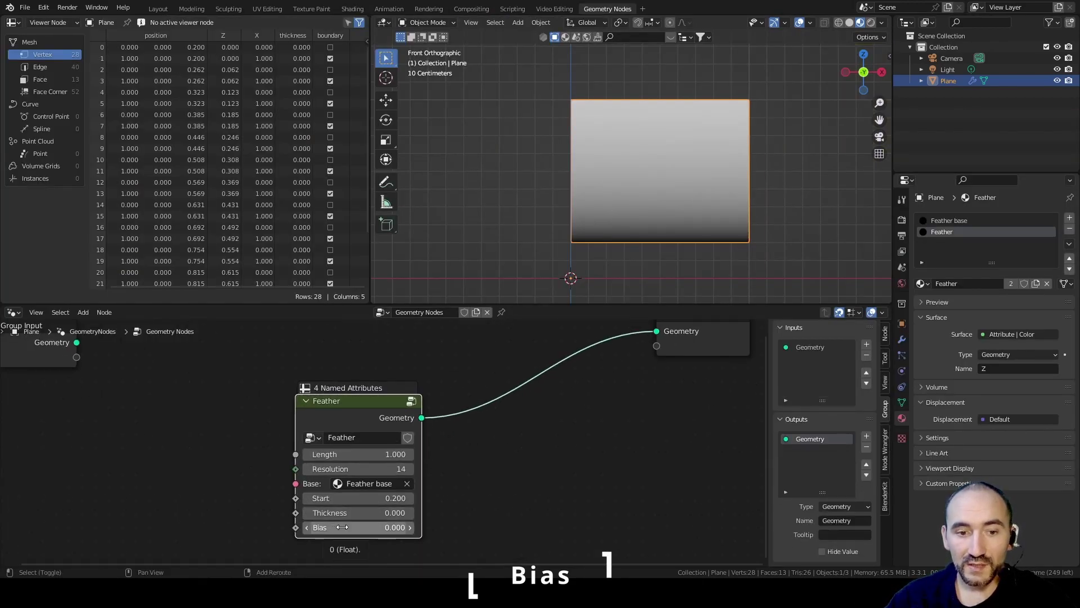
{"action": "left_click_drag", "start_coordinate": [342, 526], "coordinate": [479, 527]}
{"action": "scroll", "coordinate": [666, 253], "scroll_direction": "down", "scroll_amount": 3}
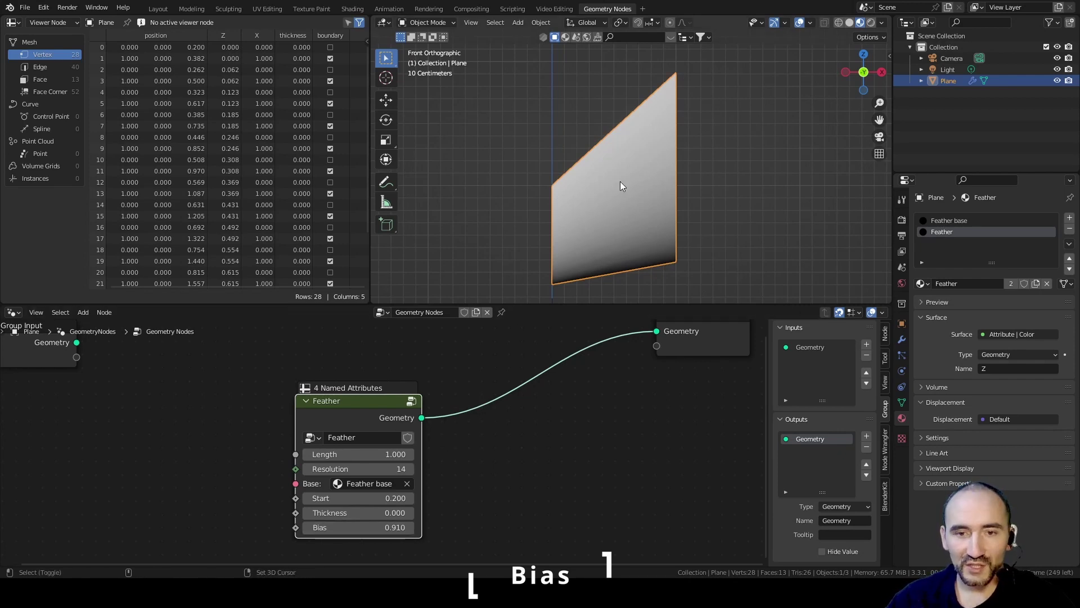
Step: Show the feather mesh in wireframe and raise the Feather node's Bias to 2.630
{"action": "key", "text": "shift+z"}
{"action": "scroll", "coordinate": [701, 147], "scroll_direction": "down", "scroll_amount": 5}
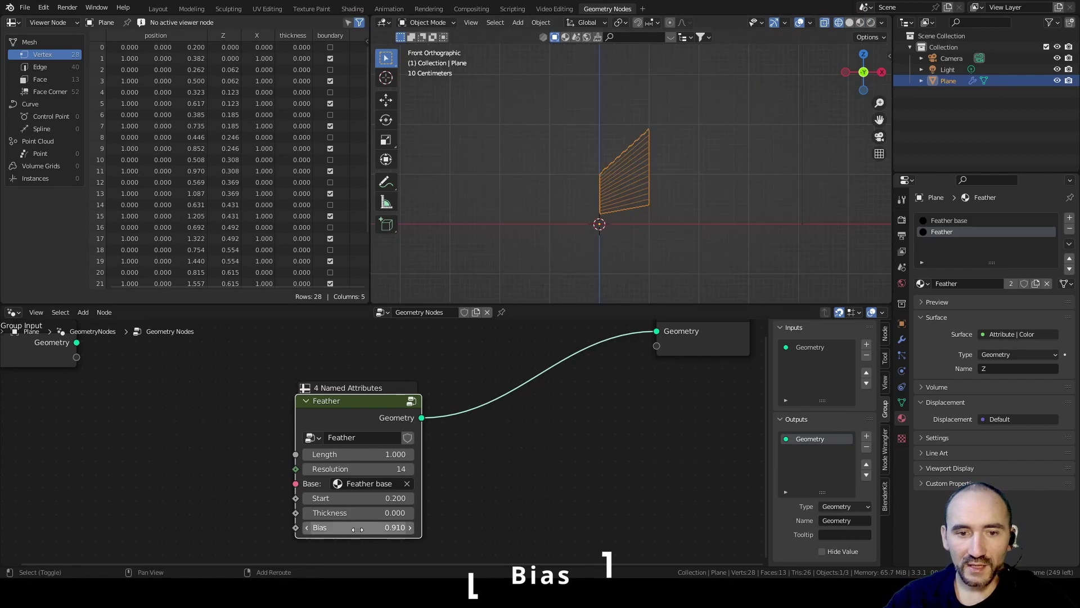
{"action": "left_click_drag", "start_coordinate": [356, 527], "coordinate": [413, 527]}
{"action": "middle_click_drag", "start_coordinate": [676, 203], "coordinate": [645, 225], "text": "shift"}
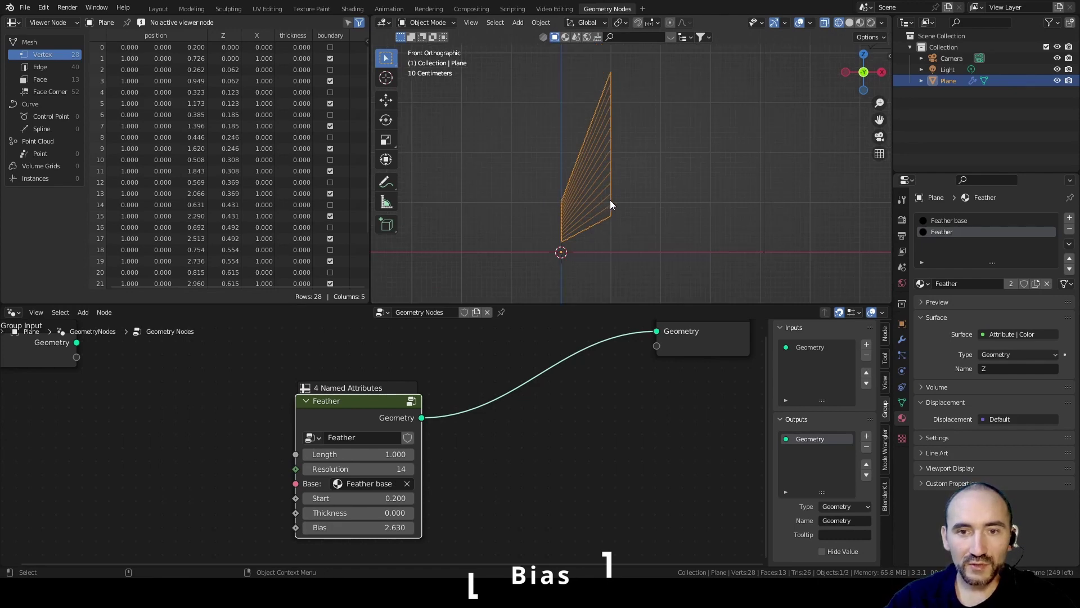
Step: Annotate the feather mesh with arrows for the upward shift of its outer edge, strokes along its strands and a sideways arrow at its tip
{"action": "key", "text": "shift+space"}
{"action": "key", "text": "d"}
{"action": "left_click_drag", "start_coordinate": [612, 203], "coordinate": [615, 74]}
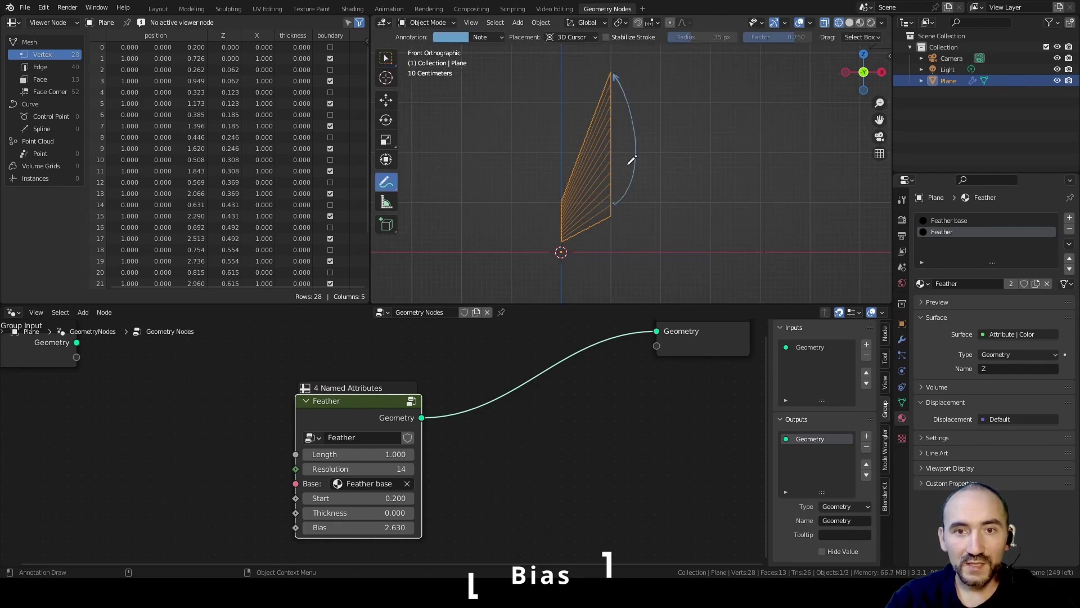
{"action": "left_click_drag", "start_coordinate": [615, 238], "coordinate": [616, 217]}
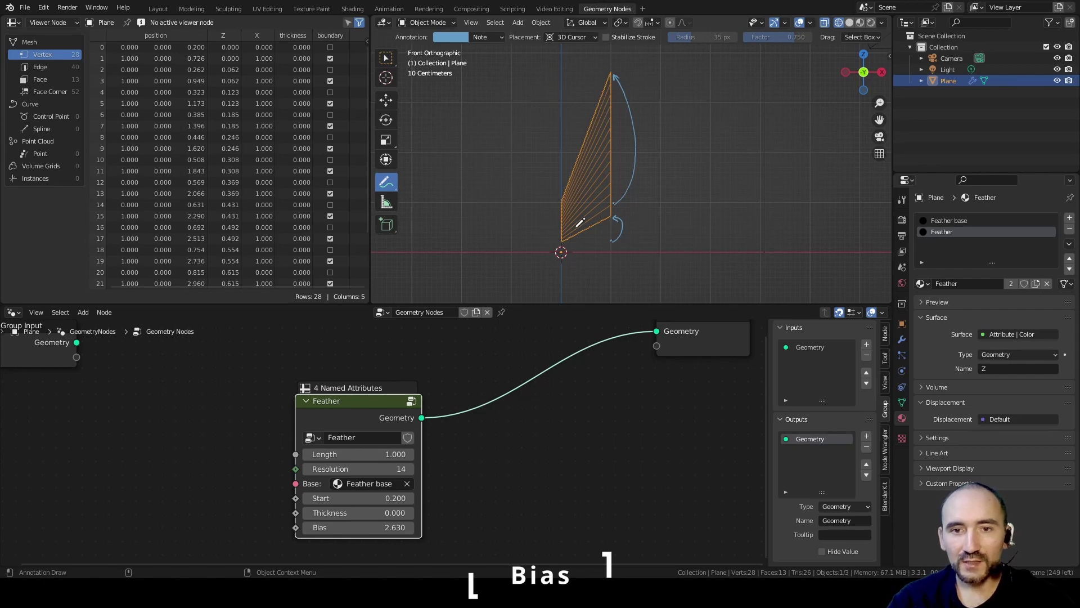
{"action": "mouse_move", "coordinate": [569, 225]}
{"action": "left_mouse_down"}
{"action": "mouse_move", "coordinate": [612, 200]}
{"action": "mouse_move", "coordinate": [599, 195]}
{"action": "mouse_move", "coordinate": [591, 135]}
{"action": "mouse_move", "coordinate": [600, 108]}
{"action": "mouse_move", "coordinate": [566, 78]}
{"action": "left_mouse_up"}
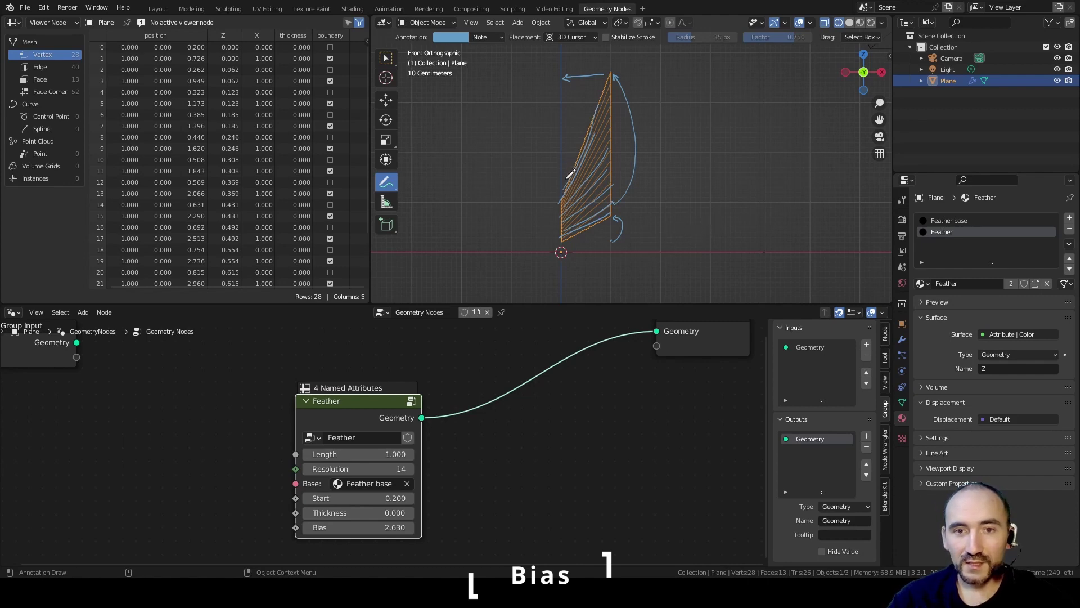
Step: Delete the annotation layer from the 3D viewport and return to the Select Box tool
{"action": "key", "text": "n"}
{"action": "left_click", "coordinate": [869, 279]}
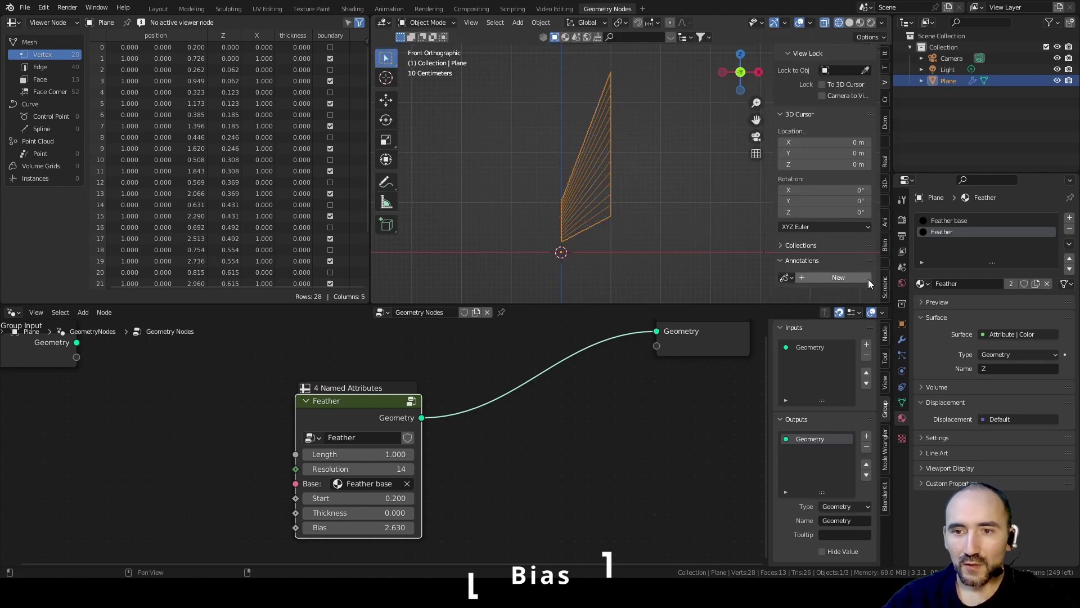
{"action": "key", "text": "n"}
{"action": "key", "text": "w"}
Step: Enter the Feather group and move the Set Material and Group Output nodes well away from the Bias frame
{"action": "key", "text": "Tab"}
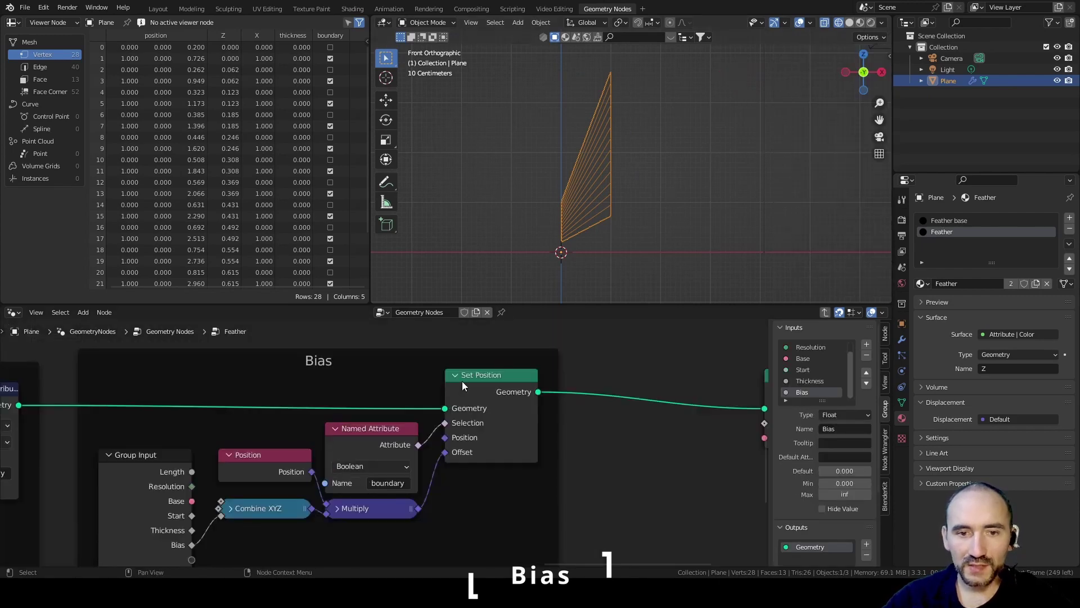
{"action": "scroll", "coordinate": [507, 427], "scroll_direction": "down", "scroll_amount": 2}
{"action": "middle_click_drag", "start_coordinate": [586, 470], "coordinate": [204, 471]}
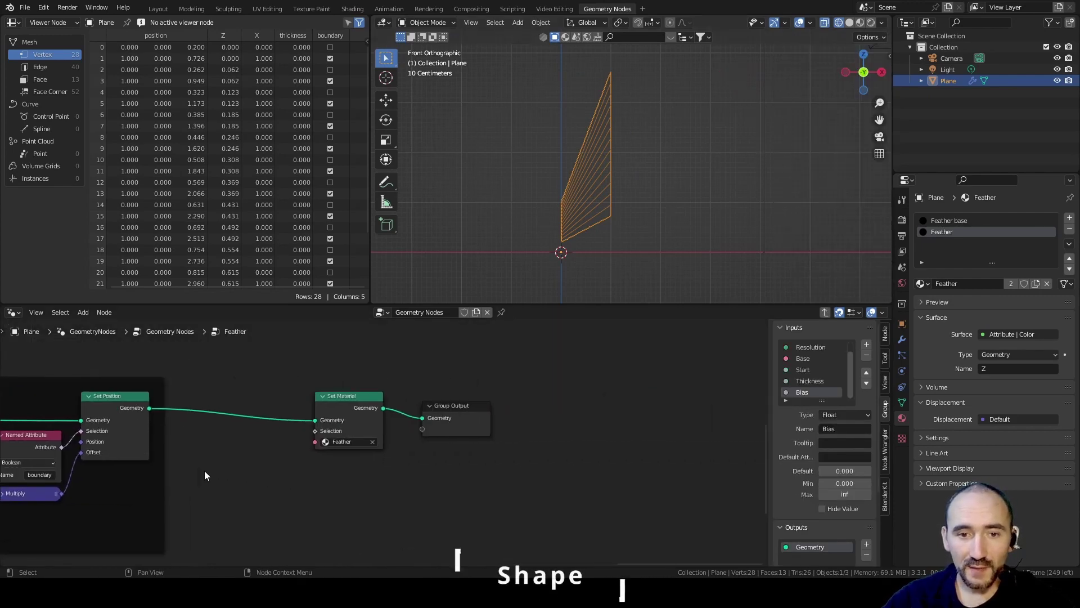
{"action": "left_click_drag", "start_coordinate": [332, 371], "coordinate": [491, 451]}
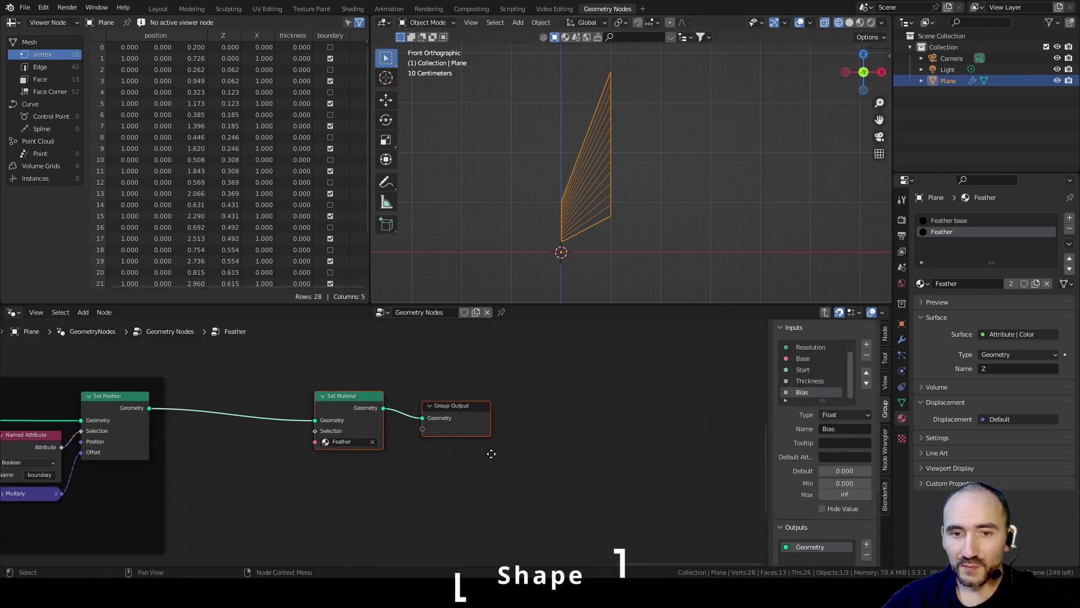
{"action": "key", "text": "g"}
{"action": "left_click", "coordinate": [751, 437]}
{"action": "scroll", "coordinate": [484, 446], "scroll_direction": "up", "scroll_amount": 1}
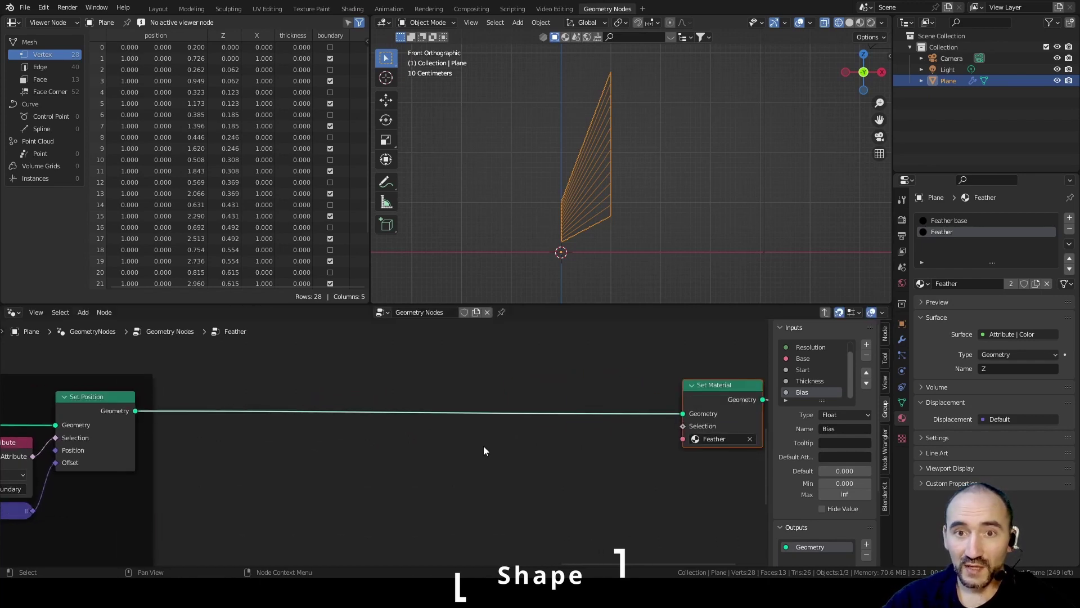
{"action": "left_click", "coordinate": [473, 449]}
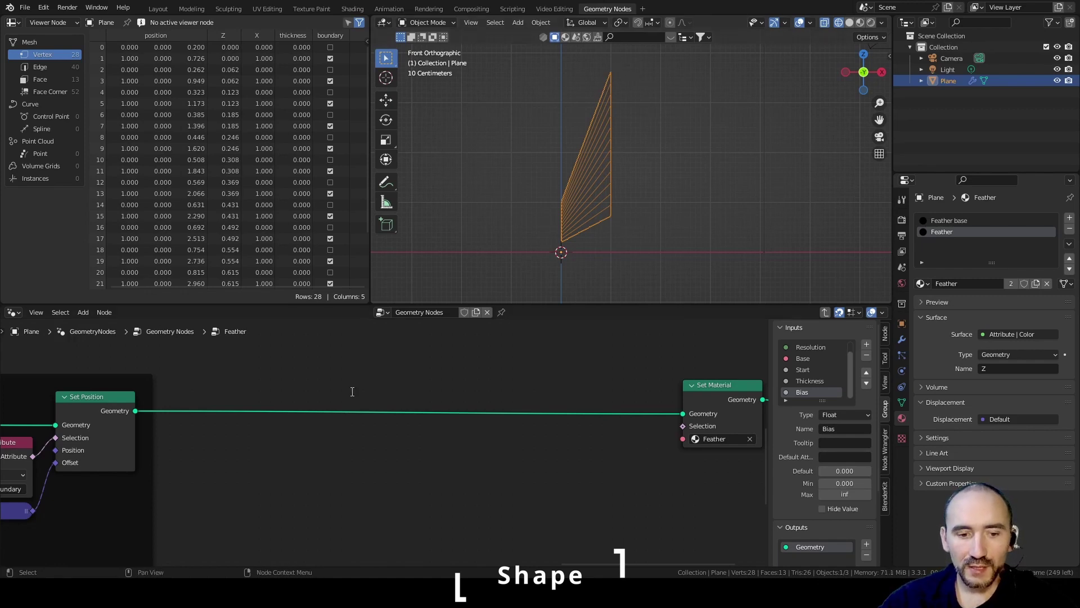
Step: Insert a Set Position node on the geometry link just before the Set Material node
{"action": "key", "text": "F3"}
{"action": "type", "text": "set po"}
{"action": "key", "text": "Return"}
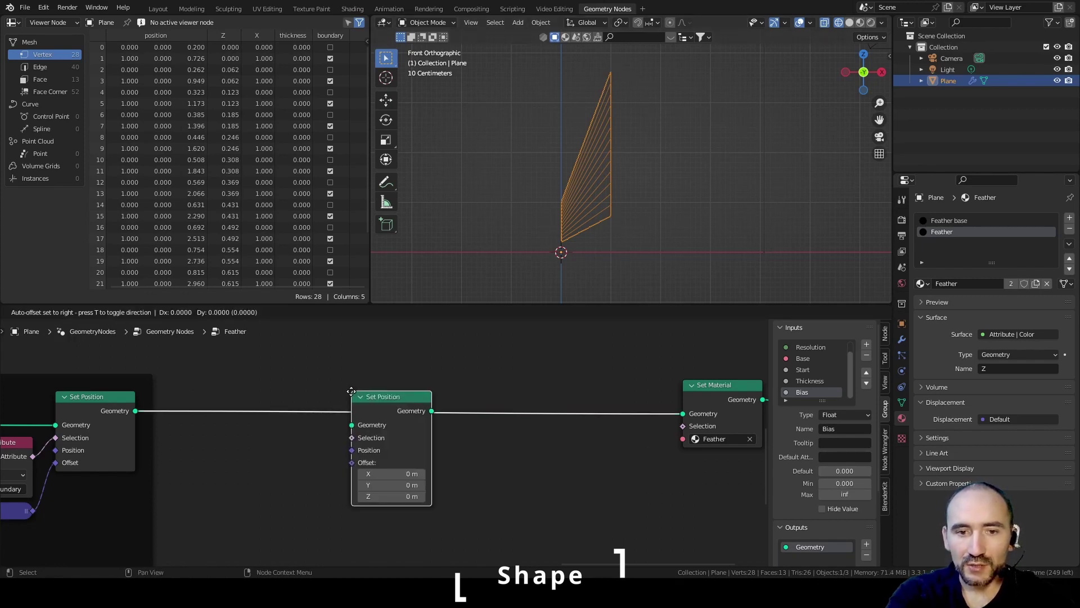
{"action": "left_click", "coordinate": [558, 392]}
Step: Add a Named Attribute node reading the boundary attribute and connect it to the new Set Position node's Selection
{"action": "key", "text": "F3"}
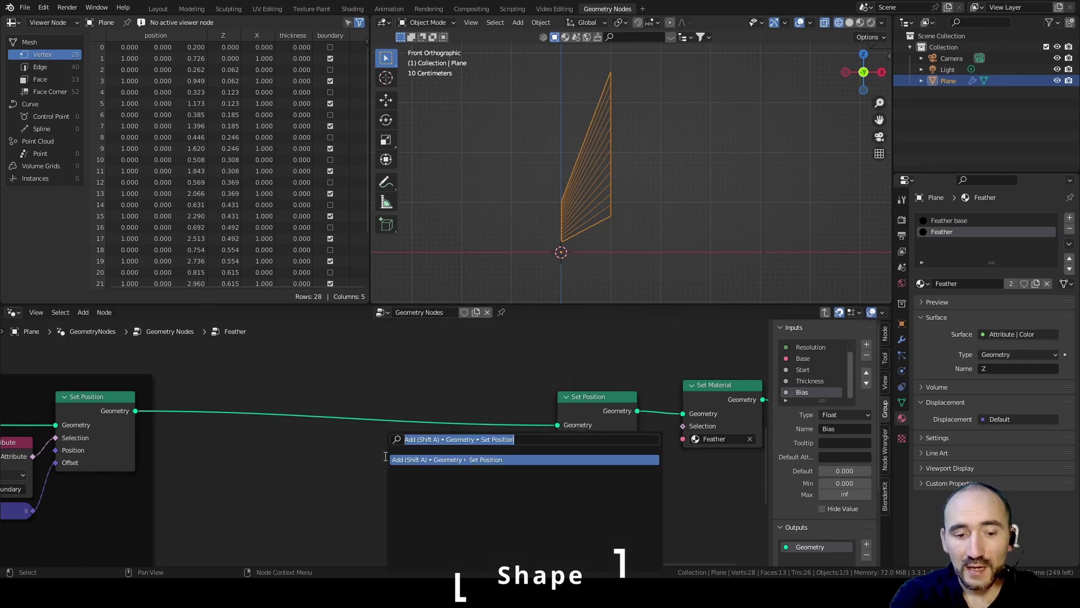
{"action": "type", "text": "name"}
{"action": "key", "text": "Return"}
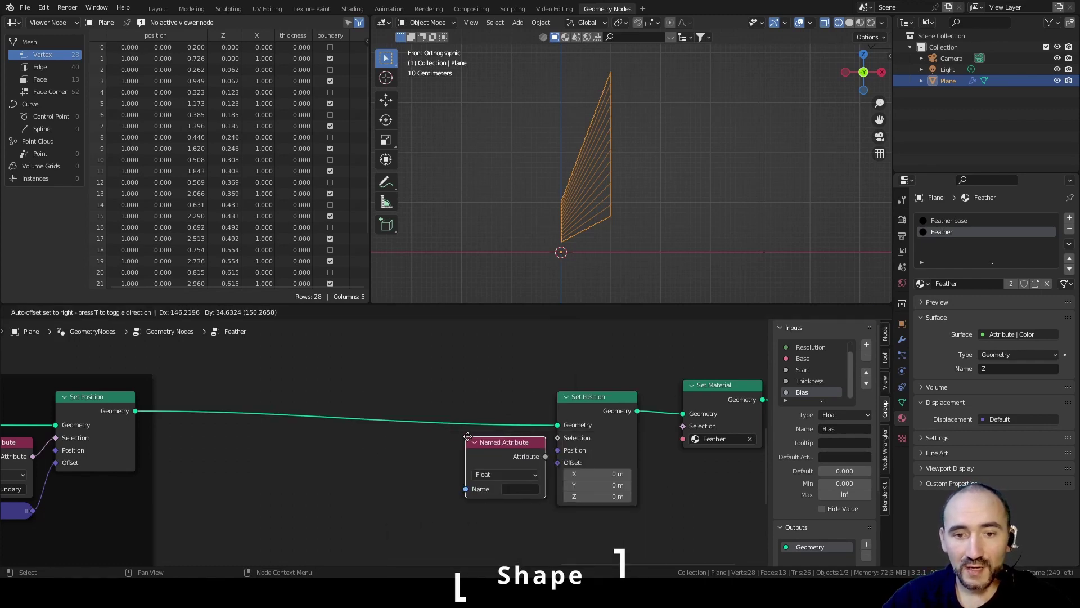
{"action": "left_click", "coordinate": [467, 437]}
{"action": "left_click", "coordinate": [509, 489]}
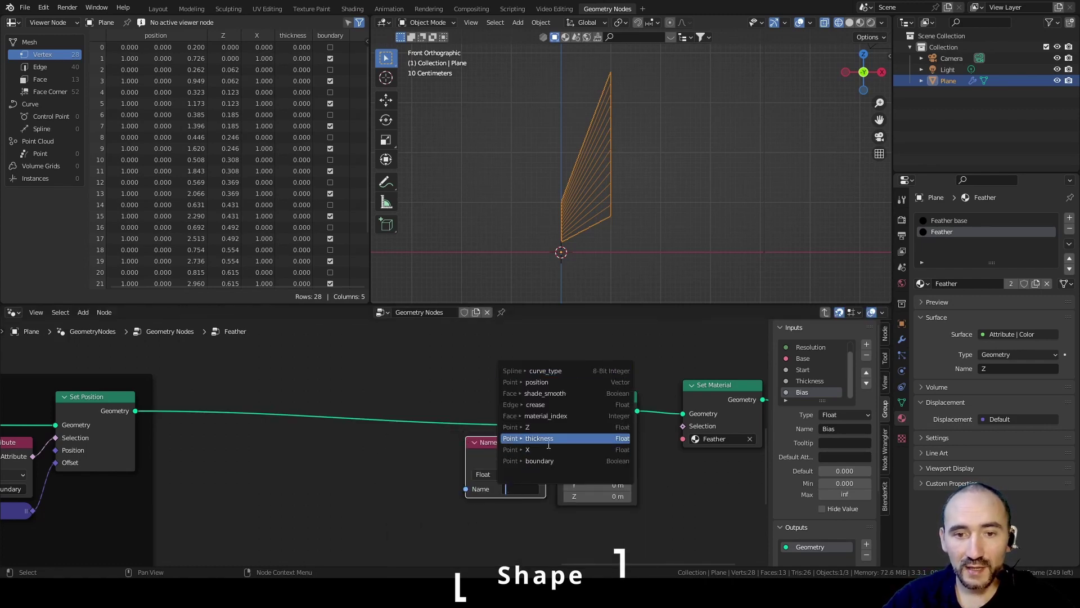
{"action": "left_click", "coordinate": [540, 461]}
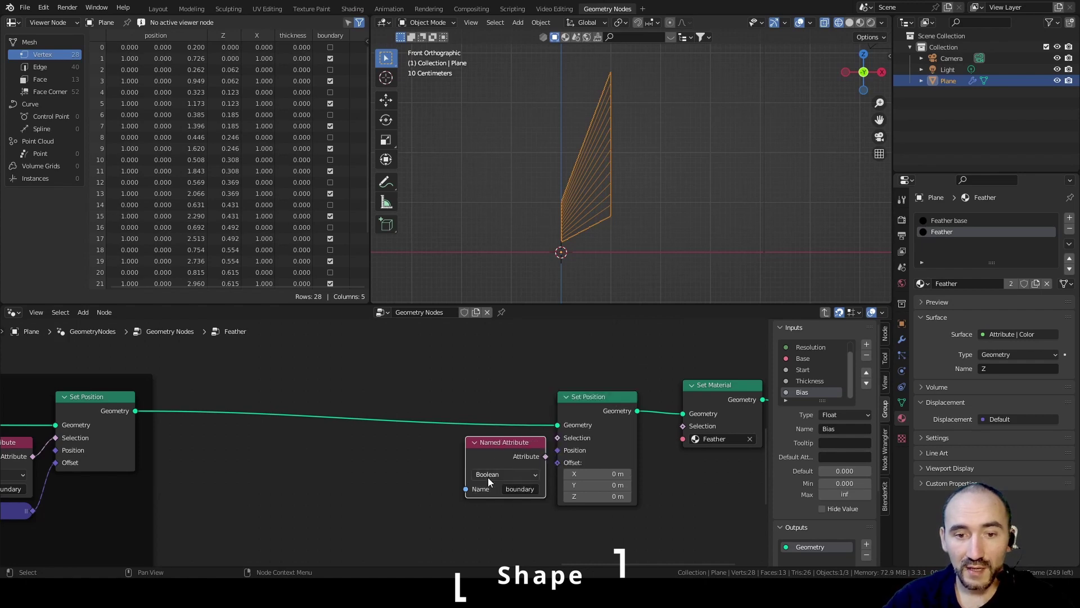
{"action": "left_click_drag", "start_coordinate": [546, 457], "coordinate": [557, 437]}
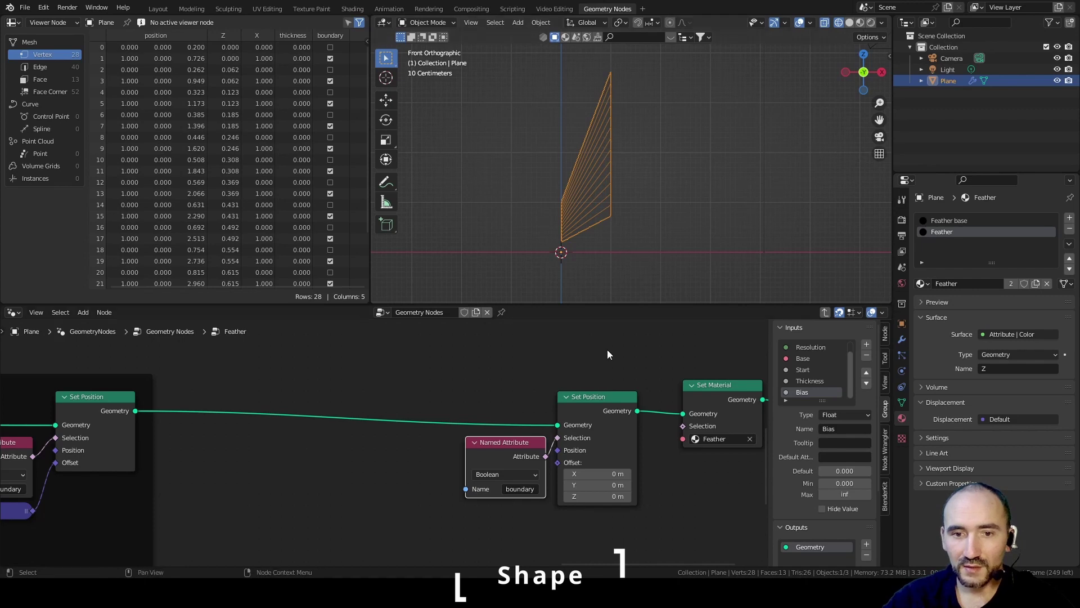
Step: Shift the new Set Position and Named Attribute nodes slightly closer to Set Material and save the file
{"action": "left_click_drag", "start_coordinate": [596, 403], "coordinate": [618, 403]}
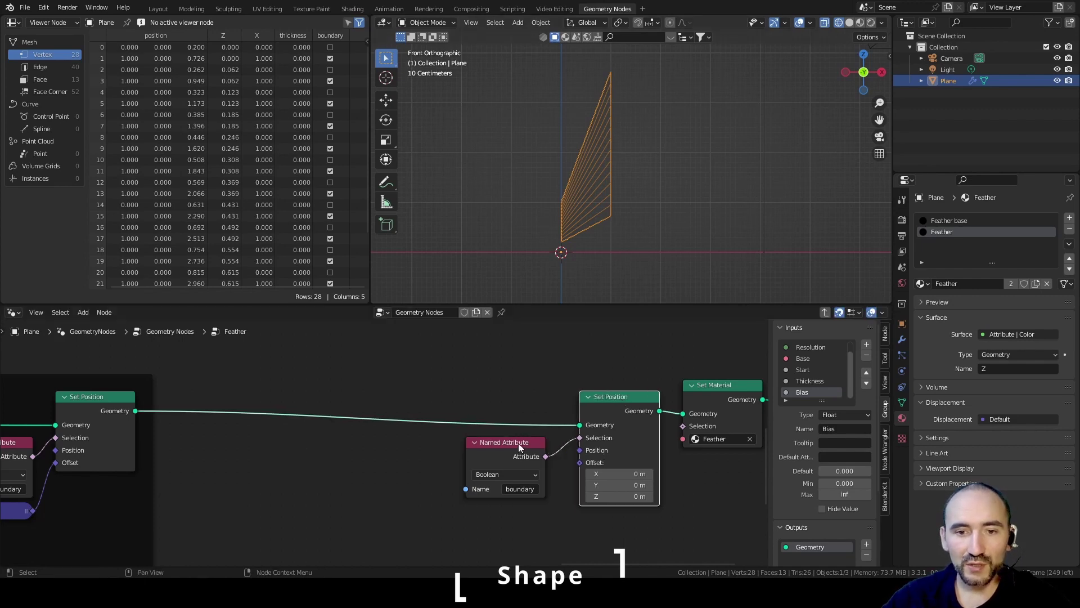
{"action": "left_click_drag", "start_coordinate": [518, 444], "coordinate": [541, 444]}
{"action": "middle_click_drag", "start_coordinate": [395, 467], "coordinate": [306, 460]}
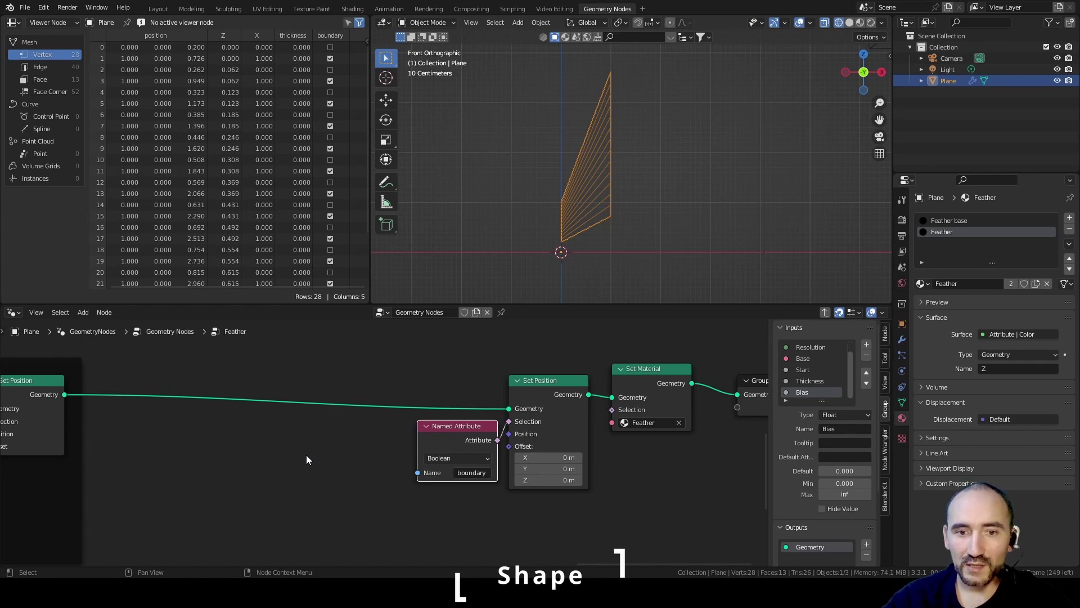
{"action": "scroll", "coordinate": [306, 460], "scroll_direction": "down", "scroll_amount": 2}
{"action": "key", "text": "ctrl+s"}
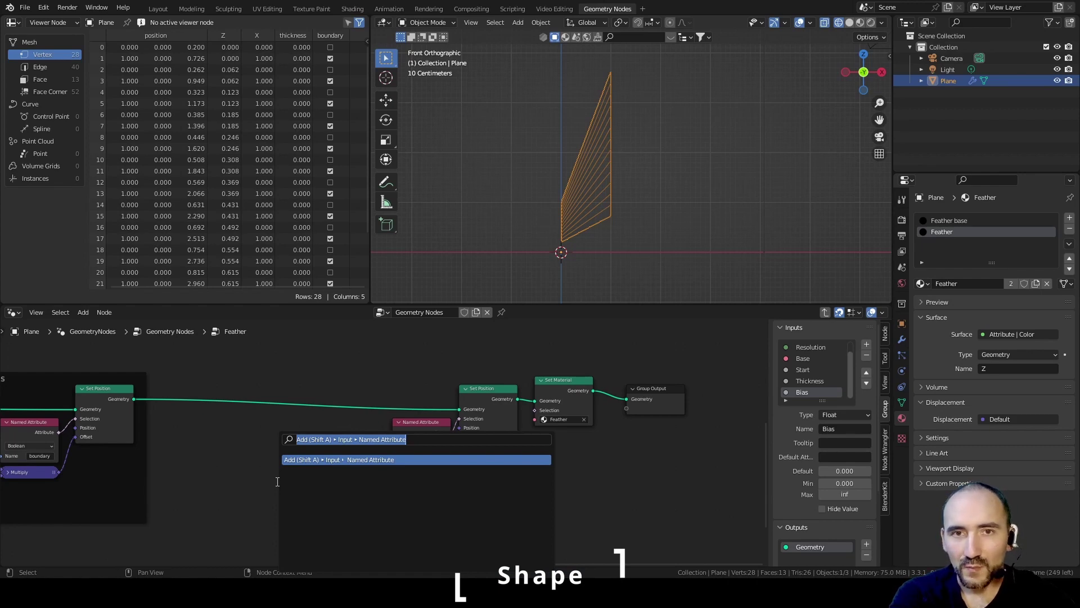
Step: Add a Float Curve node beside the boundary Named Attribute node
{"action": "type", "text": "float curve"}
{"action": "key", "text": "Return"}
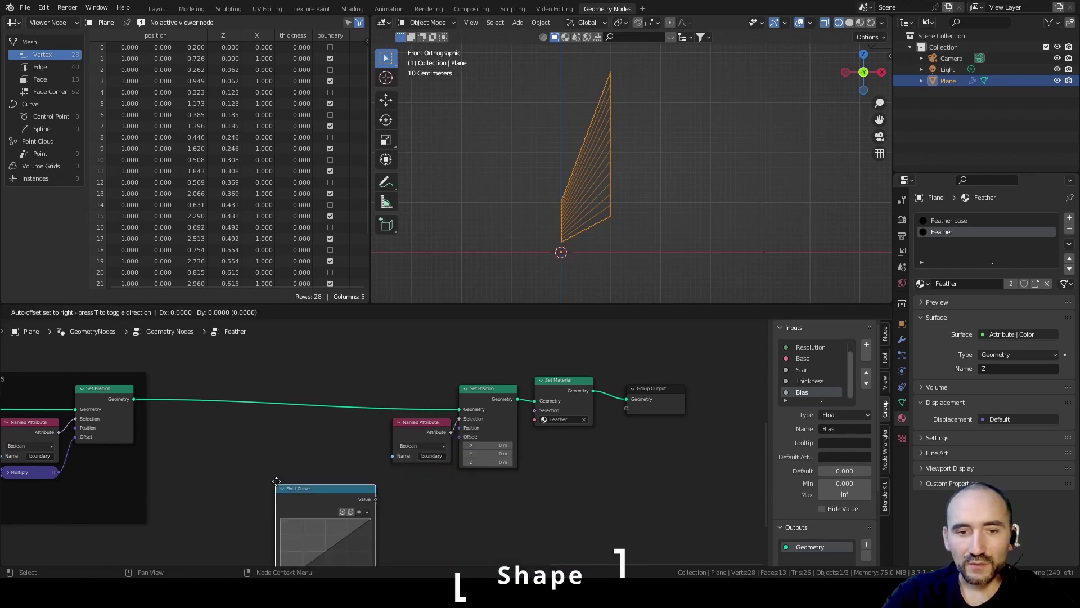
{"action": "left_click", "coordinate": [328, 452]}
{"action": "middle_click_drag", "start_coordinate": [328, 449], "coordinate": [410, 406]}
{"action": "scroll", "coordinate": [410, 405], "scroll_direction": "up", "scroll_amount": 5}
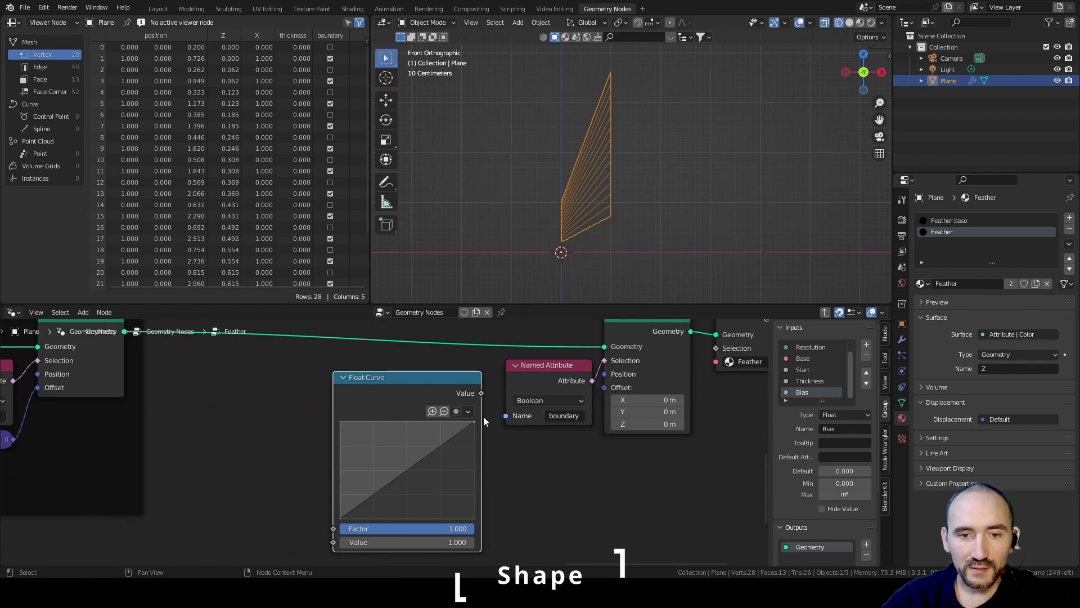
Step: Shape the Float Curve into an arch that falls to zero at its end, with a point at 0.91364, 0.12500
{"action": "left_click_drag", "start_coordinate": [483, 421], "coordinate": [495, 421]}
{"action": "left_click_drag", "start_coordinate": [486, 421], "coordinate": [486, 518]}
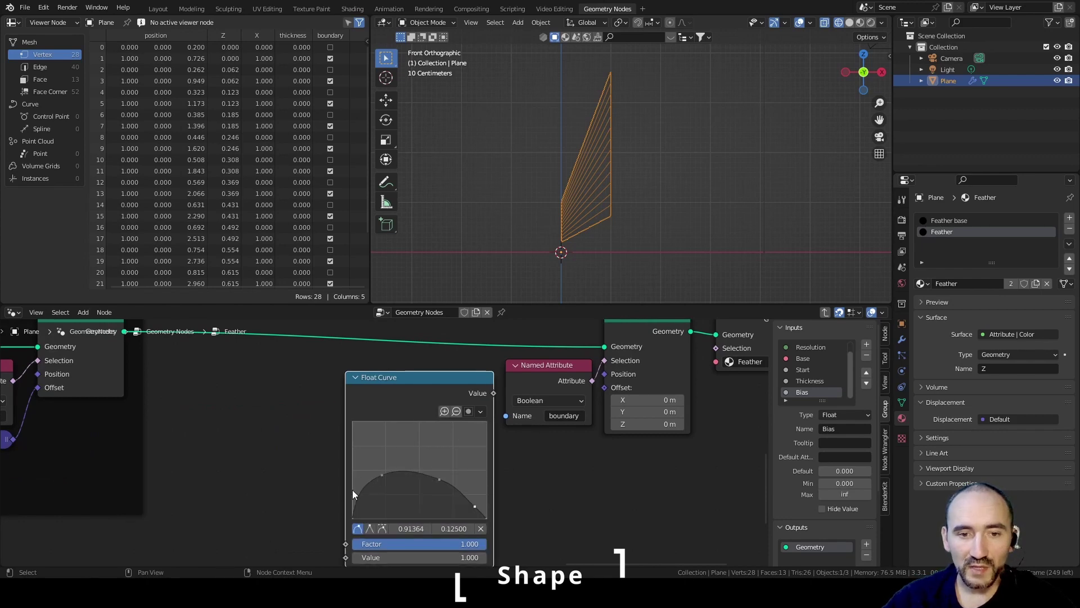
{"action": "middle_click_drag", "start_coordinate": [332, 516], "coordinate": [329, 505]}
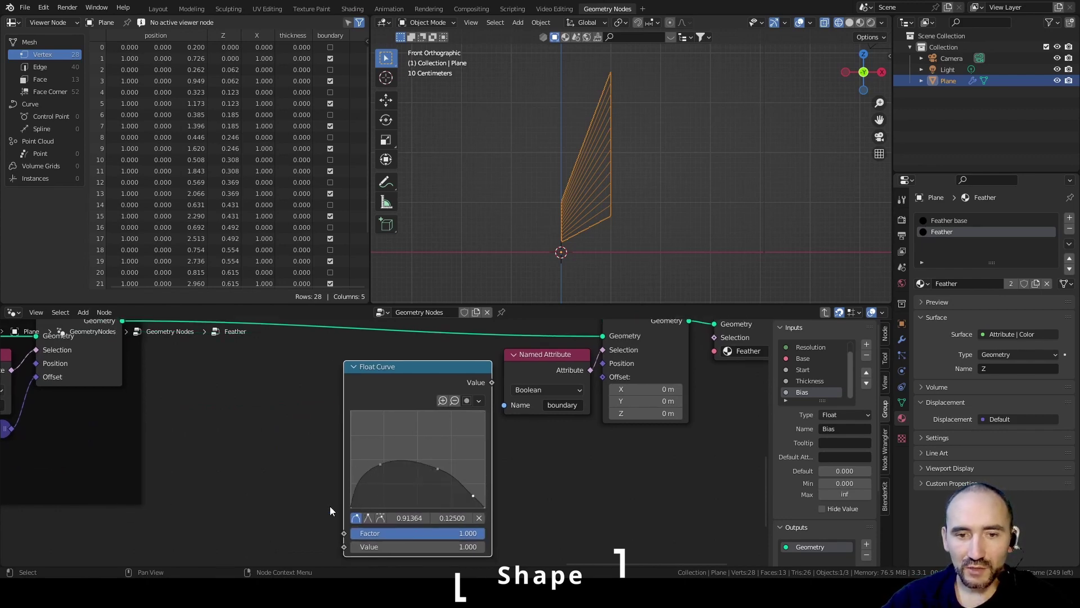
{"action": "scroll", "coordinate": [580, 453], "scroll_direction": "down", "scroll_amount": 2}
{"action": "middle_click_drag", "start_coordinate": [622, 445], "coordinate": [495, 457]}
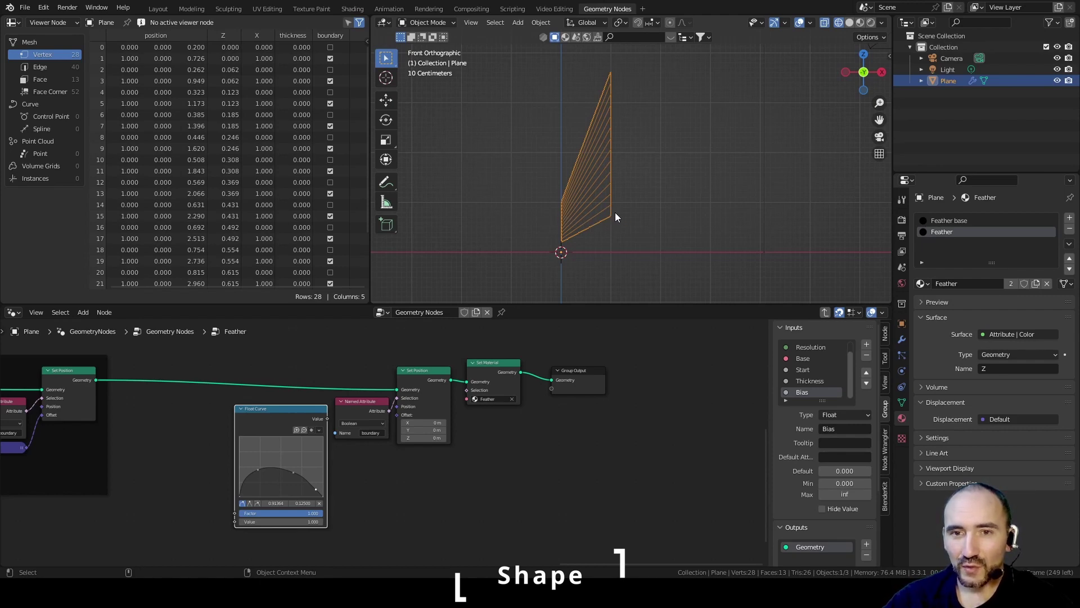
Step: Annotate the viewport by circling the feather's outer edge and sketching a curved profile beside it with a row of arrows pointing at it
{"action": "key", "text": "shift+space"}
{"action": "key", "text": "d"}
{"action": "left_click_drag", "start_coordinate": [608, 72], "coordinate": [606, 68]}
{"action": "mouse_move", "coordinate": [710, 236]}
{"action": "left_mouse_down"}
{"action": "mouse_move", "coordinate": [728, 228]}
{"action": "mouse_move", "coordinate": [756, 135]}
{"action": "mouse_move", "coordinate": [739, 87]}
{"action": "mouse_move", "coordinate": [709, 57]}
{"action": "mouse_move", "coordinate": [712, 243]}
{"action": "left_mouse_up"}
{"action": "left_click_drag", "start_coordinate": [799, 229], "coordinate": [739, 231]}
{"action": "mouse_move", "coordinate": [750, 226]}
{"action": "left_mouse_down"}
{"action": "mouse_move", "coordinate": [739, 231]}
{"action": "mouse_move", "coordinate": [761, 213]}
{"action": "left_mouse_up"}
{"action": "mouse_move", "coordinate": [776, 206]}
{"action": "left_mouse_down"}
{"action": "mouse_move", "coordinate": [772, 216]}
{"action": "mouse_move", "coordinate": [772, 193]}
{"action": "left_mouse_up"}
{"action": "left_click_drag", "start_coordinate": [772, 193], "coordinate": [777, 171]}
{"action": "mouse_move", "coordinate": [785, 164]}
{"action": "left_mouse_down"}
{"action": "mouse_move", "coordinate": [777, 171]}
{"action": "mouse_move", "coordinate": [785, 178]}
{"action": "mouse_move", "coordinate": [771, 153]}
{"action": "left_mouse_up"}
{"action": "left_click_drag", "start_coordinate": [781, 148], "coordinate": [771, 153]}
{"action": "mouse_move", "coordinate": [771, 153]}
{"action": "left_mouse_down"}
{"action": "mouse_move", "coordinate": [781, 159]}
{"action": "mouse_move", "coordinate": [757, 135]}
{"action": "left_mouse_up"}
{"action": "mouse_move", "coordinate": [768, 127]}
{"action": "left_mouse_down"}
{"action": "mouse_move", "coordinate": [757, 135]}
{"action": "mouse_move", "coordinate": [768, 141]}
{"action": "mouse_move", "coordinate": [752, 117]}
{"action": "left_mouse_up"}
{"action": "mouse_move", "coordinate": [752, 117]}
{"action": "left_mouse_down"}
{"action": "mouse_move", "coordinate": [763, 122]}
{"action": "mouse_move", "coordinate": [751, 99]}
{"action": "left_mouse_up"}
{"action": "left_click_drag", "start_coordinate": [760, 92], "coordinate": [751, 99]}
{"action": "left_click_drag", "start_coordinate": [751, 99], "coordinate": [762, 105]}
Step: Move the Float Curve, Named Attribute, Set Position, Set Material and Group Output nodes farther from the Bias frame to free up space
{"action": "middle_click_drag", "start_coordinate": [387, 480], "coordinate": [429, 482]}
{"action": "scroll", "coordinate": [429, 483], "scroll_direction": "up", "scroll_amount": 1}
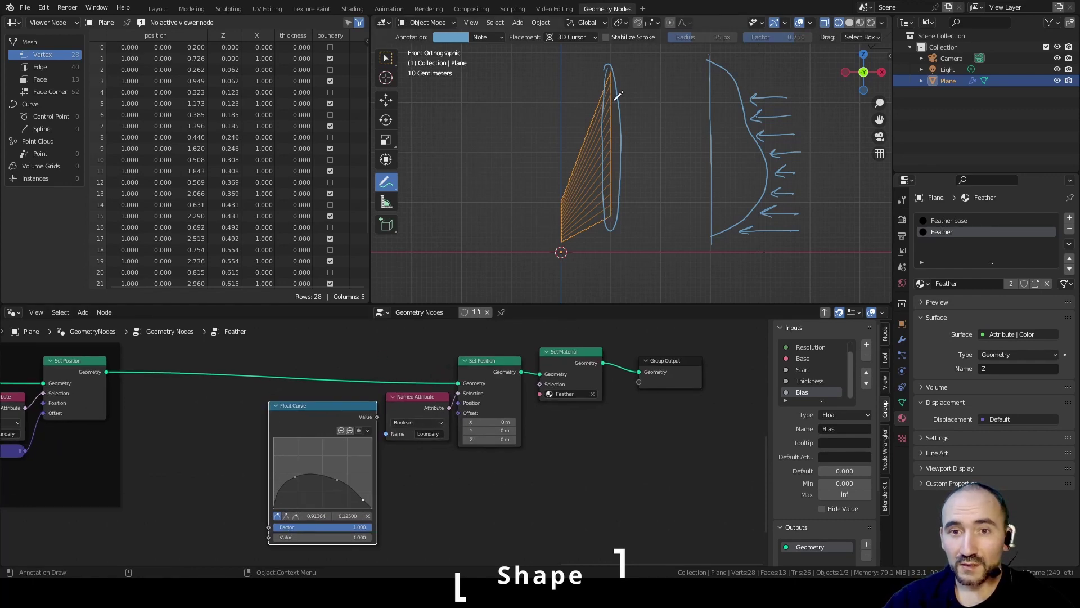
{"action": "key", "text": "g"}
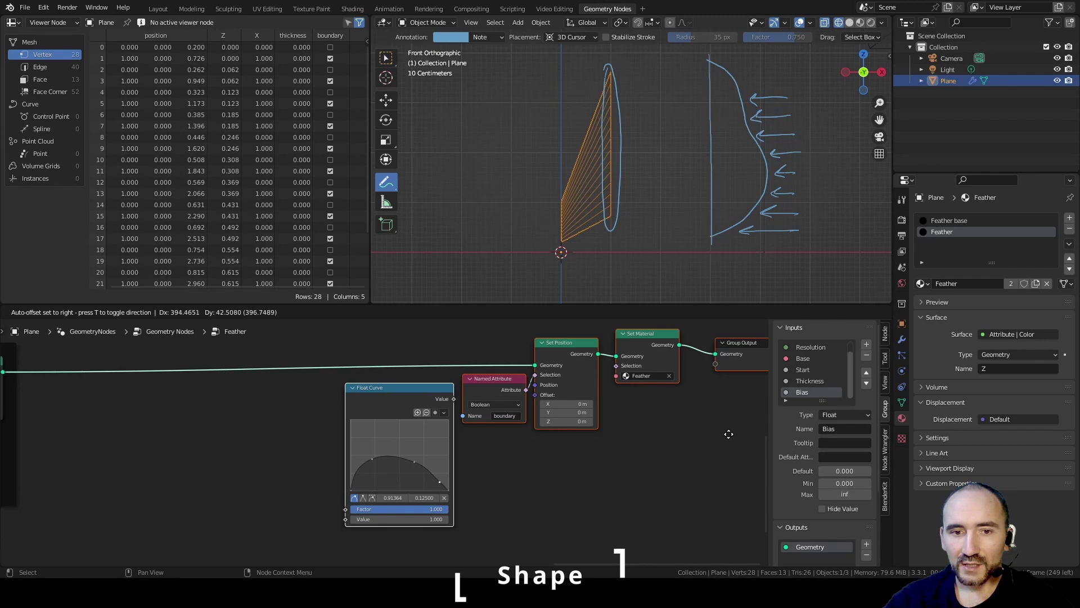
{"action": "left_click", "coordinate": [728, 434]}
{"action": "middle_click_drag", "start_coordinate": [289, 449], "coordinate": [371, 462]}
{"action": "left_click", "coordinate": [372, 462]}
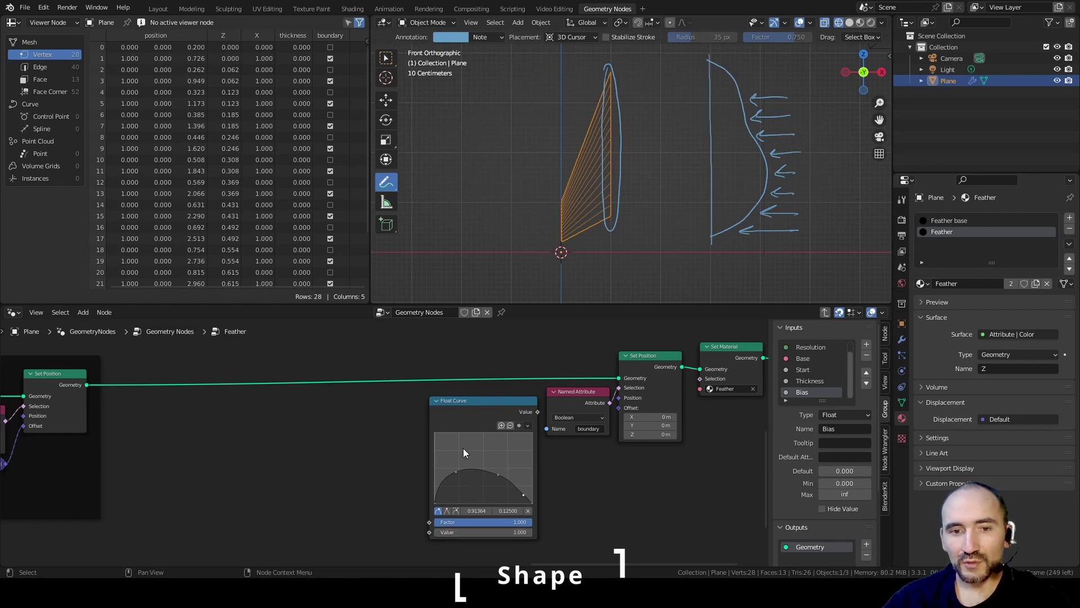
Step: Add an Attribute Statistic node outside the Bias frame, fed by the geometry from that frame's Set Position node
{"action": "mouse_move", "coordinate": [481, 406]}
{"action": "left_mouse_down"}
{"action": "mouse_move", "coordinate": [478, 436]}
{"action": "mouse_move", "coordinate": [477, 415]}
{"action": "left_mouse_up"}
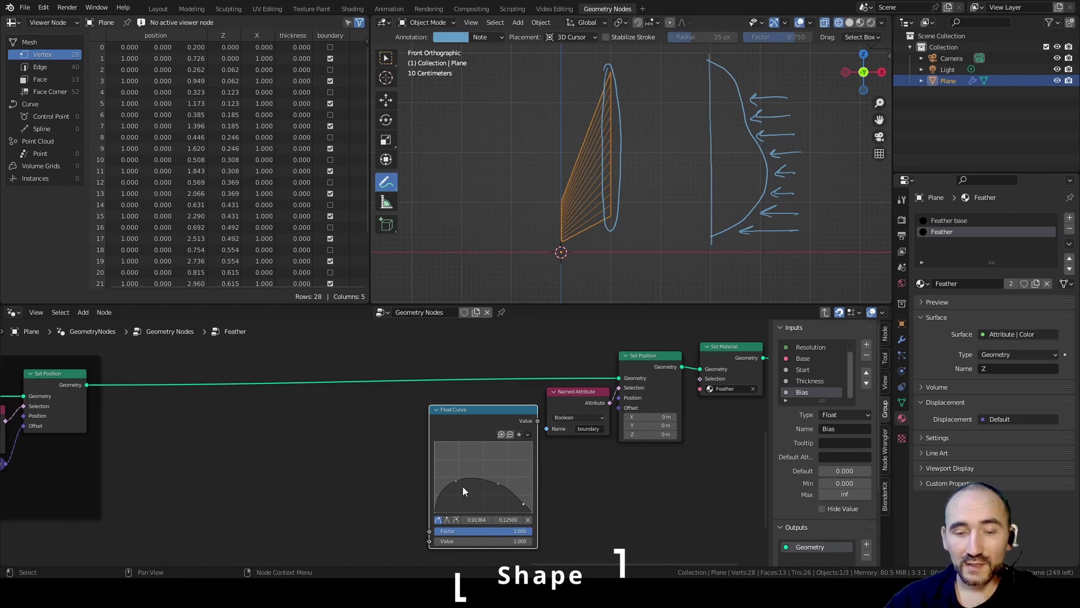
{"action": "left_click", "coordinate": [344, 467]}
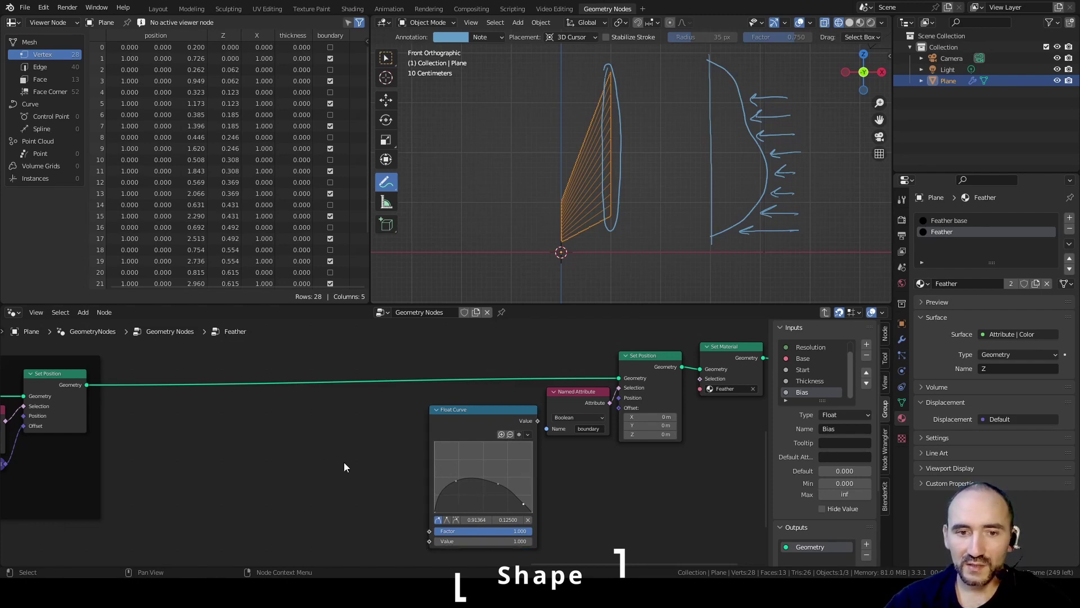
{"action": "left_click_drag", "start_coordinate": [89, 387], "coordinate": [161, 392]}
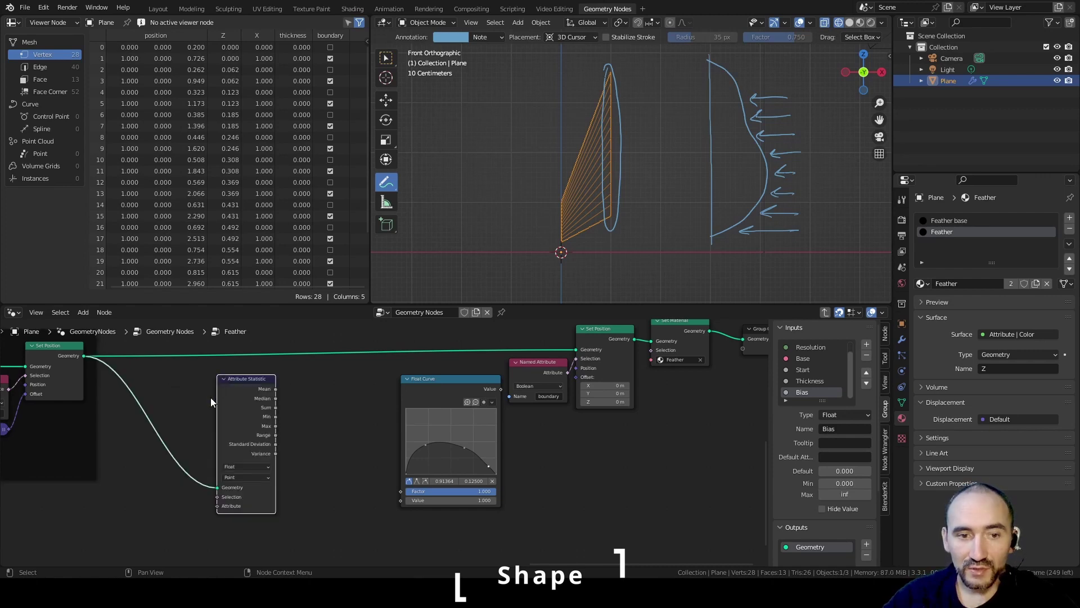
{"action": "left_click", "coordinate": [211, 397]}
{"action": "middle_click_drag", "start_coordinate": [210, 397], "coordinate": [235, 397]}
{"action": "scroll", "coordinate": [235, 396], "scroll_direction": "up", "scroll_amount": 1}
{"action": "scroll", "coordinate": [260, 469], "scroll_direction": "up", "scroll_amount": 1}
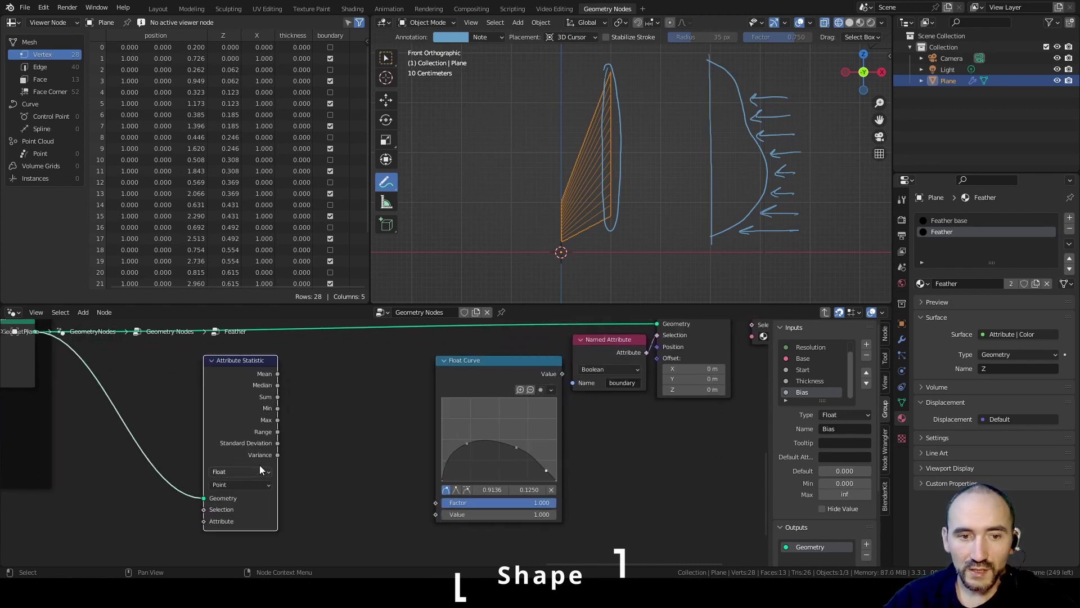
Step: Duplicate the boundary Named Attribute node and connect the copy to the Attribute Statistic node's Selection
{"action": "left_click", "coordinate": [600, 343]}
{"action": "key", "text": "shift+d"}
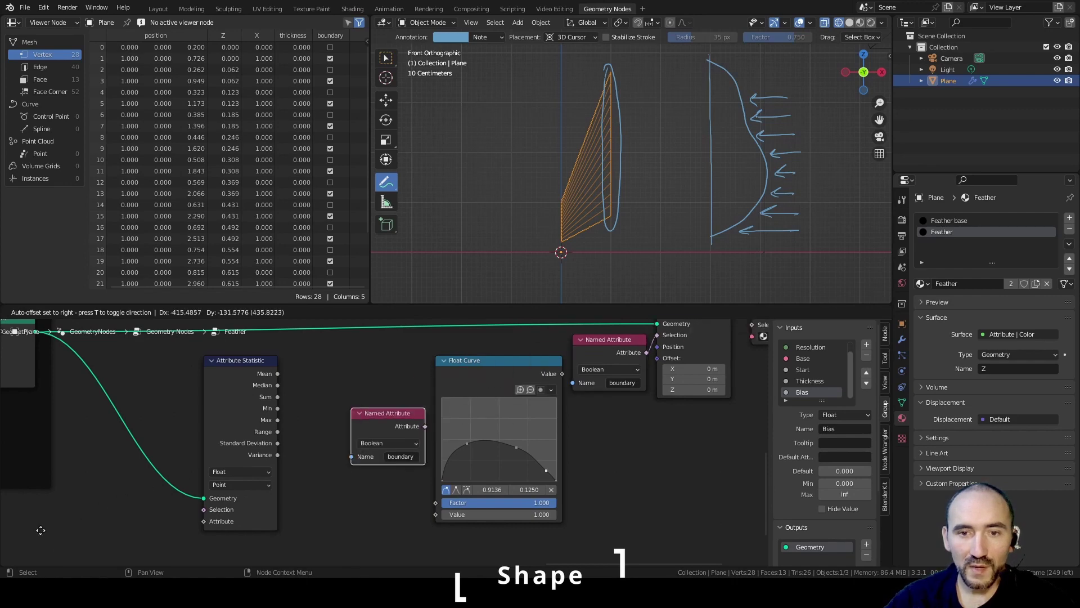
{"action": "left_click", "coordinate": [211, 503]}
{"action": "left_click_drag", "start_coordinate": [212, 503], "coordinate": [265, 509]}
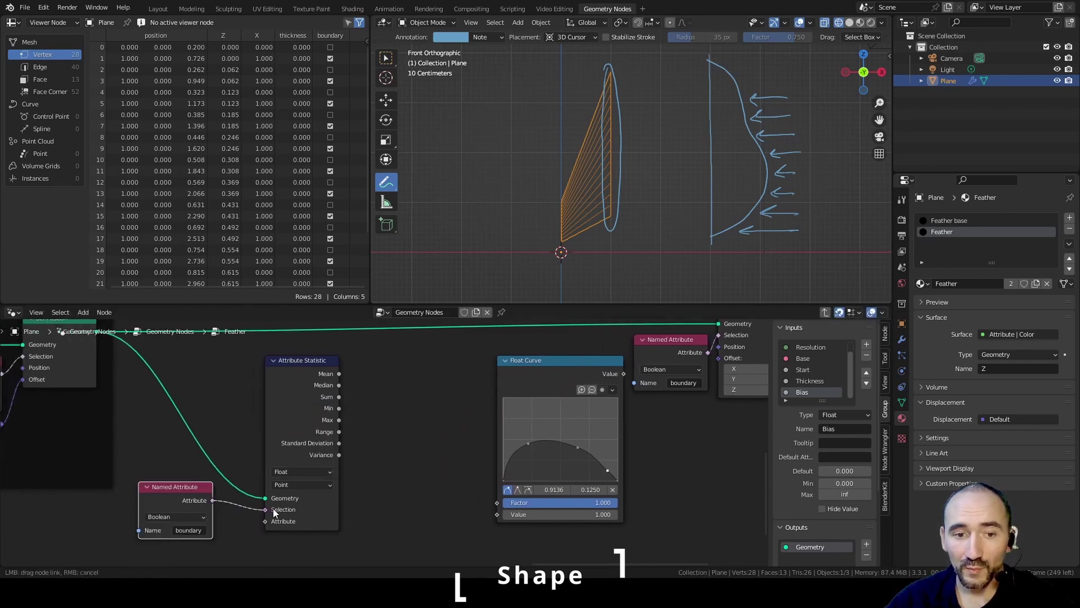
Step: Add an Index node below the copied Named Attribute, connect it to Attribute Statistic's Attribute, and tidy the node spacing
{"action": "middle_click_drag", "start_coordinate": [302, 485], "coordinate": [312, 444]}
{"action": "key", "text": "F3"}
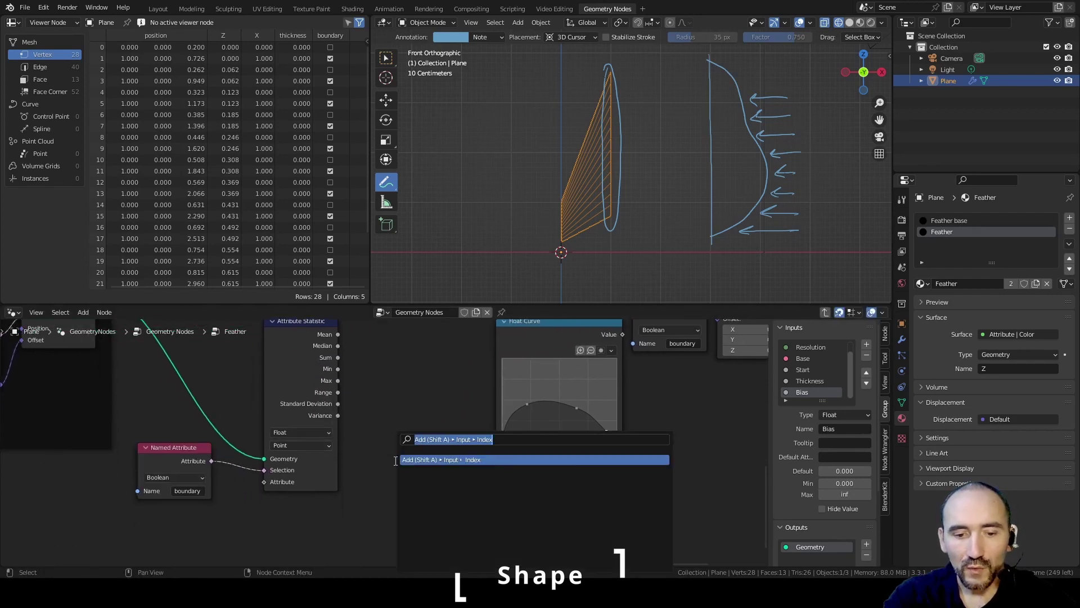
{"action": "type", "text": "index"}
{"action": "key", "text": "Return"}
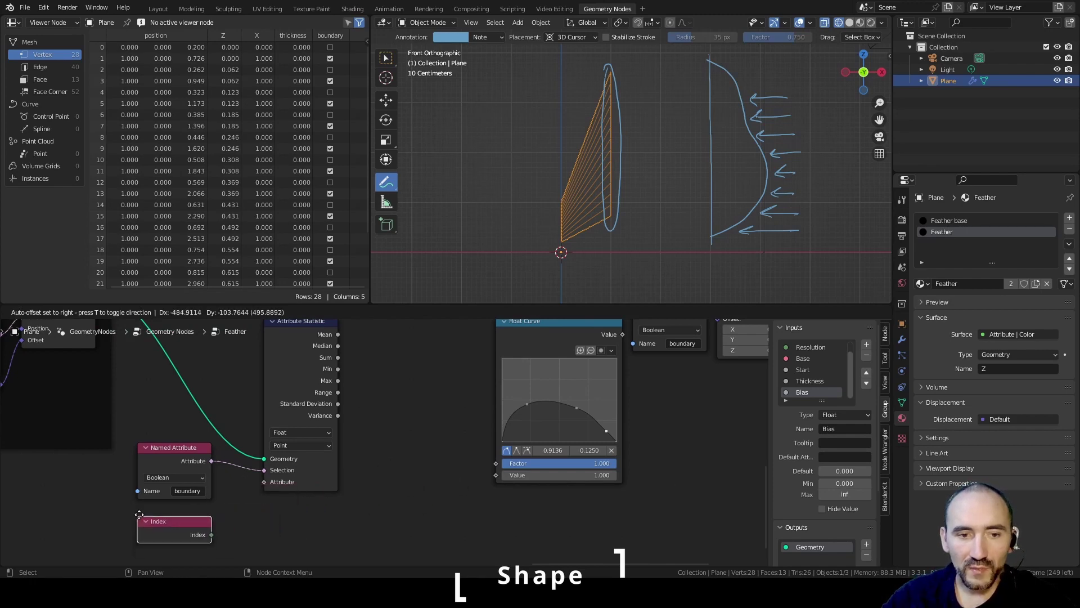
{"action": "left_click", "coordinate": [112, 517]}
{"action": "left_click_drag", "start_coordinate": [211, 535], "coordinate": [265, 482]}
{"action": "left_click_drag", "start_coordinate": [276, 379], "coordinate": [245, 368]}
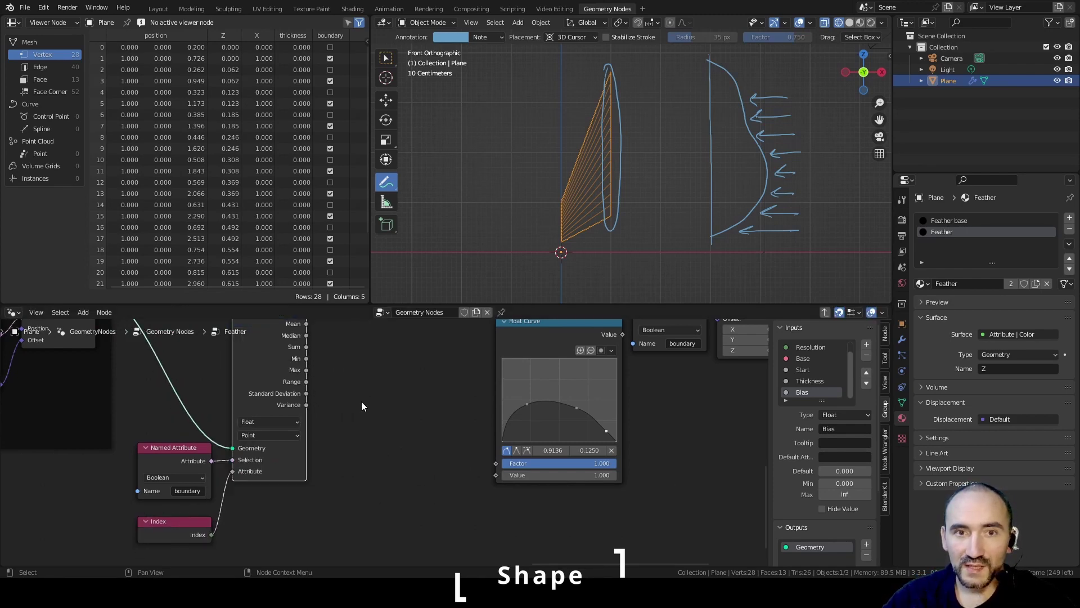
Step: Add a Map Range node between Attribute Statistic and Float Curve, with the Index feeding its Value
{"action": "middle_click_drag", "start_coordinate": [361, 400], "coordinate": [291, 443]}
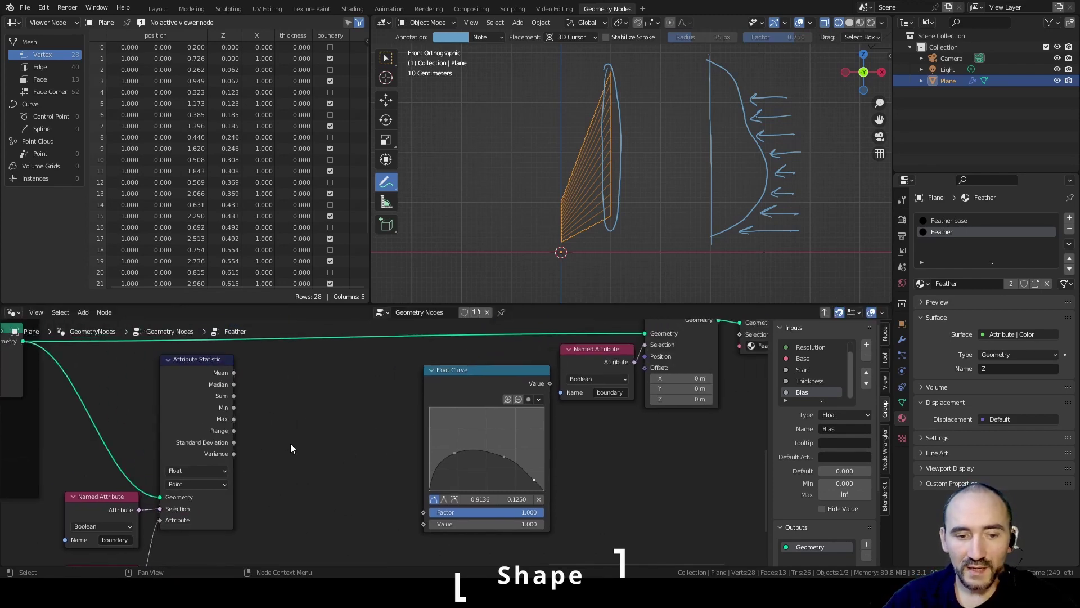
{"action": "key", "text": "F3"}
{"action": "type", "text": "mapra"}
{"action": "key", "text": "Return"}
{"action": "left_click", "coordinate": [291, 441]}
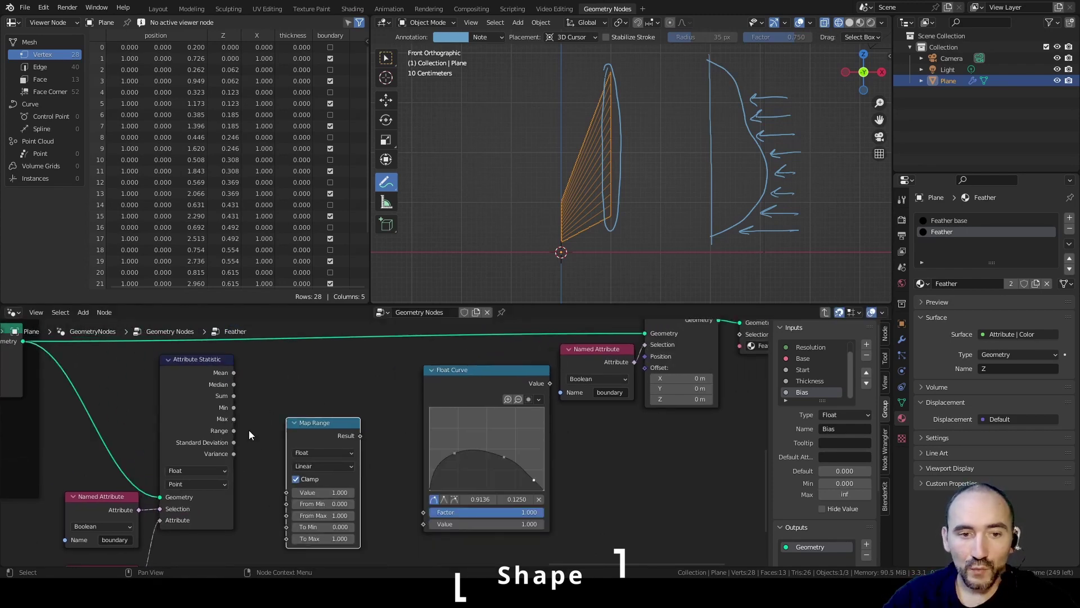
{"action": "scroll", "coordinate": [249, 430], "scroll_direction": "down", "scroll_amount": 1}
{"action": "left_click_drag", "start_coordinate": [169, 545], "coordinate": [305, 464]}
{"action": "scroll", "coordinate": [303, 464], "scroll_direction": "up", "scroll_amount": 2}
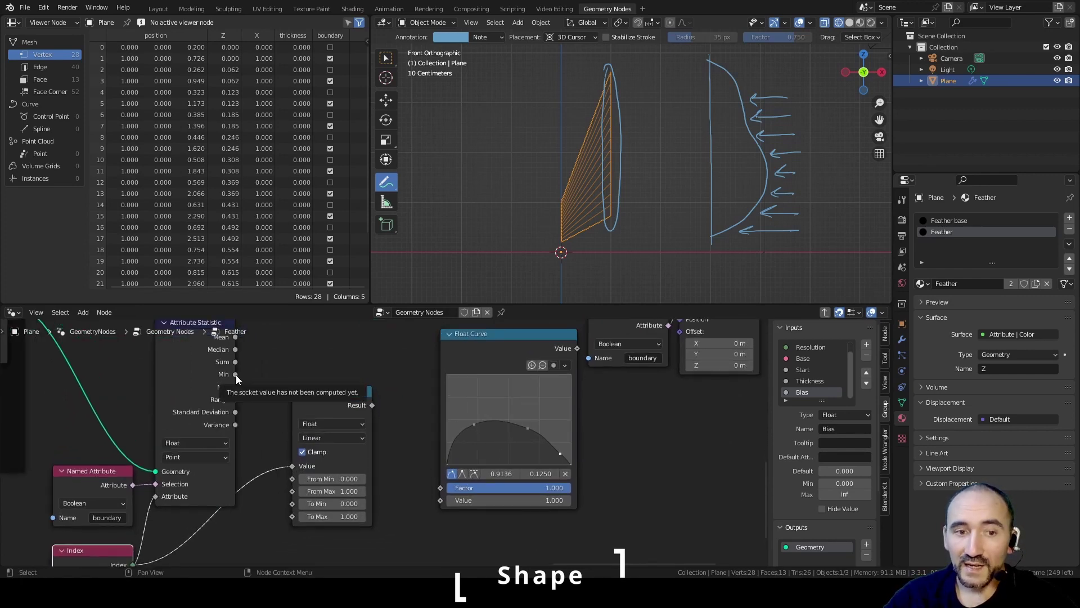
Step: Connect Attribute Statistic's Min and Max outputs to Map Range's From Min and From Max
{"action": "left_click_drag", "start_coordinate": [235, 375], "coordinate": [292, 479]}
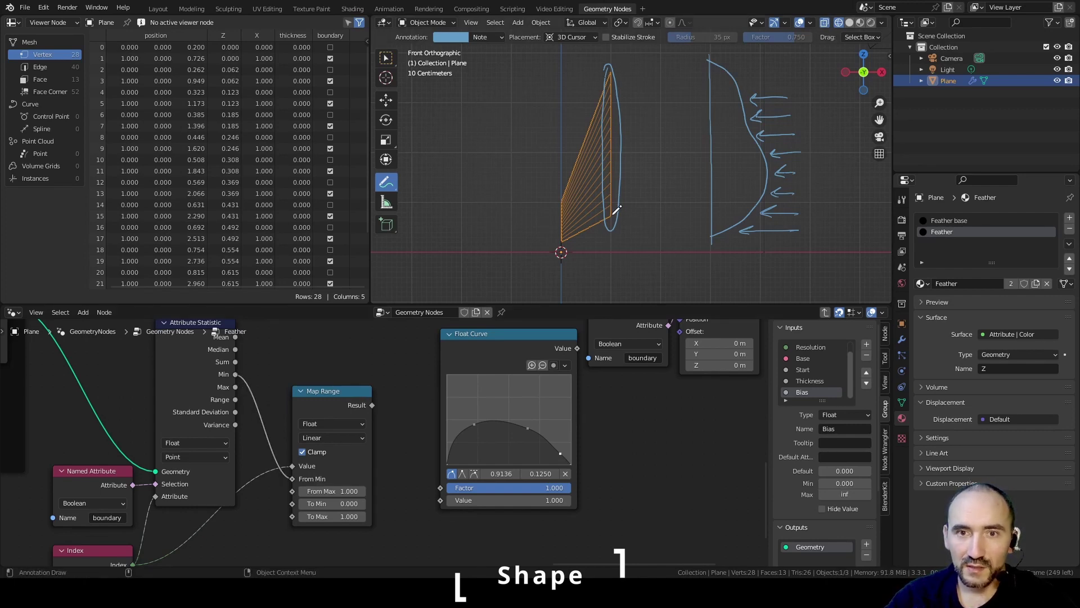
{"action": "left_click_drag", "start_coordinate": [236, 387], "coordinate": [292, 491]}
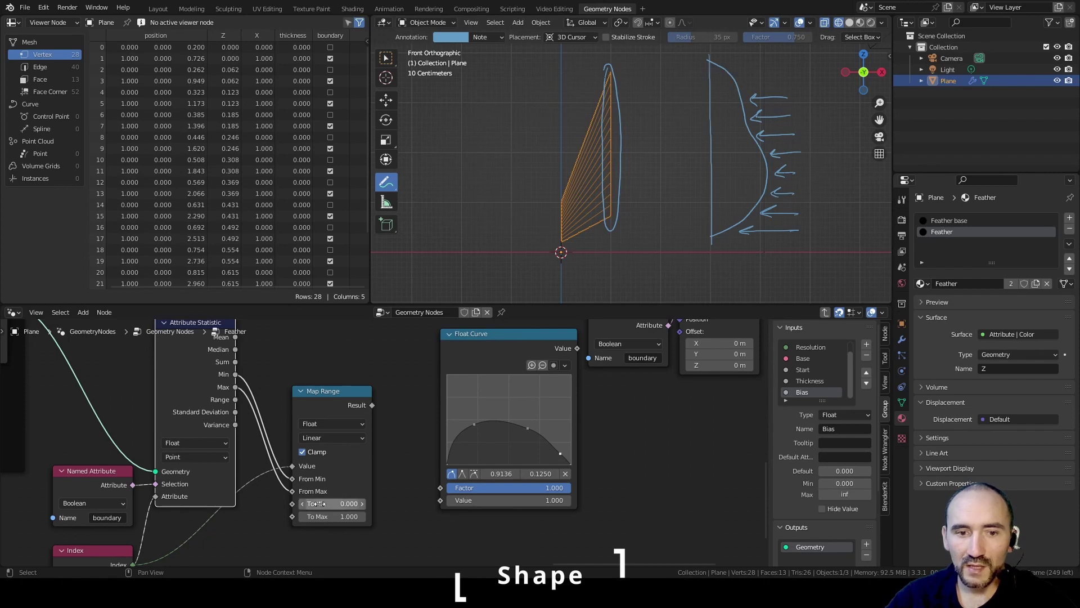
{"action": "mouse_move", "coordinate": [324, 517]}
{"action": "left_mouse_down"}
{"action": "mouse_move", "coordinate": [307, 517]}
{"action": "mouse_move", "coordinate": [324, 517]}
{"action": "left_mouse_up"}
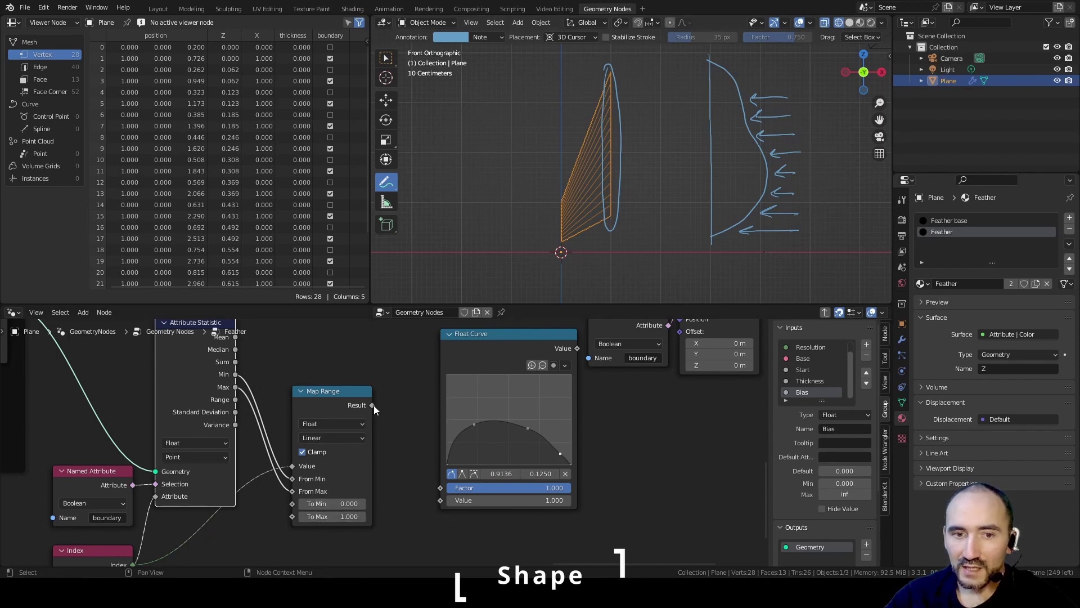
Step: Connect the Map Range result to the Float Curve's Value and move the Float Curve closer to Map Range
{"action": "left_click_drag", "start_coordinate": [373, 405], "coordinate": [440, 501]}
{"action": "left_click_drag", "start_coordinate": [500, 339], "coordinate": [453, 339]}
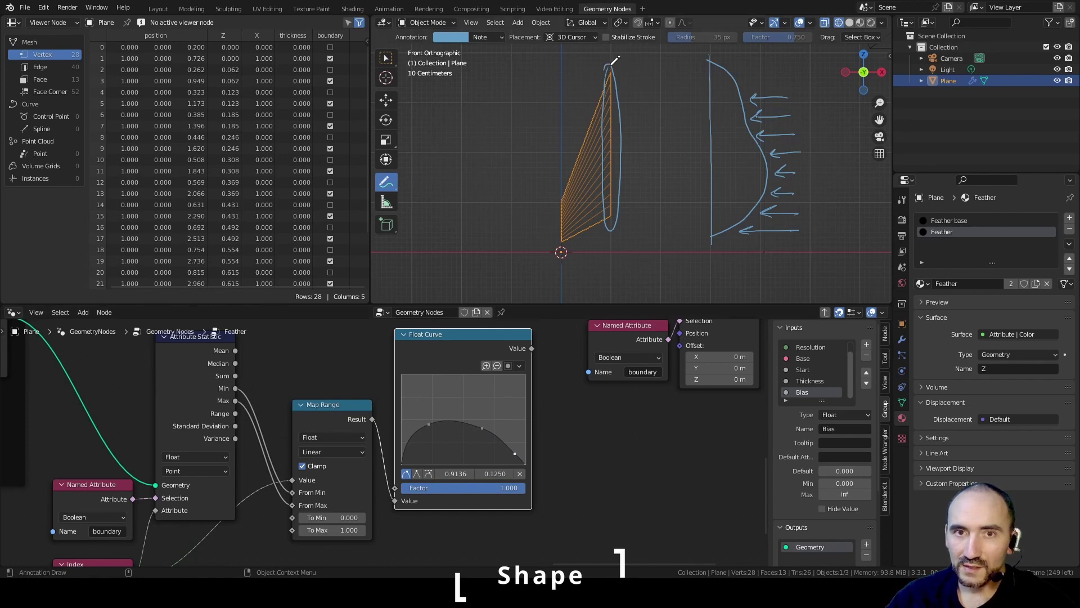
{"action": "scroll", "coordinate": [552, 456], "scroll_direction": "down", "scroll_amount": 2}
{"action": "scroll", "coordinate": [552, 456], "scroll_direction": "up", "scroll_amount": 3}
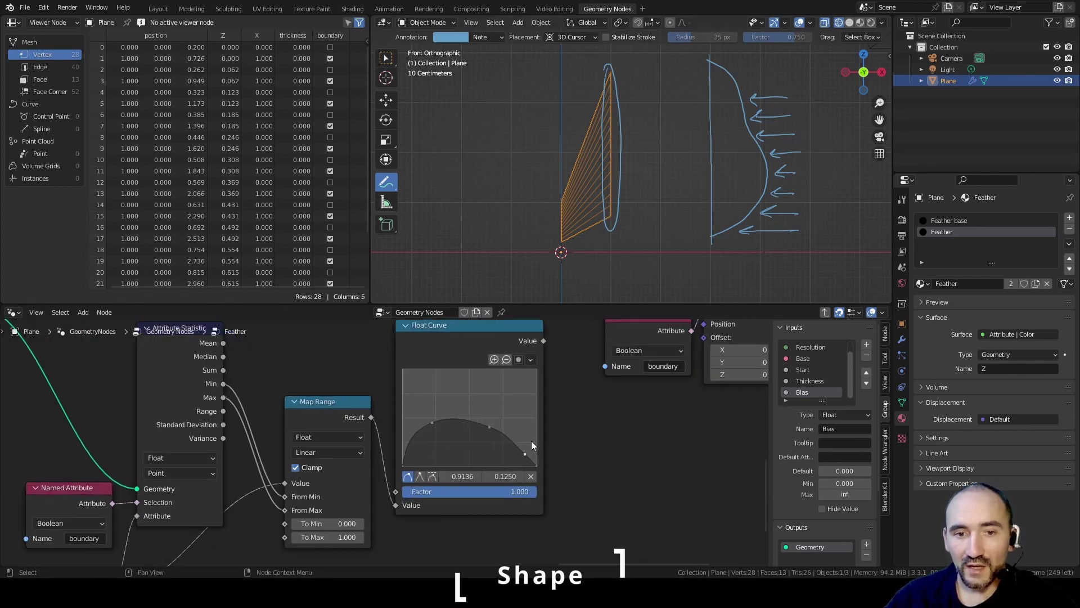
Step: Add a Multiply math node fed by the Float Curve's Value output
{"action": "middle_click_drag", "start_coordinate": [611, 430], "coordinate": [439, 432]}
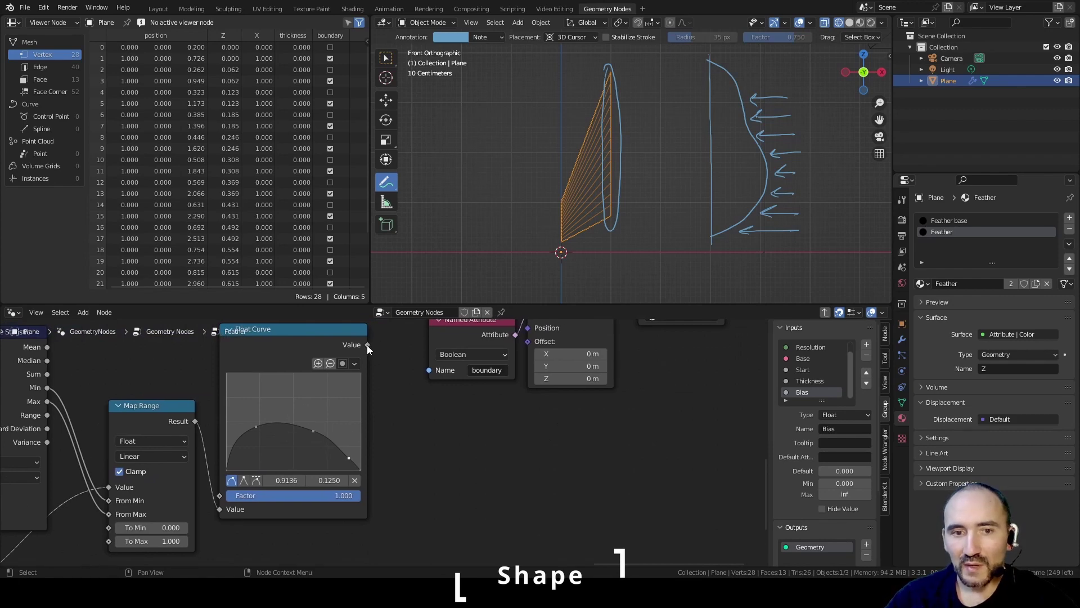
{"action": "left_click_drag", "start_coordinate": [367, 346], "coordinate": [408, 400]}
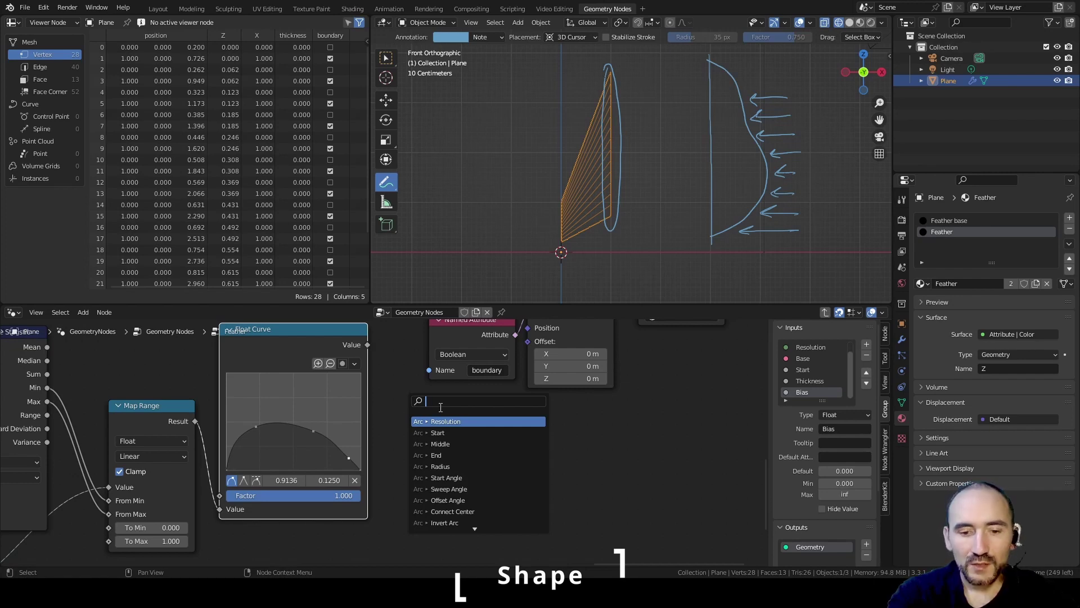
{"action": "type", "text": "mul"}
{"action": "key", "text": "Return"}
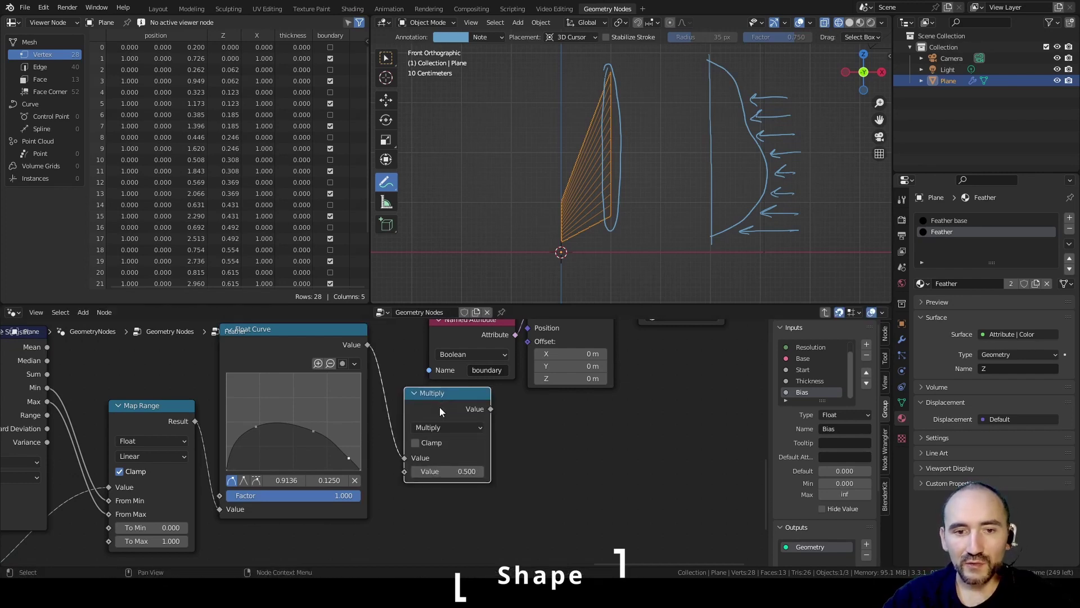
Step: Reposition the Multiply node and shift the boundary Named Attribute, Set Position, Set Material and Group Output nodes along X to make room
{"action": "scroll", "coordinate": [440, 407], "scroll_direction": "down", "scroll_amount": 4}
{"action": "left_click_drag", "start_coordinate": [343, 386], "coordinate": [416, 376]}
{"action": "left_click_drag", "start_coordinate": [461, 336], "coordinate": [692, 416]}
{"action": "key", "text": "g"}
{"action": "key", "text": "x"}
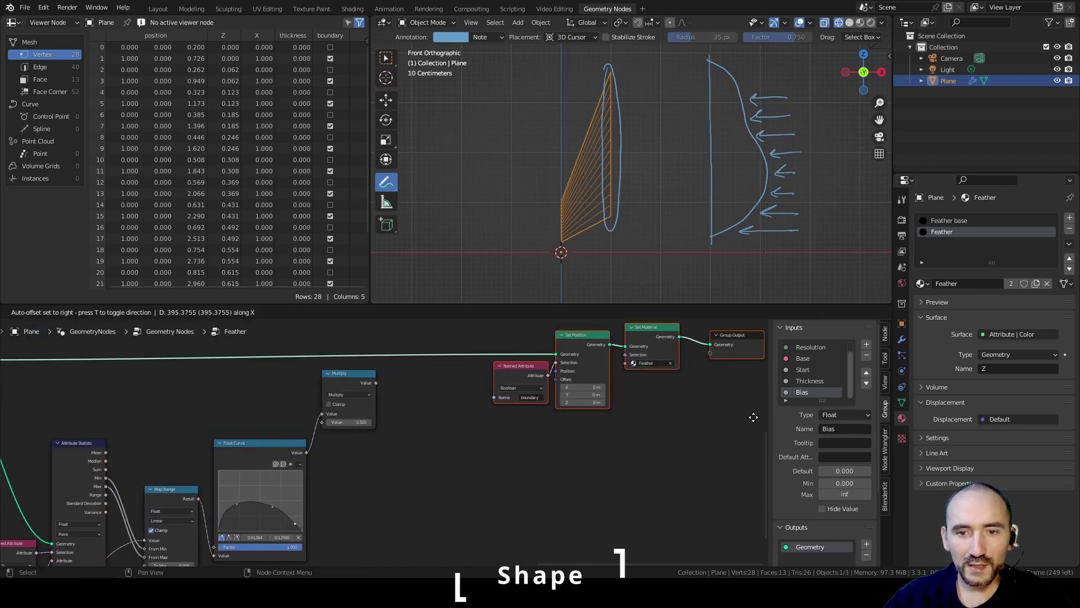
{"action": "left_click", "coordinate": [707, 415]}
Step: Add a Group Input node above the Float Curve, beside the Multiply node
{"action": "scroll", "coordinate": [400, 413], "scroll_direction": "up", "scroll_amount": 2}
{"action": "key", "text": "F3"}
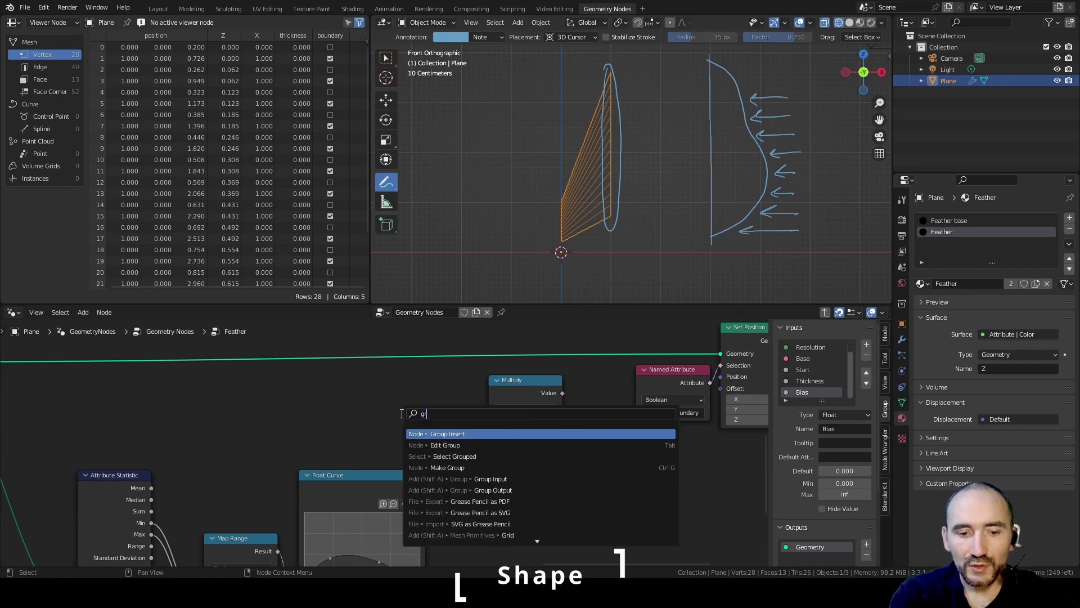
{"action": "type", "text": "group inp"}
{"action": "key", "text": "Return"}
{"action": "left_click", "coordinate": [301, 364]}
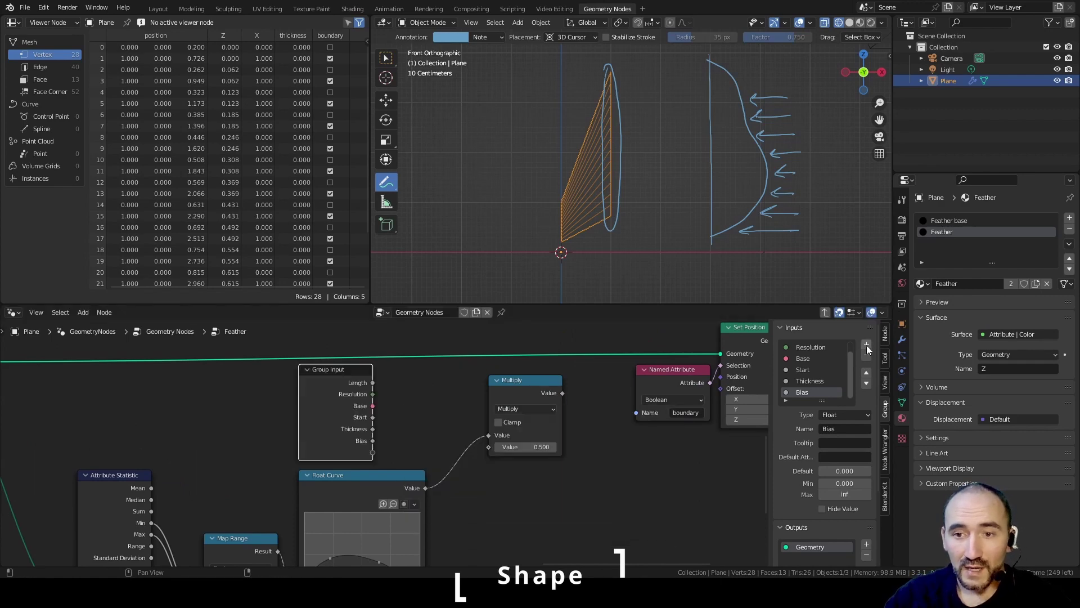
Step: Create a Width float group input with default 1 and minimum 0, and connect it to the Multiply node's second value
{"action": "left_click", "coordinate": [867, 345]}
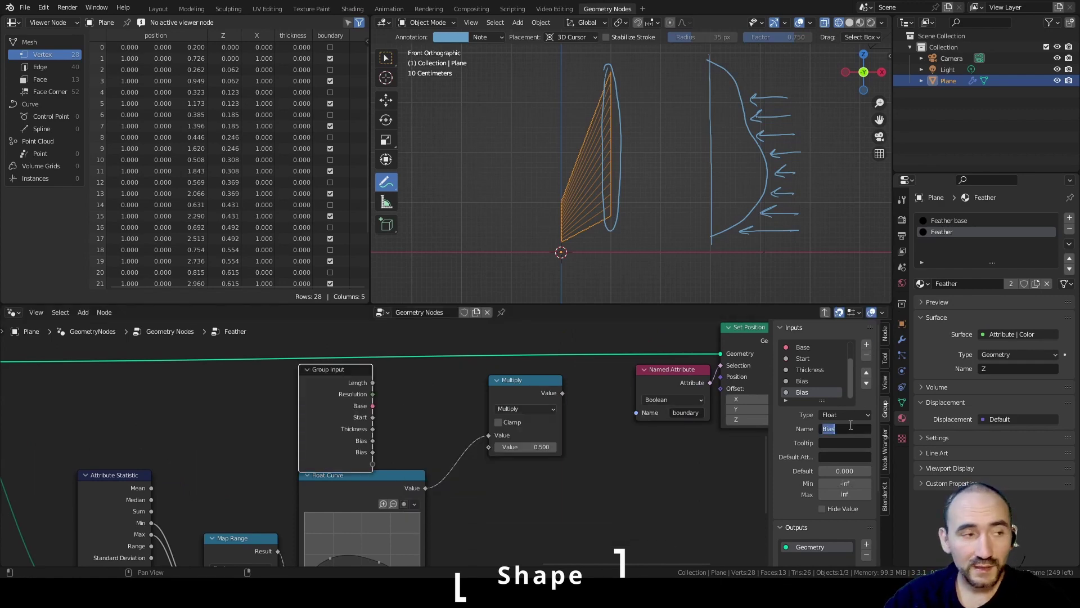
{"action": "type", "text": "Width"}
{"action": "key", "text": "Tab"}
{"action": "type", "text": "1"}
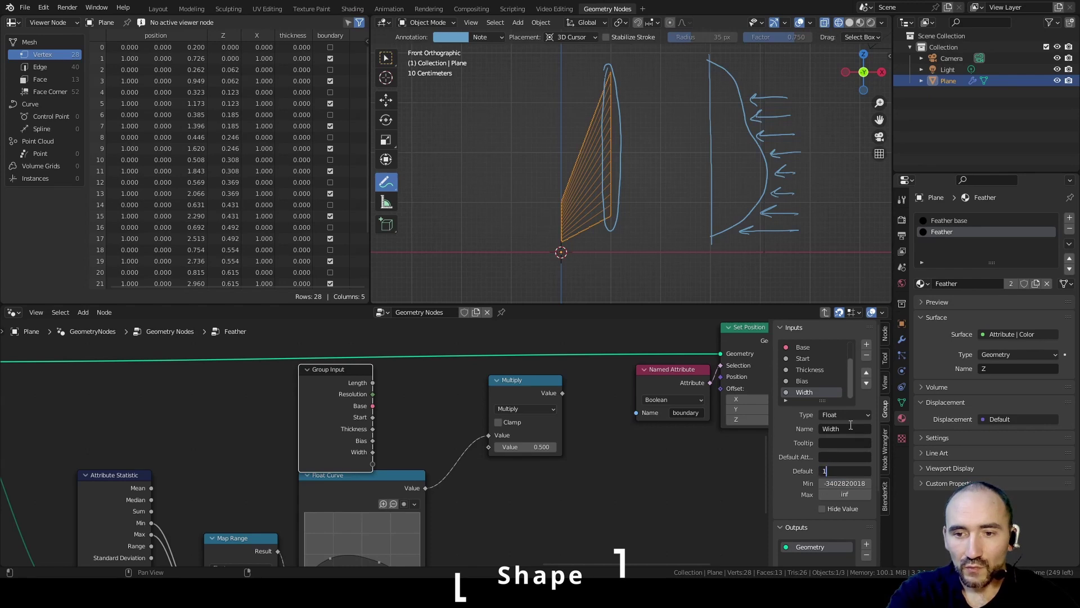
{"action": "key", "text": "Tab"}
{"action": "type", "text": "0"}
{"action": "key", "text": "Return"}
{"action": "left_click_drag", "start_coordinate": [373, 451], "coordinate": [488, 446]}
{"action": "left_click_drag", "start_coordinate": [519, 380], "coordinate": [482, 391]}
Step: Add a Position node below Multiply and feed it into a new Separate XYZ node
{"action": "middle_click_drag", "start_coordinate": [570, 497], "coordinate": [402, 465]}
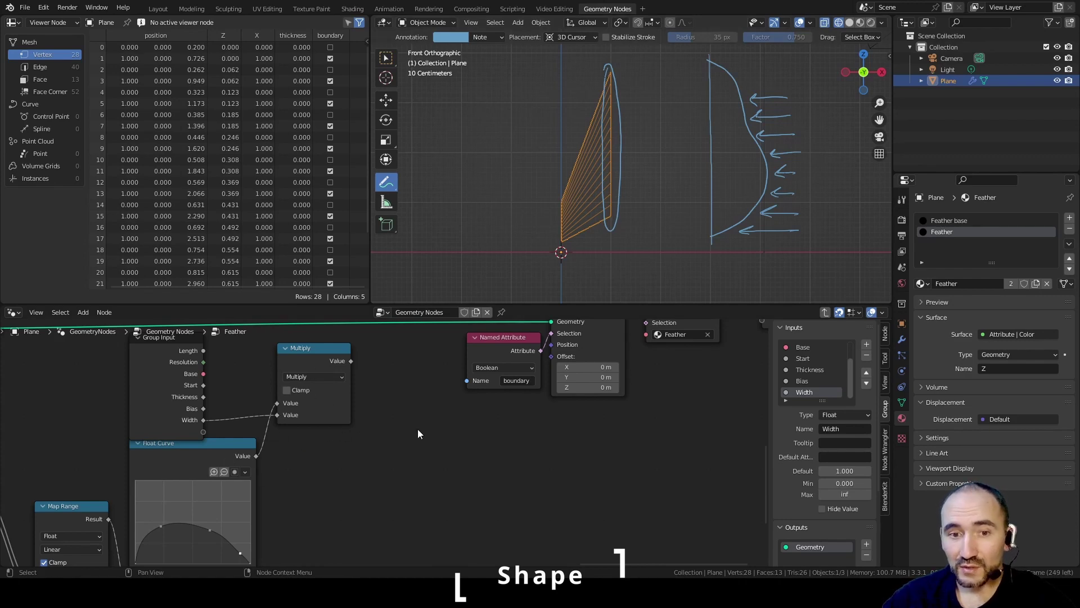
{"action": "key", "text": "shift+a"}
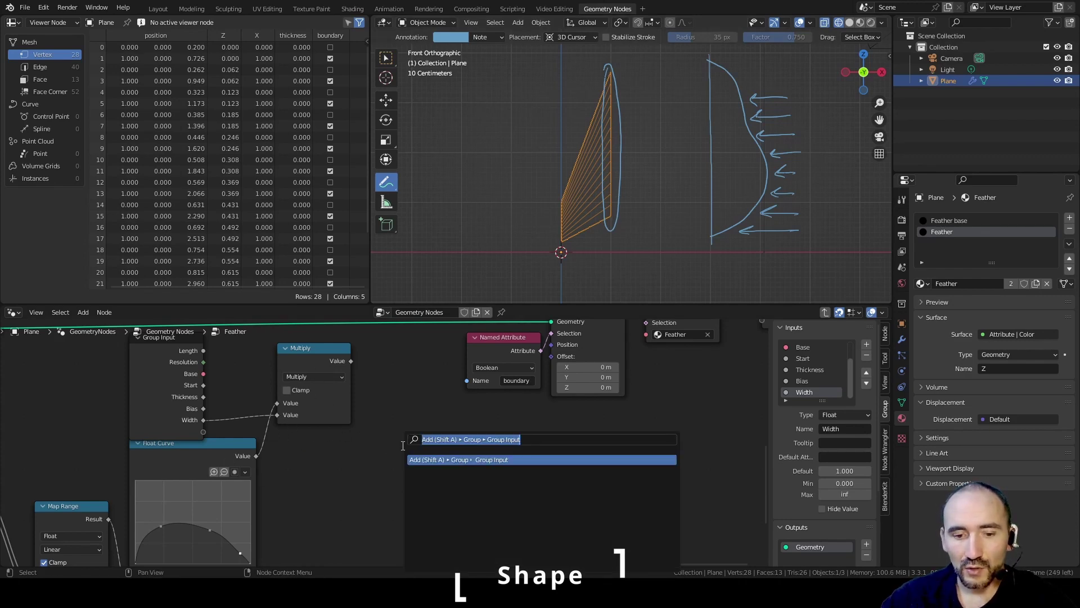
{"action": "type", "text": "posi"}
{"action": "key", "text": "Return"}
{"action": "left_click", "coordinate": [265, 450]}
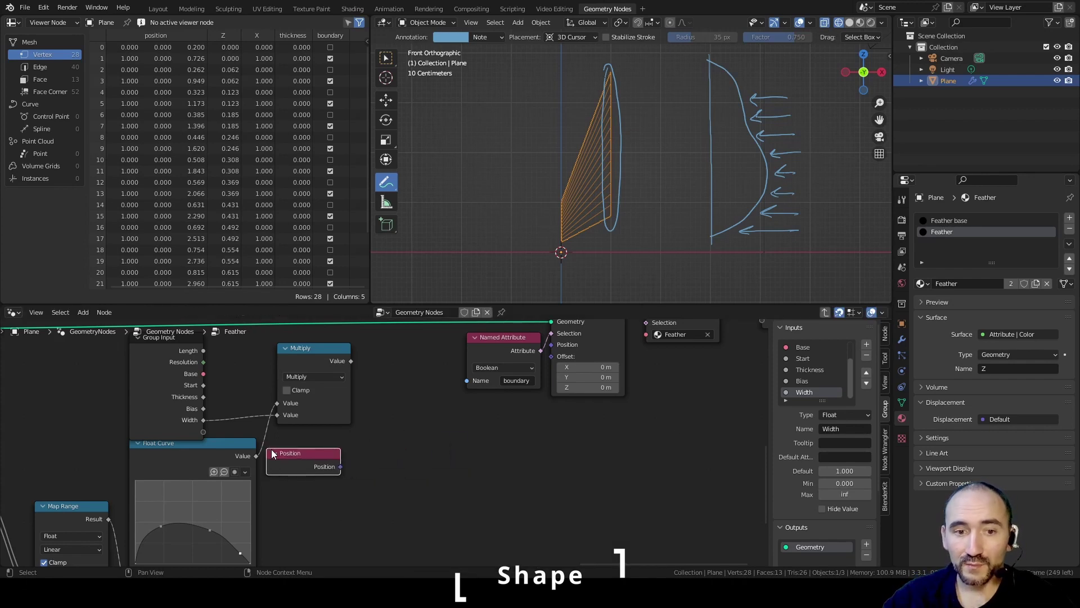
{"action": "key", "text": "shift+a"}
{"action": "type", "text": "separ"}
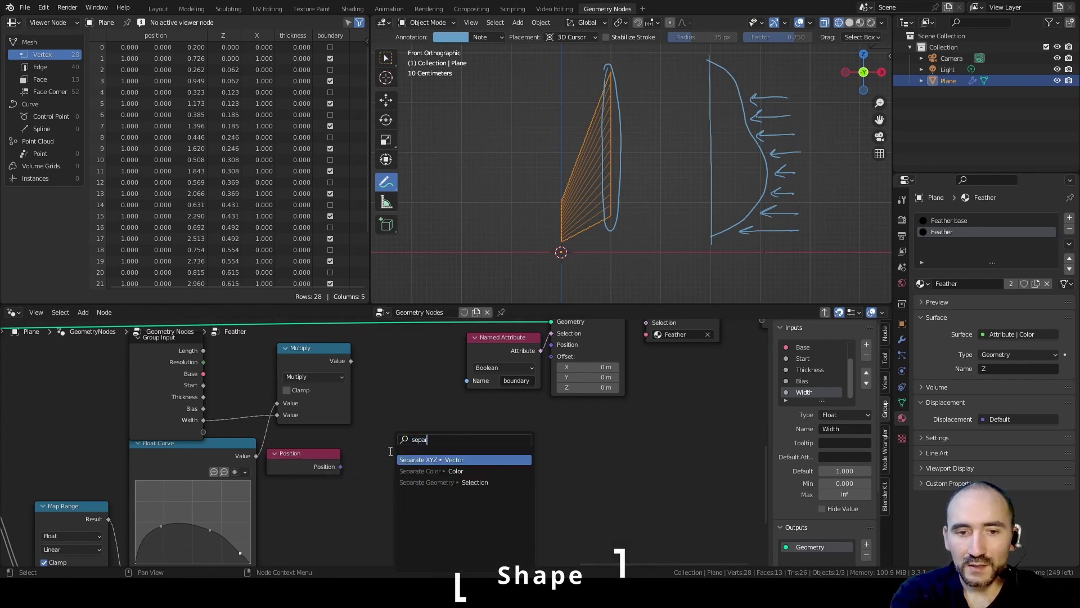
{"action": "key", "text": "Return"}
Step: Add a Combine XYZ node and connect Separate XYZ's Y and Z outputs to its matching inputs
{"action": "key", "text": "shift+a"}
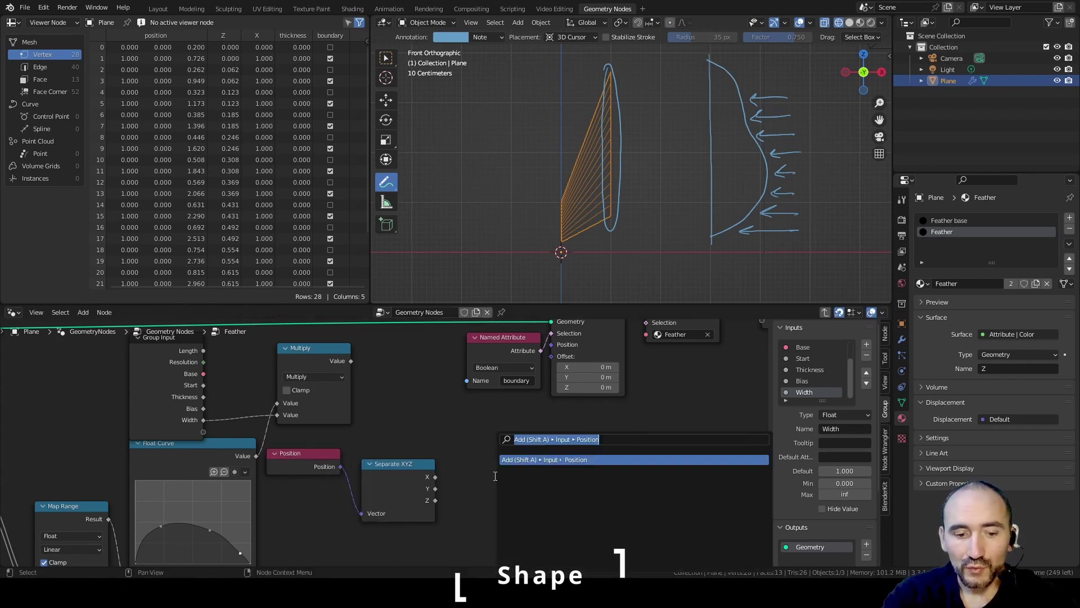
{"action": "type", "text": "comb"}
{"action": "key", "text": "Return"}
{"action": "left_click", "coordinate": [435, 493]}
{"action": "left_click_drag", "start_coordinate": [436, 488], "coordinate": [468, 503]}
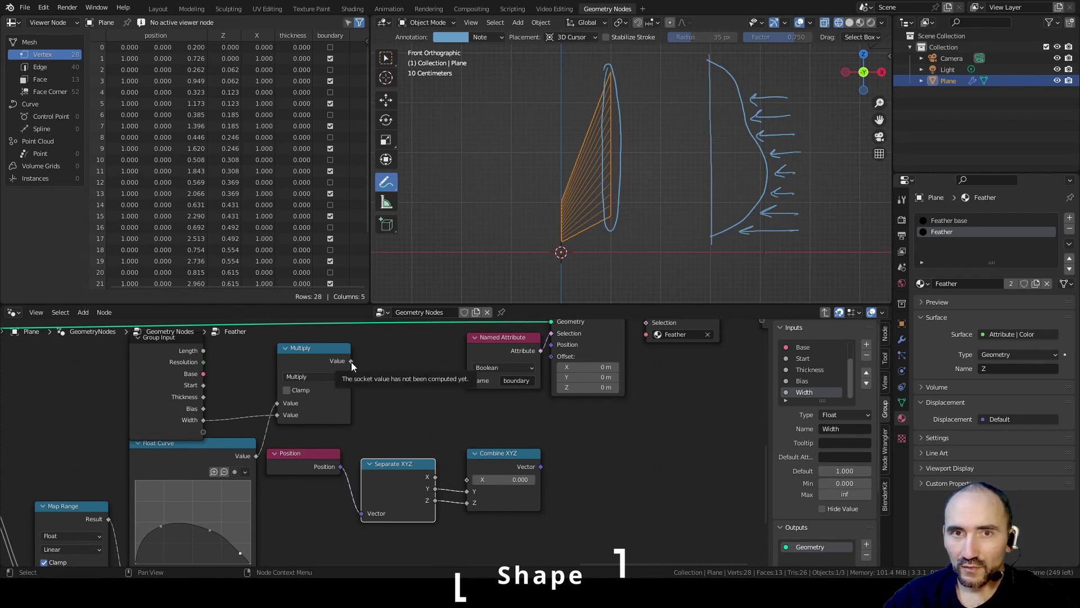
Step: Connect Multiply to Combine XYZ's X and its Vector to the boundary Set Position's Position, closing the Feather group when done
{"action": "left_click_drag", "start_coordinate": [358, 366], "coordinate": [473, 481]}
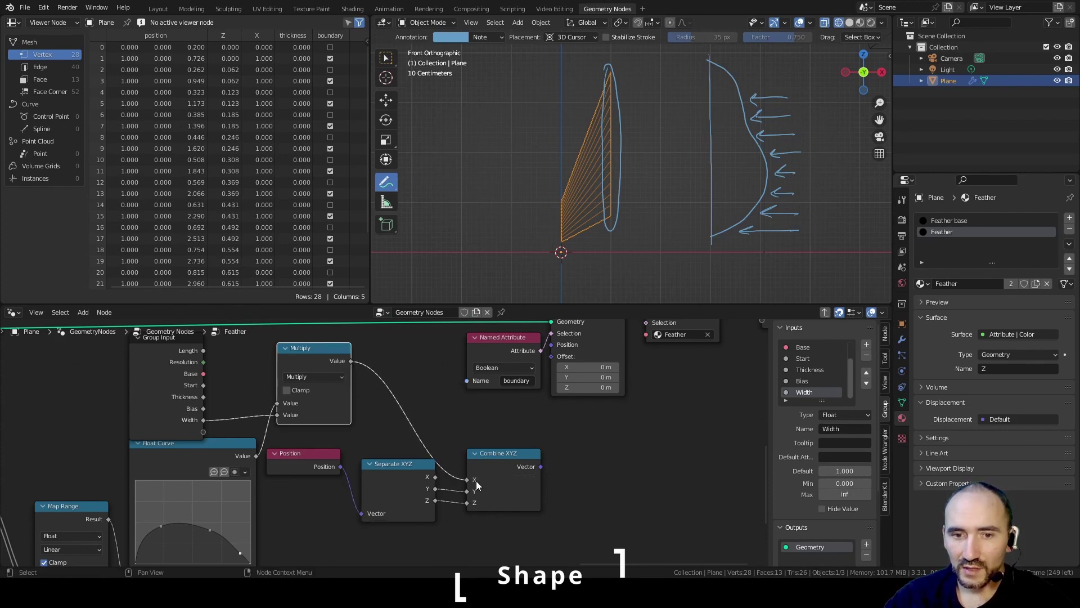
{"action": "left_click_drag", "start_coordinate": [540, 466], "coordinate": [563, 435]}
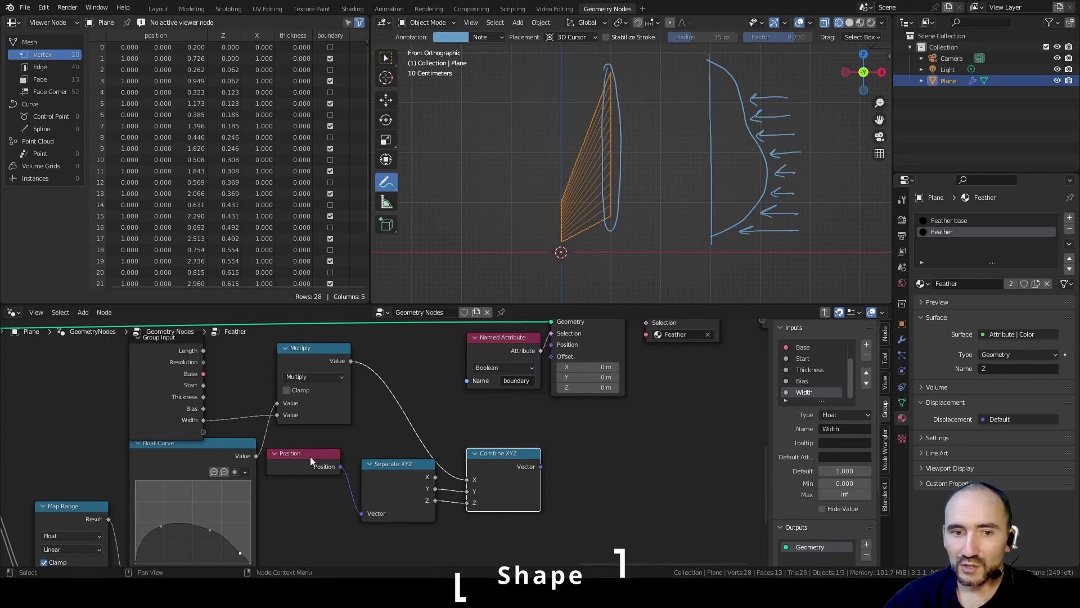
{"action": "left_click_drag", "start_coordinate": [541, 466], "coordinate": [551, 344]}
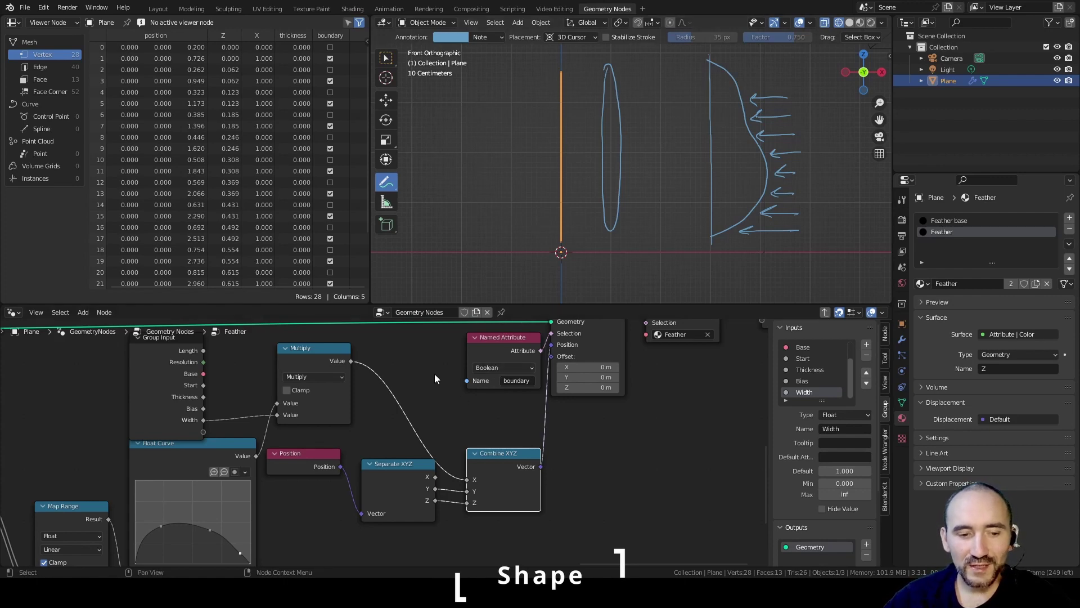
{"action": "key", "text": "Tab"}
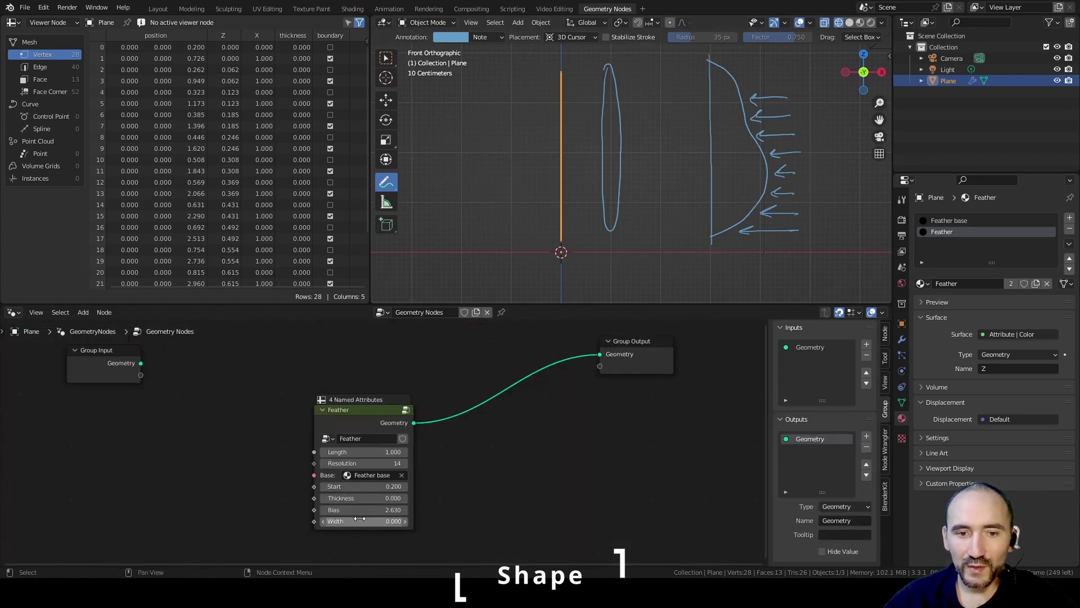
Step: Set the Feather node's Width to 1 and lower its Bias to 0
{"action": "left_click", "coordinate": [359, 521]}
{"action": "type", "text": "1"}
{"action": "key", "text": "Return"}
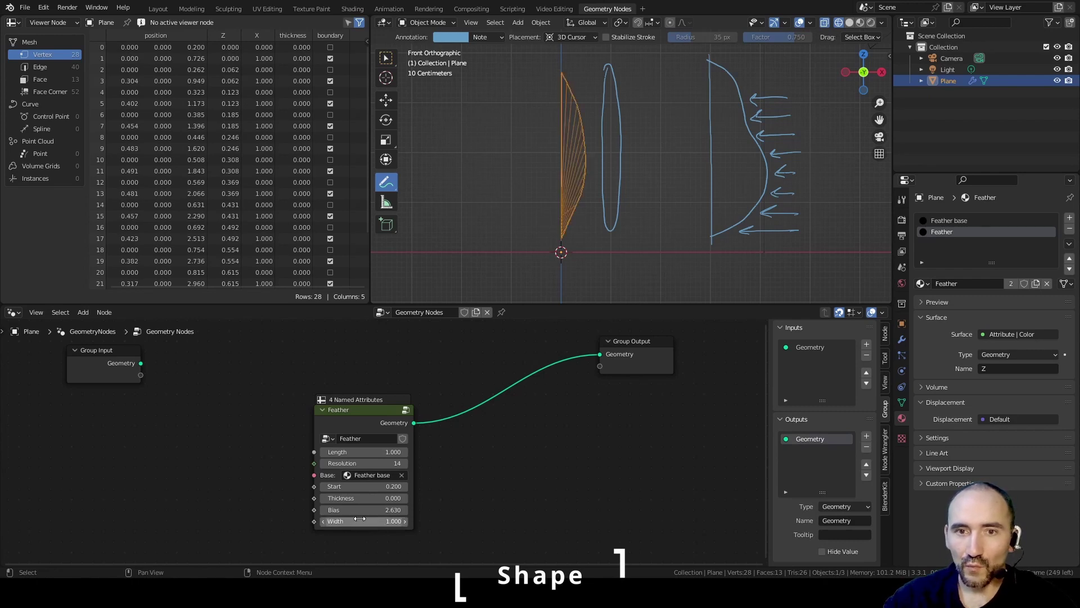
{"action": "scroll", "coordinate": [585, 186], "scroll_direction": "up", "scroll_amount": 2}
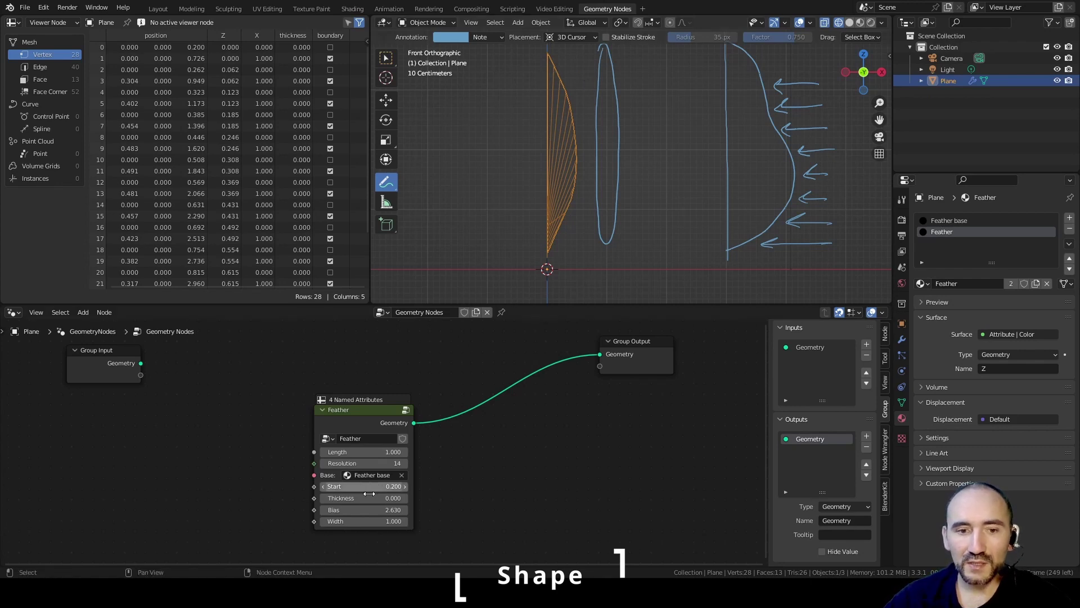
{"action": "left_click_drag", "start_coordinate": [359, 510], "coordinate": [301, 510], "text": "shift"}
{"action": "scroll", "coordinate": [637, 182], "scroll_direction": "up", "scroll_amount": 7}
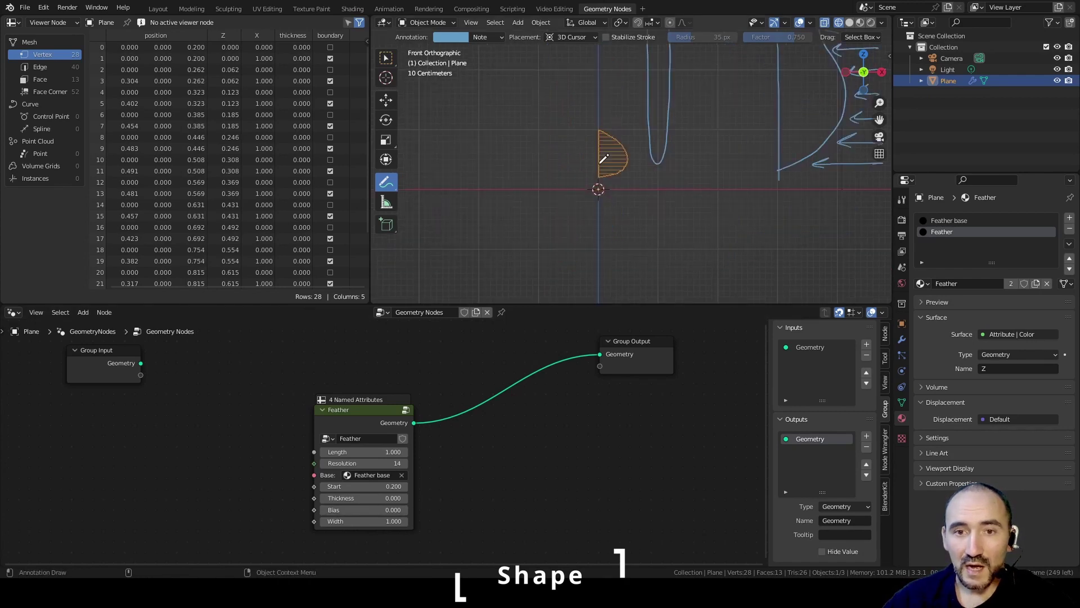
Step: Inside the Feather group, move the Float Curve node down clear of the Group Input node, and save the file
{"action": "key", "text": "Tab"}
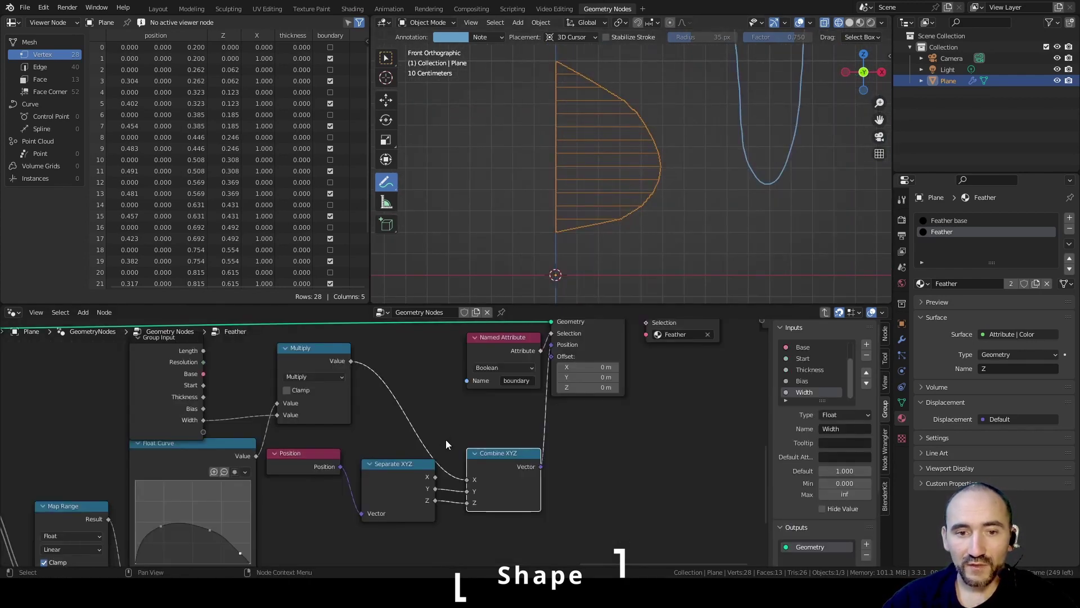
{"action": "left_click", "coordinate": [500, 427]}
{"action": "scroll", "coordinate": [501, 427], "scroll_direction": "down", "scroll_amount": 2}
{"action": "middle_click_drag", "start_coordinate": [501, 426], "coordinate": [565, 393]}
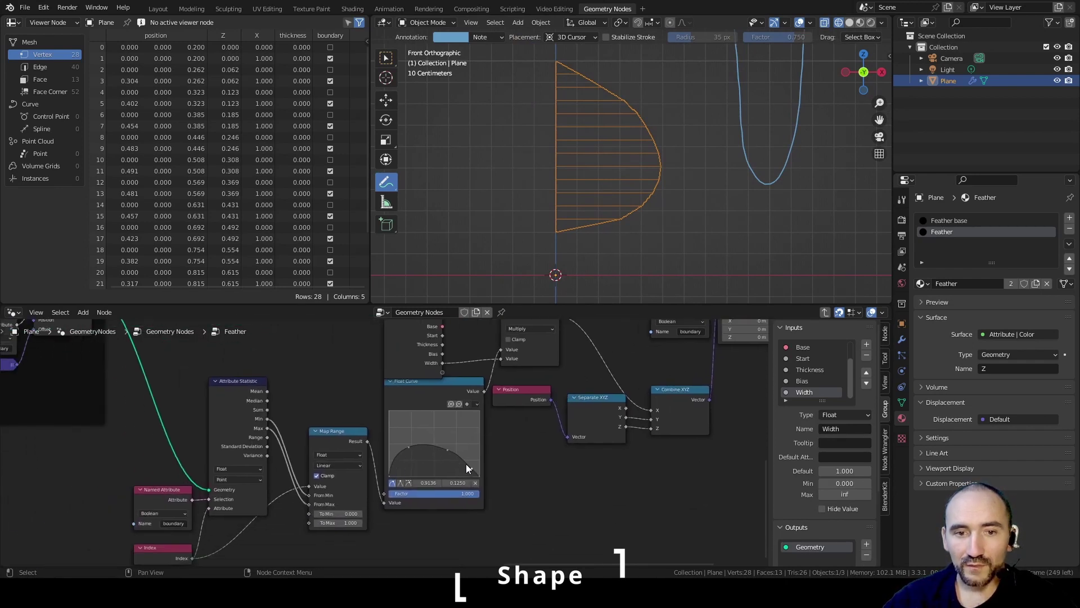
{"action": "left_click_drag", "start_coordinate": [421, 389], "coordinate": [421, 397]}
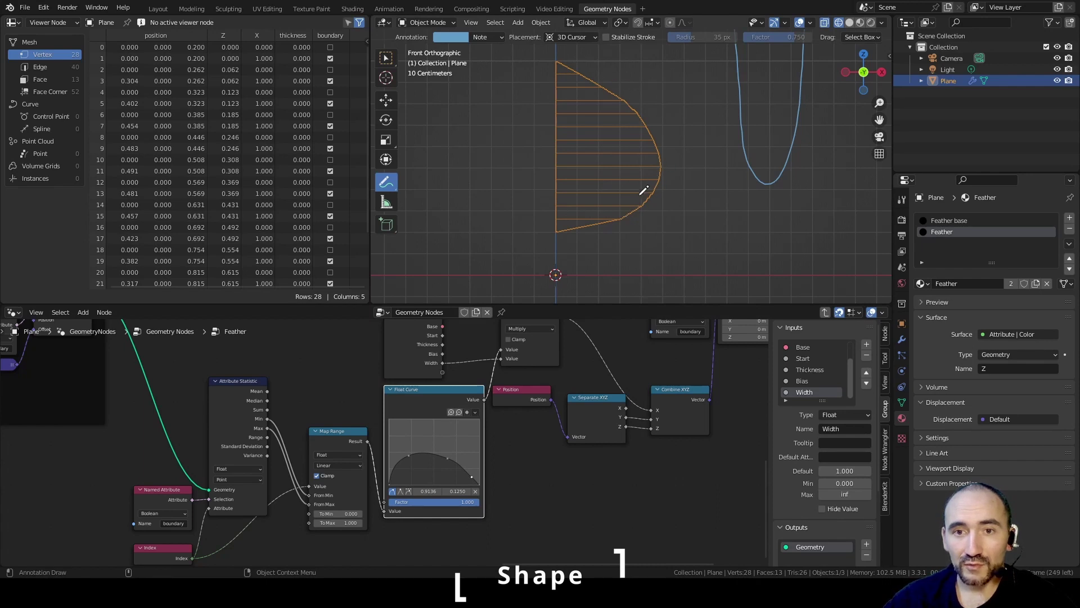
{"action": "left_click_drag", "start_coordinate": [411, 453], "coordinate": [408, 425]}
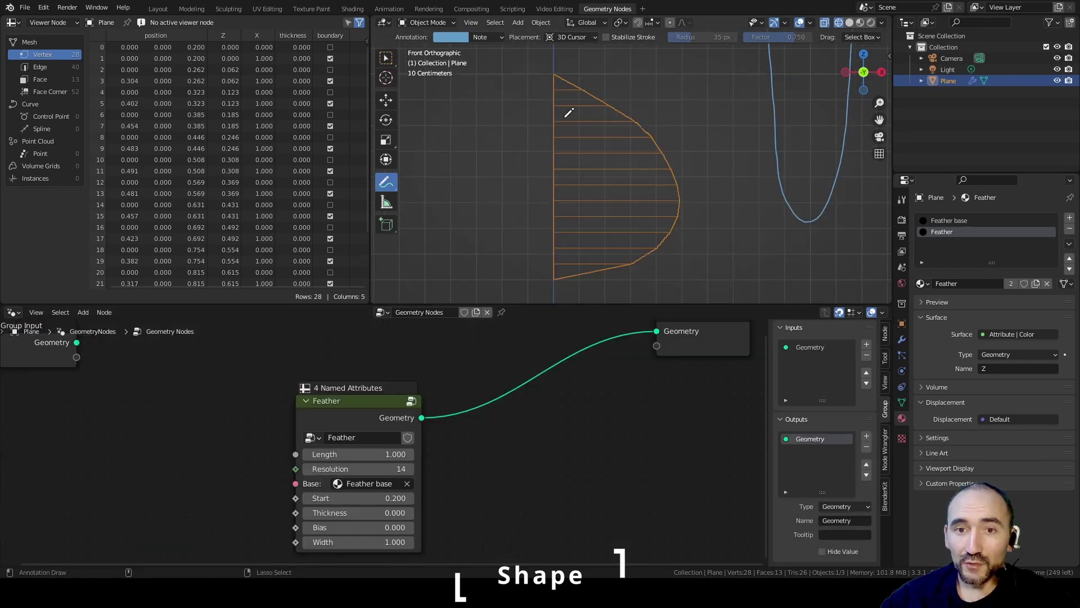
{"action": "key", "text": "ctrl+s"}
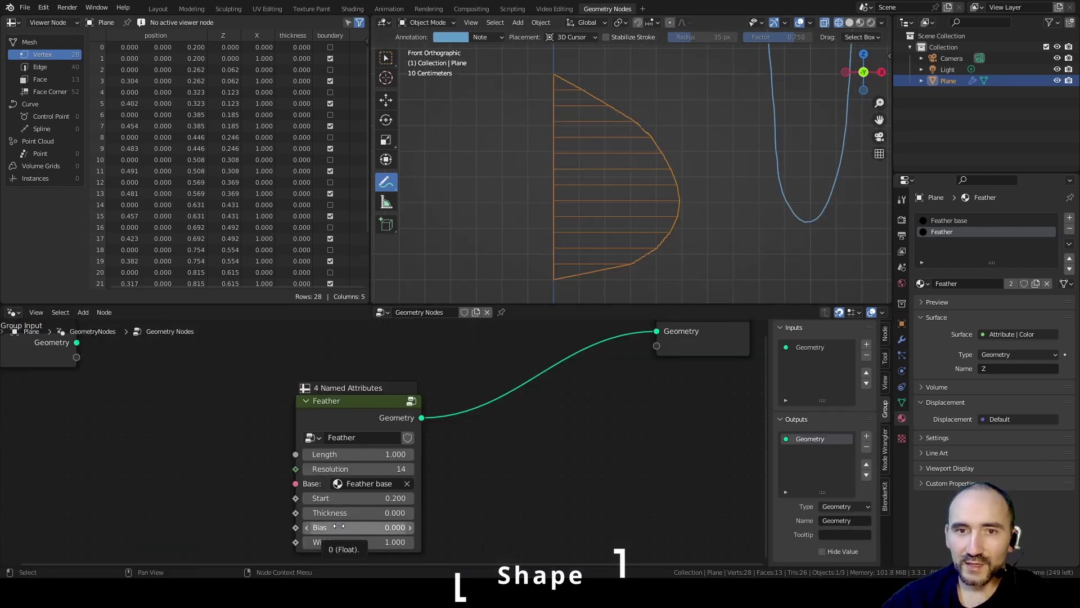
Step: Raise Bias to 0.11, sketch curved barb lines across the feather half with annotations, and view it shaded
{"action": "left_click_drag", "start_coordinate": [339, 526], "coordinate": [344, 526], "text": "shift"}
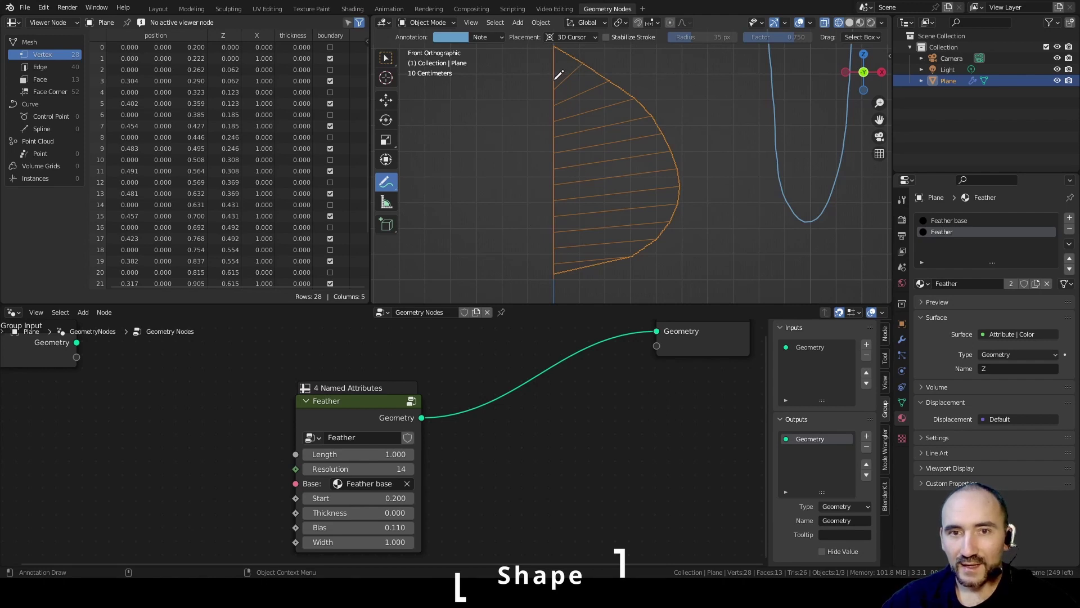
{"action": "left_click_drag", "start_coordinate": [557, 75], "coordinate": [574, 59]}
{"action": "left_click_drag", "start_coordinate": [556, 90], "coordinate": [588, 71]}
{"action": "left_click_drag", "start_coordinate": [556, 107], "coordinate": [613, 94]}
{"action": "left_click_drag", "start_coordinate": [556, 135], "coordinate": [650, 131]}
{"action": "left_click_drag", "start_coordinate": [552, 160], "coordinate": [668, 151]}
{"action": "left_click_drag", "start_coordinate": [557, 183], "coordinate": [667, 169]}
{"action": "mouse_move", "coordinate": [556, 217]}
{"action": "left_mouse_down"}
{"action": "mouse_move", "coordinate": [672, 200]}
{"action": "mouse_move", "coordinate": [658, 225]}
{"action": "left_mouse_up"}
{"action": "left_click_drag", "start_coordinate": [561, 244], "coordinate": [624, 252]}
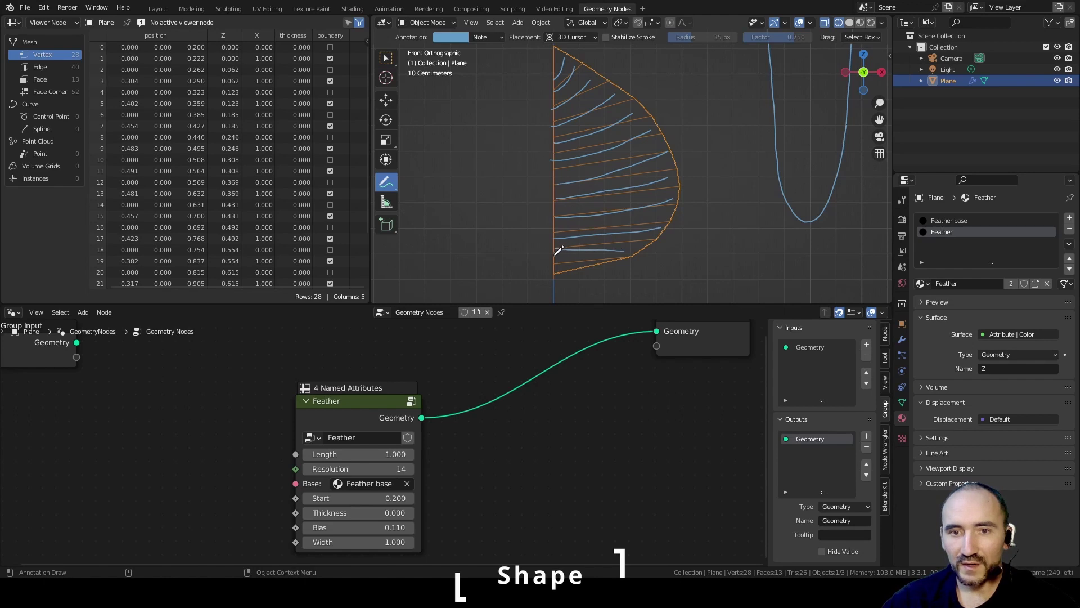
{"action": "key", "text": "shift+z"}
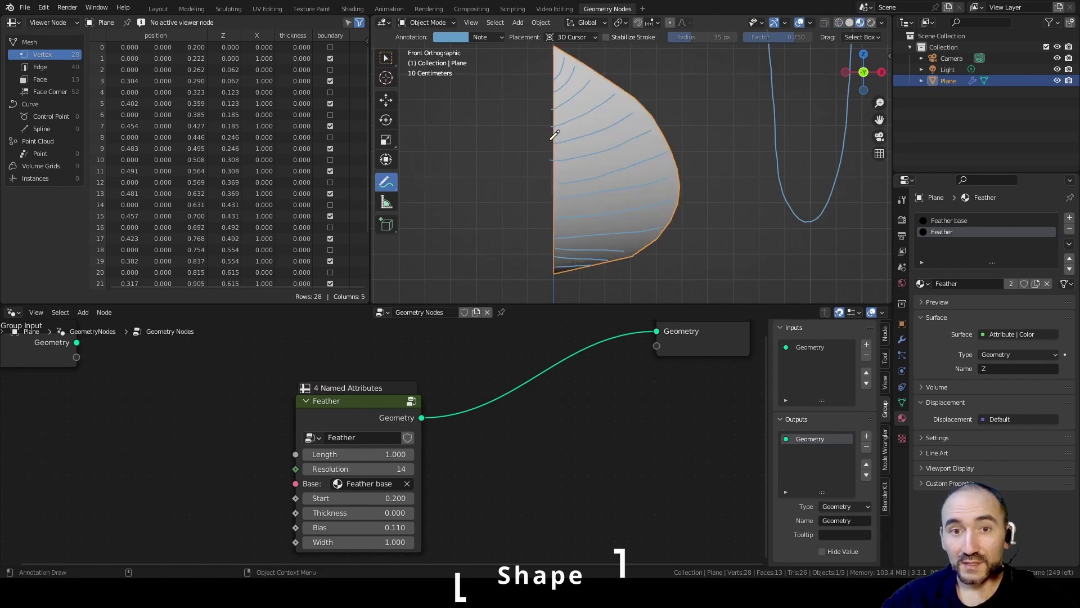
Step: Set the Feather node's Bias to 0
{"action": "left_click", "coordinate": [348, 528]}
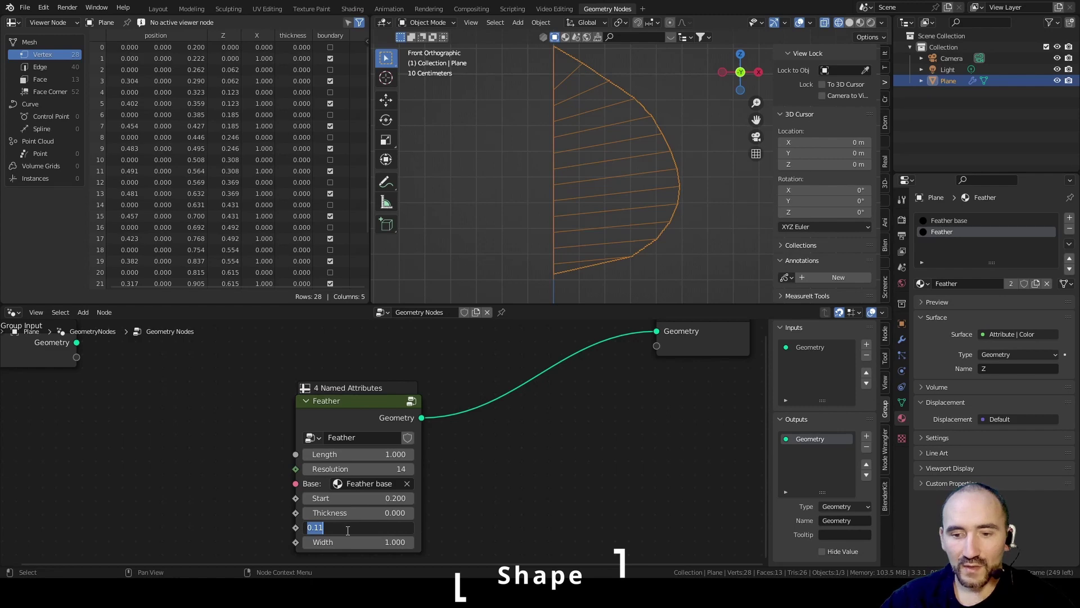
{"action": "type", "text": "0"}
{"action": "key", "text": "Return"}
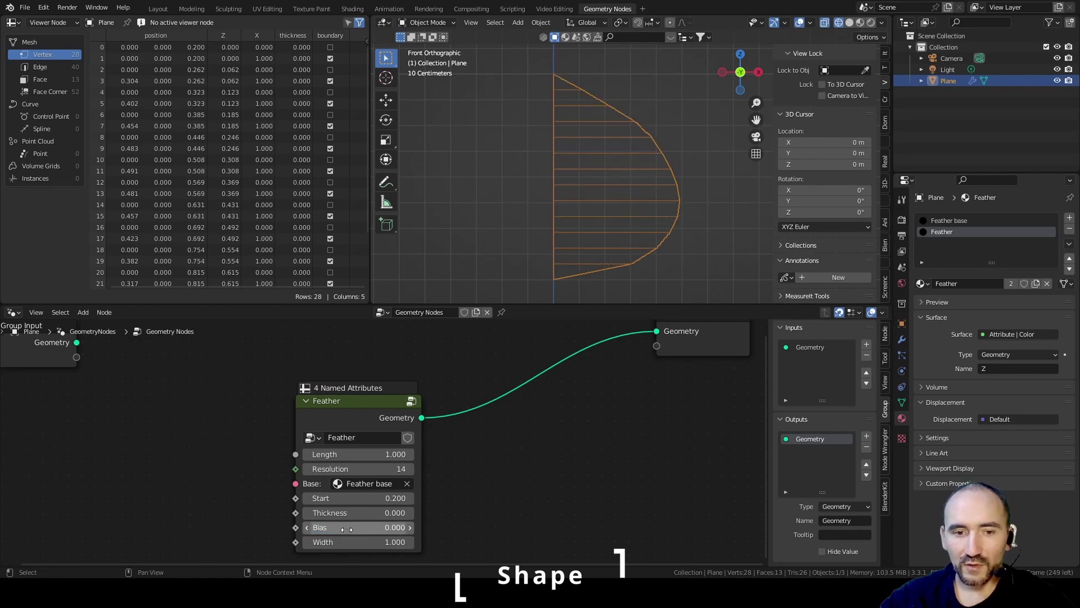
Step: Inside the Feather group, enclose the nodes that shape the boundary edge in a frame labelled "Shape"
{"action": "key", "text": "Tab"}
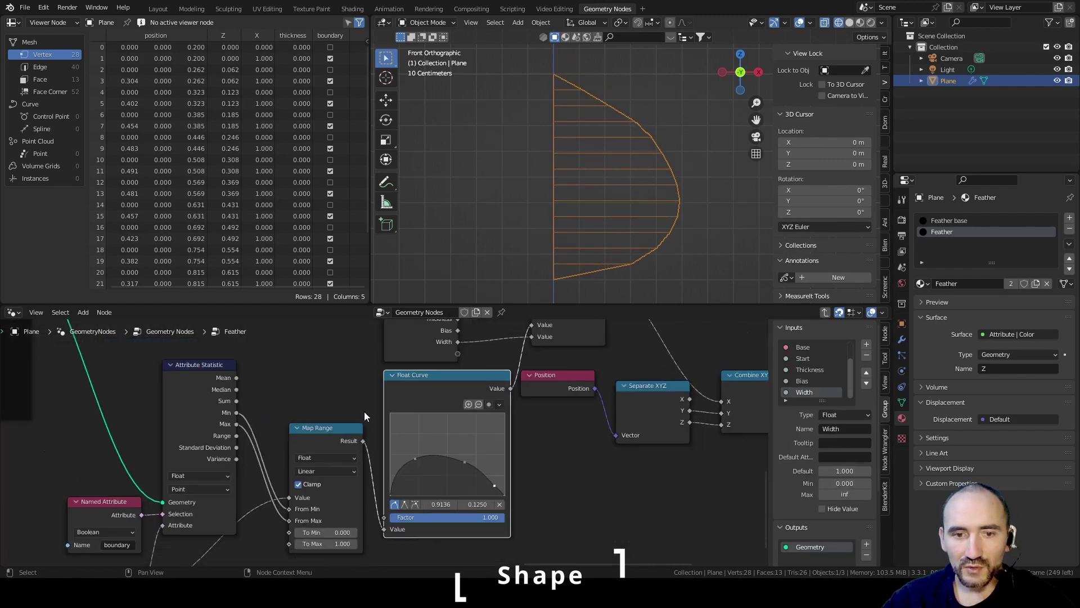
{"action": "scroll", "coordinate": [414, 414], "scroll_direction": "down", "scroll_amount": 5}
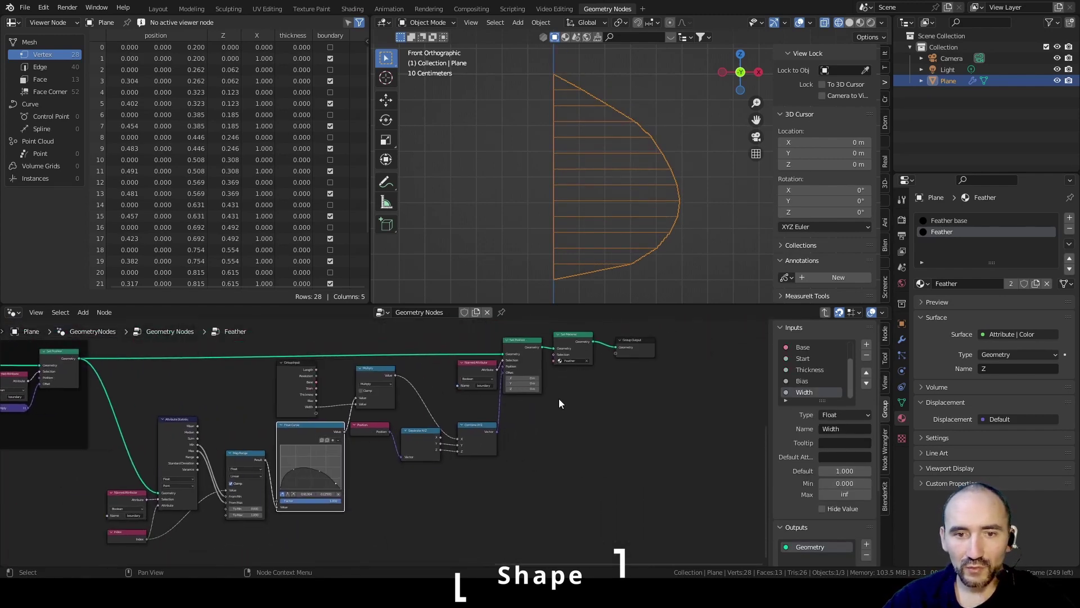
{"action": "key", "text": "a"}
{"action": "key", "text": "ctrl+j"}
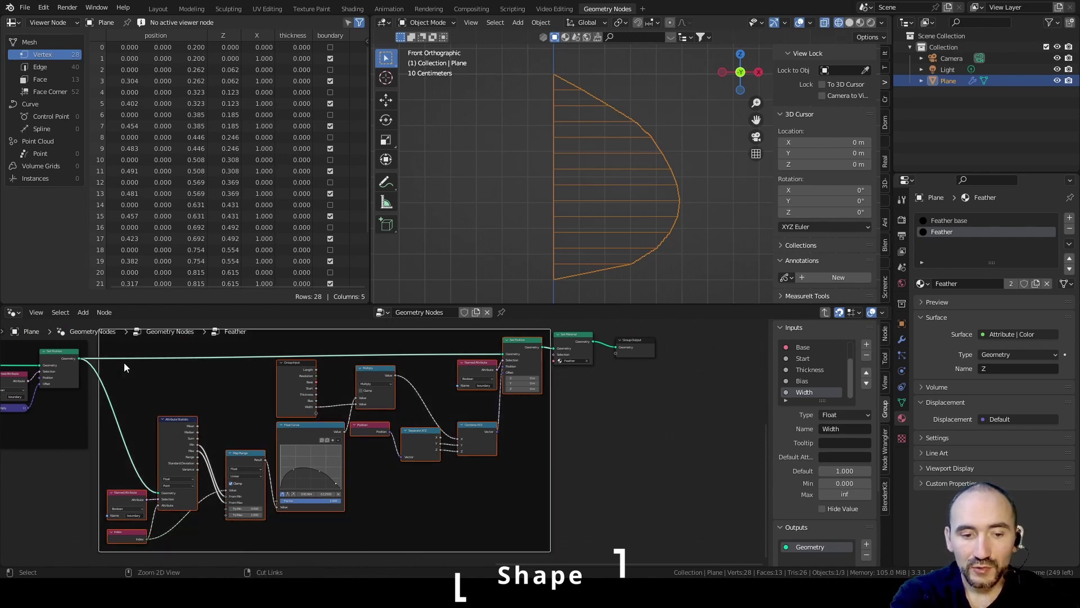
{"action": "key", "text": "F2"}
{"action": "type", "text": "Shape"}
{"action": "key", "text": "Return"}
{"action": "left_click", "coordinate": [600, 435]}
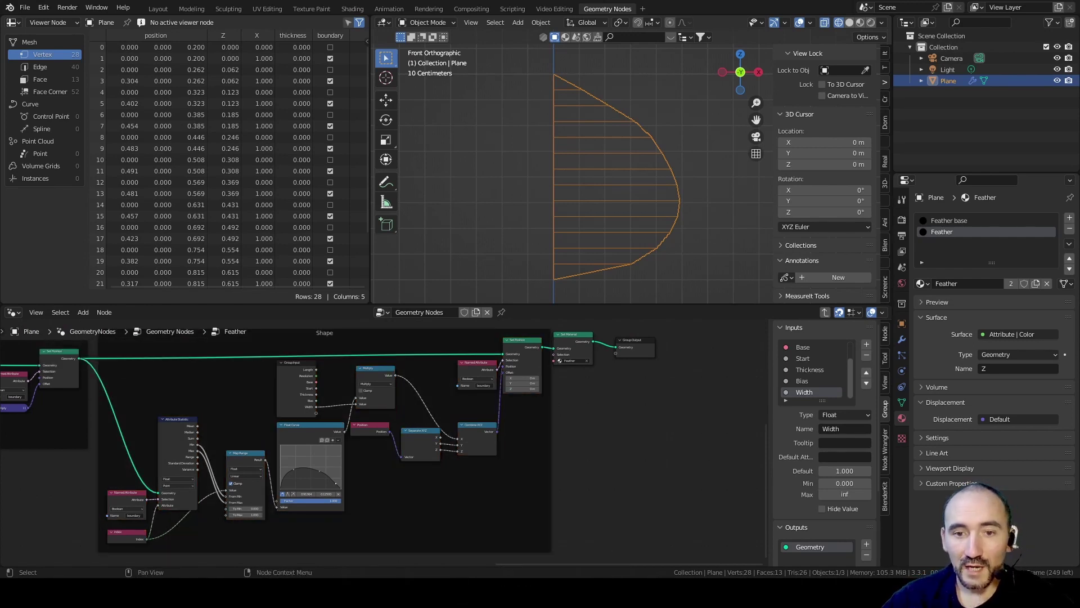
Step: Move the Set Material and Group Output nodes far along X to free space after the Shape frame
{"action": "scroll", "coordinate": [599, 435], "scroll_direction": "down", "scroll_amount": 2}
{"action": "middle_click_drag", "start_coordinate": [546, 437], "coordinate": [327, 465]}
{"action": "left_click_drag", "start_coordinate": [326, 465], "coordinate": [386, 382]}
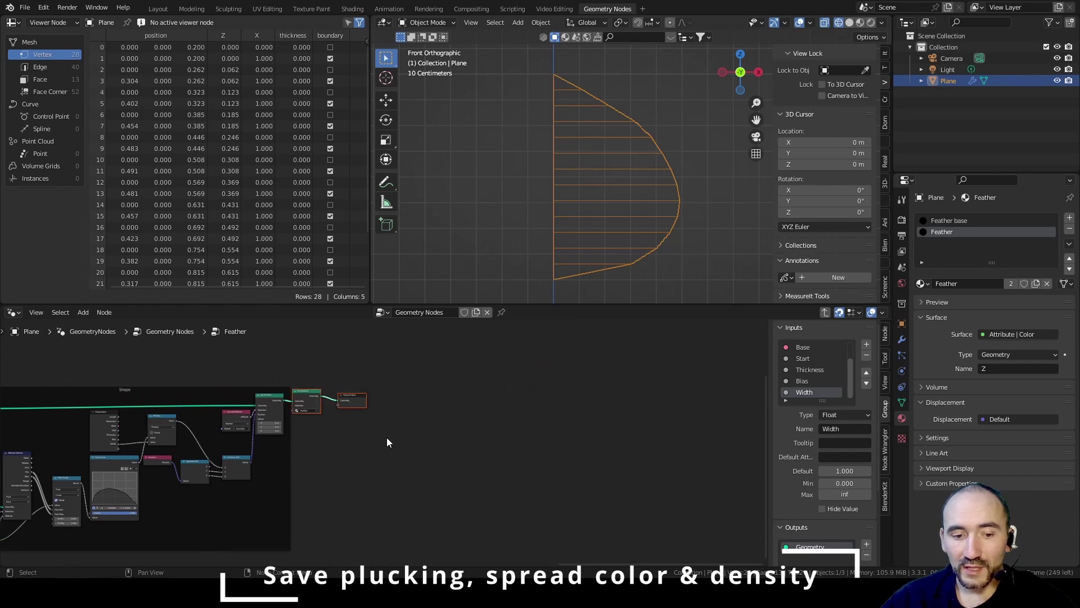
{"action": "key", "text": "g"}
{"action": "key", "text": "x"}
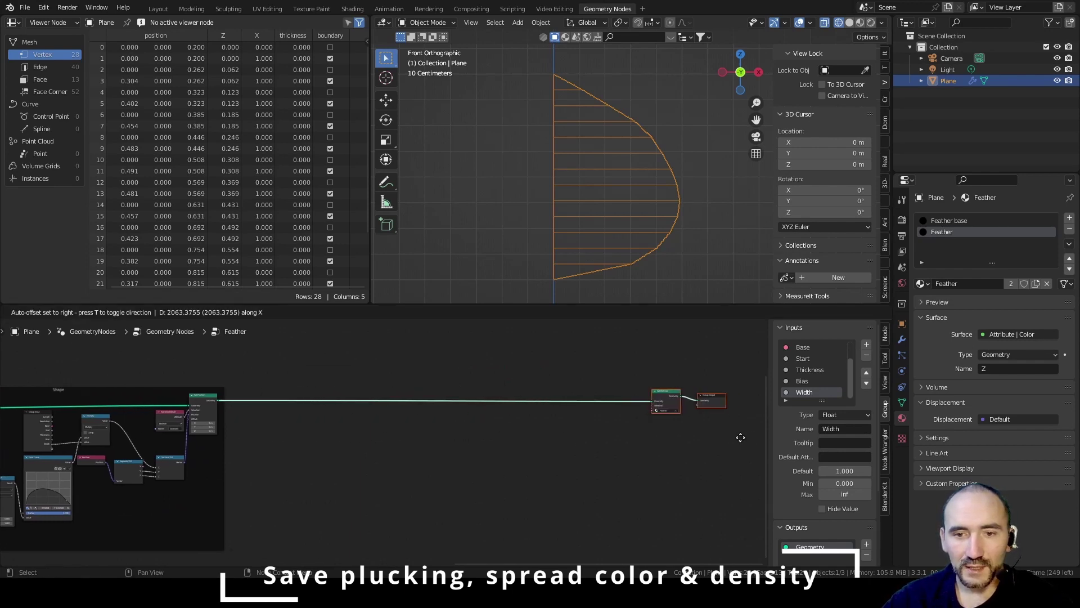
{"action": "left_click", "coordinate": [744, 437]}
{"action": "left_click", "coordinate": [538, 451]}
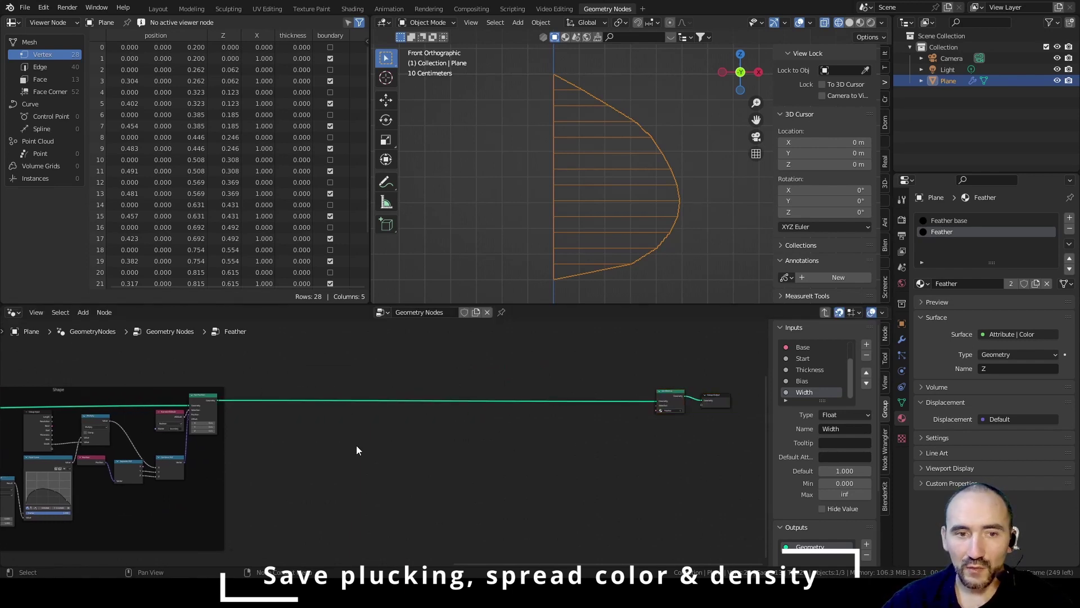
Step: Switch the 3D viewport from wireframe to shaded display of the feather half
{"action": "scroll", "coordinate": [309, 472], "scroll_direction": "up", "scroll_amount": 2}
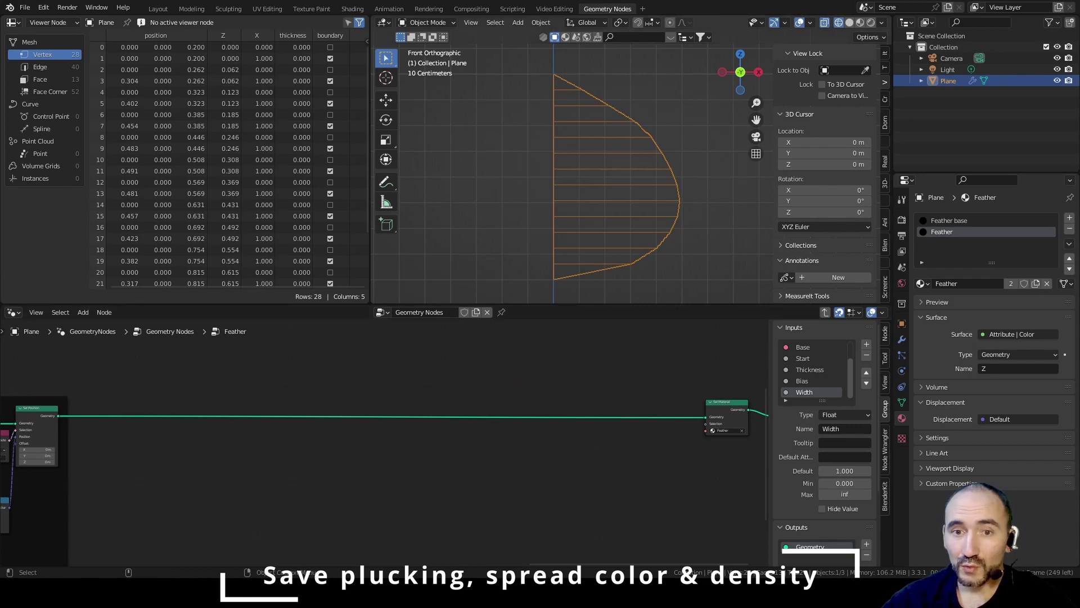
{"action": "scroll", "coordinate": [543, 190], "scroll_direction": "down", "scroll_amount": 2}
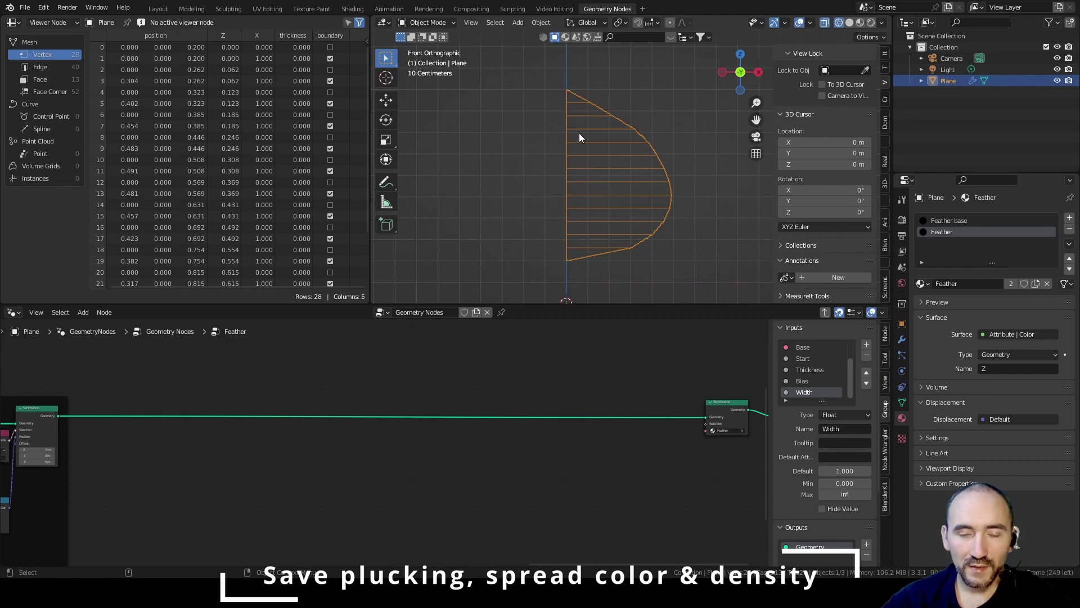
{"action": "left_click", "coordinate": [512, 123]}
{"action": "left_click", "coordinate": [566, 175]}
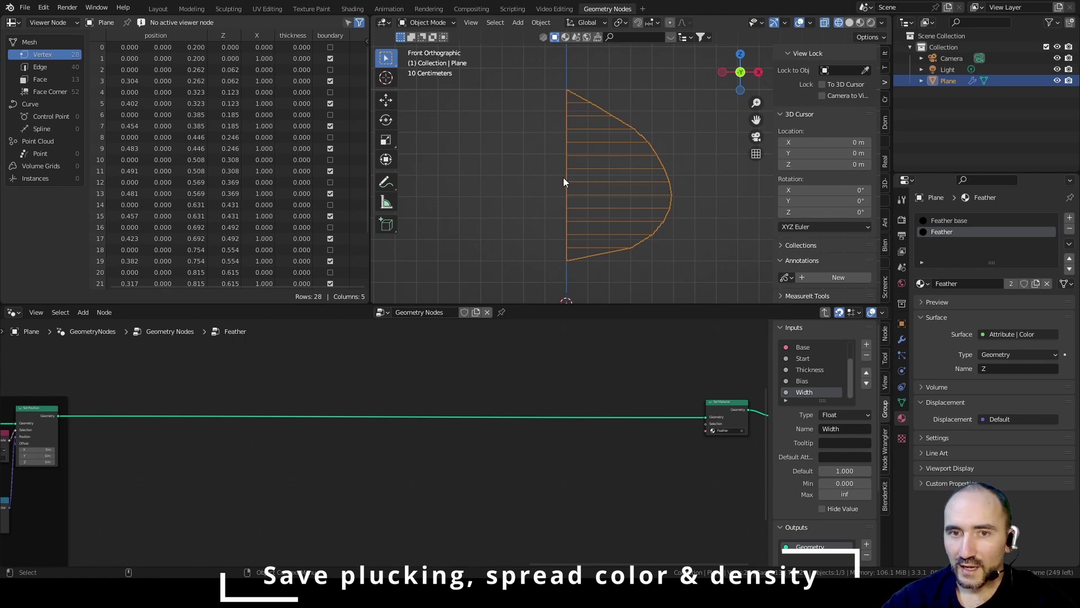
{"action": "key", "text": "shift+z"}
{"action": "scroll", "coordinate": [378, 397], "scroll_direction": "up", "scroll_amount": 3}
Step: Add a Transform node fed by the Shape frame's Set Position geometry and set its X scale to -1
{"action": "middle_click_drag", "start_coordinate": [378, 397], "coordinate": [364, 482]}
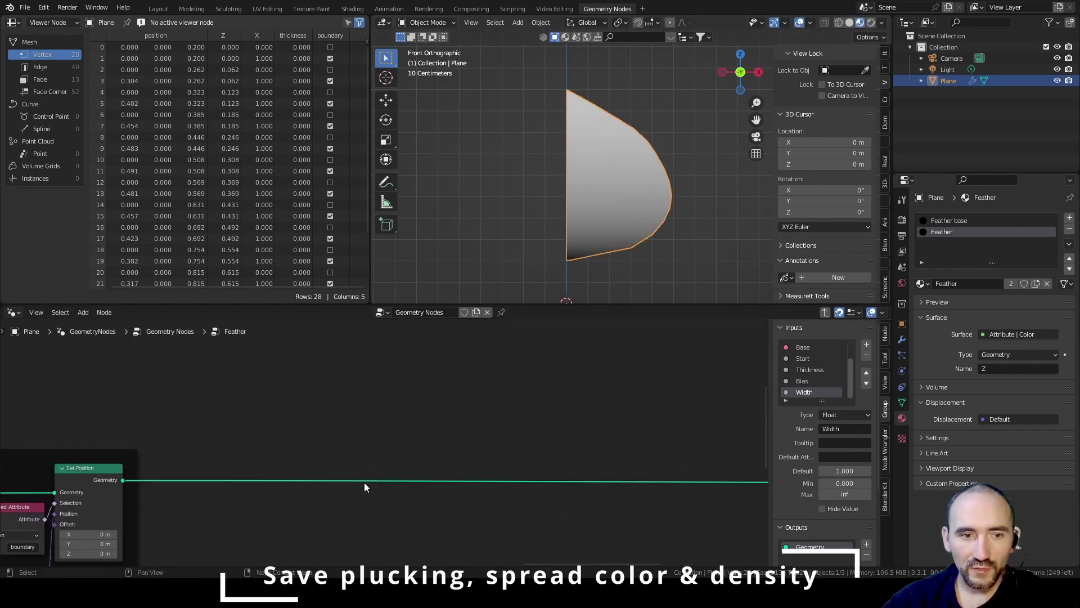
{"action": "key", "text": "shift+a"}
{"action": "type", "text": "transform"}
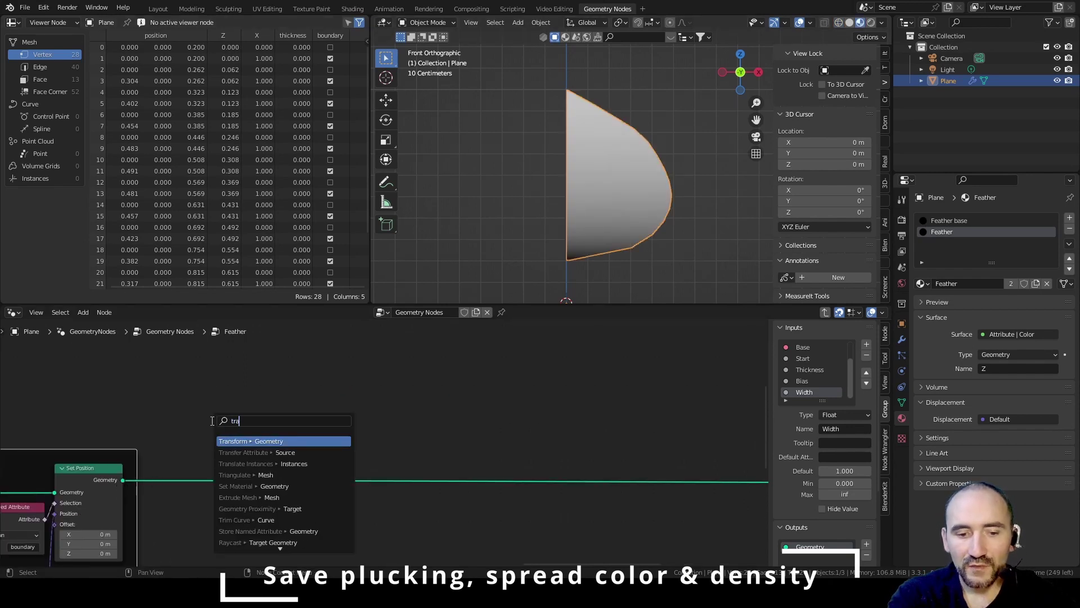
{"action": "key", "text": "Return"}
{"action": "left_click", "coordinate": [183, 370]}
{"action": "left_click_drag", "start_coordinate": [123, 547], "coordinate": [181, 393]}
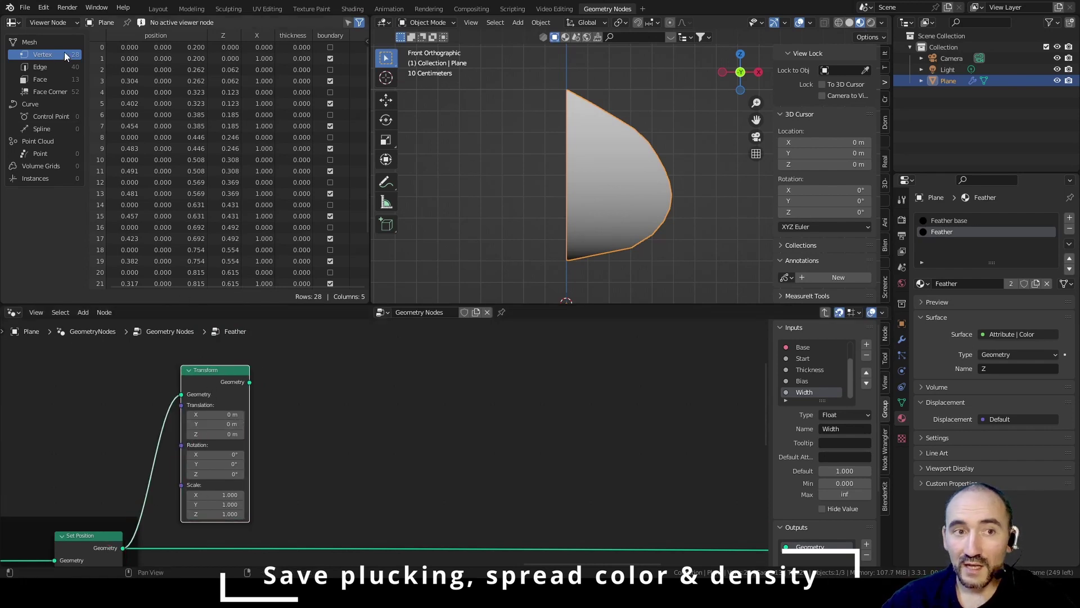
{"action": "left_click_drag", "start_coordinate": [219, 377], "coordinate": [200, 377]}
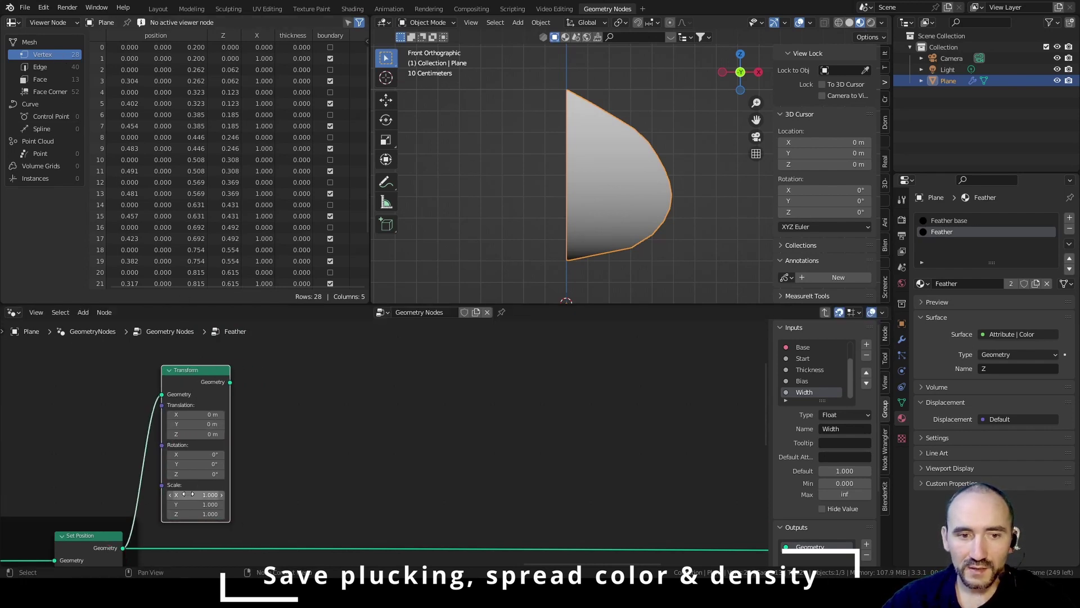
{"action": "left_click", "coordinate": [188, 494]}
{"action": "type", "text": "-1"}
{"action": "key", "text": "Return"}
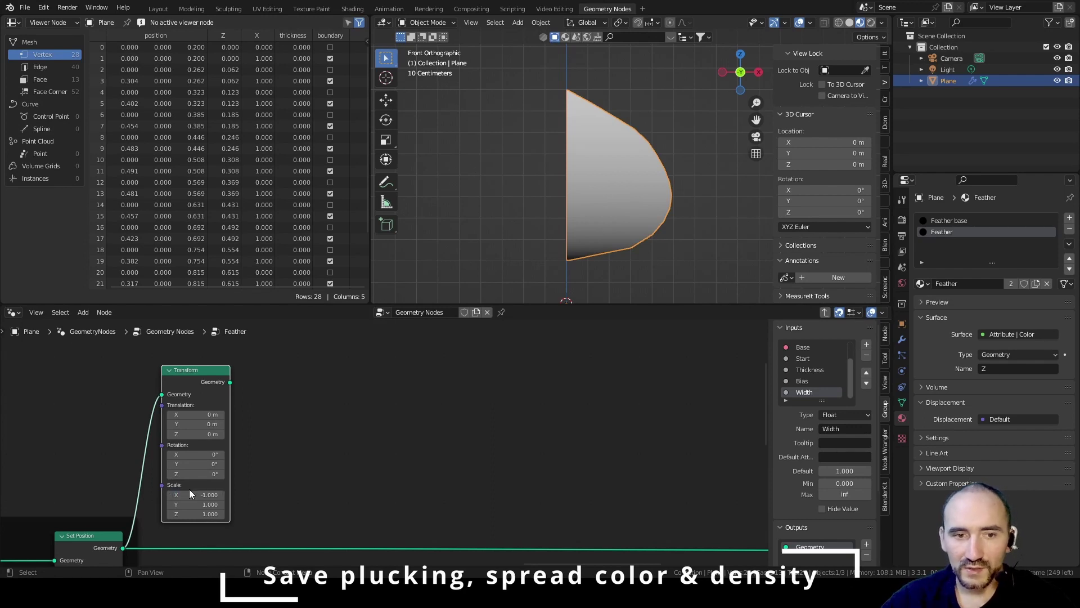
Step: Add a Join Geometry node and connect both the Transform and the Set Position geometry to it
{"action": "key", "text": "shift+a"}
{"action": "type", "text": "join"}
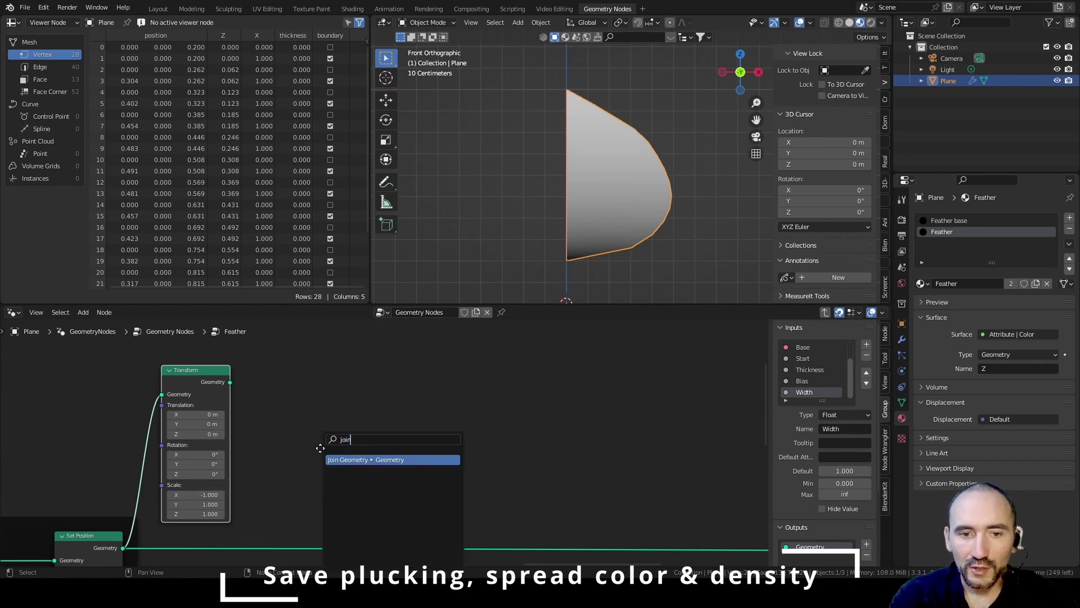
{"action": "key", "text": "Return"}
{"action": "left_click", "coordinate": [306, 522]}
{"action": "left_click_drag", "start_coordinate": [121, 551], "coordinate": [309, 527]}
Step: Preview the Join Geometry output and enable the Face Orientation overlay in the viewport
{"action": "left_click", "coordinate": [344, 504], "text": "ctrl+shift"}
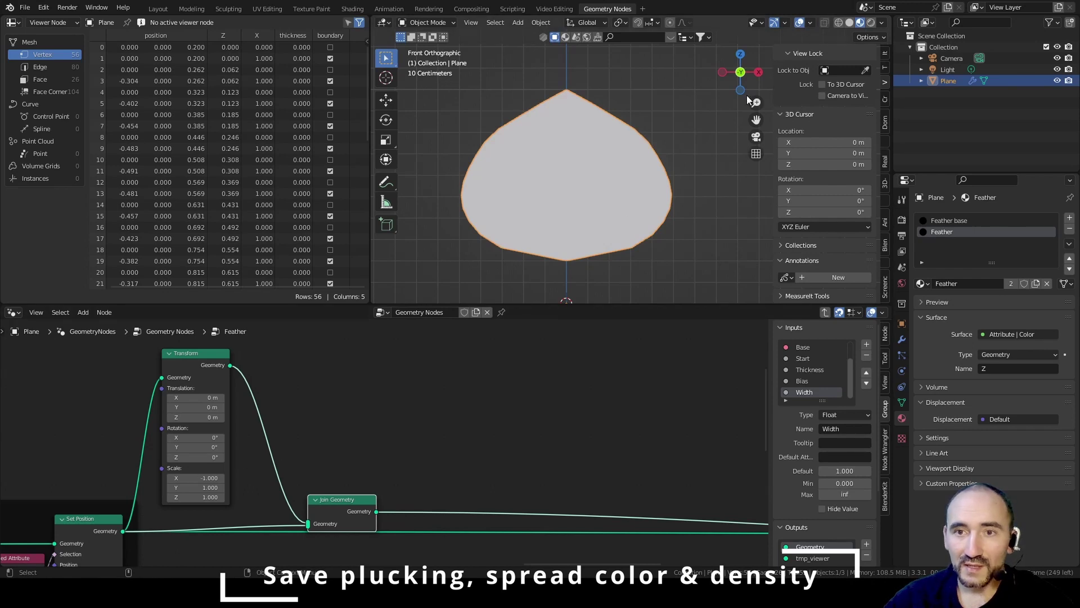
{"action": "left_click", "coordinate": [811, 23]}
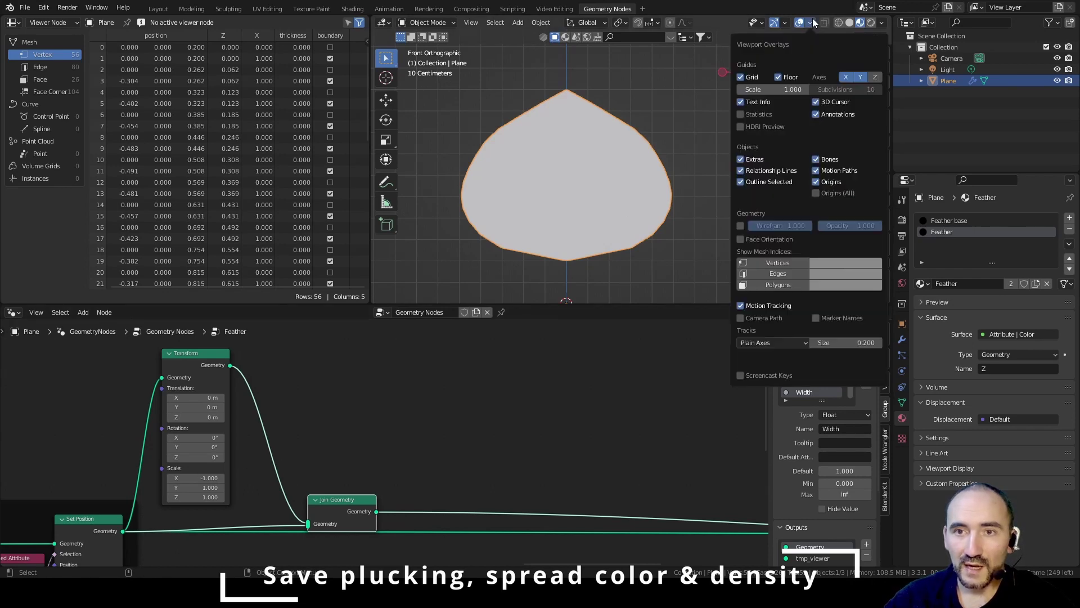
{"action": "left_click", "coordinate": [759, 239]}
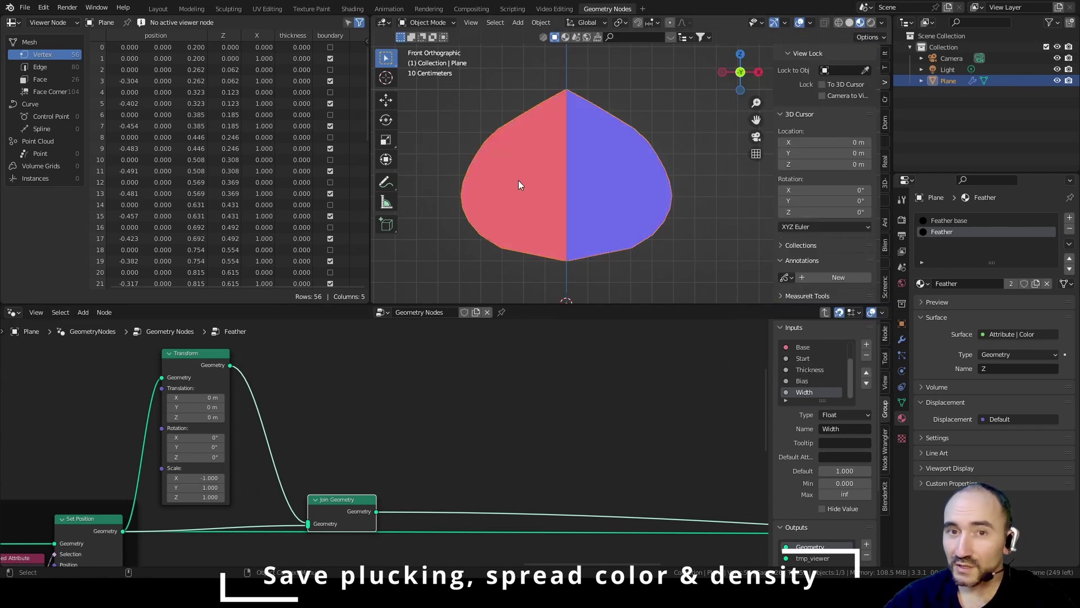
Step: Make room before Join Geometry and insert a Flip Faces node between Transform and Join Geometry
{"action": "left_click_drag", "start_coordinate": [338, 501], "coordinate": [406, 501]}
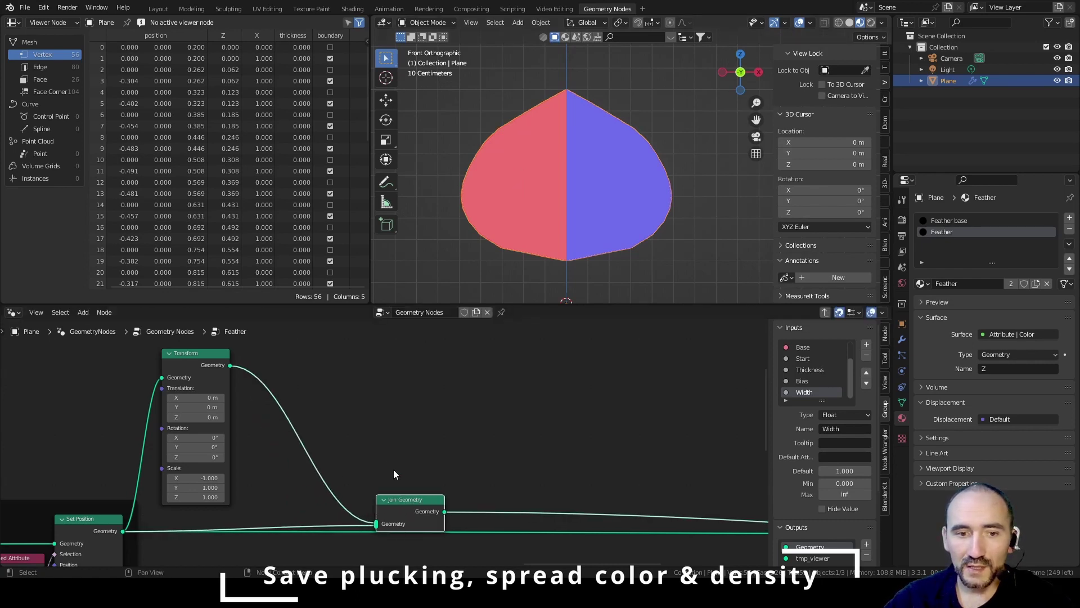
{"action": "key", "text": "shift+a"}
{"action": "type", "text": "flip"}
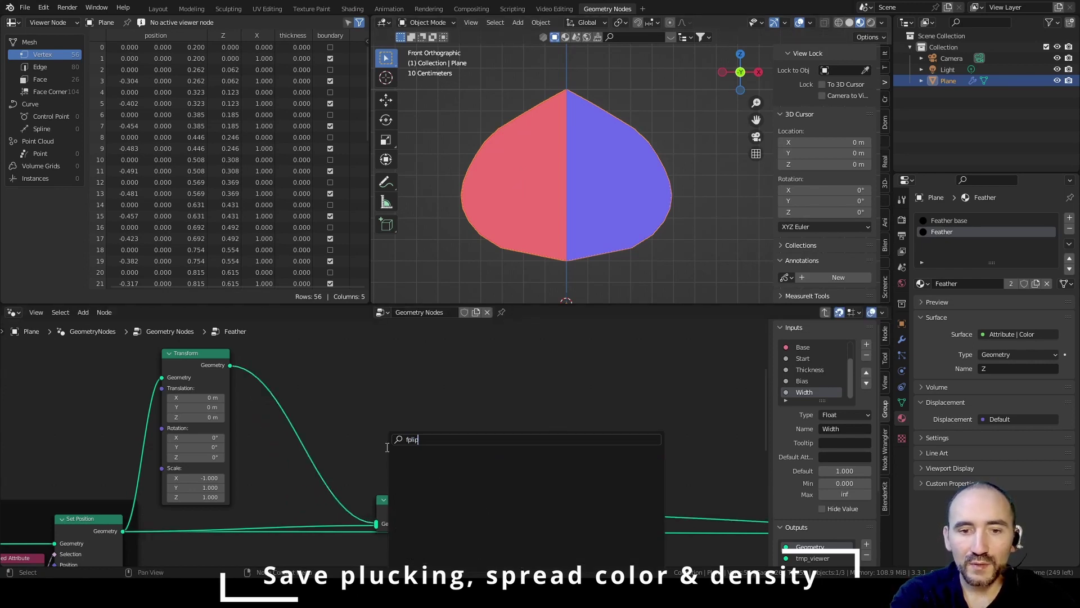
{"action": "key", "text": "Return"}
{"action": "left_click", "coordinate": [254, 410]}
{"action": "left_click_drag", "start_coordinate": [281, 419], "coordinate": [268, 478]}
{"action": "scroll", "coordinate": [622, 468], "scroll_direction": "down", "scroll_amount": 5}
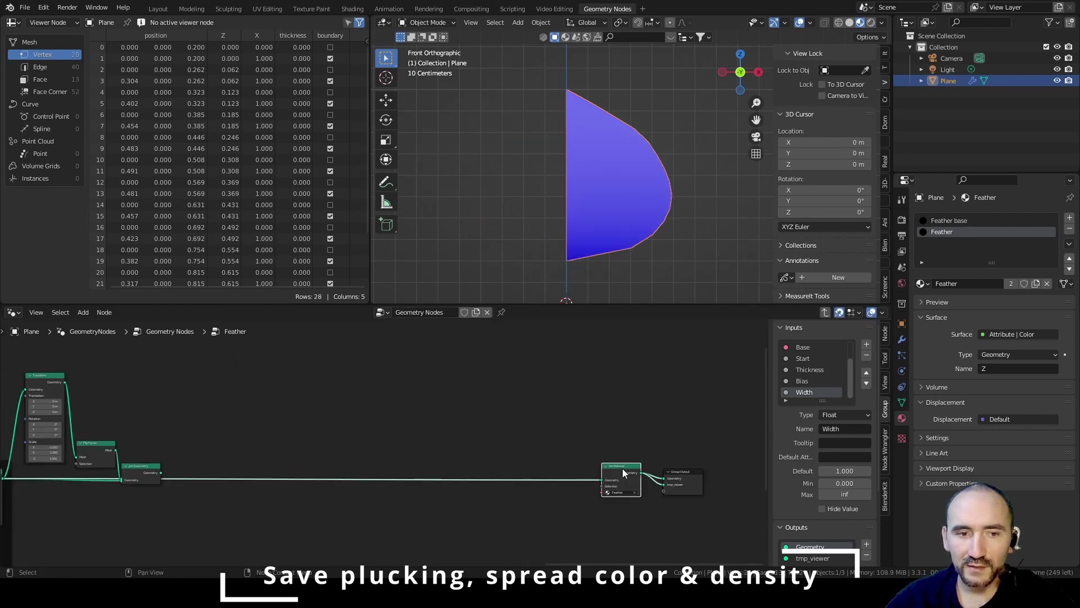
Step: Connect the Join Geometry output to the Set Material node and turn off the Face Orientation overlay
{"action": "scroll", "coordinate": [204, 476], "scroll_direction": "up", "scroll_amount": 1}
{"action": "left_click_drag", "start_coordinate": [123, 477], "coordinate": [640, 487]}
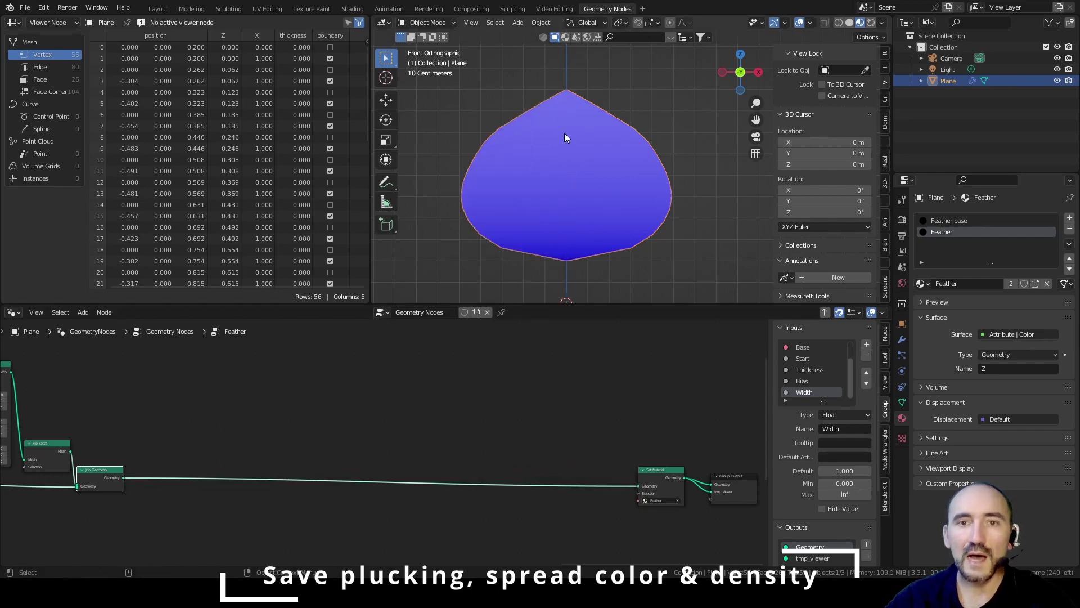
{"action": "left_click", "coordinate": [811, 22]}
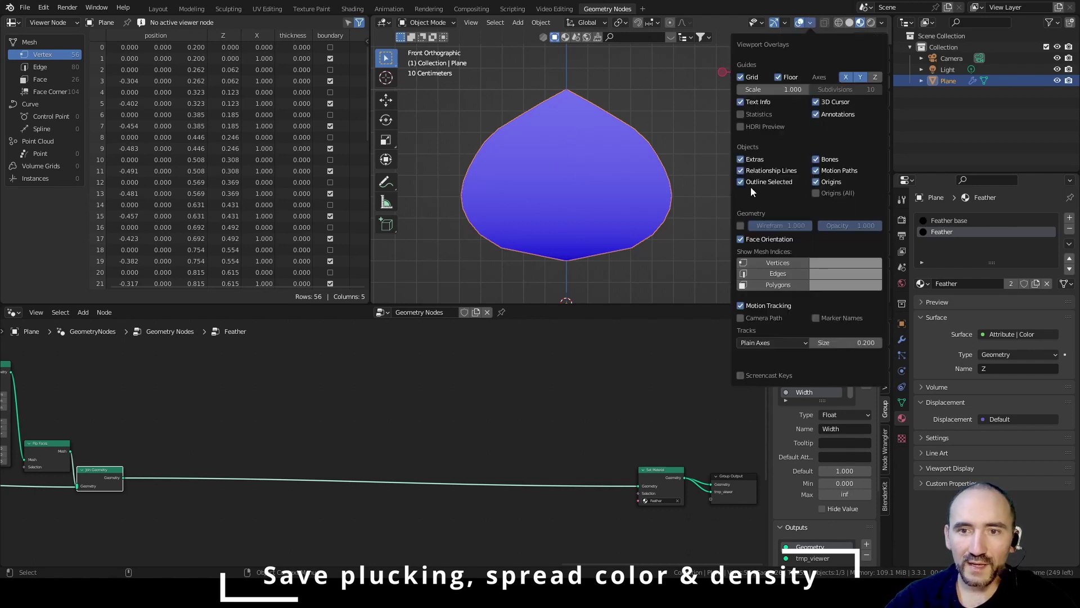
{"action": "left_click", "coordinate": [762, 239]}
Step: Insert a Store Named Attribute node after Join Geometry and name its attribute "plucking"
{"action": "middle_click_drag", "start_coordinate": [268, 396], "coordinate": [271, 397]}
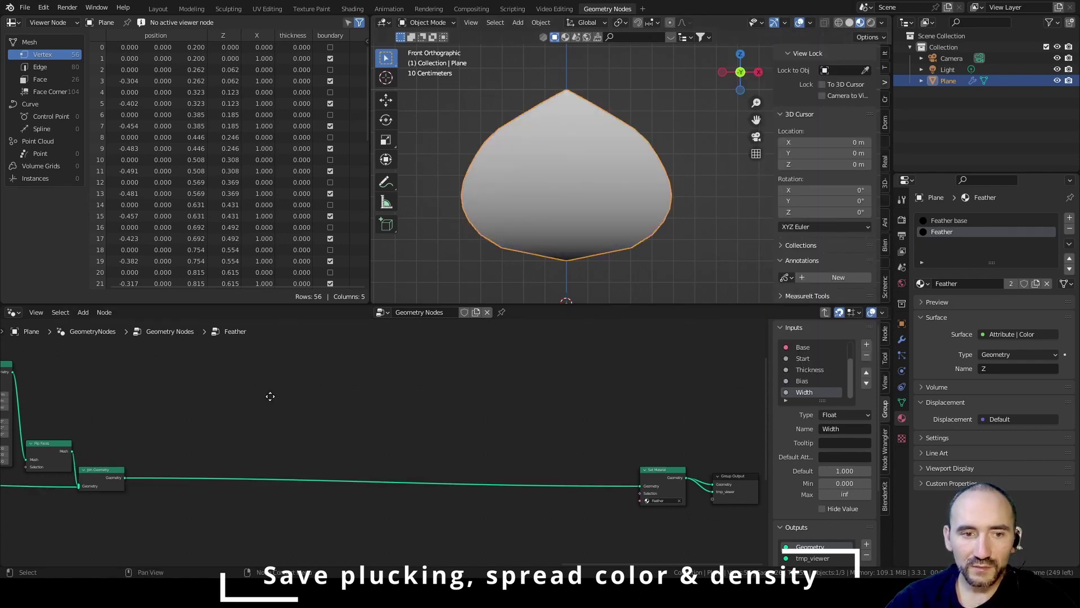
{"action": "scroll", "coordinate": [270, 396], "scroll_direction": "up", "scroll_amount": 3}
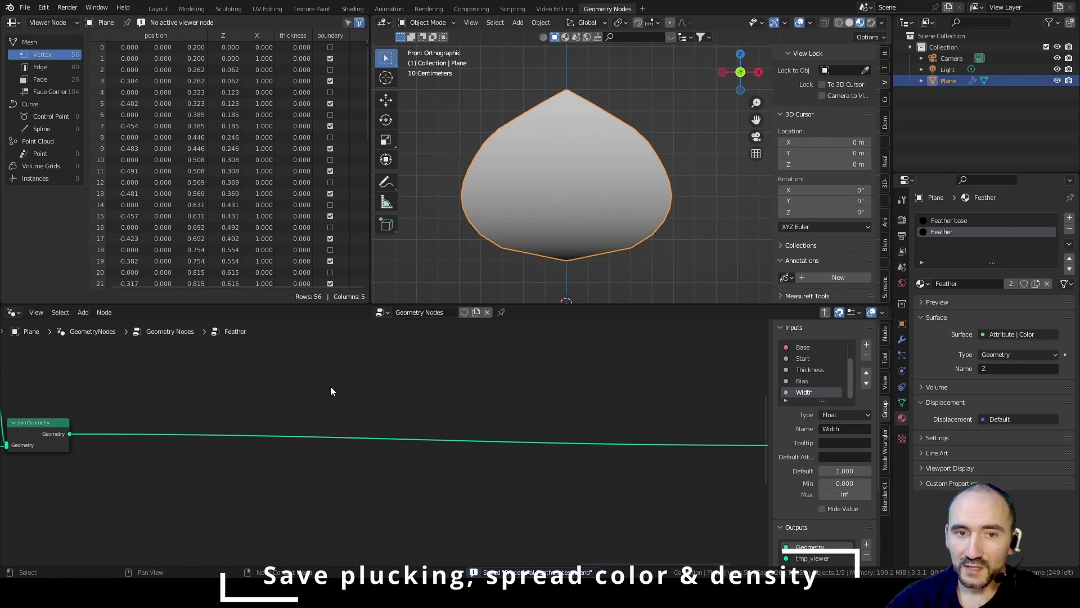
{"action": "middle_click_drag", "start_coordinate": [235, 415], "coordinate": [302, 416]}
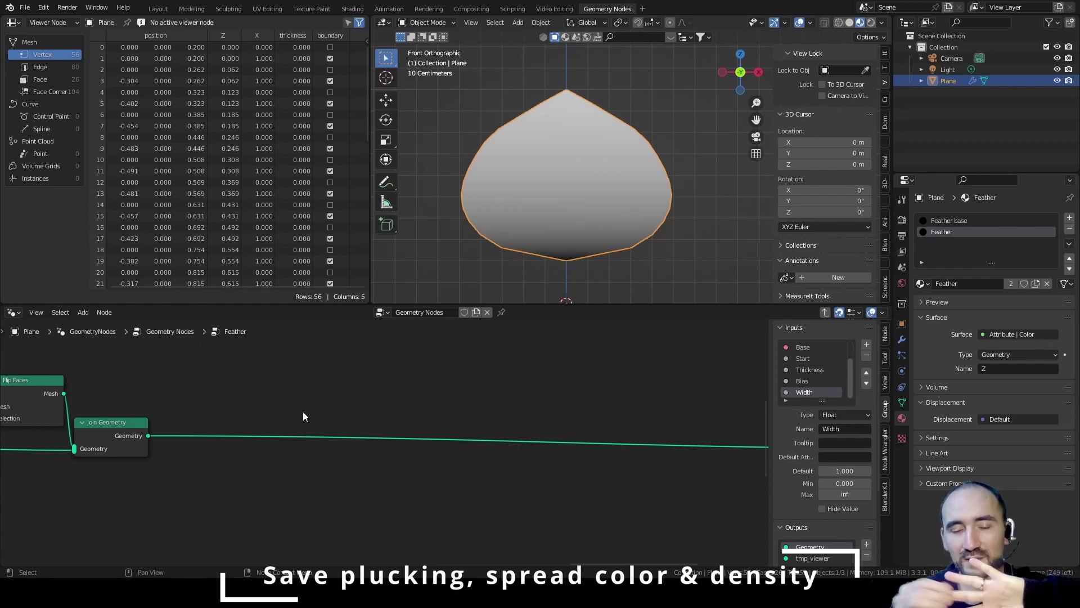
{"action": "key", "text": "shift+a"}
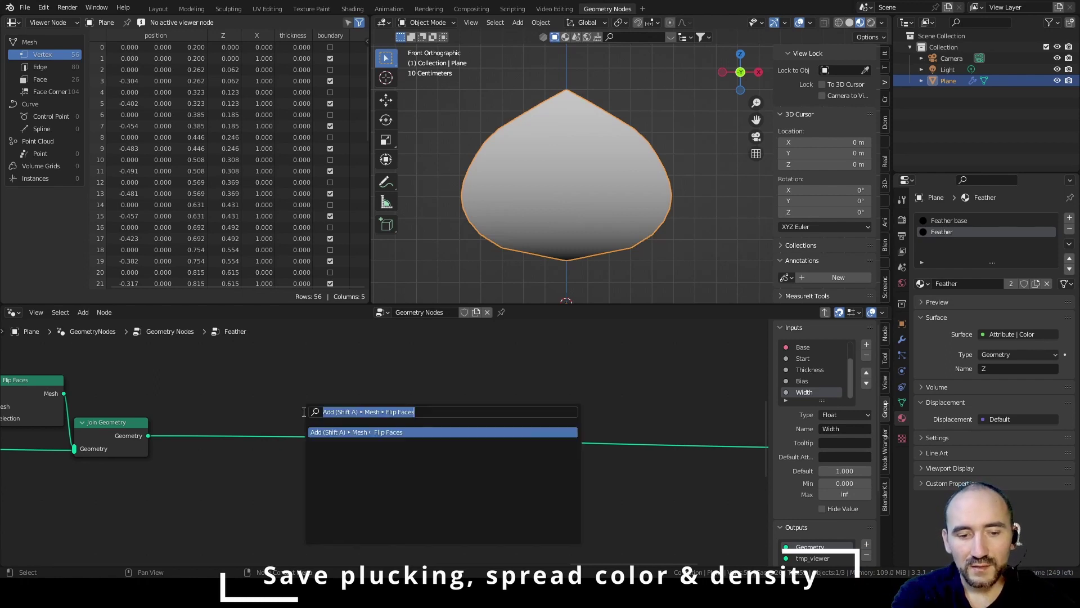
{"action": "type", "text": "store"}
{"action": "key", "text": "Return"}
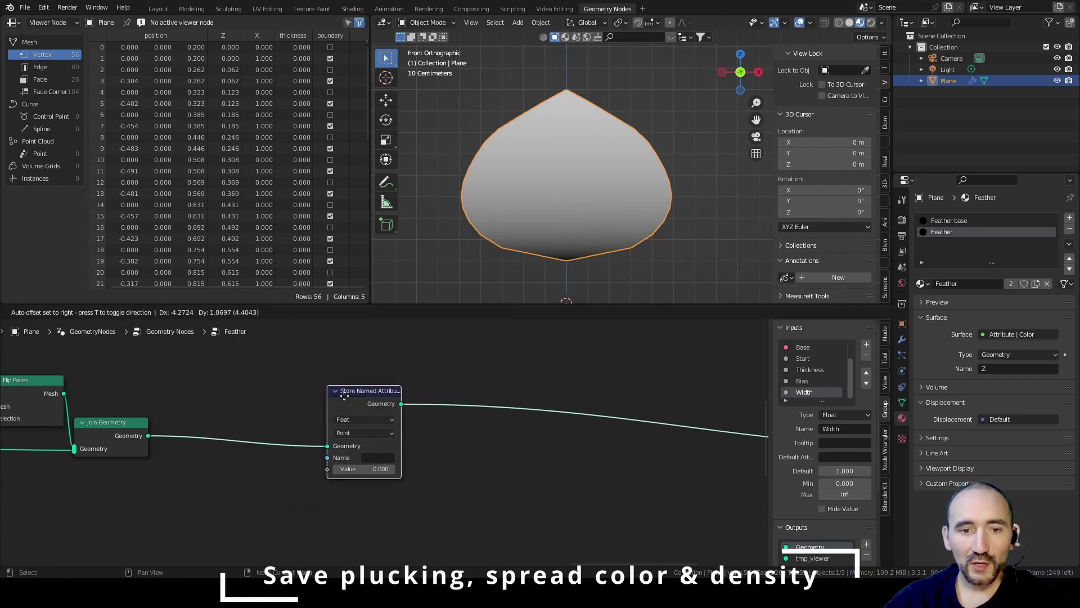
{"action": "left_click", "coordinate": [304, 371]}
{"action": "left_click", "coordinate": [350, 448]}
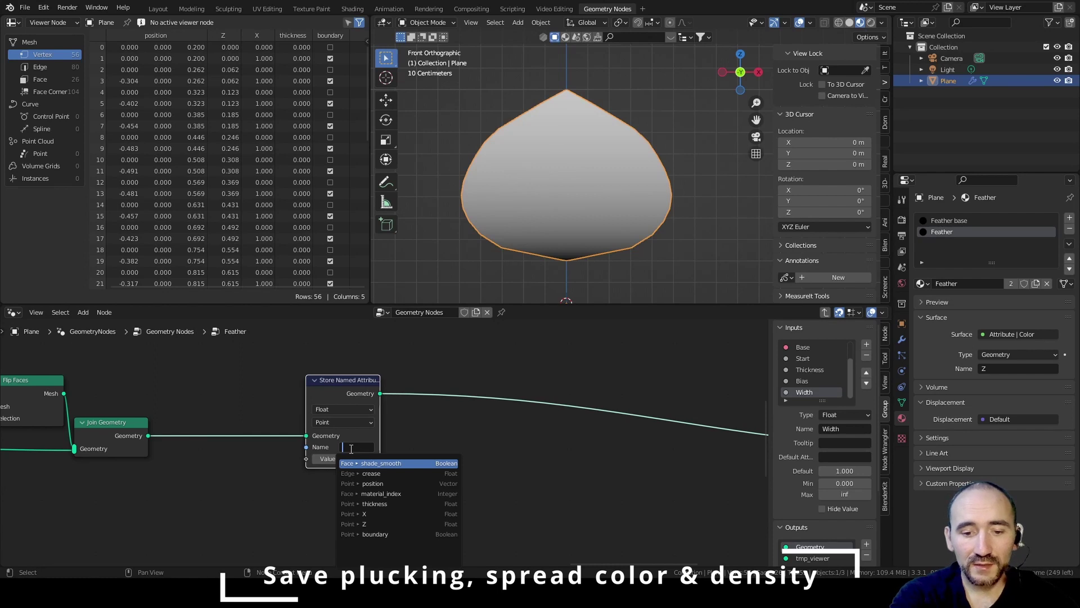
{"action": "type", "text": "plucking"}
{"action": "key", "text": "Return"}
Step: Feed the plucking attribute's Value from a new Group Input socket named Plucking with a minimum of 0
{"action": "left_click_drag", "start_coordinate": [306, 458], "coordinate": [235, 470]}
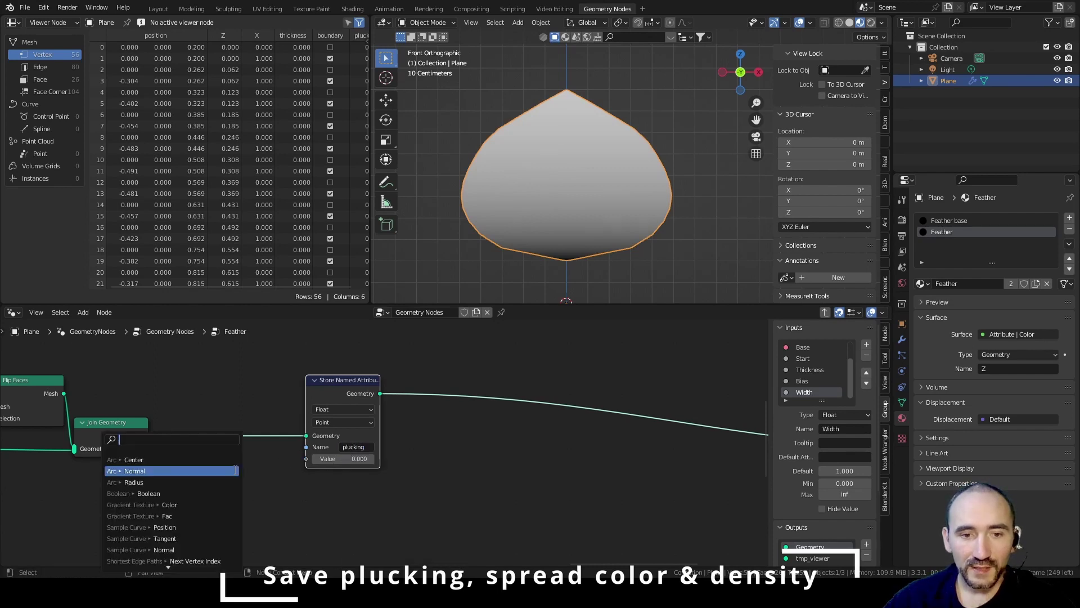
{"action": "type", "text": "group inp"}
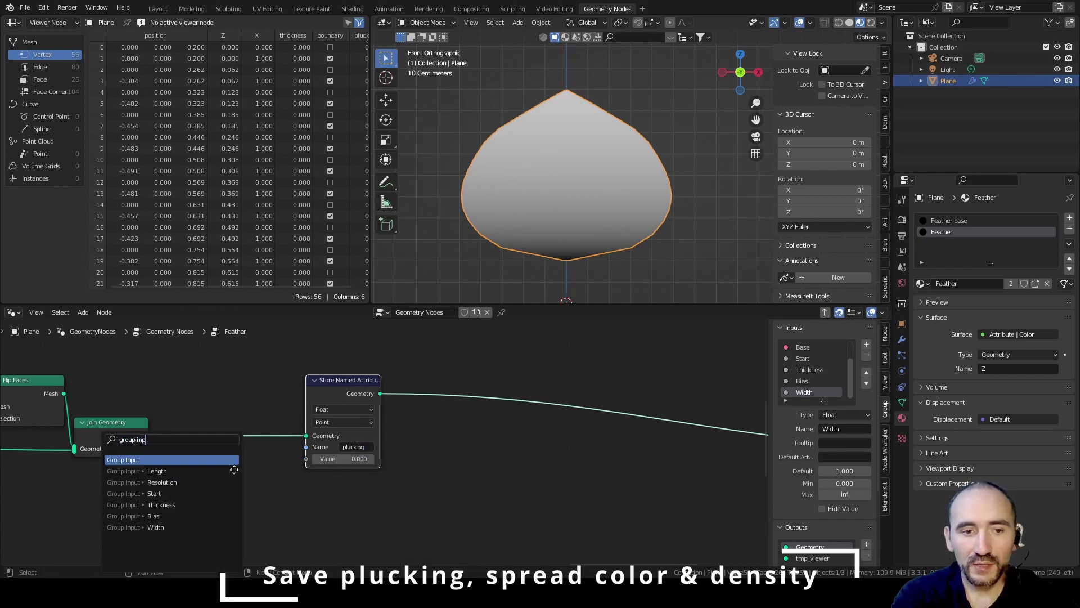
{"action": "key", "text": "Return"}
{"action": "left_click", "coordinate": [287, 458]}
{"action": "left_click", "coordinate": [812, 392]}
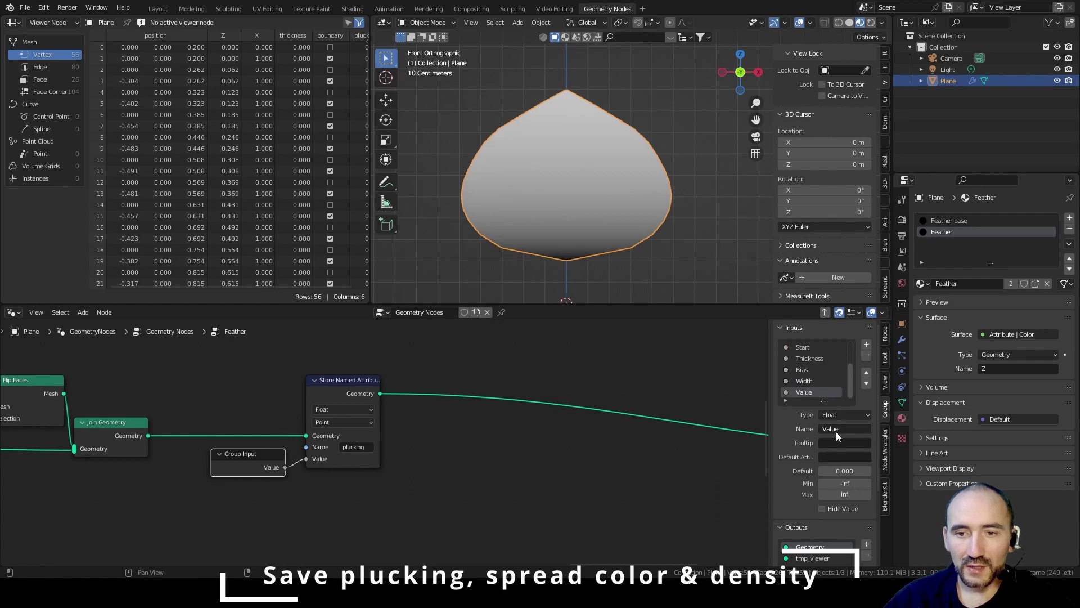
{"action": "type", "text": "Pluckin"}
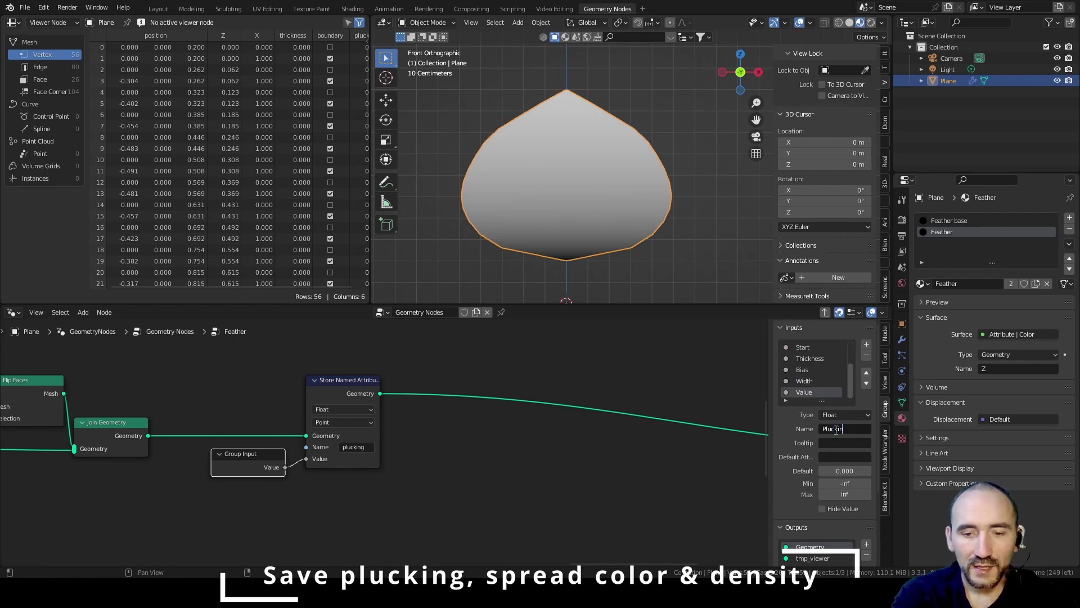
{"action": "type", "text": "g"}
{"action": "left_click", "coordinate": [845, 483]}
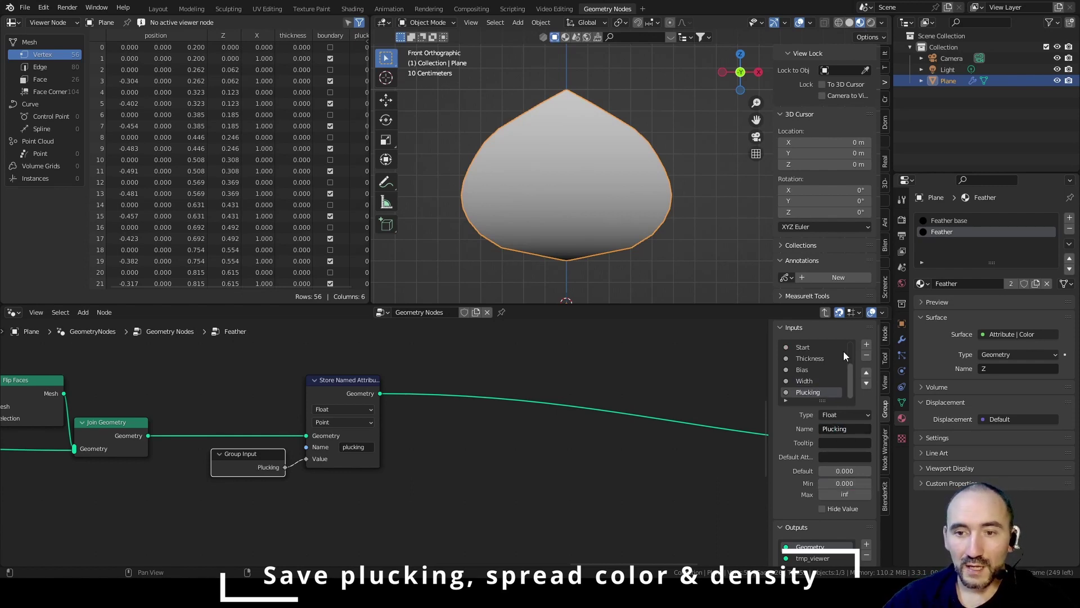
Step: Frame the Group Input and Store Named Attribute nodes together and label the frame "Save plucking"
{"action": "left_click_drag", "start_coordinate": [209, 390], "coordinate": [355, 478]}
{"action": "key", "text": "ctrl+j"}
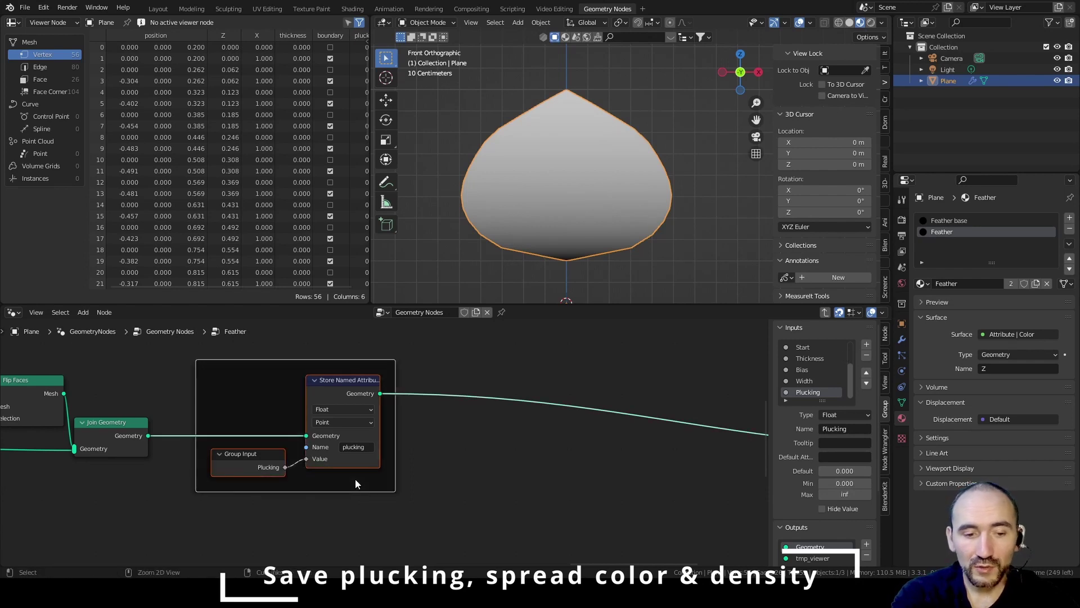
{"action": "key", "text": "F2"}
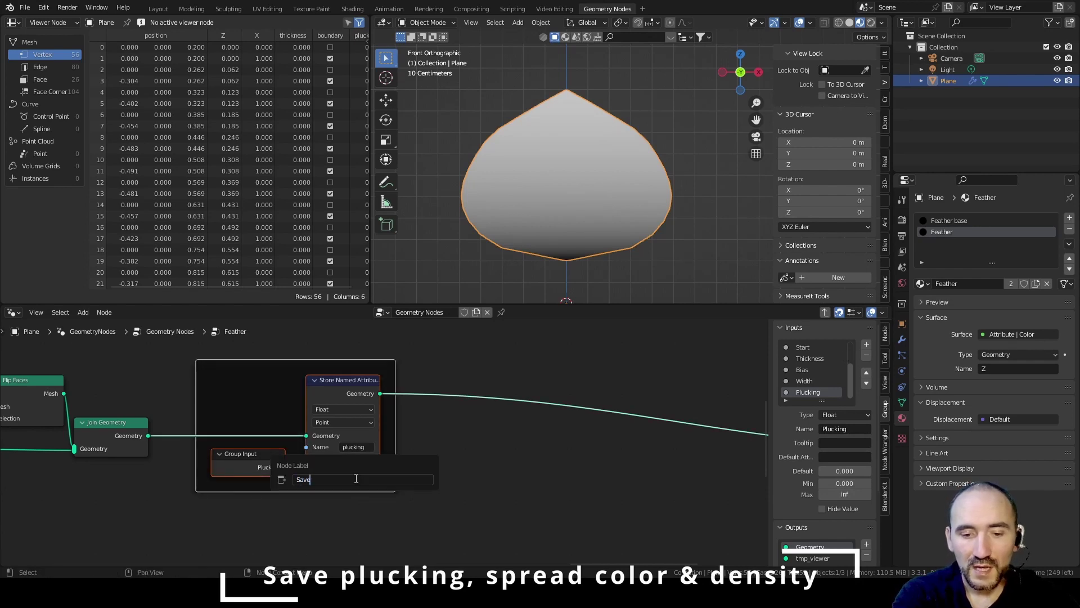
{"action": "type", "text": "Save plucking"}
{"action": "key", "text": "Return"}
Step: Duplicate the Save plucking frame with its nodes twice, placing the copies in a row before Set Material
{"action": "middle_click_drag", "start_coordinate": [261, 427], "coordinate": [96, 431]}
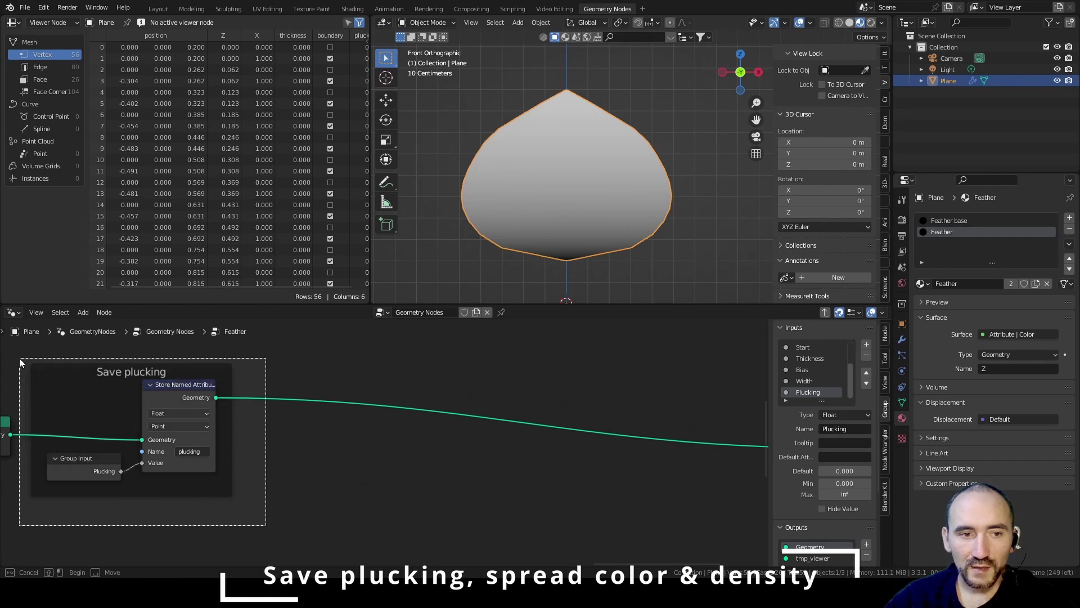
{"action": "key", "text": "shift+d"}
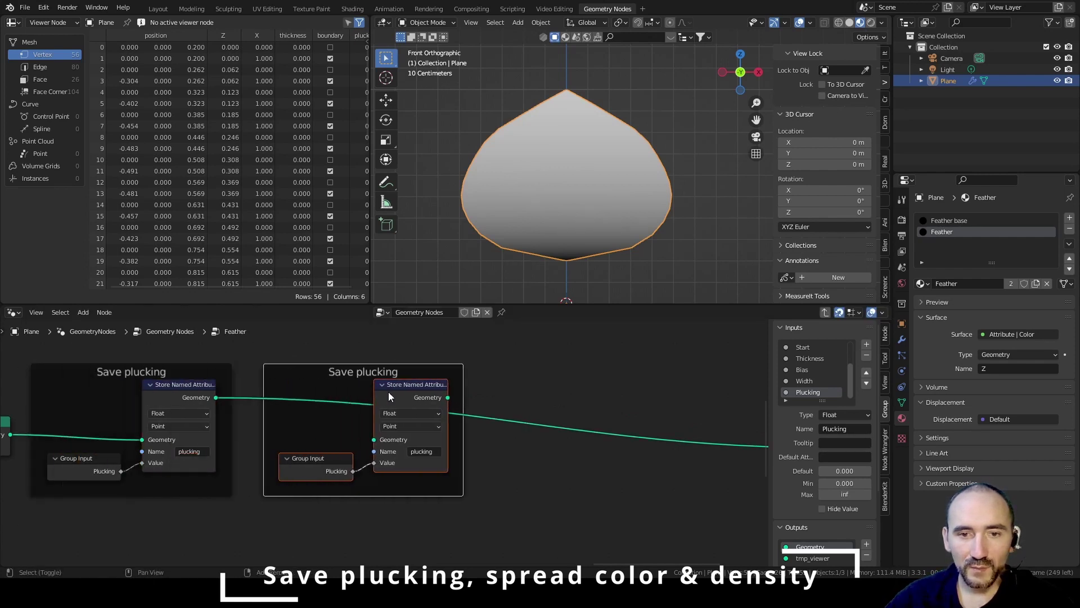
{"action": "left_click", "coordinate": [389, 391]}
{"action": "key", "text": "shift+d"}
Step: Chain the geometry through the three Store Named Attribute nodes in order and on into Set Material
{"action": "left_click_drag", "start_coordinate": [215, 398], "coordinate": [373, 440]}
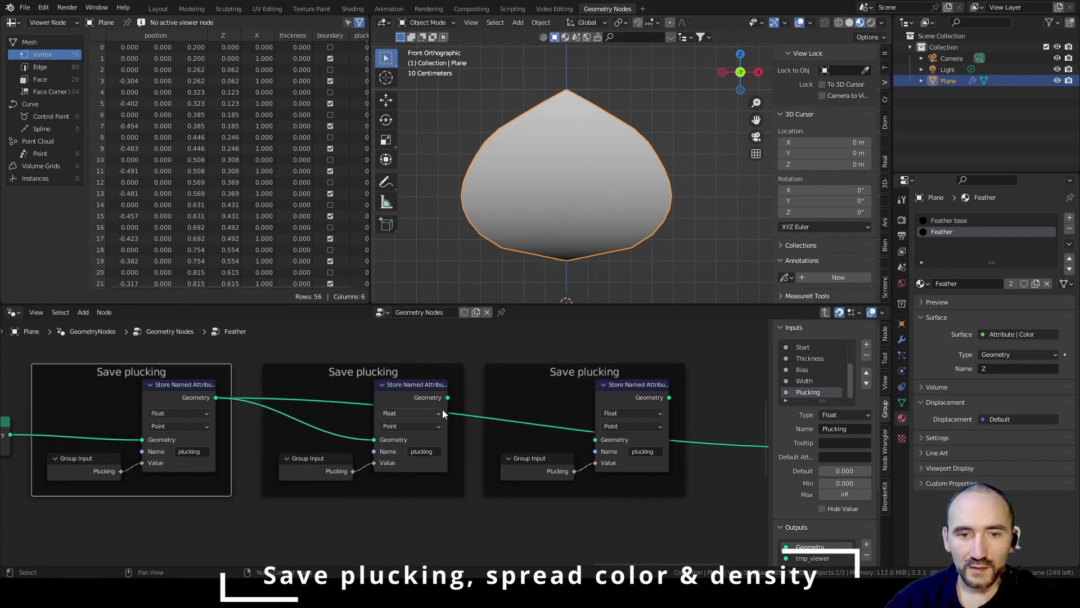
{"action": "left_click", "coordinate": [444, 402]}
{"action": "left_click_drag", "start_coordinate": [447, 398], "coordinate": [597, 440]}
{"action": "middle_click_drag", "start_coordinate": [597, 440], "coordinate": [174, 393]}
{"action": "left_click_drag", "start_coordinate": [247, 351], "coordinate": [414, 400]}
{"action": "middle_click_drag", "start_coordinate": [90, 374], "coordinate": [469, 434]}
{"action": "scroll", "coordinate": [469, 434], "scroll_direction": "up", "scroll_amount": 1}
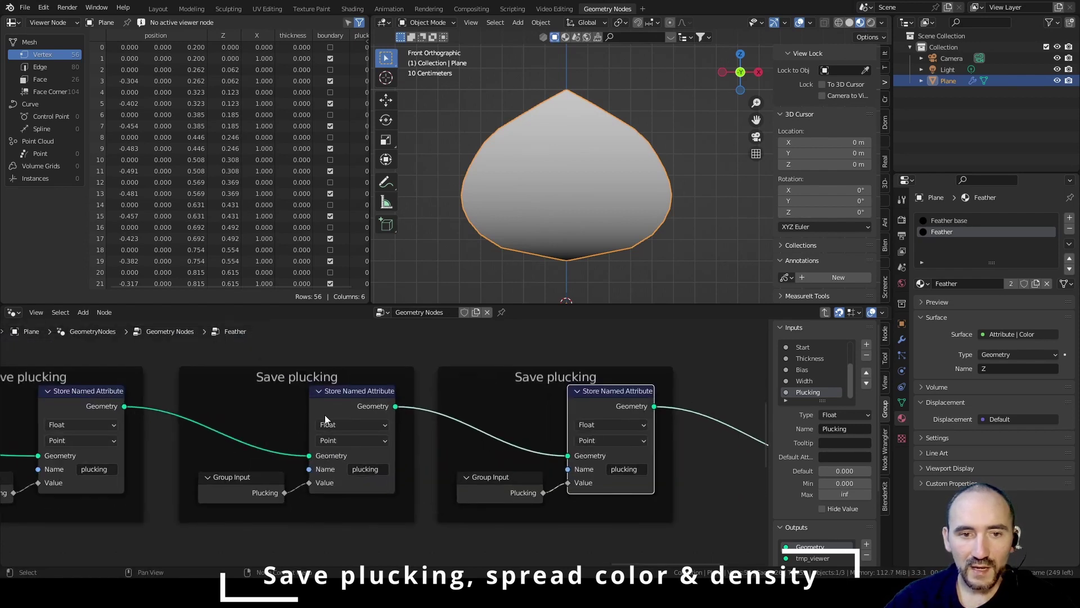
Step: Set the attribute name of the second Store Named Attribute node to "spread_color"
{"action": "left_click", "coordinate": [365, 469]}
{"action": "type", "text": "spread"}
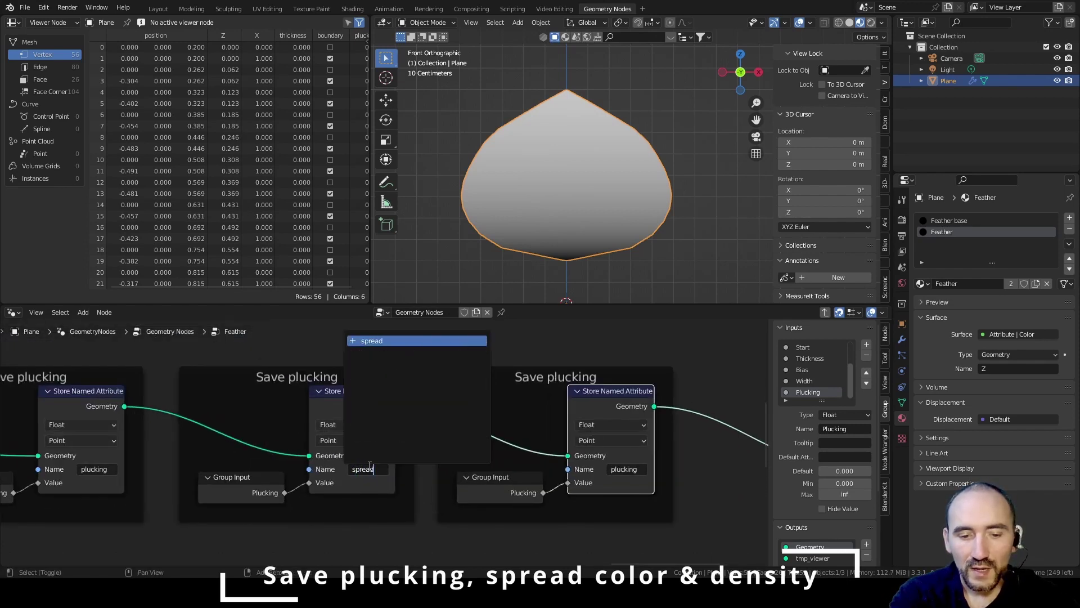
{"action": "type", "text": "_color"}
{"action": "key", "text": "Return"}
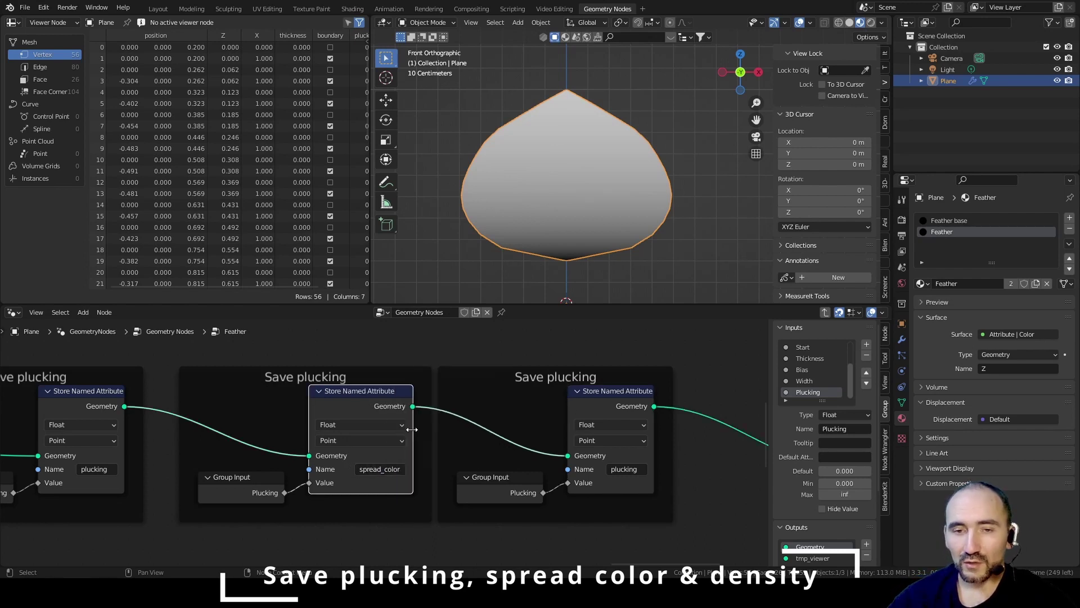
Step: Add a group input named "Spread color" and connect it to the spread_color attribute's Value
{"action": "left_click", "coordinate": [241, 478]}
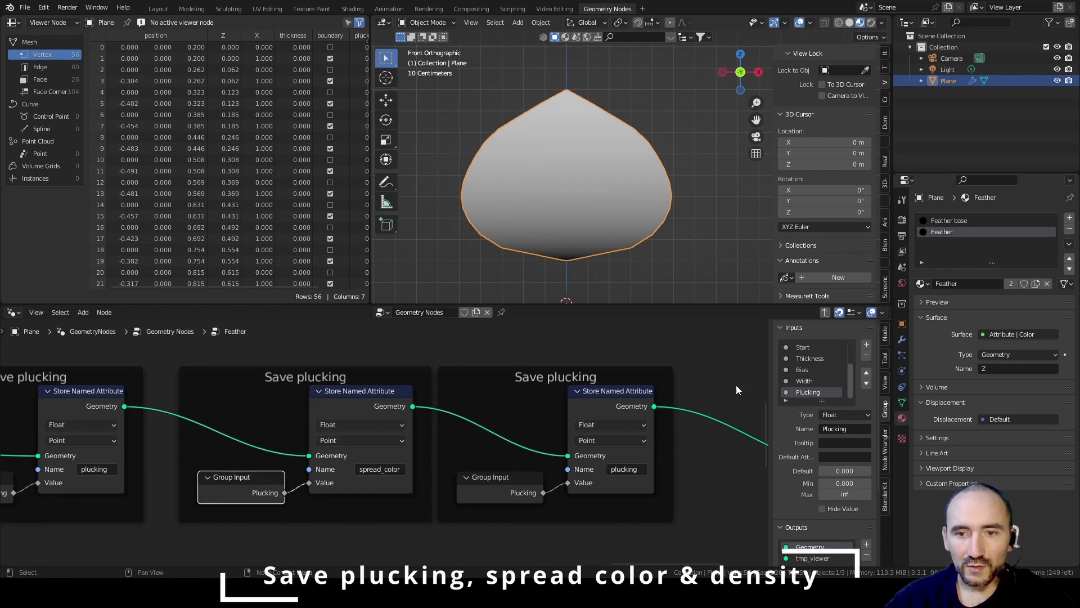
{"action": "left_click", "coordinate": [866, 343]}
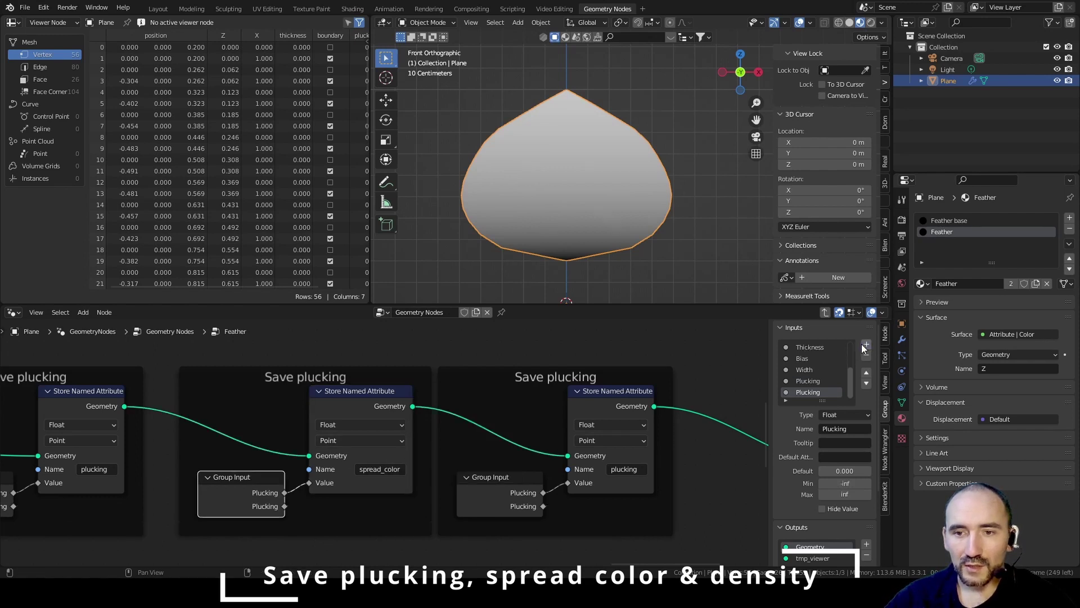
{"action": "left_click", "coordinate": [845, 429]}
{"action": "type", "text": "Spread color"}
{"action": "key", "text": "Return"}
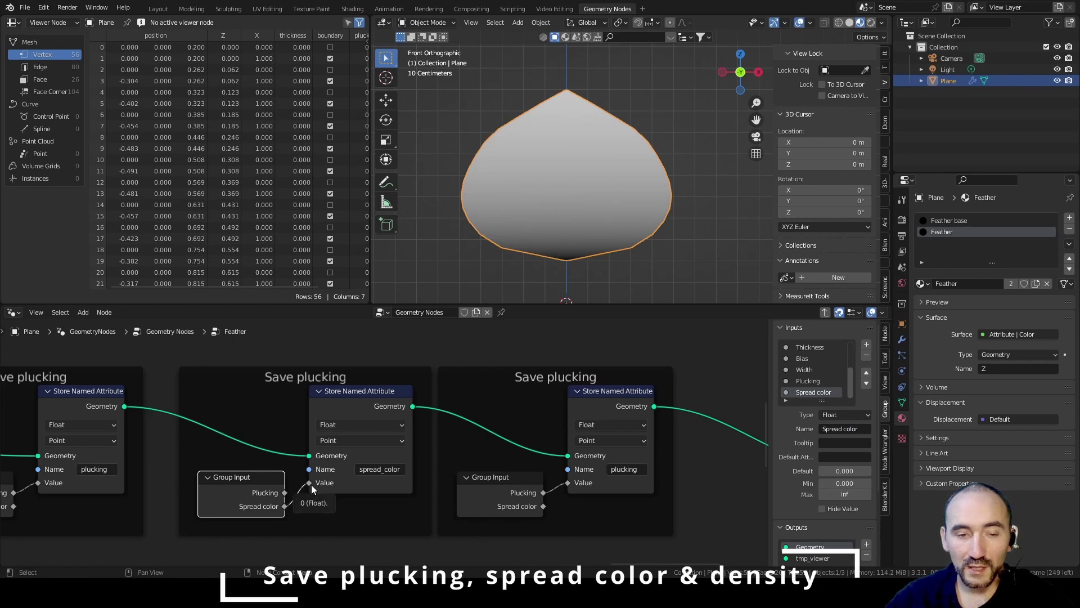
{"action": "left_click", "coordinate": [627, 356]}
Step: Set the attribute name of the third Store Named Attribute node to "count"
{"action": "middle_click_drag", "start_coordinate": [627, 356], "coordinate": [467, 353]}
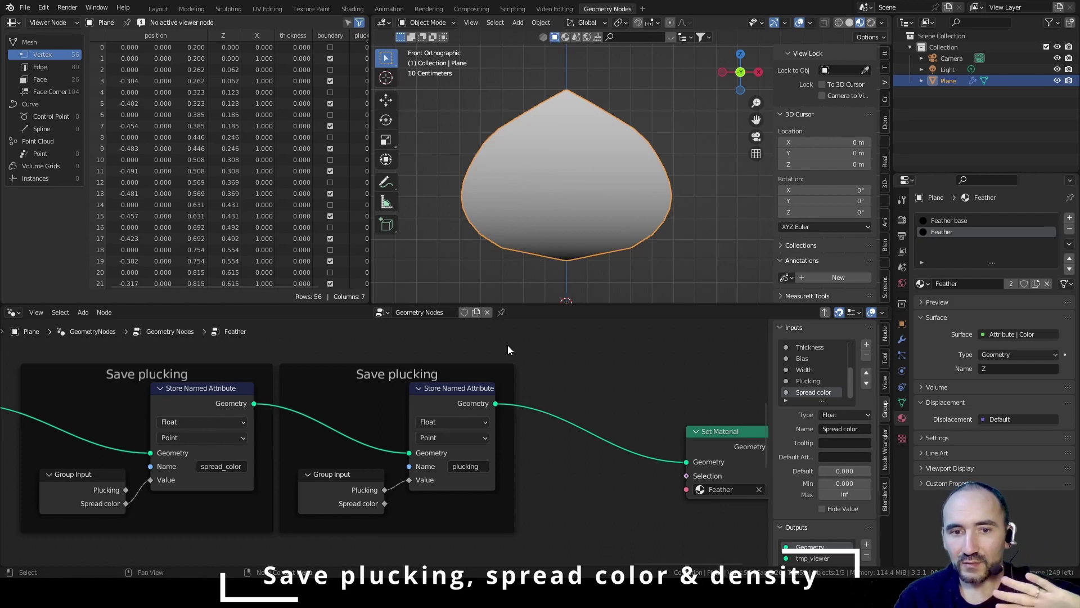
{"action": "left_click", "coordinate": [467, 466]}
{"action": "type", "text": "count"}
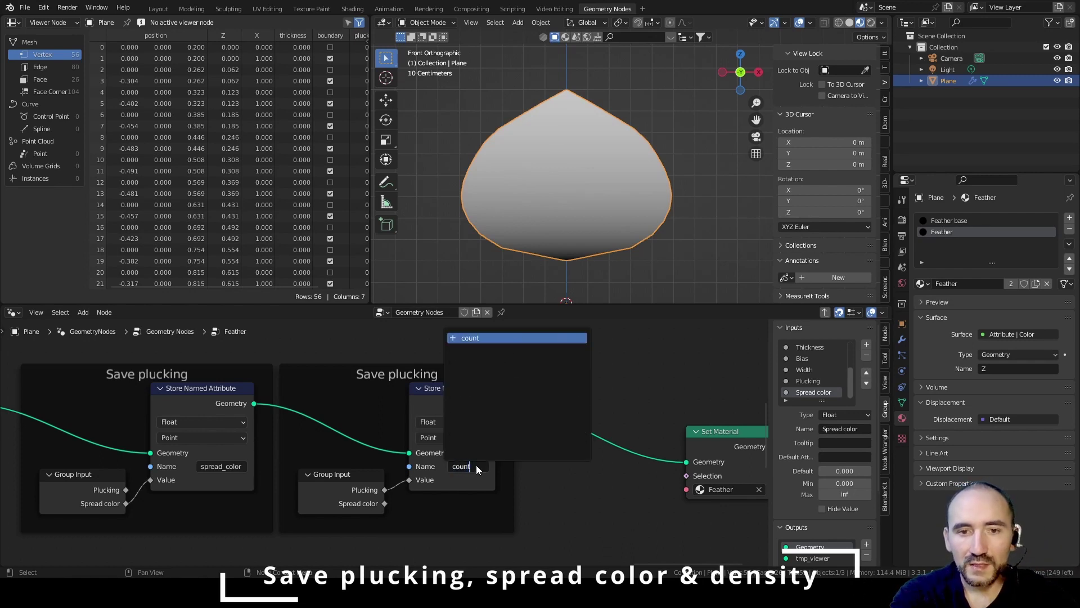
{"action": "key", "text": "Return"}
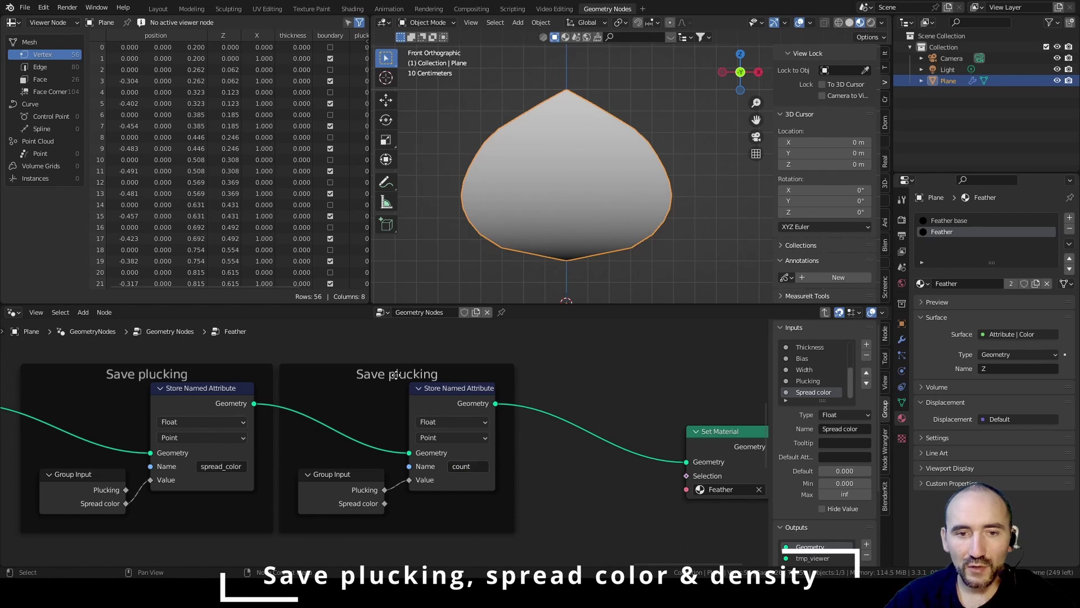
Step: Add a Count group input with minimum 0 and default 100, and connect it to the count attribute's Value
{"action": "left_click", "coordinate": [866, 344]}
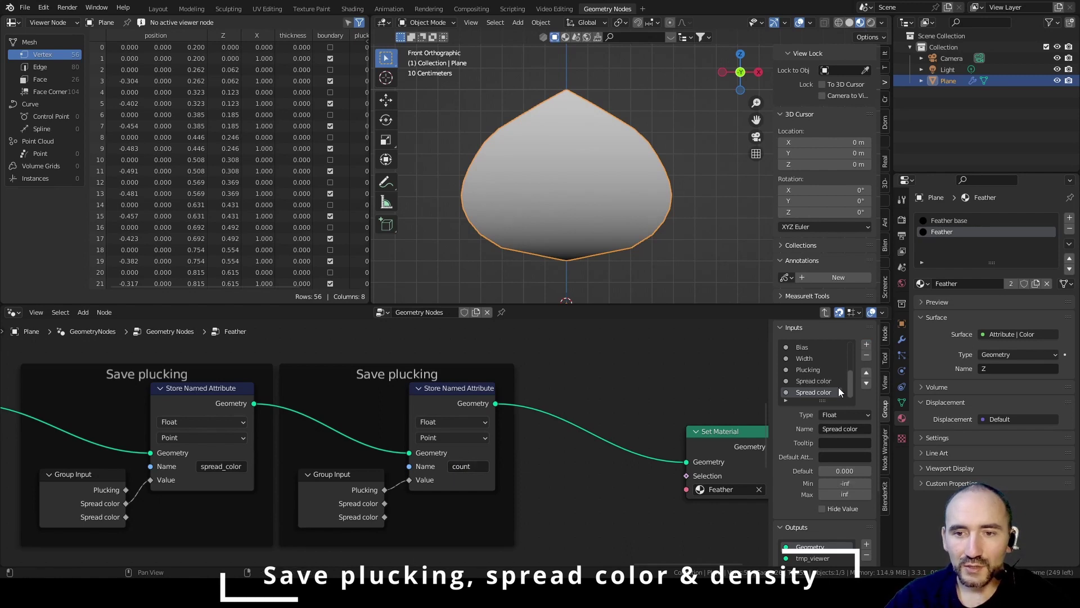
{"action": "left_click", "coordinate": [838, 430]}
{"action": "type", "text": "Count"}
{"action": "key", "text": "Return"}
{"action": "left_click", "coordinate": [854, 480]}
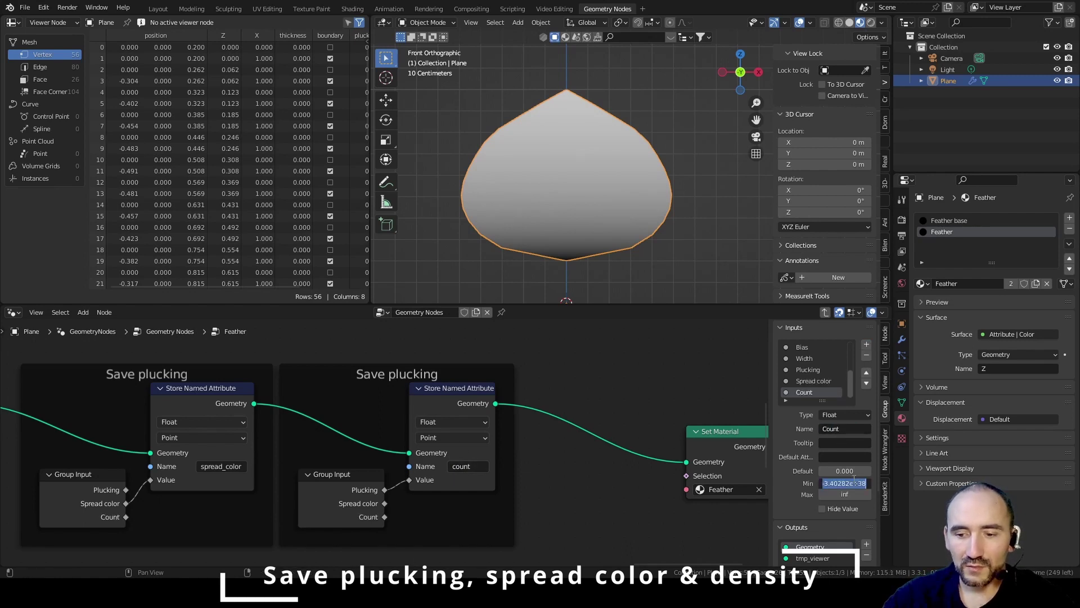
{"action": "type", "text": "0"}
{"action": "left_click", "coordinate": [854, 476]}
{"action": "type", "text": "3"}
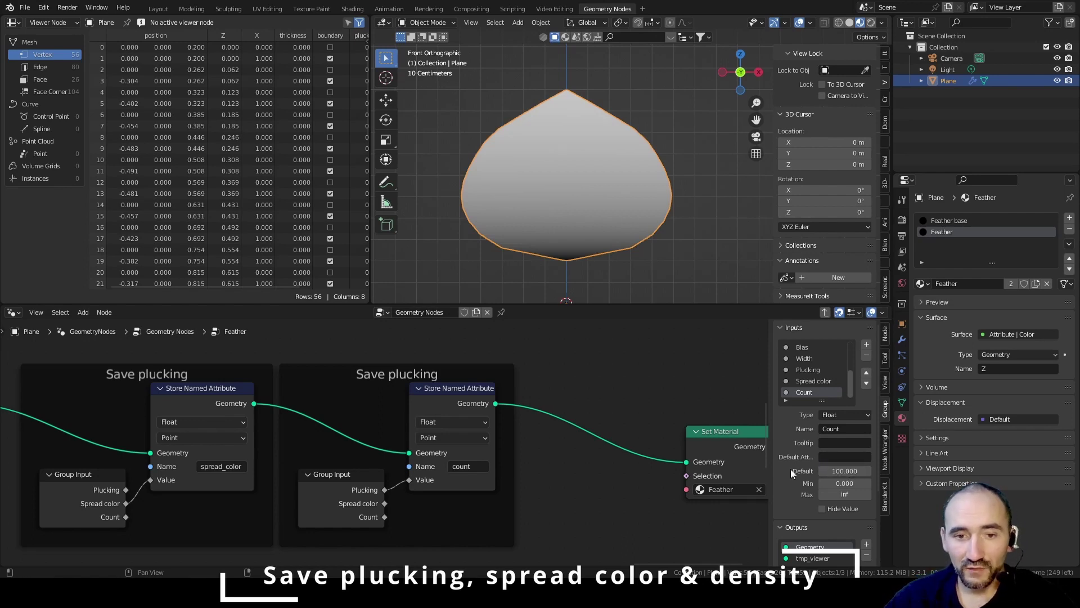
{"action": "left_click_drag", "start_coordinate": [384, 517], "coordinate": [407, 483]}
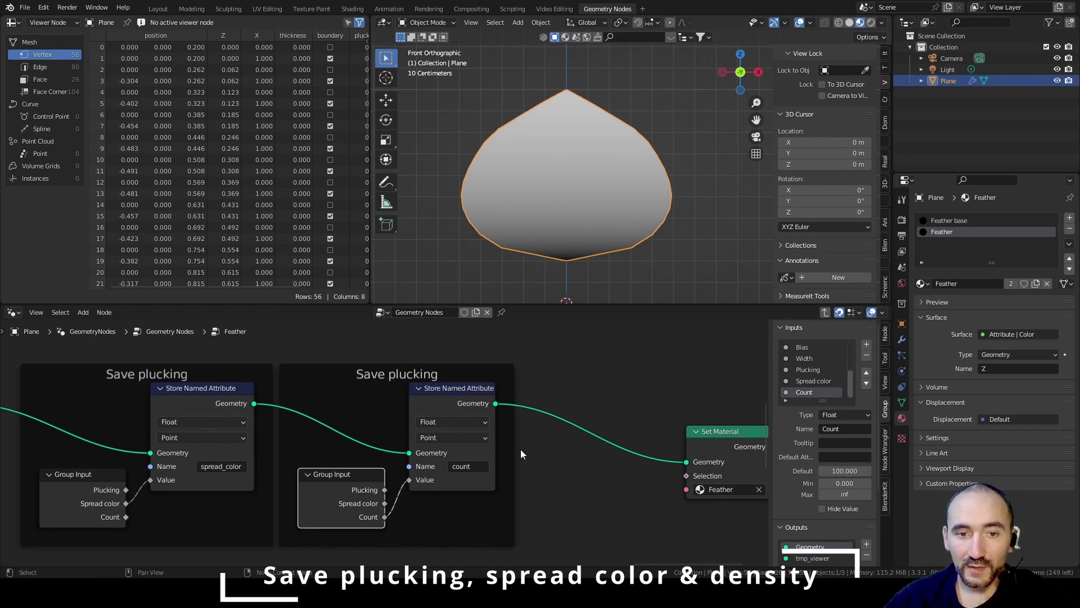
Step: Relabel the second frame "Save color spread" and the third frame "Save color density"
{"action": "left_click", "coordinate": [202, 373]}
{"action": "key", "text": "F2"}
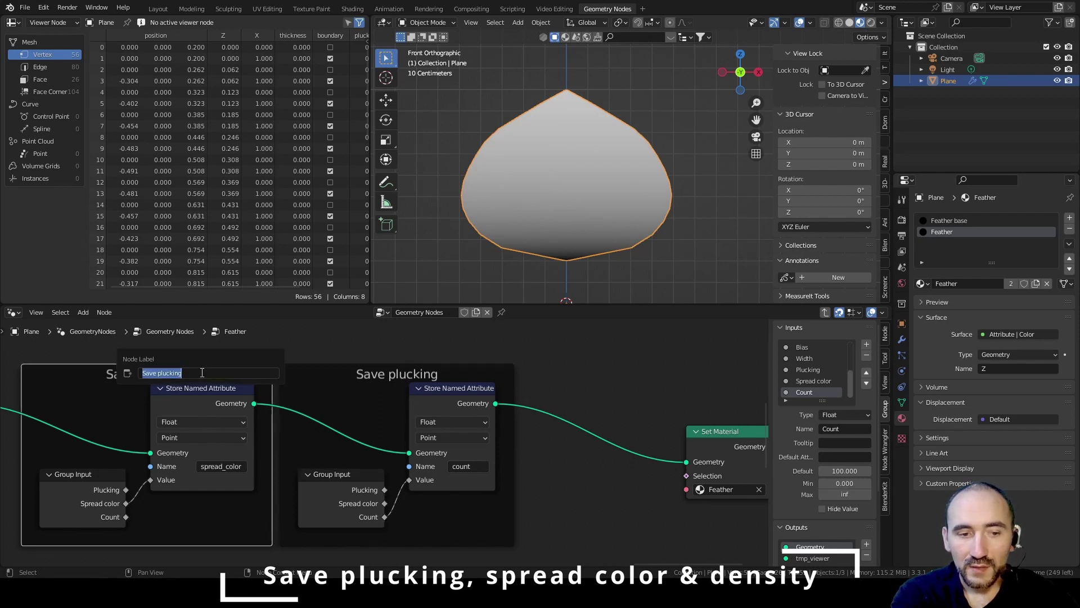
{"action": "type", "text": "Save color spread"}
{"action": "key", "text": "Return"}
{"action": "left_click", "coordinate": [394, 378]}
{"action": "key", "text": "F2"}
{"action": "type", "text": "Save color density"}
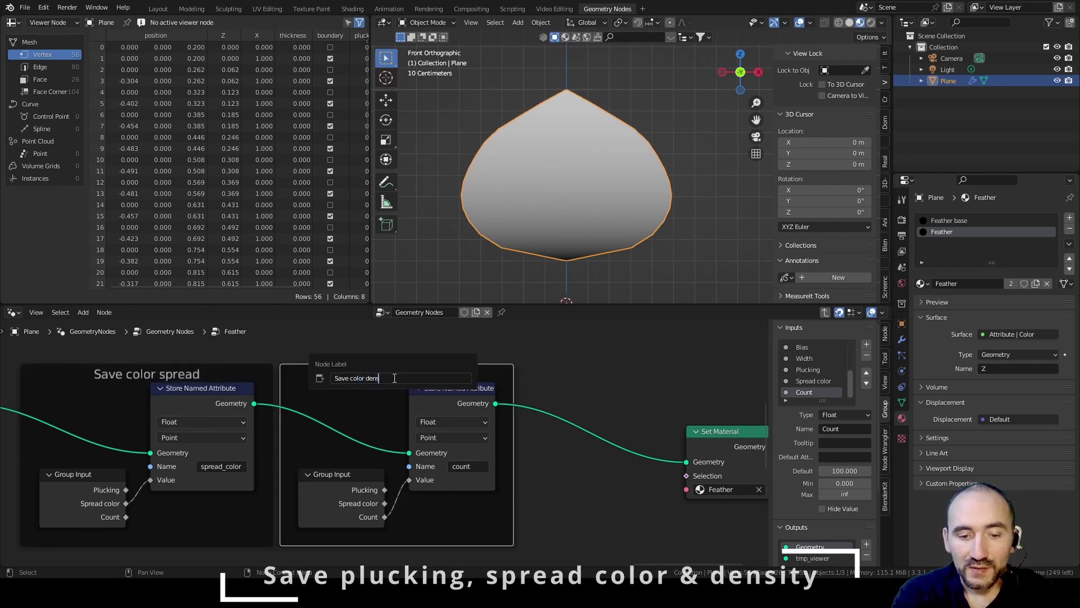
{"action": "key", "text": "Return"}
Step: Save the file and move Set Material and Group Output farther from the Save color density frame along X
{"action": "scroll", "coordinate": [362, 484], "scroll_direction": "down", "scroll_amount": 5}
{"action": "key", "text": "ctrl+s"}
{"action": "key", "text": "g"}
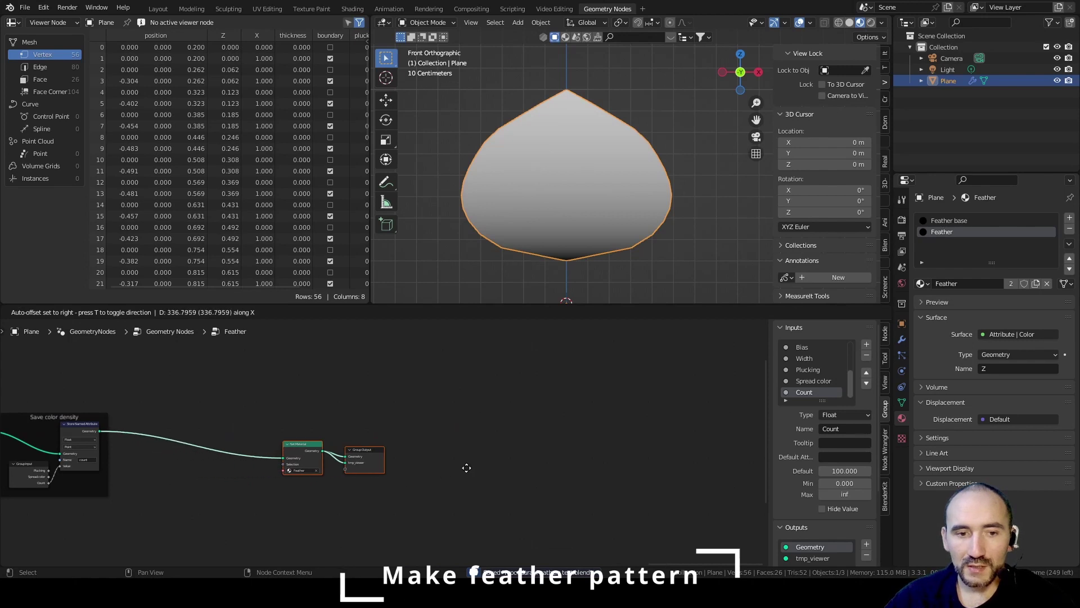
{"action": "left_click", "coordinate": [725, 458]}
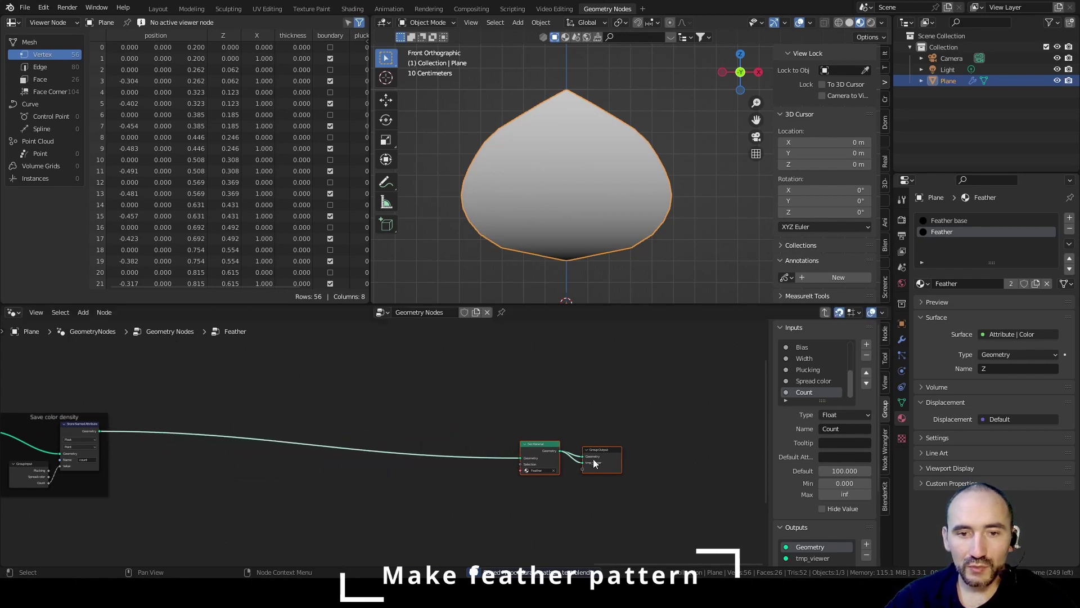
Step: In the Feather material's shader nodes, move the Z Attribute node farther from the Principled BSDF and duplicate it for the X attribute
{"action": "left_click", "coordinate": [647, 102]}
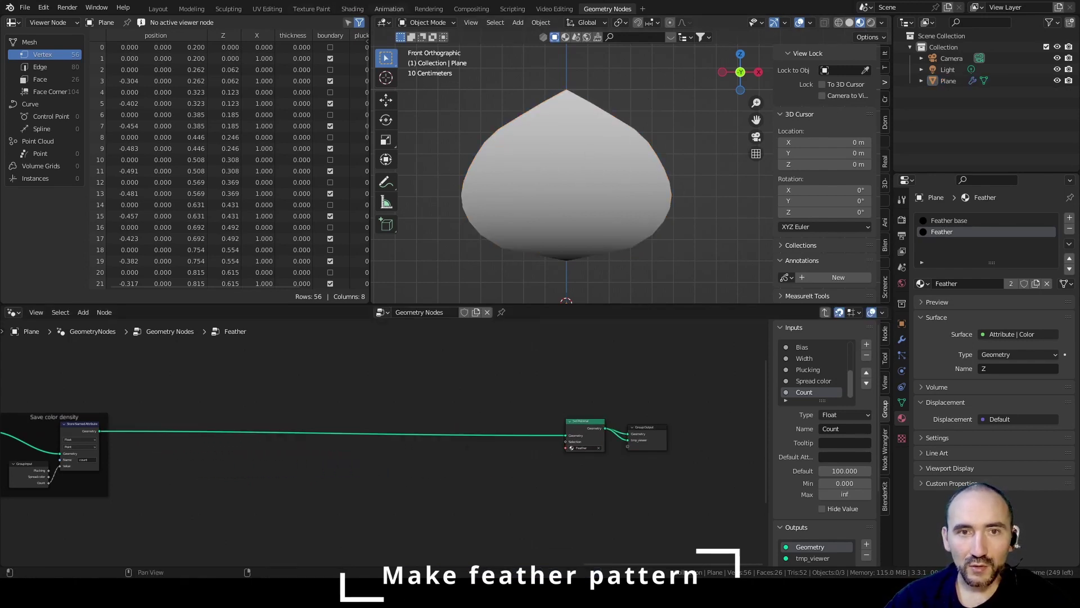
{"action": "left_click", "coordinate": [353, 8]}
{"action": "scroll", "coordinate": [526, 434], "scroll_direction": "down", "scroll_amount": 4}
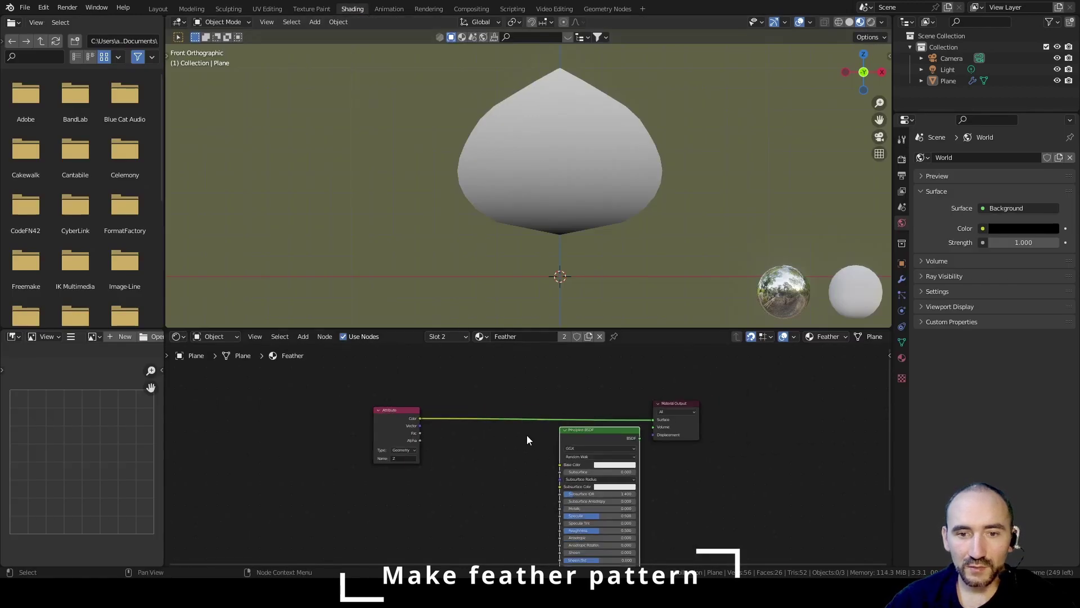
{"action": "left_click_drag", "start_coordinate": [522, 381], "coordinate": [400, 378]}
{"action": "scroll", "coordinate": [434, 395], "scroll_direction": "up", "scroll_amount": 2}
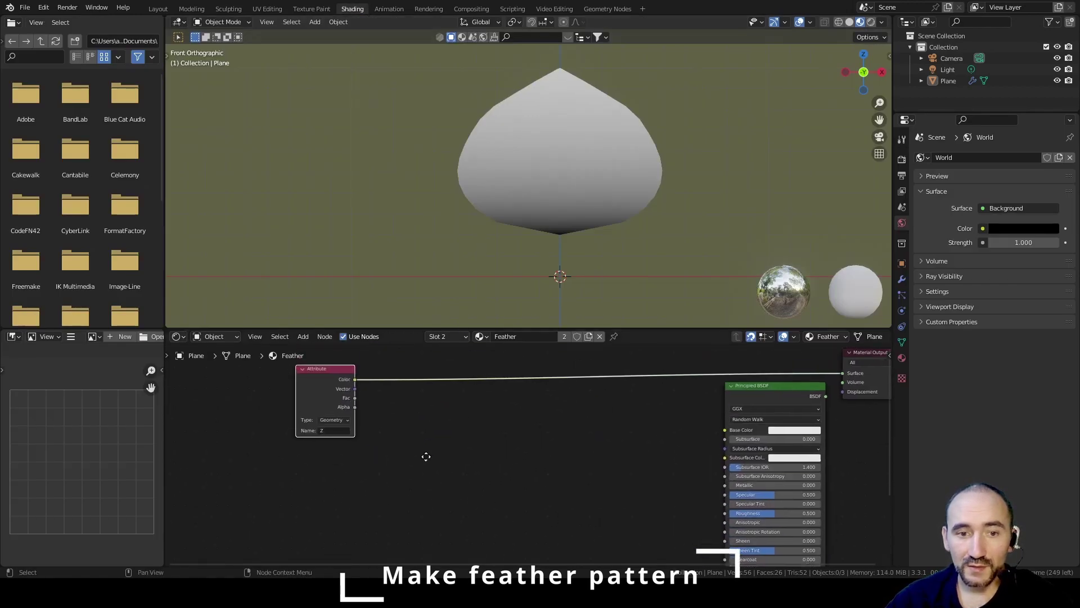
{"action": "key", "text": "shift+d"}
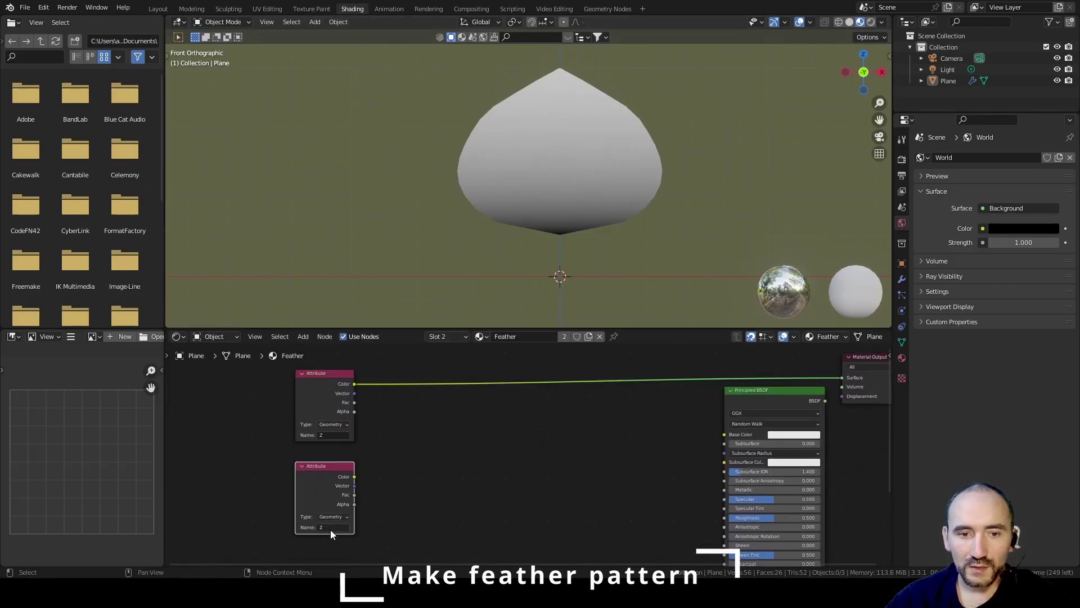
Step: Duplicate the X Attribute node into further Attribute nodes named "count", "spread_color" and "plucking"
{"action": "key", "text": "shift+d"}
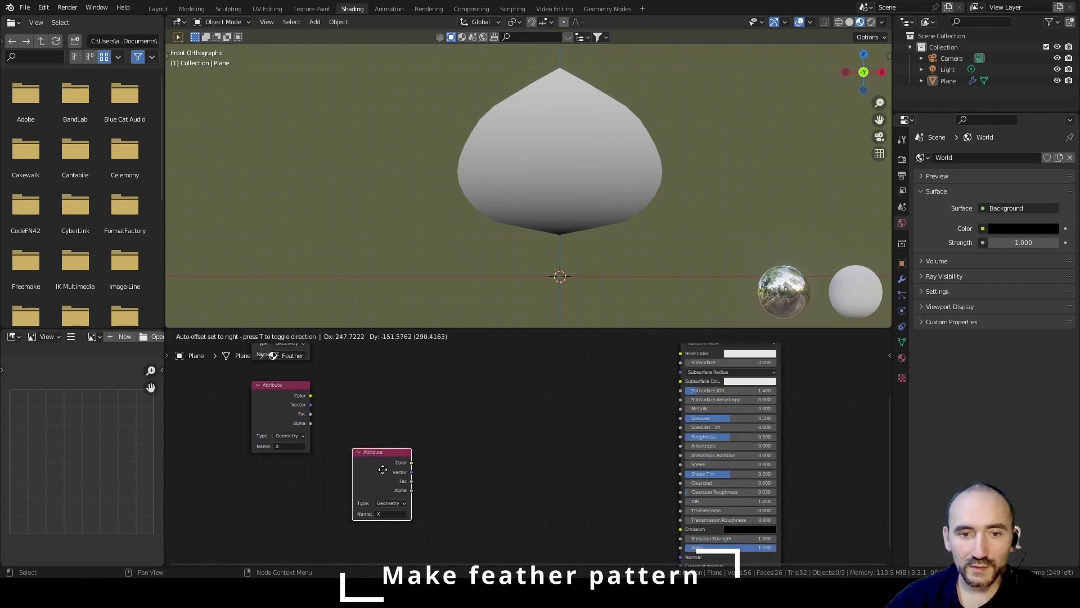
{"action": "left_click", "coordinate": [280, 534]}
{"action": "key", "text": "shift+d"}
{"action": "left_click", "coordinate": [319, 508]}
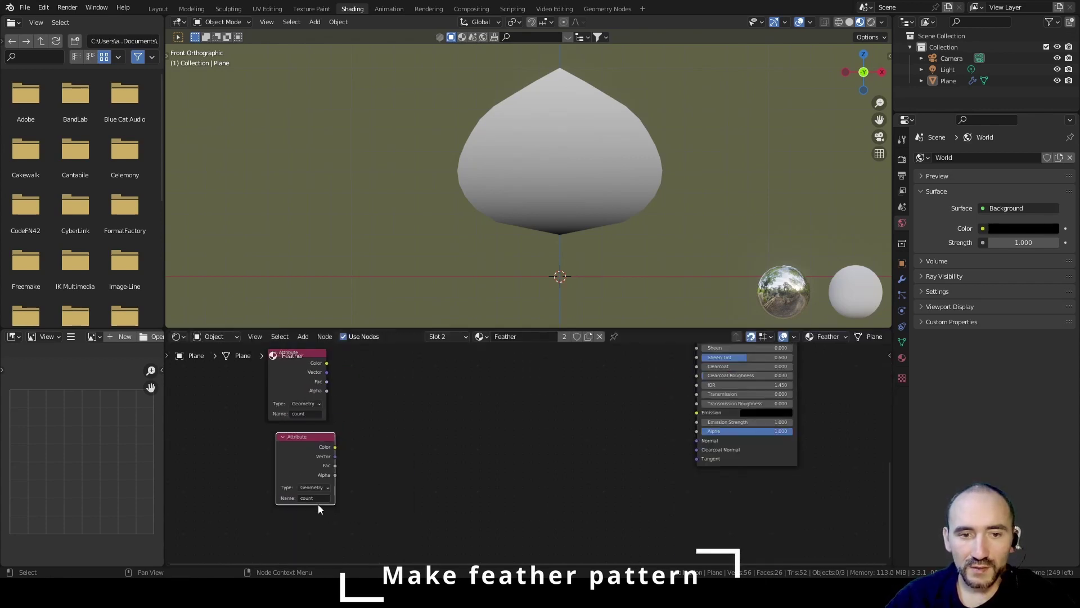
{"action": "type", "text": "plucking"}
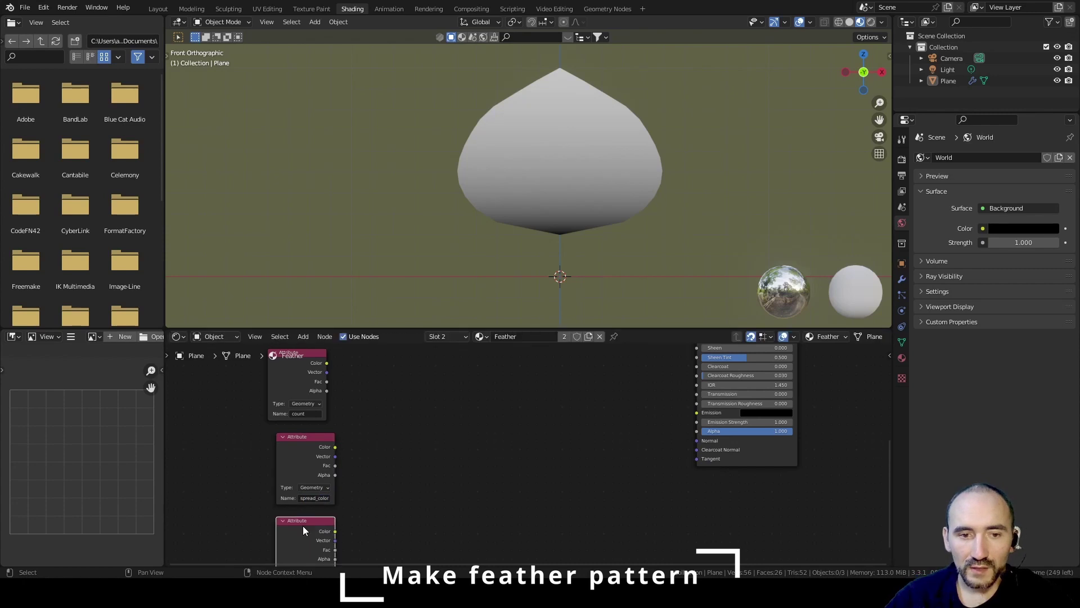
{"action": "scroll", "coordinate": [297, 504], "scroll_direction": "up", "scroll_amount": 2}
{"action": "key", "text": "Return"}
{"action": "key", "text": "Home"}
{"action": "scroll", "coordinate": [211, 392], "scroll_direction": "up", "scroll_amount": 2}
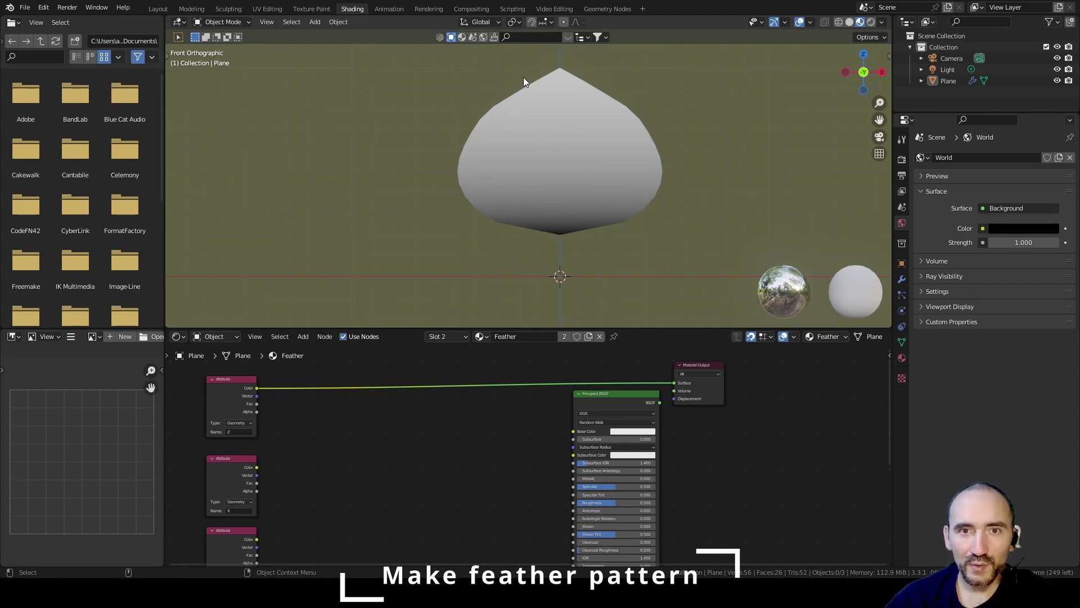
Step: Add a Wave Texture with the Z attribute's Fac as its Vector, route its Color to the material output and space it out
{"action": "scroll", "coordinate": [325, 419], "scroll_direction": "up", "scroll_amount": 3}
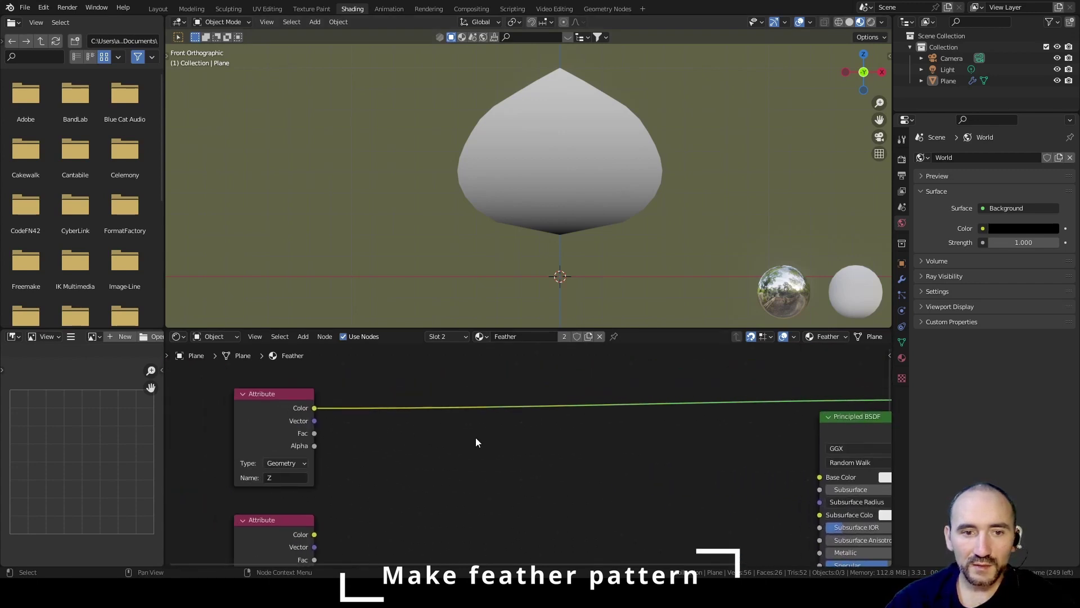
{"action": "left_click_drag", "start_coordinate": [314, 433], "coordinate": [419, 446]}
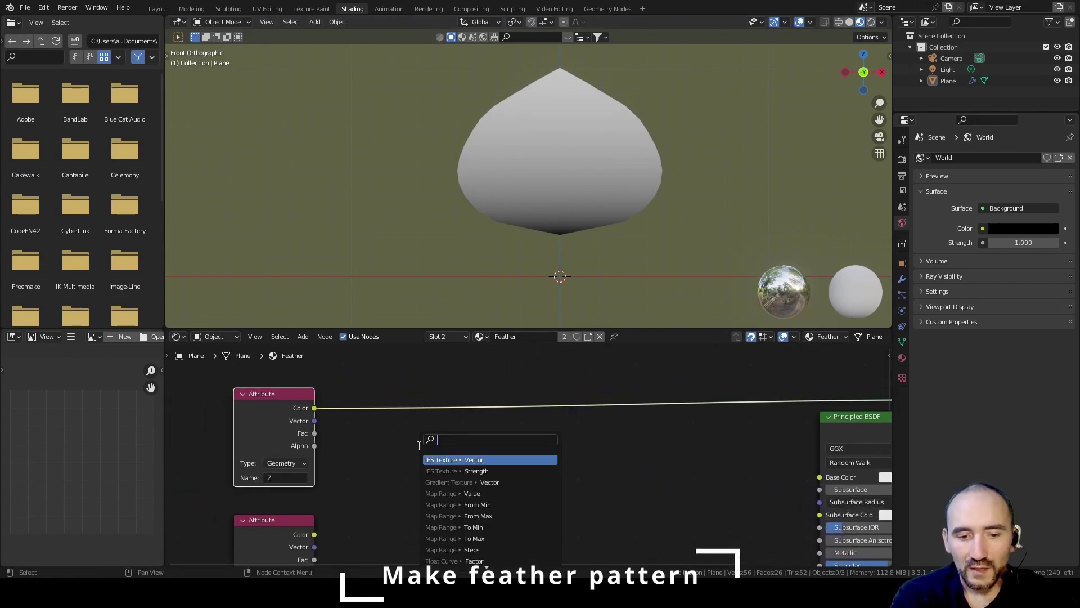
{"action": "type", "text": "wave te"}
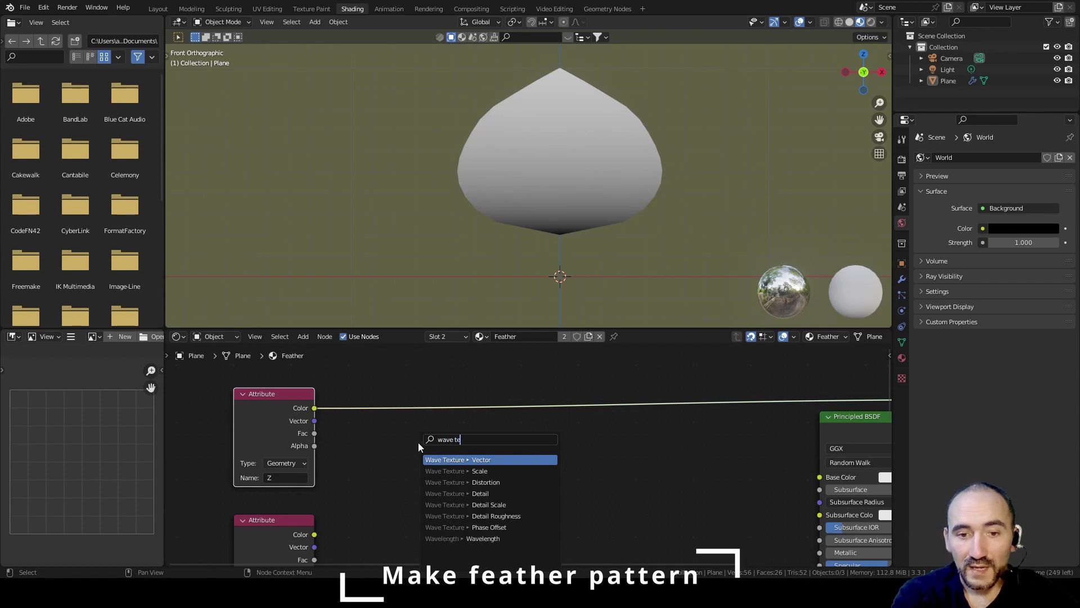
{"action": "key", "text": "Return"}
{"action": "left_click", "coordinate": [476, 400]}
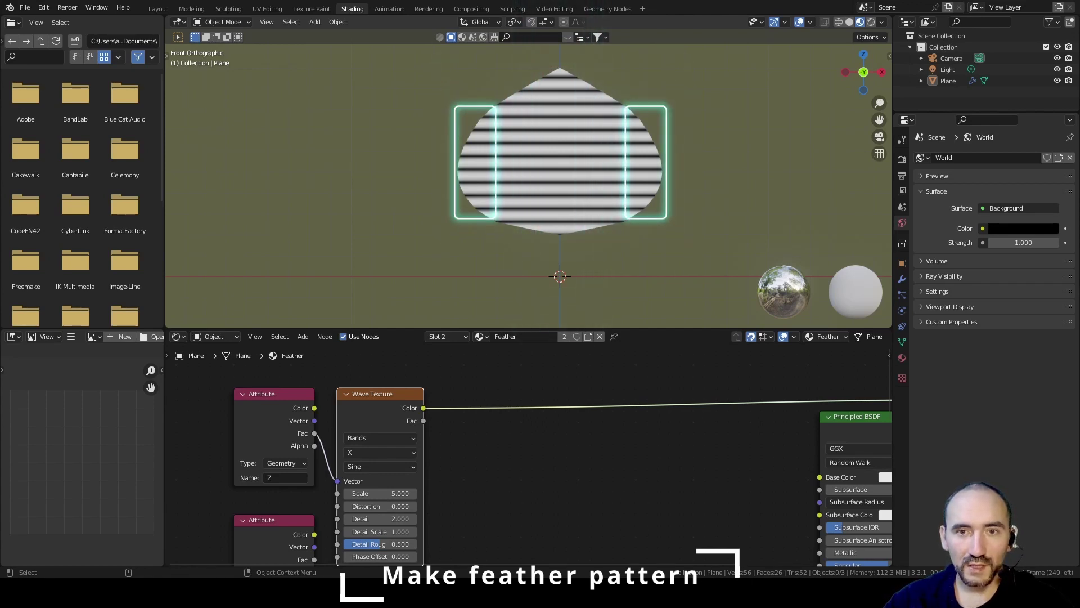
{"action": "left_click", "coordinate": [431, 446]}
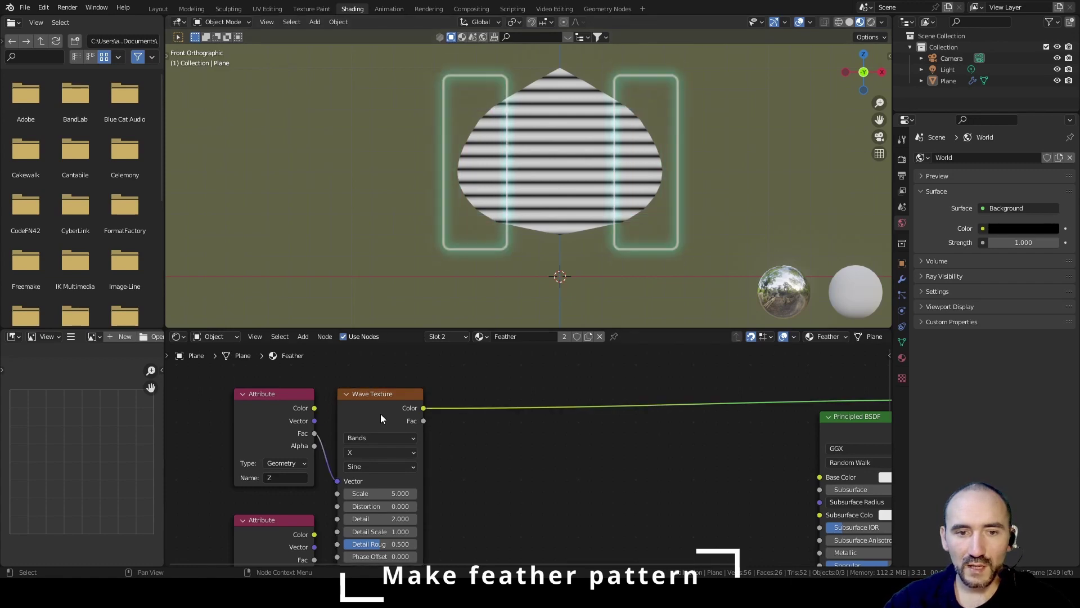
{"action": "scroll", "coordinate": [428, 422], "scroll_direction": "down", "scroll_amount": 1}
{"action": "left_click_drag", "start_coordinate": [406, 373], "coordinate": [444, 374]}
Step: Preview the X attribute on the feather and examine its gradient from the centre to the edges
{"action": "middle_click_drag", "start_coordinate": [326, 495], "coordinate": [336, 458]}
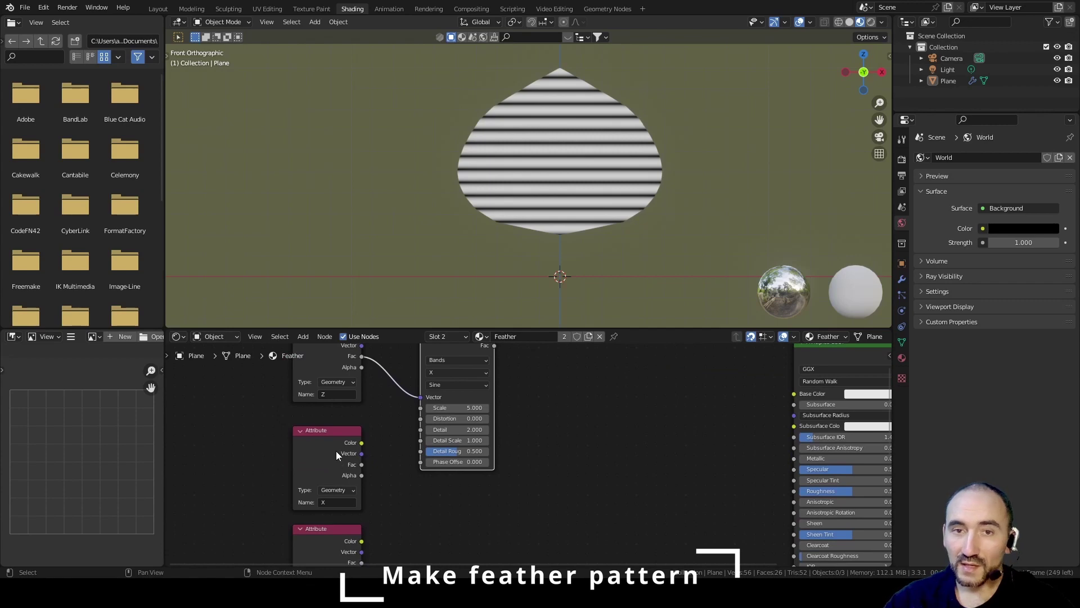
{"action": "scroll", "coordinate": [336, 451], "scroll_direction": "up", "scroll_amount": 1}
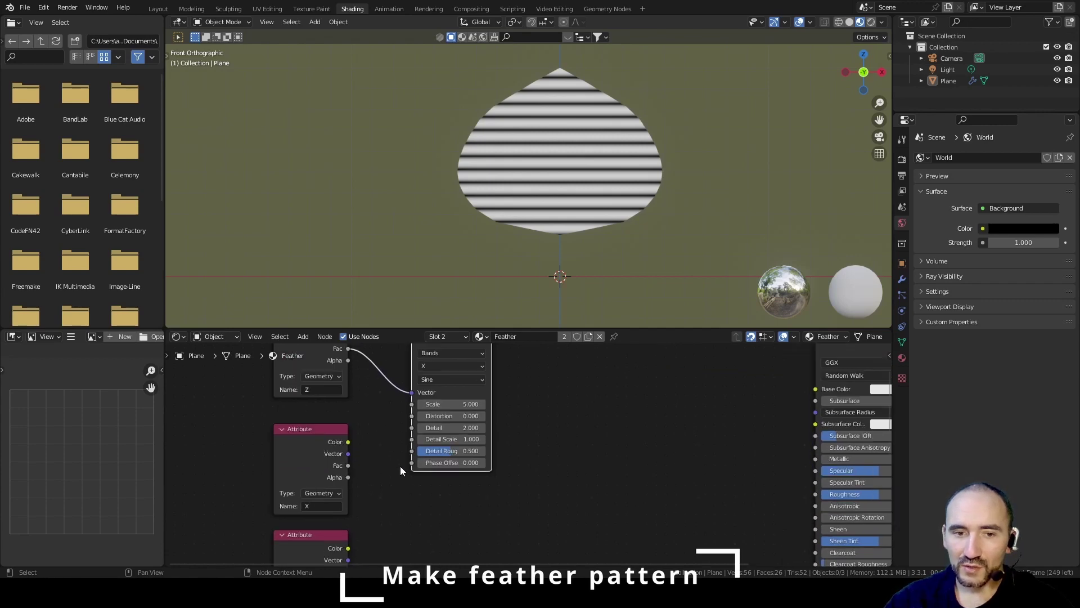
{"action": "left_click", "coordinate": [296, 451], "text": "ctrl+shift"}
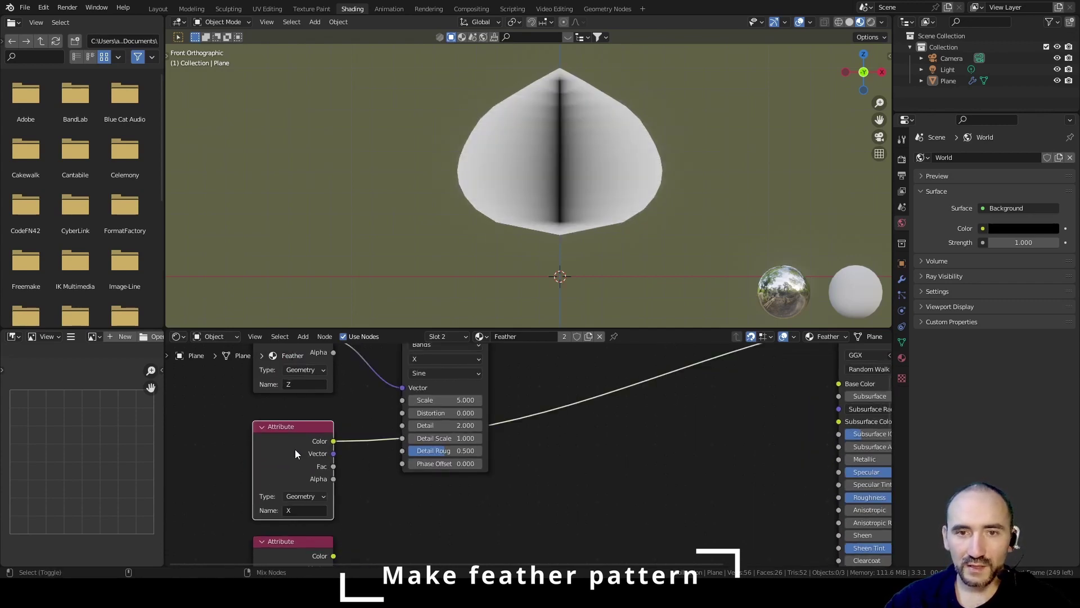
{"action": "scroll", "coordinate": [585, 190], "scroll_direction": "up", "scroll_amount": 3}
{"action": "middle_click_drag", "start_coordinate": [578, 223], "coordinate": [538, 270], "text": "shift"}
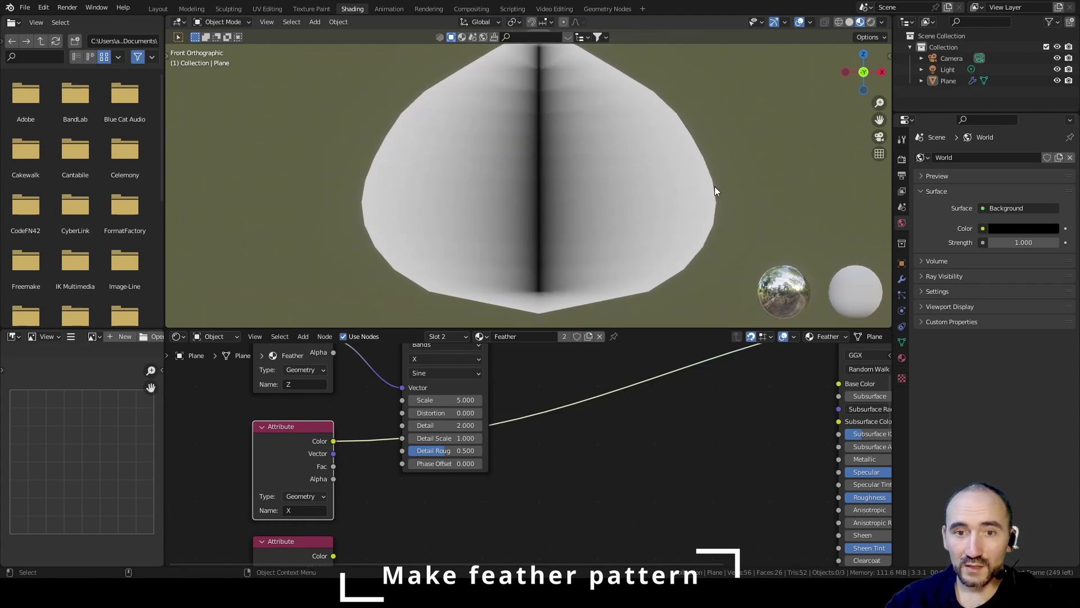
Step: Add an Invert node, connect the X attribute's Color to its Color input only, and preview the result on the feather
{"action": "scroll", "coordinate": [328, 432], "scroll_direction": "down", "scroll_amount": 1}
{"action": "left_click_drag", "start_coordinate": [323, 432], "coordinate": [372, 434]}
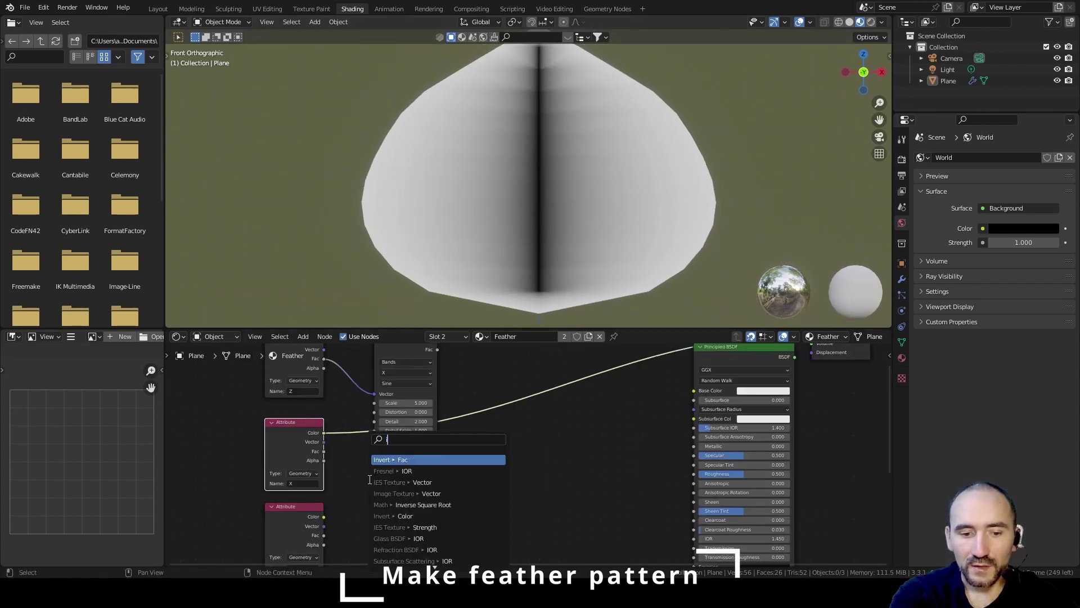
{"action": "key", "text": "Return"}
{"action": "left_click", "coordinate": [364, 478]}
{"action": "scroll", "coordinate": [363, 476], "scroll_direction": "up", "scroll_amount": 2}
{"action": "right_click_drag", "start_coordinate": [288, 493], "coordinate": [288, 495], "text": "ctrl"}
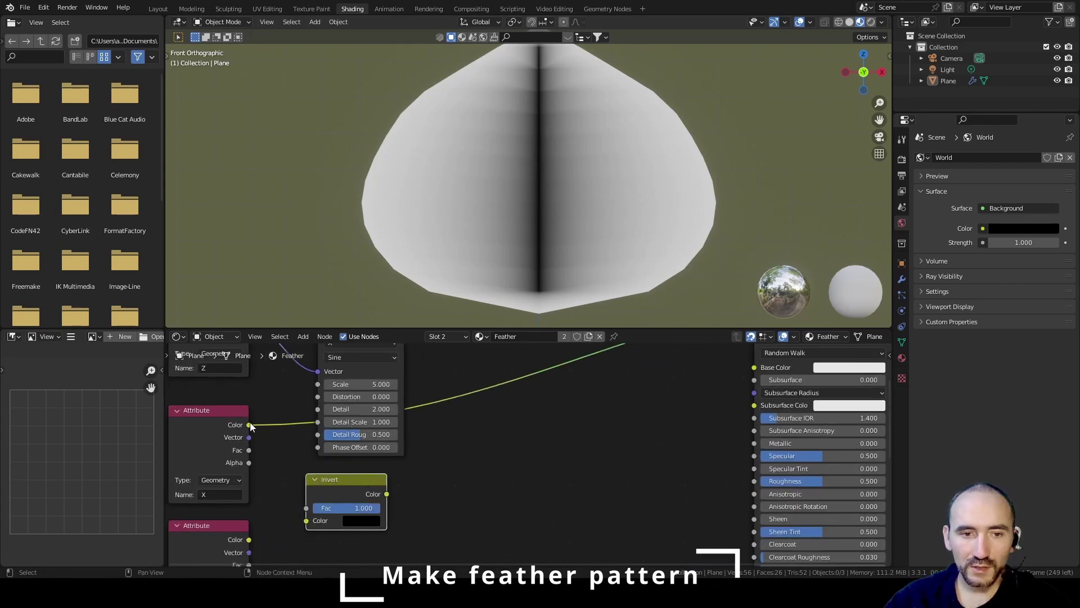
{"action": "mouse_move", "coordinate": [248, 425]}
{"action": "left_mouse_down"}
{"action": "mouse_move", "coordinate": [308, 522]}
{"action": "mouse_move", "coordinate": [331, 511]}
{"action": "left_mouse_up"}
{"action": "left_click", "coordinate": [342, 491], "text": "ctrl+shift"}
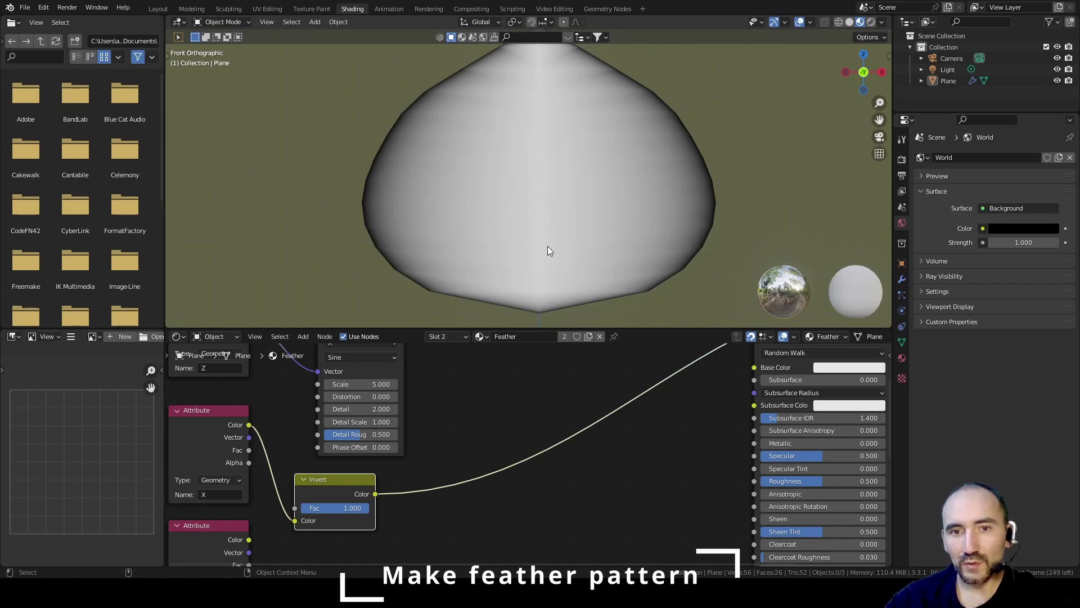
Step: Add a Math node beside the Wave Texture and Invert nodes and set its operation to Multiply
{"action": "scroll", "coordinate": [471, 423], "scroll_direction": "down", "scroll_amount": 1}
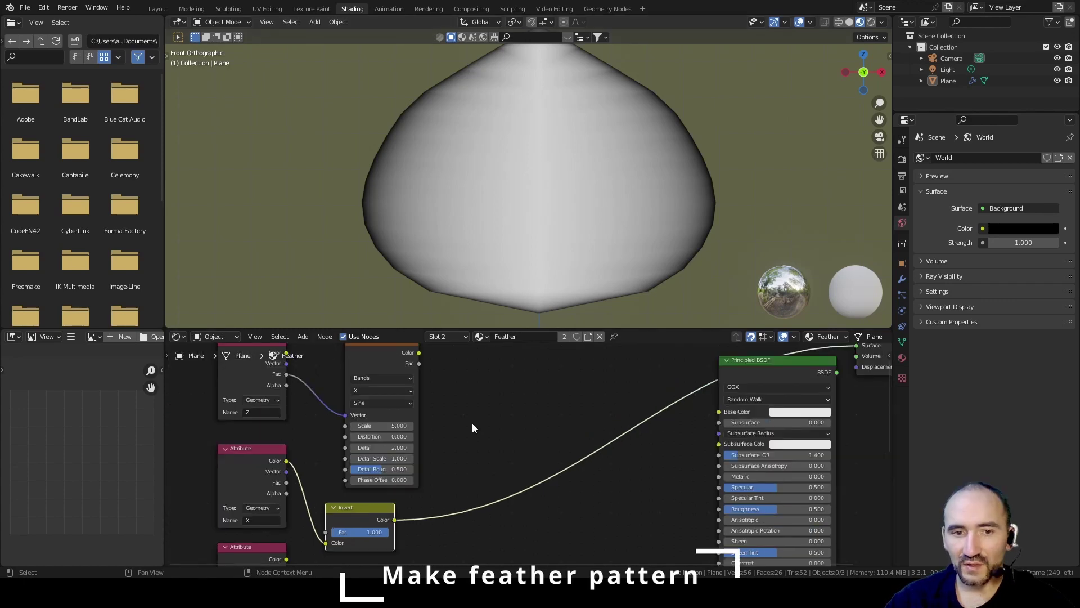
{"action": "type", "text": "math"}
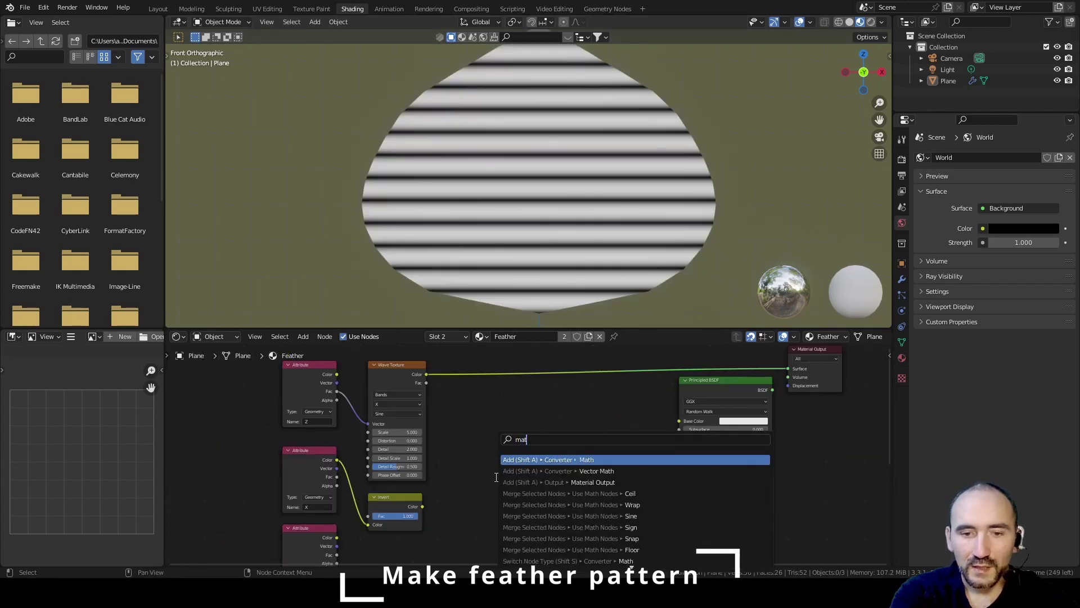
{"action": "key", "text": "Return"}
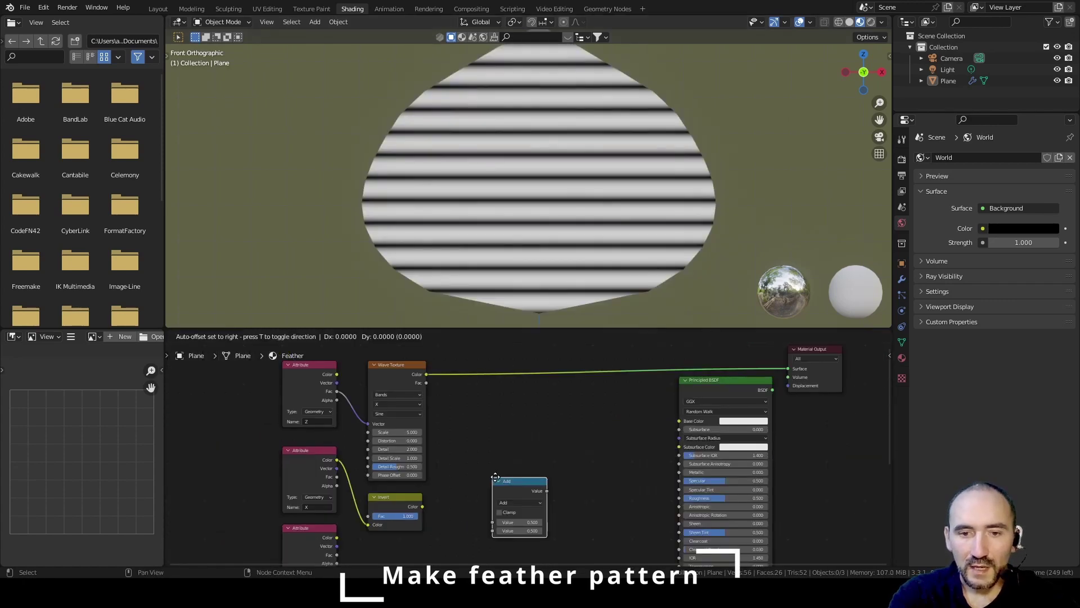
{"action": "left_click", "coordinate": [495, 477]}
{"action": "scroll", "coordinate": [460, 477], "scroll_direction": "up", "scroll_amount": 2}
{"action": "left_click", "coordinate": [502, 453]}
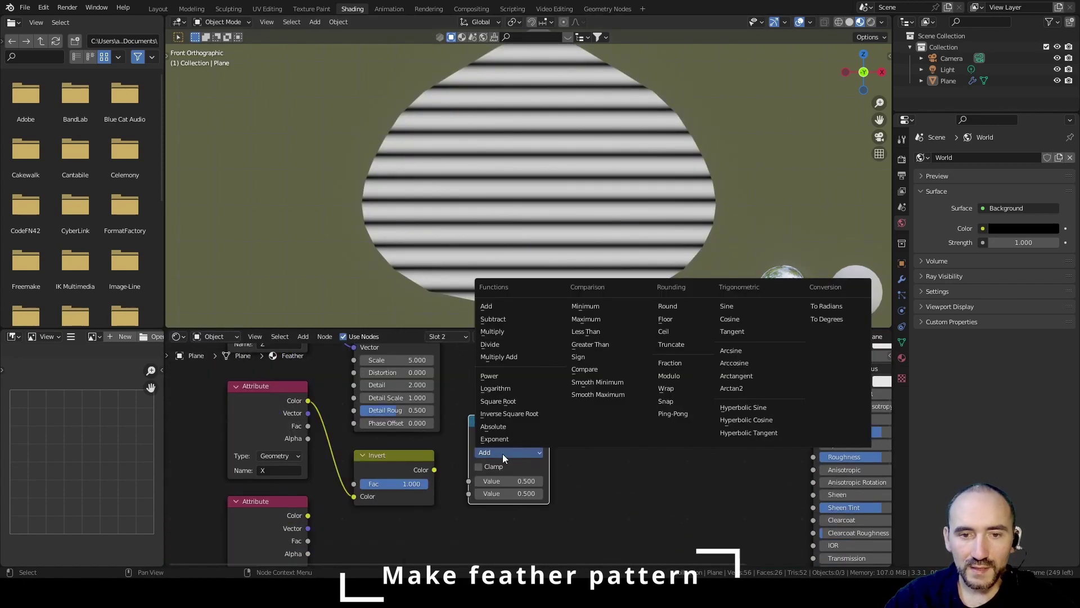
{"action": "left_click", "coordinate": [525, 336]}
Step: Multiply the Wave Texture's Color by the Invert's Color and preview the product on the feather
{"action": "scroll", "coordinate": [525, 457], "scroll_direction": "down", "scroll_amount": 5}
{"action": "left_click_drag", "start_coordinate": [433, 395], "coordinate": [462, 513]}
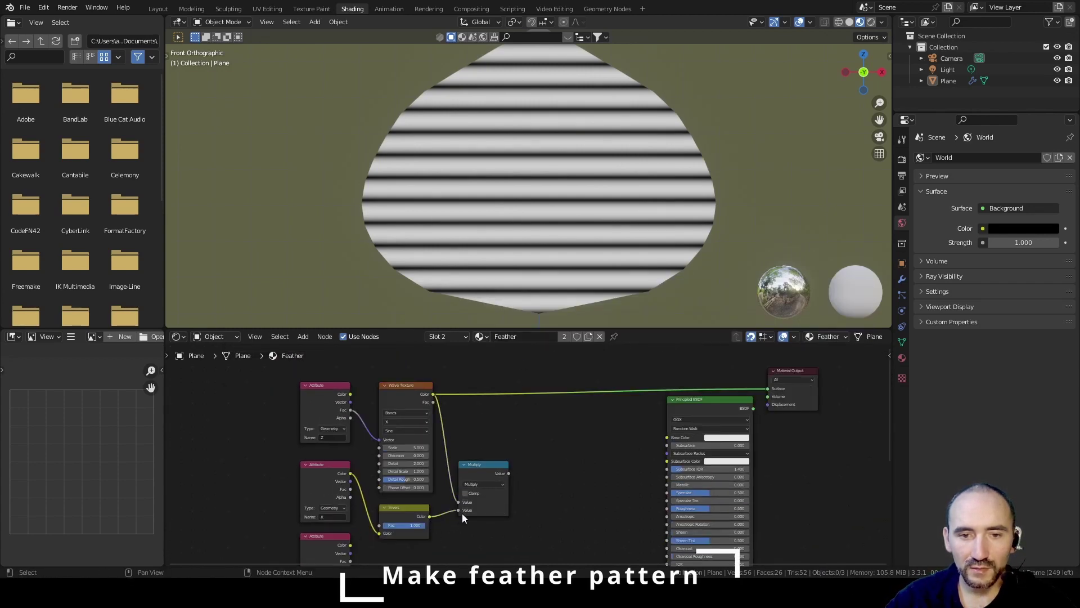
{"action": "left_click", "coordinate": [417, 391], "text": "ctrl+shift"}
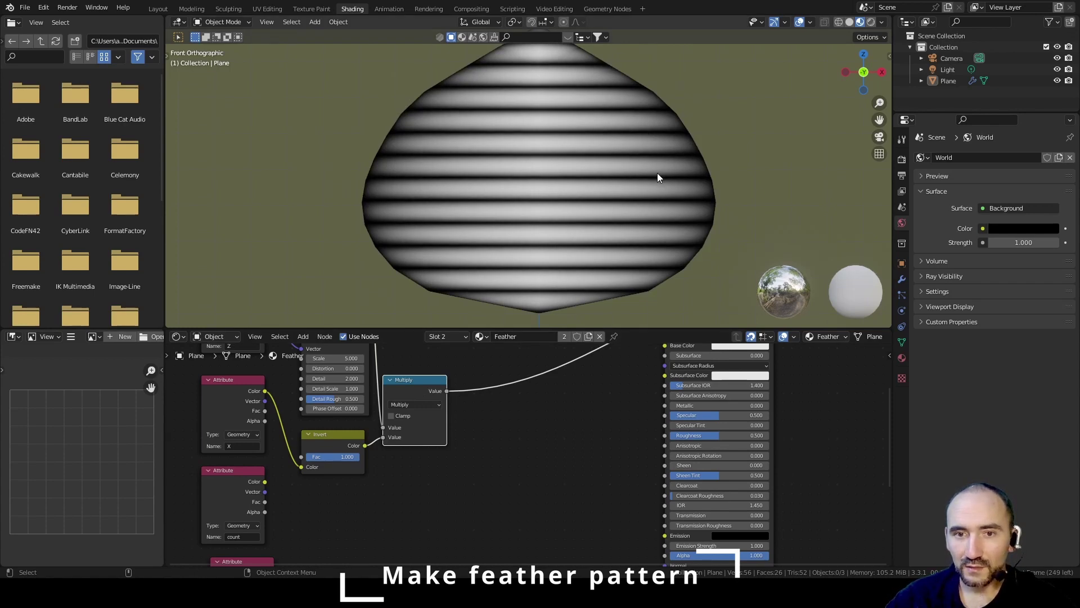
Step: Place the count Attribute node directly below the Z one and connect its Fac to the Wave Texture's Scale
{"action": "middle_click_drag", "start_coordinate": [238, 490], "coordinate": [353, 517]}
{"action": "left_click_drag", "start_coordinate": [353, 516], "coordinate": [281, 398]}
{"action": "left_click_drag", "start_coordinate": [341, 427], "coordinate": [349, 513]}
{"action": "left_click_drag", "start_coordinate": [248, 409], "coordinate": [329, 419]}
{"action": "scroll", "coordinate": [467, 462], "scroll_direction": "up", "scroll_amount": 3}
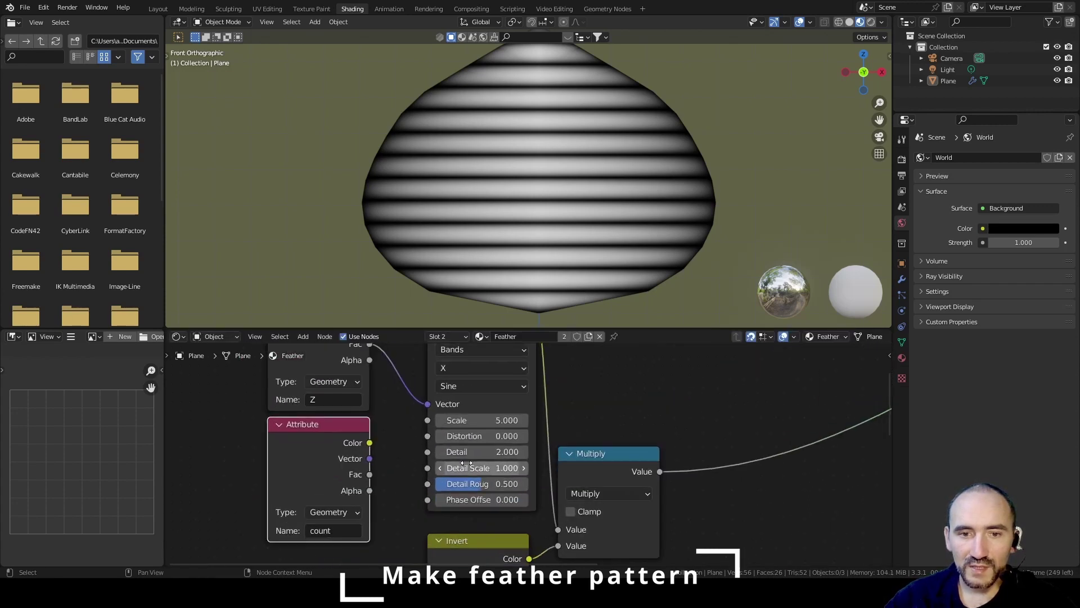
{"action": "left_click_drag", "start_coordinate": [369, 474], "coordinate": [423, 420]}
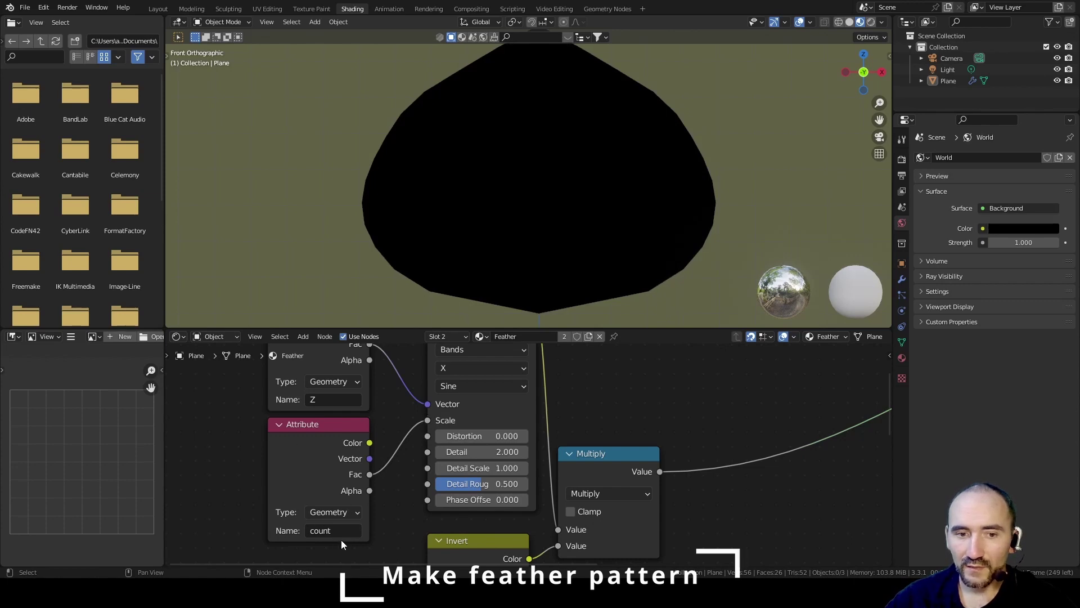
Step: Return to the Geometry Nodes workspace, exit the Feather group and set the Feather node's Count to 100
{"action": "left_click", "coordinate": [608, 9]}
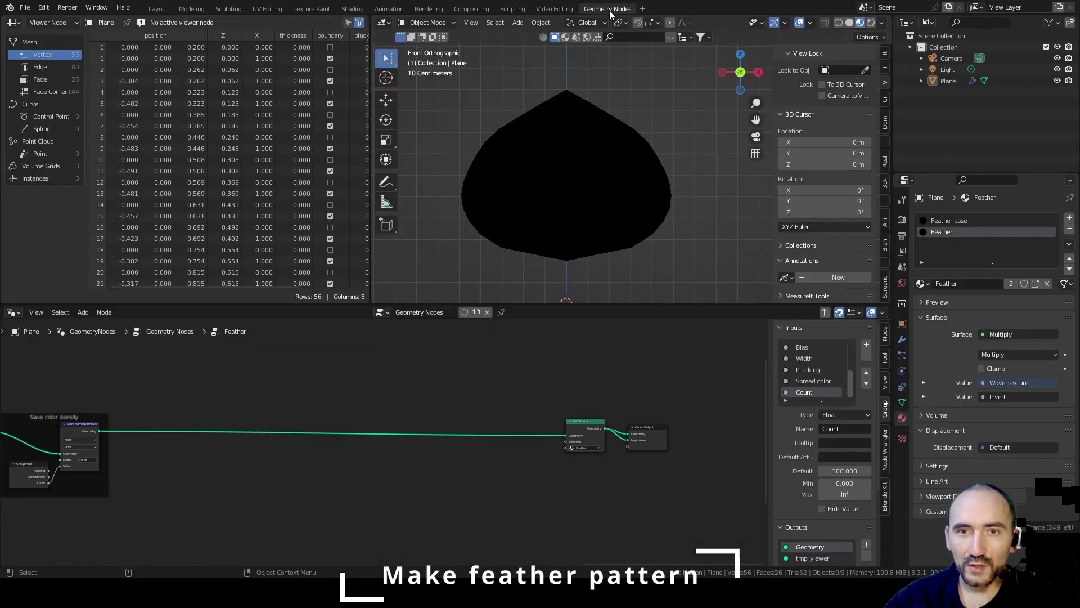
{"action": "key", "text": "Tab"}
{"action": "scroll", "coordinate": [411, 421], "scroll_direction": "up", "scroll_amount": 3}
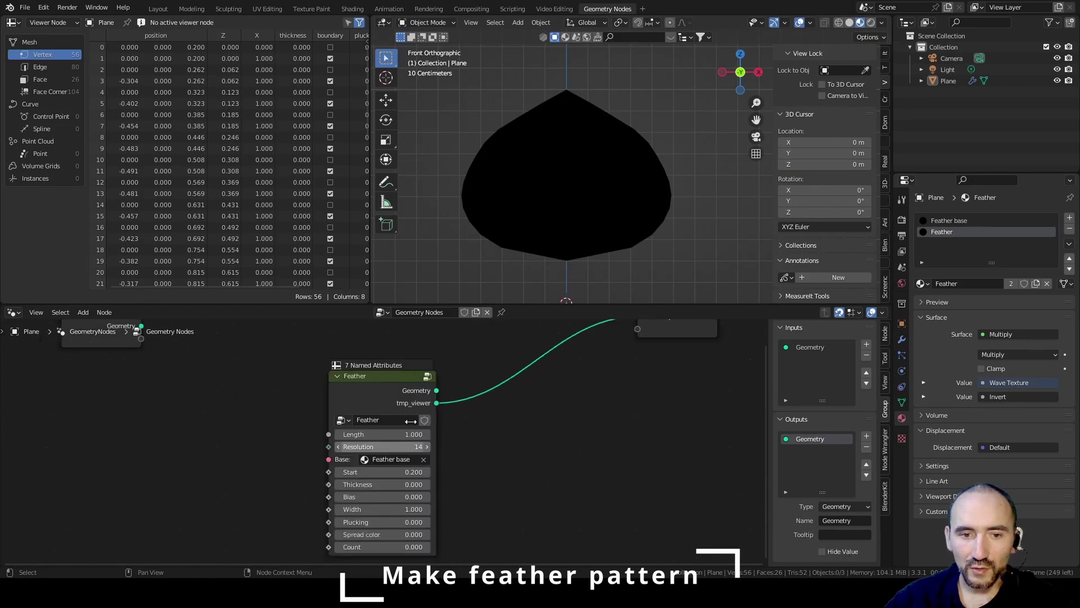
{"action": "scroll", "coordinate": [394, 523], "scroll_direction": "up", "scroll_amount": 4}
{"action": "left_click", "coordinate": [409, 504]}
{"action": "type", "text": "1"}
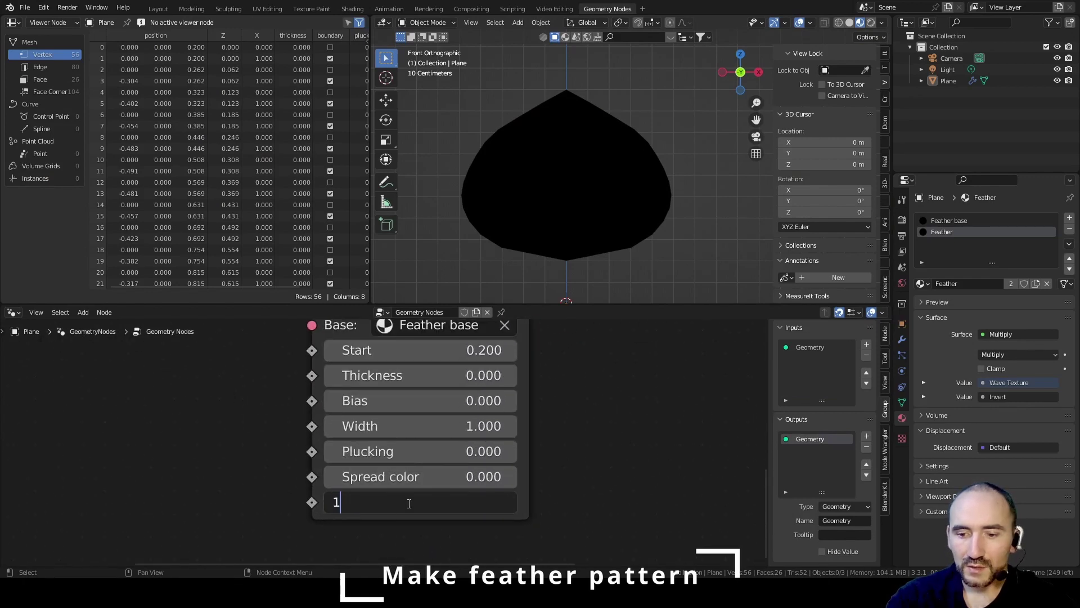
{"action": "type", "text": "00"}
{"action": "key", "text": "Return"}
Step: Set the Feather node's Count to 50 and inspect the stripe density up close
{"action": "left_click", "coordinate": [407, 503]}
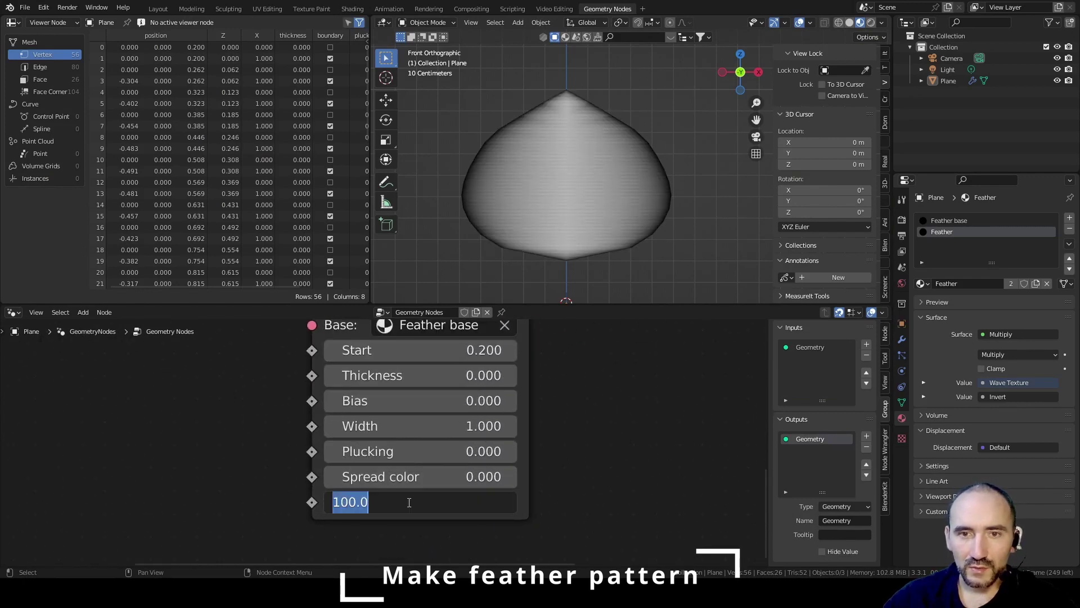
{"action": "type", "text": "50"}
{"action": "key", "text": "Return"}
{"action": "scroll", "coordinate": [598, 187], "scroll_direction": "up", "scroll_amount": 5}
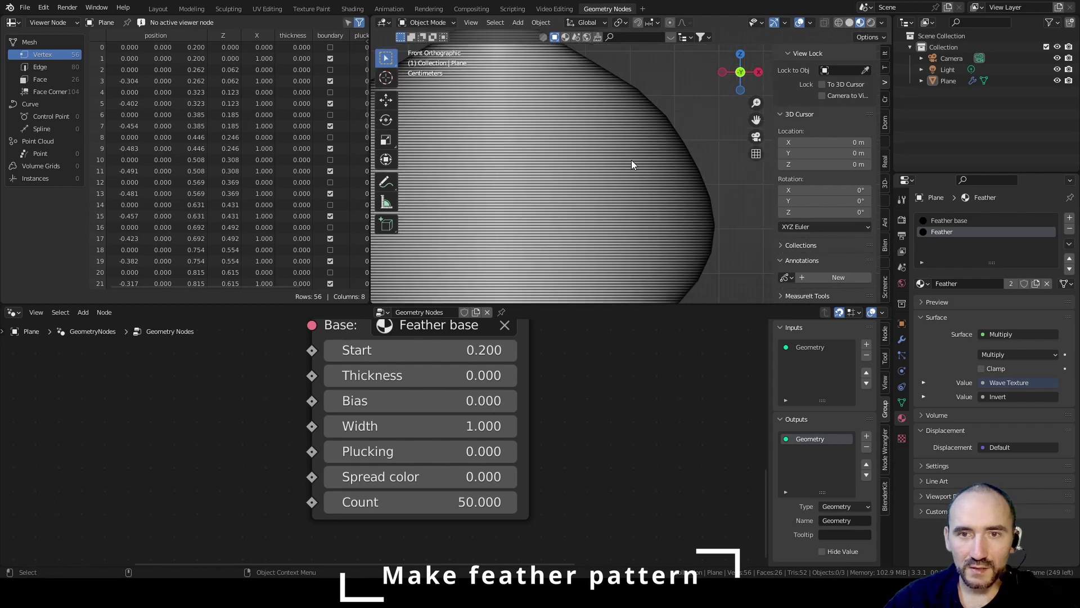
Step: Return to the Shading workspace and add a Greater Than math node fed by the Multiply node's Value, placed directly beside it
{"action": "left_click", "coordinate": [353, 9]}
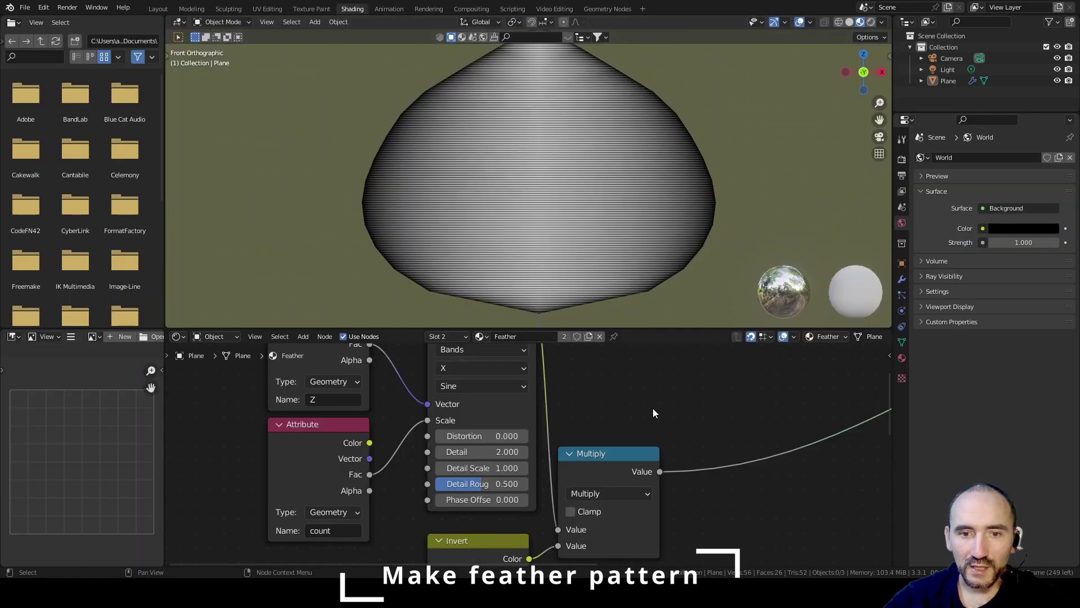
{"action": "mouse_move", "coordinate": [674, 422]}
{"action": "middle_mouse_down"}
{"action": "mouse_move", "coordinate": [626, 405]}
{"action": "mouse_move", "coordinate": [415, 379]}
{"action": "mouse_move", "coordinate": [333, 357]}
{"action": "middle_mouse_up"}
{"action": "left_click_drag", "start_coordinate": [315, 405], "coordinate": [396, 430]}
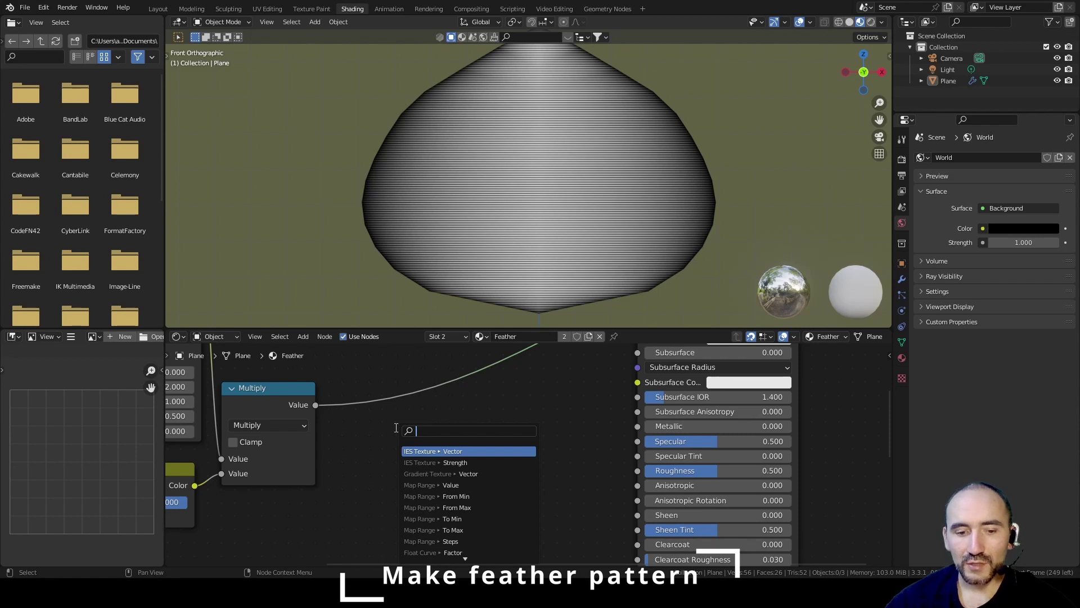
{"action": "type", "text": "greater"}
{"action": "key", "text": "Return"}
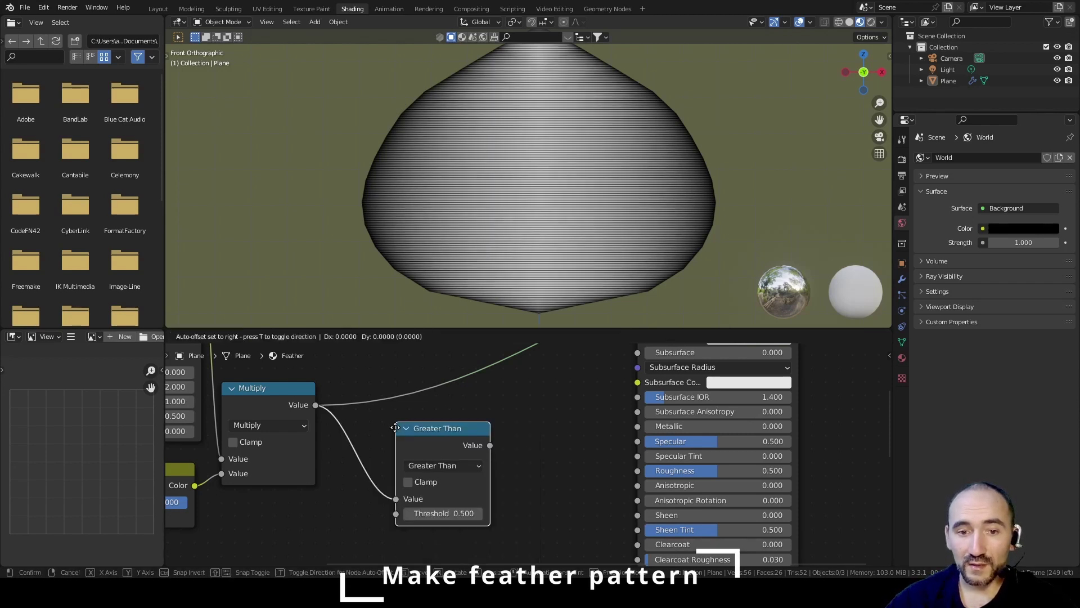
{"action": "left_click", "coordinate": [369, 387]}
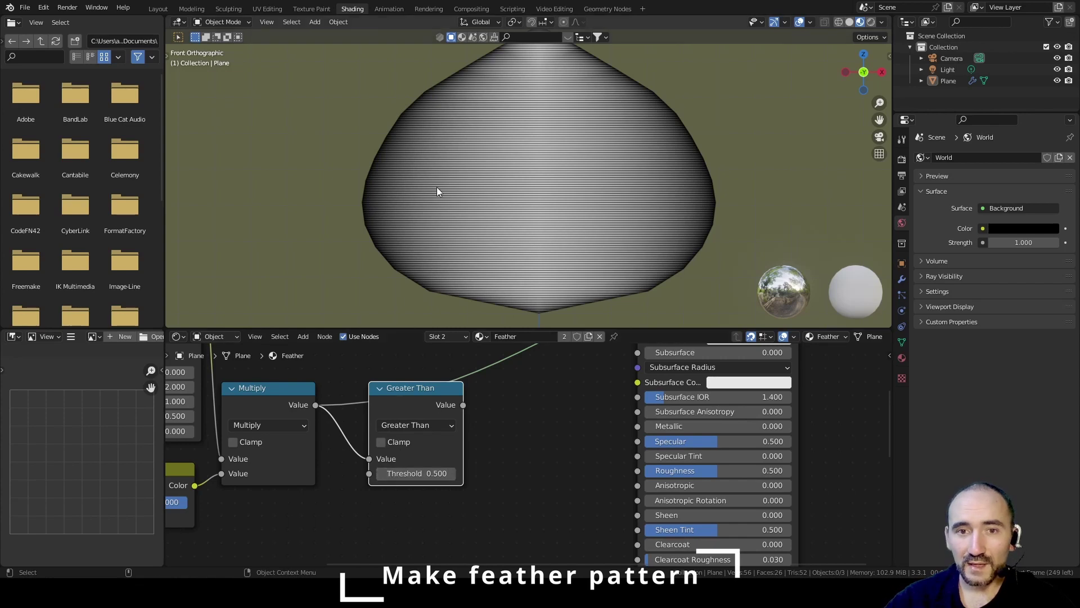
Step: Set the Feather node's Count to 10 in the Geometry Nodes workspace and return to the Shading workspace
{"action": "scroll", "coordinate": [437, 189], "scroll_direction": "up", "scroll_amount": 3}
{"action": "scroll", "coordinate": [769, 130], "scroll_direction": "down", "scroll_amount": 1}
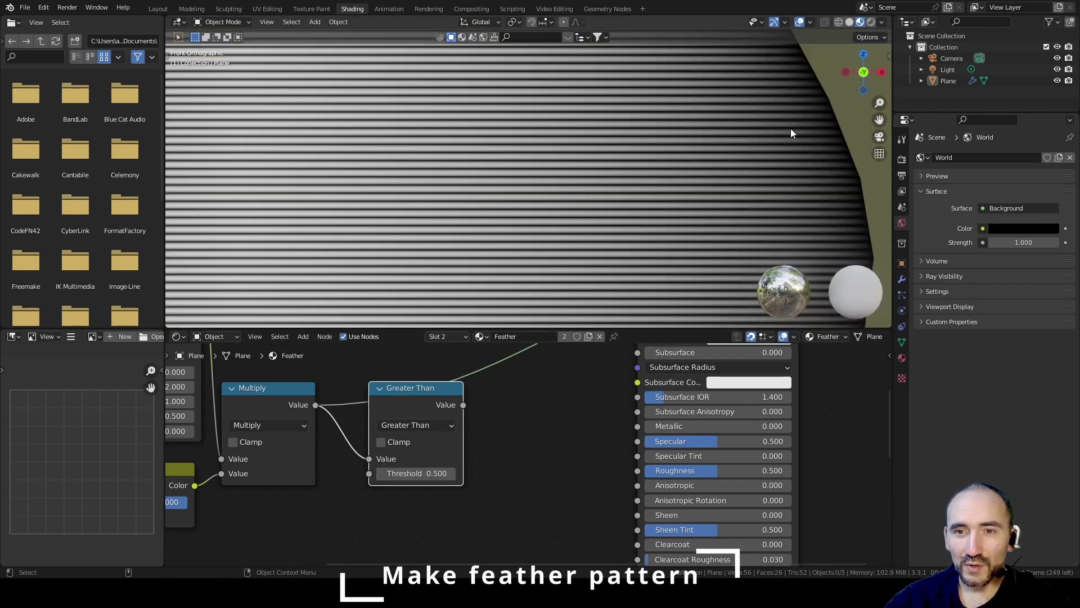
{"action": "scroll", "coordinate": [805, 127], "scroll_direction": "down", "scroll_amount": 1}
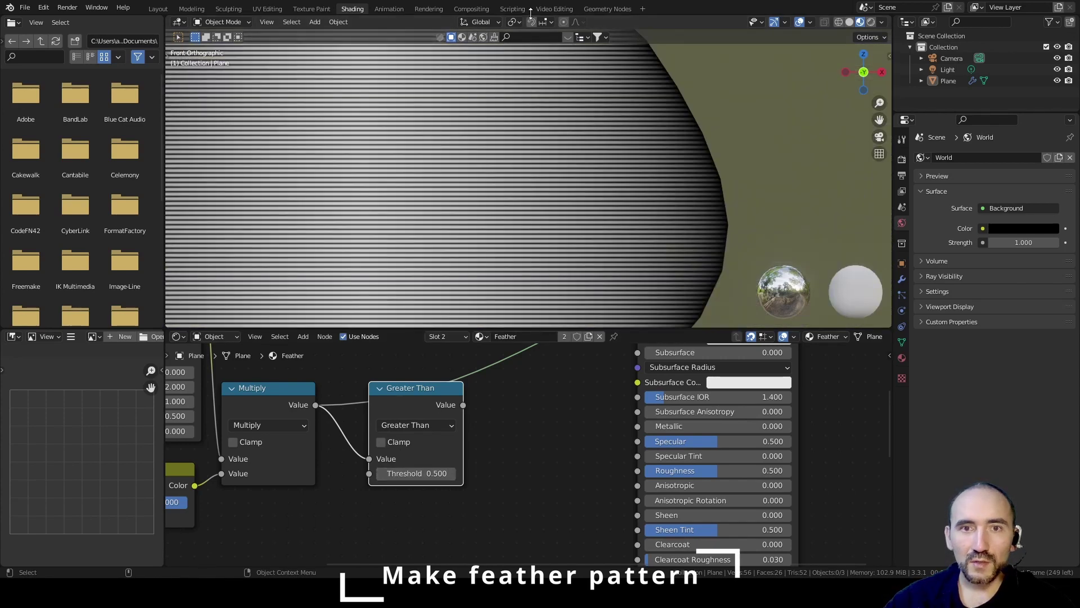
{"action": "left_click", "coordinate": [607, 9]}
{"action": "left_click", "coordinate": [458, 502]}
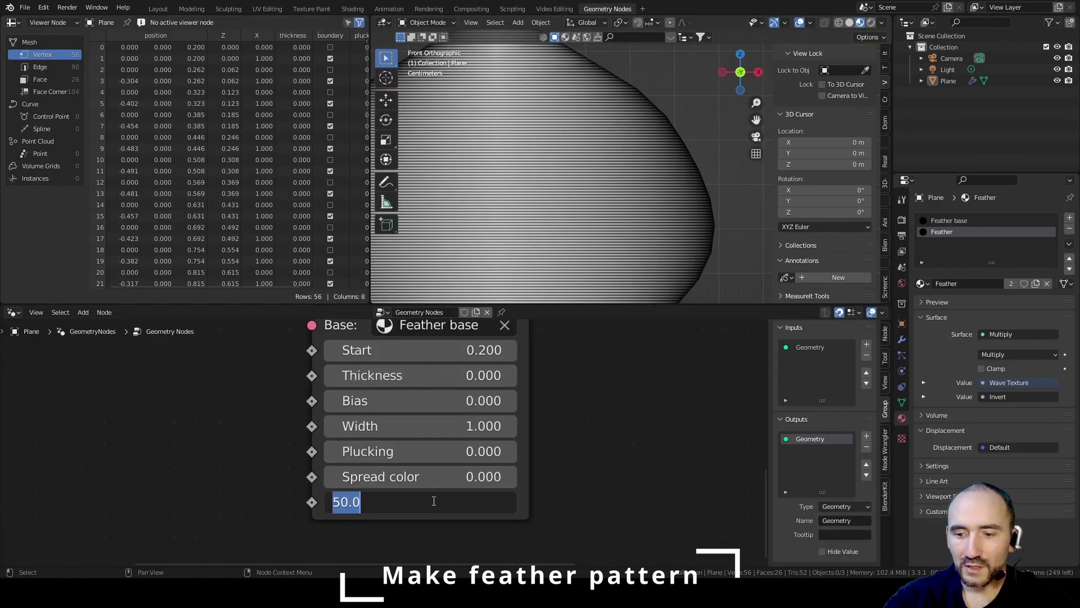
{"action": "type", "text": "10"}
{"action": "key", "text": "Return"}
{"action": "left_click", "coordinate": [352, 8]}
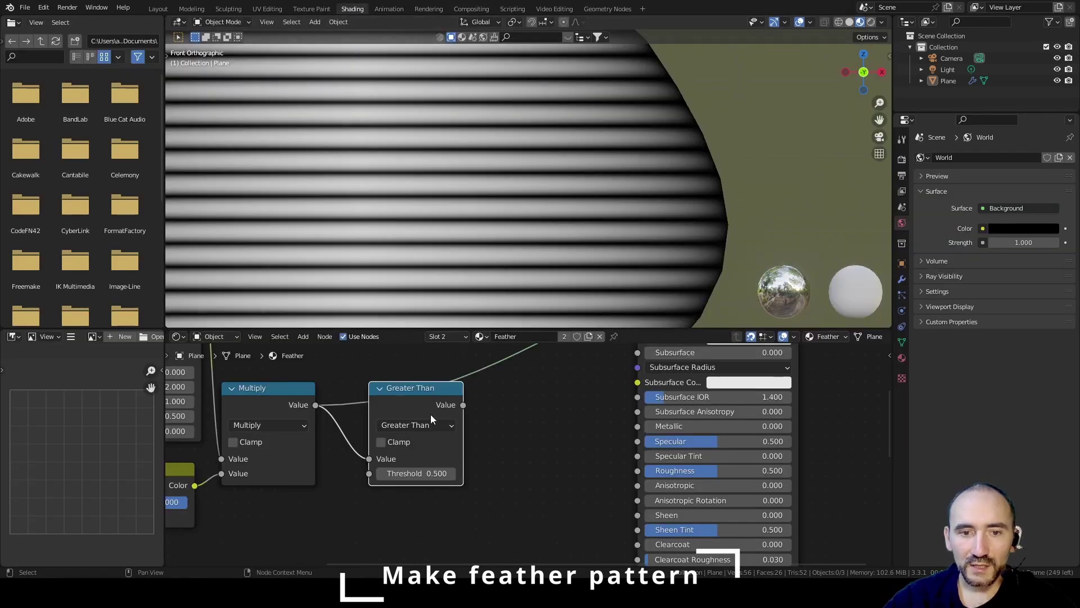
Step: Preview the Greater Than output on the feather and move its node closer to the Multiply node
{"action": "left_click", "coordinate": [416, 399], "text": "ctrl+shift"}
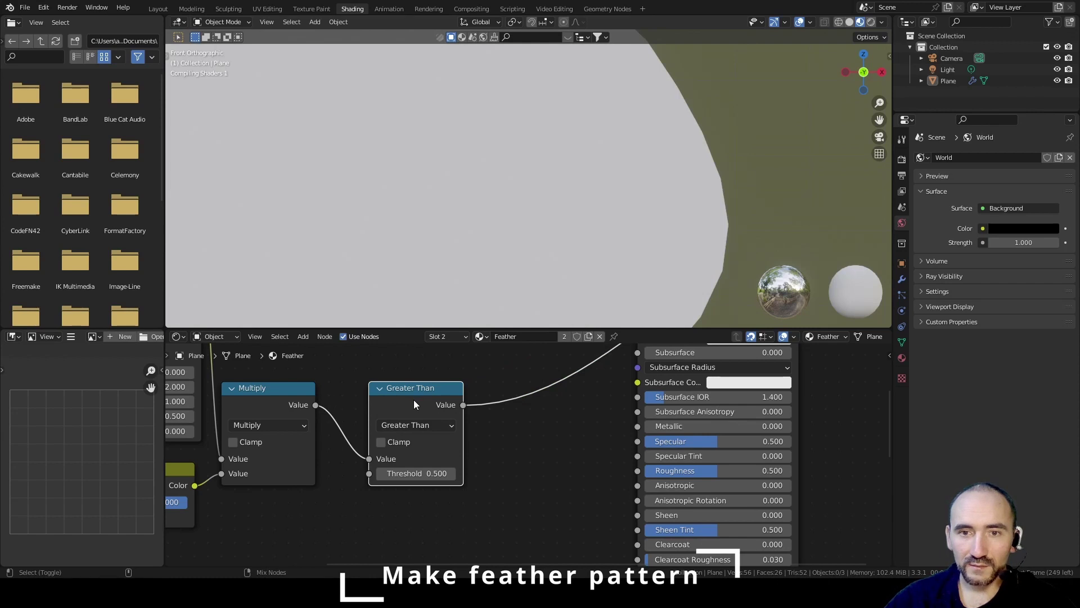
{"action": "scroll", "coordinate": [471, 178], "scroll_direction": "up", "scroll_amount": 1}
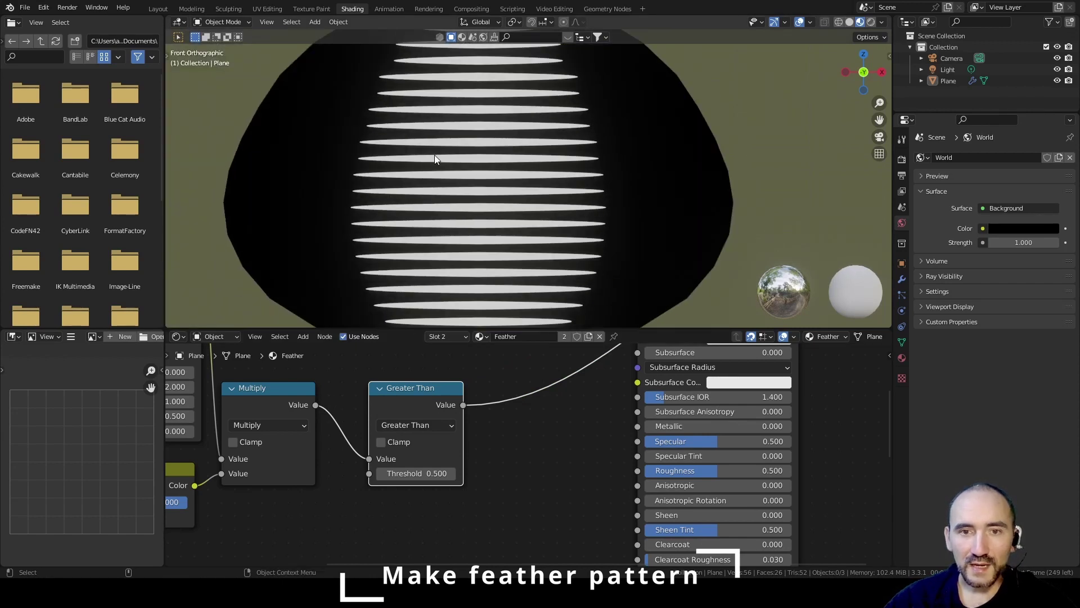
{"action": "key", "text": "ctrl+z"}
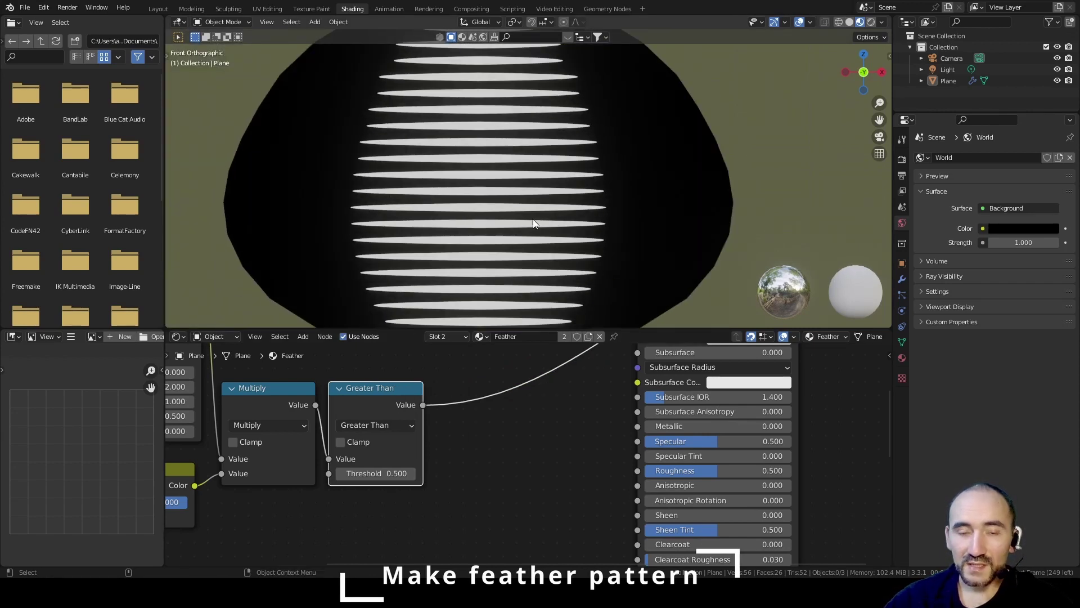
{"action": "scroll", "coordinate": [620, 190], "scroll_direction": "down", "scroll_amount": 2}
{"action": "mouse_move", "coordinate": [620, 190]}
{"action": "middle_mouse_down"}
{"action": "mouse_move", "coordinate": [527, 173]}
{"action": "mouse_move", "coordinate": [612, 189]}
{"action": "middle_mouse_up"}
{"action": "scroll", "coordinate": [610, 191], "scroll_direction": "up", "scroll_amount": 2}
{"action": "scroll", "coordinate": [506, 394], "scroll_direction": "down", "scroll_amount": 3}
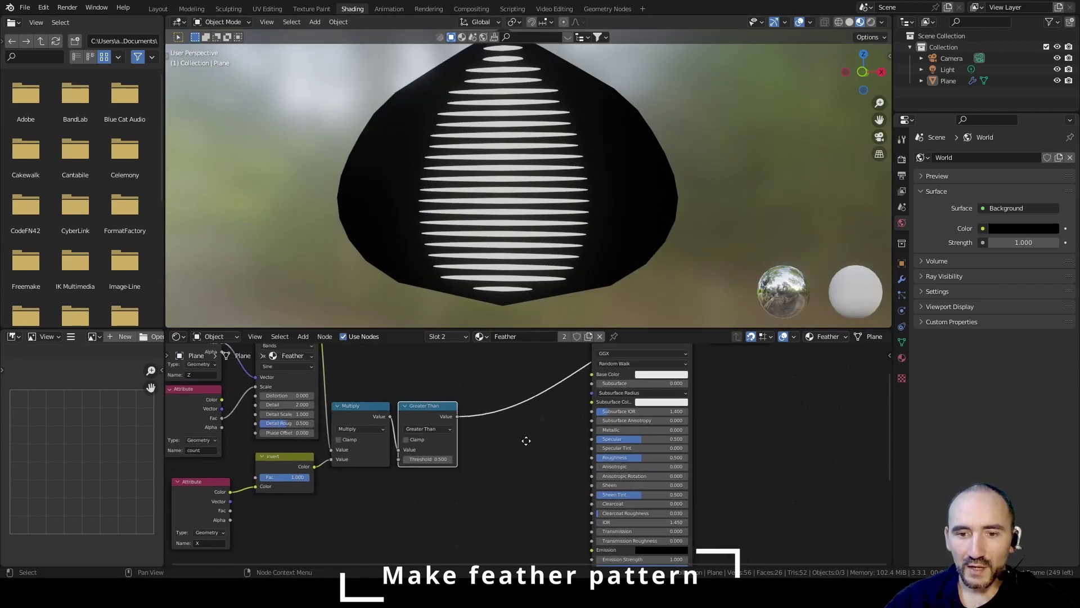
Step: Connect the Greater Than's Value to the Principled BSDF's Alpha and route the BSDF back to the Material Output
{"action": "left_click_drag", "start_coordinate": [439, 348], "coordinate": [579, 500]}
{"action": "middle_click_drag", "start_coordinate": [647, 431], "coordinate": [616, 524]}
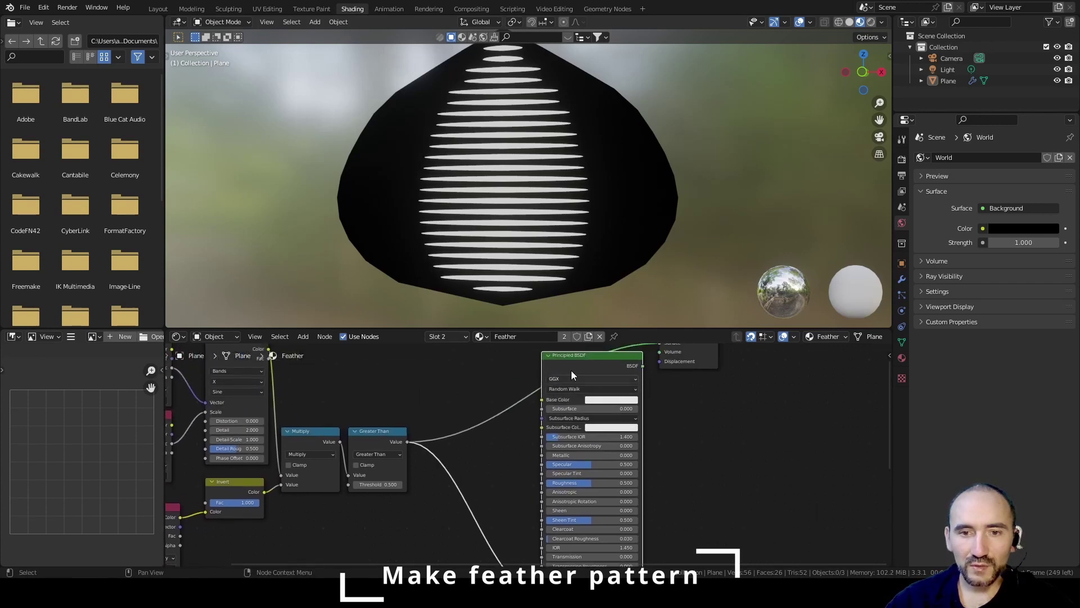
{"action": "left_click", "coordinate": [609, 369], "text": "ctrl+shift"}
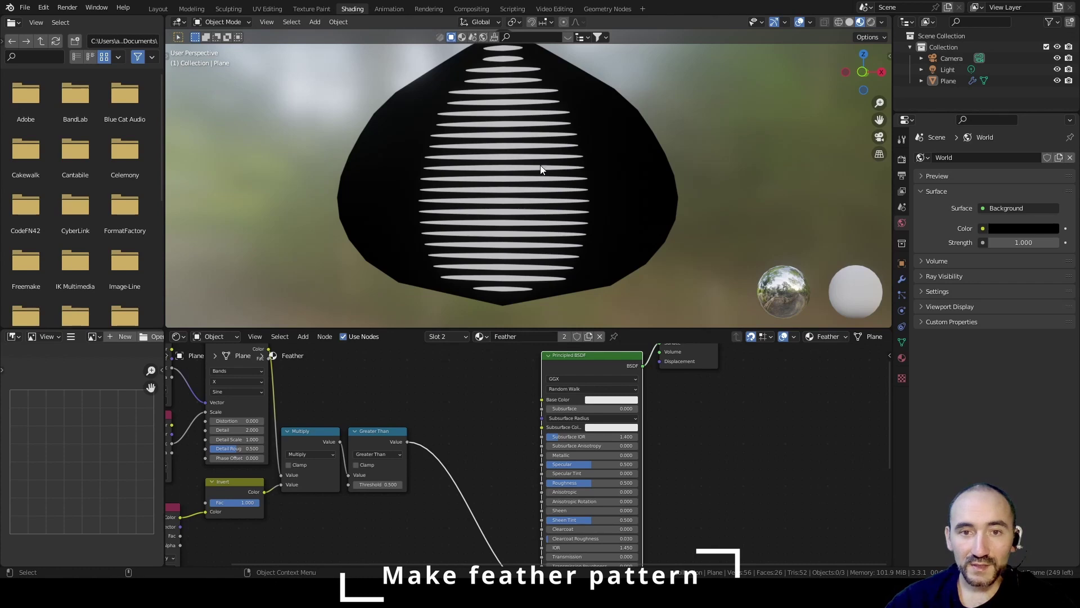
Step: Set the Feather material's Blend Mode to Alpha Hashed and its Shadow Mode to Alpha Clip
{"action": "left_click", "coordinate": [902, 359]}
{"action": "scroll", "coordinate": [987, 325], "scroll_direction": "down", "scroll_amount": 10}
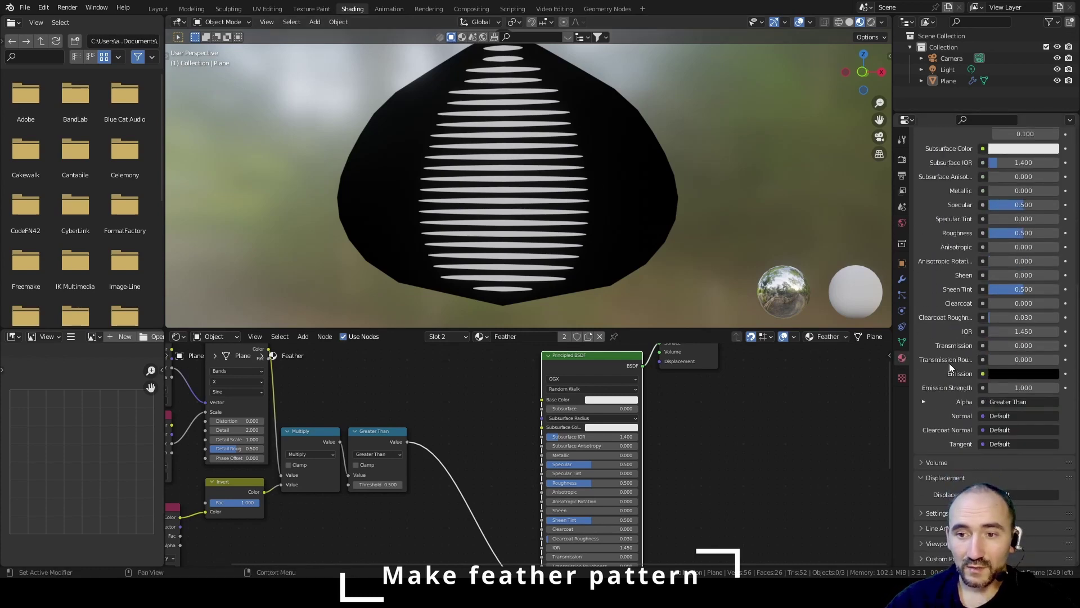
{"action": "left_click", "coordinate": [932, 543]}
{"action": "scroll", "coordinate": [932, 544], "scroll_direction": "down", "scroll_amount": 8}
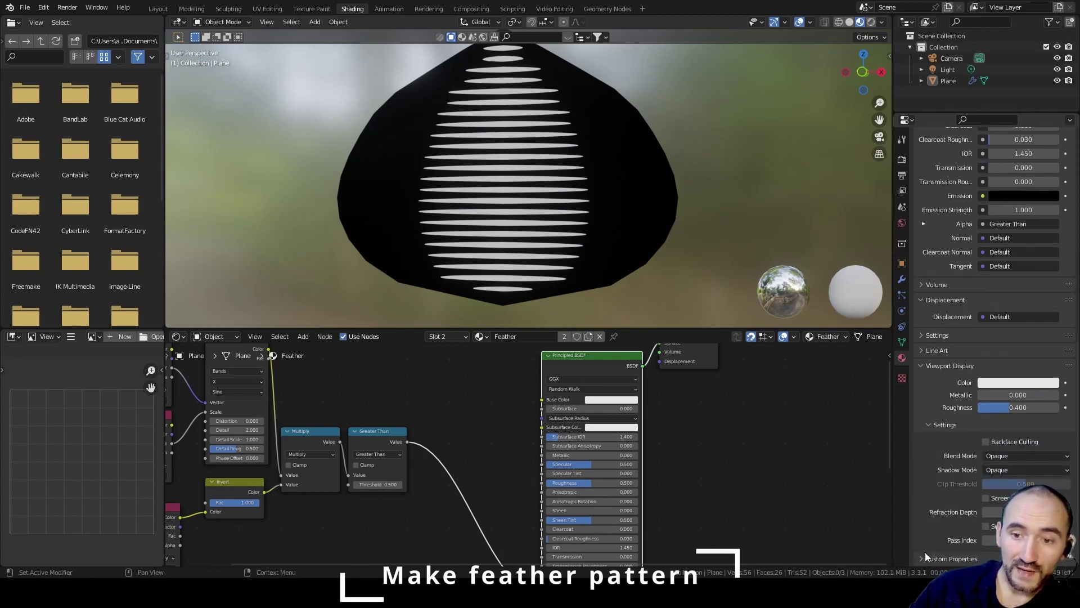
{"action": "left_click", "coordinate": [1046, 453]}
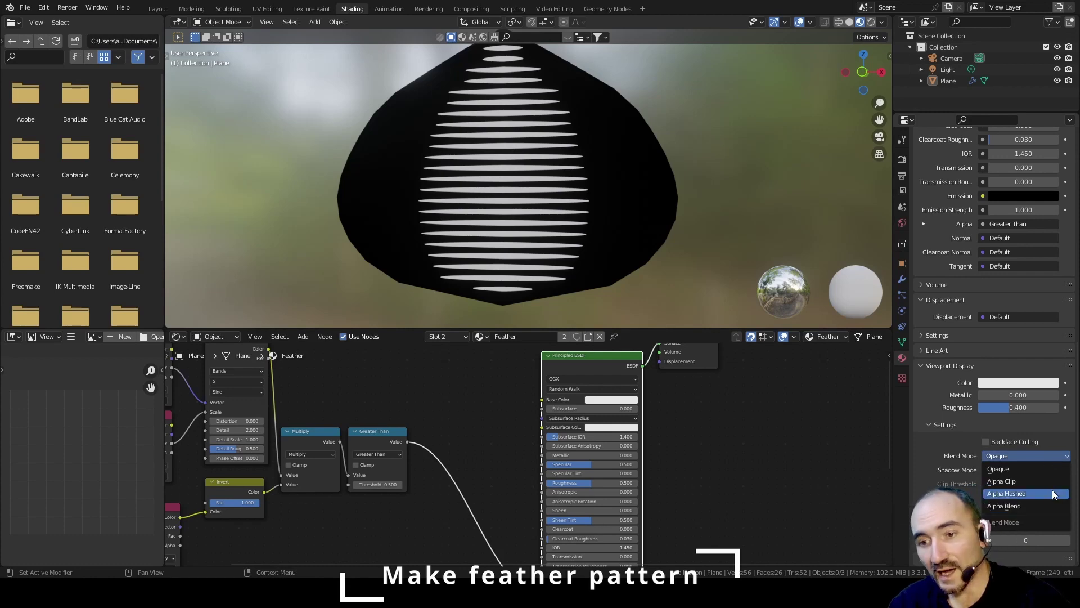
{"action": "left_click", "coordinate": [1021, 494]}
{"action": "left_click", "coordinate": [1039, 471]}
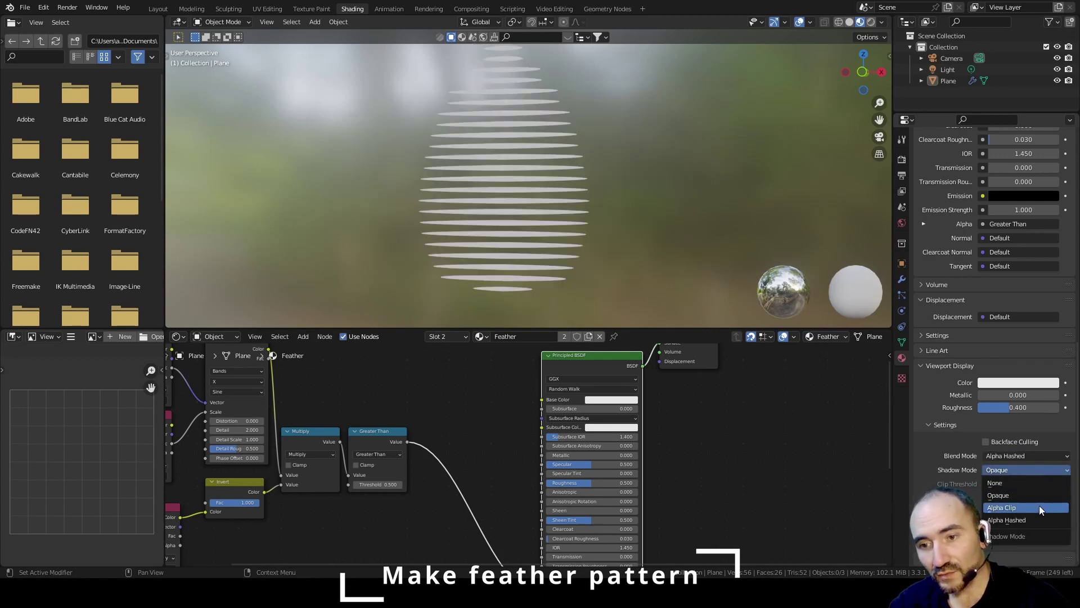
{"action": "left_click", "coordinate": [1039, 505]}
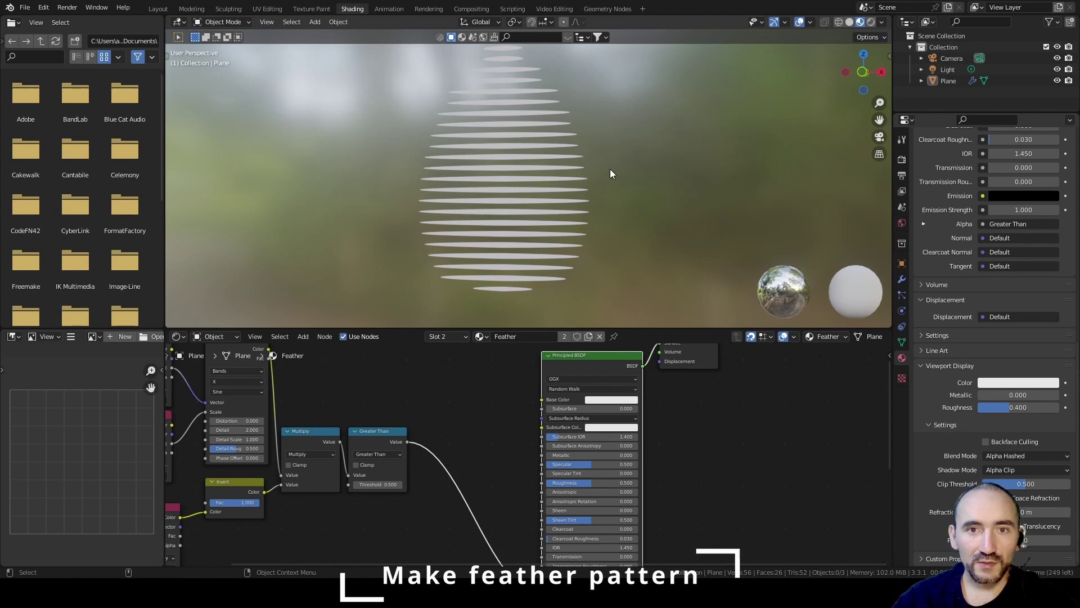
Step: Select the feather plane and examine its transparent stripes against the outline in front view
{"action": "scroll", "coordinate": [611, 171], "scroll_direction": "down", "scroll_amount": 2}
{"action": "scroll", "coordinate": [612, 177], "scroll_direction": "up", "scroll_amount": 1}
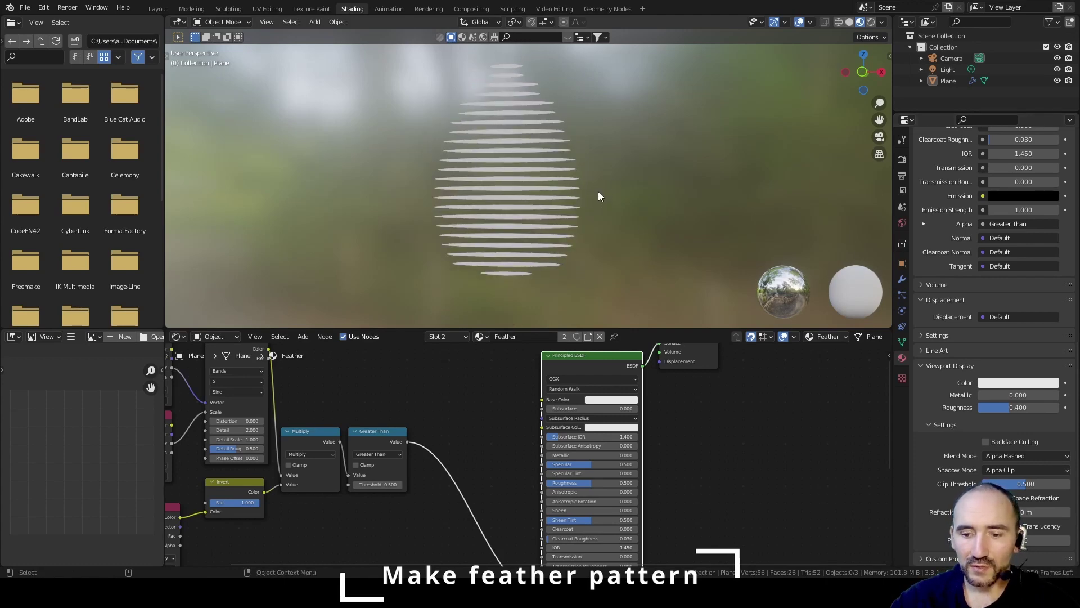
{"action": "key", "text": "KP_1"}
{"action": "left_click", "coordinate": [599, 190]}
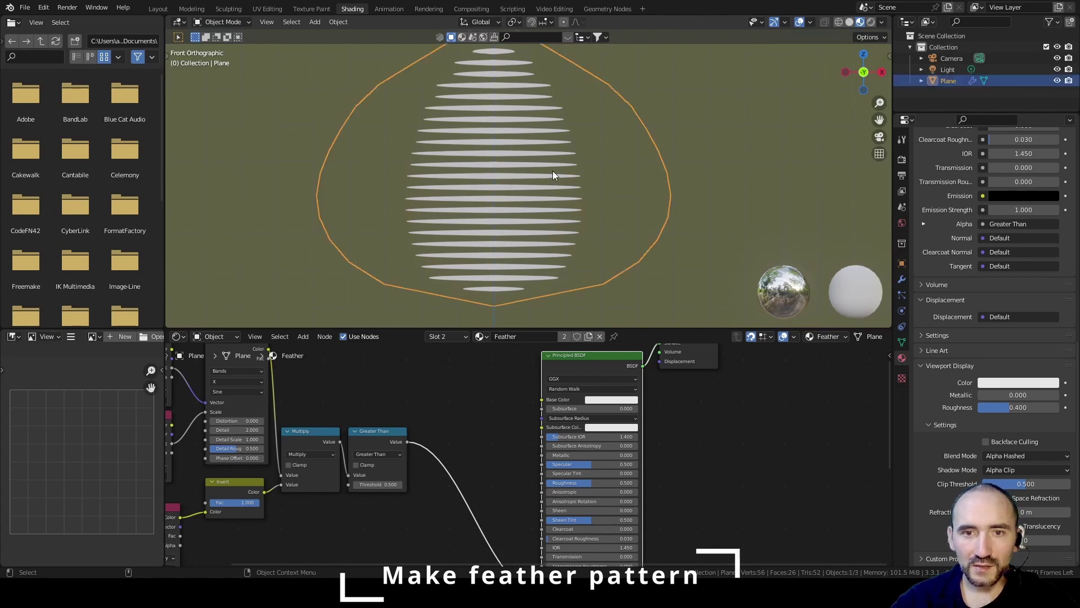
{"action": "middle_click_drag", "start_coordinate": [477, 139], "coordinate": [499, 177], "text": "shift"}
{"action": "scroll", "coordinate": [493, 168], "scroll_direction": "down", "scroll_amount": 1}
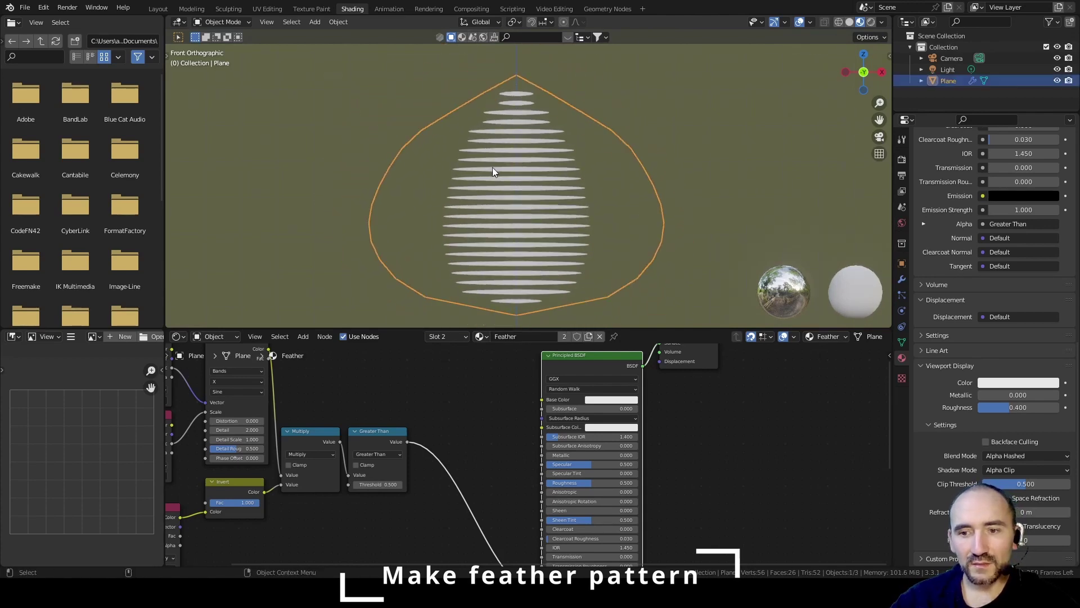
{"action": "scroll", "coordinate": [429, 461], "scroll_direction": "up", "scroll_amount": 2}
Step: Test the Greater Than's Threshold at 0.050, 0.840, 0.500, 0.700 and 0.190 to compare the barb widths
{"action": "left_click_drag", "start_coordinate": [347, 497], "coordinate": [321, 497]}
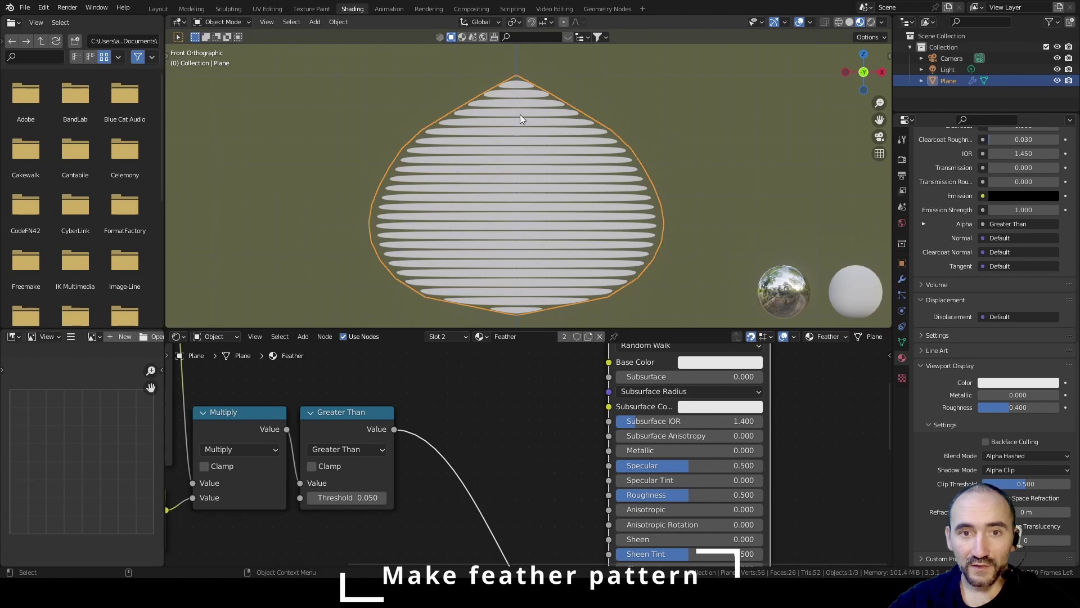
{"action": "left_click_drag", "start_coordinate": [343, 498], "coordinate": [481, 497]}
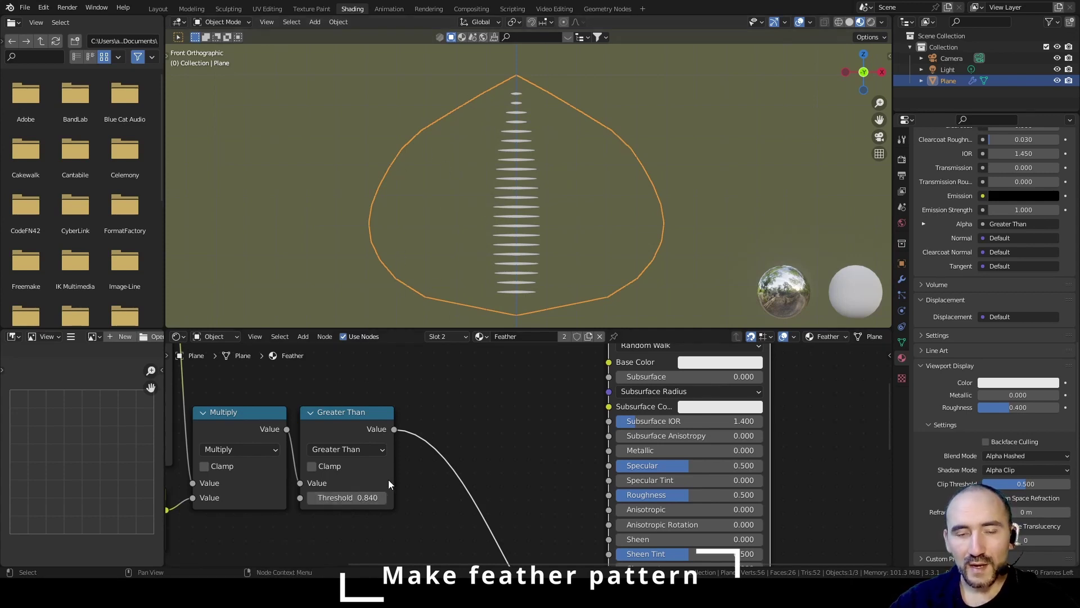
{"action": "left_click", "coordinate": [344, 497]}
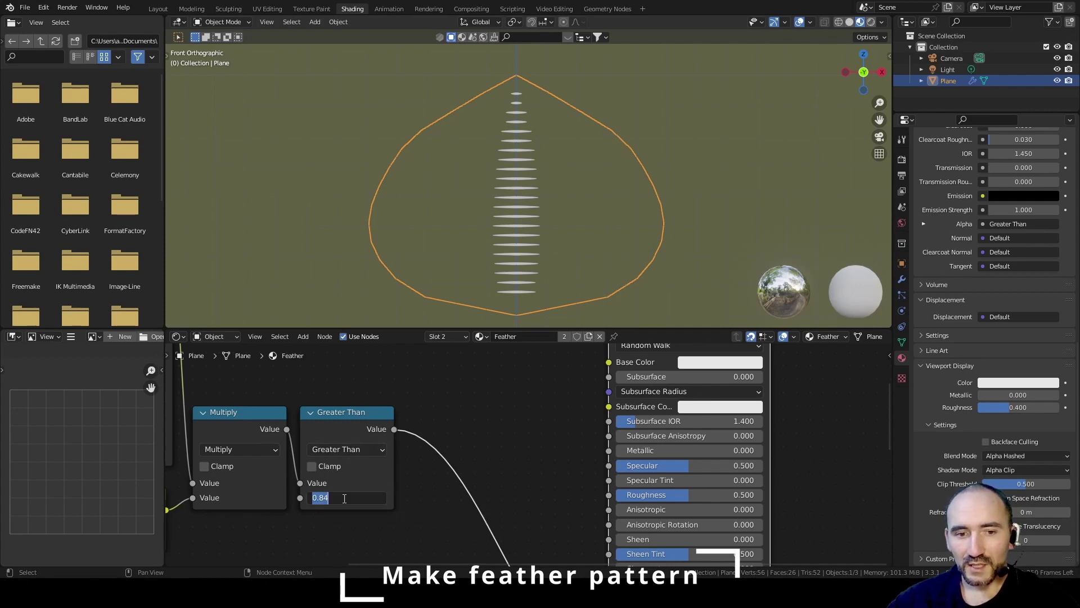
{"action": "type", "text": "00"}
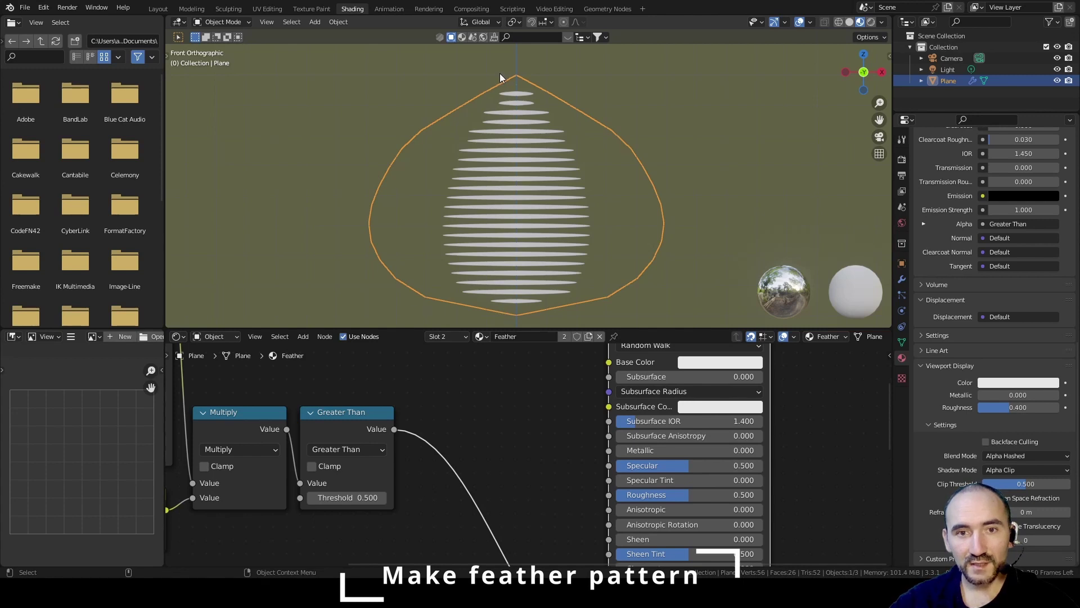
{"action": "left_click_drag", "start_coordinate": [329, 497], "coordinate": [382, 497]}
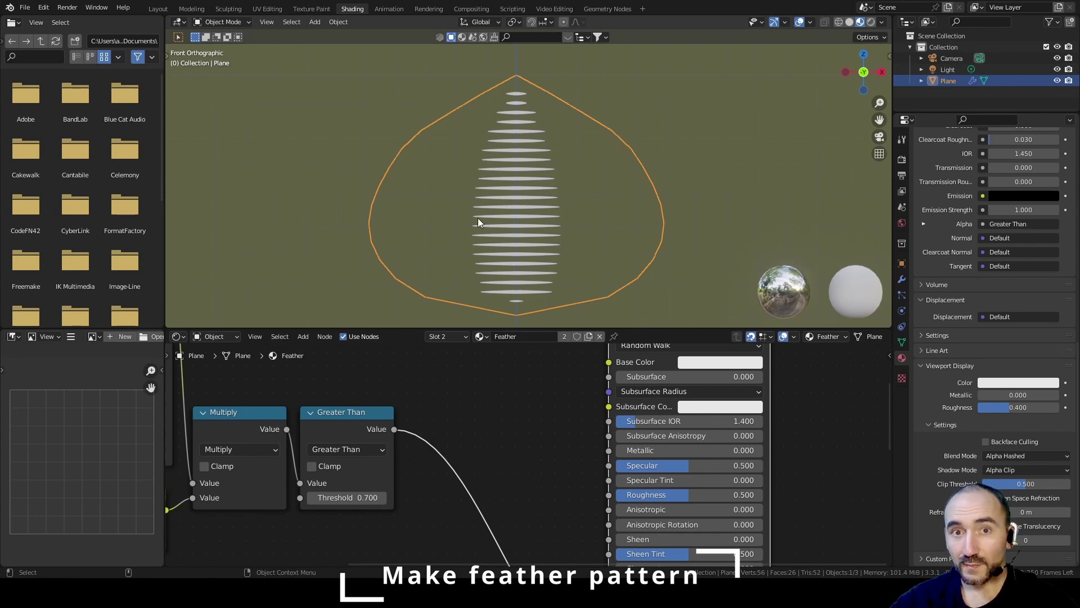
{"action": "mouse_move", "coordinate": [355, 497]}
{"action": "left_mouse_down"}
{"action": "mouse_move", "coordinate": [327, 498]}
{"action": "mouse_move", "coordinate": [355, 497]}
{"action": "left_mouse_up"}
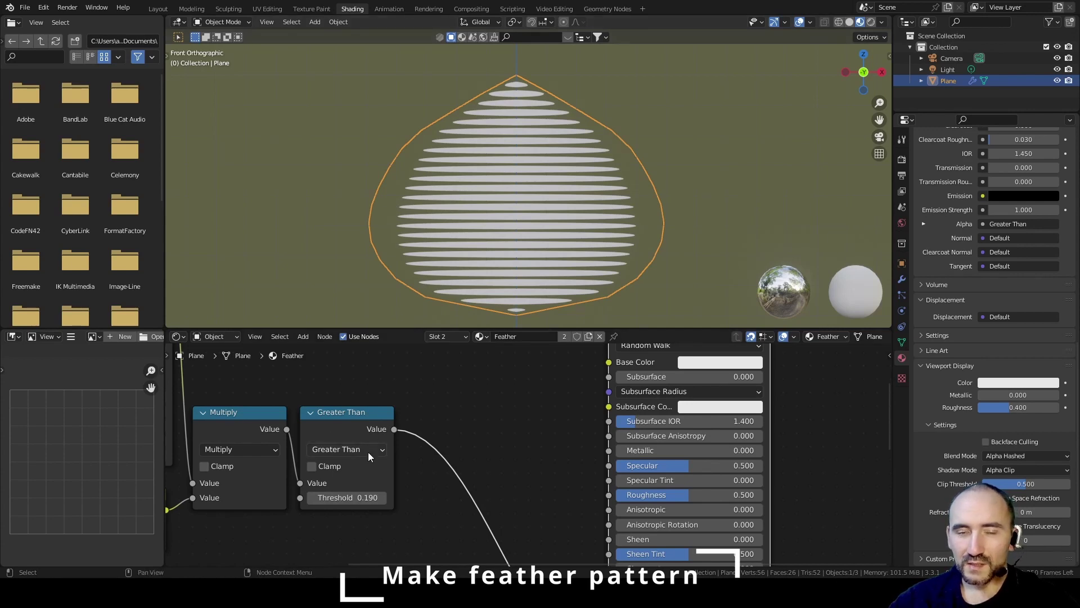
Step: Duplicate the X Attribute node and place the copy below the Multiply node
{"action": "scroll", "coordinate": [253, 471], "scroll_direction": "down", "scroll_amount": 2}
{"action": "middle_click_drag", "start_coordinate": [248, 473], "coordinate": [501, 453]}
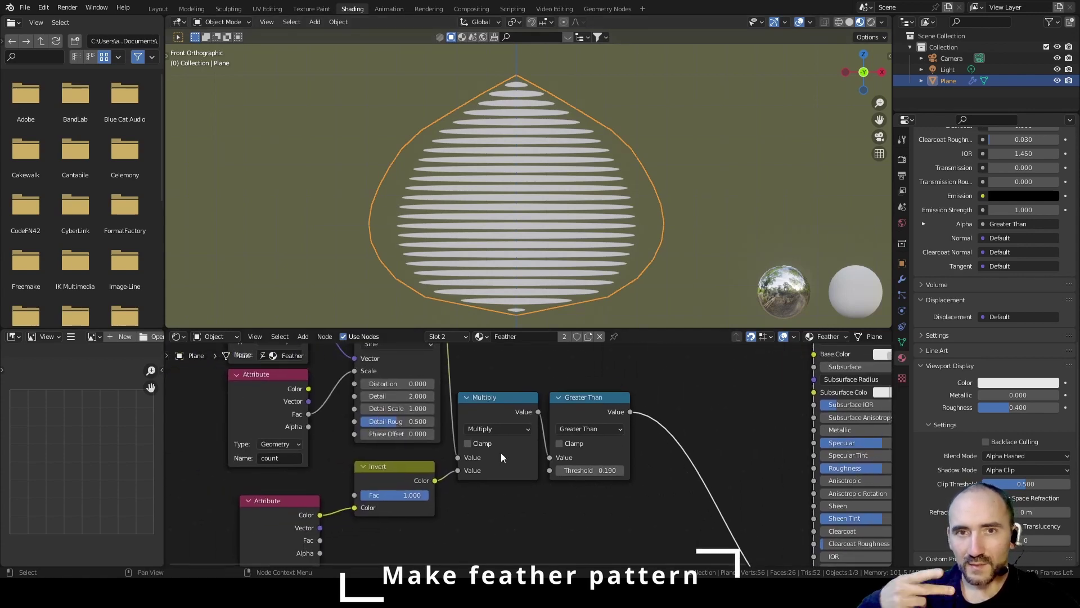
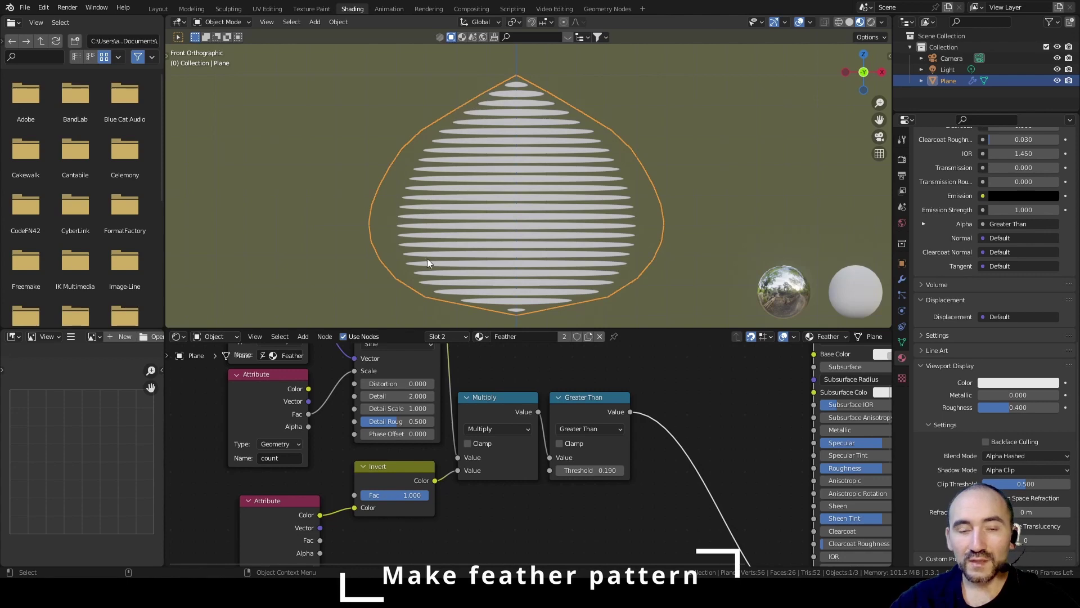
{"action": "scroll", "coordinate": [397, 432], "scroll_direction": "down", "scroll_amount": 4}
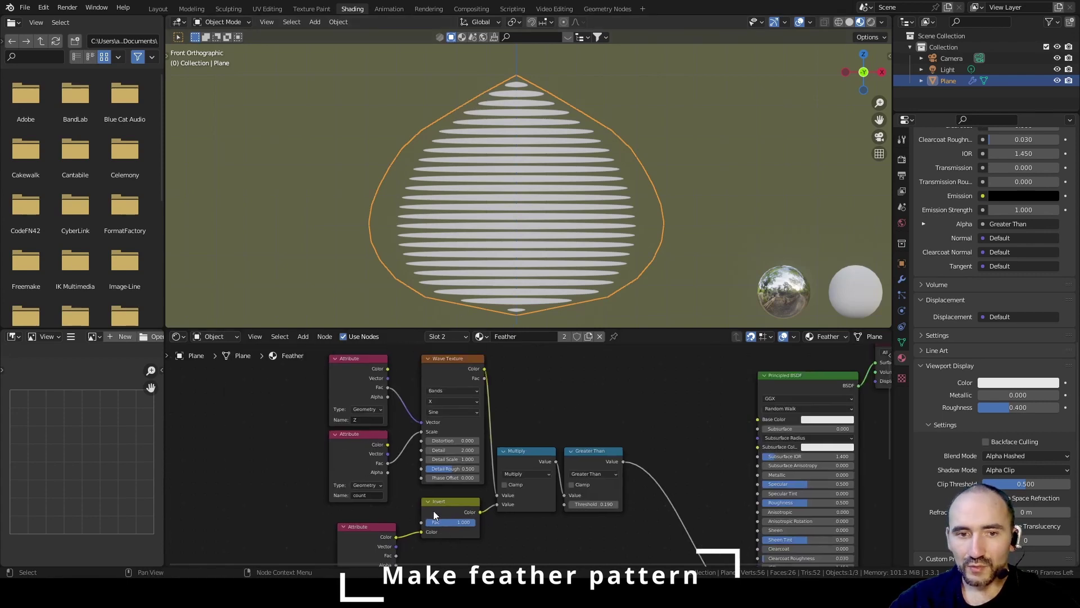
{"action": "scroll", "coordinate": [449, 425], "scroll_direction": "up", "scroll_amount": 4}
{"action": "middle_click_drag", "start_coordinate": [449, 424], "coordinate": [530, 483]}
{"action": "left_click", "coordinate": [267, 460]}
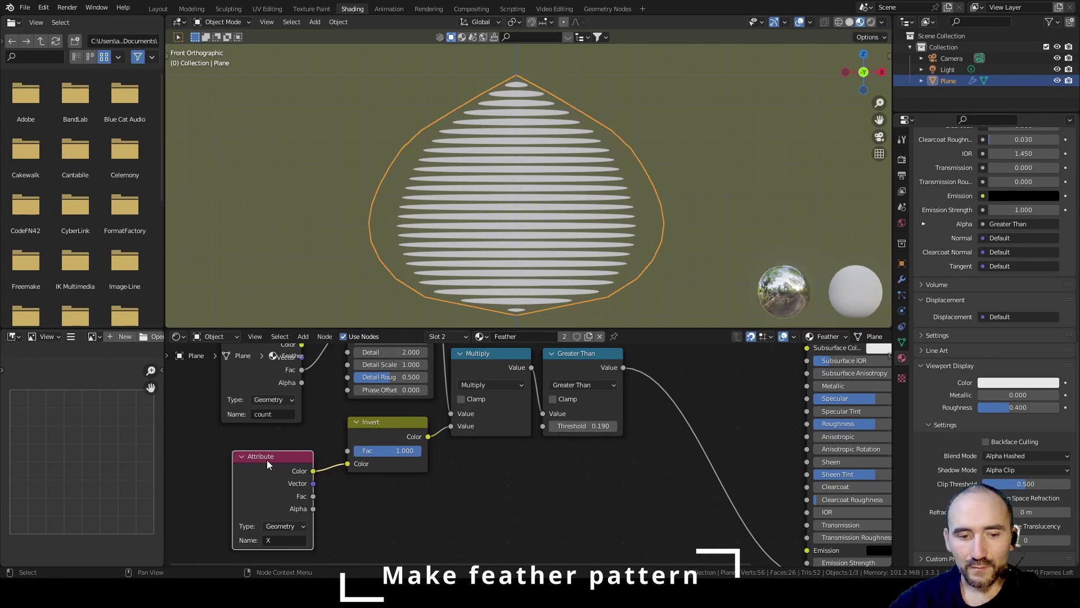
{"action": "key", "text": "shift+d"}
{"action": "left_click", "coordinate": [483, 458]}
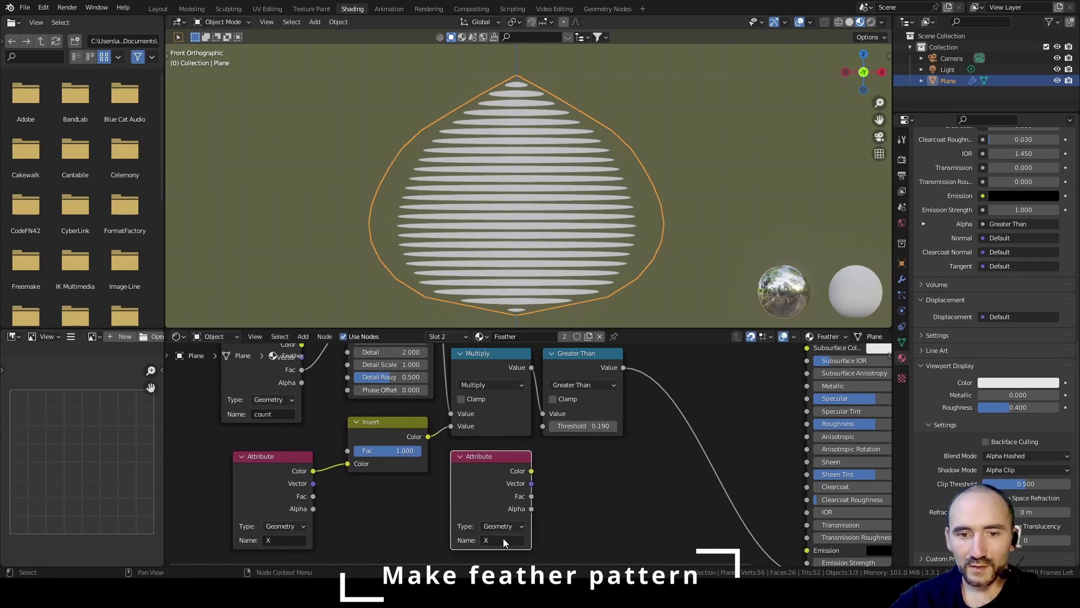
Step: Set the duplicated Attribute node's name to thickness and connect its Fac to the Greater Than's Threshold
{"action": "type", "text": "thickness"}
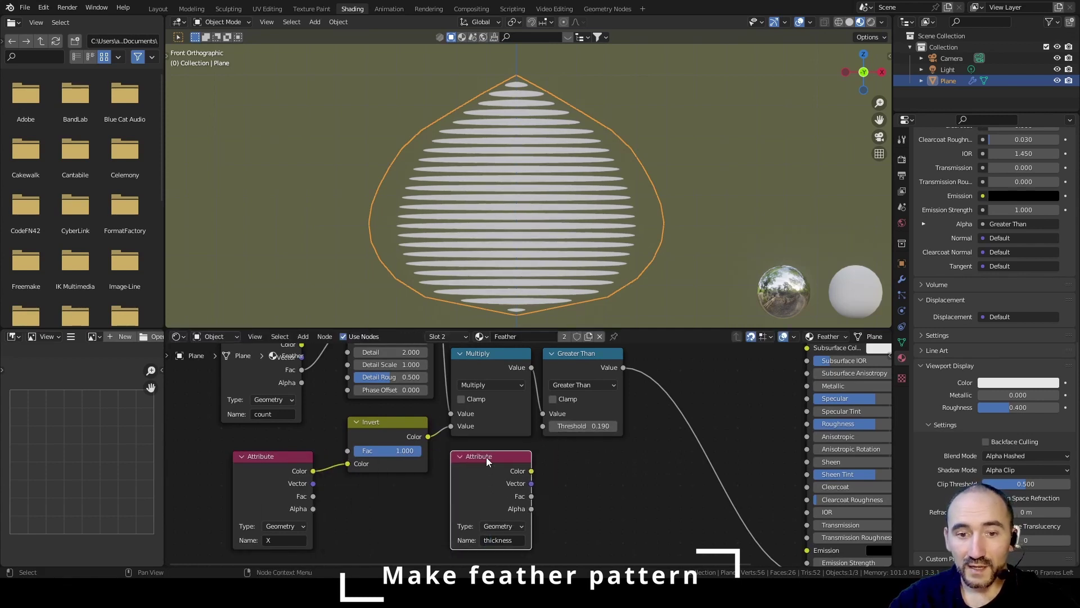
{"action": "left_click_drag", "start_coordinate": [486, 456], "coordinate": [474, 457]}
{"action": "left_click_drag", "start_coordinate": [519, 496], "coordinate": [543, 426]}
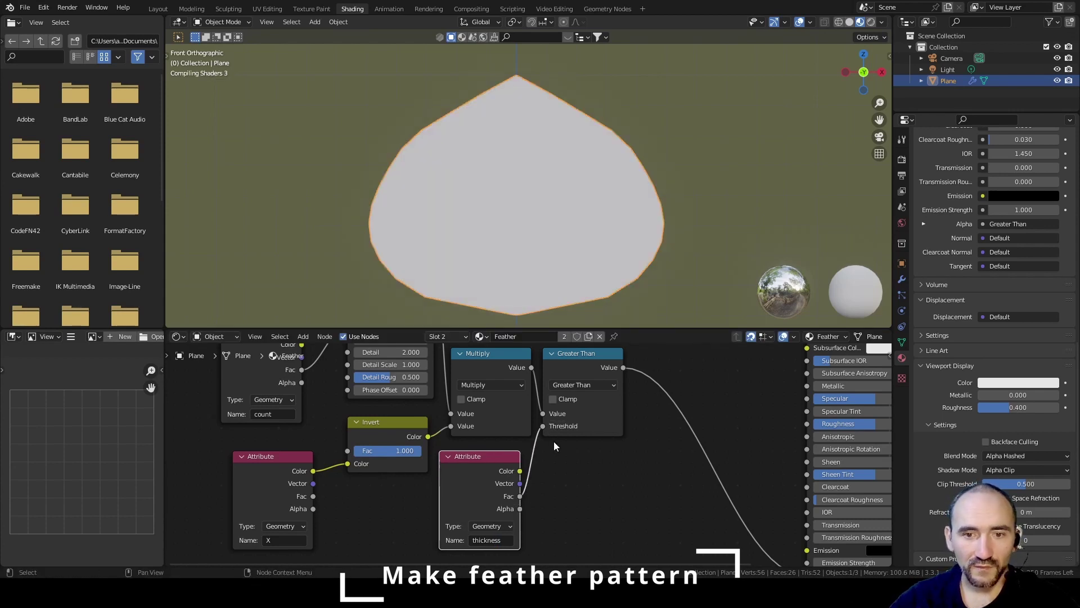
Step: Test the Feather node's Thickness at 0.210 and 0.770 to compare the barb widths, returning to the material nodes
{"action": "left_click", "coordinate": [606, 9]}
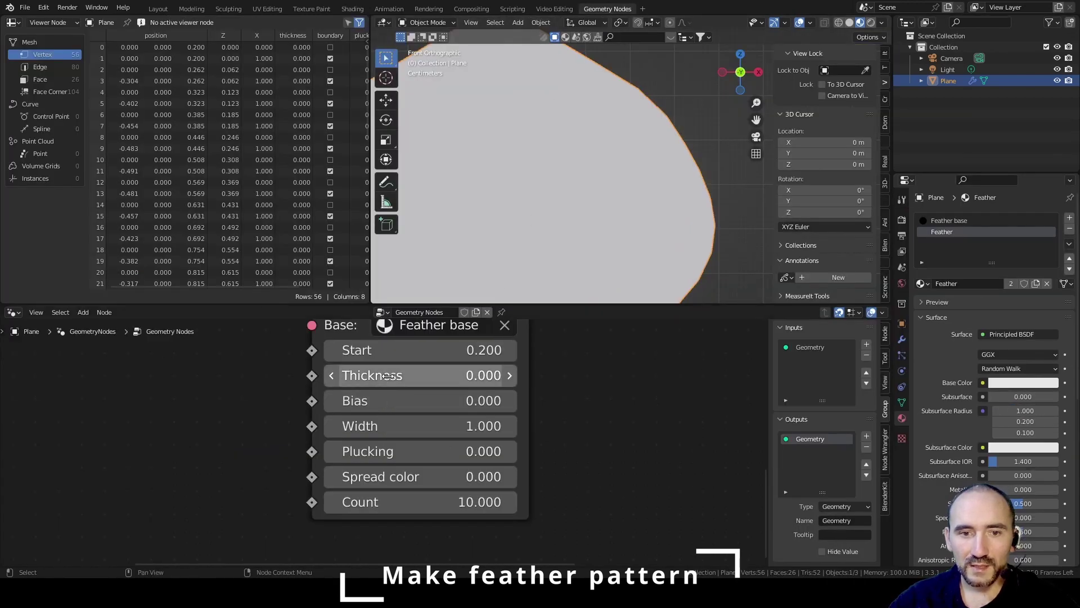
{"action": "mouse_move", "coordinate": [386, 375]}
{"action": "left_mouse_down"}
{"action": "mouse_move", "coordinate": [530, 376]}
{"action": "mouse_move", "coordinate": [483, 376]}
{"action": "left_mouse_up"}
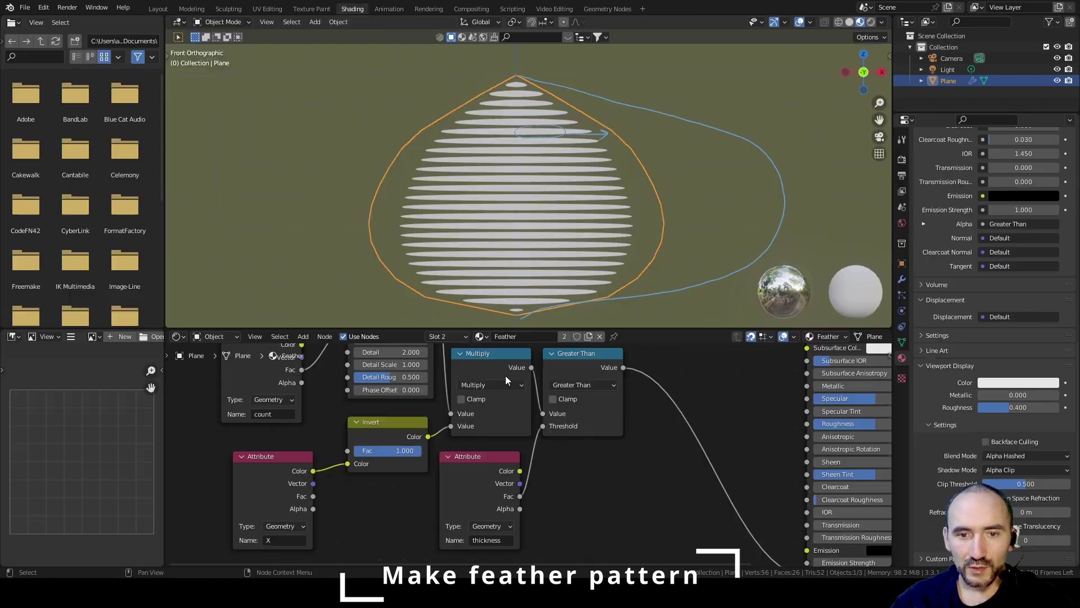
{"action": "scroll", "coordinate": [585, 474], "scroll_direction": "down", "scroll_amount": 1}
{"action": "middle_click_drag", "start_coordinate": [585, 473], "coordinate": [451, 460]}
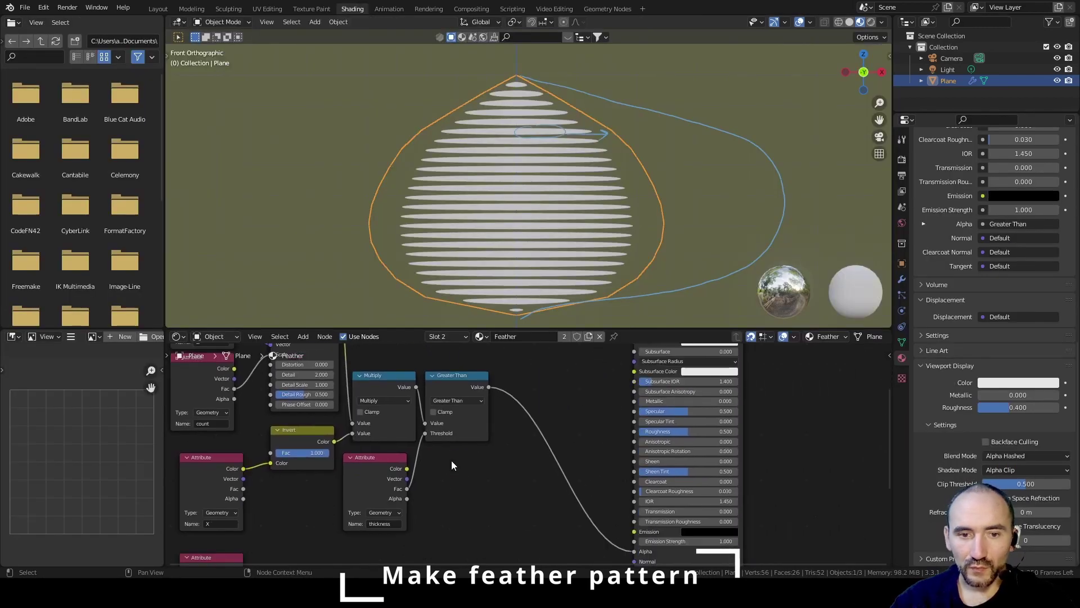
{"action": "scroll", "coordinate": [413, 456], "scroll_direction": "up", "scroll_amount": 1}
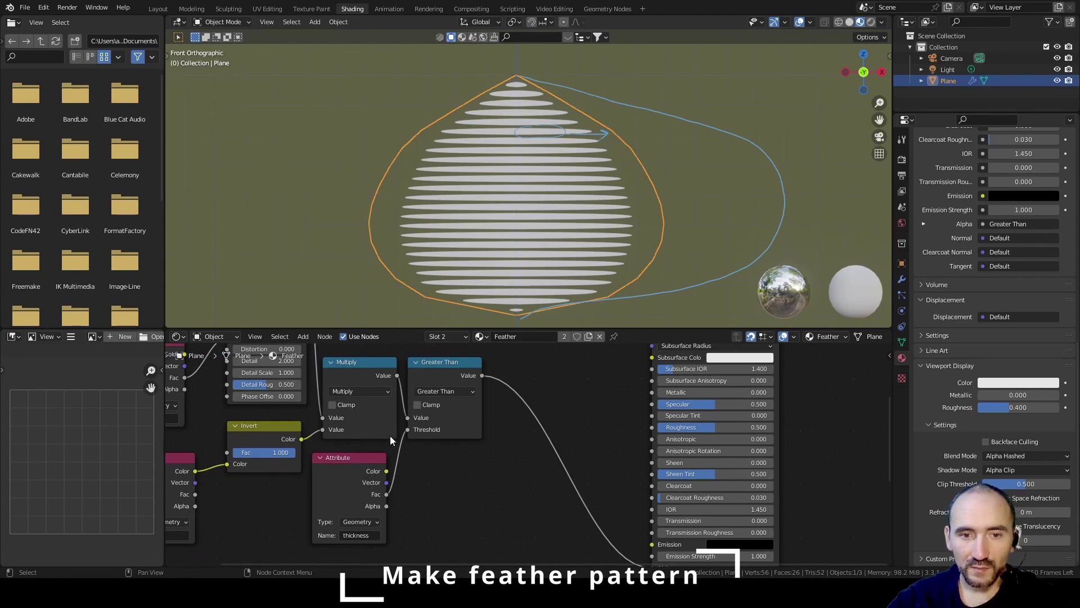
{"action": "left_click", "coordinate": [607, 8]}
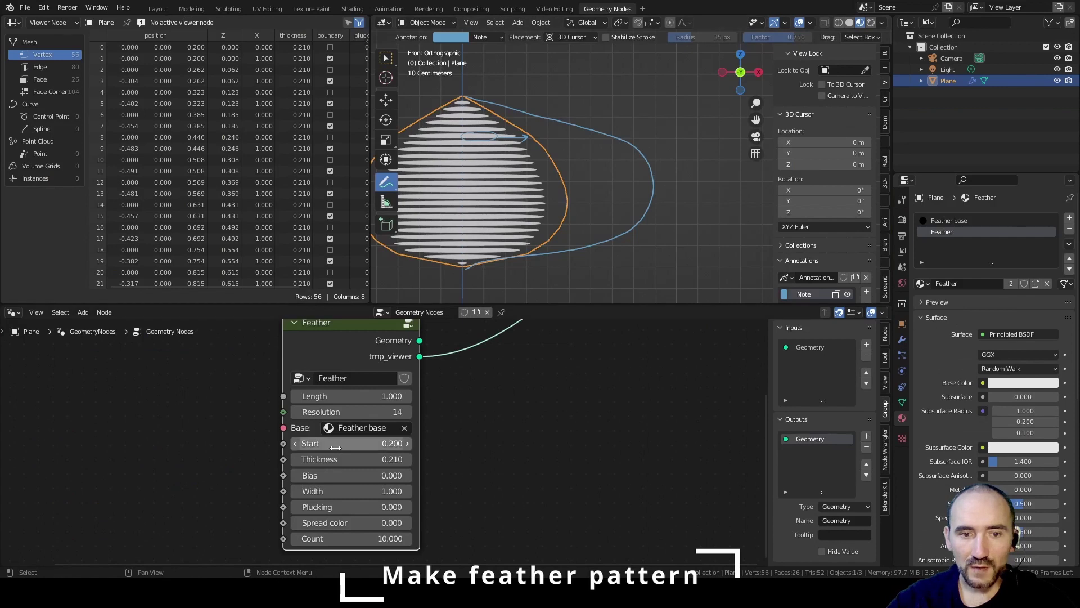
{"action": "left_click_drag", "start_coordinate": [335, 459], "coordinate": [382, 459]}
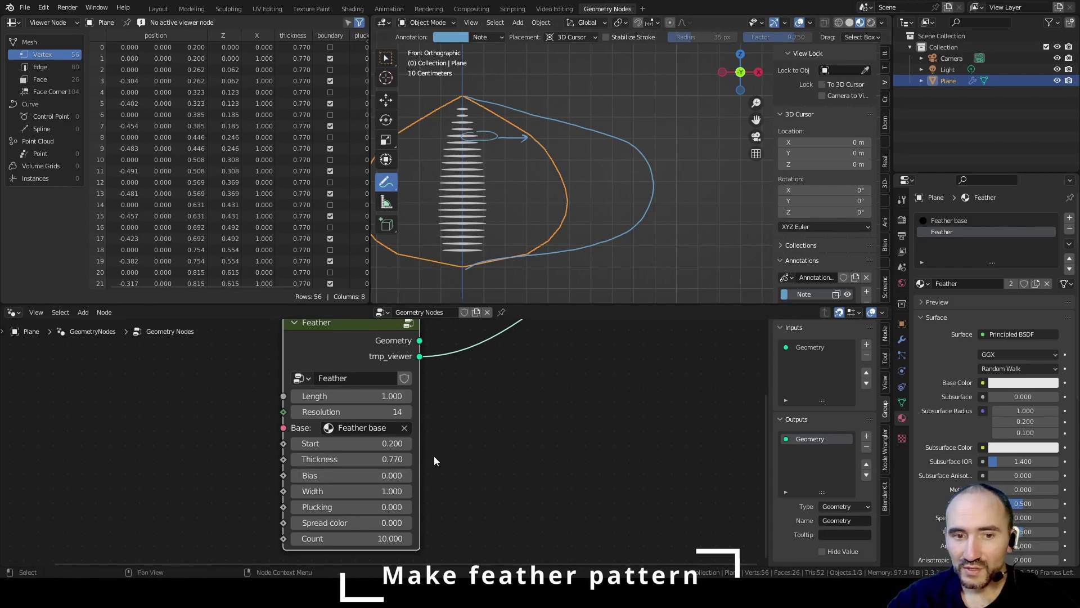
{"action": "left_click", "coordinate": [352, 9]}
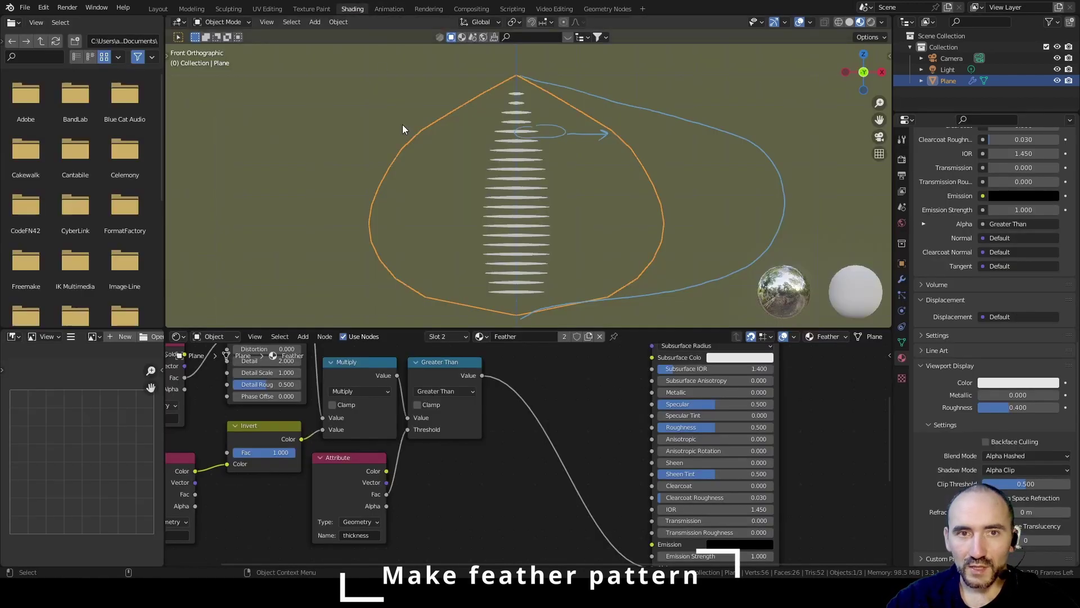
Step: Add a Map Range node beside the thickness Attribute, fed by the attribute's Fac
{"action": "scroll", "coordinate": [451, 462], "scroll_direction": "down", "scroll_amount": 2}
{"action": "left_click_drag", "start_coordinate": [425, 509], "coordinate": [394, 443]}
{"action": "type", "text": "map ran"}
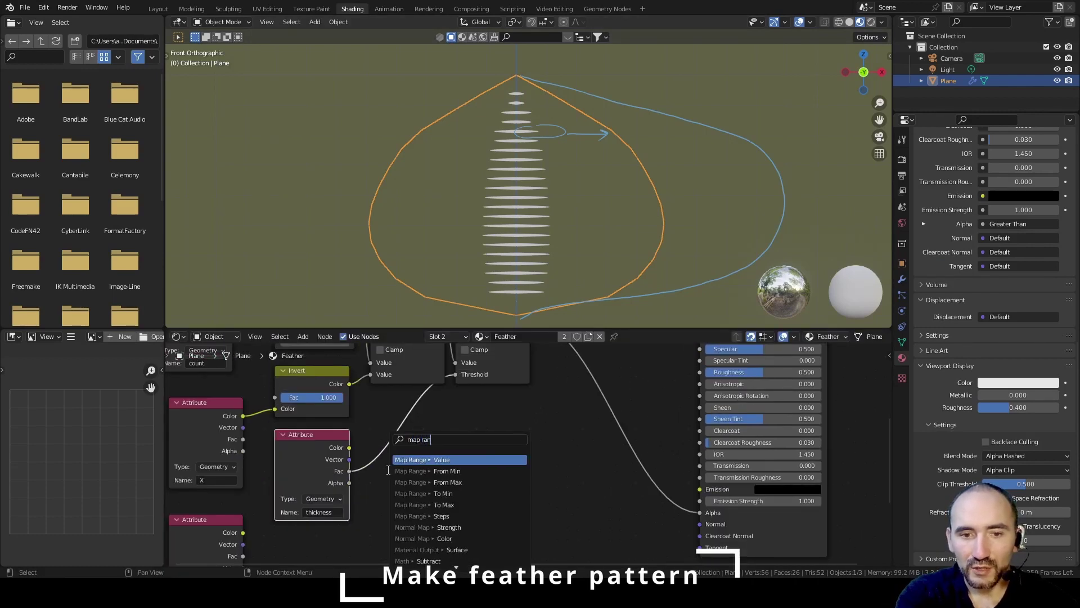
{"action": "key", "text": "Return"}
{"action": "left_click", "coordinate": [426, 407]}
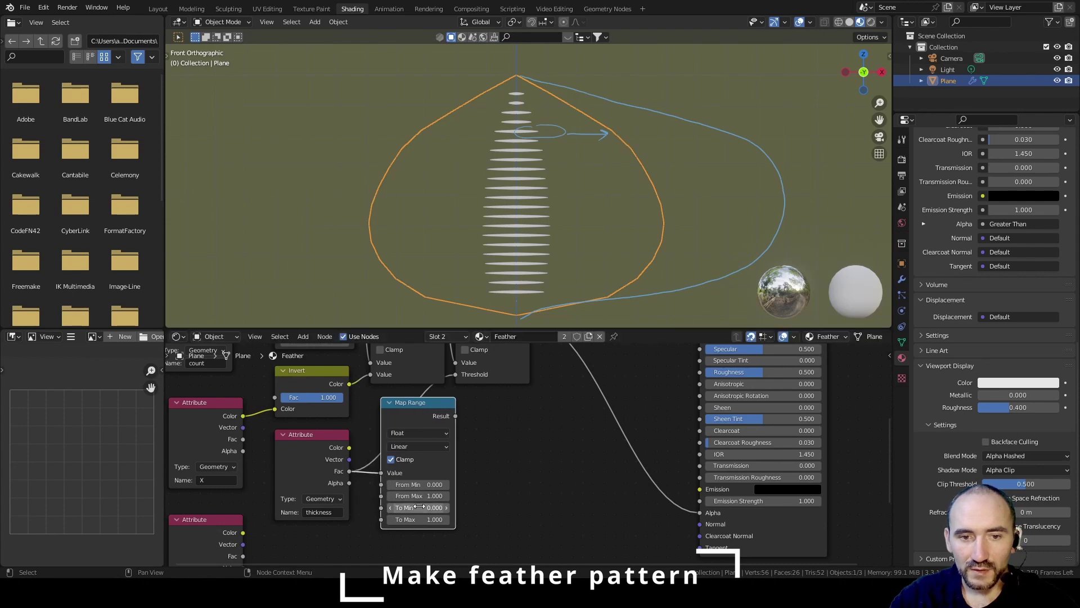
Step: Invert the Map Range with To Min 1.000 and To Max 0.000, and connect its Result to the Greater Than's Threshold
{"action": "left_click", "coordinate": [422, 508]}
{"action": "type", "text": "1"}
{"action": "key", "text": "Tab"}
{"action": "key", "text": "Return"}
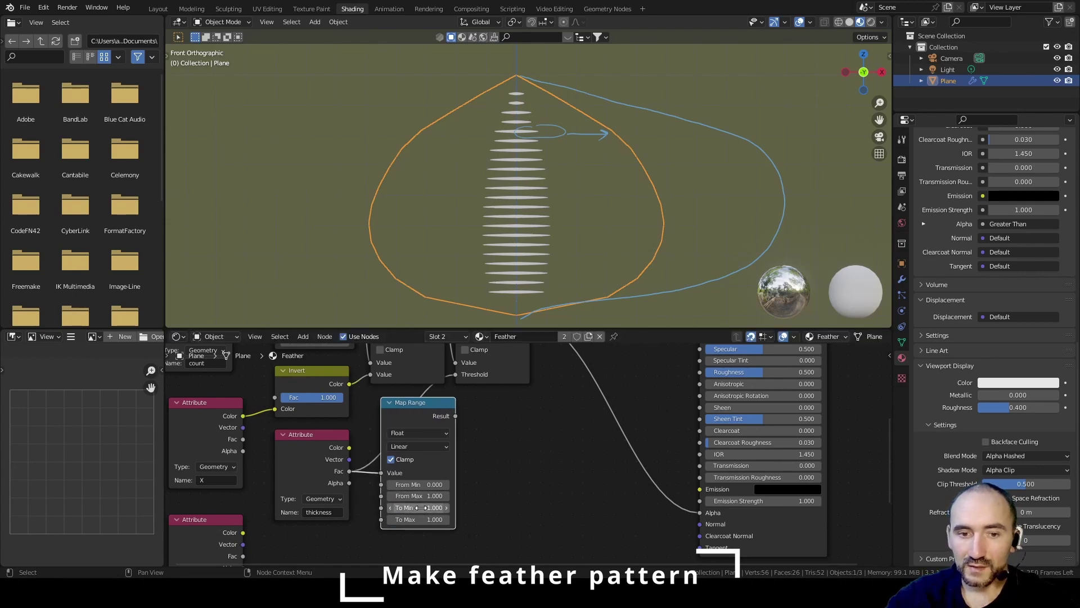
{"action": "left_click_drag", "start_coordinate": [455, 416], "coordinate": [455, 376]}
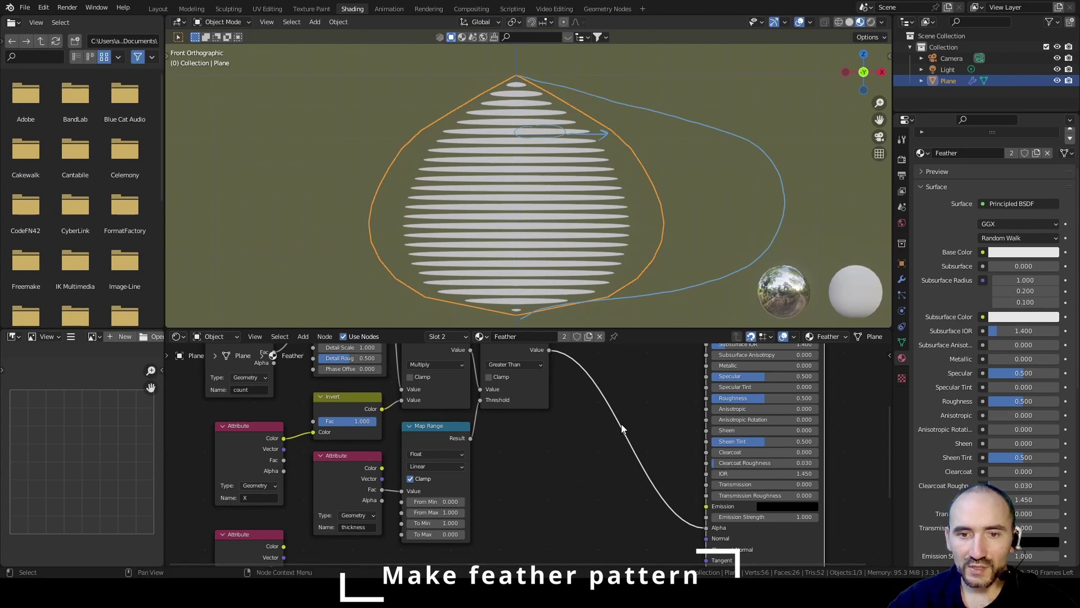
Step: Review the Width multiplication in the Feather group's Shape frame, leave the group and save the file
{"action": "scroll", "coordinate": [592, 421], "scroll_direction": "up", "scroll_amount": 1}
{"action": "left_click", "coordinate": [605, 9]}
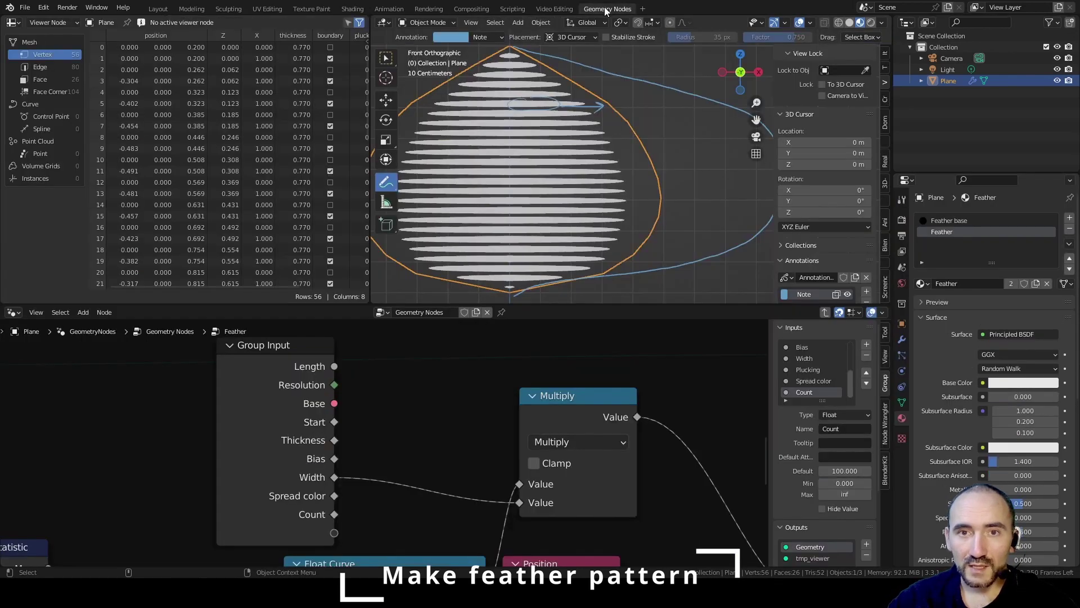
{"action": "scroll", "coordinate": [445, 410], "scroll_direction": "down", "scroll_amount": 4}
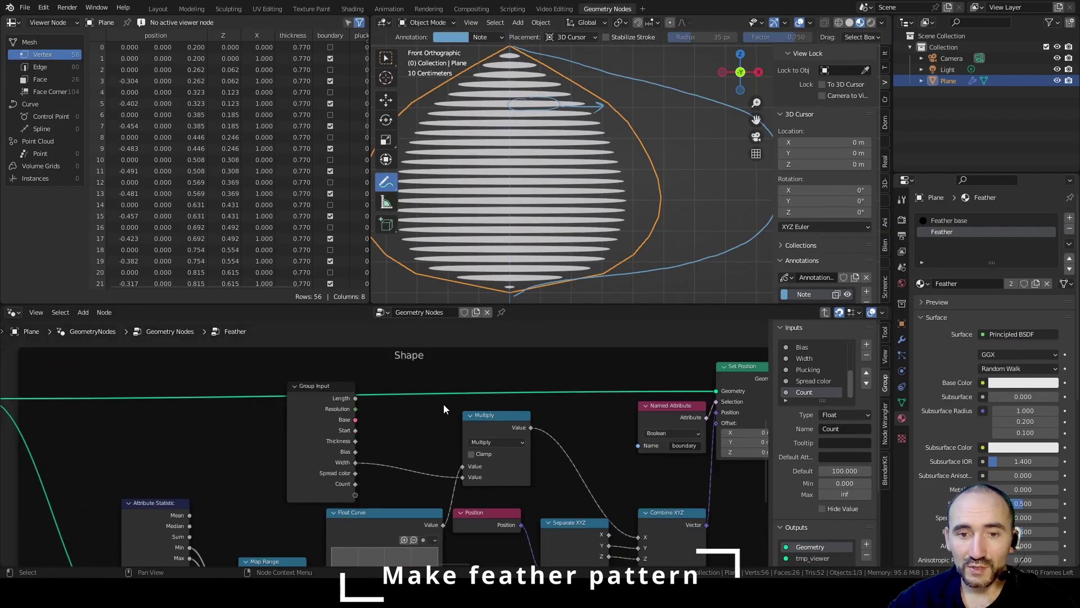
{"action": "scroll", "coordinate": [409, 433], "scroll_direction": "up", "scroll_amount": 3}
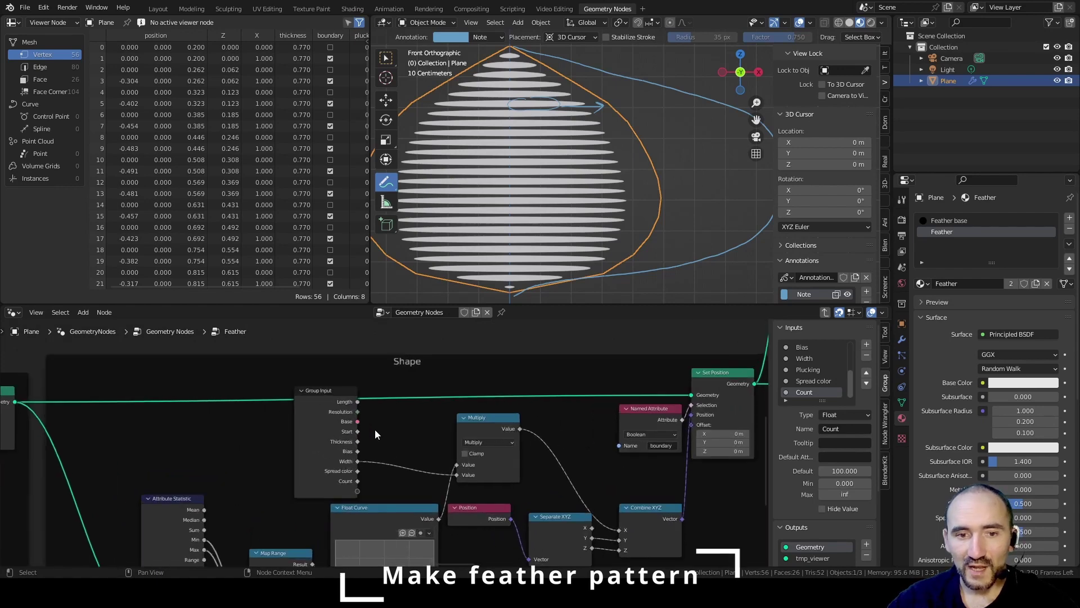
{"action": "scroll", "coordinate": [400, 414], "scroll_direction": "down", "scroll_amount": 3}
{"action": "scroll", "coordinate": [399, 407], "scroll_direction": "up", "scroll_amount": 4}
{"action": "scroll", "coordinate": [397, 408], "scroll_direction": "up", "scroll_amount": 4}
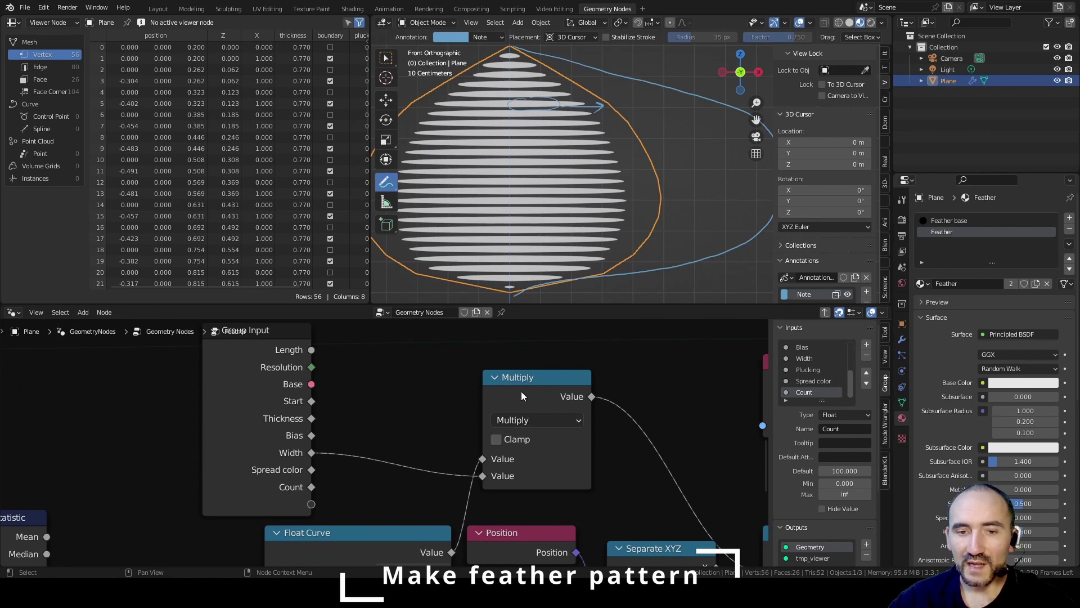
{"action": "key", "text": "Tab"}
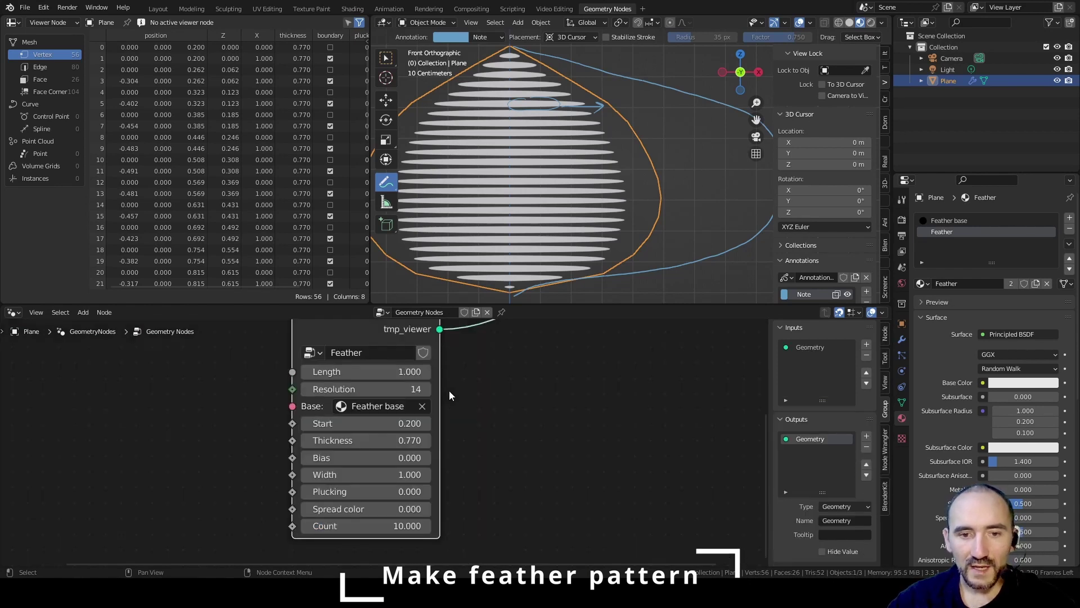
{"action": "key", "text": "ctrl+s"}
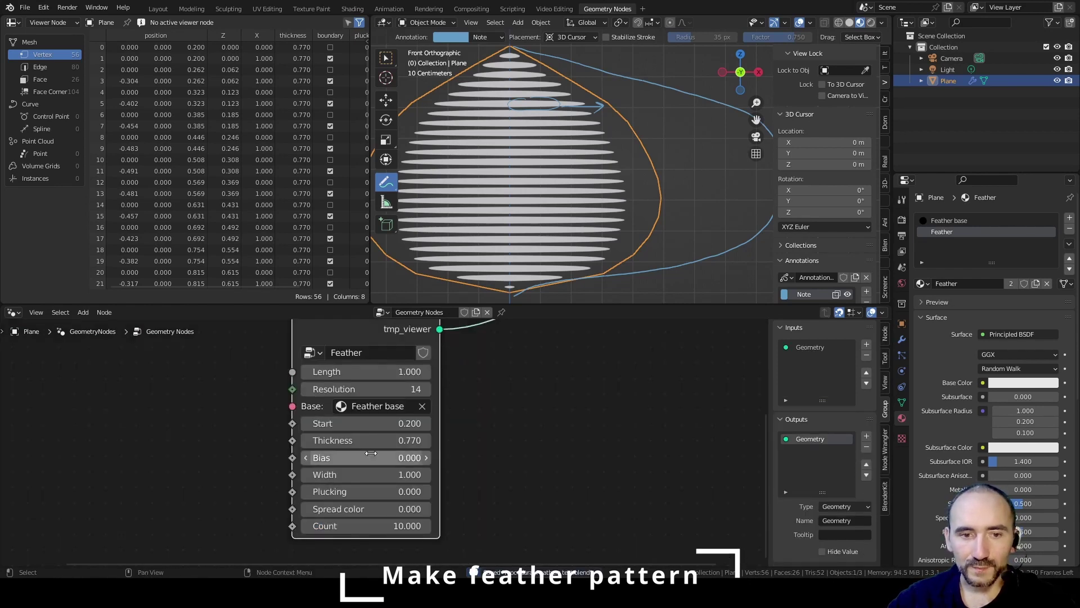
Step: Test the Feather node's Thickness at 0.120, 0.070 and 0.680 to compare the barb widths with the outline
{"action": "left_click_drag", "start_coordinate": [366, 440], "coordinate": [330, 440]}
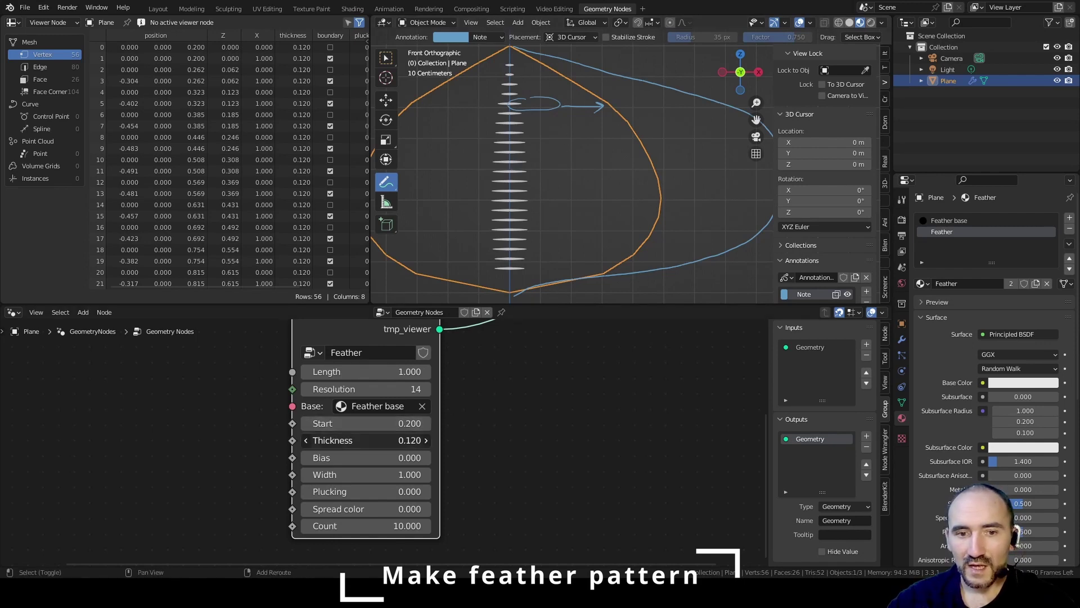
{"action": "left_click_drag", "start_coordinate": [337, 441], "coordinate": [326, 441]}
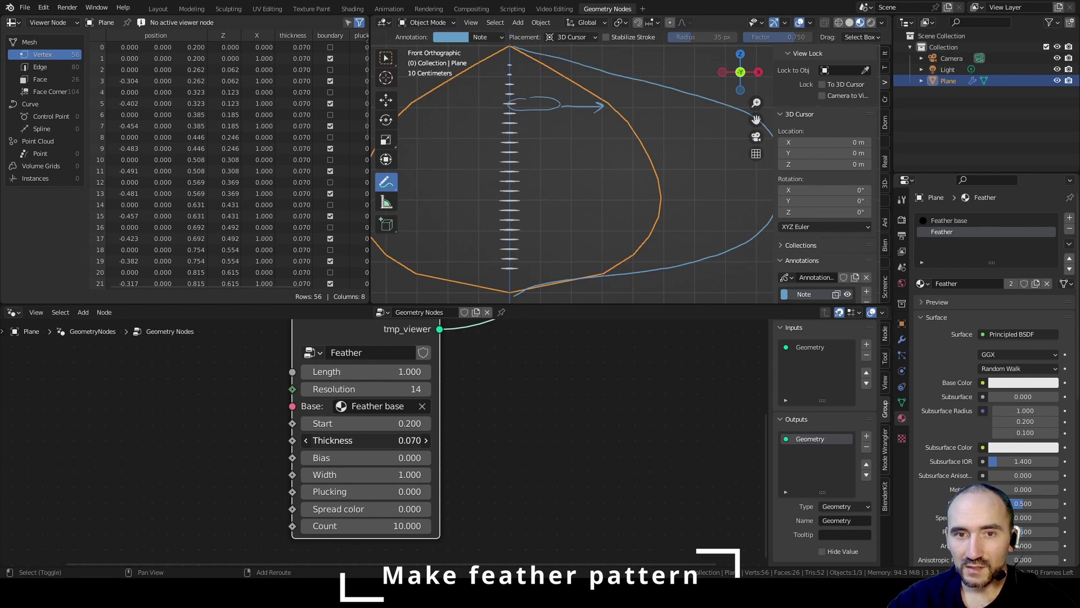
{"action": "left_click_drag", "start_coordinate": [366, 441], "coordinate": [388, 440]}
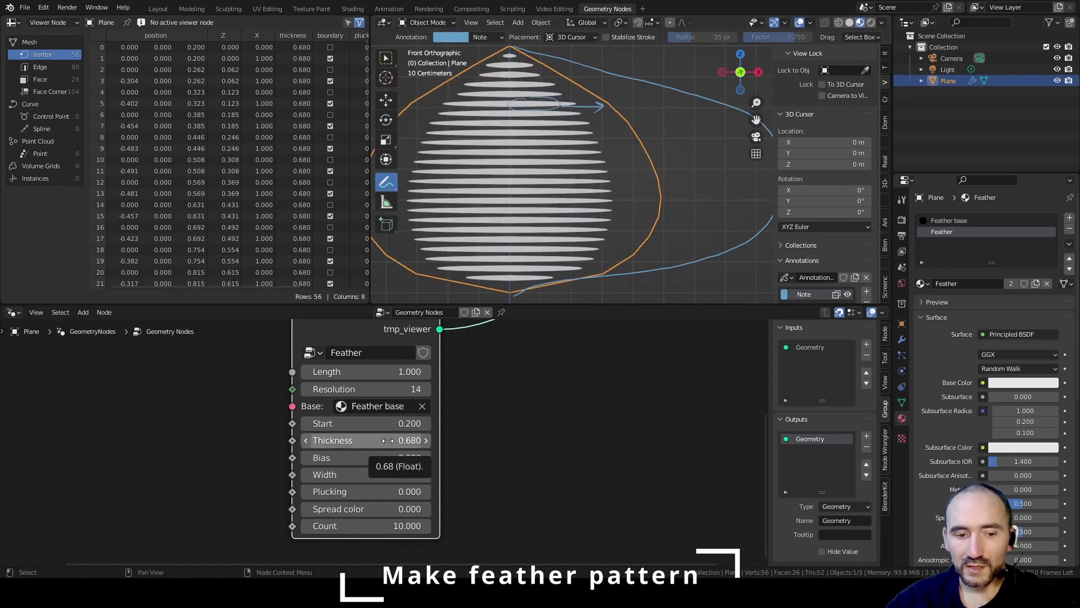
Step: Inside the Feather group's Shape frame, divide Width by Thickness with a Divide node feeding the Multiply, and leave the group
{"action": "key", "text": "Tab"}
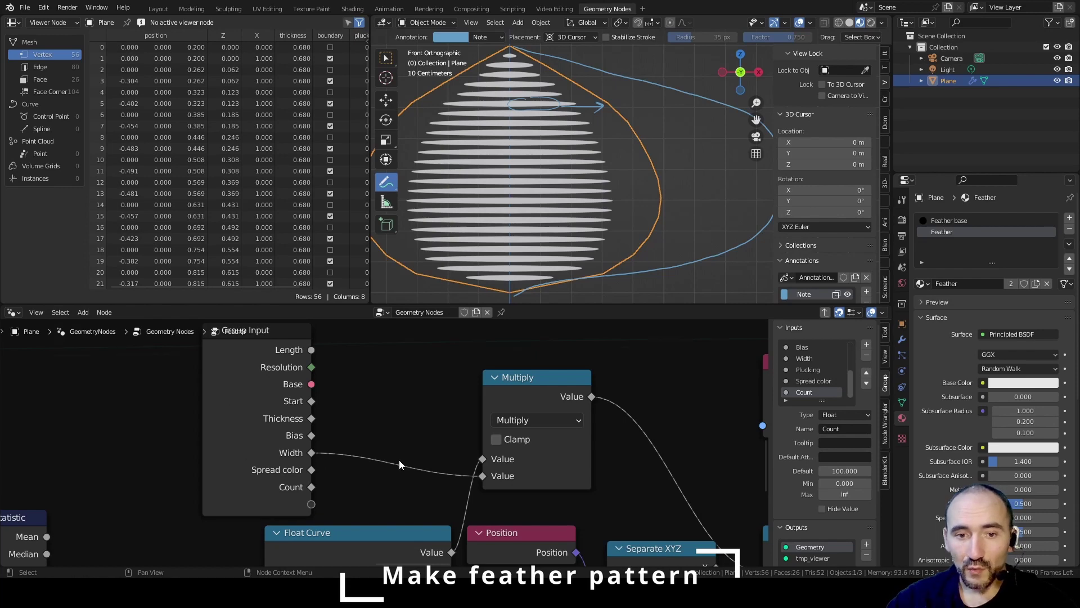
{"action": "scroll", "coordinate": [402, 481], "scroll_direction": "down", "scroll_amount": 3}
{"action": "middle_click_drag", "start_coordinate": [402, 481], "coordinate": [402, 396]}
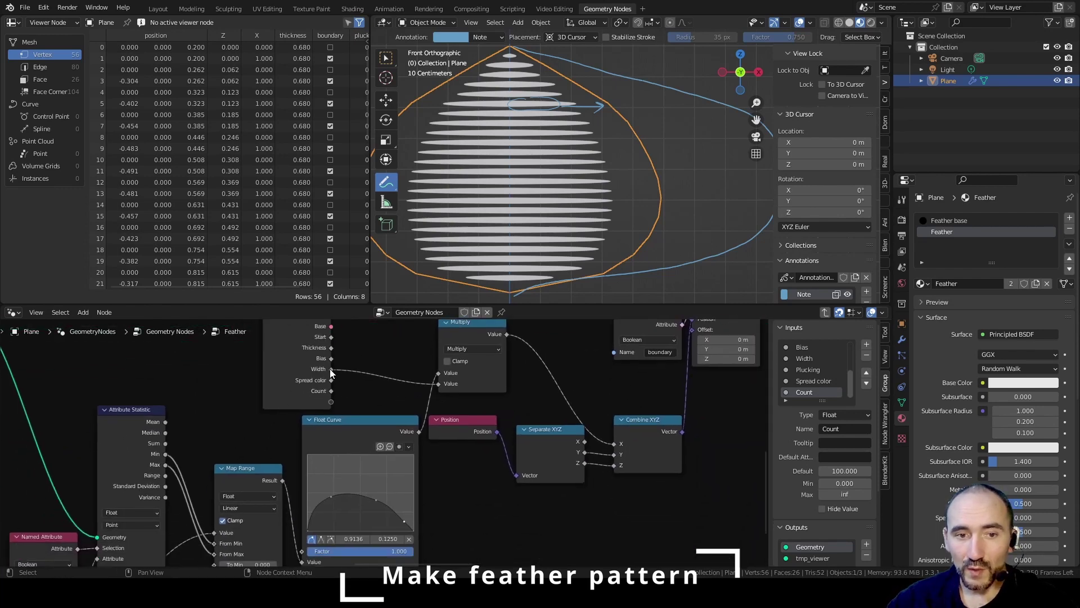
{"action": "scroll", "coordinate": [354, 458], "scroll_direction": "up", "scroll_amount": 5}
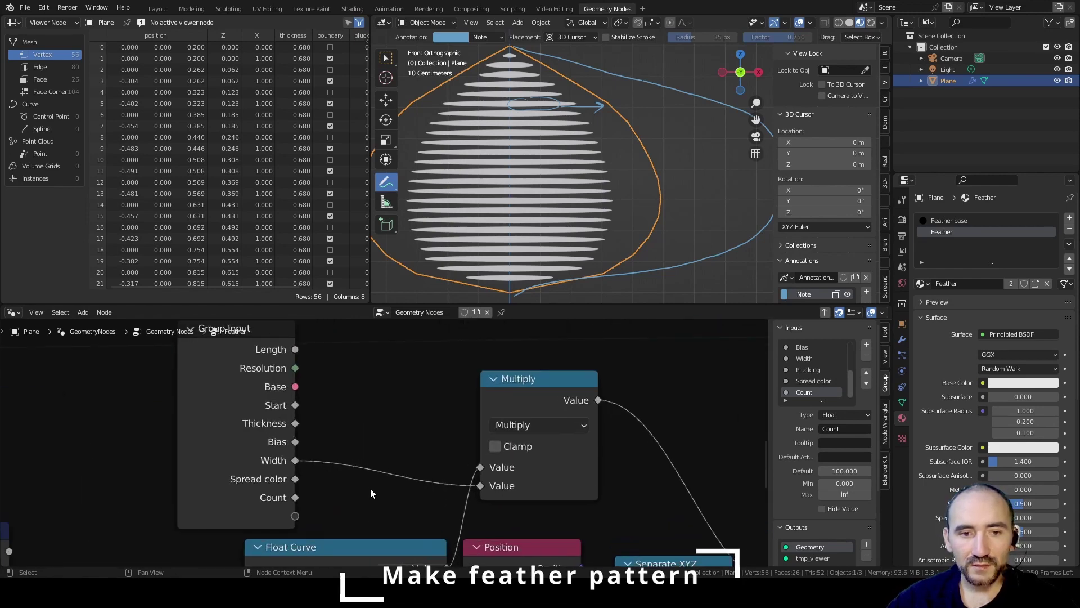
{"action": "left_click_drag", "start_coordinate": [294, 461], "coordinate": [329, 485]}
{"action": "type", "text": "div"}
{"action": "key", "text": "Return"}
{"action": "left_click_drag", "start_coordinate": [446, 400], "coordinate": [481, 493]}
{"action": "key", "text": "Tab"}
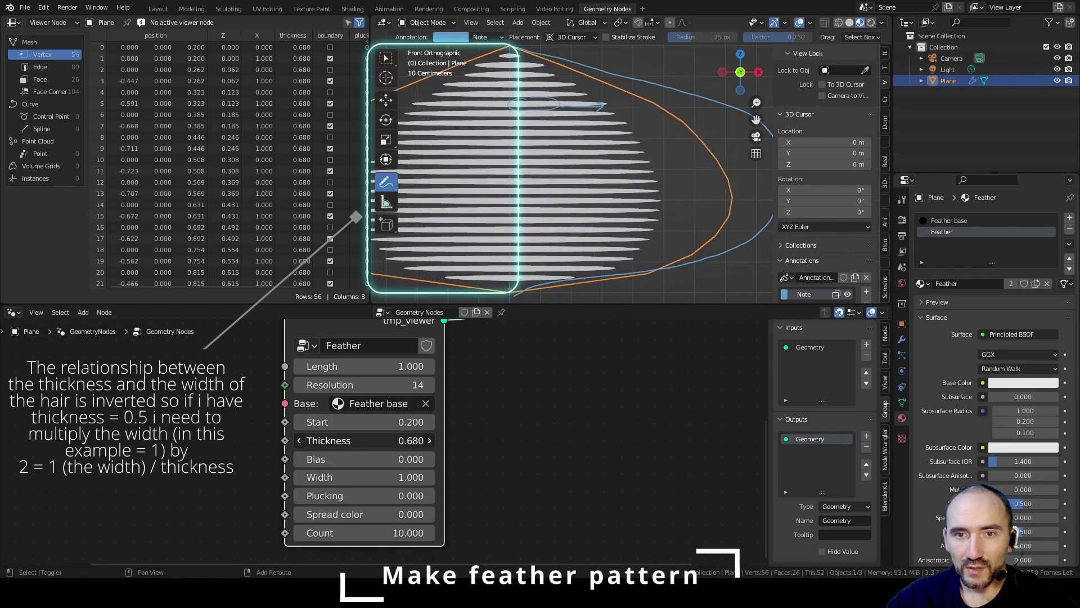
Step: Set the Feather node's Thickness to 0.630, Count to 17.500 and Bias to 0.140
{"action": "left_click_drag", "start_coordinate": [366, 441], "coordinate": [344, 441]}
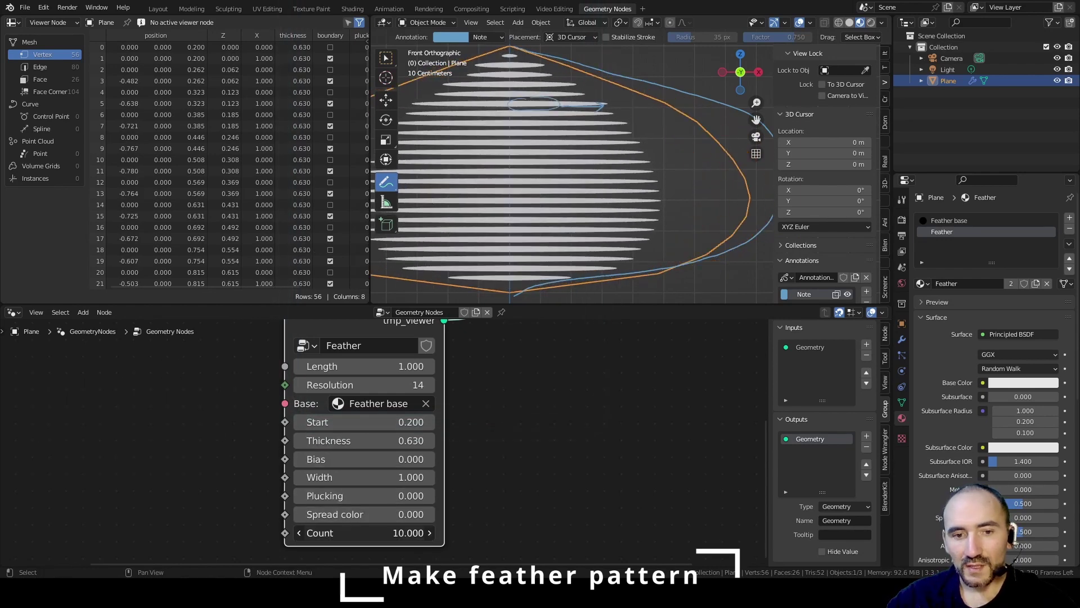
{"action": "left_click_drag", "start_coordinate": [366, 533], "coordinate": [388, 533]}
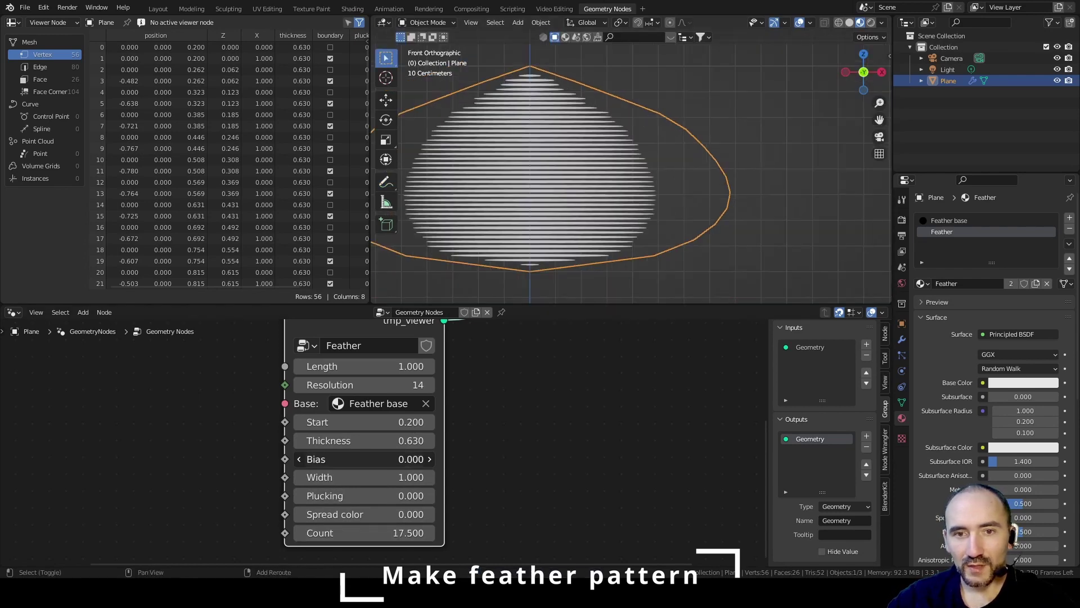
{"action": "left_click_drag", "start_coordinate": [360, 459], "coordinate": [400, 459]}
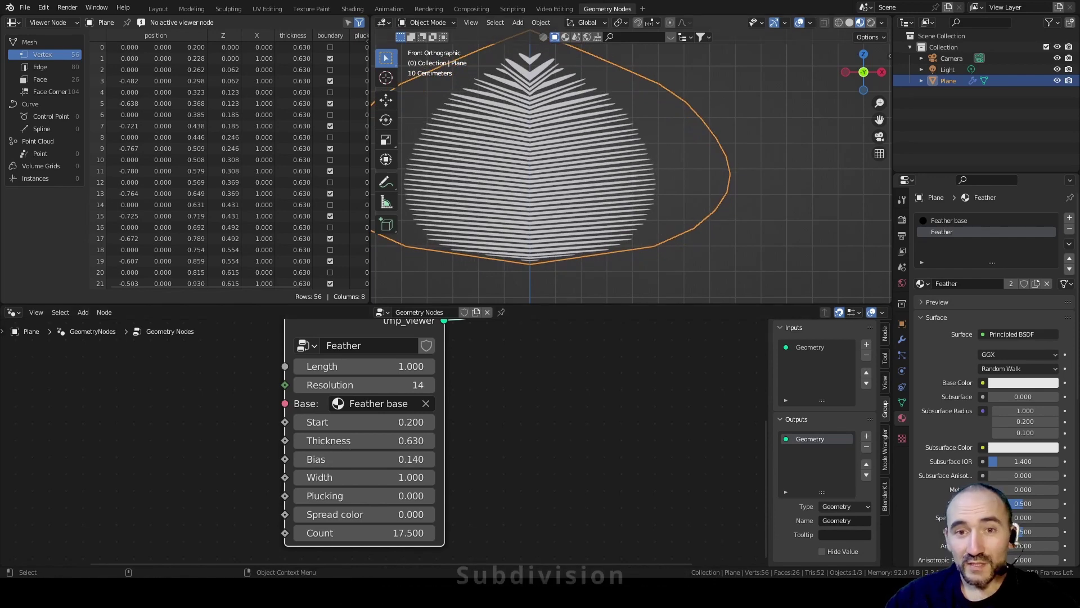
Step: Show the feather plane as a wireframe in the front view
{"action": "left_click", "coordinate": [685, 112], "text": "shift"}
{"action": "left_click", "coordinate": [685, 112], "text": "shift"}
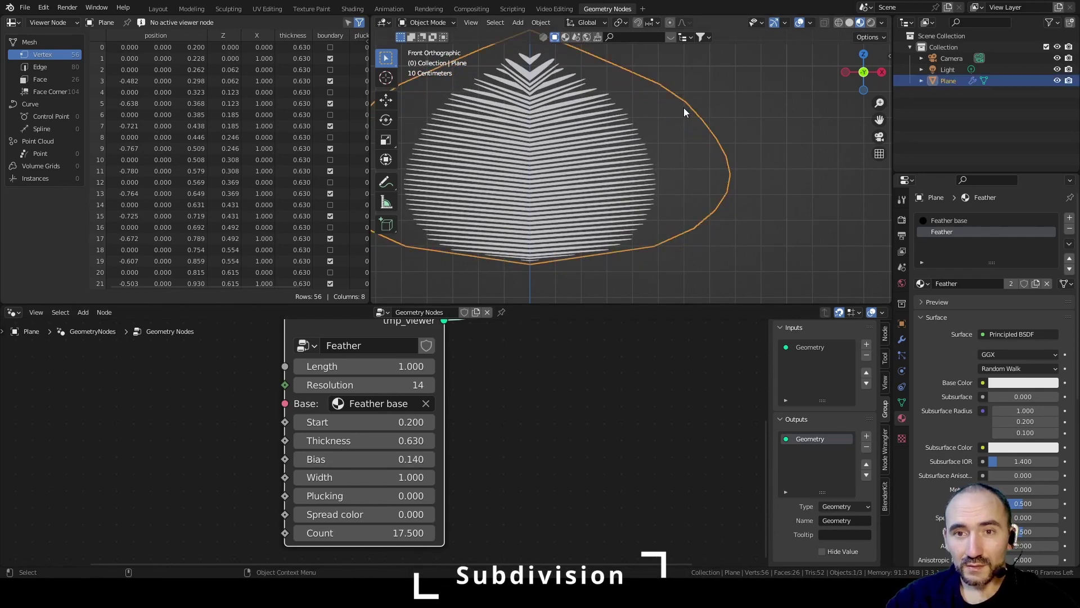
{"action": "key", "text": "alt+z"}
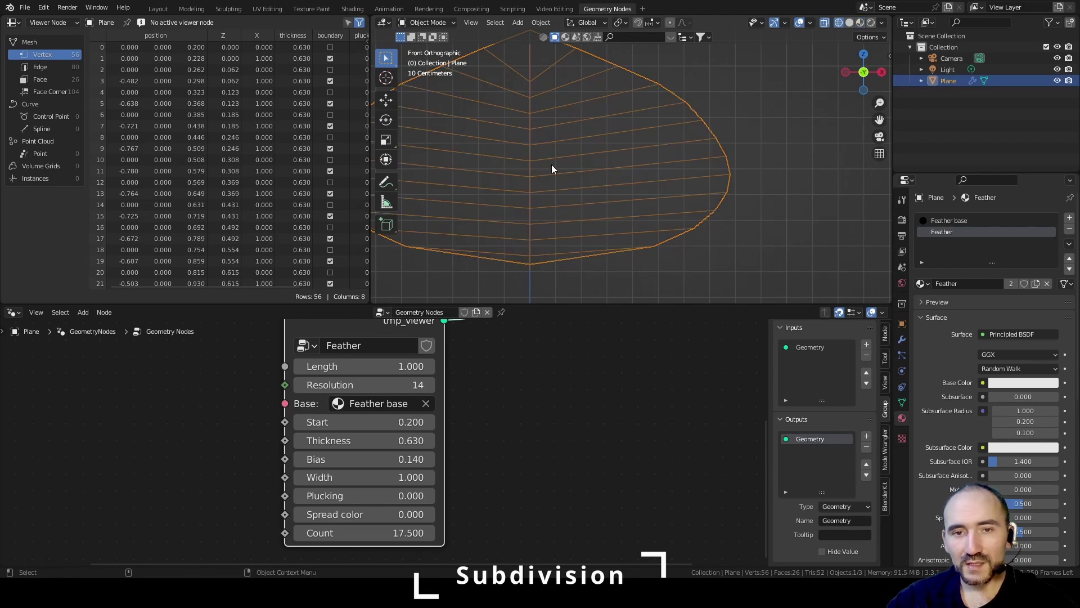
Step: Insert a Subdivide Mesh node after the count Store Named Attribute in the Feather group and expose its Level as a group input
{"action": "left_click", "coordinate": [514, 374]}
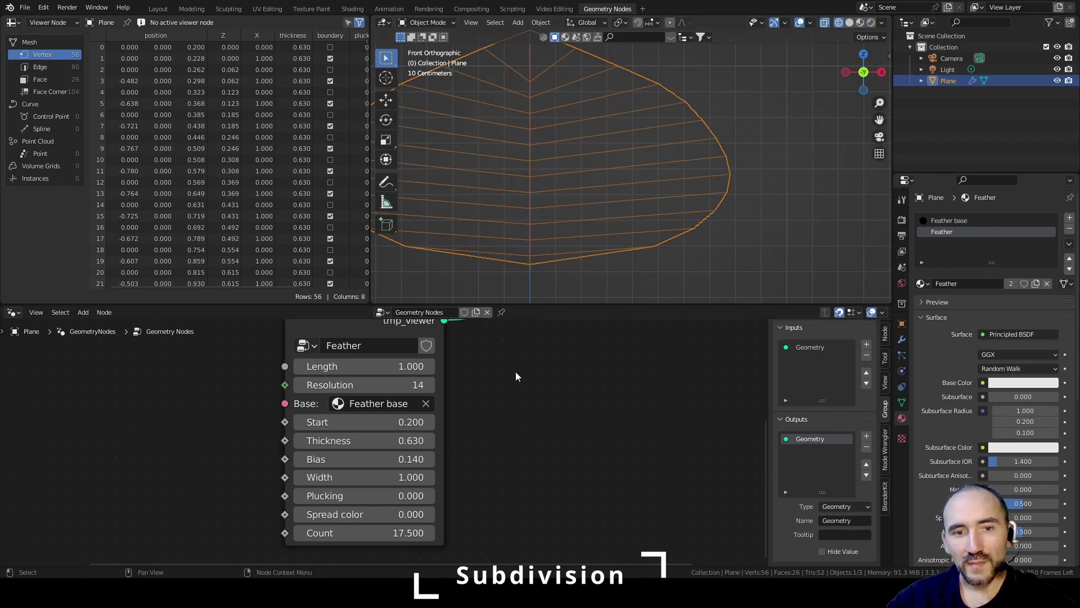
{"action": "left_click", "coordinate": [394, 336]}
{"action": "key", "text": "Tab"}
{"action": "scroll", "coordinate": [482, 381], "scroll_direction": "down", "scroll_amount": 6}
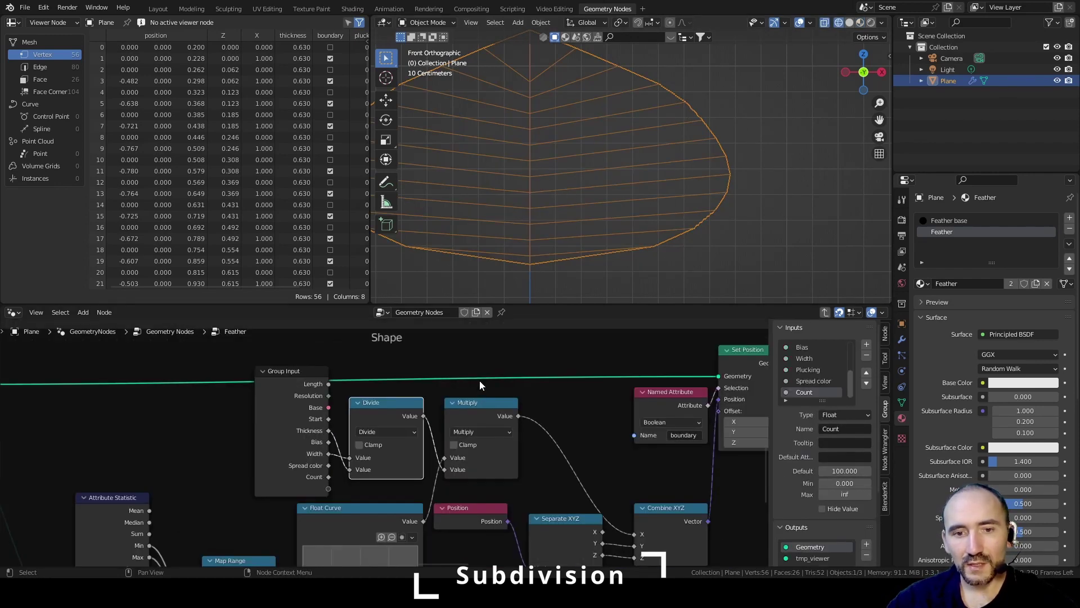
{"action": "scroll", "coordinate": [568, 382], "scroll_direction": "up", "scroll_amount": 3}
{"action": "scroll", "coordinate": [568, 382], "scroll_direction": "down", "scroll_amount": 5, "text": "ctrl"}
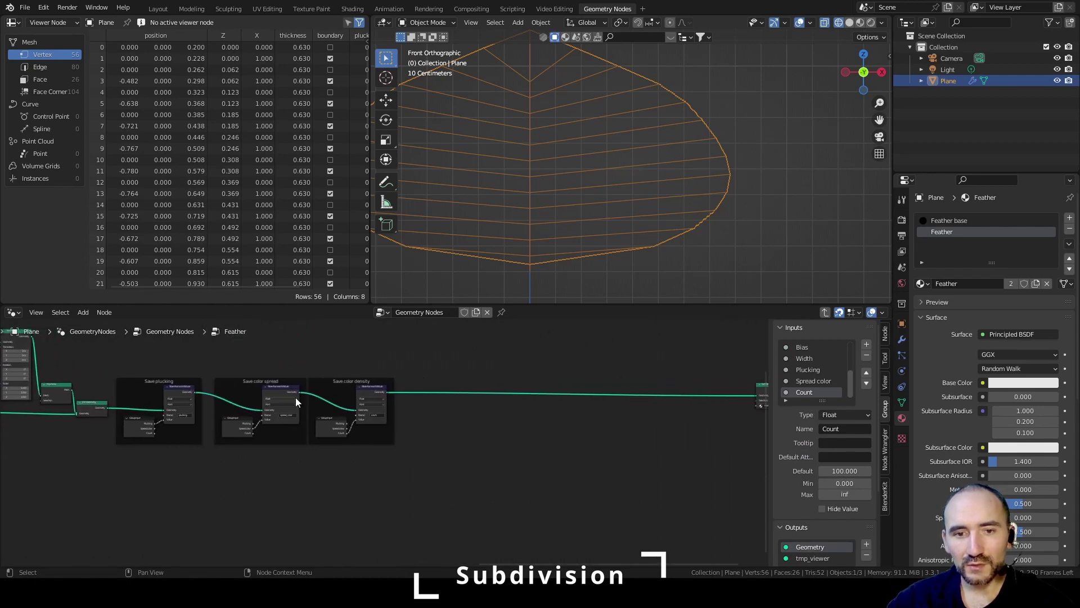
{"action": "scroll", "coordinate": [345, 434], "scroll_direction": "up", "scroll_amount": 3}
{"action": "key", "text": "F3"}
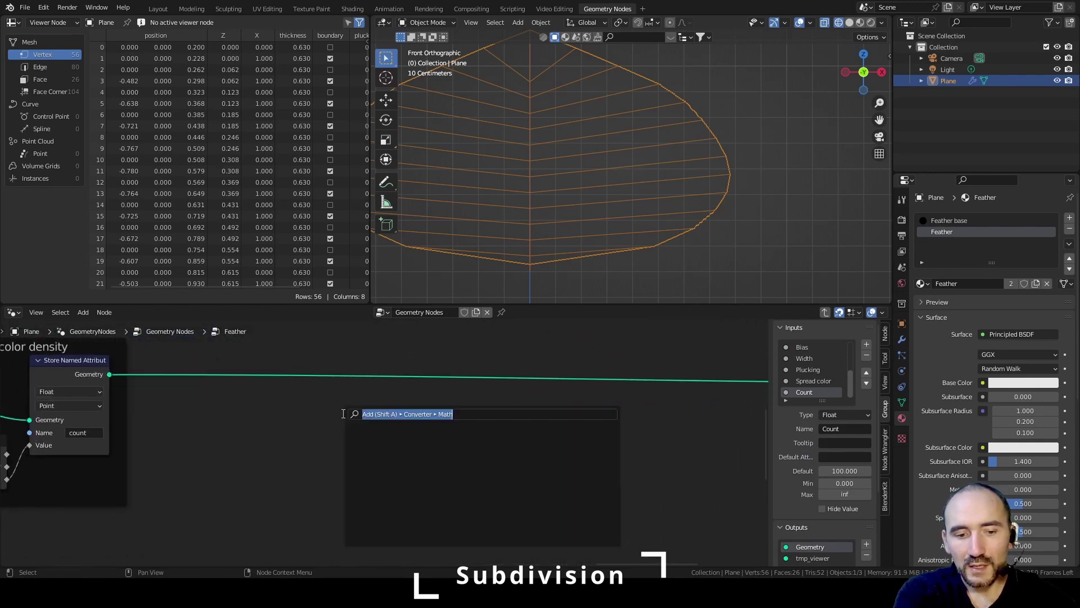
{"action": "type", "text": "subdivi"}
{"action": "key", "text": "Return"}
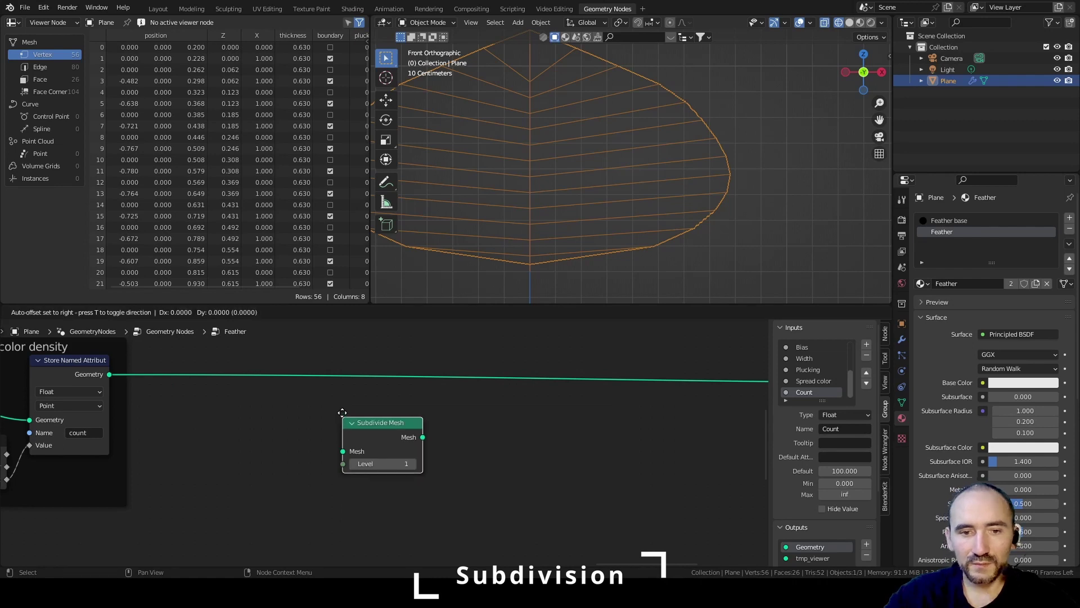
{"action": "left_click", "coordinate": [360, 365]}
{"action": "left_click_drag", "start_coordinate": [354, 407], "coordinate": [286, 518]}
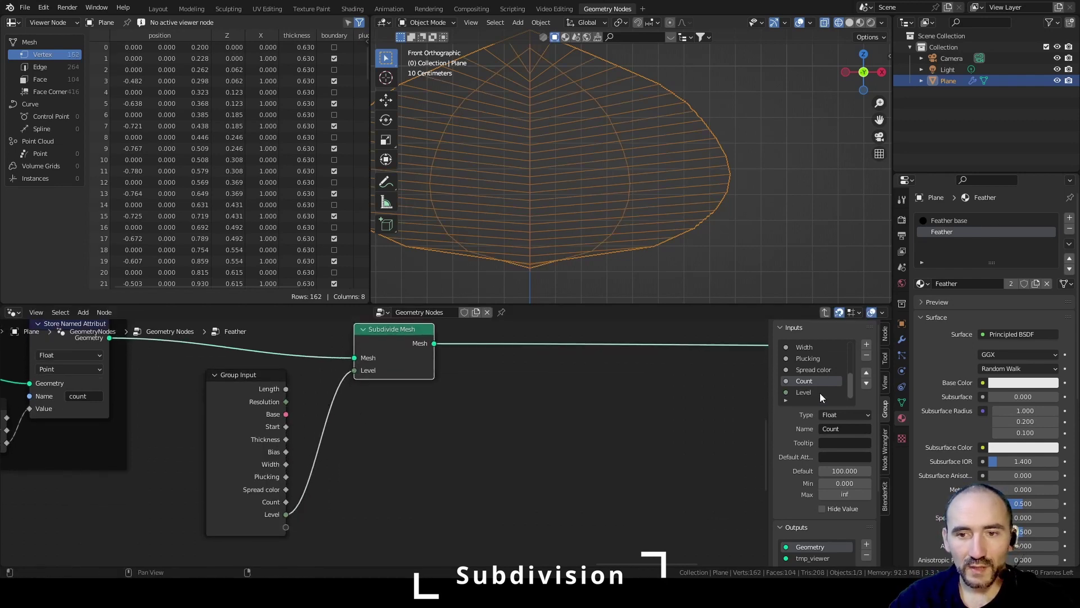
Step: Rename the Feather group's Level input to Subdivision and set its default to 2
{"action": "left_click", "coordinate": [832, 429]}
{"action": "type", "text": "Sub"}
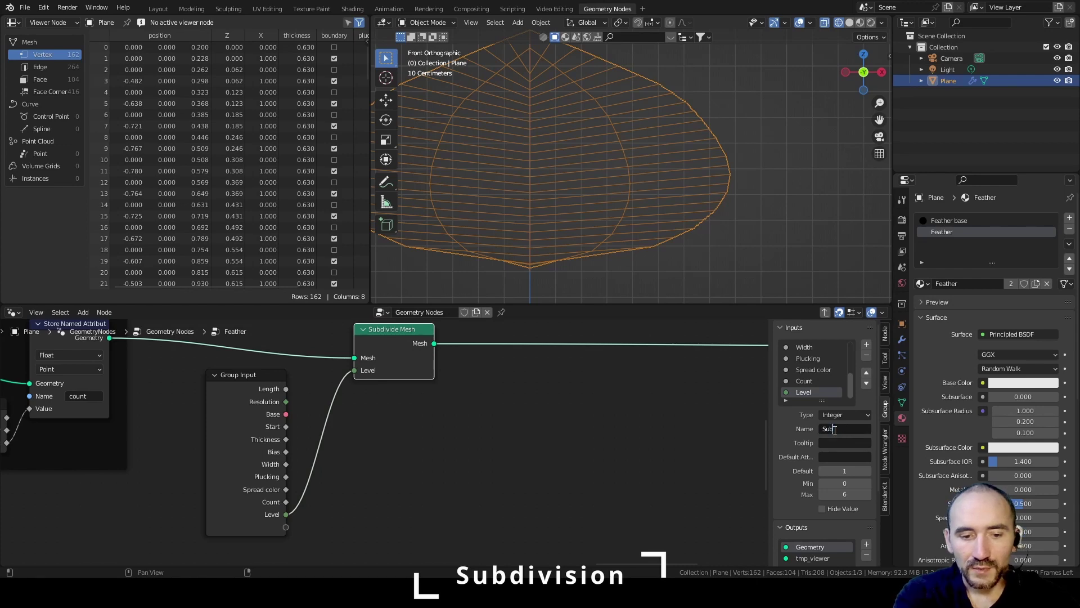
{"action": "type", "text": "division"}
{"action": "left_click", "coordinate": [838, 470]}
{"action": "type", "text": "2"}
{"action": "key", "text": "Return"}
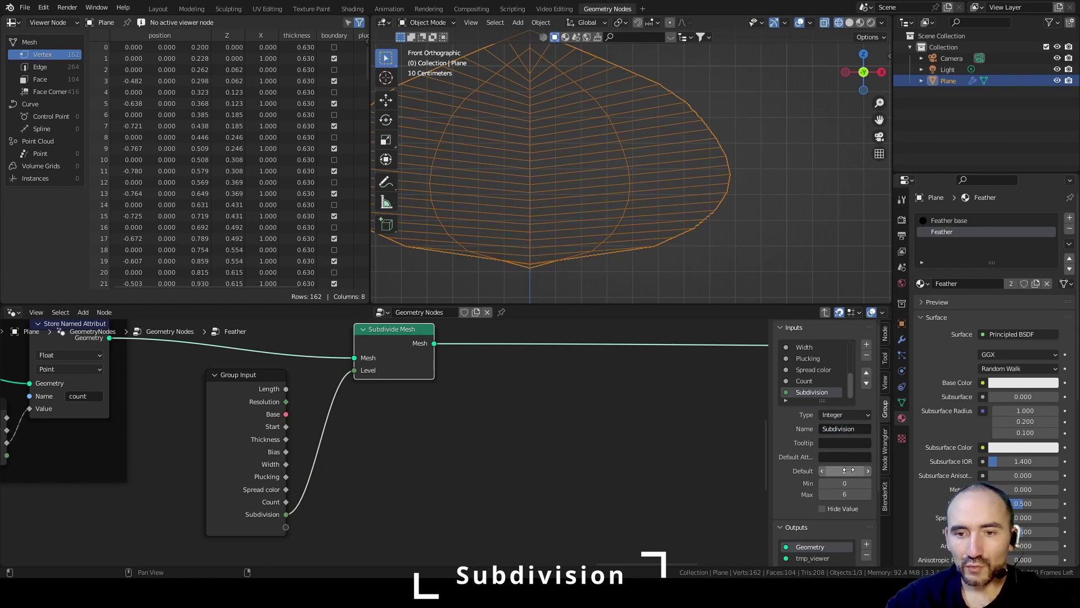
Step: Frame the Subdivide Mesh node and its Group Input with the label Subdiv, and leave the group with the viewport back in shaded display
{"action": "left_click", "coordinate": [258, 528]}
{"action": "scroll", "coordinate": [408, 391], "scroll_direction": "down", "scroll_amount": 1}
{"action": "middle_click_drag", "start_coordinate": [408, 391], "coordinate": [449, 453]}
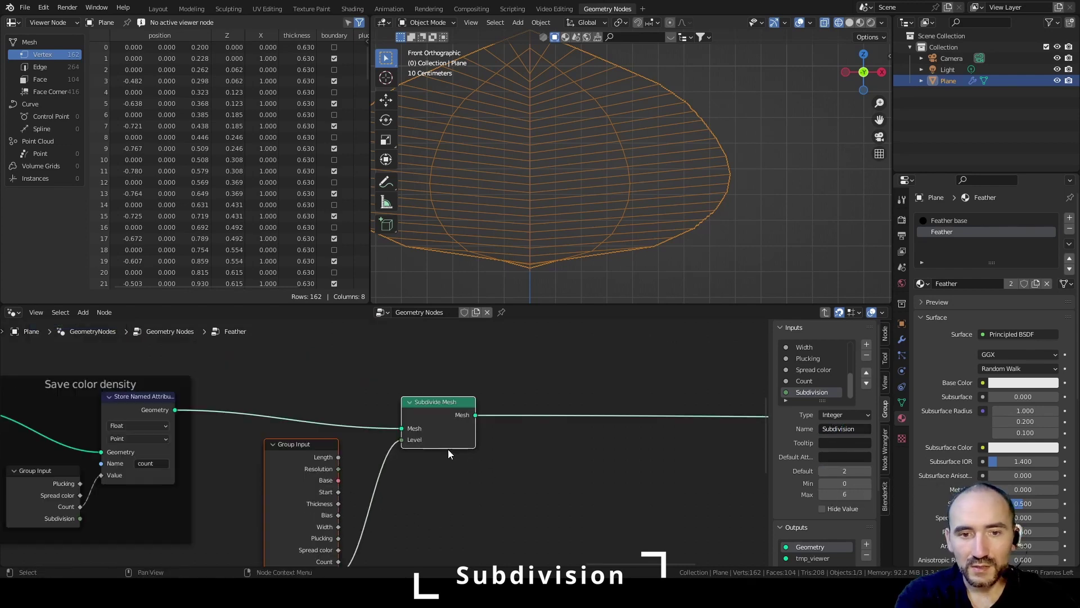
{"action": "key", "text": "ctrl+j"}
{"action": "key", "text": "F2"}
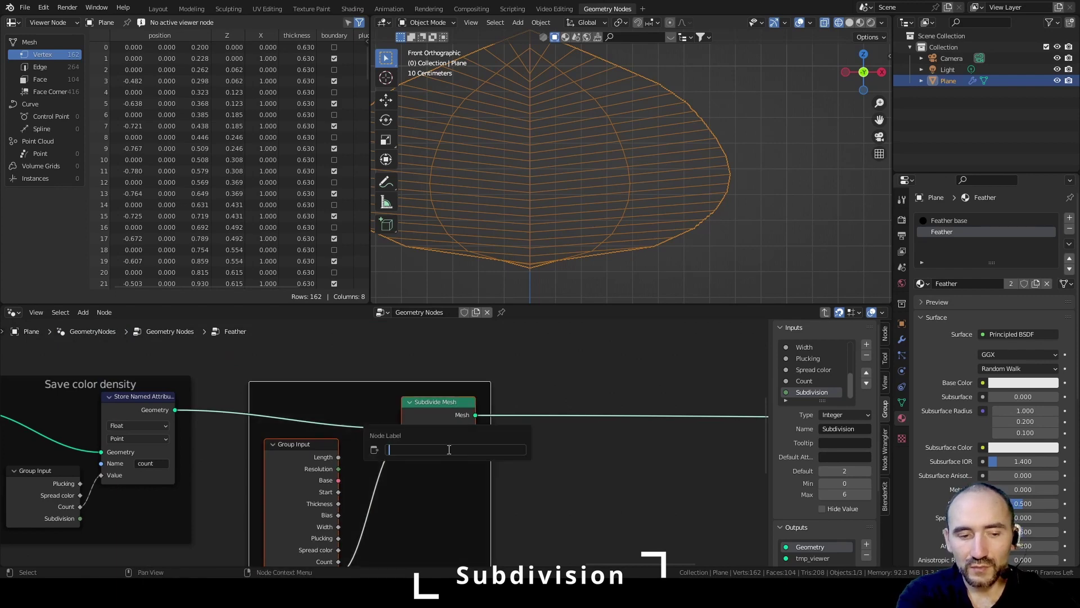
{"action": "type", "text": "Subdiv"}
{"action": "key", "text": "Return"}
{"action": "key", "text": "alt+z"}
{"action": "key", "text": "Tab"}
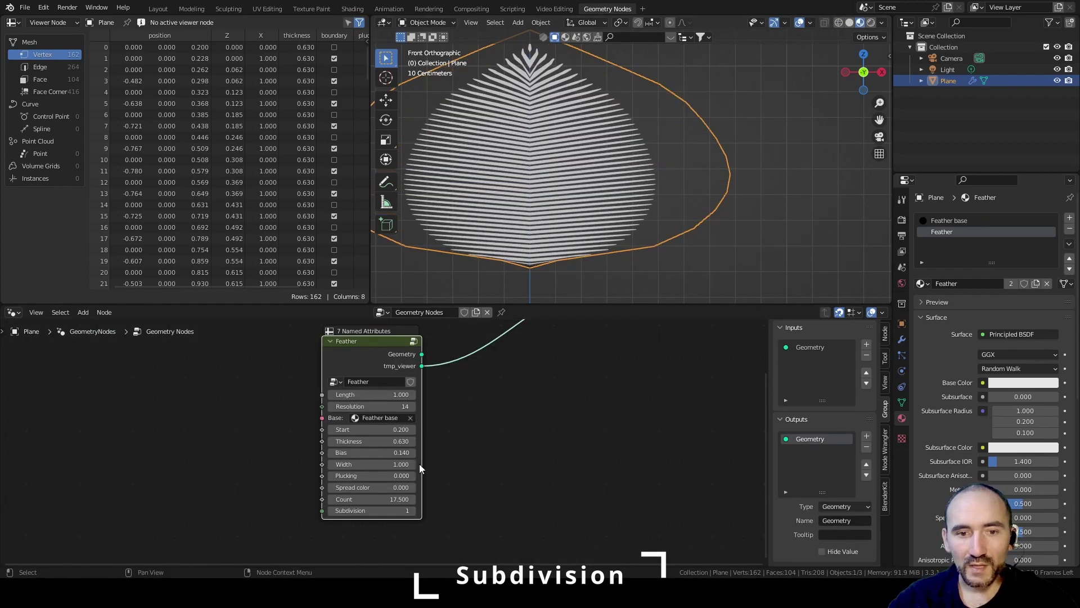
Step: Try the Feather node's Subdivision at 4 and inspect the mesh as a wireframe
{"action": "scroll", "coordinate": [414, 495], "scroll_direction": "up", "scroll_amount": 2}
{"action": "left_click", "coordinate": [420, 528]}
{"action": "left_click", "coordinate": [421, 528]}
{"action": "left_click", "coordinate": [420, 529]}
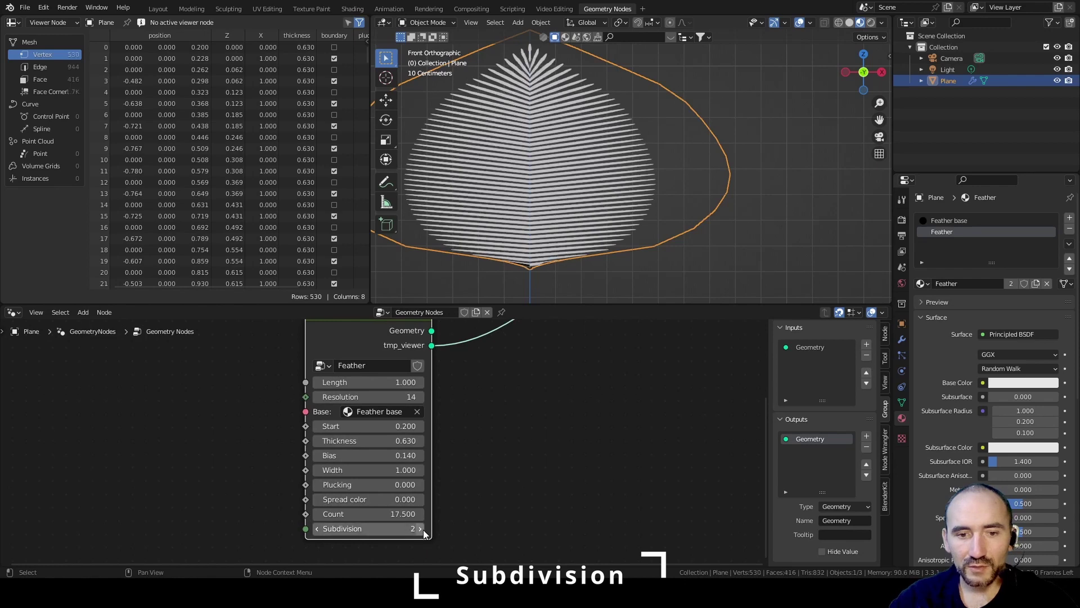
{"action": "key", "text": "shift+z"}
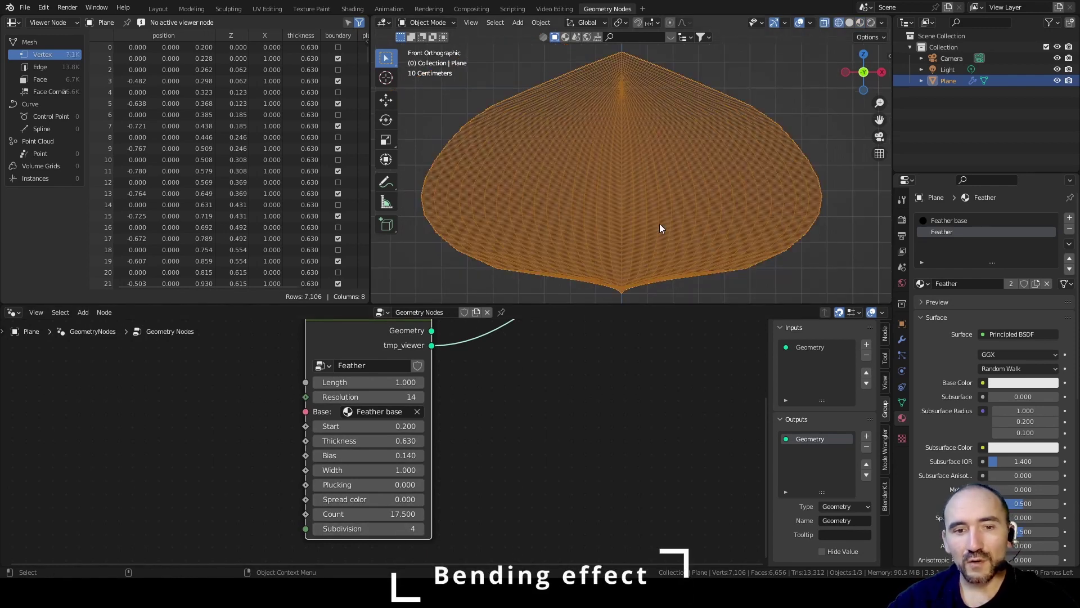
Step: Set the Feather node's Subdivision to 2 and return the viewport to shaded display
{"action": "left_click", "coordinate": [317, 529]}
{"action": "left_click", "coordinate": [317, 529]}
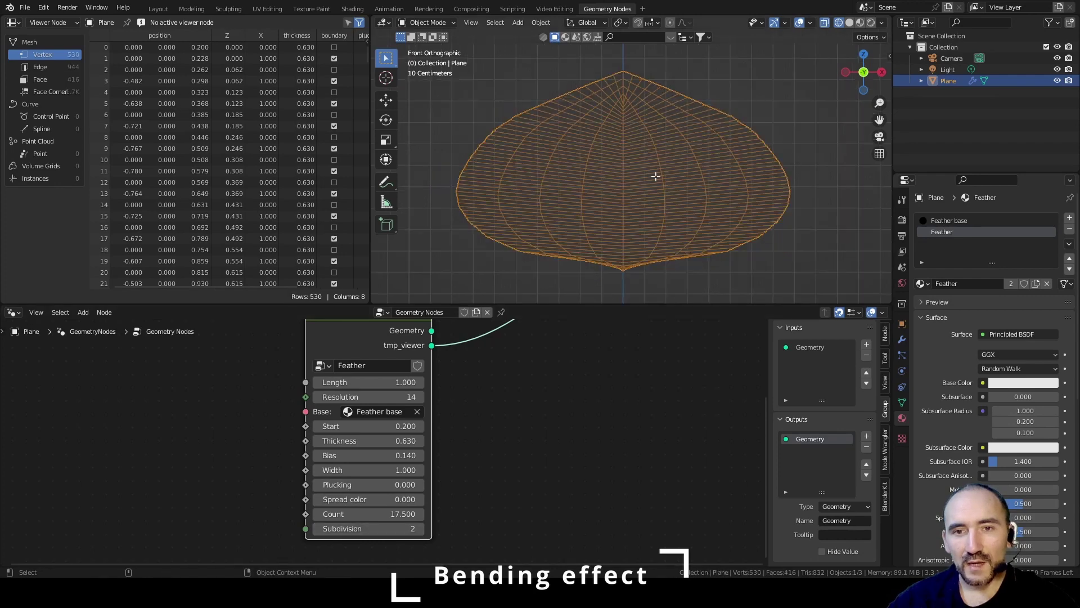
{"action": "key", "text": "shift+z"}
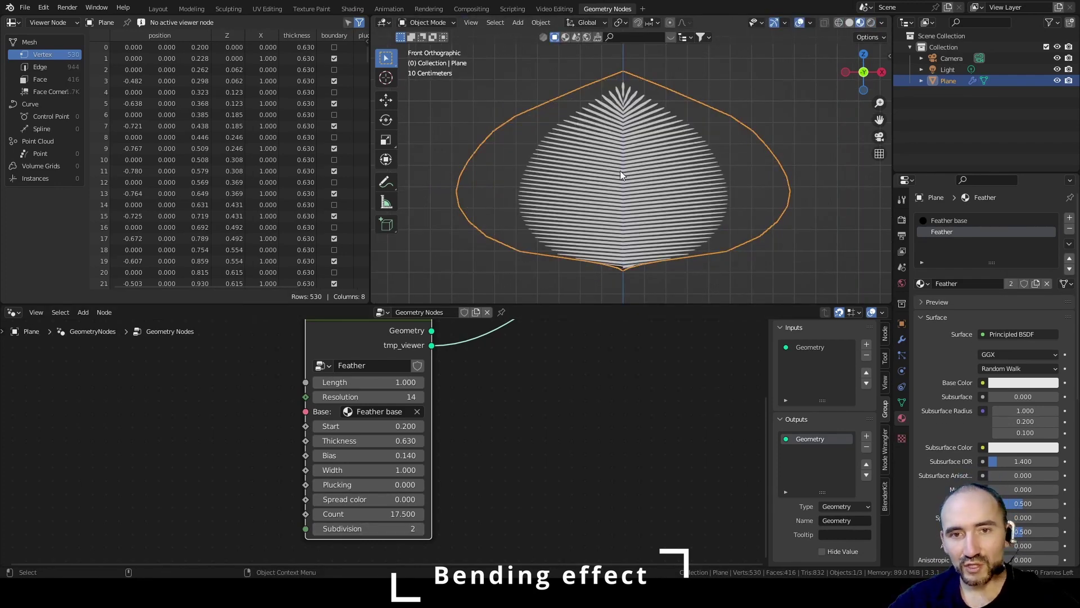
Step: Annotate a vertical scale beside the feather's left edge, spanning base to tip and marked 0 and 1
{"action": "left_click", "coordinate": [386, 182]}
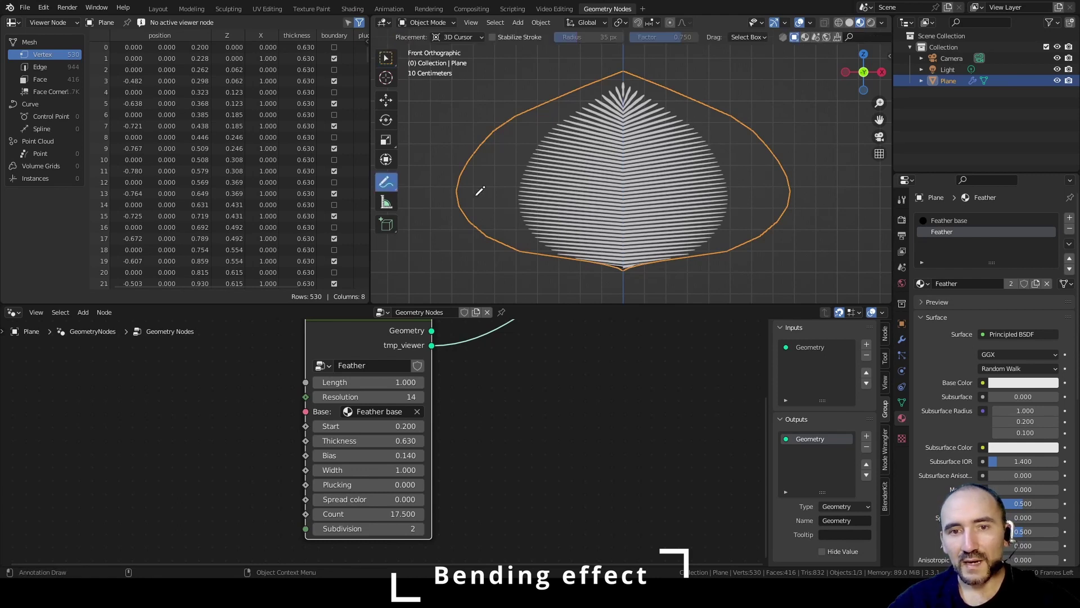
{"action": "left_click_drag", "start_coordinate": [618, 272], "coordinate": [415, 277]}
{"action": "left_click_drag", "start_coordinate": [623, 71], "coordinate": [405, 82]}
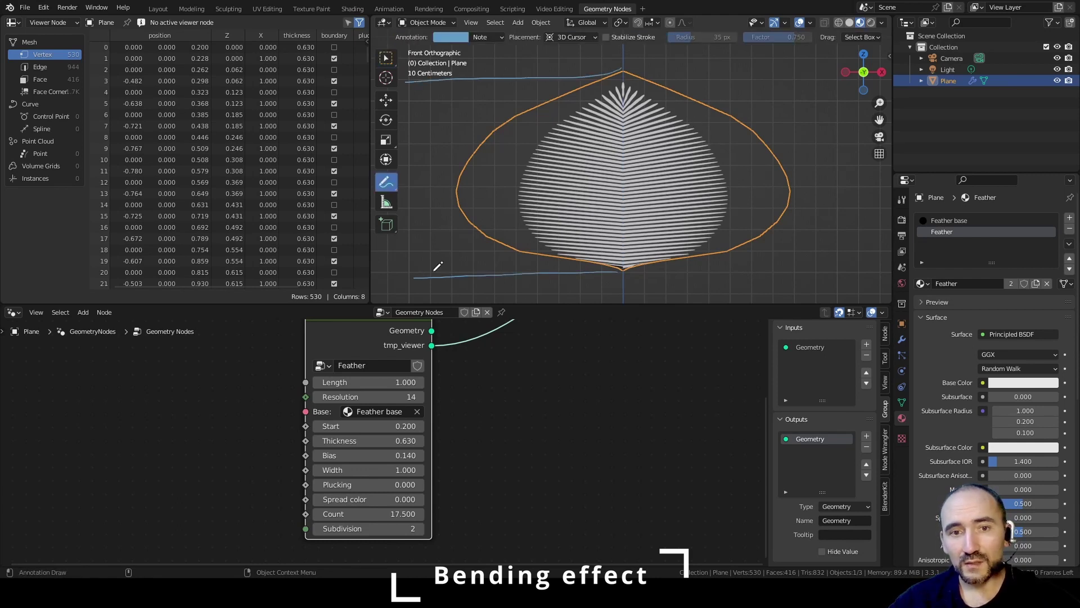
{"action": "left_click_drag", "start_coordinate": [433, 274], "coordinate": [434, 274]}
{"action": "left_click_drag", "start_coordinate": [433, 91], "coordinate": [440, 91]}
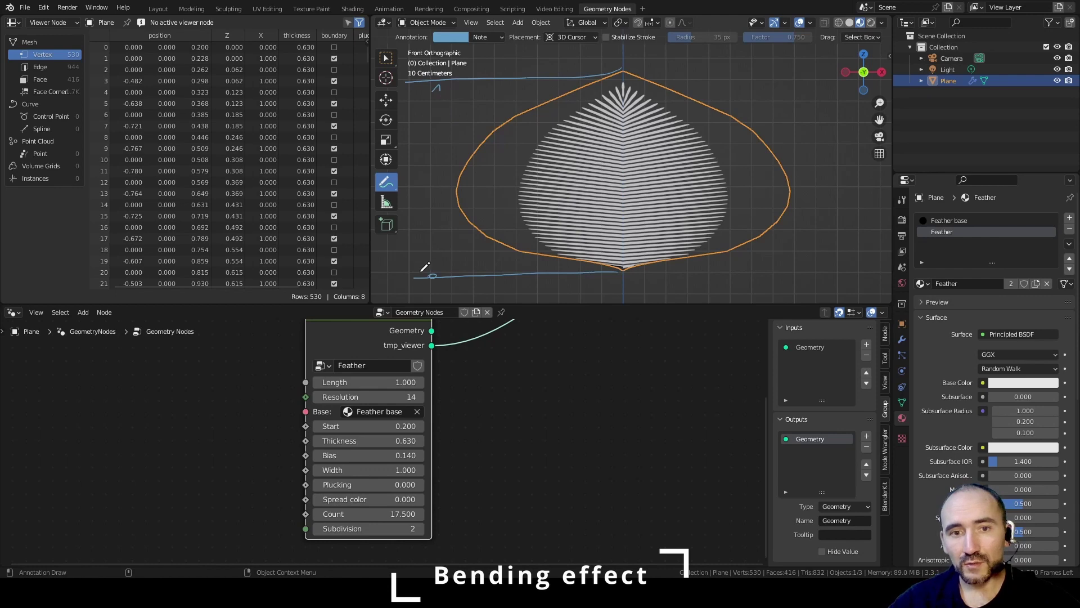
{"action": "left_click_drag", "start_coordinate": [422, 274], "coordinate": [422, 85]}
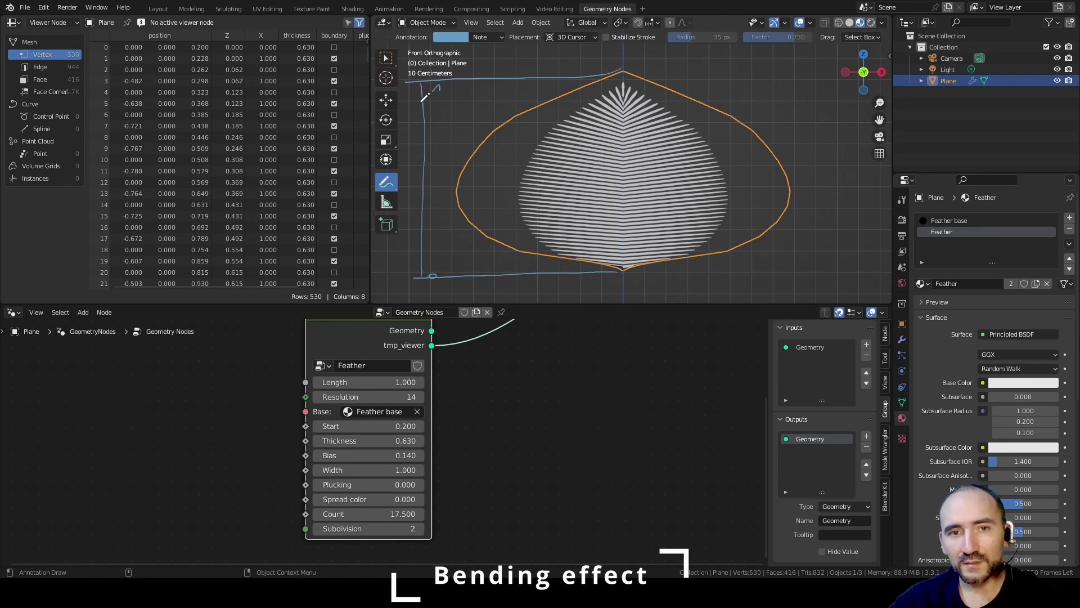
Step: Annotate a low bending point with a dashed line and upward arrow on the left scale, and sketch barbs curving away from it
{"action": "mouse_move", "coordinate": [416, 208]}
{"action": "left_mouse_down"}
{"action": "mouse_move", "coordinate": [625, 203]}
{"action": "mouse_move", "coordinate": [545, 204]}
{"action": "left_mouse_up"}
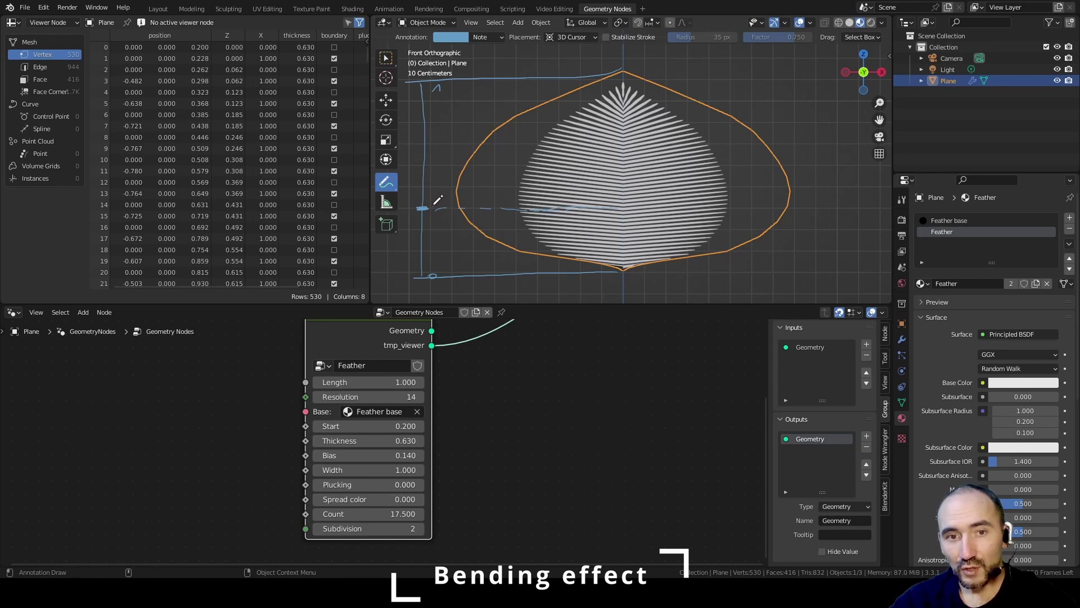
{"action": "left_click_drag", "start_coordinate": [433, 206], "coordinate": [433, 175]}
{"action": "left_click_drag", "start_coordinate": [429, 184], "coordinate": [439, 183]}
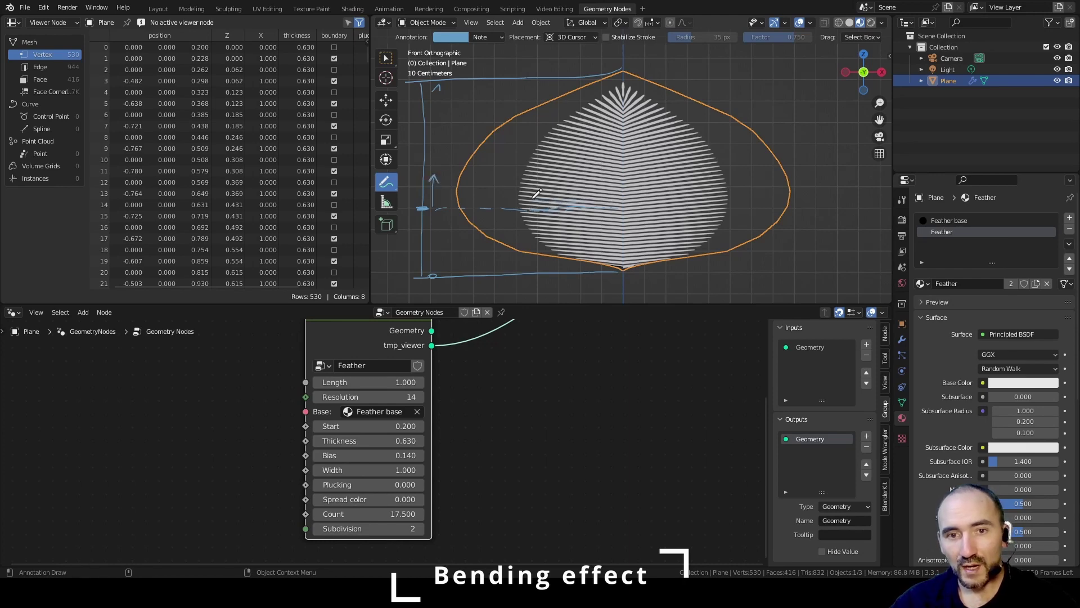
{"action": "left_click_drag", "start_coordinate": [537, 193], "coordinate": [466, 170]}
{"action": "left_click_drag", "start_coordinate": [545, 165], "coordinate": [493, 126]}
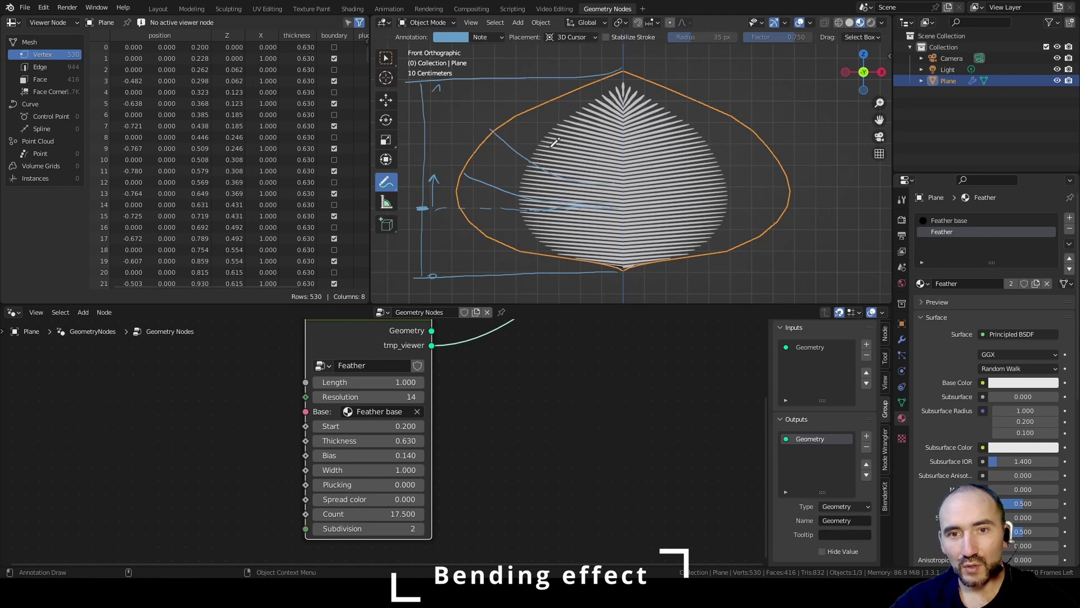
{"action": "mouse_move", "coordinate": [611, 153]}
{"action": "left_mouse_down"}
{"action": "mouse_move", "coordinate": [588, 142]}
{"action": "mouse_move", "coordinate": [561, 101]}
{"action": "mouse_move", "coordinate": [610, 99]}
{"action": "mouse_move", "coordinate": [606, 83]}
{"action": "left_mouse_up"}
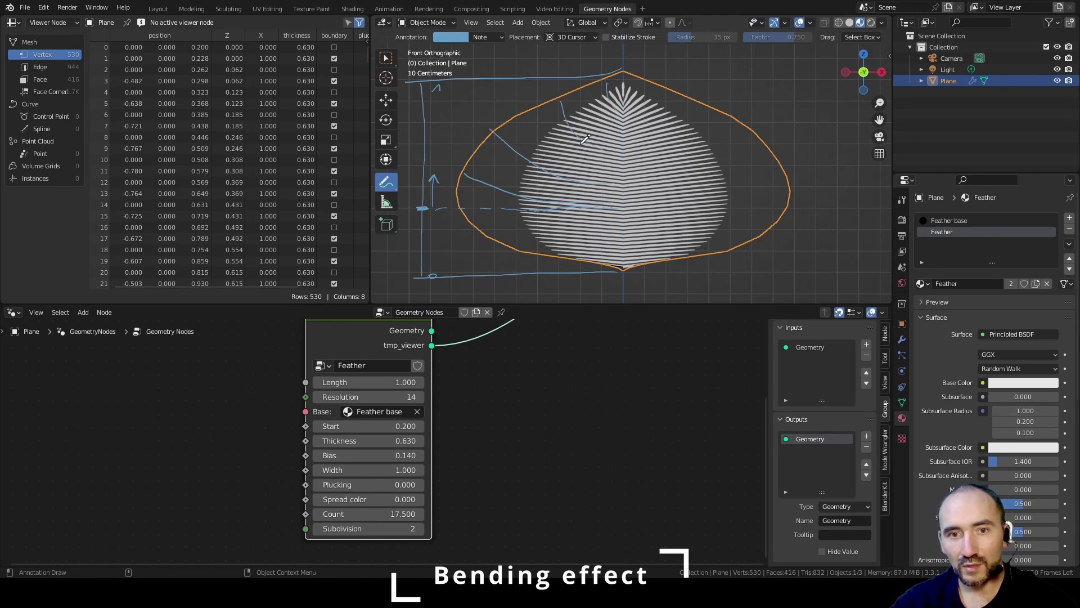
{"action": "left_click_drag", "start_coordinate": [615, 213], "coordinate": [496, 239]}
{"action": "left_click_drag", "start_coordinate": [605, 226], "coordinate": [544, 249]}
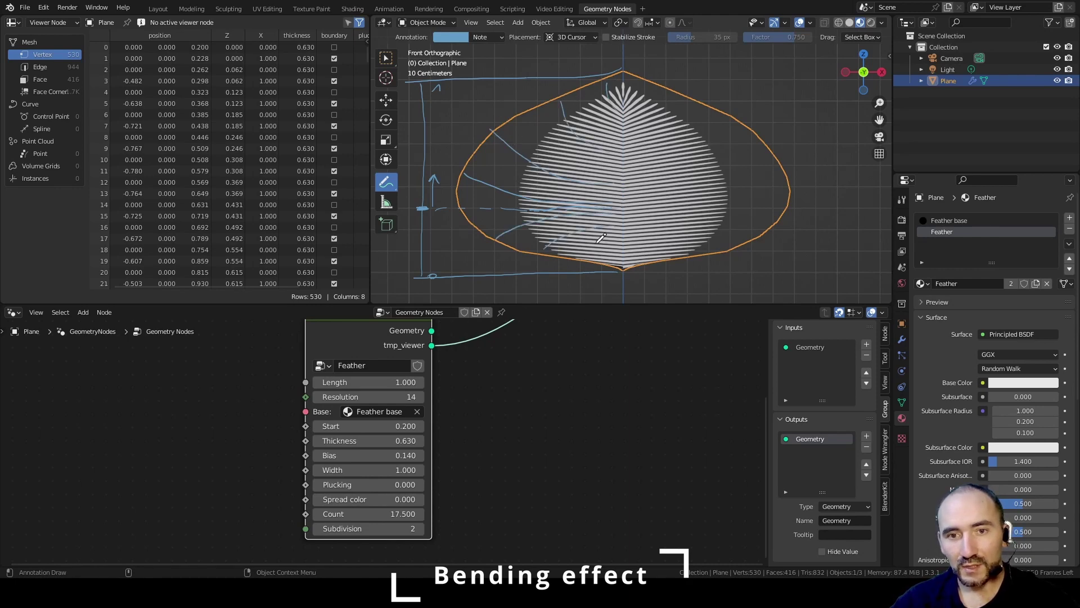
Step: Annotate a second vertical scale beside the feather's right edge, circle the left bending point and mark a higher one on the new scale
{"action": "left_click_drag", "start_coordinate": [793, 79], "coordinate": [833, 79]}
{"action": "left_click_drag", "start_coordinate": [814, 80], "coordinate": [809, 273]}
{"action": "left_click_drag", "start_coordinate": [795, 273], "coordinate": [820, 273]}
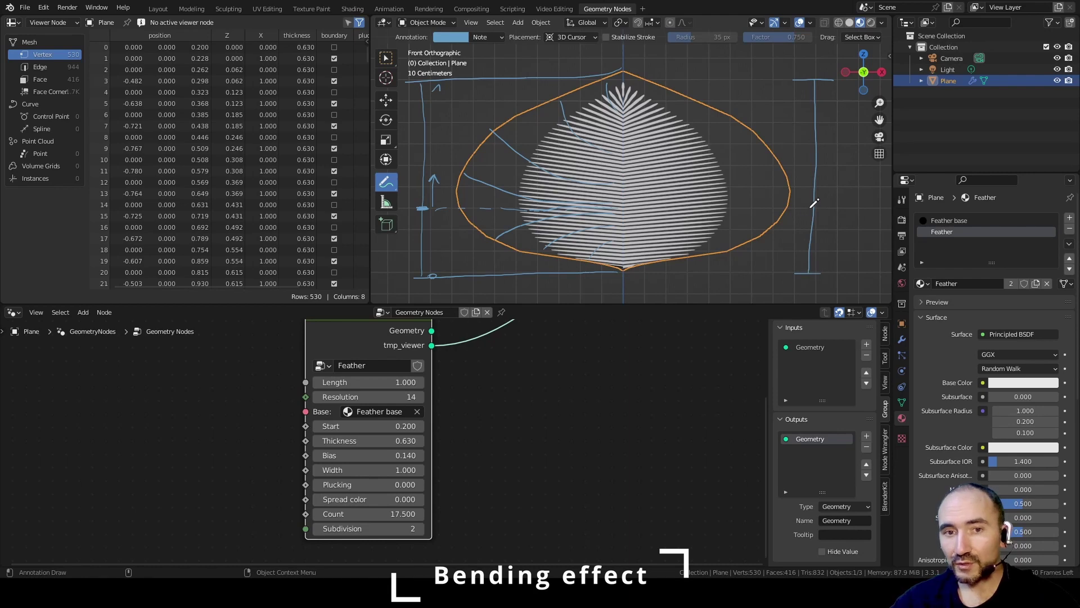
{"action": "left_click_drag", "start_coordinate": [424, 195], "coordinate": [437, 205]}
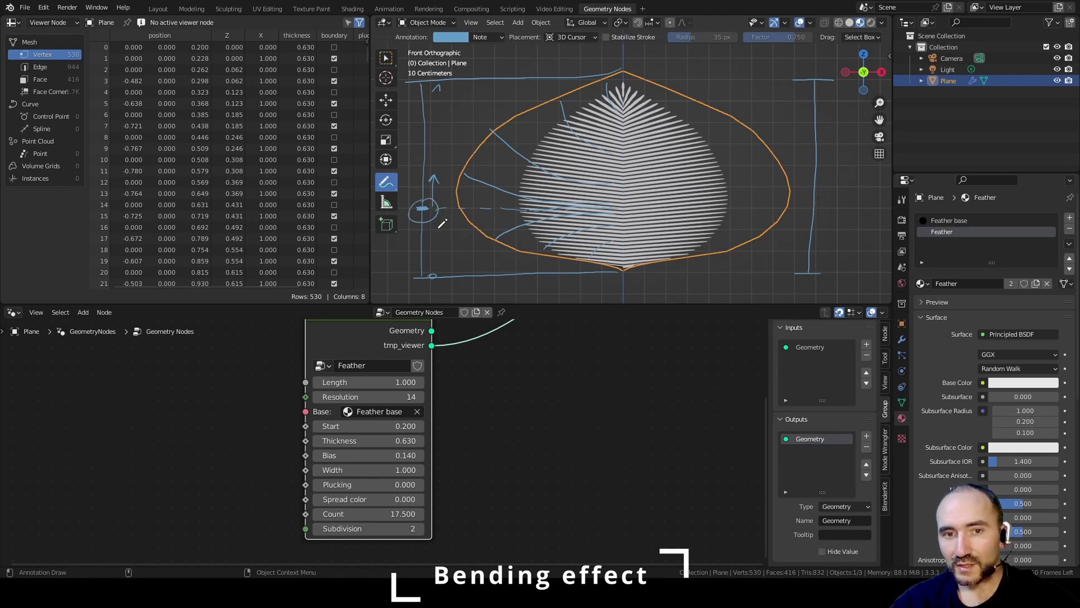
{"action": "left_click_drag", "start_coordinate": [820, 128], "coordinate": [706, 134]}
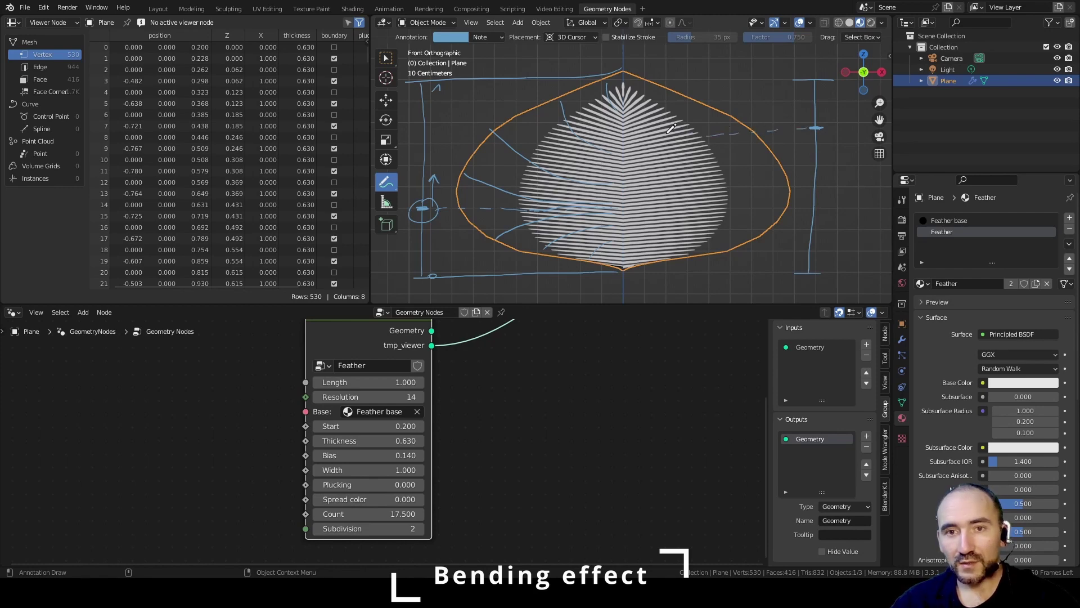
Step: Sketch annotated barbs on the feather's right half, curving upward above the higher bending point and downward below it, with a downward arrow
{"action": "left_click_drag", "start_coordinate": [629, 130], "coordinate": [699, 103]}
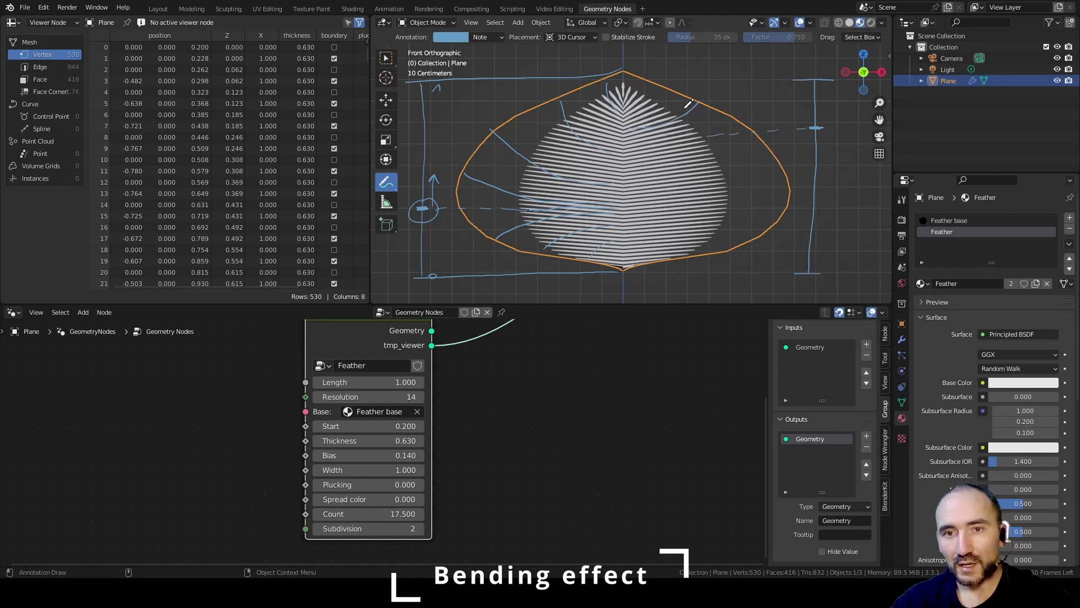
{"action": "left_click_drag", "start_coordinate": [630, 120], "coordinate": [661, 90]}
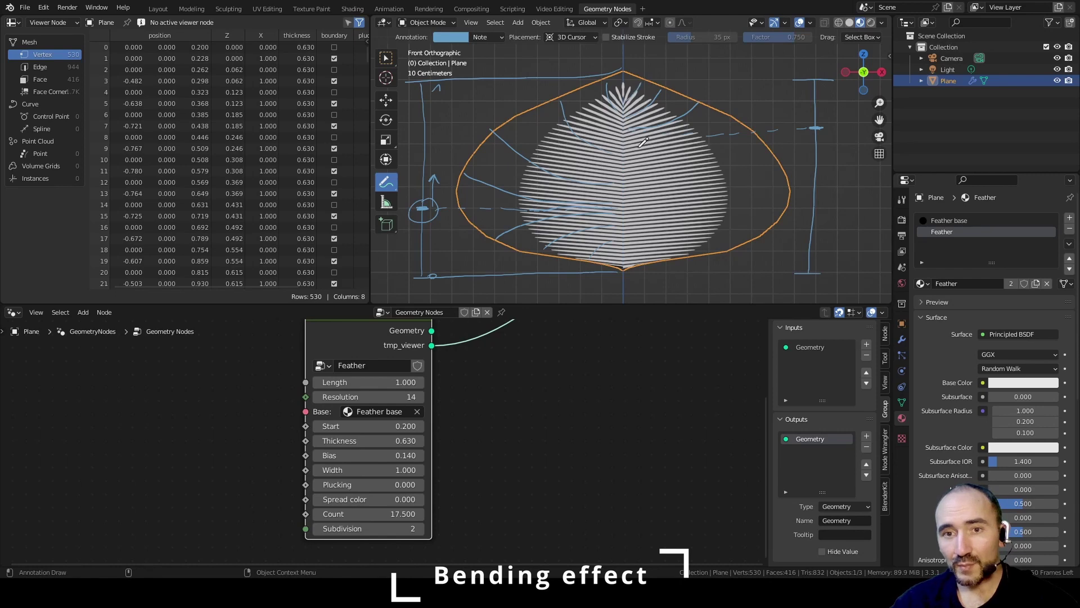
{"action": "mouse_move", "coordinate": [634, 132]}
{"action": "left_mouse_down"}
{"action": "mouse_move", "coordinate": [754, 129]}
{"action": "mouse_move", "coordinate": [807, 164]}
{"action": "left_mouse_up"}
{"action": "left_click_drag", "start_coordinate": [803, 153], "coordinate": [813, 151]}
{"action": "left_click_drag", "start_coordinate": [629, 138], "coordinate": [793, 172]}
{"action": "left_click_drag", "start_coordinate": [693, 162], "coordinate": [762, 227]}
{"action": "mouse_move", "coordinate": [637, 169]}
{"action": "left_mouse_down"}
{"action": "mouse_move", "coordinate": [701, 222]}
{"action": "mouse_move", "coordinate": [706, 252]}
{"action": "left_mouse_up"}
{"action": "left_click_drag", "start_coordinate": [641, 191], "coordinate": [647, 250]}
Step: Show the feather as a wireframe and open the Feather group at the link between Subdivide Mesh and Set Material
{"action": "key", "text": "shift+z"}
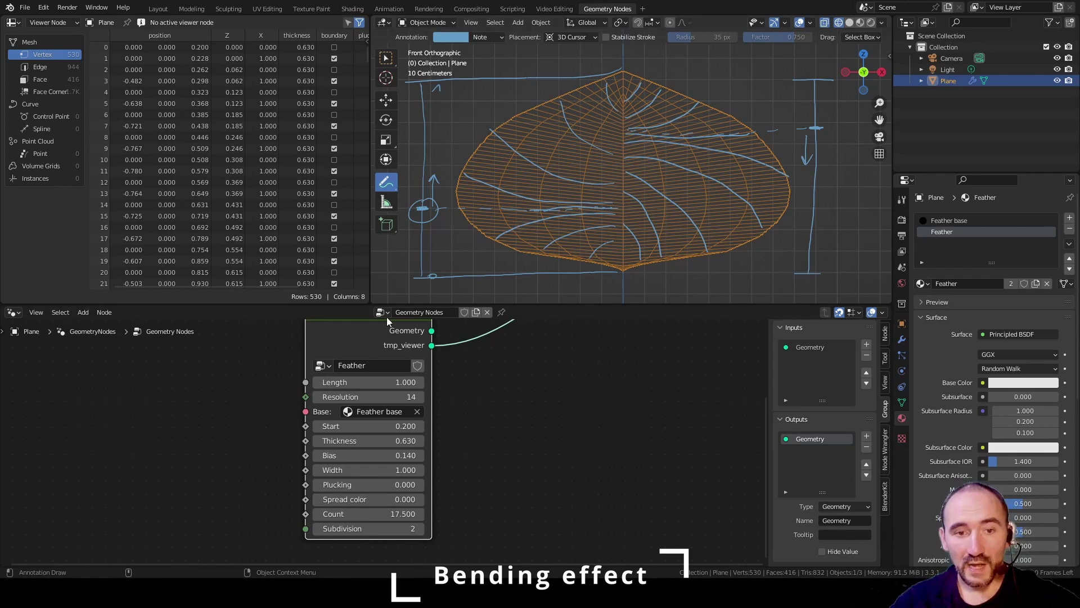
{"action": "key", "text": "Tab"}
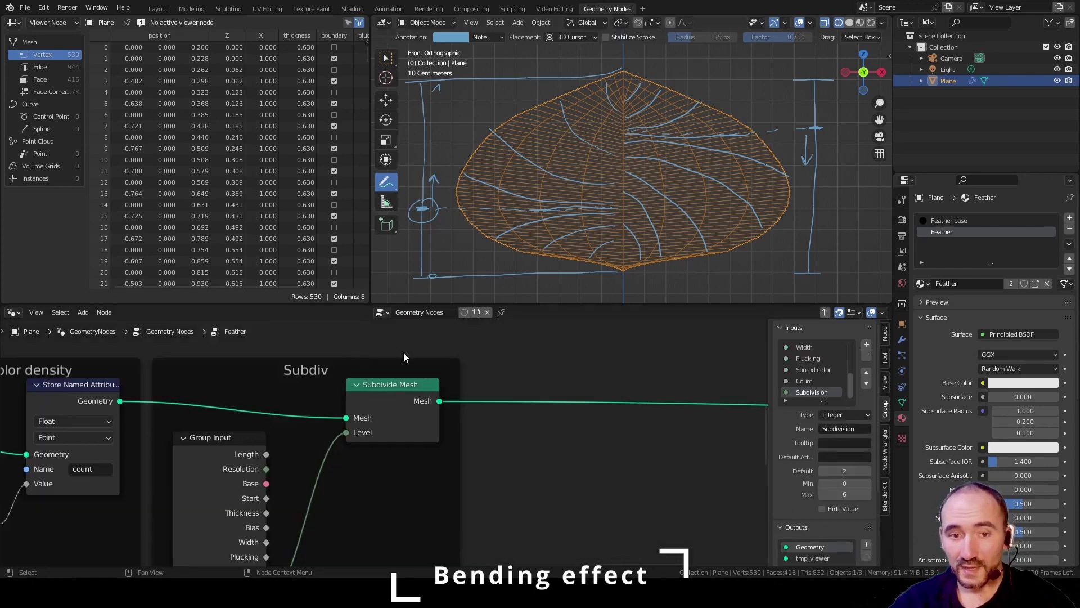
{"action": "scroll", "coordinate": [403, 353], "scroll_direction": "down", "scroll_amount": 2}
{"action": "middle_click_drag", "start_coordinate": [441, 362], "coordinate": [227, 402]}
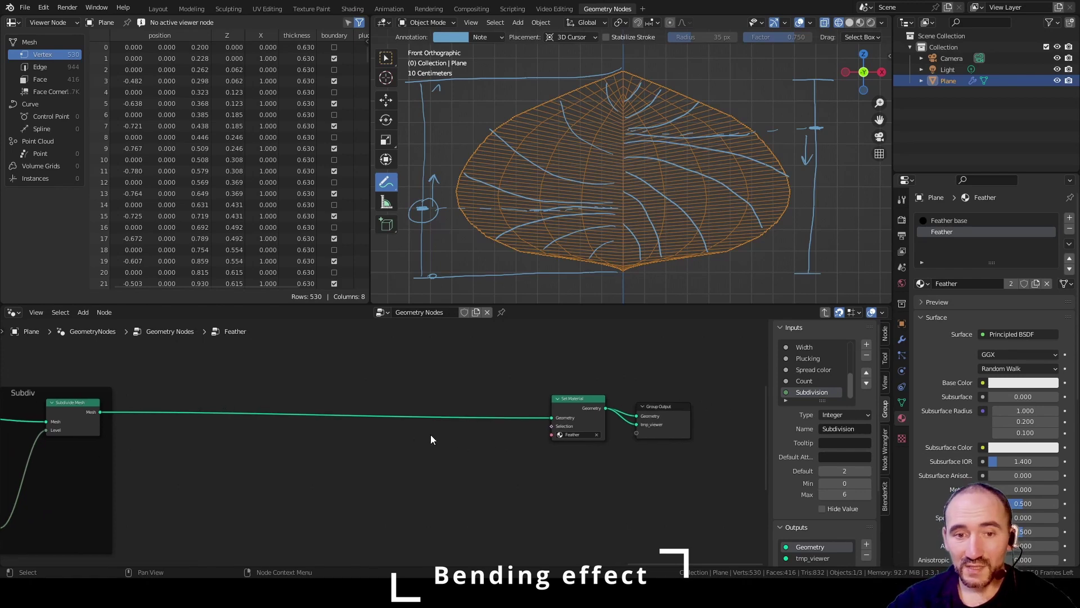
{"action": "scroll", "coordinate": [411, 459], "scroll_direction": "up", "scroll_amount": 1}
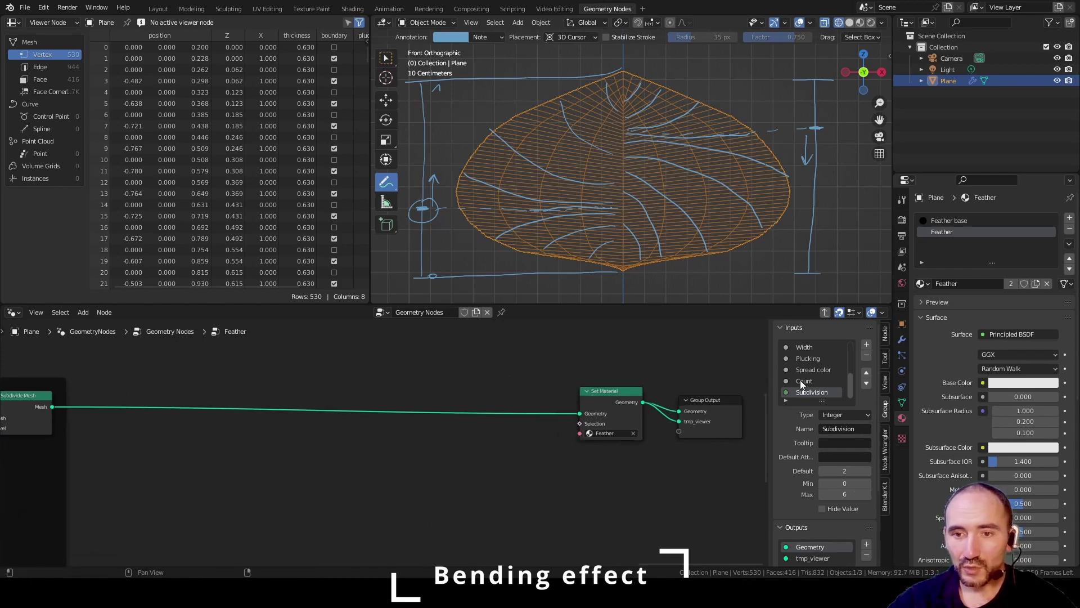
Step: Add a group input named Bending point to the Feather group and make its type Float
{"action": "left_click", "coordinate": [867, 344]}
{"action": "left_click", "coordinate": [844, 429]}
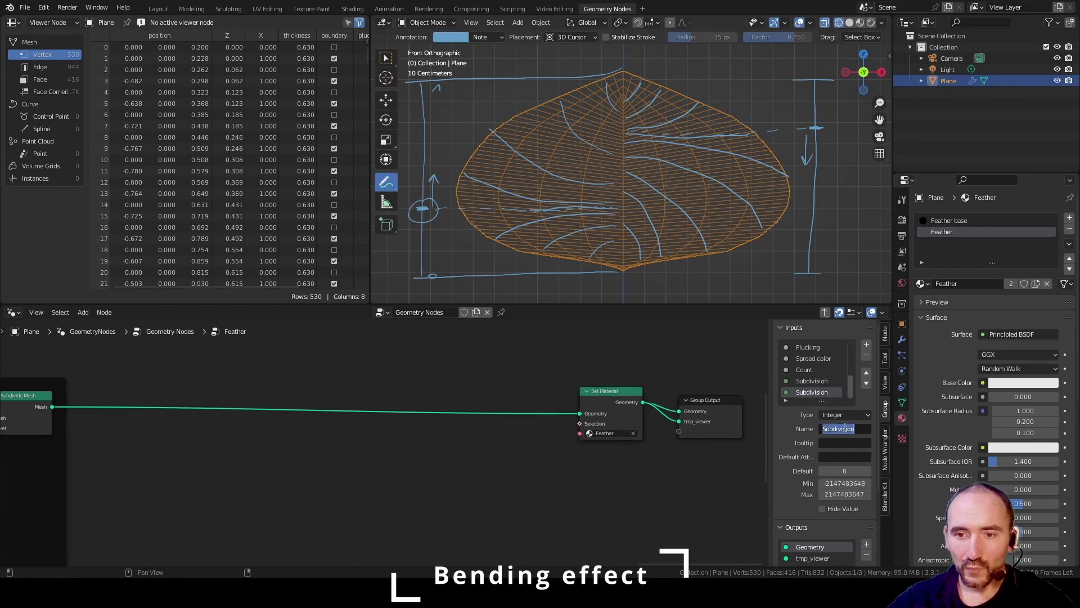
{"action": "type", "text": "Bendi"}
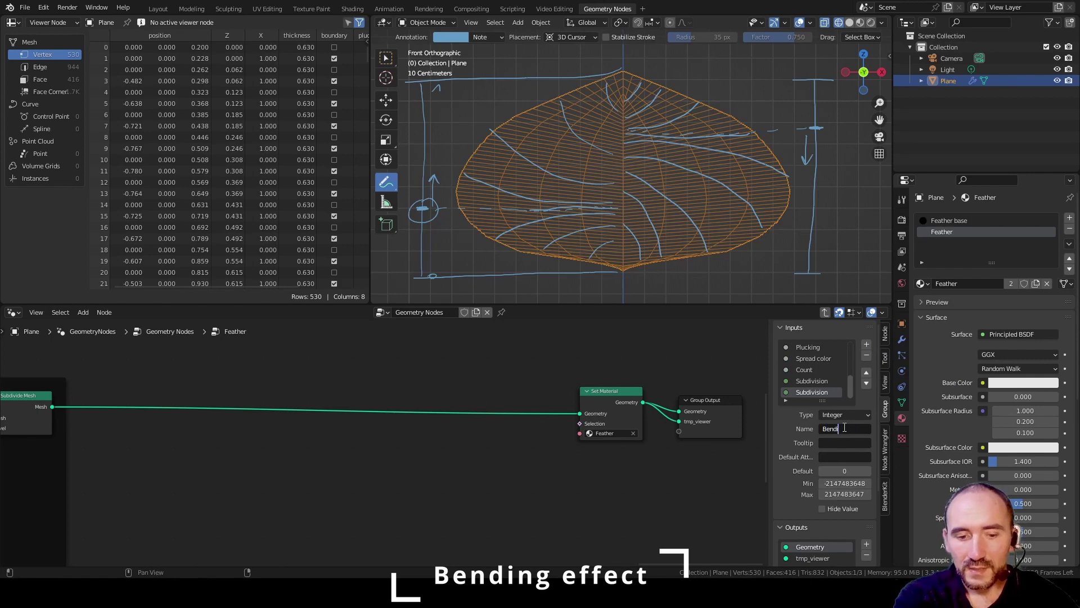
{"action": "type", "text": "ng point"}
{"action": "key", "text": "Tab"}
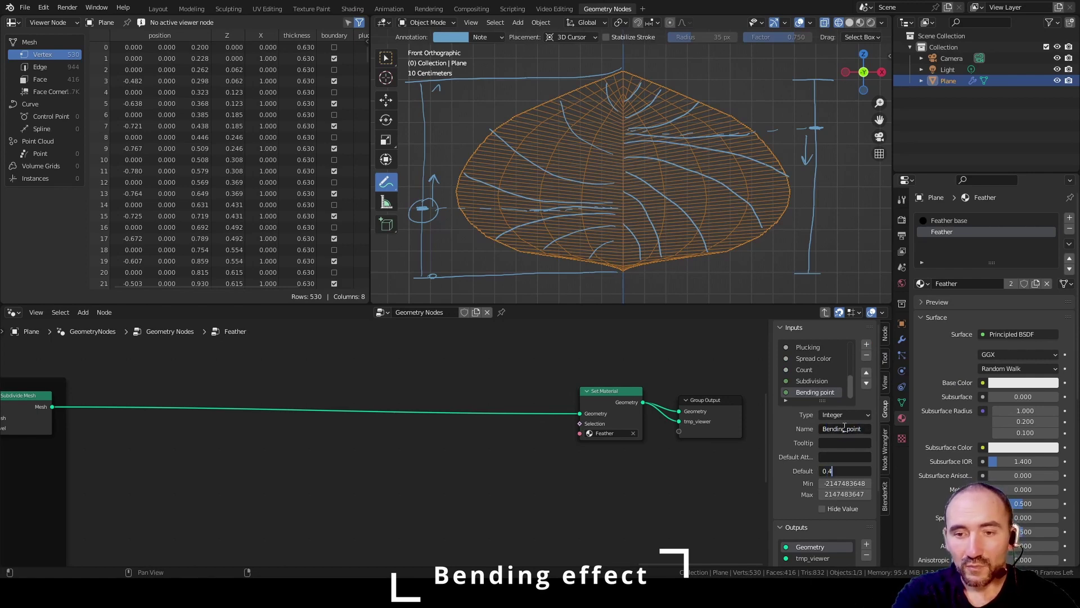
{"action": "type", "text": "0.4"}
{"action": "key", "text": "Return"}
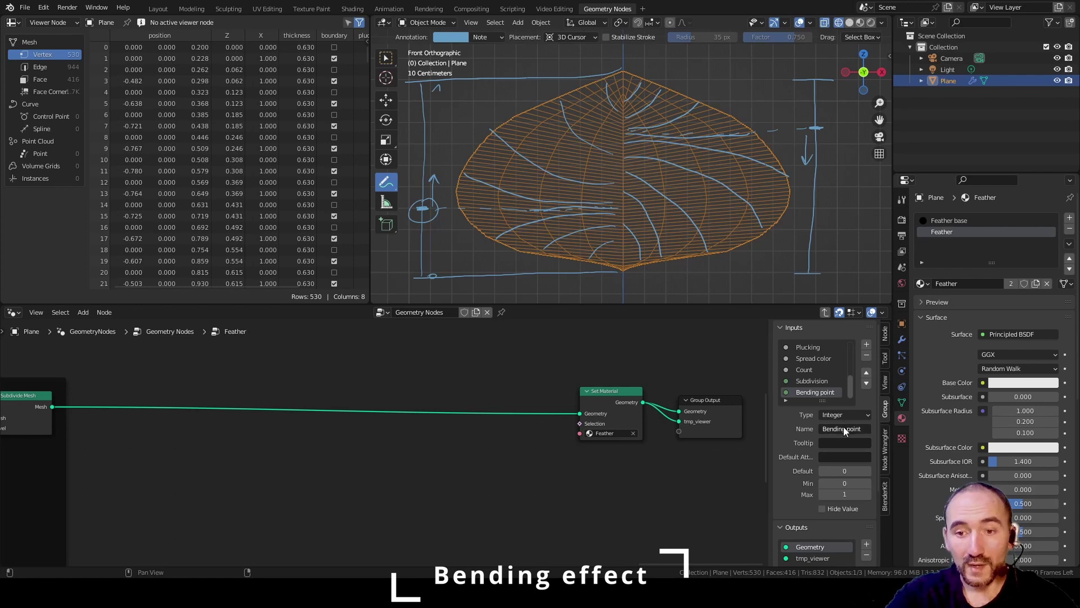
{"action": "left_click", "coordinate": [843, 414]}
{"action": "left_click", "coordinate": [865, 452]}
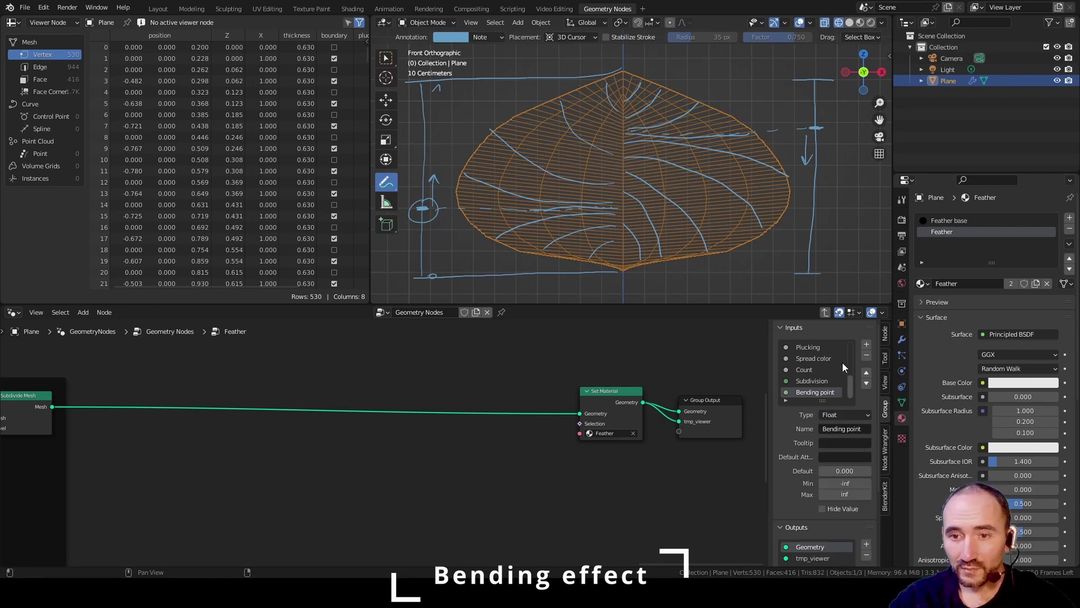
Step: Add a Float group input named Bending scale with a minimum of 0
{"action": "left_click", "coordinate": [846, 430]}
{"action": "double_click", "coordinate": [847, 429]}
{"action": "type", "text": "scale"}
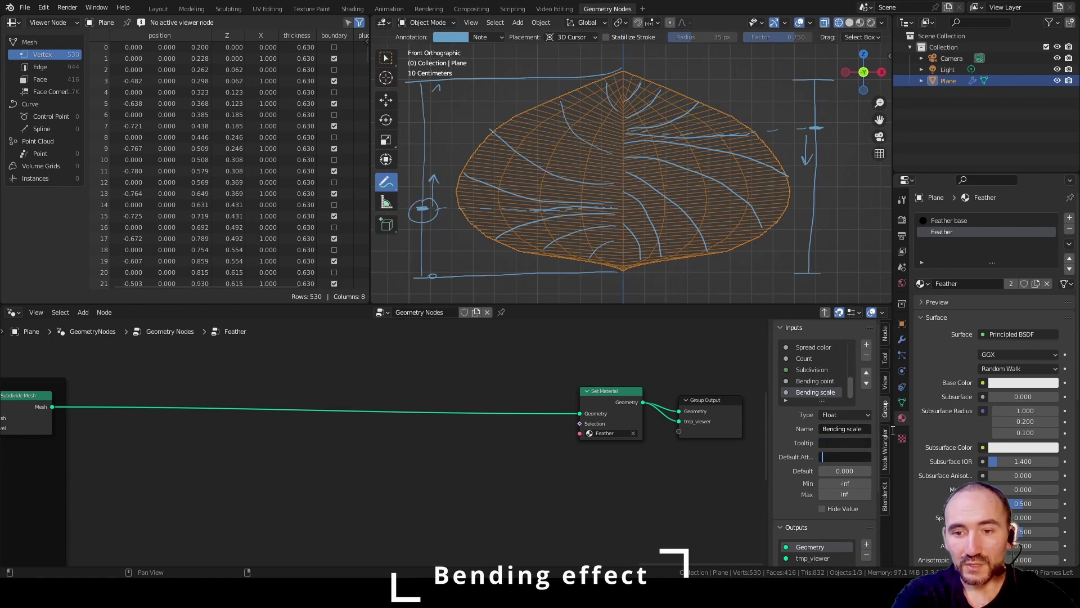
{"action": "key", "text": "Tab"}
{"action": "key", "text": "Tab"}
{"action": "type", "text": "0"}
{"action": "key", "text": "Return"}
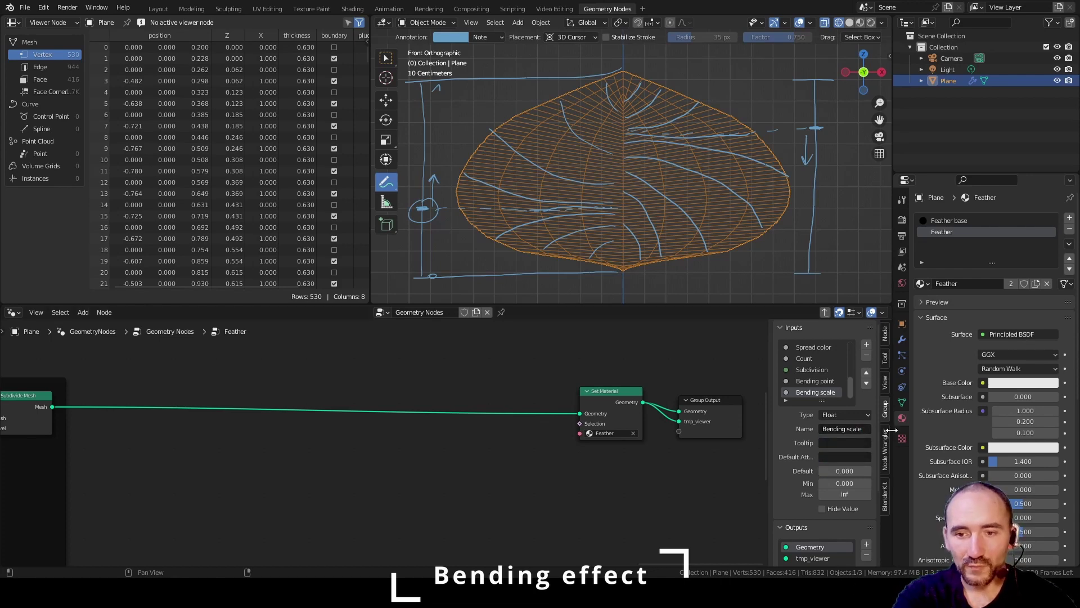
Step: Add a Float group input named Bending spread with a minimum of 0 and a default of 1.5
{"action": "left_click", "coordinate": [866, 344]}
{"action": "double_click", "coordinate": [873, 429]}
{"action": "type", "text": "spread"}
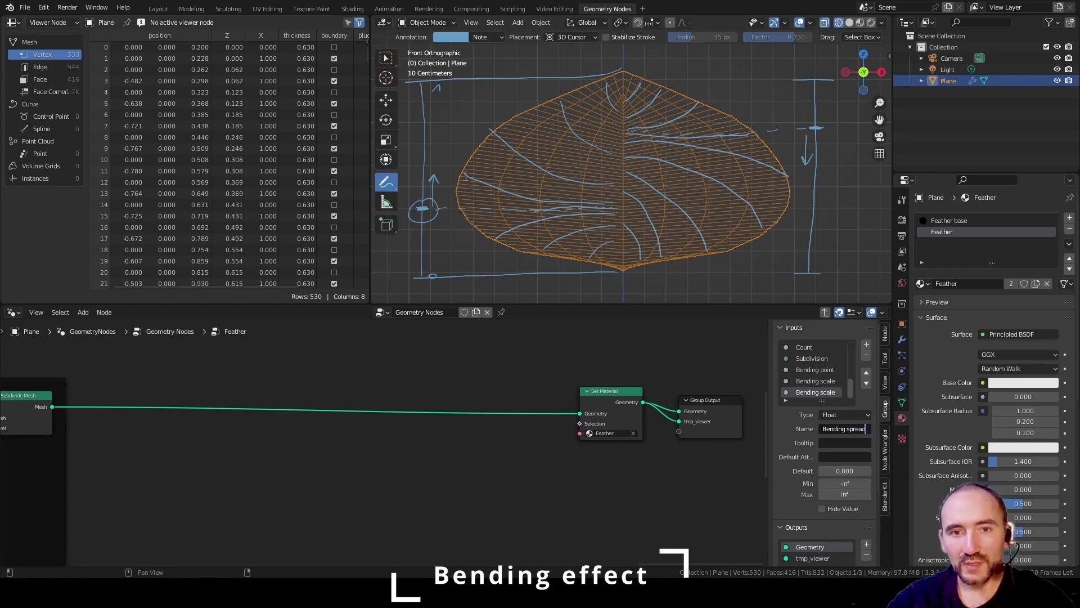
{"action": "left_click", "coordinate": [838, 484]}
{"action": "type", "text": "0"}
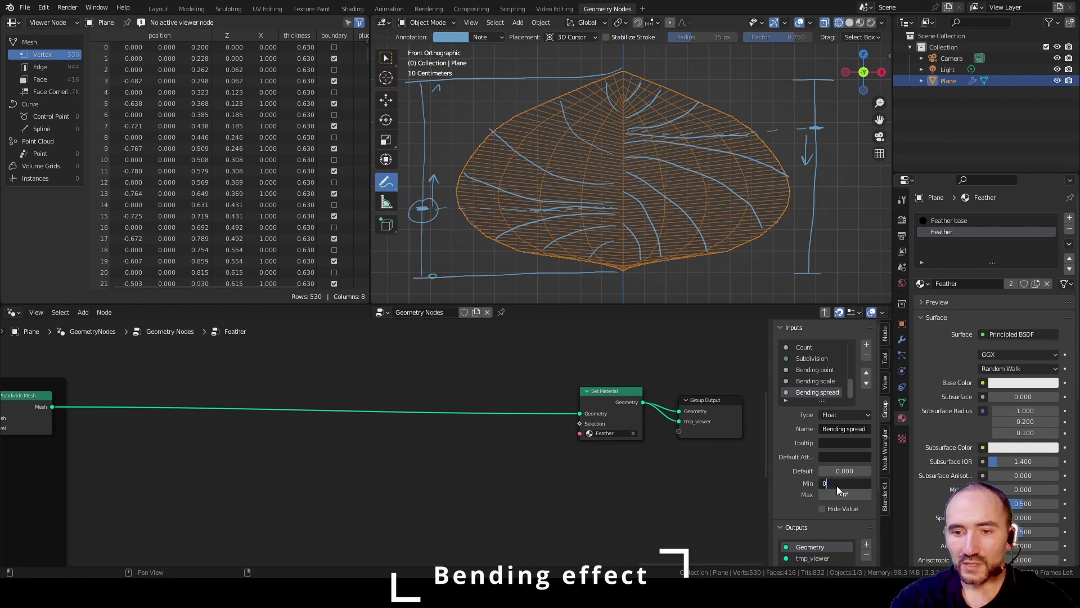
{"action": "type", "text": "1.5"}
{"action": "key", "text": "Return"}
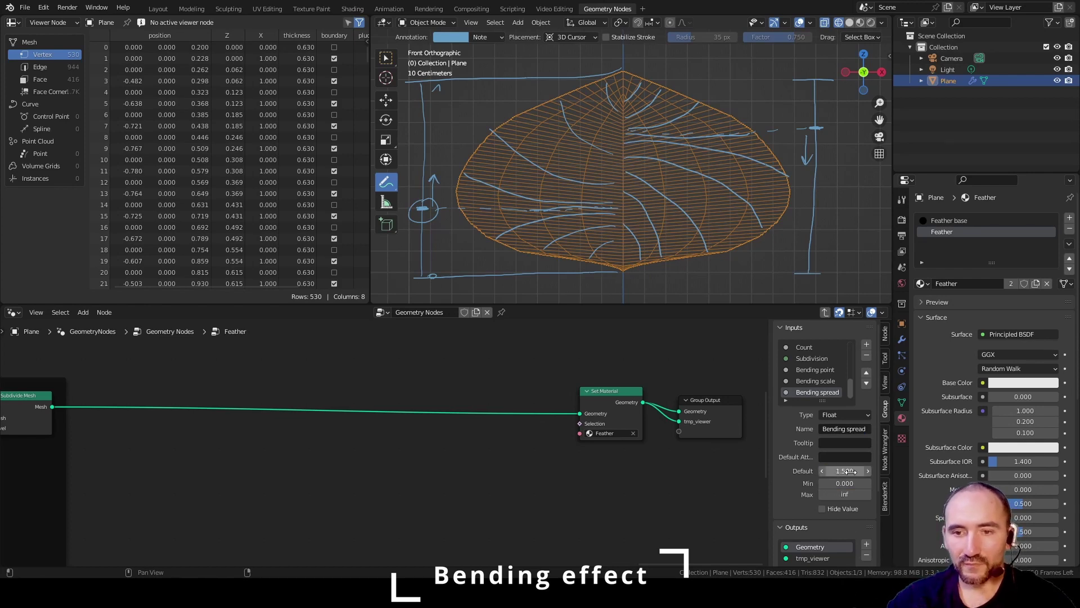
Step: Set the Bending scale input's default to 1, select the Bending point input and save the file
{"action": "left_click", "coordinate": [806, 380]}
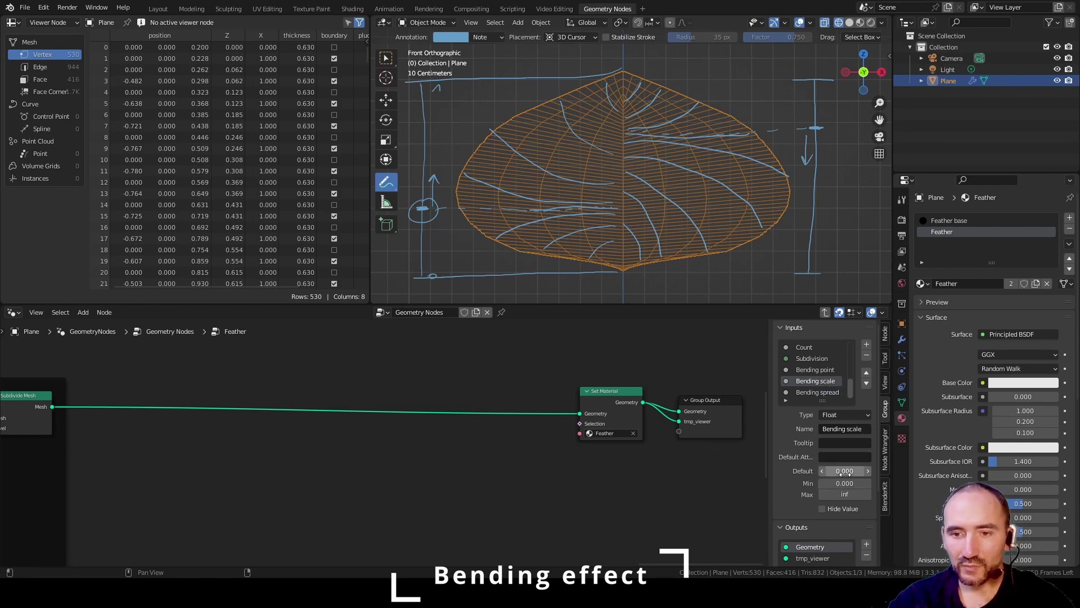
{"action": "left_click", "coordinate": [846, 472]}
{"action": "left_click", "coordinate": [813, 369]}
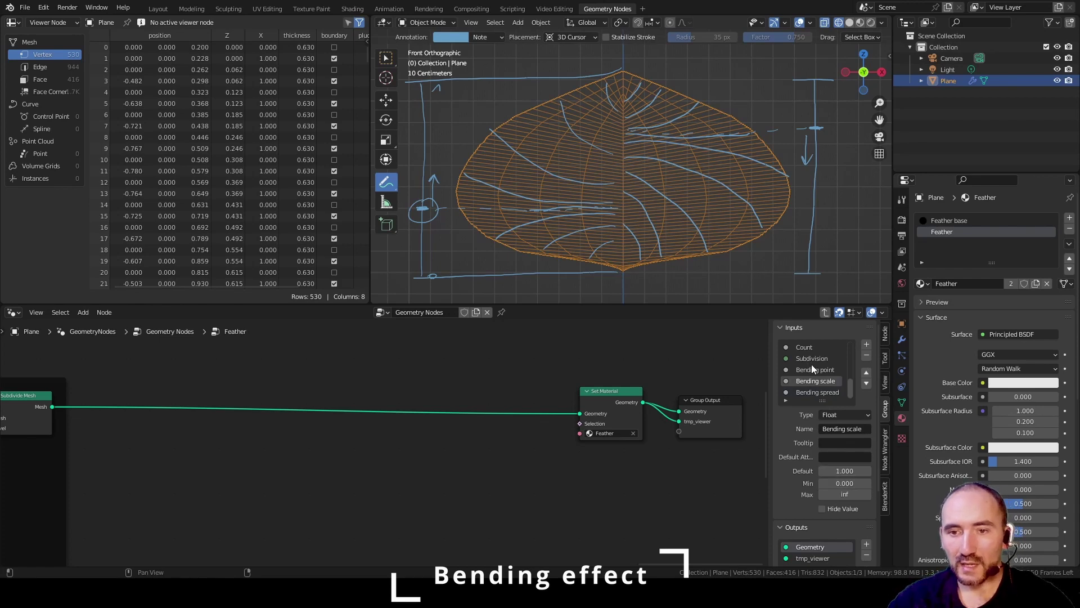
{"action": "key", "text": "ctrl+s"}
Step: Preview the output of Curve to Mesh, followed by the curve output of the Save thickness frame
{"action": "scroll", "coordinate": [403, 449], "scroll_direction": "up", "scroll_amount": 1}
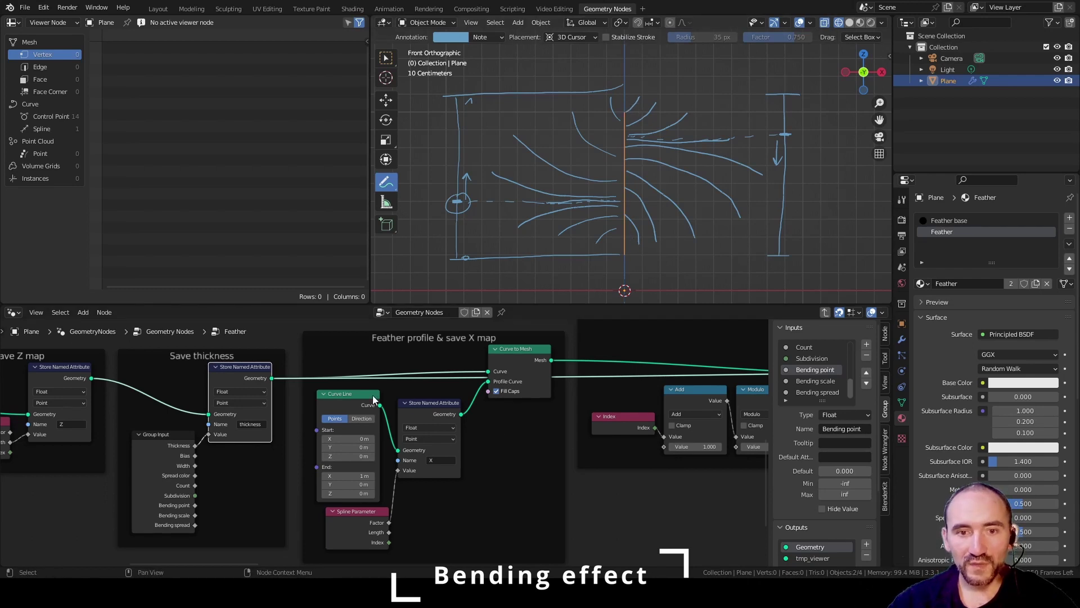
{"action": "left_click", "coordinate": [512, 356]}
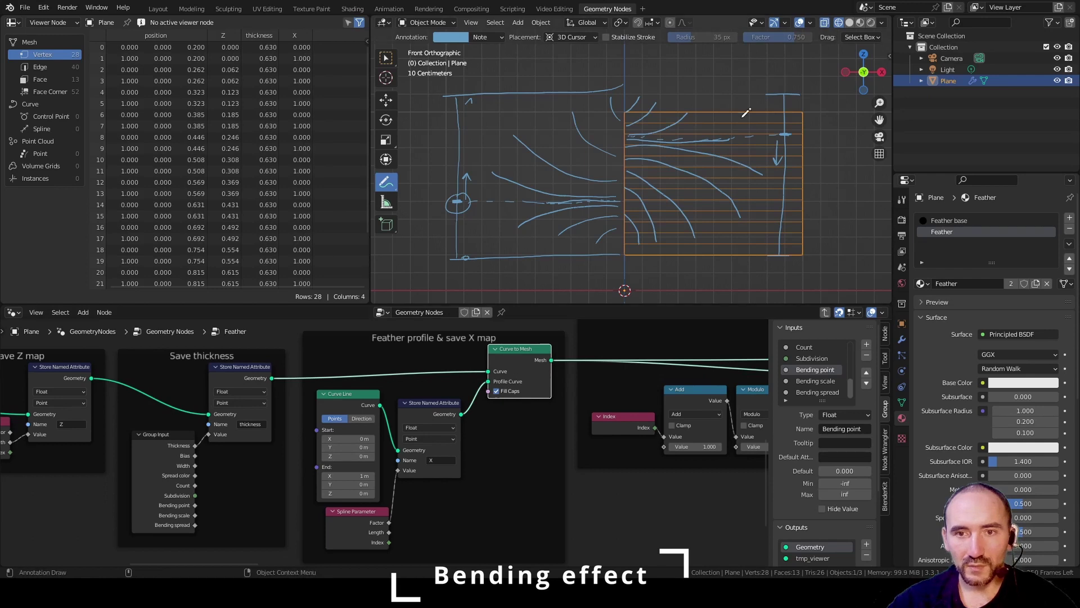
{"action": "left_click", "coordinate": [221, 373]}
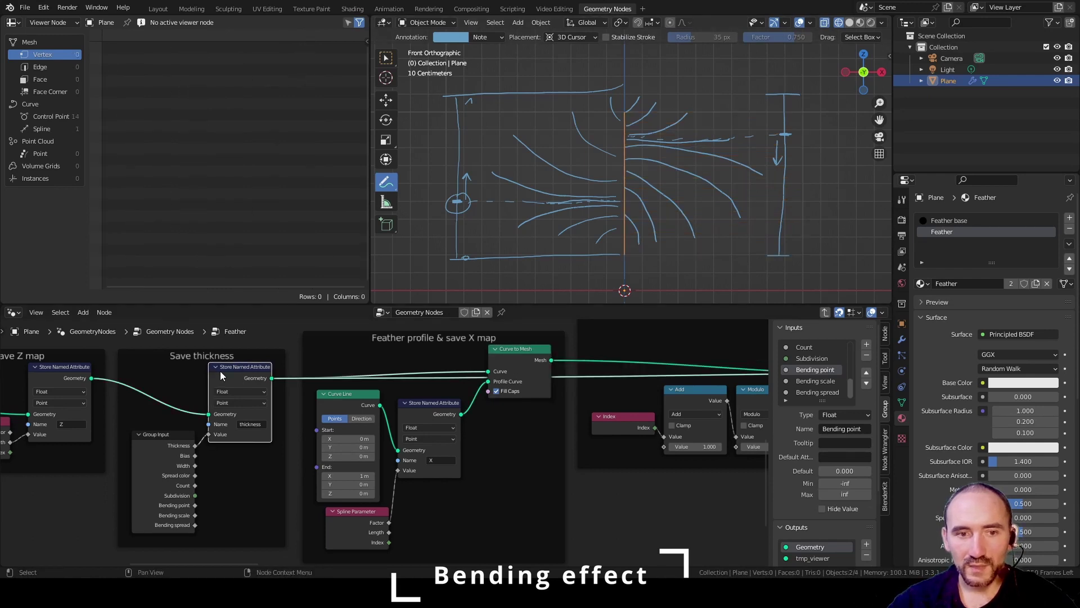
Step: Add a Sample Curve node between the Subdiv frame and Set Material and set it to Factor mode
{"action": "key", "text": "Home"}
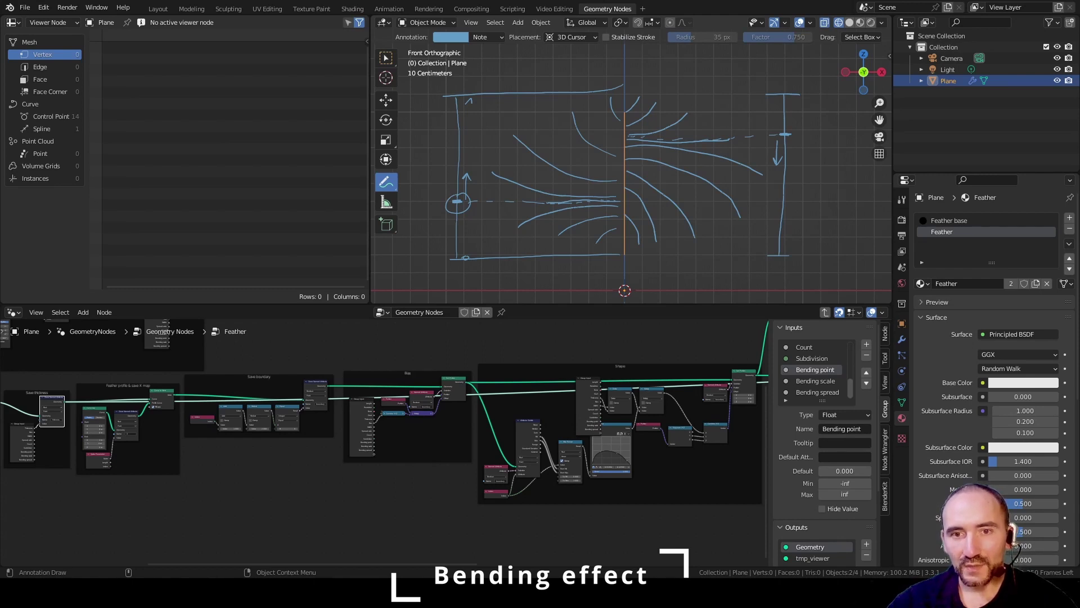
{"action": "scroll", "coordinate": [493, 417], "scroll_direction": "up", "scroll_amount": 6}
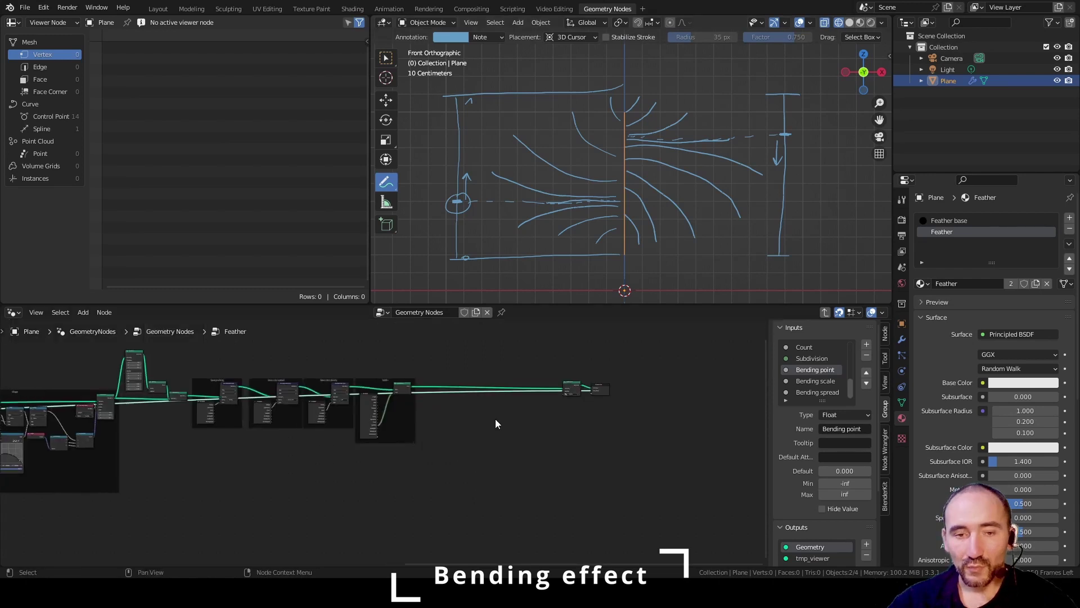
{"action": "scroll", "coordinate": [405, 485], "scroll_direction": "right", "scroll_amount": 4}
{"action": "key", "text": "F3"}
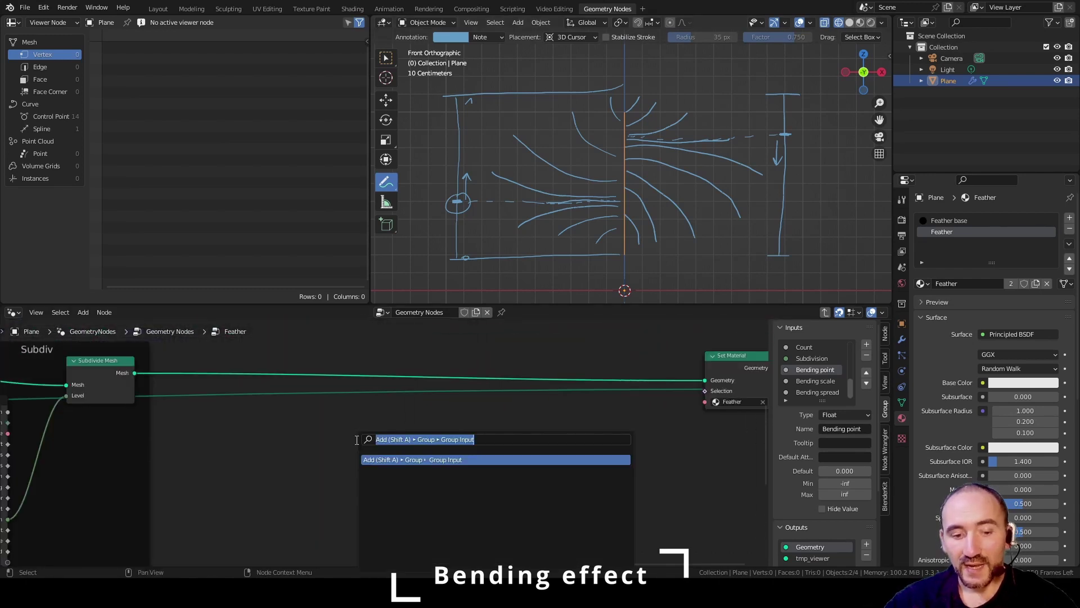
{"action": "type", "text": "sample"}
{"action": "key", "text": "Return"}
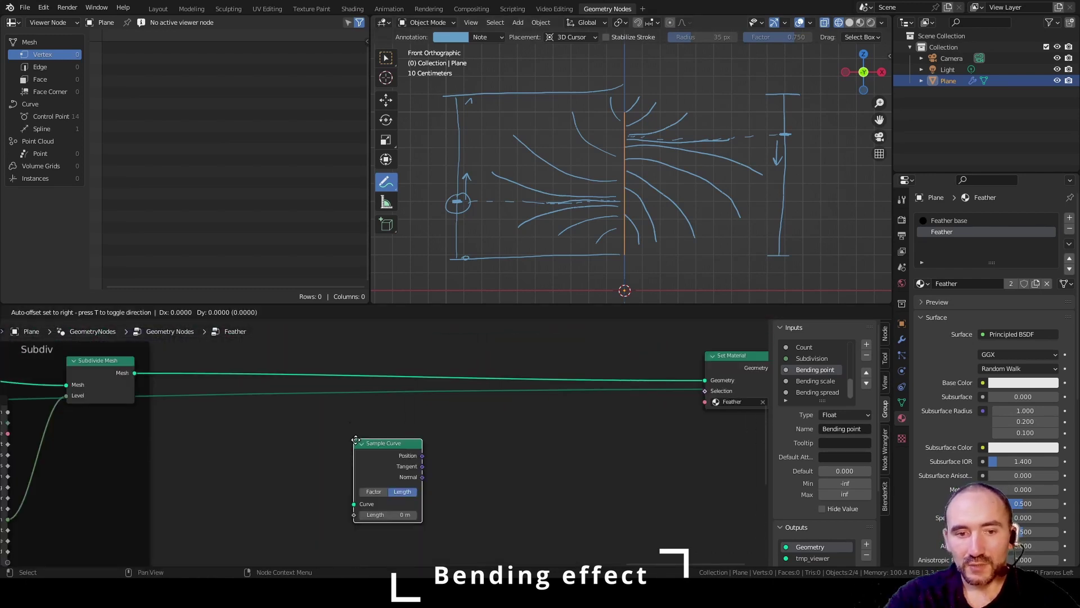
{"action": "left_click", "coordinate": [350, 425]}
{"action": "left_click", "coordinate": [373, 473]}
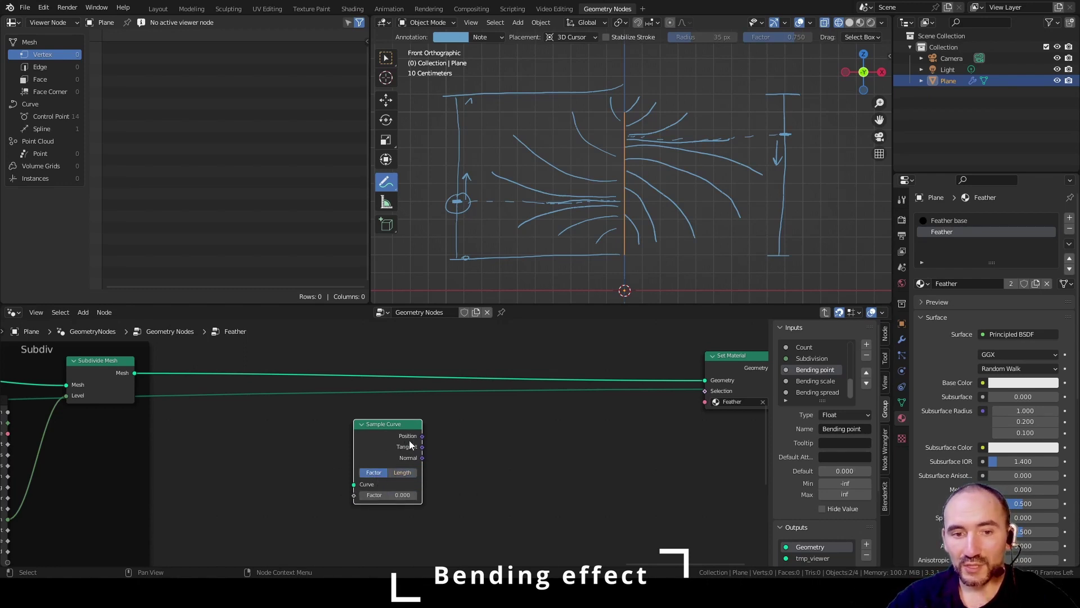
Step: Connect the geometry output of the Save thickness attribute node to the Curve input of Sample Curve
{"action": "key", "text": "Home"}
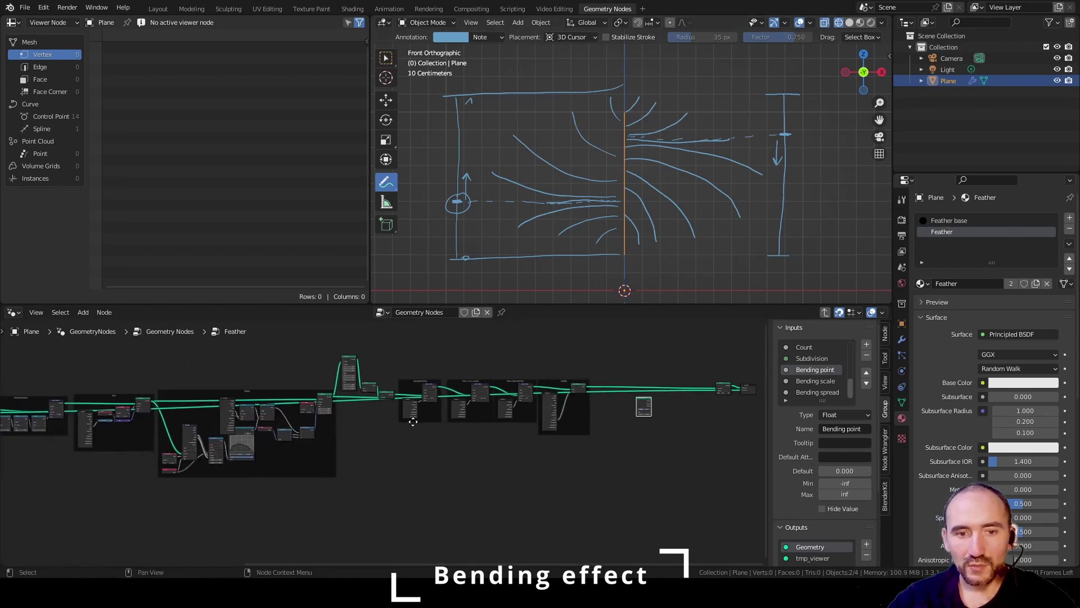
{"action": "middle_click_drag", "start_coordinate": [413, 422], "coordinate": [445, 423]}
{"action": "scroll", "coordinate": [383, 428], "scroll_direction": "up", "scroll_amount": 5}
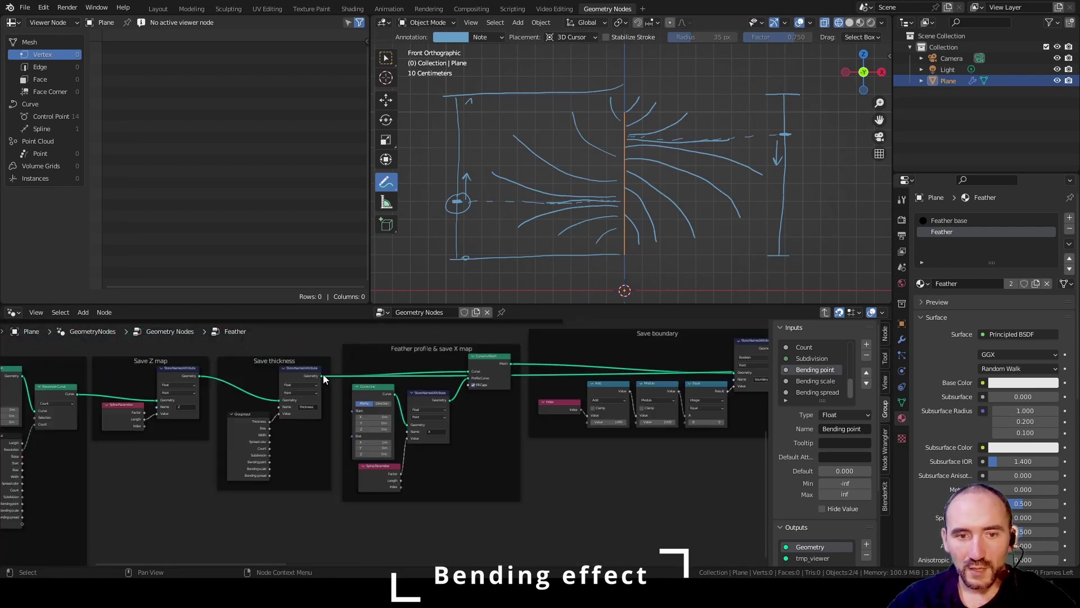
{"action": "left_click_drag", "start_coordinate": [322, 376], "coordinate": [396, 372]}
{"action": "scroll", "coordinate": [400, 373], "scroll_direction": "up", "scroll_amount": 3}
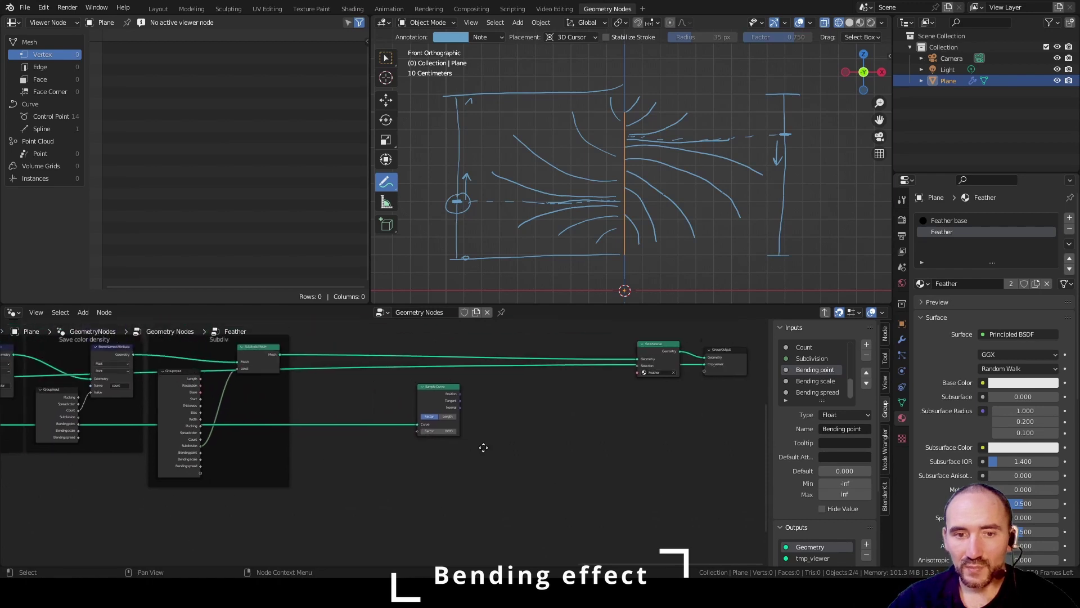
Step: Add a Group Input node and connect its Bending point output to the Factor of Sample Curve
{"action": "middle_click_drag", "start_coordinate": [553, 424], "coordinate": [487, 463]}
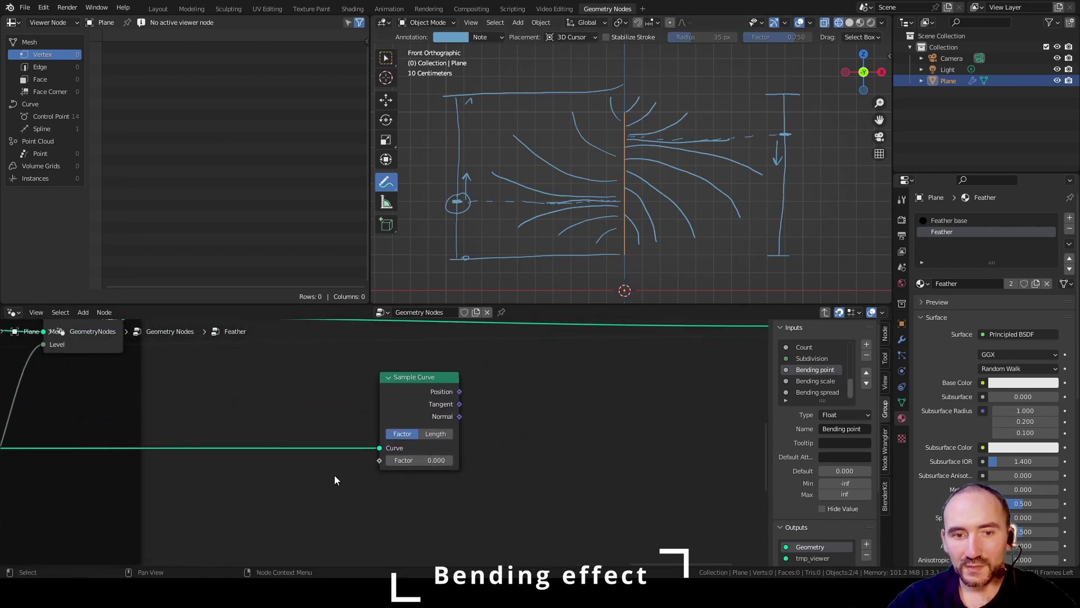
{"action": "key", "text": "shift+a"}
{"action": "type", "text": "group in"}
{"action": "key", "text": "Return"}
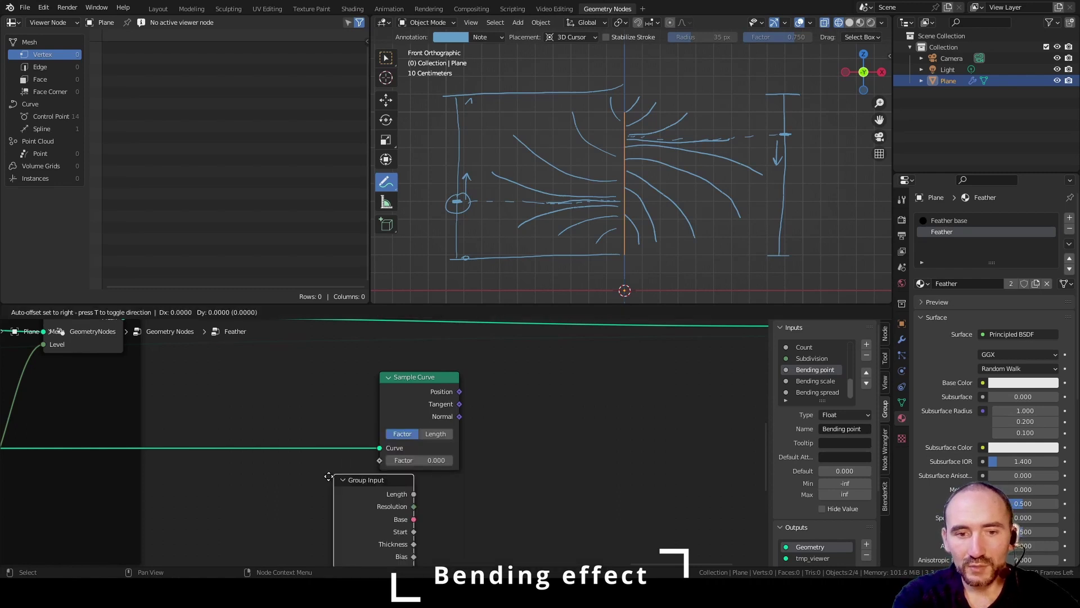
{"action": "left_click", "coordinate": [277, 529]}
{"action": "left_click_drag", "start_coordinate": [277, 529], "coordinate": [379, 460]}
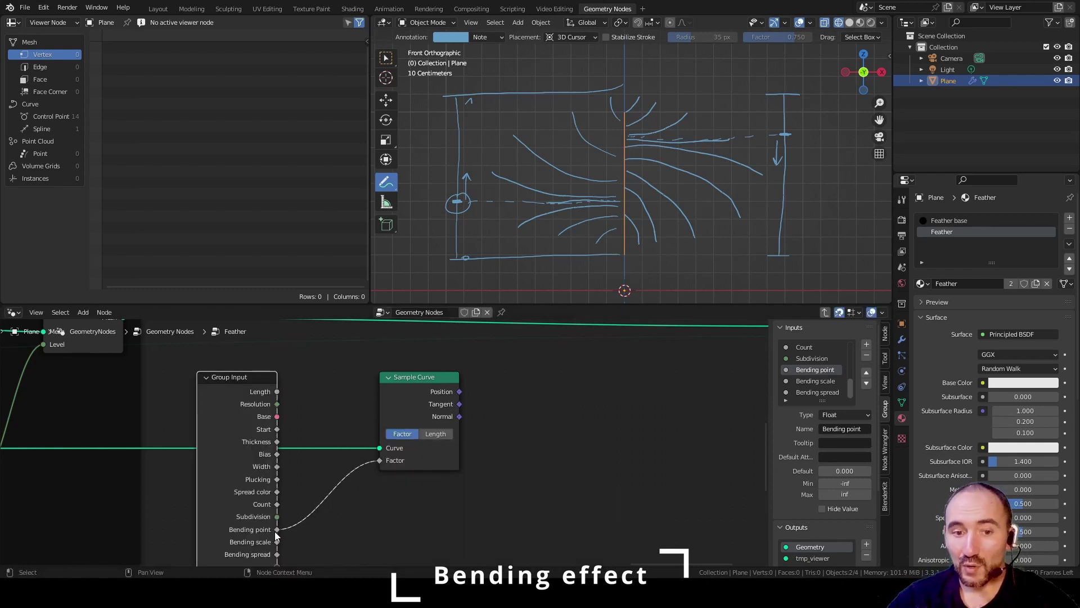
Step: Place Sample Curve close to its Group Input and route the long curve link below the node frames with reroutes
{"action": "left_click_drag", "start_coordinate": [403, 411], "coordinate": [346, 446]}
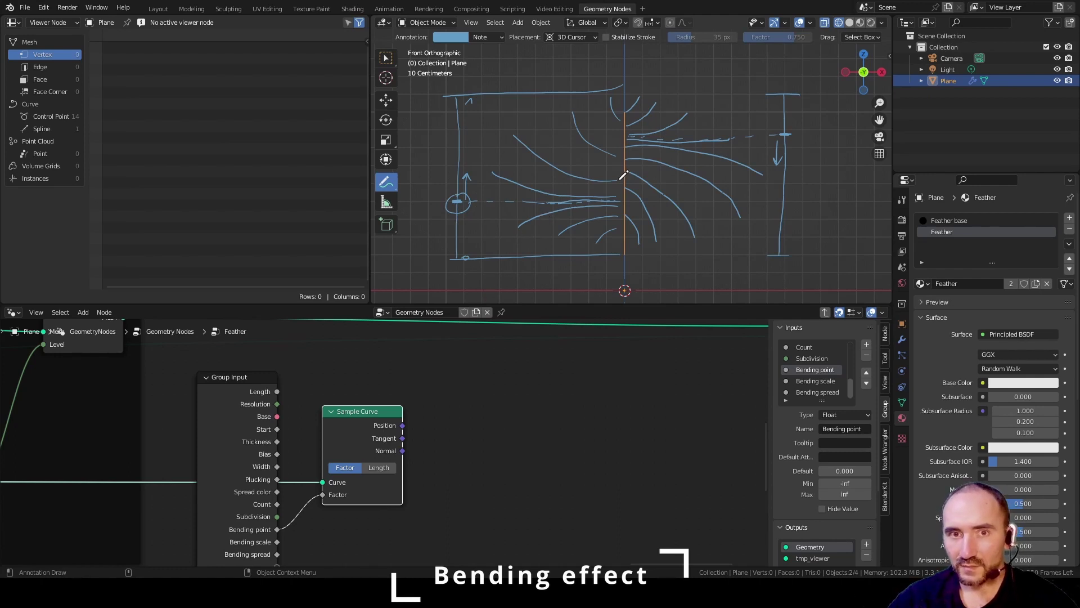
{"action": "scroll", "coordinate": [279, 504], "scroll_direction": "down", "scroll_amount": 5}
{"action": "key", "text": "g"}
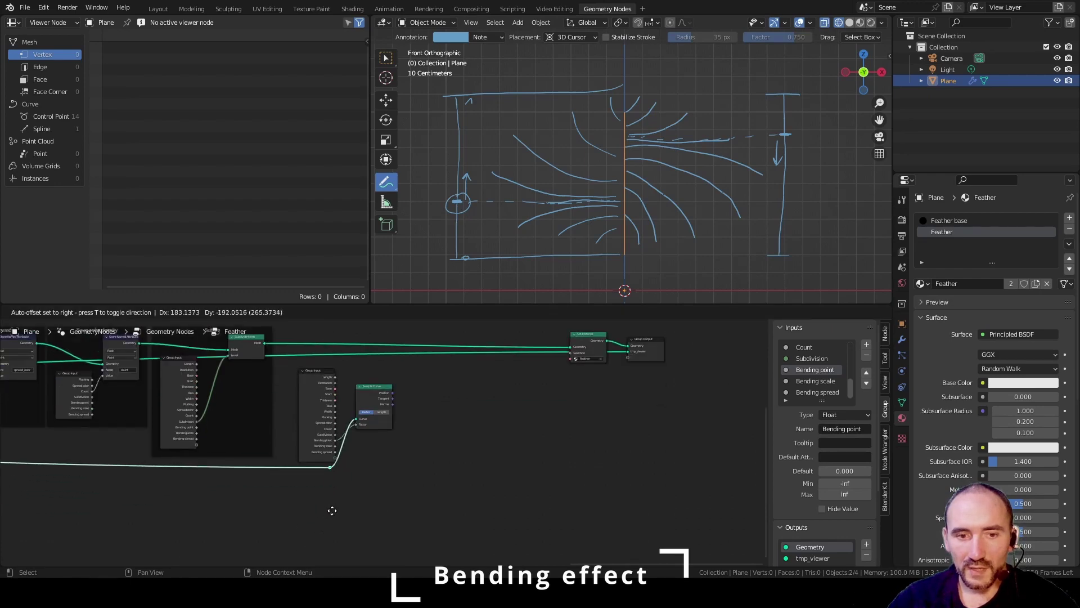
{"action": "left_click", "coordinate": [729, 456]}
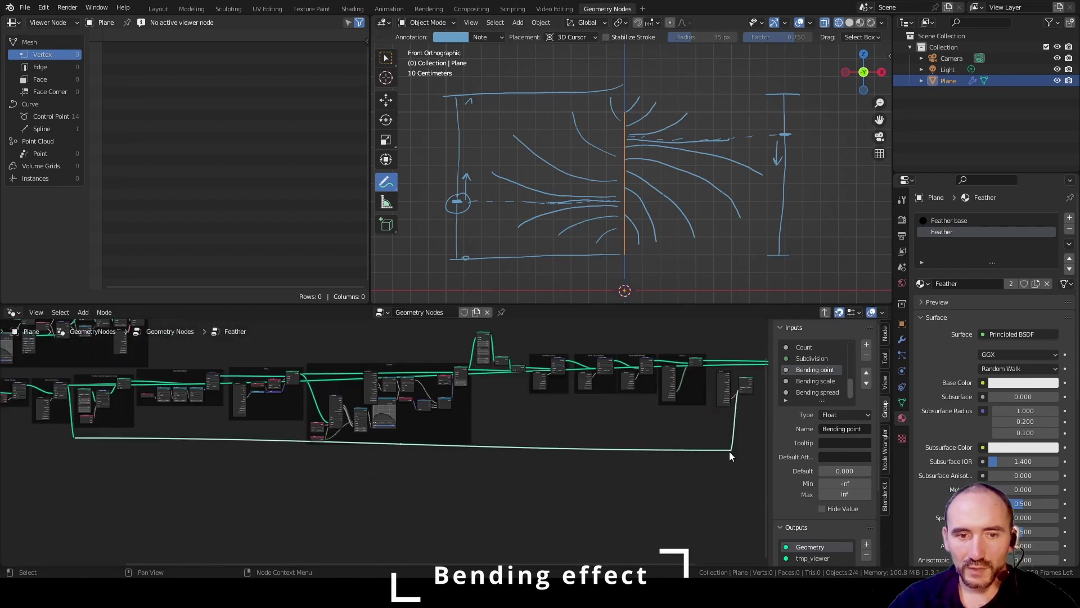
Step: Preview the Subdivide Mesh output and annotate Z labels beside the feather's lower bending point marker
{"action": "scroll", "coordinate": [632, 419], "scroll_direction": "up", "scroll_amount": 8}
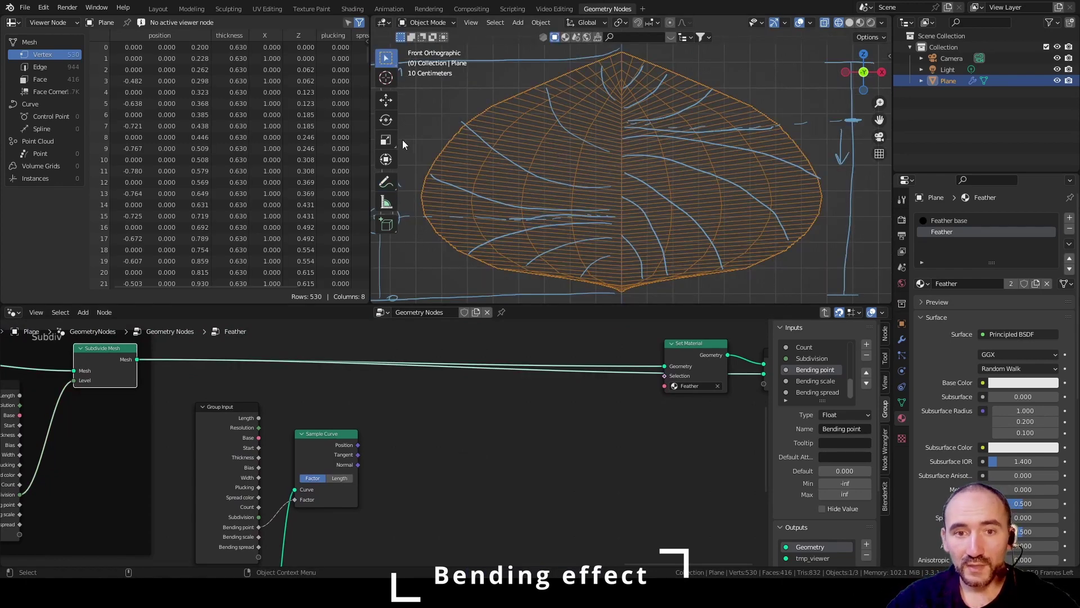
{"action": "scroll", "coordinate": [508, 148], "scroll_direction": "down", "scroll_amount": 1}
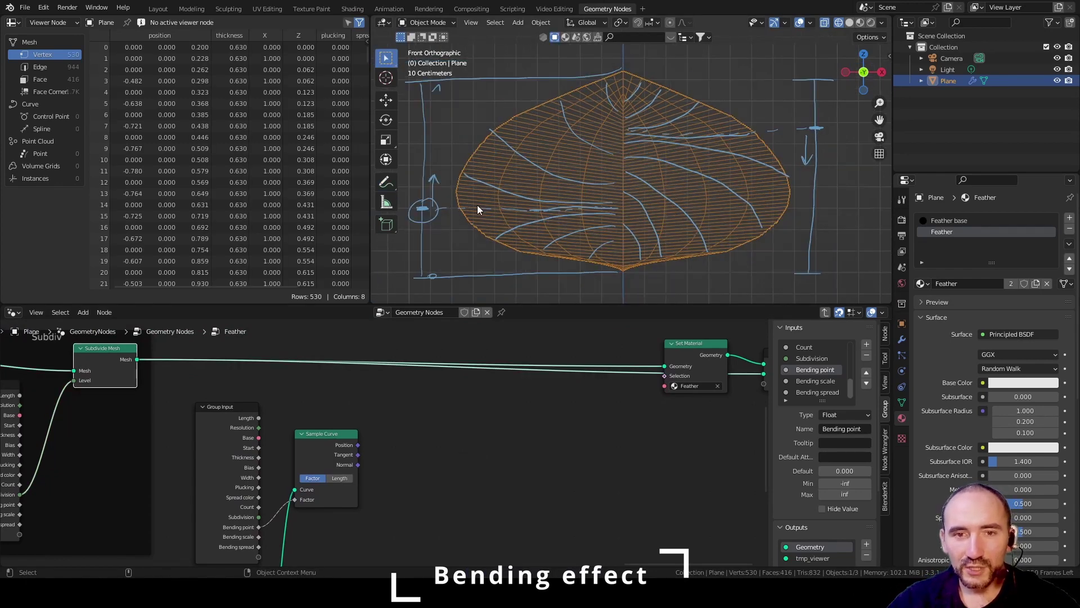
{"action": "left_click_drag", "start_coordinate": [386, 181], "coordinate": [433, 184]}
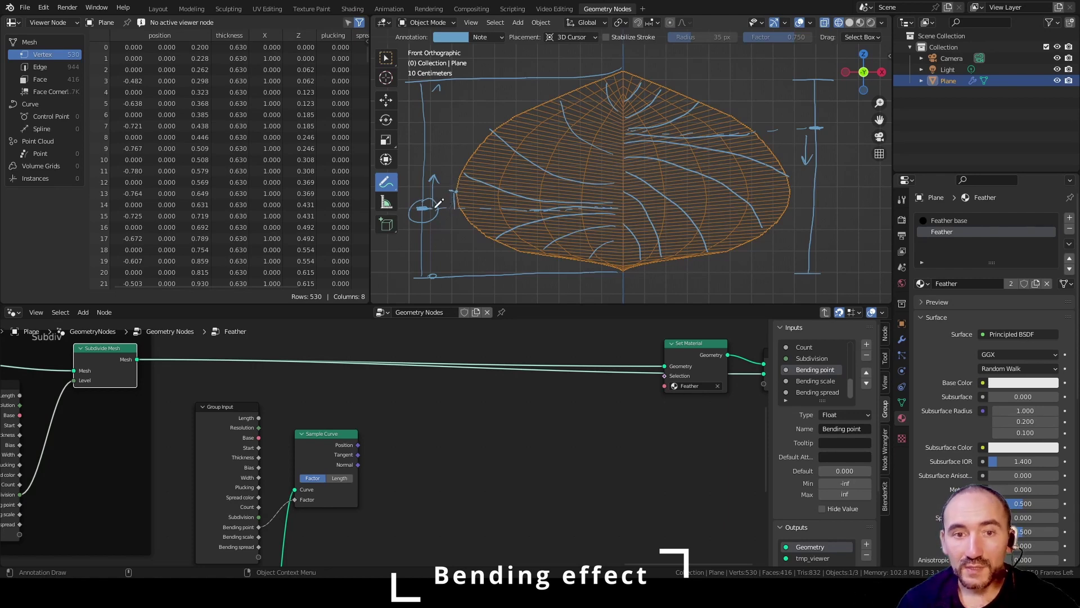
{"action": "left_click_drag", "start_coordinate": [423, 210], "coordinate": [454, 190]}
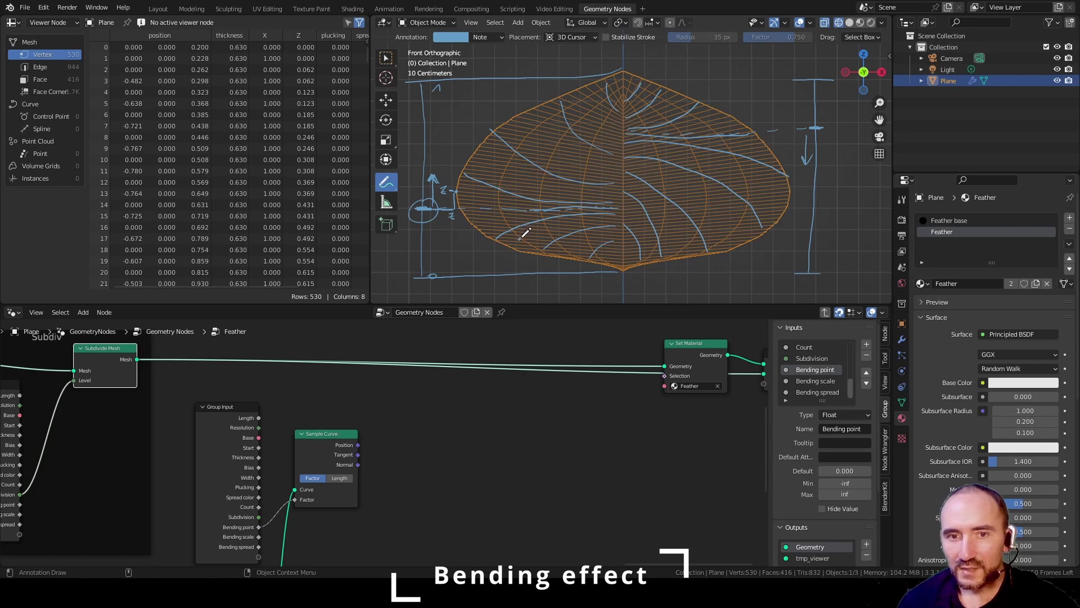
Step: Sketch a labelled negative offset between the bending line and a lower barb, plus a downward arrow below the bending marker
{"action": "left_click_drag", "start_coordinate": [518, 238], "coordinate": [519, 212]}
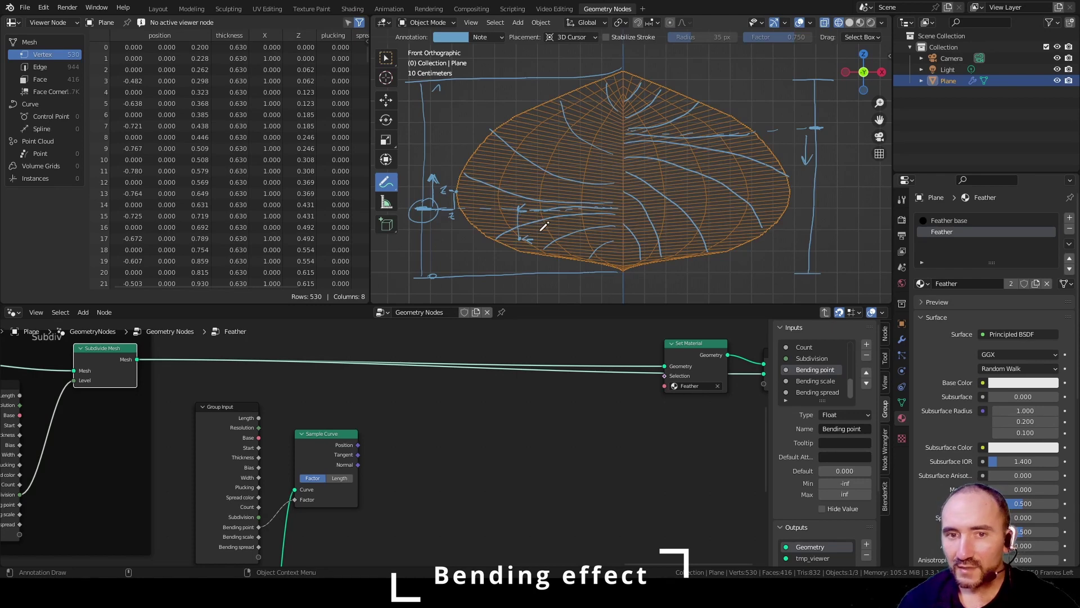
{"action": "left_click_drag", "start_coordinate": [544, 227], "coordinate": [549, 220]}
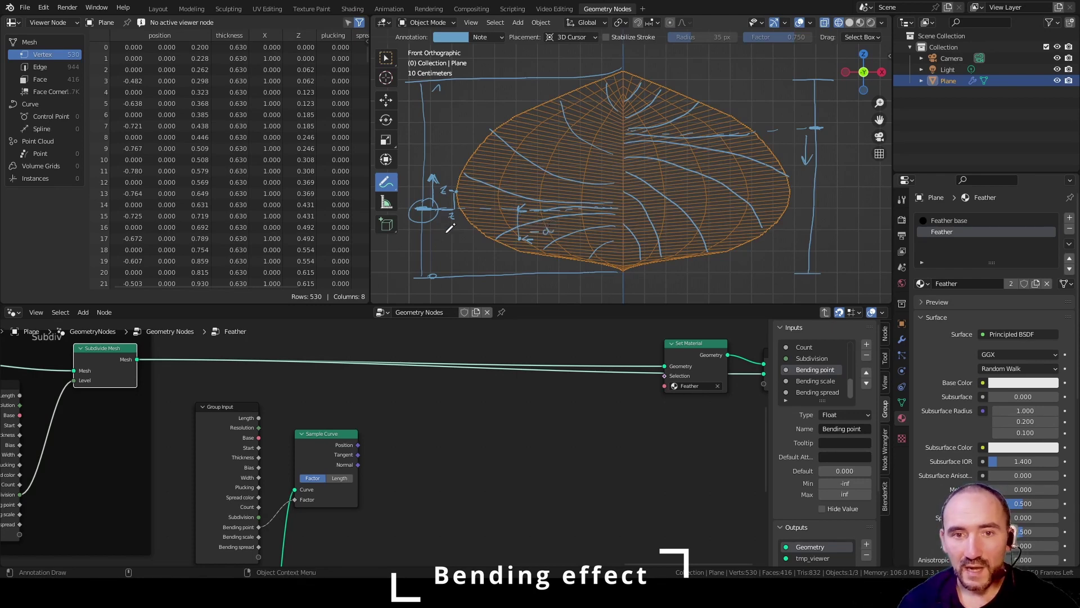
{"action": "left_click_drag", "start_coordinate": [434, 229], "coordinate": [438, 254]}
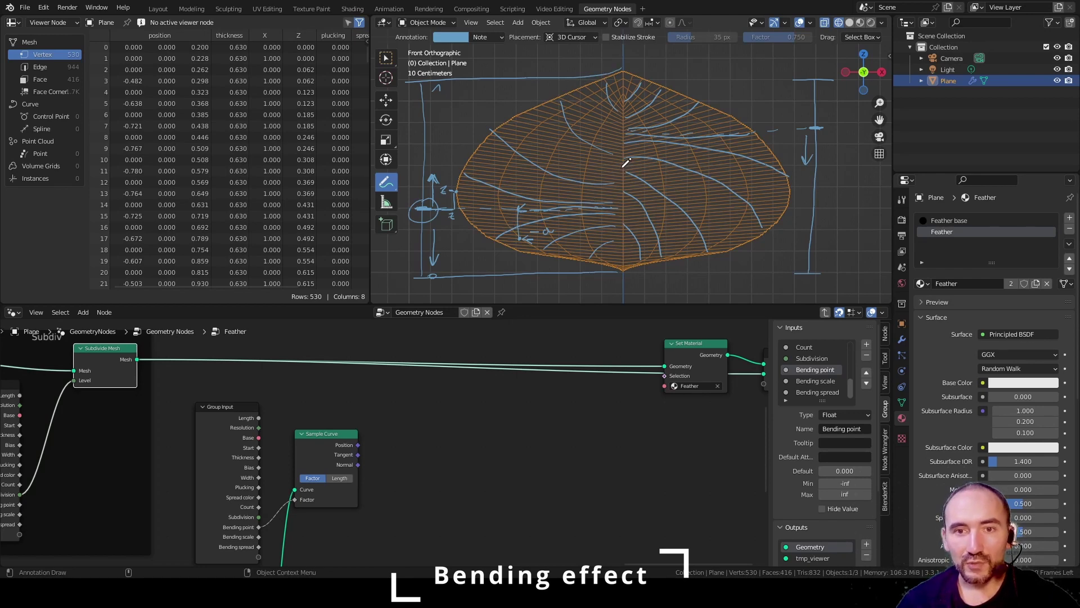
Step: Sketch the feather's central shaft line and curved lengthwise contours across its left half
{"action": "left_click_drag", "start_coordinate": [625, 93], "coordinate": [623, 267]}
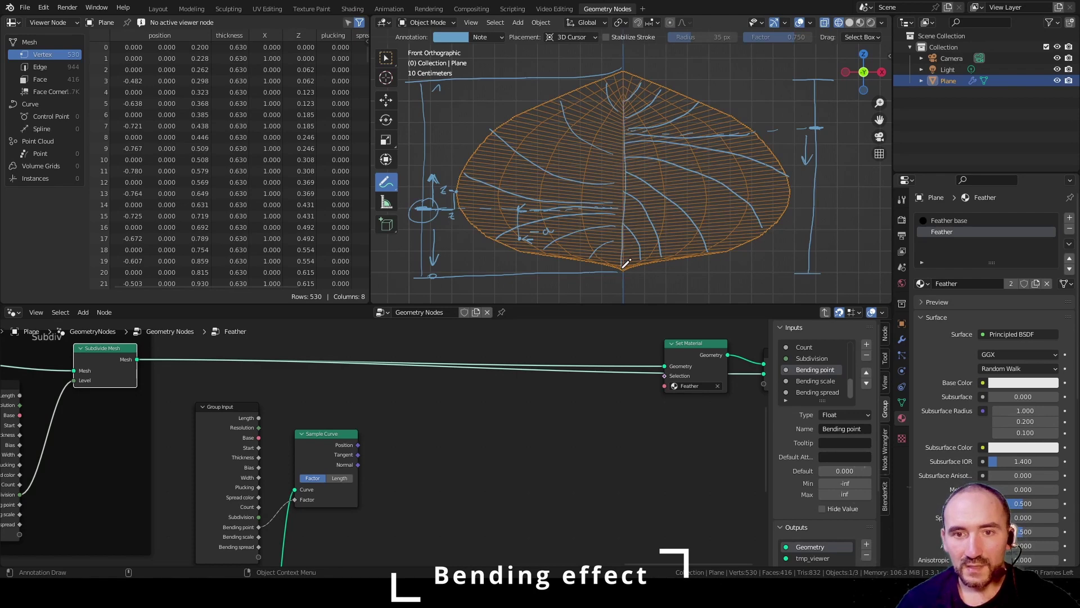
{"action": "mouse_move", "coordinate": [613, 110]}
{"action": "left_mouse_down"}
{"action": "mouse_move", "coordinate": [590, 265]}
{"action": "mouse_move", "coordinate": [554, 248]}
{"action": "left_mouse_up"}
{"action": "mouse_move", "coordinate": [517, 113]}
{"action": "left_mouse_down"}
{"action": "mouse_move", "coordinate": [475, 149]}
{"action": "mouse_move", "coordinate": [494, 237]}
{"action": "left_mouse_up"}
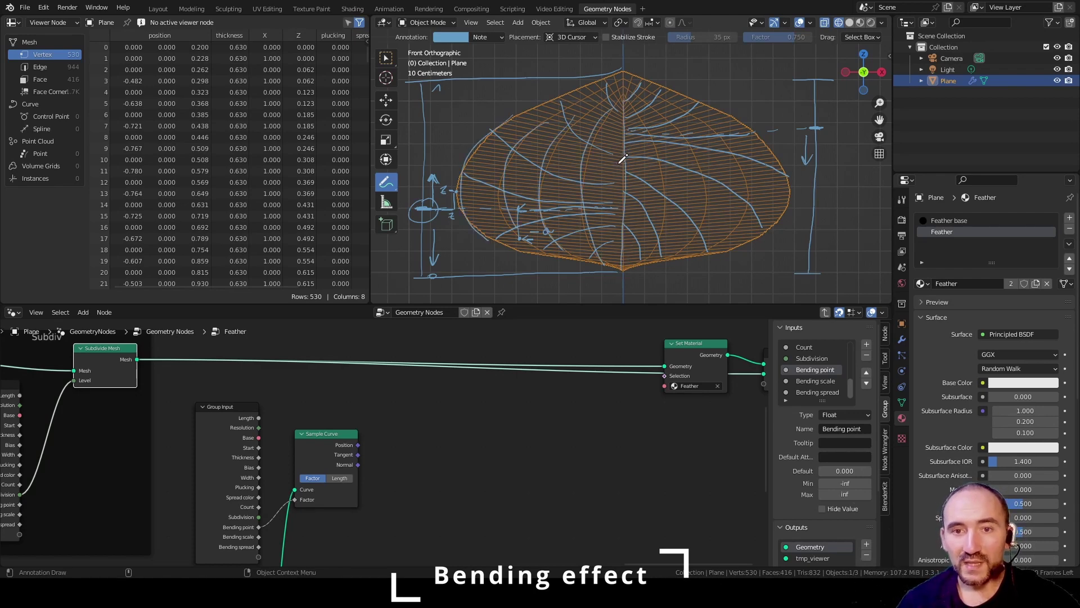
Step: Sketch arrows at the feather's left edge and longer upward and downward arrows above and below the bending point marker
{"action": "left_click_drag", "start_coordinate": [466, 102], "coordinate": [473, 141]}
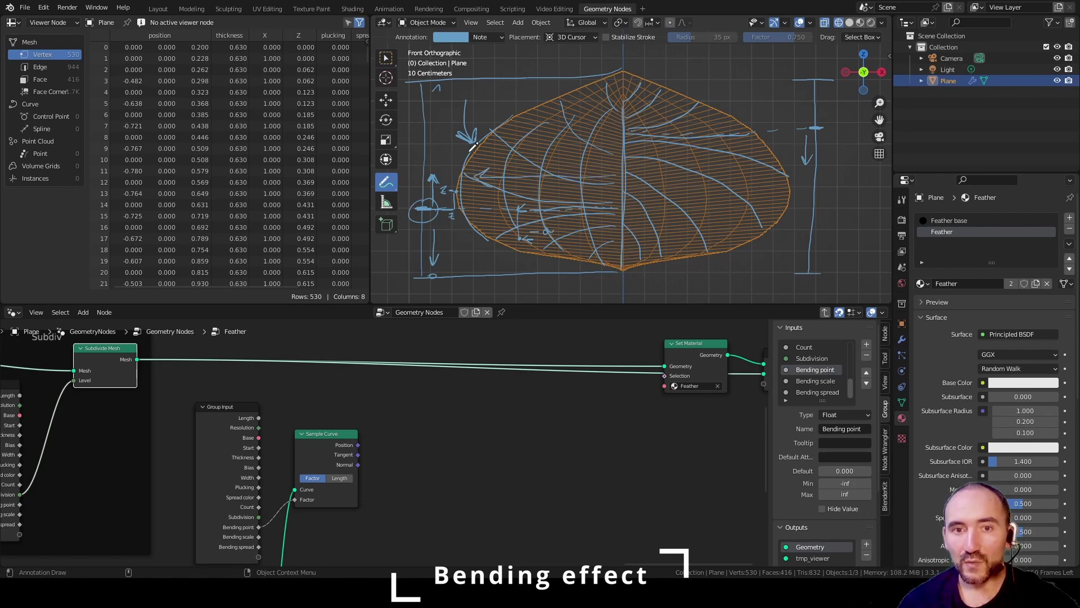
{"action": "left_click_drag", "start_coordinate": [443, 146], "coordinate": [437, 106]}
{"action": "left_click_drag", "start_coordinate": [442, 246], "coordinate": [438, 275]}
Step: Move Sample Curve next to its Group Input and add a Capture Attribute node fed by Subdivide Mesh
{"action": "left_click_drag", "start_coordinate": [339, 454], "coordinate": [312, 472]}
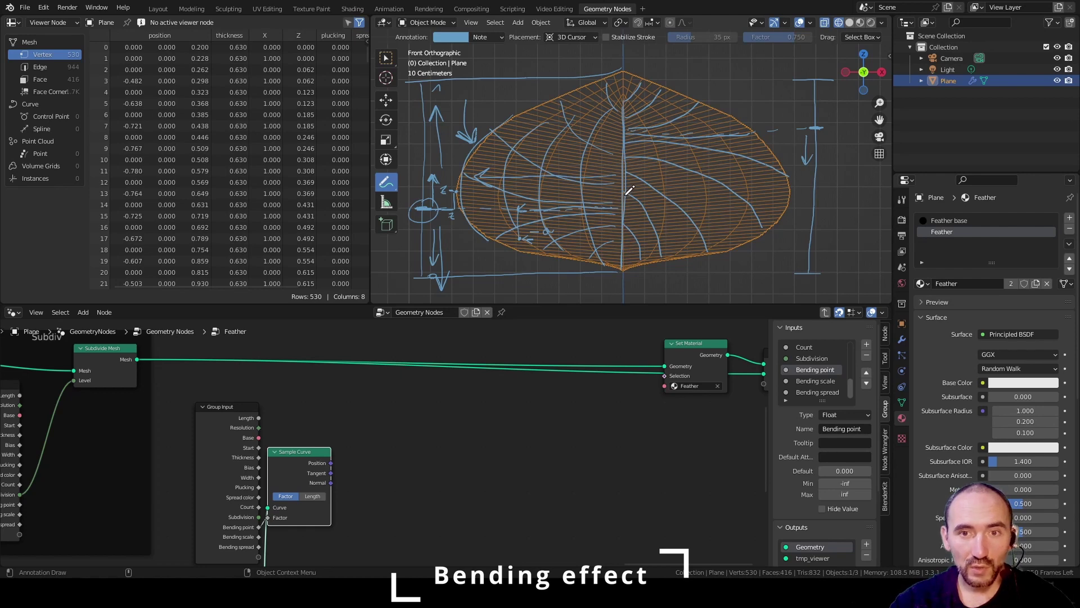
{"action": "left_click_drag", "start_coordinate": [137, 359], "coordinate": [381, 392]}
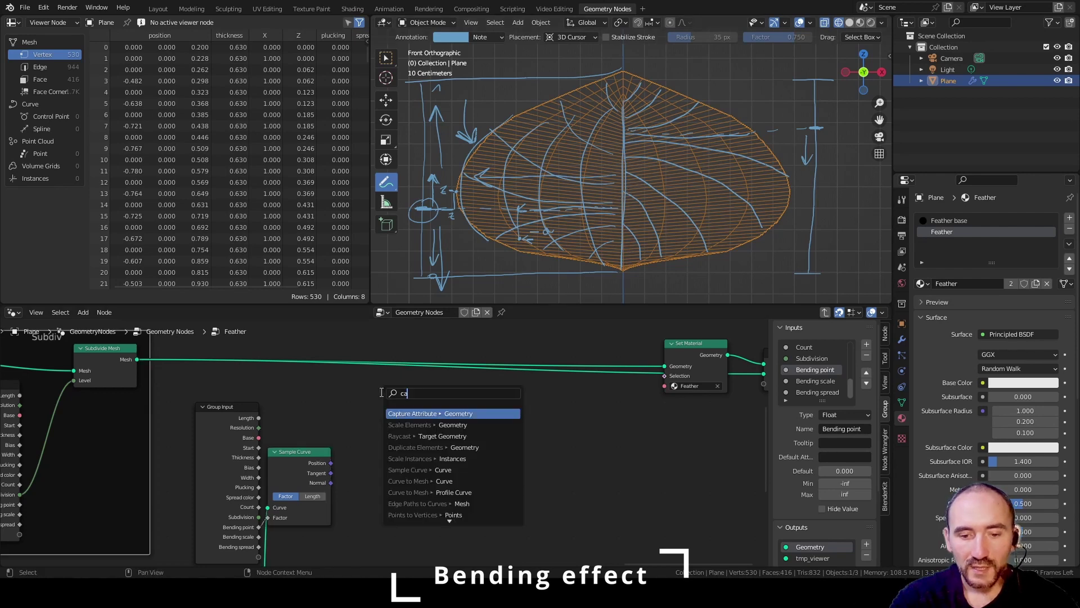
{"action": "type", "text": "cap"}
{"action": "key", "text": "Return"}
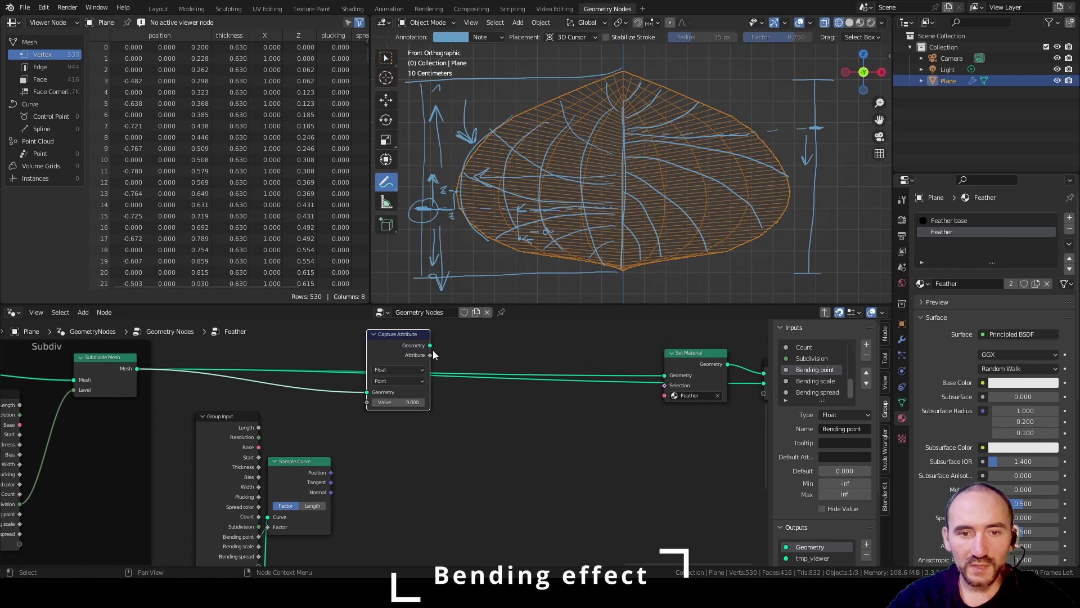
Step: Feed the Capture Attribute geometry into Set Material and set the captured data type to Vector
{"action": "left_click_drag", "start_coordinate": [430, 346], "coordinate": [665, 375]}
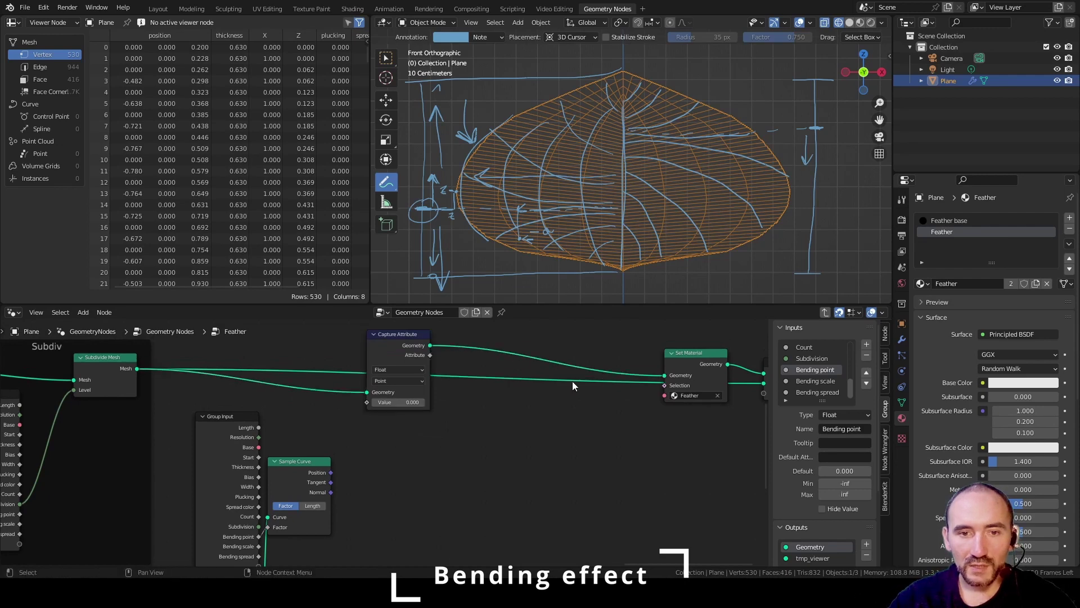
{"action": "scroll", "coordinate": [414, 392], "scroll_direction": "up", "scroll_amount": 1}
{"action": "left_click", "coordinate": [384, 354]}
{"action": "left_click", "coordinate": [403, 384]}
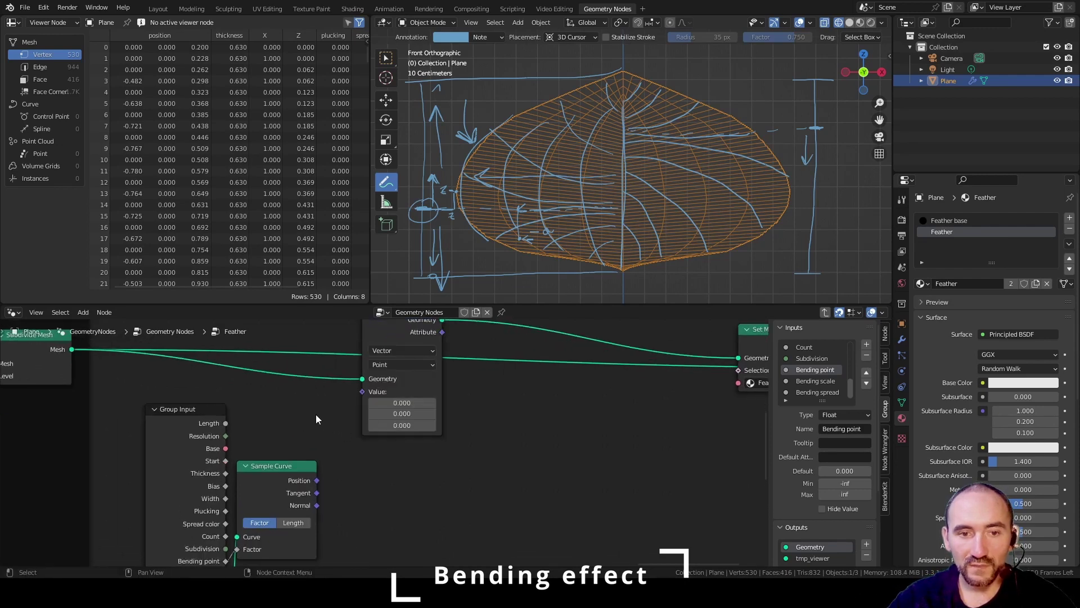
Step: Add a Position node as the Capture Attribute value and tidy the Capture Attribute node's placement
{"action": "key", "text": "shift+a"}
{"action": "type", "text": "position"}
{"action": "key", "text": "Return"}
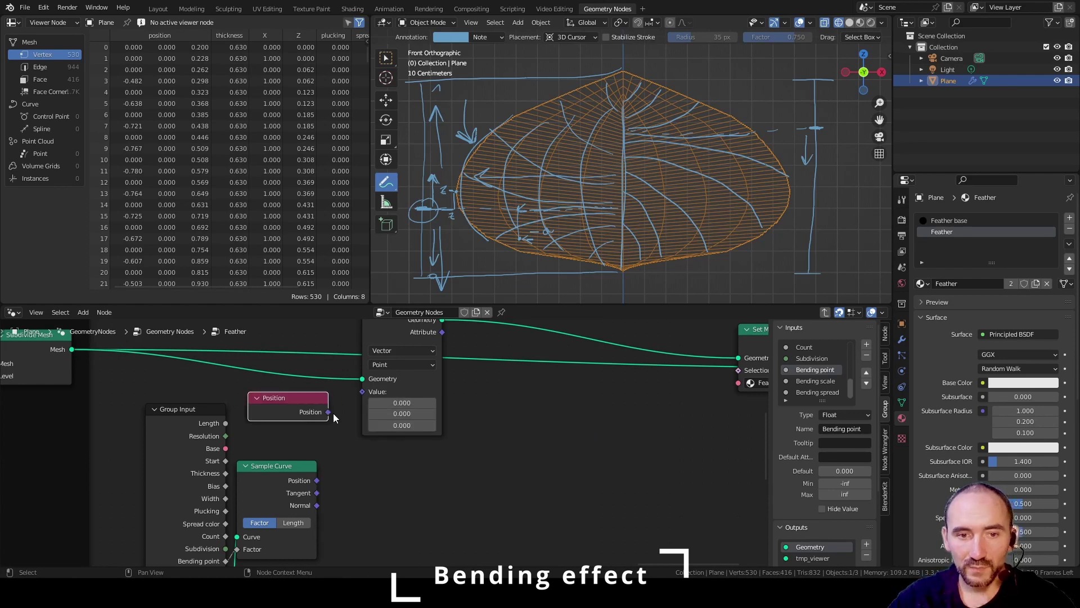
{"action": "left_click_drag", "start_coordinate": [328, 412], "coordinate": [362, 392]}
{"action": "left_click_drag", "start_coordinate": [404, 336], "coordinate": [381, 337]}
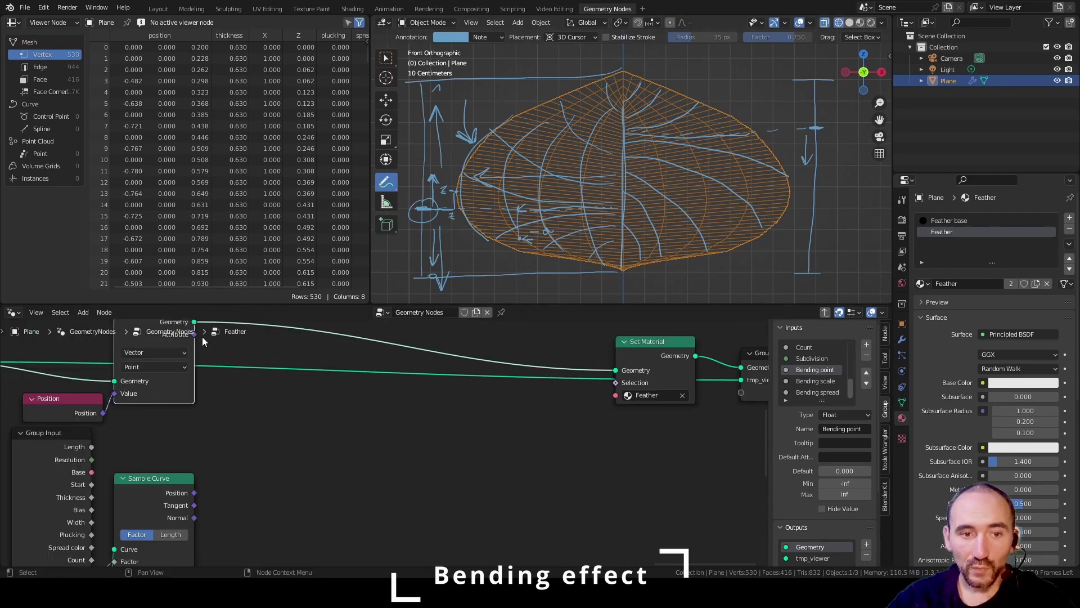
Step: Split the captured attribute and the Sample Curve position with two collapsed Separate XYZ nodes
{"action": "left_click_drag", "start_coordinate": [194, 334], "coordinate": [262, 444]}
{"action": "type", "text": "sep"}
{"action": "key", "text": "Return"}
{"action": "left_click", "coordinate": [218, 432]}
{"action": "key", "text": "h"}
{"action": "middle_click_drag", "start_coordinate": [293, 451], "coordinate": [296, 439]}
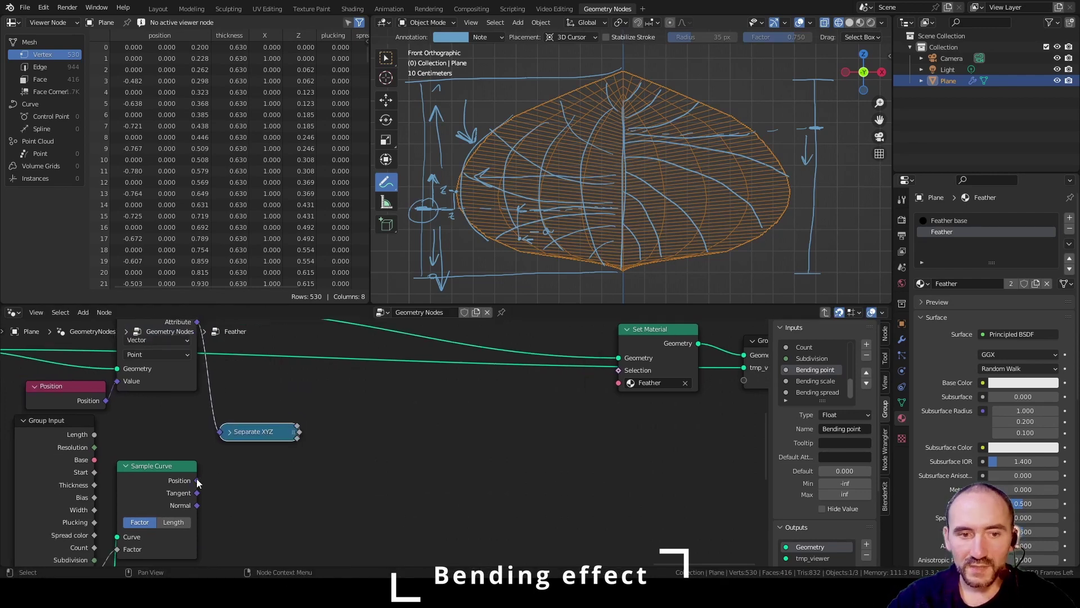
{"action": "left_click_drag", "start_coordinate": [197, 479], "coordinate": [229, 466]}
Step: Subtract the sampled curve's Z from the captured Z with a Subtract node and collapse it
{"action": "left_click_drag", "start_coordinate": [298, 438], "coordinate": [336, 434]}
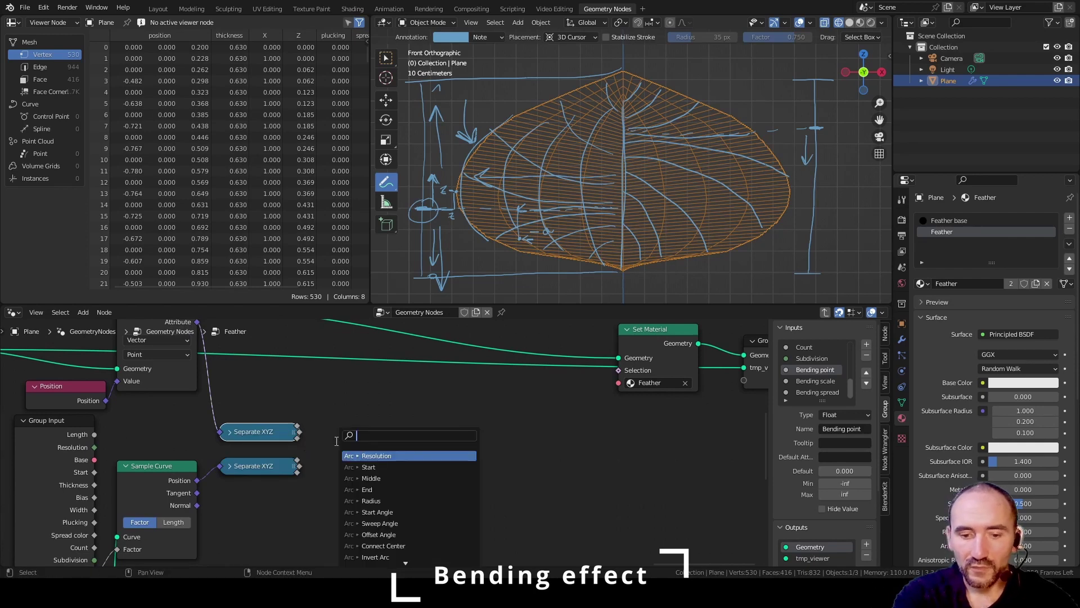
{"action": "type", "text": "sub"}
{"action": "key", "text": "Return"}
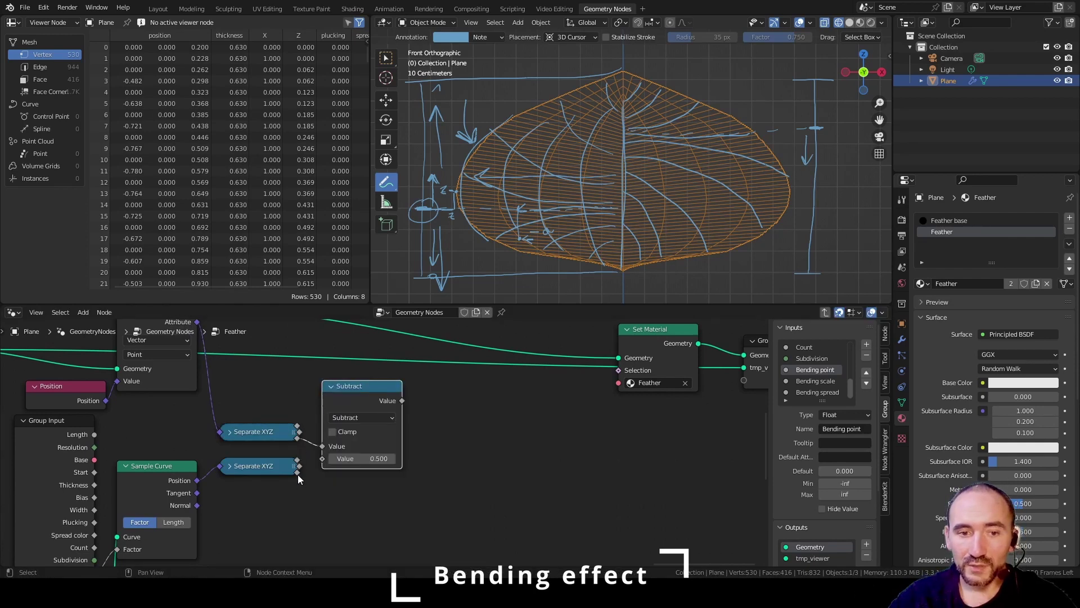
{"action": "left_click_drag", "start_coordinate": [297, 472], "coordinate": [323, 459]}
{"action": "left_click_drag", "start_coordinate": [358, 397], "coordinate": [346, 397]}
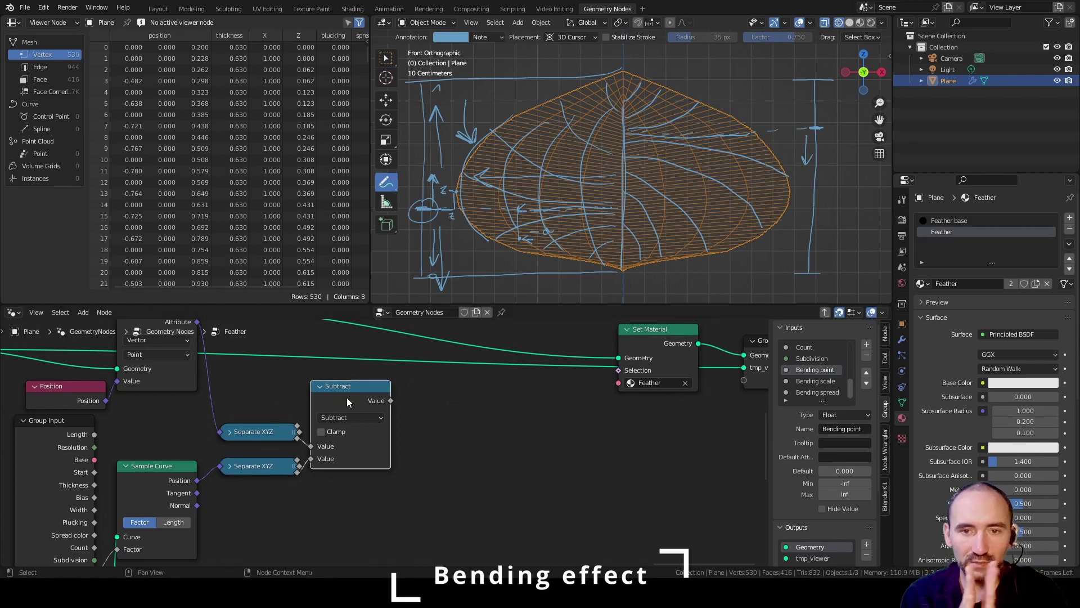
{"action": "key", "text": "h"}
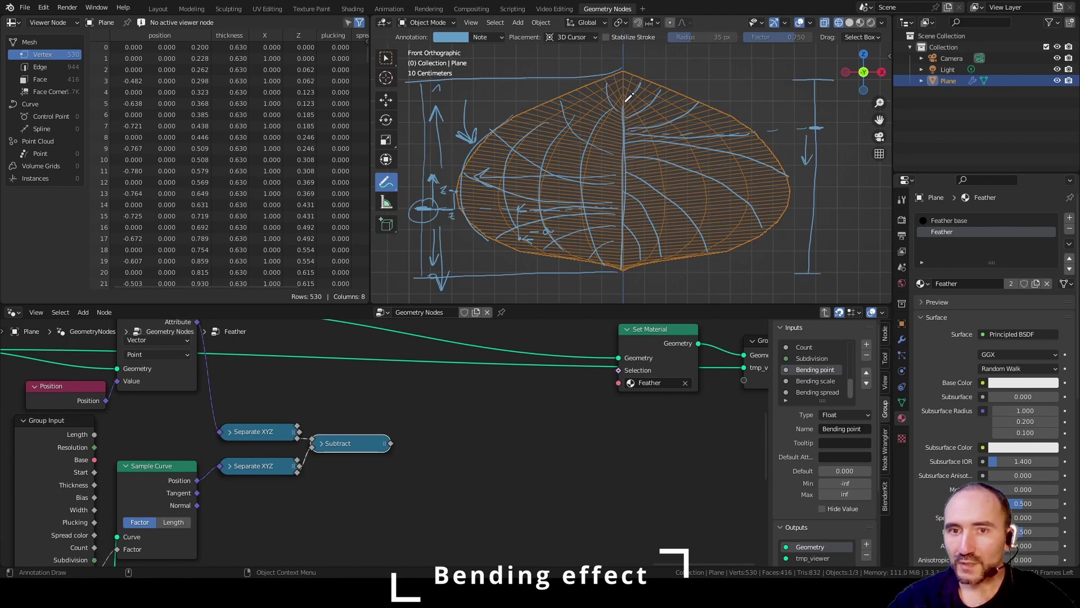
Step: Turn off wireframe display and preview the X attribute as the Feather material's surface, returning to the Geometry Nodes workspace
{"action": "key", "text": "shift+z"}
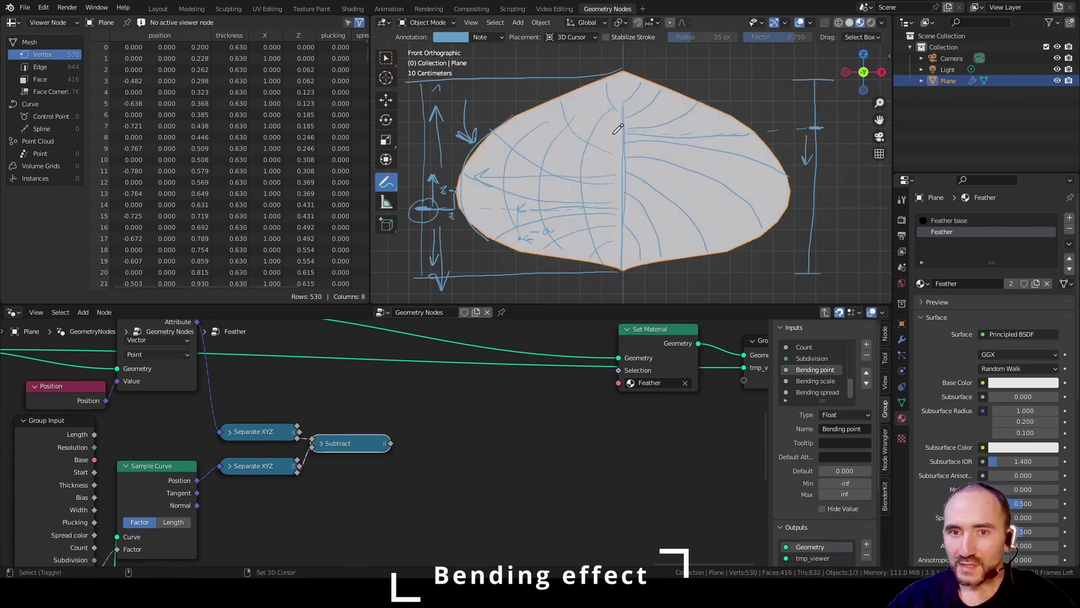
{"action": "left_click", "coordinate": [352, 9]}
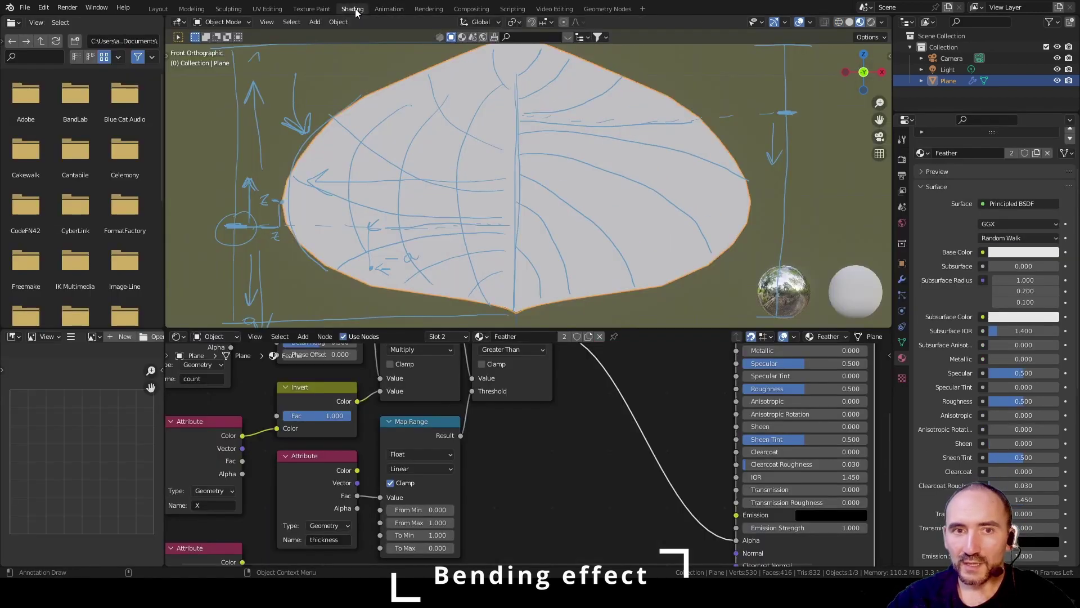
{"action": "scroll", "coordinate": [427, 422], "scroll_direction": "down", "scroll_amount": 6}
{"action": "middle_click_drag", "start_coordinate": [427, 422], "coordinate": [519, 417]}
{"action": "scroll", "coordinate": [514, 479], "scroll_direction": "up", "scroll_amount": 4}
{"action": "left_click", "coordinate": [373, 470], "text": "ctrl+shift"}
{"action": "key", "text": "ctrl+Page_Down"}
{"action": "key", "text": "ctrl+Page_Down"}
{"action": "key", "text": "ctrl+Page_Down"}
{"action": "key", "text": "ctrl+Page_Down"}
{"action": "key", "text": "ctrl+Page_Down"}
{"action": "key", "text": "ctrl+Page_Down"}
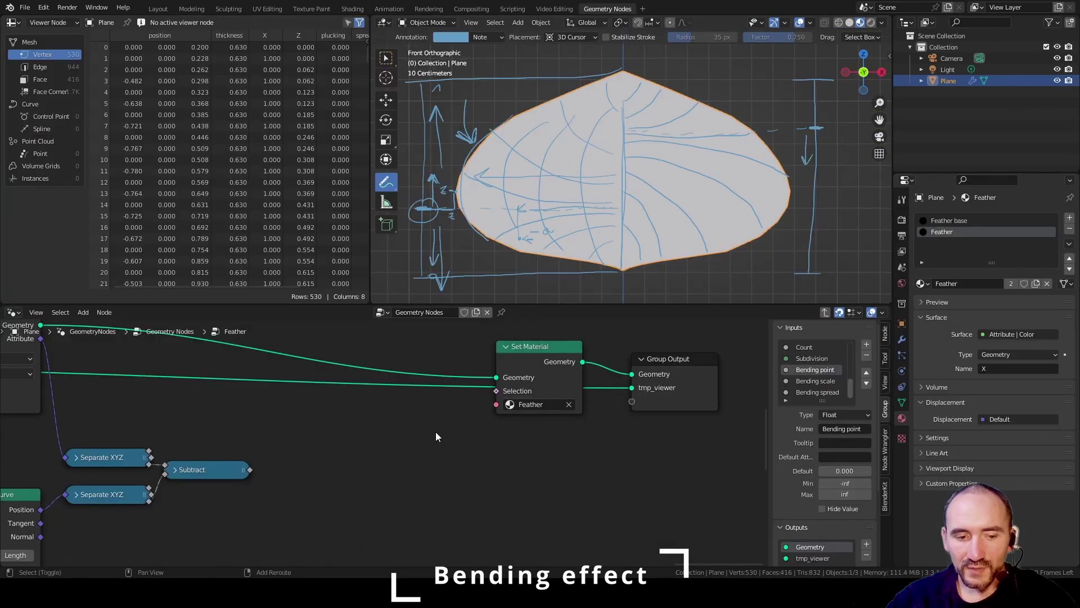
Step: Route the Set Material output to the viewer output and replace the Annotate tool with the selection tool
{"action": "left_click", "coordinate": [541, 349], "text": "ctrl+shift"}
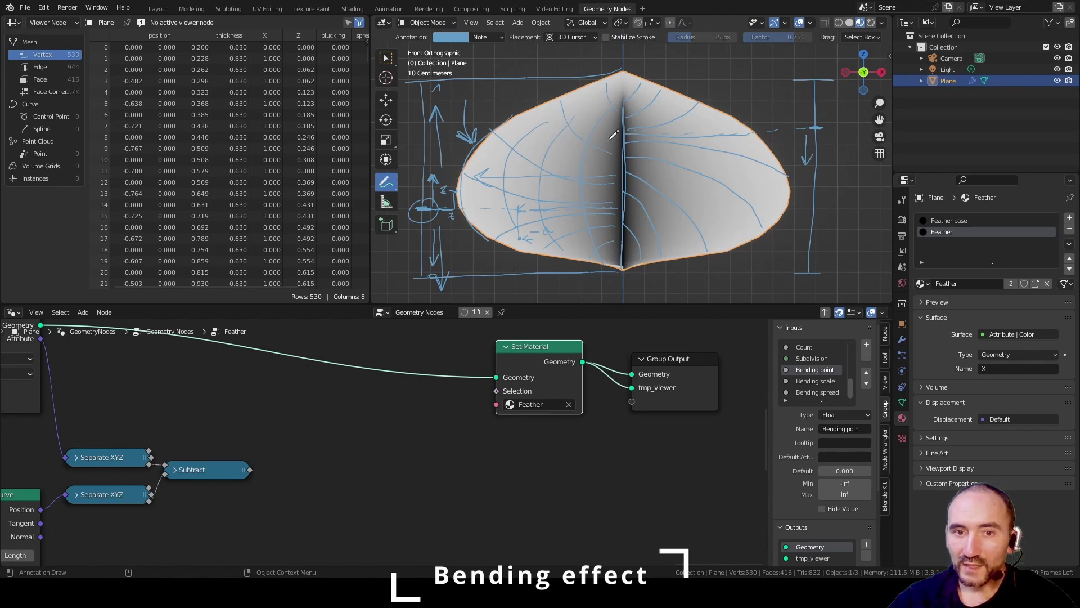
{"action": "key", "text": "shift+z"}
{"action": "key", "text": "shift+z"}
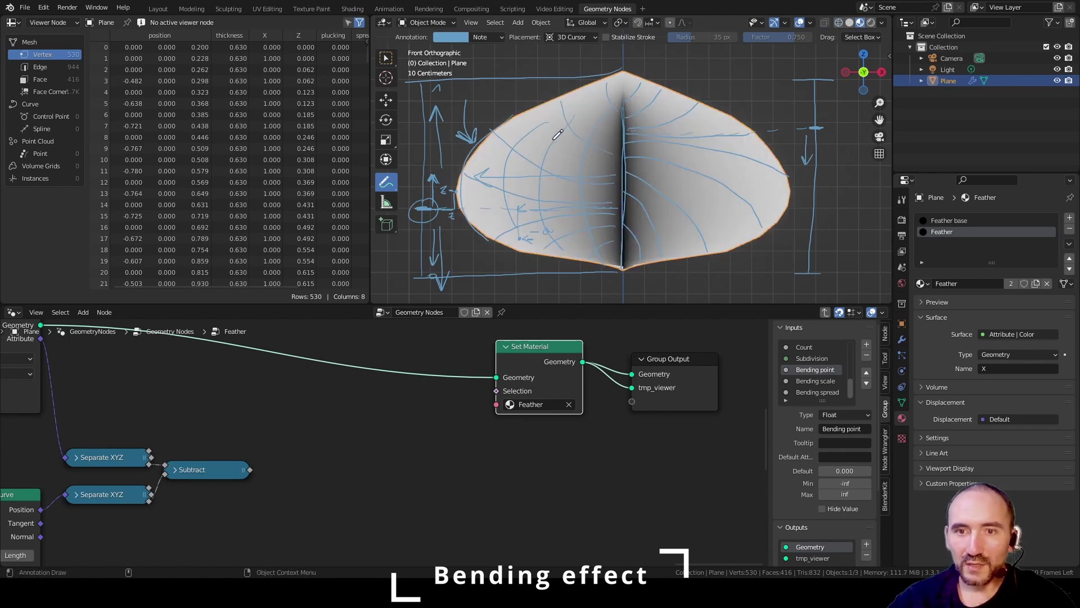
{"action": "left_click", "coordinate": [386, 60]}
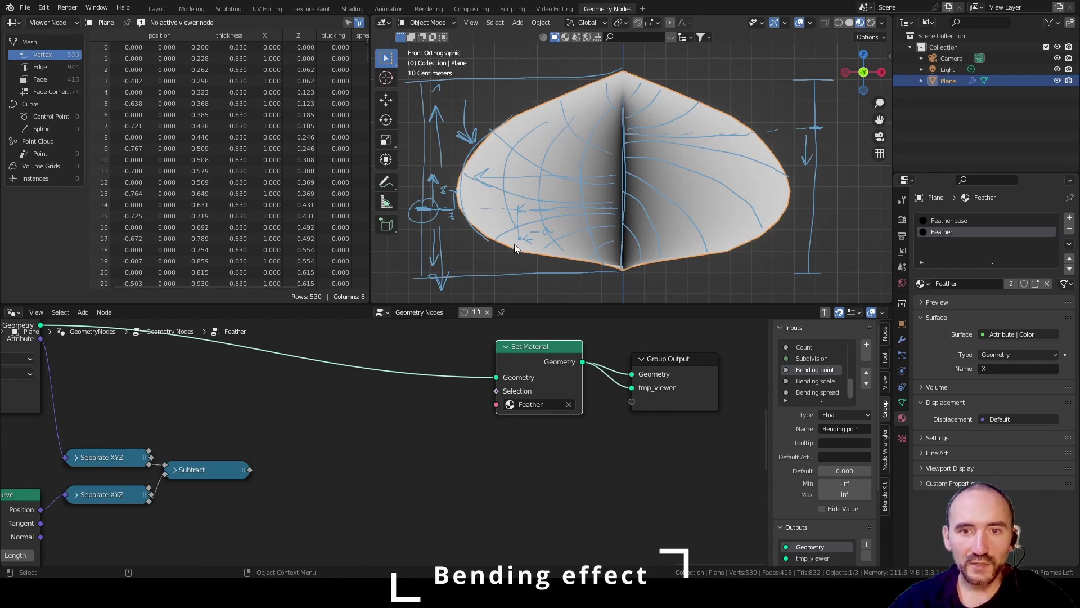
Step: Add a Named Attribute node that reads the X attribute as a float
{"action": "scroll", "coordinate": [444, 445], "scroll_direction": "up", "scroll_amount": 2}
{"action": "key", "text": "F3"}
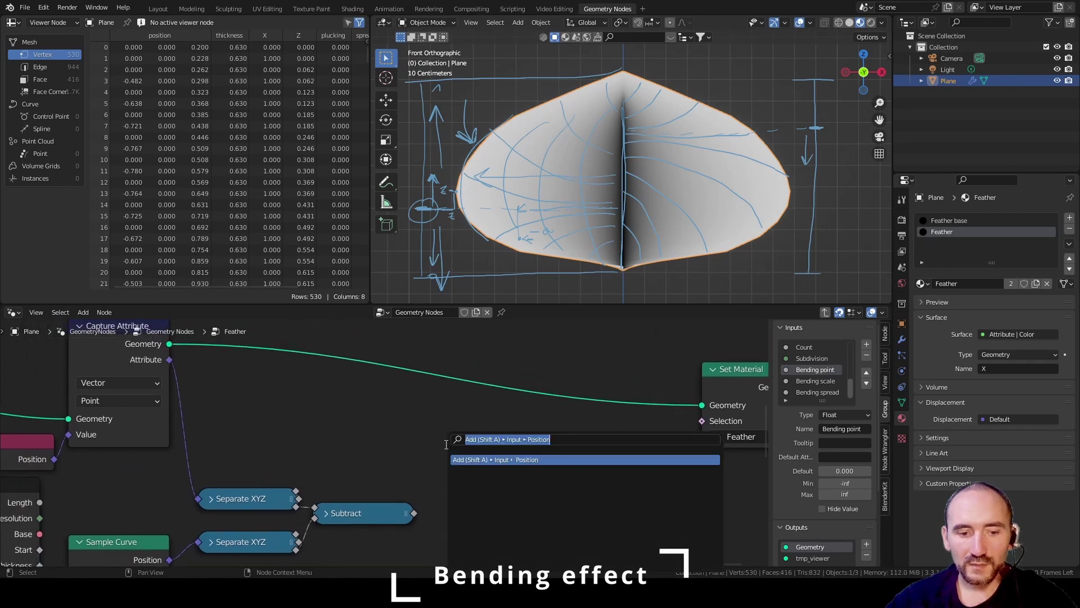
{"action": "type", "text": "named"}
{"action": "key", "text": "Return"}
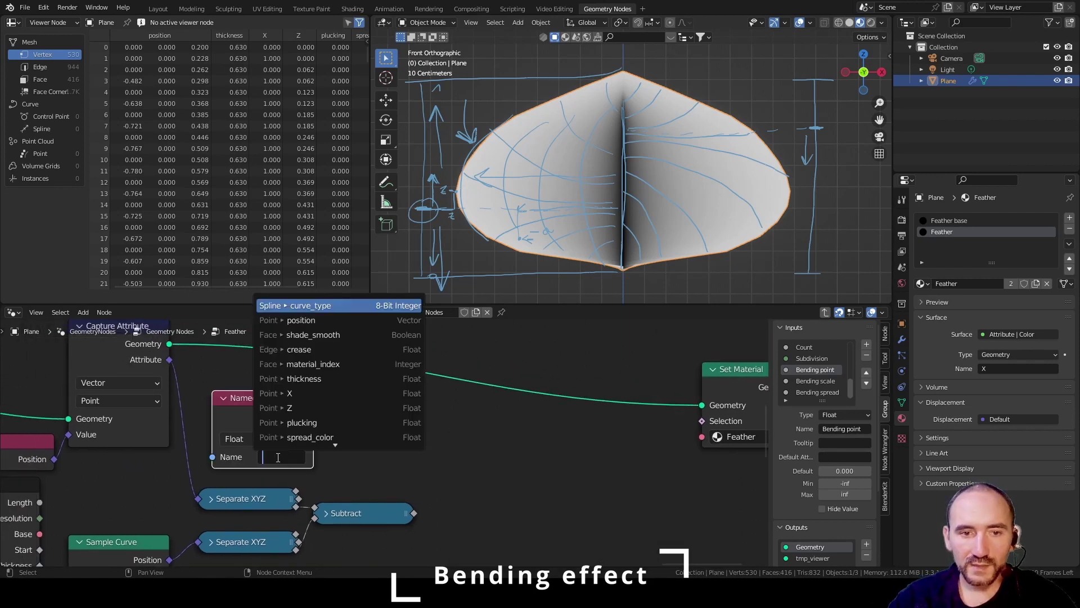
{"action": "left_click", "coordinate": [302, 393]}
Step: Multiply the X attribute by the Subtract result using a new Multiply node
{"action": "left_click_drag", "start_coordinate": [314, 416], "coordinate": [447, 462]}
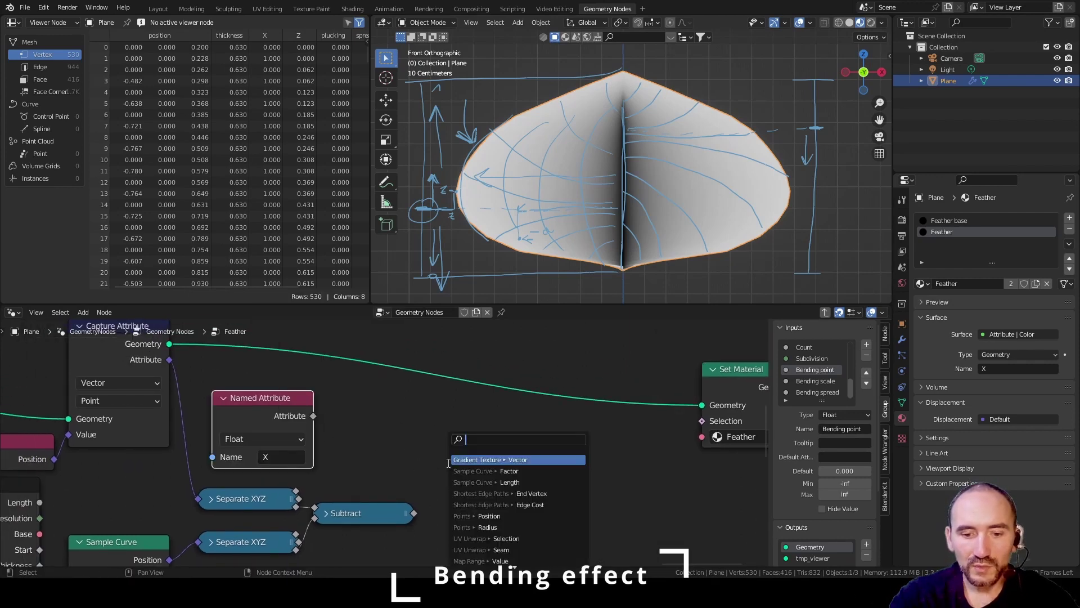
{"action": "type", "text": "mult"}
{"action": "key", "text": "Return"}
{"action": "left_click", "coordinate": [426, 414]}
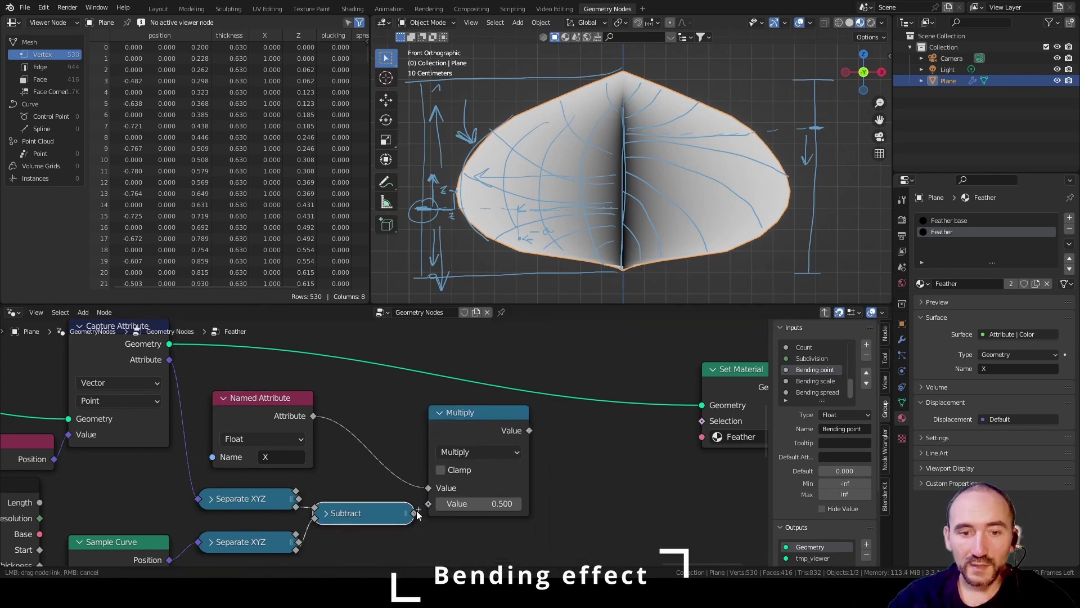
{"action": "left_click_drag", "start_coordinate": [414, 513], "coordinate": [432, 506]}
Step: Add a Combine XYZ node with the Multiply result feeding its Z component
{"action": "left_click_drag", "start_coordinate": [529, 431], "coordinate": [590, 447]}
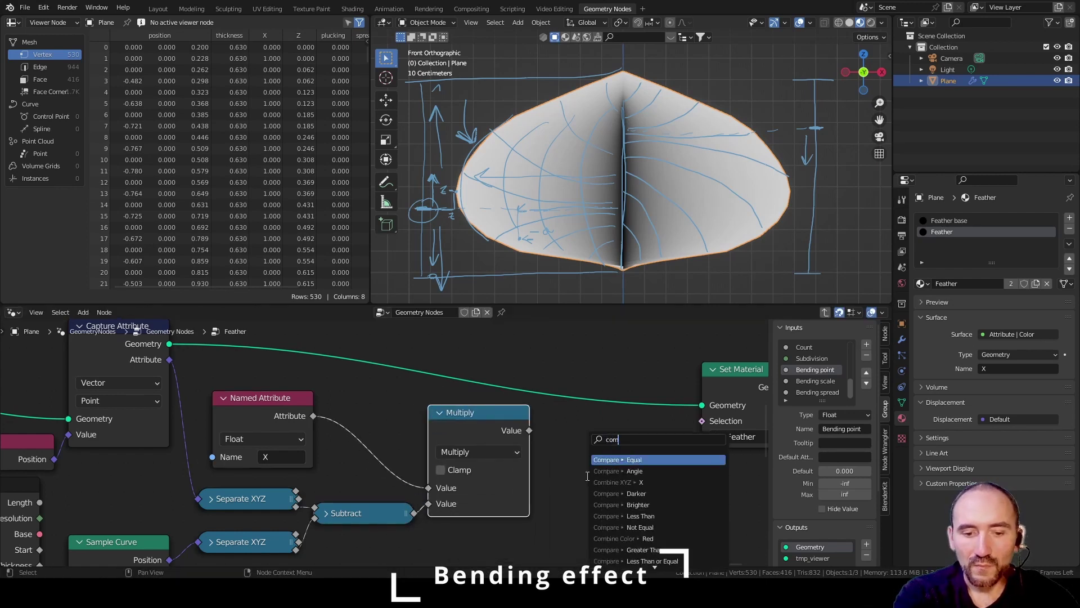
{"action": "type", "text": "combin"}
{"action": "key", "text": "Down"}
{"action": "key", "text": "Down"}
{"action": "key", "text": "Down"}
{"action": "key", "text": "Down"}
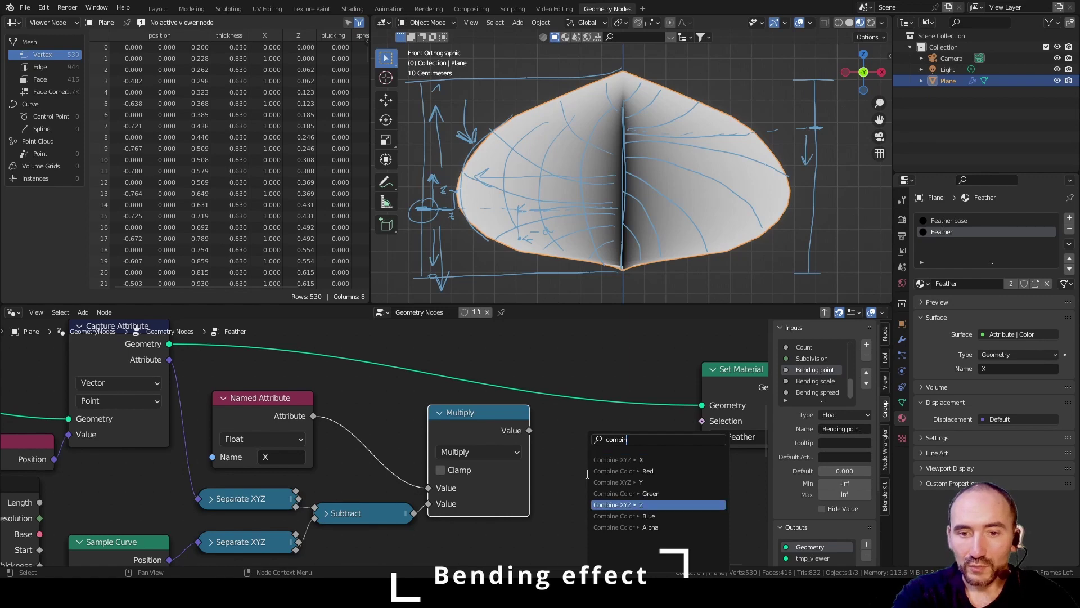
{"action": "key", "text": "Return"}
{"action": "left_click", "coordinate": [613, 446]}
Step: Move the Set Material and Group Output nodes farther along to free space after Combine XYZ
{"action": "scroll", "coordinate": [613, 446], "scroll_direction": "down", "scroll_amount": 1}
{"action": "scroll", "coordinate": [613, 446], "scroll_direction": "down", "scroll_amount": 1}
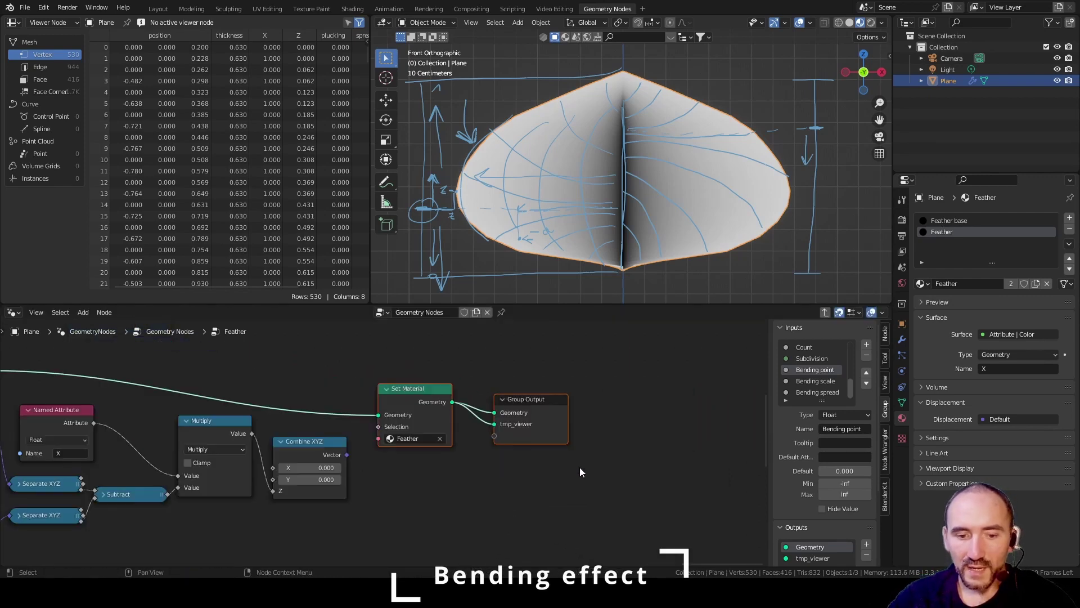
{"action": "key", "text": "g"}
{"action": "left_click", "coordinate": [731, 458]}
{"action": "left_click", "coordinate": [455, 454]}
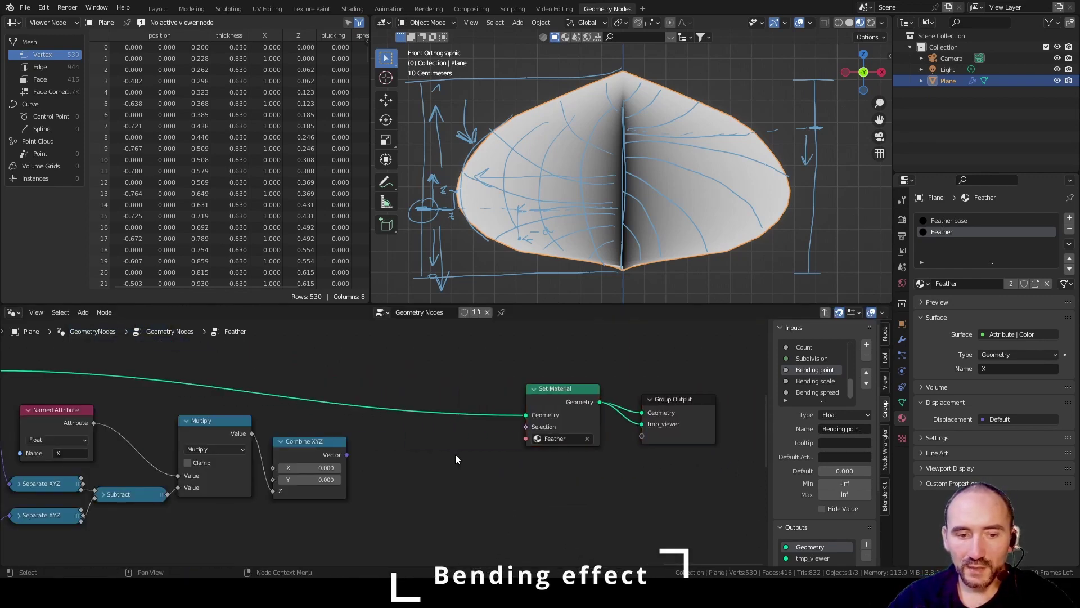
Step: Insert a Set Position node before Set Material and drive its Offset with the Combine XYZ vector
{"action": "key", "text": "F3"}
{"action": "type", "text": "set posi"}
{"action": "key", "text": "Return"}
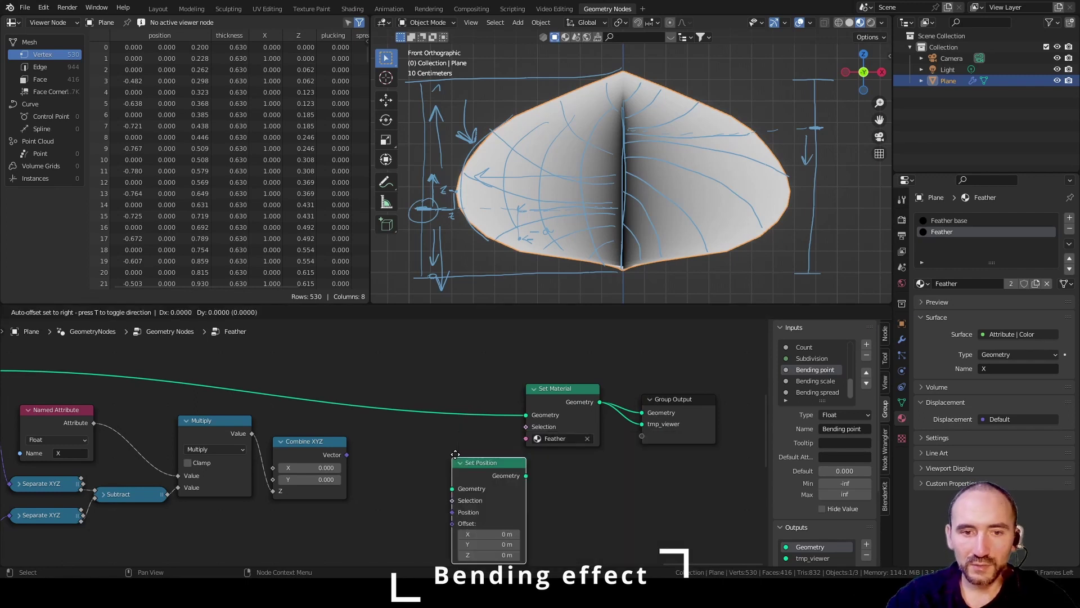
{"action": "left_click", "coordinate": [417, 341]}
{"action": "left_click_drag", "start_coordinate": [350, 461], "coordinate": [363, 456]}
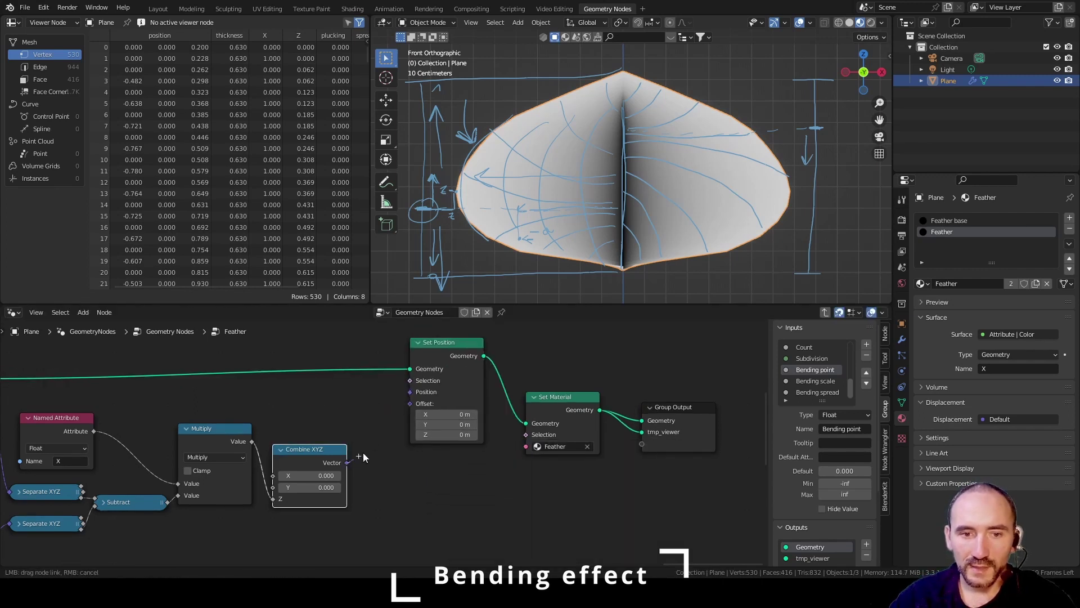
{"action": "left_click_drag", "start_coordinate": [377, 417], "coordinate": [409, 404]}
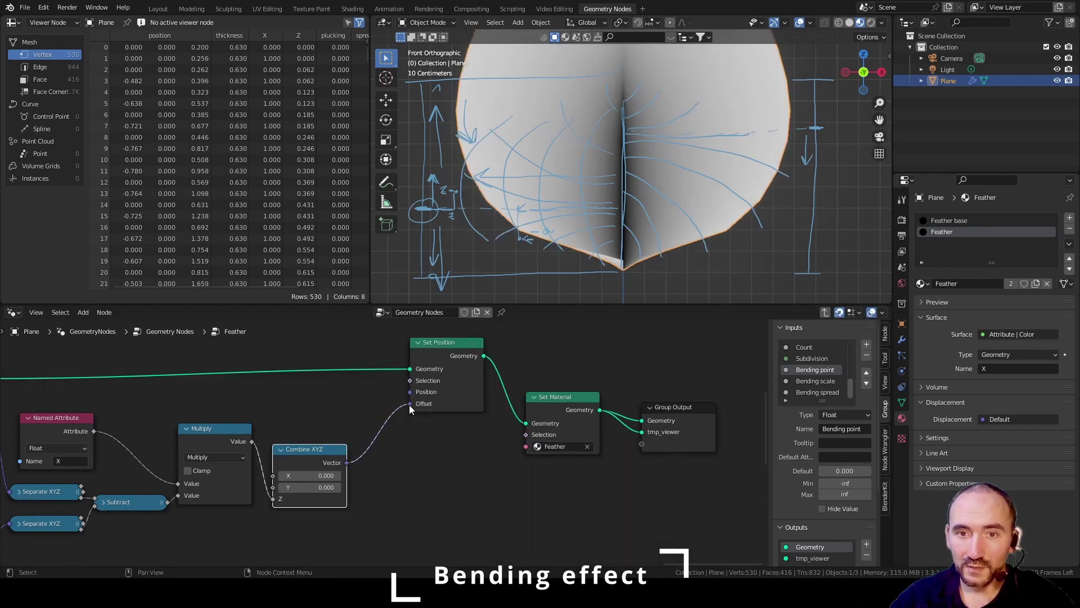
{"action": "scroll", "coordinate": [656, 178], "scroll_direction": "down", "scroll_amount": 3}
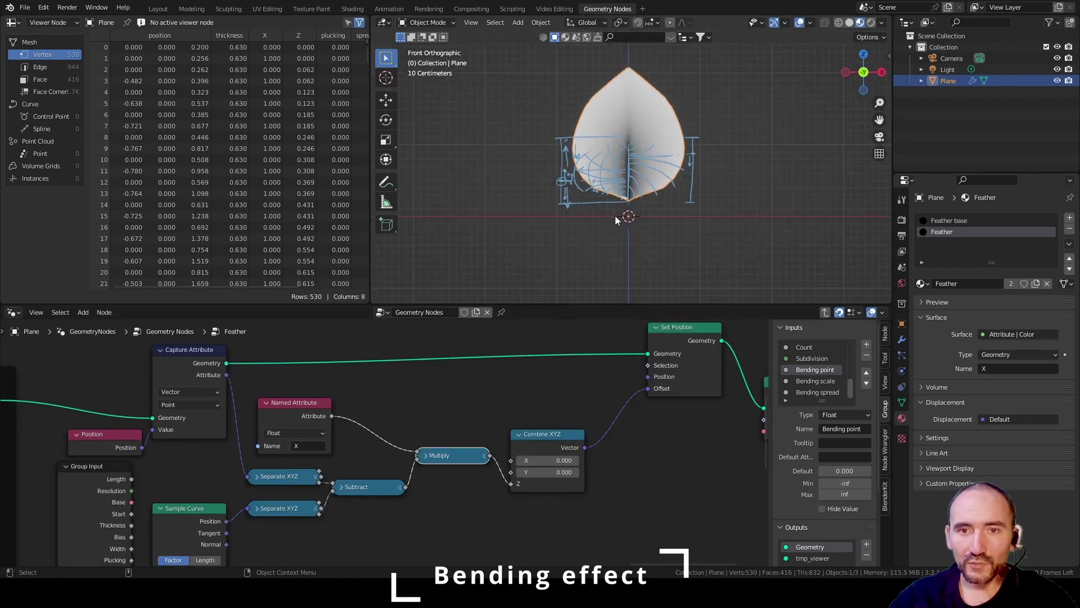
{"action": "scroll", "coordinate": [616, 214], "scroll_direction": "up", "scroll_amount": 2}
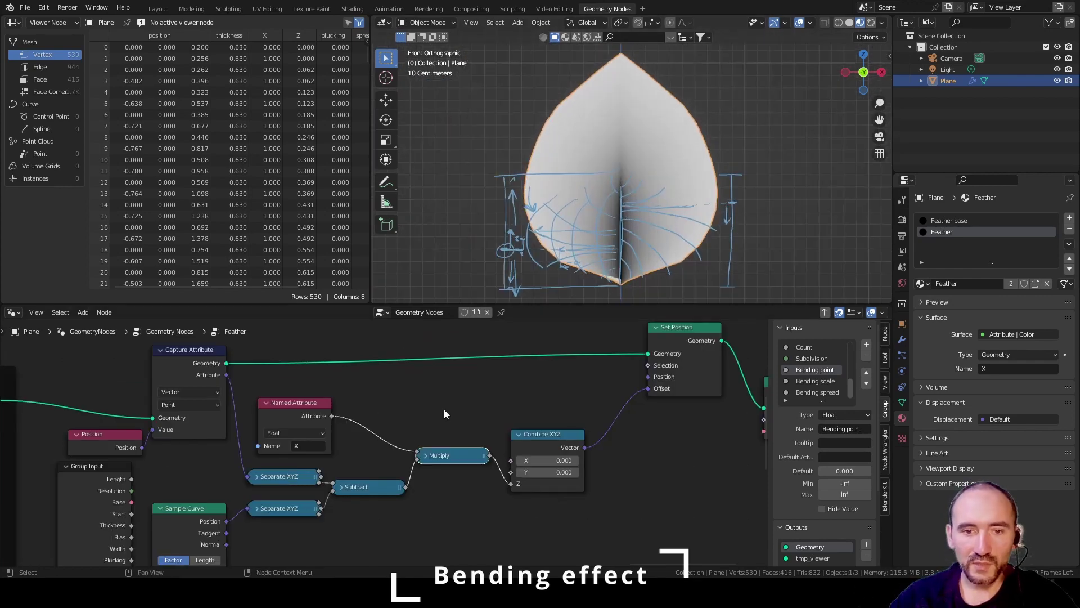
Step: Duplicate the Group Input node and place the copy below the Separate XYZ nodes
{"action": "middle_click_drag", "start_coordinate": [444, 410], "coordinate": [484, 365]}
{"action": "scroll", "coordinate": [434, 397], "scroll_direction": "down", "scroll_amount": 2}
{"action": "left_click", "coordinate": [214, 432]}
{"action": "key", "text": "shift+d"}
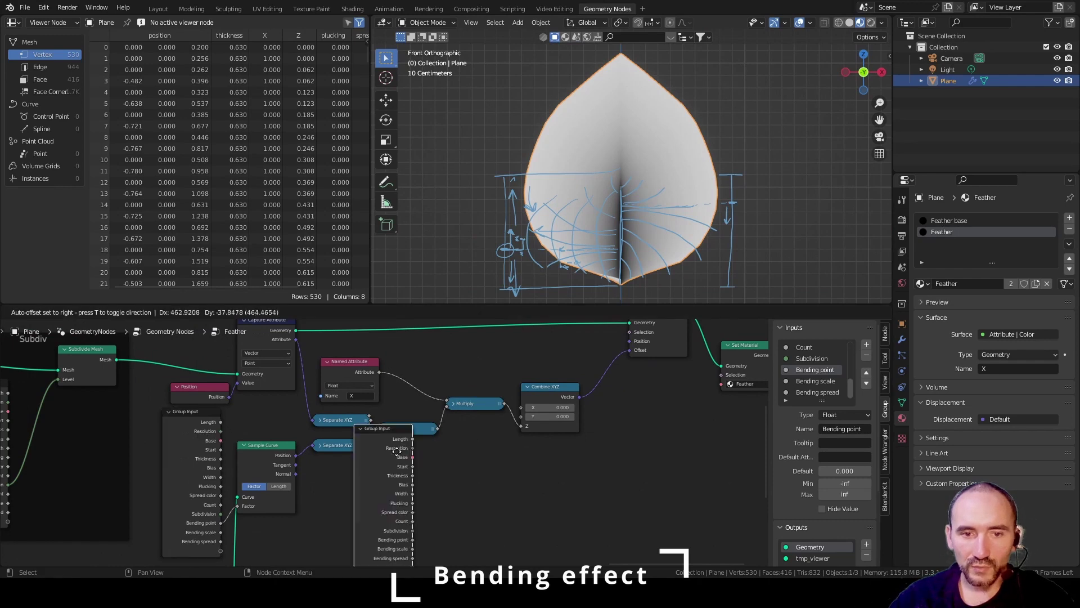
{"action": "left_click", "coordinate": [417, 468]}
{"action": "middle_click_drag", "start_coordinate": [489, 474], "coordinate": [417, 387]}
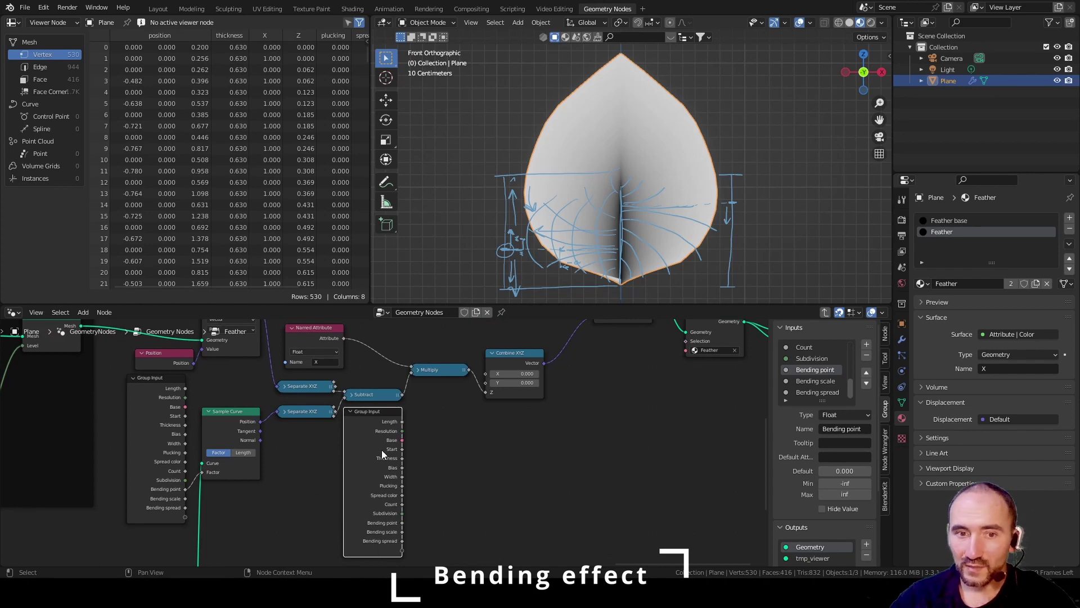
{"action": "left_click_drag", "start_coordinate": [378, 440], "coordinate": [328, 464]}
Step: Multiply the X attribute by Bending scale in a new collapsed Multiply node feeding the existing Multiply
{"action": "scroll", "coordinate": [406, 458], "scroll_direction": "down", "scroll_amount": 1}
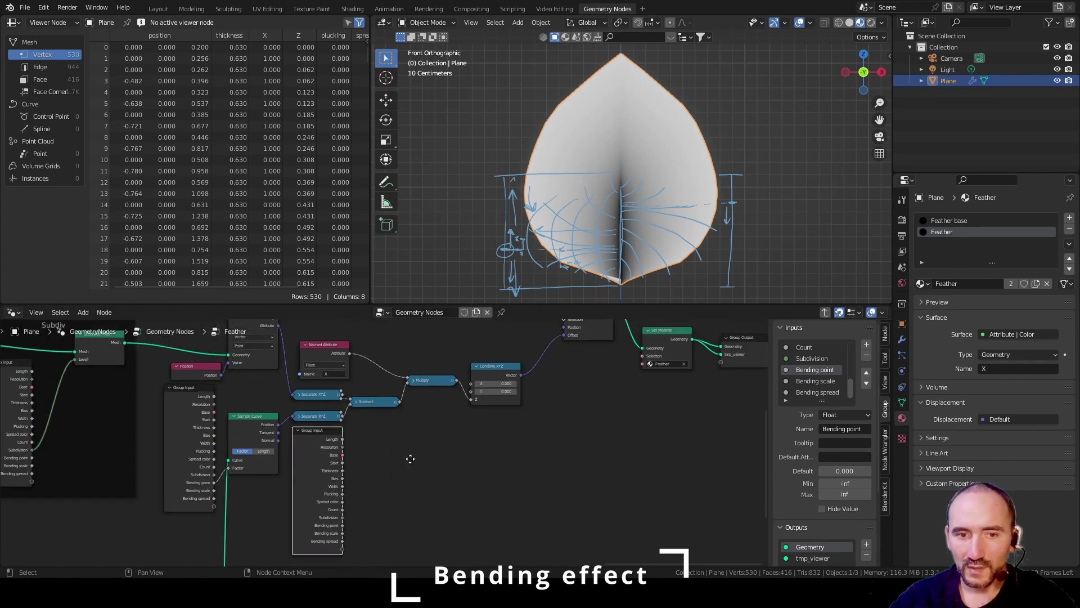
{"action": "scroll", "coordinate": [418, 453], "scroll_direction": "up", "scroll_amount": 1}
{"action": "key", "text": "shift+a"}
{"action": "type", "text": "mult"}
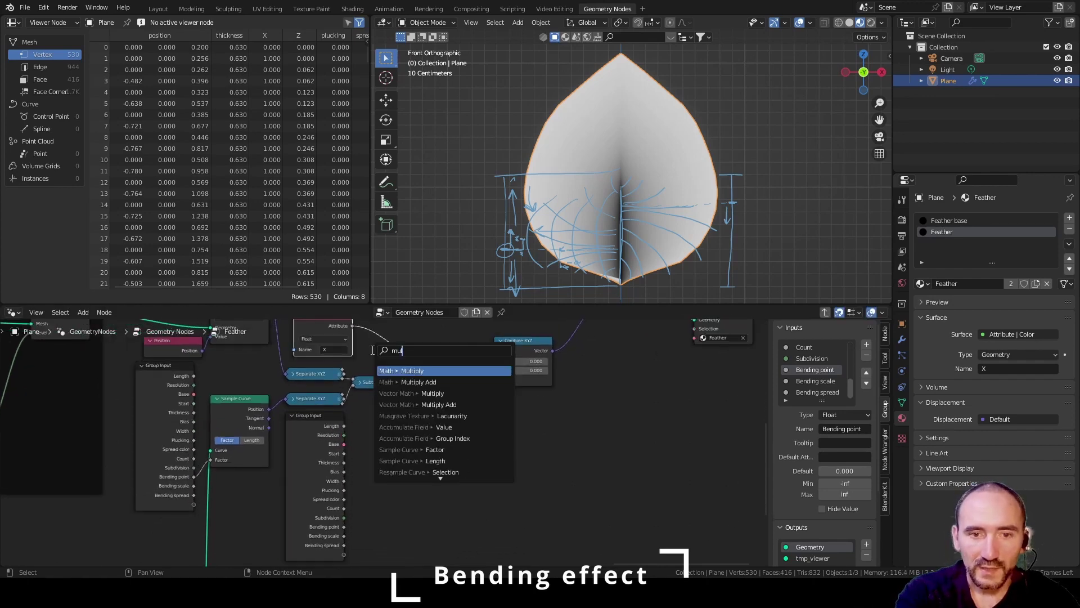
{"action": "key", "text": "Return"}
{"action": "left_click", "coordinate": [371, 350]}
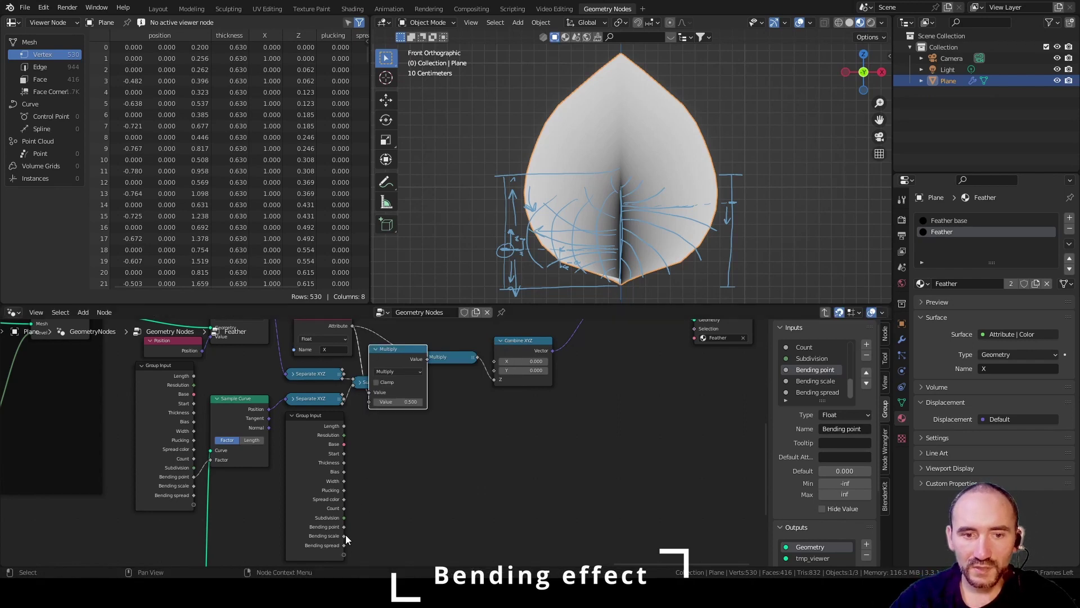
{"action": "left_click_drag", "start_coordinate": [346, 535], "coordinate": [369, 402]}
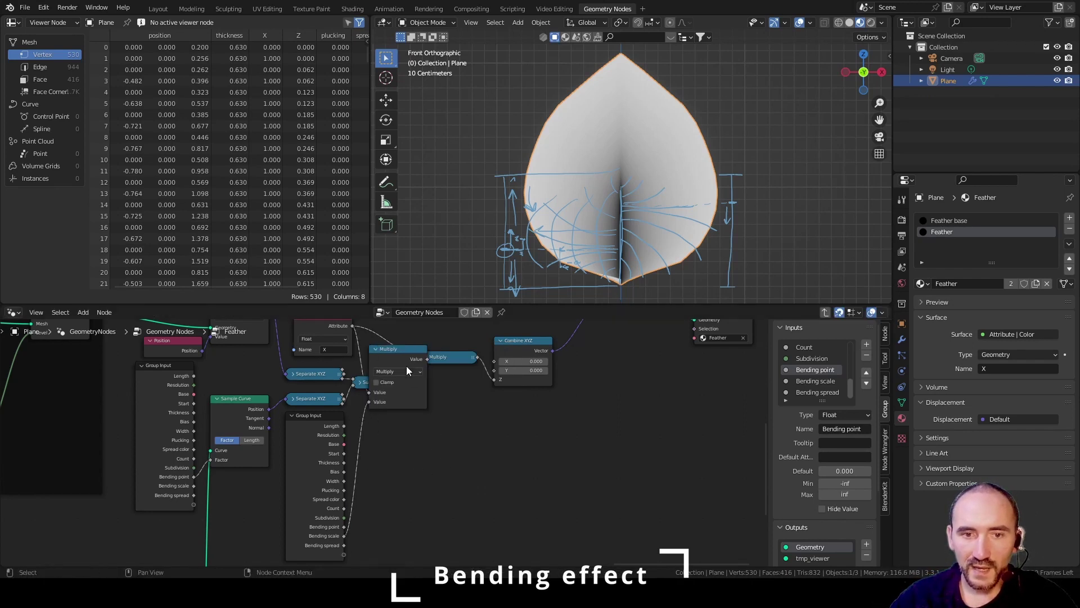
{"action": "key", "text": "h"}
{"action": "left_click_drag", "start_coordinate": [400, 346], "coordinate": [419, 392]}
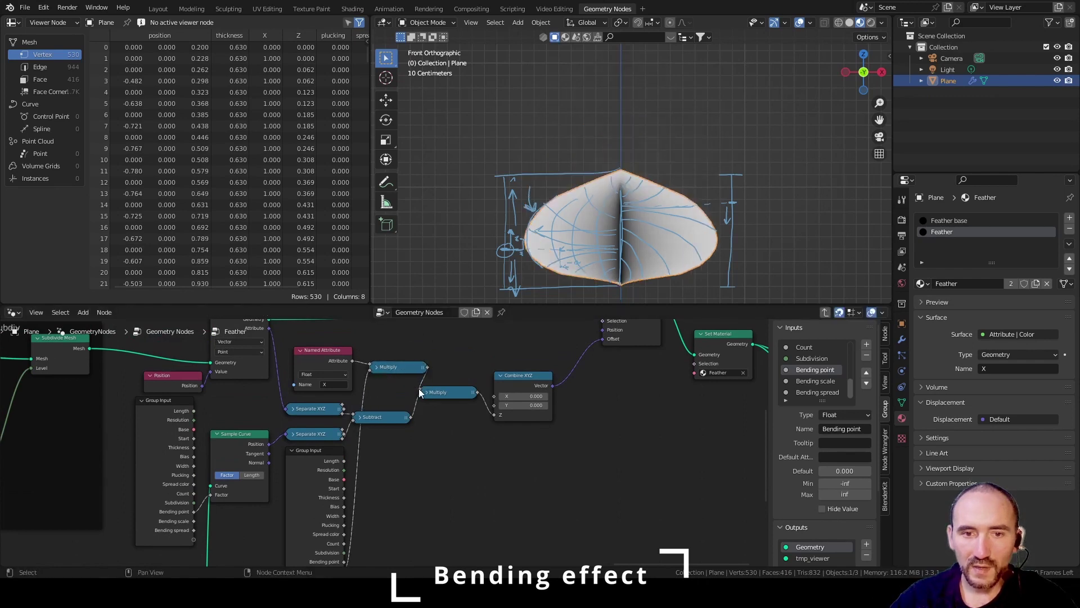
Step: Leave the Feather group and set its Bending point to 0.4
{"action": "middle_click_drag", "start_coordinate": [398, 511], "coordinate": [444, 454]}
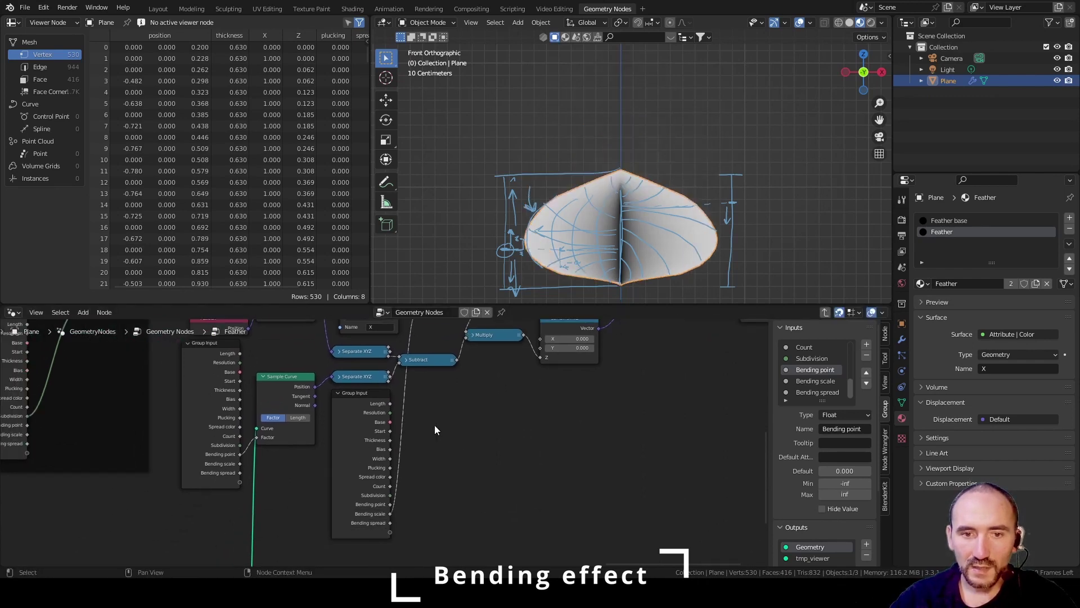
{"action": "key", "text": "Tab"}
{"action": "scroll", "coordinate": [471, 432], "scroll_direction": "up", "scroll_amount": 5}
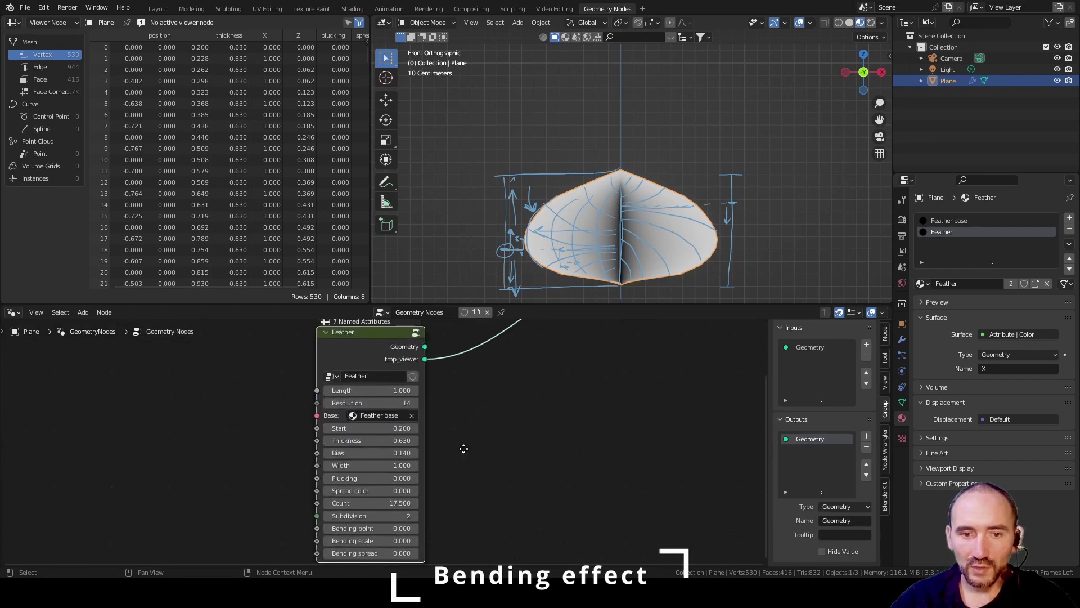
{"action": "left_click", "coordinate": [376, 482]}
{"action": "type", "text": "4"}
{"action": "key", "text": "Return"}
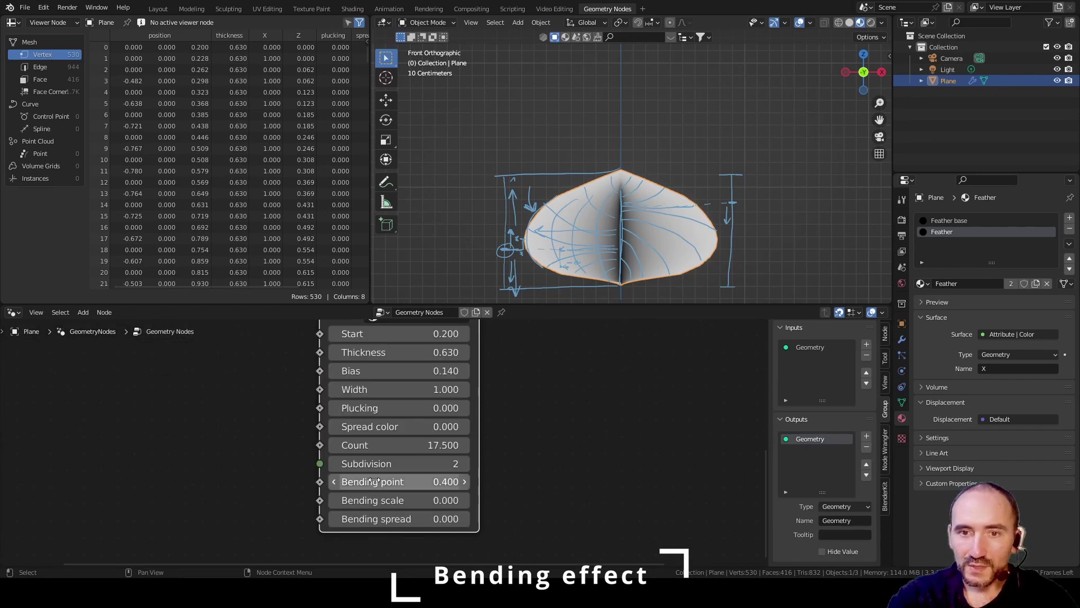
Step: Set the Bending scale to 0.69 and frame the feather in wireframe display
{"action": "left_click_drag", "start_coordinate": [399, 500], "coordinate": [474, 501]}
{"action": "key", "text": "shift+z"}
{"action": "key", "text": "KP_Decimal"}
{"action": "scroll", "coordinate": [647, 153], "scroll_direction": "down", "scroll_amount": 1}
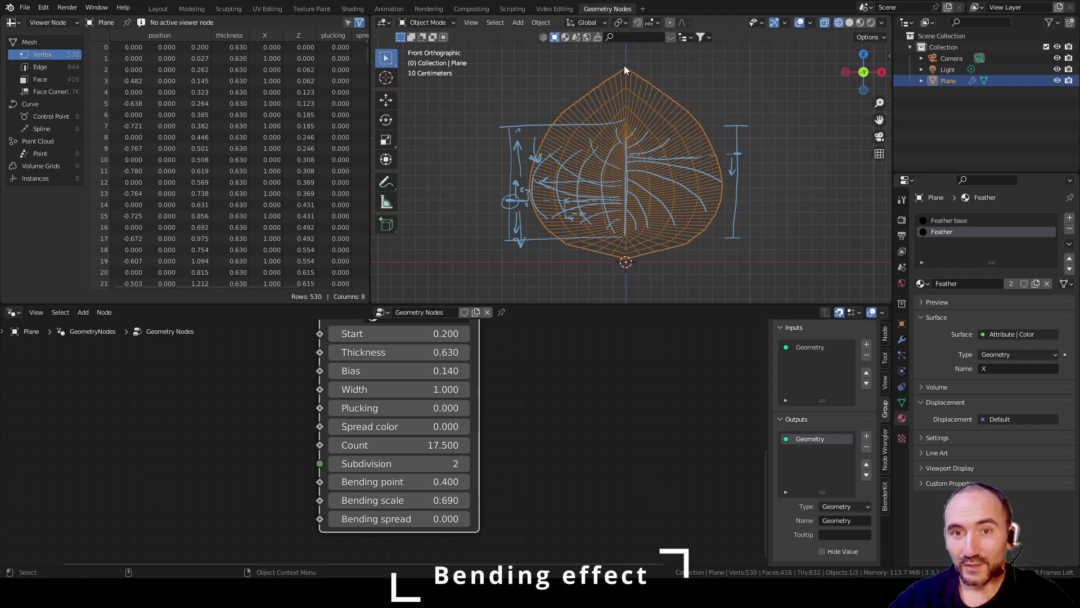
Step: Open the Feather node group and mute the Set Position node that ends the Shape frame
{"action": "scroll", "coordinate": [394, 439], "scroll_direction": "down", "scroll_amount": 1}
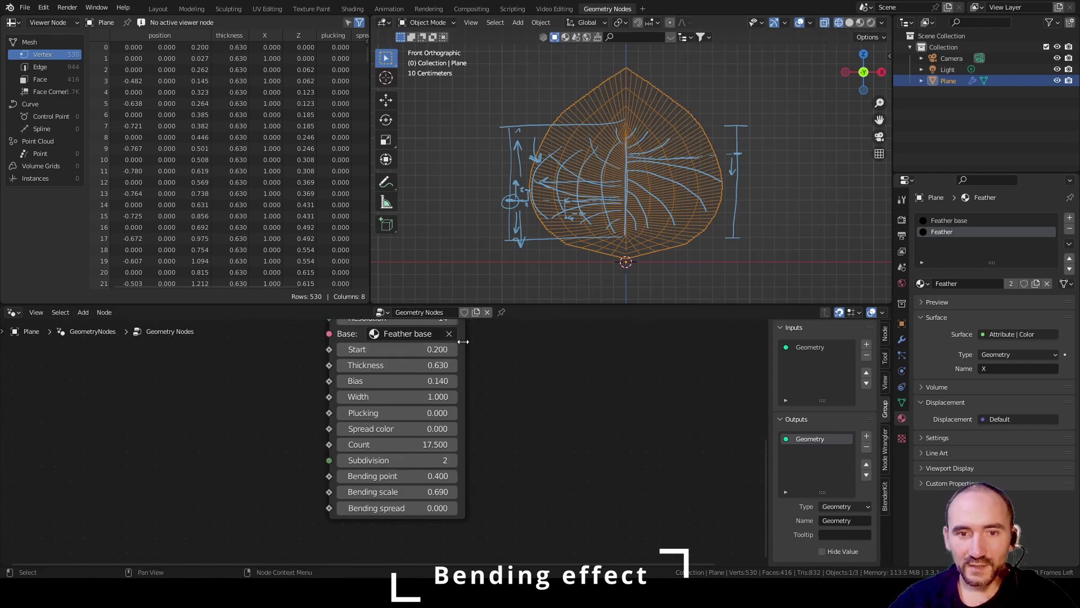
{"action": "key", "text": "Tab"}
{"action": "scroll", "coordinate": [451, 402], "scroll_direction": "down", "scroll_amount": 5}
{"action": "middle_click_drag", "start_coordinate": [234, 398], "coordinate": [731, 396]}
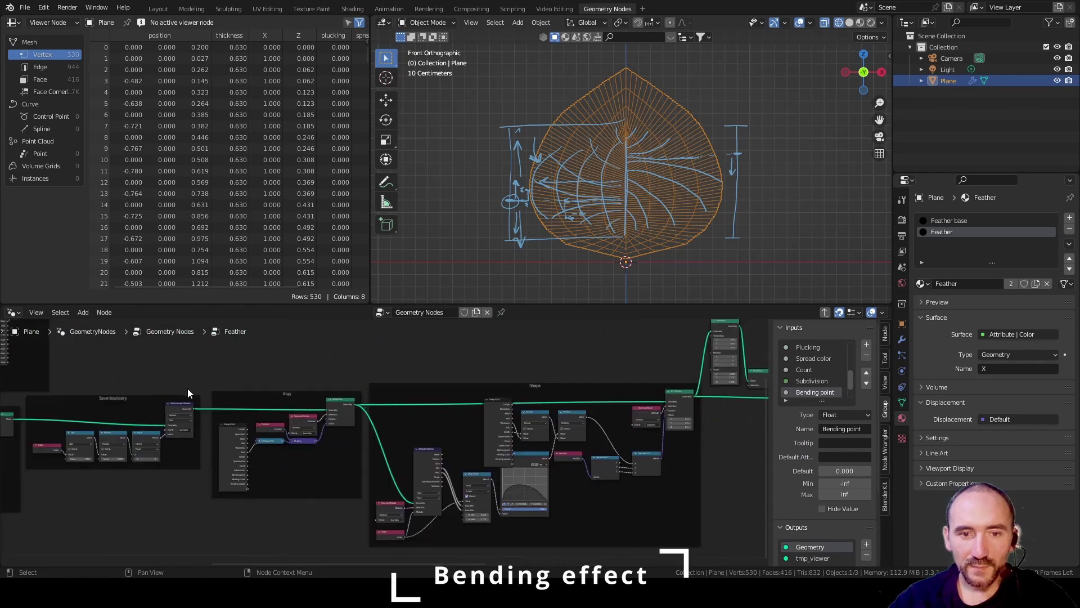
{"action": "middle_click_drag", "start_coordinate": [190, 394], "coordinate": [753, 394]}
{"action": "middle_click_drag", "start_coordinate": [551, 421], "coordinate": [310, 418]}
{"action": "scroll", "coordinate": [310, 418], "scroll_direction": "up", "scroll_amount": 8}
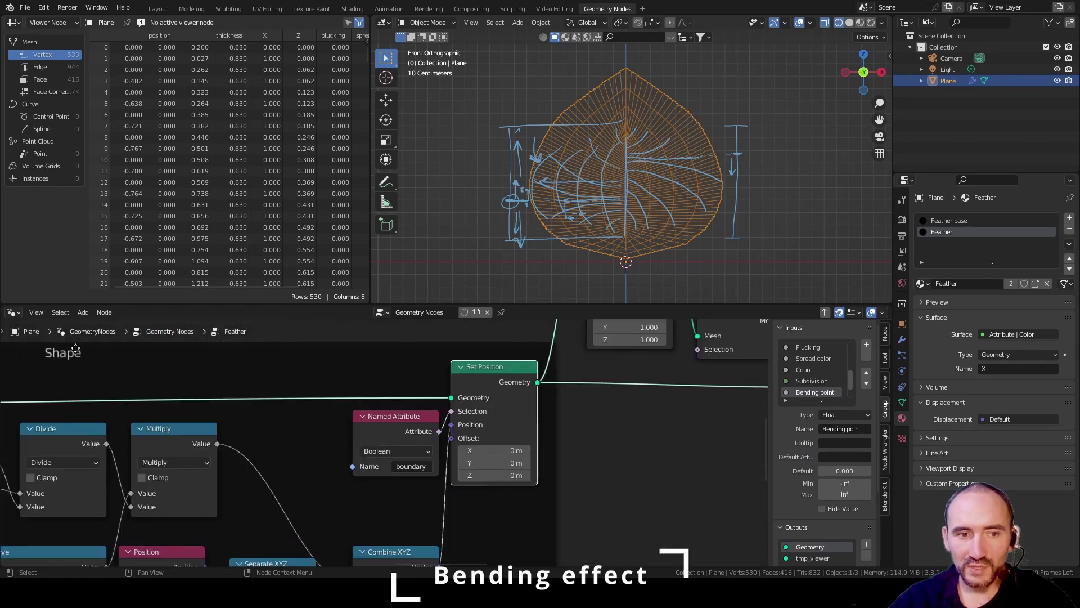
{"action": "key", "text": "m"}
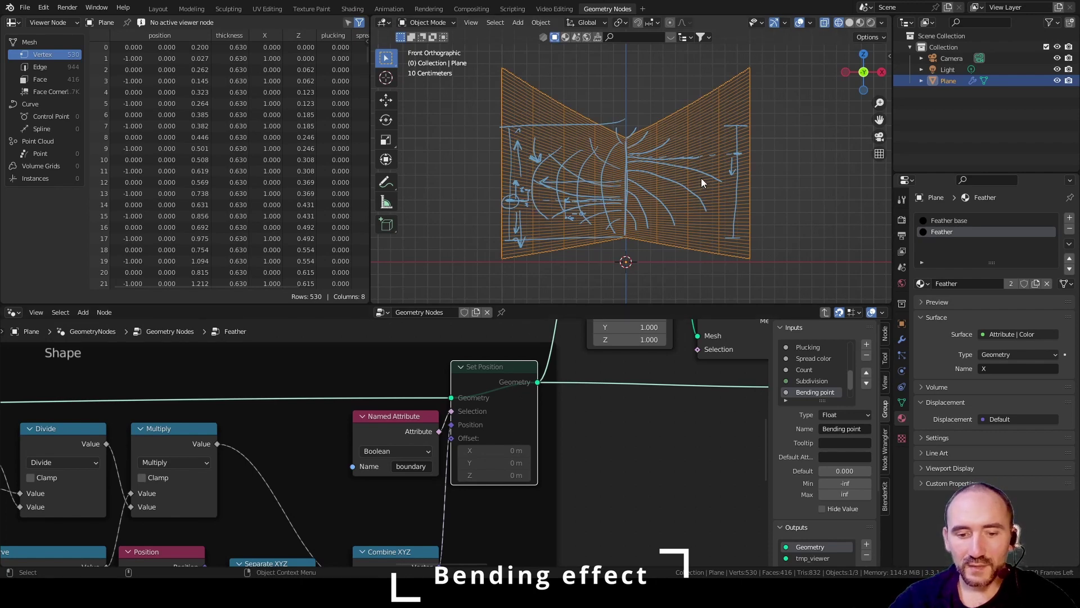
Step: Remove the blue annotation sketches from the 3D viewport
{"action": "key", "text": "n"}
{"action": "left_click", "coordinate": [865, 233]}
{"action": "key", "text": "n"}
{"action": "scroll", "coordinate": [629, 191], "scroll_direction": "up", "scroll_amount": 1}
Step: Exit the Feather group and try a Bending point of 0.93 with Bending scale values of 1.04, 0.69 and 2.33
{"action": "key", "text": "Tab"}
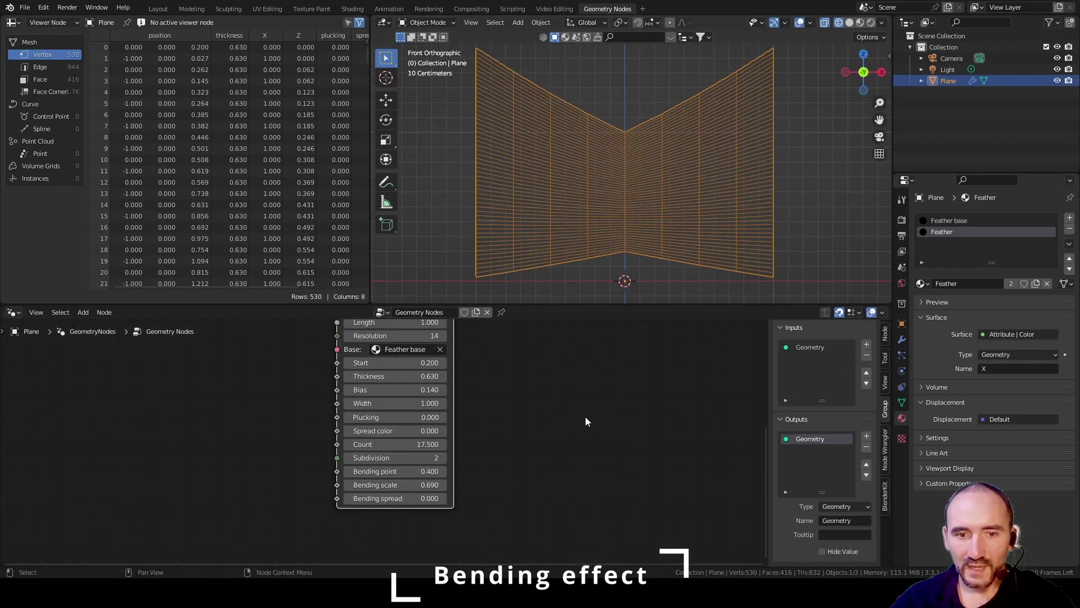
{"action": "scroll", "coordinate": [586, 420], "scroll_direction": "up", "scroll_amount": 2}
{"action": "left_click_drag", "start_coordinate": [404, 485], "coordinate": [434, 475]}
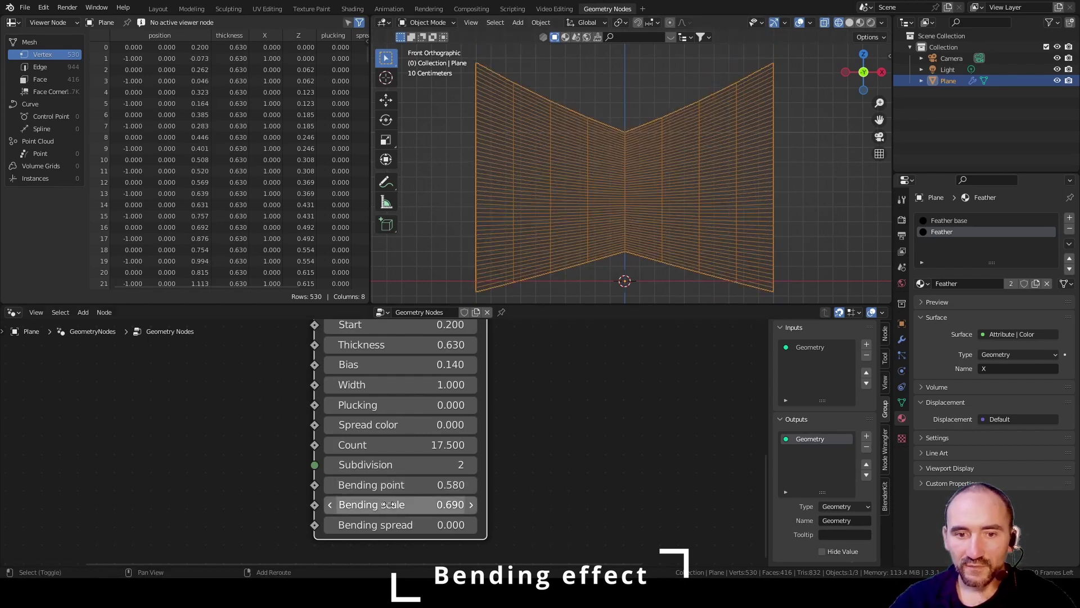
{"action": "left_click_drag", "start_coordinate": [394, 505], "coordinate": [465, 505]}
{"action": "left_click_drag", "start_coordinate": [394, 484], "coordinate": [464, 484]}
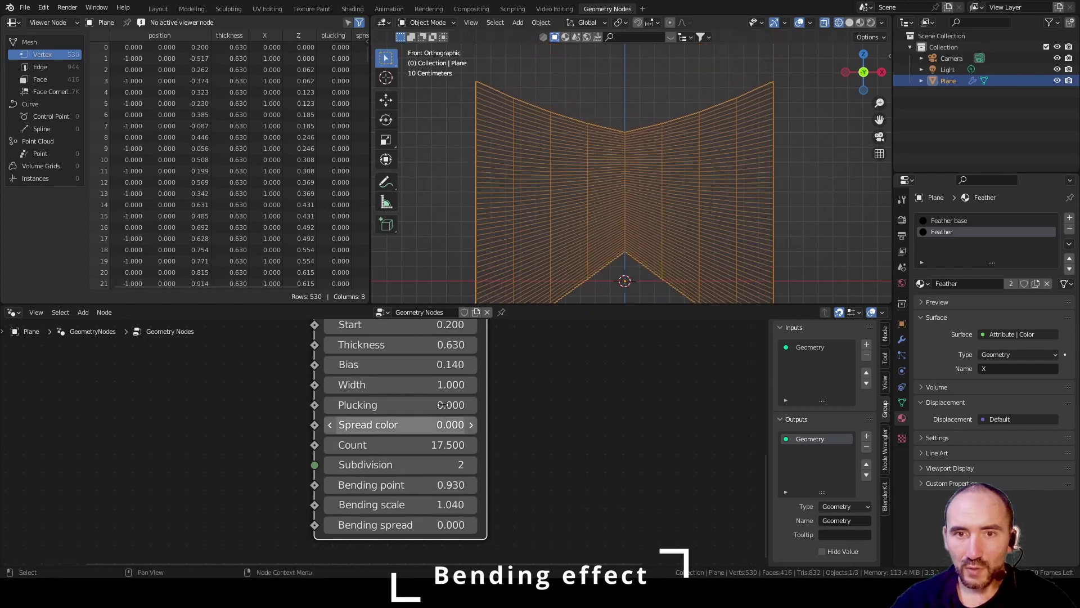
{"action": "left_click_drag", "start_coordinate": [400, 505], "coordinate": [329, 505]}
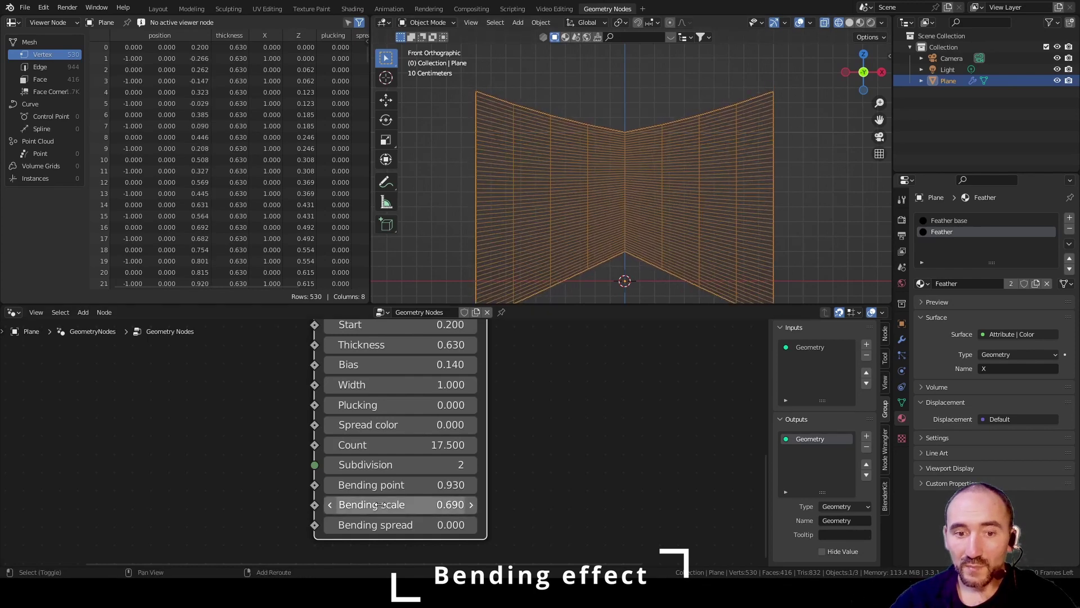
{"action": "left_click_drag", "start_coordinate": [400, 505], "coordinate": [725, 505]}
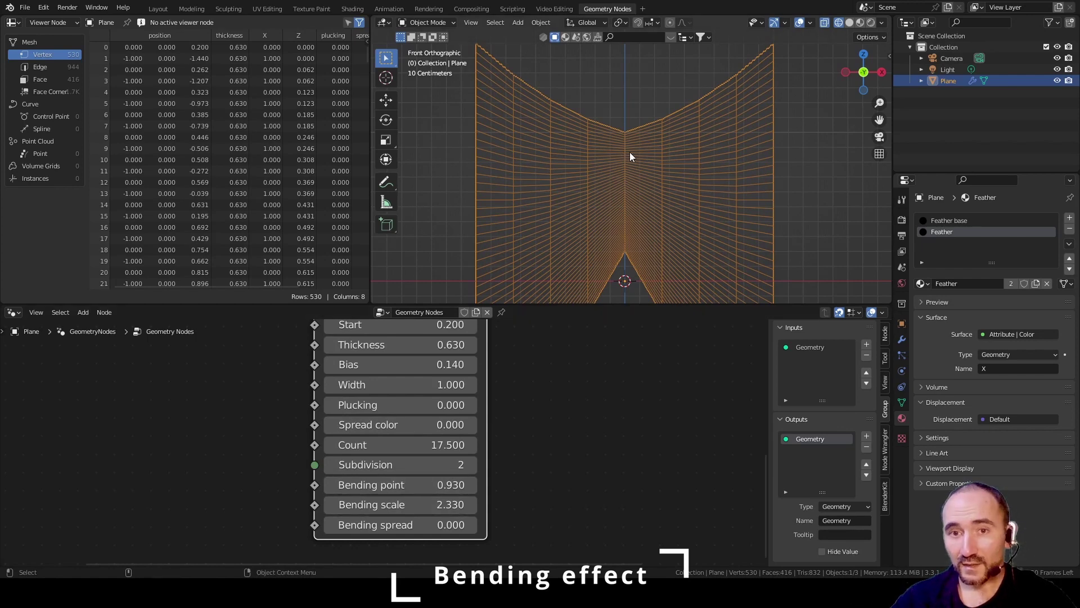
Step: Set the Feather group's Bending point to 0.4 and its Bending scale to 1
{"action": "left_click", "coordinate": [385, 484]}
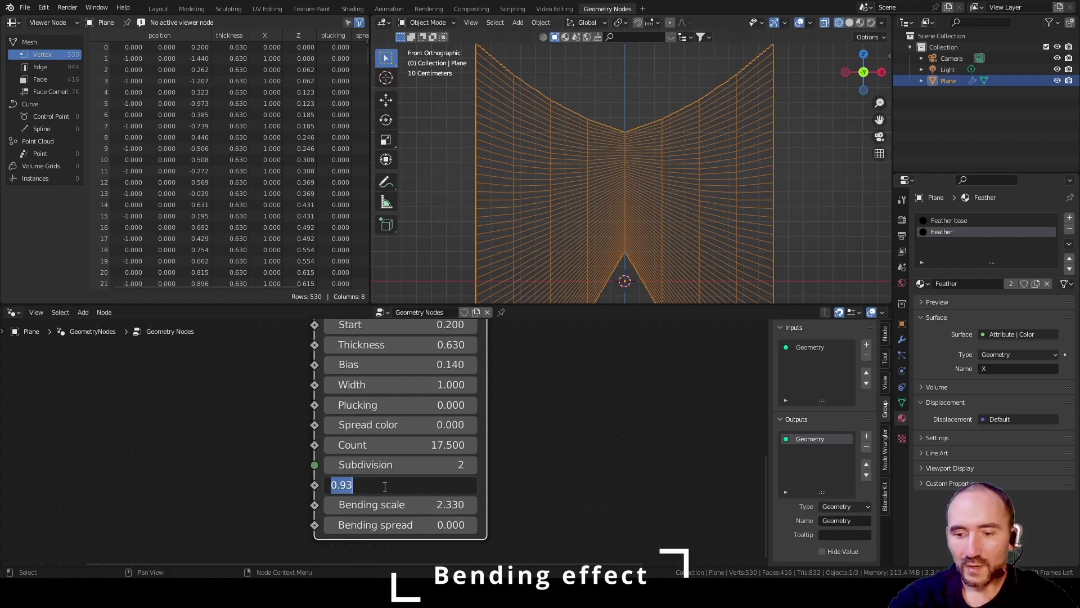
{"action": "type", "text": "0.4"}
{"action": "key", "text": "Return"}
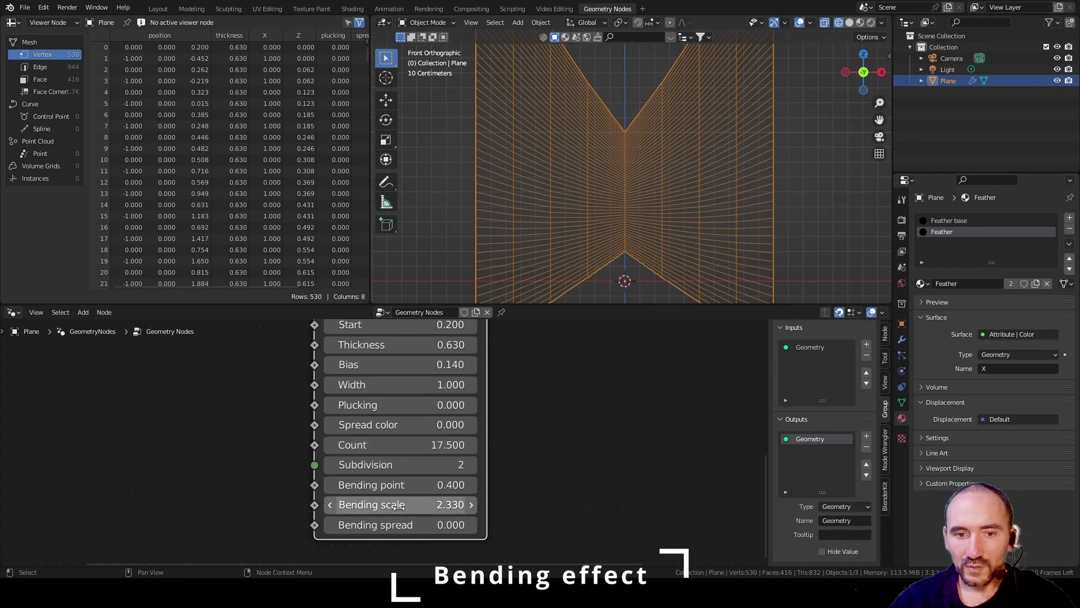
{"action": "left_click", "coordinate": [399, 505]}
{"action": "type", "text": "1"}
{"action": "key", "text": "Return"}
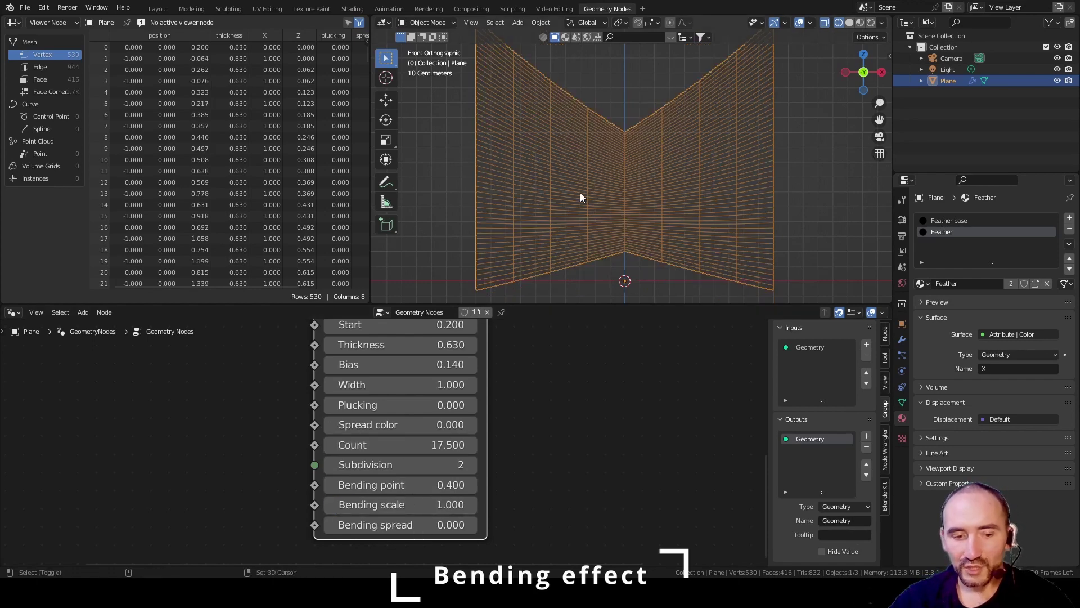
Step: Turn off wireframe display and preview the Z attribute of the Feather material on the mesh in the Shading workspace
{"action": "key", "text": "shift+z"}
{"action": "scroll", "coordinate": [626, 161], "scroll_direction": "down", "scroll_amount": 1}
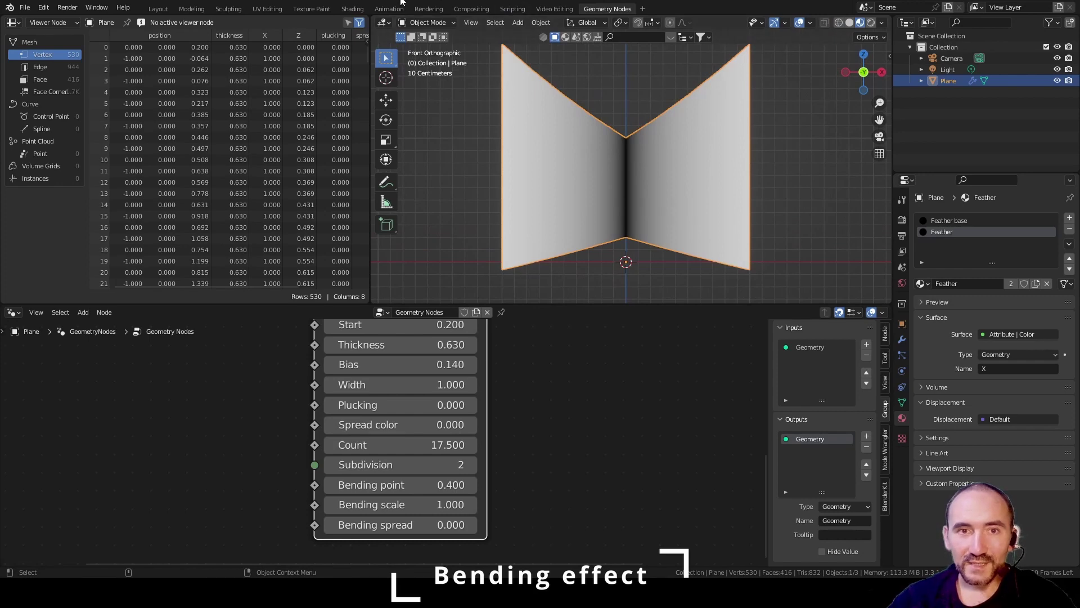
{"action": "left_click", "coordinate": [353, 8]}
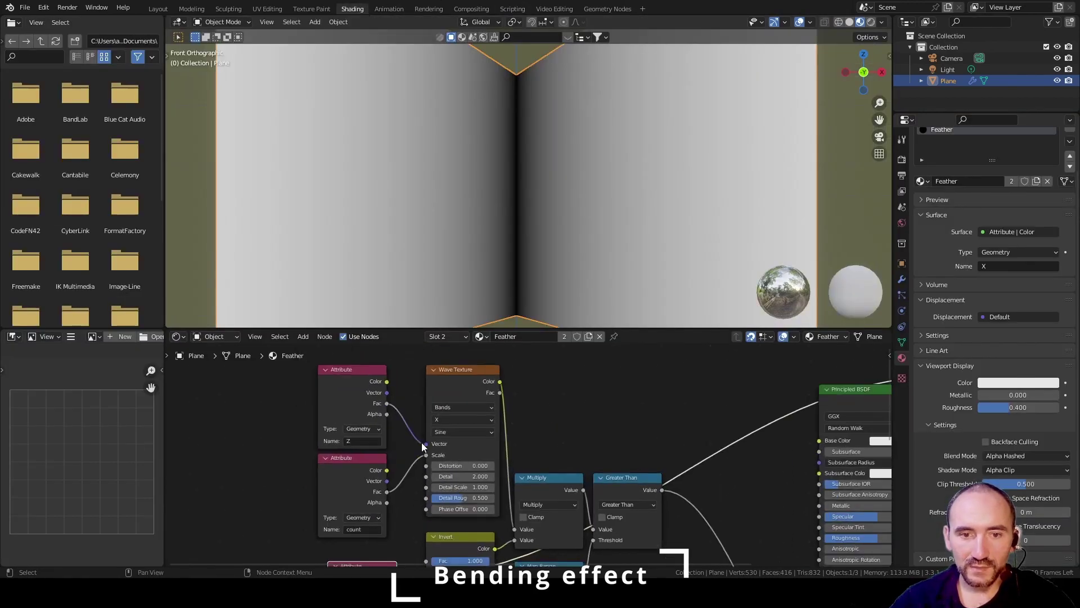
{"action": "scroll", "coordinate": [422, 447], "scroll_direction": "up", "scroll_amount": 1}
{"action": "left_click", "coordinate": [318, 383], "text": "ctrl+shift"}
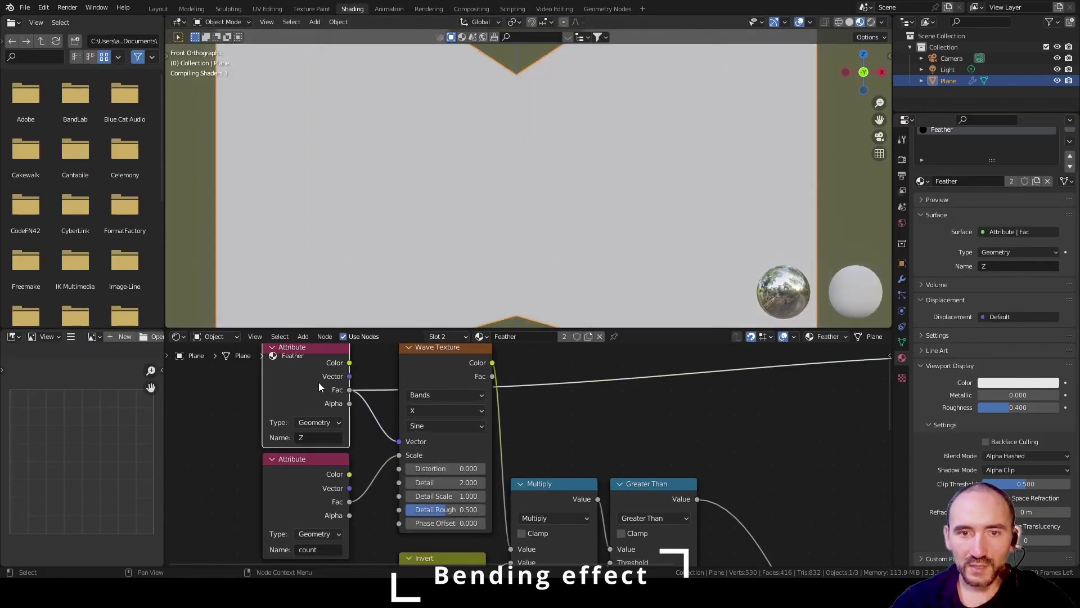
{"action": "scroll", "coordinate": [521, 251], "scroll_direction": "down", "scroll_amount": 3}
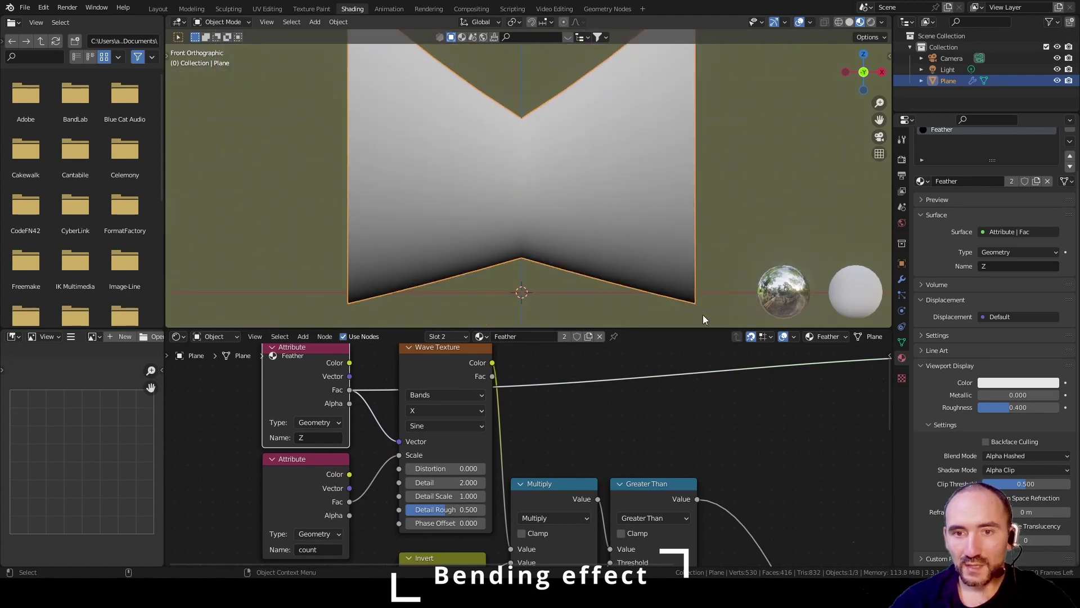
Step: Preview the Wave Texture's color output on the surface, then reconnect the Principled BSDF to the Material Output
{"action": "scroll", "coordinate": [366, 377], "scroll_direction": "down", "scroll_amount": 2}
{"action": "left_click", "coordinate": [365, 377], "text": "ctrl+shift"}
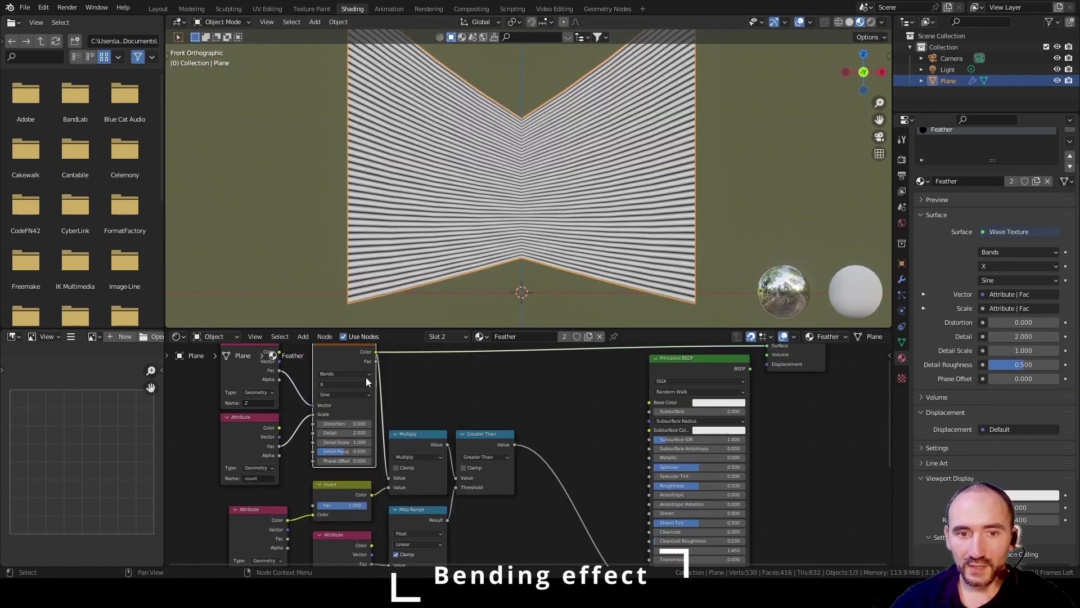
{"action": "left_click", "coordinate": [387, 390], "text": "ctrl+shift"}
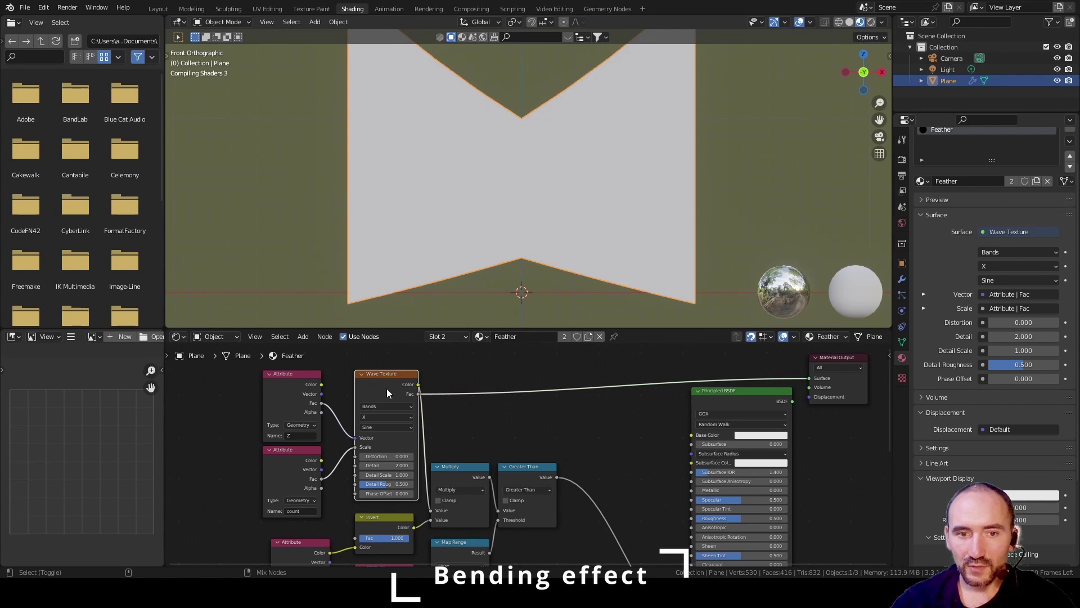
{"action": "left_click", "coordinate": [383, 385], "text": "ctrl+shift"}
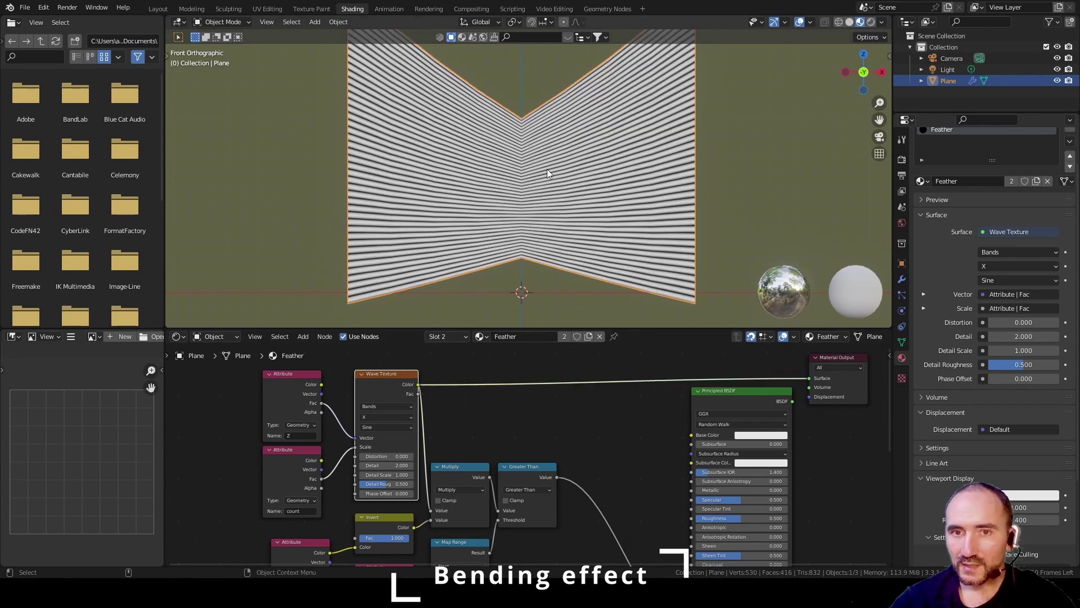
{"action": "left_click", "coordinate": [723, 393], "text": "ctrl+shift"}
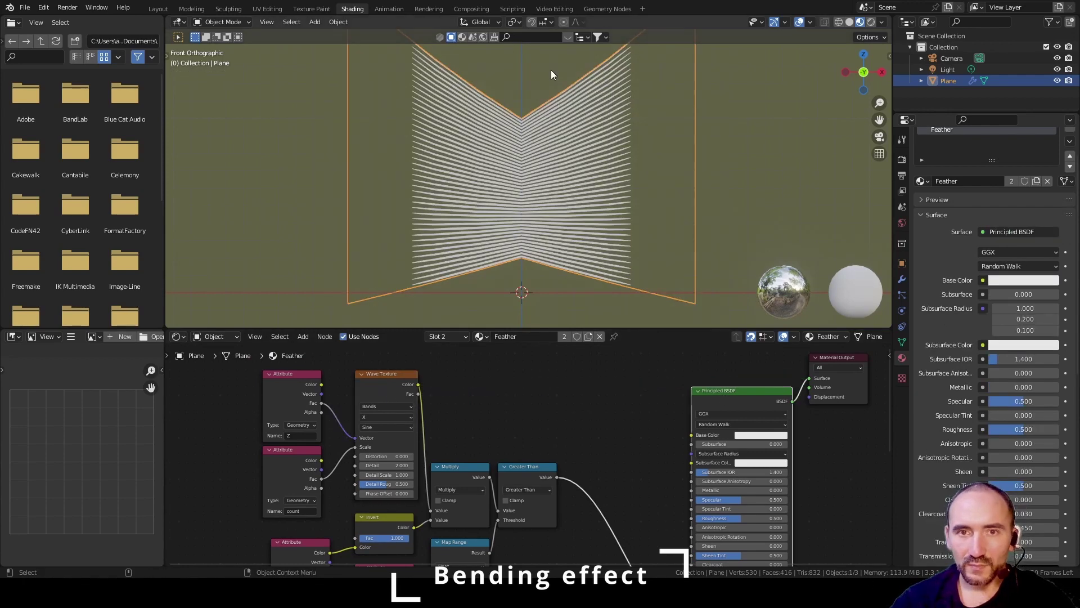
Step: Return to the Geometry Nodes workspace and unmute the Shape frame's Set Position node inside the Feather group
{"action": "left_click", "coordinate": [607, 9]}
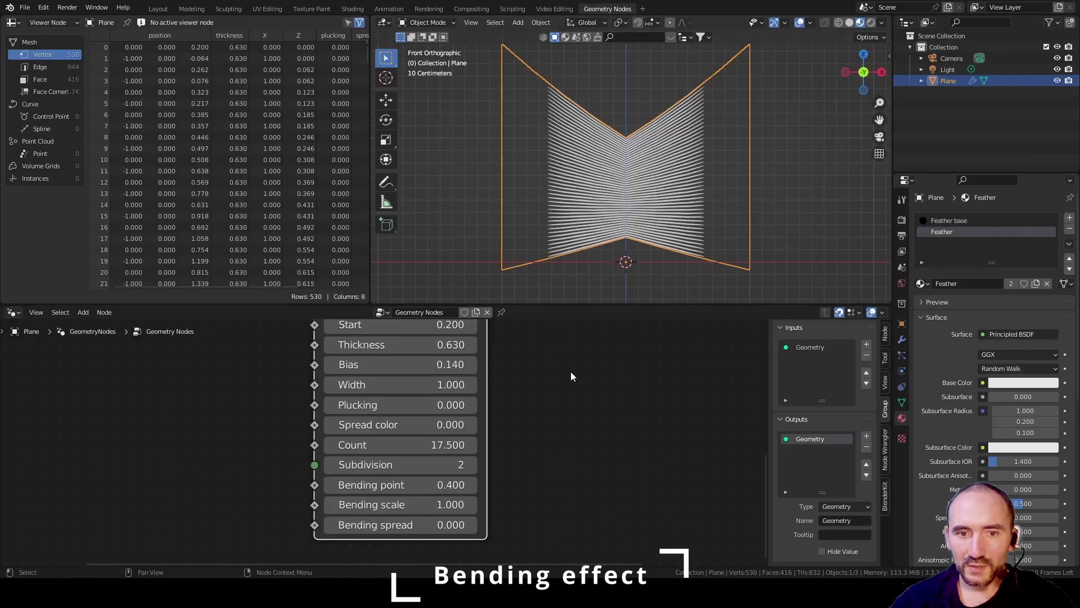
{"action": "key", "text": "Tab"}
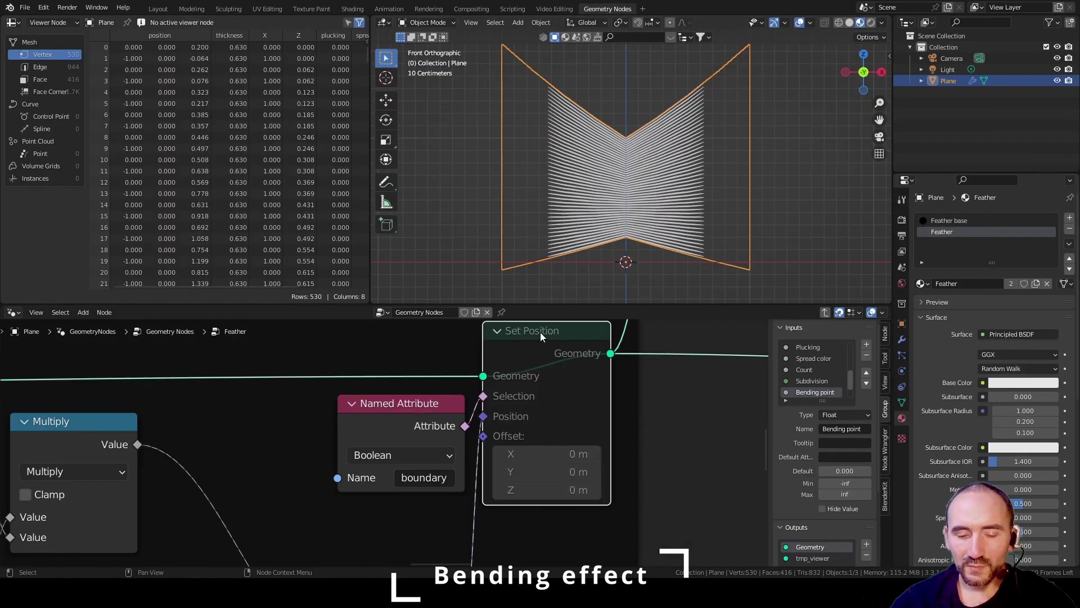
{"action": "scroll", "coordinate": [430, 387], "scroll_direction": "down", "scroll_amount": 3}
{"action": "key", "text": "m"}
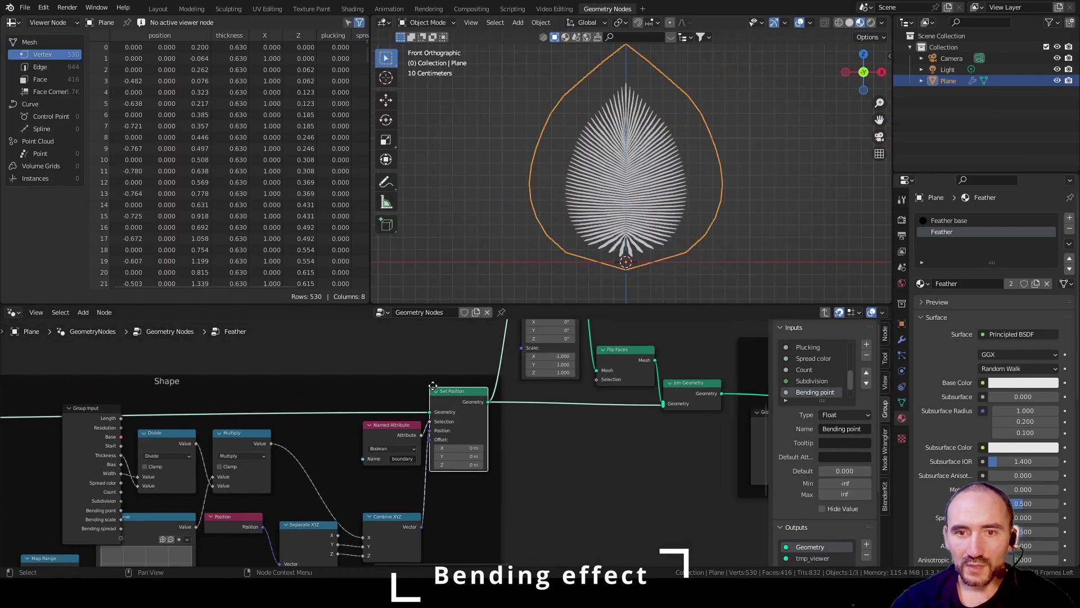
Step: Examine the bent barbs of the shaped feather in wireframe and in shaded display, especially near its base
{"action": "scroll", "coordinate": [633, 191], "scroll_direction": "up", "scroll_amount": 2}
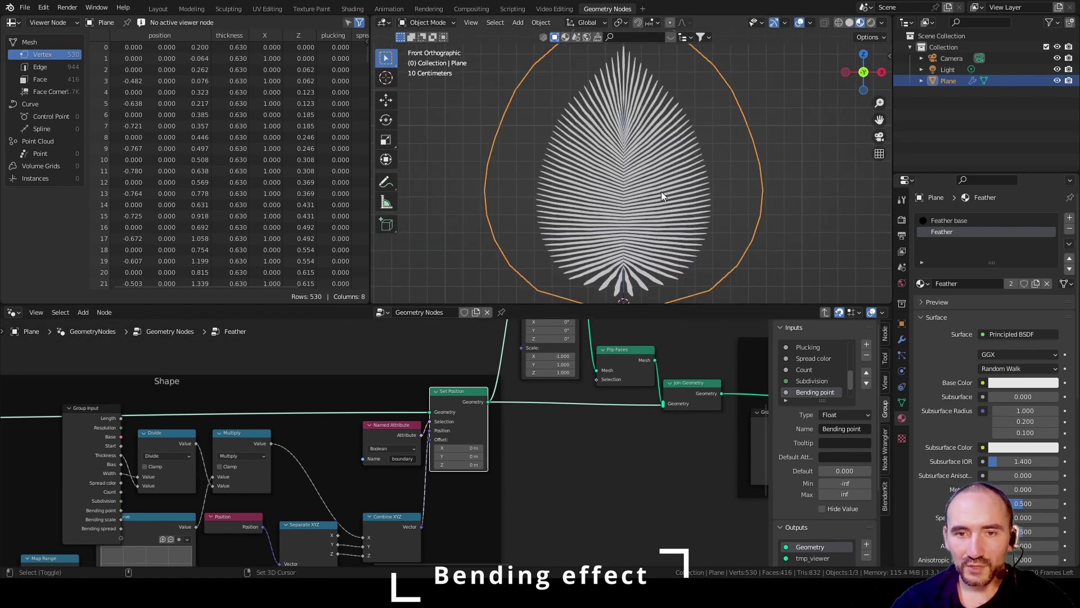
{"action": "key", "text": "alt+z"}
{"action": "scroll", "coordinate": [642, 189], "scroll_direction": "down", "scroll_amount": 1}
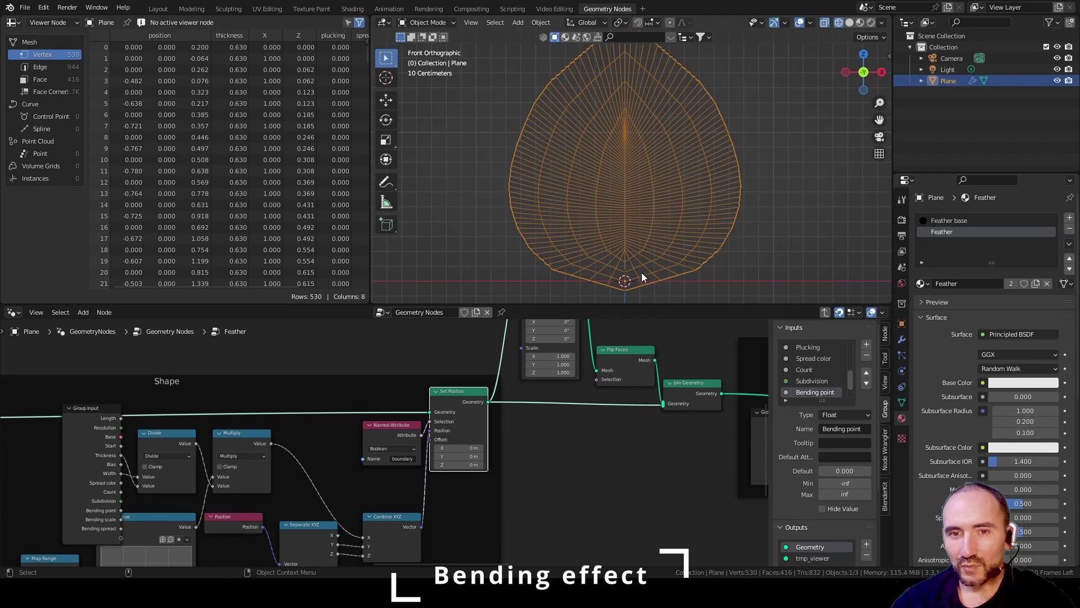
{"action": "scroll", "coordinate": [649, 258], "scroll_direction": "up", "scroll_amount": 2}
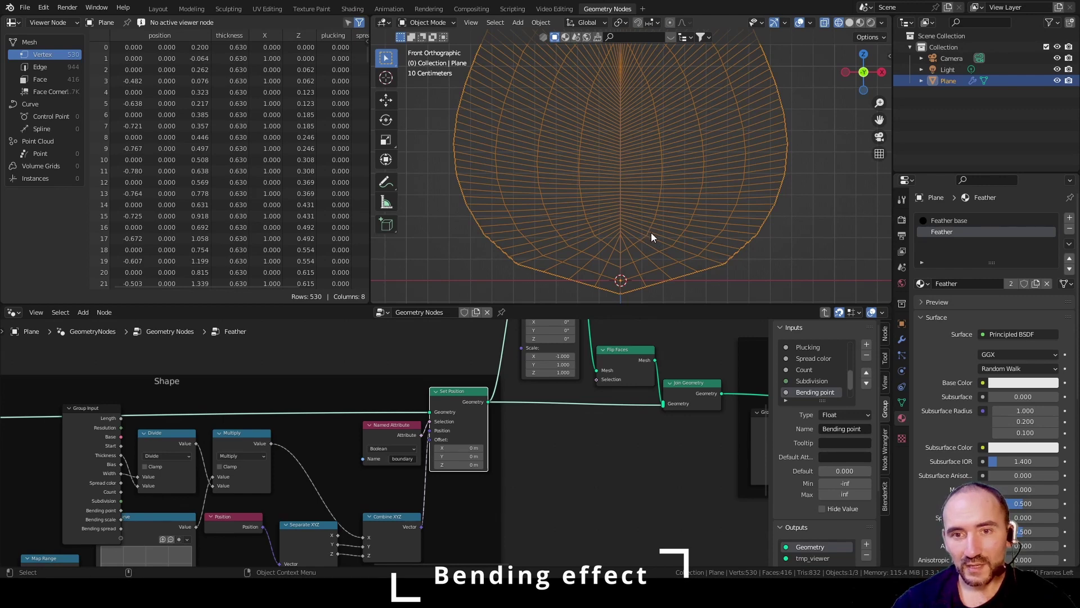
{"action": "key", "text": "shift+z"}
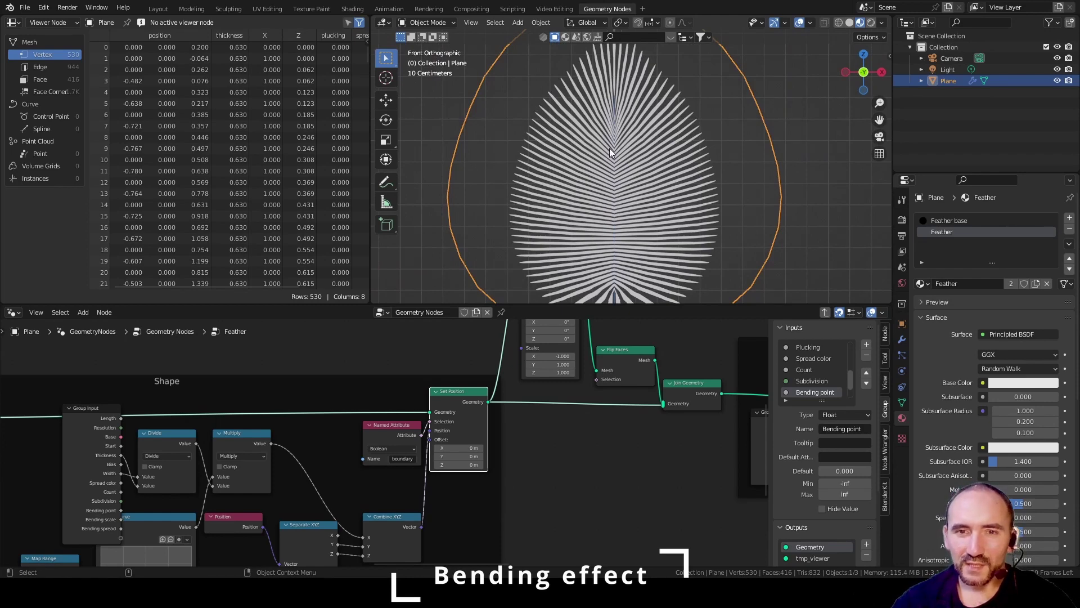
{"action": "middle_click_drag", "start_coordinate": [626, 231], "coordinate": [634, 143], "text": "shift"}
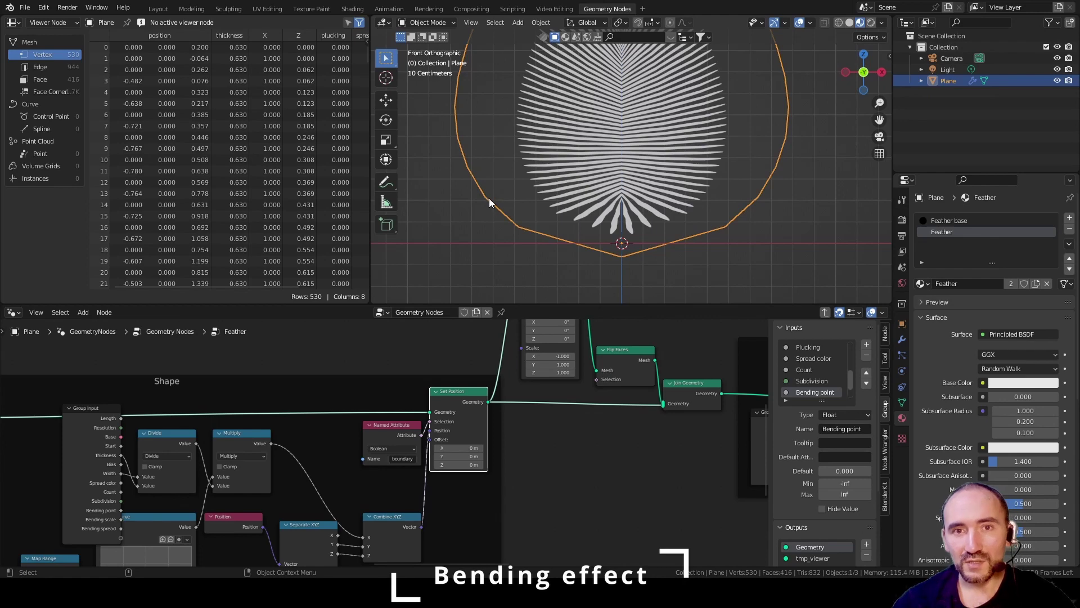
{"action": "scroll", "coordinate": [612, 150], "scroll_direction": "up", "scroll_amount": 2}
Step: Add a Map Range node fed by the Bending spread output of the Group Input near the bending nodes
{"action": "scroll", "coordinate": [639, 449], "scroll_direction": "down", "scroll_amount": 3}
{"action": "scroll", "coordinate": [388, 403], "scroll_direction": "up", "scroll_amount": 4}
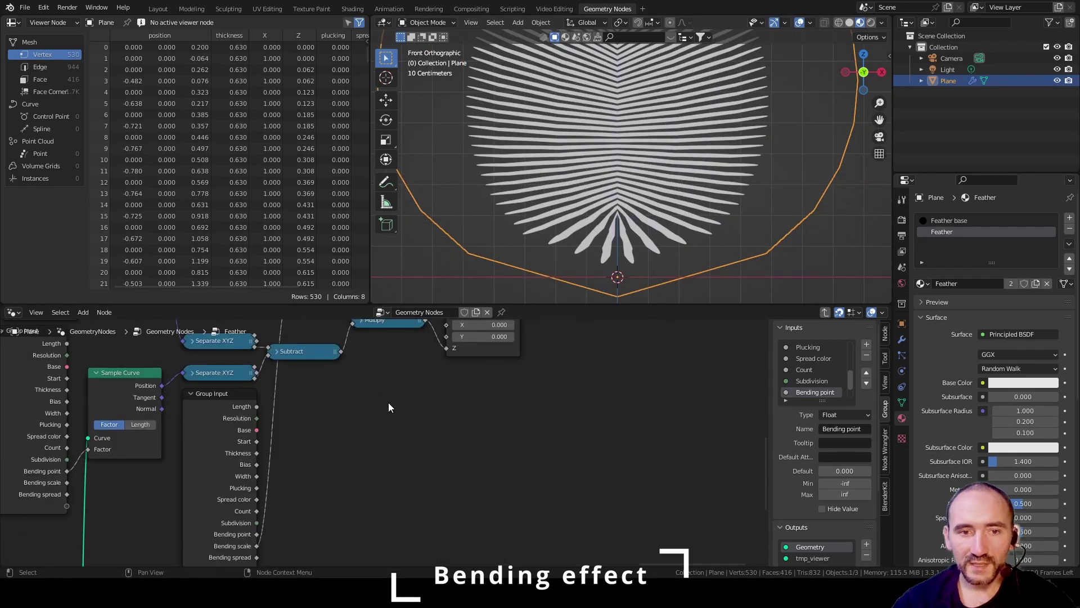
{"action": "middle_click_drag", "start_coordinate": [389, 403], "coordinate": [450, 427]}
{"action": "scroll", "coordinate": [513, 469], "scroll_direction": "down", "scroll_amount": 2}
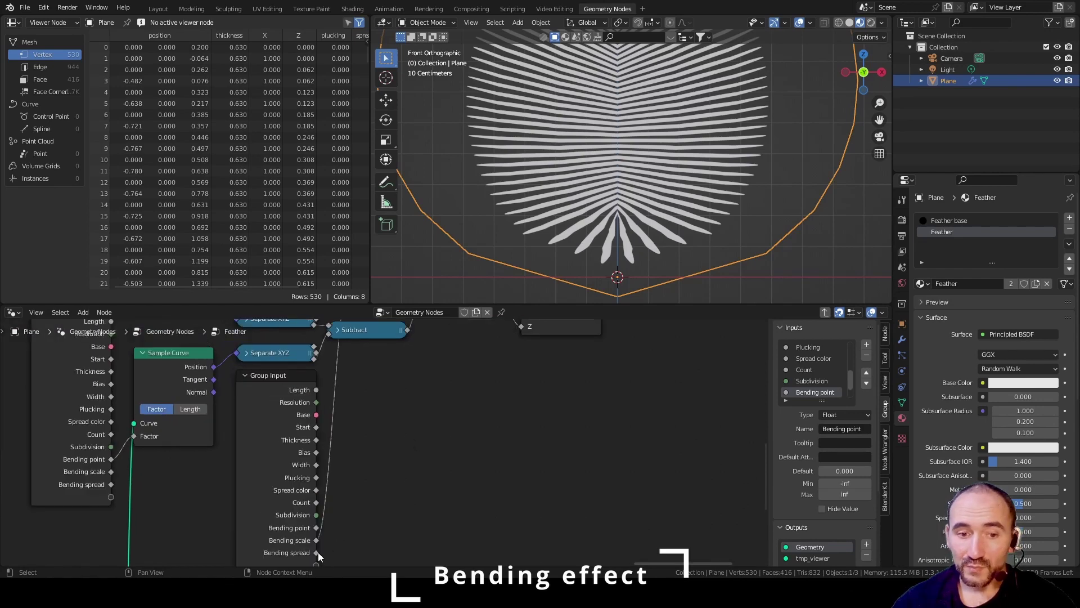
{"action": "left_click_drag", "start_coordinate": [316, 551], "coordinate": [398, 414]}
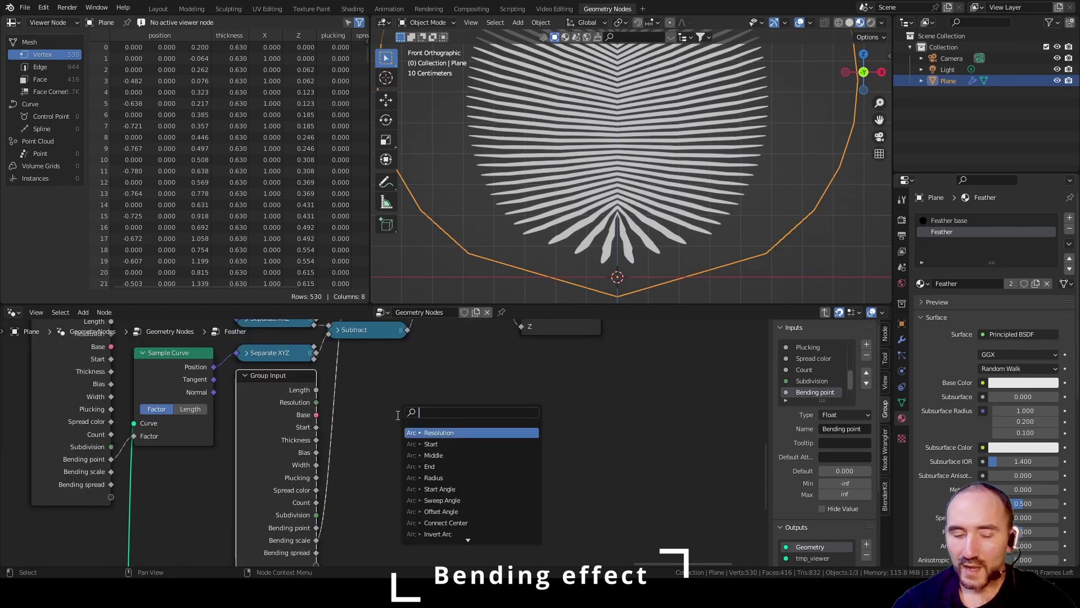
{"action": "type", "text": "map"}
{"action": "key", "text": "Return"}
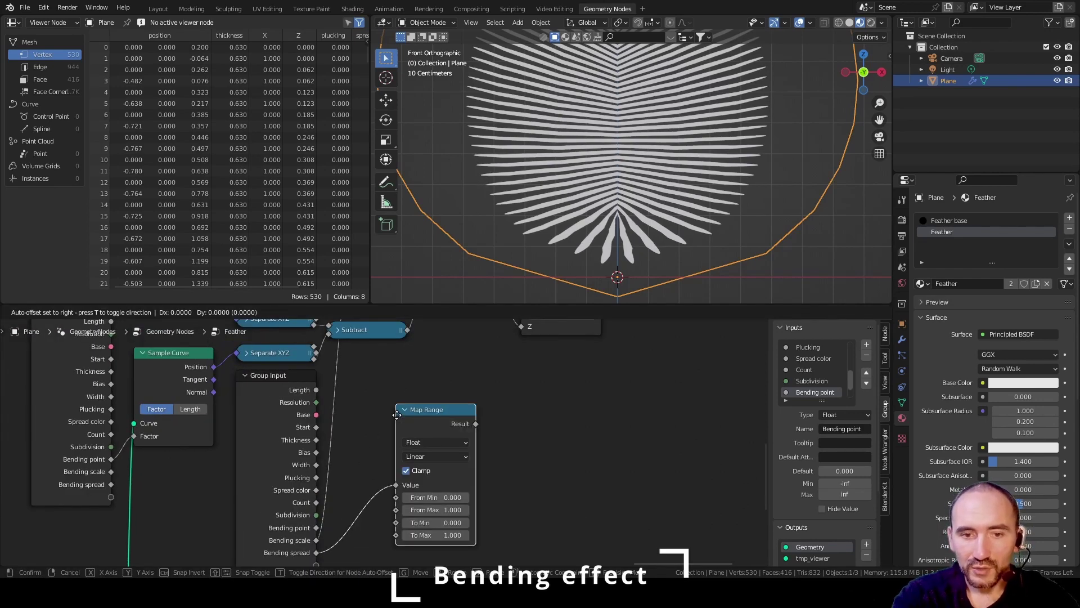
Step: Show the settings of the group's Bending spread input and set the new Map Range node's To Min to 1
{"action": "scroll", "coordinate": [819, 383], "scroll_direction": "down", "scroll_amount": 2}
{"action": "left_click", "coordinate": [822, 392]}
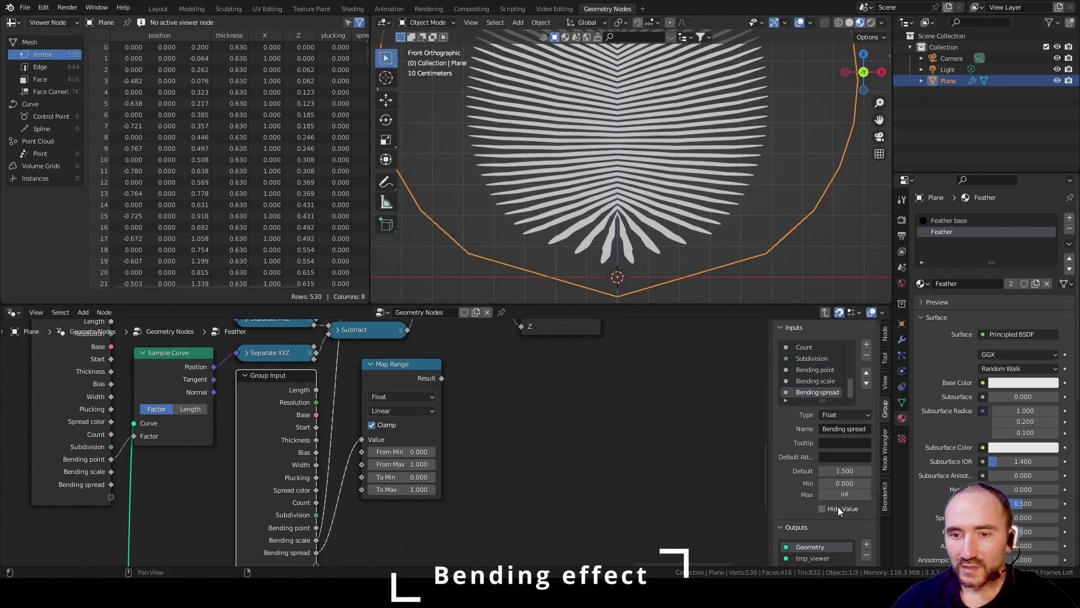
{"action": "scroll", "coordinate": [484, 469], "scroll_direction": "up", "scroll_amount": 1}
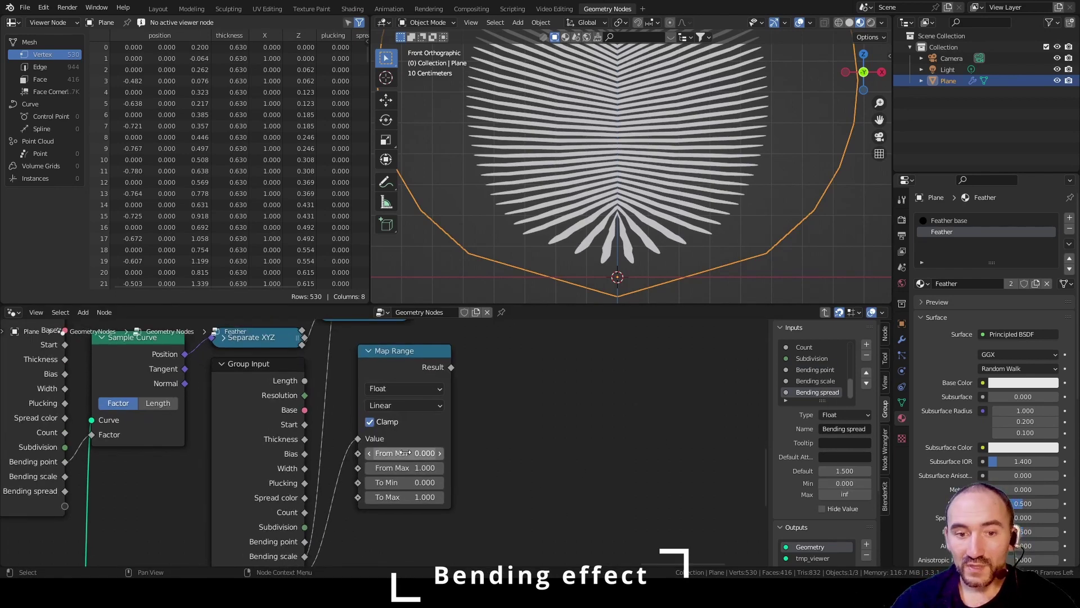
{"action": "left_click", "coordinate": [400, 482]}
{"action": "type", "text": "1"}
{"action": "key", "text": "Return"}
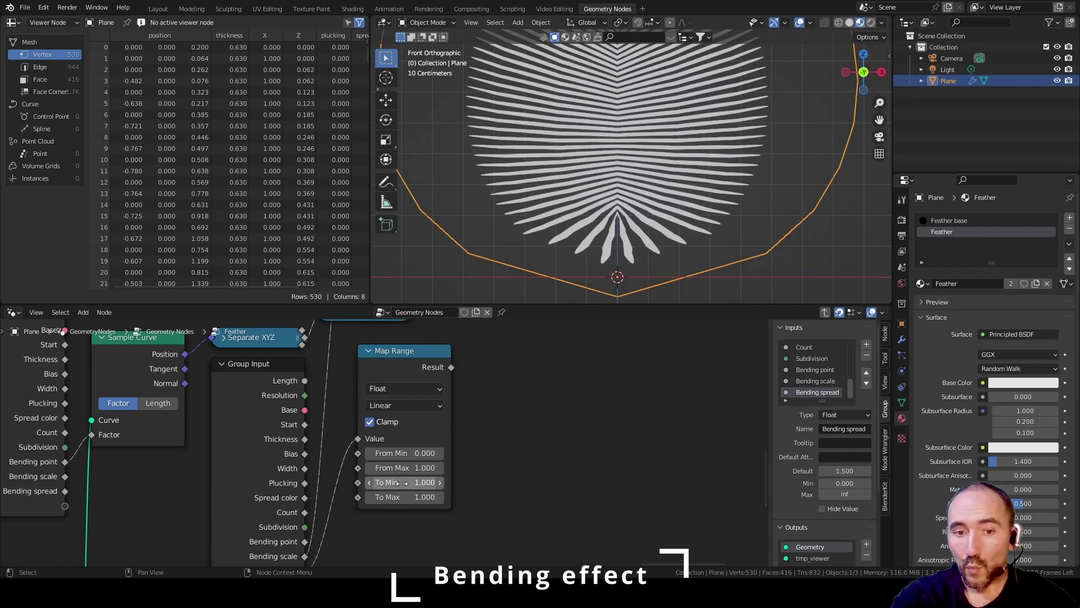
Step: Insert a Power node between the two Multiply nodes, with the Map Range result as its exponent
{"action": "scroll", "coordinate": [545, 395], "scroll_direction": "down", "scroll_amount": 3}
{"action": "middle_click_drag", "start_coordinate": [544, 393], "coordinate": [496, 486]}
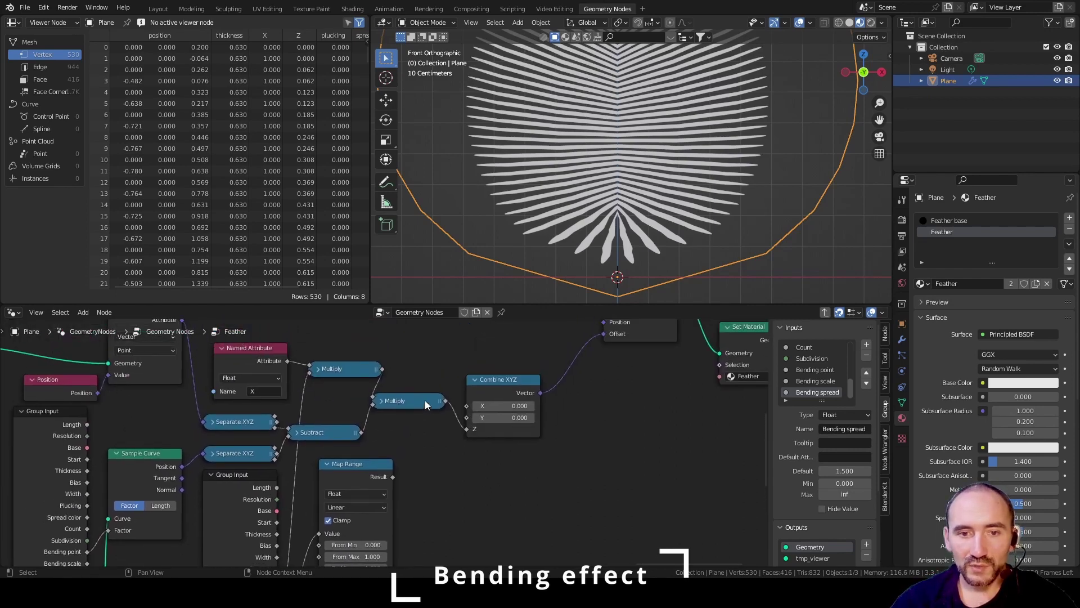
{"action": "left_click_drag", "start_coordinate": [426, 404], "coordinate": [490, 393]}
{"action": "key", "text": "shift+a"}
{"action": "type", "text": "po"}
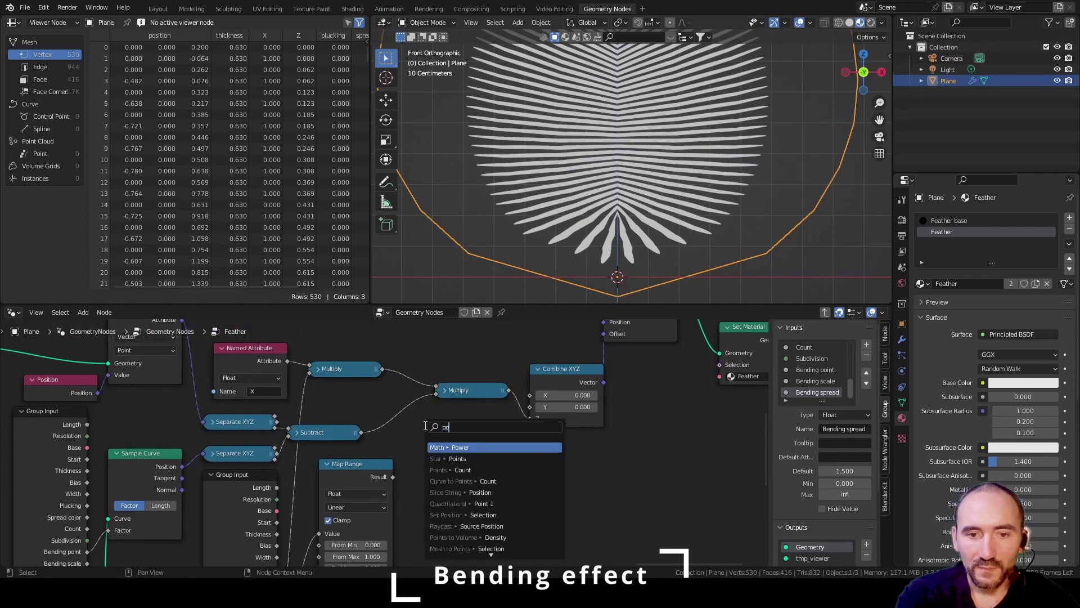
{"action": "key", "text": "Return"}
{"action": "left_click", "coordinate": [428, 428]}
{"action": "middle_click_drag", "start_coordinate": [426, 478], "coordinate": [439, 448]}
{"action": "left_click_drag", "start_coordinate": [405, 446], "coordinate": [437, 445]}
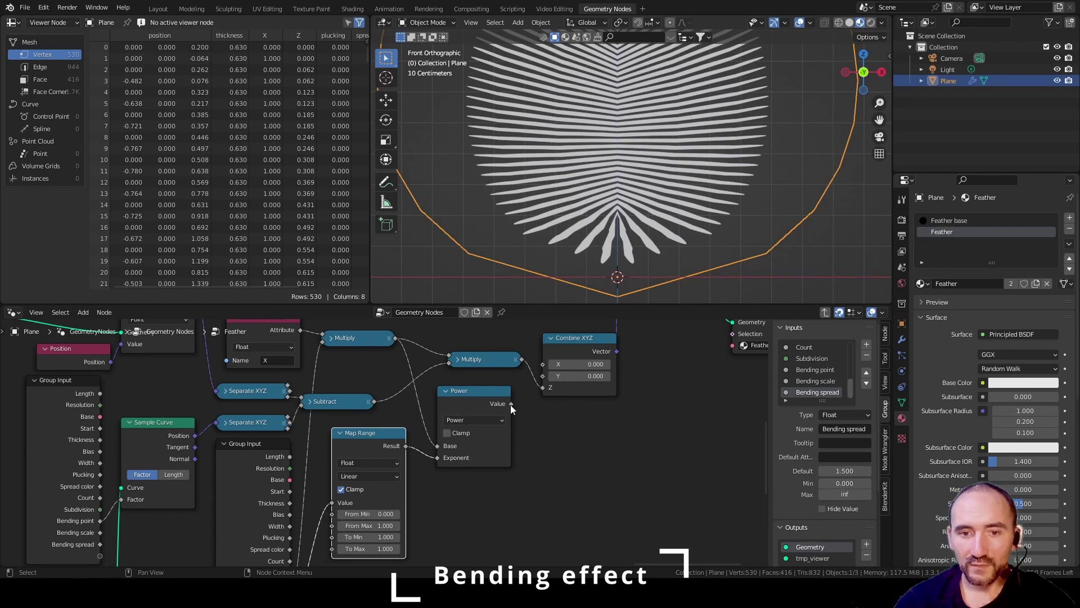
{"action": "left_click_drag", "start_coordinate": [511, 404], "coordinate": [450, 359]}
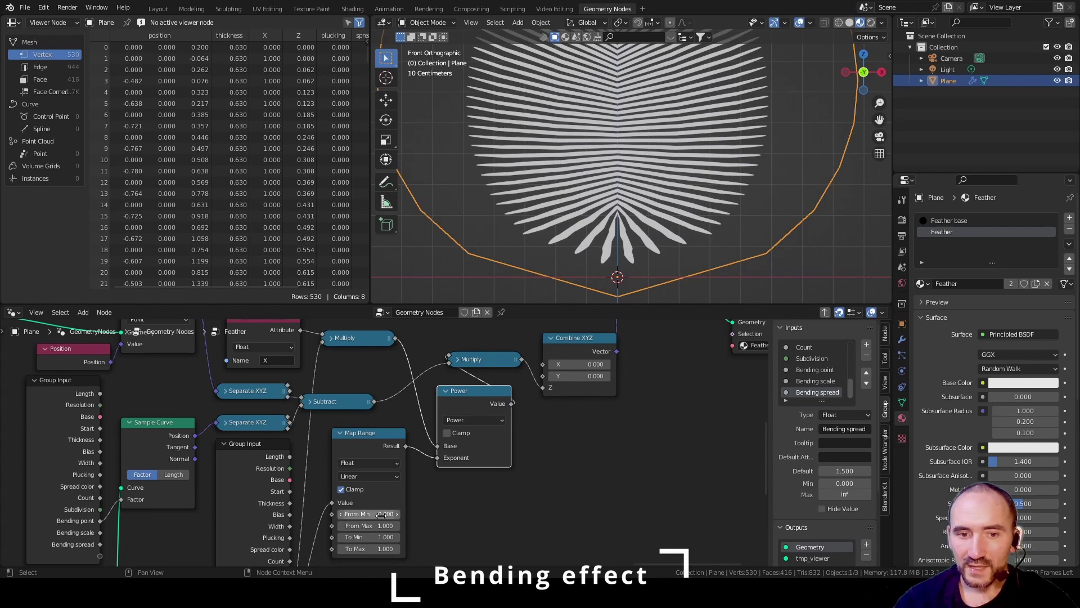
Step: Set the Map Range node's To Max to 2 and disable its Clamp option
{"action": "left_click", "coordinate": [361, 549]}
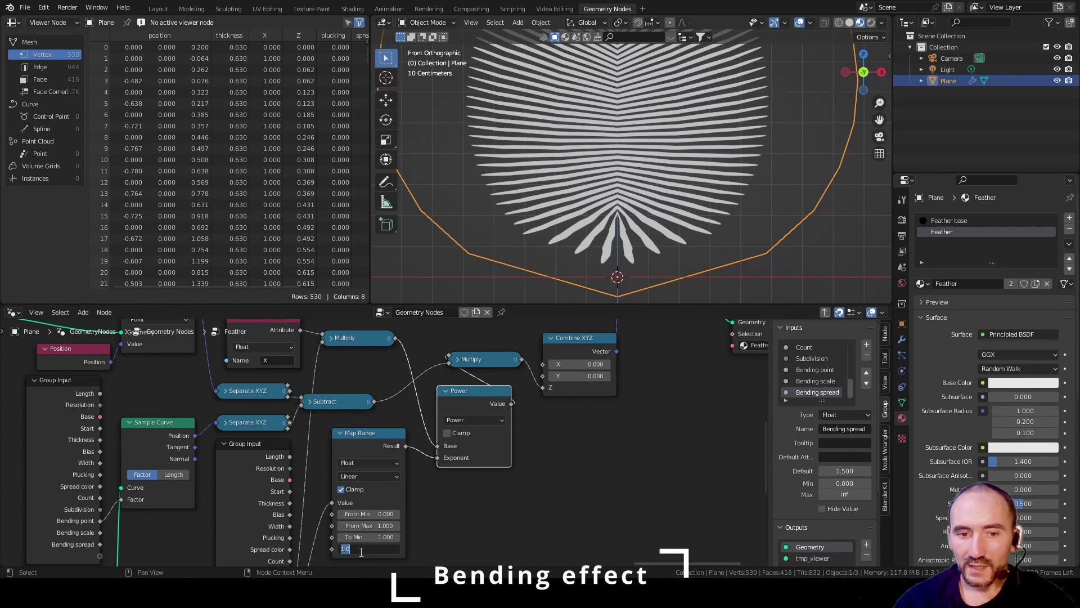
{"action": "type", "text": "2"}
{"action": "key", "text": "Return"}
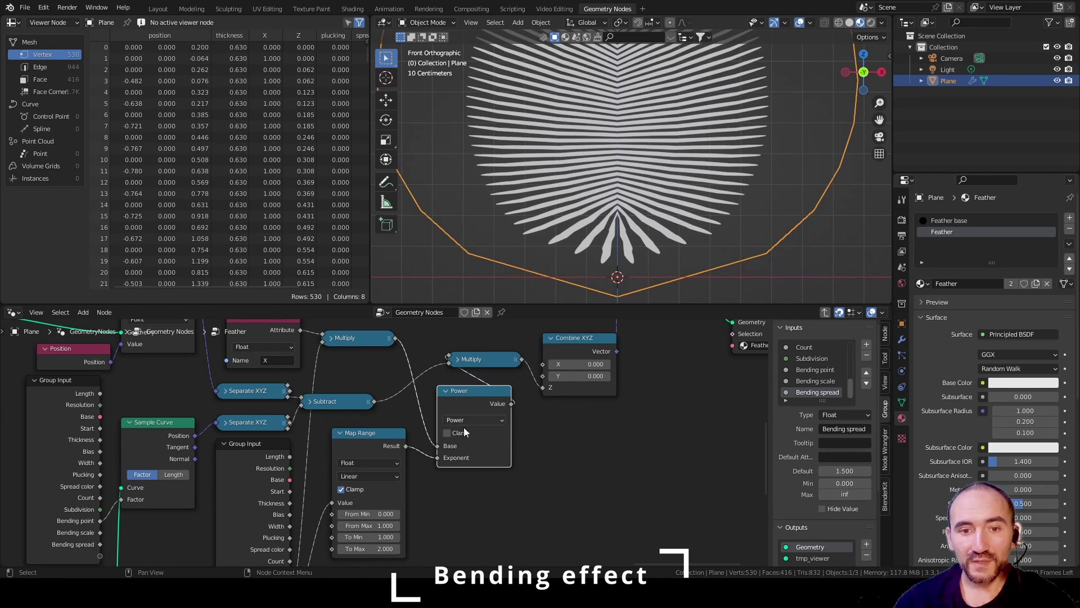
{"action": "left_click", "coordinate": [353, 489]}
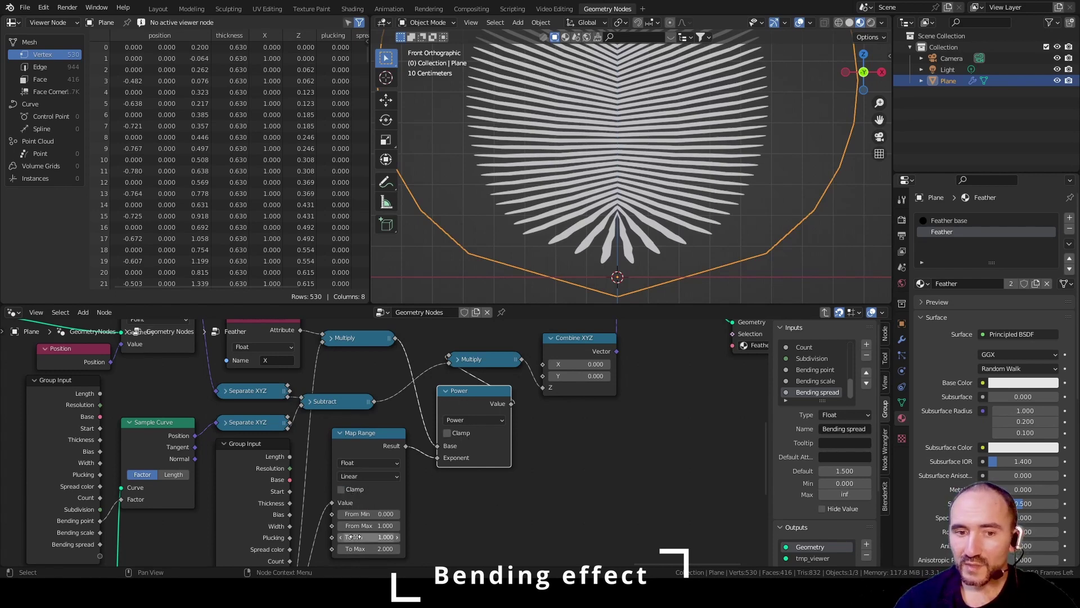
Step: Tidy the collapsed Power and Multiply nodes, exit the Feather group and save the file
{"action": "mouse_move", "coordinate": [271, 515]}
{"action": "middle_mouse_down"}
{"action": "mouse_move", "coordinate": [292, 431]}
{"action": "mouse_move", "coordinate": [344, 441]}
{"action": "mouse_move", "coordinate": [283, 503]}
{"action": "middle_mouse_up"}
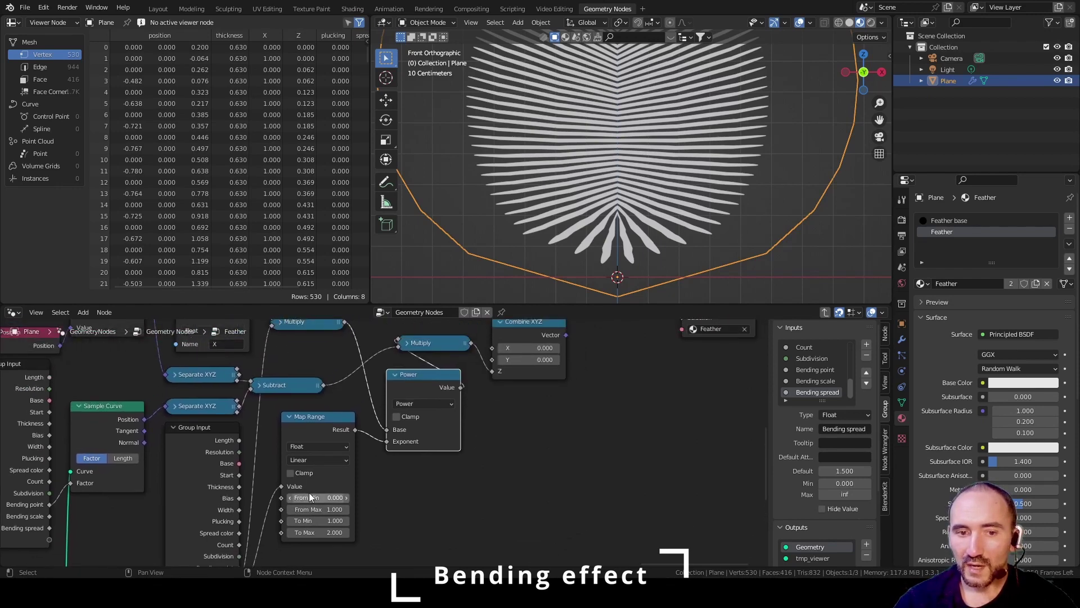
{"action": "key", "text": "Home"}
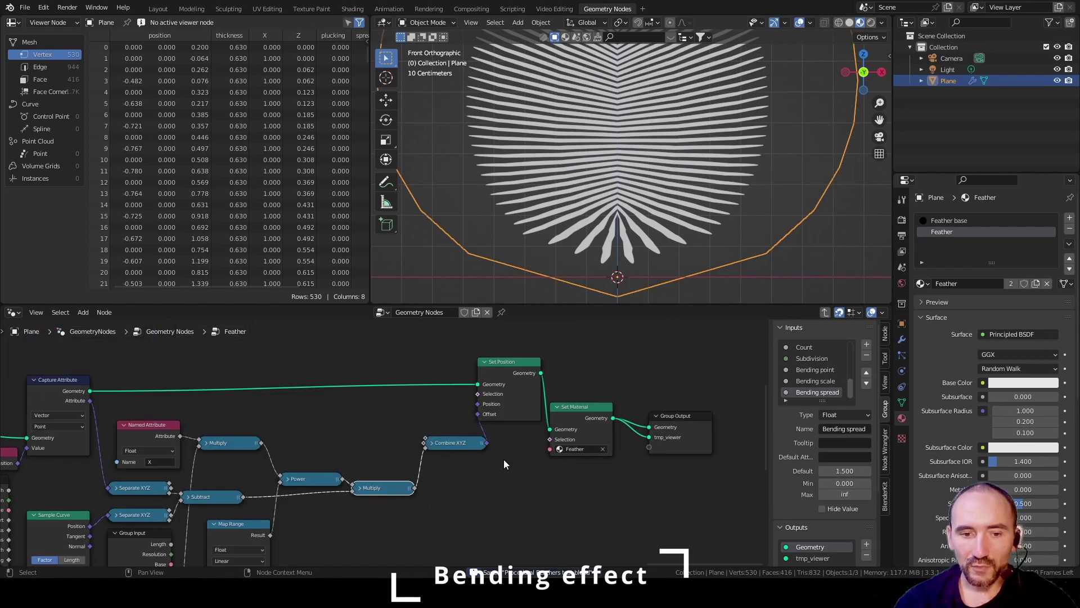
{"action": "key", "text": "Tab"}
{"action": "key", "text": "ctrl+s"}
Step: Try Bending spread values up to 2.81 on the Feather node, checking the barbs in wireframe and shaded display
{"action": "scroll", "coordinate": [394, 450], "scroll_direction": "up", "scroll_amount": 4}
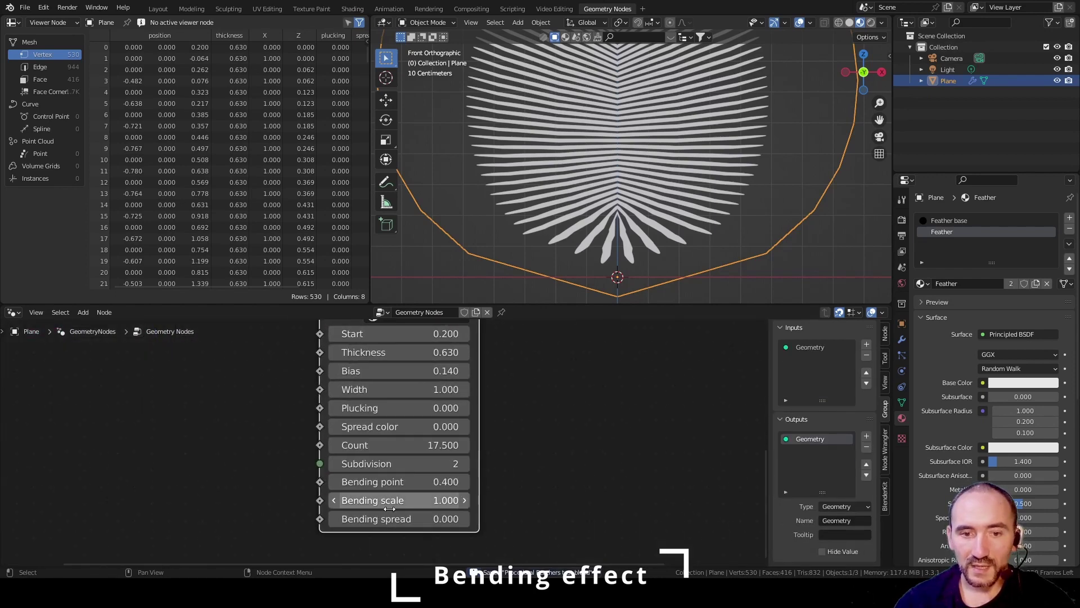
{"action": "left_click_drag", "start_coordinate": [400, 518], "coordinate": [478, 518]}
{"action": "key", "text": "shift+z"}
{"action": "scroll", "coordinate": [602, 177], "scroll_direction": "down", "scroll_amount": 5}
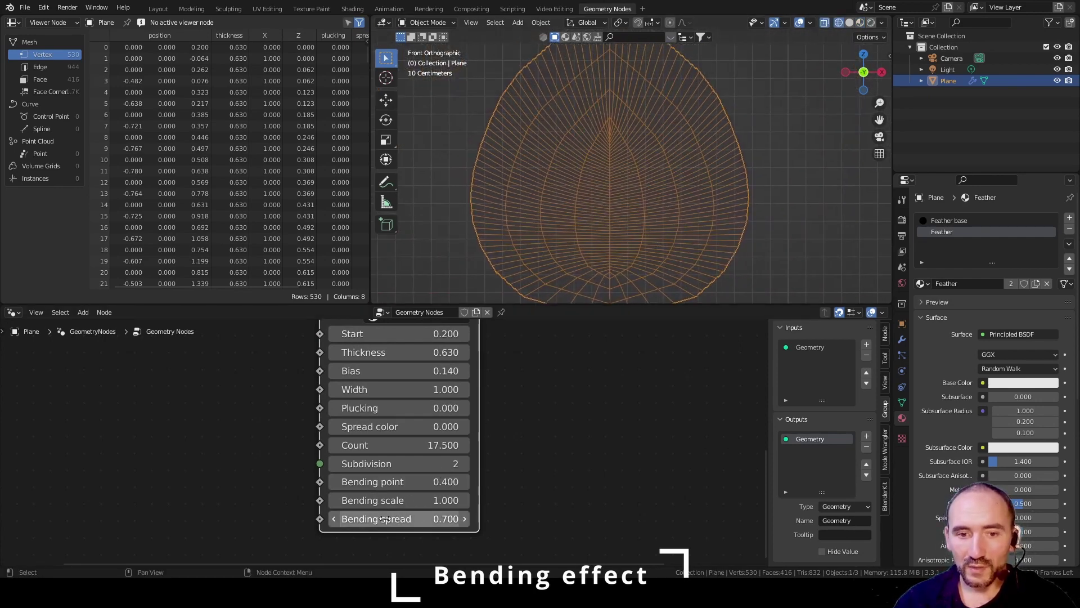
{"action": "left_click_drag", "start_coordinate": [399, 519], "coordinate": [481, 519], "text": "shift"}
{"action": "left_click_drag", "start_coordinate": [399, 519], "coordinate": [450, 519]}
{"action": "scroll", "coordinate": [549, 276], "scroll_direction": "up", "scroll_amount": 1}
{"action": "middle_click_drag", "start_coordinate": [549, 275], "coordinate": [526, 234], "text": "shift"}
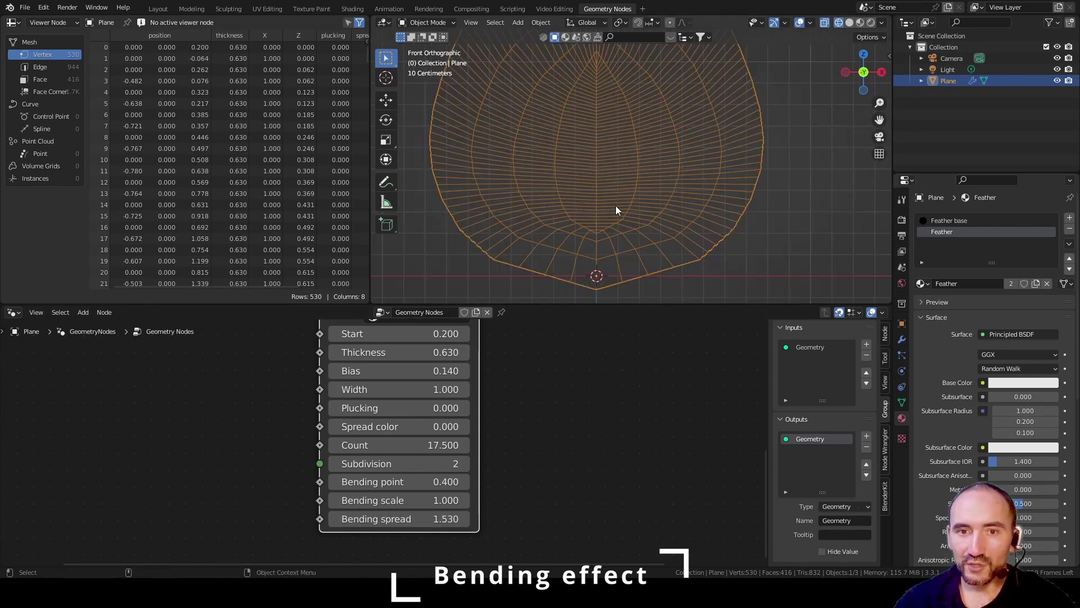
{"action": "left_click_drag", "start_coordinate": [394, 519], "coordinate": [467, 519]}
{"action": "key", "text": "shift+z"}
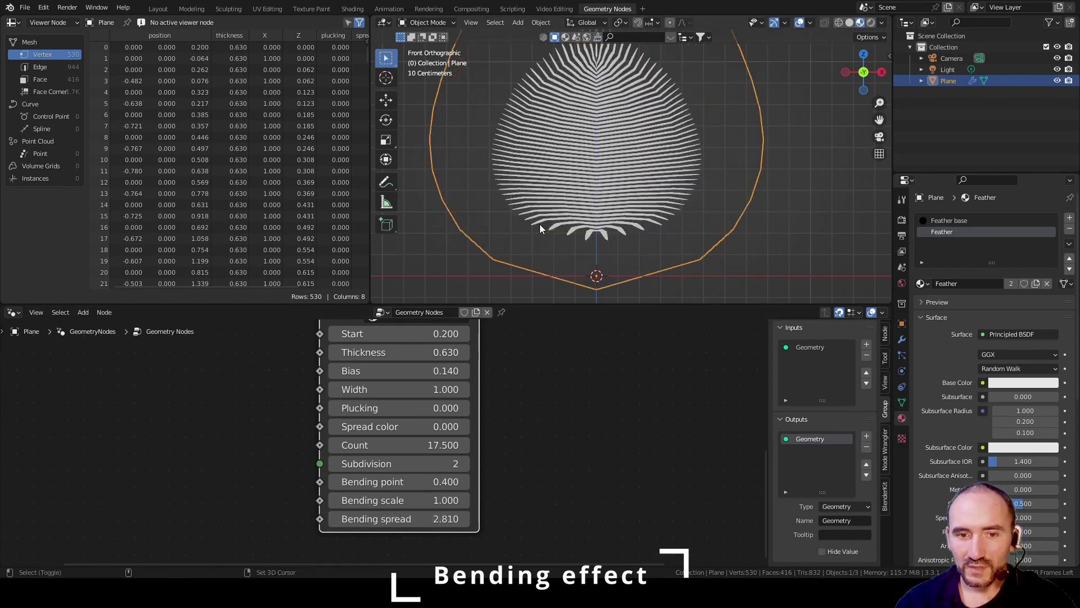
Step: Raise the Feather node's Subdivision to 4 and inspect the smoothed barbs
{"action": "left_click", "coordinate": [467, 463]}
{"action": "left_click", "coordinate": [467, 463]}
{"action": "scroll", "coordinate": [637, 170], "scroll_direction": "up", "scroll_amount": 3}
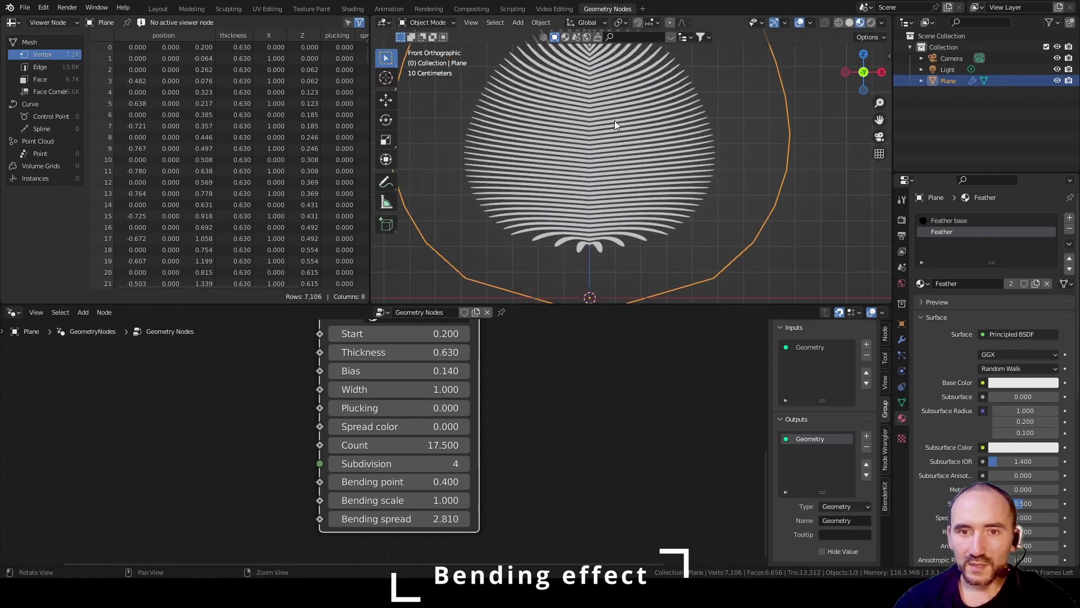
{"action": "scroll", "coordinate": [646, 193], "scroll_direction": "down", "scroll_amount": 3}
{"action": "scroll", "coordinate": [651, 184], "scroll_direction": "up", "scroll_amount": 1}
Step: Set the Feather node's Thickness to 0.3, Bias to 0.21, Bending spread to 1.5 and Count to 80
{"action": "left_click", "coordinate": [410, 353]}
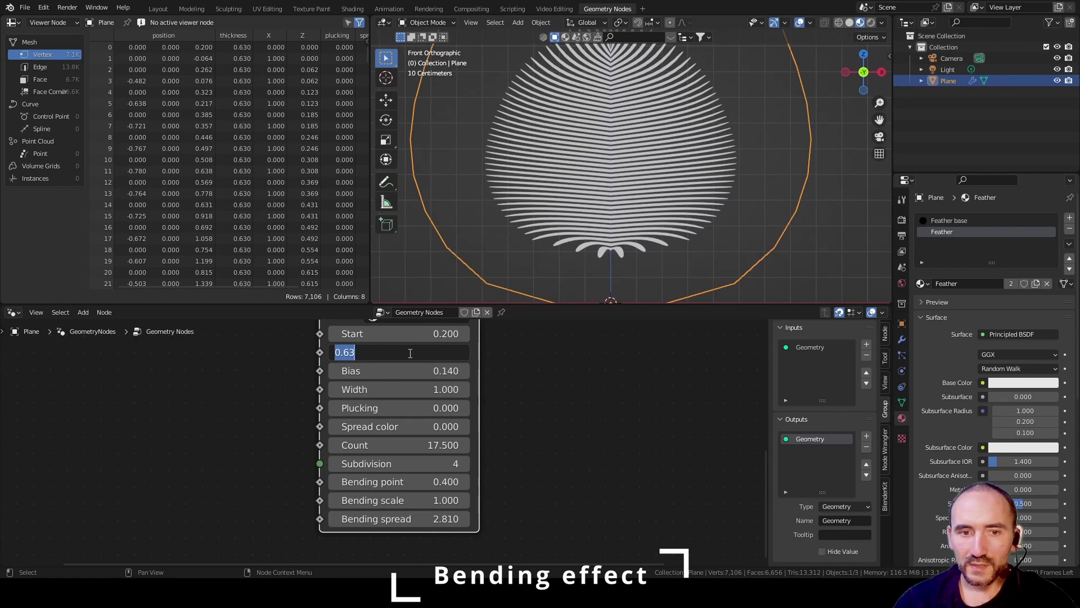
{"action": "type", "text": "0.3"}
{"action": "key", "text": "Return"}
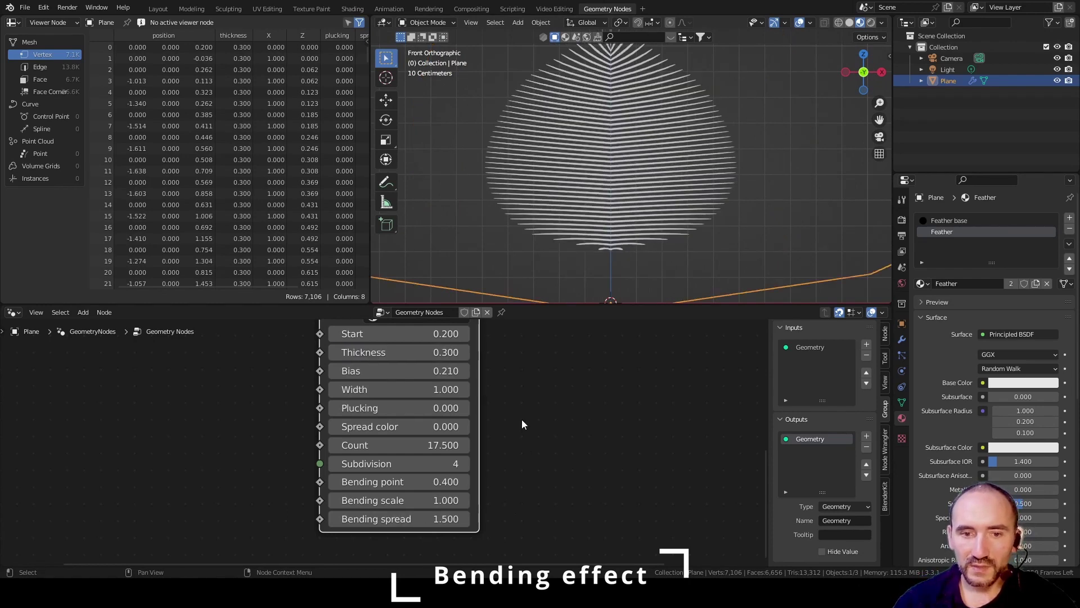
{"action": "left_click", "coordinate": [401, 445]}
{"action": "type", "text": "80"}
{"action": "key", "text": "Return"}
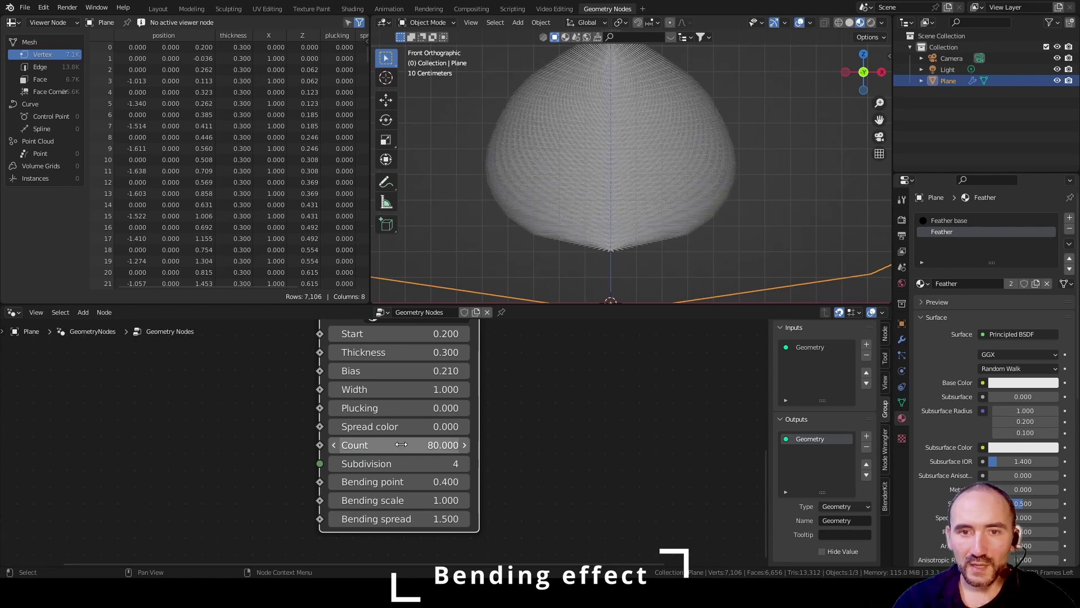
Step: Set the Feather node's Thickness to 0.8, Bias to 0 and Count to 100, and deselect the feather object
{"action": "left_click", "coordinate": [376, 373]}
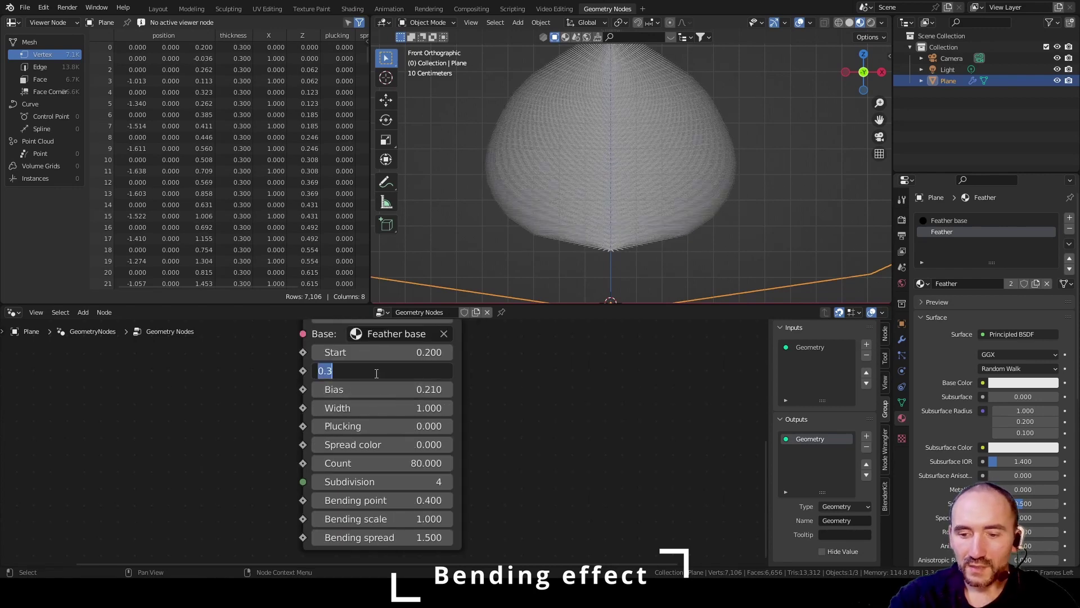
{"action": "type", "text": "0.8"}
{"action": "left_click", "coordinate": [372, 390]}
{"action": "type", "text": "0"}
{"action": "key", "text": "Return"}
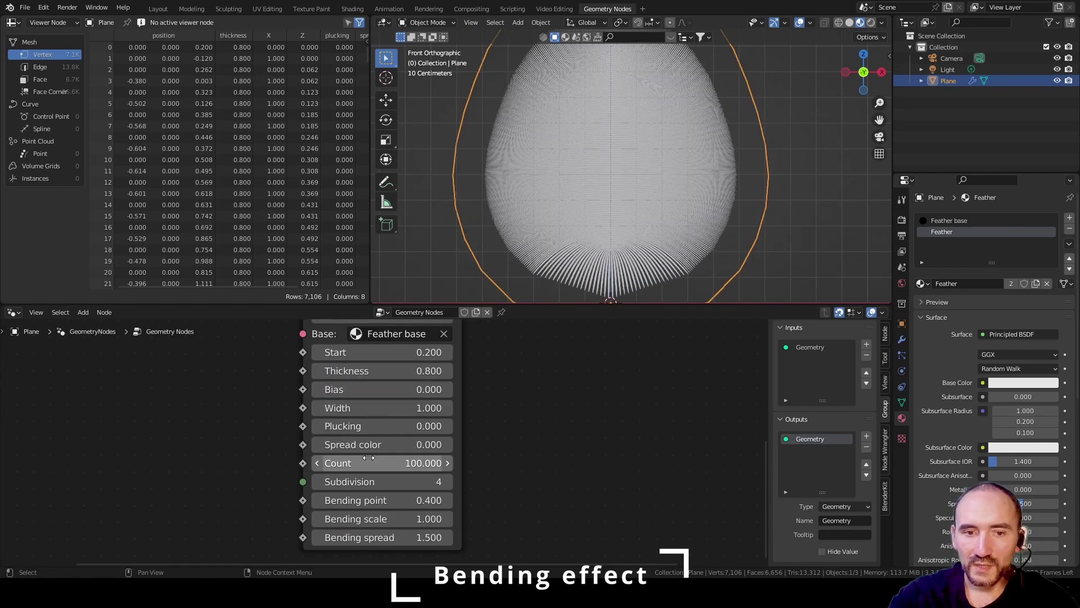
{"action": "left_click", "coordinate": [758, 155]}
{"action": "scroll", "coordinate": [653, 174], "scroll_direction": "up", "scroll_amount": 1}
{"action": "middle_click_drag", "start_coordinate": [574, 194], "coordinate": [691, 182]}
{"action": "scroll", "coordinate": [691, 182], "scroll_direction": "up", "scroll_amount": 3}
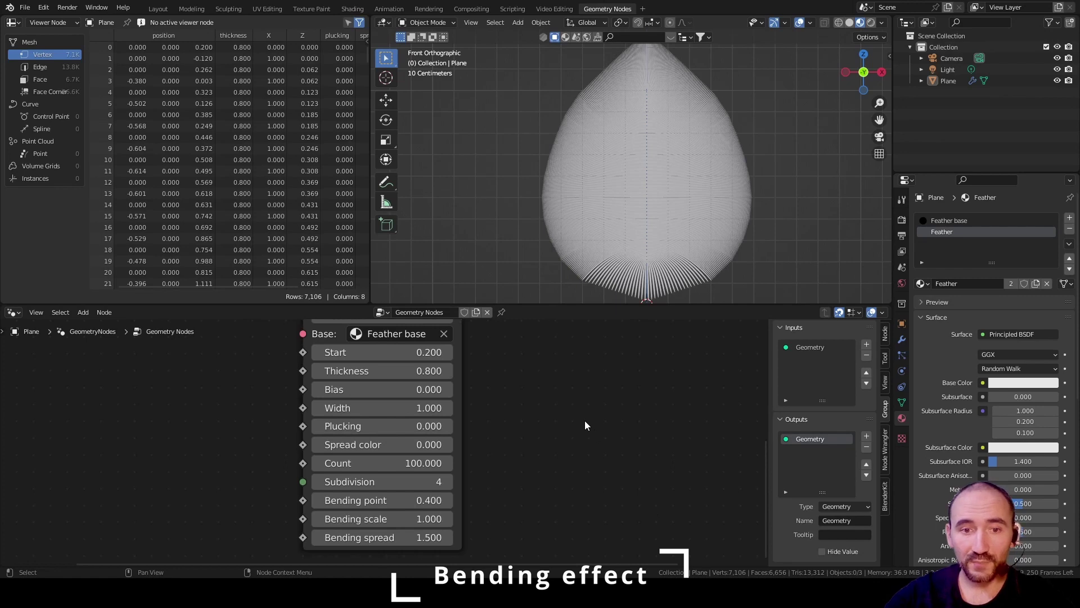
Step: Inside the Feather group, enclose all the bending nodes in a frame labelled Bending
{"action": "key", "text": "Tab"}
{"action": "middle_click_drag", "start_coordinate": [366, 398], "coordinate": [440, 406]}
{"action": "scroll", "coordinate": [461, 418], "scroll_direction": "down", "scroll_amount": 4}
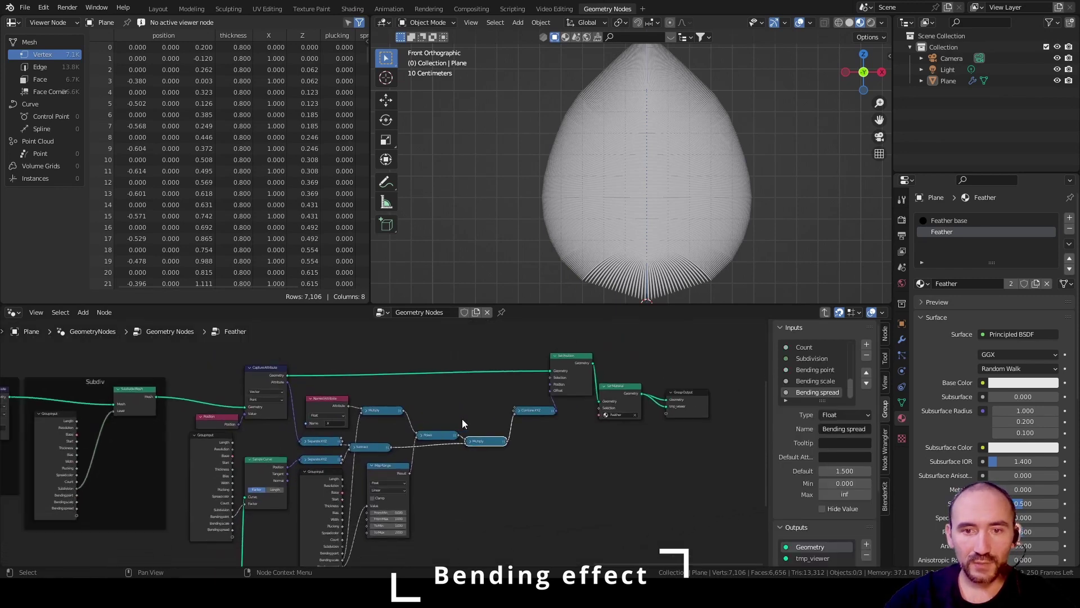
{"action": "scroll", "coordinate": [474, 414], "scroll_direction": "up", "scroll_amount": 2}
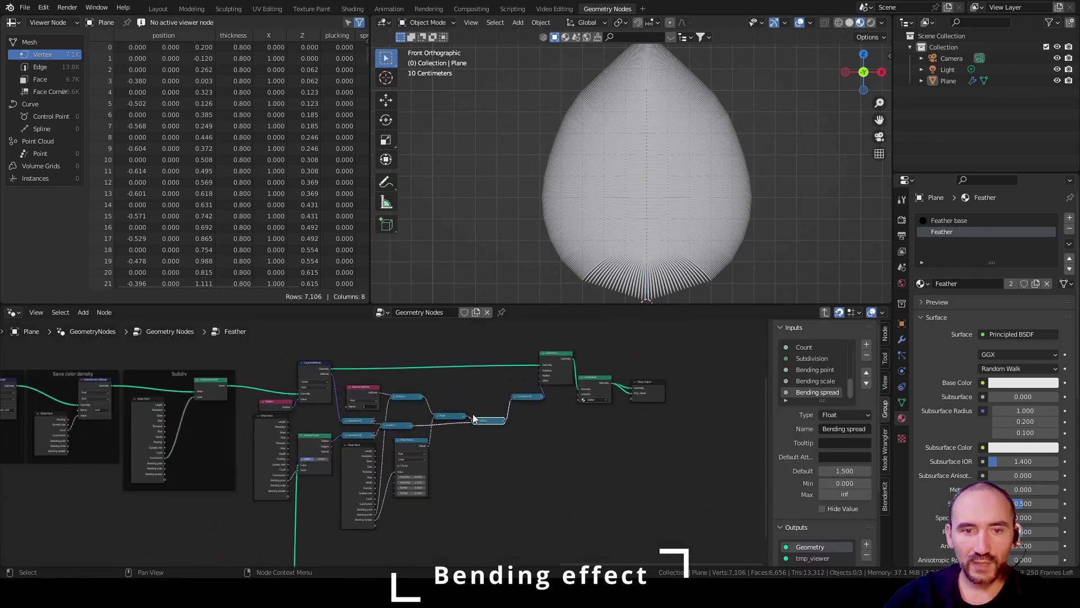
{"action": "left_click_drag", "start_coordinate": [261, 358], "coordinate": [561, 523]}
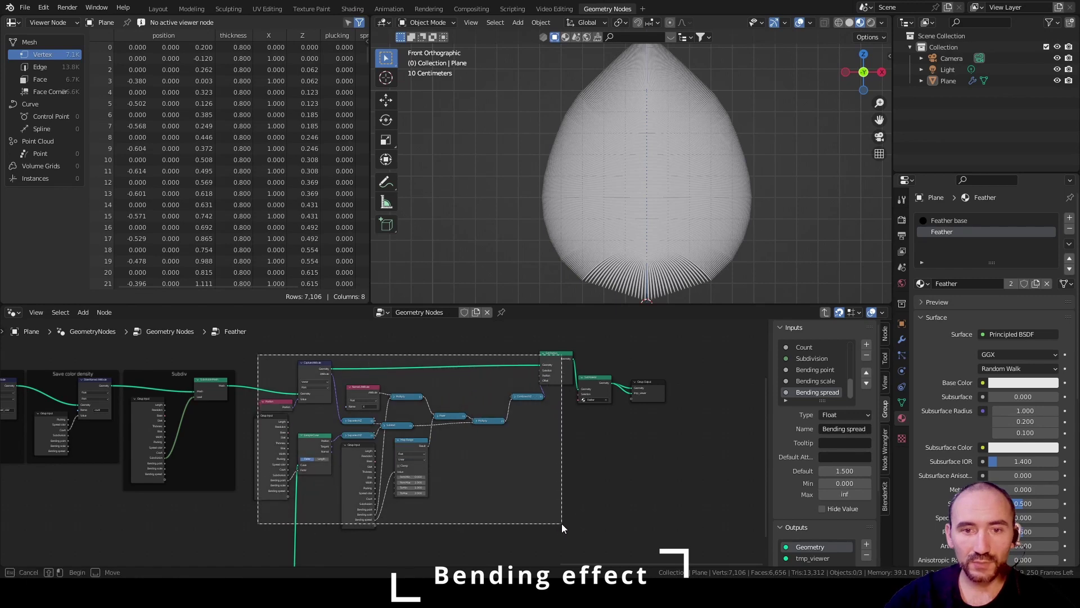
{"action": "key", "text": "ctrl+j"}
{"action": "key", "text": "F2"}
{"action": "type", "text": "Bending"}
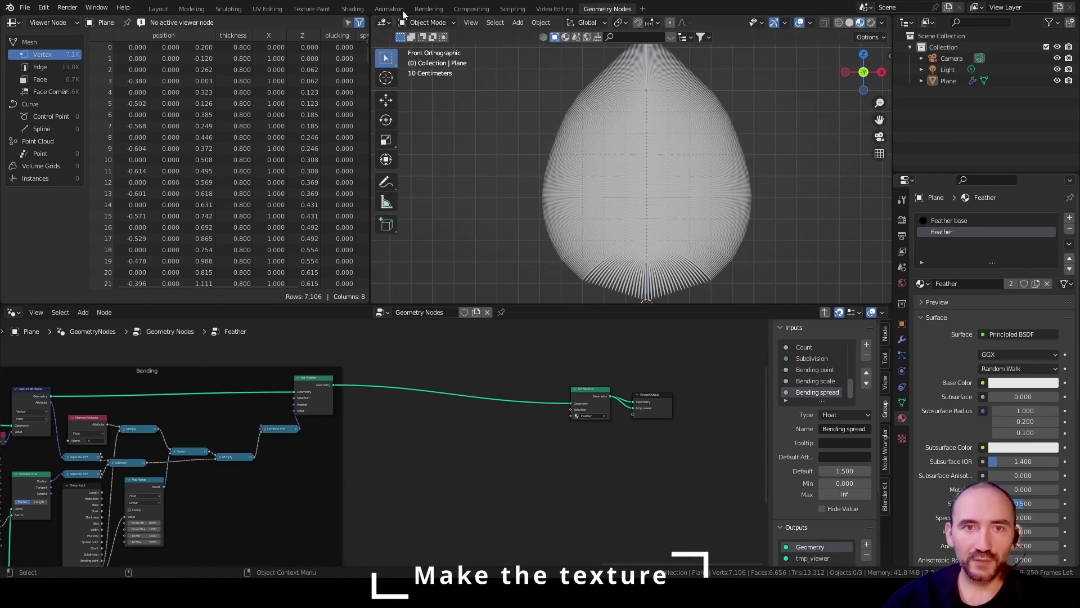
Step: Switch to the Shading workspace and preview the X Attribute node on the feather
{"action": "left_click", "coordinate": [353, 9]}
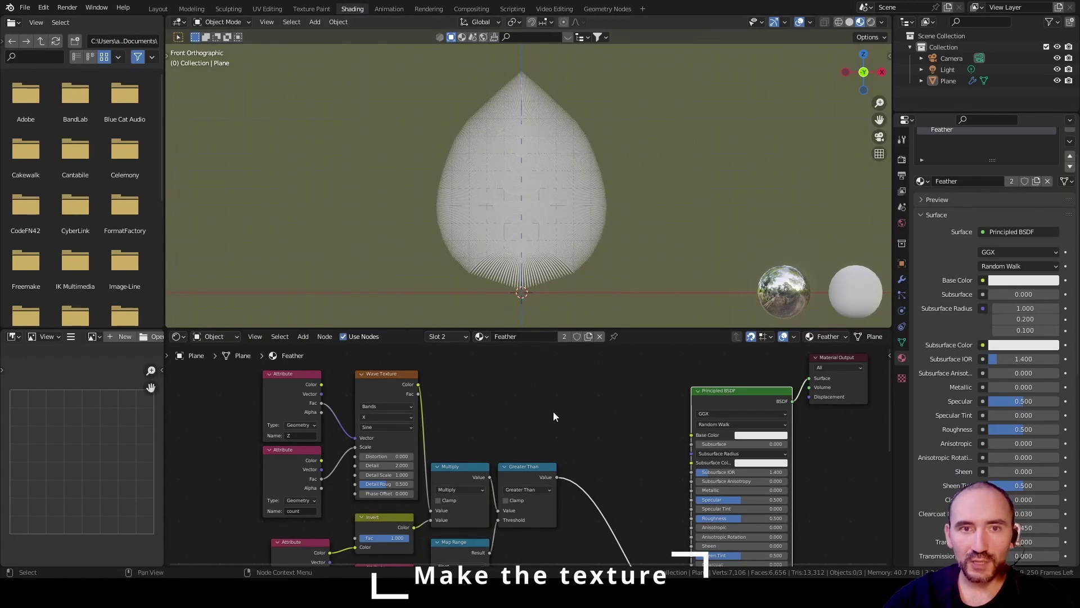
{"action": "middle_click_drag", "start_coordinate": [606, 410], "coordinate": [500, 393]}
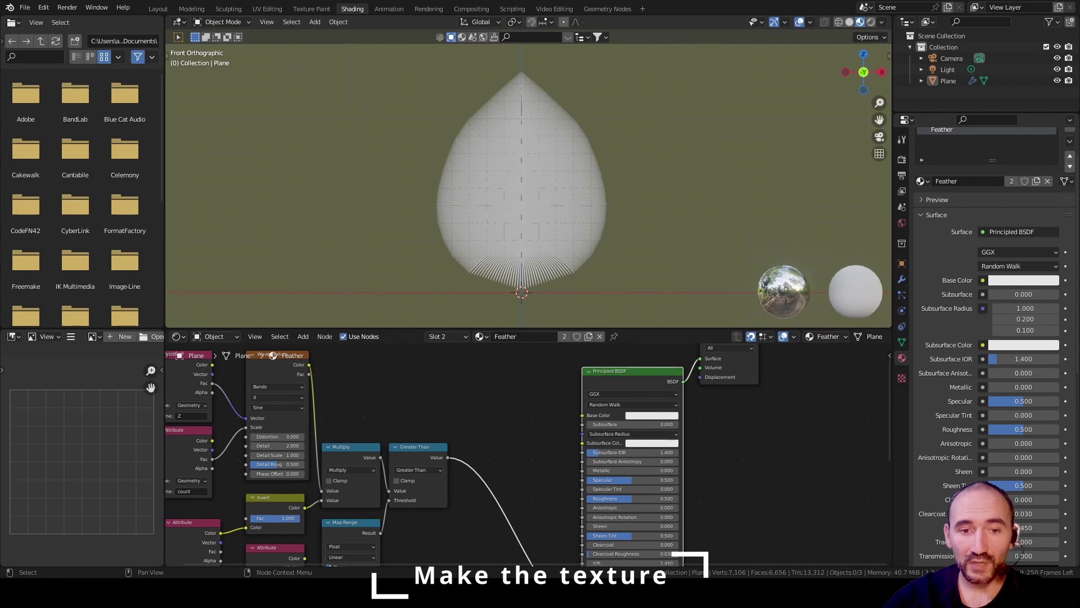
{"action": "middle_click_drag", "start_coordinate": [363, 407], "coordinate": [454, 331]}
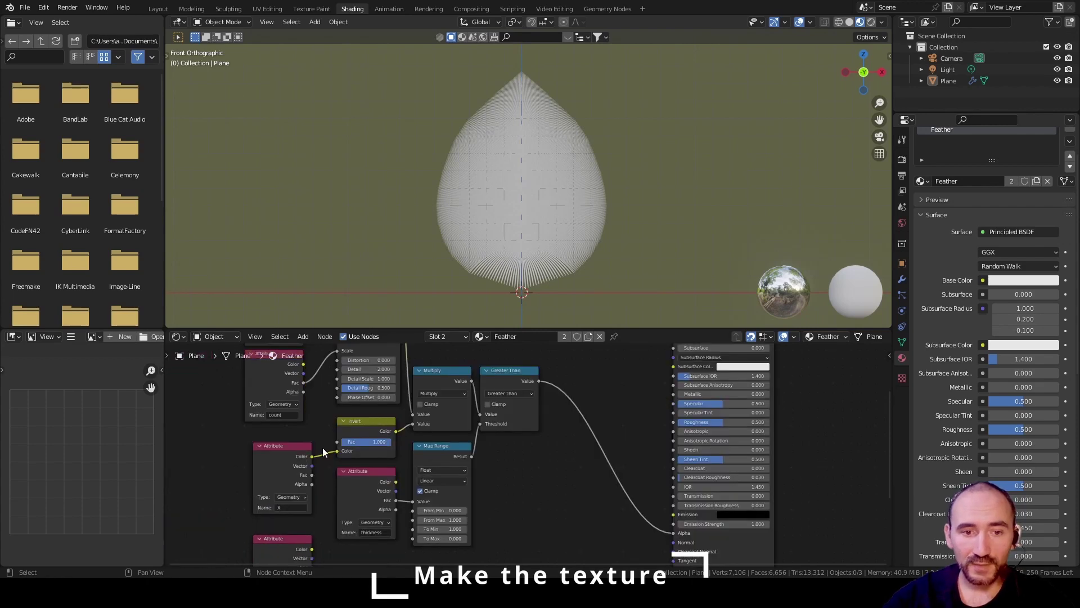
{"action": "left_click", "coordinate": [268, 471], "text": "ctrl+shift"}
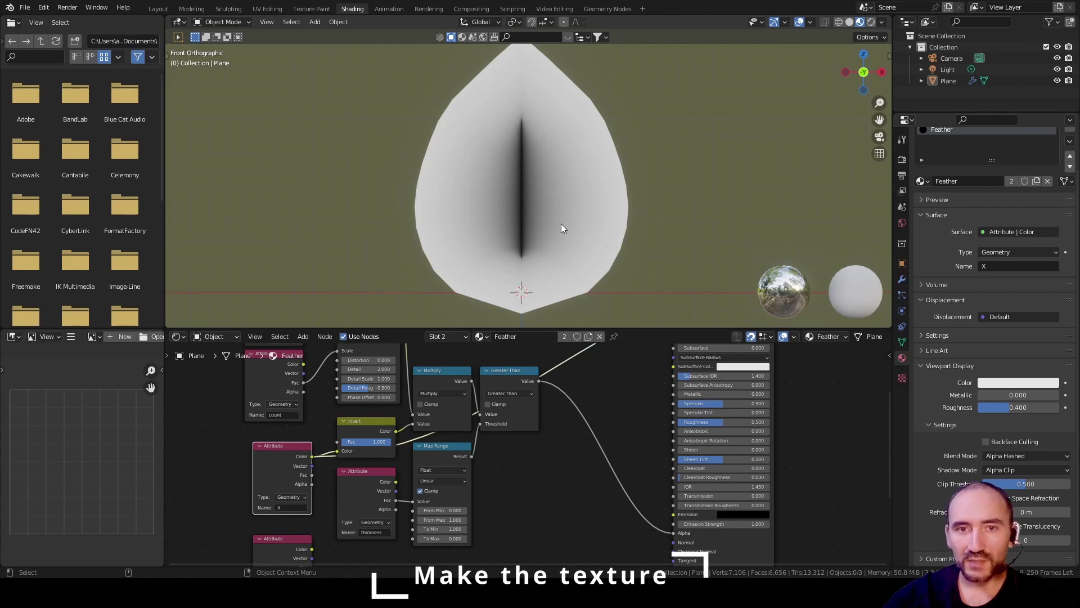
Step: Rearrange the Feather material's attribute, texture and math nodes to make room beside the X Attribute node
{"action": "key", "text": "Home"}
{"action": "left_click_drag", "start_coordinate": [352, 505], "coordinate": [343, 388]}
{"action": "scroll", "coordinate": [424, 523], "scroll_direction": "up", "scroll_amount": 5}
{"action": "left_click_drag", "start_coordinate": [393, 528], "coordinate": [397, 393]}
{"action": "left_click_drag", "start_coordinate": [458, 537], "coordinate": [442, 410]}
{"action": "left_click", "coordinate": [446, 406]}
Step: Add a ColorRamp node fed by the Color output of the X Attribute node
{"action": "middle_click_drag", "start_coordinate": [459, 409], "coordinate": [393, 447]}
{"action": "left_click_drag", "start_coordinate": [264, 412], "coordinate": [396, 402]}
{"action": "type", "text": "color"}
{"action": "key", "text": "Return"}
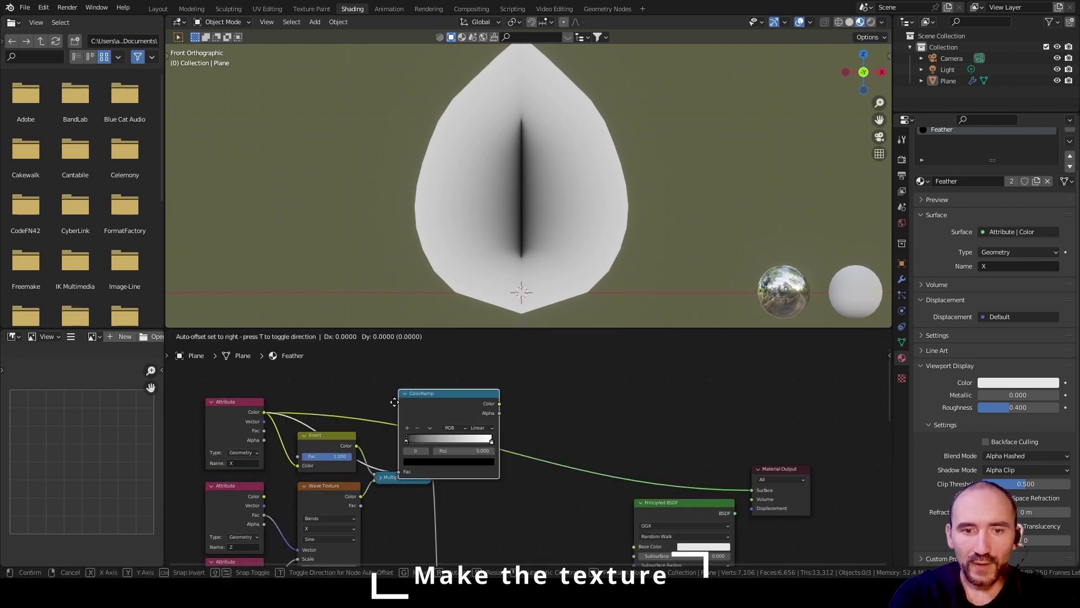
Step: Color the ColorRamp's first stop, at position 0, a saturated blue
{"action": "scroll", "coordinate": [437, 437], "scroll_direction": "up", "scroll_amount": 2}
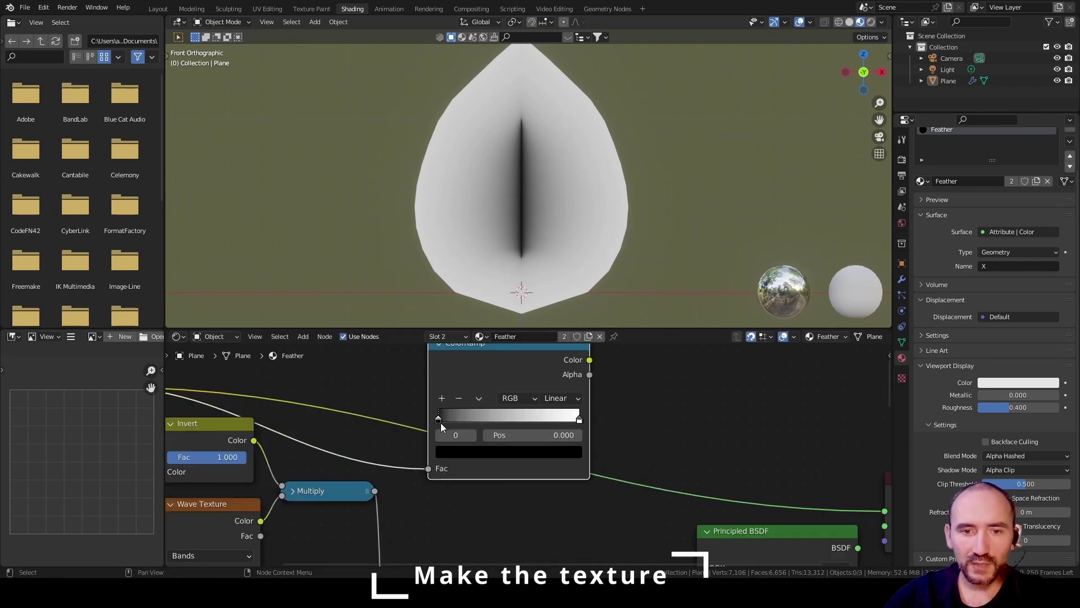
{"action": "left_click", "coordinate": [444, 452]}
{"action": "left_click_drag", "start_coordinate": [551, 311], "coordinate": [538, 262]}
{"action": "left_click", "coordinate": [539, 262]}
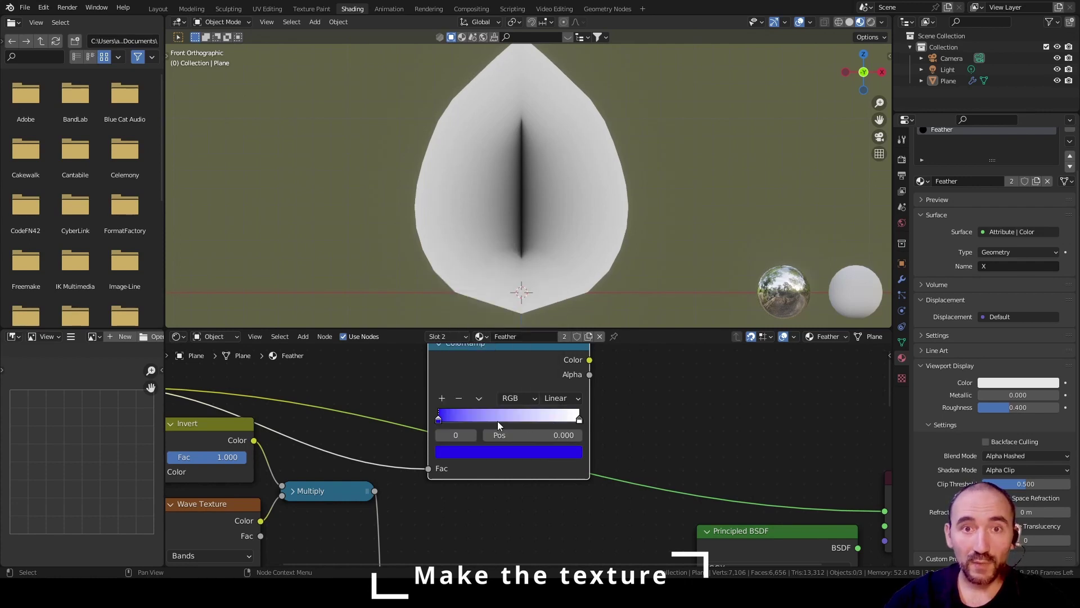
Step: Color the ColorRamp's second stop, at position 1, a saturated red and show its color values as RGB
{"action": "left_click", "coordinate": [579, 419]}
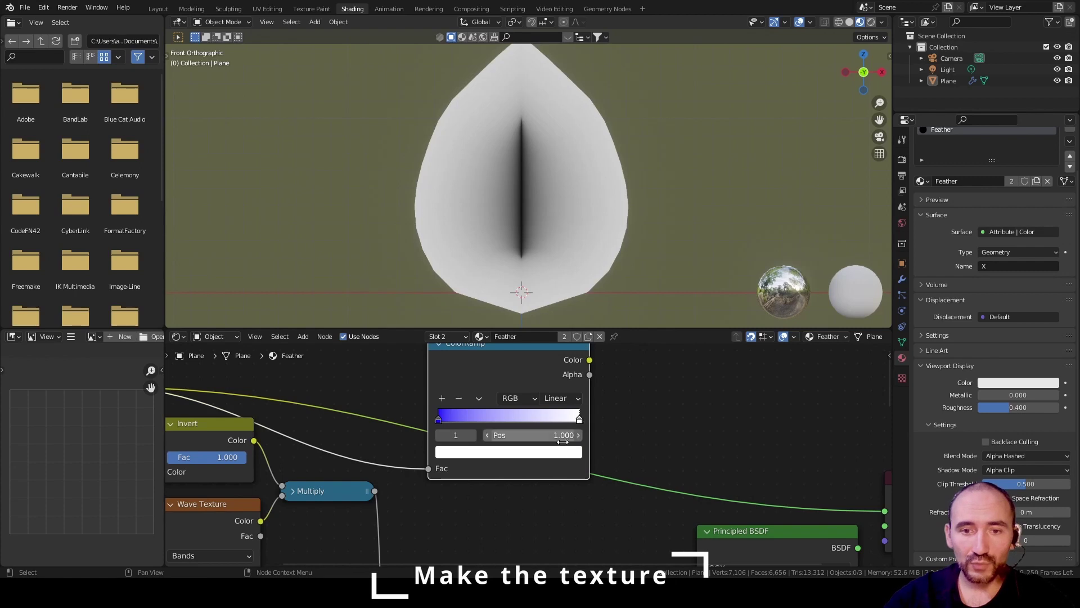
{"action": "left_click", "coordinate": [509, 452]}
{"action": "left_click_drag", "start_coordinate": [508, 337], "coordinate": [491, 363]}
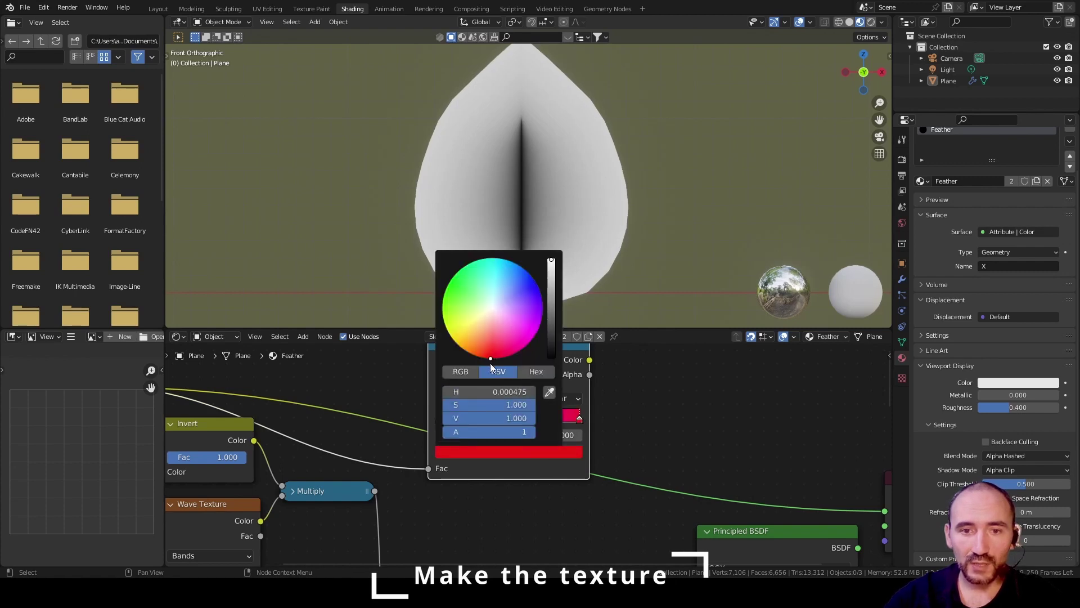
{"action": "left_click", "coordinate": [457, 371]}
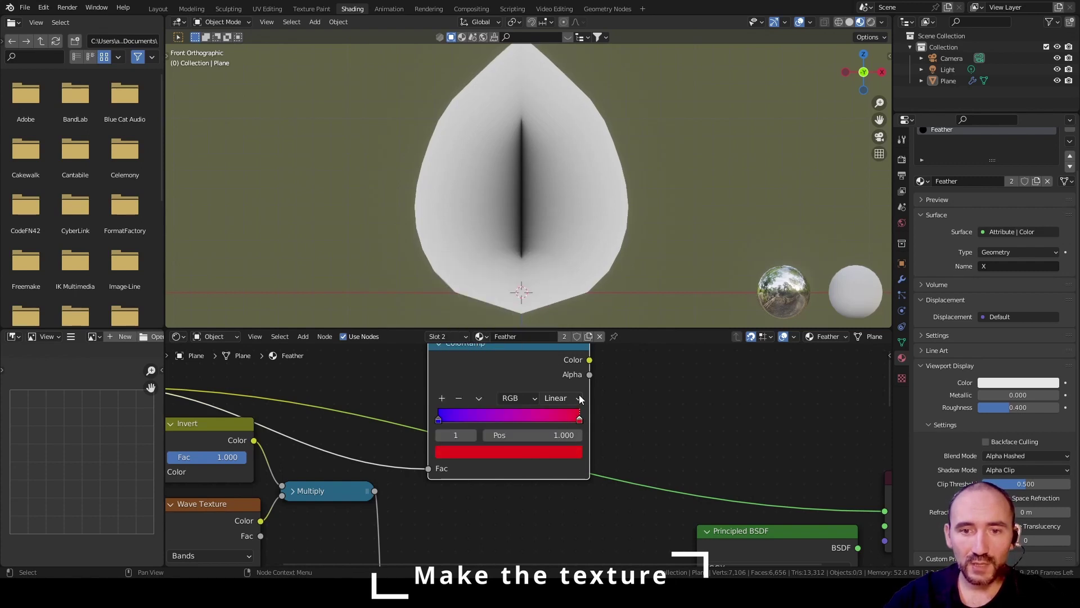
Step: Set the ColorRamp's color mode to HSV and its interpolation to Far
{"action": "left_click", "coordinate": [436, 421]}
{"action": "left_click", "coordinate": [481, 451]}
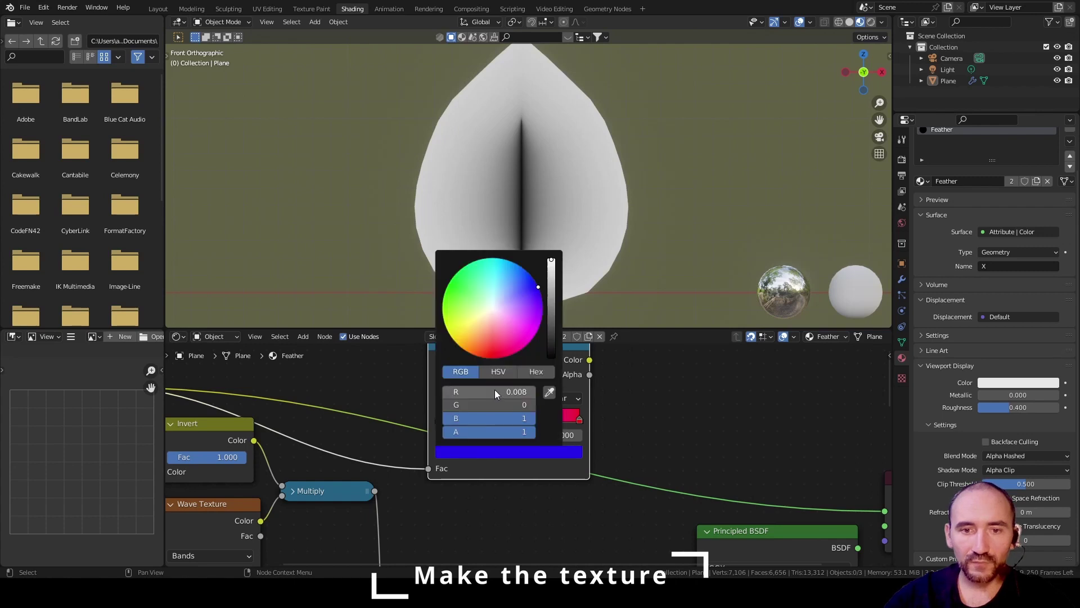
{"action": "left_click", "coordinate": [517, 398]}
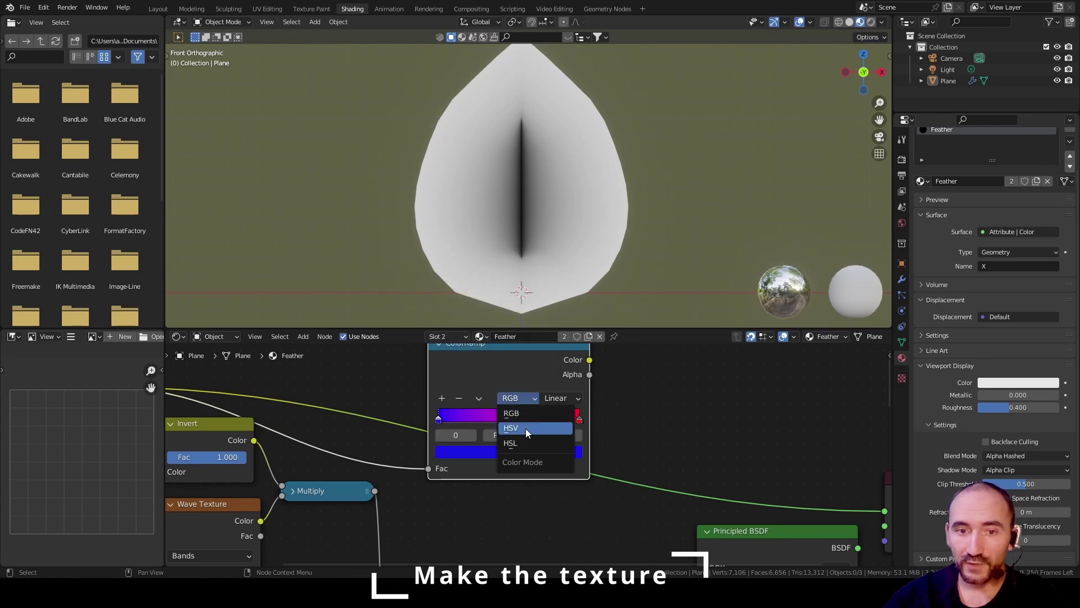
{"action": "left_click", "coordinate": [526, 428]}
{"action": "left_click", "coordinate": [563, 398]}
{"action": "left_click", "coordinate": [614, 428]}
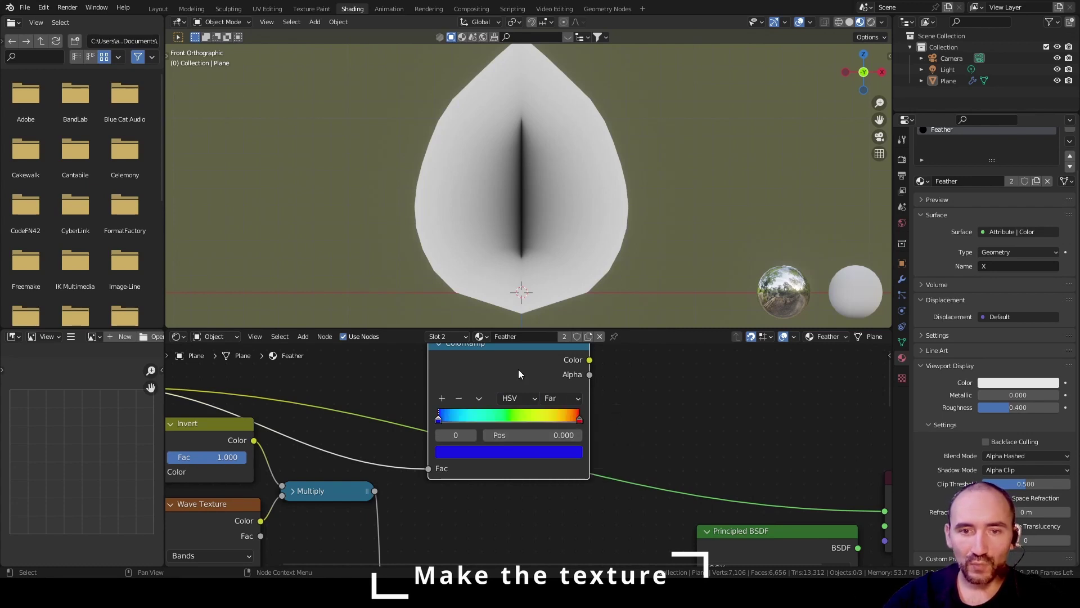
Step: Connect the ColorRamp's Color output to the Principled BSDF's Base Color and link the shader to the Material Output's Surface
{"action": "scroll", "coordinate": [519, 369], "scroll_direction": "down", "scroll_amount": 3}
{"action": "left_click_drag", "start_coordinate": [488, 383], "coordinate": [580, 534]}
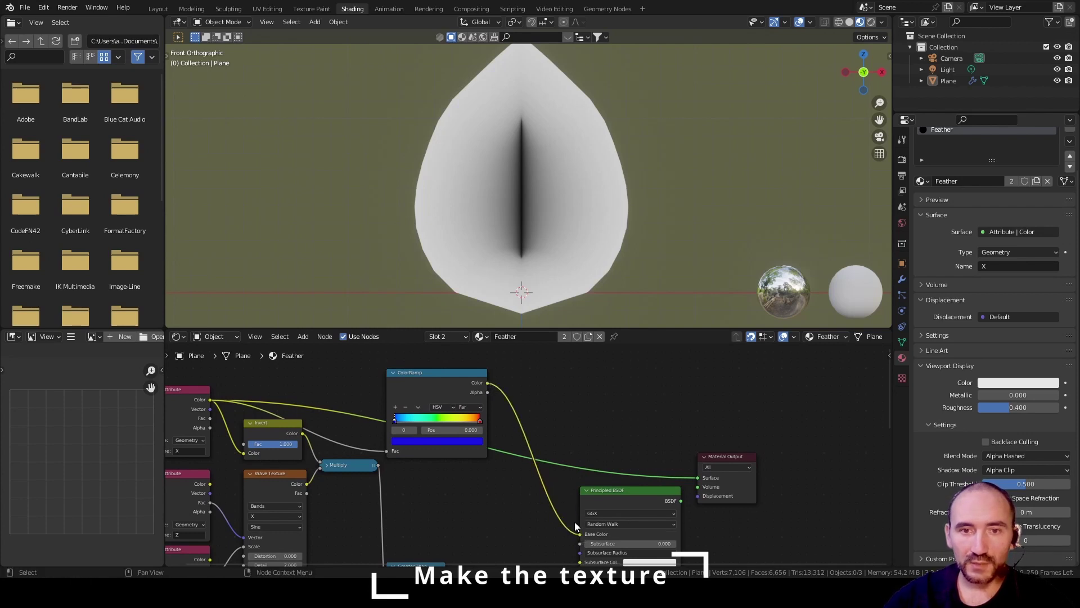
{"action": "left_click", "coordinate": [629, 498], "text": "ctrl+shift"}
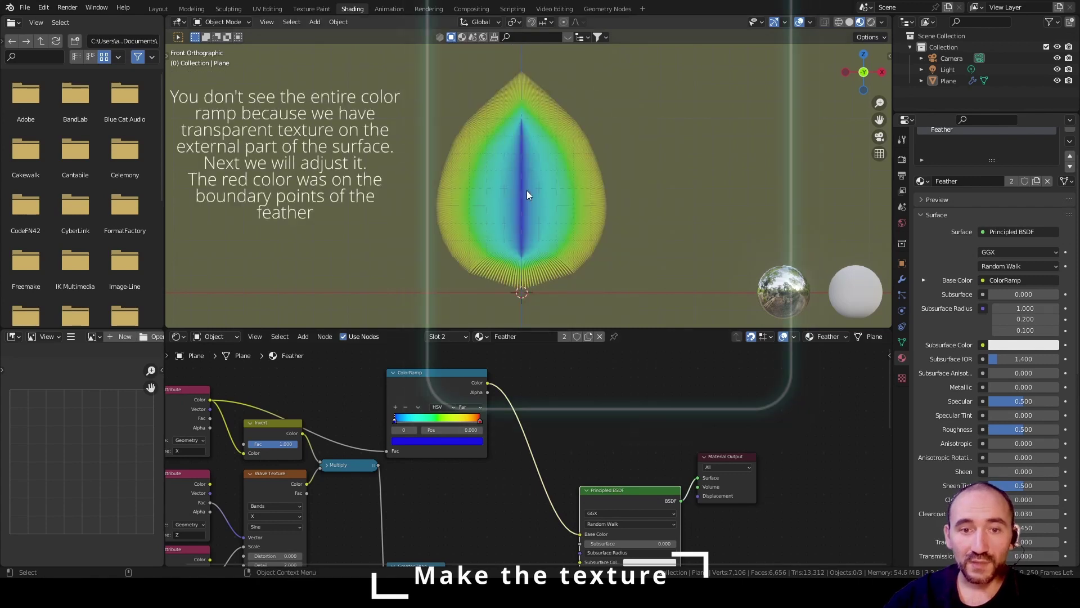
Step: Move the ColorRamp's red stop to position 0.750
{"action": "scroll", "coordinate": [528, 420], "scroll_direction": "up", "scroll_amount": 2}
{"action": "scroll", "coordinate": [528, 421], "scroll_direction": "up", "scroll_amount": 3}
{"action": "middle_click_drag", "start_coordinate": [499, 407], "coordinate": [550, 474]}
{"action": "left_click_drag", "start_coordinate": [497, 465], "coordinate": [458, 465]}
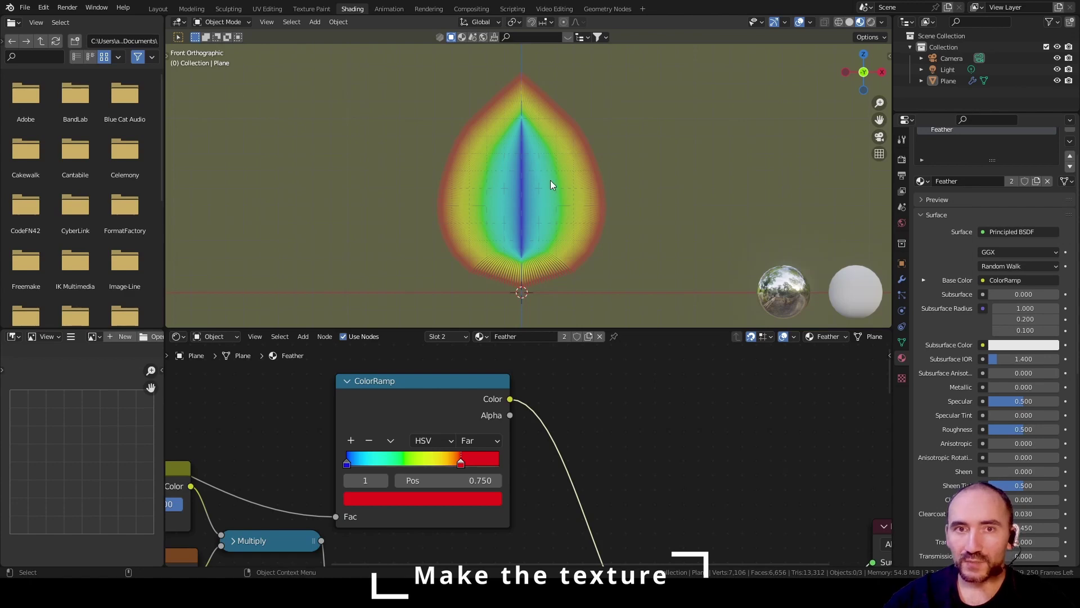
Step: Add a Noise Texture node next to the Wave Texture node
{"action": "scroll", "coordinate": [487, 396], "scroll_direction": "down", "scroll_amount": 3}
{"action": "key", "text": "F3"}
{"action": "type", "text": "noise"}
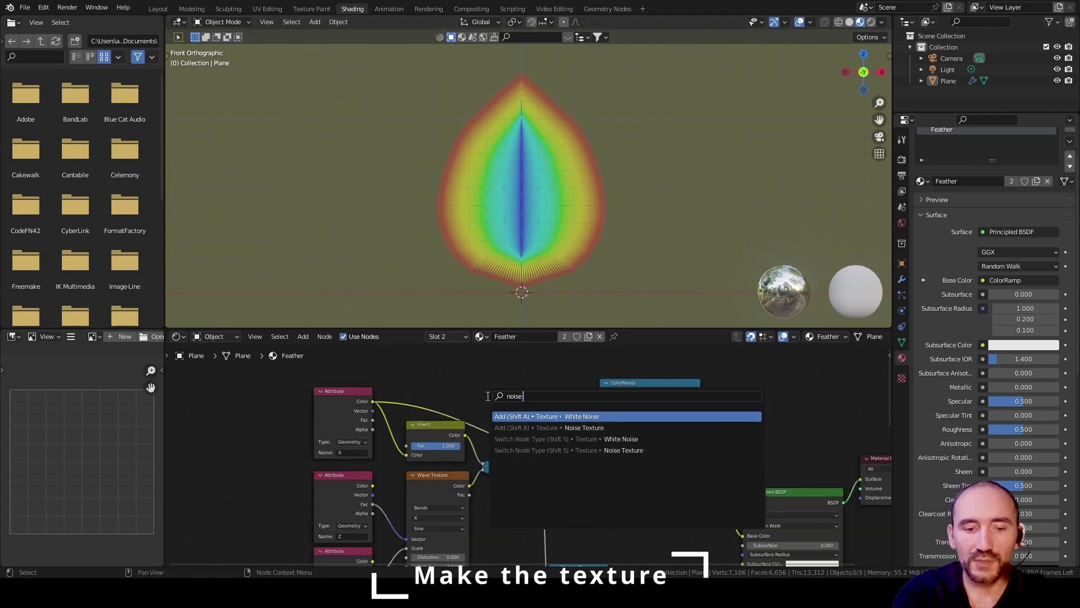
{"action": "left_click", "coordinate": [584, 428]}
{"action": "left_click", "coordinate": [503, 526]}
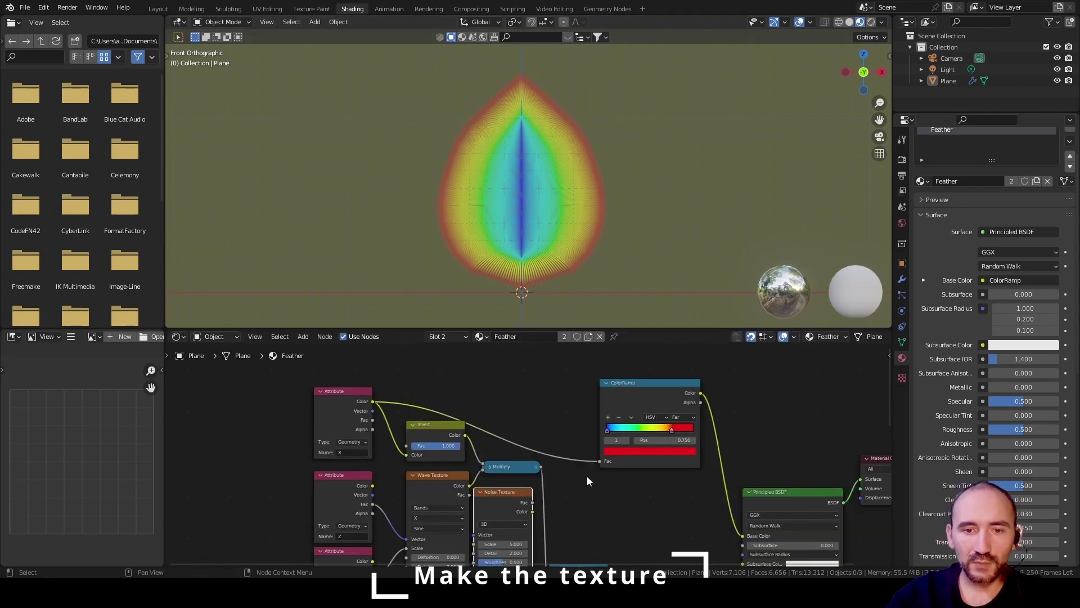
Step: Add a Multiply math node combining the X Attribute with the Noise Texture's Fac, and feed its result into the ColorRamp's Fac
{"action": "middle_click_drag", "start_coordinate": [495, 470], "coordinate": [336, 447]}
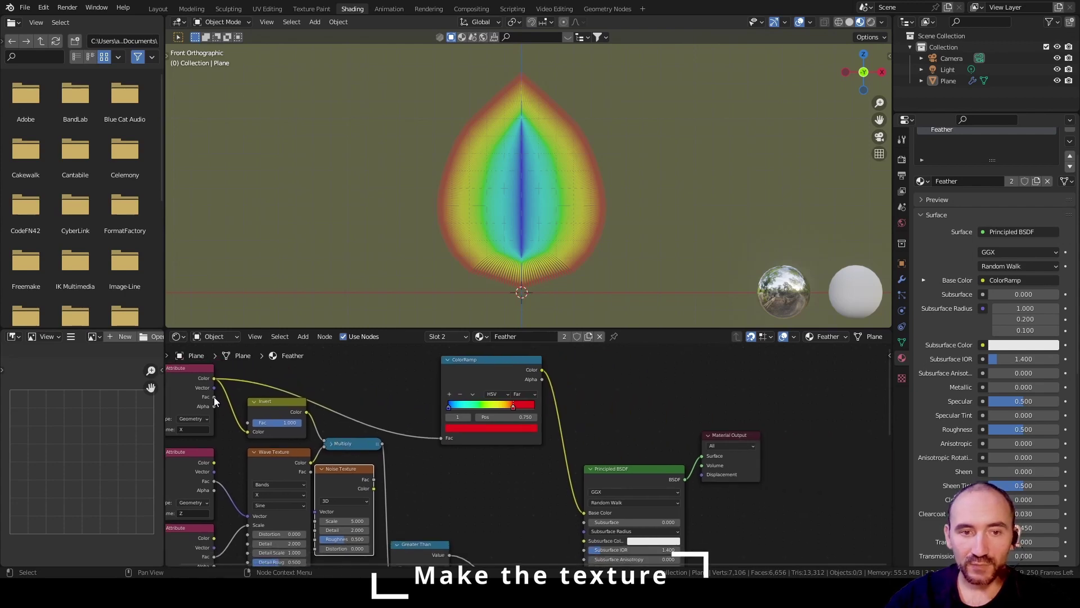
{"action": "left_click_drag", "start_coordinate": [217, 377], "coordinate": [386, 407]}
{"action": "type", "text": "mult"}
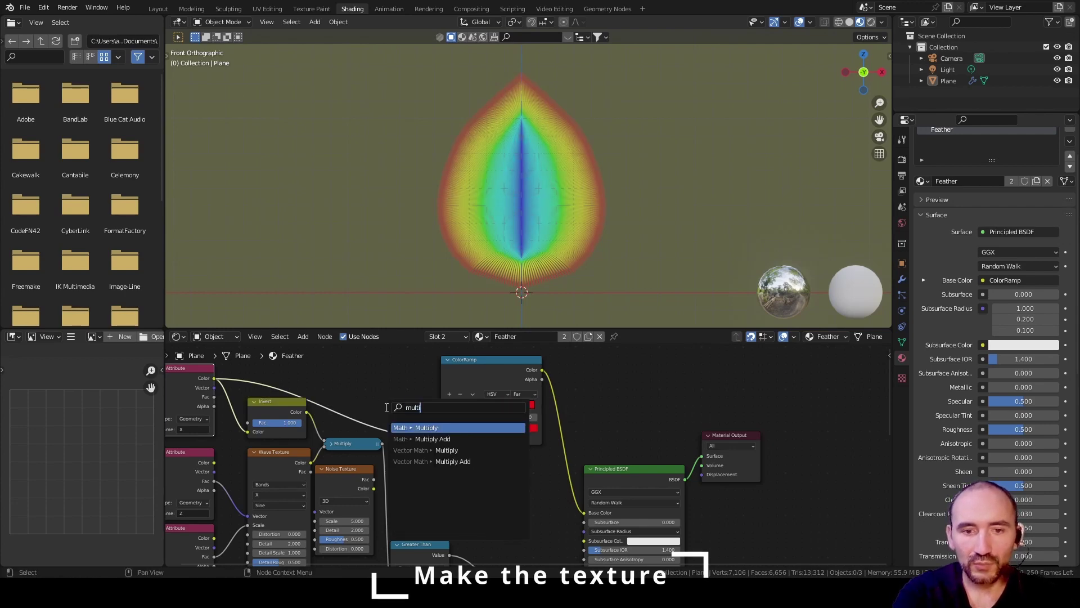
{"action": "key", "text": "Return"}
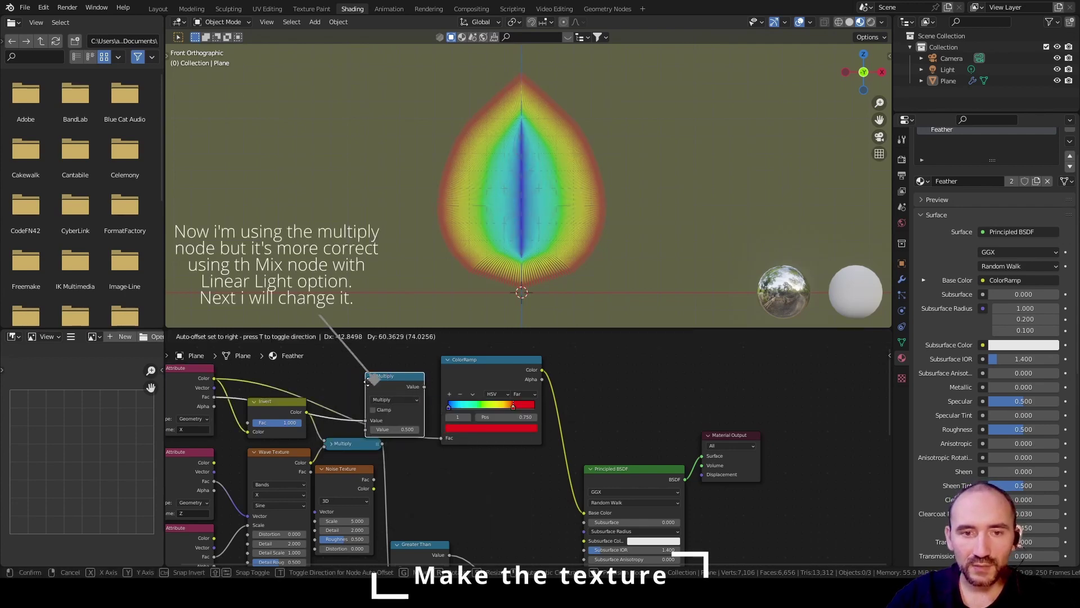
{"action": "left_click", "coordinate": [323, 443]}
{"action": "key", "text": "h"}
{"action": "left_click_drag", "start_coordinate": [373, 479], "coordinate": [398, 422]}
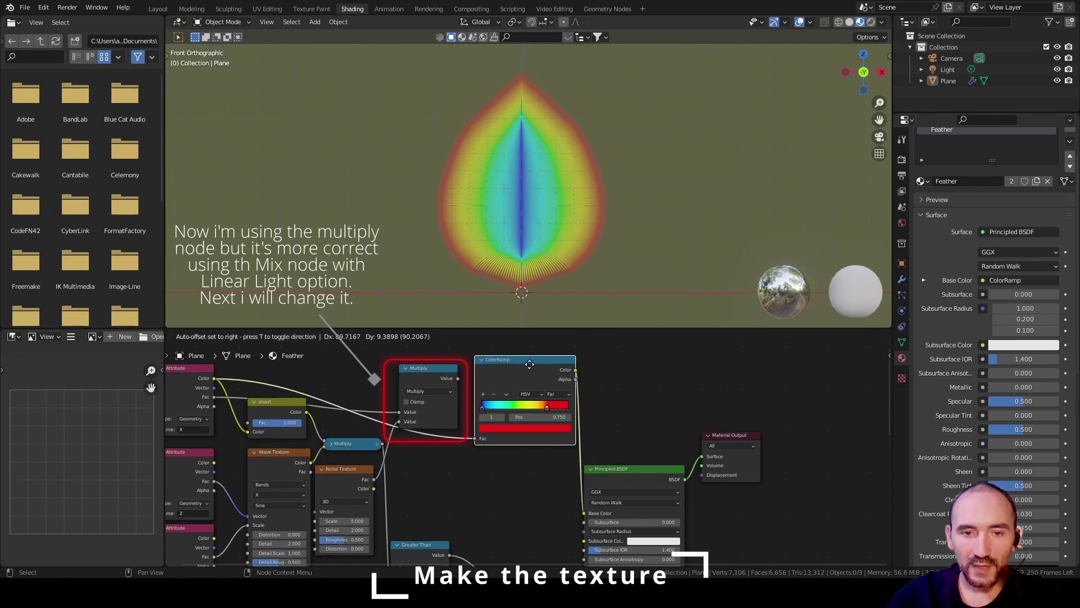
{"action": "left_click_drag", "start_coordinate": [457, 380], "coordinate": [481, 429]}
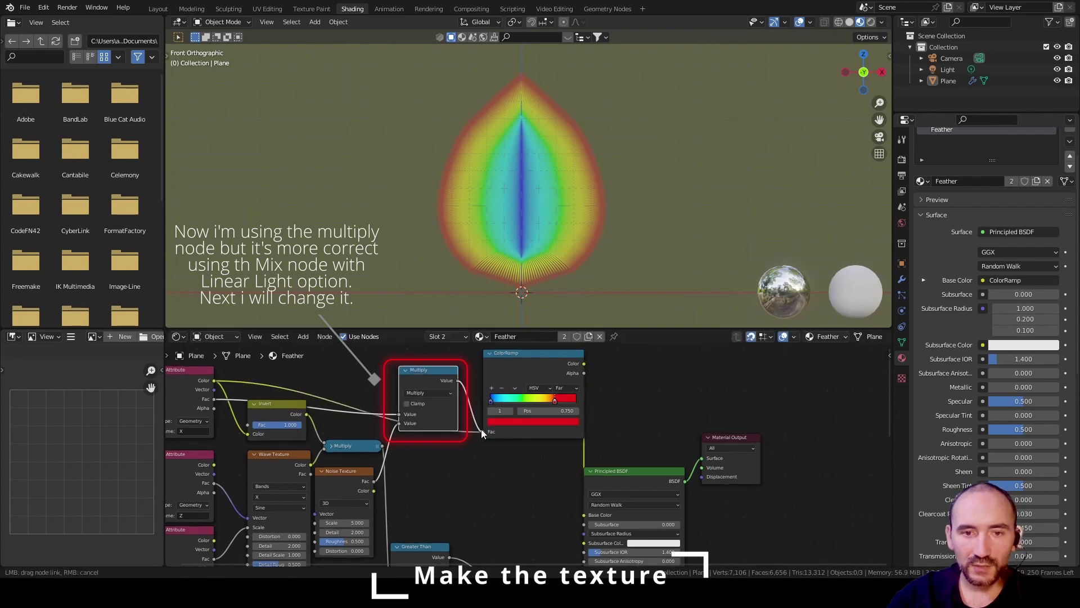
Step: Set the Noise Texture's Detail to 1 and Roughness to 1, and preview the noise on the feather
{"action": "scroll", "coordinate": [482, 427], "scroll_direction": "up", "scroll_amount": 2}
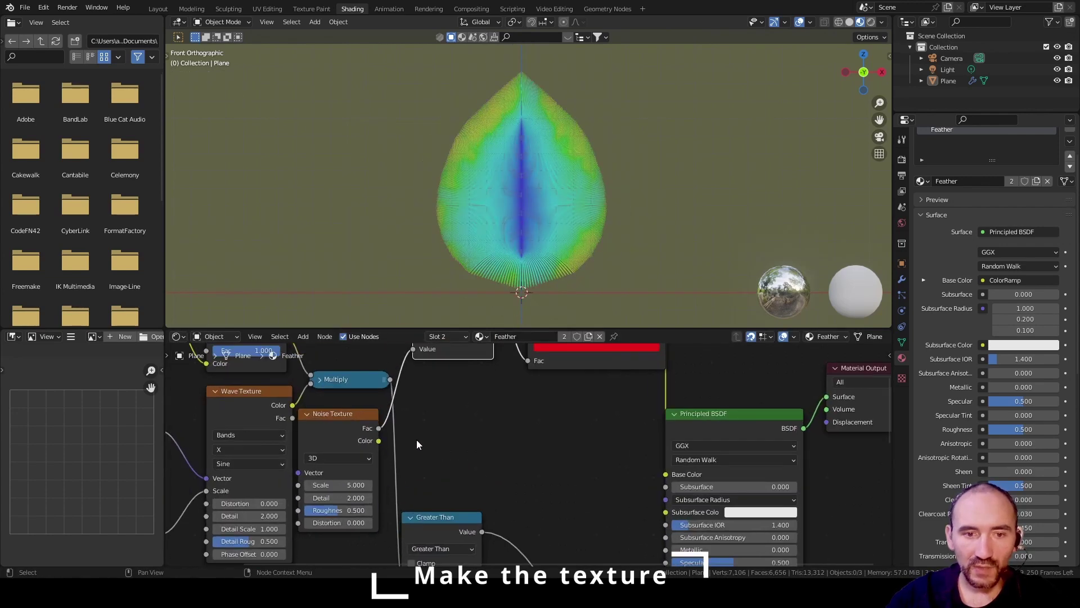
{"action": "left_click", "coordinate": [341, 499]}
{"action": "type", "text": "1"}
{"action": "key", "text": "Tab"}
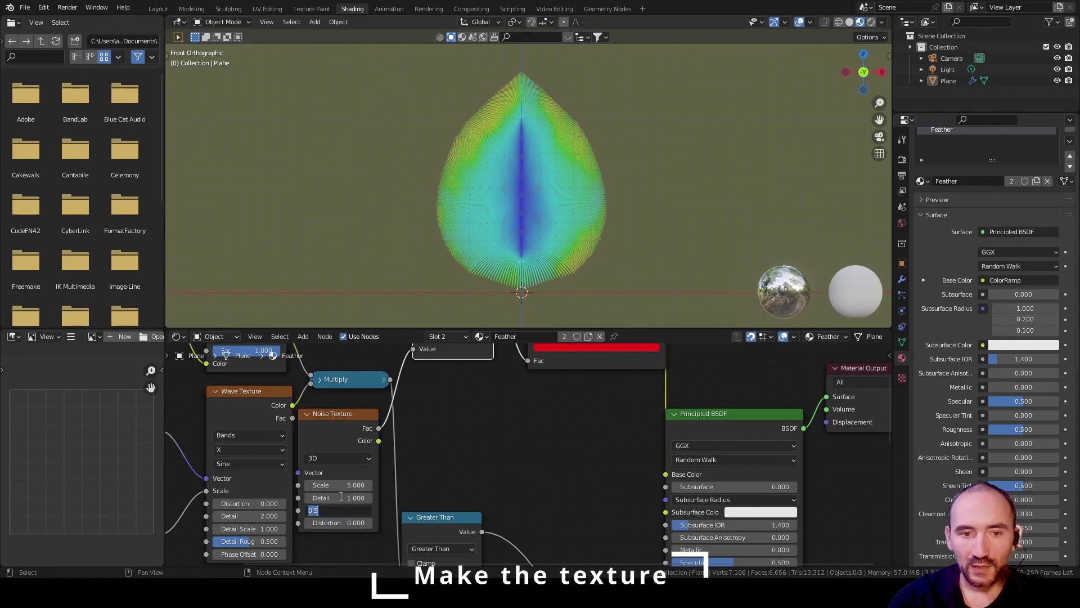
{"action": "type", "text": "1"}
{"action": "key", "text": "Return"}
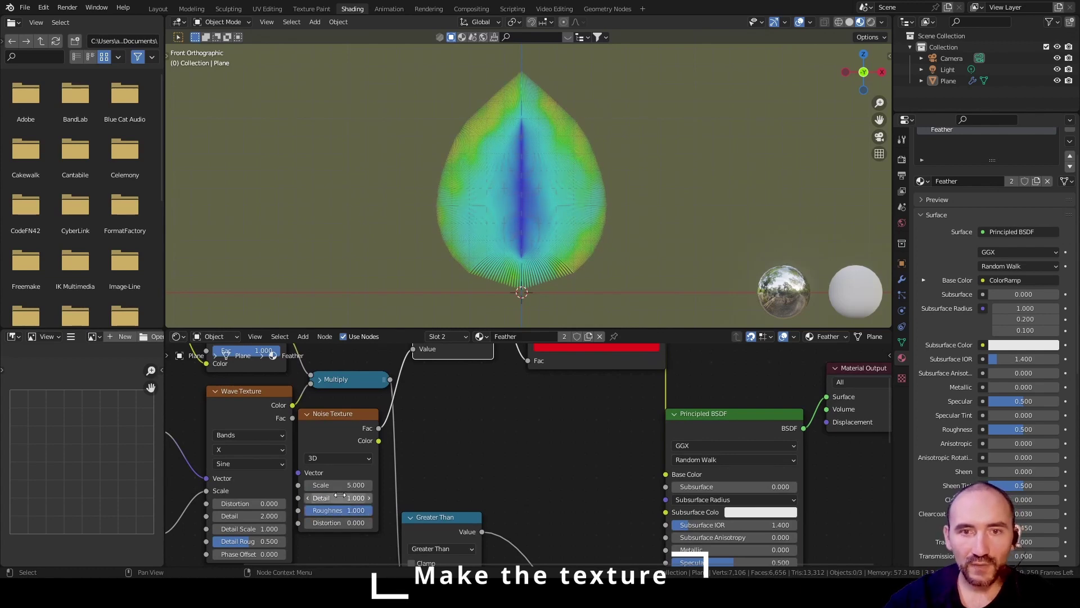
{"action": "left_click_drag", "start_coordinate": [338, 436], "coordinate": [350, 425]}
{"action": "left_click", "coordinate": [350, 424], "text": "ctrl+shift"}
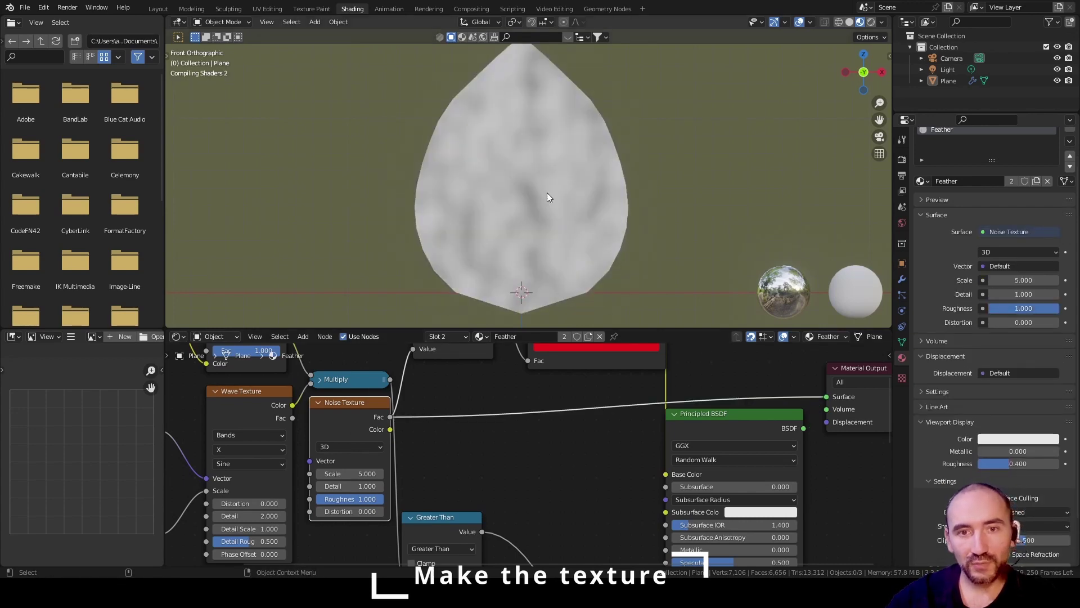
Step: Move the spread_color Attribute node beside the Noise Texture and connect its Fac output to the noise Scale
{"action": "scroll", "coordinate": [410, 438], "scroll_direction": "down", "scroll_amount": 3}
{"action": "middle_click_drag", "start_coordinate": [343, 492], "coordinate": [458, 472]}
{"action": "scroll", "coordinate": [410, 393], "scroll_direction": "up", "scroll_amount": 4}
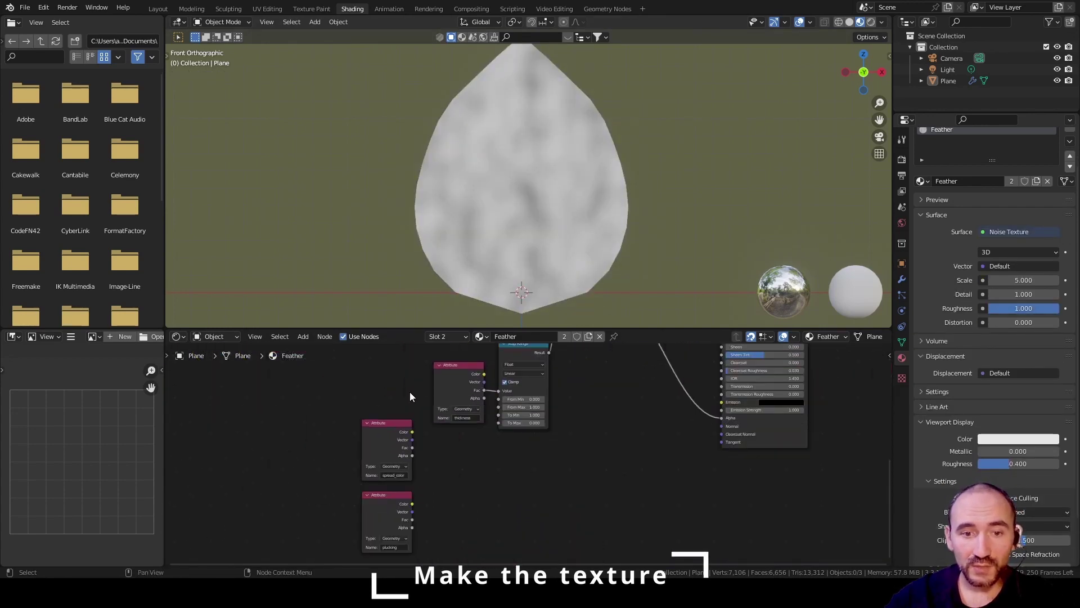
{"action": "middle_click_drag", "start_coordinate": [321, 429], "coordinate": [321, 394]}
{"action": "scroll", "coordinate": [408, 484], "scroll_direction": "down", "scroll_amount": 2}
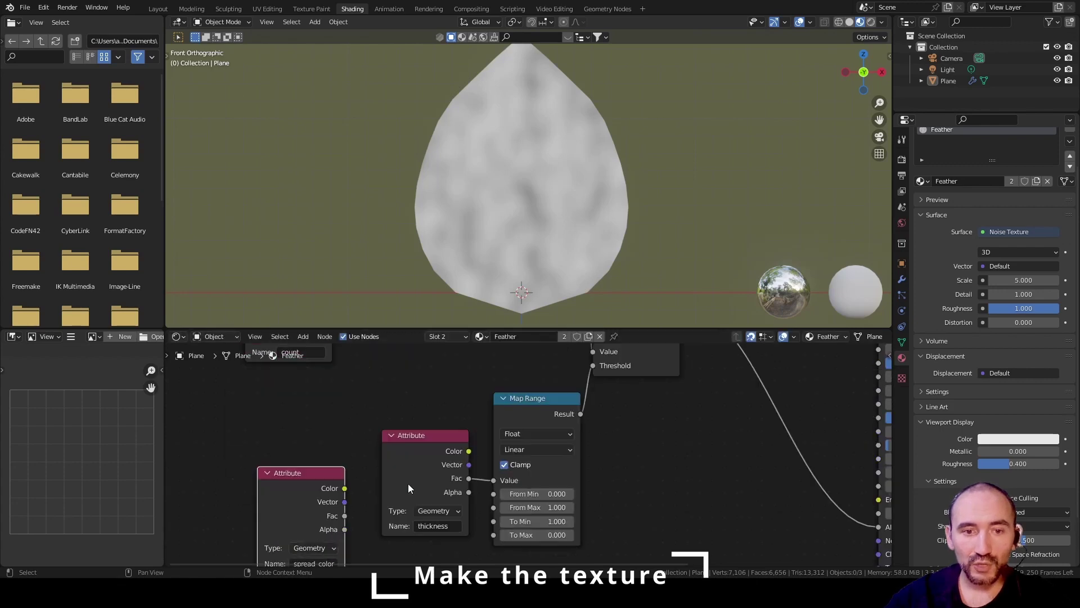
{"action": "middle_click_drag", "start_coordinate": [408, 484], "coordinate": [363, 529]}
{"action": "left_click_drag", "start_coordinate": [369, 531], "coordinate": [444, 447]}
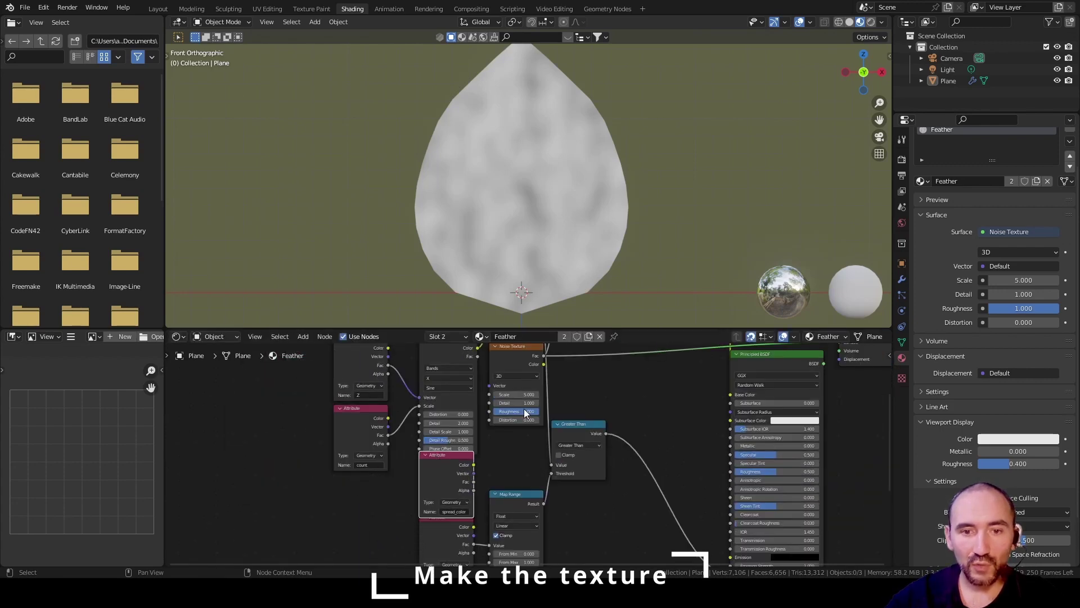
{"action": "scroll", "coordinate": [493, 461], "scroll_direction": "up", "scroll_amount": 2}
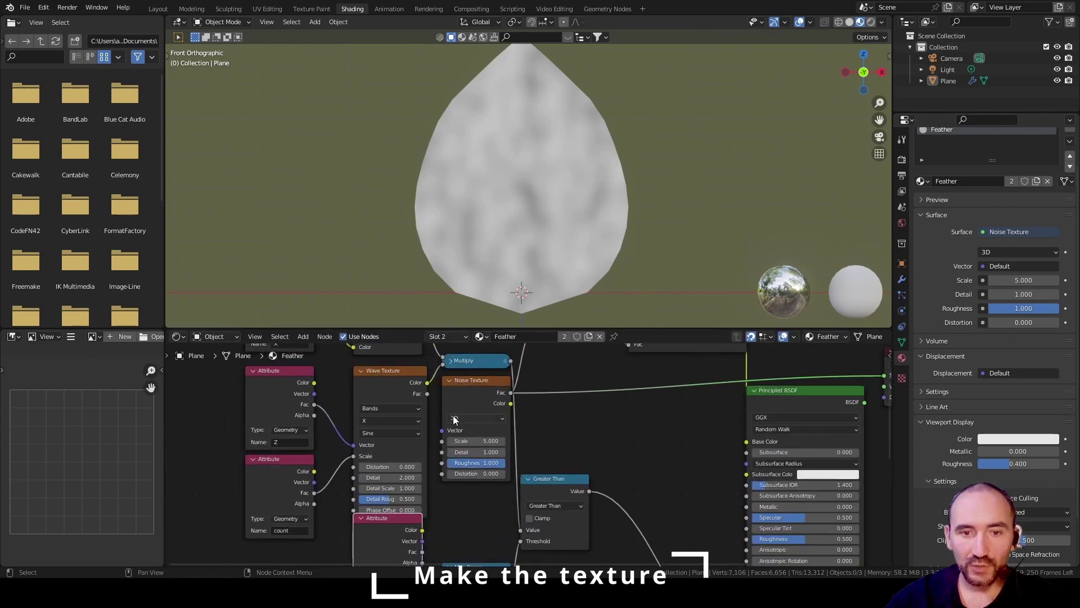
{"action": "middle_click_drag", "start_coordinate": [462, 508], "coordinate": [450, 490]}
{"action": "left_click_drag", "start_coordinate": [411, 535], "coordinate": [430, 421]}
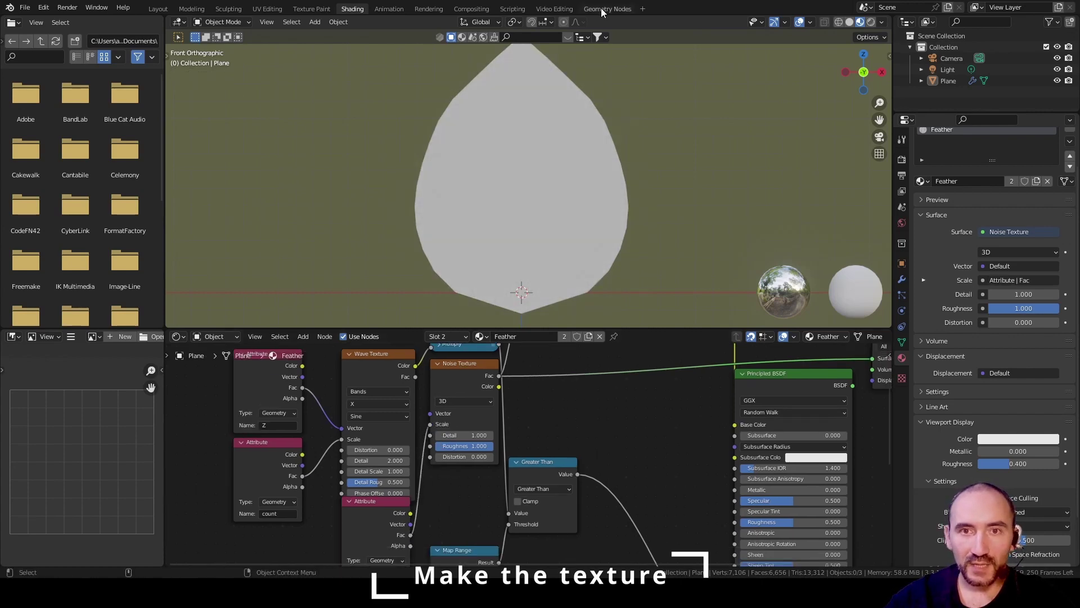
Step: In the Geometry Nodes workspace, exit the Feather group and set the feather node's Spread color to 5
{"action": "left_click", "coordinate": [607, 9]}
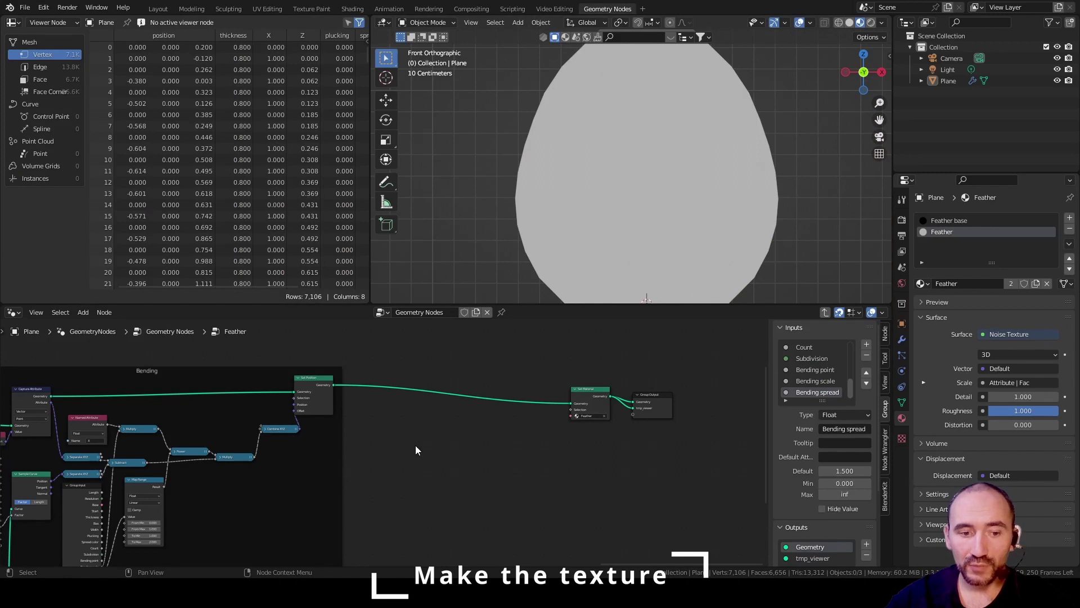
{"action": "key", "text": "Tab"}
{"action": "scroll", "coordinate": [416, 444], "scroll_direction": "up", "scroll_amount": 5}
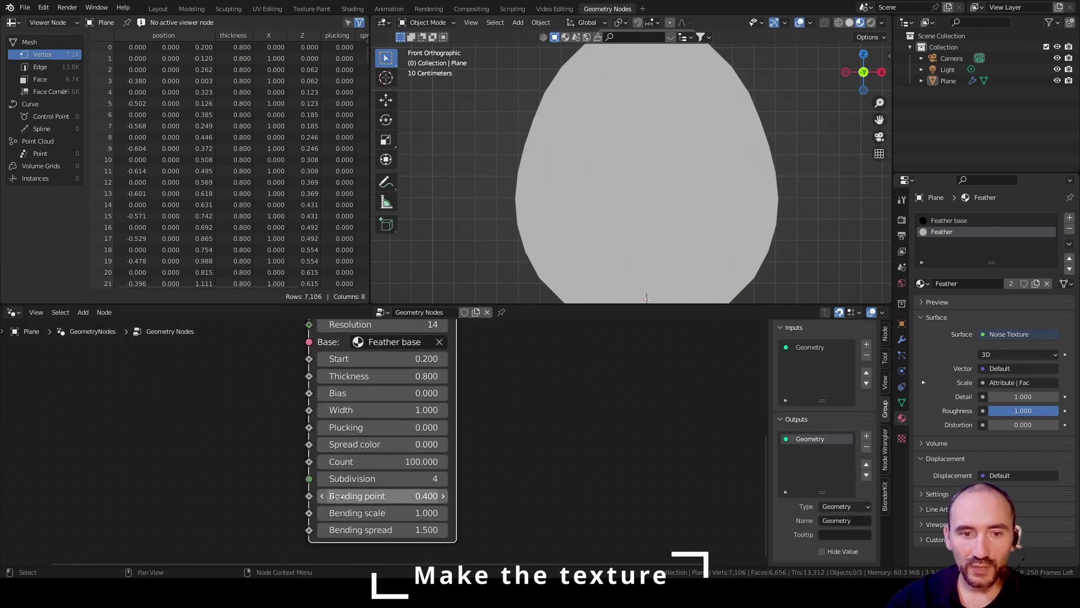
{"action": "left_click", "coordinate": [363, 444]}
{"action": "type", "text": "5"}
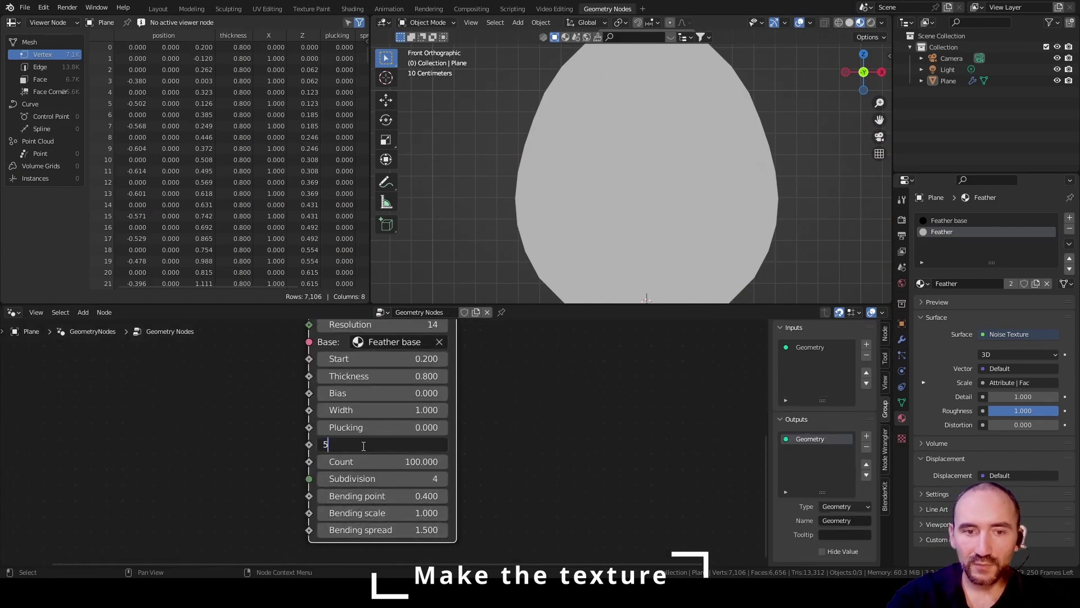
{"action": "key", "text": "Return"}
{"action": "mouse_move", "coordinate": [363, 445]}
{"action": "left_mouse_down"}
{"action": "mouse_move", "coordinate": [349, 445]}
{"action": "mouse_move", "coordinate": [363, 444]}
{"action": "left_mouse_up"}
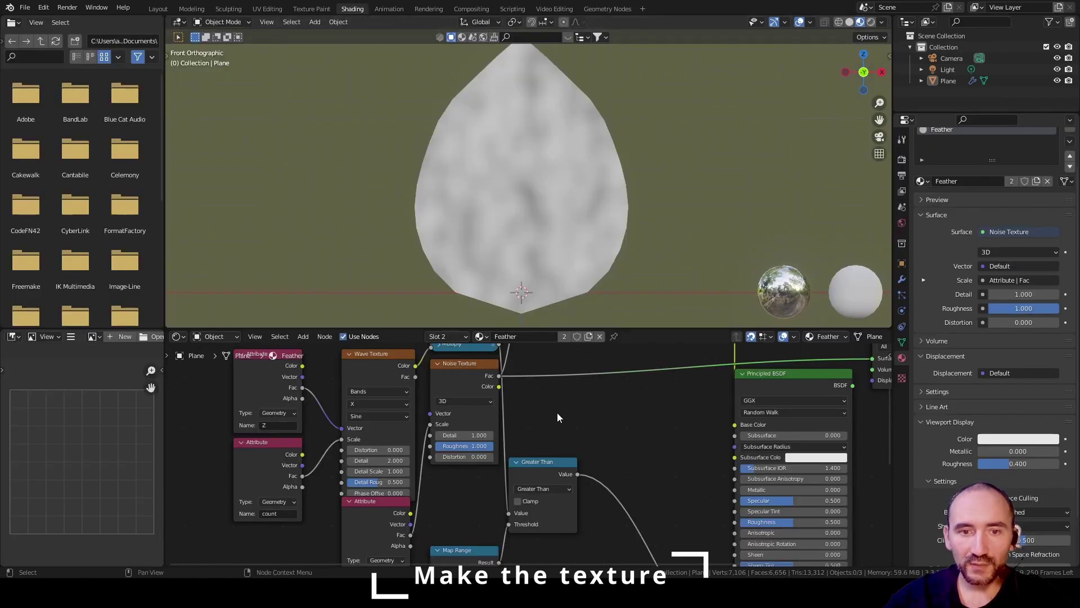
Step: Preview the Z Attribute node's color on the feather in the Shading workspace
{"action": "scroll", "coordinate": [557, 412], "scroll_direction": "down", "scroll_amount": 1}
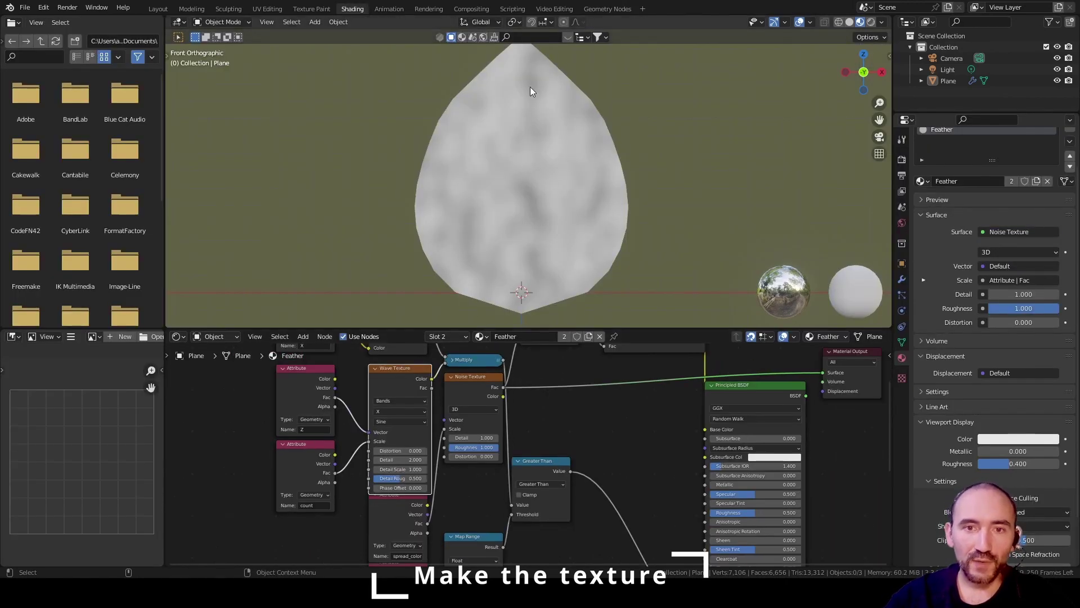
{"action": "scroll", "coordinate": [551, 413], "scroll_direction": "up", "scroll_amount": 2}
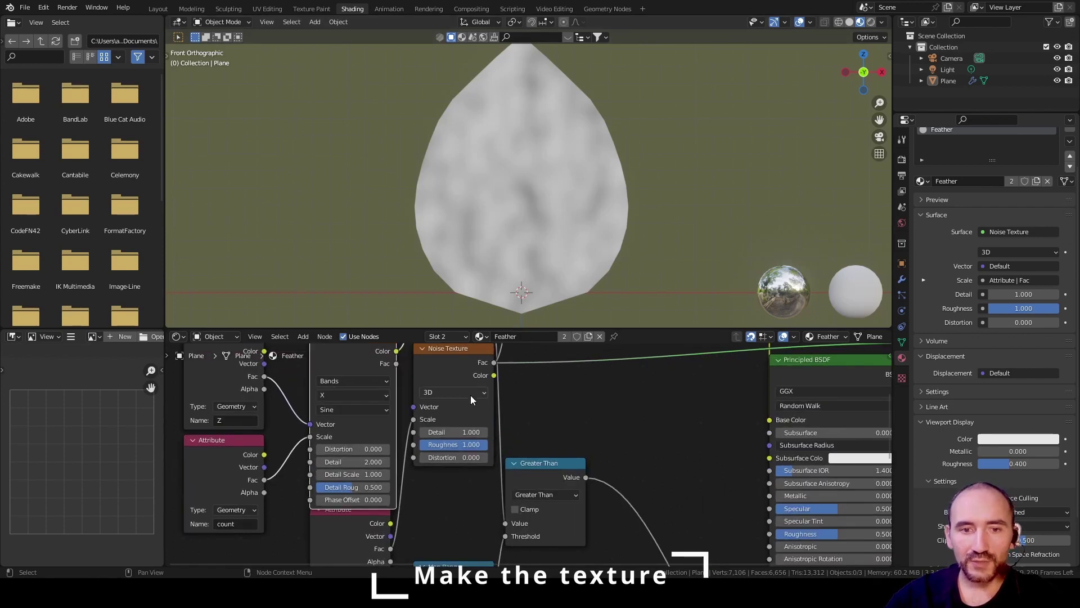
{"action": "scroll", "coordinate": [442, 417], "scroll_direction": "down", "scroll_amount": 2}
{"action": "scroll", "coordinate": [372, 419], "scroll_direction": "up", "scroll_amount": 2}
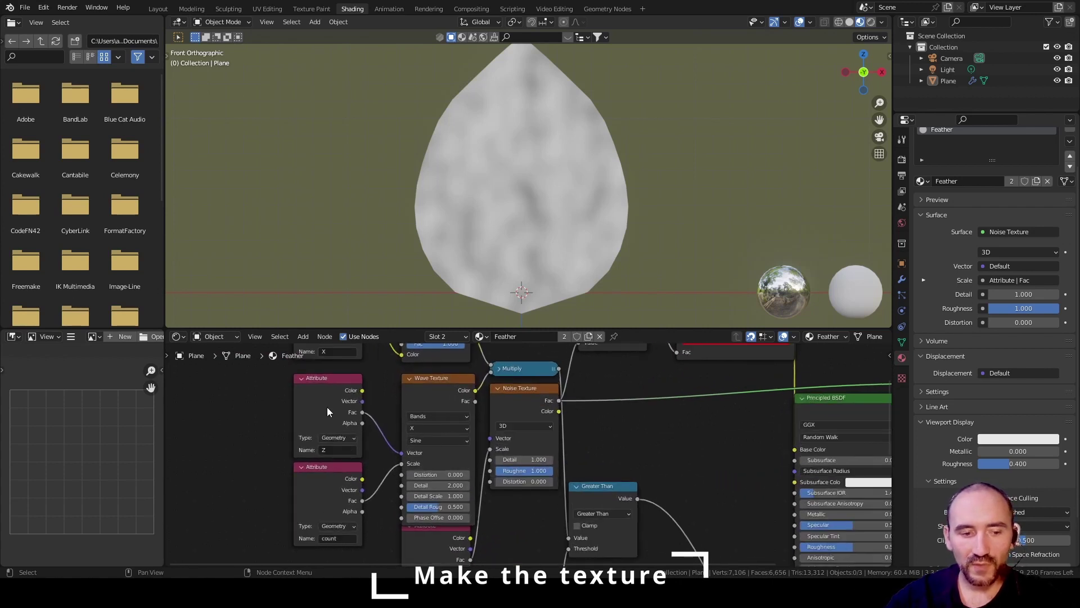
{"action": "left_click", "coordinate": [327, 406], "text": "ctrl+shift"}
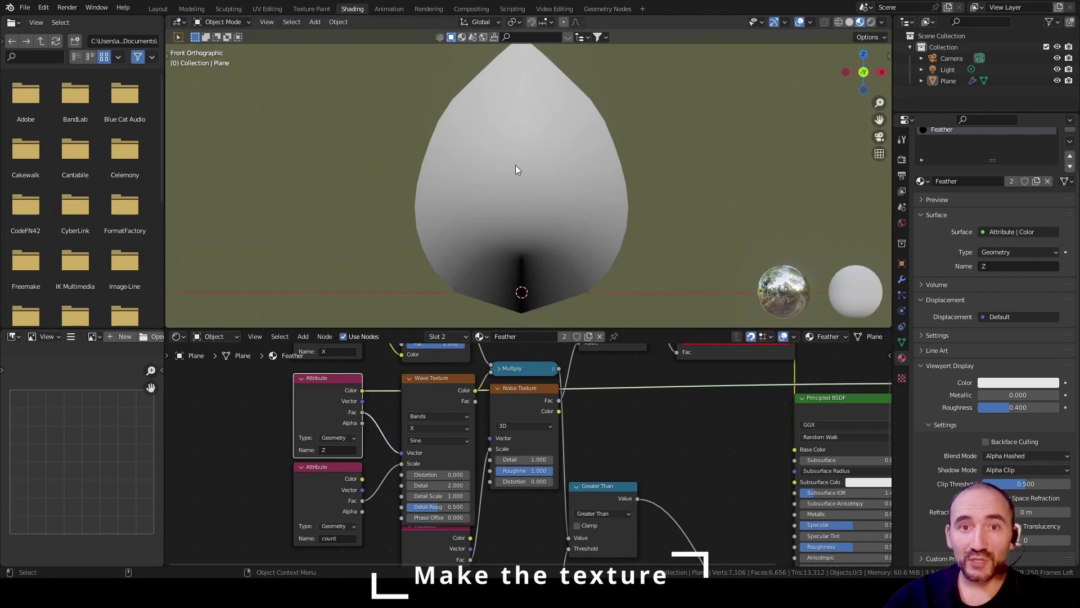
Step: Test the feather's Bending scale at 0 in the Geometry Nodes workspace, restore it to 1, and try adjusting Bending spread
{"action": "left_click", "coordinate": [607, 9]}
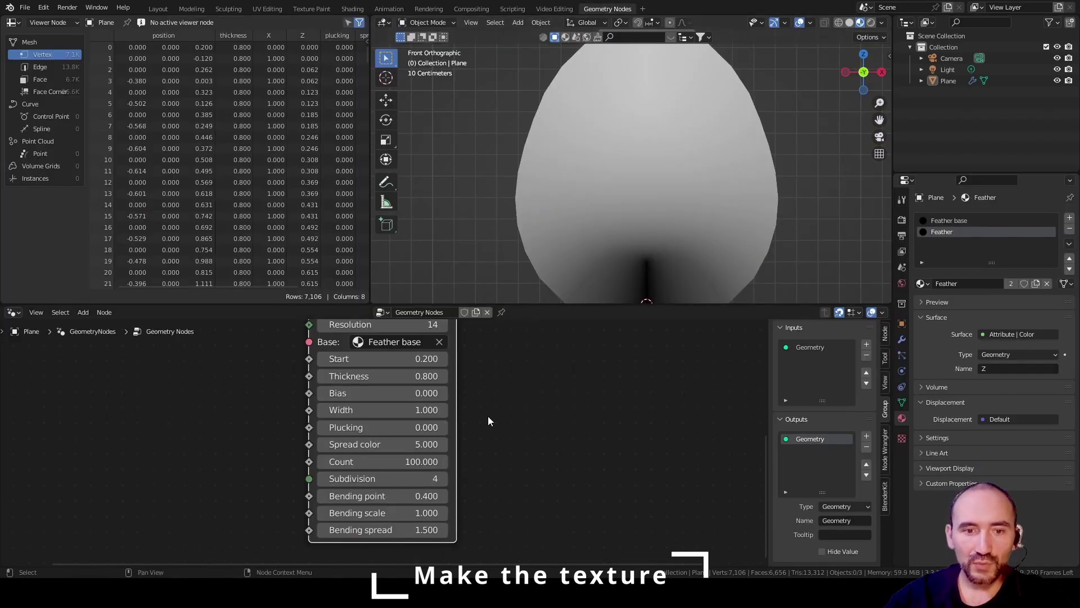
{"action": "scroll", "coordinate": [351, 530], "scroll_direction": "up", "scroll_amount": 1}
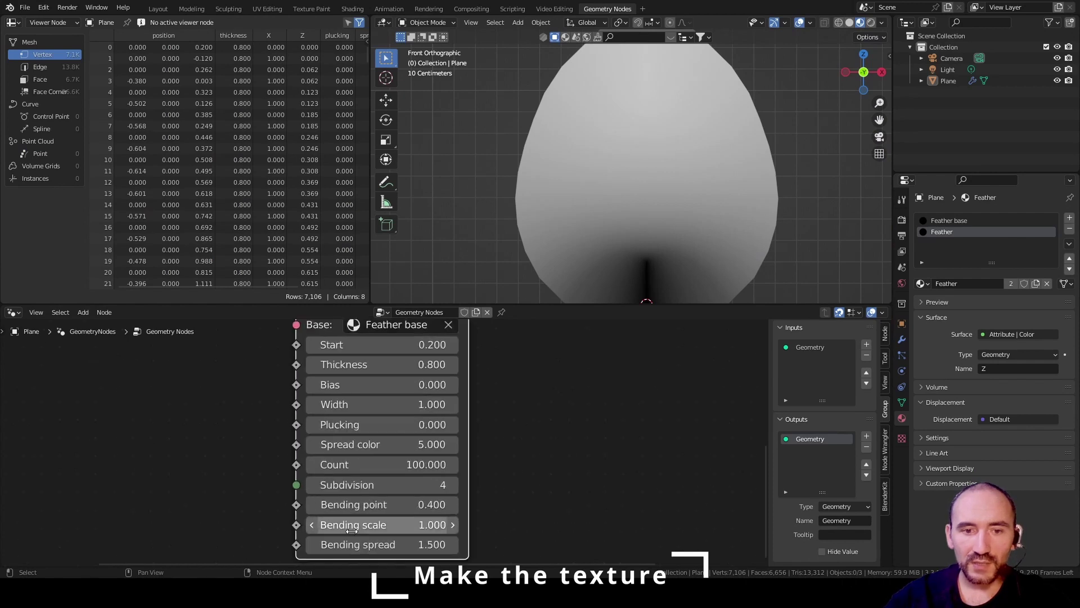
{"action": "left_click_drag", "start_coordinate": [391, 523], "coordinate": [204, 523], "text": "shift"}
{"action": "left_click", "coordinate": [392, 525]}
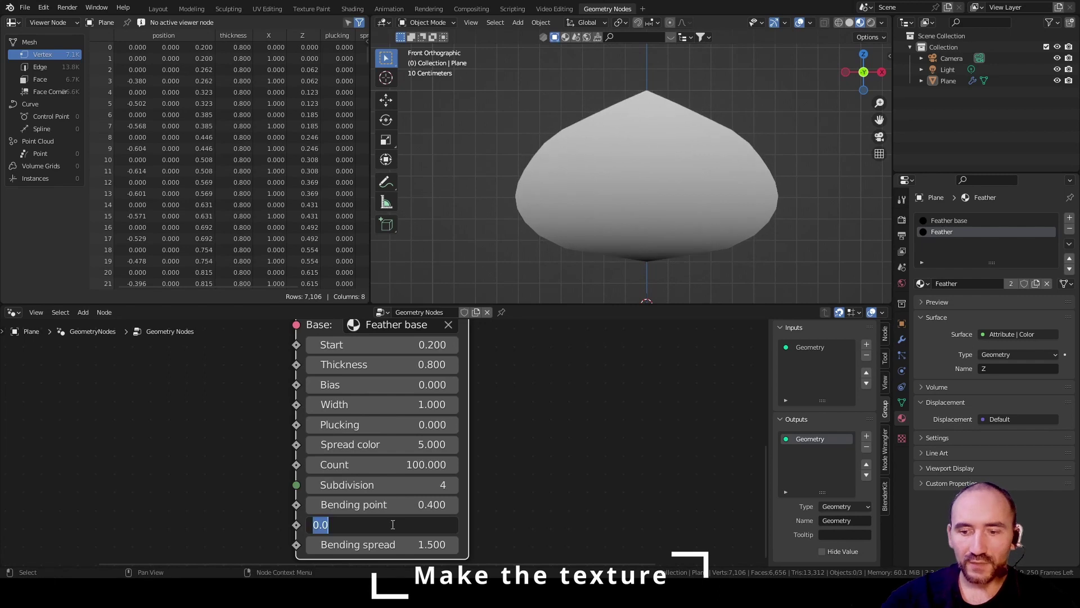
{"action": "type", "text": "1"}
{"action": "key", "text": "Return"}
{"action": "scroll", "coordinate": [592, 252], "scroll_direction": "down", "scroll_amount": 2}
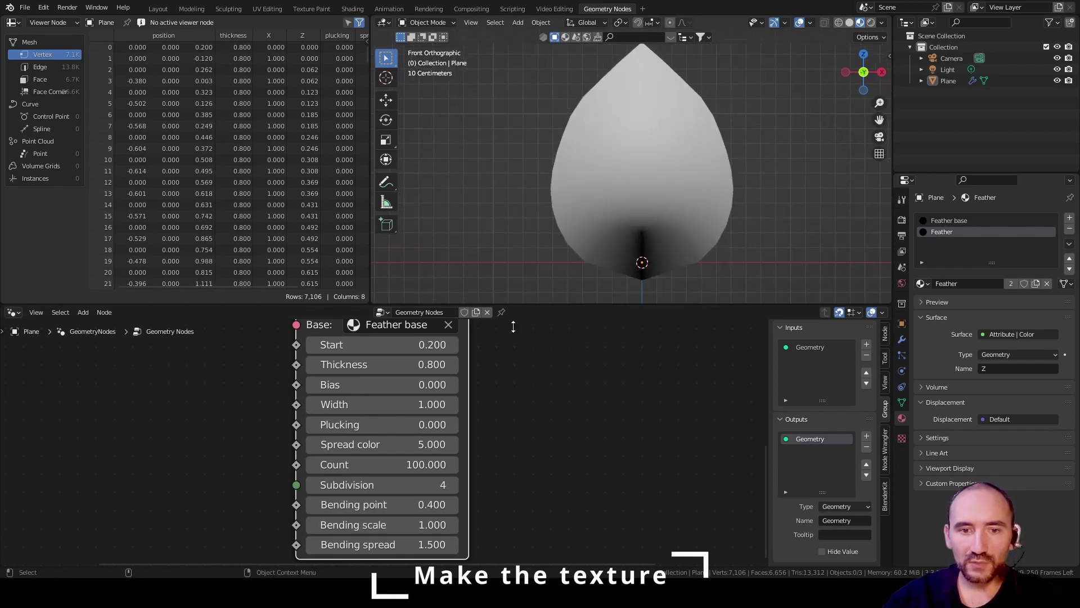
{"action": "mouse_move", "coordinate": [404, 546]}
{"action": "left_mouse_down"}
{"action": "mouse_move", "coordinate": [213, 546]}
{"action": "mouse_move", "coordinate": [523, 545]}
{"action": "left_mouse_up"}
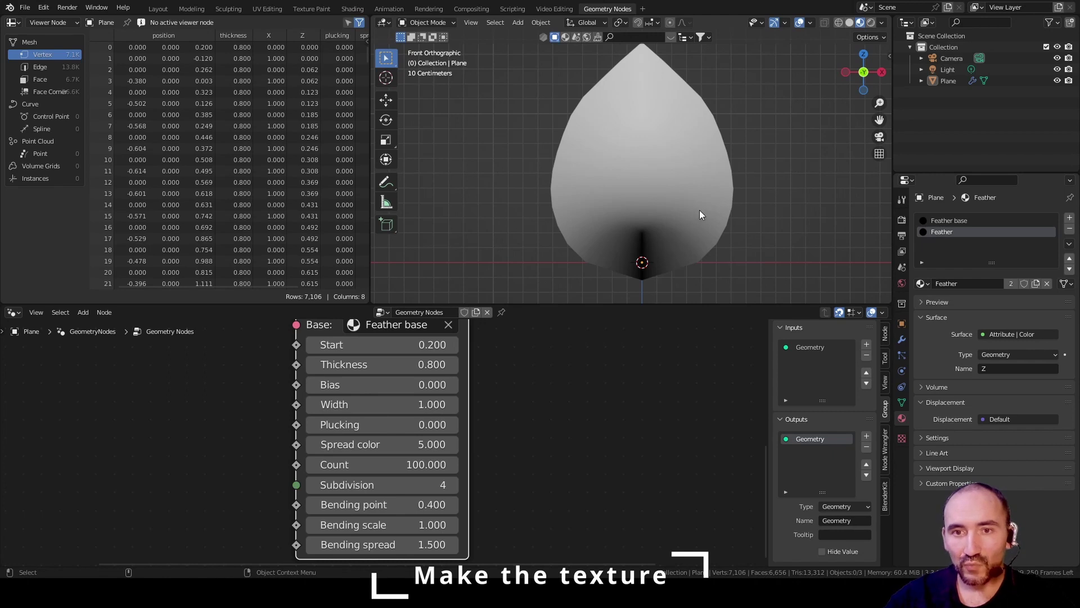
Step: In the Shading workspace, connect the Z Attribute node's Fac output to the Noise Texture's Vector and preview the noise on the feather
{"action": "key", "text": "shift+z"}
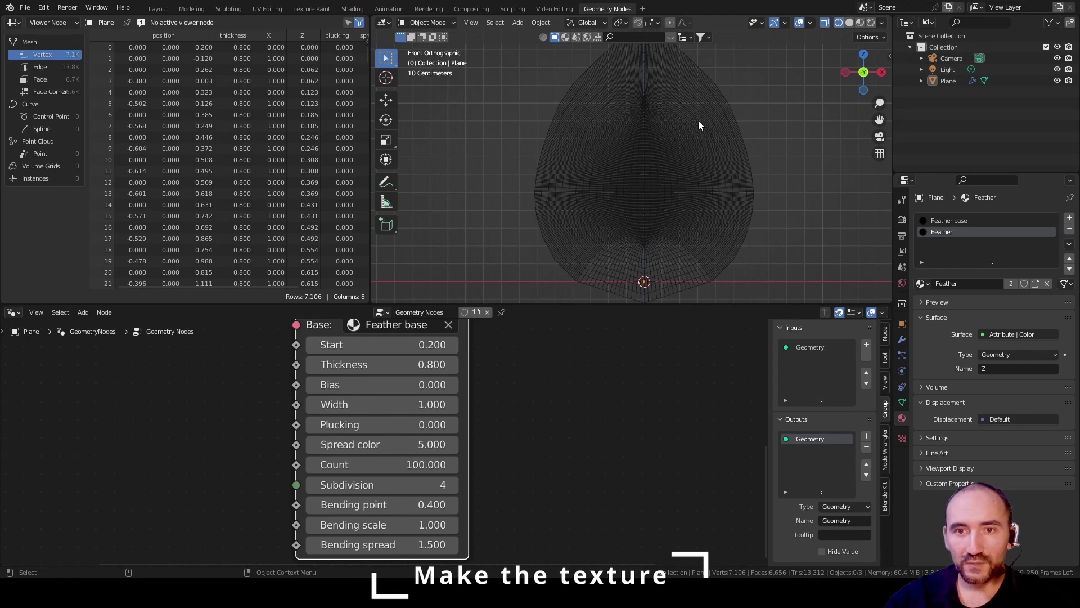
{"action": "key", "text": "shift+z"}
{"action": "left_click", "coordinate": [355, 8]}
{"action": "scroll", "coordinate": [347, 436], "scroll_direction": "up", "scroll_amount": 4}
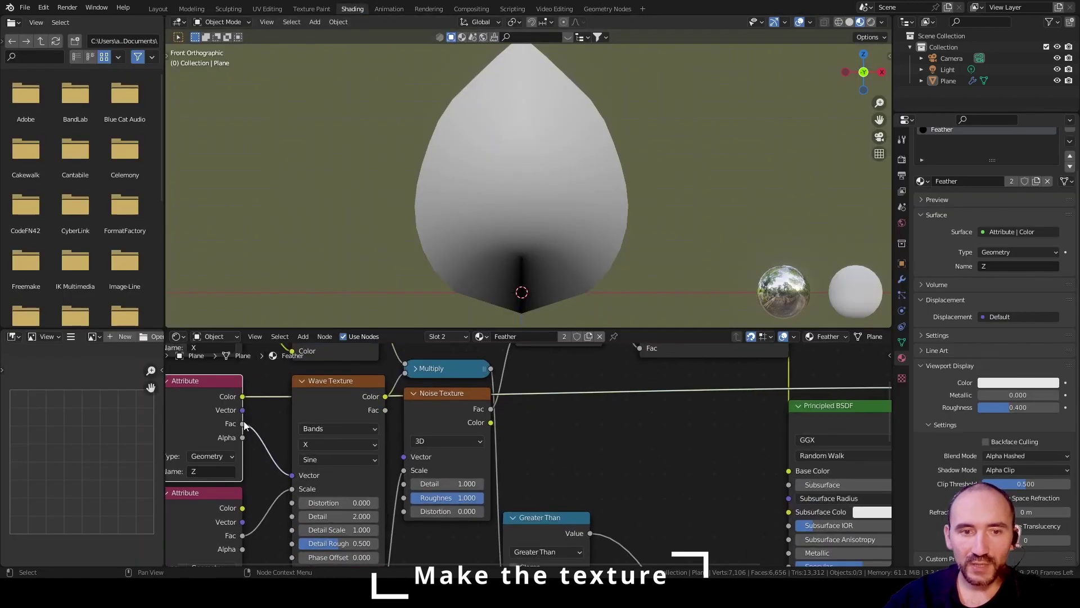
{"action": "left_click_drag", "start_coordinate": [243, 424], "coordinate": [403, 460]}
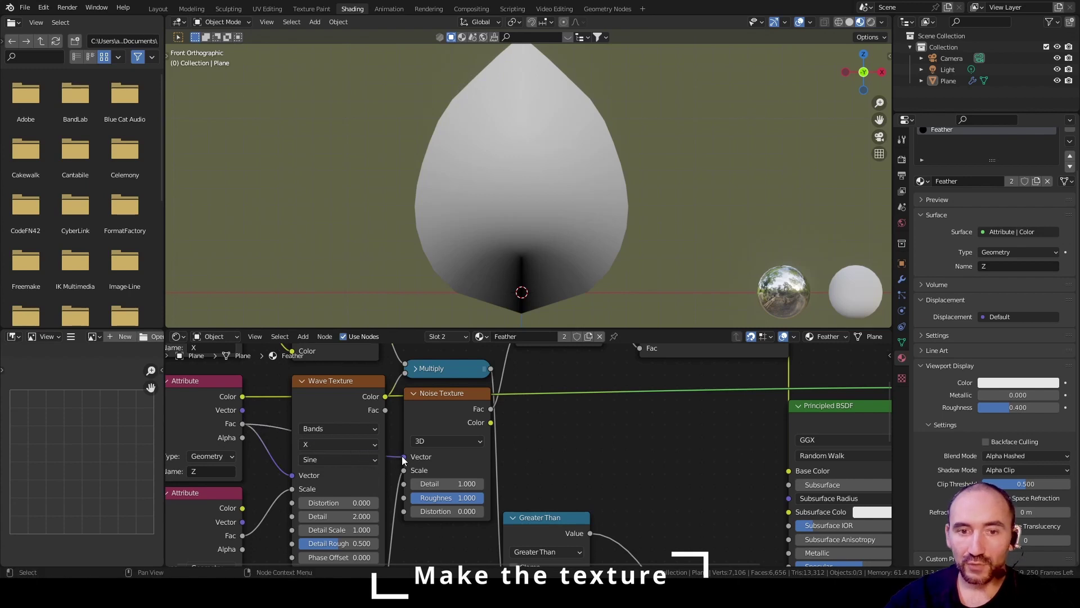
{"action": "left_click", "coordinate": [435, 420], "text": "ctrl+shift"}
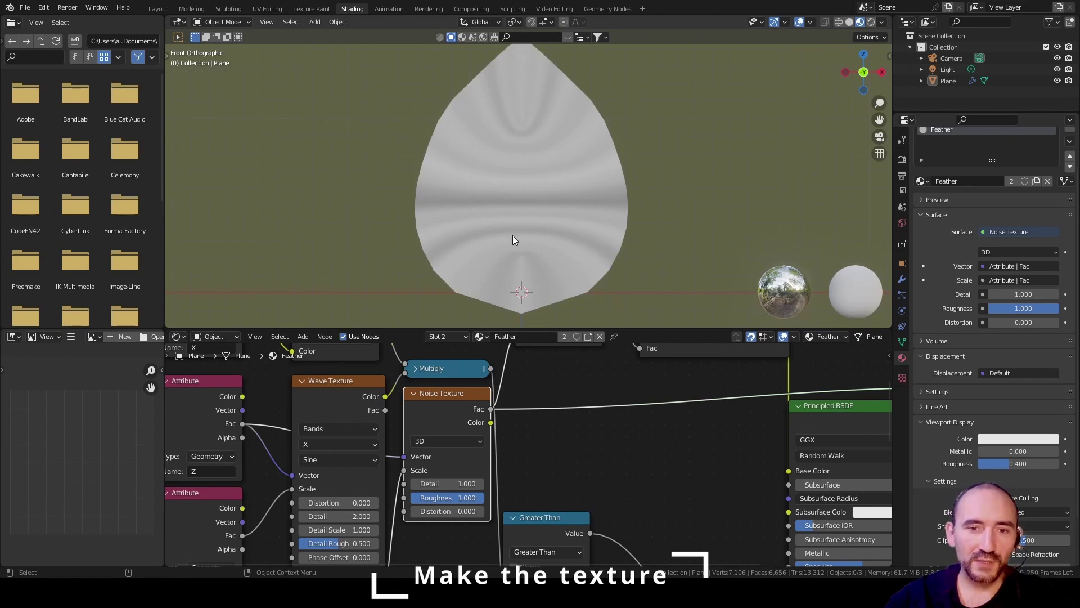
Step: Temporarily mute the Z Attribute node to compare the noise pattern, and unmute it again
{"action": "left_click", "coordinate": [201, 405]}
{"action": "key", "text": "m"}
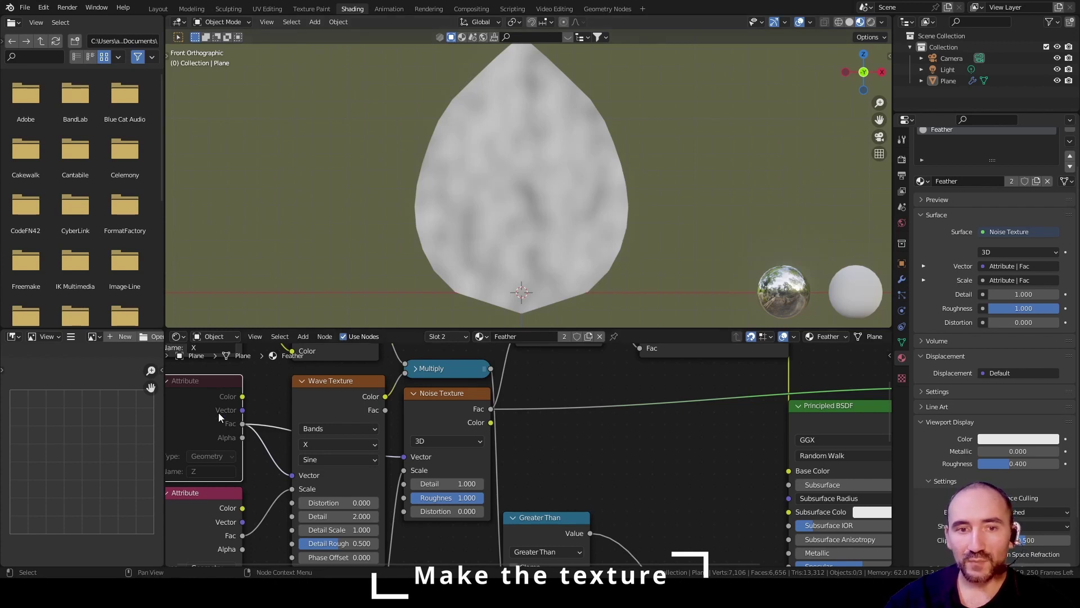
{"action": "key", "text": "m"}
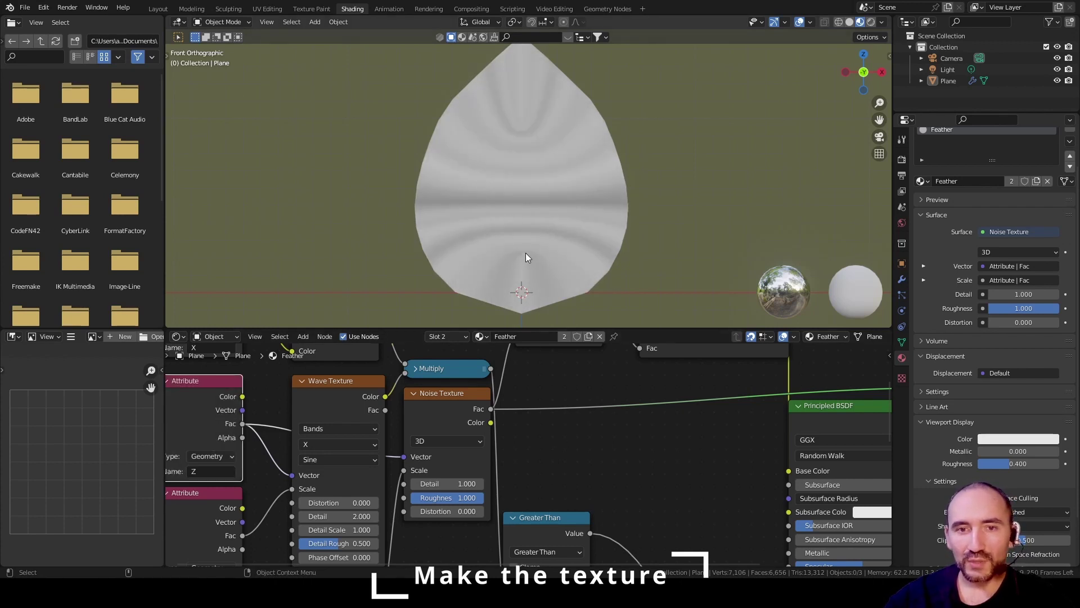
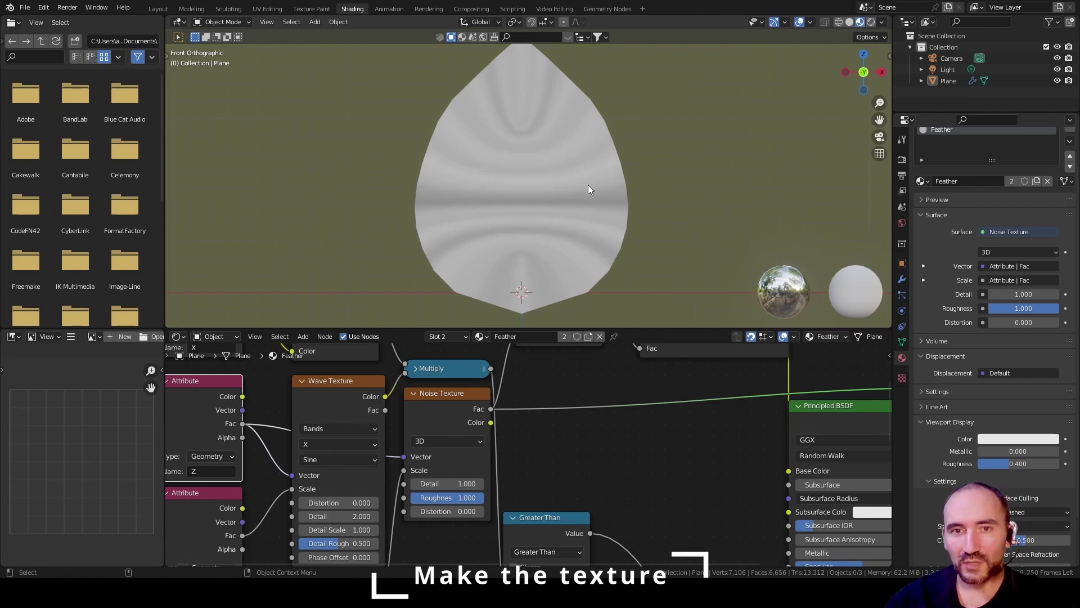
Step: Connect the X Attribute node's Fac output to the Invert node's Color input and save the file
{"action": "middle_click_drag", "start_coordinate": [292, 357], "coordinate": [361, 477]}
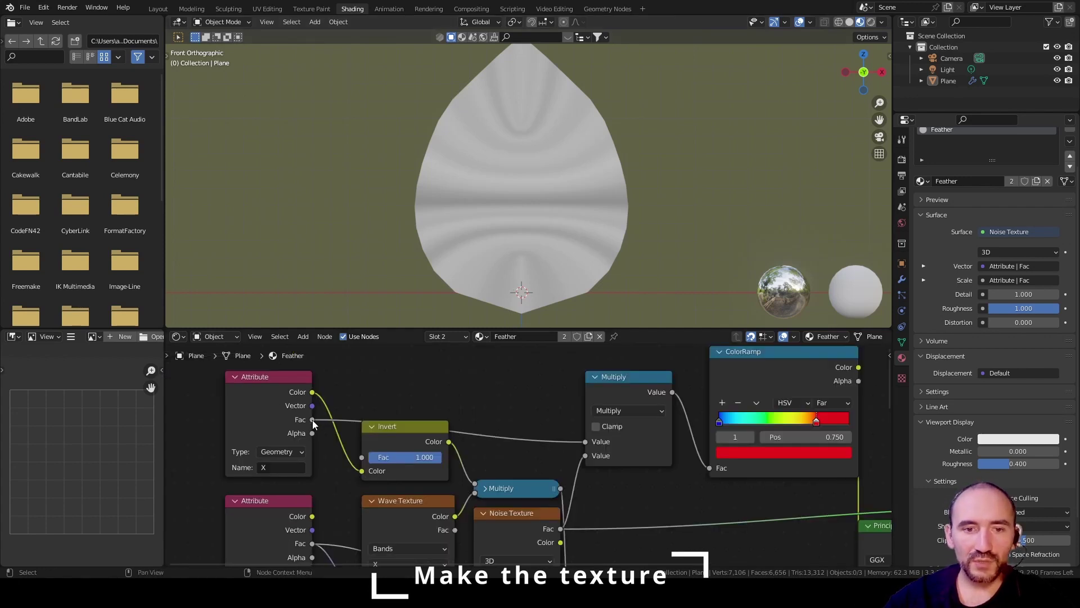
{"action": "left_click_drag", "start_coordinate": [312, 420], "coordinate": [366, 474]}
{"action": "key", "text": "ctrl+s"}
{"action": "middle_click_drag", "start_coordinate": [491, 474], "coordinate": [370, 501]}
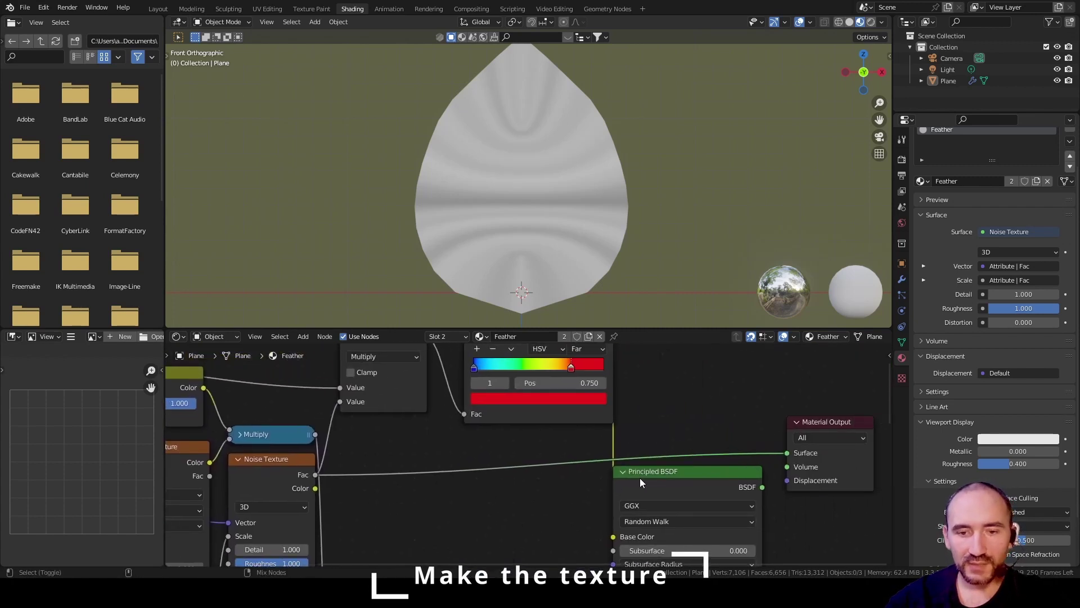
Step: Reconnect the Principled BSDF to the Material Output and shift the ColorRamp's red stop to position 0.377
{"action": "left_click", "coordinate": [671, 478], "text": "ctrl+shift"}
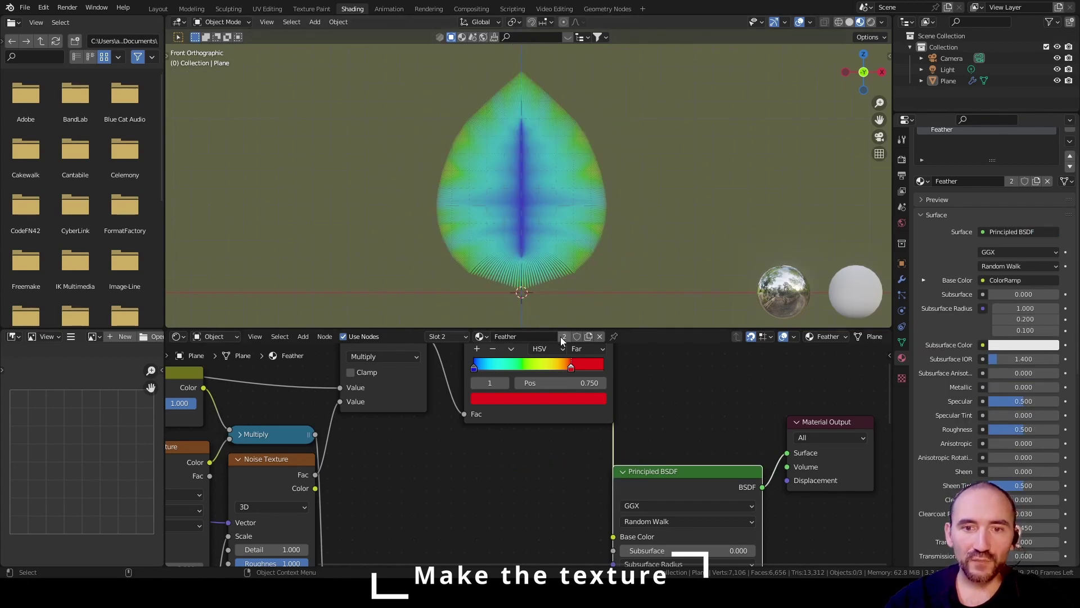
{"action": "left_click_drag", "start_coordinate": [569, 363], "coordinate": [520, 370]}
{"action": "middle_click_drag", "start_coordinate": [461, 400], "coordinate": [482, 475]}
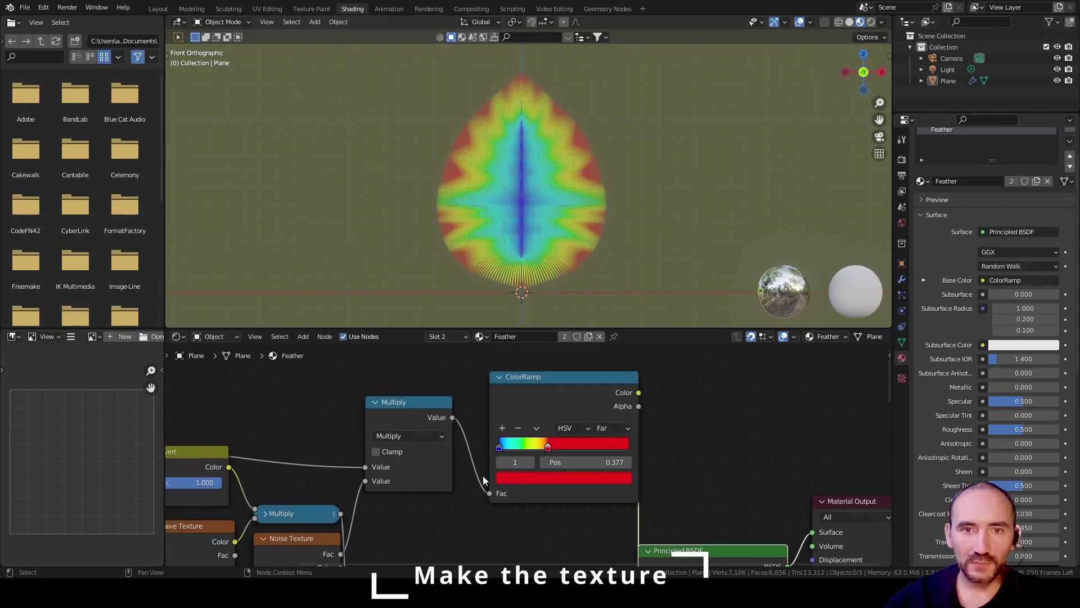
Step: Collapse the Multiply node feeding the ColorRamp and move it lower in the node tree
{"action": "left_click", "coordinate": [418, 485]}
{"action": "key", "text": "h"}
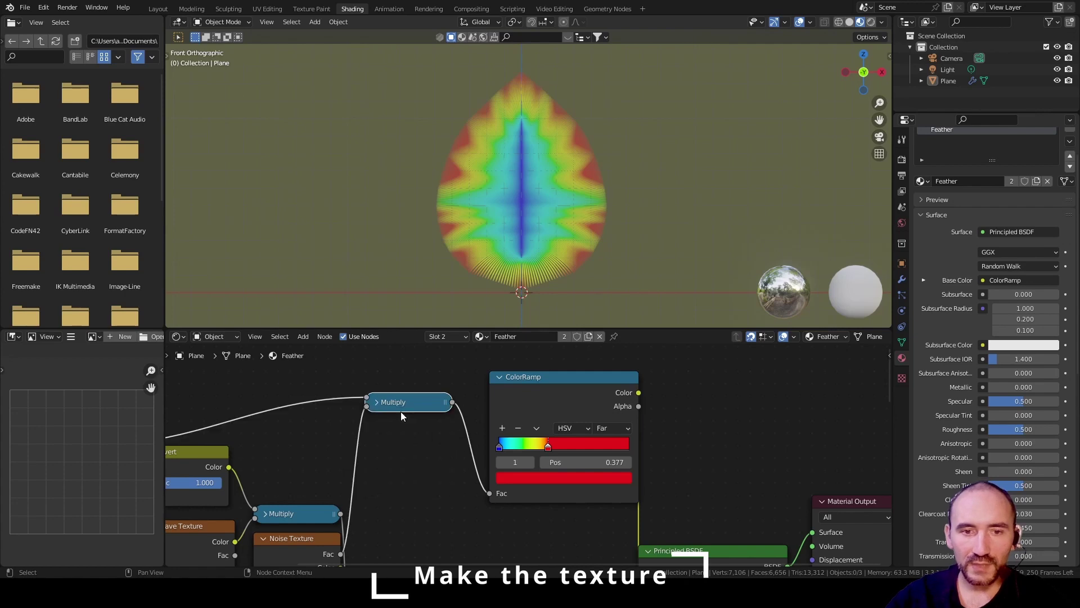
{"action": "left_click_drag", "start_coordinate": [401, 409], "coordinate": [413, 459]}
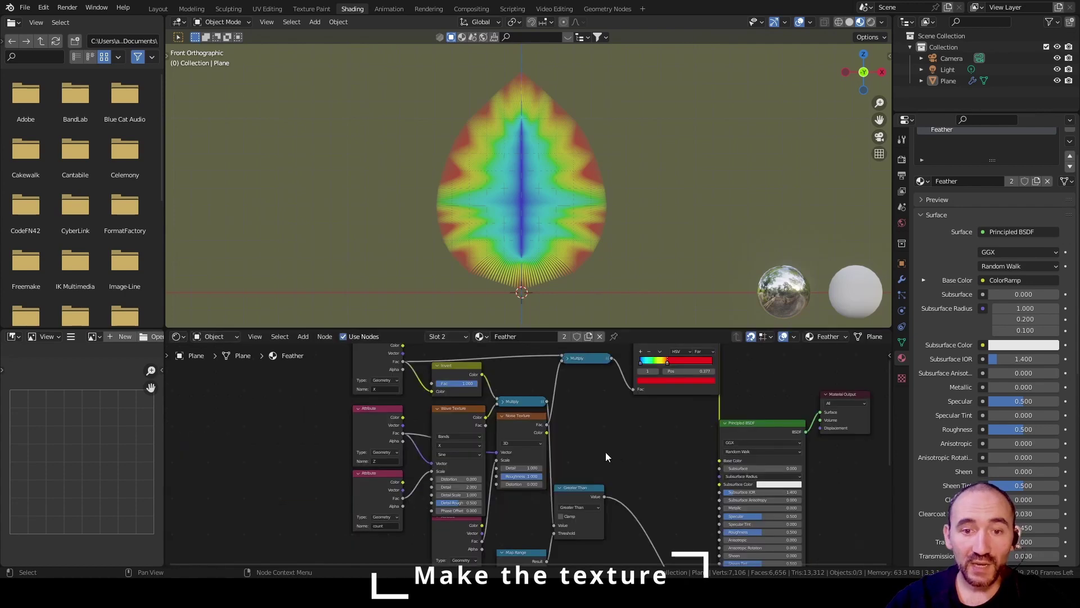
Step: Add a Noise Texture beside the plucking Attribute node and connect the attribute's Fac output to the noise Scale
{"action": "middle_click_drag", "start_coordinate": [547, 463], "coordinate": [570, 378]}
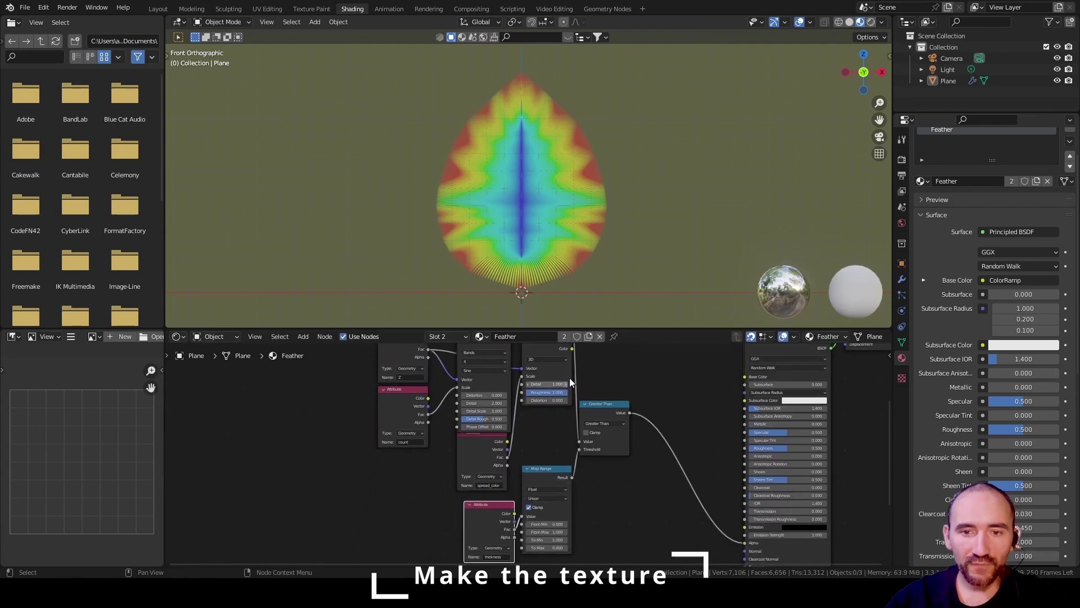
{"action": "middle_click_drag", "start_coordinate": [539, 440], "coordinate": [576, 346]}
{"action": "middle_click_drag", "start_coordinate": [511, 464], "coordinate": [511, 378]}
{"action": "scroll", "coordinate": [491, 450], "scroll_direction": "up", "scroll_amount": 4}
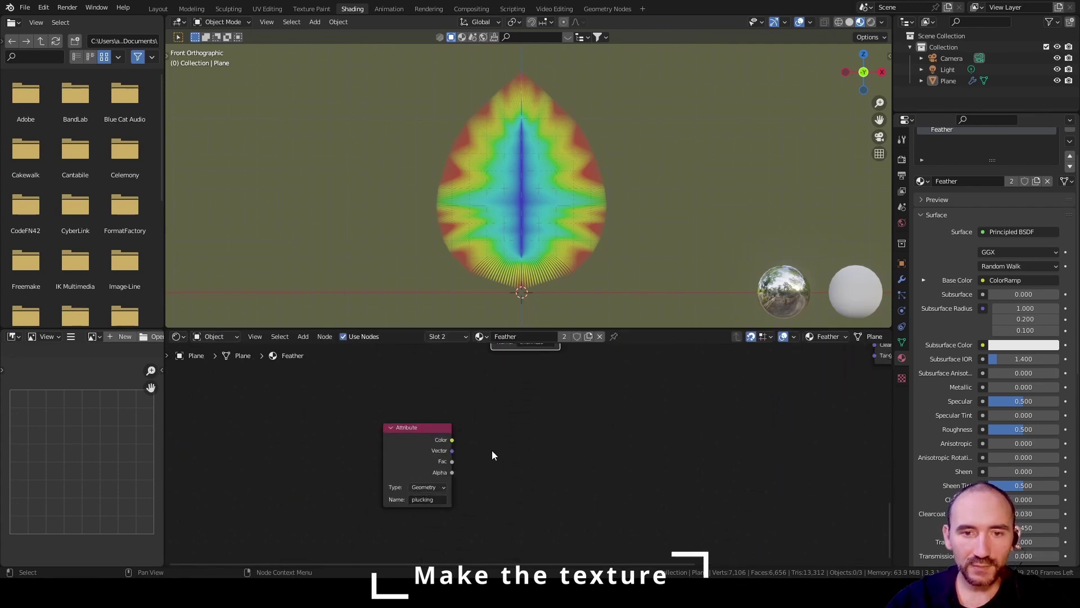
{"action": "left_click_drag", "start_coordinate": [369, 453], "coordinate": [381, 412]}
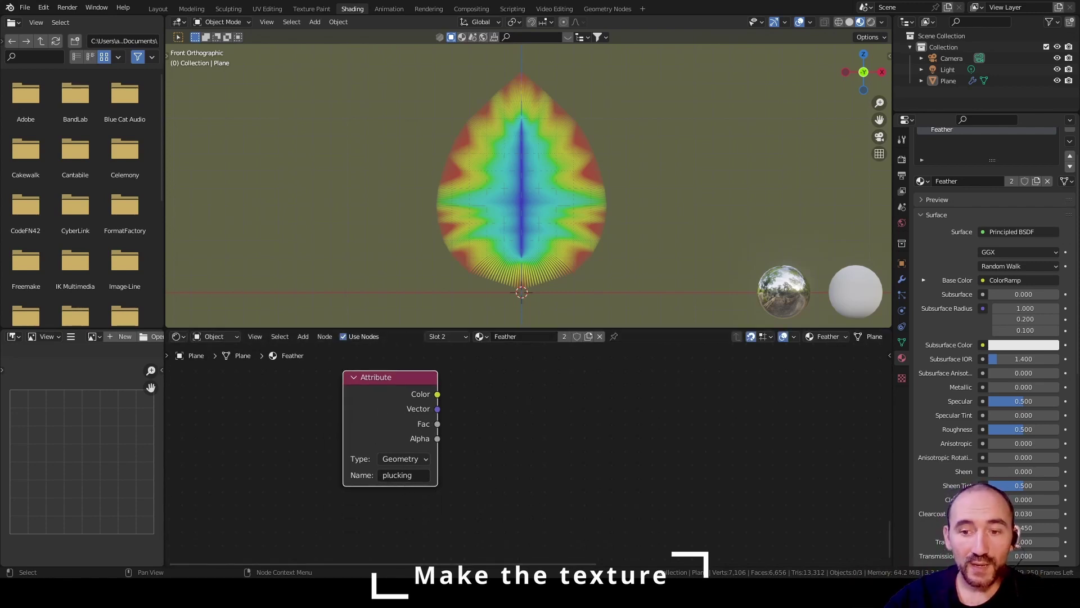
{"action": "scroll", "coordinate": [519, 419], "scroll_direction": "down", "scroll_amount": 1}
{"action": "middle_click_drag", "start_coordinate": [519, 419], "coordinate": [474, 461]}
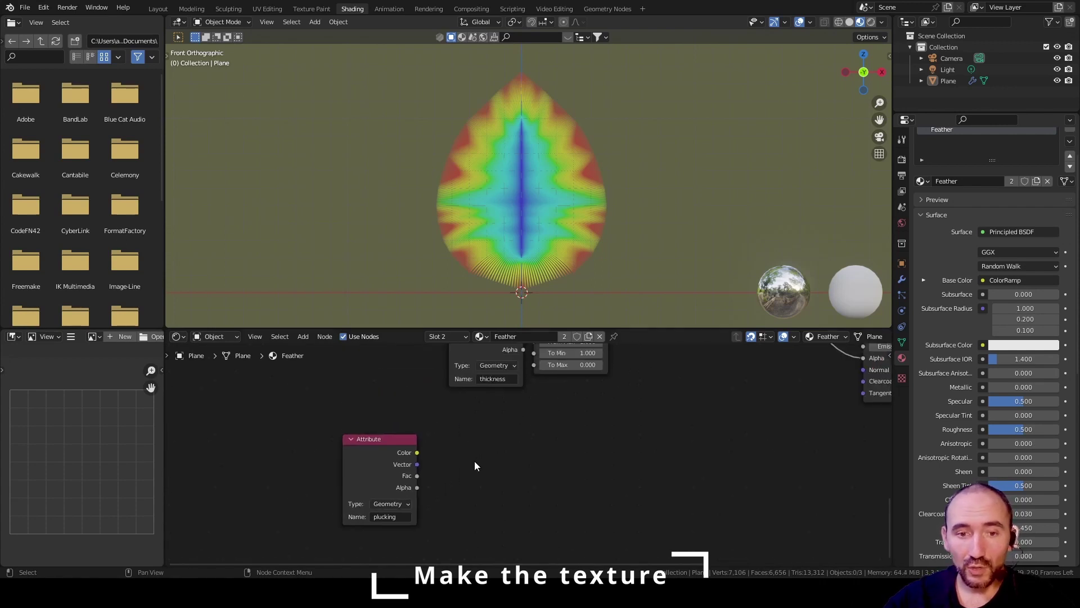
{"action": "key", "text": "shift+a"}
{"action": "type", "text": "noise"}
{"action": "key", "text": "Return"}
{"action": "left_click", "coordinate": [447, 411]}
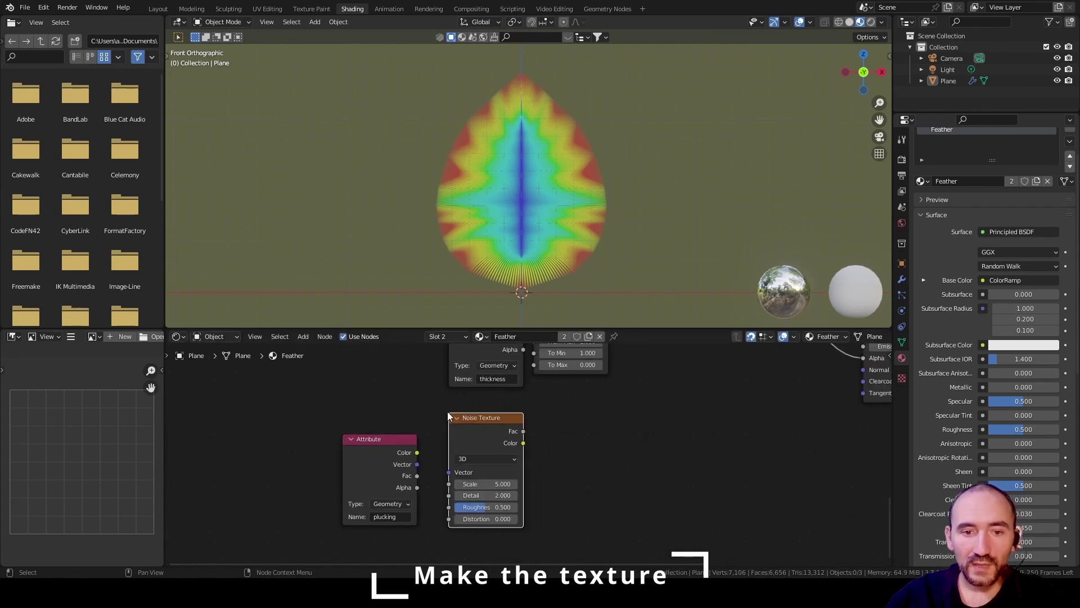
{"action": "left_click_drag", "start_coordinate": [417, 475], "coordinate": [449, 484]}
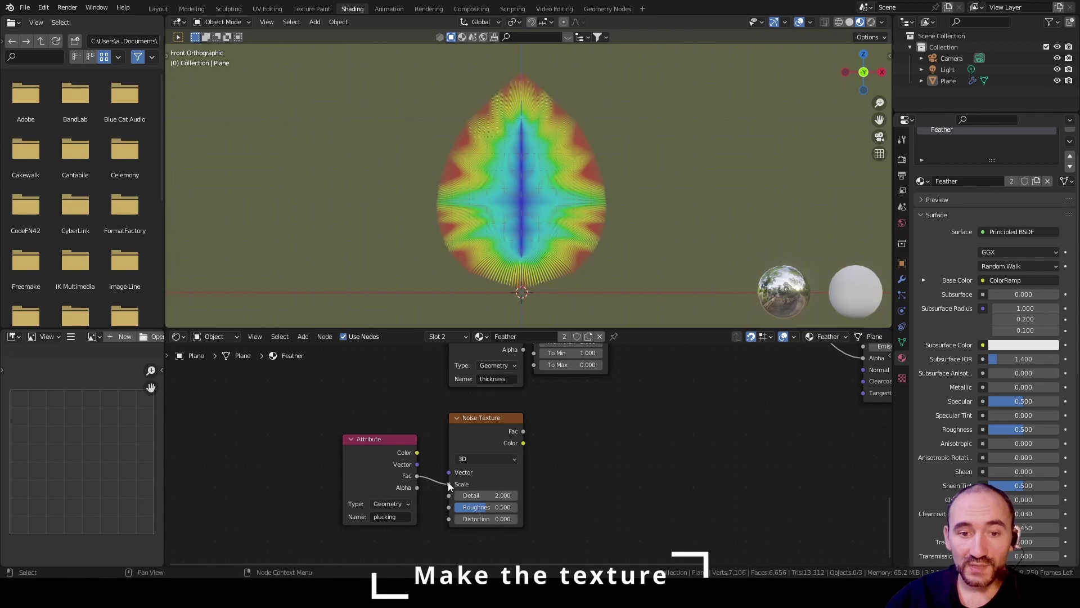
Step: Connect the Z Attribute node's Fac output to the Vector input of the plucking Noise Texture
{"action": "scroll", "coordinate": [434, 424], "scroll_direction": "down", "scroll_amount": 1}
{"action": "middle_click_drag", "start_coordinate": [434, 424], "coordinate": [423, 519]}
{"action": "middle_click_drag", "start_coordinate": [384, 406], "coordinate": [339, 501]}
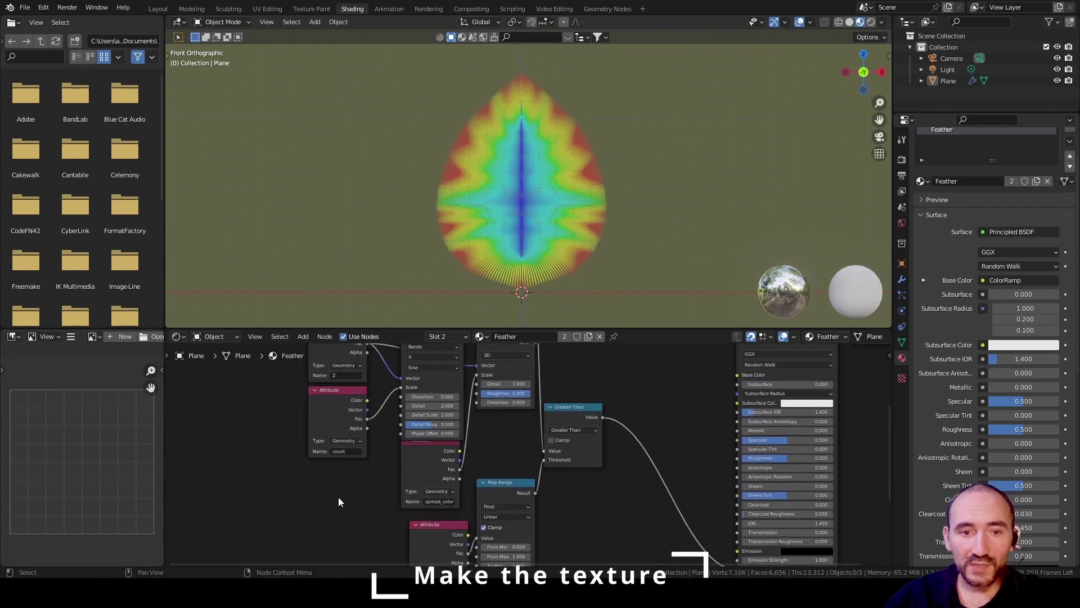
{"action": "middle_click_drag", "start_coordinate": [332, 383], "coordinate": [357, 472]}
{"action": "left_click_drag", "start_coordinate": [349, 435], "coordinate": [228, 458]}
{"action": "left_click_drag", "start_coordinate": [275, 449], "coordinate": [401, 470]}
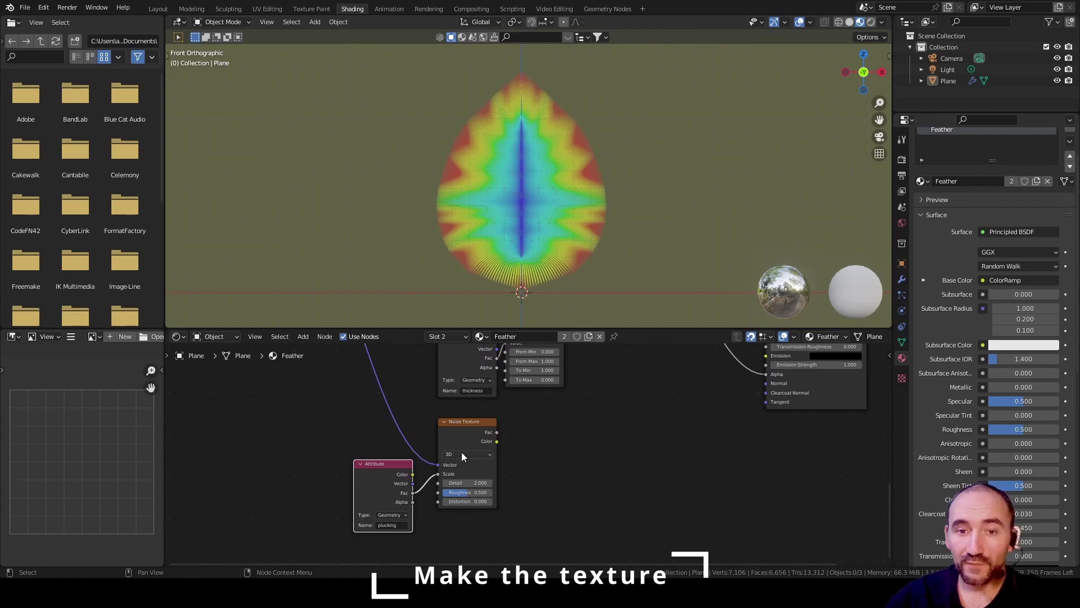
Step: Set the plucking Noise Texture's Detail and Roughness to 0
{"action": "scroll", "coordinate": [528, 454], "scroll_direction": "up", "scroll_amount": 3}
{"action": "left_click", "coordinate": [449, 491]}
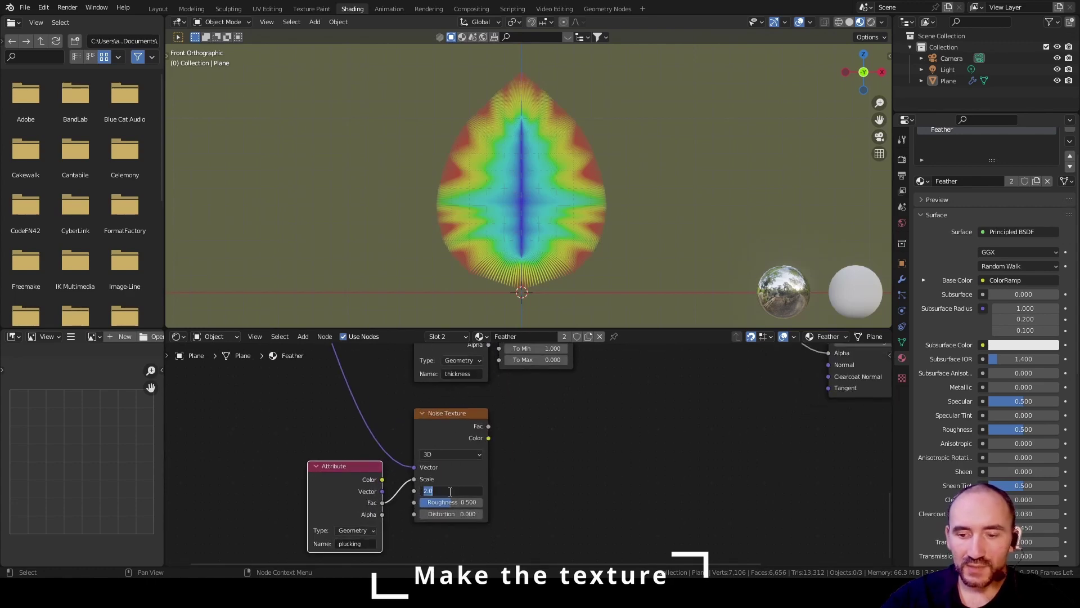
{"action": "type", "text": "0"}
{"action": "key", "text": "Tab"}
{"action": "type", "text": "0"}
{"action": "key", "text": "Return"}
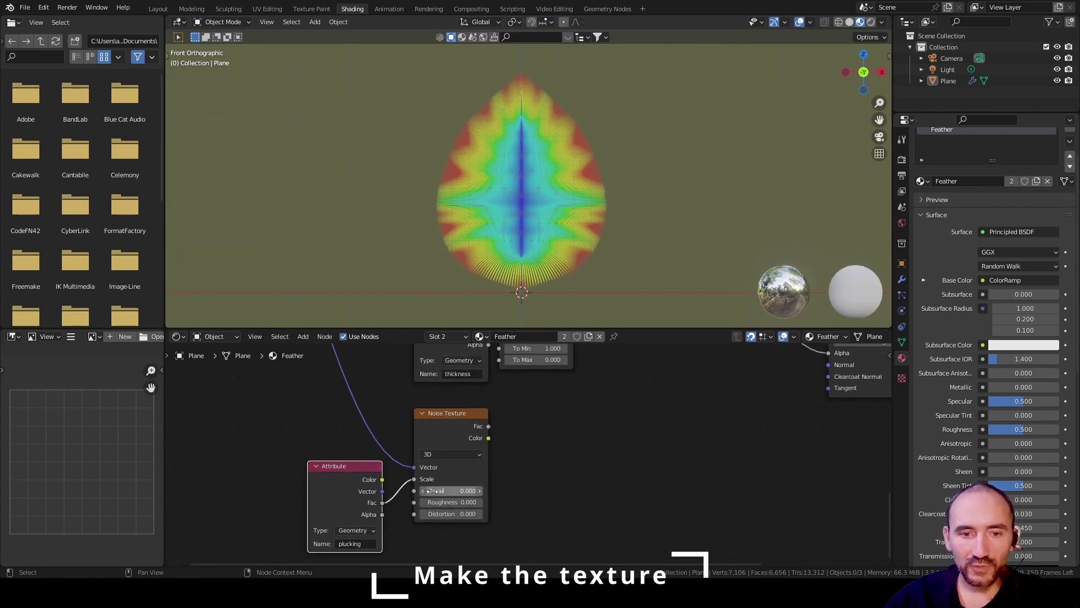
Step: Preview the plucking Noise Texture on the feather and raise the feather node's Plucking to 50.2 in the Geometry Nodes workspace
{"action": "left_click_drag", "start_coordinate": [344, 480], "coordinate": [365, 490]}
{"action": "middle_click_drag", "start_coordinate": [613, 422], "coordinate": [492, 461]}
{"action": "left_click", "coordinate": [350, 457], "text": "ctrl+shift"}
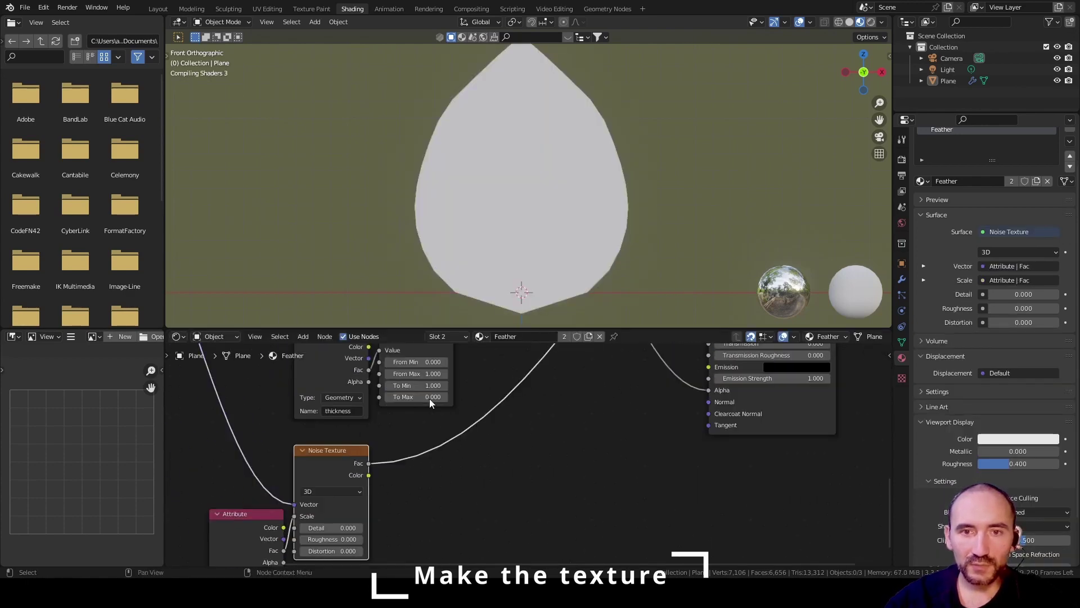
{"action": "middle_click_drag", "start_coordinate": [350, 457], "coordinate": [423, 398]}
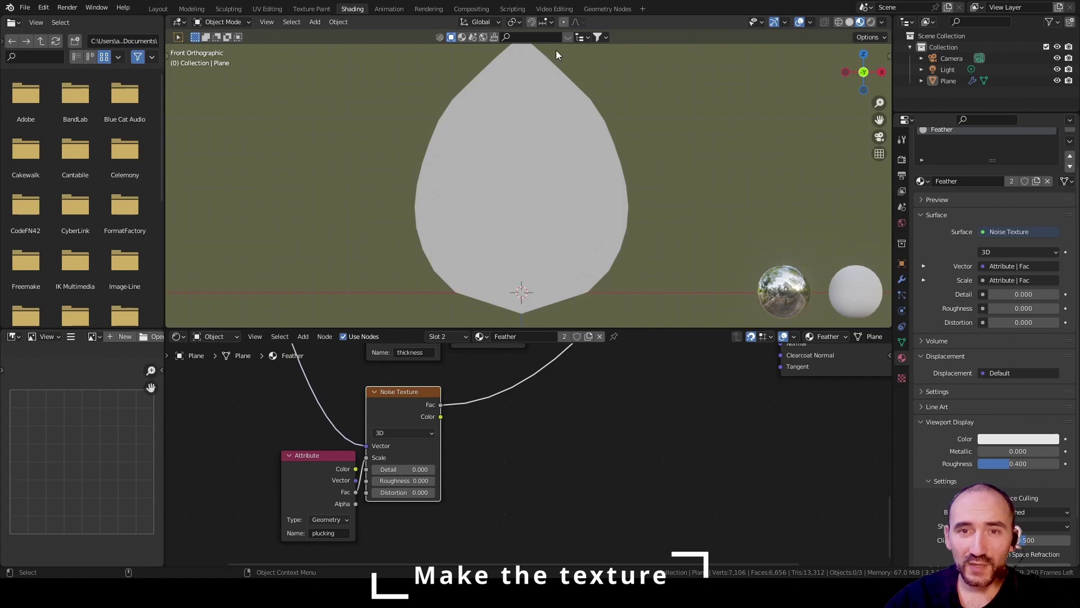
{"action": "left_click", "coordinate": [606, 8]}
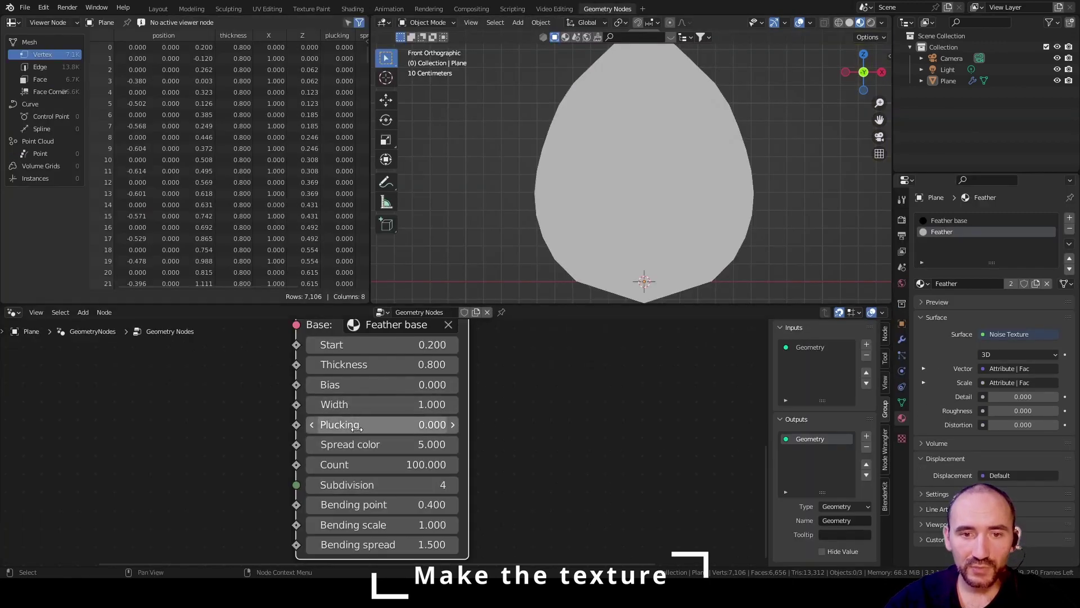
{"action": "mouse_move", "coordinate": [352, 426]}
{"action": "left_mouse_down"}
{"action": "mouse_move", "coordinate": [615, 426]}
{"action": "mouse_move", "coordinate": [530, 425]}
{"action": "left_mouse_up"}
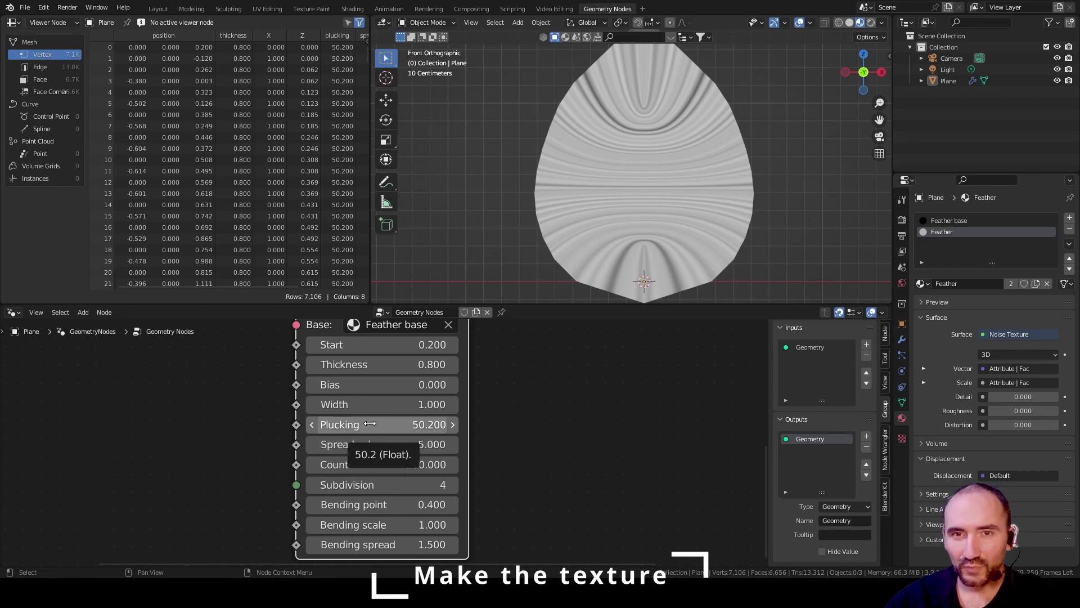
Step: Back in the Shading workspace, preview the Wave Texture node's color on the feather
{"action": "left_click", "coordinate": [355, 10]}
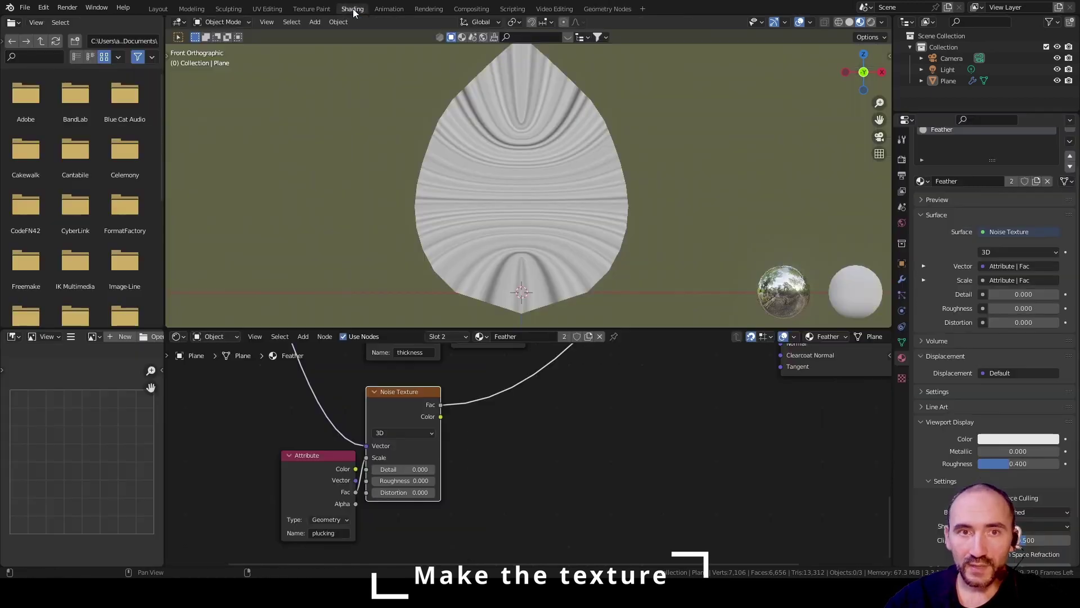
{"action": "scroll", "coordinate": [484, 445], "scroll_direction": "down", "scroll_amount": 2}
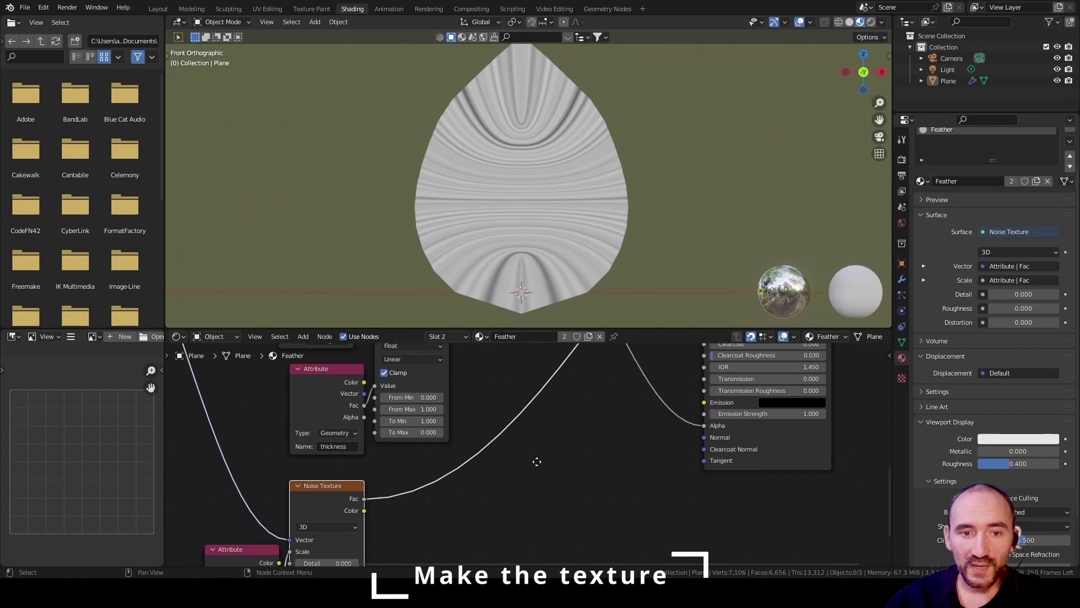
{"action": "middle_click_drag", "start_coordinate": [535, 458], "coordinate": [435, 438]}
{"action": "scroll", "coordinate": [434, 436], "scroll_direction": "down", "scroll_amount": 1}
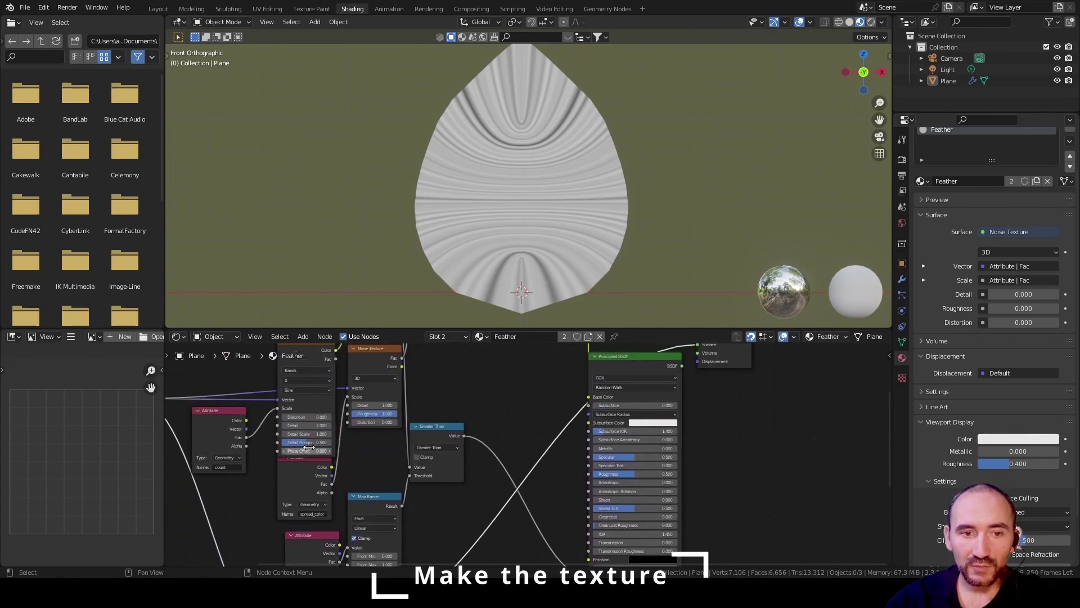
{"action": "scroll", "coordinate": [263, 451], "scroll_direction": "up", "scroll_amount": 3}
{"action": "scroll", "coordinate": [386, 389], "scroll_direction": "up", "scroll_amount": 3, "text": "shift"}
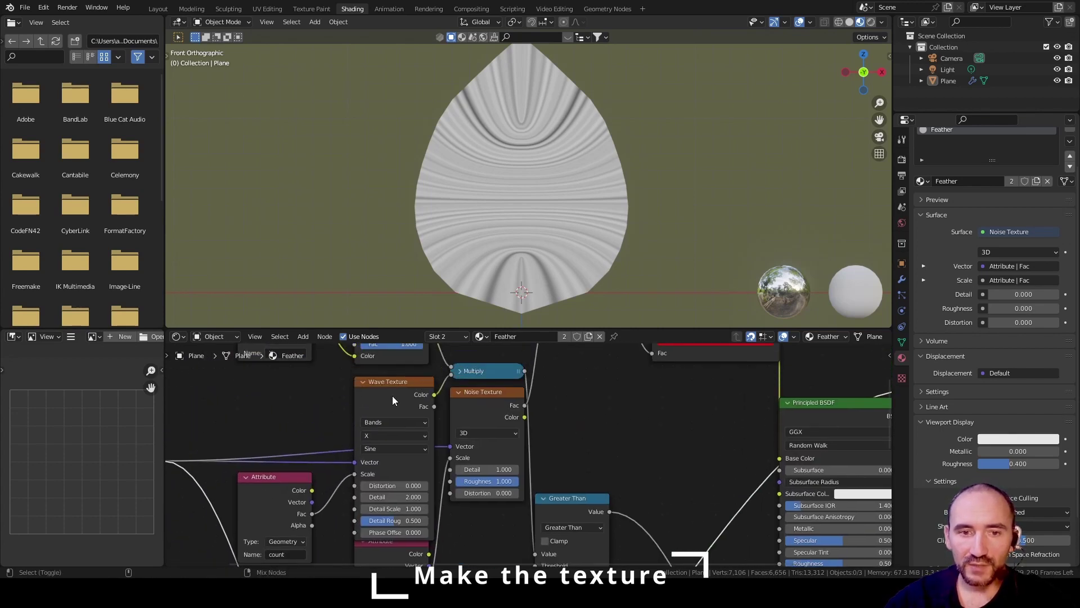
{"action": "left_click", "coordinate": [392, 396], "text": "ctrl+shift"}
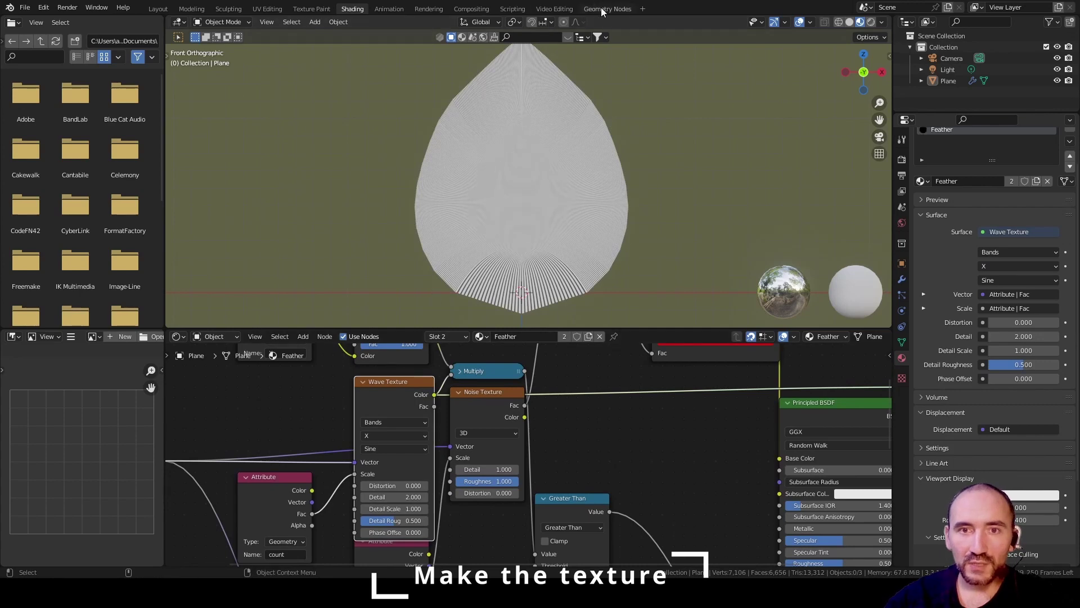
Step: In the Geometry Nodes workspace, set the feather node's Count to 20
{"action": "left_click", "coordinate": [607, 8]}
{"action": "scroll", "coordinate": [372, 427], "scroll_direction": "up", "scroll_amount": 2, "text": "shift"}
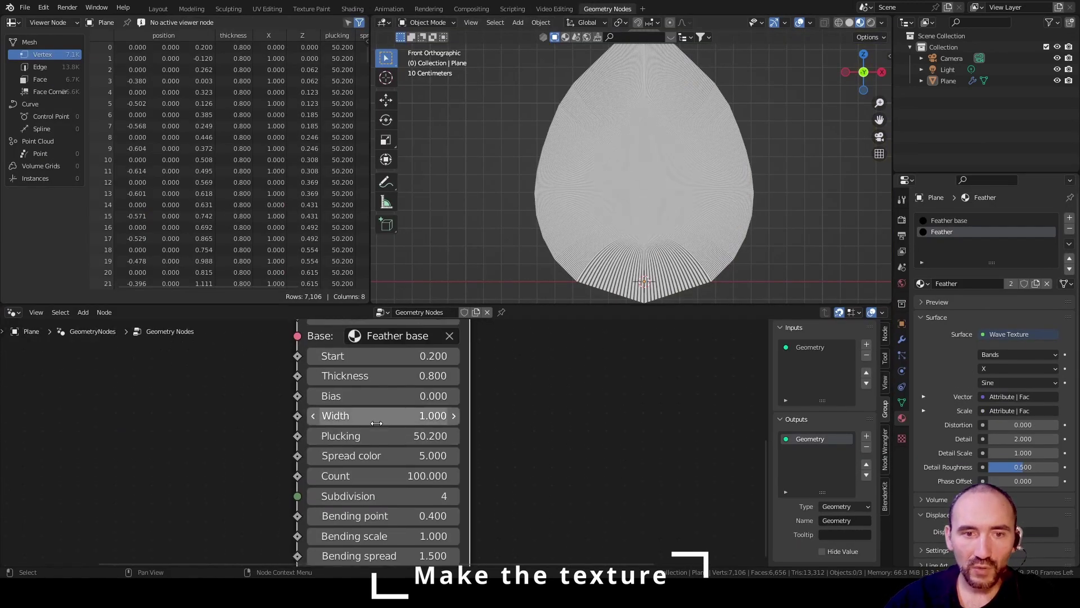
{"action": "left_click", "coordinate": [371, 474]}
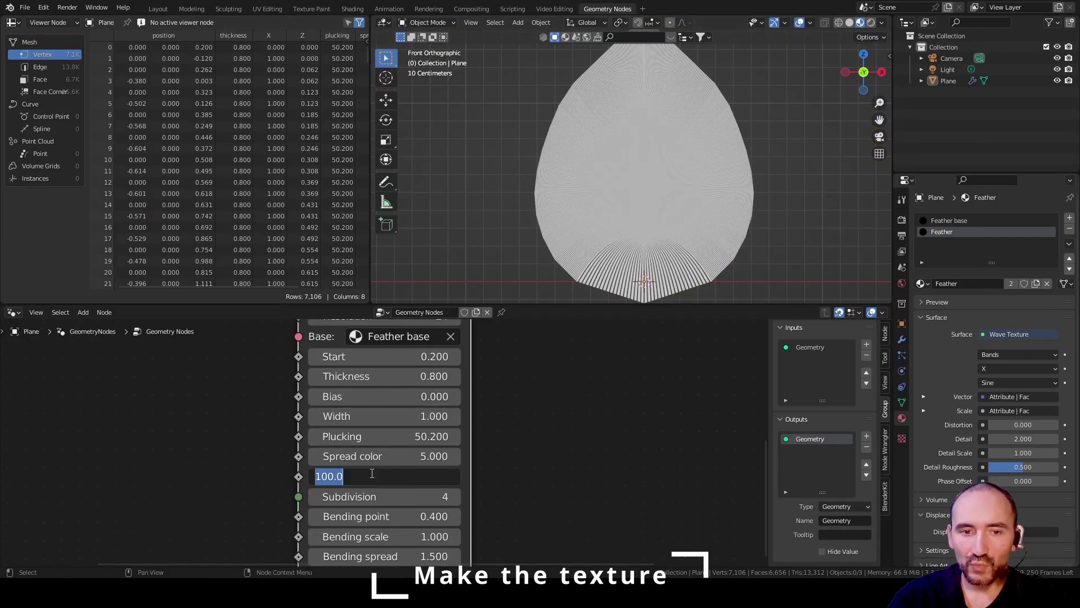
{"action": "type", "text": "20"}
{"action": "key", "text": "Return"}
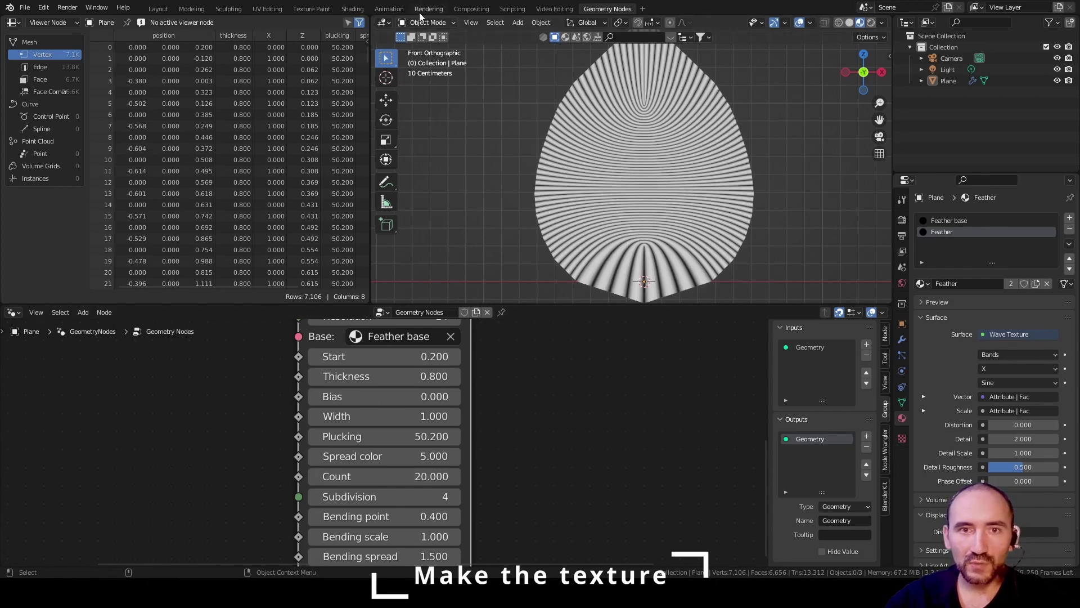
Step: Back in the Shading workspace, reposition the Wave Texture, count Attribute and spread_color Attribute nodes into a clearer layout
{"action": "left_click", "coordinate": [353, 9]}
{"action": "middle_click_drag", "start_coordinate": [564, 465], "coordinate": [420, 470]}
{"action": "scroll", "coordinate": [424, 461], "scroll_direction": "down", "scroll_amount": 2}
{"action": "middle_click_drag", "start_coordinate": [493, 446], "coordinate": [491, 452]}
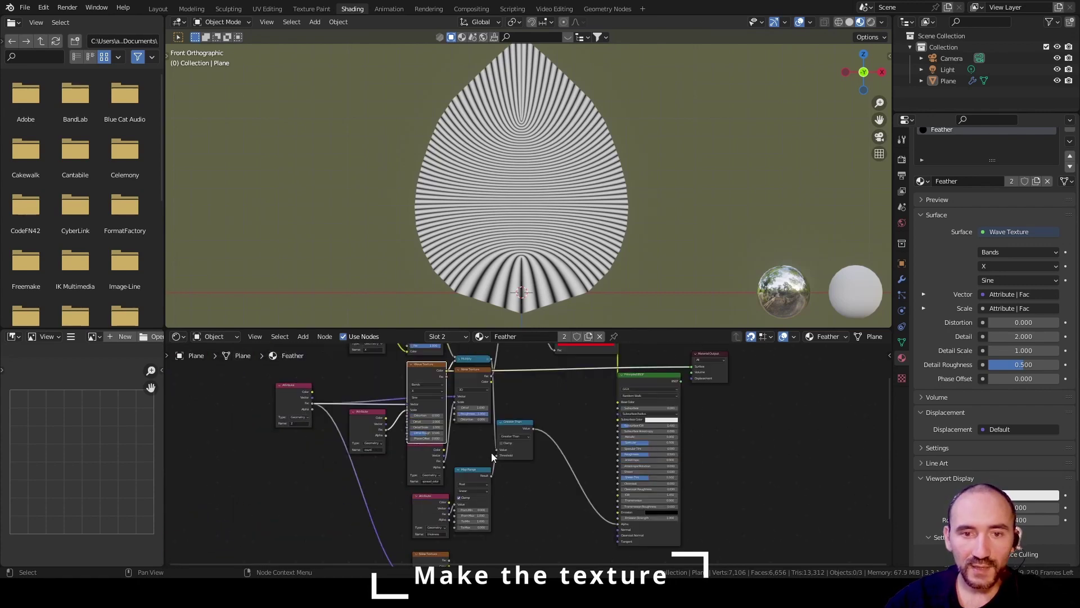
{"action": "left_click_drag", "start_coordinate": [420, 365], "coordinate": [380, 480]}
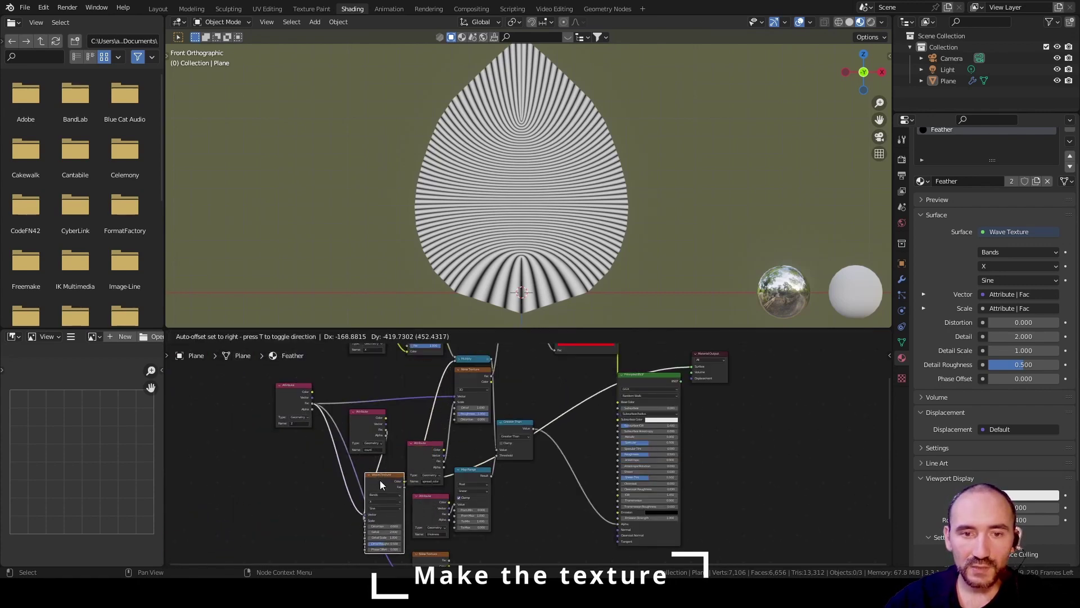
{"action": "left_click", "coordinate": [362, 428]}
{"action": "left_click_drag", "start_coordinate": [362, 428], "coordinate": [326, 533]}
{"action": "left_click_drag", "start_coordinate": [416, 453], "coordinate": [417, 405]}
{"action": "scroll", "coordinate": [474, 458], "scroll_direction": "up", "scroll_amount": 2}
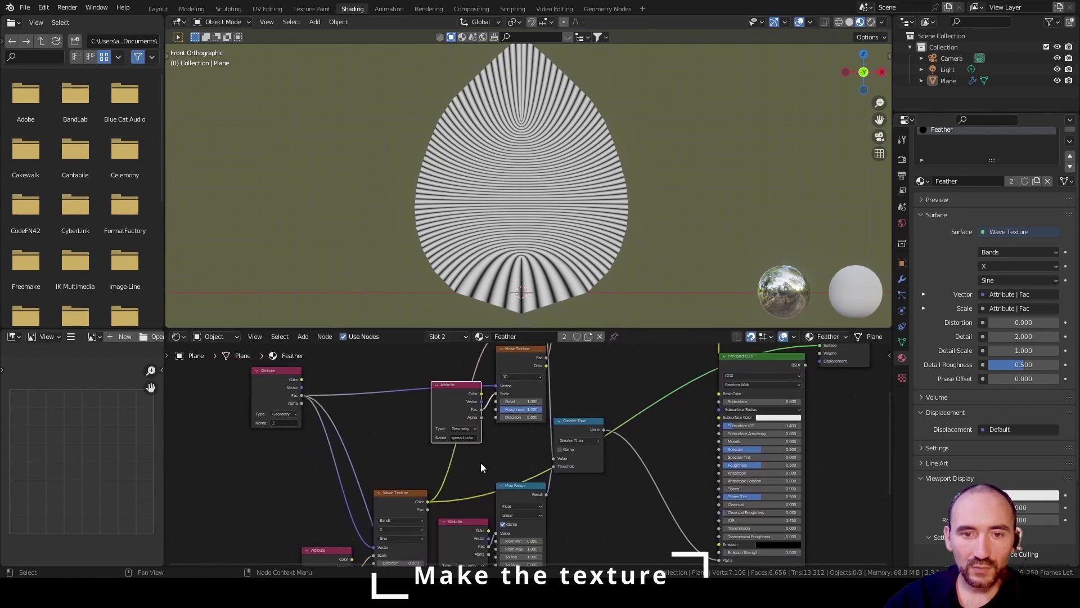
Step: Align the plucking Attribute and its Noise Texture directly below the count Attribute and Wave Texture
{"action": "middle_click_drag", "start_coordinate": [481, 462], "coordinate": [455, 457]}
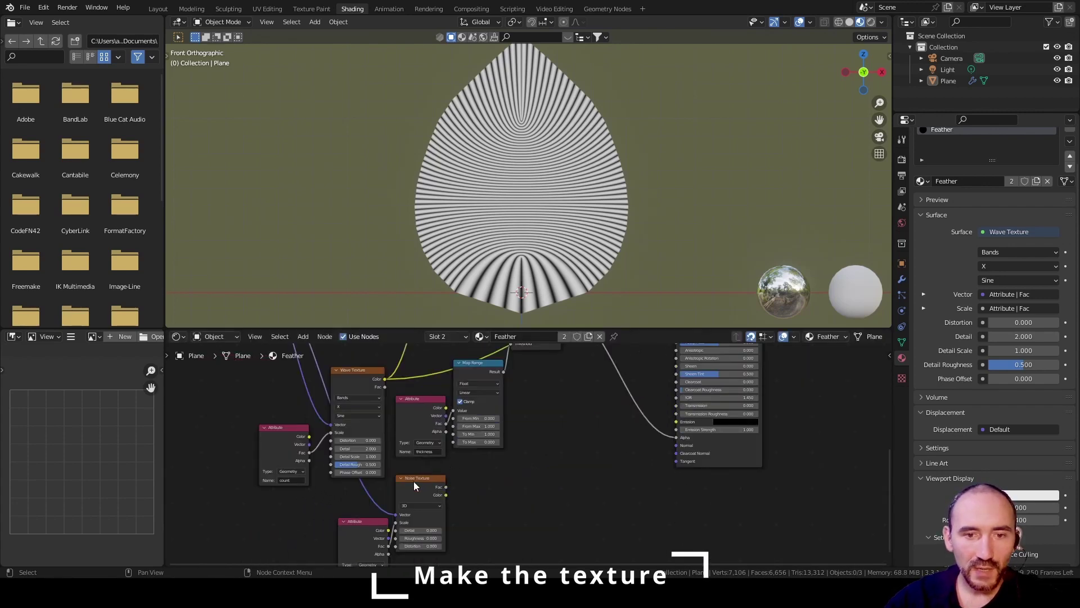
{"action": "mouse_move", "coordinate": [414, 485]}
{"action": "left_mouse_down"}
{"action": "mouse_move", "coordinate": [406, 493]}
{"action": "mouse_move", "coordinate": [428, 492]}
{"action": "left_mouse_up"}
{"action": "left_click_drag", "start_coordinate": [371, 532], "coordinate": [291, 531]}
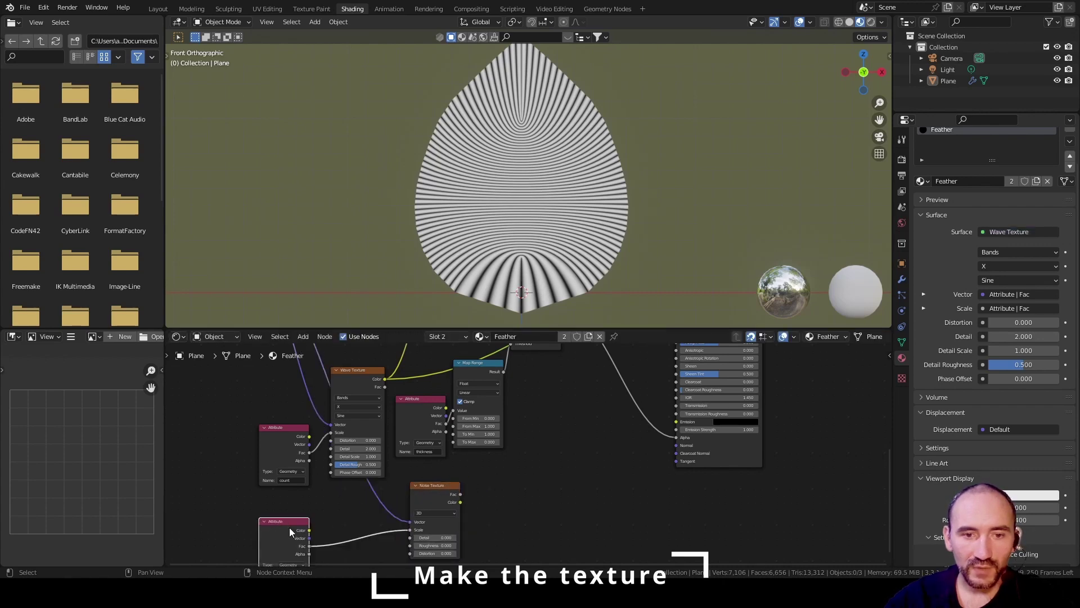
{"action": "left_click_drag", "start_coordinate": [434, 487], "coordinate": [354, 487]}
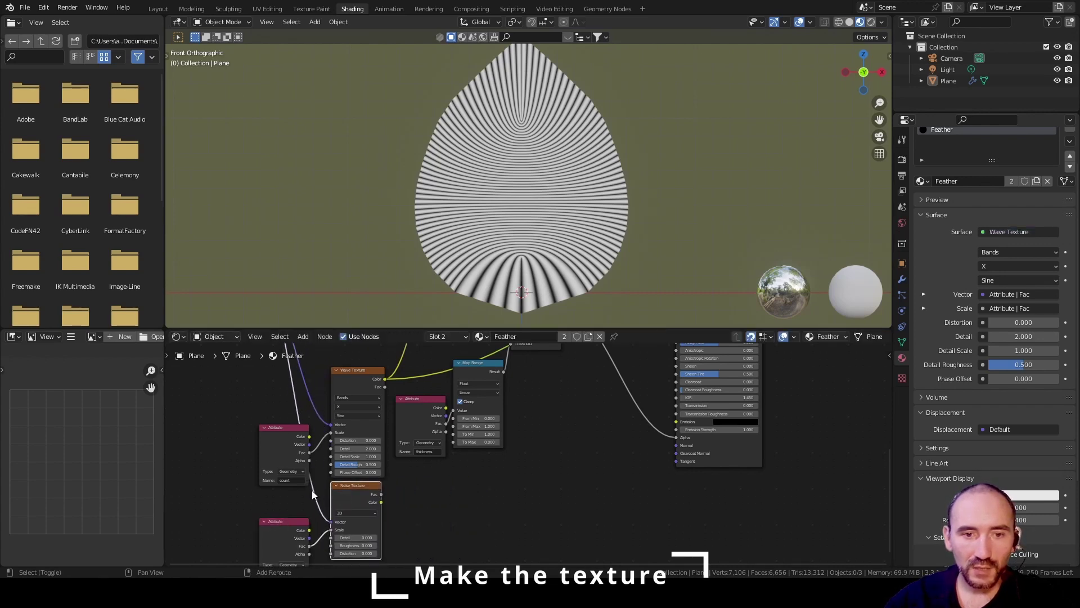
Step: Route the Z attribute through reroutes to the Vector inputs of the Wave Texture and the plucking Noise Texture
{"action": "key", "text": "g"}
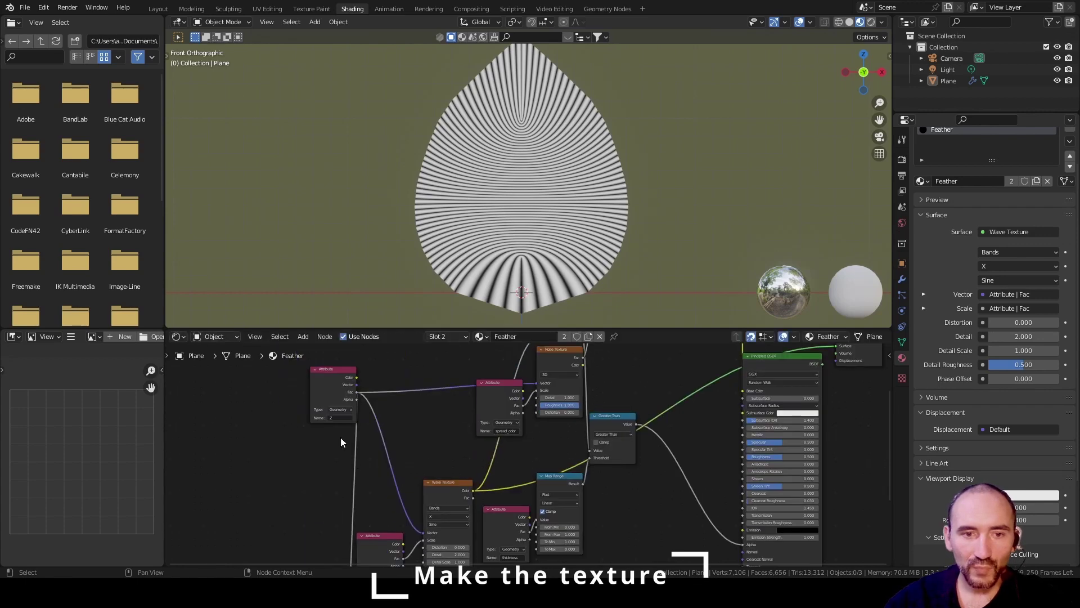
{"action": "key", "text": "g"}
{"action": "left_click", "coordinate": [434, 454]}
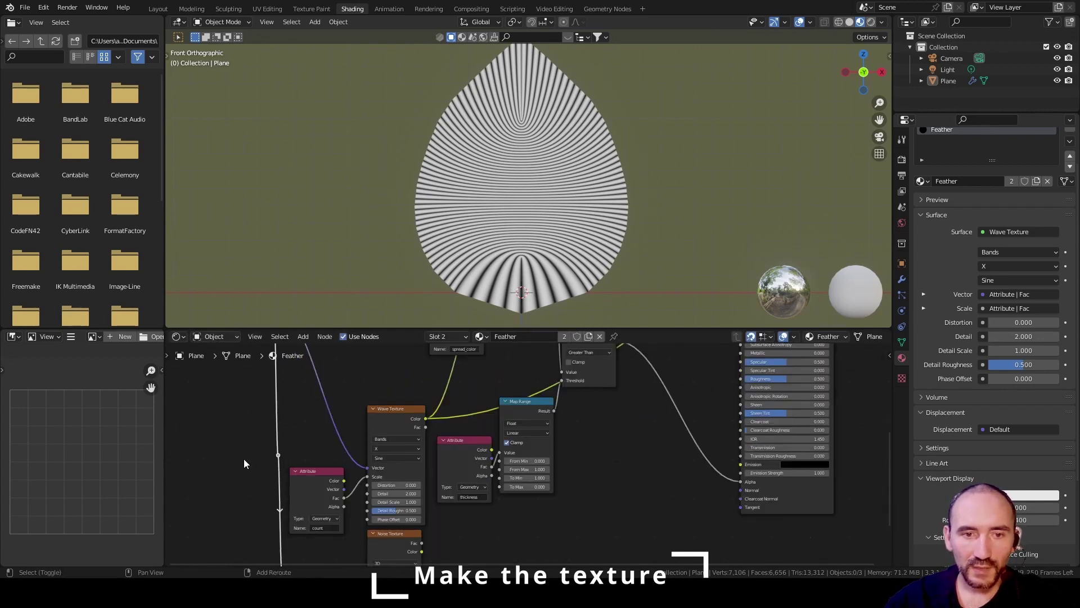
{"action": "left_click_drag", "start_coordinate": [278, 454], "coordinate": [367, 467]}
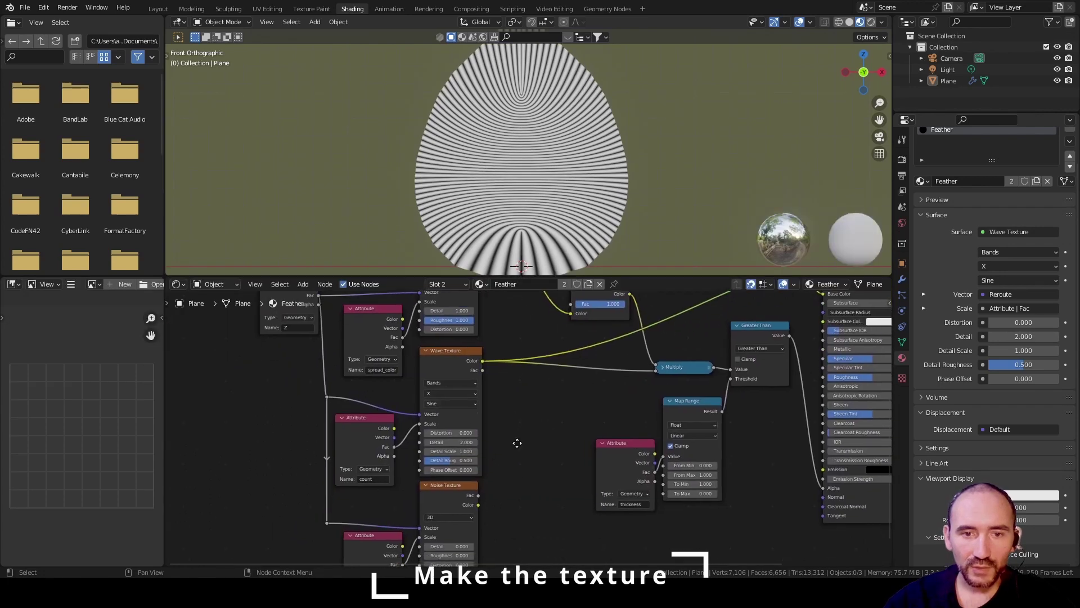
Step: Preview the X attribute, Invert, Wave Texture, Multiply and Greater Than nodes in turn on the feather
{"action": "middle_click_drag", "start_coordinate": [517, 442], "coordinate": [472, 380]}
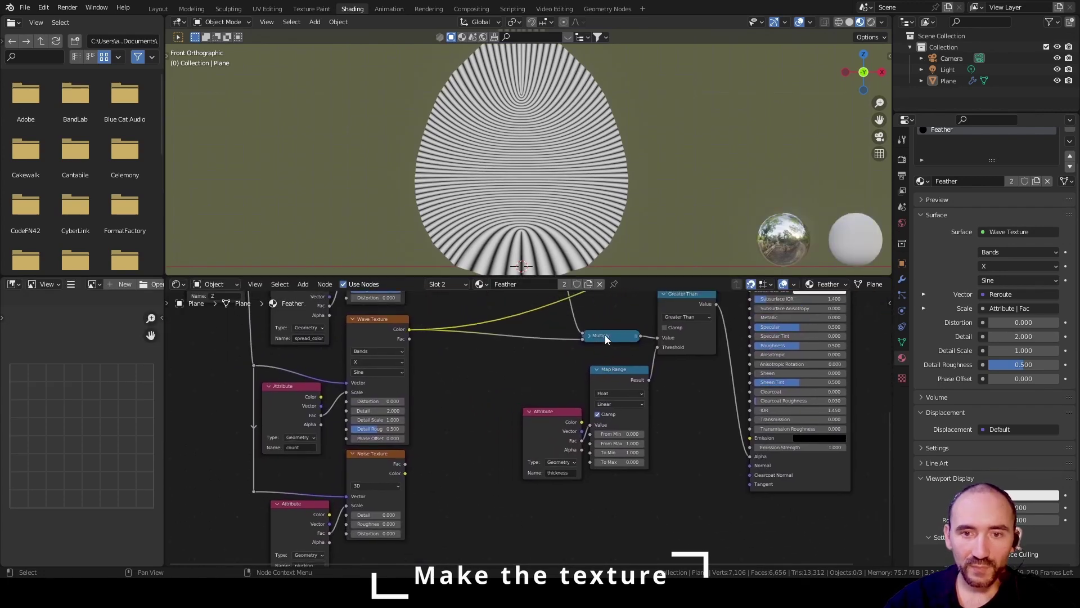
{"action": "scroll", "coordinate": [495, 390], "scroll_direction": "up", "scroll_amount": 6, "text": "shift"}
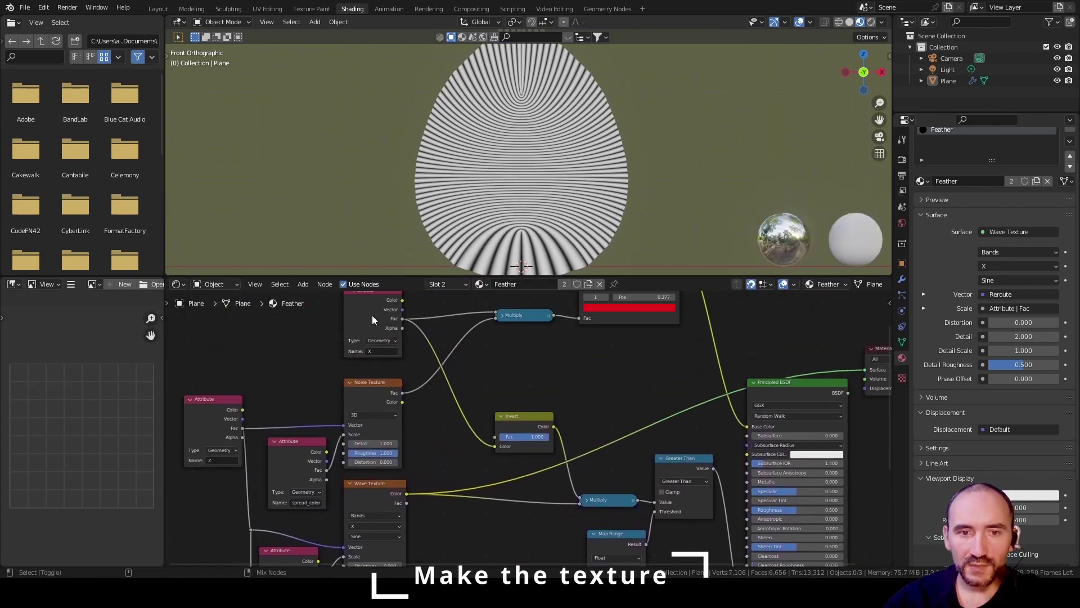
{"action": "left_click", "coordinate": [372, 315], "text": "ctrl+shift"}
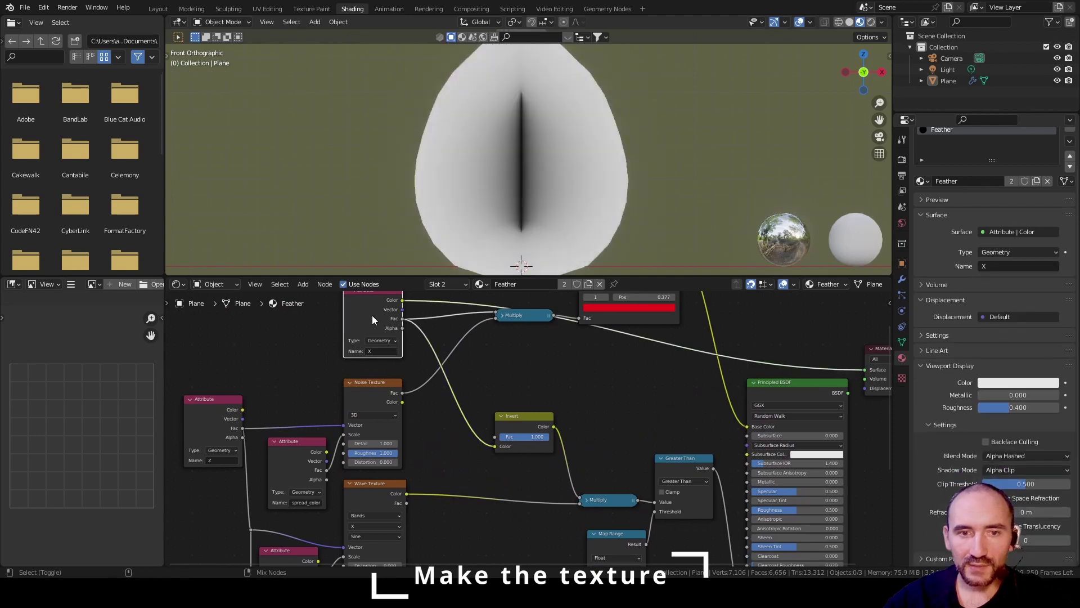
{"action": "left_click", "coordinate": [525, 421], "text": "ctrl+shift"}
{"action": "middle_click_drag", "start_coordinate": [502, 446], "coordinate": [510, 353]}
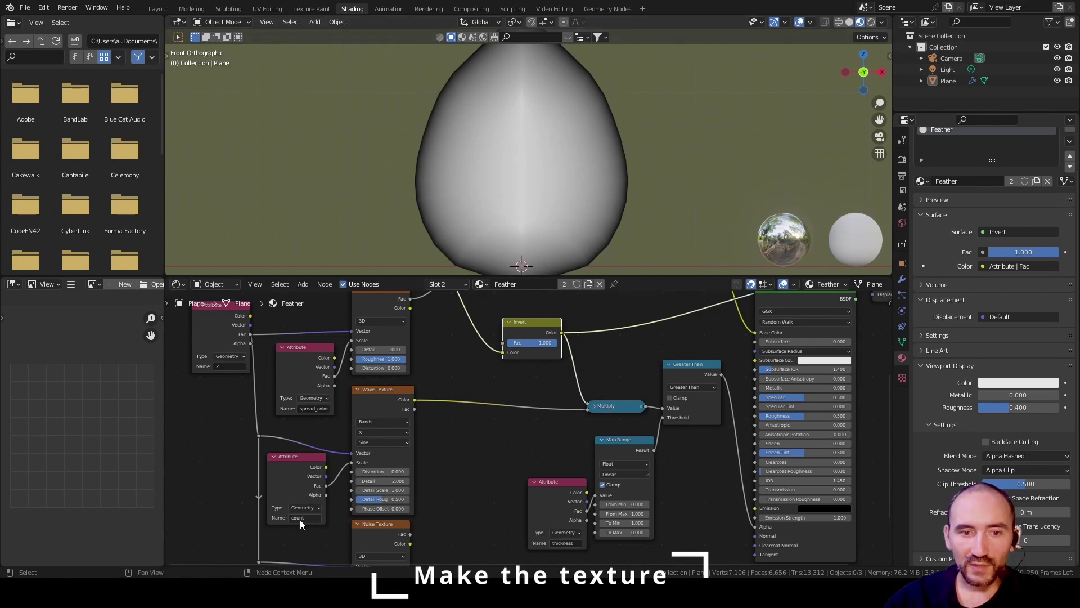
{"action": "left_click", "coordinate": [379, 401], "text": "ctrl+shift"}
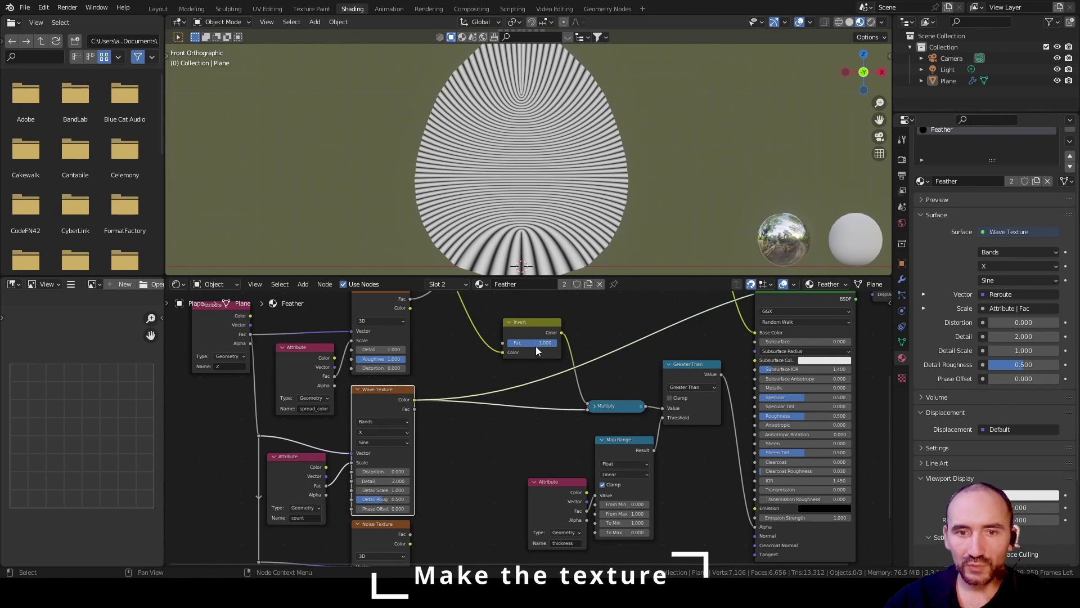
{"action": "left_click", "coordinate": [623, 405], "text": "ctrl+shift"}
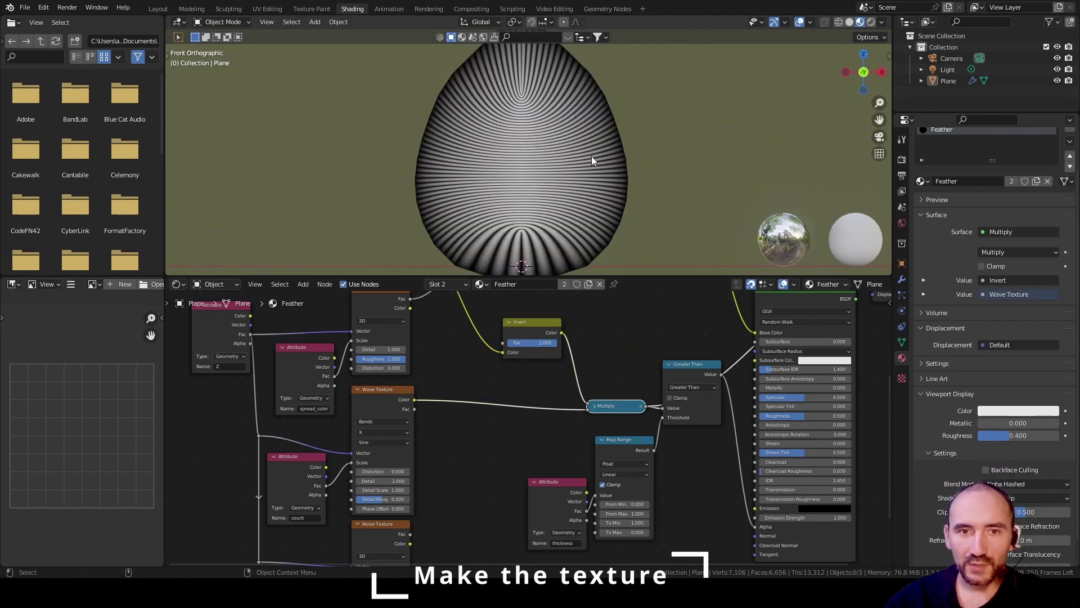
{"action": "left_click", "coordinate": [693, 369], "text": "ctrl+shift"}
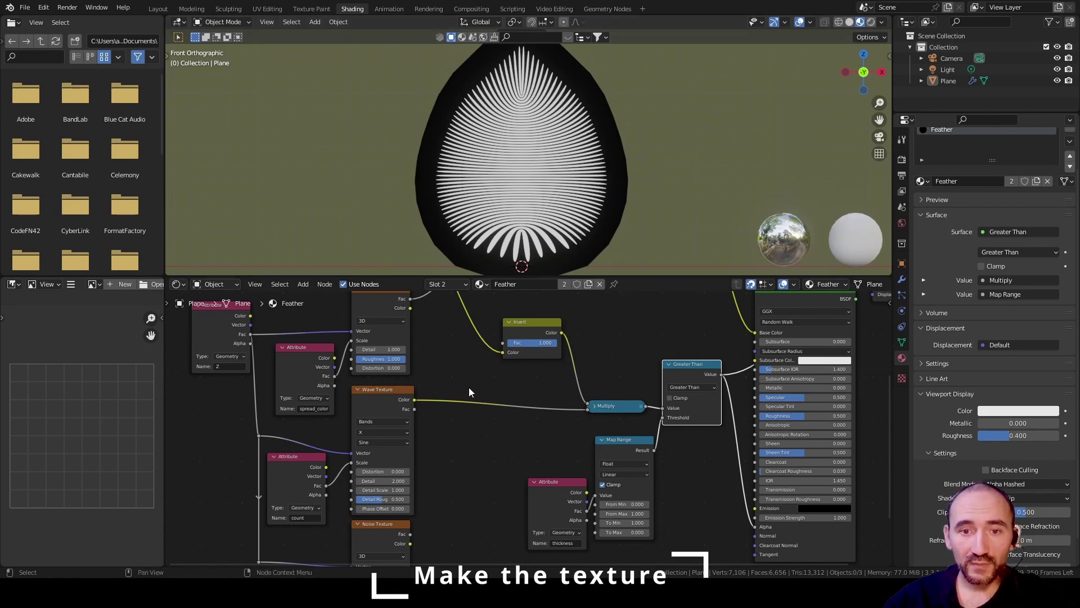
Step: Move the Invert and Multiply nodes closer to the texture nodes to make room before the Greater Than node
{"action": "middle_click_drag", "start_coordinate": [461, 449], "coordinate": [536, 386]}
{"action": "left_click_drag", "start_coordinate": [535, 386], "coordinate": [474, 376]}
{"action": "left_click_drag", "start_coordinate": [603, 449], "coordinate": [537, 436]}
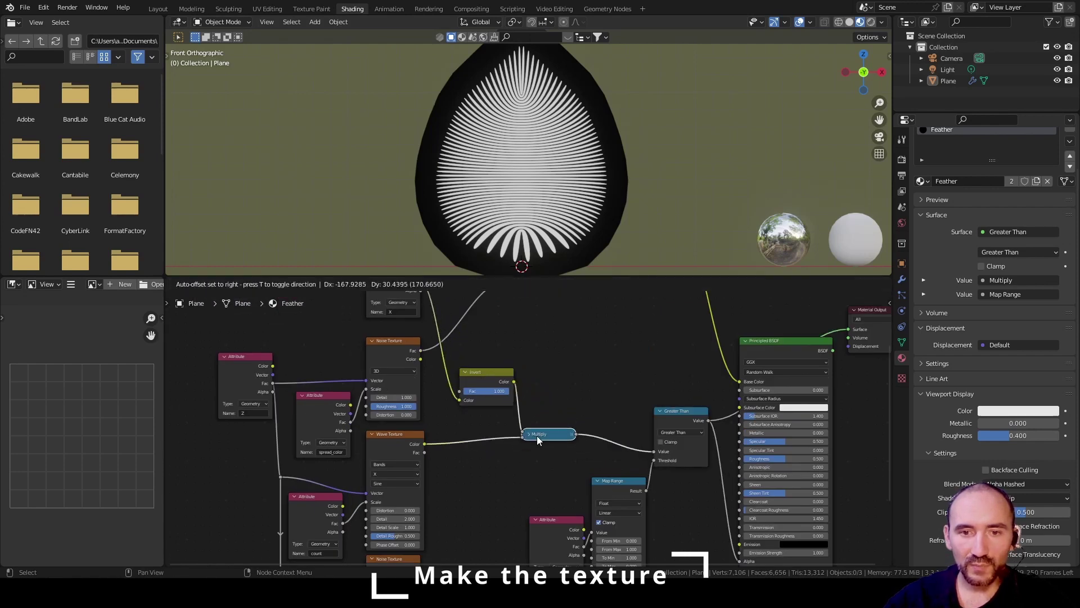
{"action": "middle_click_drag", "start_coordinate": [537, 435], "coordinate": [511, 367]}
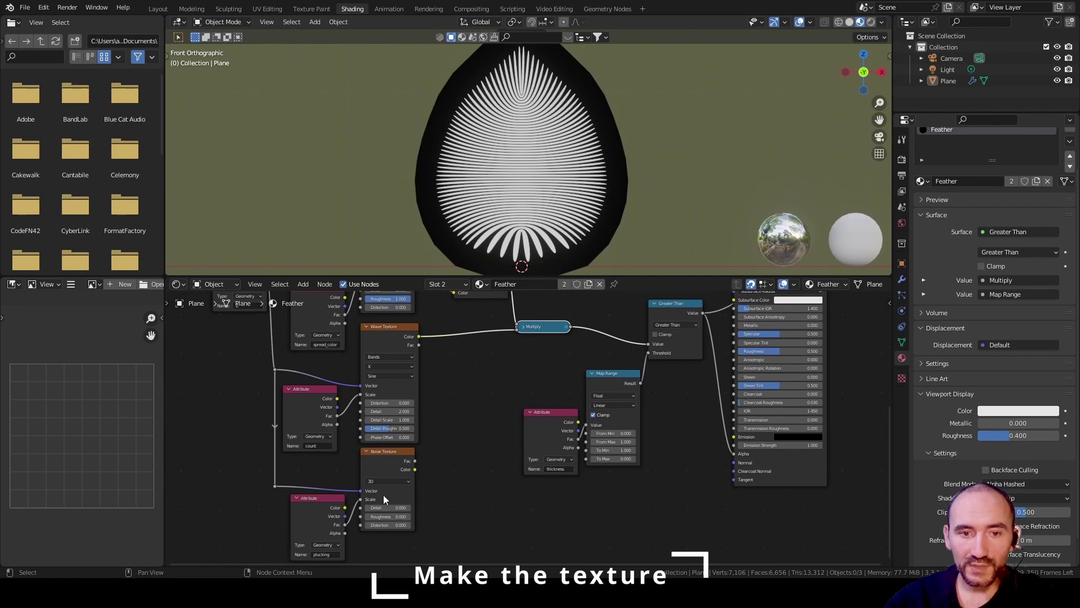
Step: Insert a second Multiply between the existing Multiply and Greater Than's Value, with the plucking Noise Texture's Fac as its other input
{"action": "key", "text": "shift+a"}
{"action": "type", "text": "mult"}
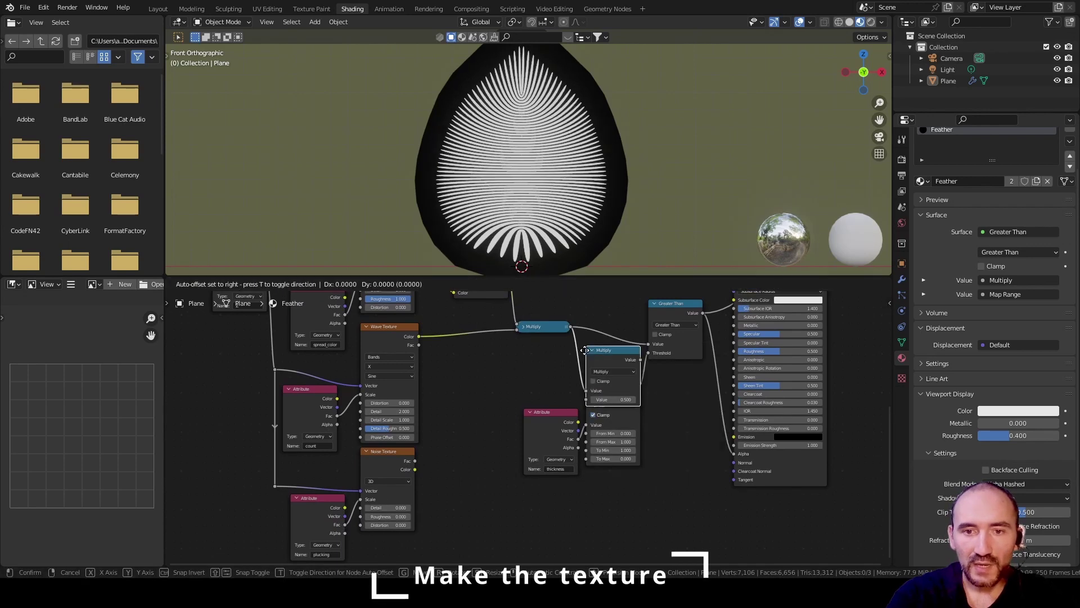
{"action": "key", "text": "Return"}
{"action": "left_click", "coordinate": [519, 350]}
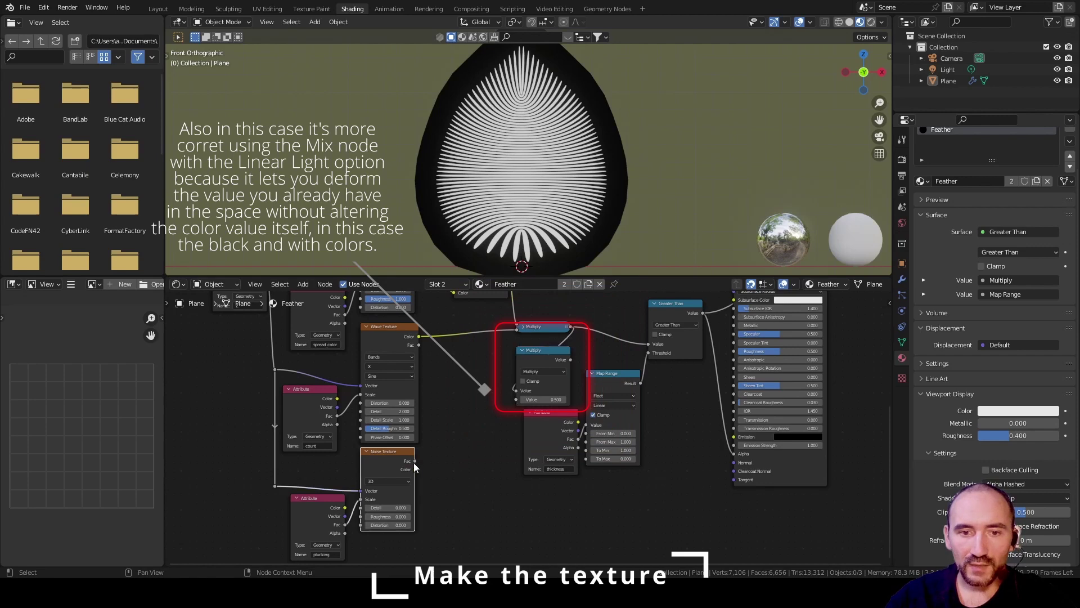
{"action": "left_click_drag", "start_coordinate": [414, 461], "coordinate": [515, 396]}
{"action": "scroll", "coordinate": [515, 396], "scroll_direction": "up", "scroll_amount": 2}
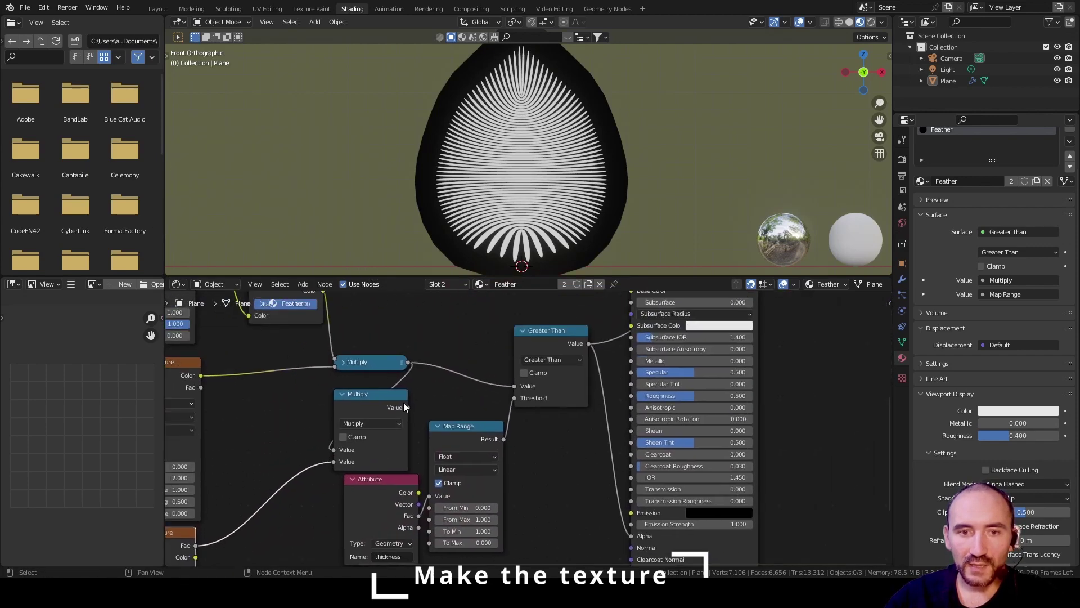
{"action": "left_click_drag", "start_coordinate": [408, 408], "coordinate": [511, 387]}
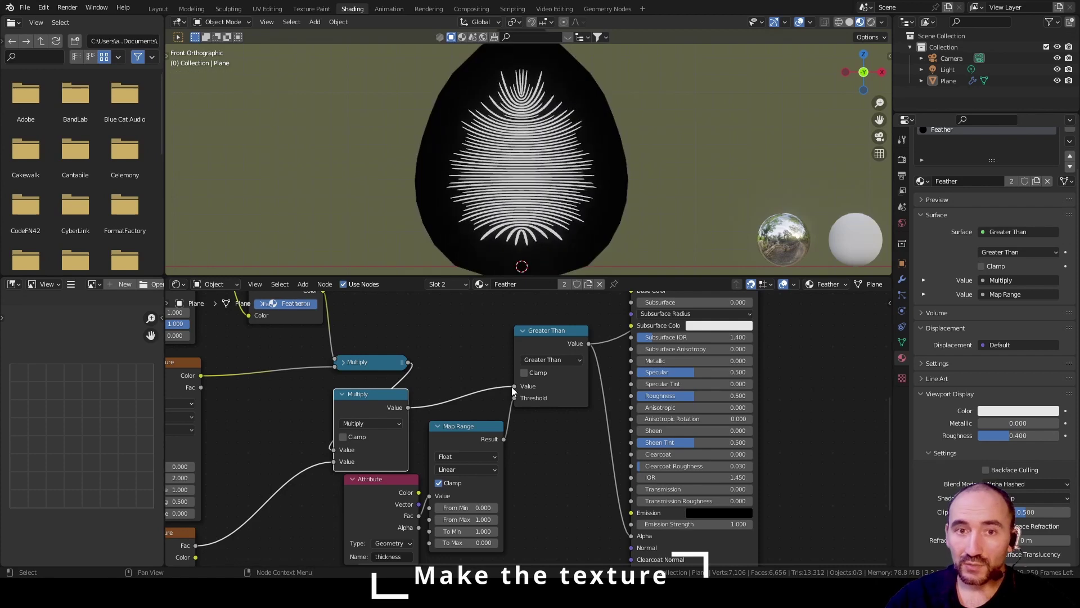
Step: Preview the first Multiply, the plucking Noise Texture and the Greater Than result on the feather
{"action": "middle_click_drag", "start_coordinate": [338, 463], "coordinate": [514, 412]}
{"action": "left_click", "coordinate": [543, 311], "text": "ctrl+shift"}
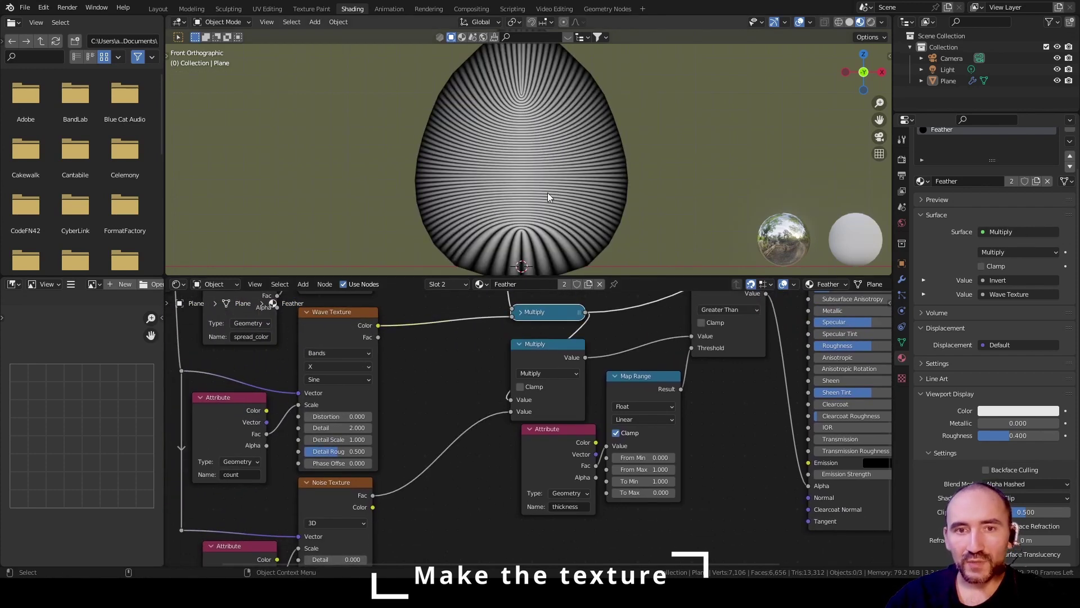
{"action": "left_click", "coordinate": [340, 486], "text": "ctrl+shift"}
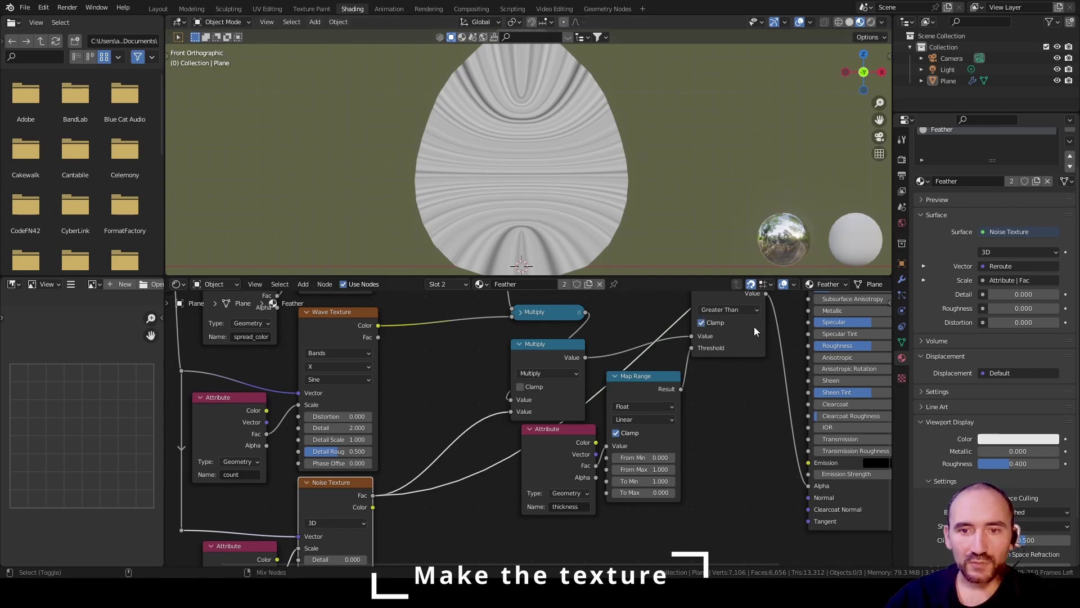
{"action": "left_click", "coordinate": [755, 347], "text": "ctrl+shift"}
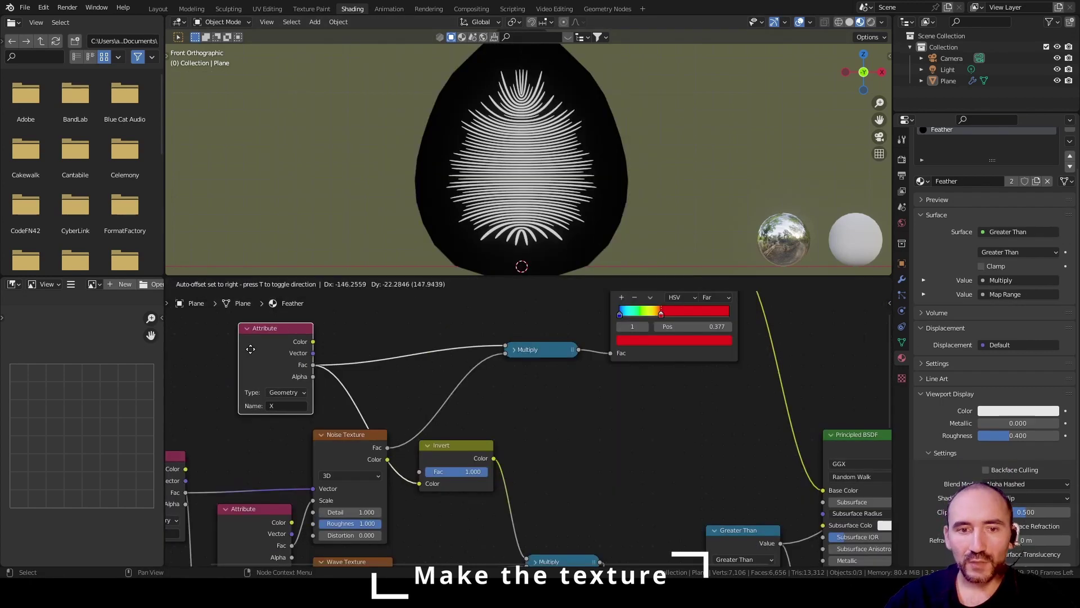
Step: Place Invert beside the X Attribute and collapse and line up the second Multiply and Greater Than nodes
{"action": "left_click_drag", "start_coordinate": [251, 349], "coordinate": [240, 350]}
{"action": "left_click_drag", "start_coordinate": [461, 450], "coordinate": [350, 378]}
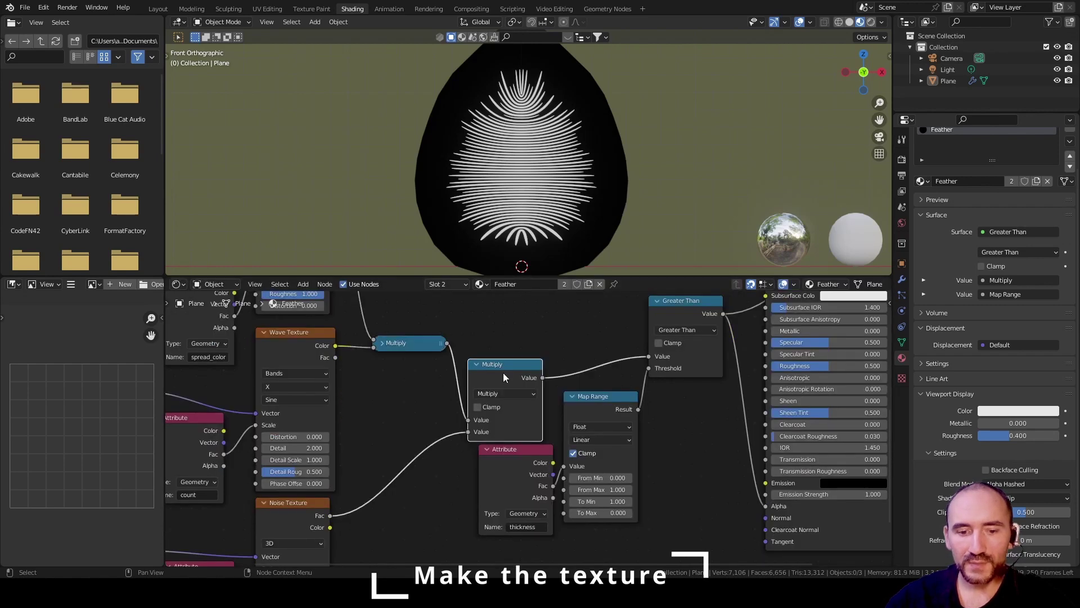
{"action": "left_click_drag", "start_coordinate": [503, 372], "coordinate": [503, 366]}
{"action": "left_click_drag", "start_coordinate": [679, 302], "coordinate": [678, 355]}
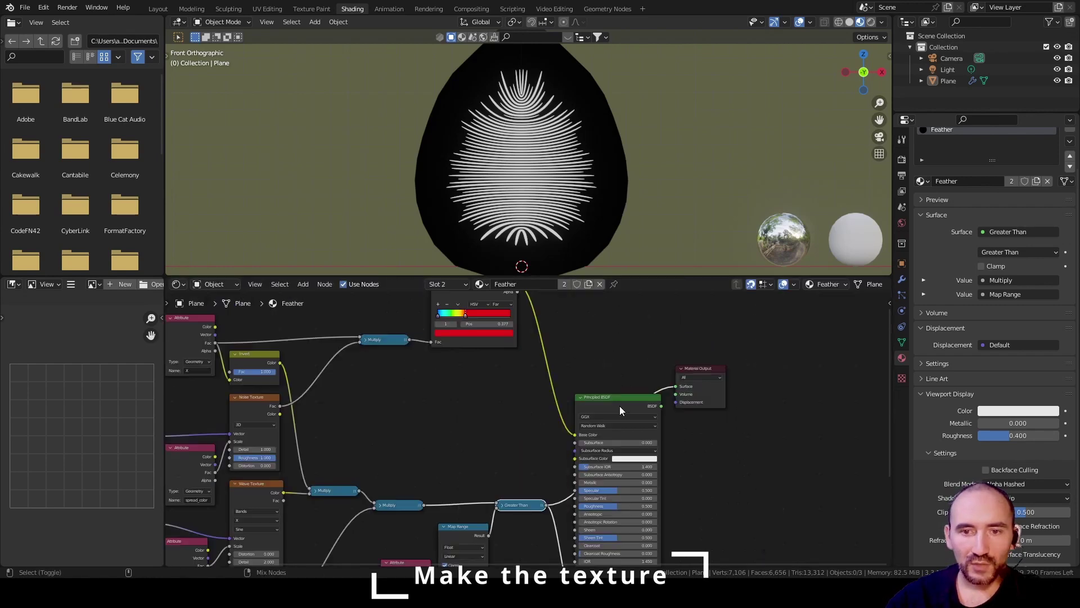
Step: Reconnect the Principled BSDF to the Material Output's Surface and save the file
{"action": "left_click", "coordinate": [619, 406], "text": "ctrl+shift"}
{"action": "key", "text": "ctrl+s"}
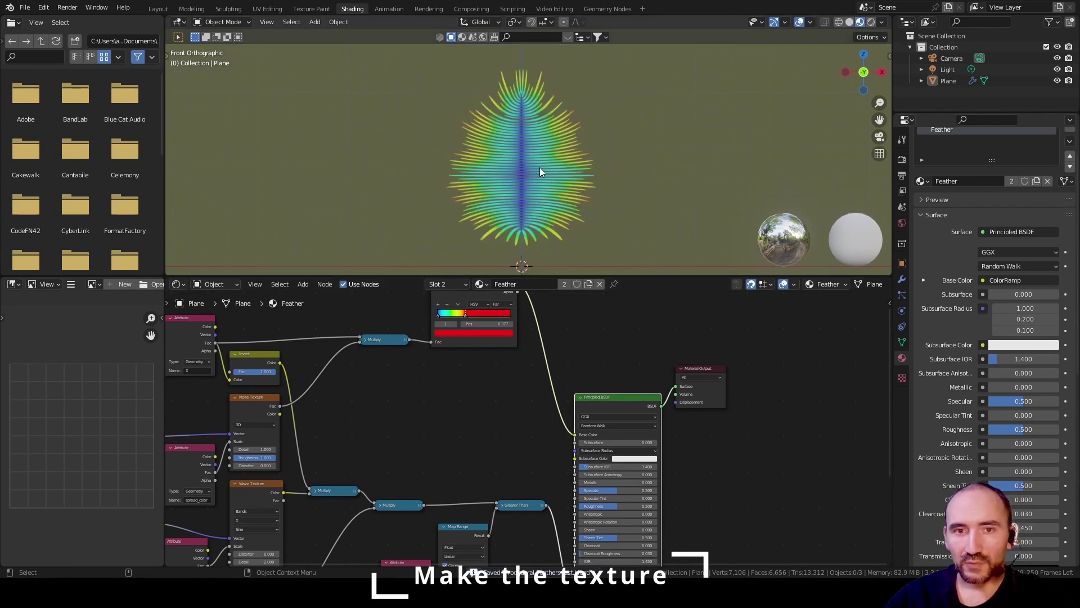
Step: Move the ColorRamp's red stop to position 1.000
{"action": "scroll", "coordinate": [695, 428], "scroll_direction": "up", "scroll_amount": 1}
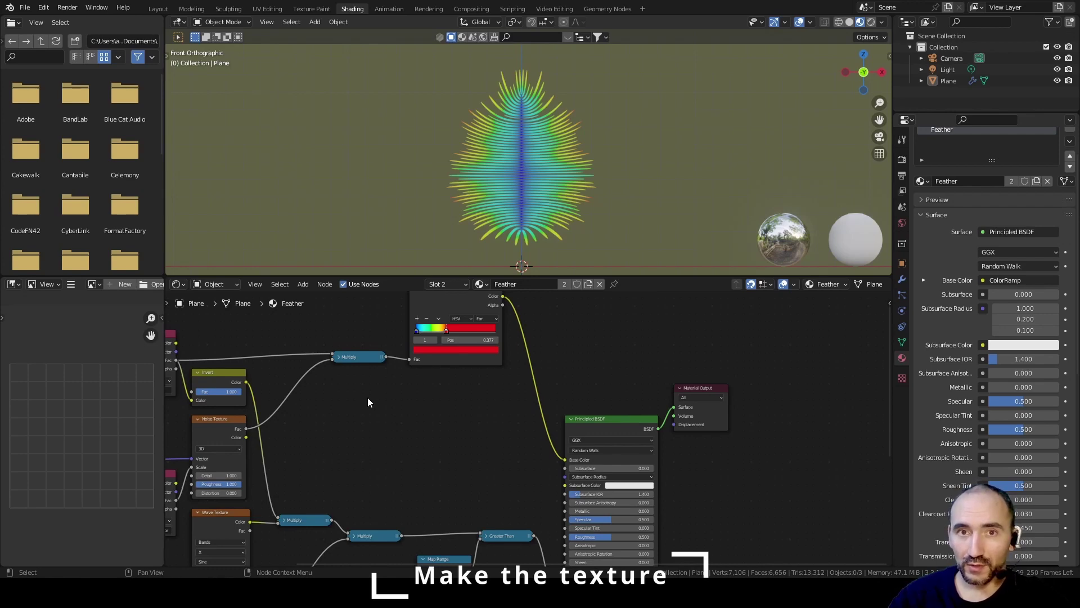
{"action": "scroll", "coordinate": [394, 416], "scroll_direction": "up", "scroll_amount": 3}
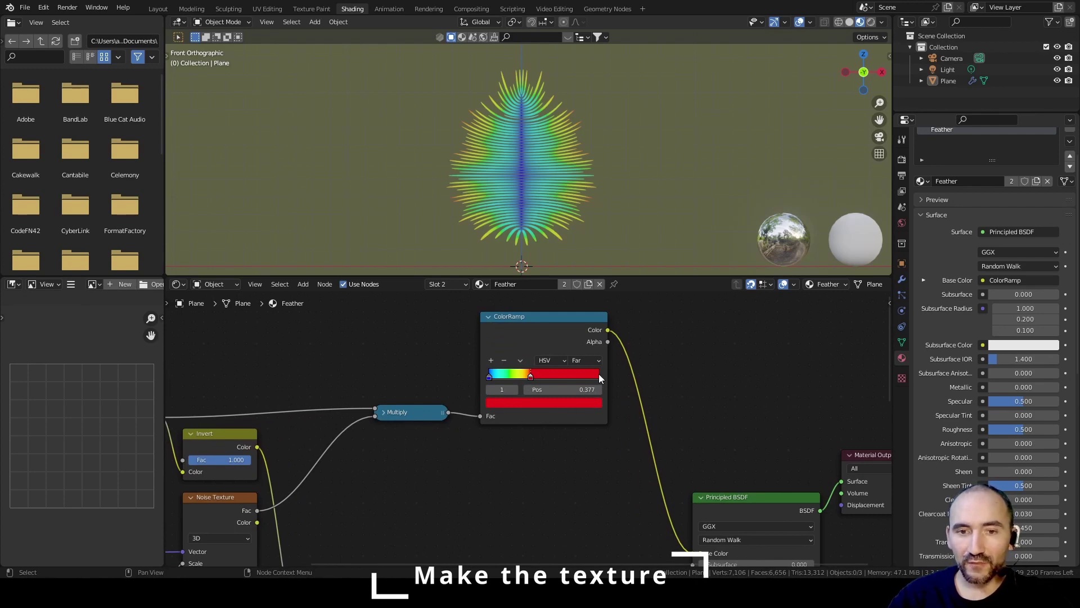
{"action": "left_click_drag", "start_coordinate": [532, 377], "coordinate": [526, 377]}
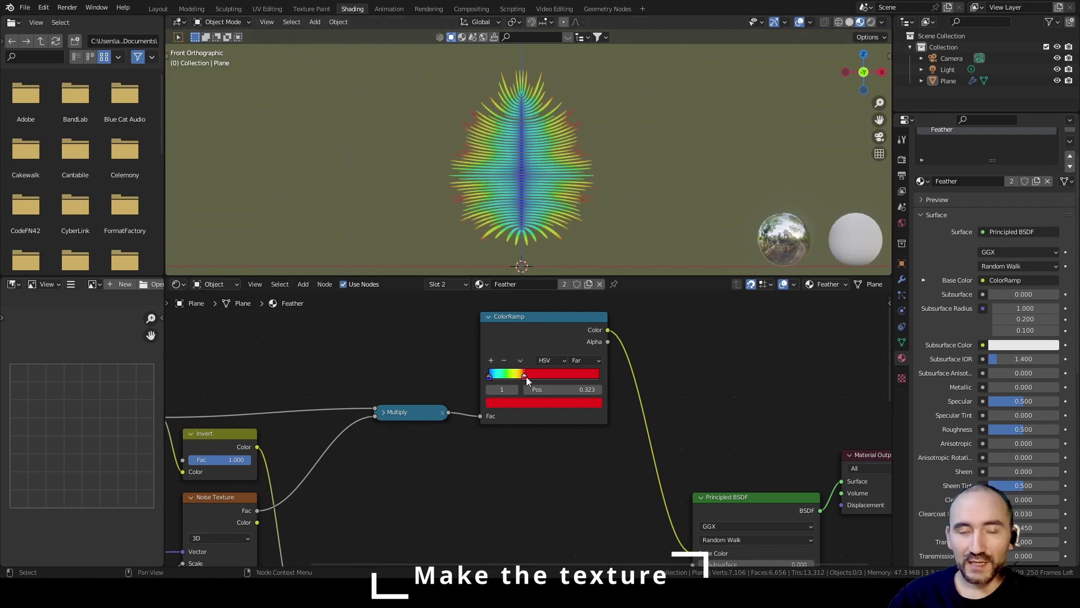
{"action": "left_click_drag", "start_coordinate": [524, 375], "coordinate": [612, 376]}
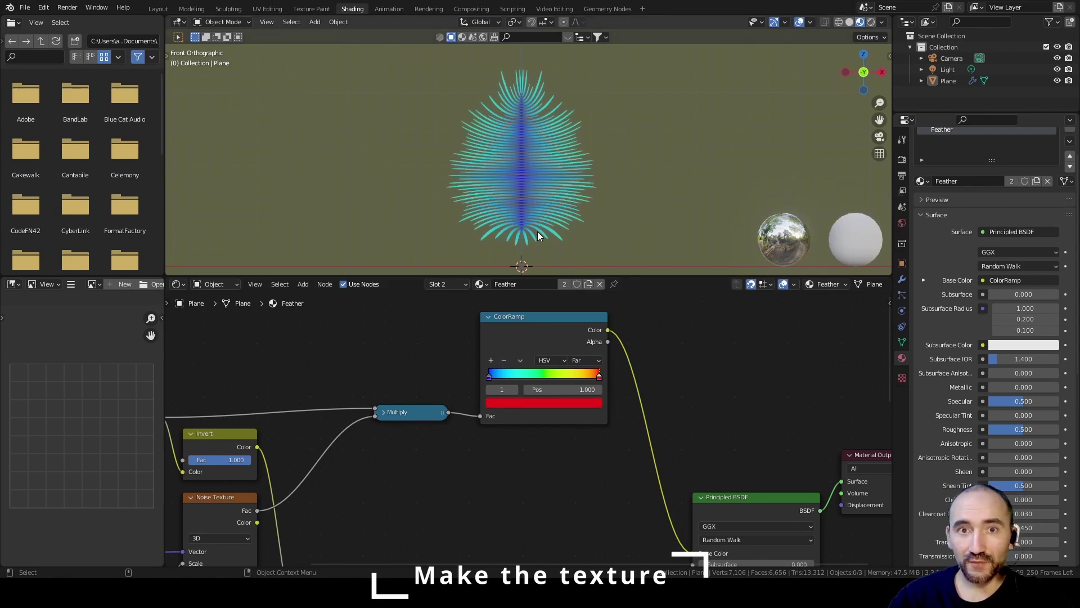
Step: Examine the Multiply node feeding the ColorRamp together with its X Attribute and Noise Texture inputs
{"action": "middle_click_drag", "start_coordinate": [409, 456], "coordinate": [553, 451]}
{"action": "scroll", "coordinate": [516, 446], "scroll_direction": "down", "scroll_amount": 2}
{"action": "scroll", "coordinate": [516, 447], "scroll_direction": "up", "scroll_amount": 2}
{"action": "scroll", "coordinate": [517, 450], "scroll_direction": "up", "scroll_amount": 1}
{"action": "left_click", "coordinate": [558, 416]}
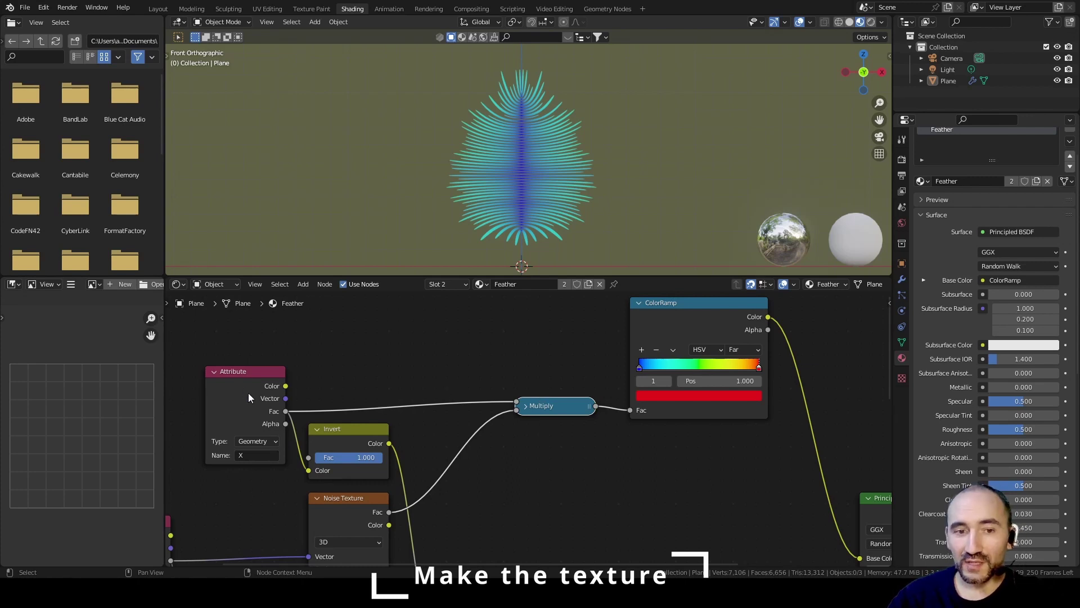
{"action": "middle_click_drag", "start_coordinate": [352, 522], "coordinate": [423, 428]}
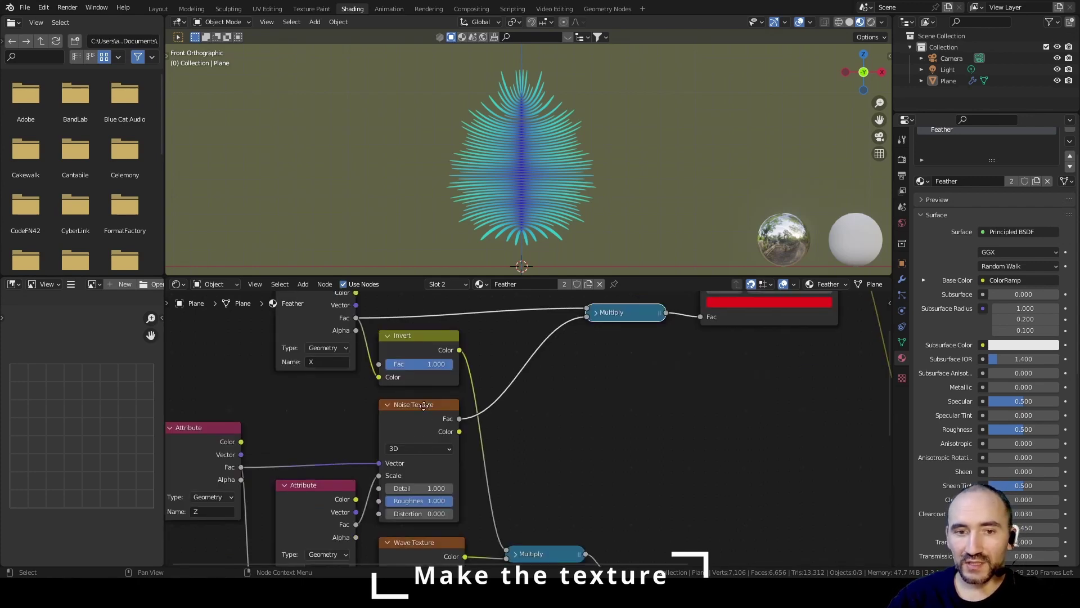
{"action": "middle_click_drag", "start_coordinate": [365, 336], "coordinate": [324, 402]}
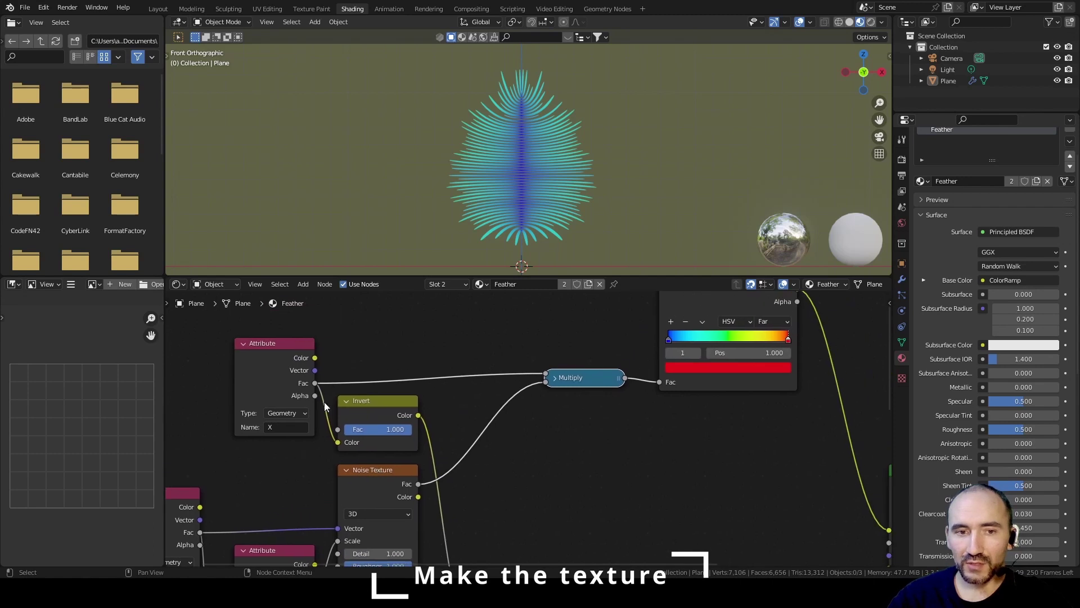
Step: Preview the X Attribute, the Noise Texture driven by spread_color, and the Multiply node combining them, one after another
{"action": "left_click", "coordinate": [278, 364], "text": "ctrl+shift"}
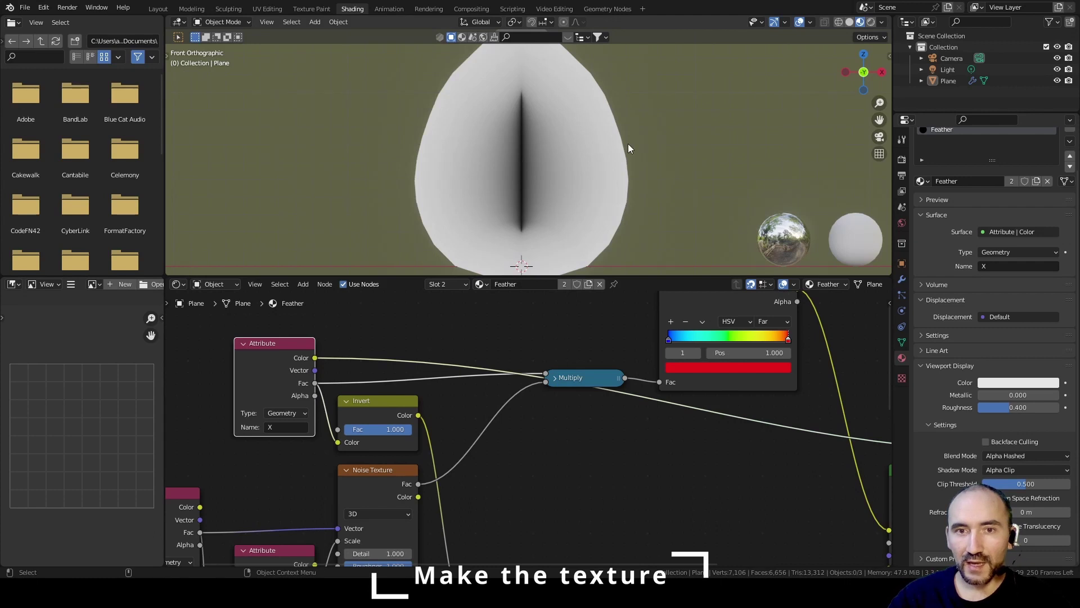
{"action": "left_click", "coordinate": [376, 483], "text": "ctrl+shift"}
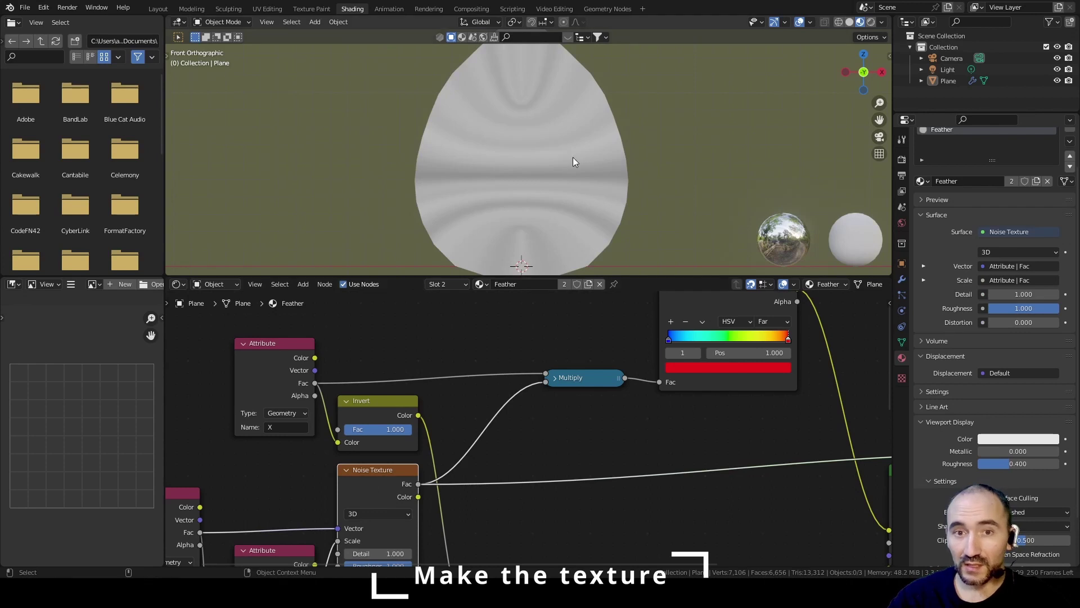
{"action": "left_click", "coordinate": [589, 377], "text": "ctrl+shift"}
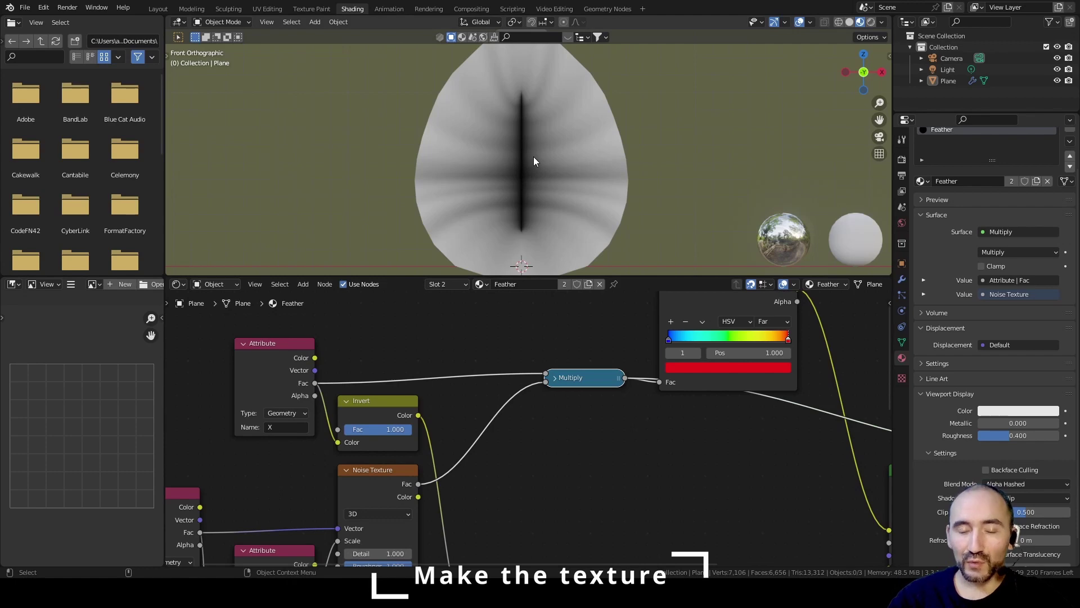
Step: Set the Feather node group's Spread color to 0.000 in the Geometry Nodes workspace
{"action": "left_click", "coordinate": [606, 9]}
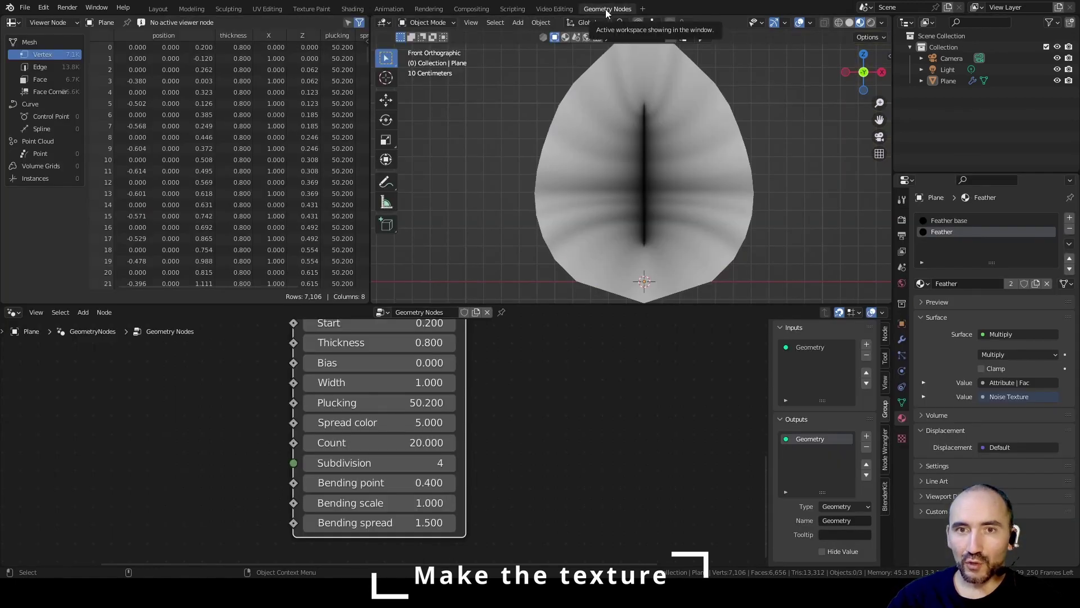
{"action": "scroll", "coordinate": [472, 370], "scroll_direction": "down", "scroll_amount": 7}
{"action": "scroll", "coordinate": [477, 368], "scroll_direction": "up", "scroll_amount": 4}
{"action": "middle_click_drag", "start_coordinate": [499, 368], "coordinate": [466, 406]}
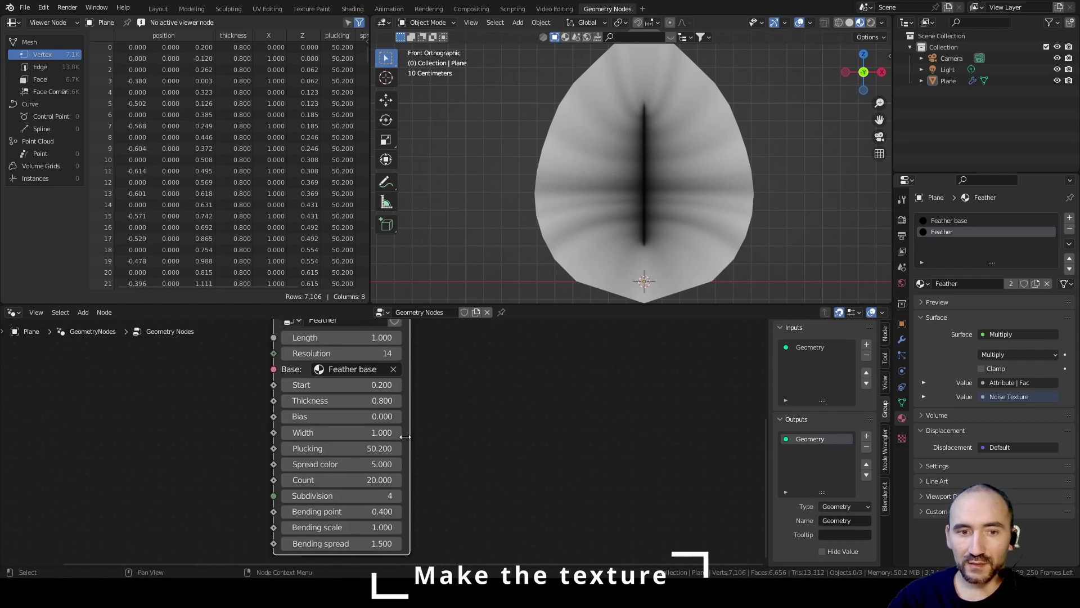
{"action": "left_click_drag", "start_coordinate": [348, 464], "coordinate": [113, 464]}
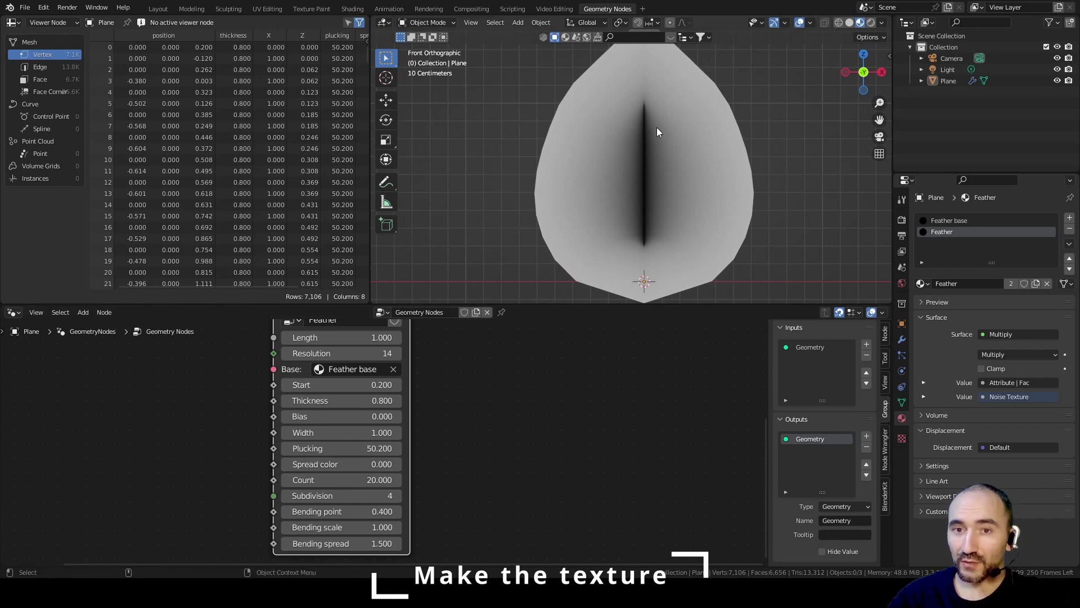
Step: Return to the Shading workspace and toggle muting on the previewed Multiply node to compare the gradient with and without it
{"action": "left_click", "coordinate": [353, 12]}
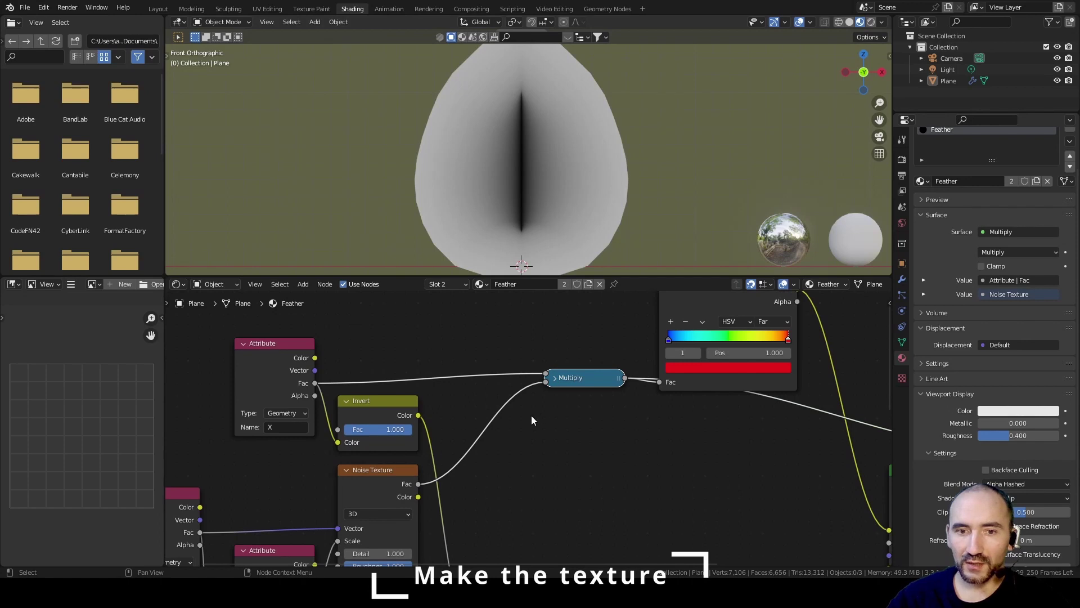
{"action": "middle_click_drag", "start_coordinate": [531, 416], "coordinate": [498, 415]}
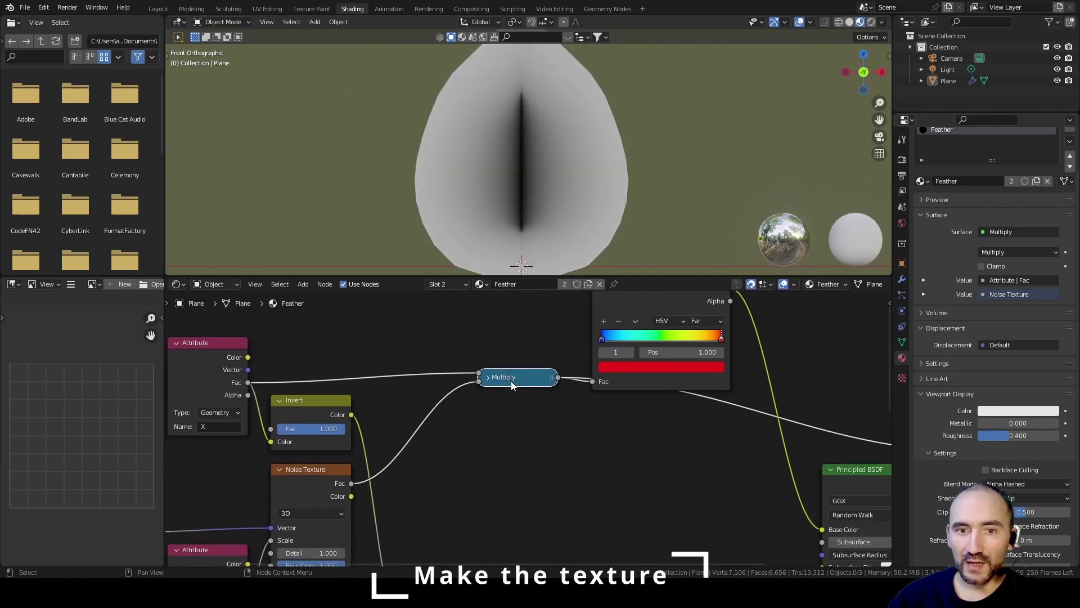
{"action": "key", "text": "m"}
{"action": "key", "text": "m"}
{"action": "key", "text": "m"}
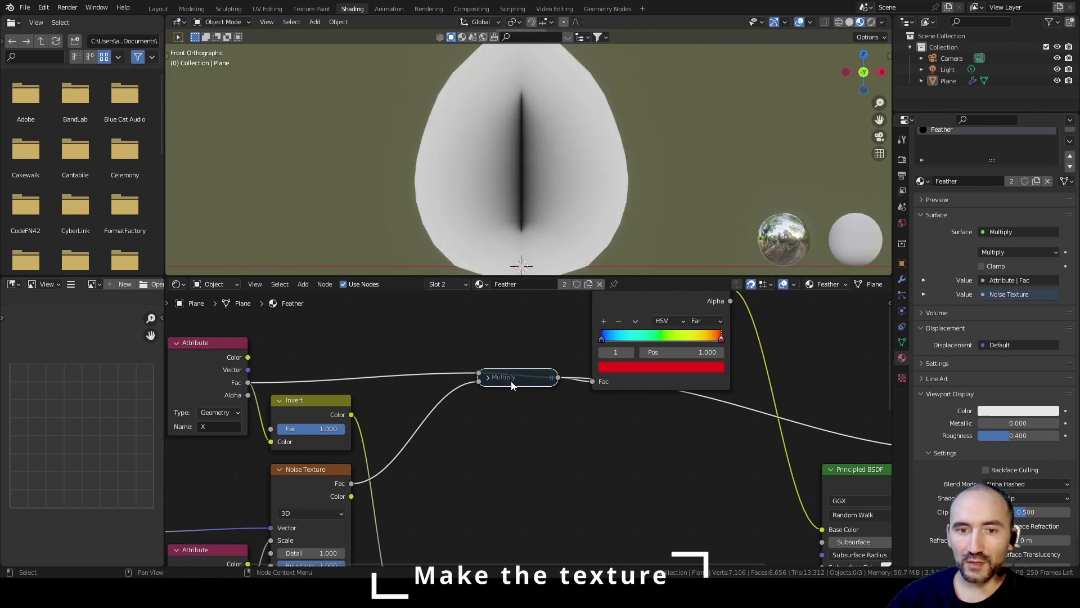
{"action": "key", "text": "m"}
{"action": "key", "text": "m"}
{"action": "key", "text": "m"}
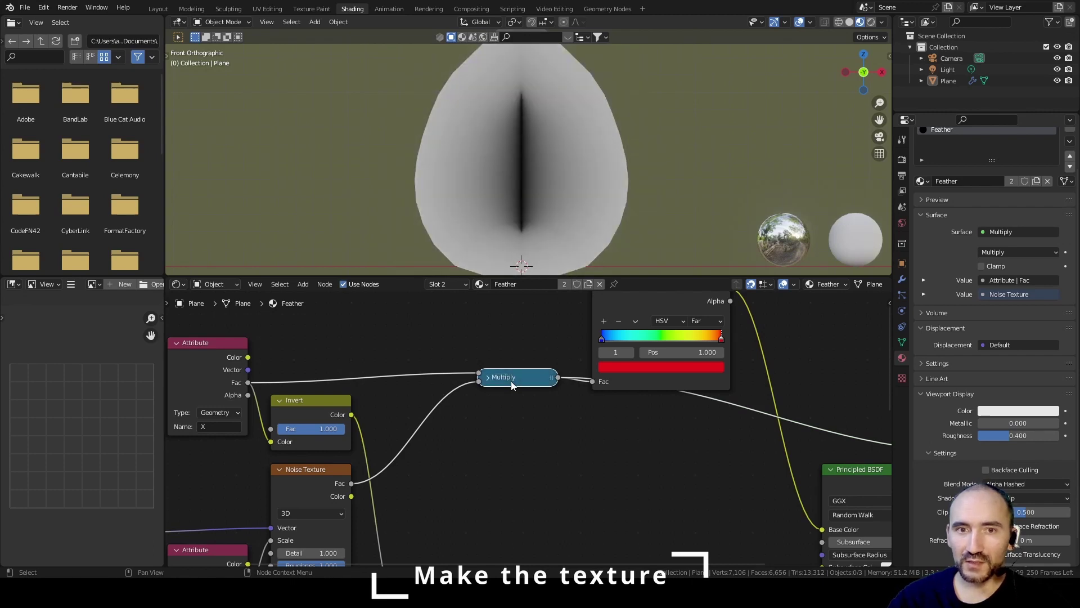
Step: Preview the Noise Texture driven by the Z and spread_color attributes on its own
{"action": "scroll", "coordinate": [400, 430], "scroll_direction": "down", "scroll_amount": 5}
{"action": "scroll", "coordinate": [399, 430], "scroll_direction": "left", "scroll_amount": 4}
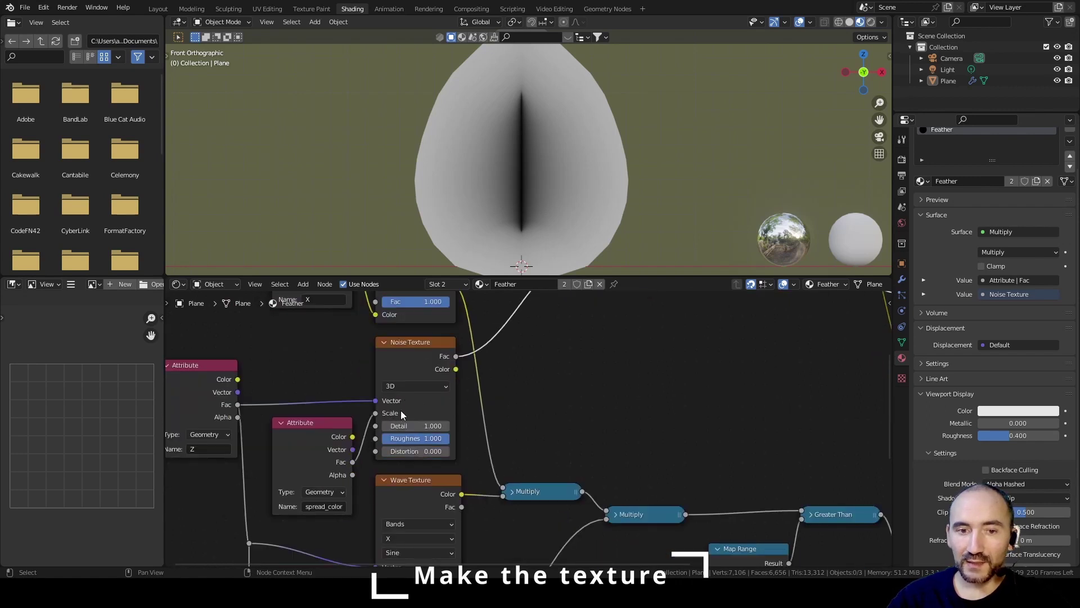
{"action": "left_click", "coordinate": [416, 360], "text": "ctrl+shift"}
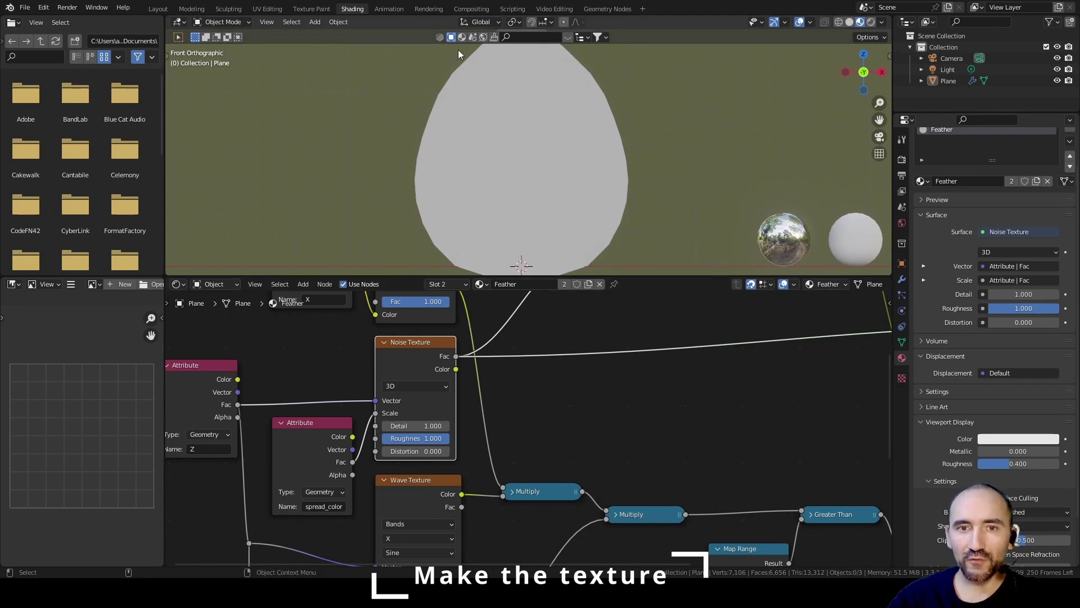
Step: Add a Mix color node, linking the X Attribute's Fac to Color1 and the Noise Texture's Fac to Color2
{"action": "middle_click_drag", "start_coordinate": [615, 285], "coordinate": [497, 396]}
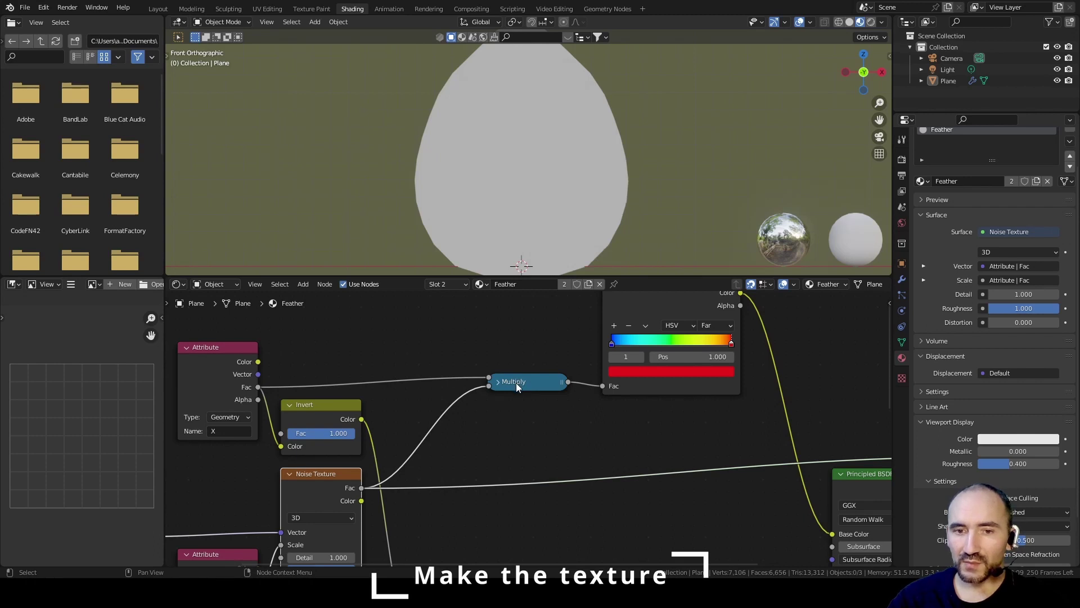
{"action": "key", "text": "F3"}
{"action": "type", "text": "mix"}
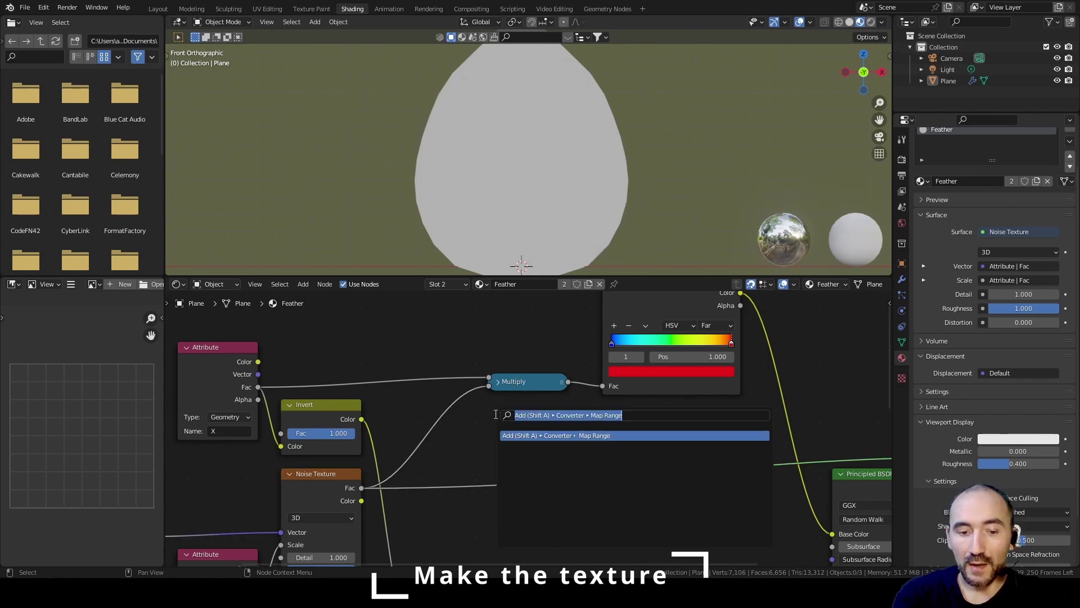
{"action": "key", "text": "Return"}
{"action": "left_click", "coordinate": [541, 479]}
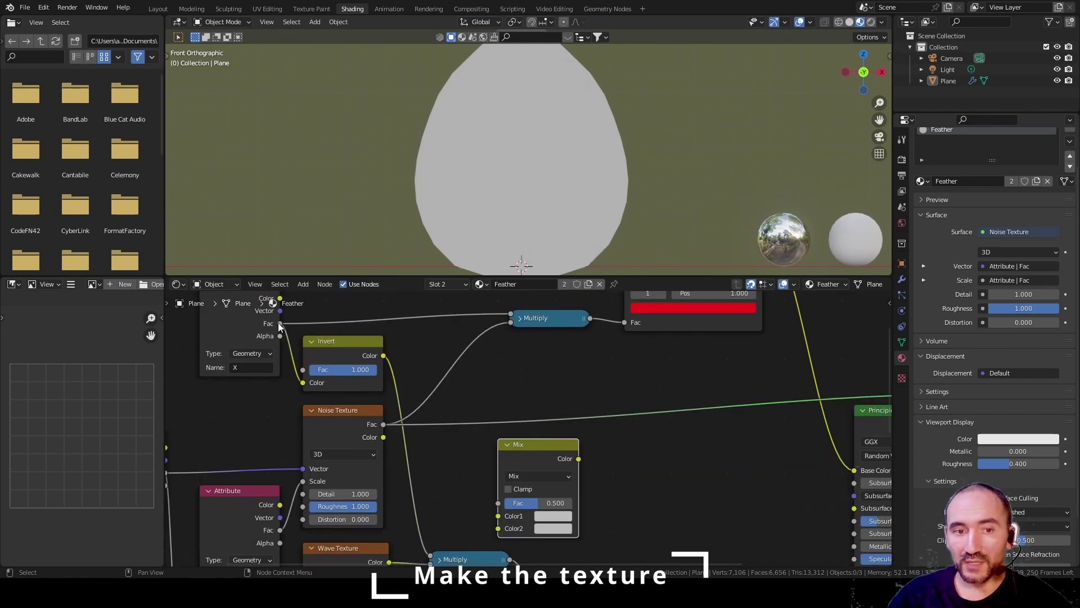
{"action": "left_click_drag", "start_coordinate": [281, 323], "coordinate": [494, 510]}
{"action": "left_click_drag", "start_coordinate": [384, 425], "coordinate": [499, 529]}
Step: Set the Mix node's blending mode to Linear Light with Fac 1.000 and place it just below the Multiply node
{"action": "left_click", "coordinate": [524, 475]}
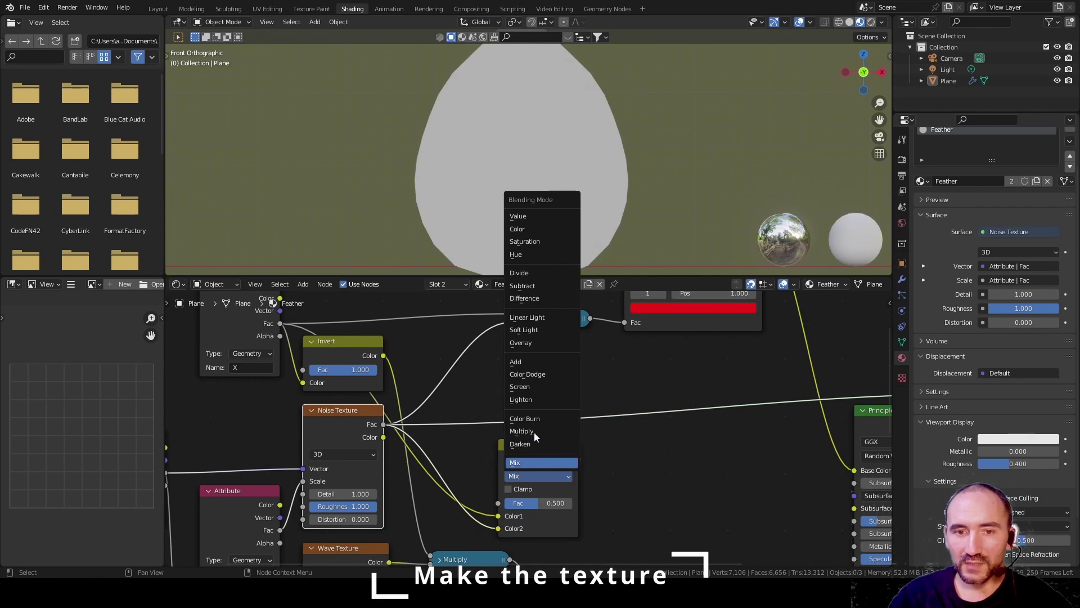
{"action": "left_click", "coordinate": [522, 317]}
{"action": "left_click_drag", "start_coordinate": [529, 450], "coordinate": [529, 353]}
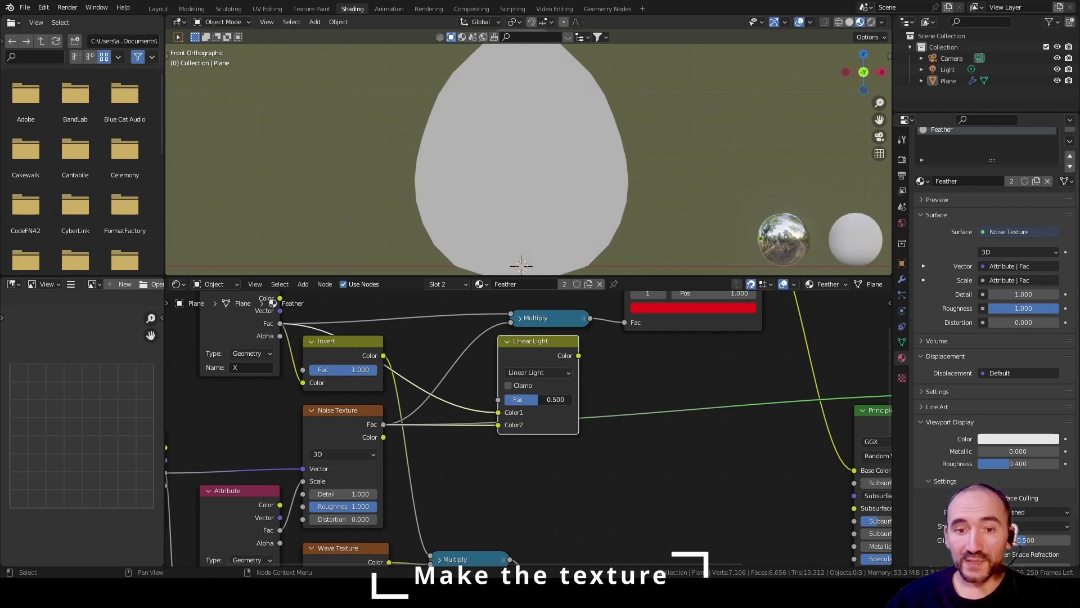
{"action": "left_click_drag", "start_coordinate": [537, 399], "coordinate": [566, 399]}
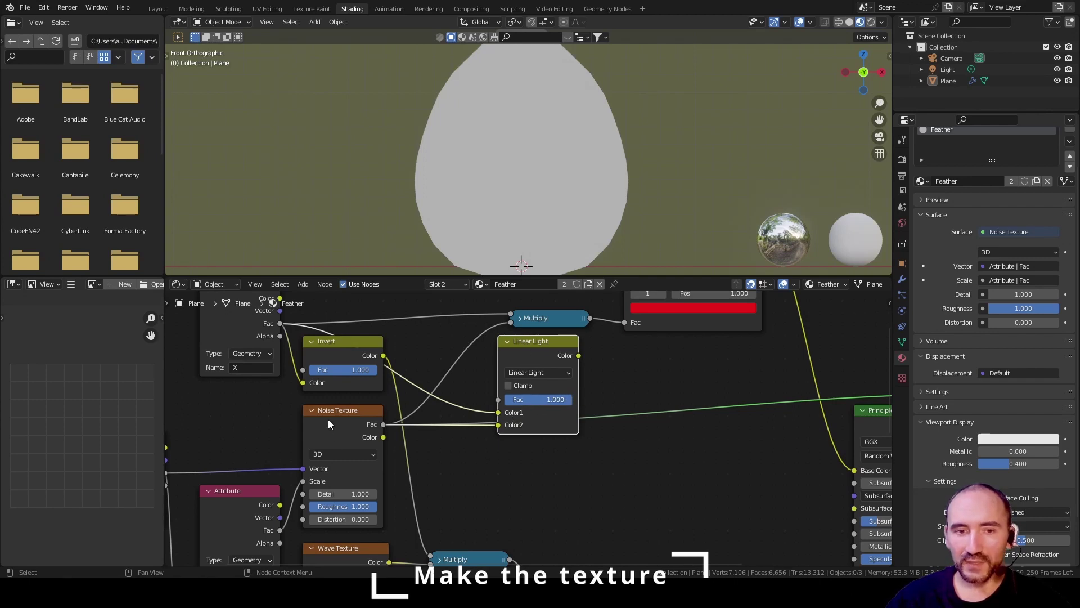
Step: Preview the Linear Light node and toggle its muting to compare the gradient with and without it
{"action": "left_click", "coordinate": [534, 352], "text": "ctrl+shift"}
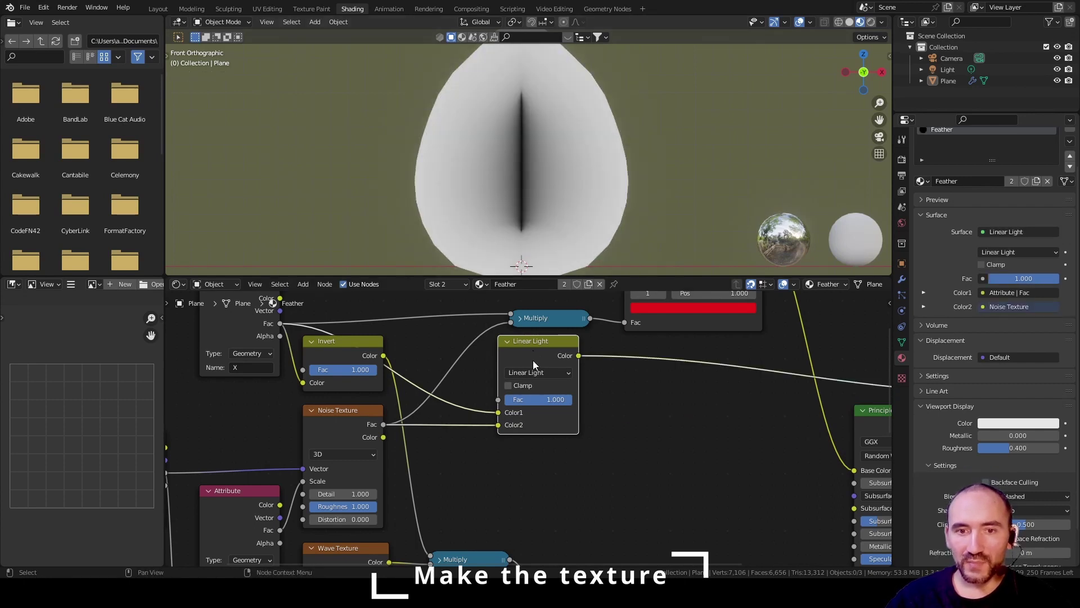
{"action": "key", "text": "m"}
{"action": "key", "text": "m"}
{"action": "key", "text": "m"}
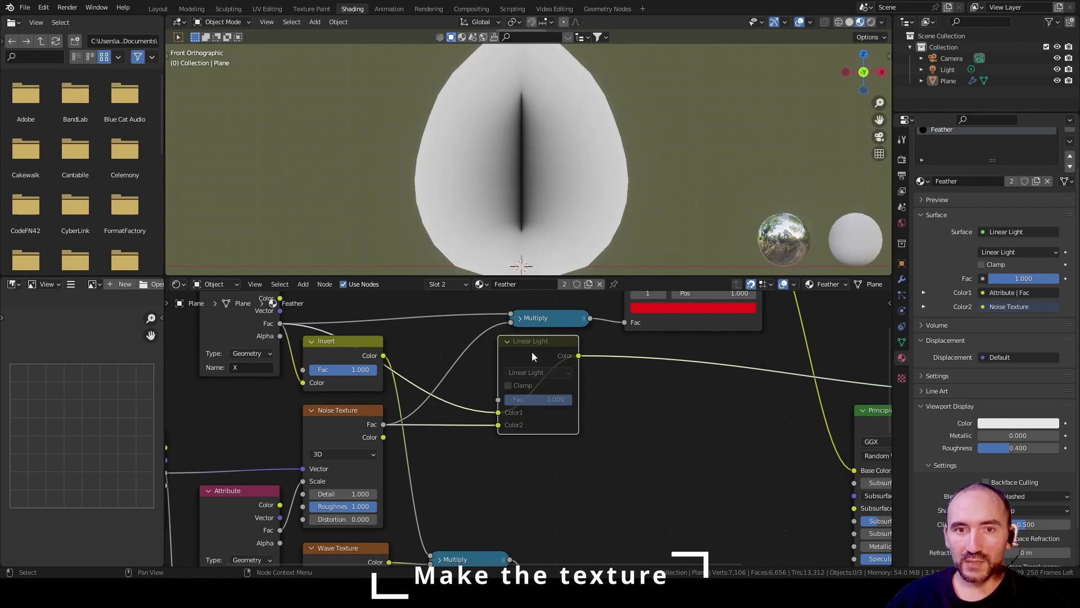
{"action": "key", "text": "m"}
{"action": "key", "text": "m"}
{"action": "key", "text": "m"}
{"action": "key", "text": "m"}
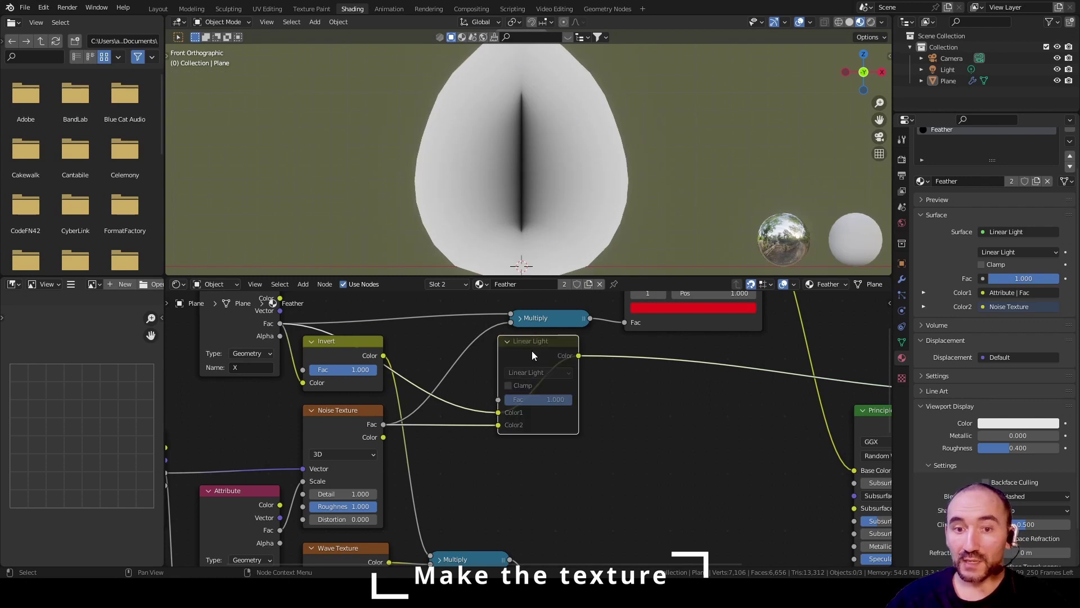
{"action": "key", "text": "m"}
{"action": "key", "text": "m"}
{"action": "key", "text": "m"}
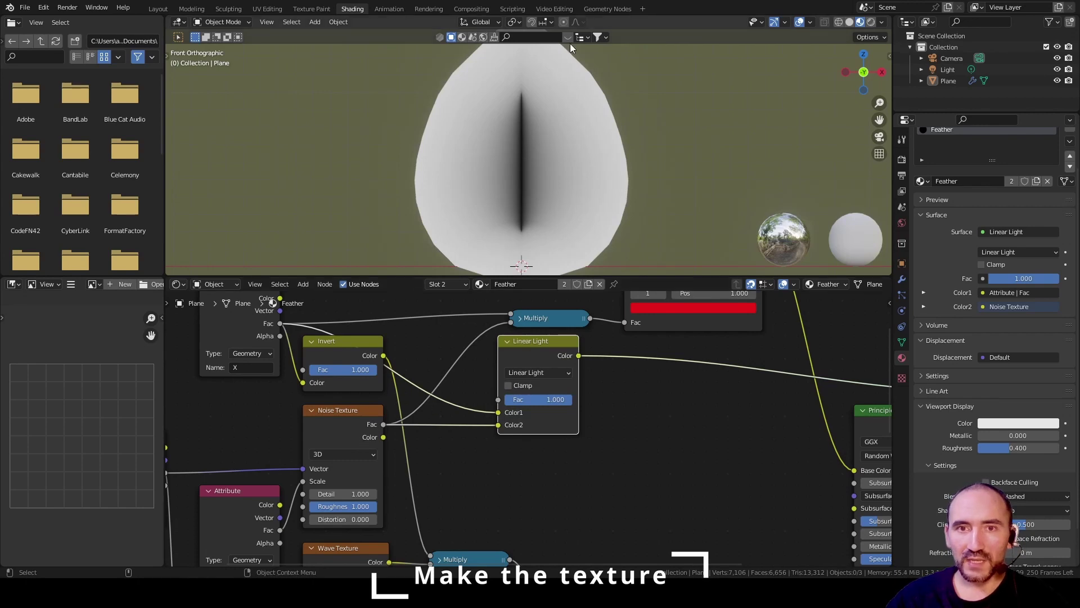
Step: Change the Feather node group's Spread color to a nonzero value in Geometry Nodes, and return to the Shading workspace
{"action": "left_click", "coordinate": [604, 9]}
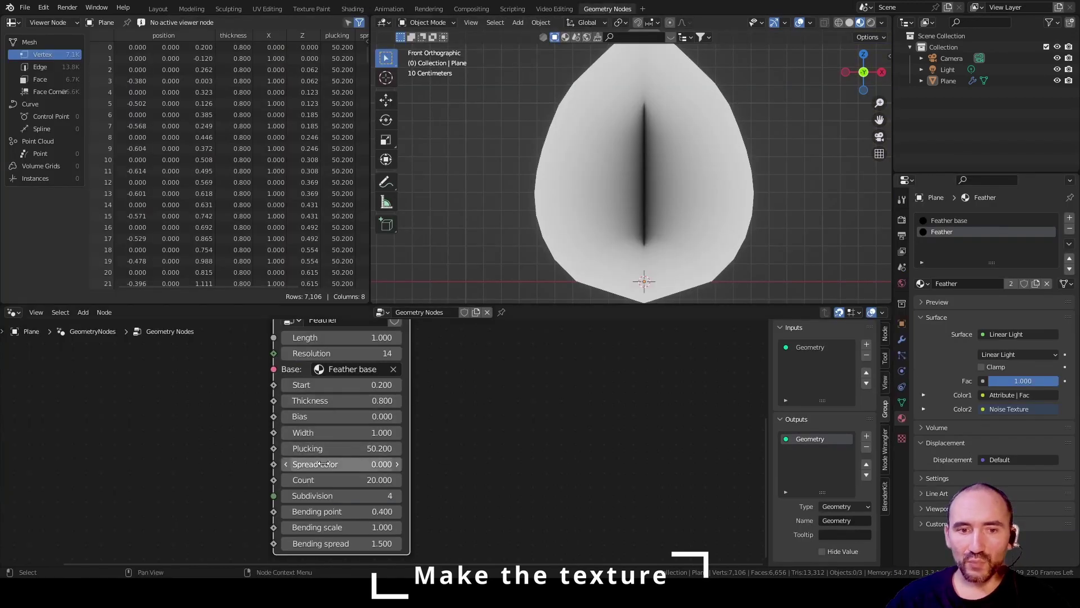
{"action": "left_click_drag", "start_coordinate": [337, 464], "coordinate": [290, 464]}
{"action": "left_click", "coordinate": [353, 9]}
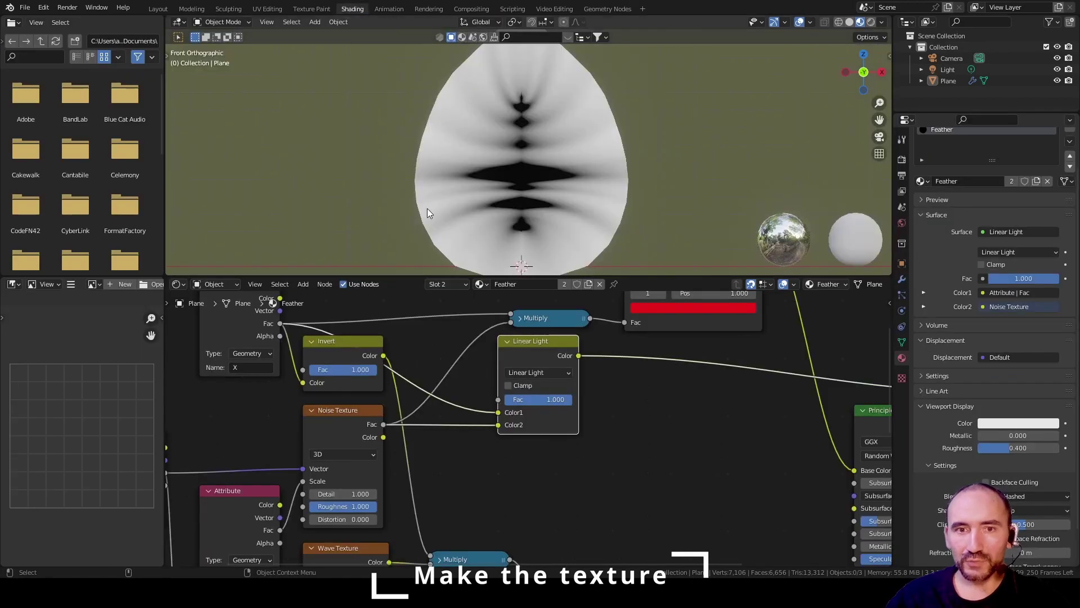
Step: Replace the Multiply node with Linear Light as the ColorRamp's Fac input and preview the ColorRamp
{"action": "scroll", "coordinate": [448, 473], "scroll_direction": "up", "scroll_amount": 3}
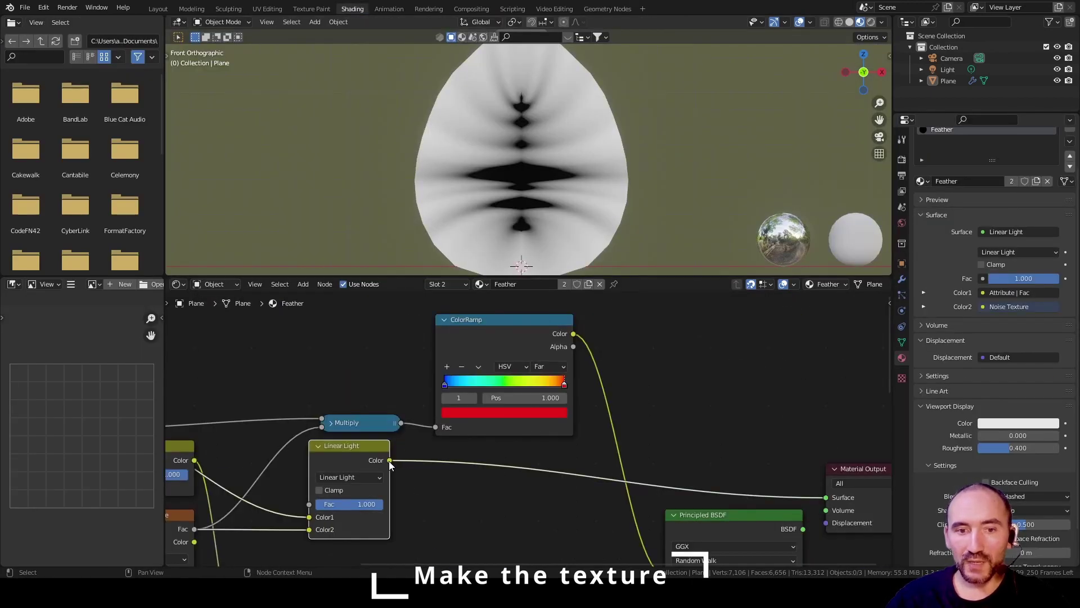
{"action": "left_click_drag", "start_coordinate": [389, 460], "coordinate": [435, 427]}
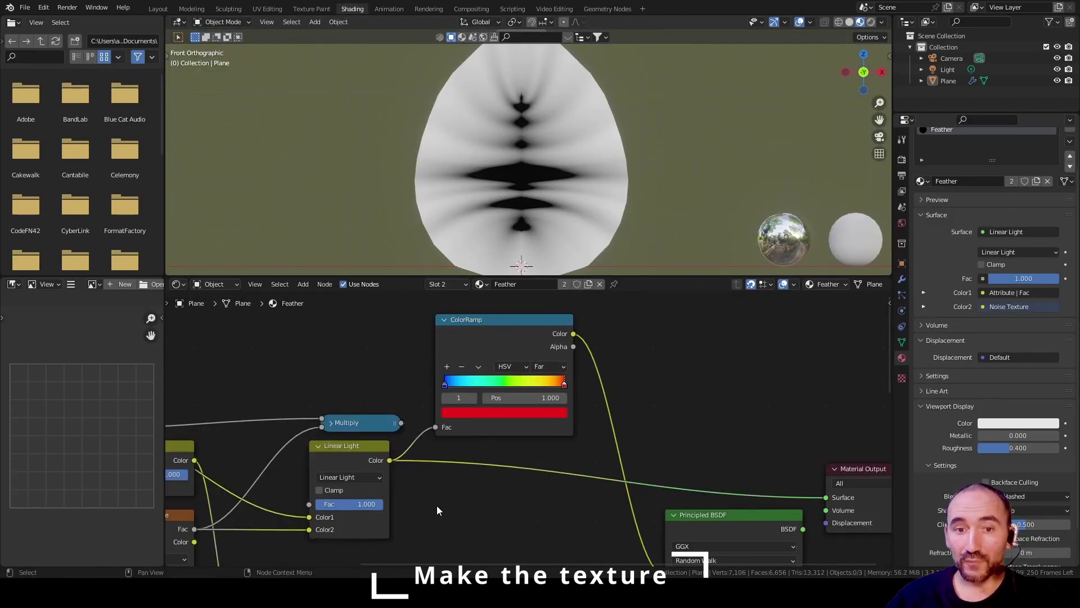
{"action": "left_click", "coordinate": [348, 425]}
{"action": "key", "text": "ctrl+x"}
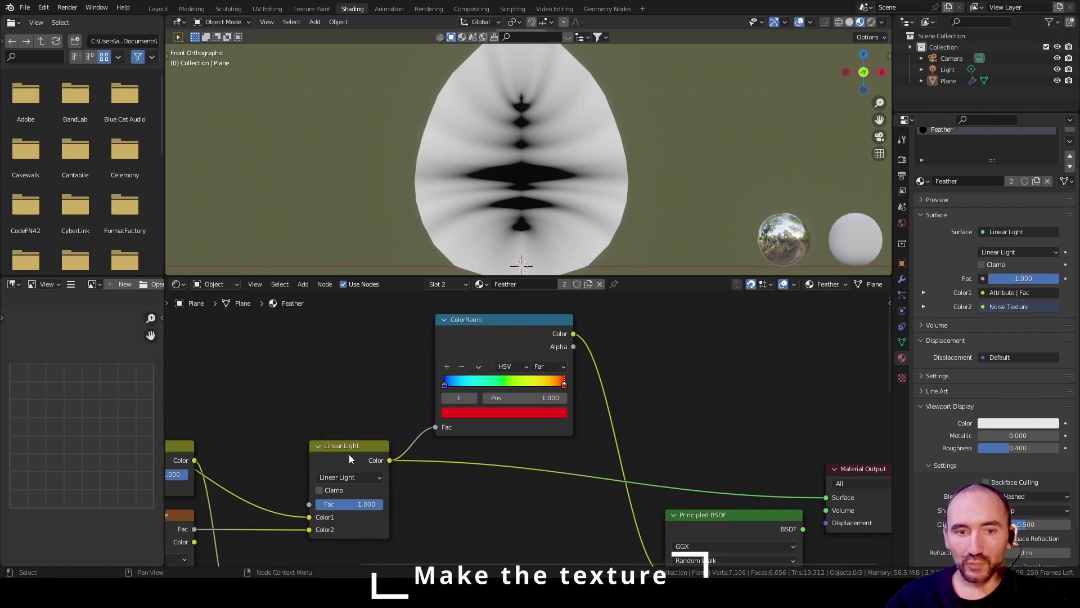
{"action": "left_click_drag", "start_coordinate": [348, 458], "coordinate": [303, 367]}
{"action": "left_click", "coordinate": [500, 333], "text": "ctrl+shift"}
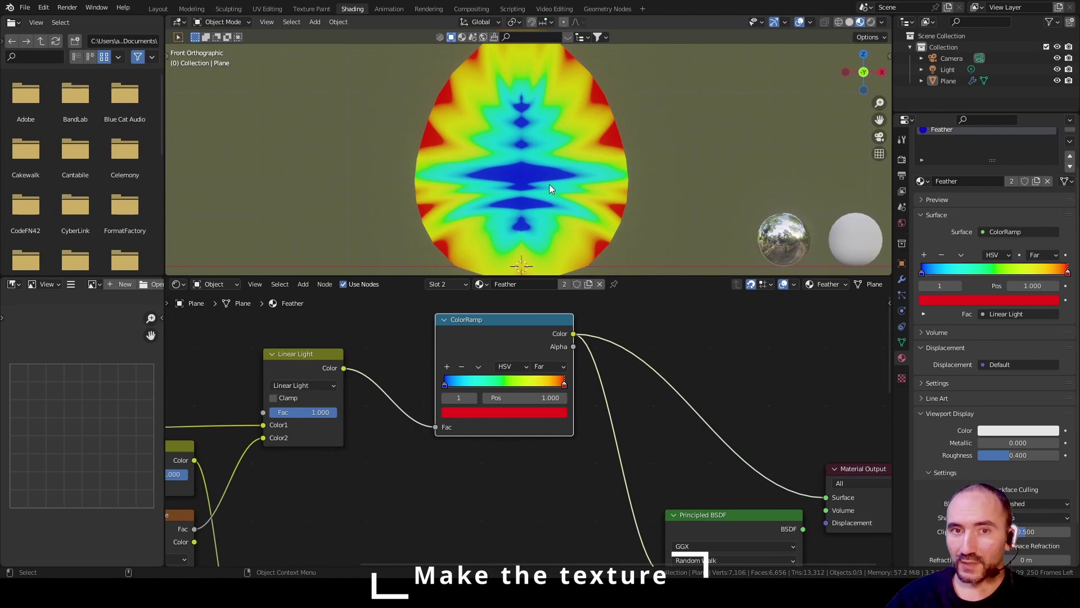
Step: Examine the Wave Texture, Noise Texture, Multiply and Greater Than nodes that feed the Principled BSDF's Alpha
{"action": "scroll", "coordinate": [410, 473], "scroll_direction": "down", "scroll_amount": 3}
{"action": "middle_click_drag", "start_coordinate": [407, 475], "coordinate": [444, 392]}
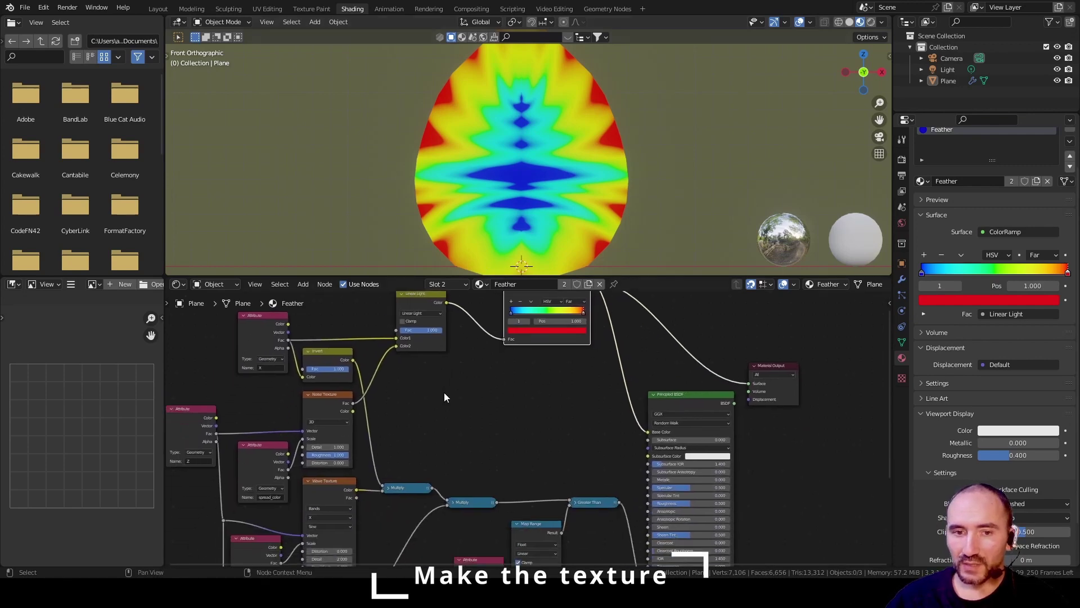
{"action": "scroll", "coordinate": [451, 449], "scroll_direction": "down", "scroll_amount": 6}
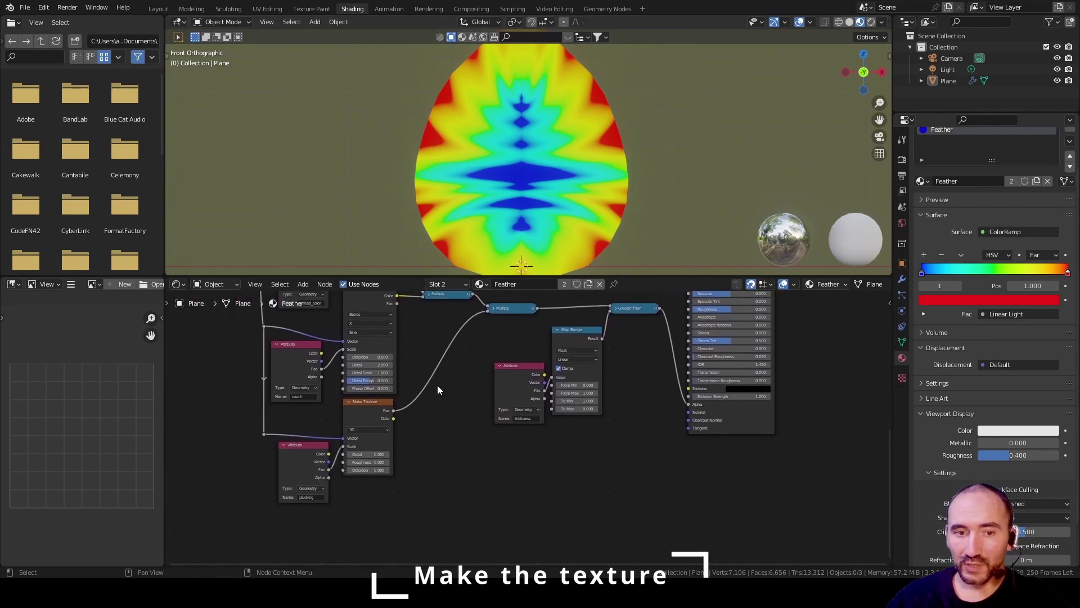
{"action": "scroll", "coordinate": [437, 389], "scroll_direction": "up", "scroll_amount": 4}
{"action": "scroll", "coordinate": [389, 388], "scroll_direction": "left", "scroll_amount": 4, "text": "ctrl"}
{"action": "middle_click_drag", "start_coordinate": [626, 346], "coordinate": [401, 448]}
{"action": "scroll", "coordinate": [403, 477], "scroll_direction": "down", "scroll_amount": 2}
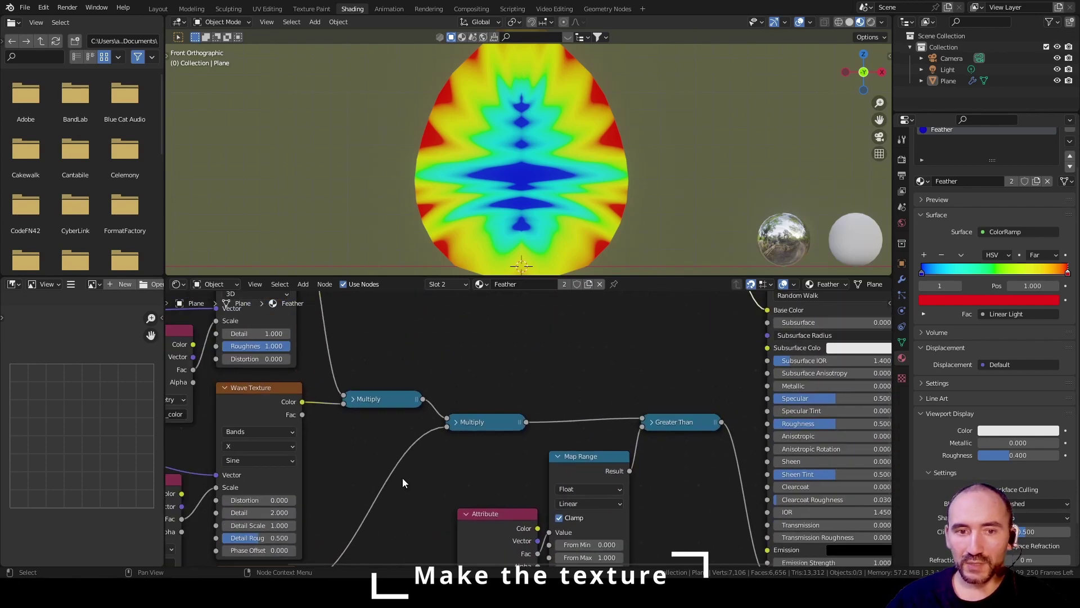
{"action": "middle_click_drag", "start_coordinate": [328, 386], "coordinate": [434, 447]}
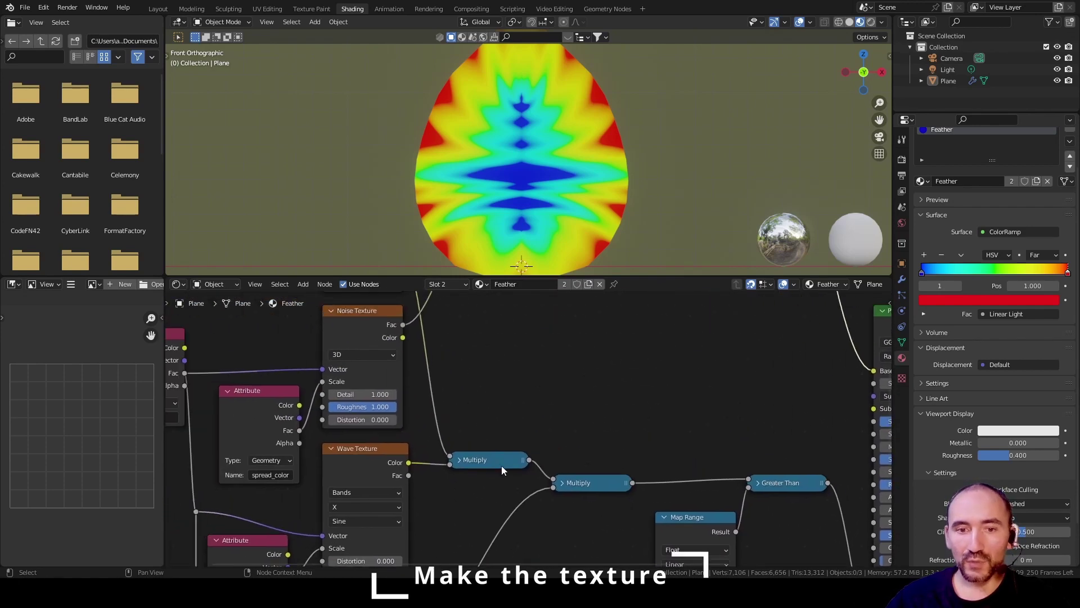
{"action": "middle_click_drag", "start_coordinate": [490, 394], "coordinate": [560, 412]}
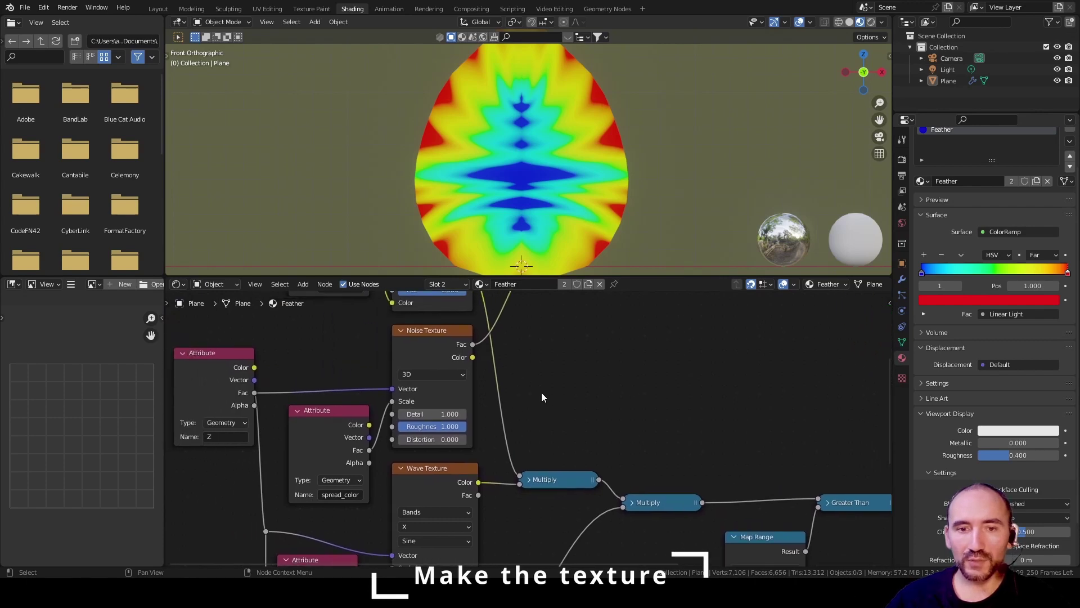
{"action": "scroll", "coordinate": [542, 394], "scroll_direction": "down", "scroll_amount": 1}
{"action": "middle_click_drag", "start_coordinate": [542, 356], "coordinate": [510, 390]}
{"action": "left_click", "coordinate": [423, 339], "text": "ctrl+shift"}
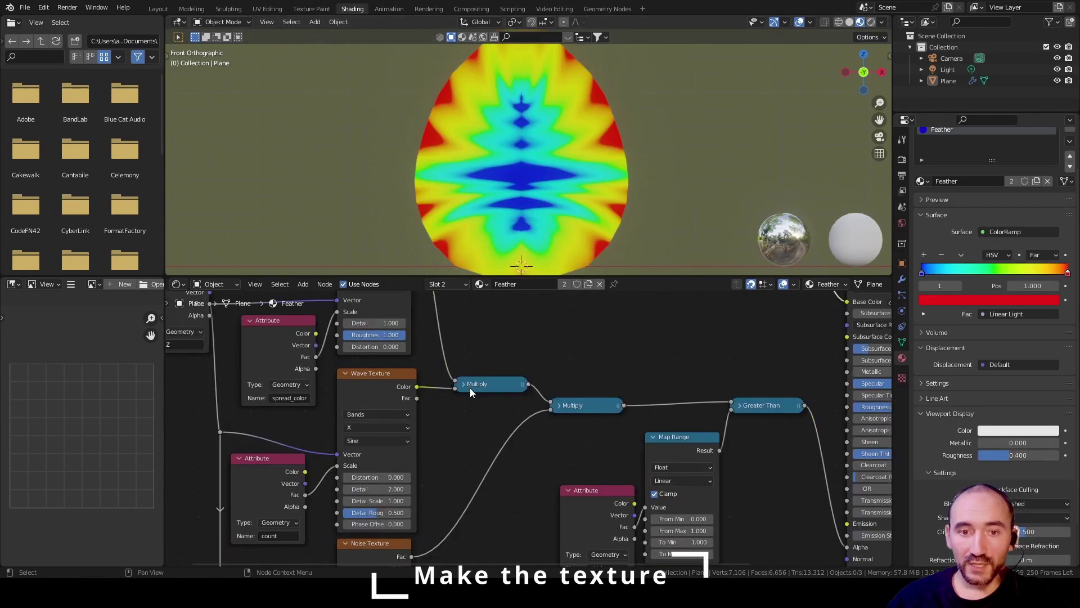
{"action": "scroll", "coordinate": [470, 387], "scroll_direction": "up", "scroll_amount": 3}
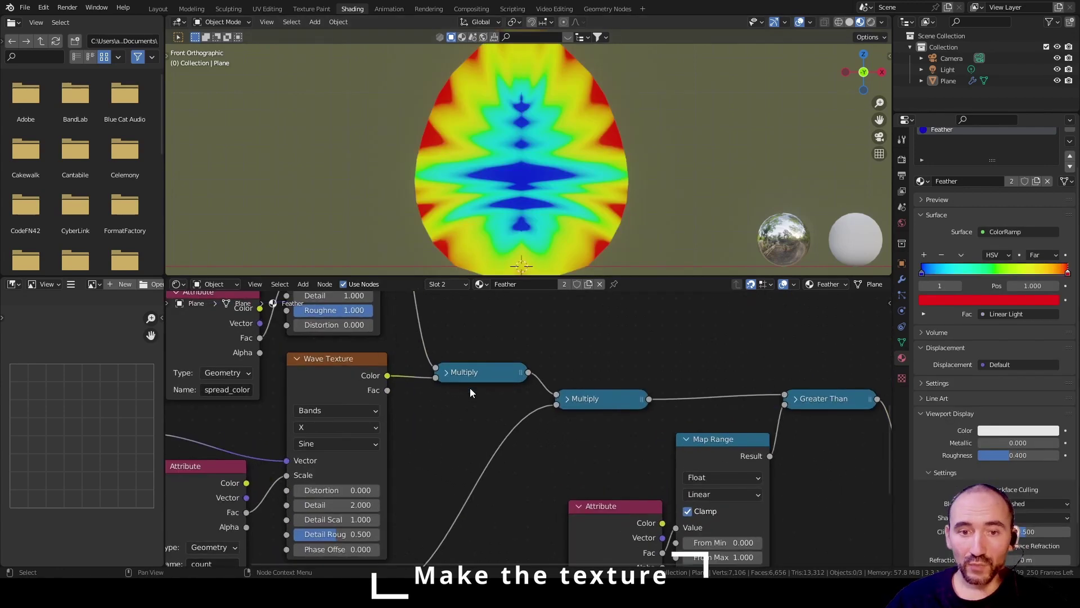
Step: Preview the Wave Texture, the Invert node and the first Multiply node in turn to examine how the barb pattern combines
{"action": "middle_click_drag", "start_coordinate": [475, 400], "coordinate": [565, 382]}
{"action": "left_click", "coordinate": [559, 360]}
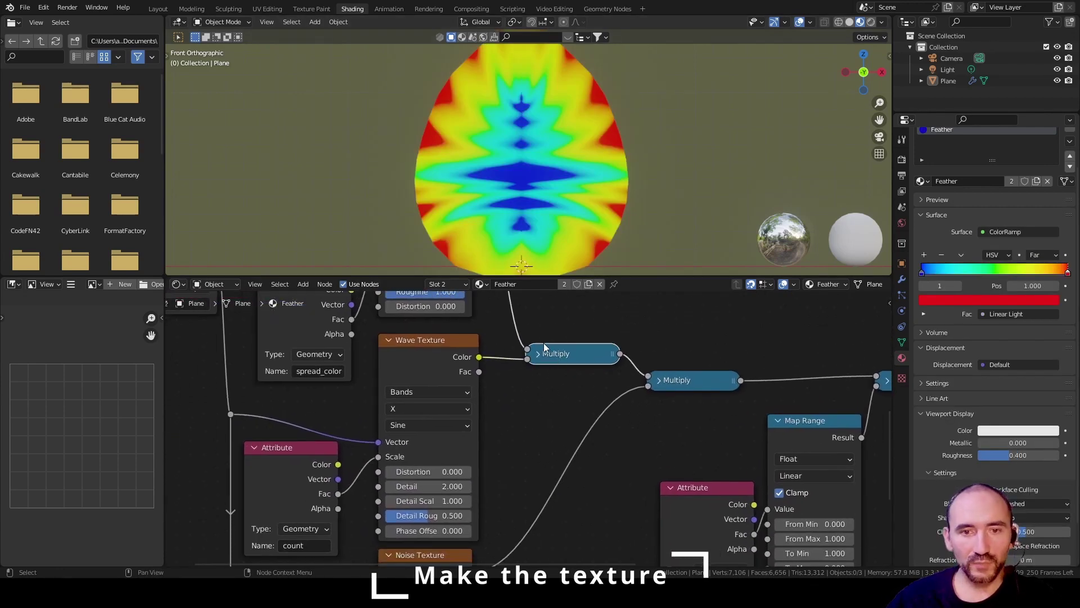
{"action": "left_click", "coordinate": [427, 364], "text": "ctrl+shift"}
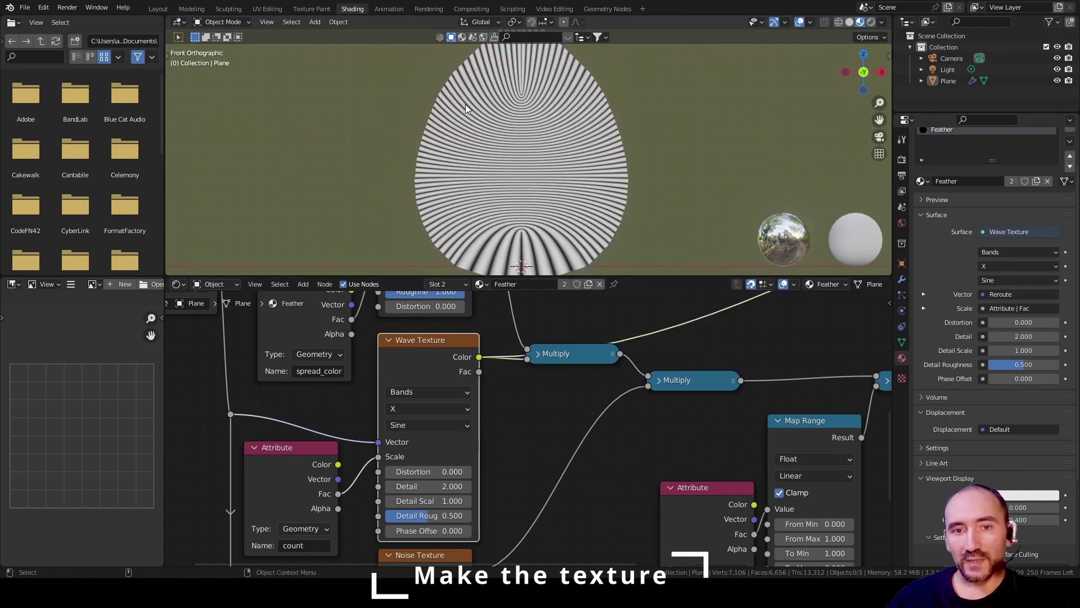
{"action": "middle_click_drag", "start_coordinate": [565, 302], "coordinate": [500, 475]}
{"action": "scroll", "coordinate": [487, 442], "scroll_direction": "down", "scroll_amount": 3}
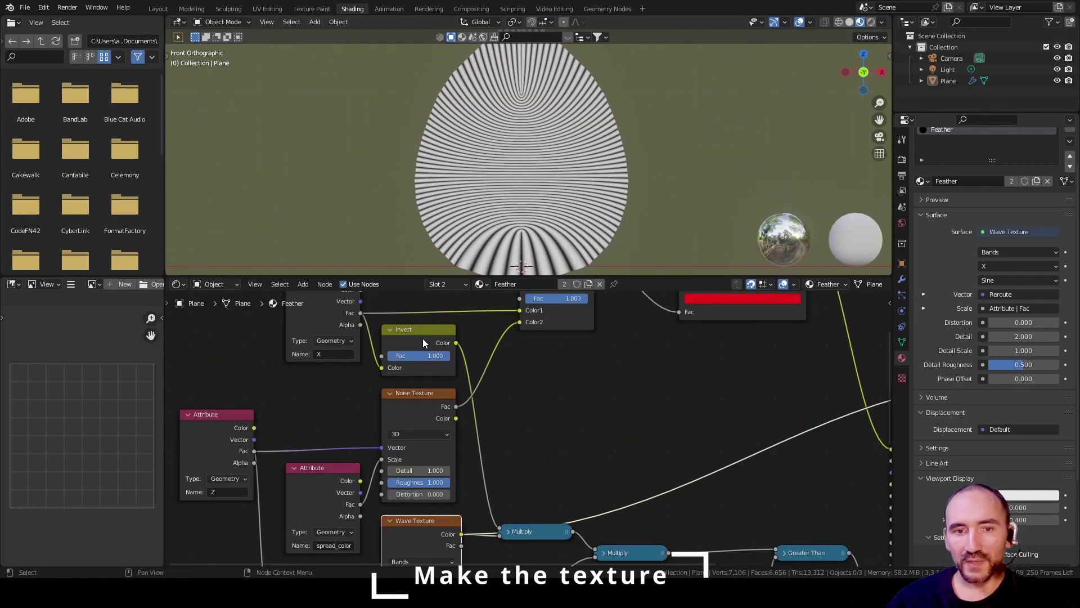
{"action": "scroll", "coordinate": [423, 339], "scroll_direction": "up", "scroll_amount": 4}
{"action": "left_click", "coordinate": [375, 310], "text": "ctrl+shift"}
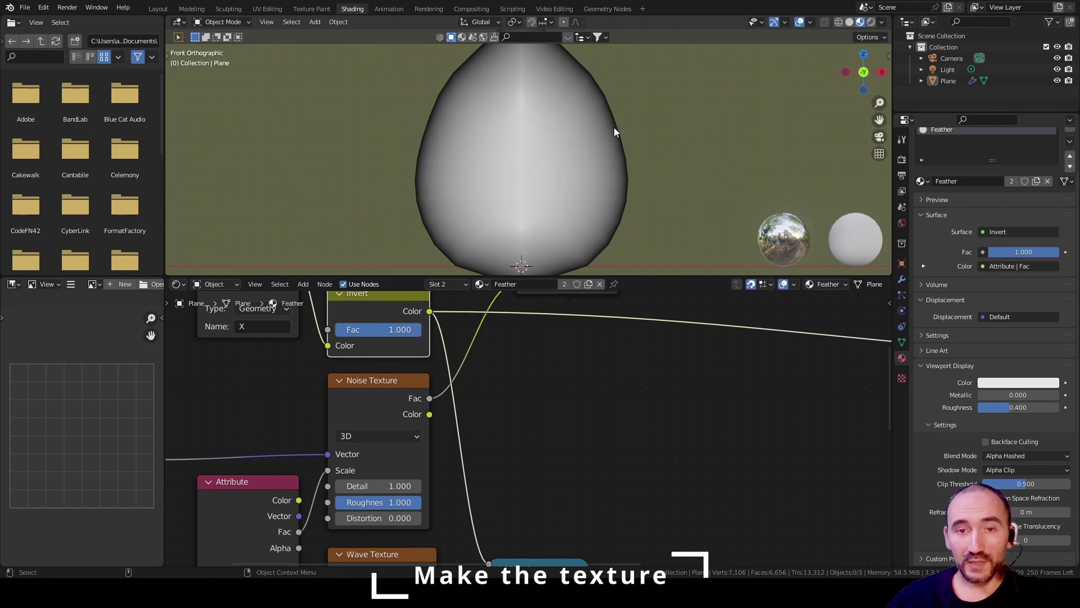
{"action": "middle_click_drag", "start_coordinate": [590, 440], "coordinate": [502, 306]}
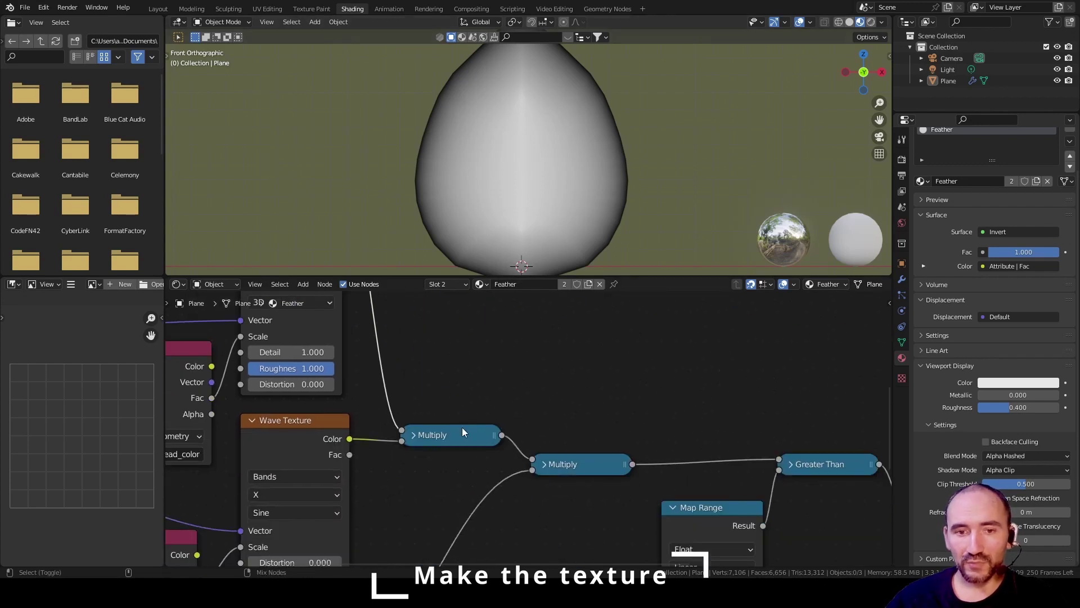
{"action": "left_click", "coordinate": [454, 434], "text": "ctrl+shift"}
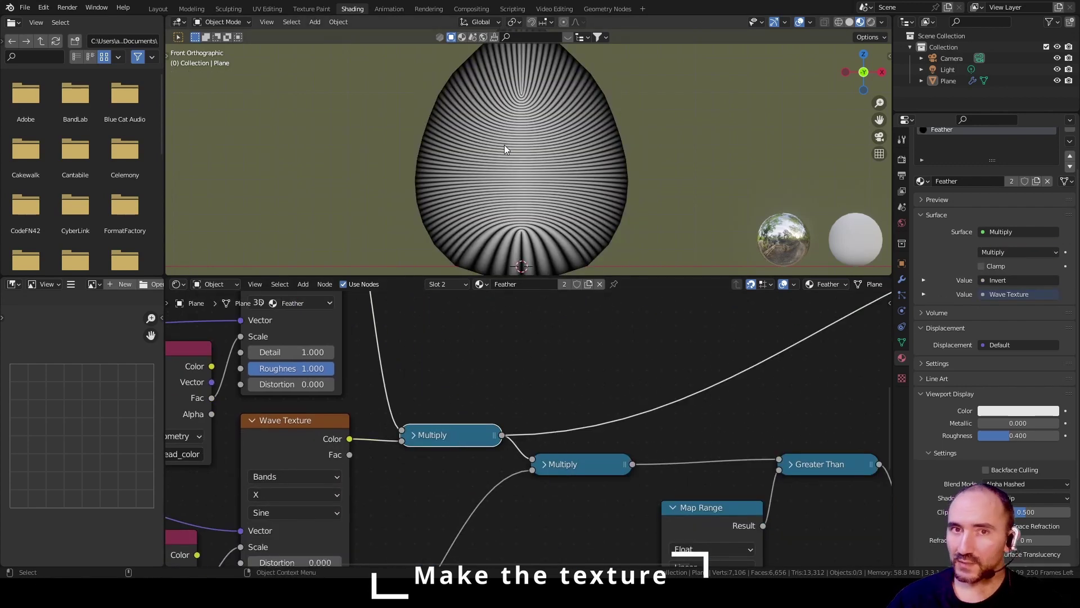
Step: Add a Linear Light mix node with Fac 1.000, feeding the first Multiply into Color1 and the plucking Noise Texture's Fac into Color2
{"action": "middle_click_drag", "start_coordinate": [568, 509], "coordinate": [509, 404]}
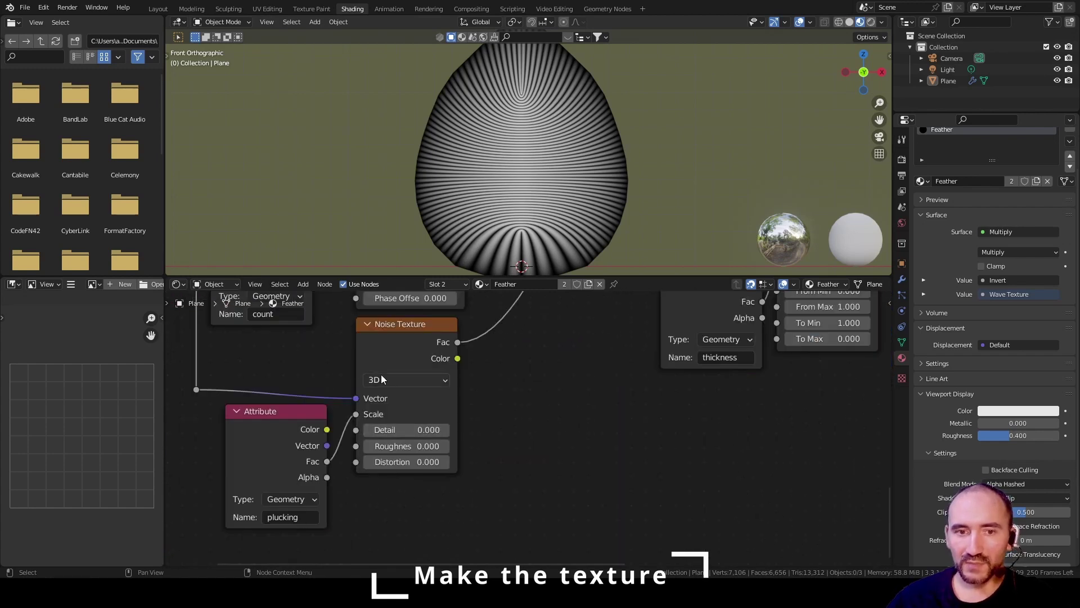
{"action": "middle_click_drag", "start_coordinate": [508, 370], "coordinate": [369, 530]}
{"action": "middle_click_drag", "start_coordinate": [453, 414], "coordinate": [434, 504]}
{"action": "scroll", "coordinate": [407, 444], "scroll_direction": "down", "scroll_amount": 4}
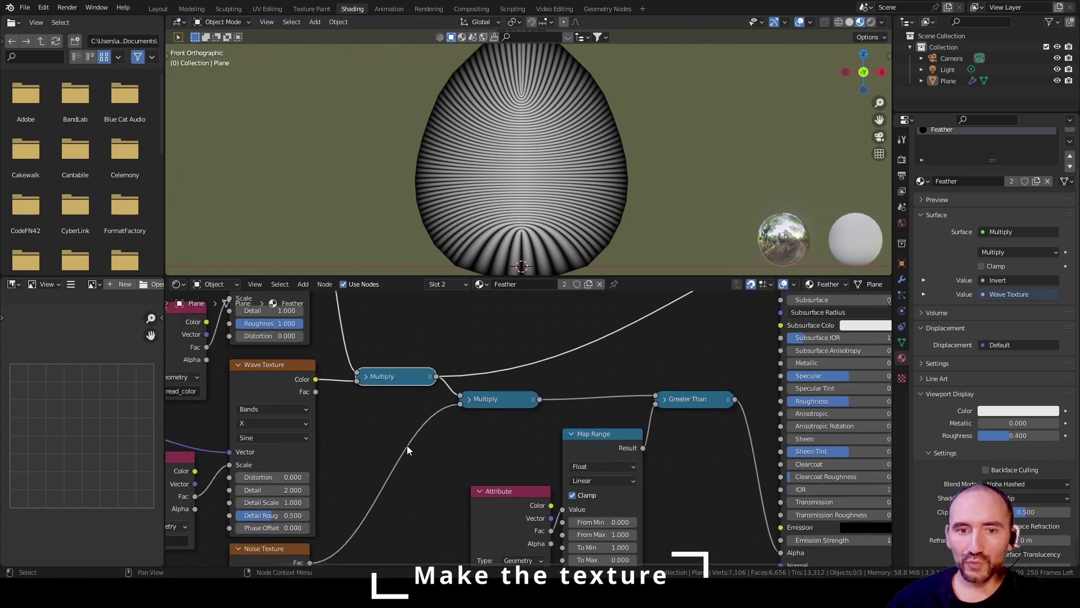
{"action": "key", "text": "shift+a"}
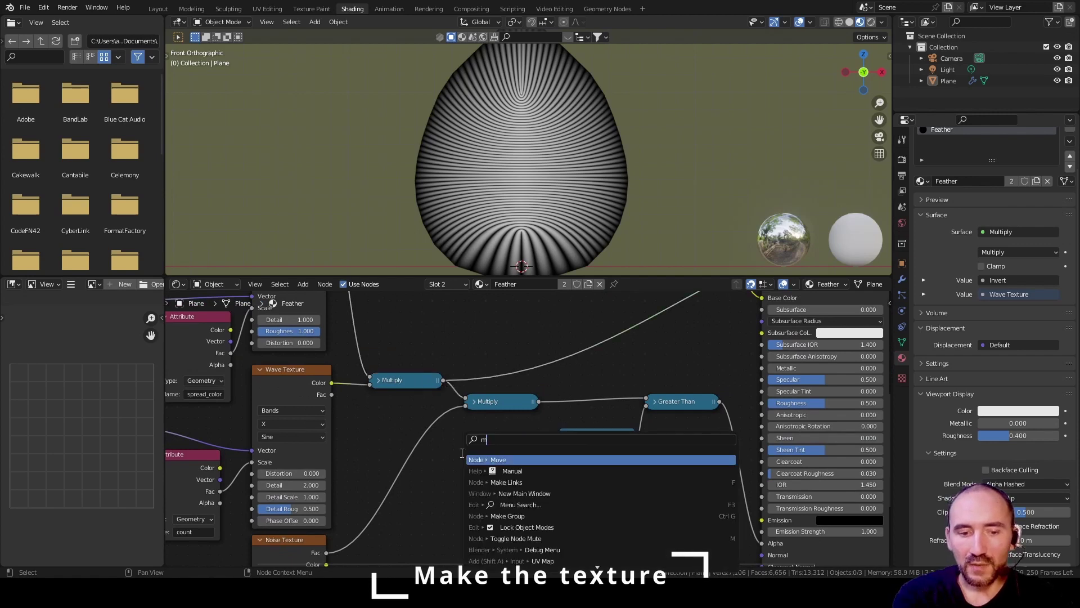
{"action": "type", "text": "mix"}
{"action": "key", "text": "Return"}
{"action": "left_click", "coordinate": [450, 415]}
{"action": "left_click_drag", "start_coordinate": [443, 381], "coordinate": [455, 488]}
{"action": "left_click_drag", "start_coordinate": [326, 552], "coordinate": [523, 477]}
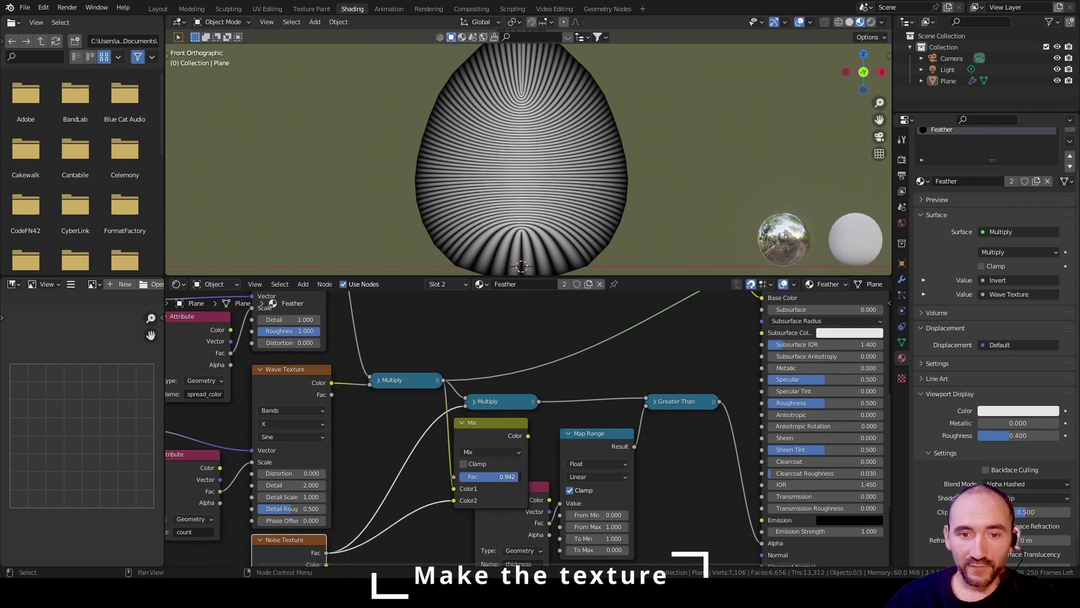
{"action": "left_click", "coordinate": [494, 453]}
{"action": "left_click", "coordinate": [505, 305]}
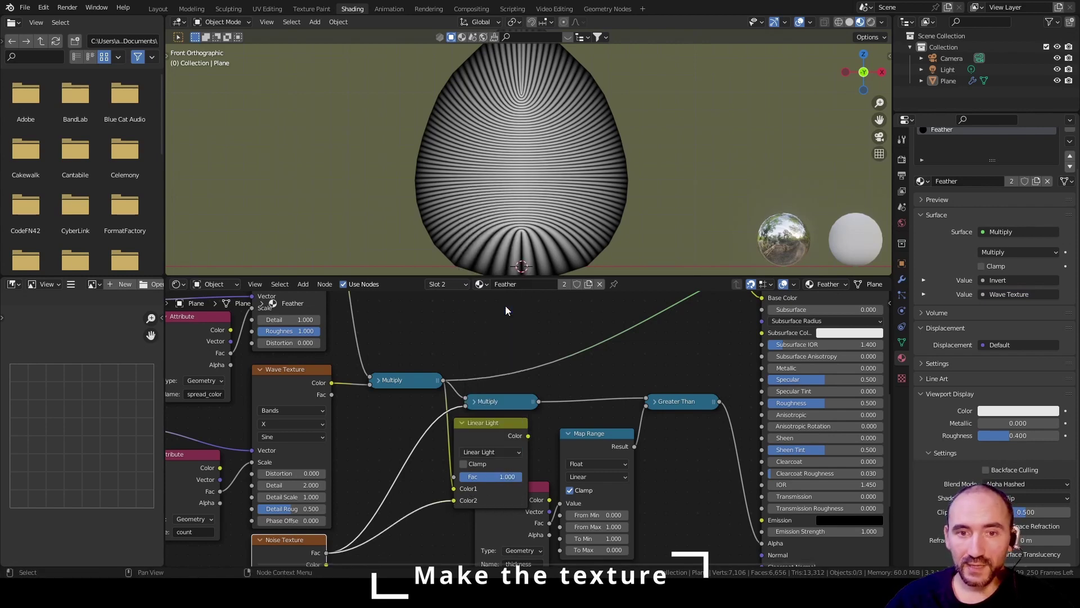
Step: Replace the second Multiply with the new Linear Light node as the Greater Than input, and preview Greater Than
{"action": "left_click_drag", "start_coordinate": [475, 437], "coordinate": [647, 402]}
{"action": "left_click_drag", "start_coordinate": [498, 405], "coordinate": [498, 395]}
{"action": "left_click", "coordinate": [681, 401], "text": "ctrl+shift"}
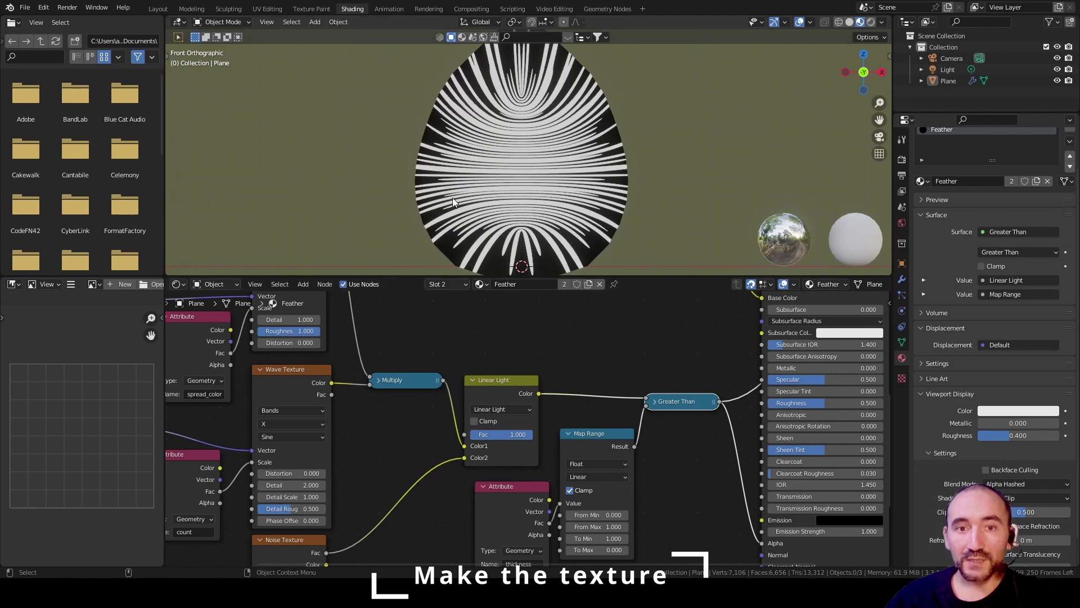
Step: In the Geometry Nodes workspace, set the Feather node group's Plucking to 40.55 and Count to 100
{"action": "left_click", "coordinate": [608, 9]}
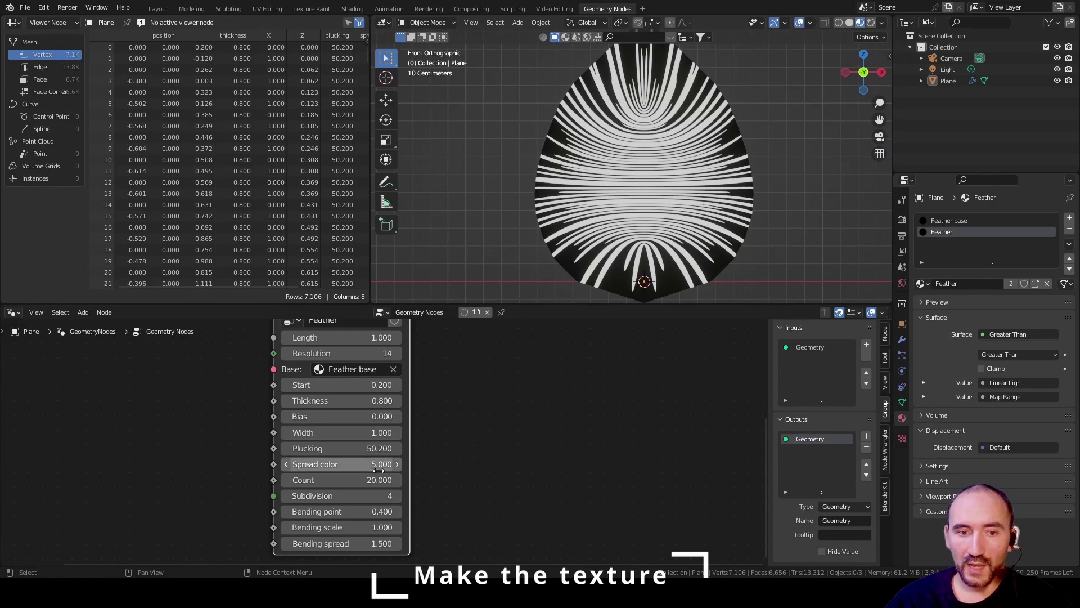
{"action": "mouse_move", "coordinate": [343, 449]}
{"action": "left_mouse_down", "text": "shift"}
{"action": "mouse_move", "coordinate": [284, 448]}
{"action": "mouse_move", "coordinate": [668, 449]}
{"action": "left_mouse_up", "text": "shift"}
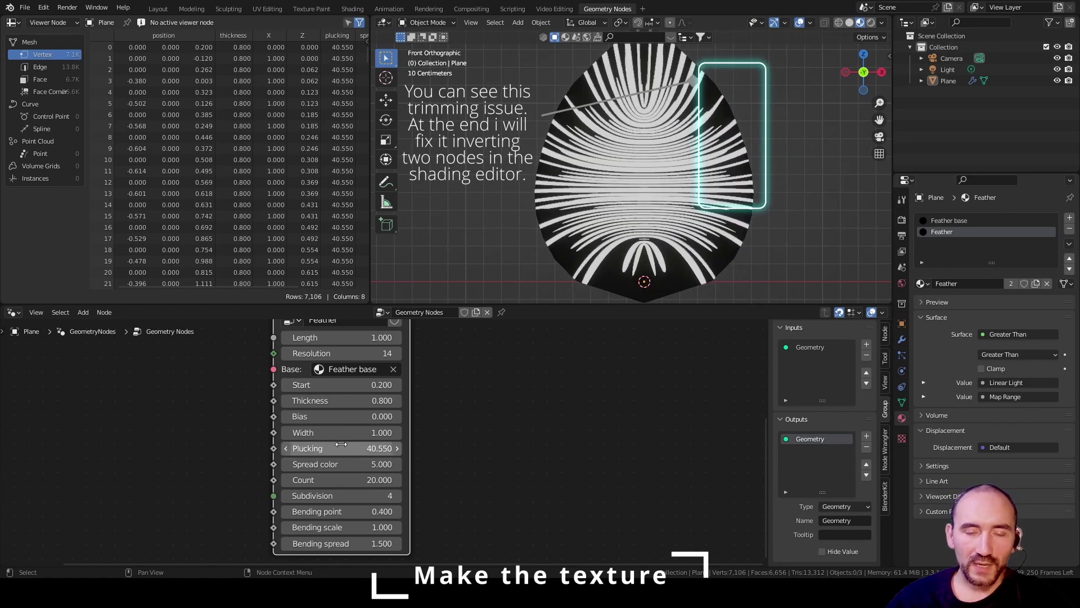
{"action": "left_click", "coordinate": [333, 479]}
{"action": "type", "text": "100"}
{"action": "key", "text": "Return"}
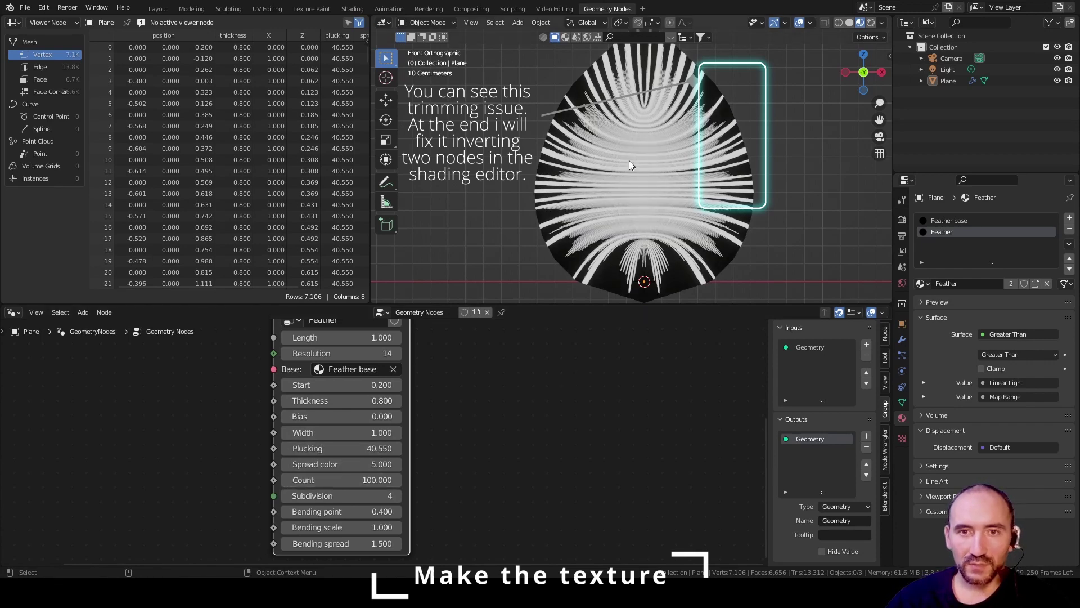
Step: Return to the Shading workspace and connect the Principled BSDF back to the Material Output's Surface
{"action": "left_click", "coordinate": [352, 8]}
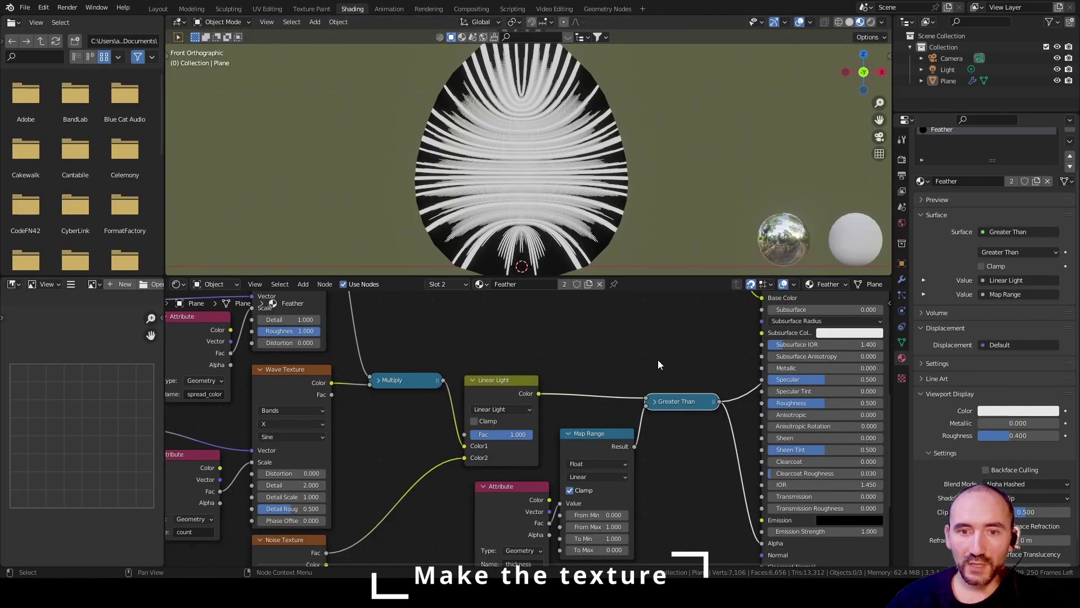
{"action": "key", "text": "Home"}
{"action": "scroll", "coordinate": [474, 373], "scroll_direction": "up", "scroll_amount": 5}
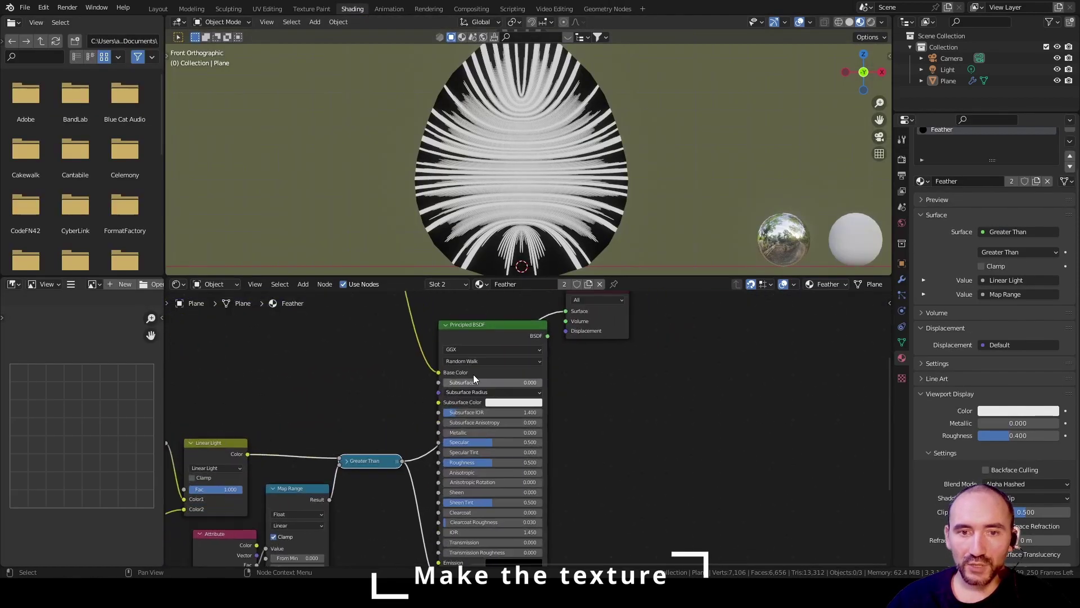
{"action": "left_click", "coordinate": [495, 337], "text": "ctrl+shift"}
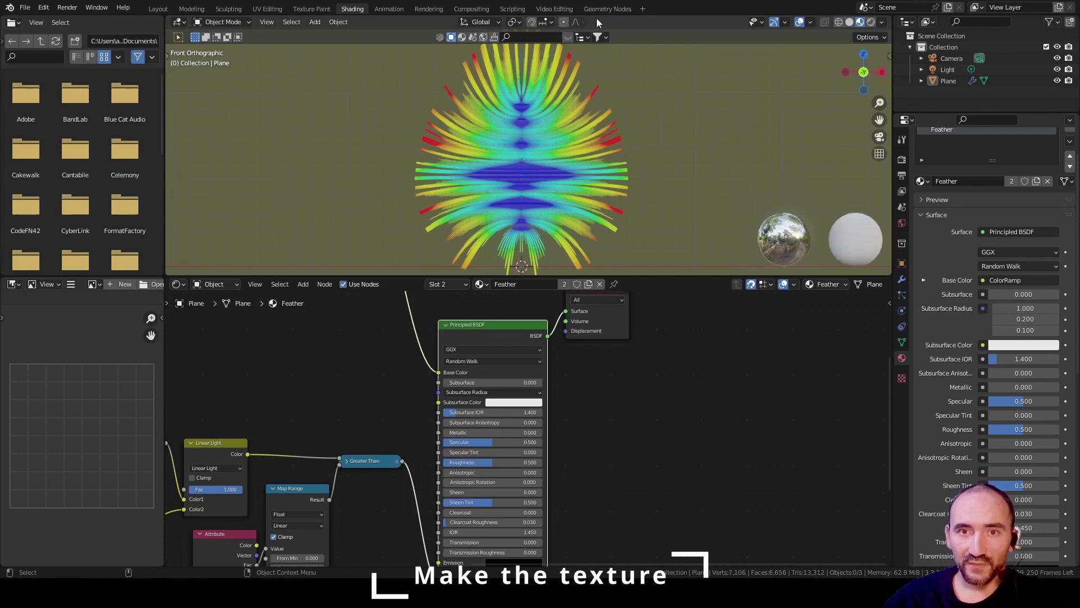
Step: Try Plucking 132.05 and Thickness 0.43 on the Feather node group in Geometry Nodes, and select the feather plane
{"action": "left_click", "coordinate": [609, 9]}
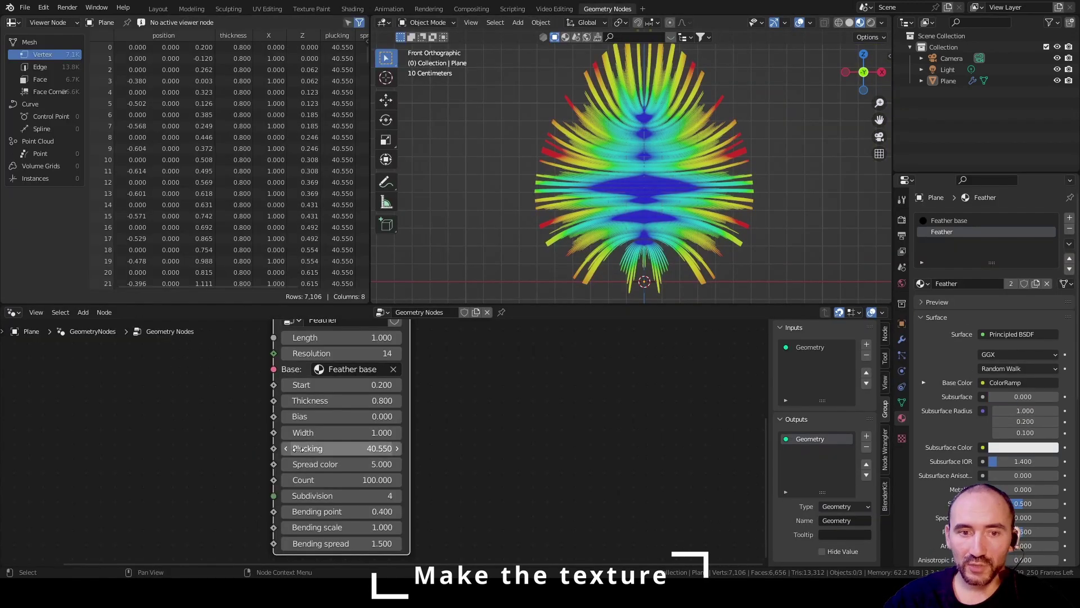
{"action": "left_click_drag", "start_coordinate": [343, 448], "coordinate": [388, 448]}
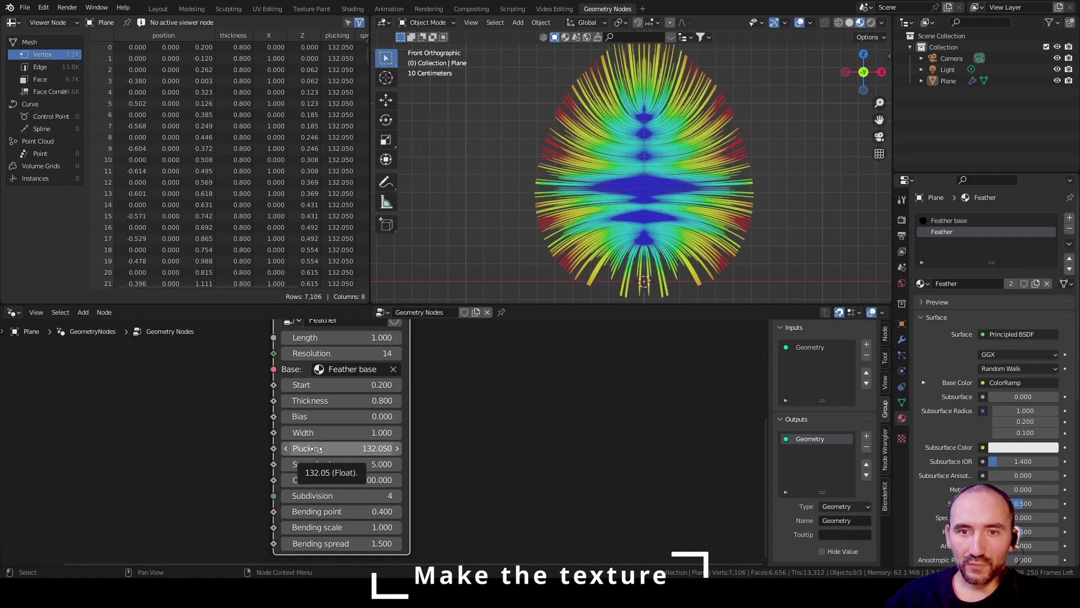
{"action": "left_click_drag", "start_coordinate": [346, 405], "coordinate": [298, 404]}
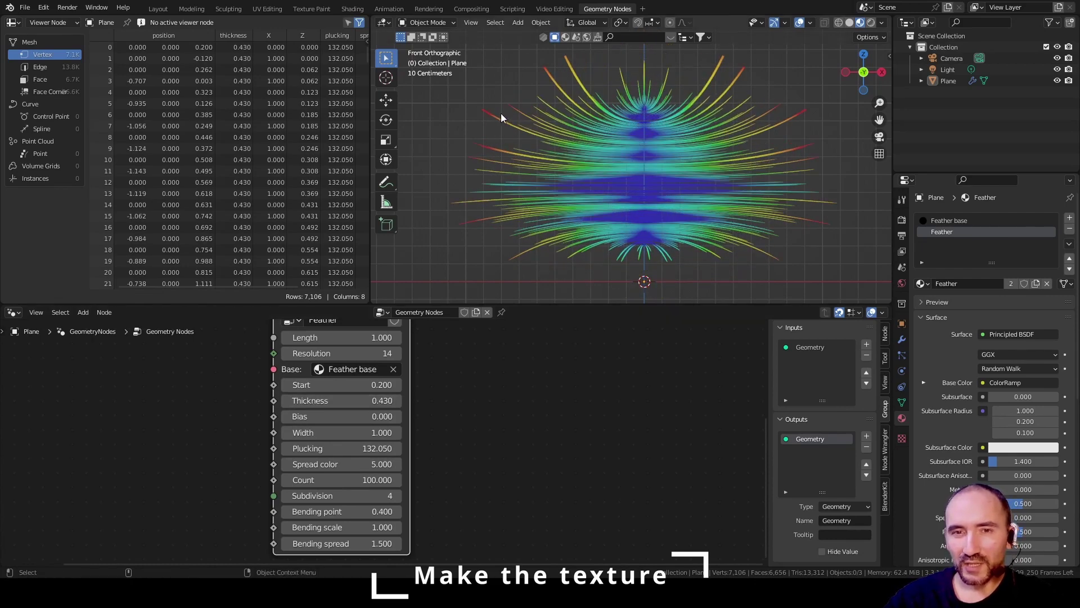
{"action": "left_click", "coordinate": [521, 140]}
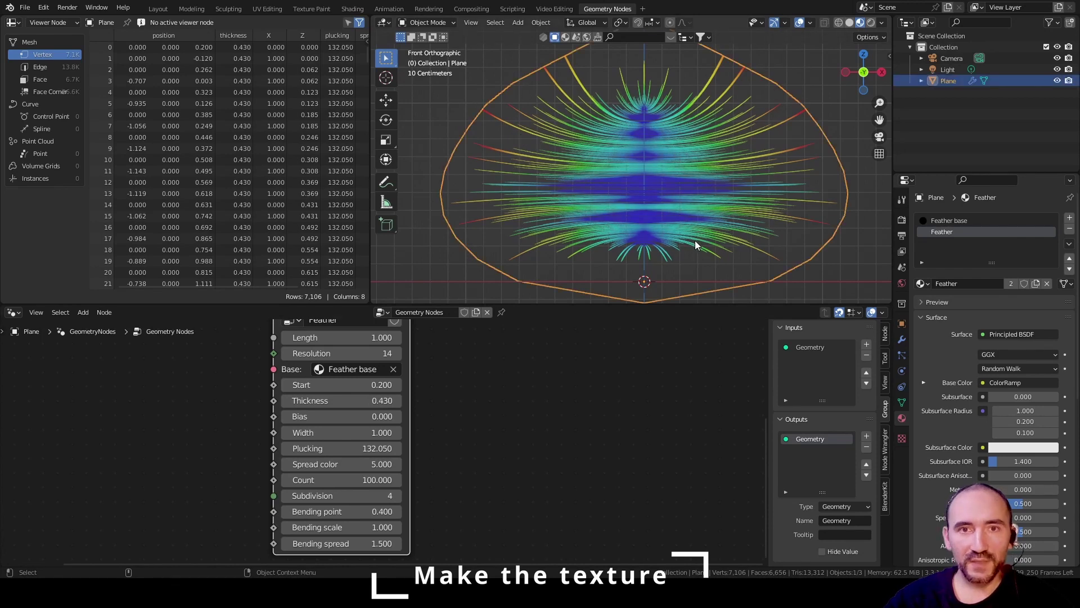
Step: Set the Feather node group's Plucking to 0, and inspect the ColorRamp section of the material in the Shading workspace
{"action": "left_click", "coordinate": [333, 448]}
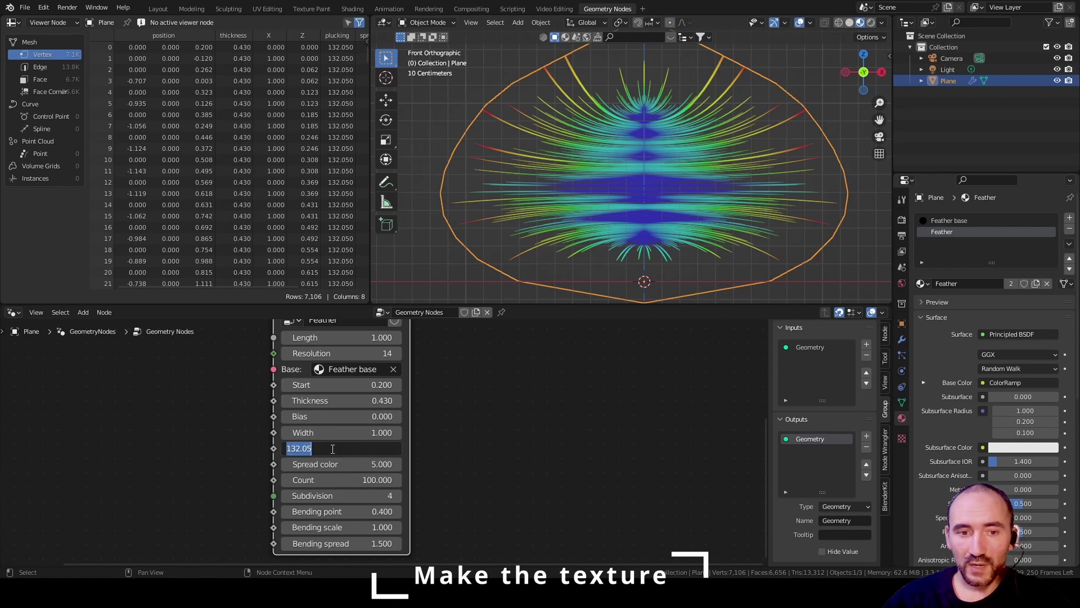
{"action": "type", "text": "0"}
{"action": "key", "text": "Return"}
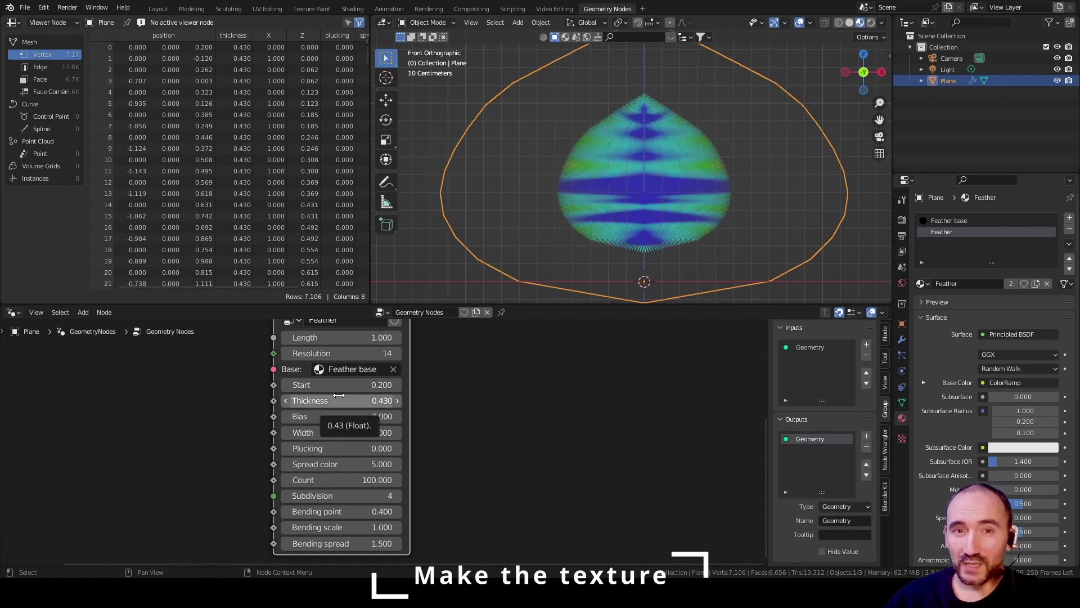
{"action": "left_click", "coordinate": [352, 9]}
{"action": "middle_click_drag", "start_coordinate": [329, 349], "coordinate": [439, 484]}
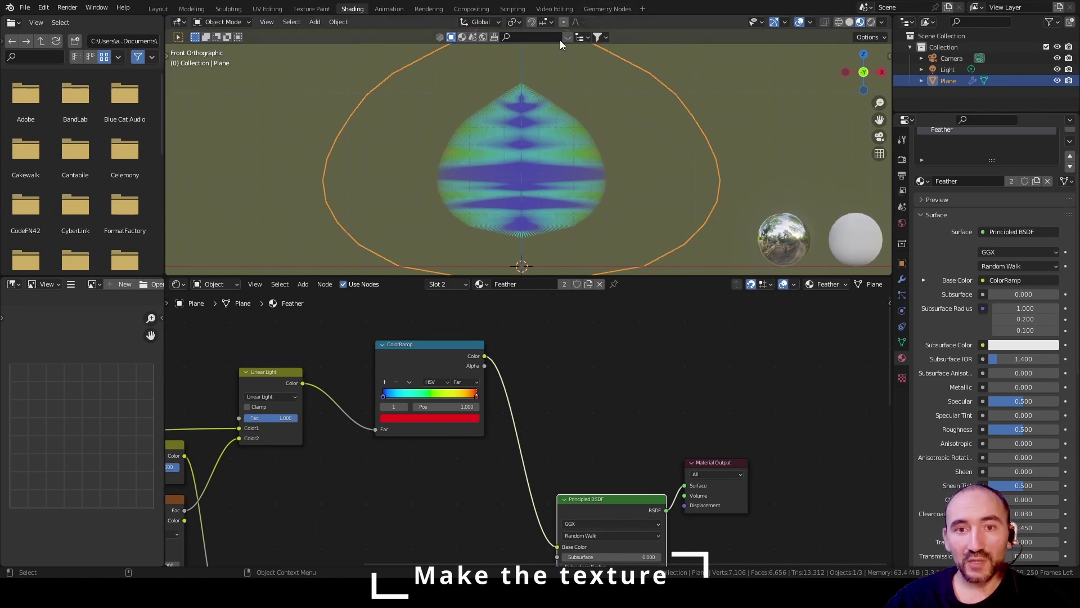
Step: Back in Geometry Nodes, try a Thickness of 0.54 and of 0.5 on the Feather node group
{"action": "left_click", "coordinate": [608, 9]}
{"action": "mouse_move", "coordinate": [345, 400]}
{"action": "left_mouse_down"}
{"action": "mouse_move", "coordinate": [412, 400]}
{"action": "mouse_move", "coordinate": [360, 400]}
{"action": "left_mouse_up"}
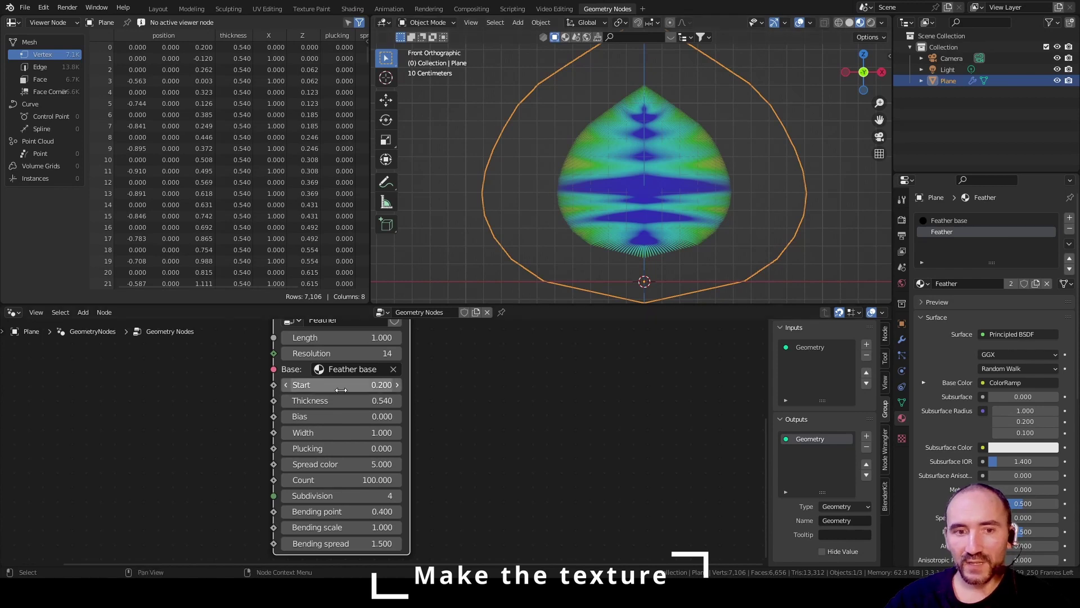
{"action": "left_click", "coordinate": [342, 397]}
{"action": "type", "text": "0.5"}
{"action": "key", "text": "Return"}
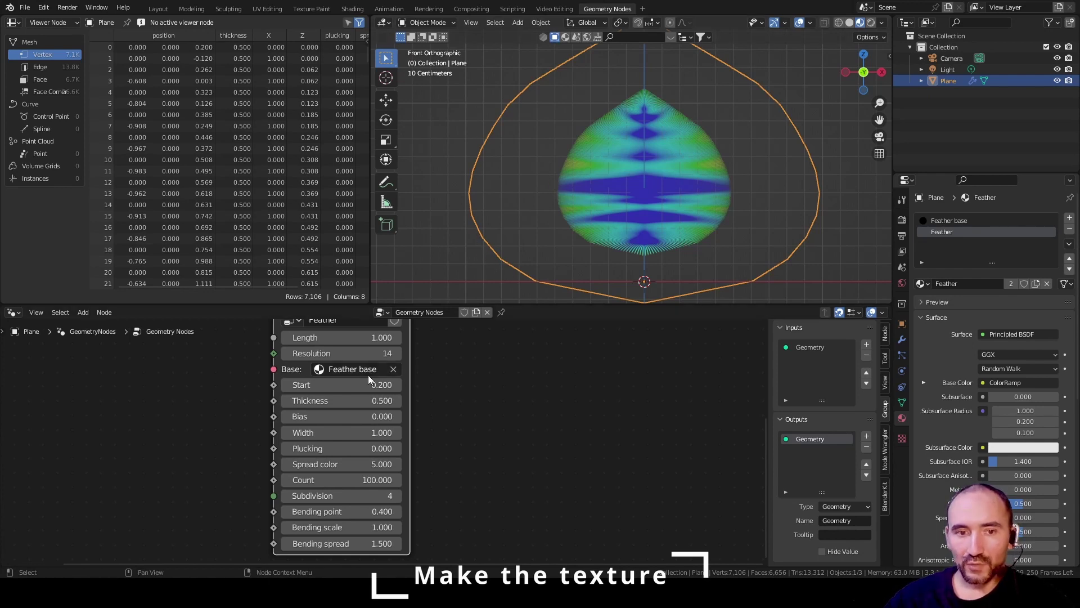
Step: Set the Feather node group's Thickness to 0.75
{"action": "left_click", "coordinate": [334, 401]}
{"action": "type", "text": "0"}
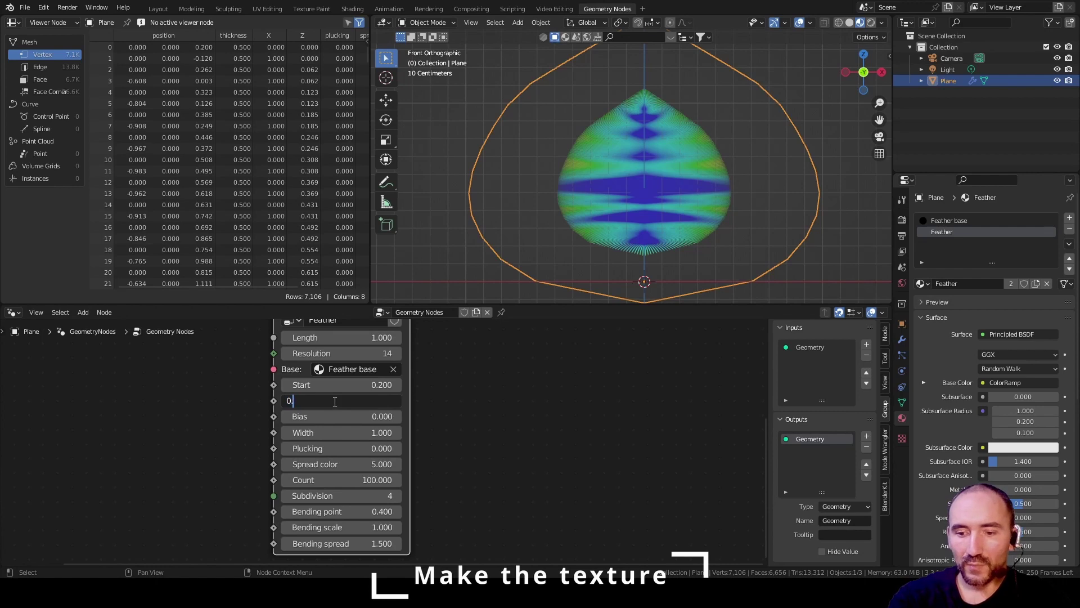
{"action": "type", "text": ".75"}
{"action": "key", "text": "Return"}
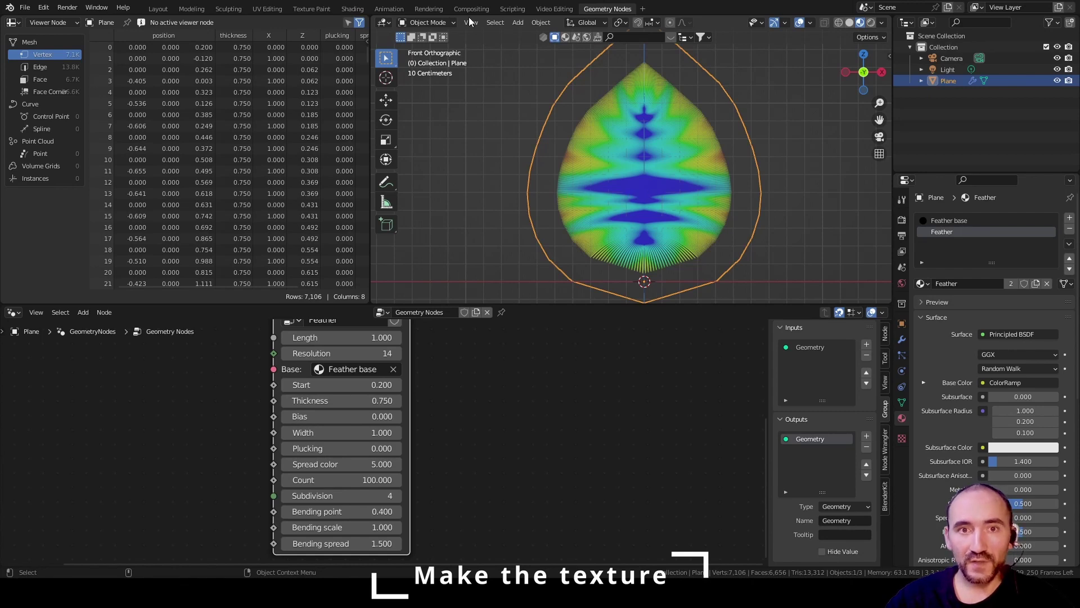
Step: In the Shading workspace, add a Map Range node below the ColorRamp and connect the color Linear Light's output to its Value
{"action": "left_click", "coordinate": [353, 9]}
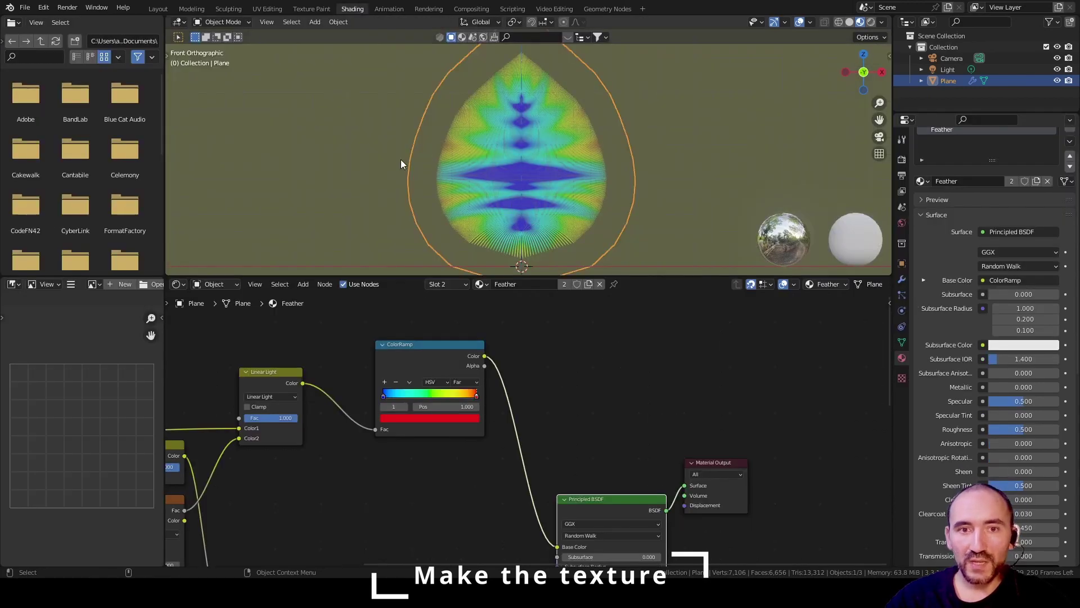
{"action": "scroll", "coordinate": [414, 450], "scroll_direction": "up", "scroll_amount": 3}
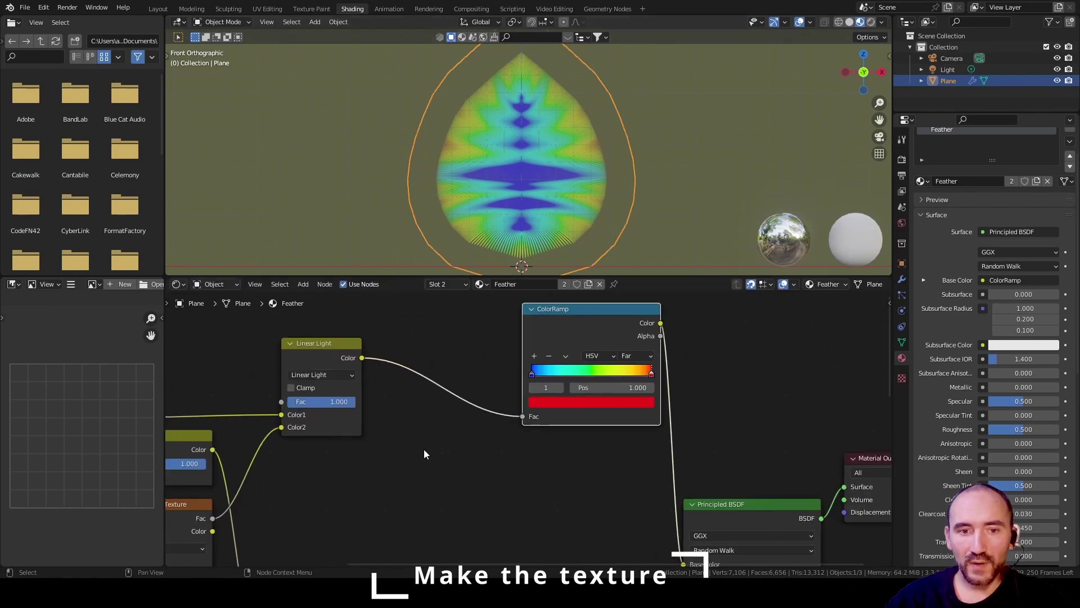
{"action": "left_click", "coordinate": [424, 449]}
{"action": "key", "text": "F3"}
{"action": "type", "text": "mapran"}
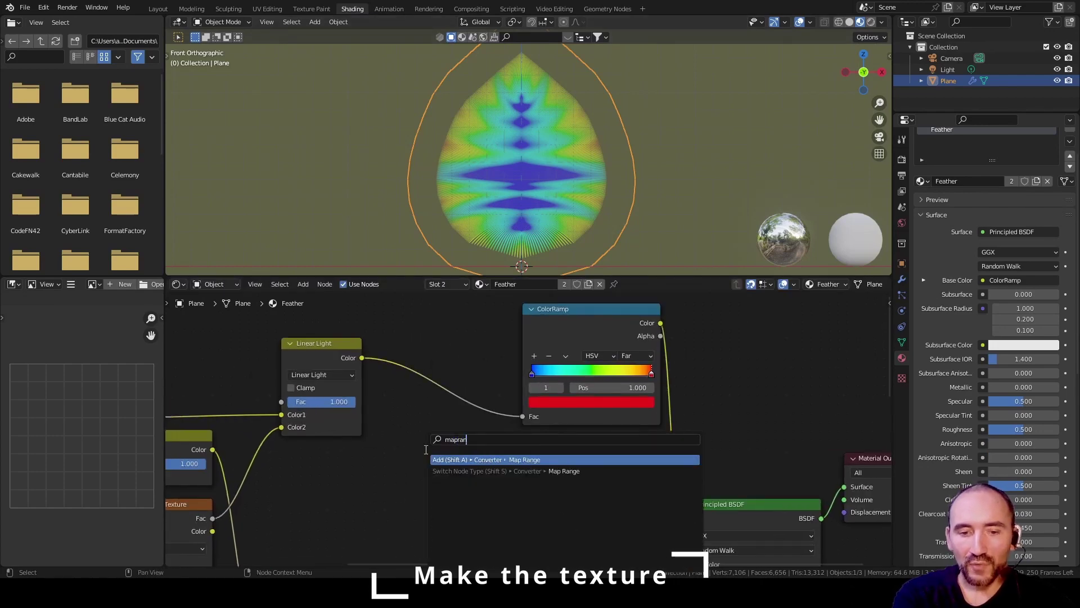
{"action": "key", "text": "Return"}
{"action": "scroll", "coordinate": [564, 458], "scroll_direction": "down", "scroll_amount": 3}
{"action": "left_click", "coordinate": [564, 458]}
{"action": "scroll", "coordinate": [564, 458], "scroll_direction": "up", "scroll_amount": 3}
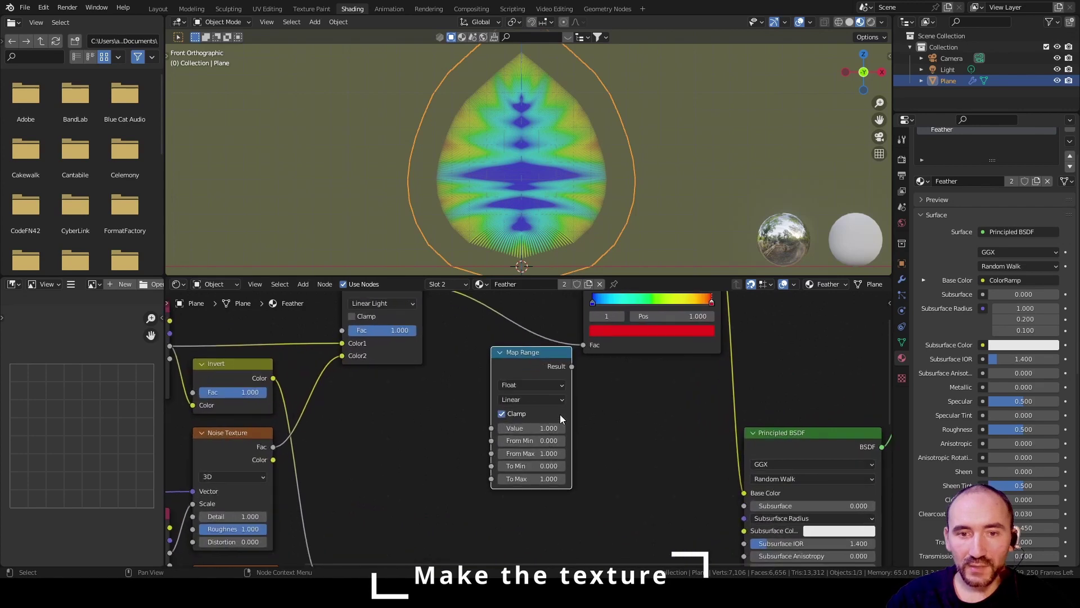
{"action": "scroll", "coordinate": [561, 419], "scroll_direction": "up", "scroll_amount": 2, "text": "shift"}
{"action": "left_click_drag", "start_coordinate": [428, 325], "coordinate": [497, 467]}
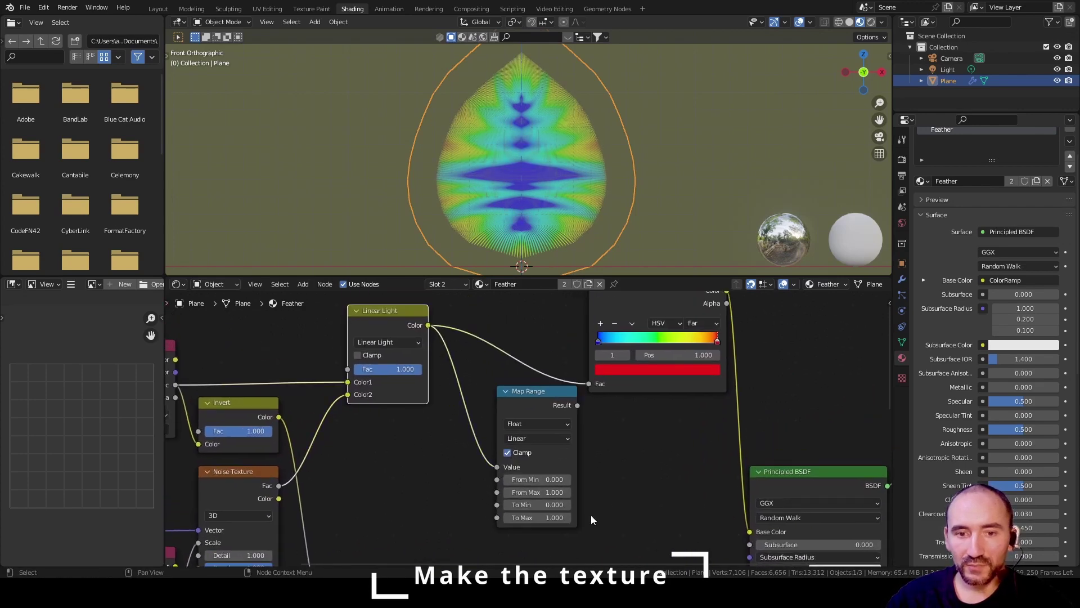
{"action": "middle_click_drag", "start_coordinate": [591, 515], "coordinate": [562, 394]}
{"action": "scroll", "coordinate": [546, 398], "scroll_direction": "up", "scroll_amount": 3, "text": "shift"}
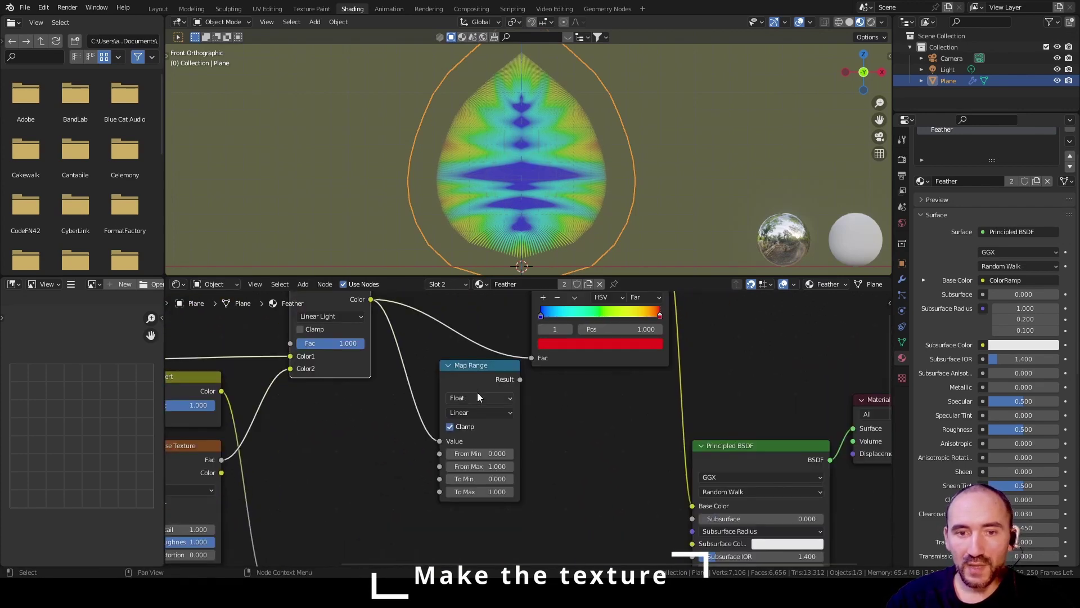
Step: Connect the Map Range node's Result to the ColorRamp's Fac
{"action": "left_click_drag", "start_coordinate": [520, 380], "coordinate": [532, 359]}
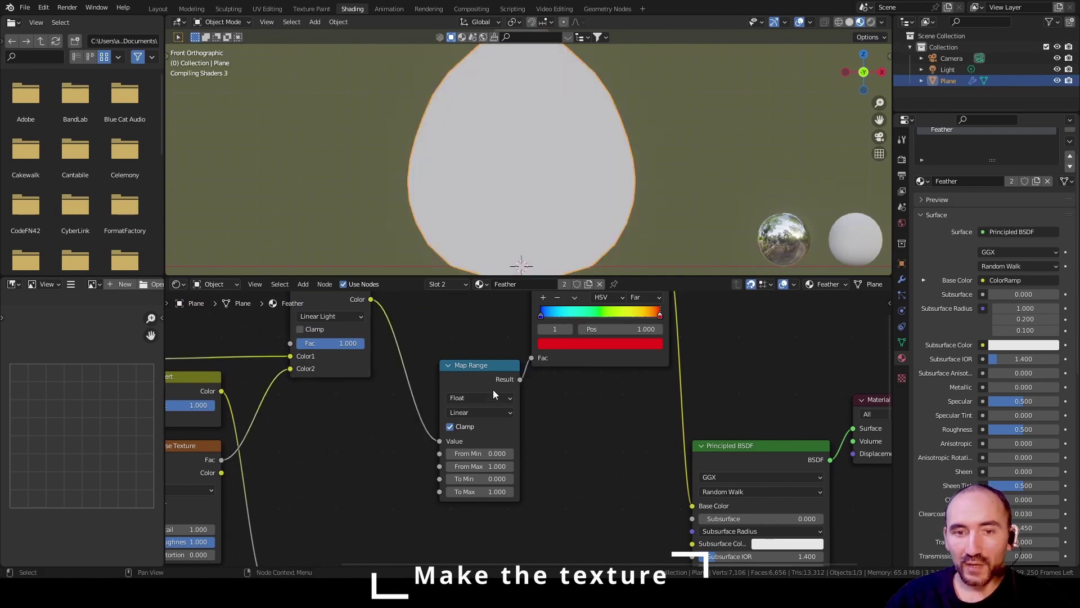
{"action": "middle_click_drag", "start_coordinate": [482, 383], "coordinate": [523, 358]}
{"action": "scroll", "coordinate": [539, 437], "scroll_direction": "up", "scroll_amount": 2}
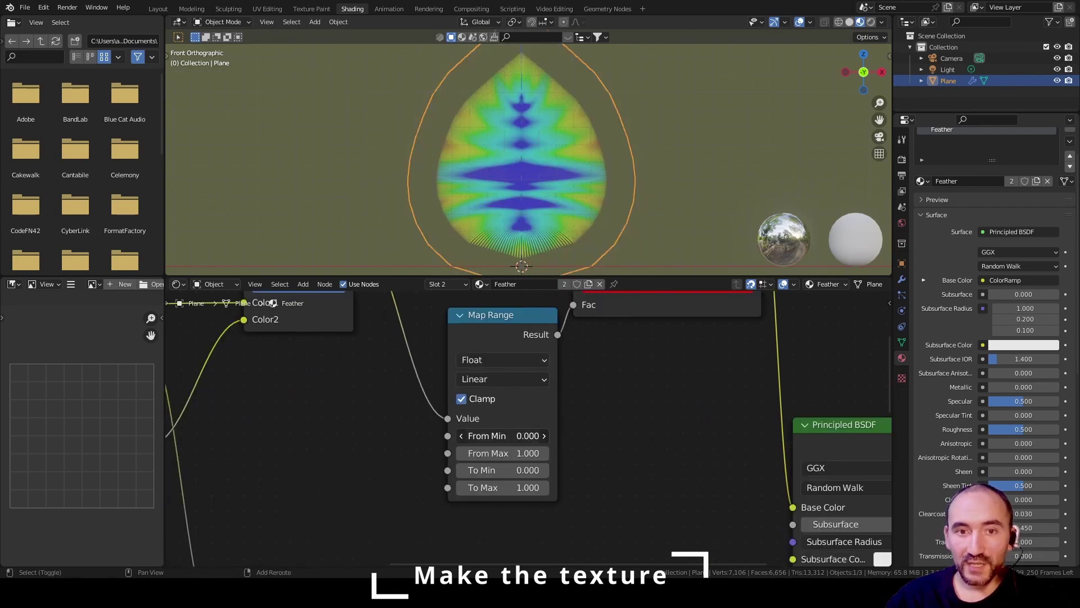
Step: Try From Max values of 0.51 and 0.76 on the Map Range feeding the ColorRamp
{"action": "left_click_drag", "start_coordinate": [506, 436], "coordinate": [461, 453]}
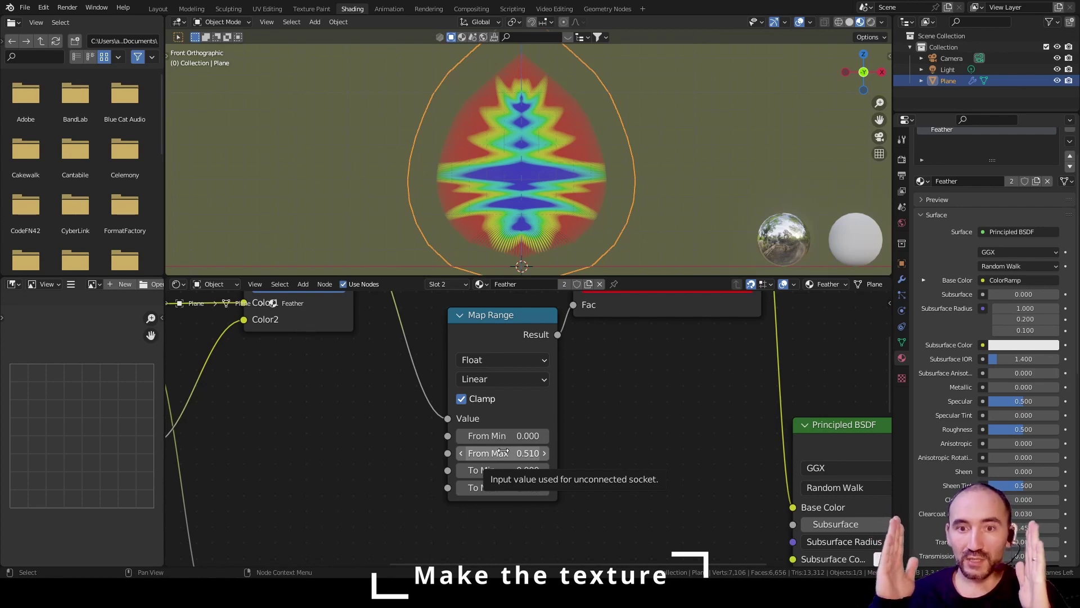
{"action": "middle_click_drag", "start_coordinate": [668, 380], "coordinate": [663, 391]}
{"action": "scroll", "coordinate": [611, 450], "scroll_direction": "down", "scroll_amount": 2}
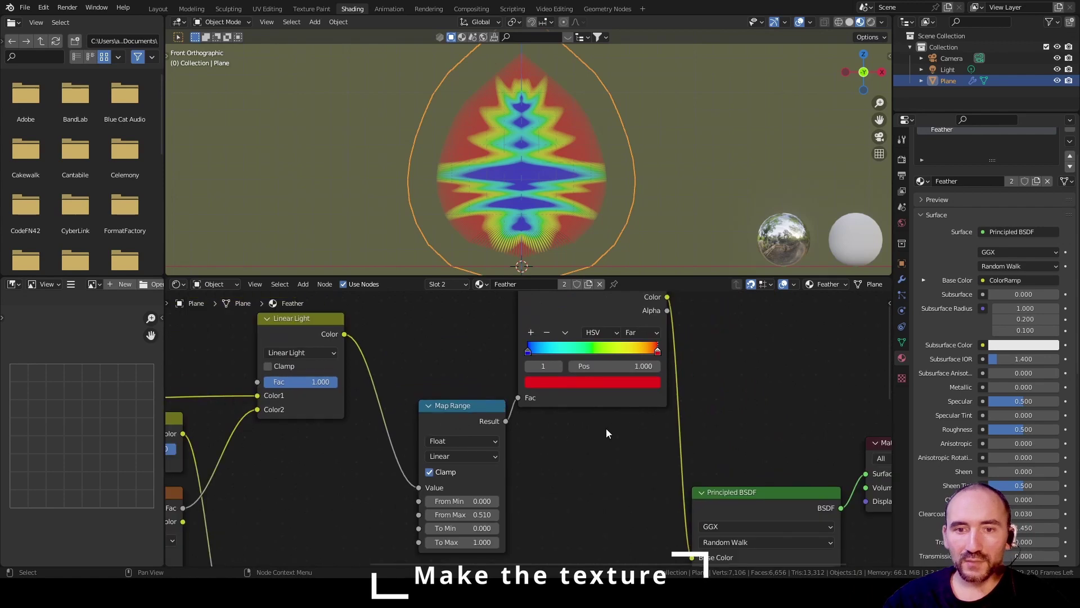
{"action": "left_click", "coordinate": [589, 305]}
{"action": "middle_click_drag", "start_coordinate": [572, 356], "coordinate": [568, 380]}
{"action": "scroll", "coordinate": [568, 380], "scroll_direction": "down", "scroll_amount": 1}
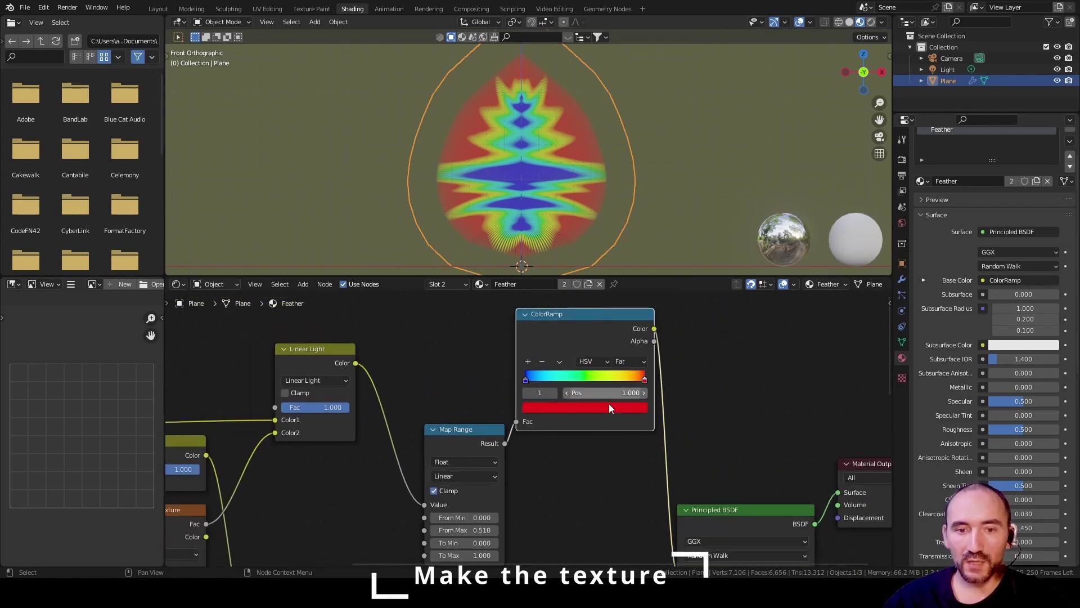
{"action": "scroll", "coordinate": [573, 439], "scroll_direction": "up", "scroll_amount": 2}
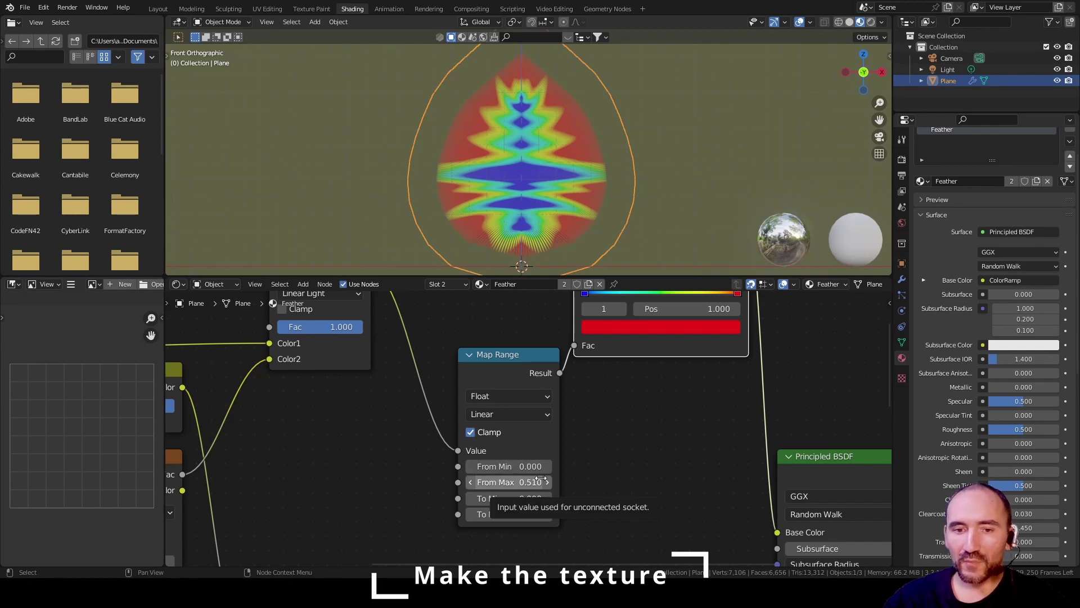
{"action": "left_click_drag", "start_coordinate": [539, 479], "coordinate": [557, 479], "text": "shift"}
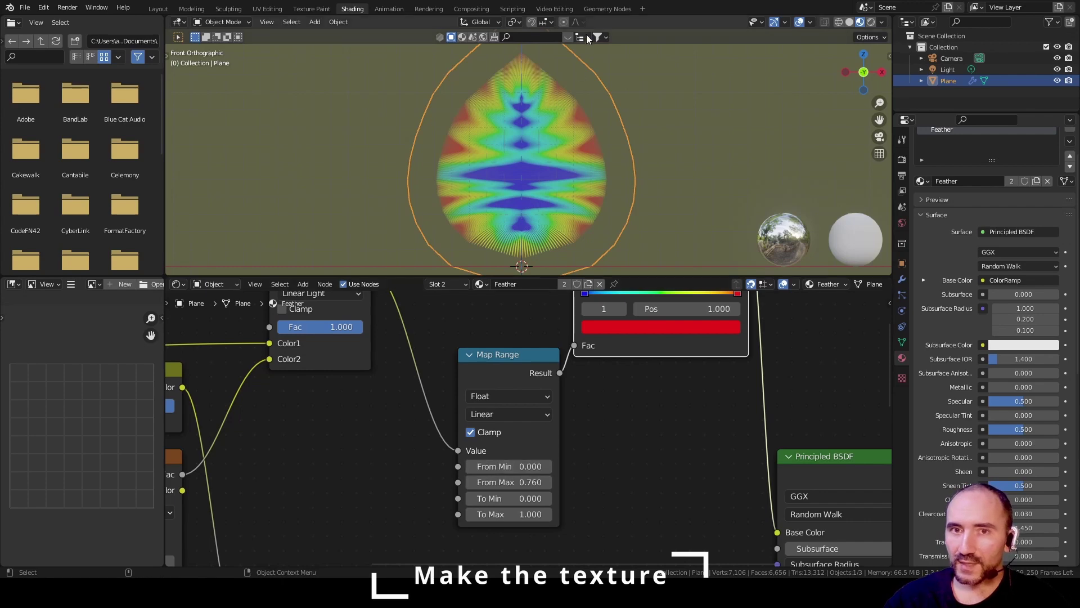
Step: Check the feather's Thickness in Geometry Nodes and set the color Map Range's From Max to 0.75 in Shading
{"action": "left_click", "coordinate": [607, 8]}
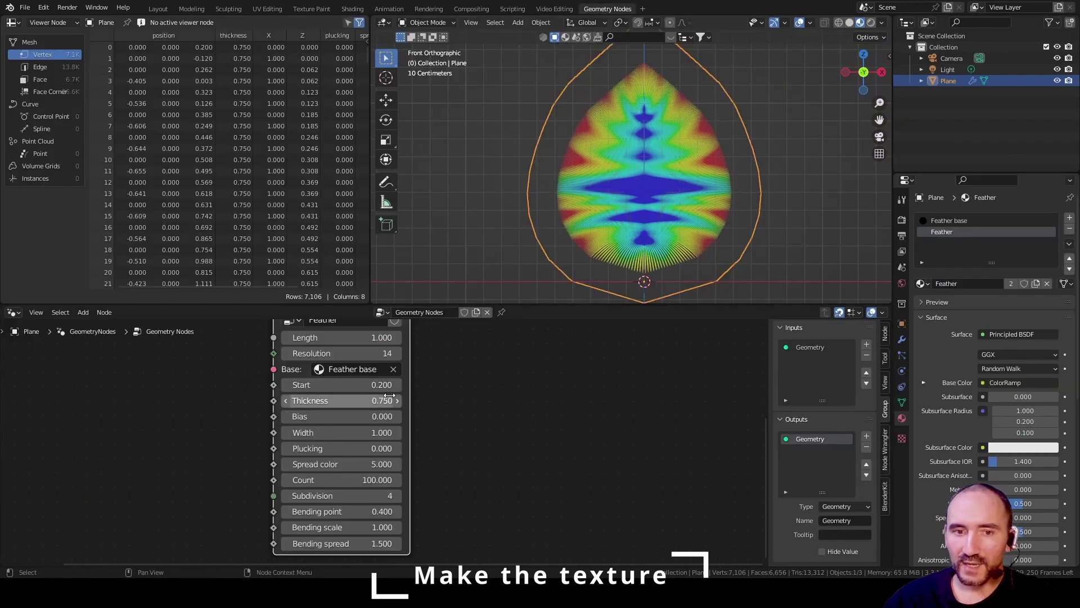
{"action": "left_click", "coordinate": [349, 8]}
{"action": "left_click", "coordinate": [508, 482]}
{"action": "type", "text": "0"}
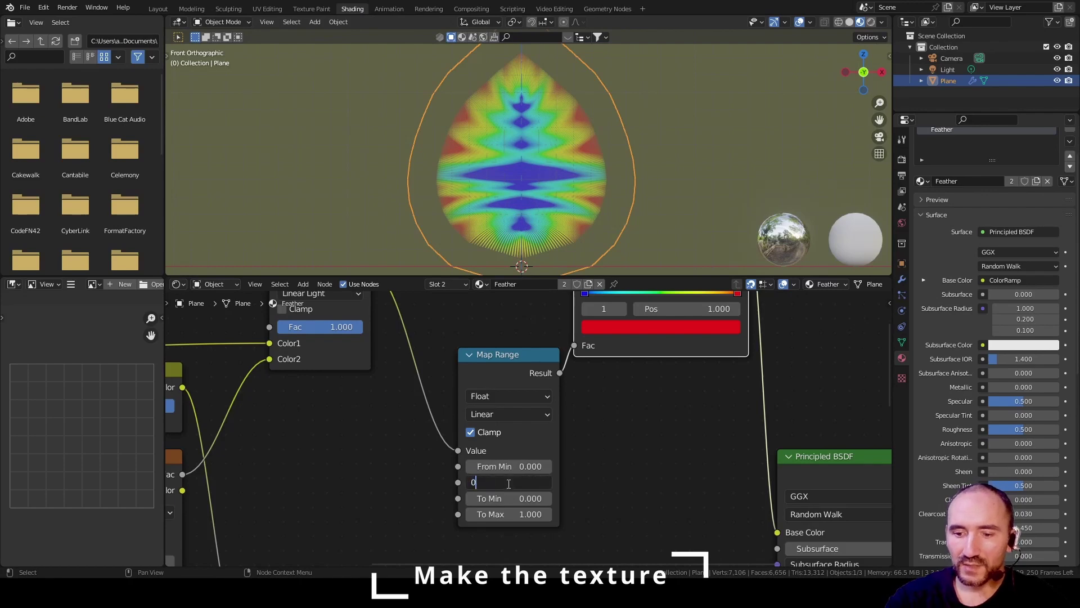
{"action": "type", "text": ".75"}
{"action": "key", "text": "Return"}
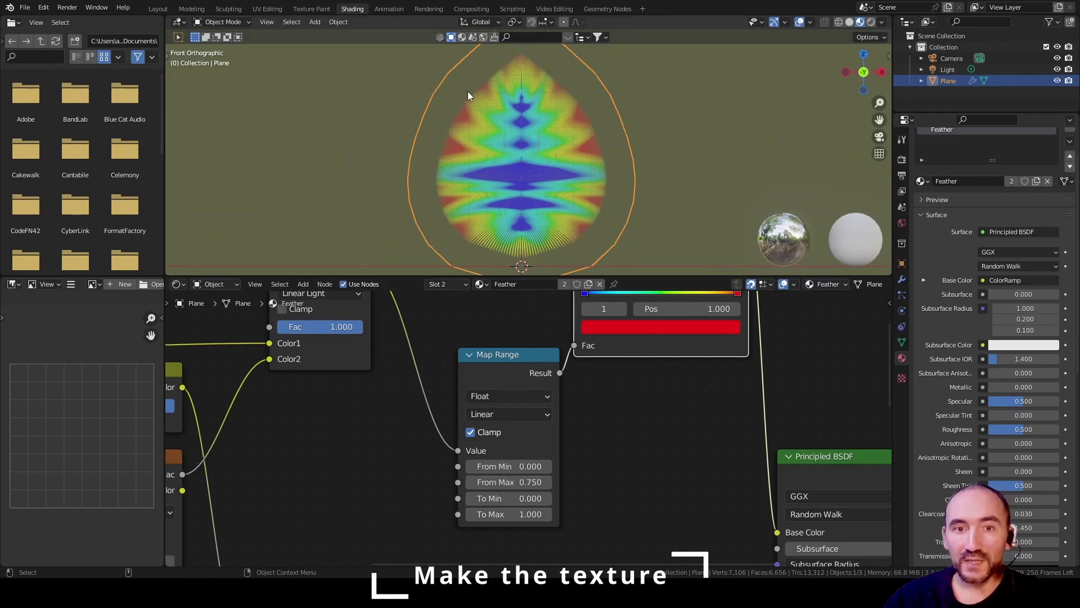
Step: In Geometry Nodes, set the Feather node group's Spread color to 0 and its Thickness to 0.5
{"action": "left_click", "coordinate": [606, 9]}
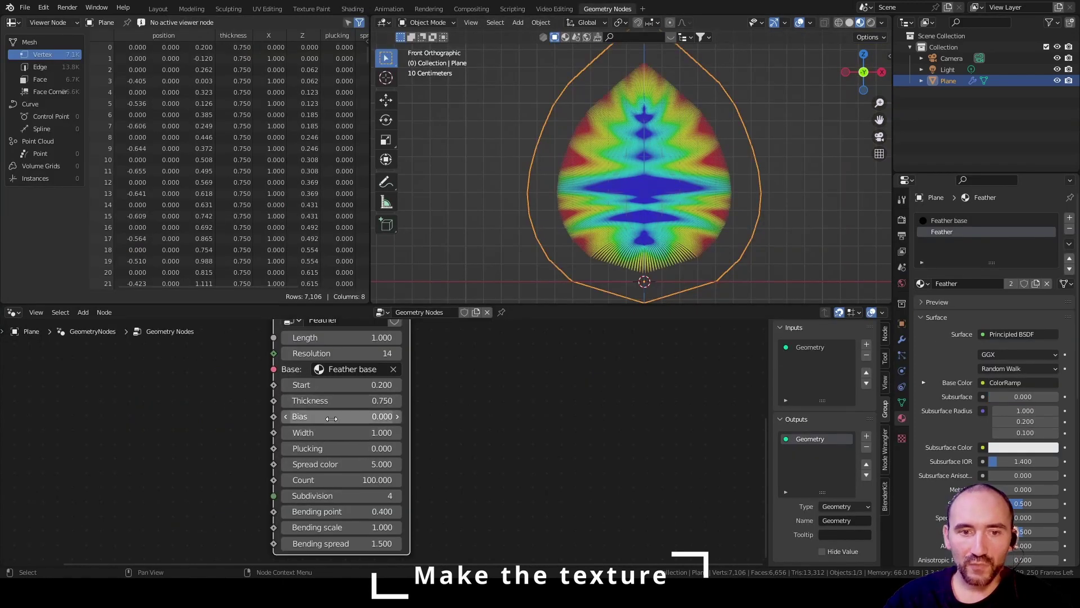
{"action": "left_click", "coordinate": [343, 464]}
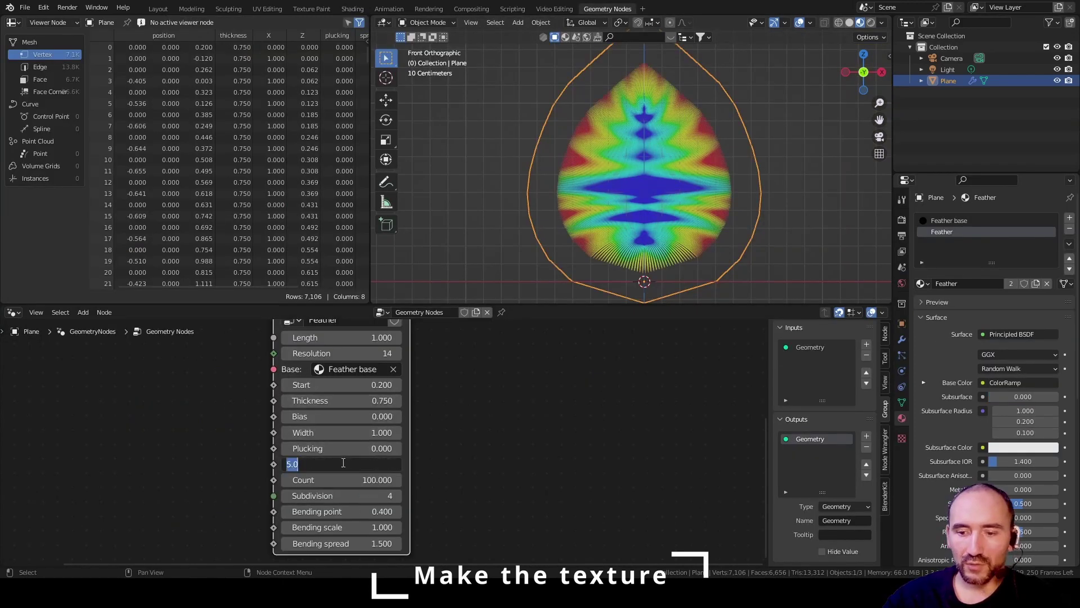
{"action": "type", "text": "0"}
{"action": "key", "text": "Return"}
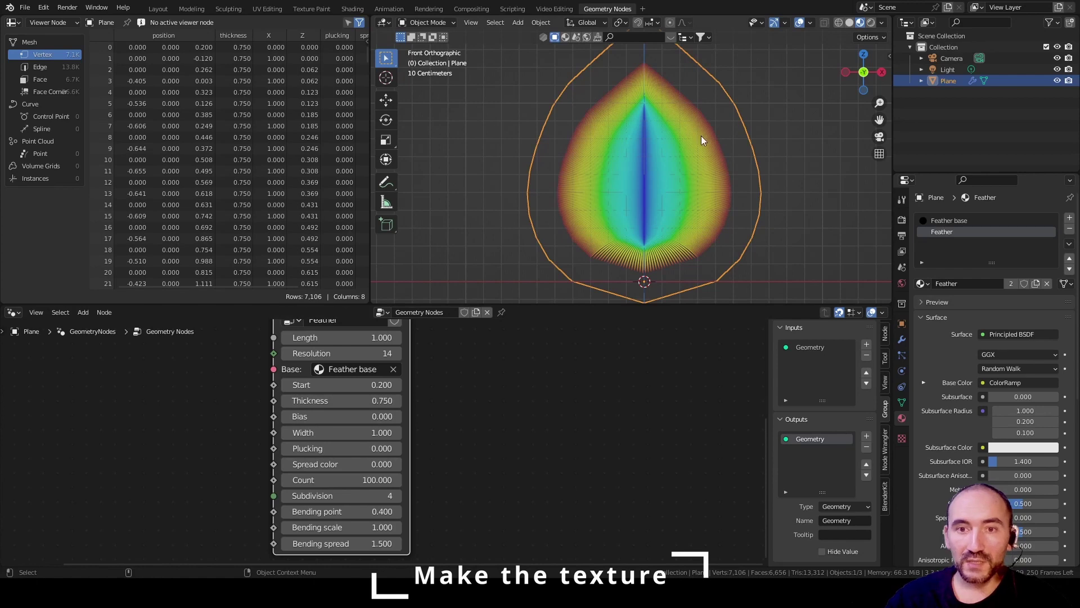
{"action": "left_click", "coordinate": [343, 401]}
{"action": "type", "text": "0.5"}
{"action": "key", "text": "Return"}
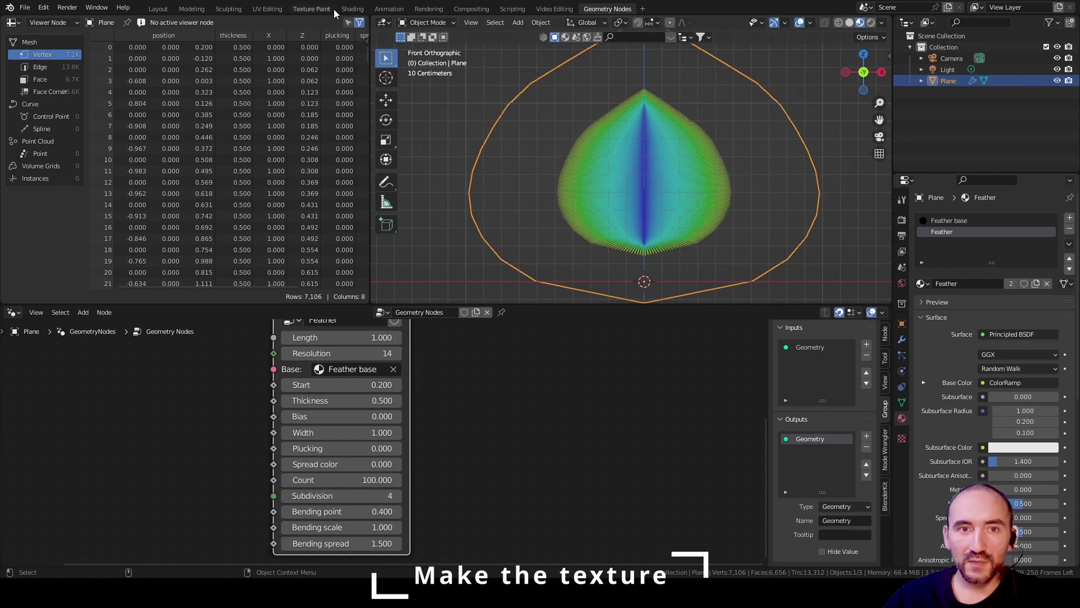
Step: In the Shading workspace, set the color Map Range's From Max to 0.5
{"action": "left_click", "coordinate": [353, 9]}
{"action": "left_click", "coordinate": [502, 483]}
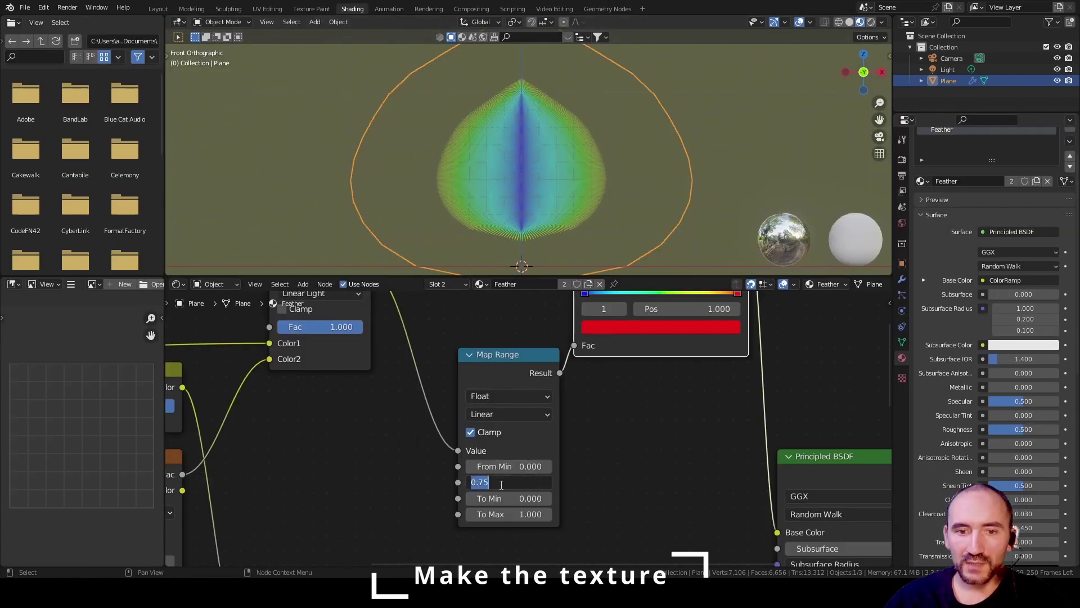
{"action": "type", "text": "0.5"}
{"action": "key", "text": "Return"}
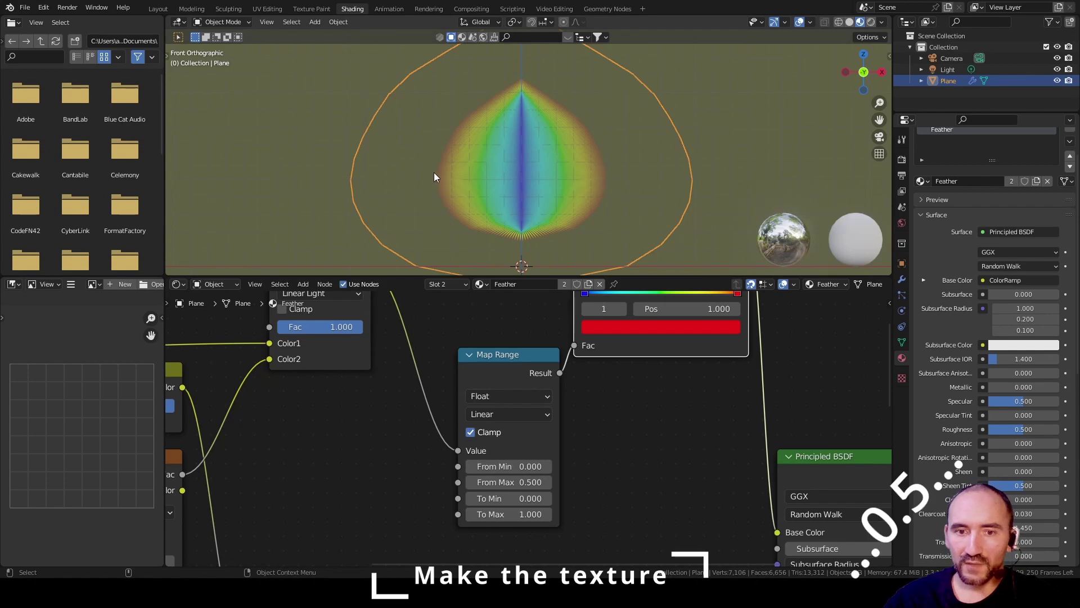
Step: Connect the thickness Attribute node's Fac to the From Max of the Map Range feeding the ColorRamp, and save the file
{"action": "middle_click_drag", "start_coordinate": [286, 409], "coordinate": [506, 447]}
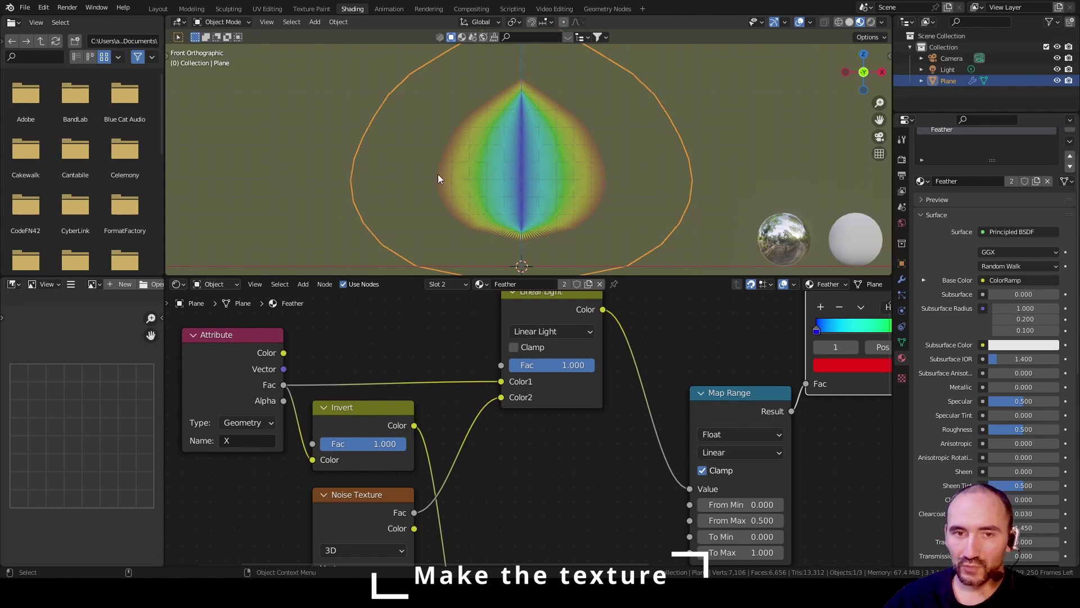
{"action": "middle_click_drag", "start_coordinate": [665, 440], "coordinate": [464, 389]}
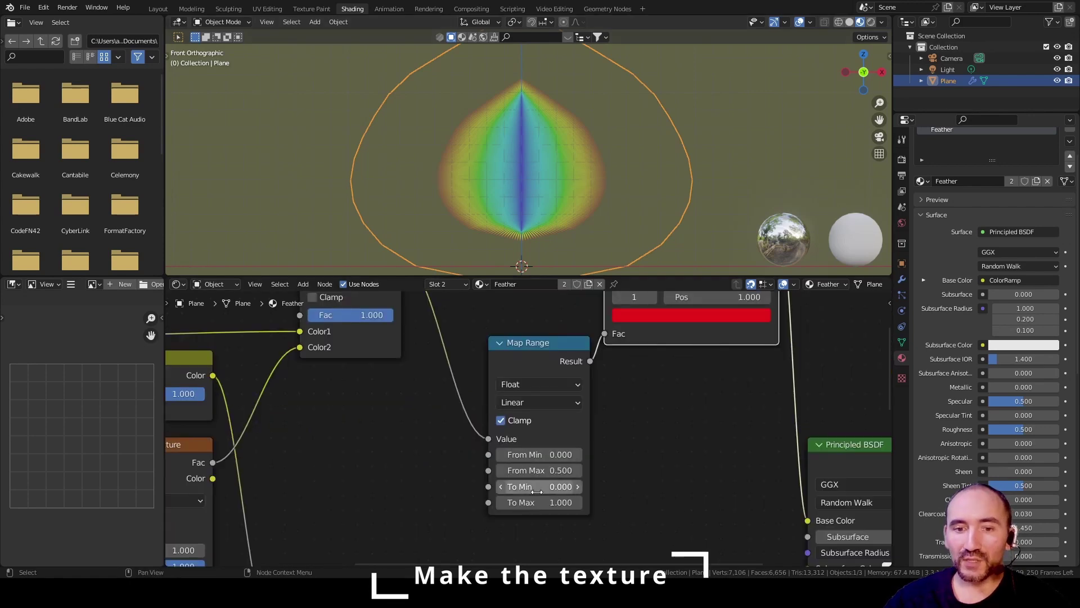
{"action": "middle_click_drag", "start_coordinate": [653, 366], "coordinate": [562, 455]}
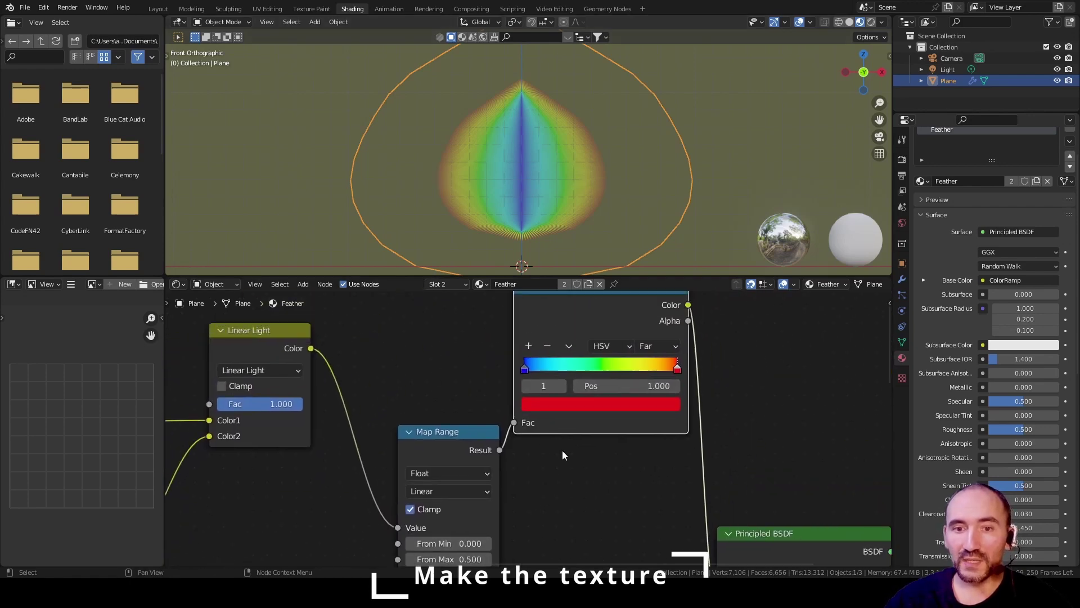
{"action": "scroll", "coordinate": [525, 418], "scroll_direction": "down", "scroll_amount": 3}
{"action": "scroll", "coordinate": [495, 439], "scroll_direction": "up", "scroll_amount": 2}
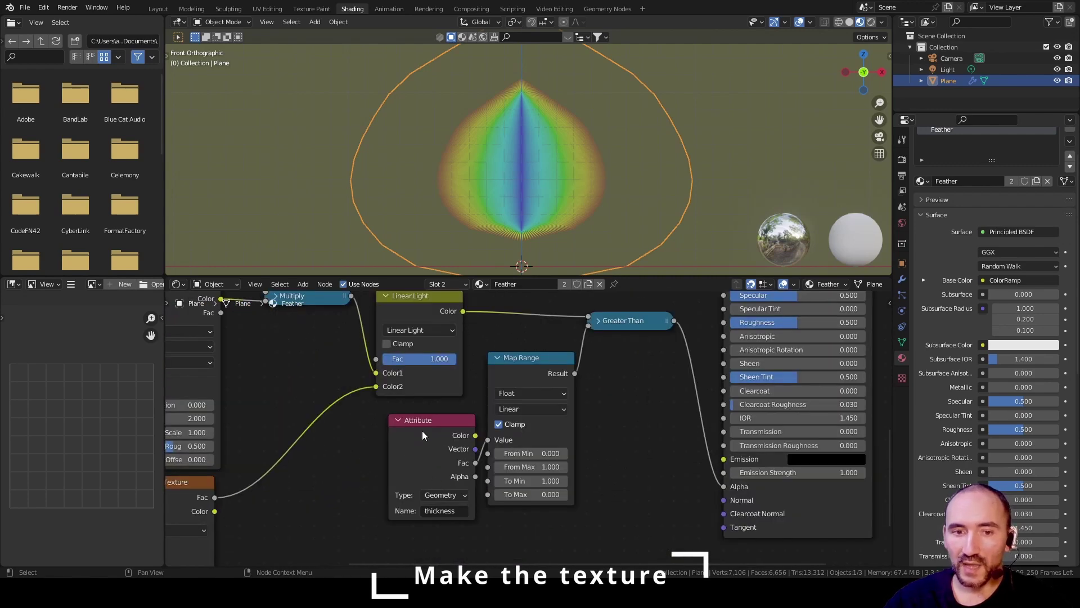
{"action": "middle_click_drag", "start_coordinate": [422, 430], "coordinate": [425, 459]}
{"action": "scroll", "coordinate": [491, 441], "scroll_direction": "down", "scroll_amount": 1}
{"action": "middle_click_drag", "start_coordinate": [491, 441], "coordinate": [481, 487]}
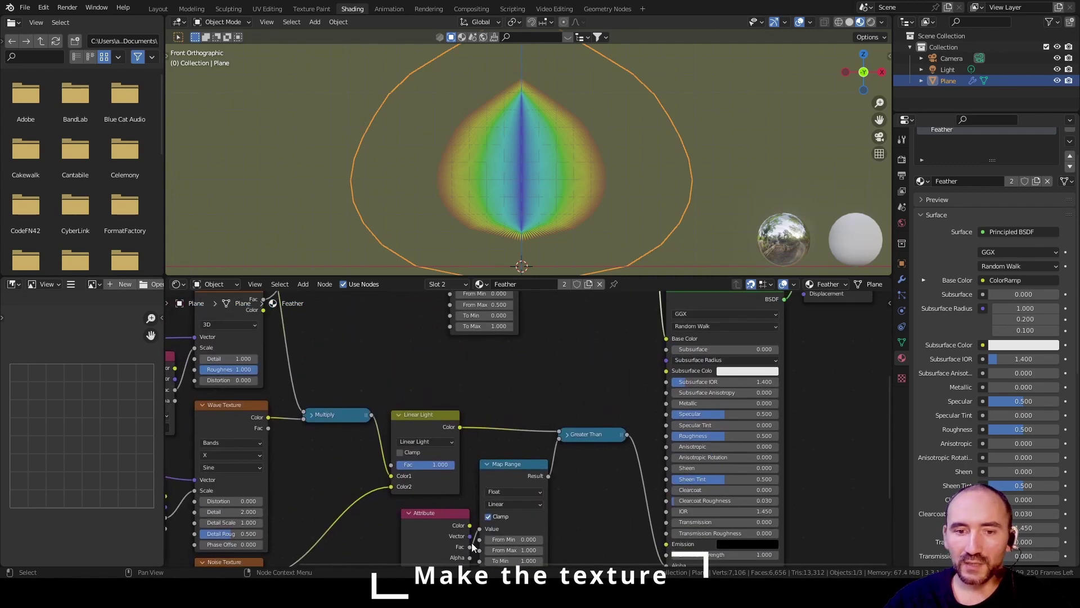
{"action": "left_click_drag", "start_coordinate": [470, 547], "coordinate": [451, 331]}
{"action": "key", "text": "ctrl+s"}
Step: Move the ColorRamp and its Map Range node slightly further away from the color Linear Light node
{"action": "scroll", "coordinate": [548, 484], "scroll_direction": "up", "scroll_amount": 5, "text": "shift"}
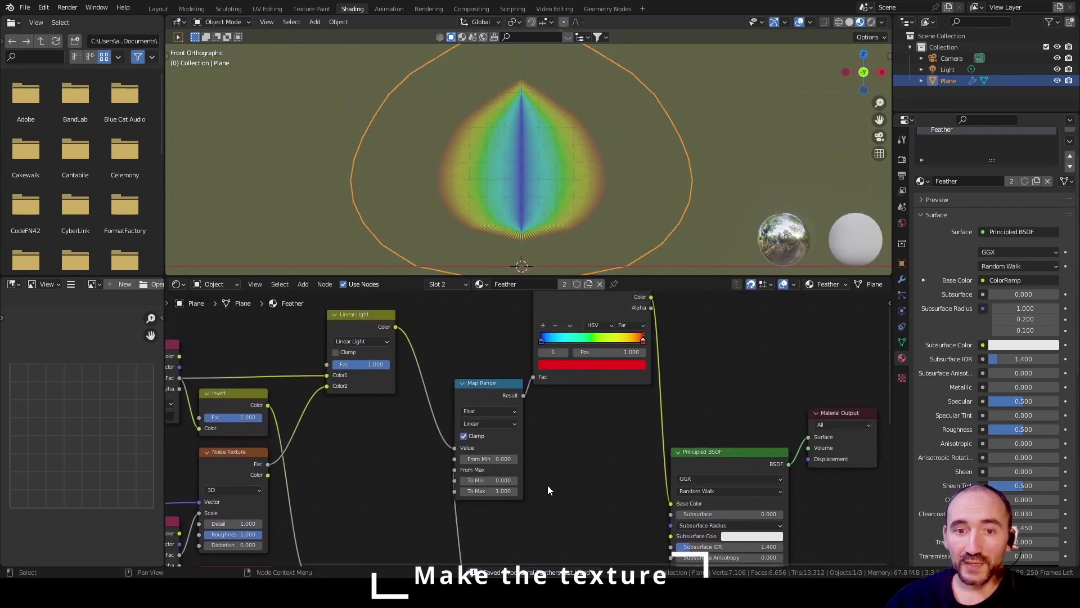
{"action": "left_click_drag", "start_coordinate": [561, 309], "coordinate": [570, 309]}
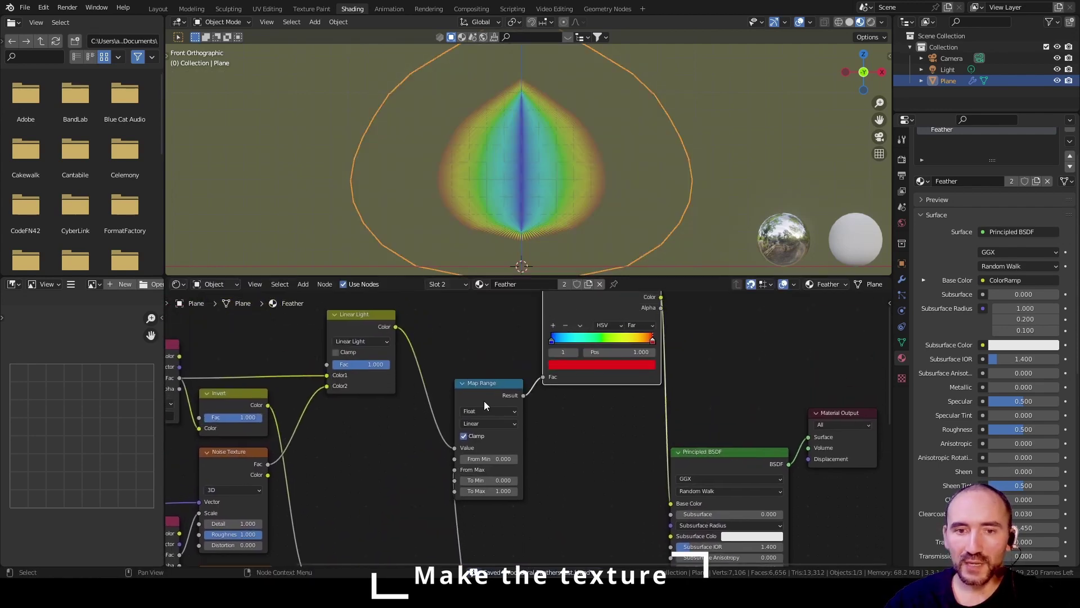
{"action": "left_click_drag", "start_coordinate": [483, 399], "coordinate": [491, 397]}
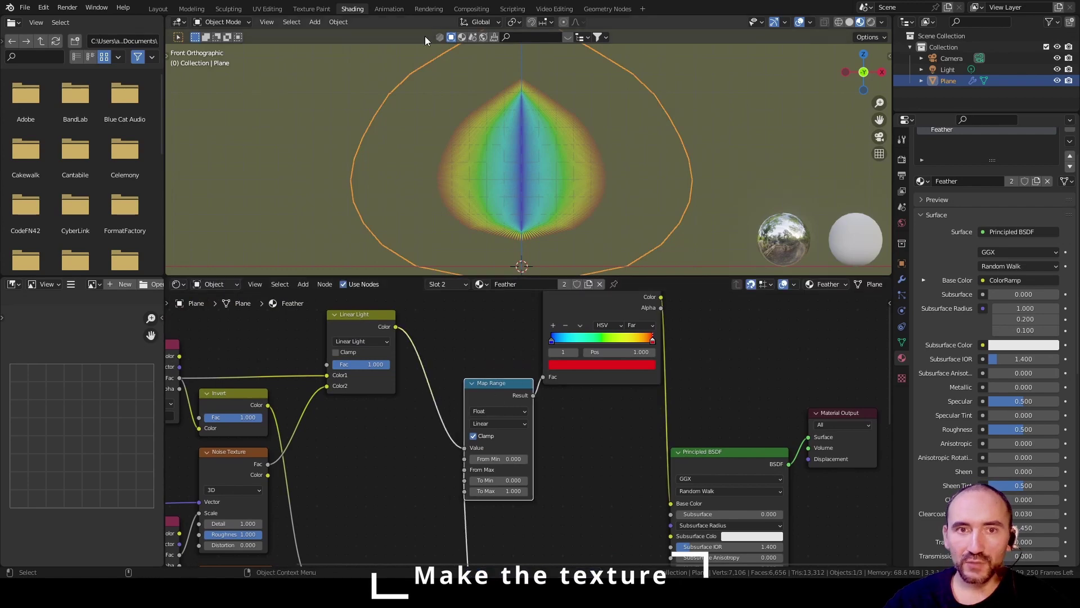
Step: Back in Geometry Nodes, set the Feather node group's Thickness to 0.82 and its Spread color to 5
{"action": "left_click", "coordinate": [590, 11]}
{"action": "scroll", "coordinate": [400, 371], "scroll_direction": "up", "scroll_amount": 1}
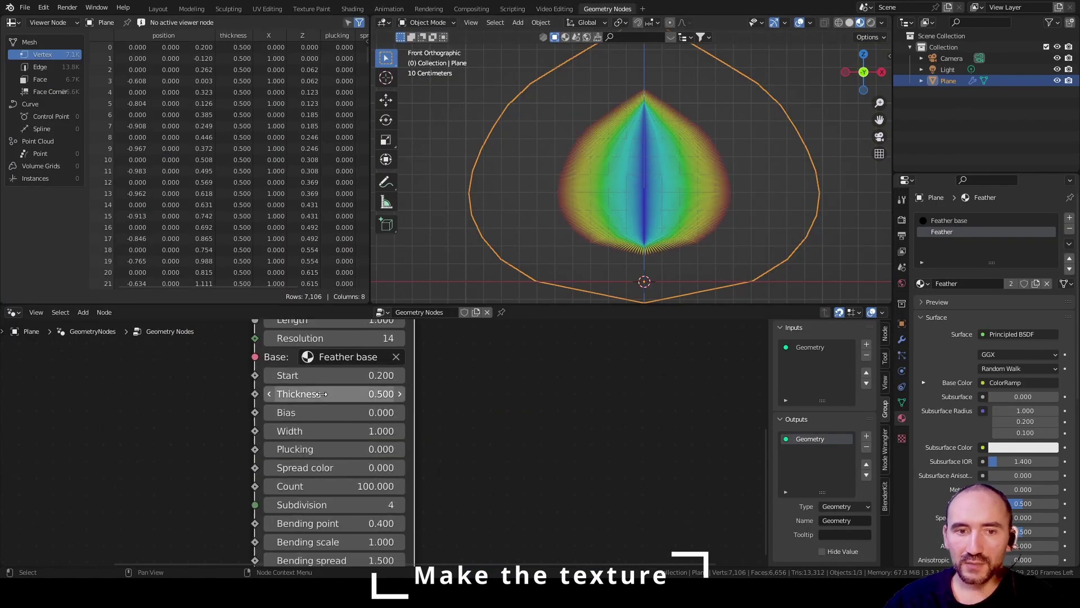
{"action": "mouse_move", "coordinate": [334, 394]}
{"action": "left_mouse_down"}
{"action": "mouse_move", "coordinate": [363, 394]}
{"action": "mouse_move", "coordinate": [330, 394]}
{"action": "mouse_move", "coordinate": [352, 394]}
{"action": "left_mouse_up"}
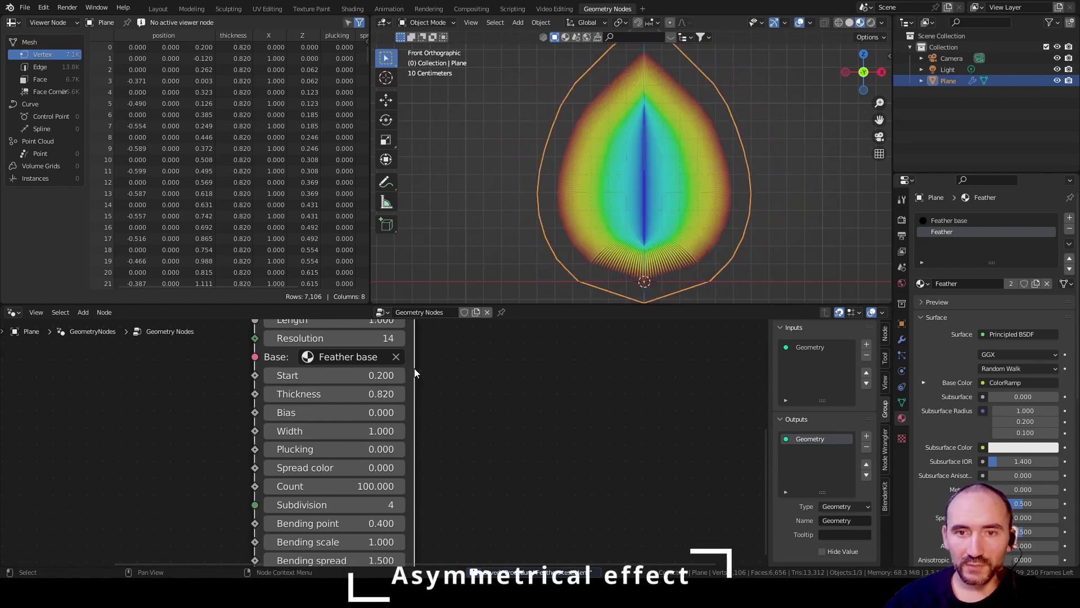
{"action": "left_click", "coordinate": [311, 467]}
{"action": "type", "text": "5"}
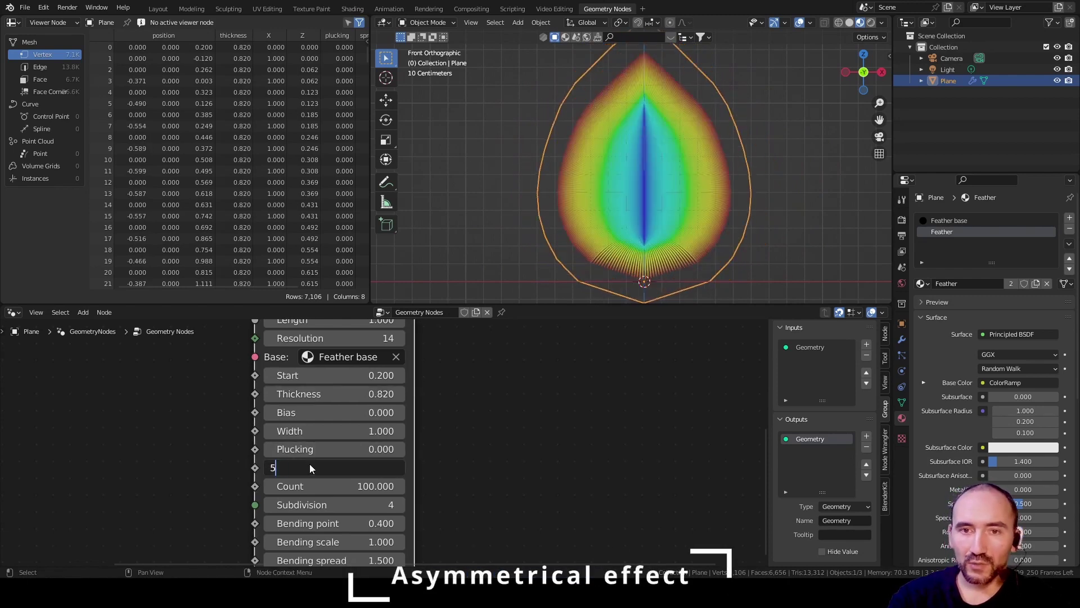
{"action": "key", "text": "Return"}
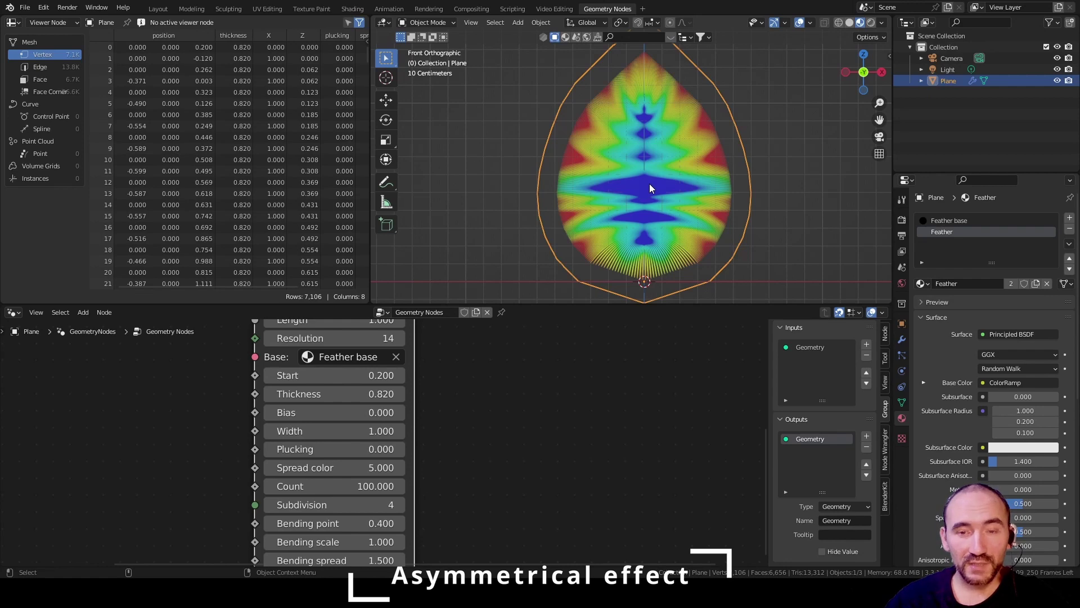
{"action": "scroll", "coordinate": [648, 184], "scroll_direction": "up", "scroll_amount": 2}
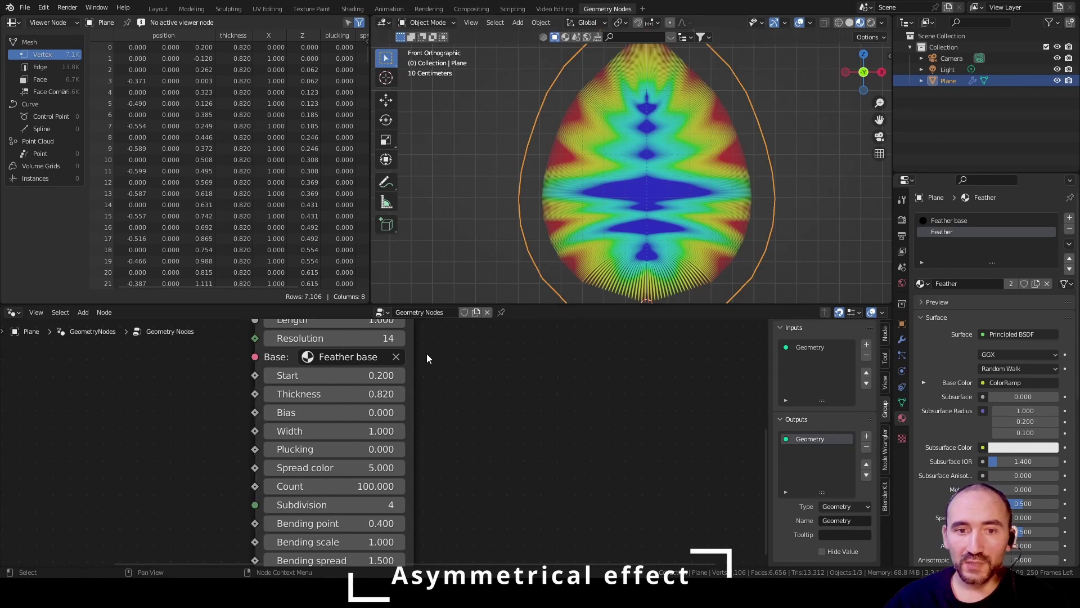
Step: Switch the viewport to wireframe display and open the Feather node group for editing around its Bending frame
{"action": "left_click", "coordinate": [408, 340]}
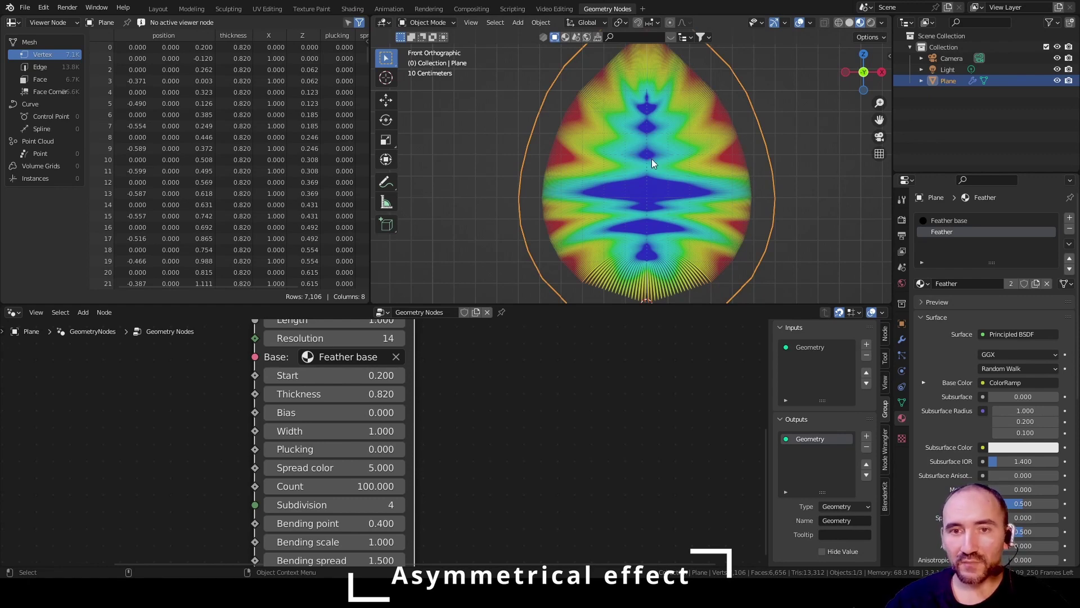
{"action": "key", "text": "shift+z"}
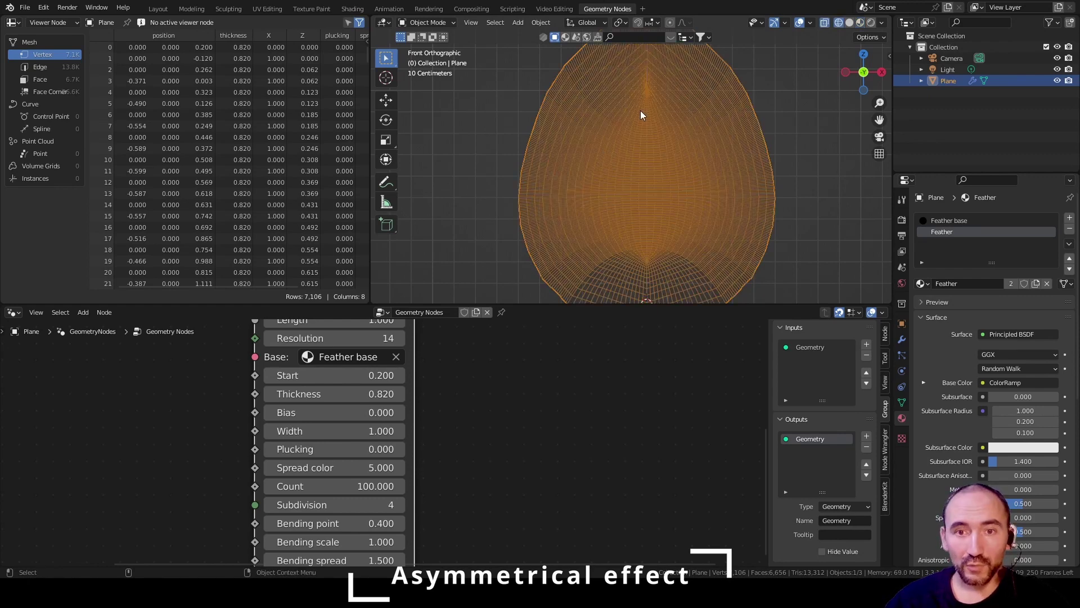
{"action": "left_click", "coordinate": [411, 339]}
{"action": "key", "text": "Tab"}
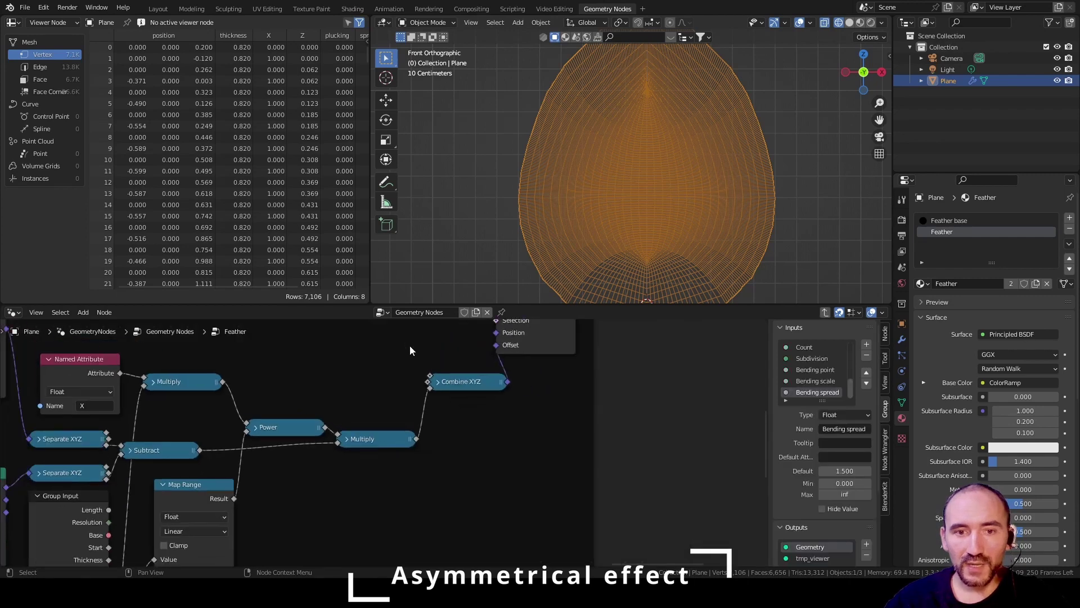
{"action": "scroll", "coordinate": [359, 420], "scroll_direction": "up", "scroll_amount": 4}
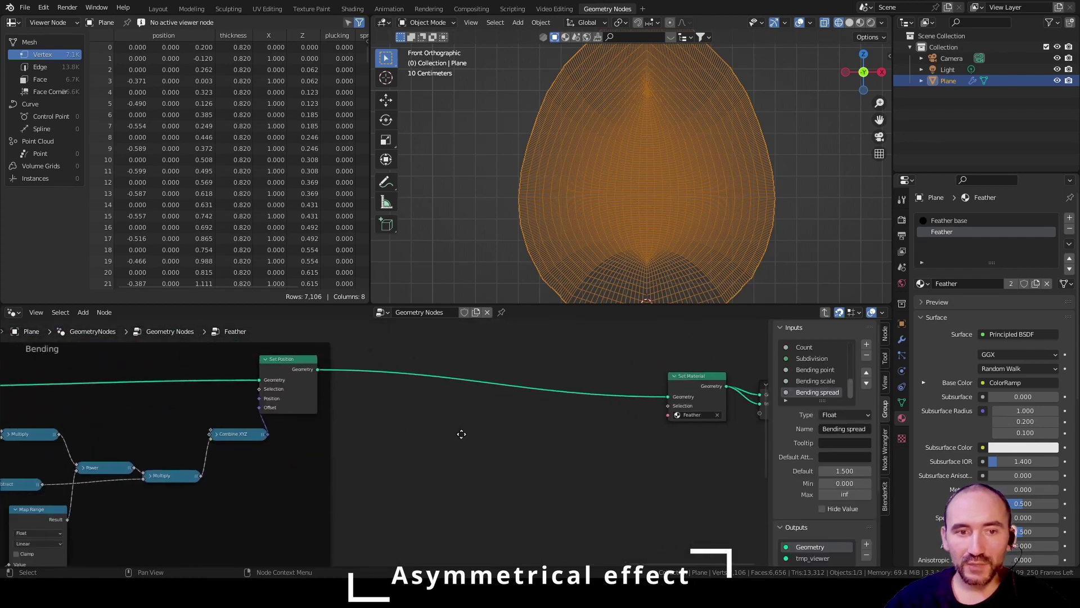
{"action": "scroll", "coordinate": [181, 368], "scroll_direction": "down", "scroll_amount": 3}
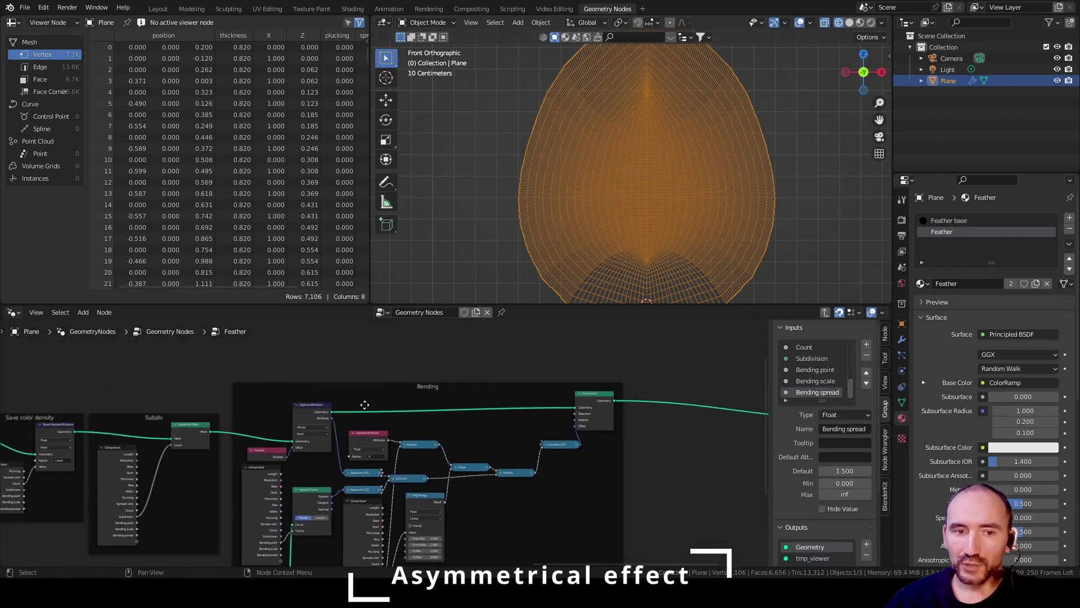
{"action": "scroll", "coordinate": [610, 218], "scroll_direction": "up", "scroll_amount": 2}
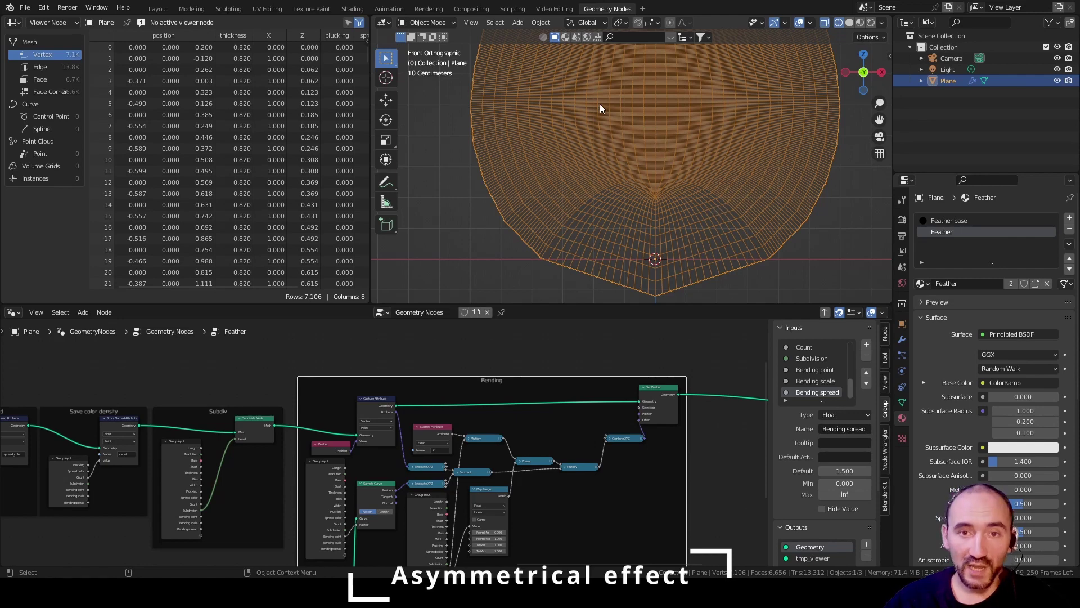
Step: Insert a Store Named Attribute node named "side" on the geometry link just before Set Material
{"action": "middle_click_drag", "start_coordinate": [726, 419], "coordinate": [225, 444]}
{"action": "scroll", "coordinate": [254, 449], "scroll_direction": "up", "scroll_amount": 6}
{"action": "key", "text": "F3"}
{"action": "type", "text": "store named"}
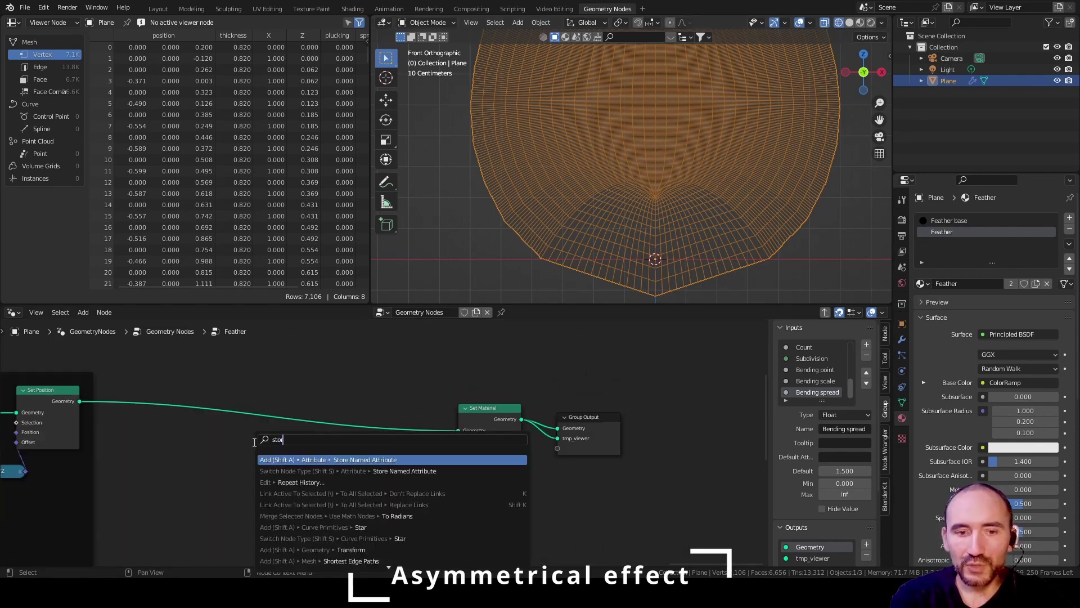
{"action": "key", "text": "Return"}
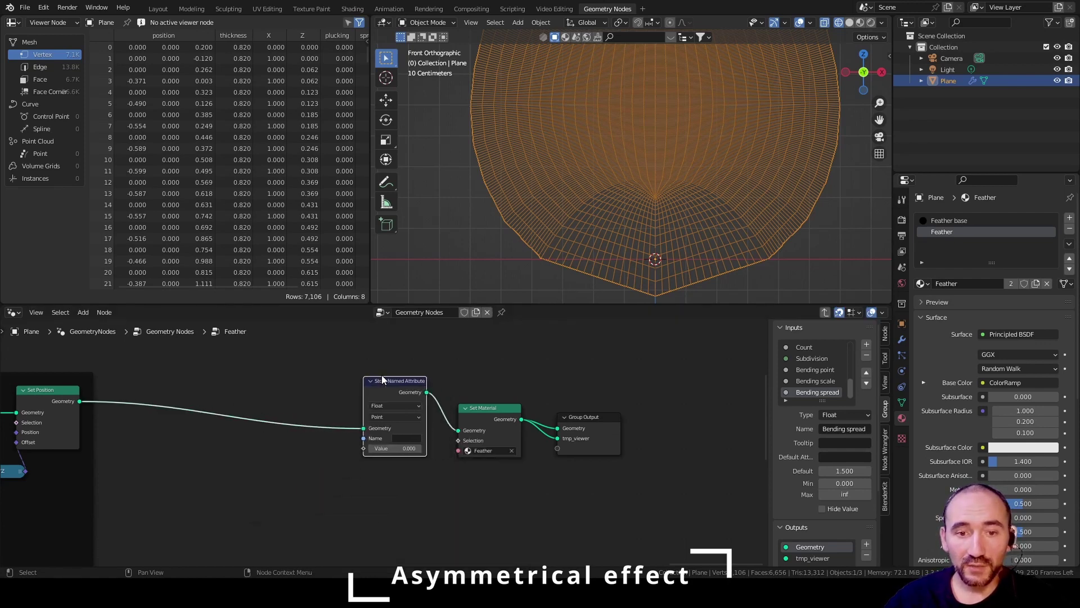
{"action": "left_click", "coordinate": [452, 351]}
{"action": "scroll", "coordinate": [484, 405], "scroll_direction": "up", "scroll_amount": 2}
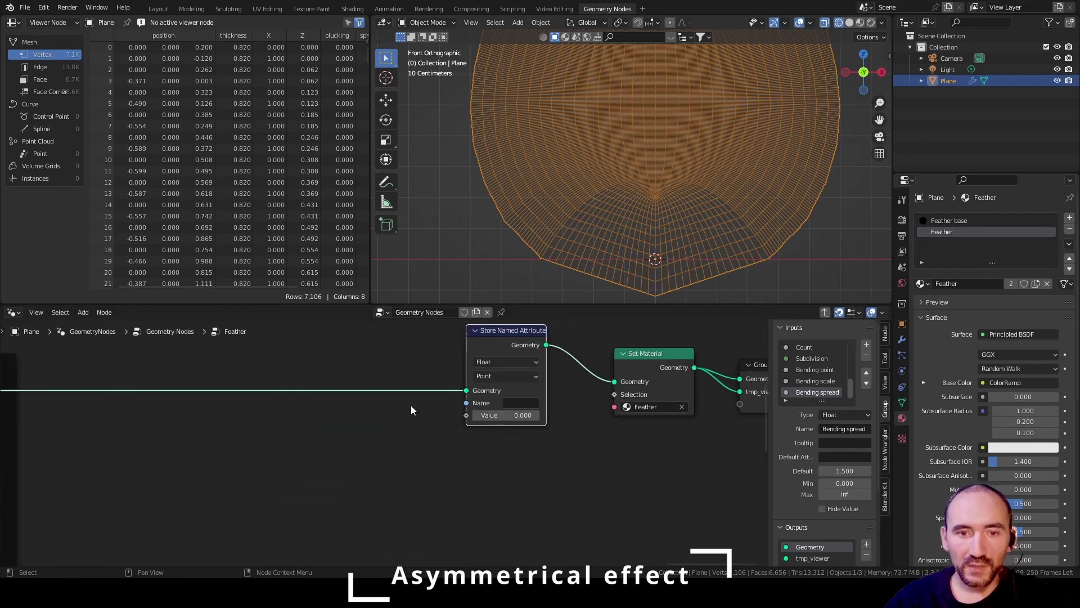
{"action": "left_click", "coordinate": [514, 403]}
{"action": "type", "text": "side"}
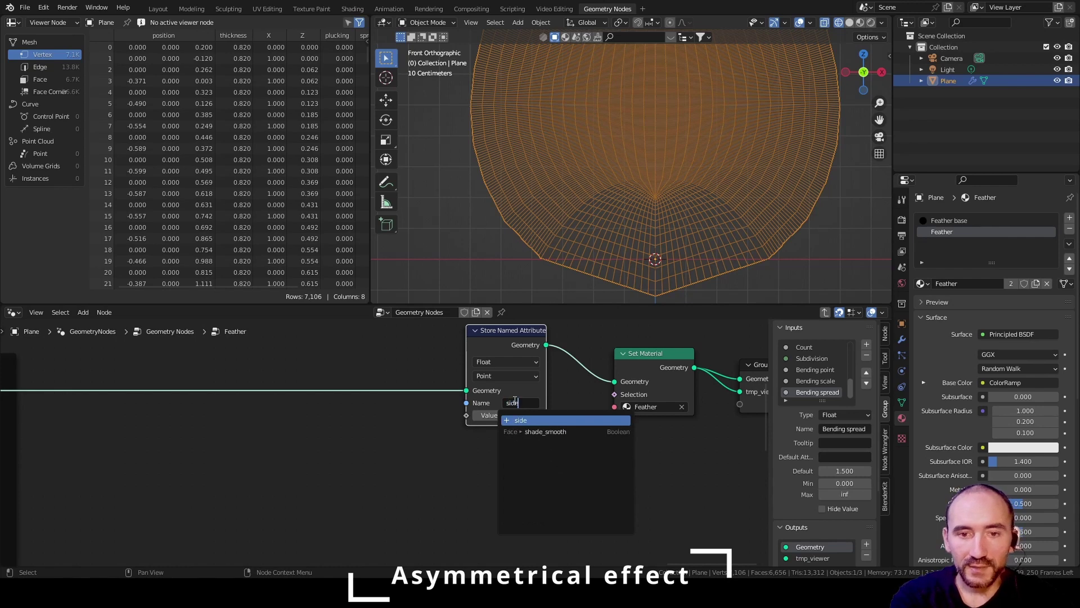
{"action": "key", "text": "Return"}
Step: Add a Position node below the geometry link and connect it to a new Separate XYZ node
{"action": "middle_click_drag", "start_coordinate": [299, 405], "coordinate": [418, 410]}
{"action": "left_click", "coordinate": [418, 409]}
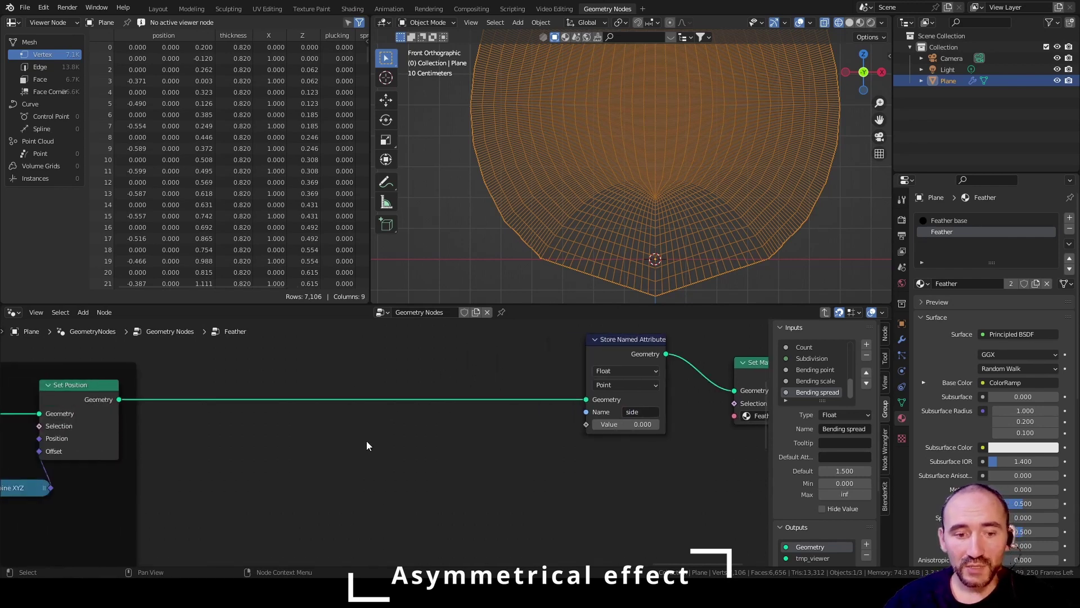
{"action": "key", "text": "F3"}
{"action": "type", "text": "pos"}
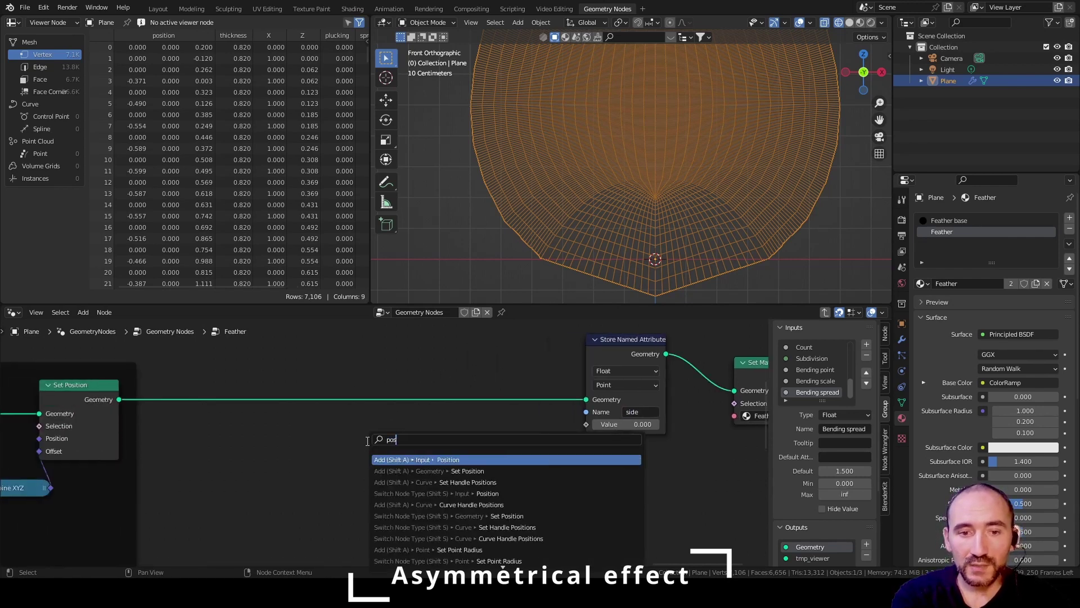
{"action": "key", "text": "Return"}
{"action": "left_click", "coordinate": [170, 433]}
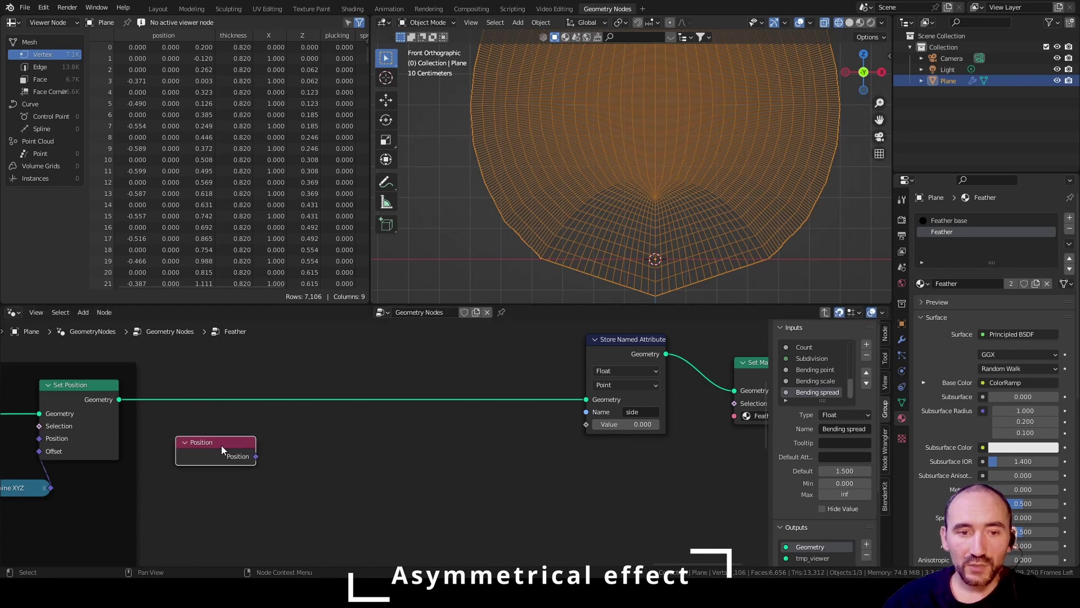
{"action": "left_click_drag", "start_coordinate": [256, 457], "coordinate": [303, 446]}
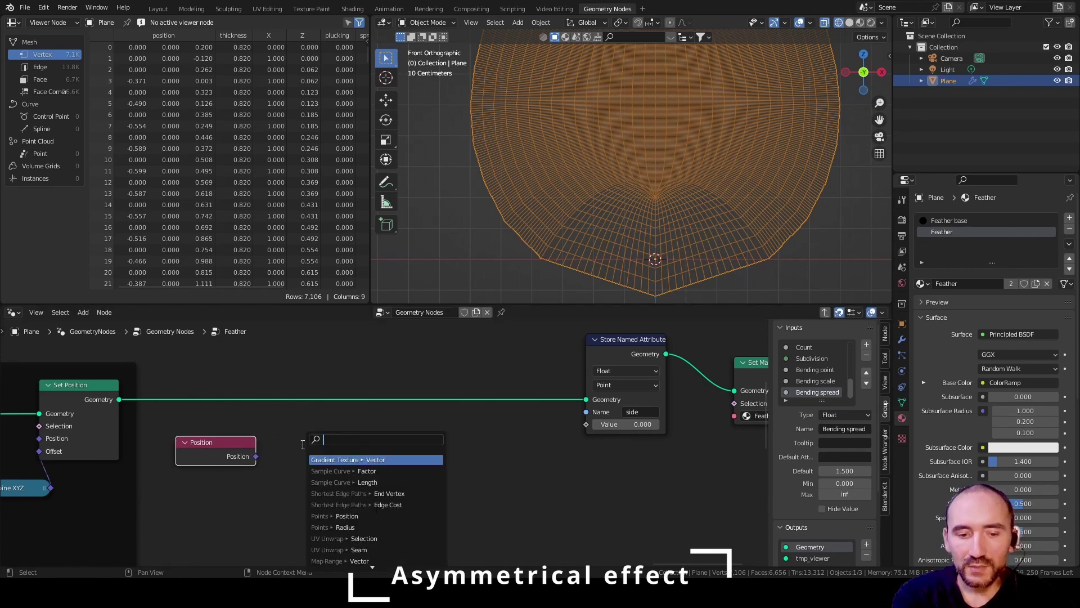
{"action": "type", "text": "sep"}
{"action": "key", "text": "Return"}
{"action": "left_click", "coordinate": [340, 444]}
Step: Connect the Separate XYZ node's X output to a new Less Than or Equal Compare node
{"action": "left_click_drag", "start_coordinate": [347, 445], "coordinate": [398, 437]}
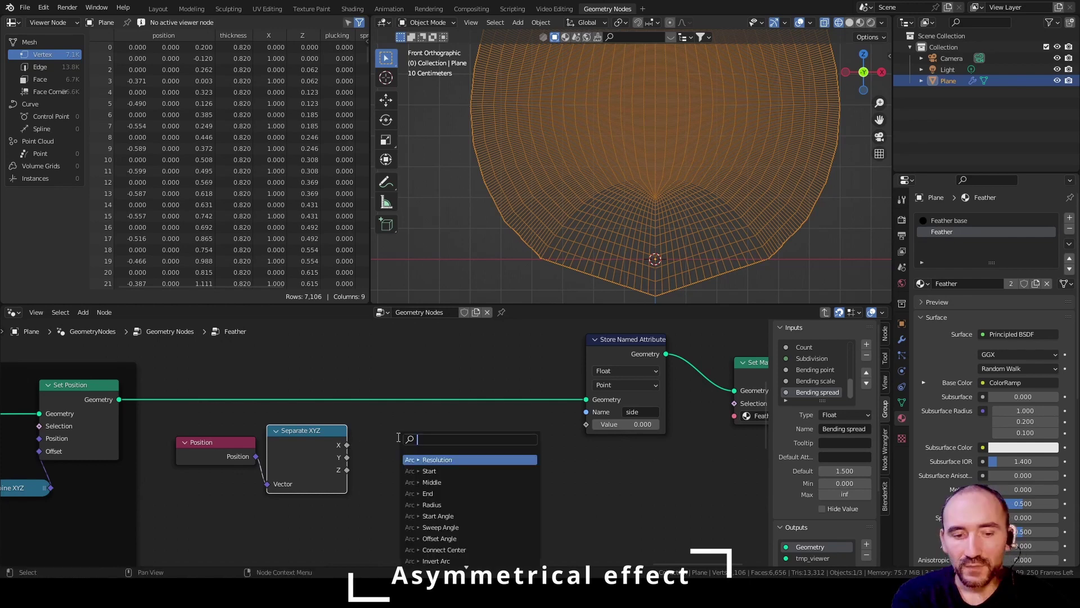
{"action": "type", "text": "less"}
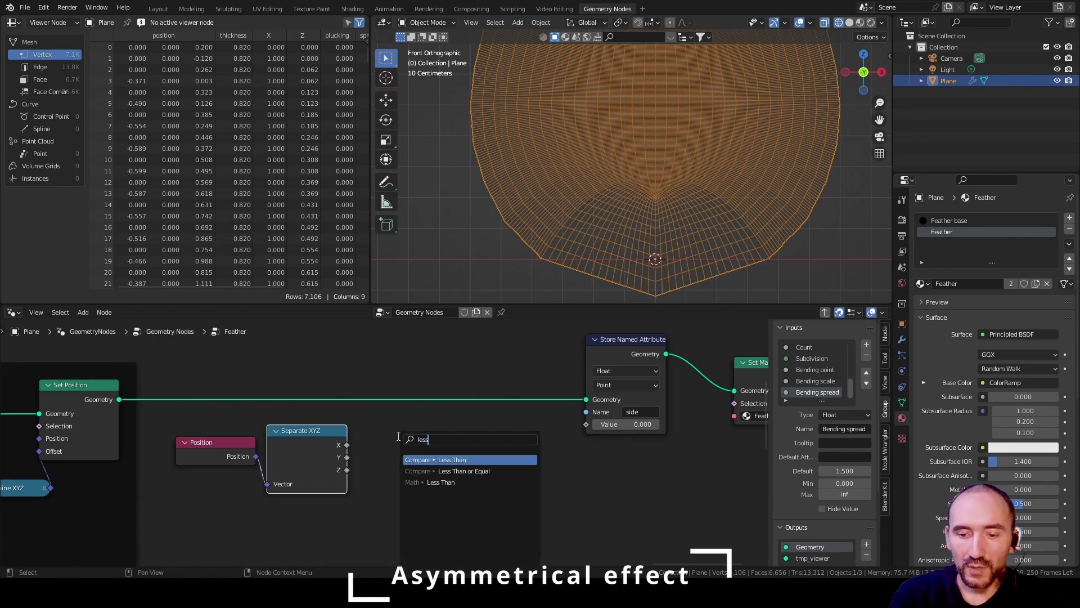
{"action": "key", "text": "Down"}
{"action": "key", "text": "Return"}
{"action": "left_click", "coordinate": [367, 433]}
Step: Annotate the left half of the feather in the viewport with a freehand outline and hatching
{"action": "scroll", "coordinate": [591, 270], "scroll_direction": "down", "scroll_amount": 4}
{"action": "left_click", "coordinate": [386, 182]}
{"action": "mouse_move", "coordinate": [620, 46]}
{"action": "left_mouse_down"}
{"action": "mouse_move", "coordinate": [613, 284]}
{"action": "mouse_move", "coordinate": [549, 150]}
{"action": "mouse_move", "coordinate": [619, 62]}
{"action": "mouse_move", "coordinate": [563, 163]}
{"action": "mouse_move", "coordinate": [597, 270]}
{"action": "left_mouse_up"}
Step: Add a Switch node beside the Less Than or Equal node and set its input type to Float
{"action": "left_click", "coordinate": [519, 466]}
{"action": "key", "text": "F3"}
{"action": "type", "text": "s"}
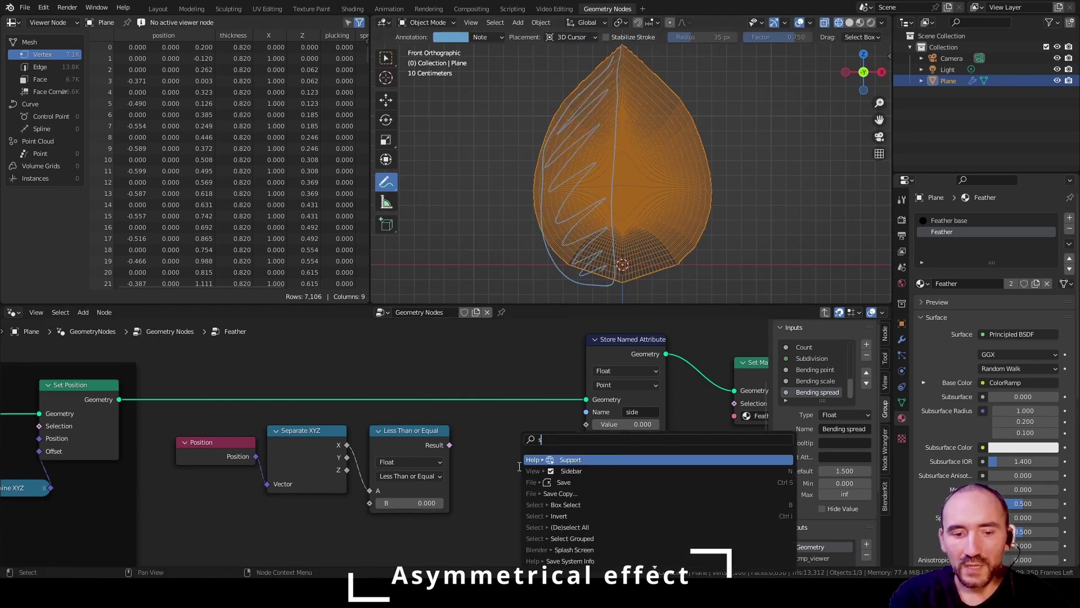
{"action": "type", "text": "wit"}
{"action": "key", "text": "Return"}
{"action": "left_click", "coordinate": [518, 478]}
{"action": "left_click", "coordinate": [518, 476]}
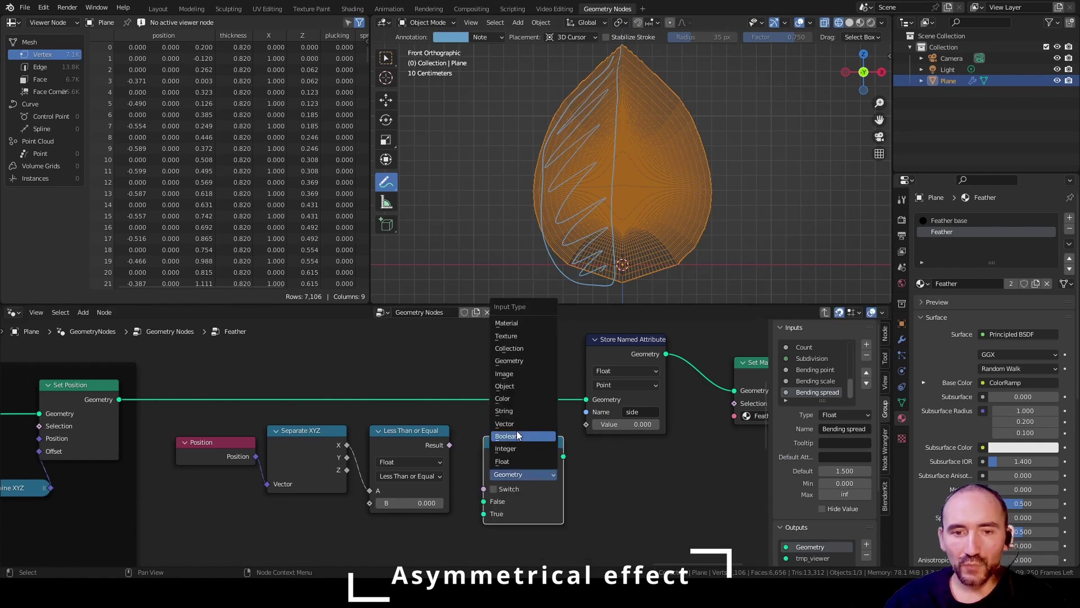
{"action": "left_click", "coordinate": [519, 463]}
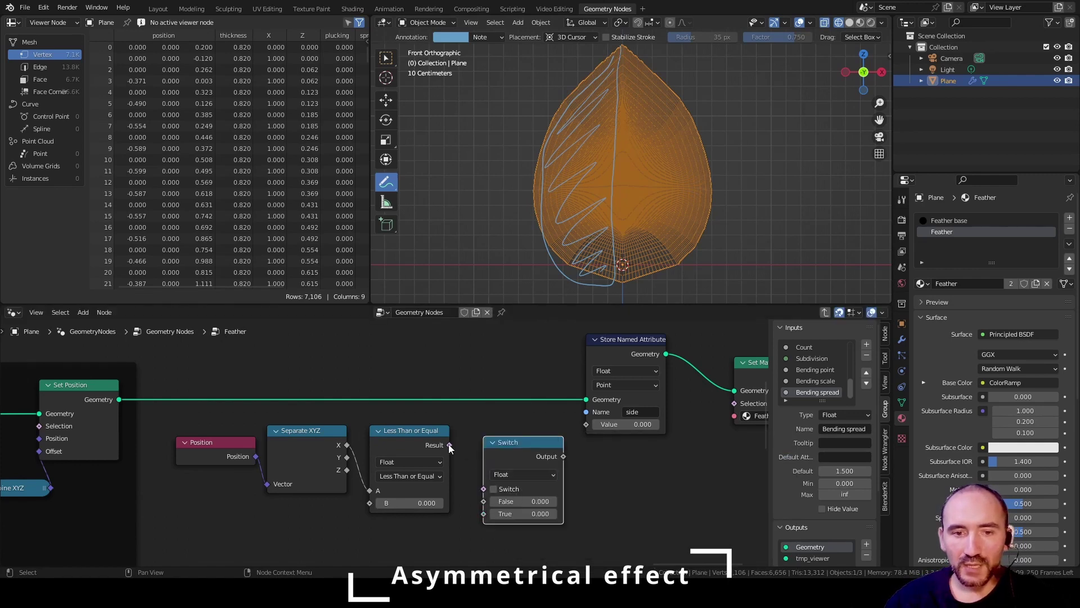
Step: Drive the Switch with the Less Than or Equal result, set False to 1, and feed its output to the side attribute's Value
{"action": "left_click_drag", "start_coordinate": [450, 445], "coordinate": [484, 488]}
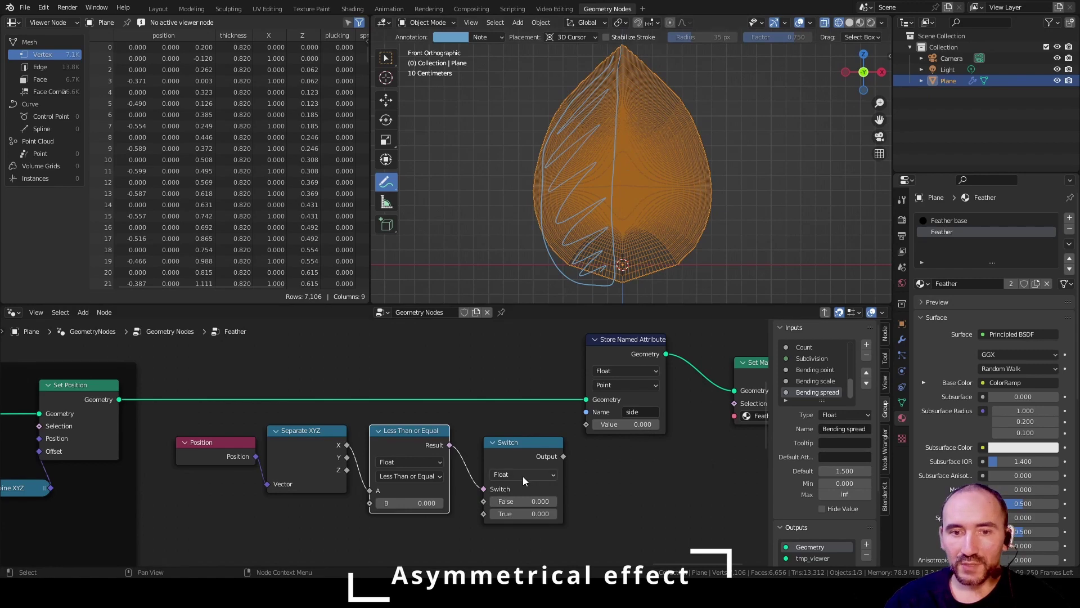
{"action": "left_click", "coordinate": [526, 498]}
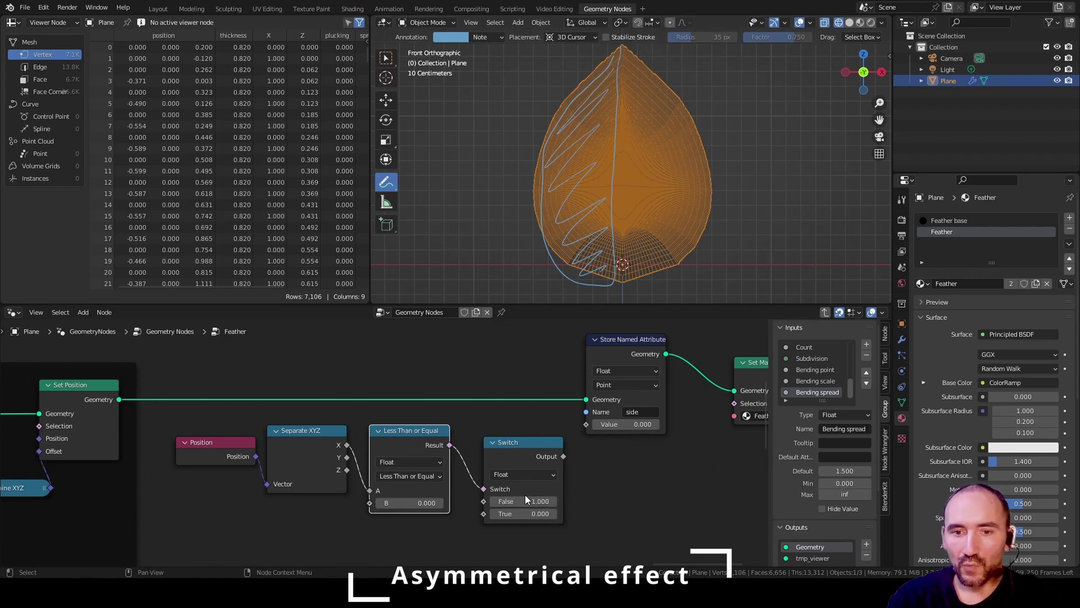
{"action": "left_click_drag", "start_coordinate": [563, 456], "coordinate": [588, 424]}
Step: Arrange the side attribute's input nodes in a compact row and hide the unused Separate XYZ sockets
{"action": "left_click_drag", "start_coordinate": [523, 442], "coordinate": [523, 419]}
{"action": "left_click_drag", "start_coordinate": [416, 430], "coordinate": [439, 419]}
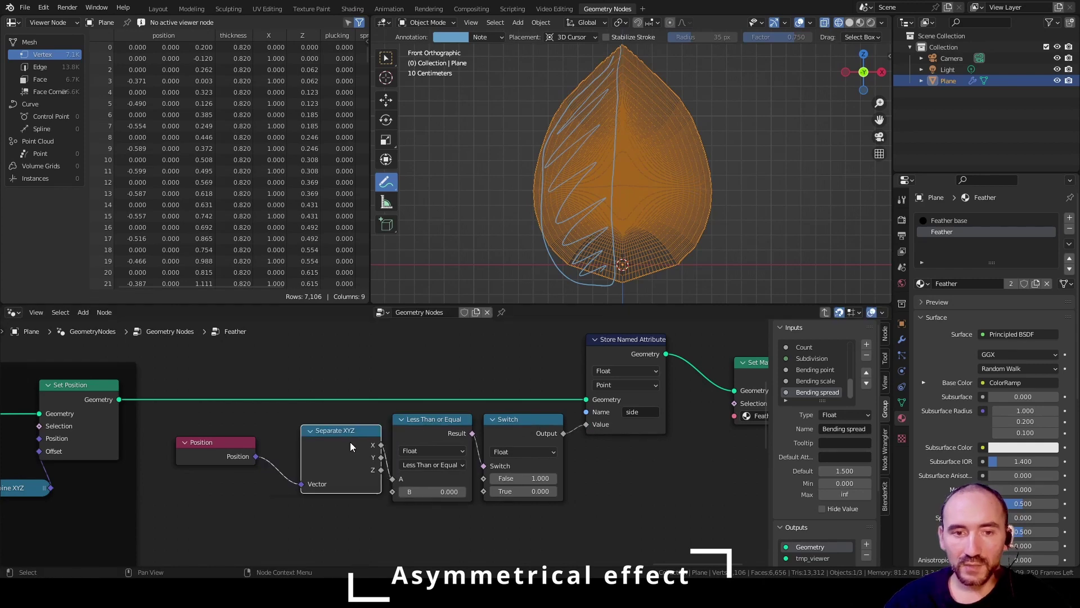
{"action": "left_click_drag", "start_coordinate": [316, 441], "coordinate": [350, 441]}
{"action": "key", "text": "ctrl+h"}
{"action": "left_click_drag", "start_coordinate": [209, 441], "coordinate": [243, 441]}
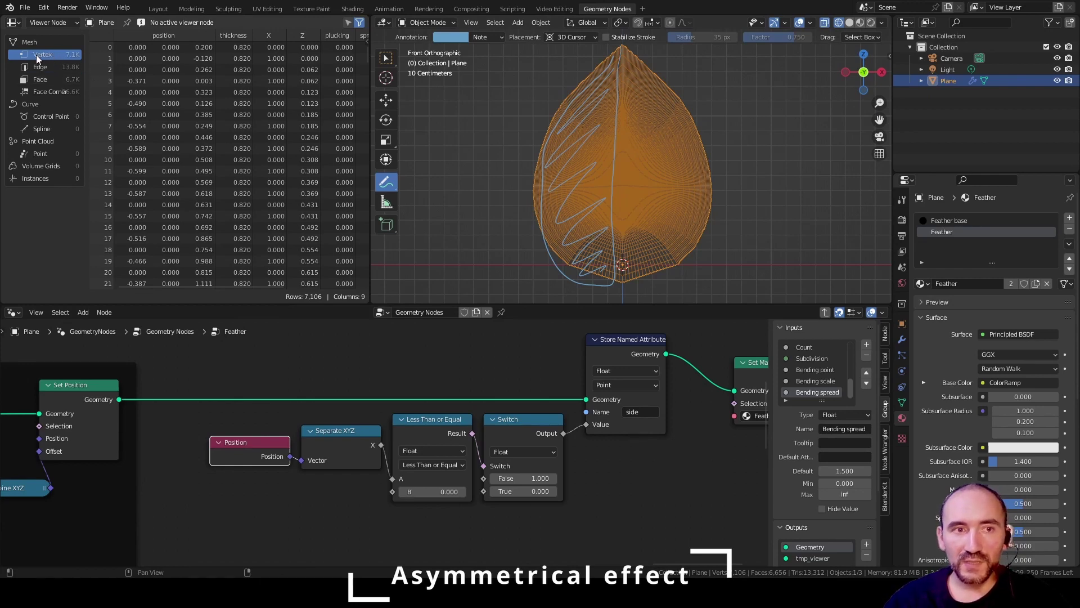
Step: Examine the values of the side attribute in the spreadsheet's vertex data
{"action": "scroll", "coordinate": [221, 147], "scroll_direction": "right", "scroll_amount": 5, "text": "ctrl"}
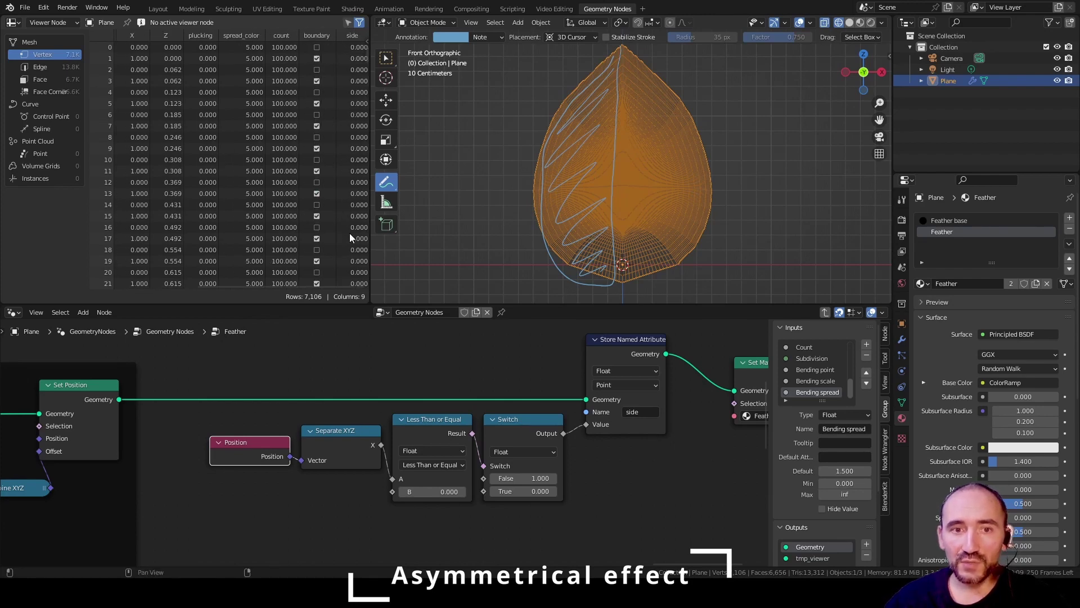
{"action": "left_click_drag", "start_coordinate": [369, 51], "coordinate": [374, 89]}
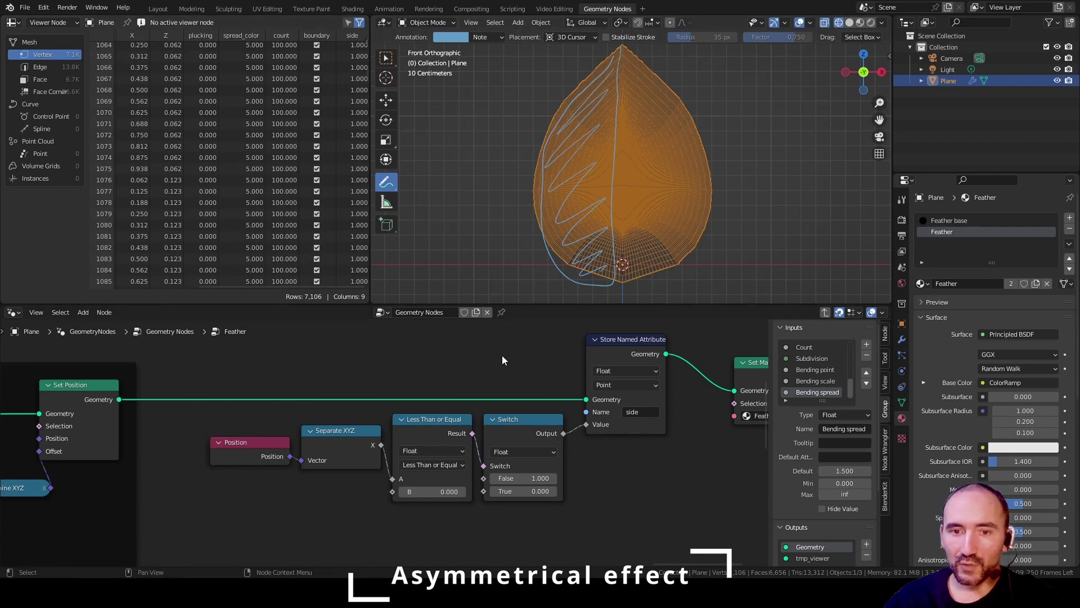
{"action": "scroll", "coordinate": [502, 356], "scroll_direction": "down", "scroll_amount": 4}
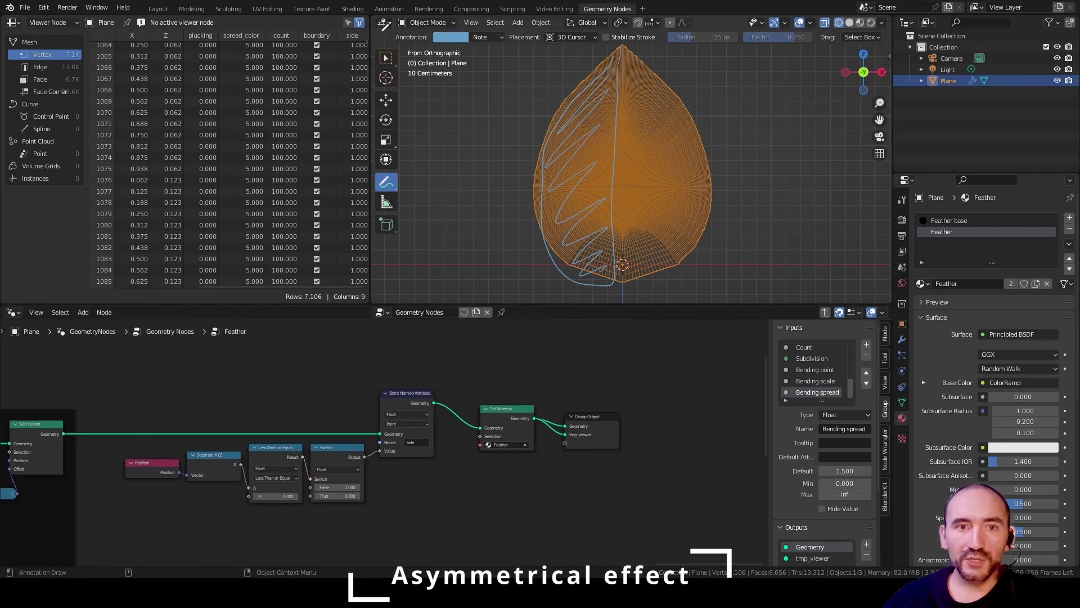
Step: In the Shading workspace, duplicate the Z Attribute node into the empty area beside it and rename the copy's attribute to side
{"action": "left_click", "coordinate": [352, 8]}
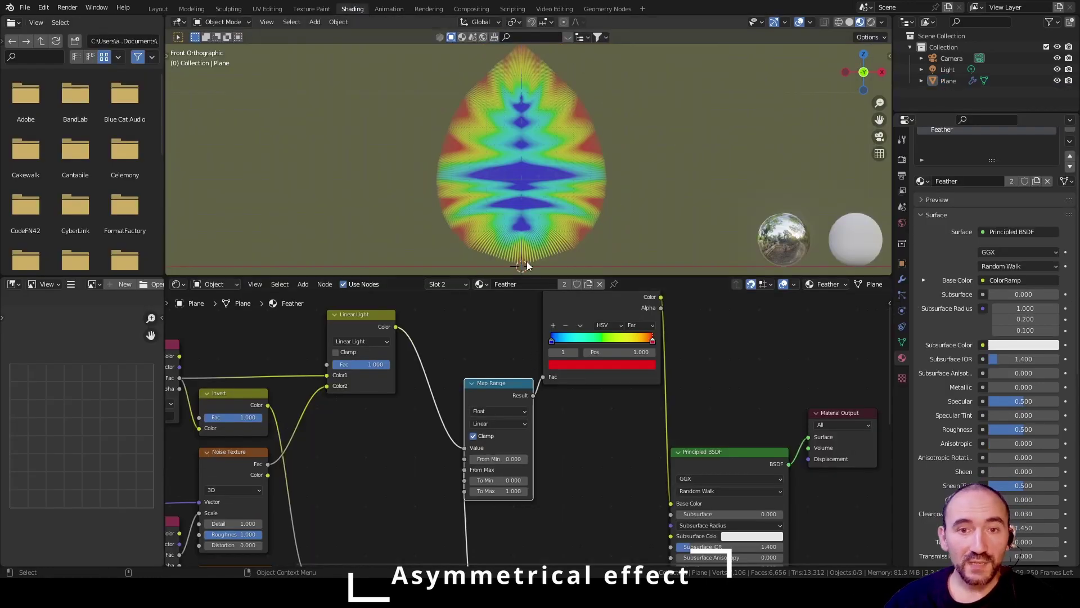
{"action": "scroll", "coordinate": [489, 338], "scroll_direction": "down", "scroll_amount": 3}
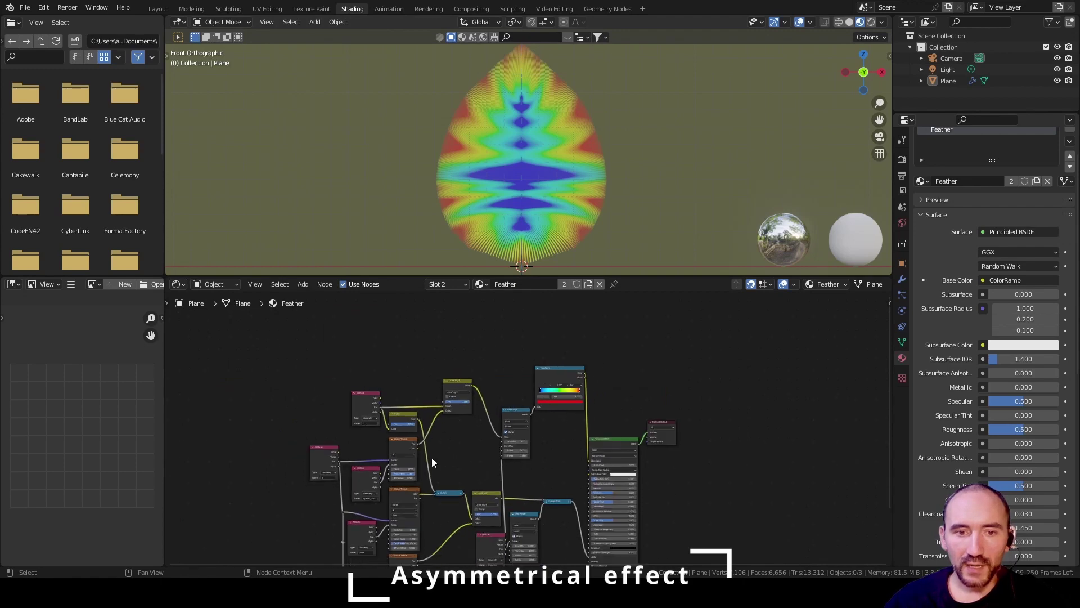
{"action": "scroll", "coordinate": [602, 386], "scroll_direction": "up", "scroll_amount": 4}
{"action": "left_click", "coordinate": [511, 353]}
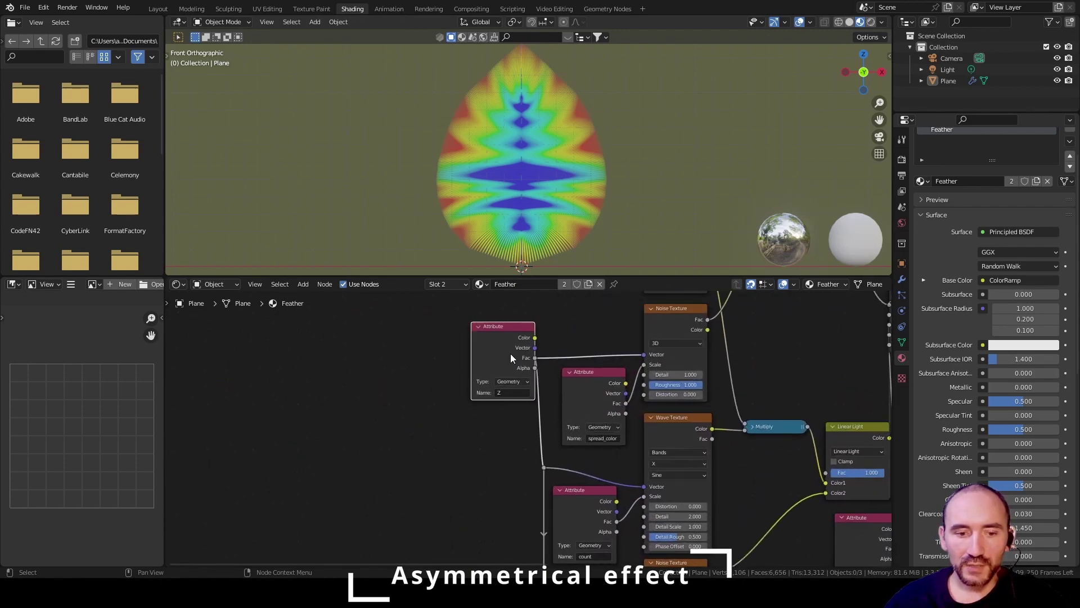
{"action": "key", "text": "shift+d"}
{"action": "left_click", "coordinate": [338, 399]}
{"action": "left_click", "coordinate": [336, 439]}
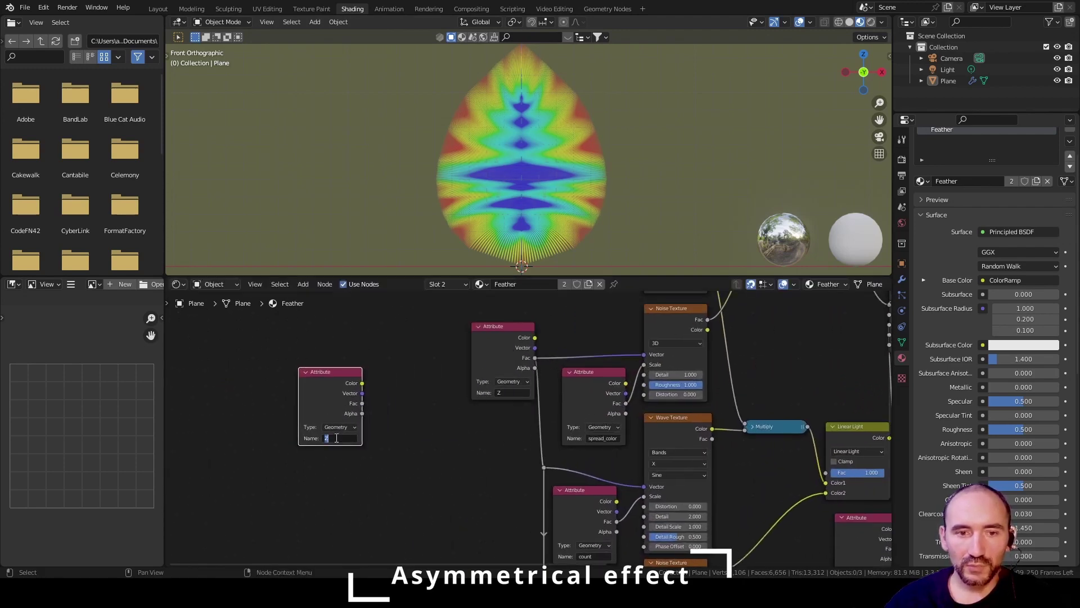
{"action": "type", "text": "side"}
{"action": "key", "text": "Return"}
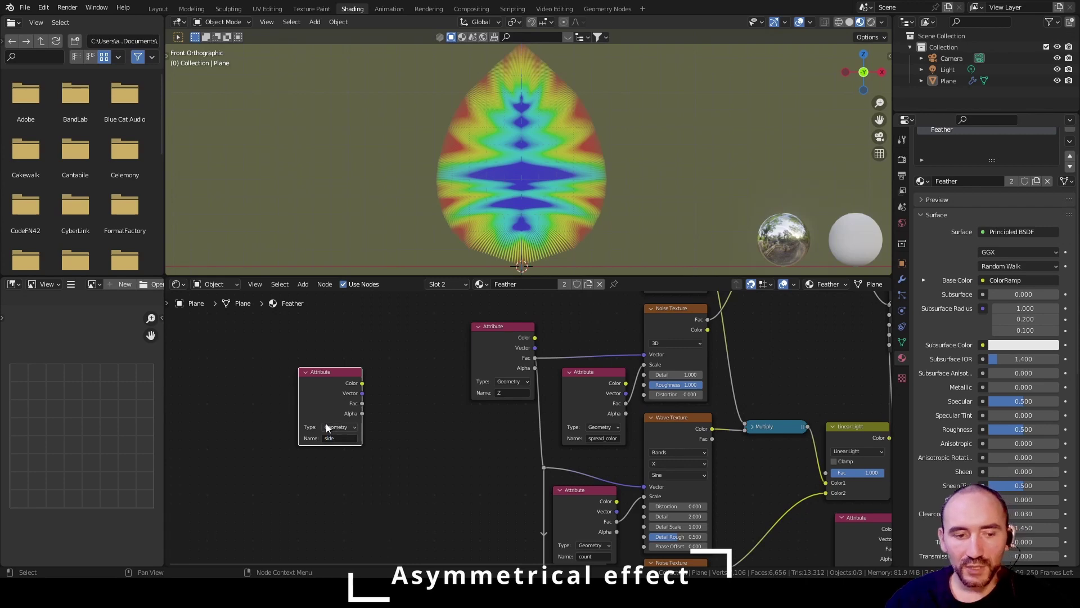
Step: Preview the side attribute on the feather and compare its central boundary with the mesh in wireframe display
{"action": "left_click", "coordinate": [326, 386], "text": "ctrl+shift"}
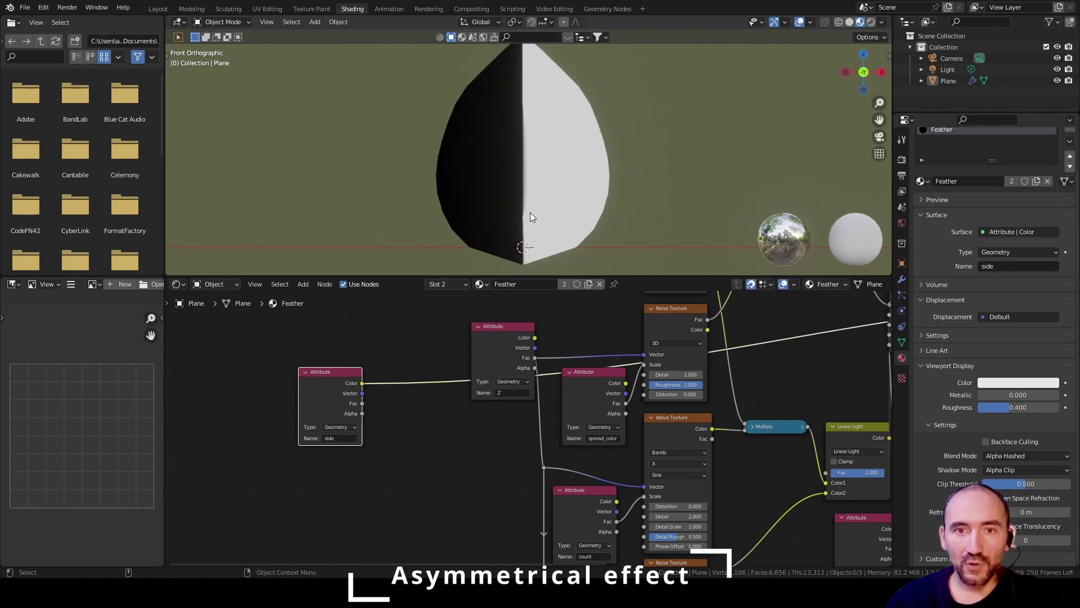
{"action": "scroll", "coordinate": [549, 159], "scroll_direction": "up", "scroll_amount": 5}
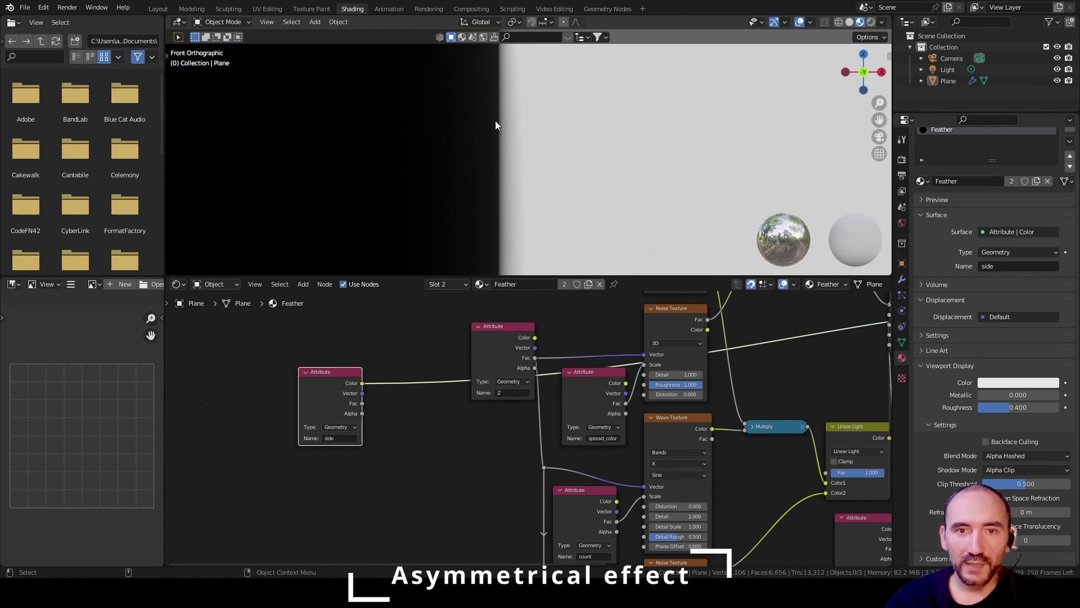
{"action": "left_click", "coordinate": [473, 131]}
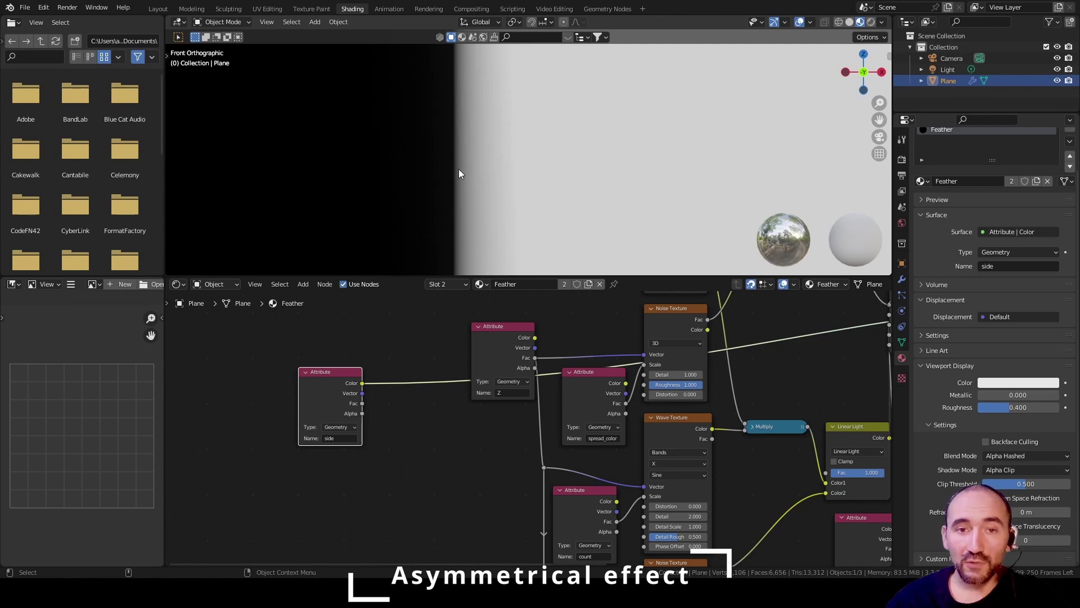
{"action": "key", "text": "shift+z"}
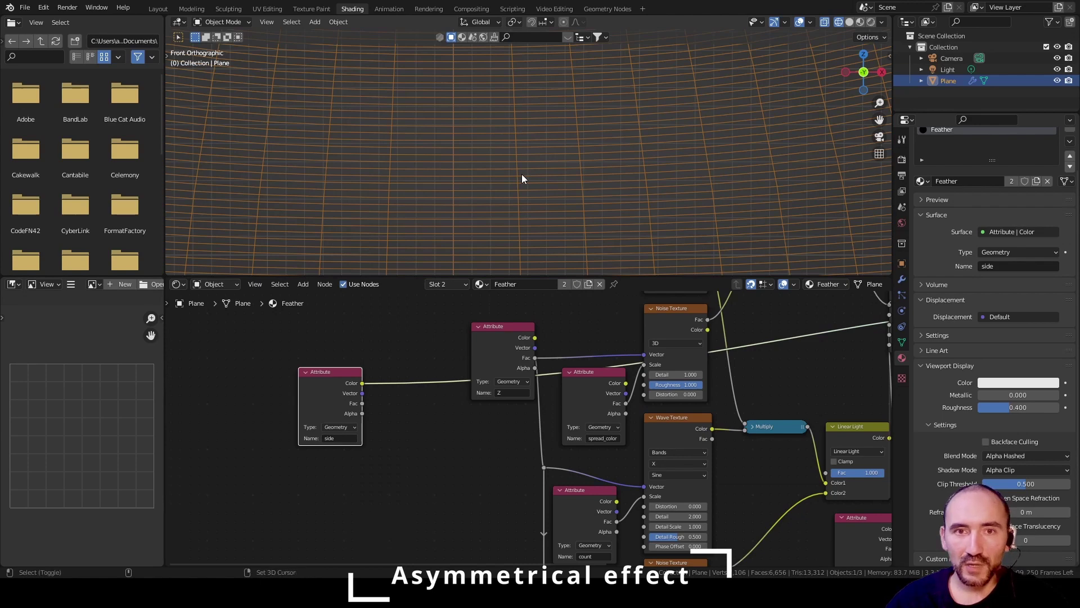
{"action": "key", "text": "shift+z"}
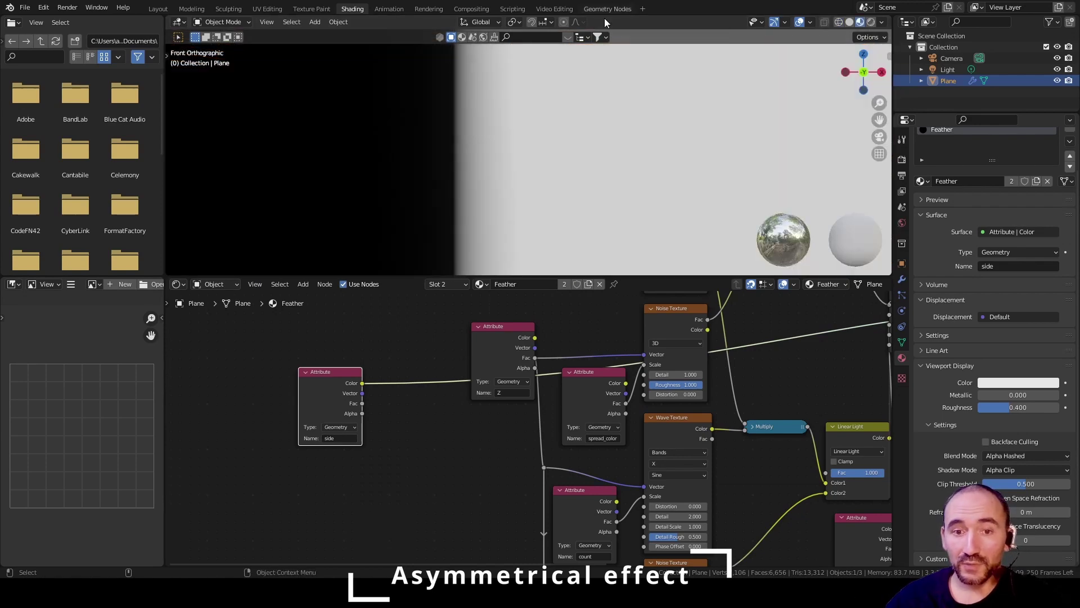
Step: Connect the side Attribute node's Fac to a new Greater Than math node placed beside it
{"action": "scroll", "coordinate": [339, 444], "scroll_direction": "up", "scroll_amount": 3}
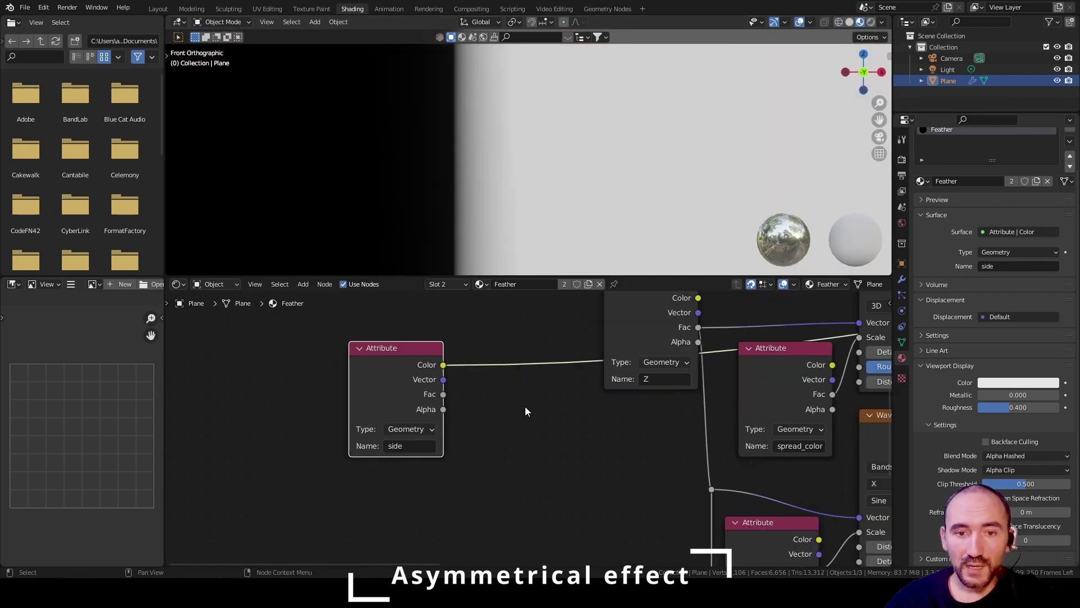
{"action": "left_click_drag", "start_coordinate": [443, 365], "coordinate": [493, 419]}
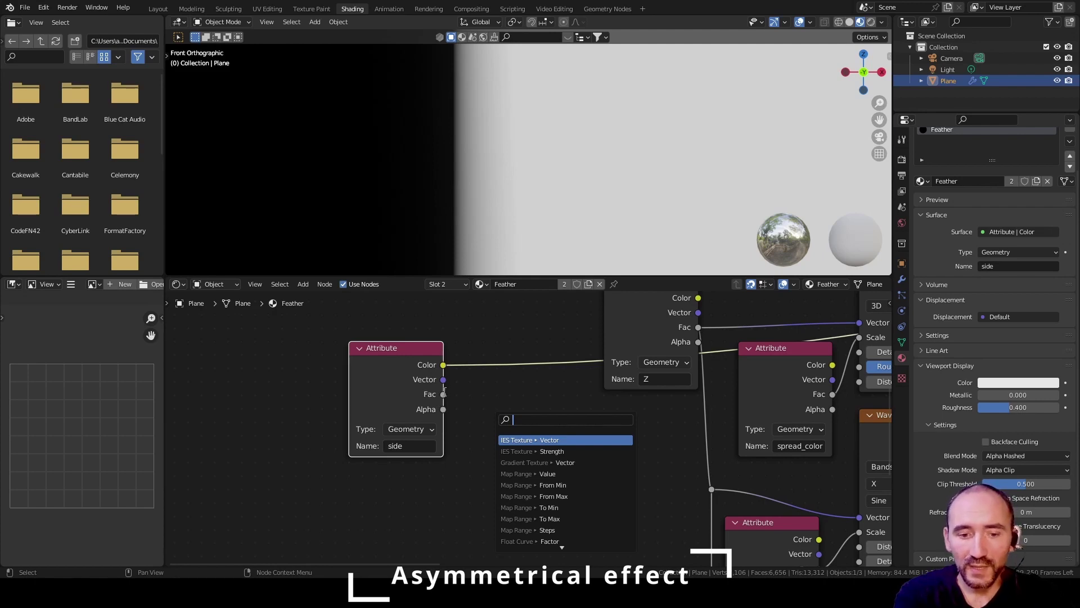
{"action": "type", "text": "greater"}
{"action": "key", "text": "Return"}
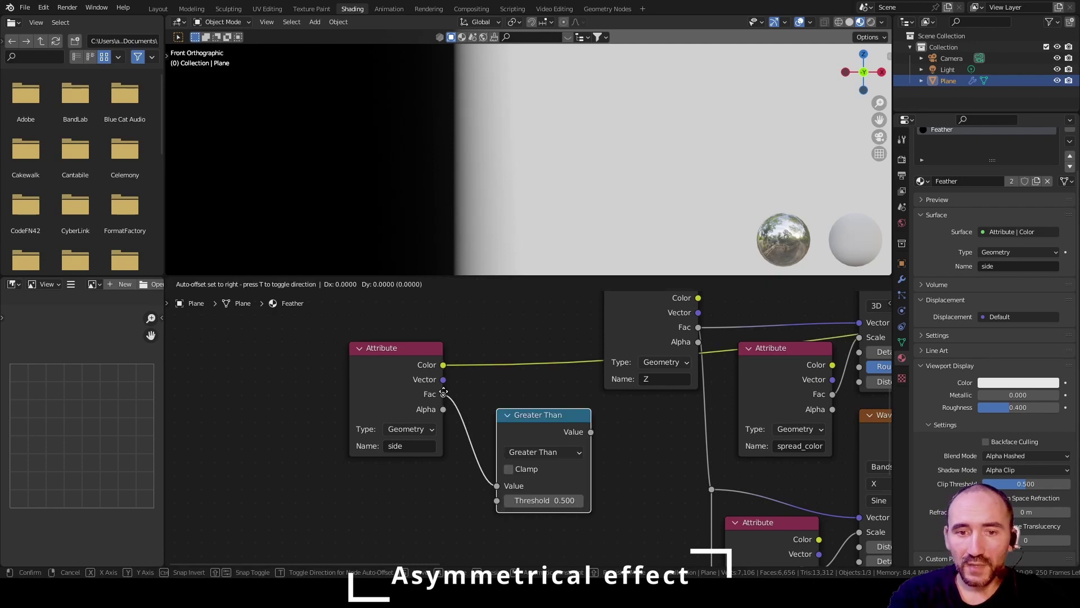
{"action": "left_click", "coordinate": [430, 365]}
Step: Set the Greater Than threshold to 0, move the node closer to the side Attribute, and preview its result on the feather
{"action": "left_click", "coordinate": [528, 473]}
{"action": "type", "text": "0"}
{"action": "key", "text": "Return"}
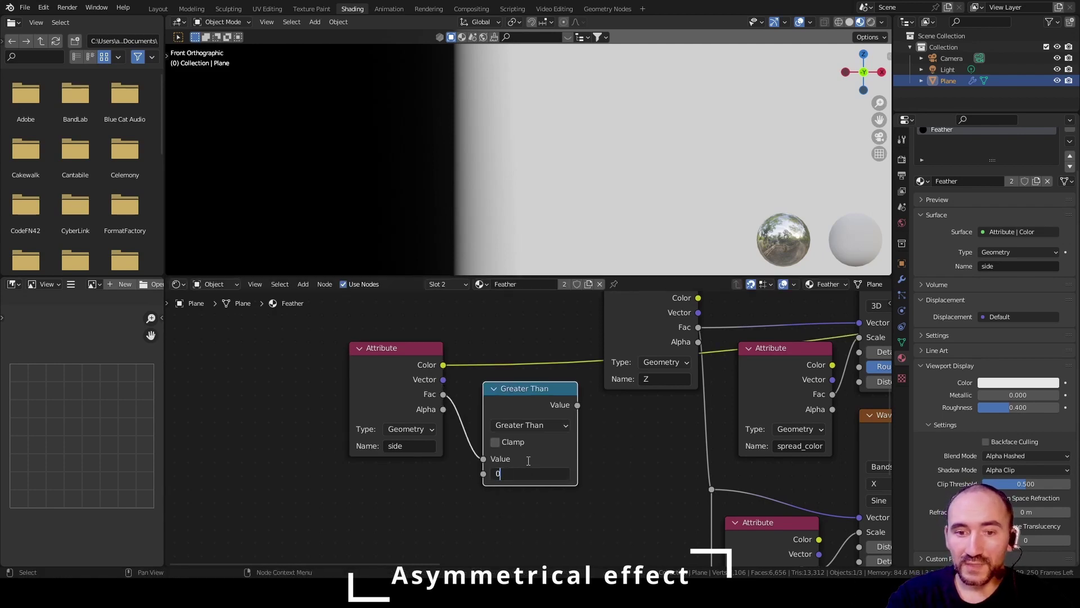
{"action": "left_click_drag", "start_coordinate": [528, 460], "coordinate": [515, 460]}
{"action": "left_click", "coordinate": [512, 397], "text": "ctrl+shift"}
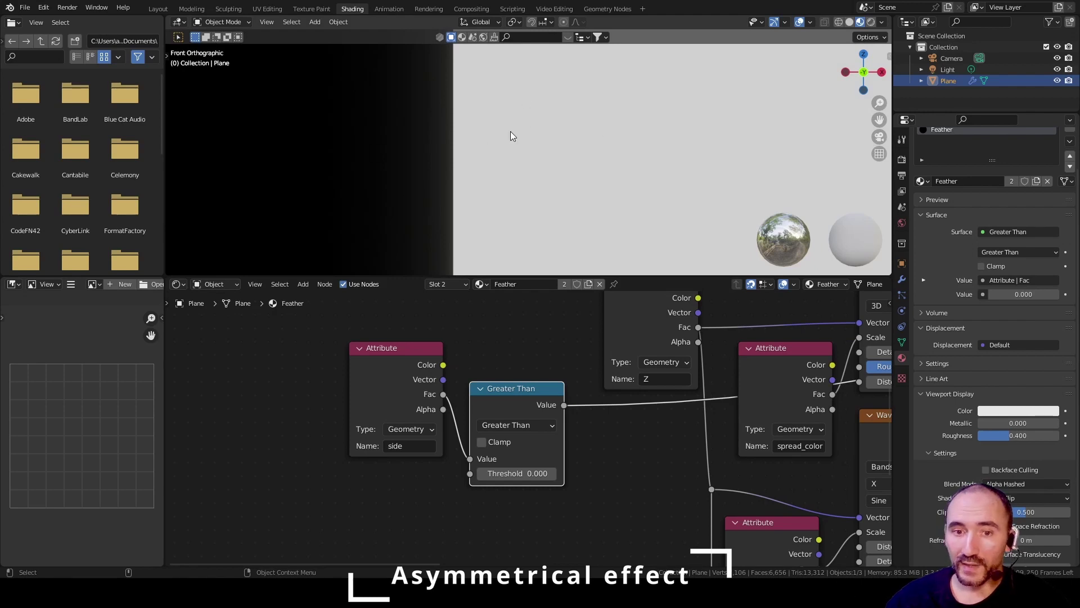
Step: Preview the Z attribute on the feather and trace its bands near the base with annotation strokes in wireframe display
{"action": "scroll", "coordinate": [606, 151], "scroll_direction": "down", "scroll_amount": 6}
{"action": "scroll", "coordinate": [669, 357], "scroll_direction": "down", "scroll_amount": 2}
{"action": "middle_click_drag", "start_coordinate": [669, 356], "coordinate": [413, 373]}
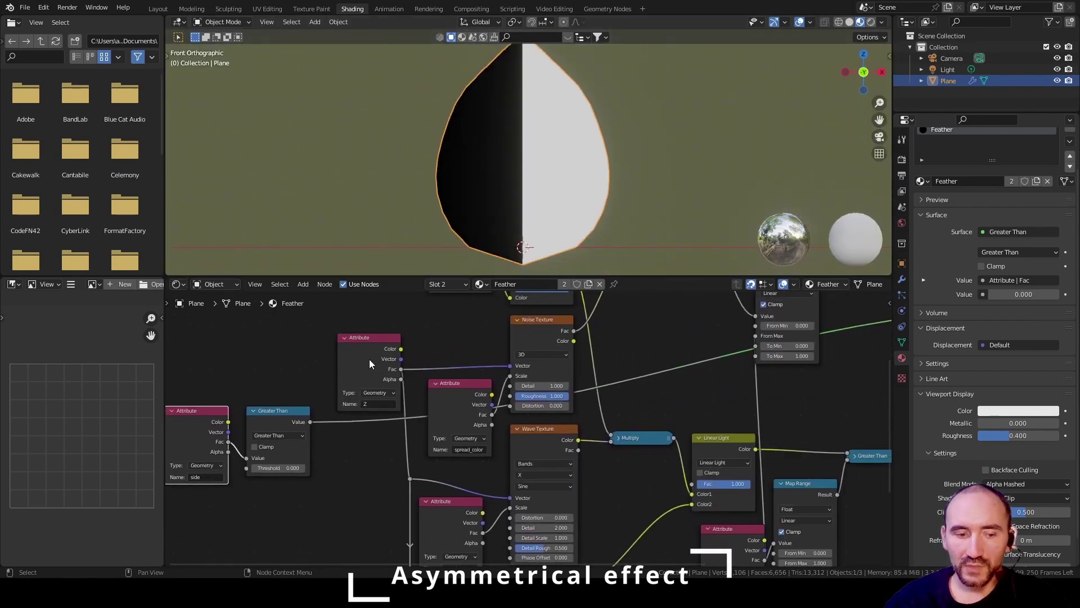
{"action": "left_click", "coordinate": [369, 360], "text": "ctrl+shift"}
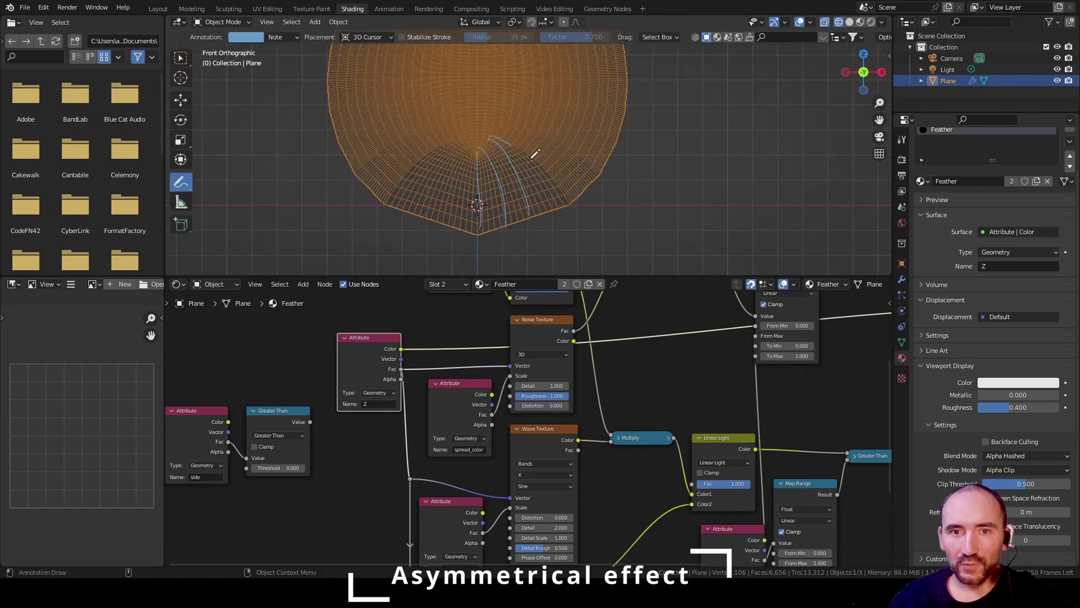
{"action": "mouse_move", "coordinate": [492, 140]}
{"action": "left_mouse_down"}
{"action": "mouse_move", "coordinate": [571, 212]}
{"action": "mouse_move", "coordinate": [535, 136]}
{"action": "left_mouse_up"}
{"action": "mouse_move", "coordinate": [483, 186]}
{"action": "left_mouse_down"}
{"action": "mouse_move", "coordinate": [551, 129]}
{"action": "mouse_move", "coordinate": [574, 67]}
{"action": "left_mouse_up"}
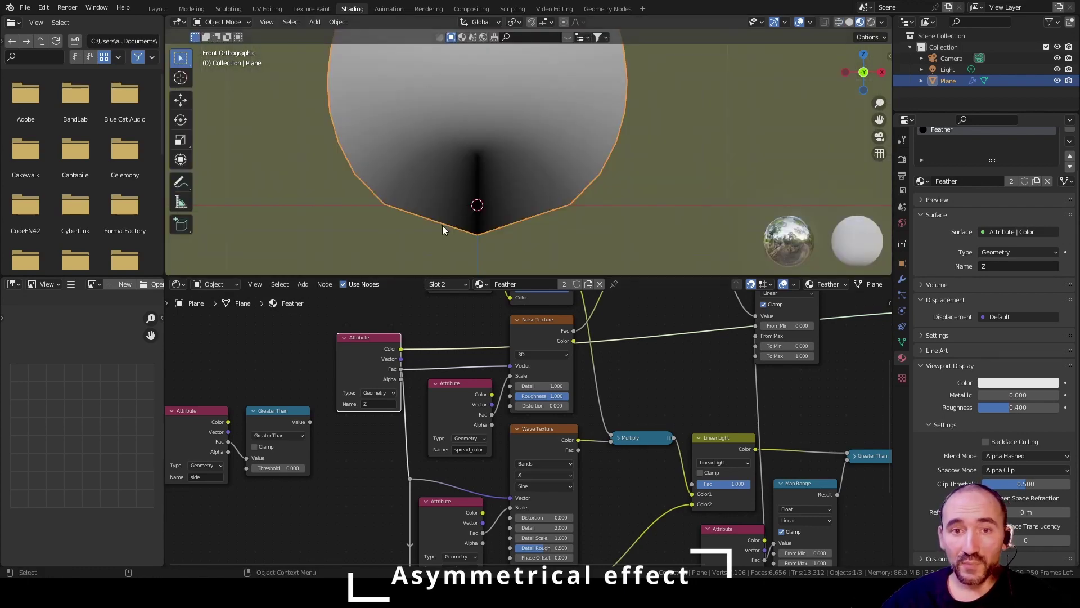
Step: Move the Z Attribute node above Greater Than and feed its Fac into a new Add math node placed beside it
{"action": "left_click_drag", "start_coordinate": [360, 347], "coordinate": [269, 338]}
{"action": "scroll", "coordinate": [270, 498], "scroll_direction": "up", "scroll_amount": 2}
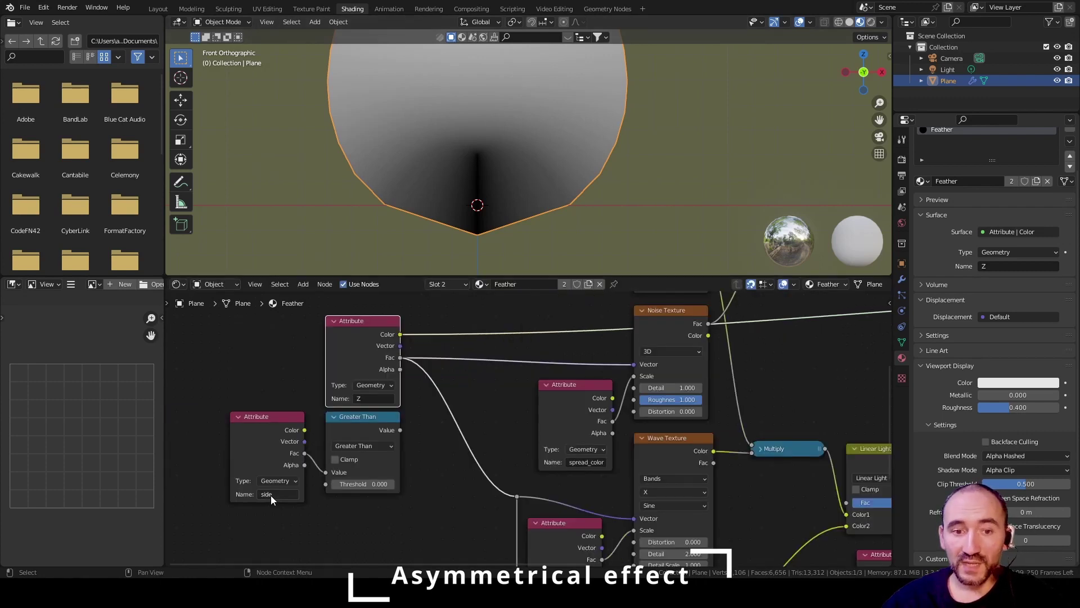
{"action": "left_click", "coordinate": [439, 412]}
{"action": "key", "text": "shift+a"}
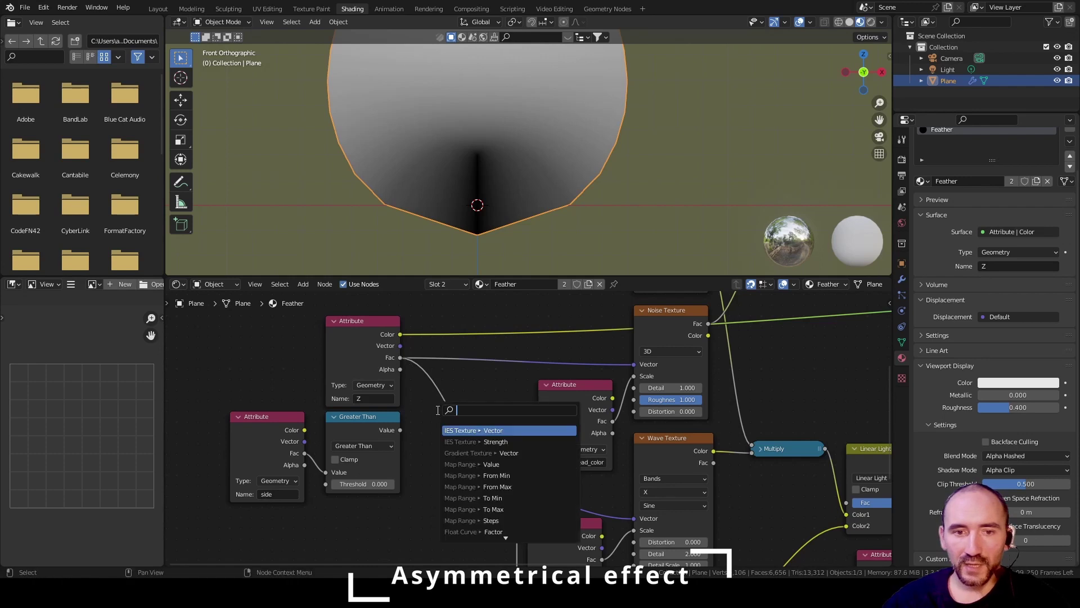
{"action": "type", "text": "add"}
{"action": "key", "text": "Return"}
{"action": "left_click", "coordinate": [428, 373]}
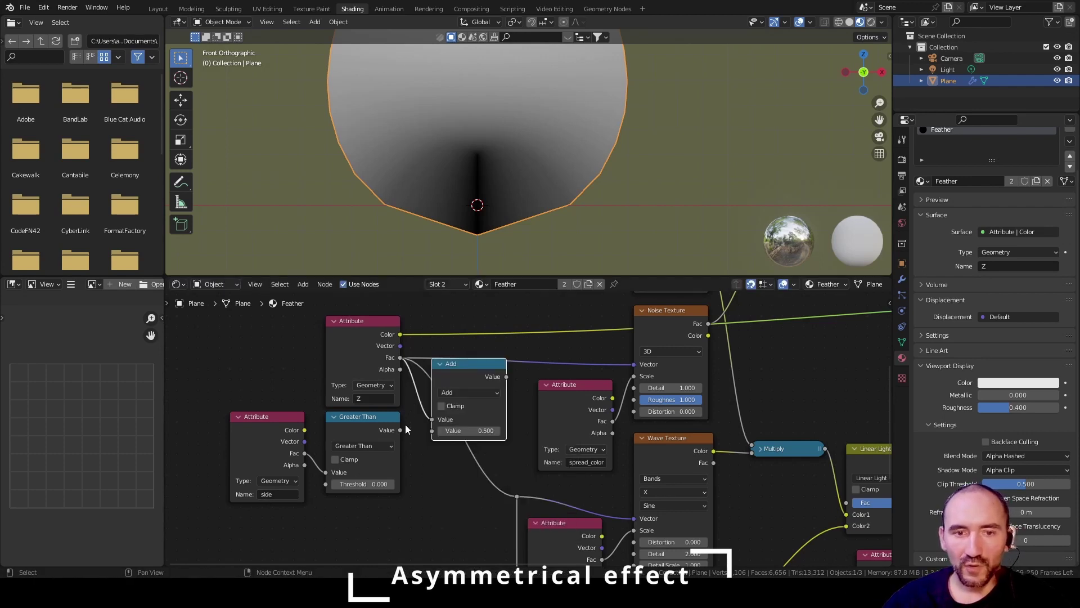
Step: Connect the Greater Than value to Add's second input and route the sum through a reroute to the Noise and Wave texture vectors
{"action": "left_click_drag", "start_coordinate": [400, 430], "coordinate": [434, 430]}
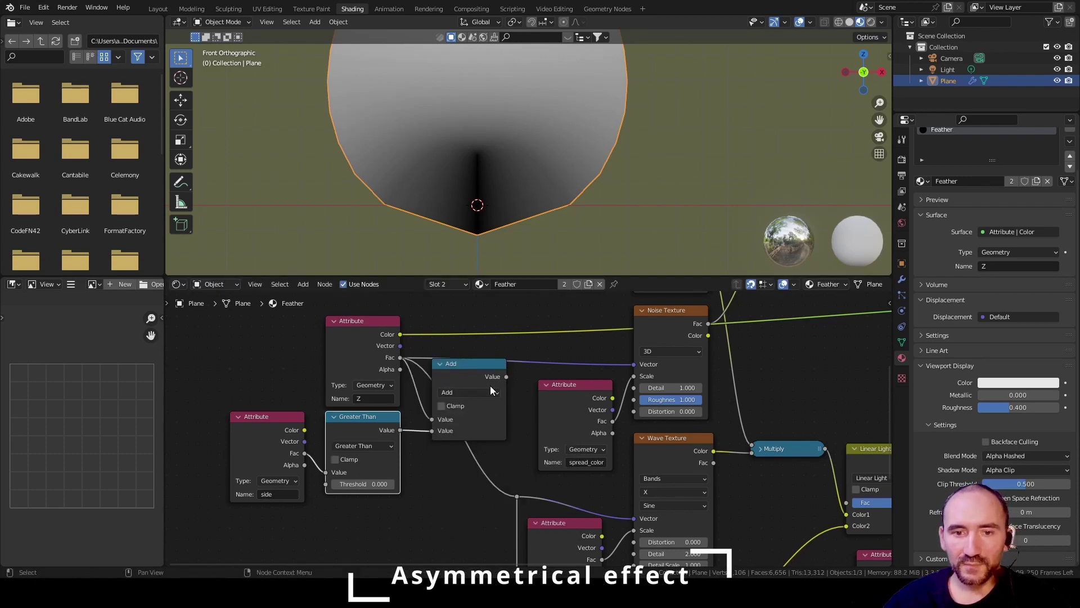
{"action": "left_click_drag", "start_coordinate": [522, 364], "coordinate": [520, 495]}
{"action": "left_click_drag", "start_coordinate": [506, 376], "coordinate": [470, 356]}
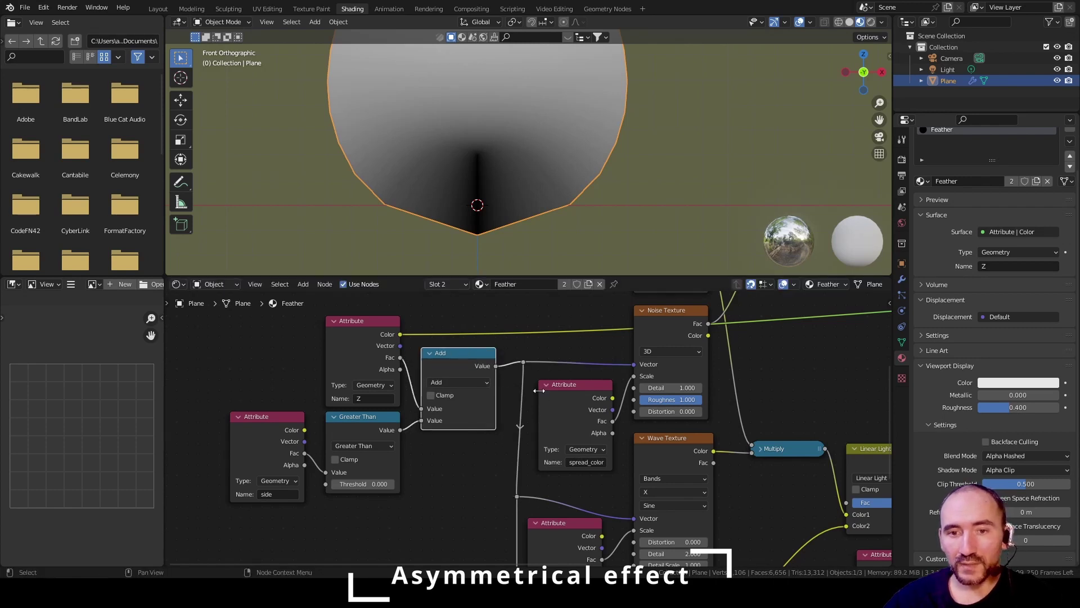
Step: Preview the upper Noise Texture, scaled by spread_color, and compare its pattern on both halves of the feather
{"action": "middle_click_drag", "start_coordinate": [664, 433], "coordinate": [539, 430]}
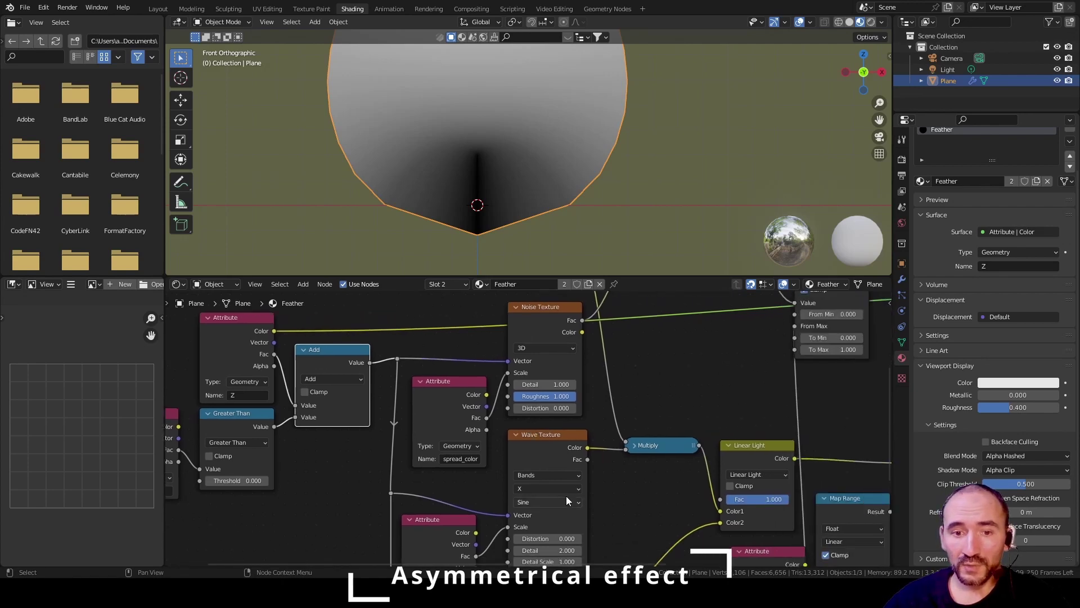
{"action": "scroll", "coordinate": [568, 495], "scroll_direction": "down", "scroll_amount": 6}
{"action": "middle_click_drag", "start_coordinate": [569, 495], "coordinate": [484, 421]}
{"action": "scroll", "coordinate": [423, 382], "scroll_direction": "up", "scroll_amount": 2}
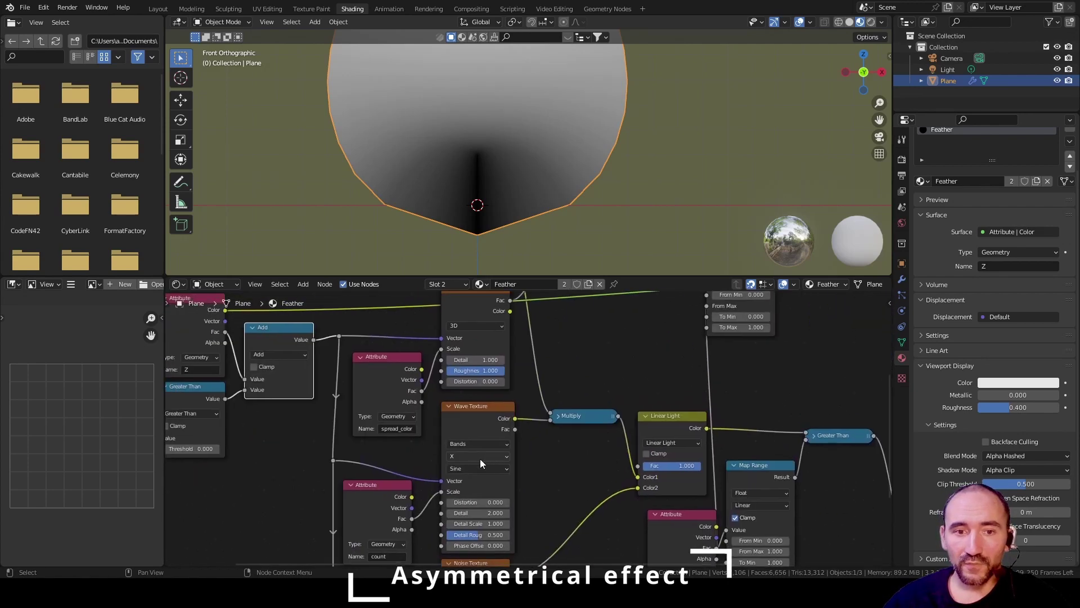
{"action": "left_click", "coordinate": [469, 310], "text": "ctrl+shift"}
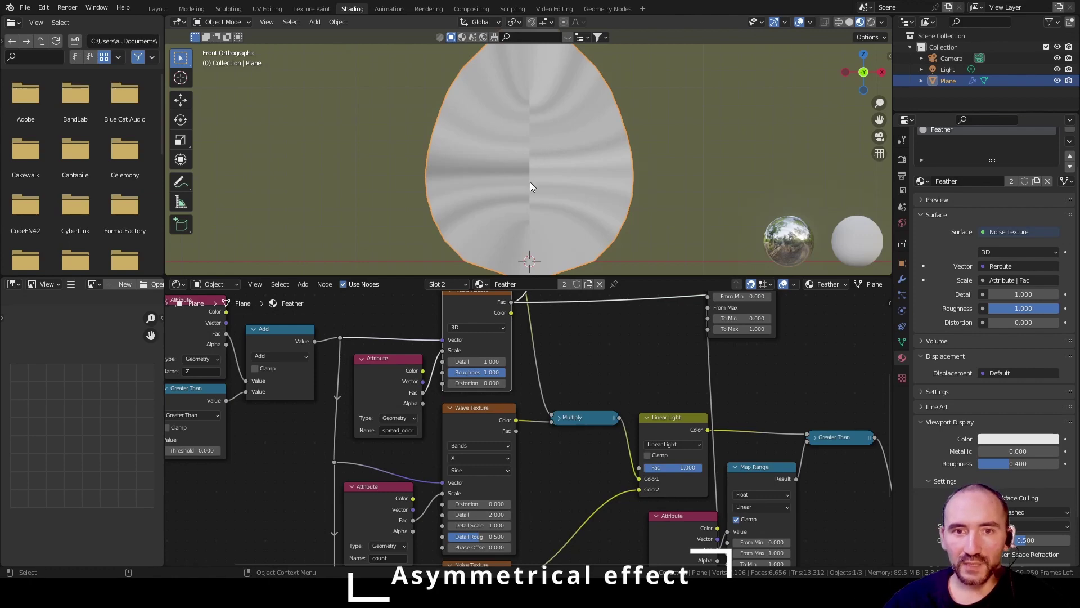
{"action": "scroll", "coordinate": [470, 386], "scroll_direction": "up", "scroll_amount": 3}
Step: Preview the Wave Texture on the feather and examine how its bands meet along the central line
{"action": "left_click", "coordinate": [467, 336], "text": "ctrl+shift"}
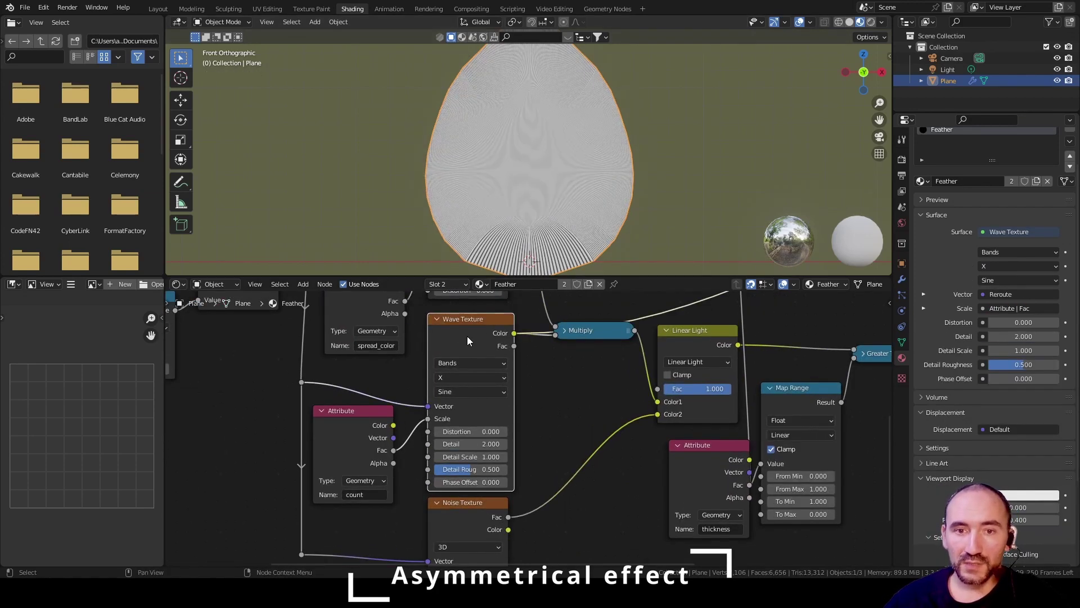
{"action": "scroll", "coordinate": [521, 222], "scroll_direction": "up", "scroll_amount": 5}
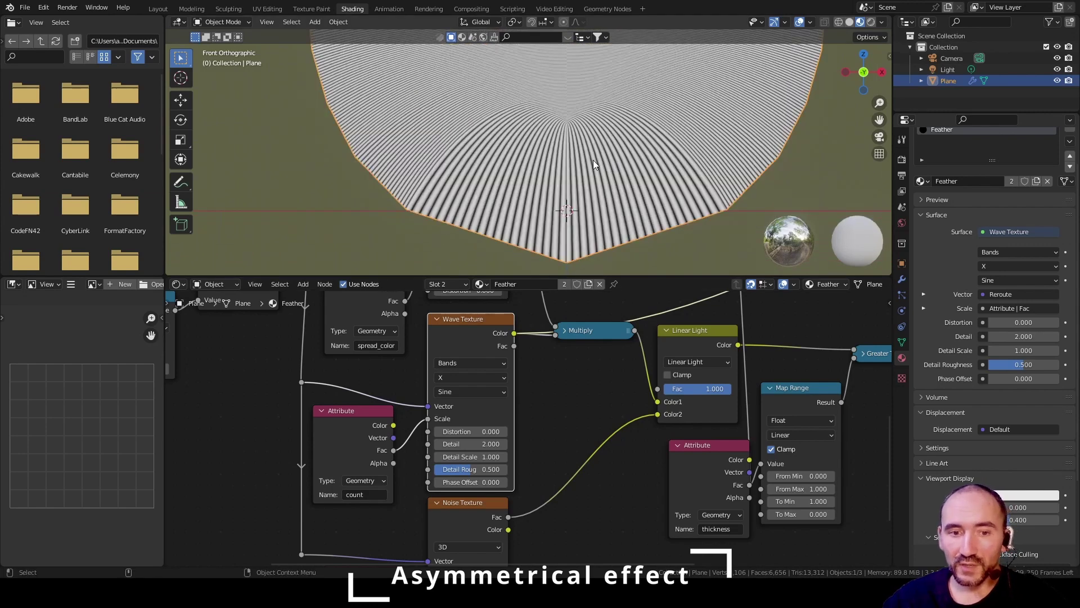
{"action": "scroll", "coordinate": [566, 126], "scroll_direction": "up", "scroll_amount": 3}
{"action": "scroll", "coordinate": [541, 181], "scroll_direction": "up", "scroll_amount": 2}
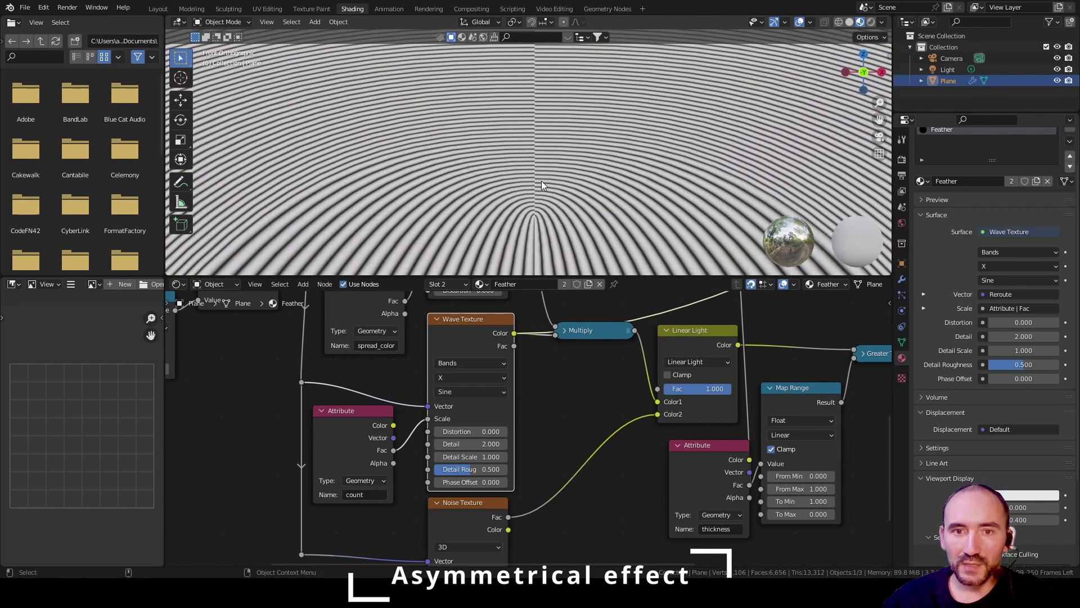
{"action": "scroll", "coordinate": [542, 180], "scroll_direction": "up", "scroll_amount": 1}
{"action": "middle_click_drag", "start_coordinate": [363, 484], "coordinate": [387, 377]}
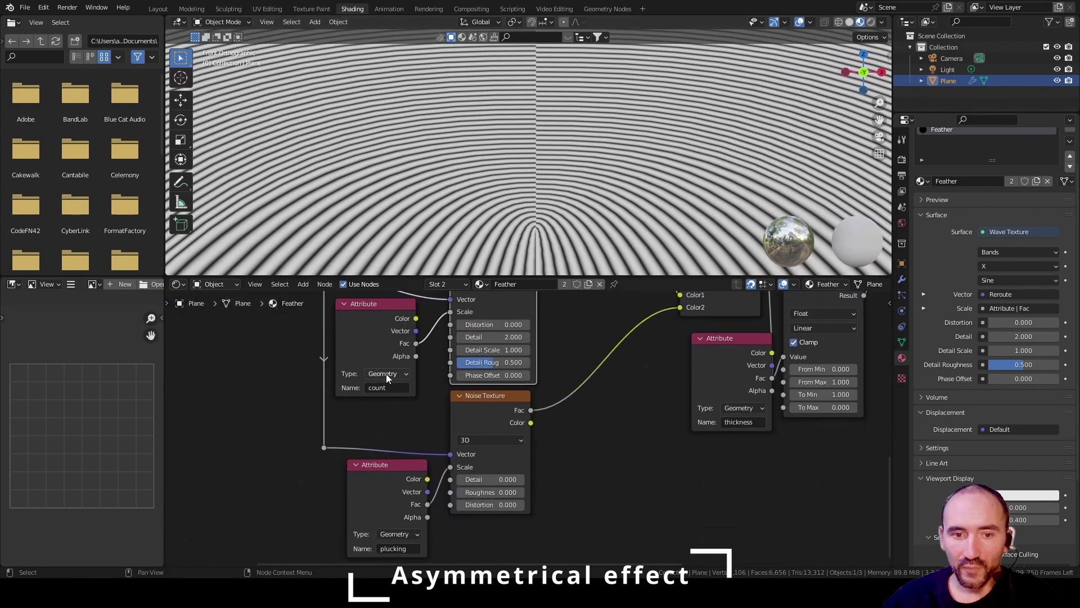
Step: Preview the plucking Noise Texture and, in the Geometry Nodes workspace, set the Feather group node's Plucking to 80
{"action": "left_click", "coordinate": [485, 411], "text": "ctrl+shift"}
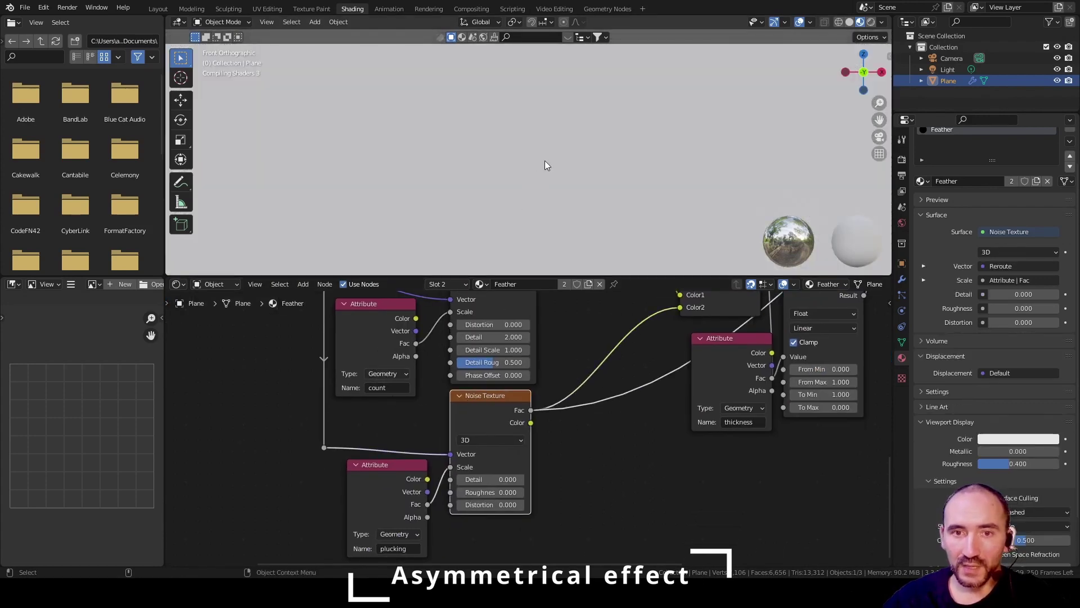
{"action": "left_click", "coordinate": [605, 10]}
{"action": "key", "text": "shift+z"}
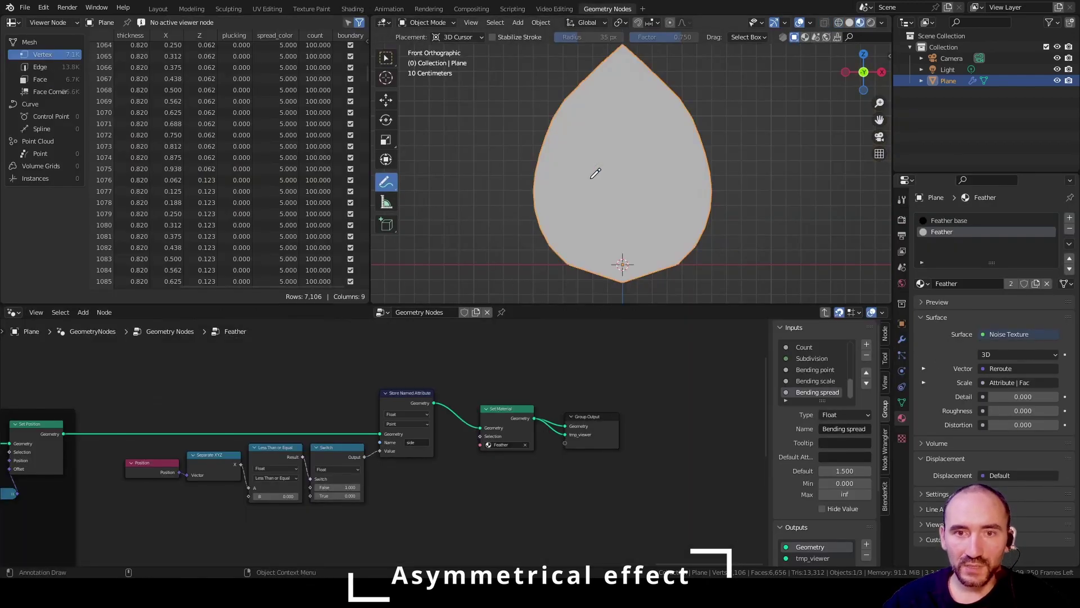
{"action": "key", "text": "Tab"}
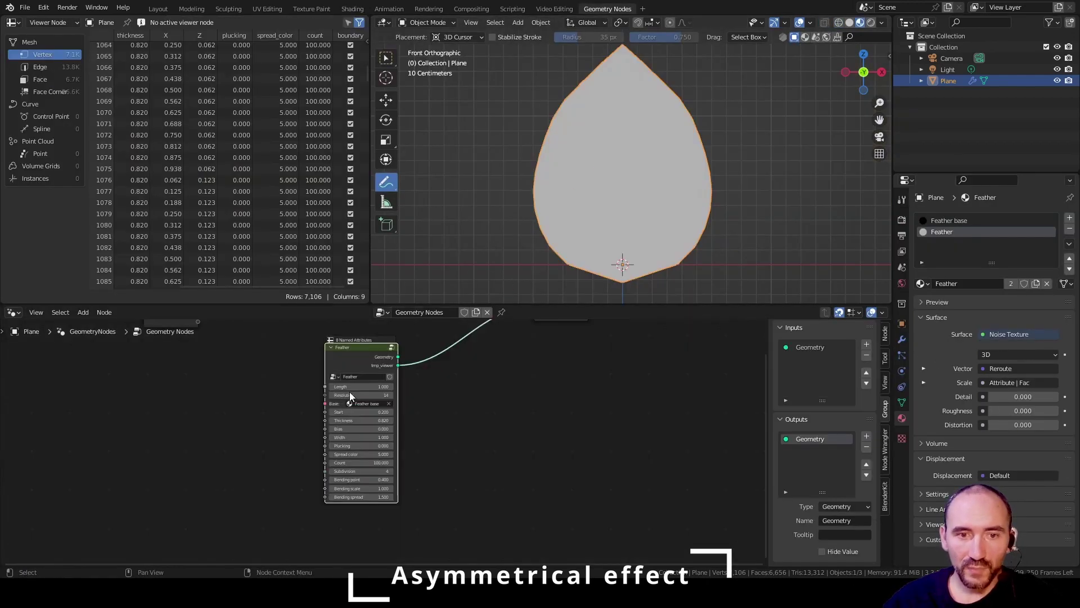
{"action": "left_click", "coordinate": [330, 446]}
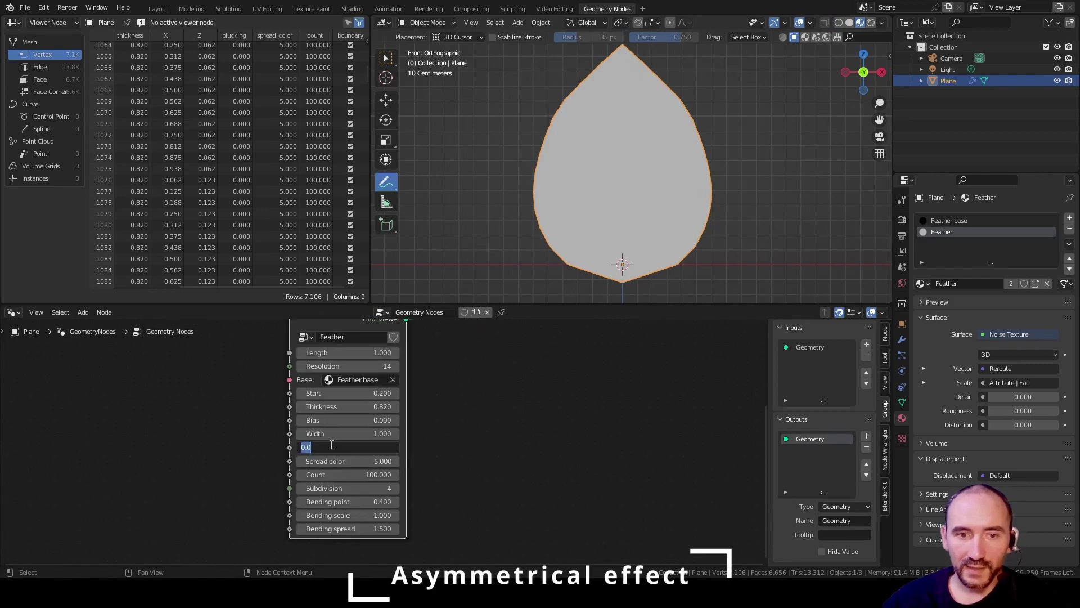
{"action": "type", "text": "80"}
{"action": "key", "text": "Return"}
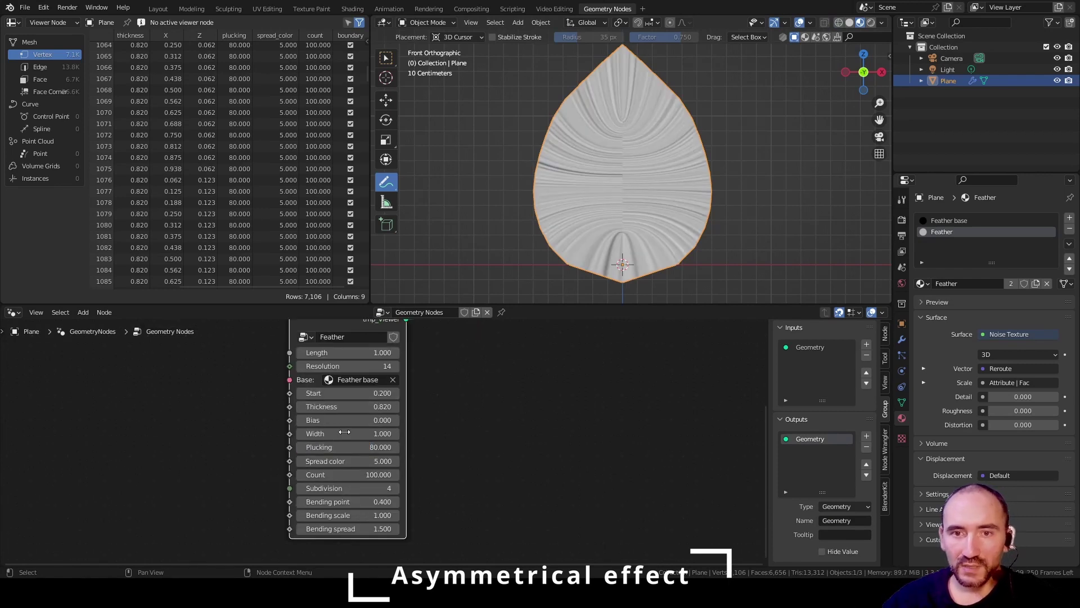
Step: Examine the plucking noise along the feather's central boundary and compare it with the mesh in wireframe display
{"action": "scroll", "coordinate": [651, 226], "scroll_direction": "up", "scroll_amount": 6}
{"action": "scroll", "coordinate": [650, 226], "scroll_direction": "down", "scroll_amount": 5}
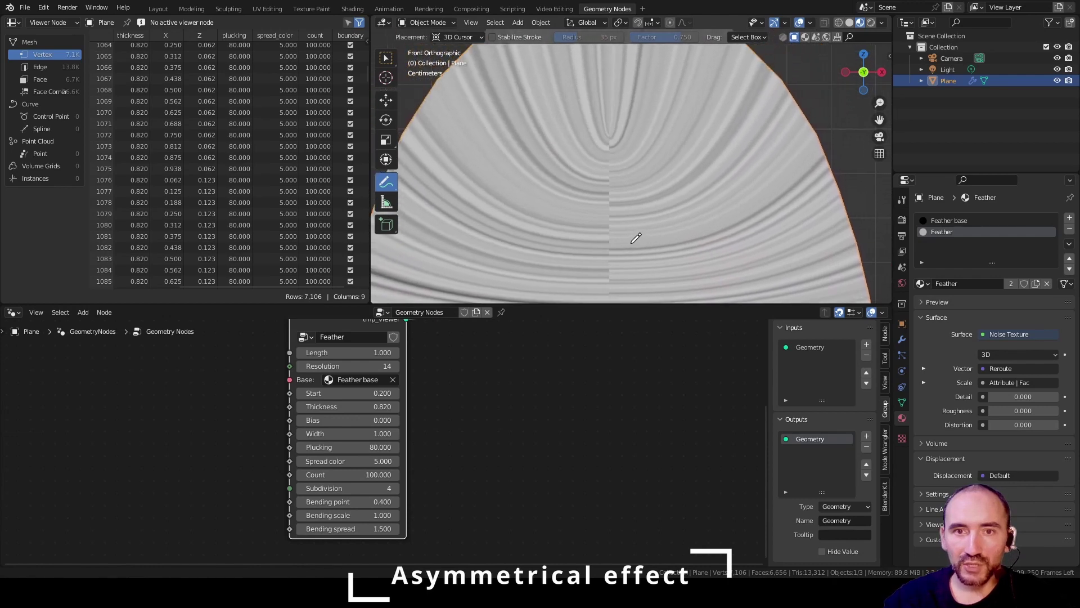
{"action": "scroll", "coordinate": [647, 161], "scroll_direction": "up", "scroll_amount": 5}
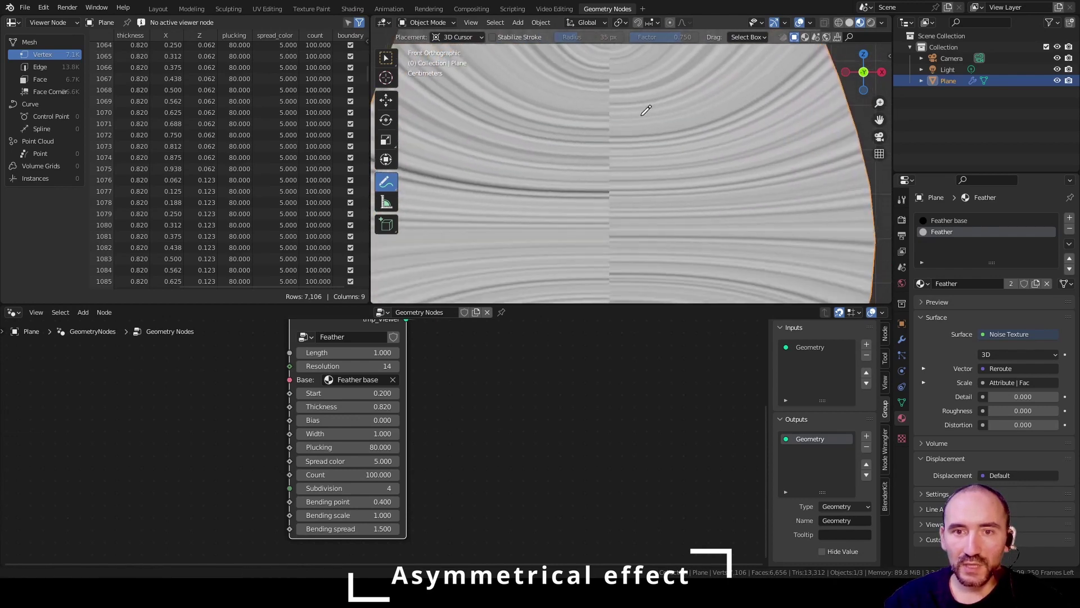
{"action": "scroll", "coordinate": [611, 179], "scroll_direction": "up", "scroll_amount": 3}
{"action": "key", "text": "shift+z"}
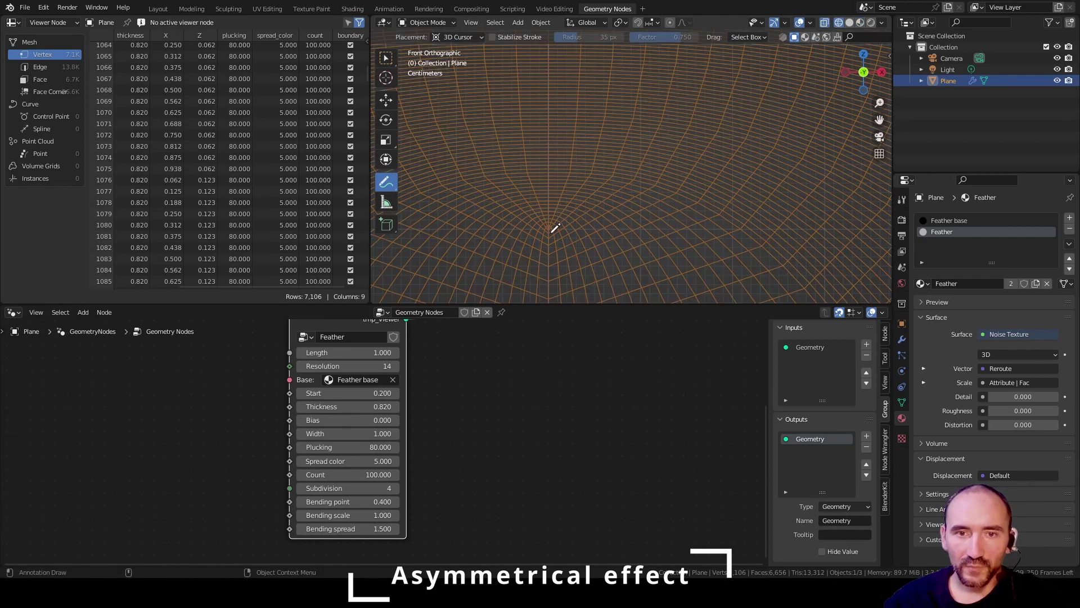
{"action": "key", "text": "shift+z"}
{"action": "scroll", "coordinate": [634, 125], "scroll_direction": "down", "scroll_amount": 5}
{"action": "scroll", "coordinate": [639, 108], "scroll_direction": "up", "scroll_amount": 5}
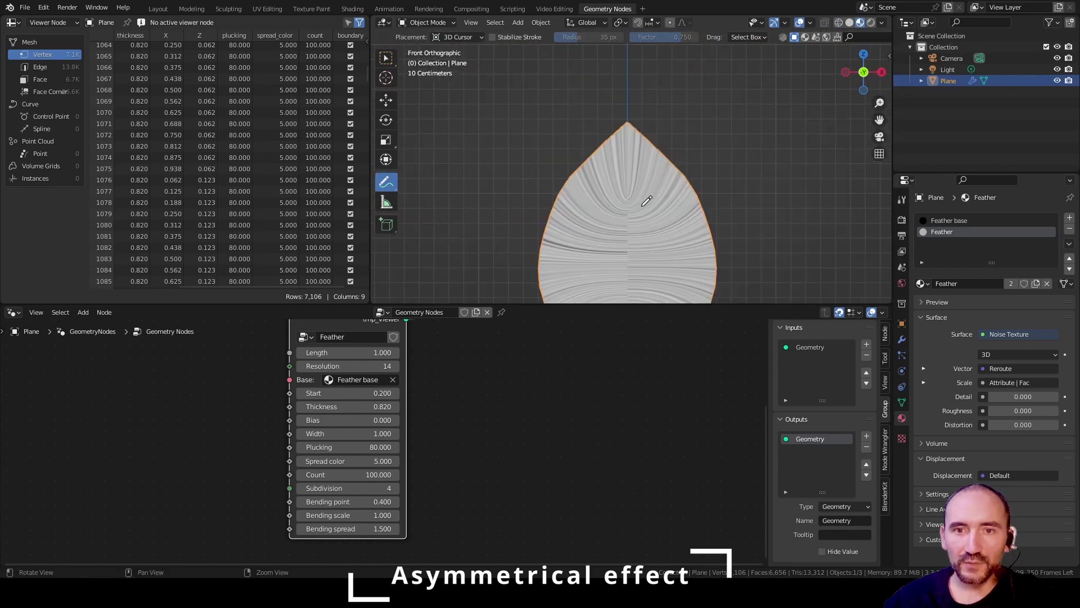
{"action": "scroll", "coordinate": [640, 107], "scroll_direction": "up", "scroll_amount": 2}
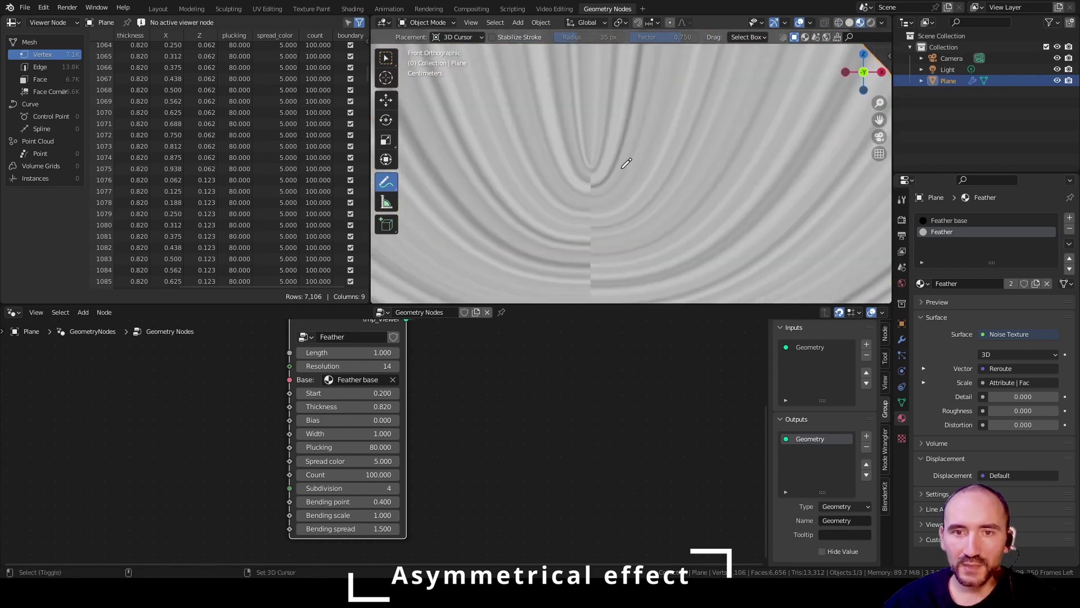
{"action": "key", "text": "shift+z"}
{"action": "key", "text": "shift+z"}
{"action": "scroll", "coordinate": [597, 152], "scroll_direction": "down", "scroll_amount": 7}
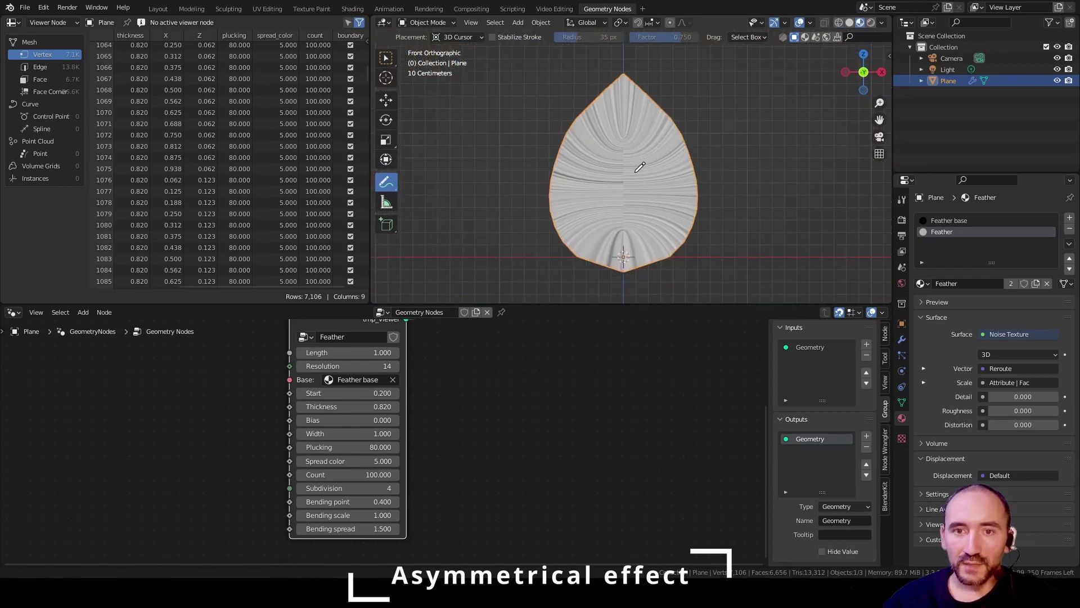
Step: In the Shading workspace, reconnect the Principled BSDF to the Material Output to show the full feather material
{"action": "left_click", "coordinate": [364, 10]}
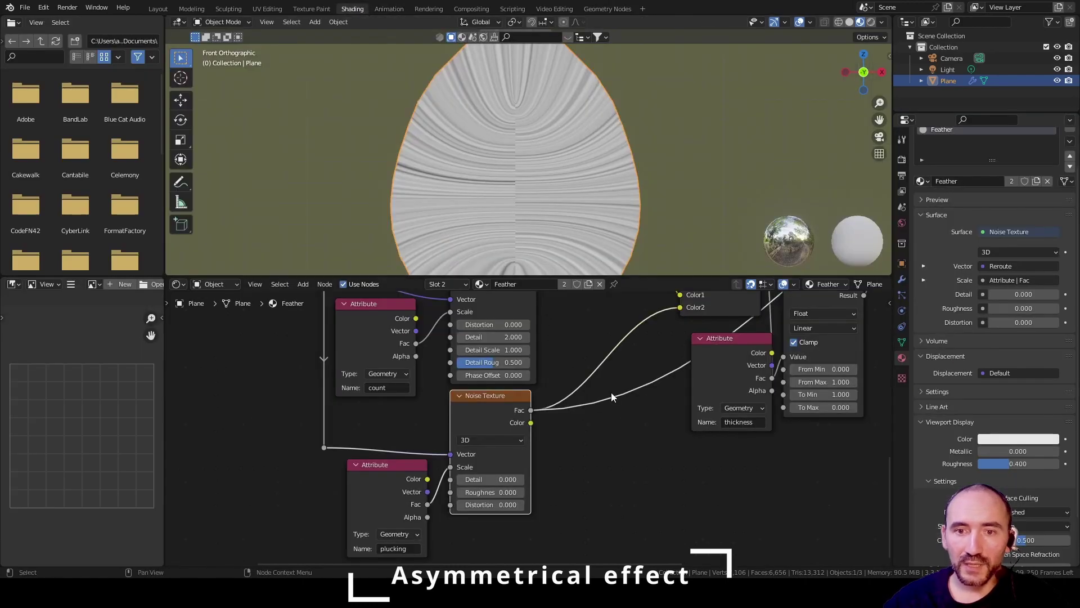
{"action": "scroll", "coordinate": [667, 386], "scroll_direction": "down", "scroll_amount": 2}
{"action": "scroll", "coordinate": [595, 339], "scroll_direction": "up", "scroll_amount": 3}
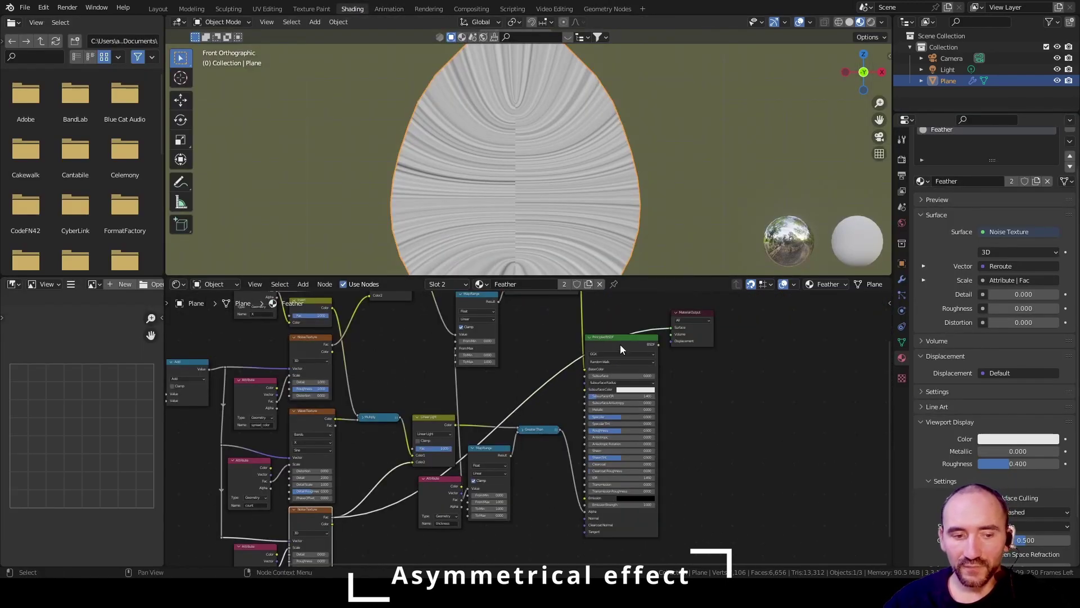
{"action": "left_click", "coordinate": [620, 344], "text": "ctrl+shift"}
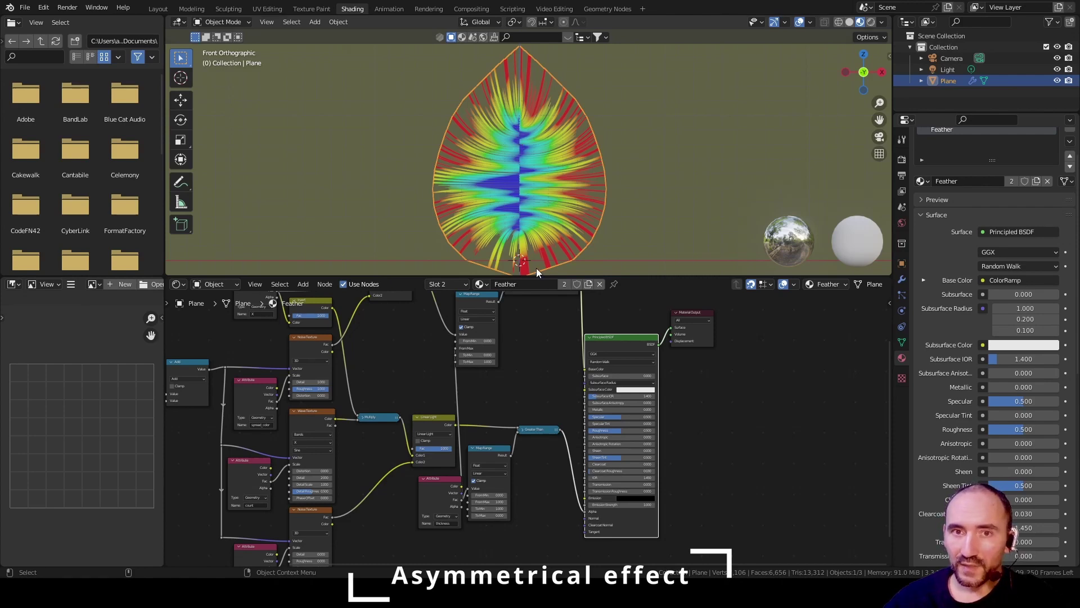
Step: Recolor the feather material's ColorRamp so the feather runs from dark brown at the center to golden orange at the edges
{"action": "middle_click_drag", "start_coordinate": [402, 331], "coordinate": [468, 353]}
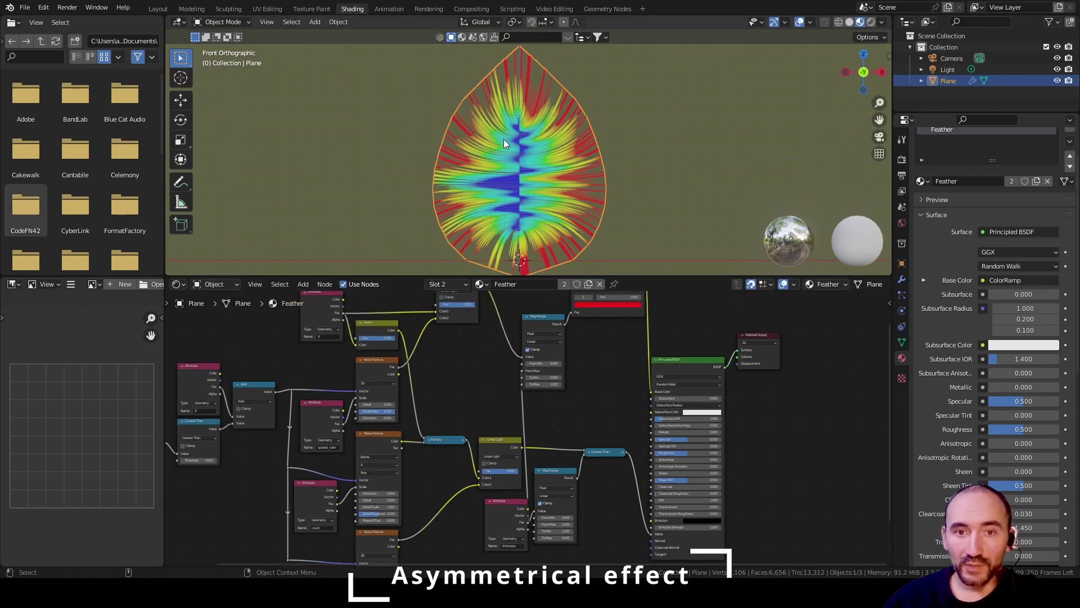
{"action": "scroll", "coordinate": [472, 425], "scroll_direction": "up", "scroll_amount": 6}
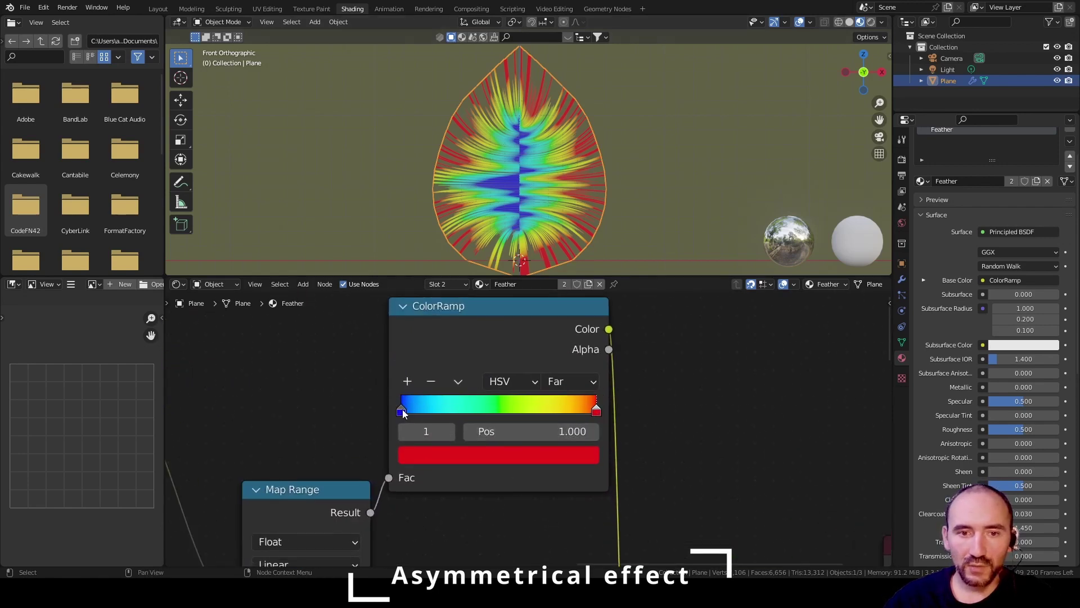
{"action": "left_click", "coordinate": [402, 413]}
{"action": "left_click", "coordinate": [447, 454]}
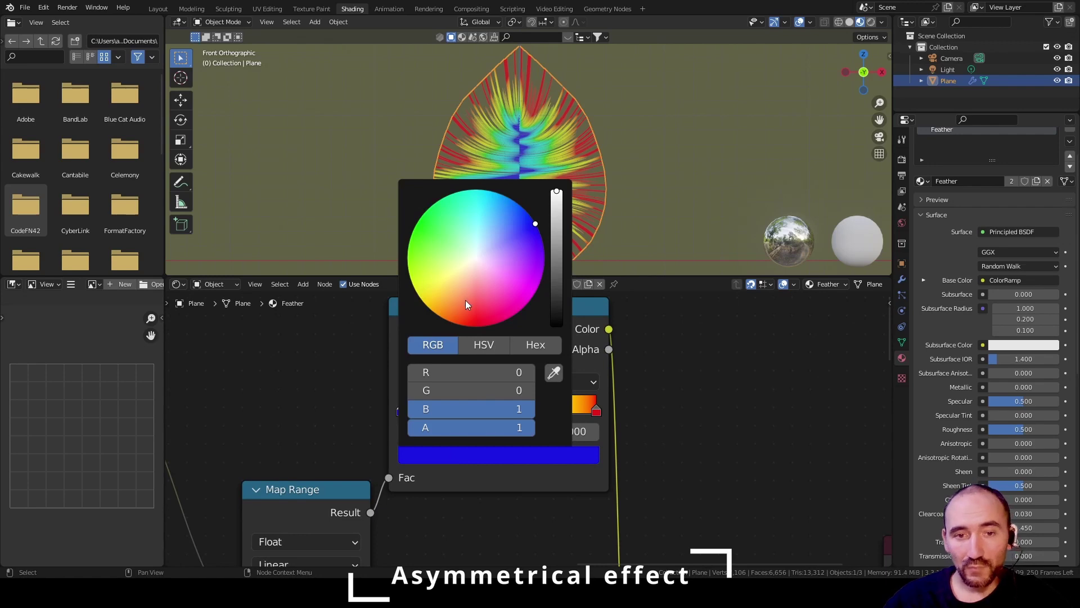
{"action": "mouse_move", "coordinate": [465, 304]}
{"action": "left_mouse_down"}
{"action": "mouse_move", "coordinate": [471, 323]}
{"action": "mouse_move", "coordinate": [459, 321]}
{"action": "left_mouse_up"}
{"action": "left_click", "coordinate": [525, 381]}
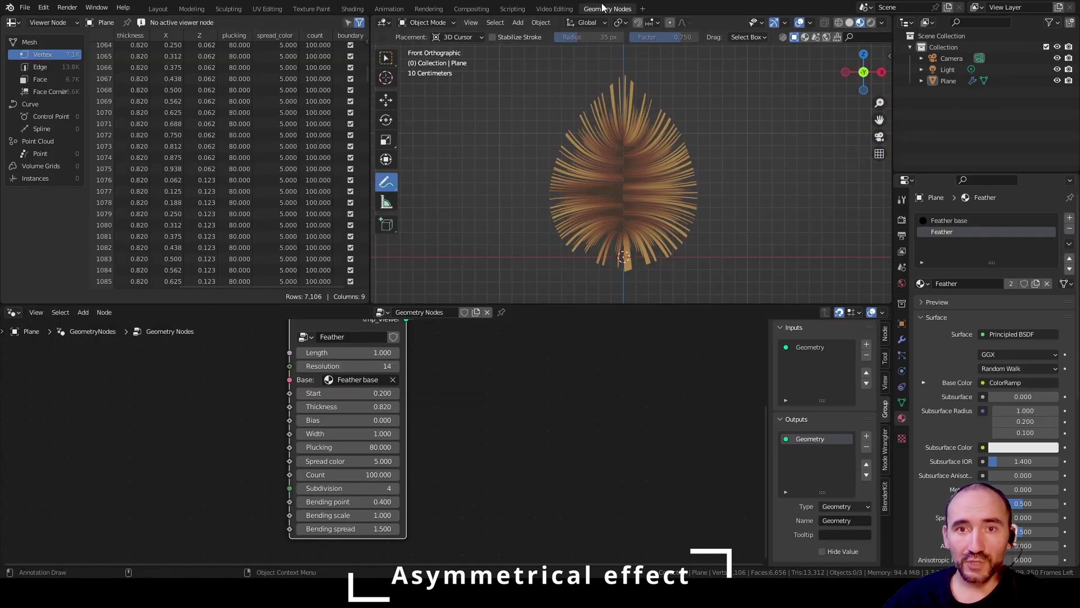
Step: In the Geometry Nodes workspace, enter the Feather group and move Set Material and Group Output away from Store Named Attribute to make room
{"action": "key", "text": "Tab"}
{"action": "middle_click_drag", "start_coordinate": [519, 383], "coordinate": [348, 405]}
{"action": "left_click_drag", "start_coordinate": [348, 405], "coordinate": [585, 519]}
{"action": "key", "text": "g"}
{"action": "left_click", "coordinate": [732, 481]}
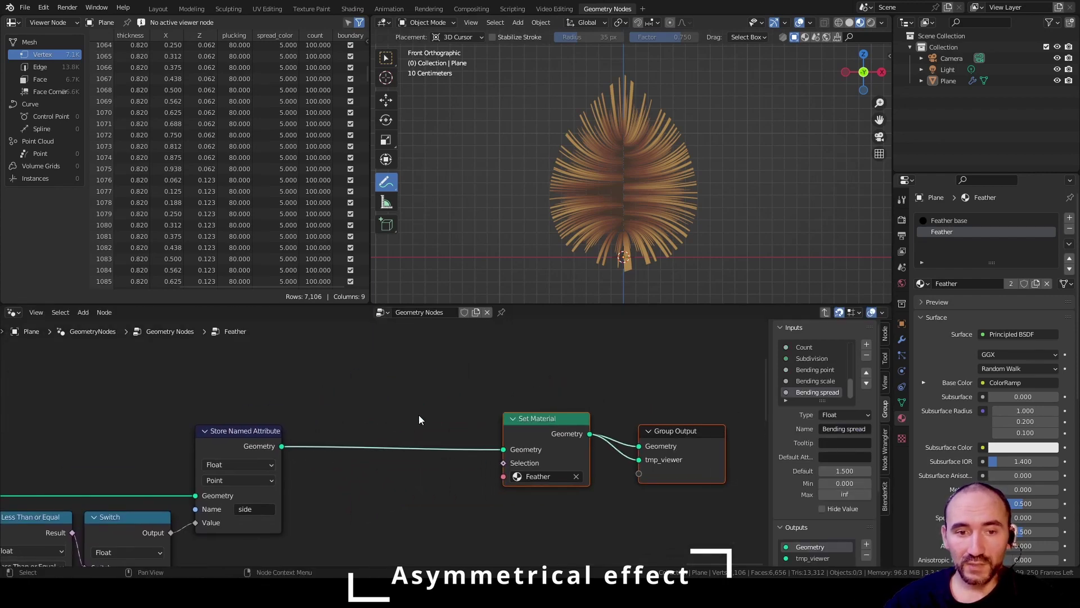
Step: Connect the final geometry of the separate frame near the group's start to a new Join Geometry node near the Group Output
{"action": "scroll", "coordinate": [316, 419], "scroll_direction": "down", "scroll_amount": 3}
{"action": "scroll", "coordinate": [133, 435], "scroll_direction": "down", "scroll_amount": 2}
{"action": "middle_click_drag", "start_coordinate": [133, 434], "coordinate": [478, 464]}
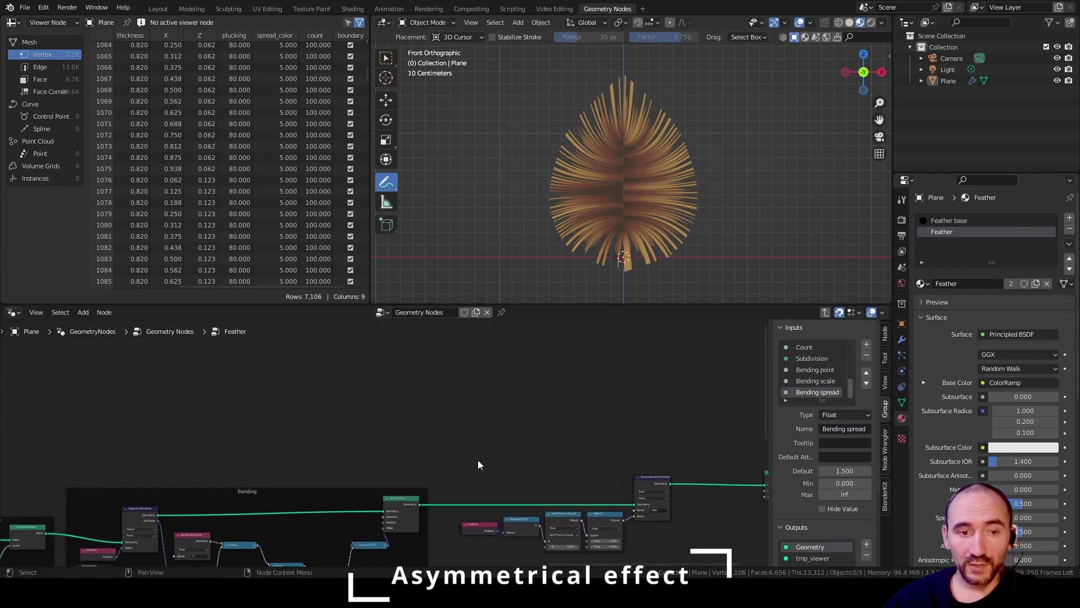
{"action": "scroll", "coordinate": [521, 419], "scroll_direction": "down", "scroll_amount": 2}
{"action": "scroll", "coordinate": [251, 424], "scroll_direction": "down", "scroll_amount": 1}
{"action": "scroll", "coordinate": [345, 419], "scroll_direction": "down", "scroll_amount": 2}
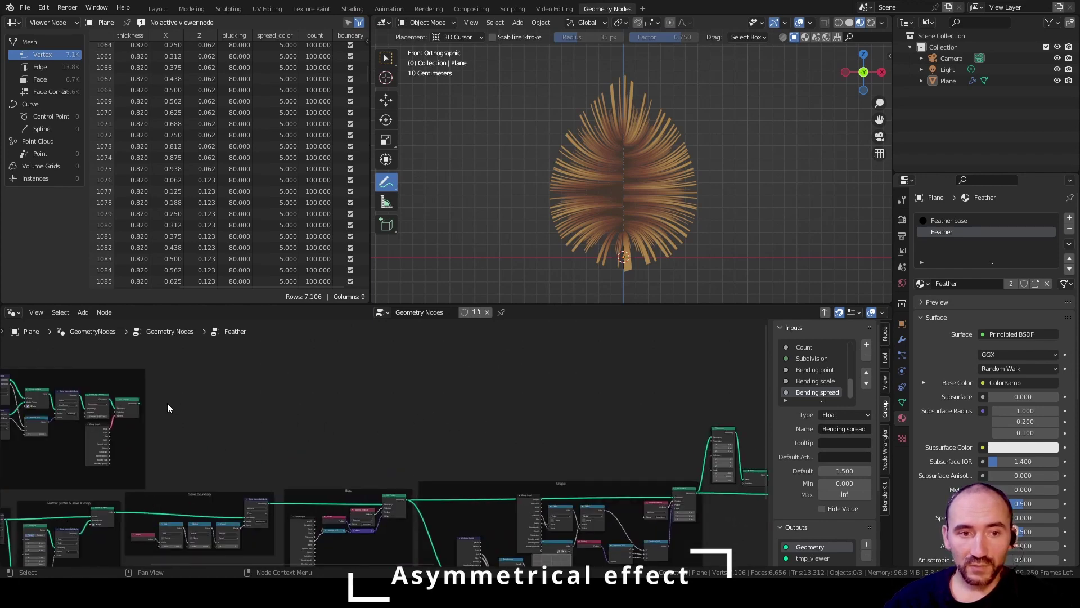
{"action": "left_click_drag", "start_coordinate": [139, 403], "coordinate": [694, 403]}
{"action": "type", "text": "join"}
{"action": "key", "text": "Return"}
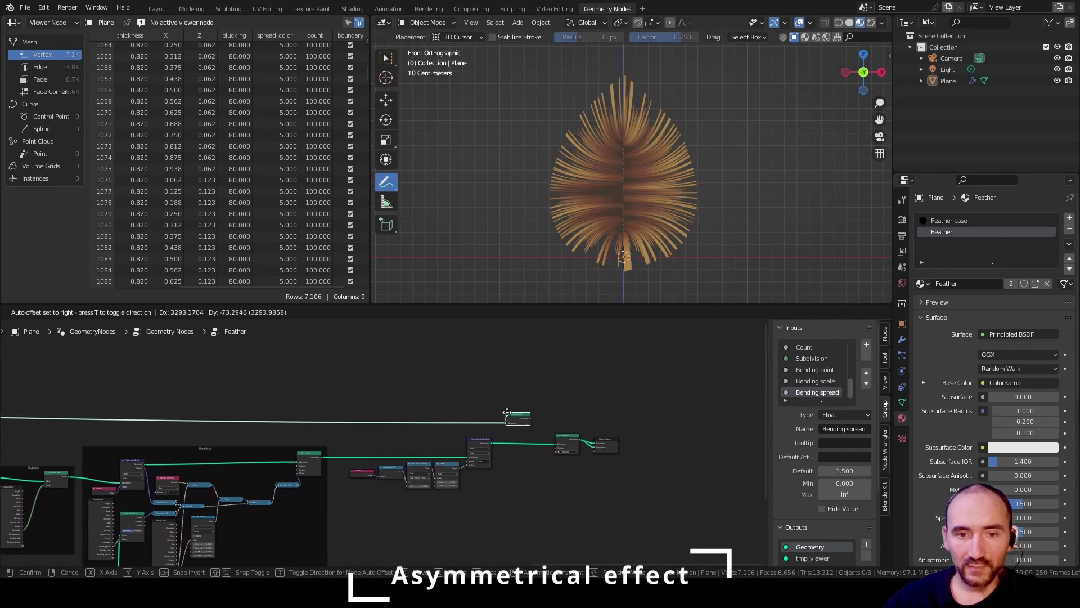
Step: Place the Join Geometry node and connect the side Store Named Attribute geometry to it
{"action": "left_click", "coordinate": [507, 413]}
{"action": "scroll", "coordinate": [478, 453], "scroll_direction": "up", "scroll_amount": 6}
{"action": "left_click_drag", "start_coordinate": [528, 416], "coordinate": [573, 353]}
Step: Group the nodes from Position through the side Store Named Attribute in a frame and label it
{"action": "middle_click_drag", "start_coordinate": [495, 389], "coordinate": [616, 341]}
{"action": "left_click_drag", "start_coordinate": [627, 330], "coordinate": [161, 528]}
{"action": "key", "text": "ctrl+j"}
{"action": "key", "text": "F2"}
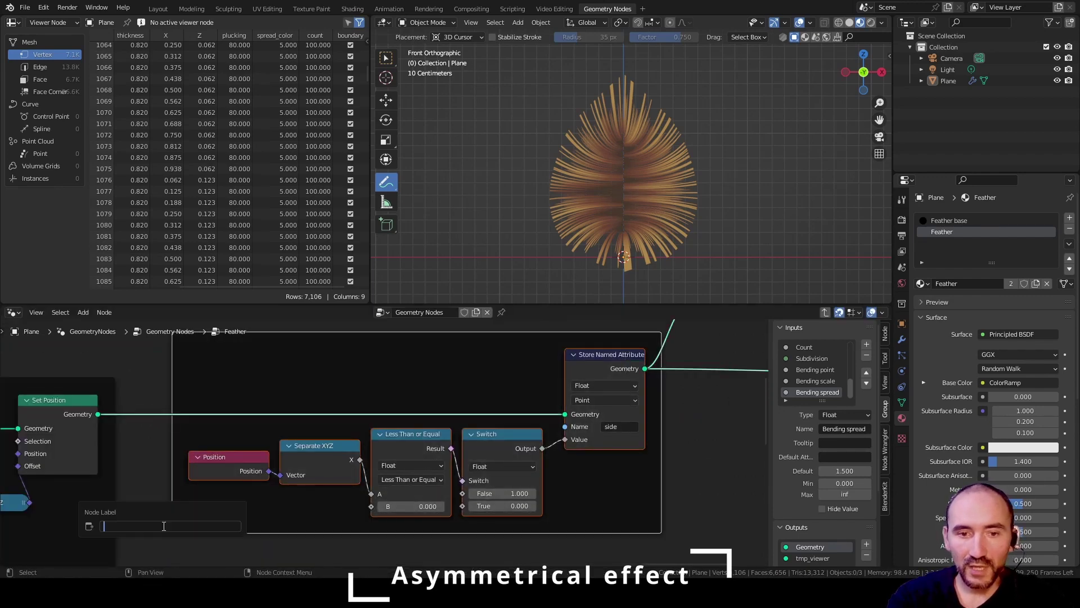
{"action": "type", "text": "Sa"}
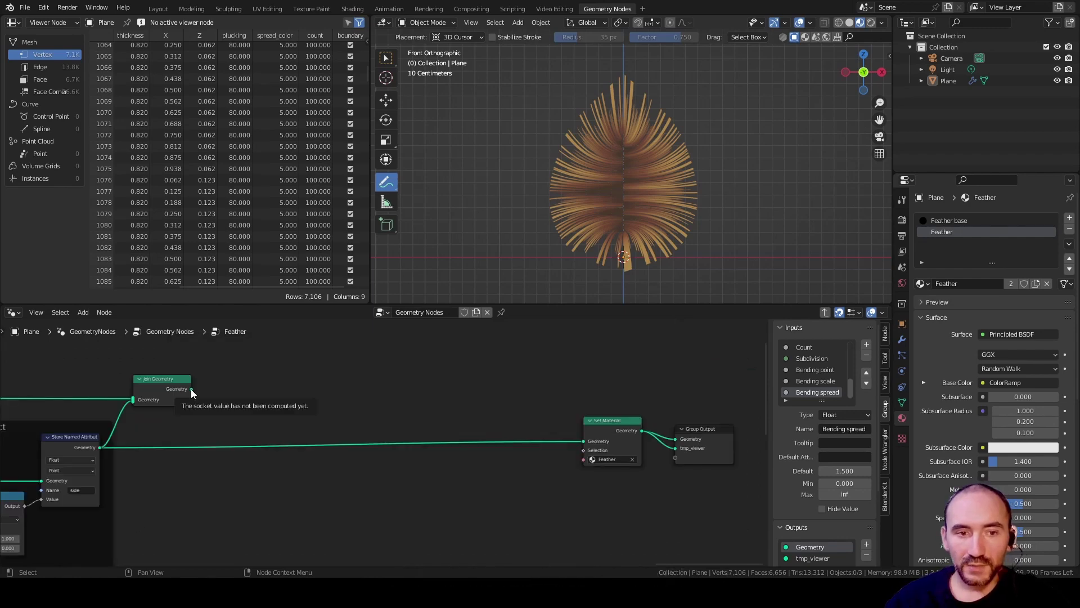
Step: Feed the Set Material output into Join Geometry and cut the direct link from Store Named Attribute to Join Geometry
{"action": "left_click_drag", "start_coordinate": [190, 389], "coordinate": [617, 369]}
{"action": "left_click_drag", "start_coordinate": [632, 433], "coordinate": [457, 433]}
{"action": "left_click_drag", "start_coordinate": [467, 430], "coordinate": [582, 396]}
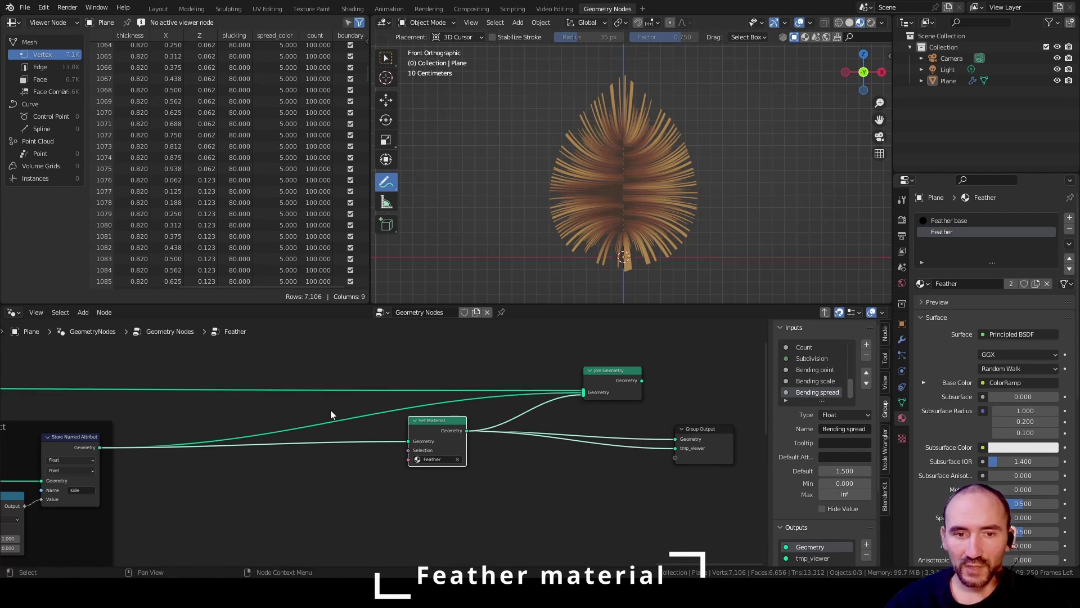
{"action": "right_click_drag", "start_coordinate": [329, 409], "coordinate": [363, 426], "text": "ctrl"}
Step: Expose the Set Material node's material through a new Group Input node and name the input Feather
{"action": "middle_click_drag", "start_coordinate": [292, 467], "coordinate": [339, 448]}
{"action": "scroll", "coordinate": [339, 447], "scroll_direction": "up", "scroll_amount": 3}
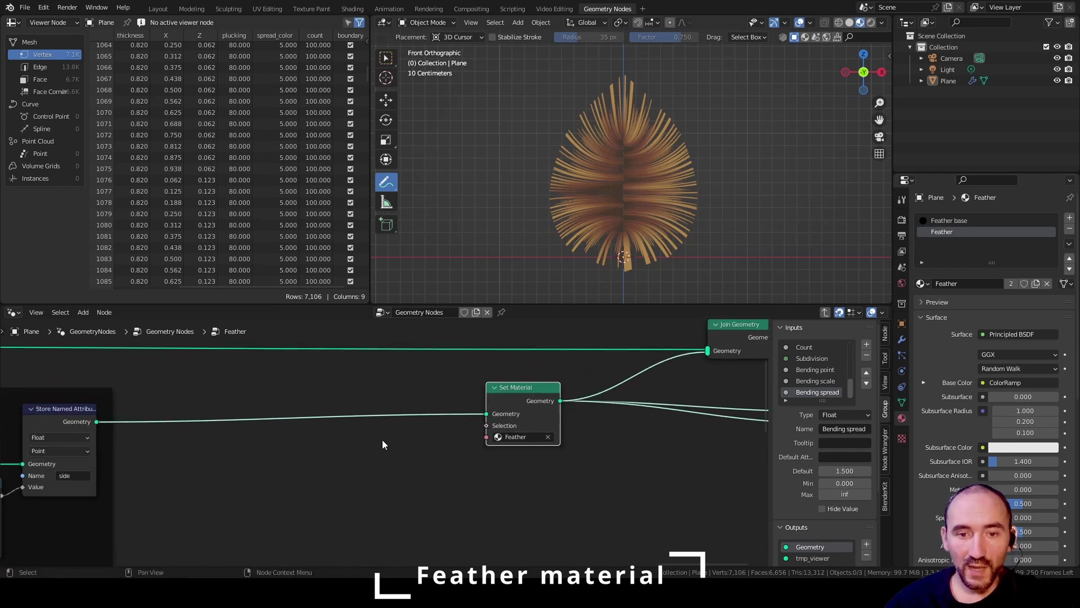
{"action": "left_click_drag", "start_coordinate": [486, 436], "coordinate": [399, 450]}
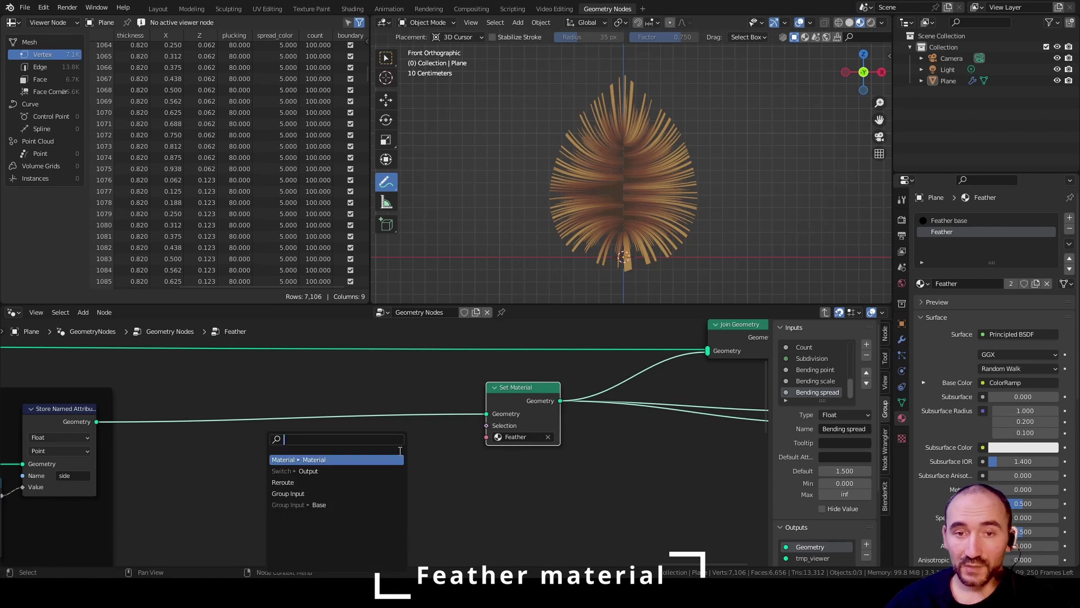
{"action": "type", "text": "group inp"}
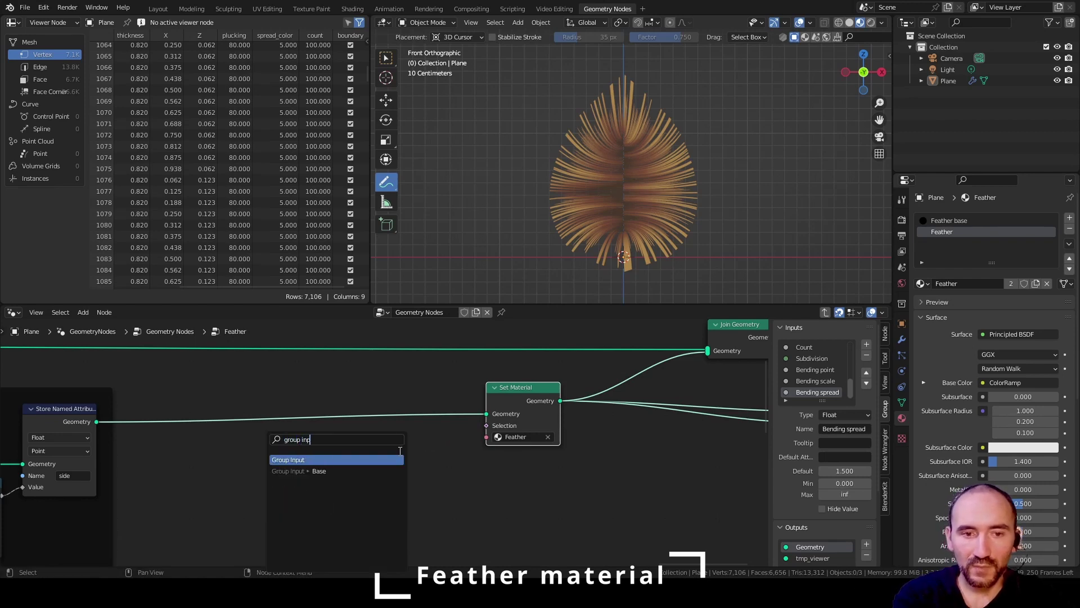
{"action": "key", "text": "Return"}
{"action": "left_click", "coordinate": [451, 429]}
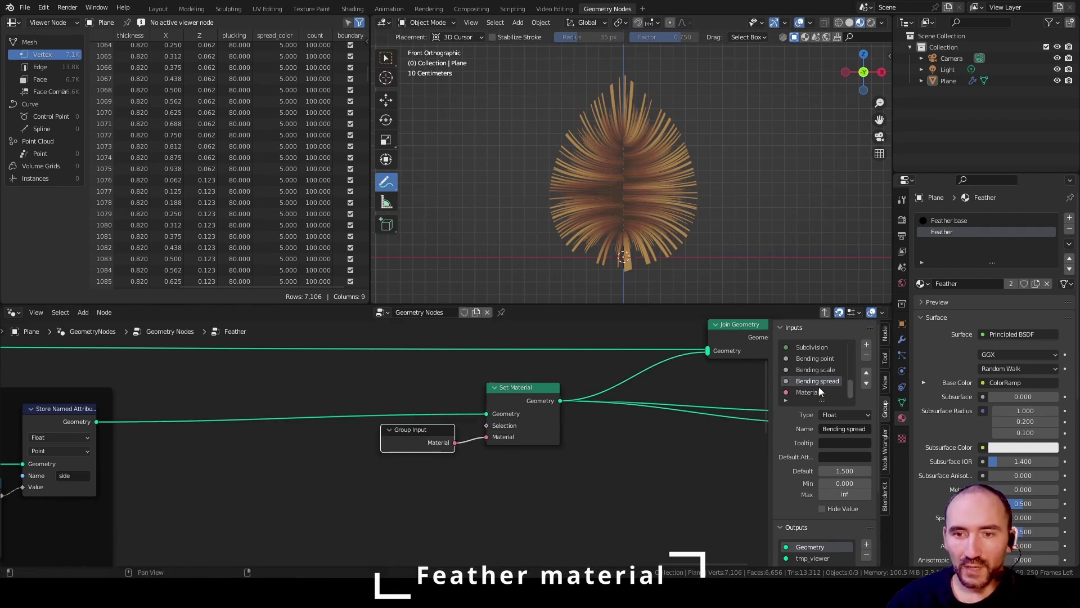
{"action": "left_click", "coordinate": [846, 428]}
{"action": "type", "text": "Feather"}
{"action": "key", "text": "Return"}
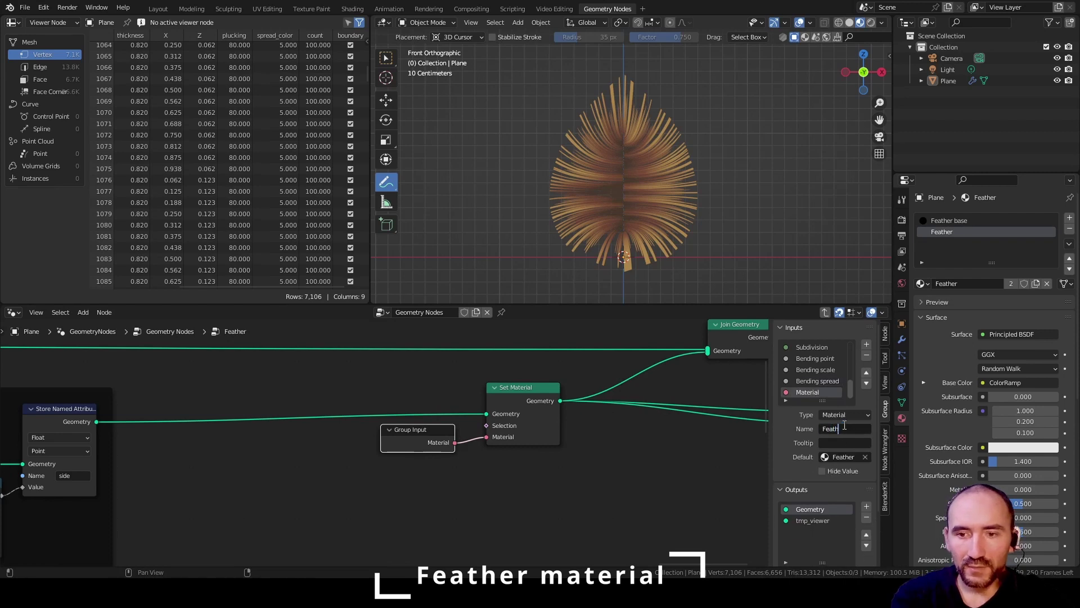
Step: Frame the Group Input and Set Material nodes together and label the frame "Feather material"
{"action": "left_click_drag", "start_coordinate": [376, 385], "coordinate": [531, 499]}
{"action": "key", "text": "ctrl+j"}
{"action": "key", "text": "F2"}
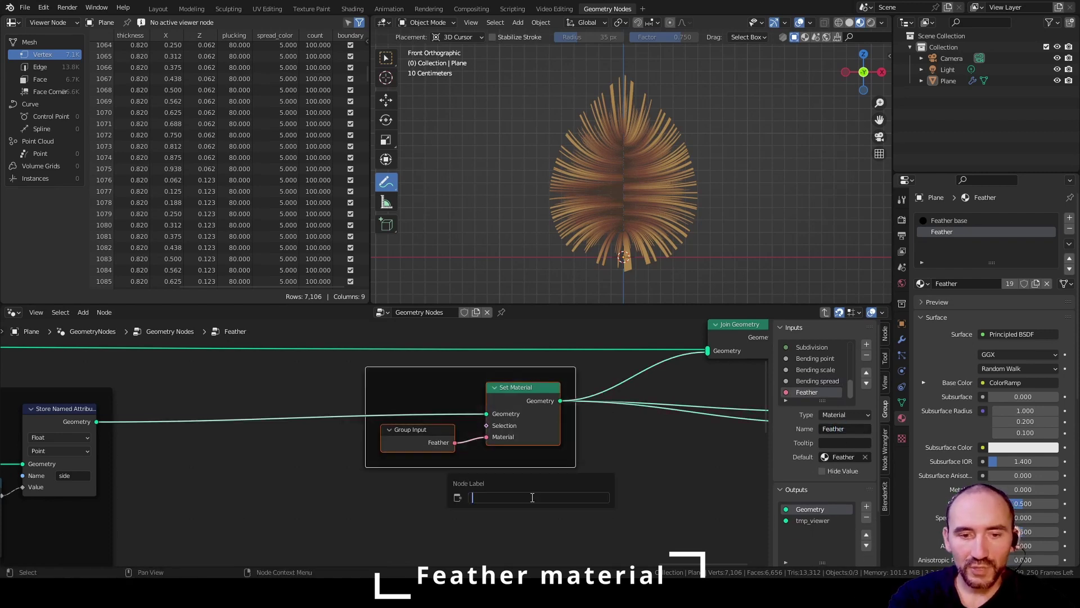
{"action": "type", "text": "Feather mat"}
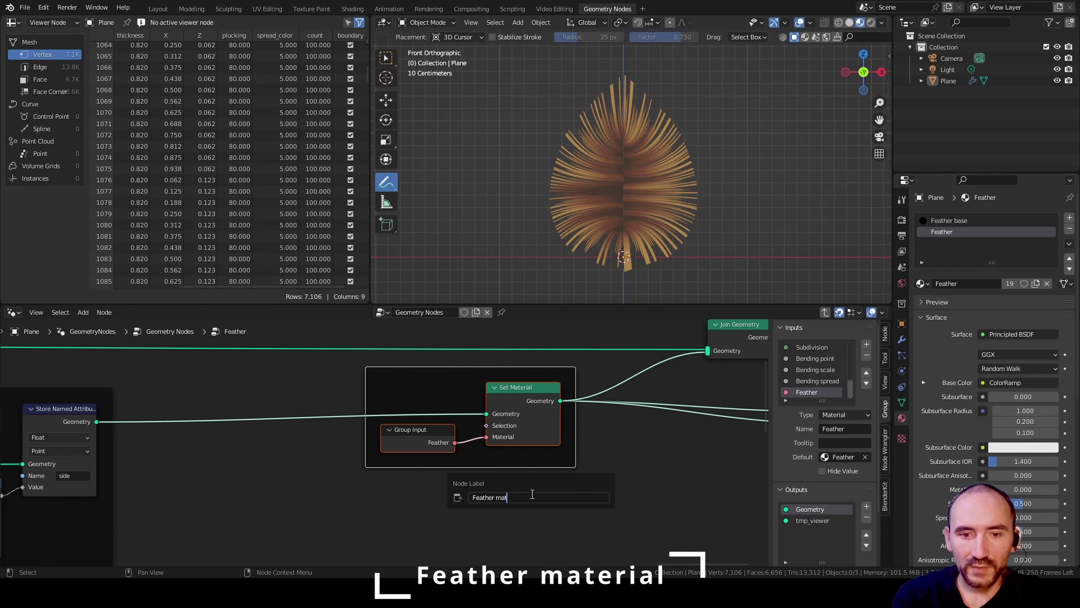
{"action": "type", "text": "erial"}
{"action": "key", "text": "Return"}
Step: Move the Feather material frame and Join Geometry closer to the preceding nodes, and shift Group Output farther along
{"action": "key", "text": "g"}
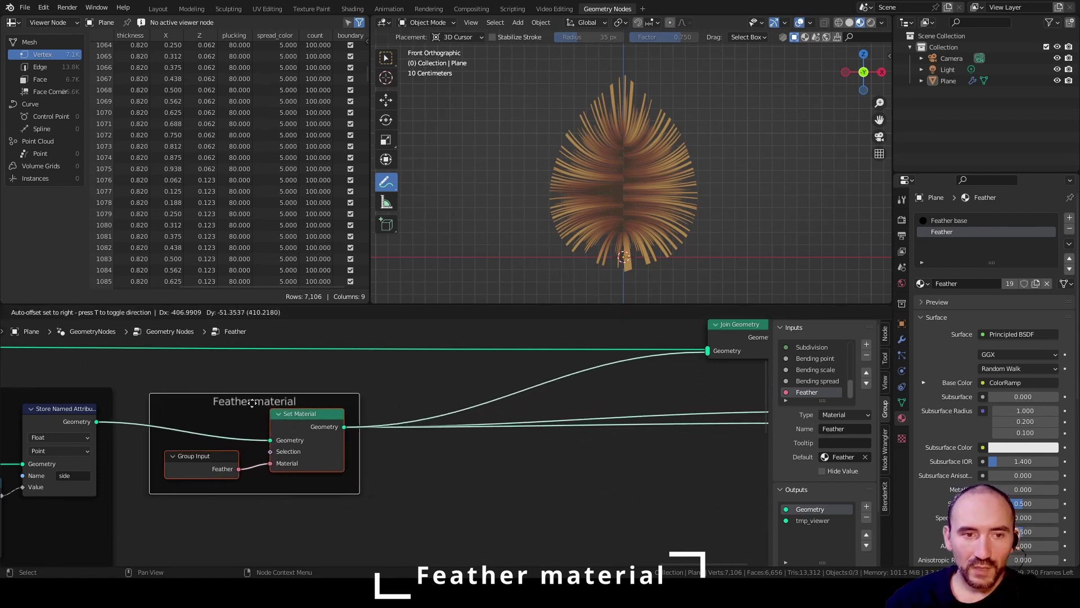
{"action": "left_click", "coordinate": [361, 432]}
{"action": "left_click_drag", "start_coordinate": [724, 336], "coordinate": [396, 347]}
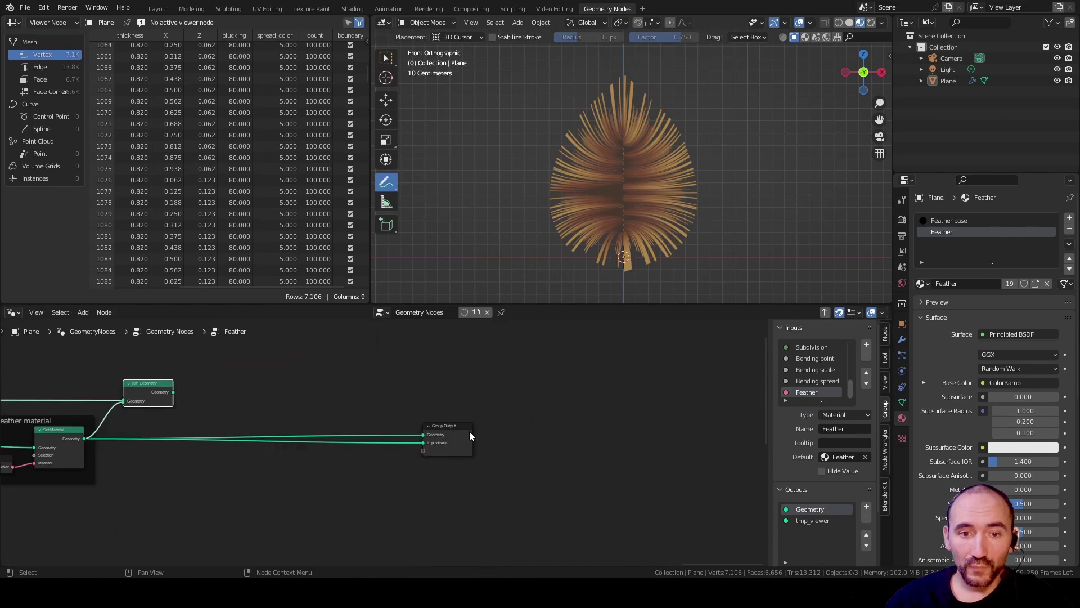
{"action": "left_click_drag", "start_coordinate": [451, 433], "coordinate": [684, 426]}
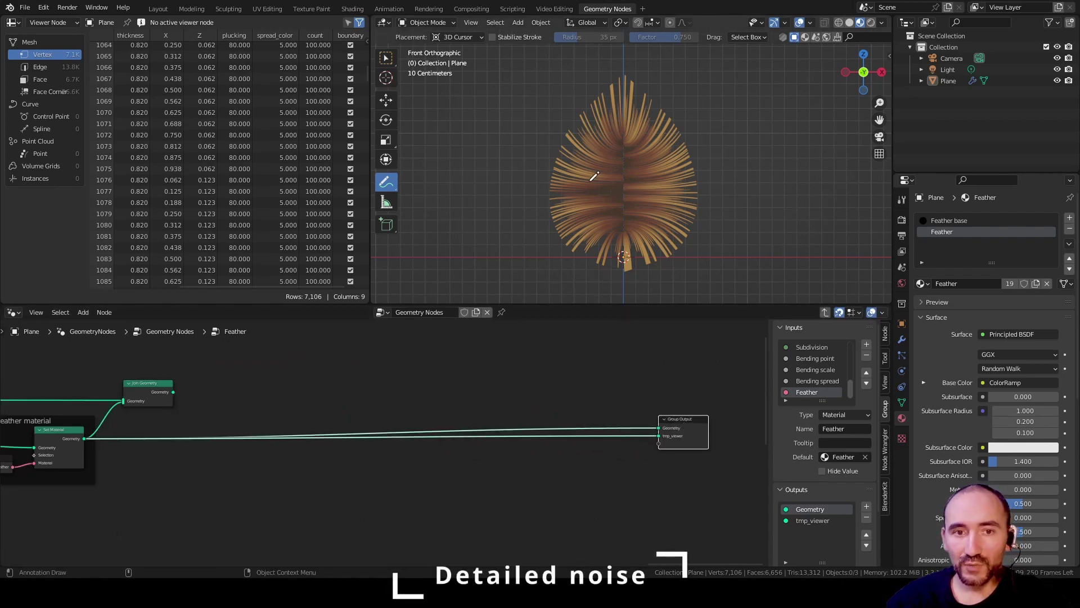
Step: Save the file and preview the Join Geometry result through the group's tmp_viewer output
{"action": "key", "text": "w"}
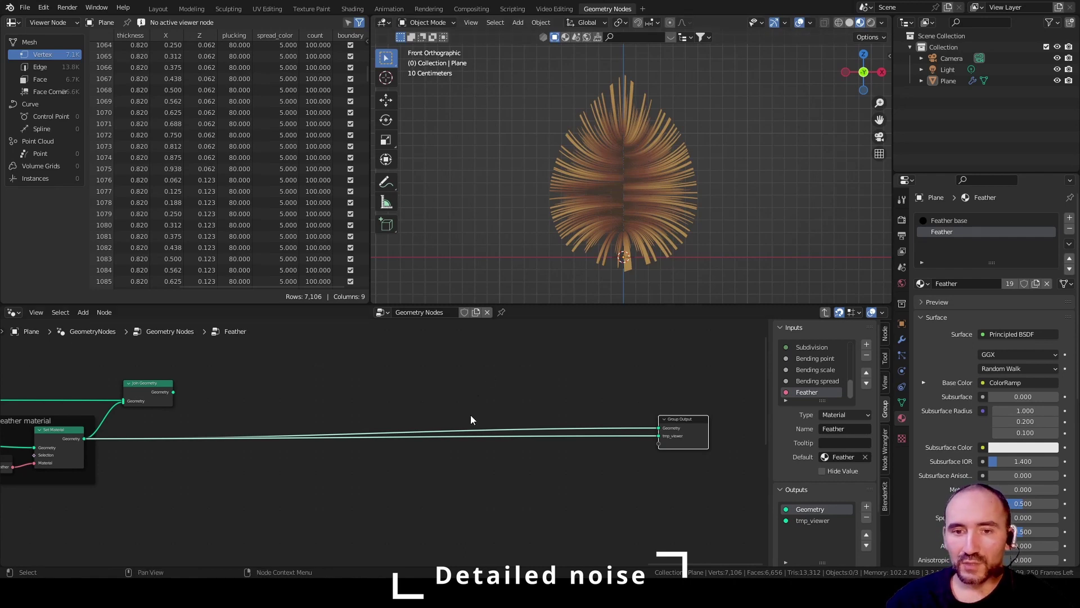
{"action": "key", "text": "ctrl+s"}
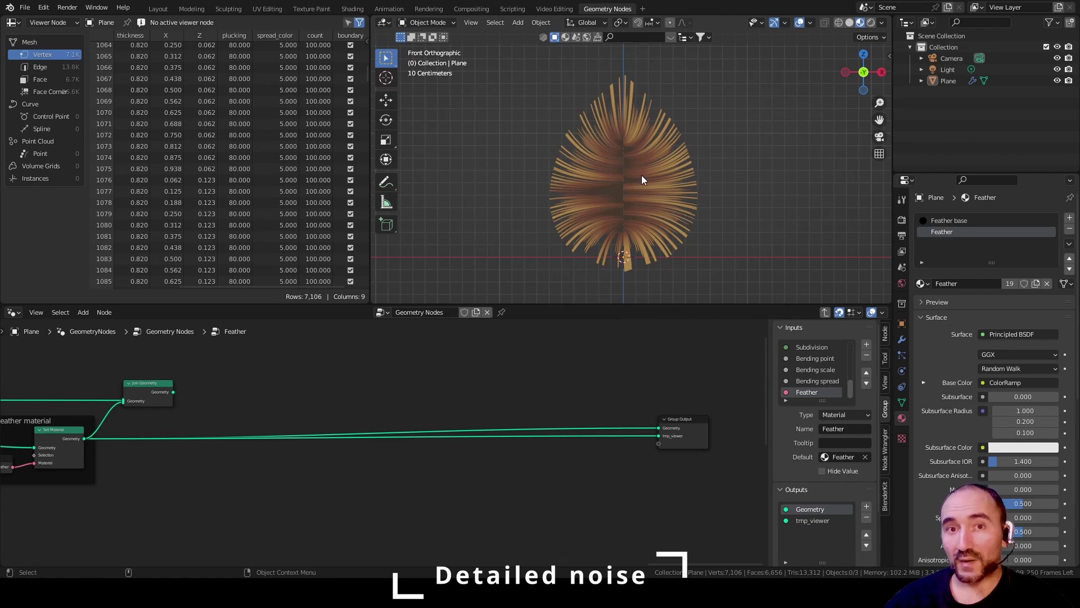
{"action": "scroll", "coordinate": [189, 400], "scroll_direction": "up", "scroll_amount": 1}
{"action": "left_click", "coordinate": [129, 384], "text": "ctrl+shift"}
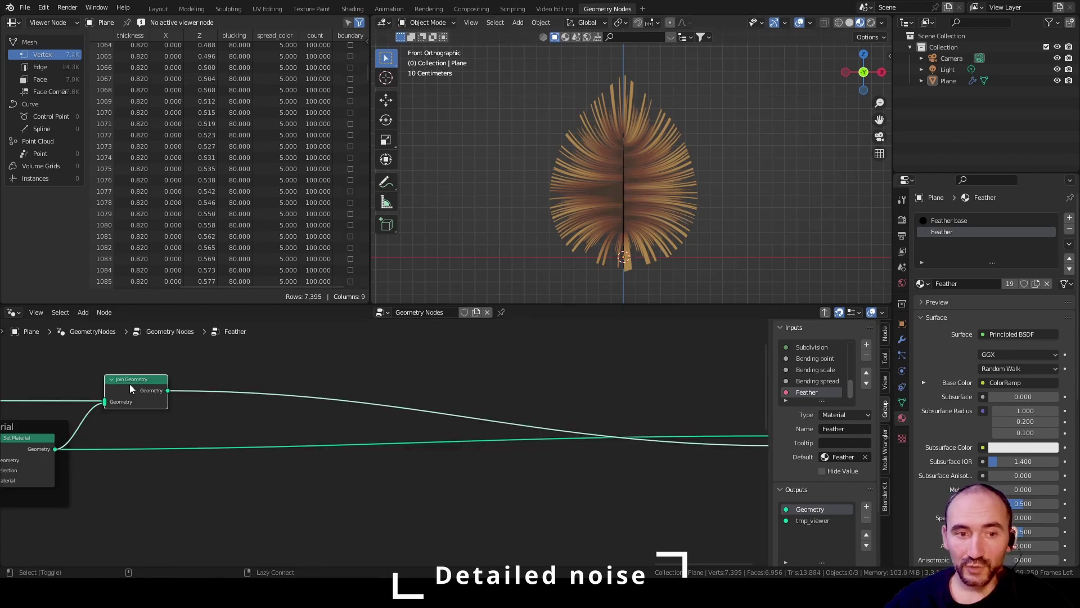
{"action": "middle_click_drag", "start_coordinate": [420, 379], "coordinate": [346, 394]}
{"action": "scroll", "coordinate": [613, 246], "scroll_direction": "up", "scroll_amount": 3}
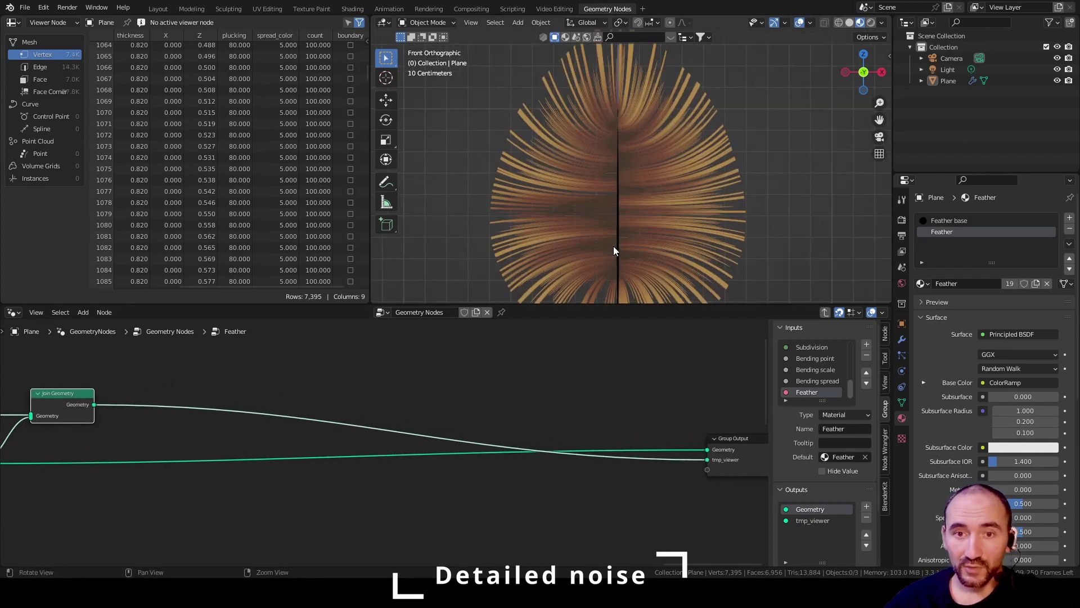
{"action": "middle_click_drag", "start_coordinate": [613, 245], "coordinate": [631, 187], "text": "shift"}
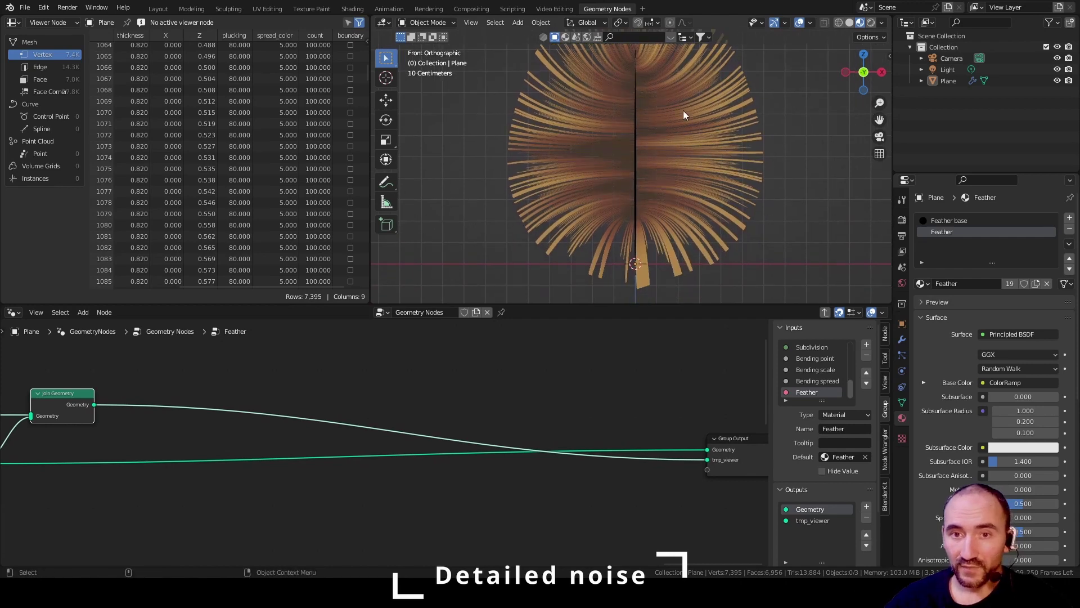
Step: Set Plucking to 0 on the Feather group node in the parent tree, and return inside the group
{"action": "left_click", "coordinate": [662, 134]}
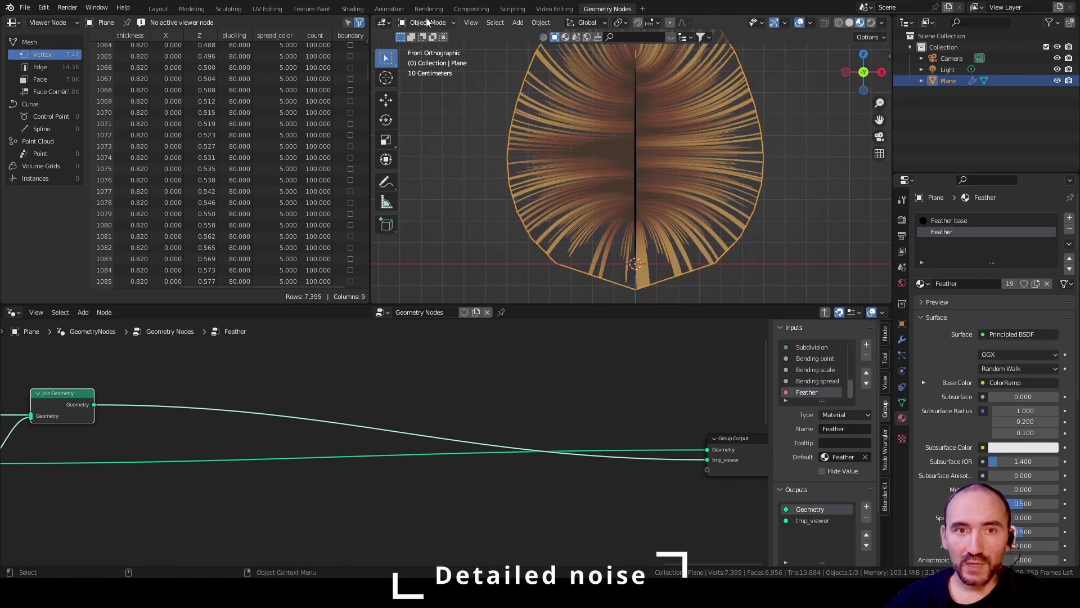
{"action": "key", "text": "Tab"}
{"action": "key", "text": "KP_Decimal"}
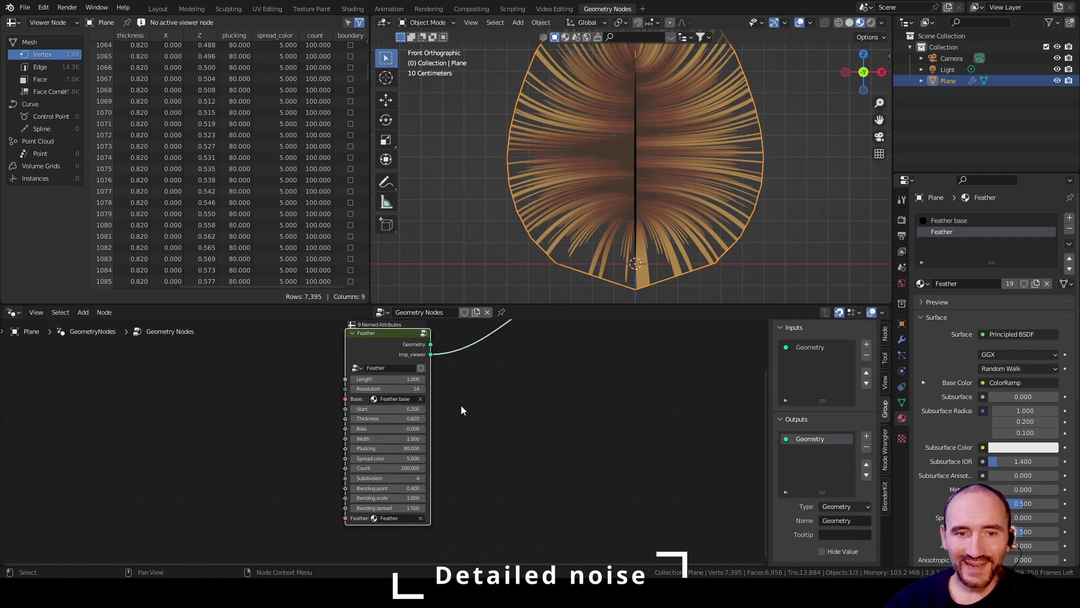
{"action": "double_click", "coordinate": [396, 450]}
{"action": "type", "text": "0"}
{"action": "key", "text": "Return"}
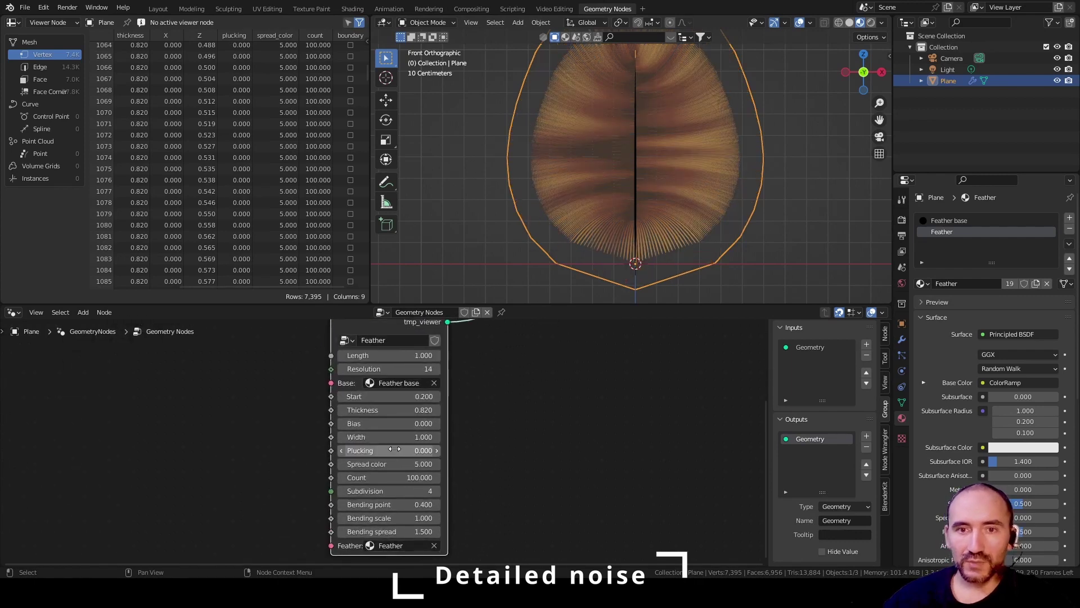
{"action": "key", "text": "Tab"}
Step: Annotate one half of the feather with four lengthwise strokes, strongly wavy near the edge and nearly straight at the shaft
{"action": "scroll", "coordinate": [174, 436], "scroll_direction": "up", "scroll_amount": 2}
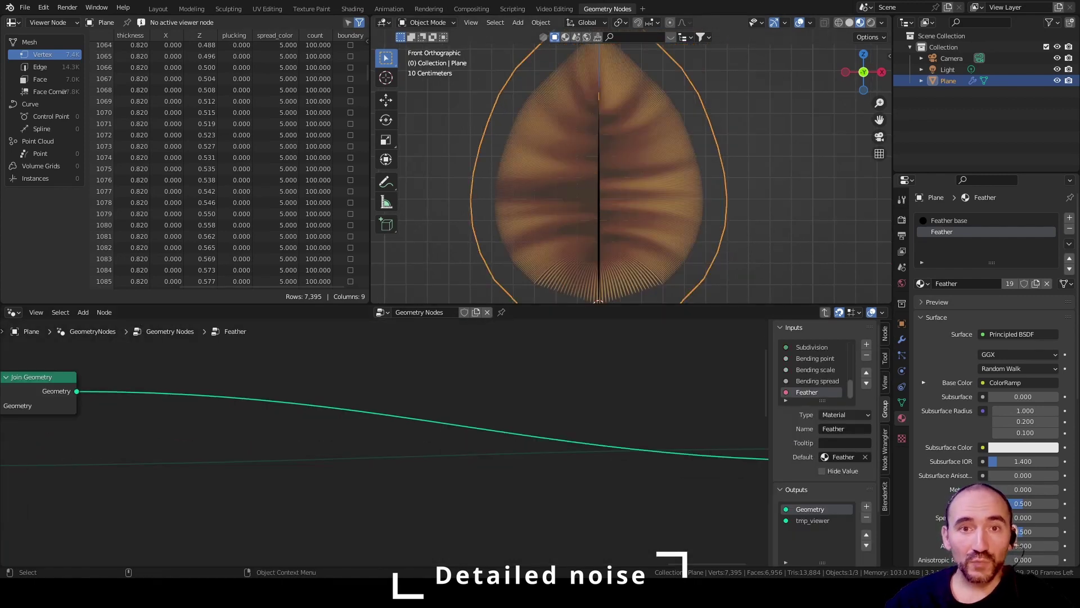
{"action": "middle_click_drag", "start_coordinate": [738, 164], "coordinate": [690, 164]}
{"action": "scroll", "coordinate": [709, 186], "scroll_direction": "up", "scroll_amount": 2}
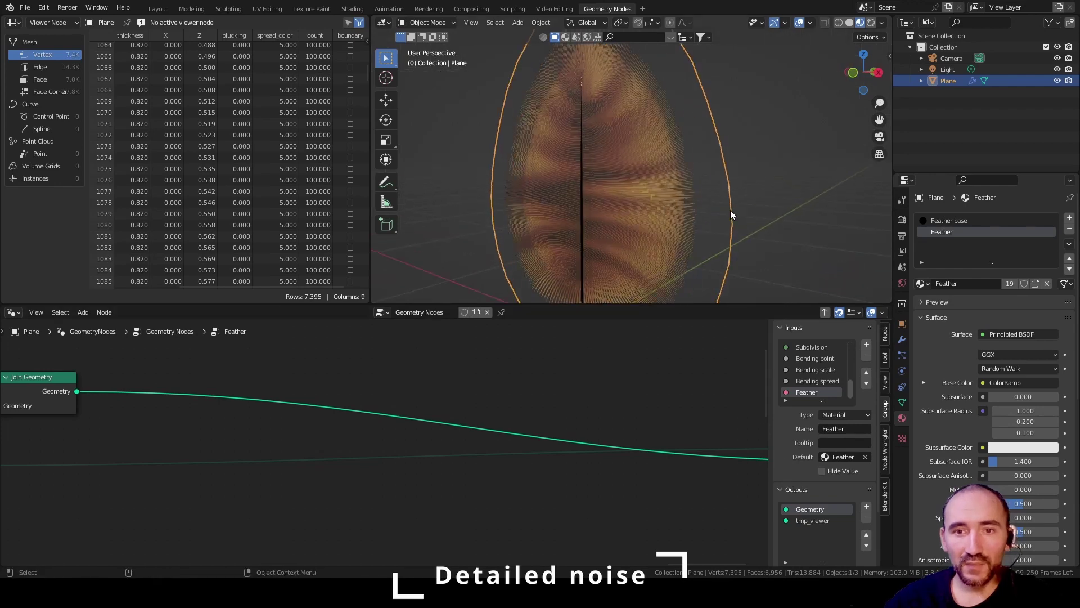
{"action": "middle_click_drag", "start_coordinate": [730, 211], "coordinate": [711, 200]}
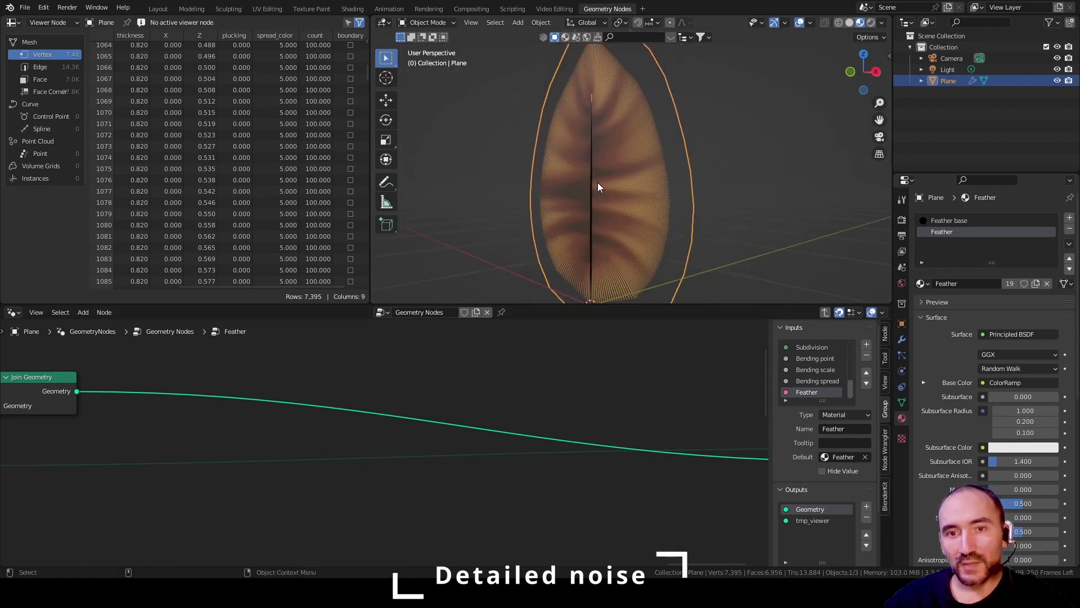
{"action": "left_click", "coordinate": [386, 182]}
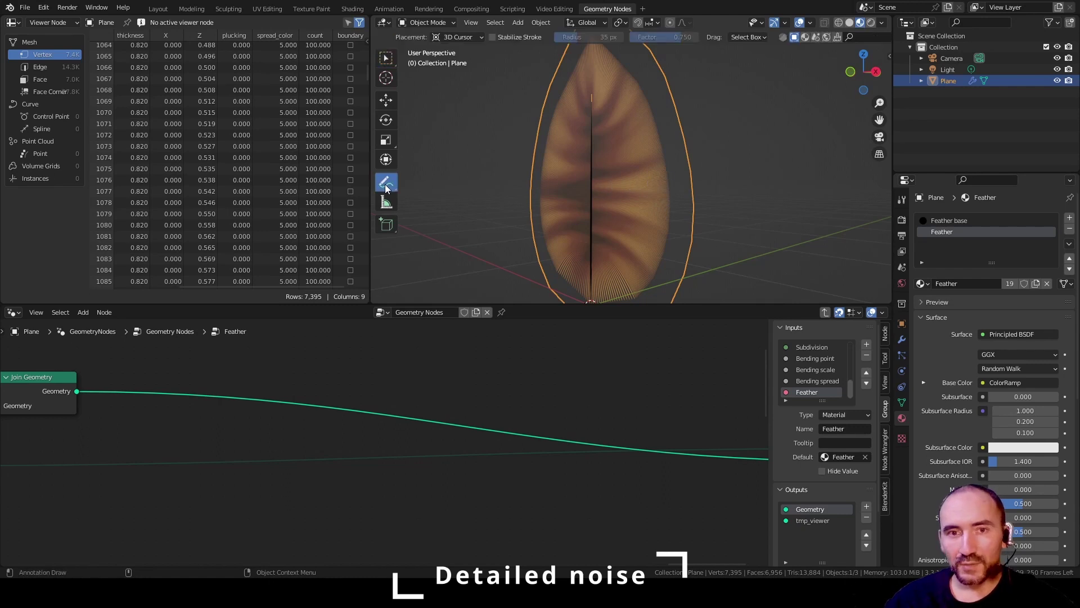
{"action": "scroll", "coordinate": [614, 65], "scroll_direction": "down", "scroll_amount": 1}
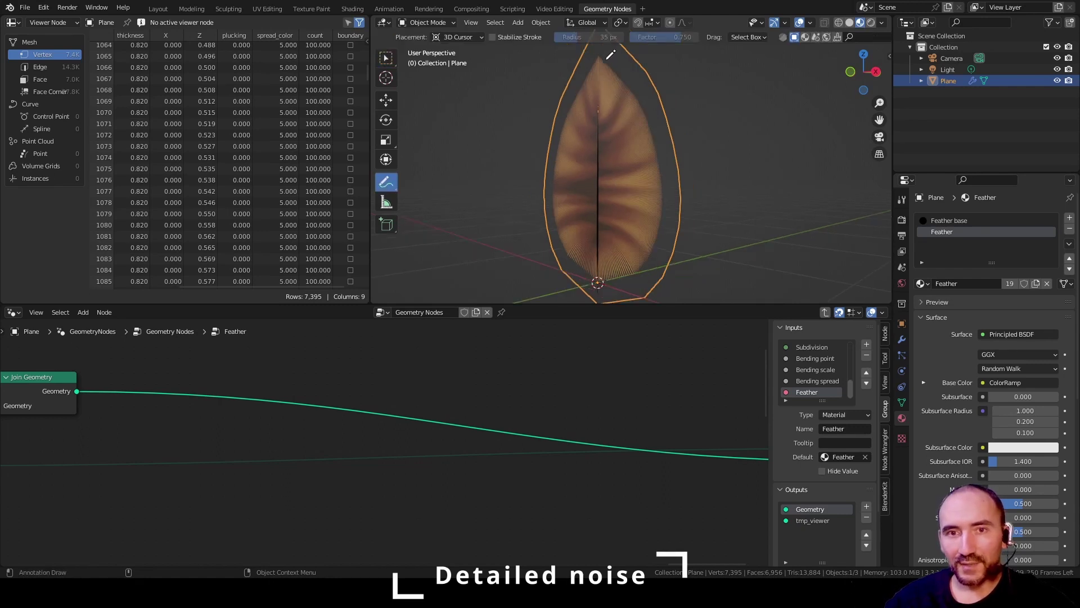
{"action": "mouse_move", "coordinate": [601, 56]}
{"action": "left_mouse_down"}
{"action": "mouse_move", "coordinate": [633, 80]}
{"action": "mouse_move", "coordinate": [651, 141]}
{"action": "mouse_move", "coordinate": [683, 149]}
{"action": "mouse_move", "coordinate": [651, 169]}
{"action": "mouse_move", "coordinate": [677, 186]}
{"action": "mouse_move", "coordinate": [656, 208]}
{"action": "mouse_move", "coordinate": [647, 261]}
{"action": "mouse_move", "coordinate": [599, 281]}
{"action": "left_mouse_up"}
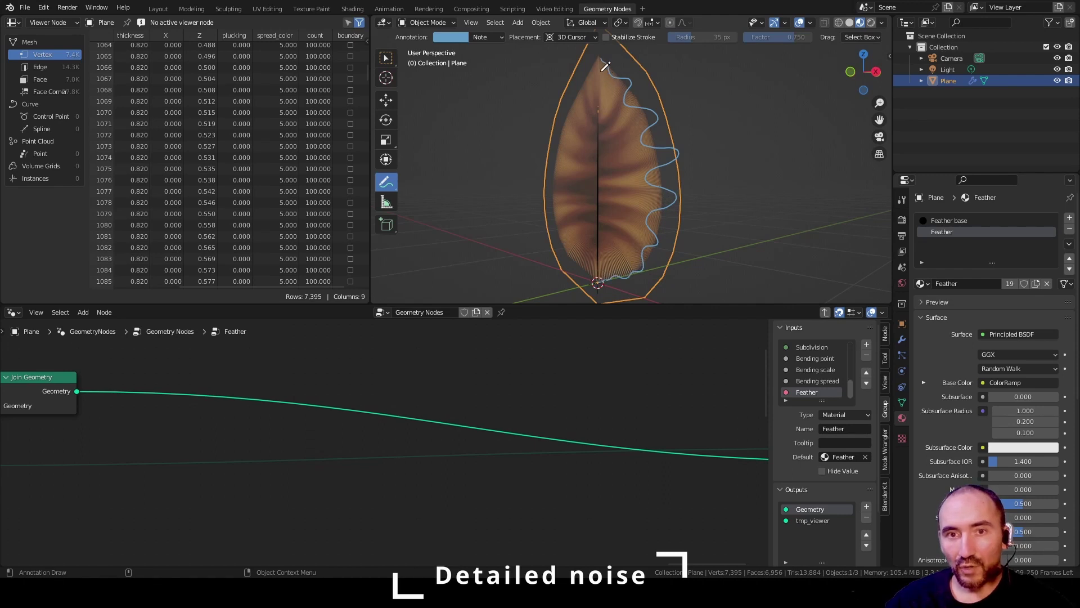
{"action": "mouse_move", "coordinate": [607, 79]}
{"action": "left_mouse_down"}
{"action": "mouse_move", "coordinate": [643, 153]}
{"action": "mouse_move", "coordinate": [645, 190]}
{"action": "mouse_move", "coordinate": [603, 275]}
{"action": "left_mouse_up"}
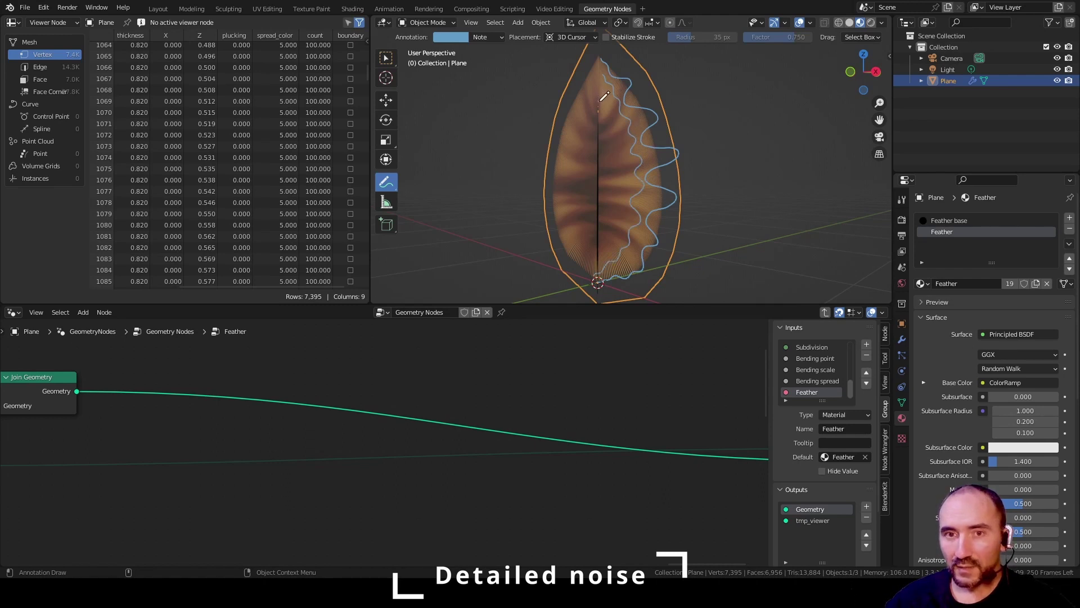
{"action": "mouse_move", "coordinate": [604, 96]}
{"action": "left_mouse_down"}
{"action": "mouse_move", "coordinate": [619, 135]}
{"action": "mouse_move", "coordinate": [599, 248]}
{"action": "mouse_move", "coordinate": [603, 217]}
{"action": "left_mouse_up"}
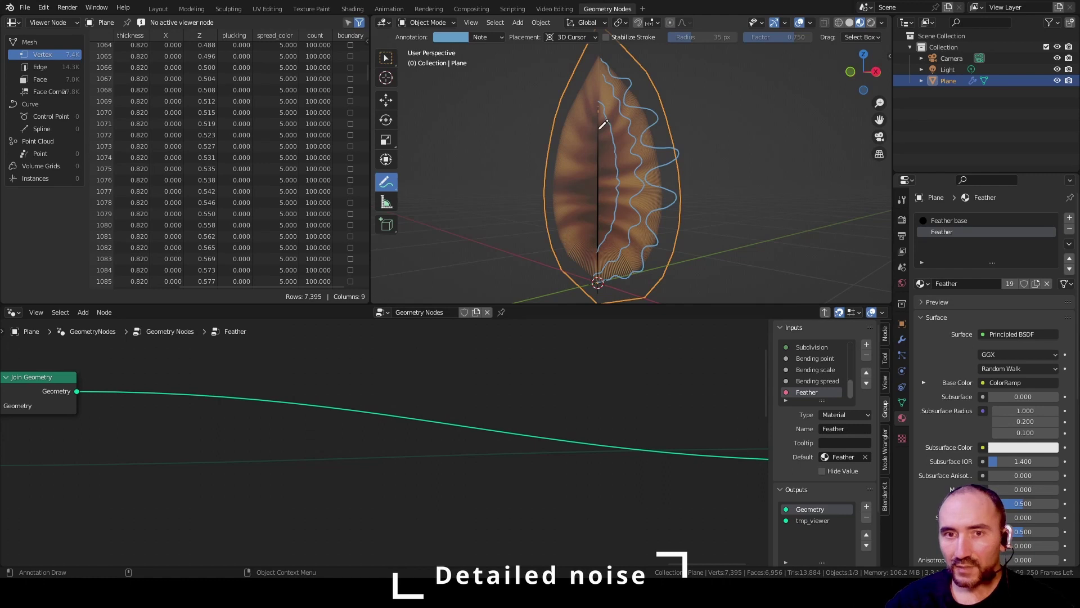
{"action": "left_click_drag", "start_coordinate": [598, 127], "coordinate": [602, 231]}
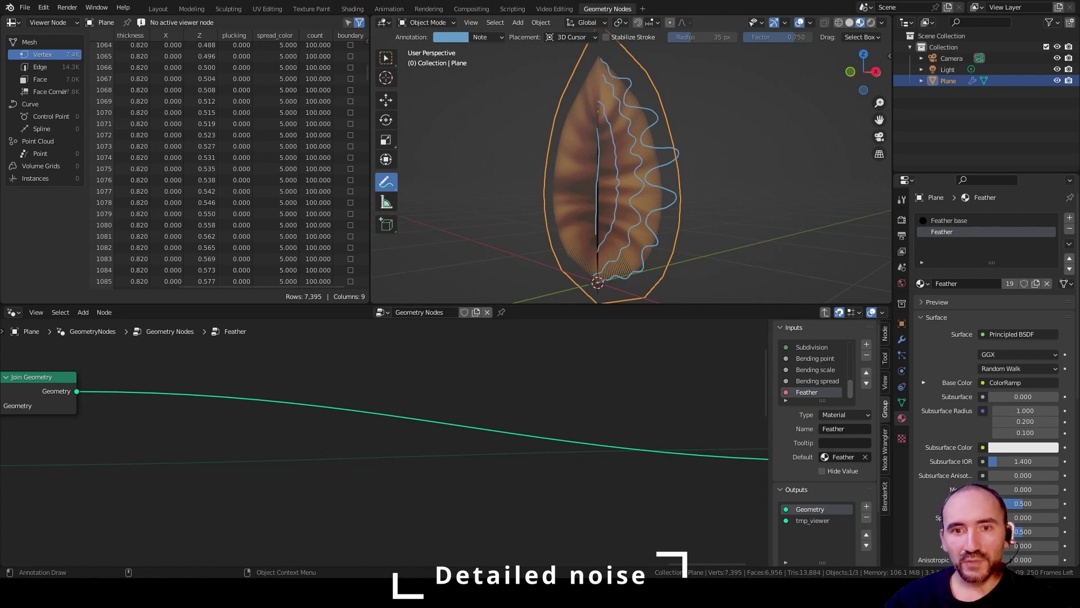
{"action": "left_click", "coordinate": [386, 58]}
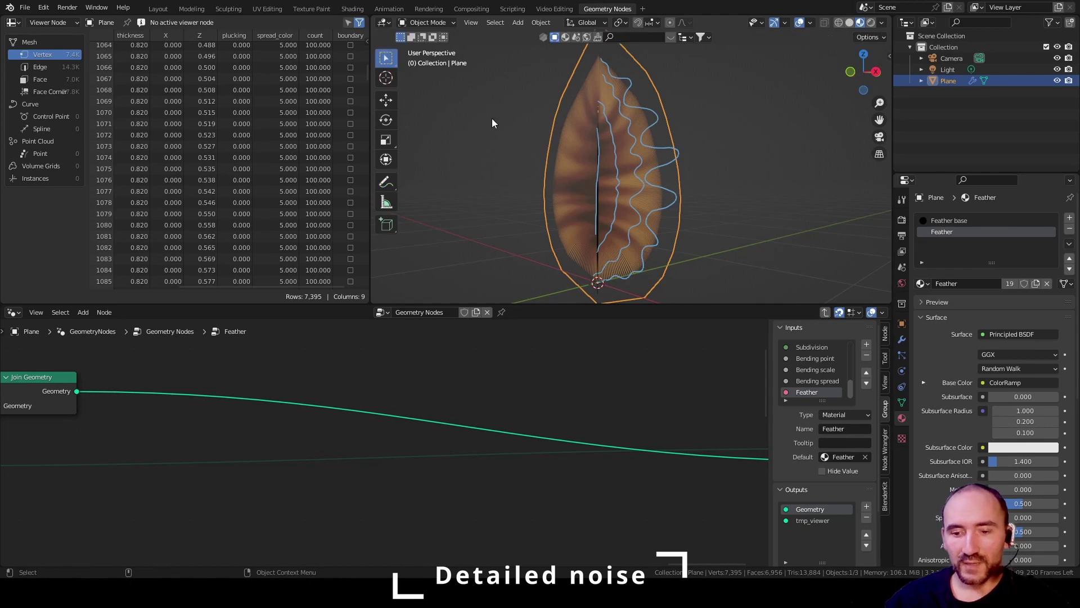
Step: Return to the front view and bring up the Feather material's Attribute and Noise Texture nodes in the Shading workspace
{"action": "key", "text": "KP_1"}
{"action": "scroll", "coordinate": [655, 187], "scroll_direction": "up", "scroll_amount": 3}
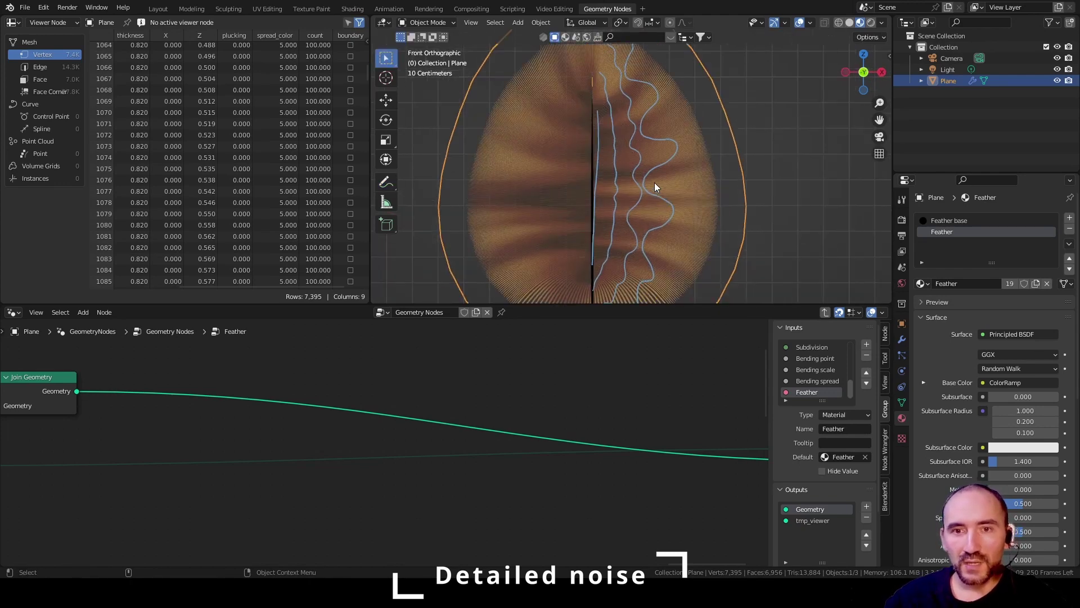
{"action": "scroll", "coordinate": [655, 186], "scroll_direction": "down", "scroll_amount": 2}
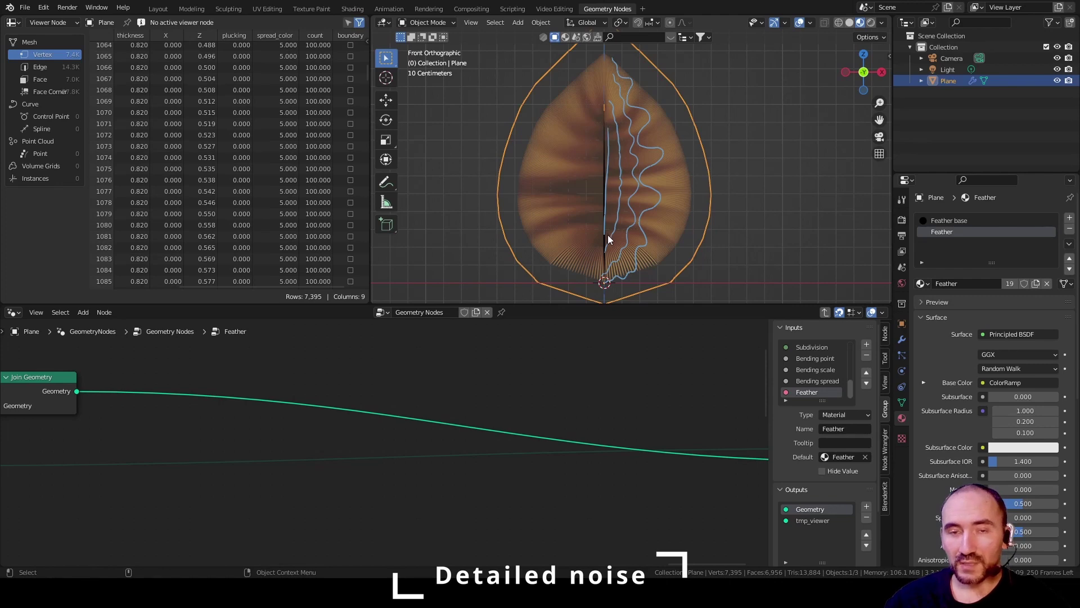
{"action": "left_click", "coordinate": [350, 9]}
{"action": "scroll", "coordinate": [391, 373], "scroll_direction": "down", "scroll_amount": 3}
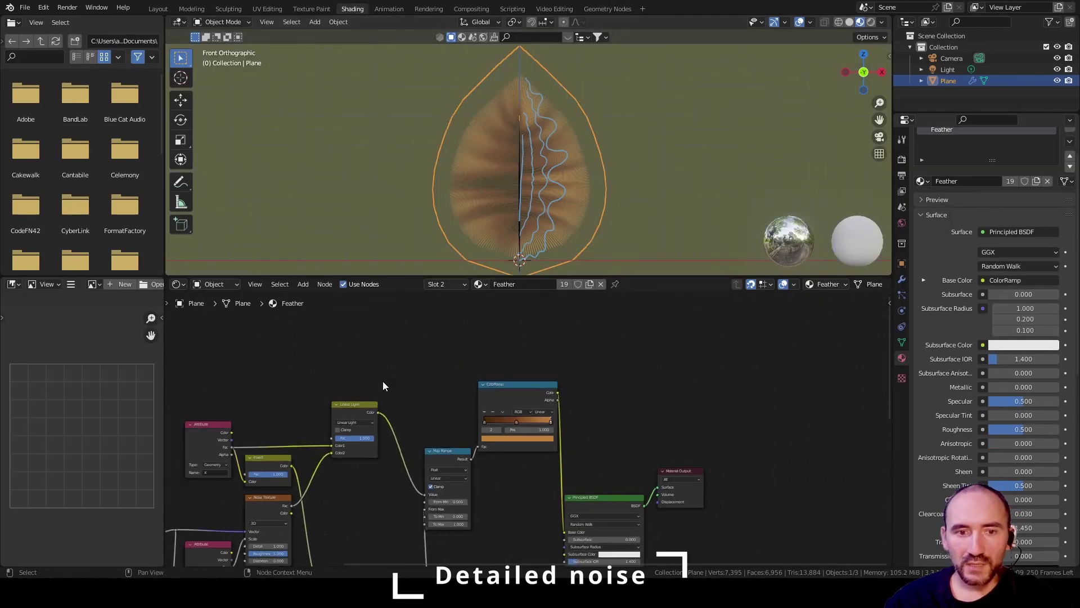
{"action": "middle_click_drag", "start_coordinate": [383, 380], "coordinate": [519, 389]}
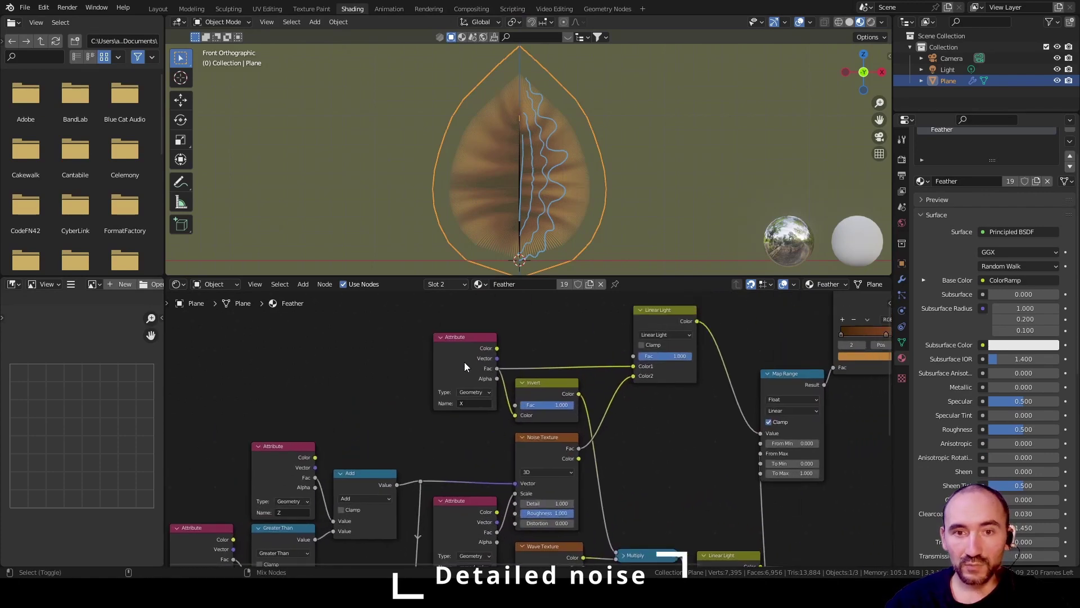
Step: Preview the Feather material's X attribute and then its Z attribute on the mesh to compare their gradients
{"action": "left_click", "coordinate": [464, 363], "text": "ctrl+shift"}
{"action": "scroll", "coordinate": [507, 376], "scroll_direction": "up", "scroll_amount": 2}
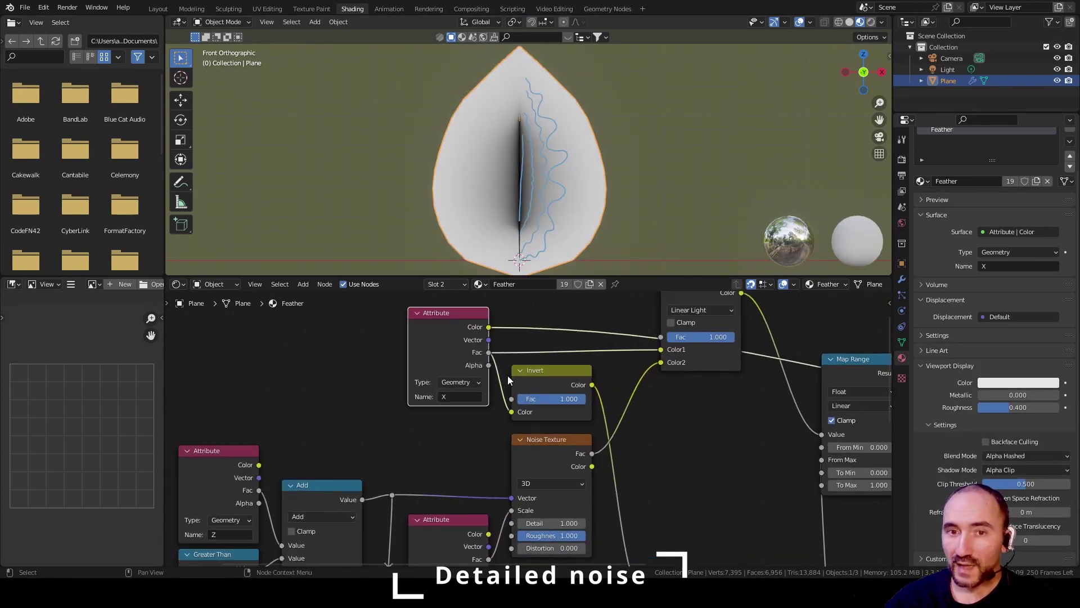
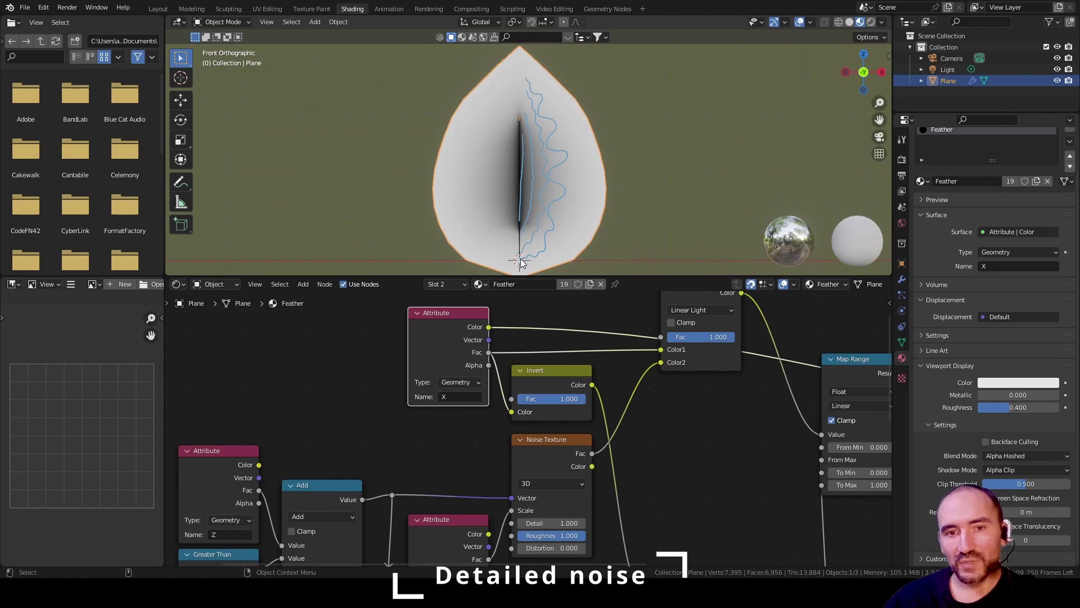
{"action": "scroll", "coordinate": [521, 262], "scroll_direction": "up", "scroll_amount": 3}
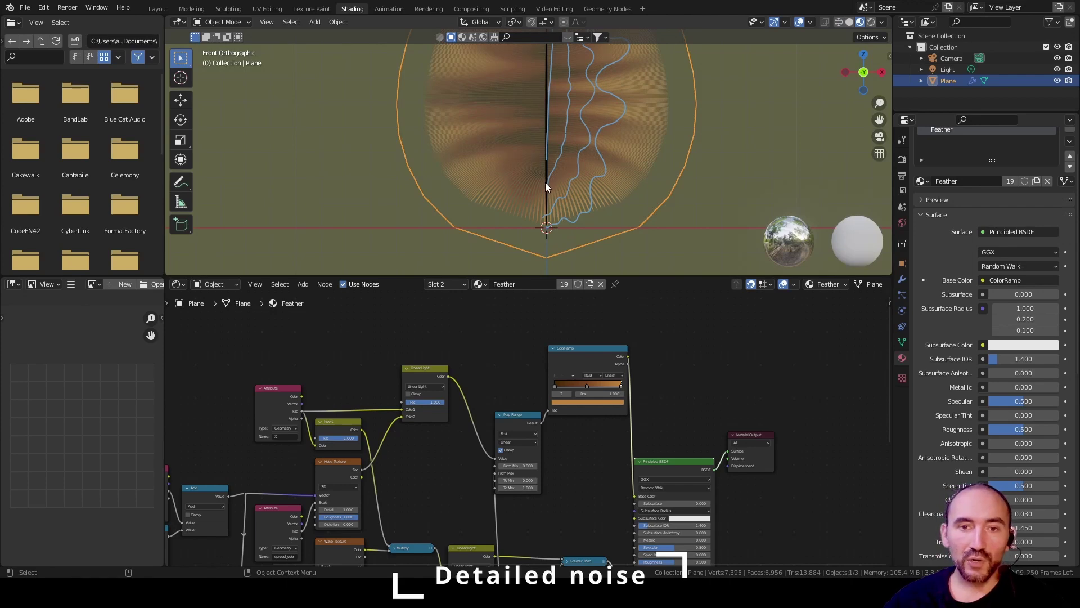
{"action": "scroll", "coordinate": [568, 174], "scroll_direction": "down", "scroll_amount": 2}
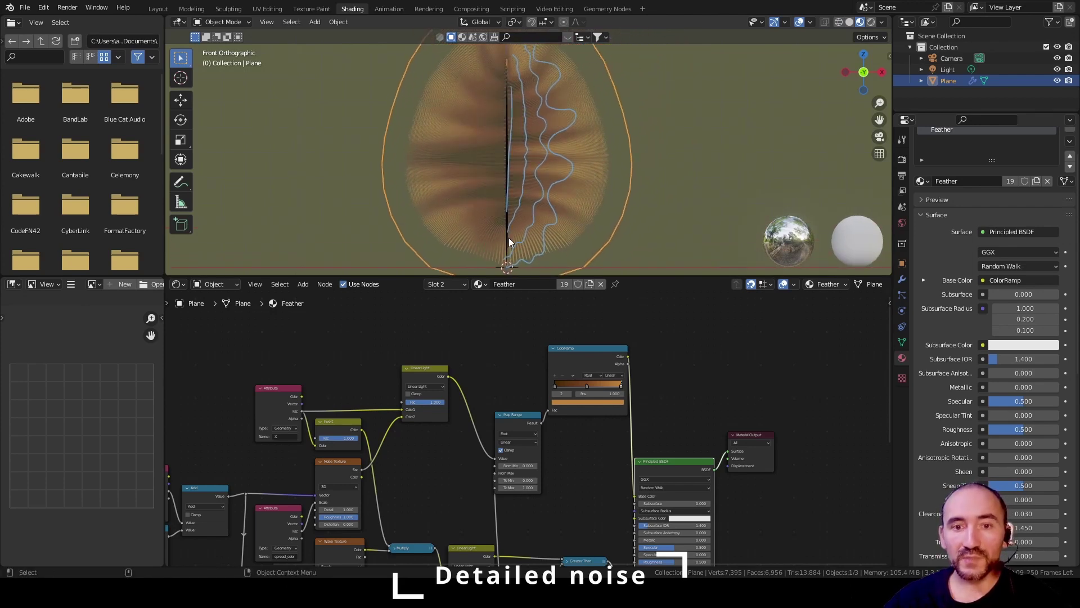
{"action": "scroll", "coordinate": [508, 232], "scroll_direction": "down", "scroll_amount": 1}
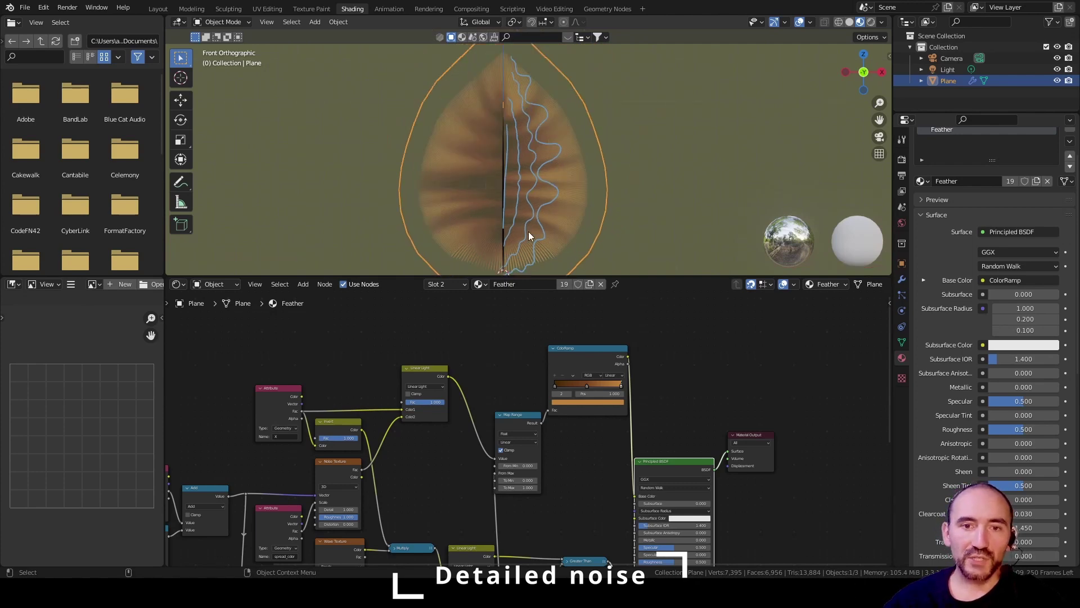
{"action": "middle_click_drag", "start_coordinate": [282, 507], "coordinate": [475, 407]}
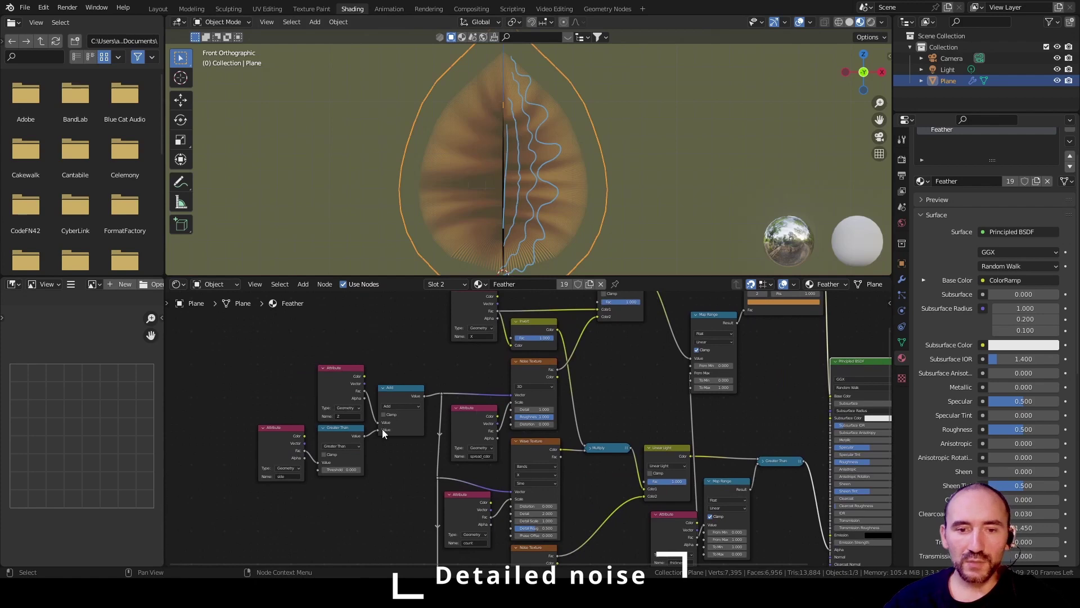
{"action": "scroll", "coordinate": [383, 429], "scroll_direction": "up", "scroll_amount": 2}
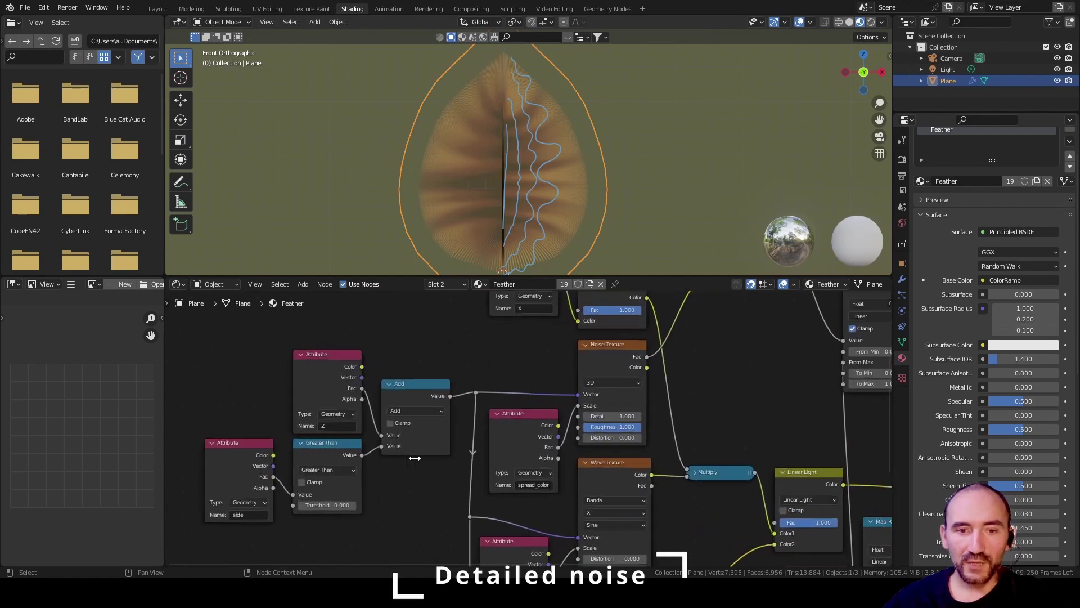
{"action": "left_click", "coordinate": [320, 376], "text": "ctrl+shift"}
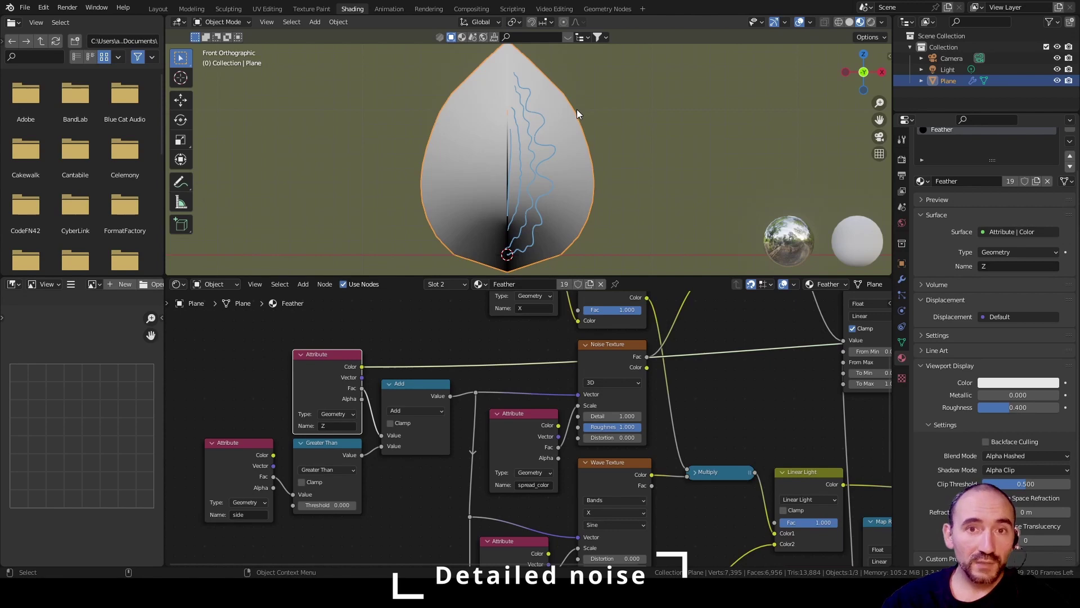
Step: In the Geometry Nodes workspace, add a Named Attribute node reading the float attribute X inside the Feather group
{"action": "left_click", "coordinate": [607, 8]}
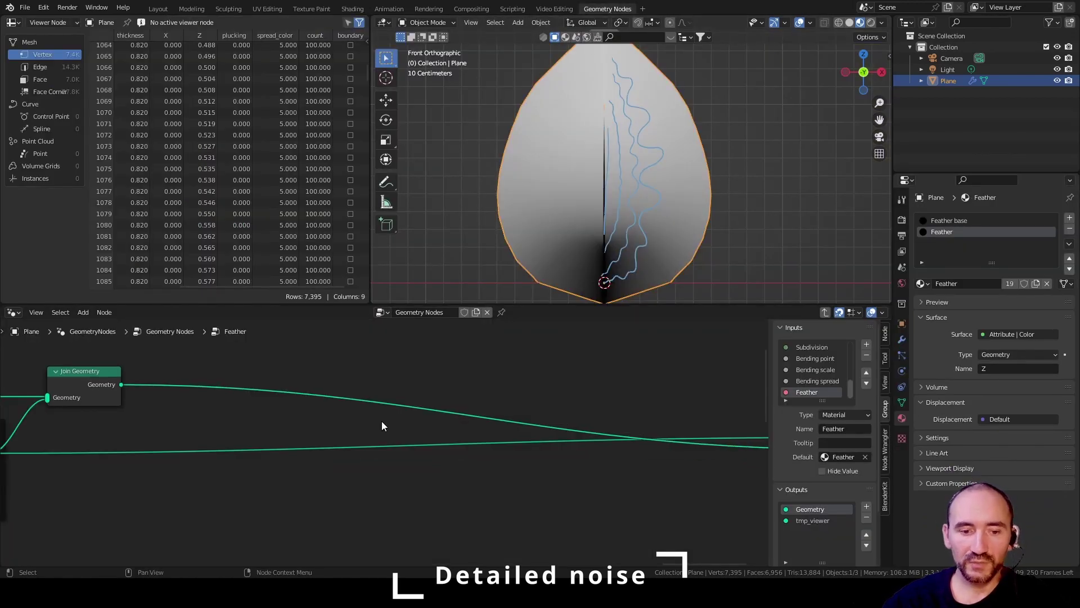
{"action": "key", "text": "shift+a"}
{"action": "type", "text": "named"}
{"action": "key", "text": "Return"}
{"action": "left_click", "coordinate": [246, 472]}
{"action": "left_click", "coordinate": [299, 518]}
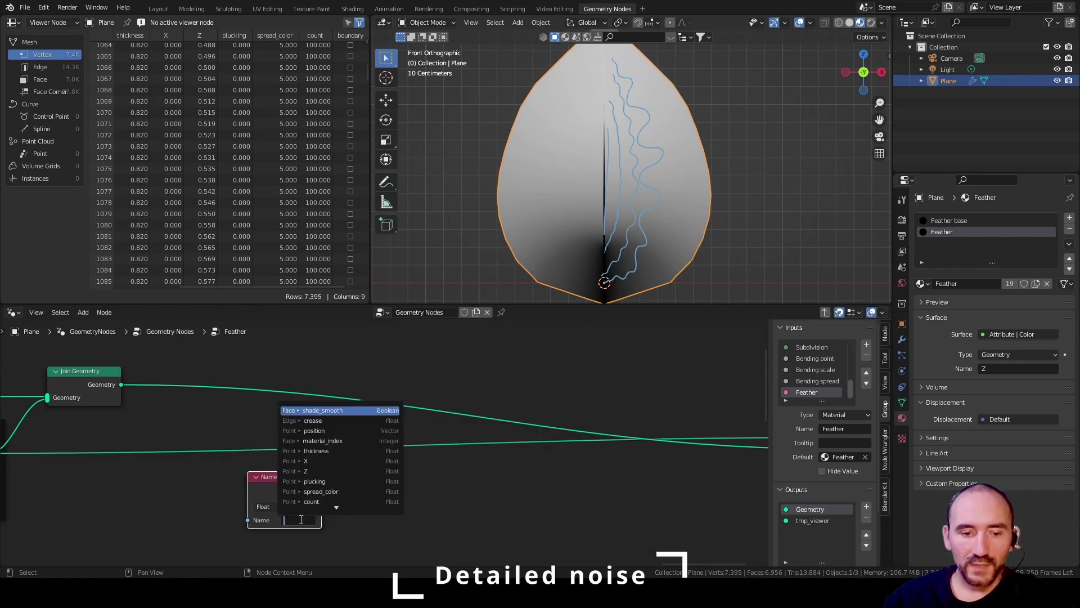
{"action": "type", "text": "X"}
{"action": "key", "text": "Return"}
Step: Duplicate the X Named Attribute node below itself and make the copy read the attribute Z
{"action": "left_click_drag", "start_coordinate": [282, 475], "coordinate": [354, 466]}
{"action": "key", "text": "shift+d"}
{"action": "left_click", "coordinate": [359, 542]}
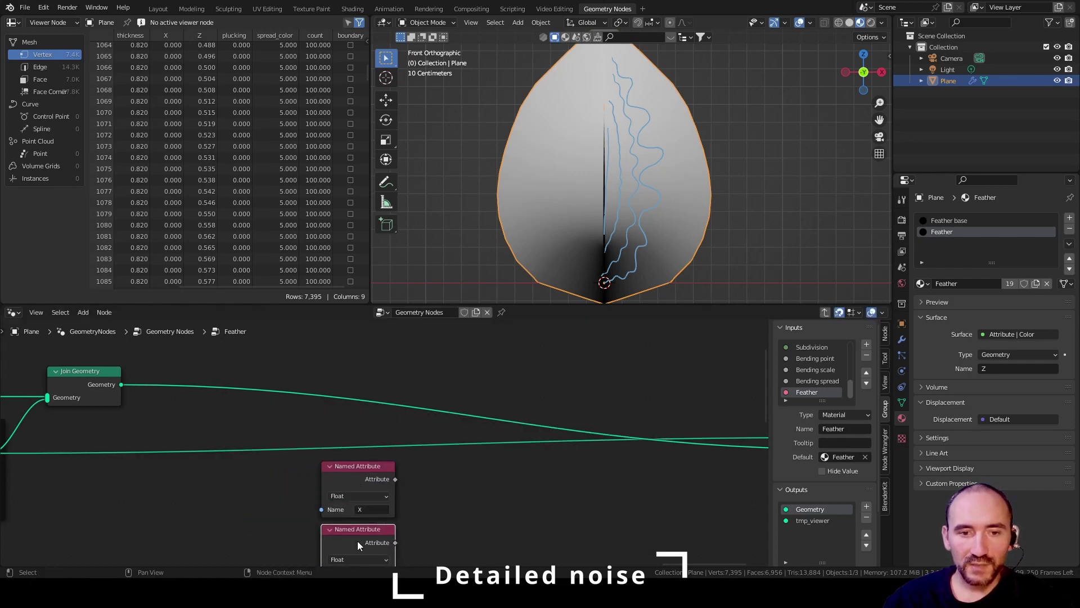
{"action": "middle_click_drag", "start_coordinate": [359, 559], "coordinate": [307, 539]}
{"action": "left_click", "coordinate": [383, 512]}
{"action": "type", "text": "Z"}
{"action": "key", "text": "Return"}
Step: Add a Noise Texture node to the Feather group, above the two Named Attribute nodes
{"action": "key", "text": "F3"}
{"action": "type", "text": "noise"}
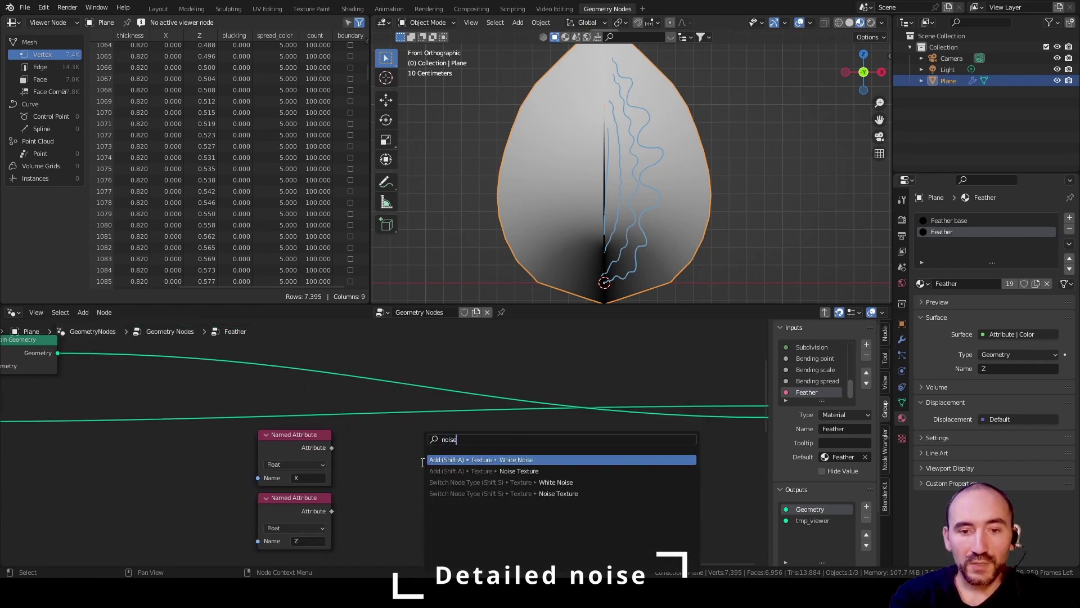
{"action": "key", "text": "Return"}
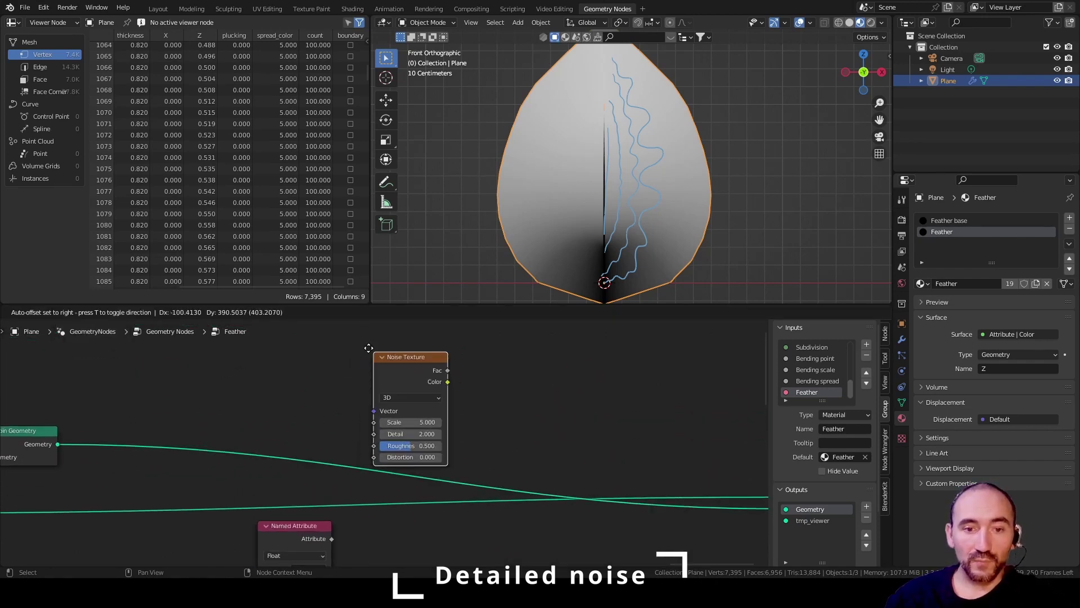
{"action": "left_click", "coordinate": [369, 349]}
Step: Insert a Set Position node on the link after Join Geometry, and place the Noise Texture beside the Named Attribute nodes
{"action": "left_click", "coordinate": [524, 404]}
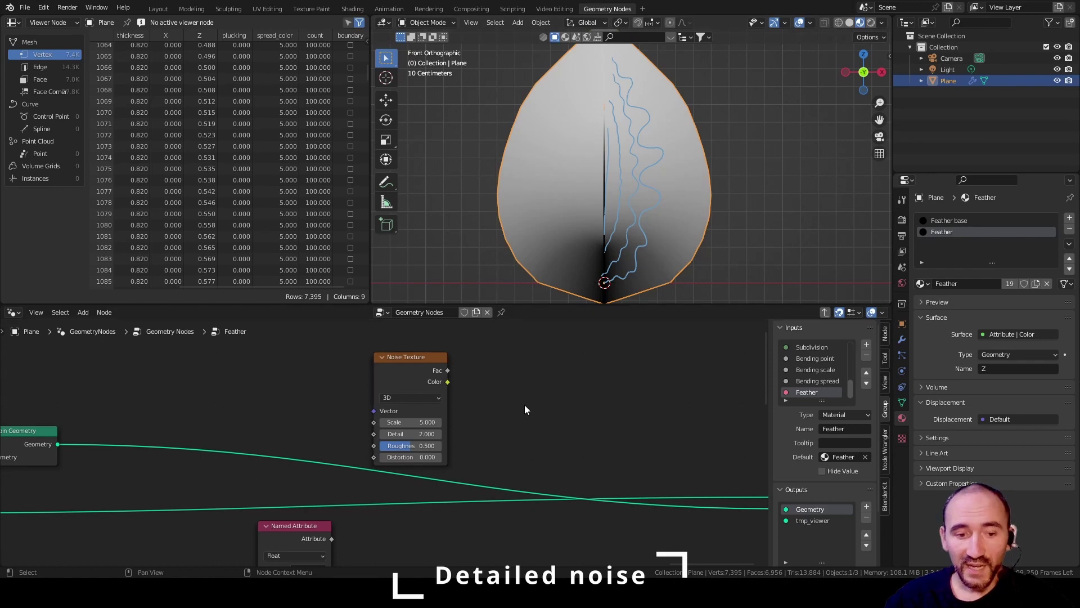
{"action": "key", "text": "F3"}
{"action": "type", "text": "set"}
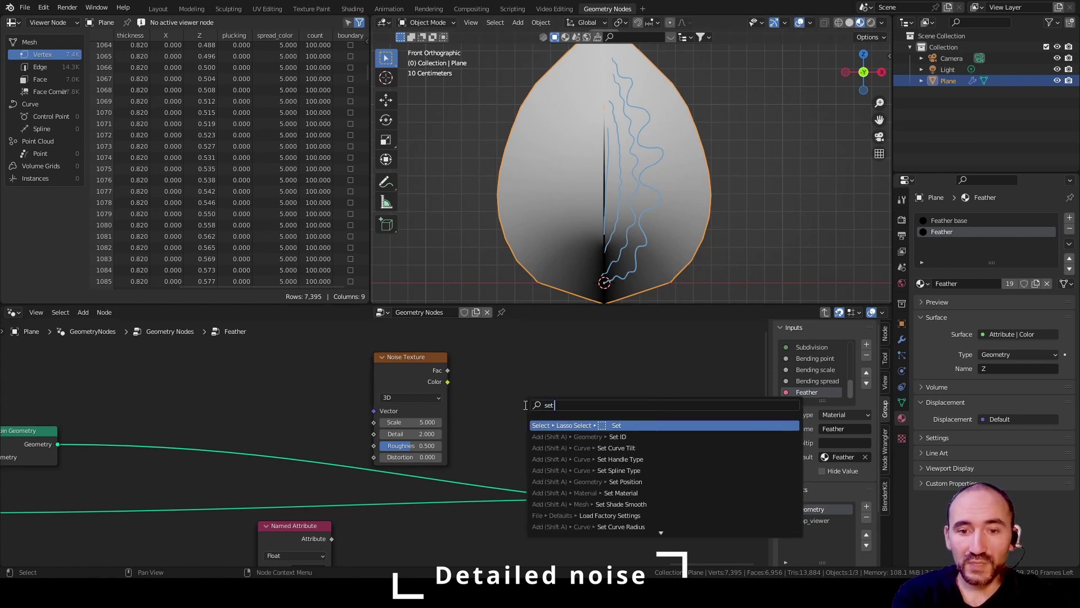
{"action": "type", "text": " pos"}
{"action": "key", "text": "Return"}
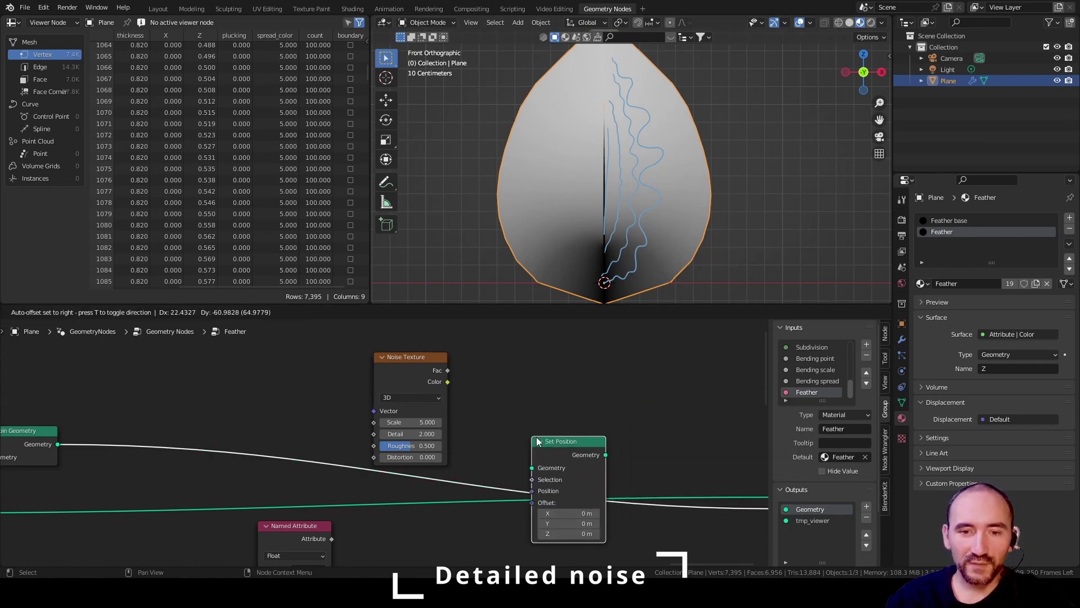
{"action": "left_click", "coordinate": [535, 421]}
{"action": "left_click_drag", "start_coordinate": [402, 367], "coordinate": [413, 442]}
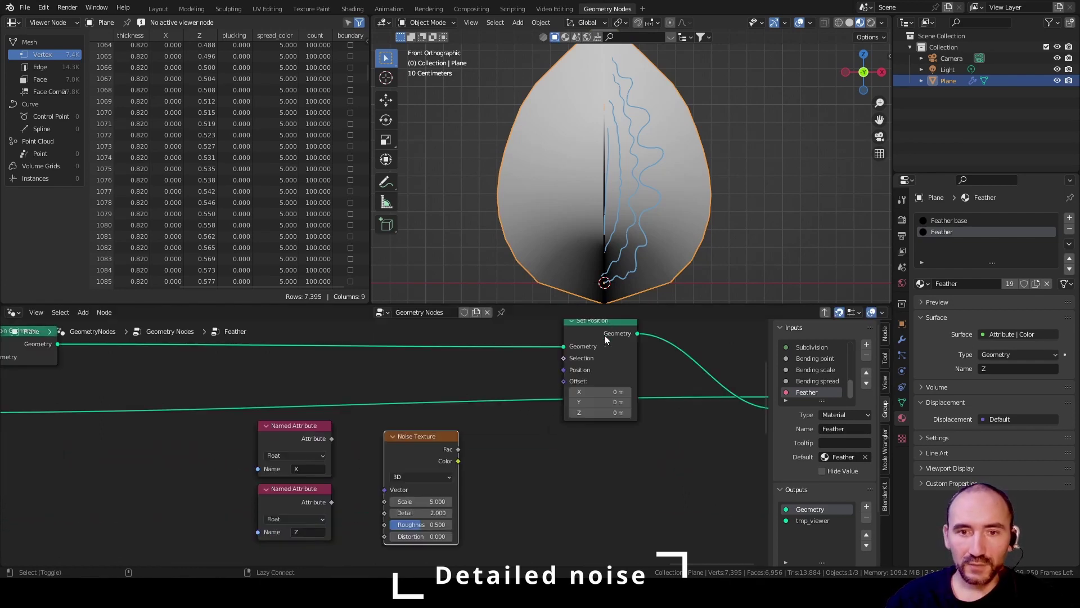
Step: Connect the Set Position node's geometry to the Geometry socket of the Group Output
{"action": "left_click", "coordinate": [604, 336]}
{"action": "middle_click_drag", "start_coordinate": [604, 340], "coordinate": [338, 386]}
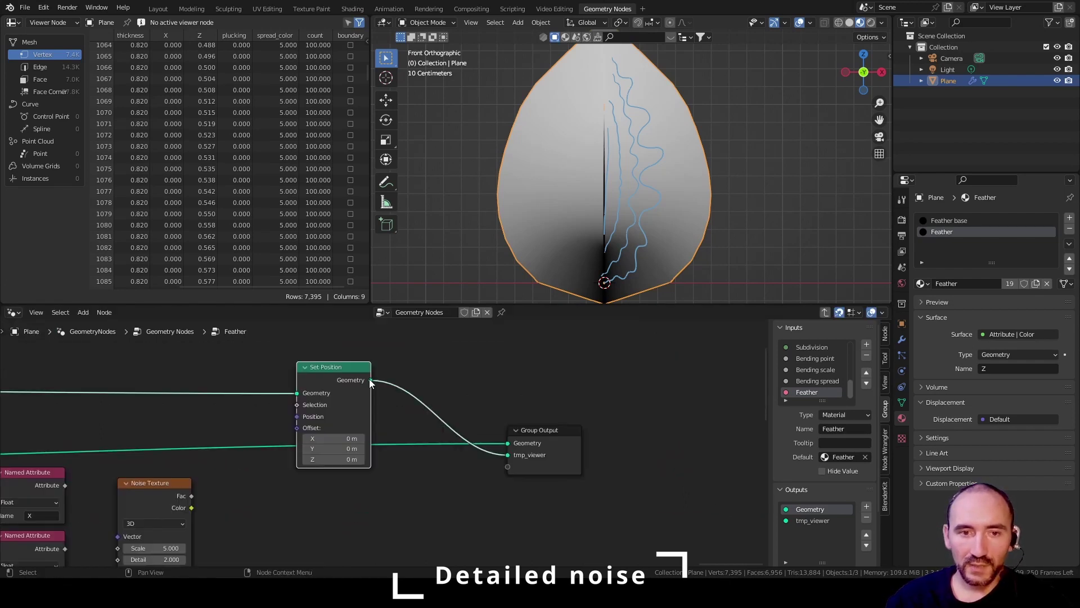
{"action": "left_click_drag", "start_coordinate": [369, 379], "coordinate": [507, 453]}
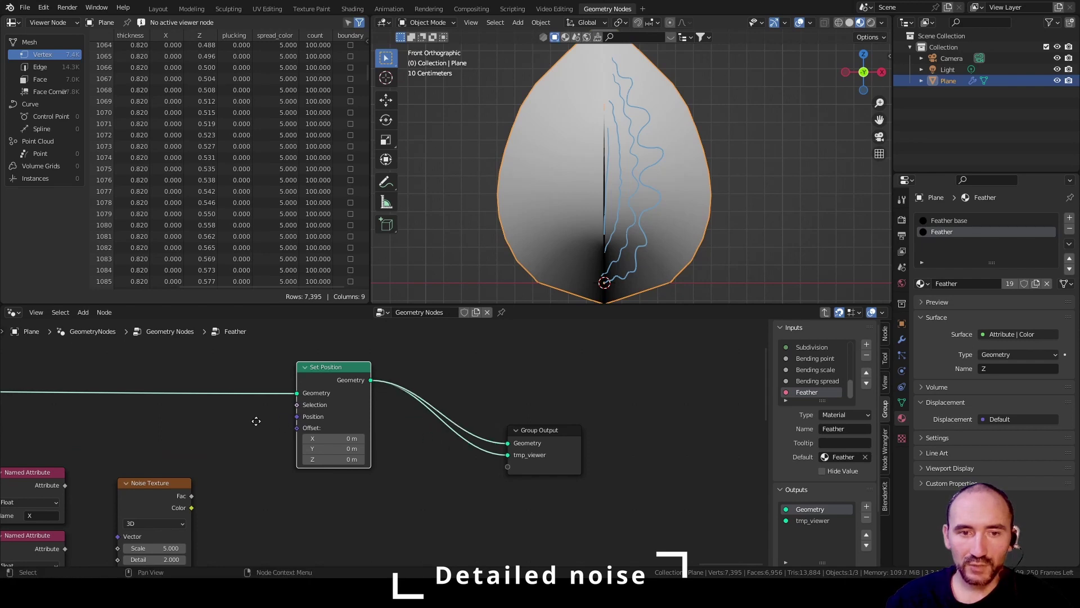
Step: Place the Noise Texture between Join Geometry and the Named Attribute nodes, and set its Detail and Roughness to 0
{"action": "middle_click_drag", "start_coordinate": [253, 422], "coordinate": [471, 451]}
{"action": "left_click_drag", "start_coordinate": [438, 509], "coordinate": [227, 438]}
{"action": "left_click", "coordinate": [235, 496]}
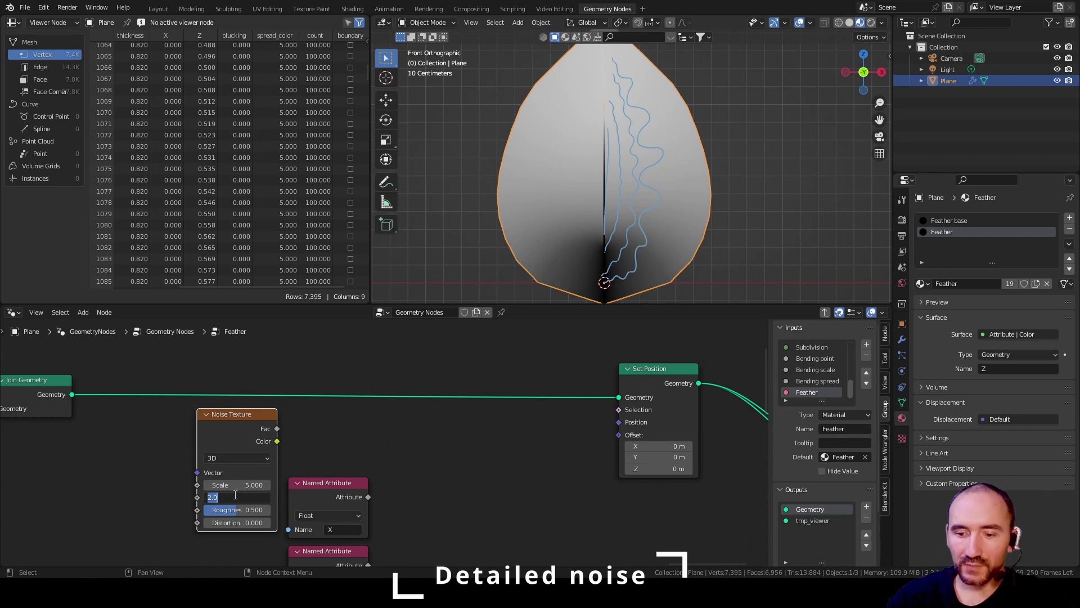
{"action": "type", "text": "0"}
{"action": "key", "text": "Tab"}
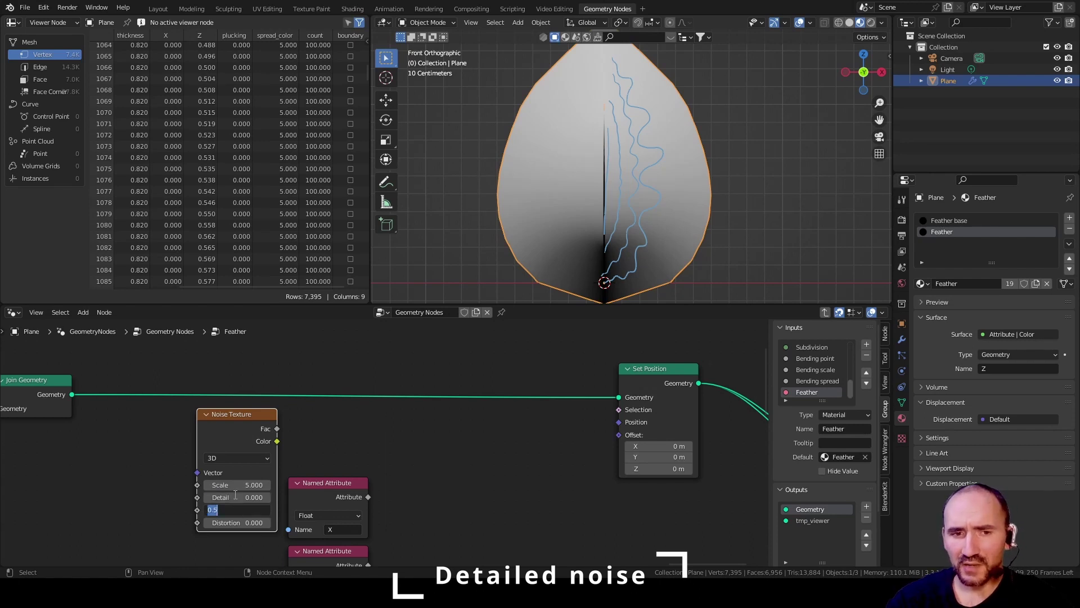
{"action": "type", "text": "0"}
{"action": "key", "text": "Return"}
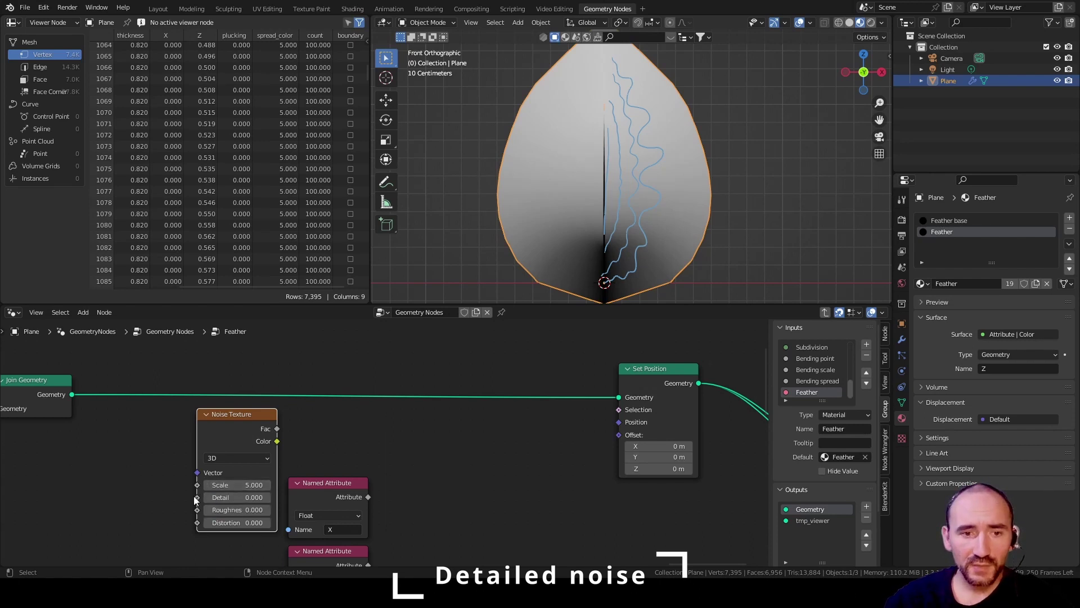
Step: Add a Float group input named Noise with a minimum of 0
{"action": "left_click", "coordinate": [868, 345]}
{"action": "left_click", "coordinate": [838, 416]}
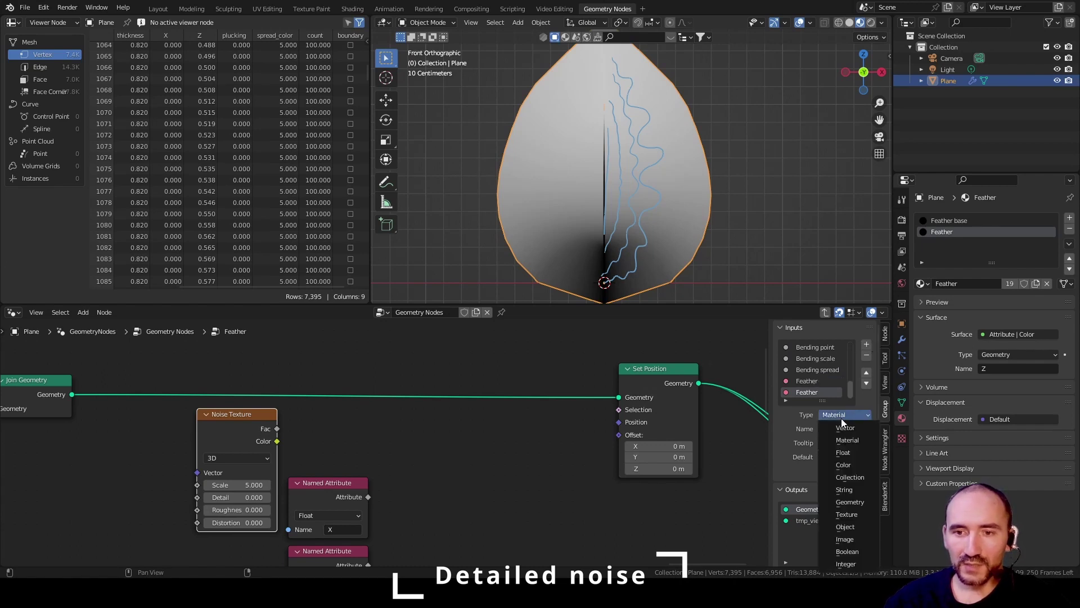
{"action": "left_click", "coordinate": [848, 438]}
{"action": "left_click", "coordinate": [834, 429]}
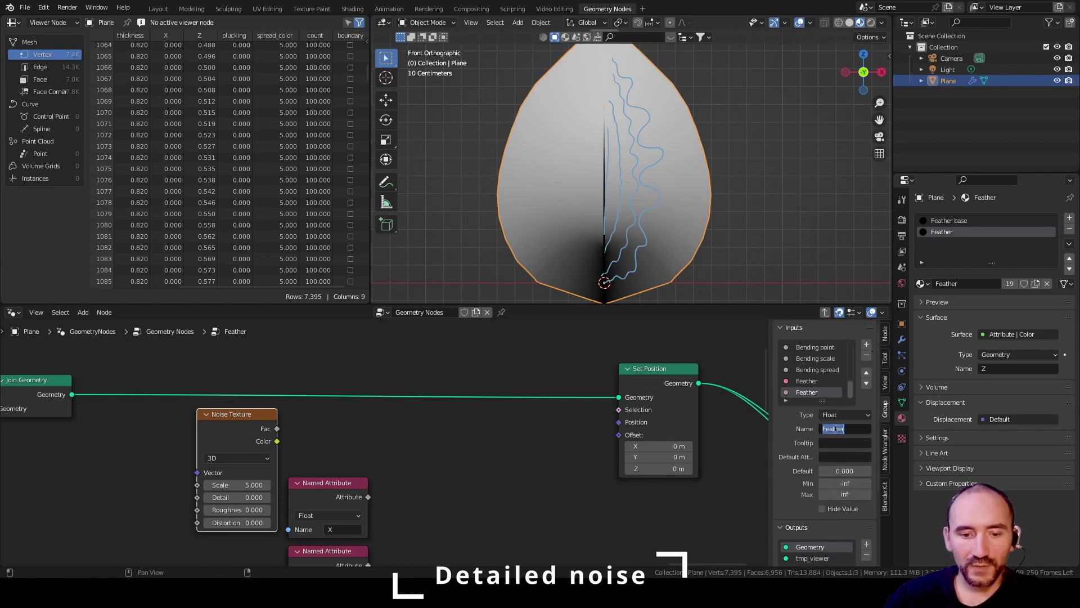
{"action": "type", "text": "Noise"}
{"action": "key", "text": "Tab"}
{"action": "key", "text": "Tab"}
{"action": "type", "text": "0"}
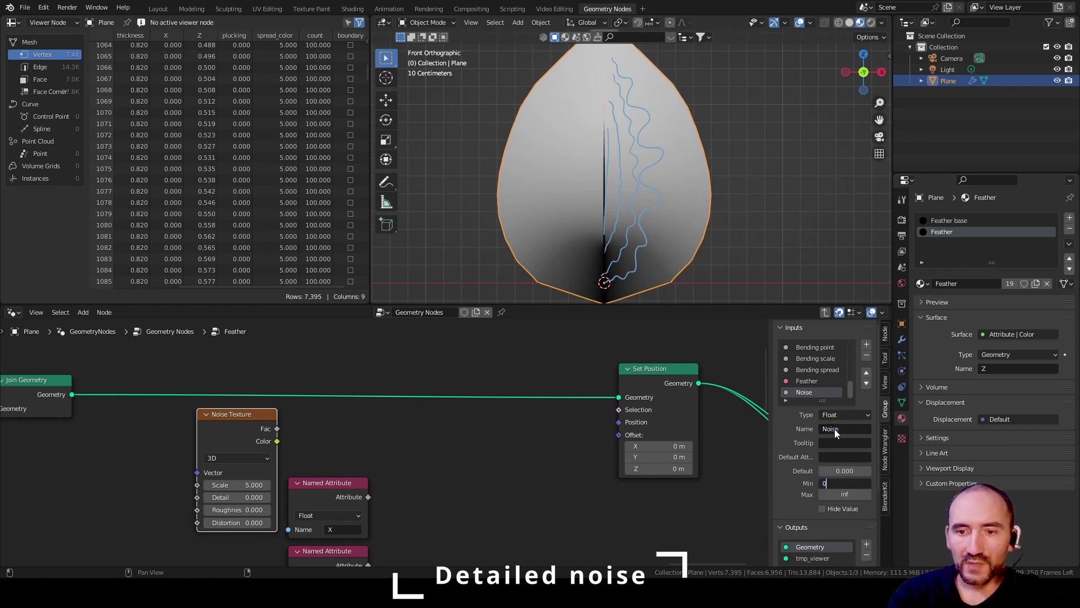
{"action": "key", "text": "Return"}
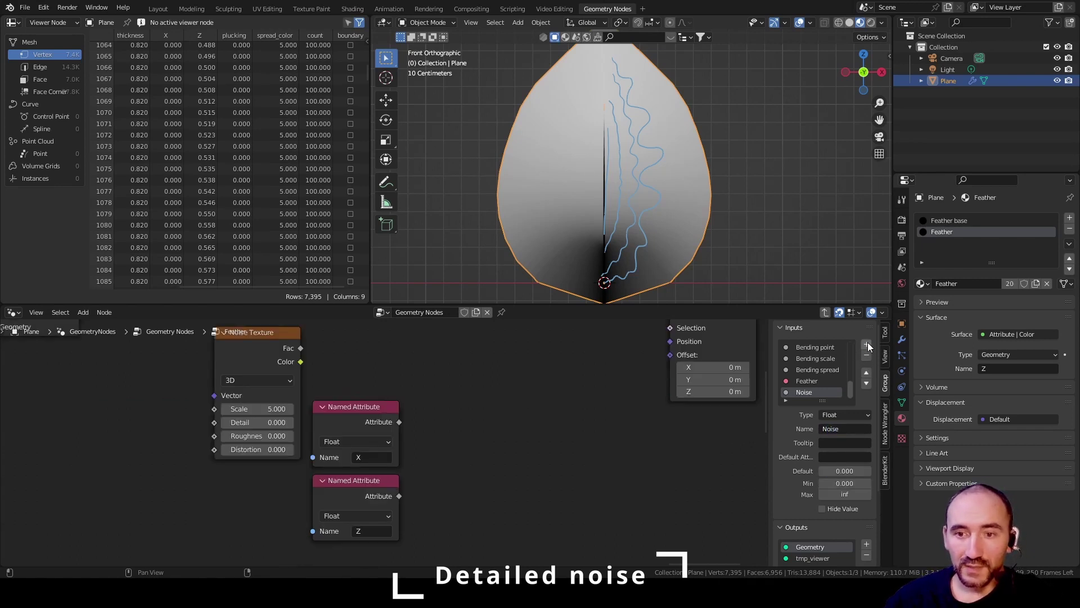
Step: Add another Float group input and name it Noise offset
{"action": "left_click", "coordinate": [866, 344]}
{"action": "left_click", "coordinate": [847, 428]}
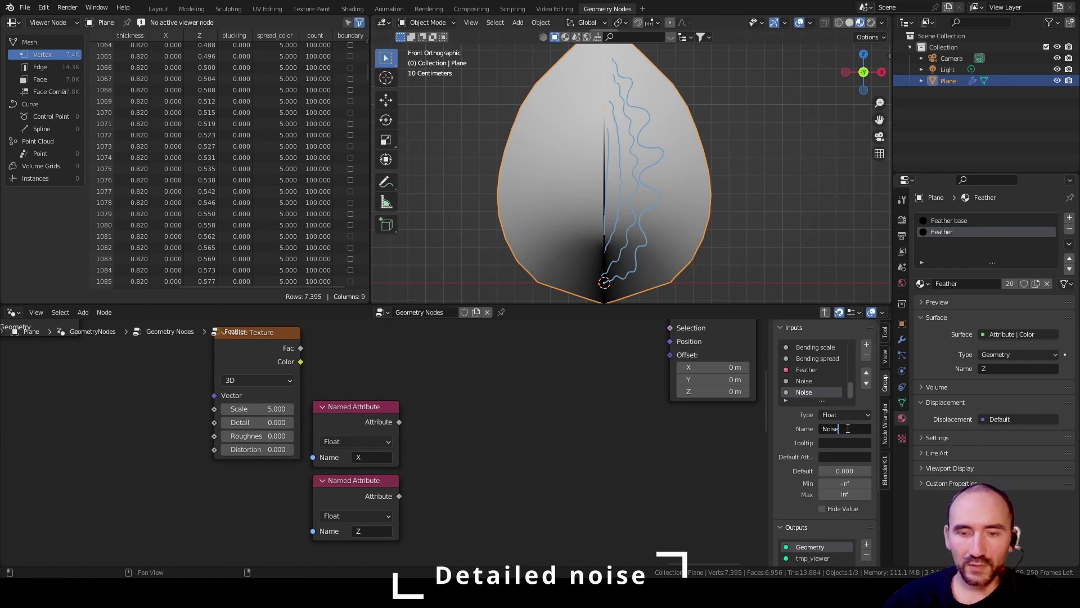
{"action": "type", "text": "offset"}
{"action": "key", "text": "Return"}
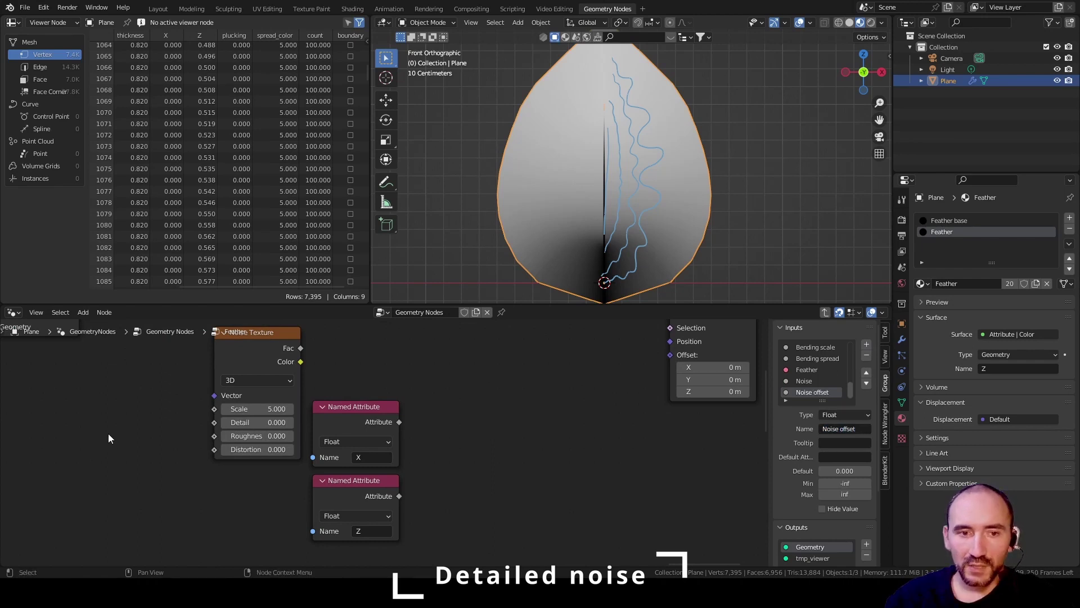
Step: Switch the Noise Texture's dimensions to 4D
{"action": "middle_click_drag", "start_coordinate": [108, 433], "coordinate": [289, 447]}
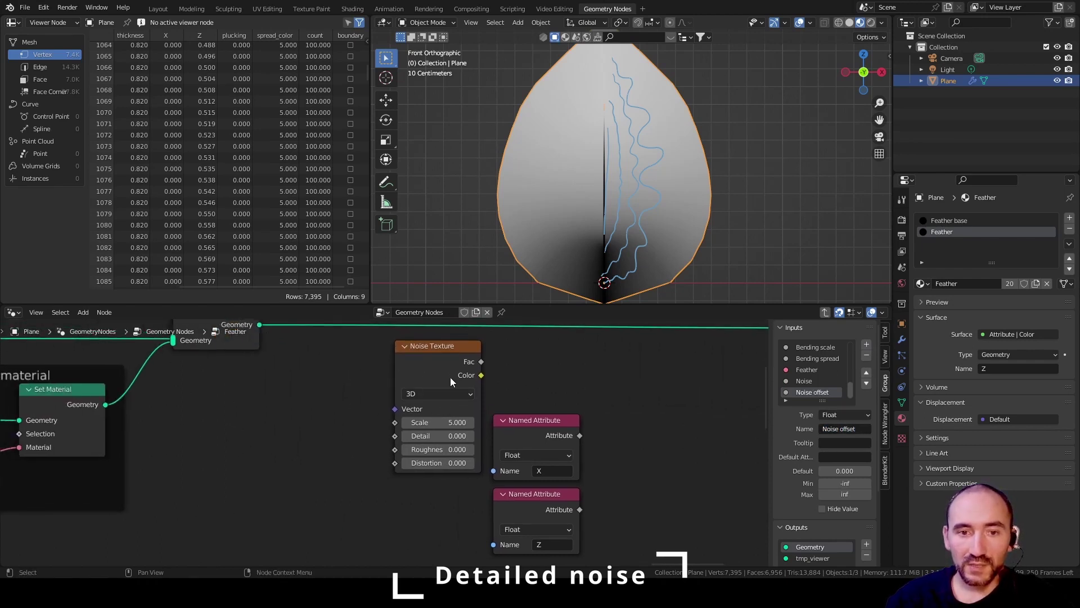
{"action": "left_click", "coordinate": [428, 392]}
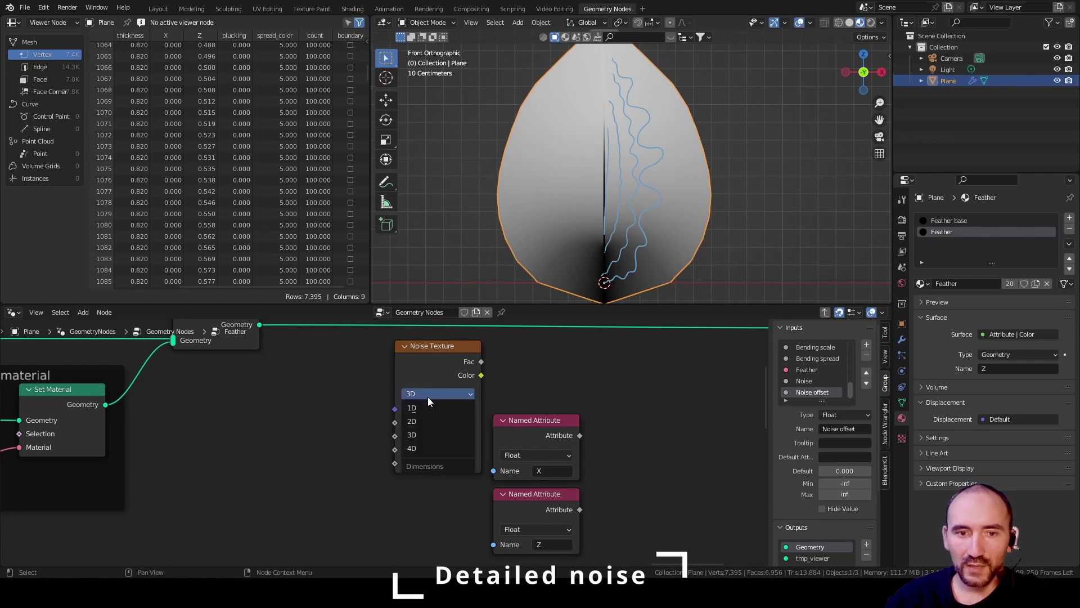
{"action": "left_click", "coordinate": [432, 449]}
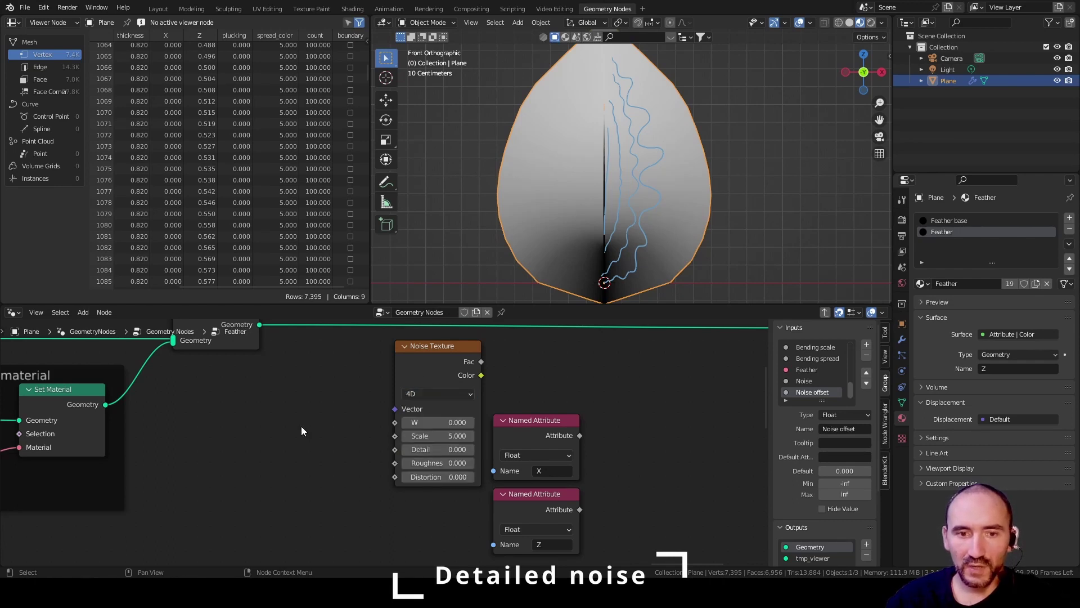
Step: Add a Group Input node between the Feather material frame and the Noise Texture
{"action": "key", "text": "F3"}
{"action": "type", "text": "group i"}
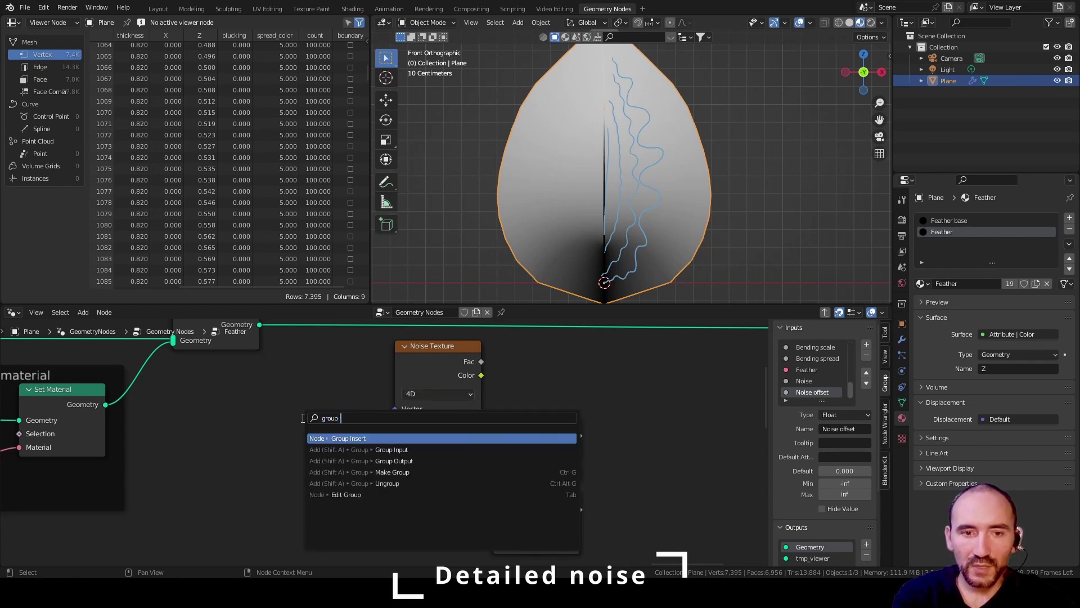
{"action": "type", "text": "n"}
{"action": "key", "text": "Down"}
{"action": "key", "text": "Return"}
{"action": "left_click", "coordinate": [204, 369]}
{"action": "scroll", "coordinate": [389, 457], "scroll_direction": "down", "scroll_amount": 4}
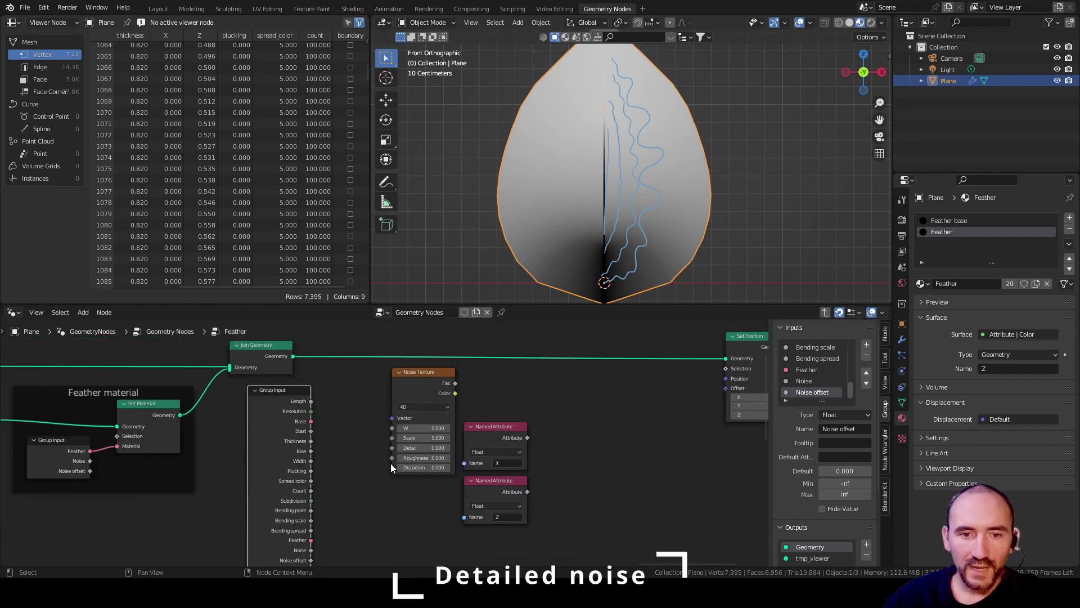
Step: Connect the Group Input's Noise to the Noise Texture's Scale and its Noise offset to W
{"action": "middle_click_drag", "start_coordinate": [390, 463], "coordinate": [372, 420]}
{"action": "scroll", "coordinate": [371, 423], "scroll_direction": "up", "scroll_amount": 3}
{"action": "left_click_drag", "start_coordinate": [267, 525], "coordinate": [371, 382]}
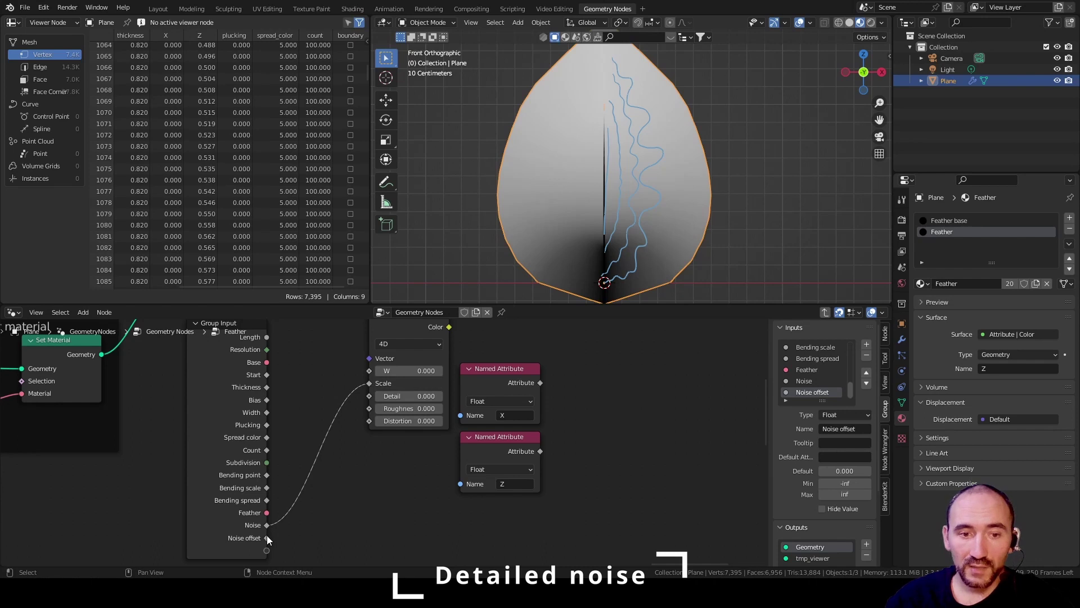
{"action": "left_click_drag", "start_coordinate": [268, 538], "coordinate": [369, 370]}
{"action": "middle_click_drag", "start_coordinate": [421, 326], "coordinate": [258, 389]}
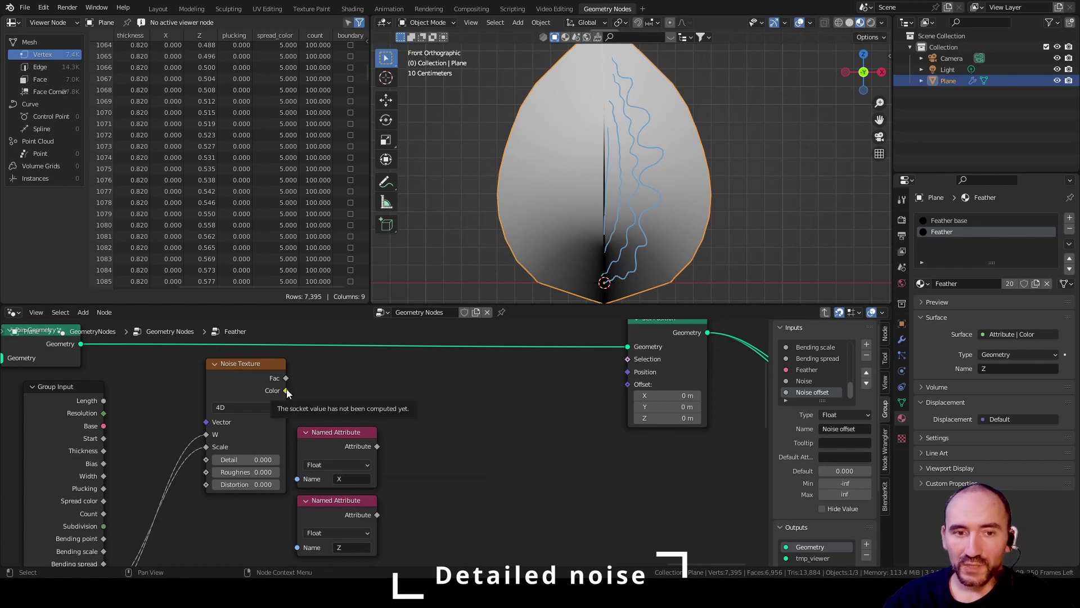
Step: Add a vector Subtract node after the Noise Texture's Color output and set all three subtracted components to 0.5
{"action": "left_click_drag", "start_coordinate": [286, 390], "coordinate": [337, 368]}
{"action": "type", "text": "sub"}
{"action": "key", "text": "Return"}
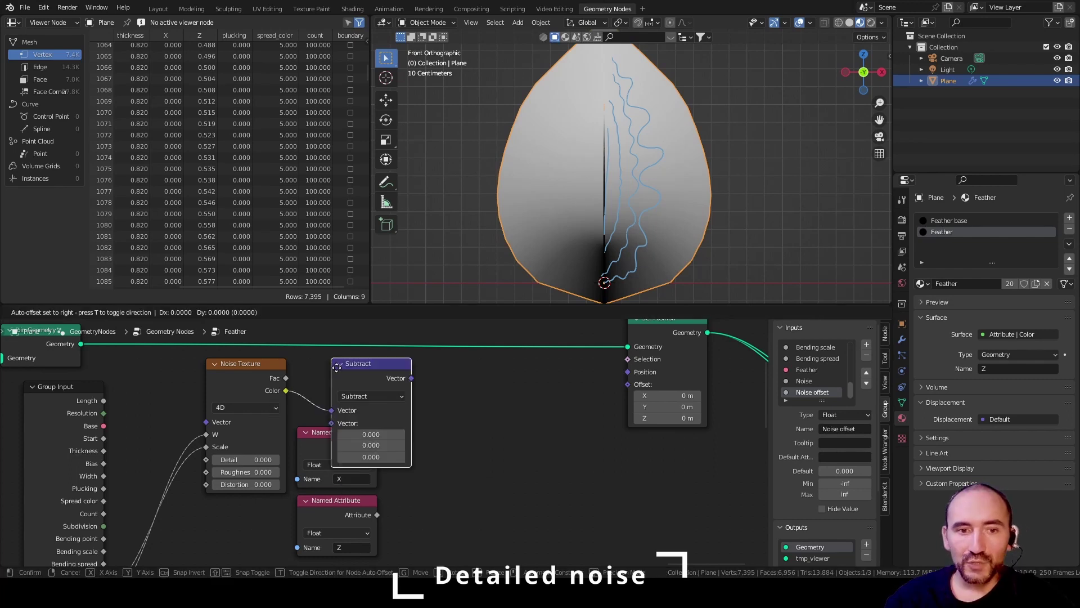
{"action": "left_click", "coordinate": [309, 374]}
{"action": "left_click_drag", "start_coordinate": [344, 435], "coordinate": [348, 457]}
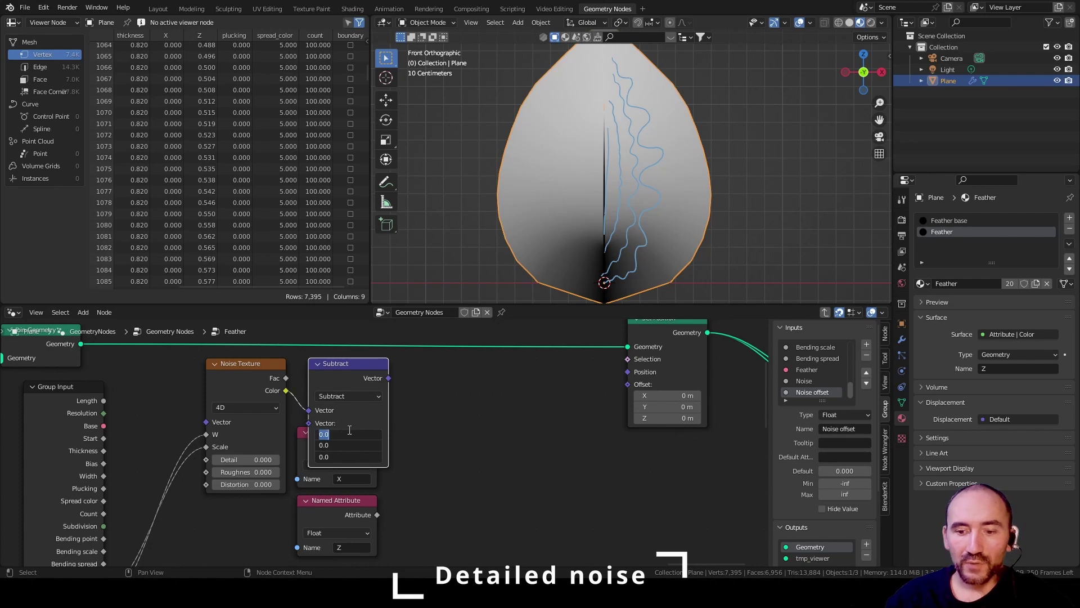
{"action": "type", "text": "0.5"}
{"action": "key", "text": "Return"}
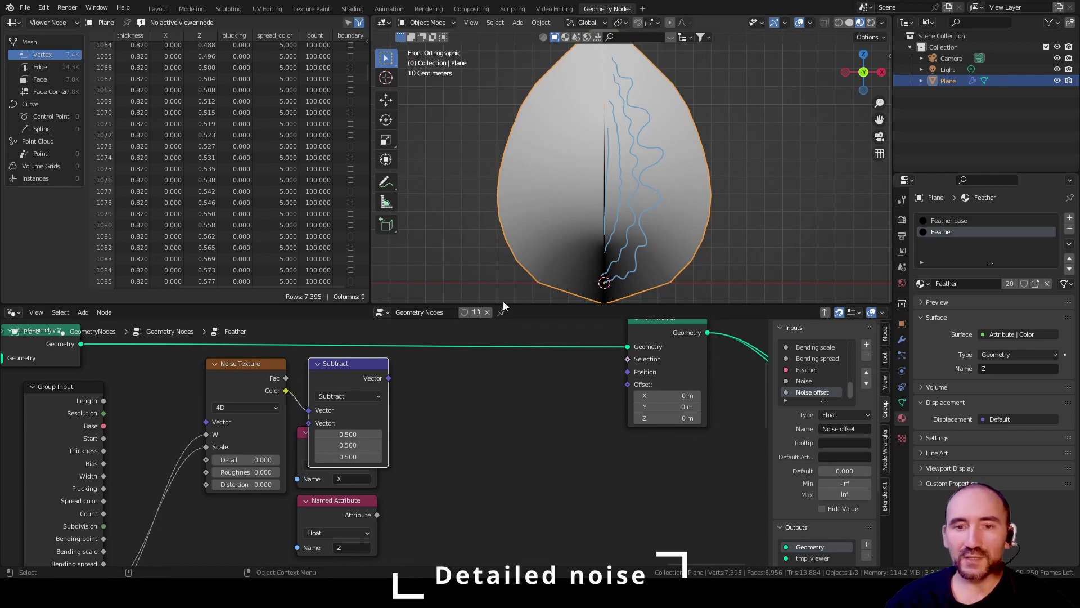
{"action": "left_click", "coordinate": [241, 378]}
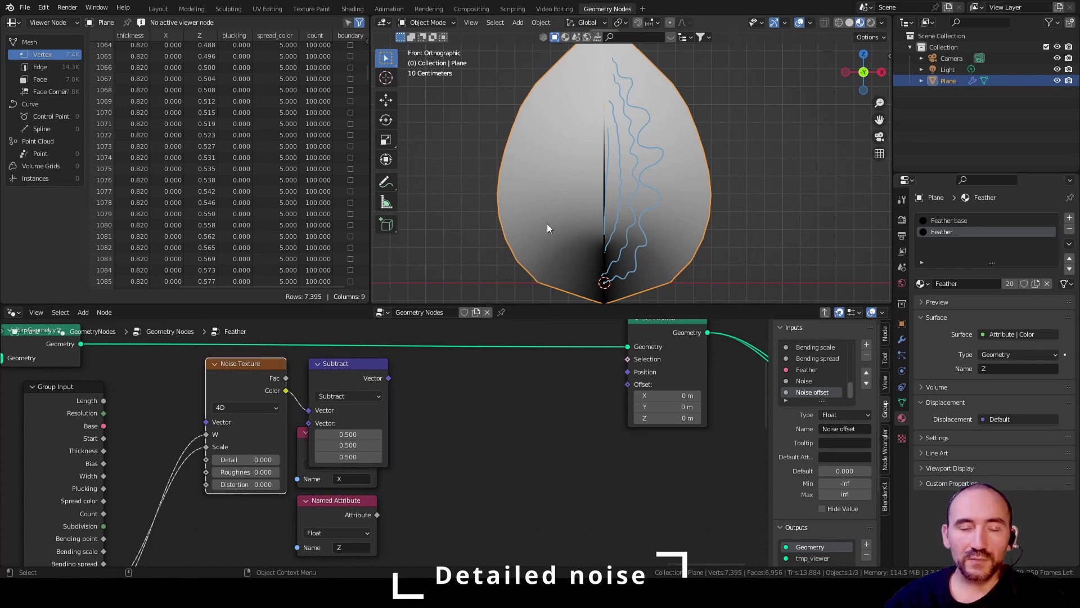
{"action": "key", "text": "ctrl+z"}
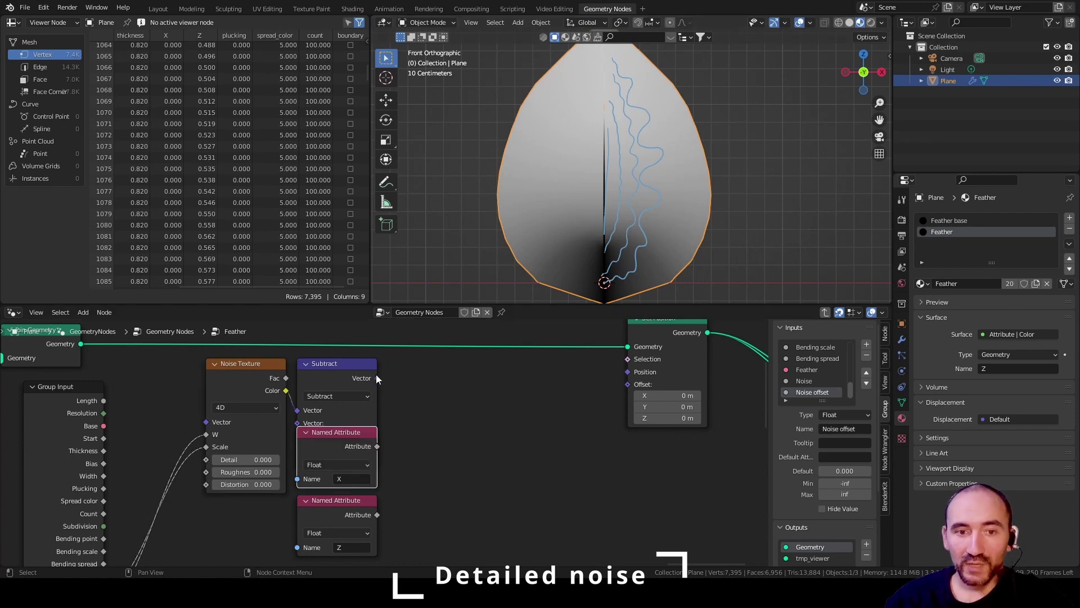
Step: Add a Normal node and multiply its Normal with the Subtract node's Vector using a vector Multiply node
{"action": "left_click_drag", "start_coordinate": [376, 378], "coordinate": [454, 422]}
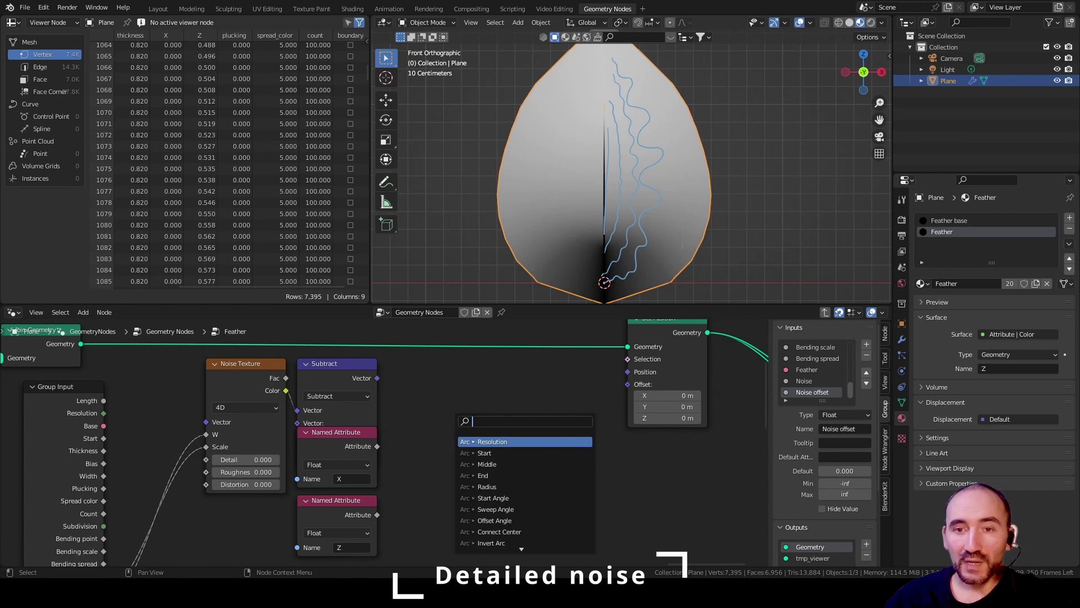
{"action": "middle_click_drag", "start_coordinate": [794, 144], "coordinate": [646, 124]}
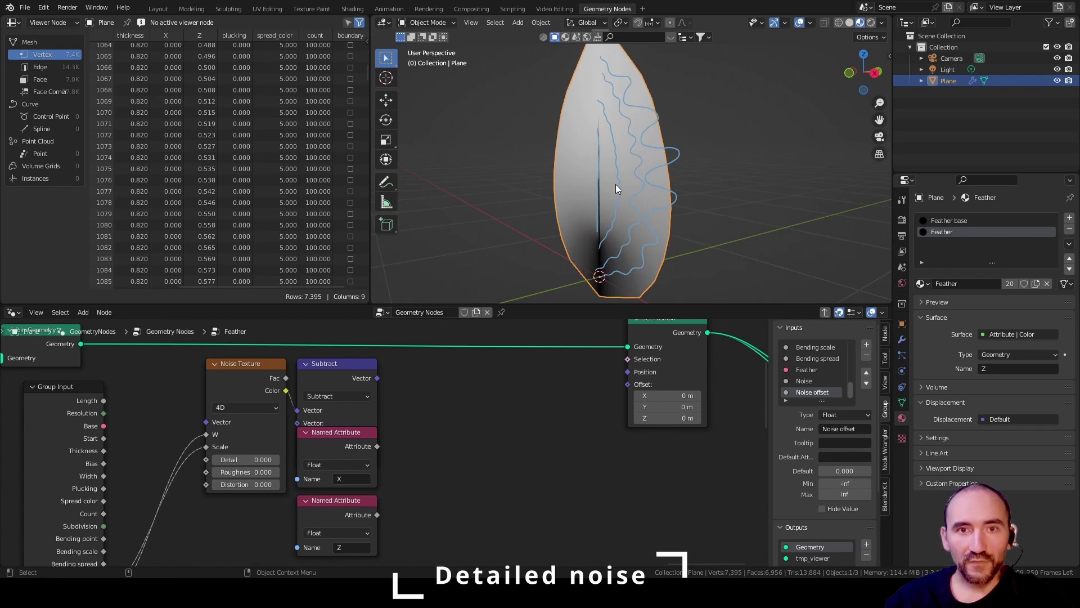
{"action": "key", "text": "F3"}
{"action": "type", "text": "normal"}
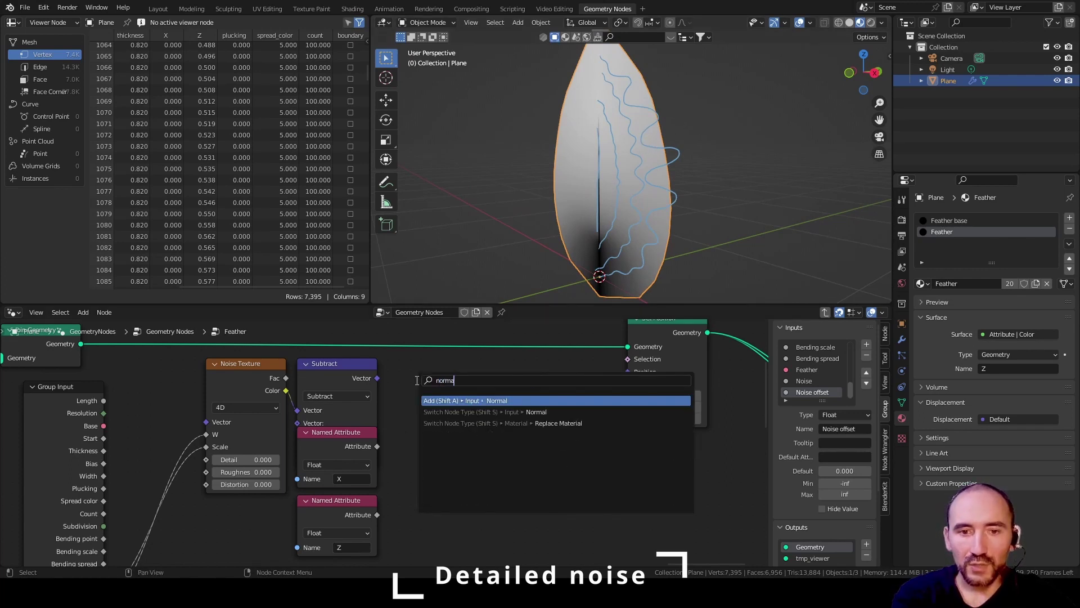
{"action": "key", "text": "Return"}
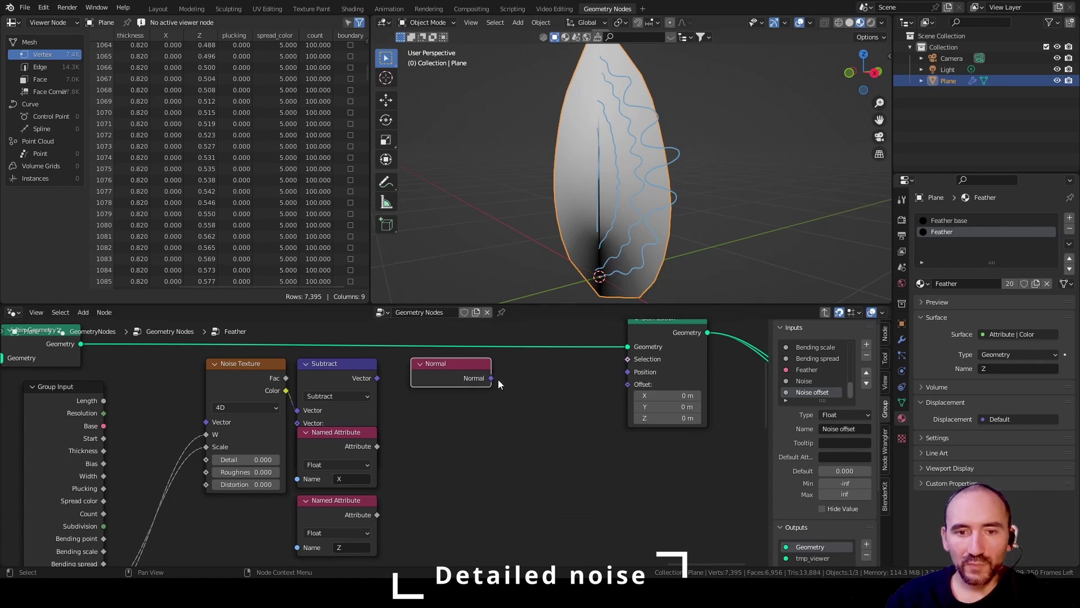
{"action": "left_click_drag", "start_coordinate": [492, 378], "coordinate": [513, 394]}
{"action": "type", "text": "multiply"}
{"action": "key", "text": "Return"}
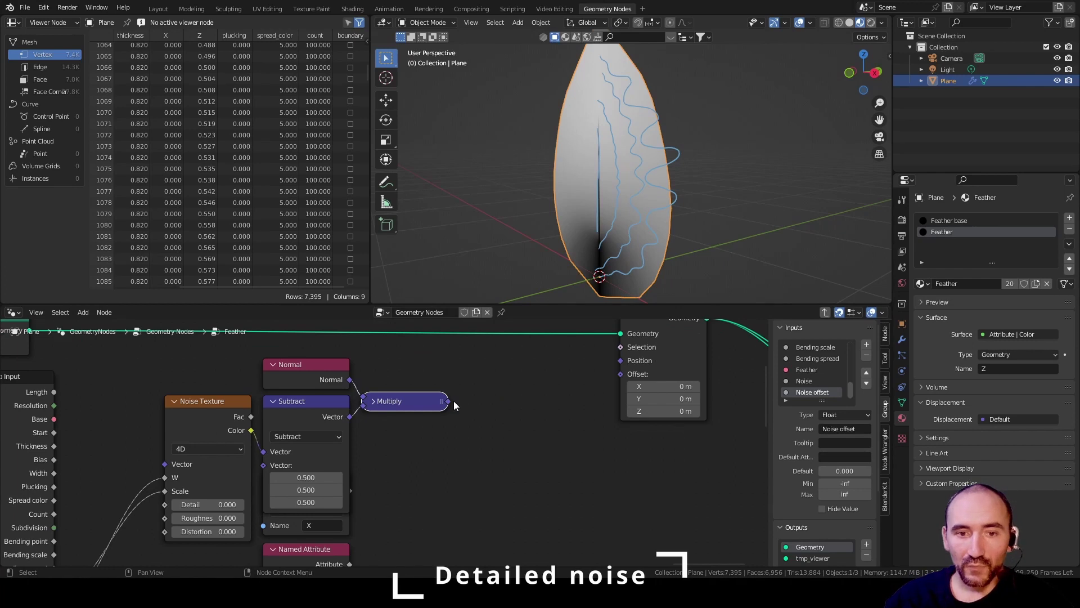
Step: Add a vector Scale node after the Multiply and connect the X Named Attribute to its Scale factor
{"action": "left_click_drag", "start_coordinate": [453, 401], "coordinate": [516, 407]}
{"action": "type", "text": "scale"}
{"action": "key", "text": "Return"}
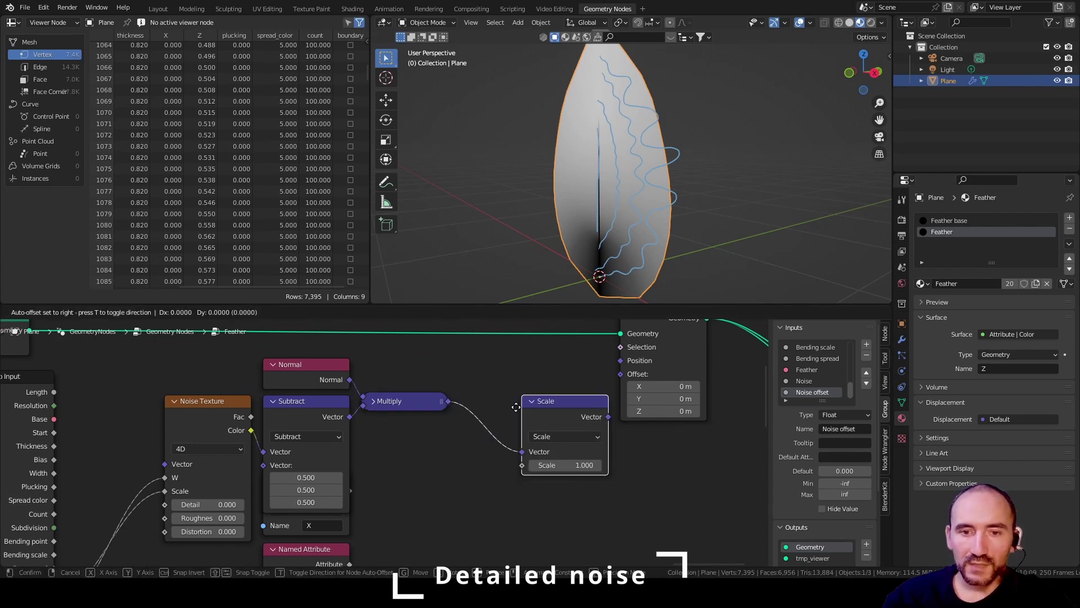
{"action": "left_click", "coordinate": [467, 406]}
{"action": "middle_click_drag", "start_coordinate": [407, 468], "coordinate": [412, 400]}
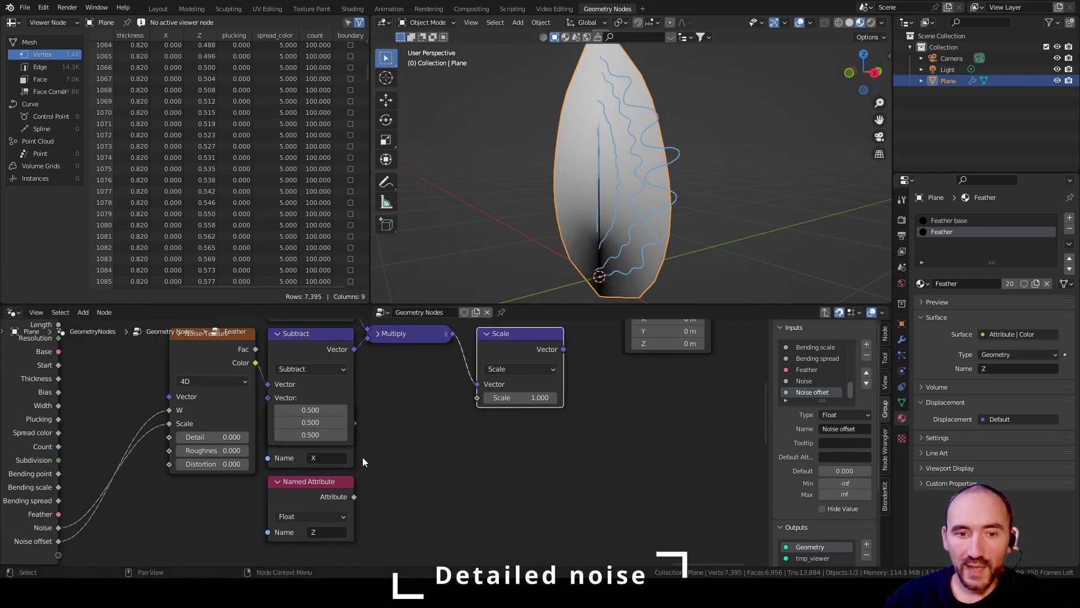
{"action": "left_click", "coordinate": [352, 456]}
{"action": "left_click_drag", "start_coordinate": [303, 404], "coordinate": [400, 355]}
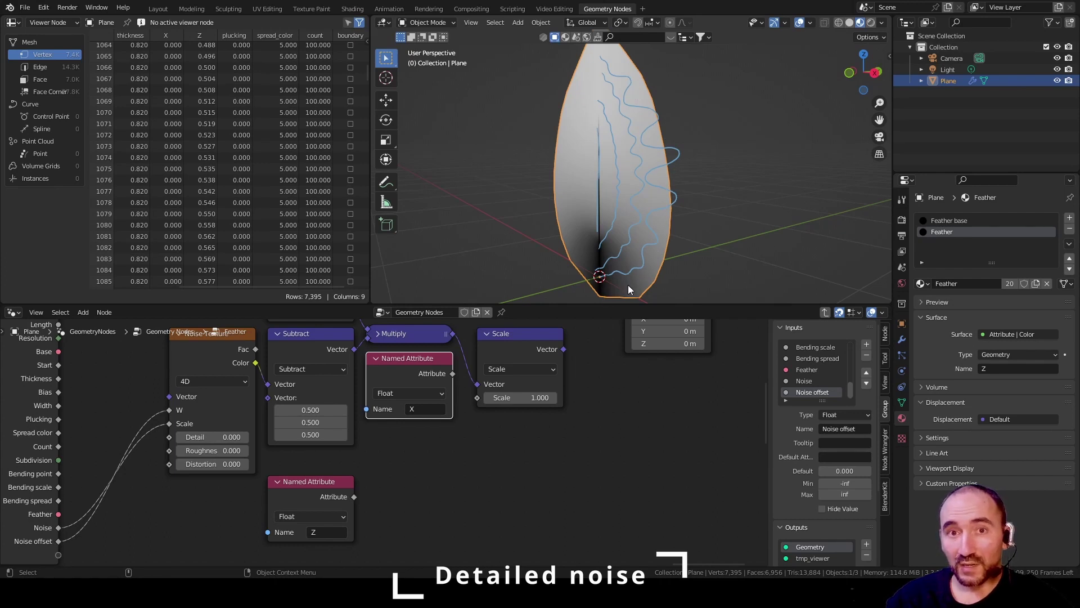
{"action": "left_click_drag", "start_coordinate": [453, 373], "coordinate": [477, 397]}
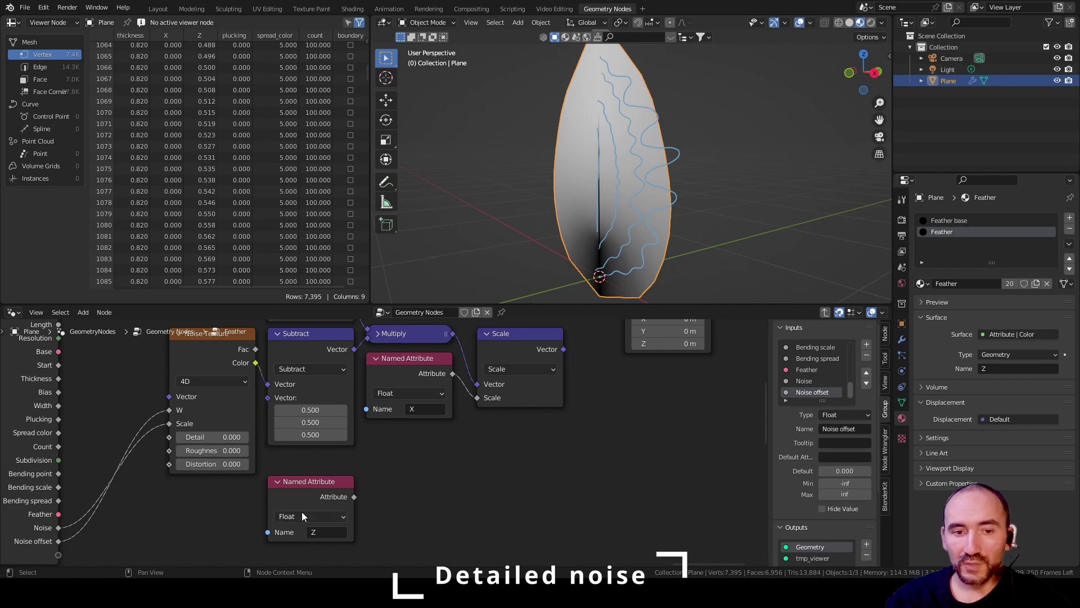
Step: Add a Ping-Pong math node fed by the Z Named Attribute
{"action": "left_click", "coordinate": [307, 494]}
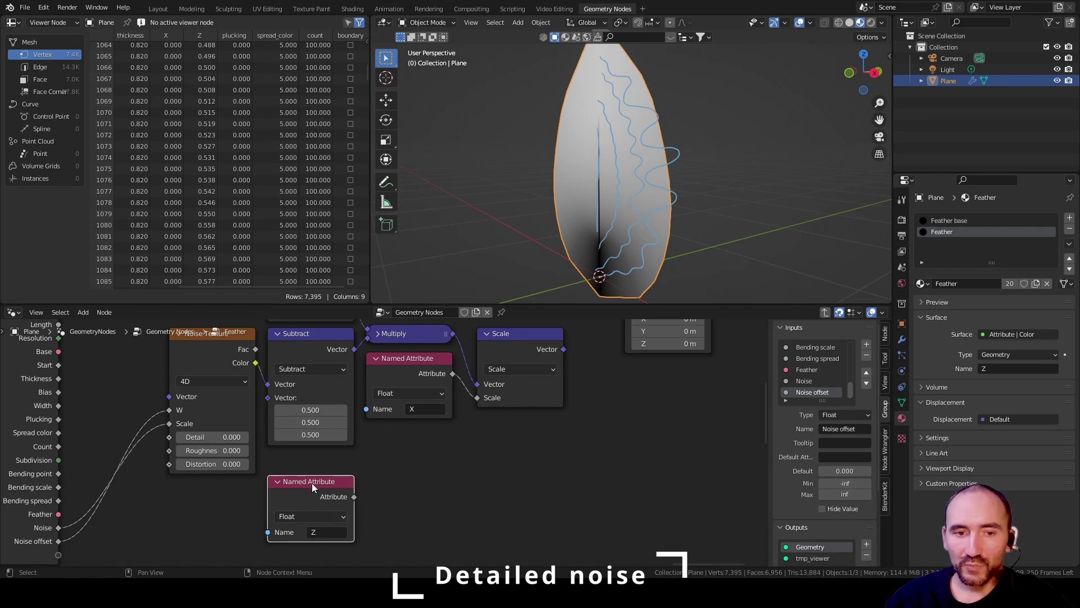
{"action": "left_click_drag", "start_coordinate": [355, 496], "coordinate": [419, 484]}
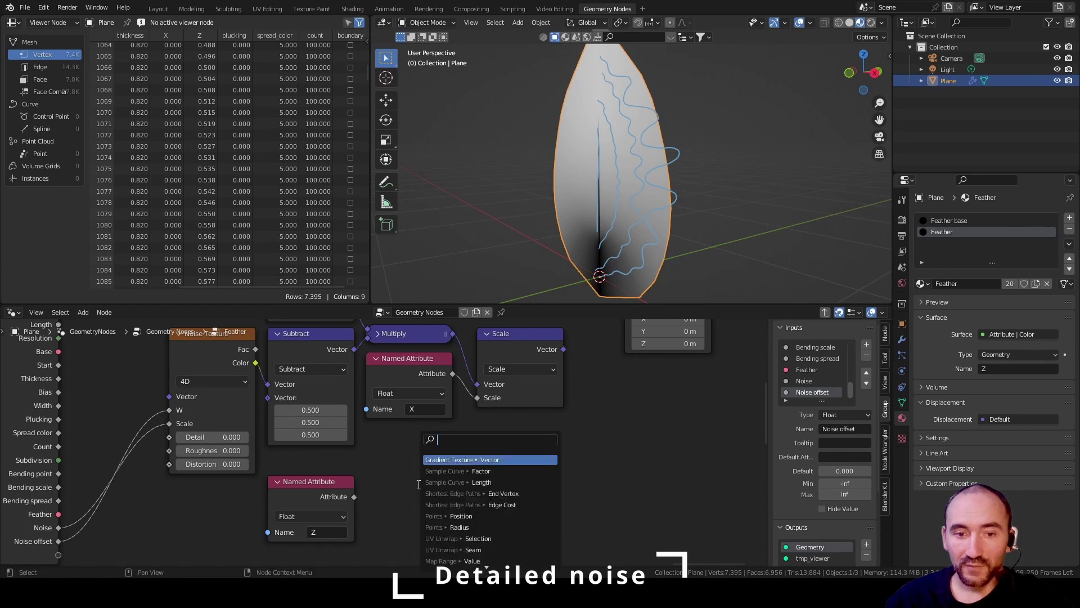
{"action": "type", "text": "pin"}
{"action": "key", "text": "Return"}
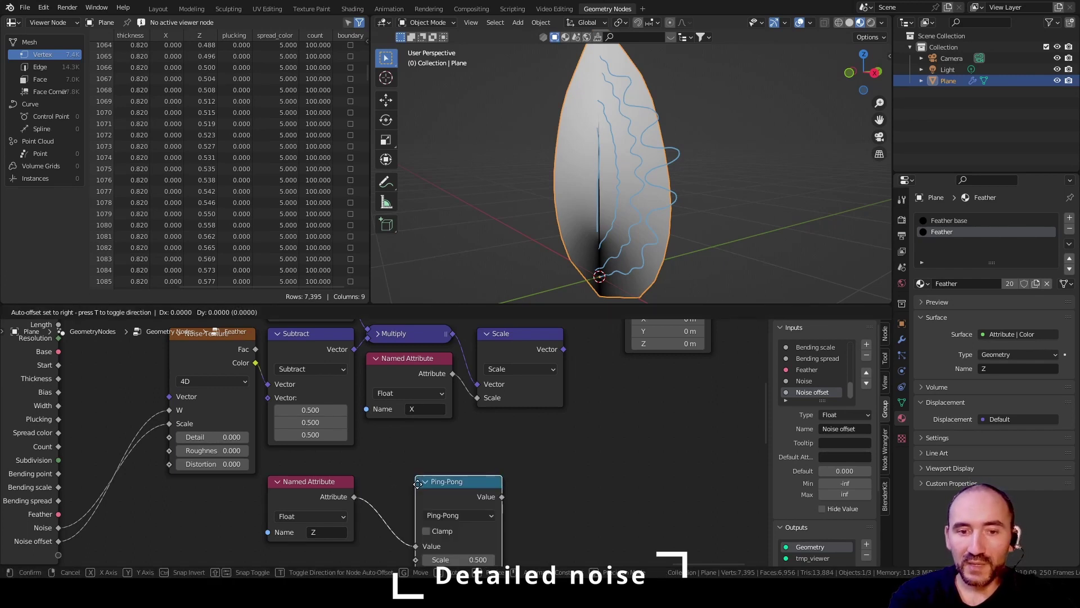
{"action": "left_click", "coordinate": [415, 454]}
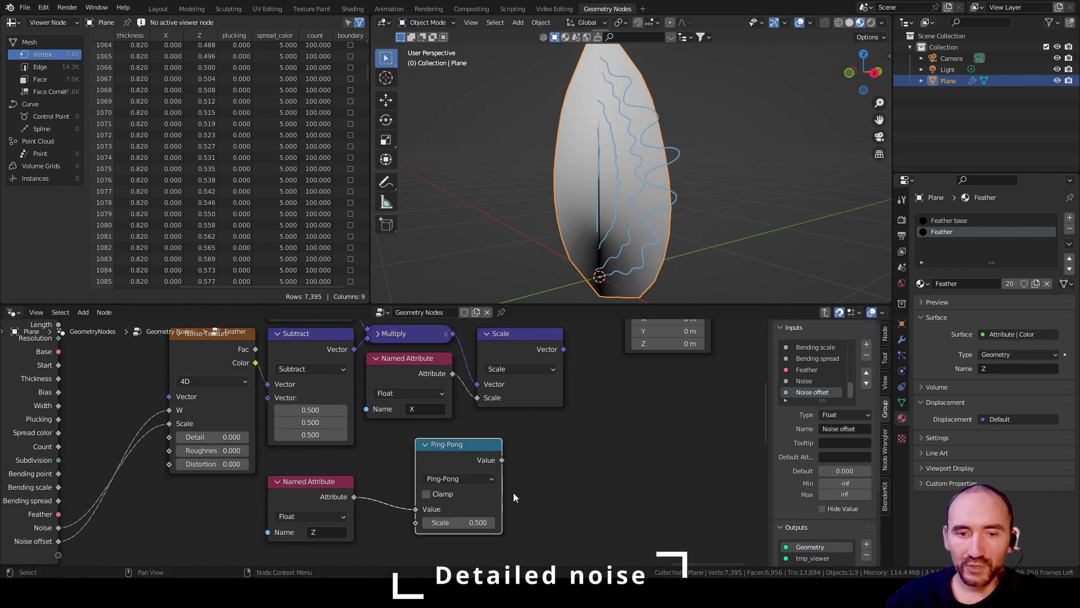
Step: Add a Divide math node after the Ping-Pong node's Value output
{"action": "middle_click_drag", "start_coordinate": [513, 491], "coordinate": [440, 432]}
{"action": "left_click_drag", "start_coordinate": [437, 436], "coordinate": [470, 458]}
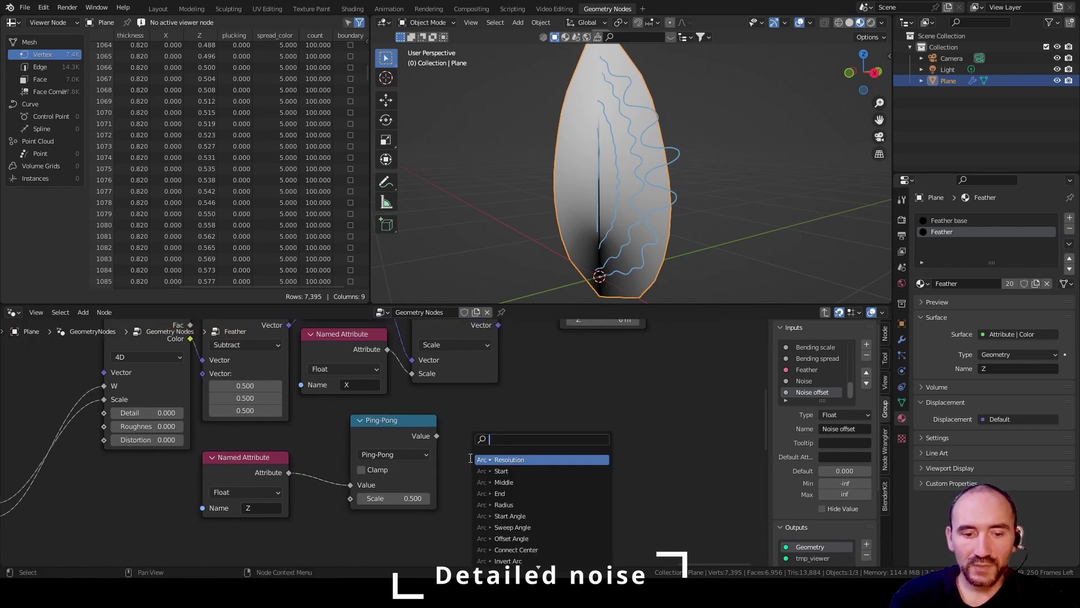
{"action": "type", "text": "div"}
{"action": "key", "text": "Return"}
{"action": "left_click", "coordinate": [471, 459]}
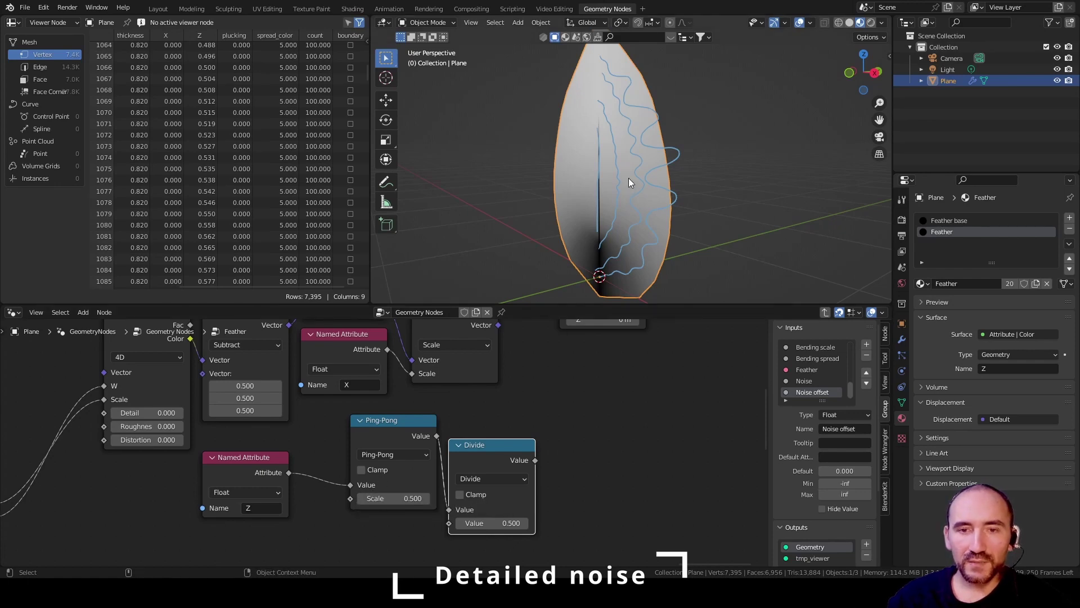
Step: Leave the Feather group to examine its input values, including Bending point, and reopen the group
{"action": "scroll", "coordinate": [467, 395], "scroll_direction": "down", "scroll_amount": 5}
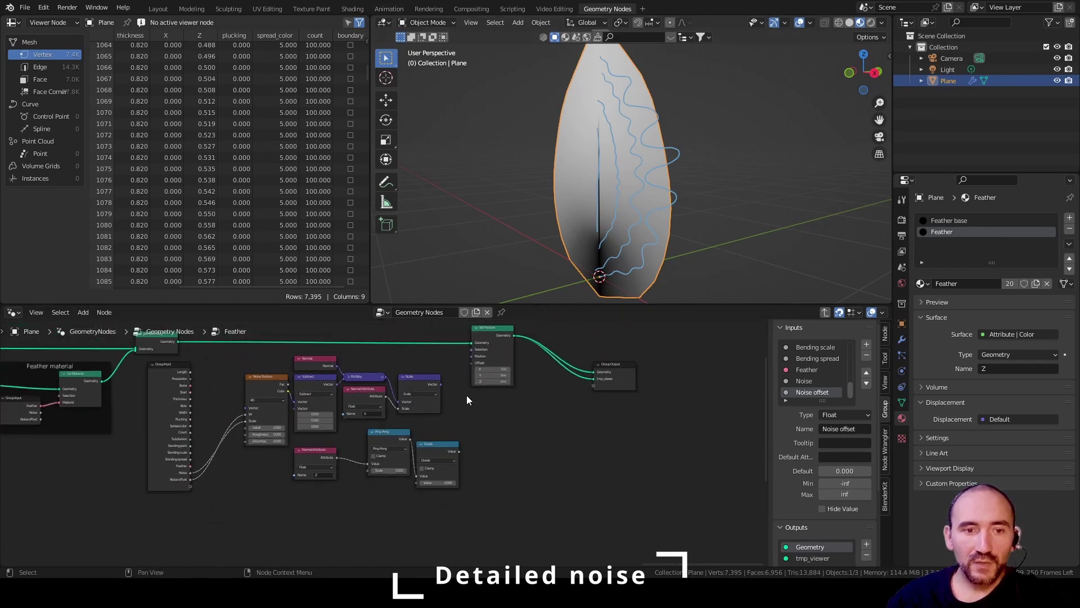
{"action": "key", "text": "Tab"}
{"action": "scroll", "coordinate": [405, 389], "scroll_direction": "up", "scroll_amount": 5}
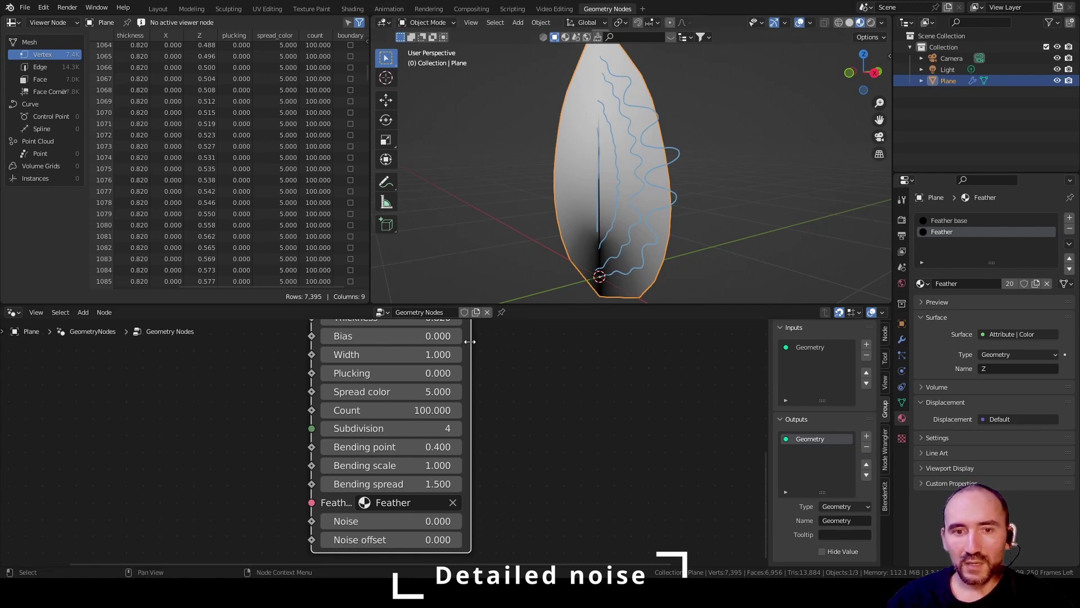
{"action": "key", "text": "Tab"}
{"action": "scroll", "coordinate": [476, 373], "scroll_direction": "down", "scroll_amount": 3}
{"action": "scroll", "coordinate": [512, 450], "scroll_direction": "up", "scroll_amount": 3}
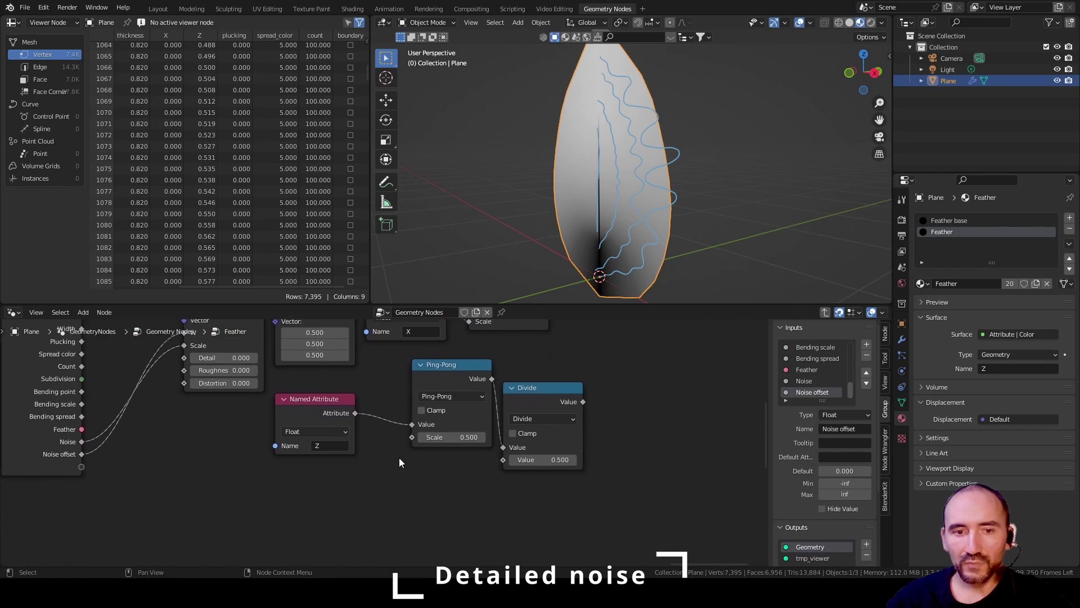
Step: Add another Group Input node beside the Z Named Attribute node
{"action": "key", "text": "F3"}
{"action": "type", "text": "group"}
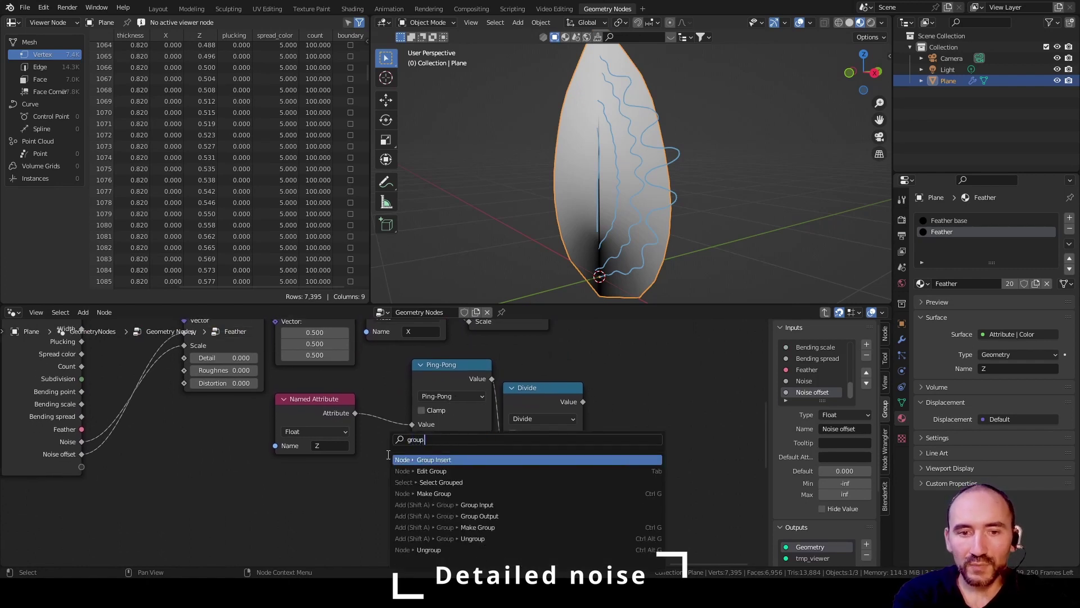
{"action": "key", "text": "Down"}
{"action": "key", "text": "Down"}
{"action": "key", "text": "Down"}
{"action": "key", "text": "Down"}
{"action": "key", "text": "Return"}
{"action": "left_click", "coordinate": [169, 409]}
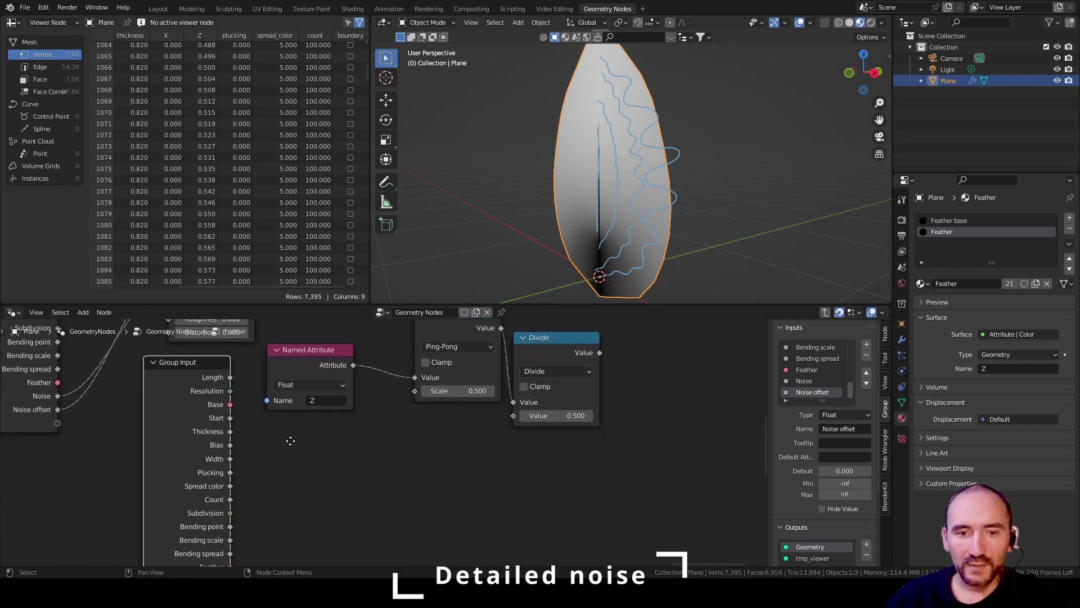
Step: Connect the Group Input's Bending point through a reroute to the Ping-Pong's Scale and the Divide's second Value
{"action": "scroll", "coordinate": [291, 474], "scroll_direction": "up", "scroll_amount": 1}
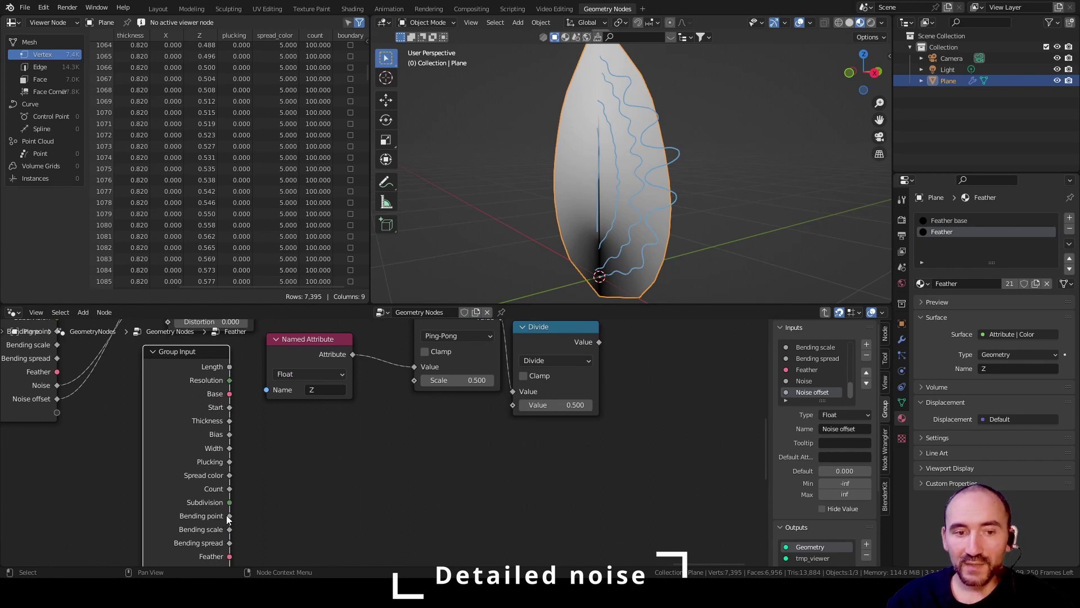
{"action": "left_click_drag", "start_coordinate": [230, 516], "coordinate": [414, 381]}
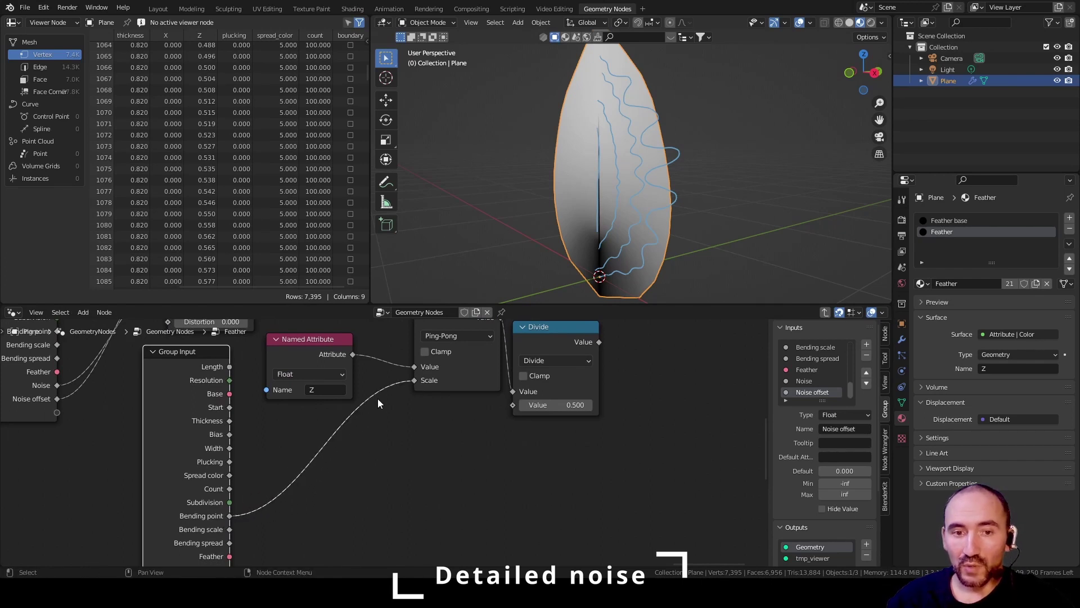
{"action": "right_click_drag", "start_coordinate": [381, 382], "coordinate": [392, 403], "text": "shift"}
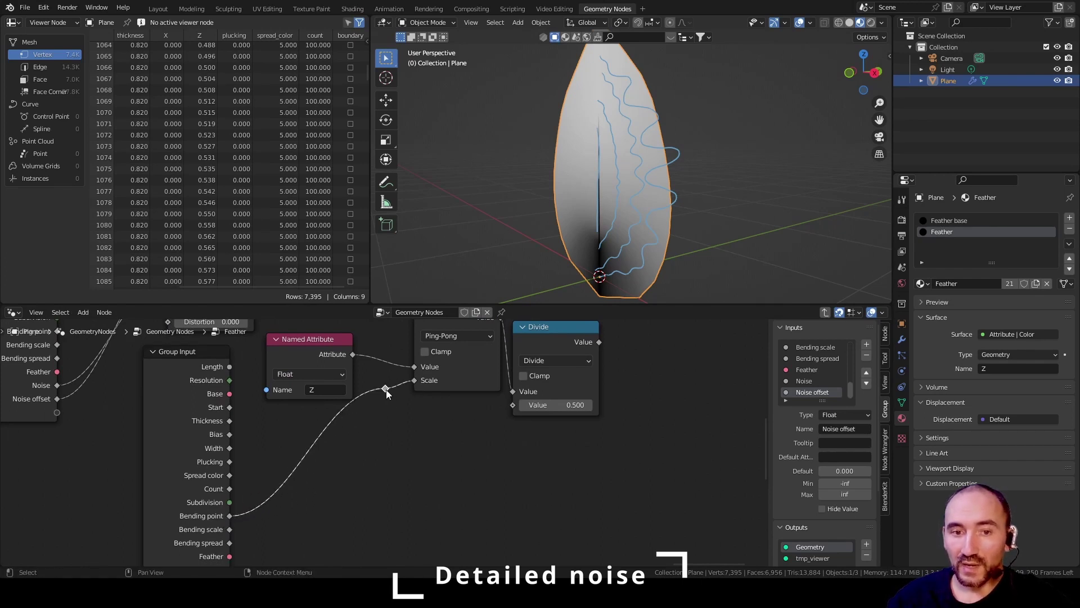
{"action": "left_click_drag", "start_coordinate": [385, 389], "coordinate": [511, 406]}
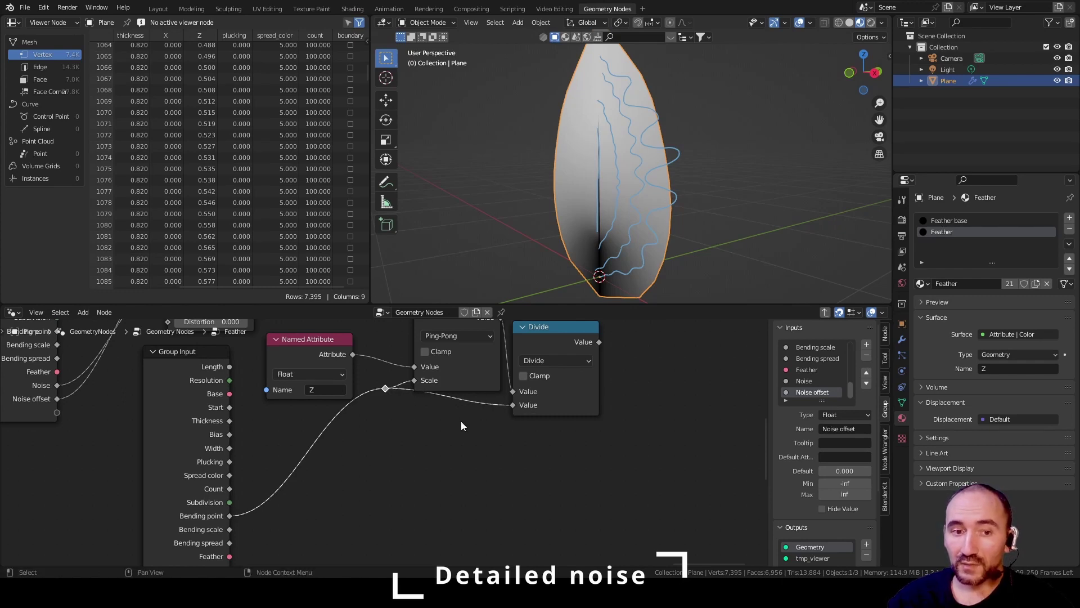
Step: Add a Multiply math node that multiplies the X Named Attribute by the Divide result
{"action": "middle_click_drag", "start_coordinate": [461, 421], "coordinate": [279, 384]}
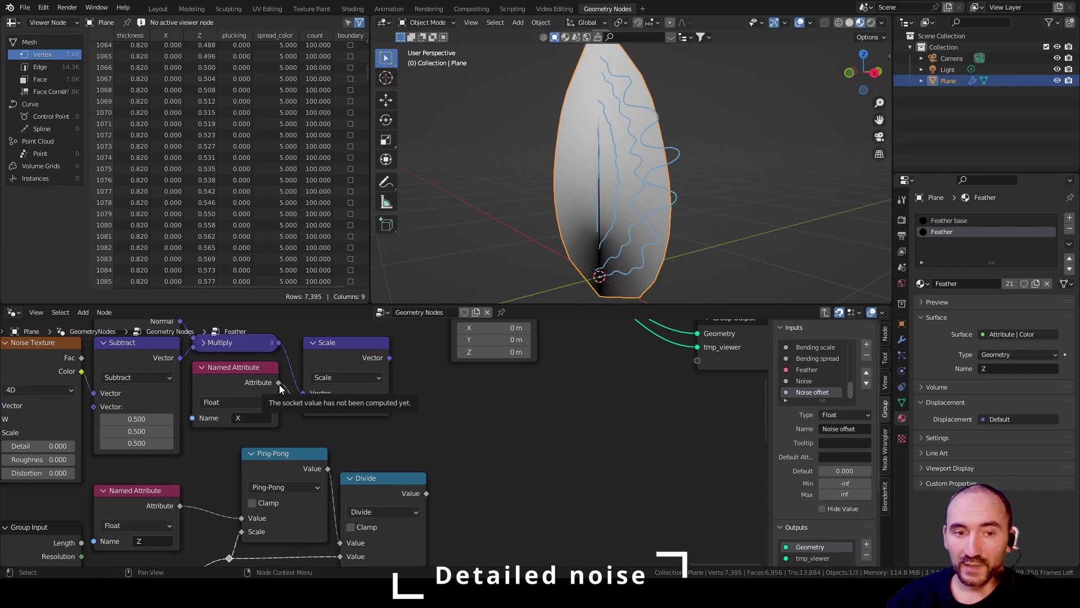
{"action": "left_click_drag", "start_coordinate": [279, 384], "coordinate": [398, 446]}
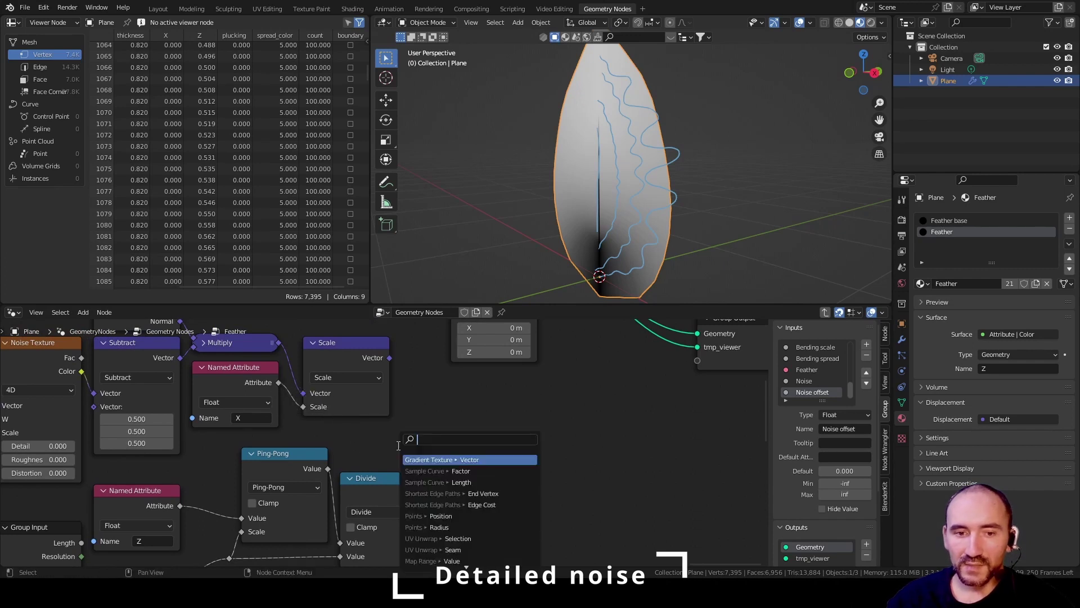
{"action": "type", "text": "mult"}
{"action": "key", "text": "Return"}
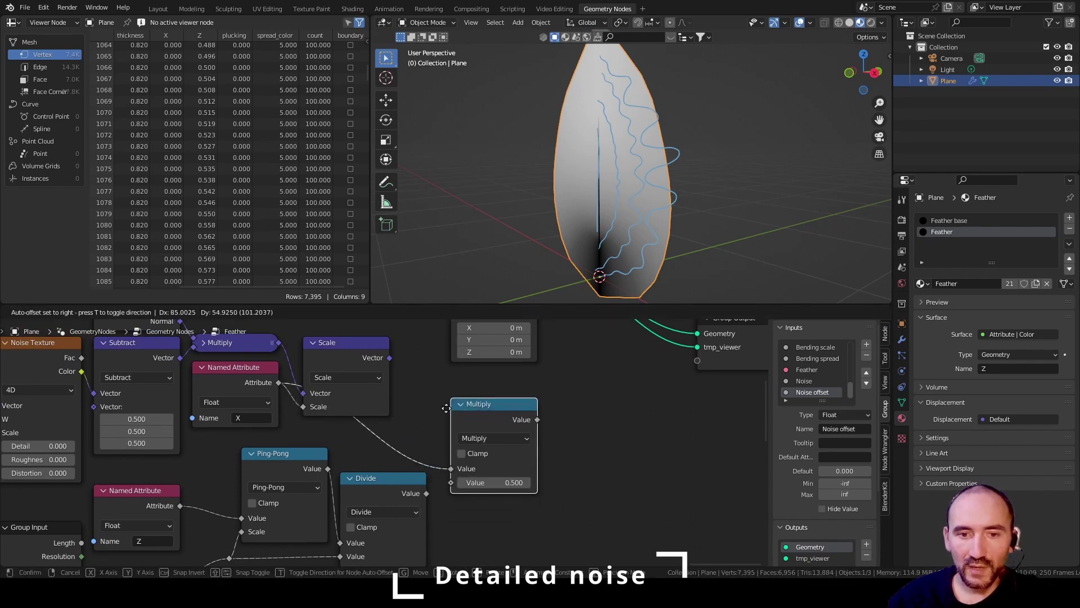
{"action": "left_click", "coordinate": [435, 396]}
{"action": "left_click_drag", "start_coordinate": [427, 493], "coordinate": [441, 470]}
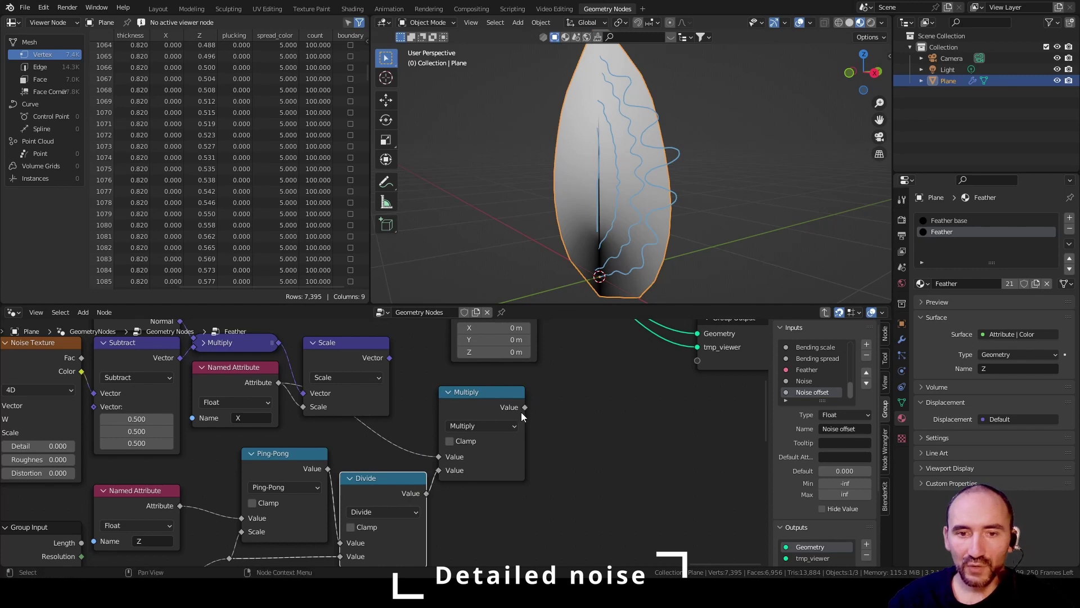
Step: Collapse the new Multiply node and connect its output to the vector Scale node's Scale input
{"action": "left_click", "coordinate": [491, 404]}
{"action": "key", "text": "h"}
{"action": "left_click_drag", "start_coordinate": [487, 398], "coordinate": [327, 407]}
Step: Move the Set Position and Group Output nodes farther along horizontally and place the Scale node after the collapsed math Multiply
{"action": "scroll", "coordinate": [337, 356], "scroll_direction": "down", "scroll_amount": 6}
{"action": "left_click_drag", "start_coordinate": [451, 432], "coordinate": [616, 377]}
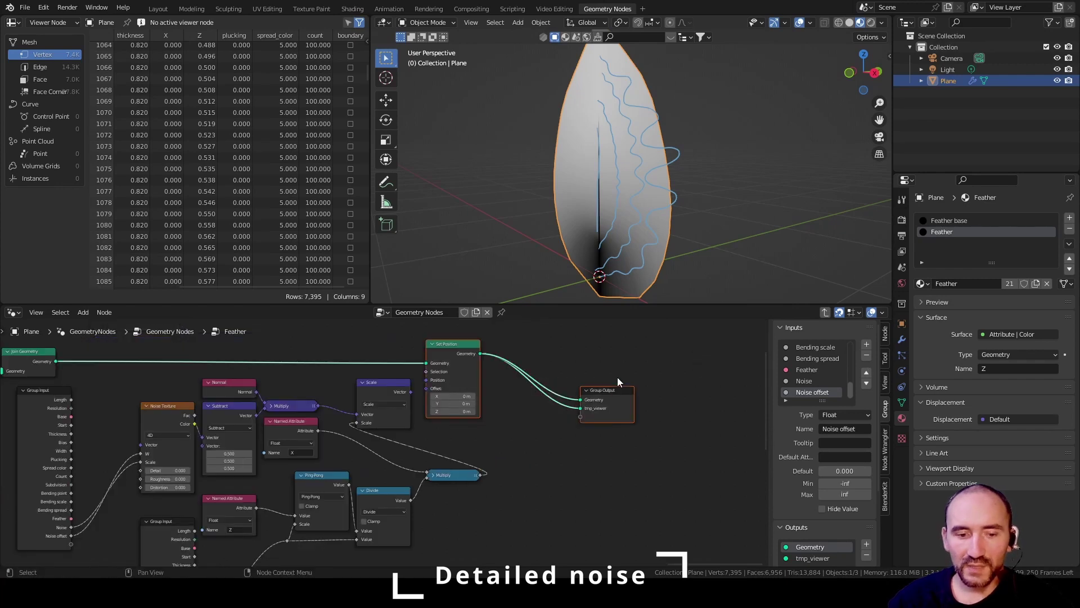
{"action": "key", "text": "g"}
{"action": "key", "text": "x"}
{"action": "left_click", "coordinate": [757, 389]}
{"action": "left_click_drag", "start_coordinate": [322, 386], "coordinate": [454, 394]}
{"action": "scroll", "coordinate": [454, 394], "scroll_direction": "up", "scroll_amount": 2}
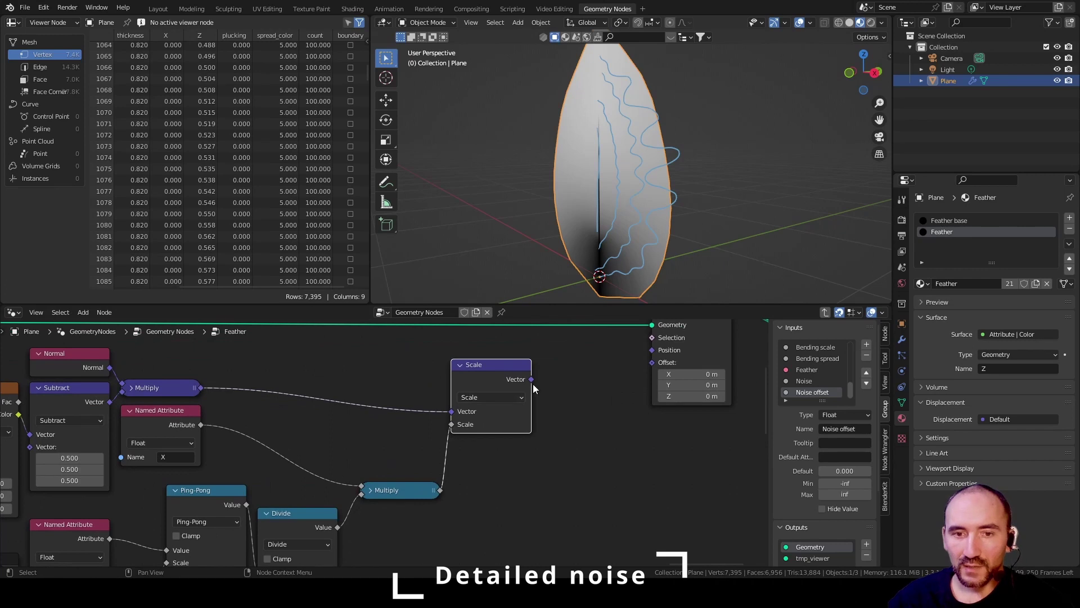
Step: Connect the Scale node's Vector output to the Set Position's Offset and show the feather in wireframe
{"action": "left_click_drag", "start_coordinate": [532, 380], "coordinate": [653, 363]}
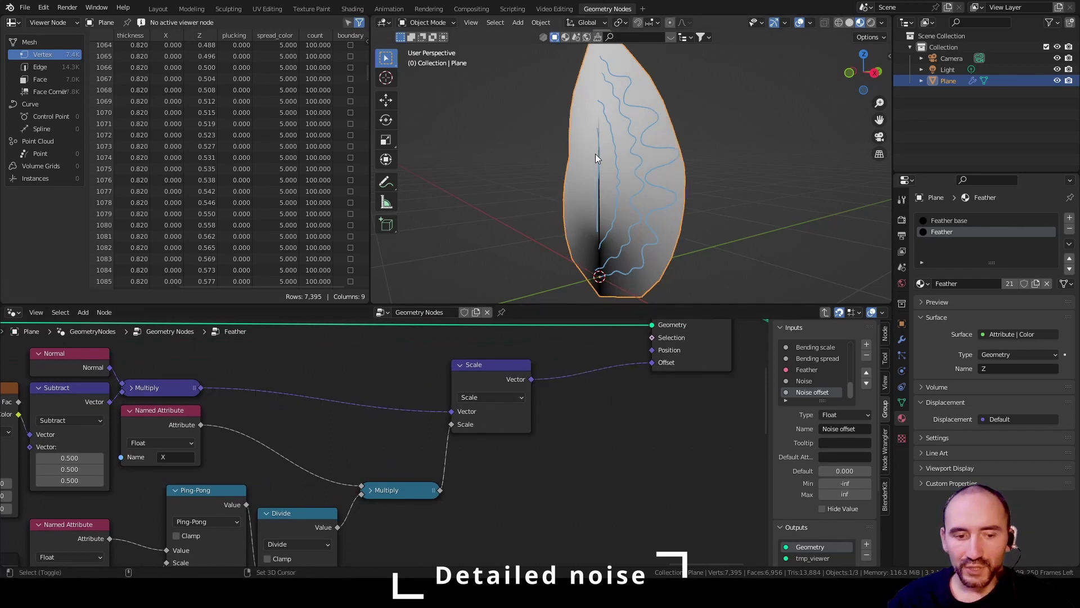
{"action": "key", "text": "shift+z"}
{"action": "mouse_move", "coordinate": [596, 153]}
{"action": "middle_mouse_down"}
{"action": "mouse_move", "coordinate": [672, 173]}
{"action": "mouse_move", "coordinate": [619, 165]}
{"action": "mouse_move", "coordinate": [659, 166]}
{"action": "middle_mouse_up"}
{"action": "middle_click_drag", "start_coordinate": [298, 418], "coordinate": [542, 379]}
Step: Return to the parent node tree, raise the Feather group's Noise to about 7.46, and restore the shaded viewport display
{"action": "key", "text": "Tab"}
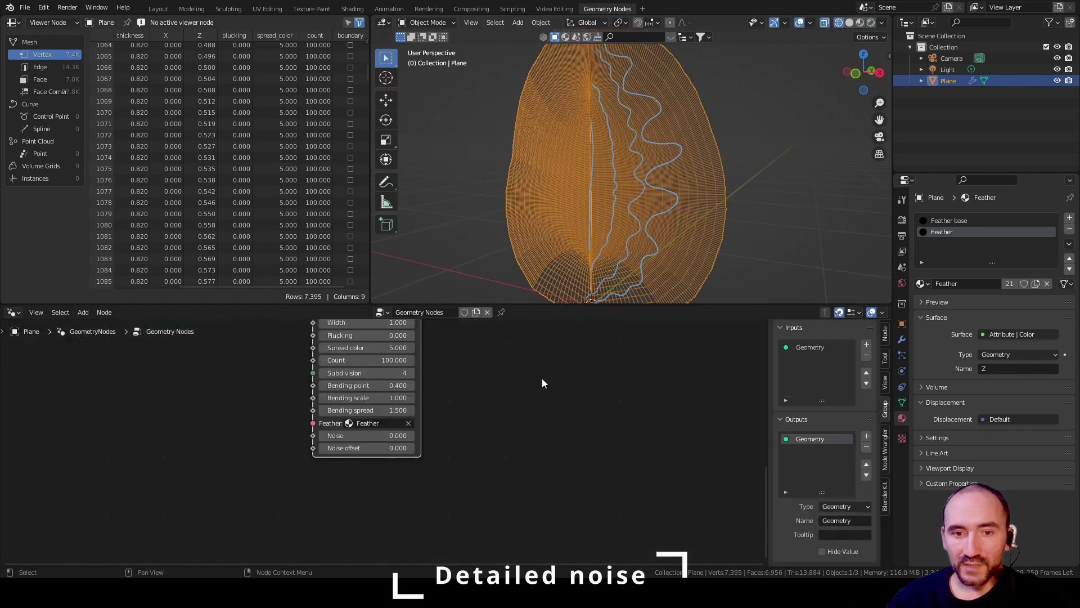
{"action": "scroll", "coordinate": [493, 397], "scroll_direction": "up", "scroll_amount": 2}
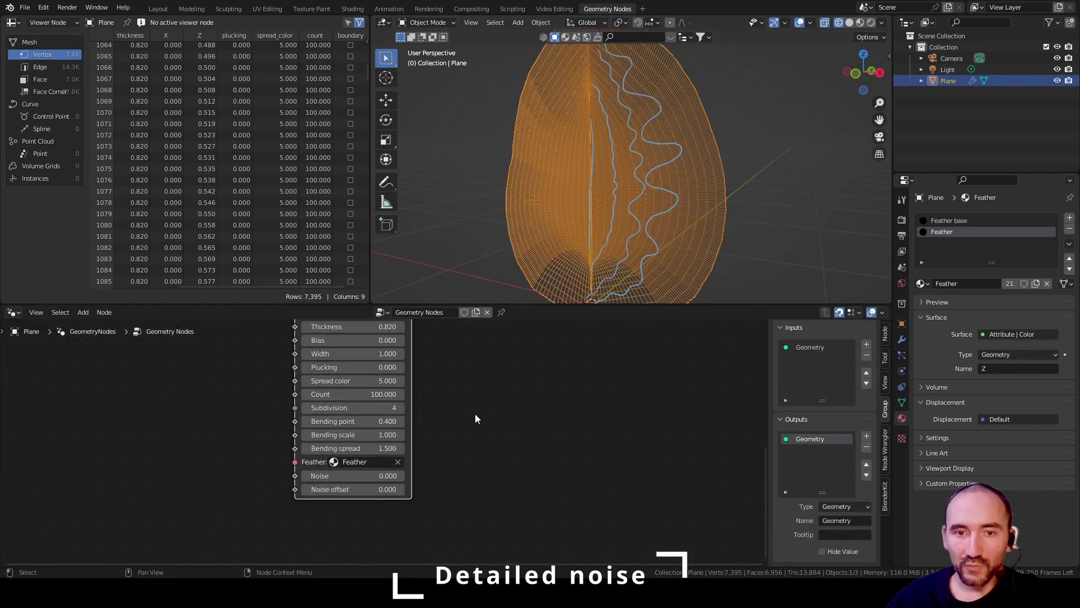
{"action": "left_click_drag", "start_coordinate": [360, 475], "coordinate": [416, 476], "text": "shift"}
{"action": "left_click_drag", "start_coordinate": [354, 476], "coordinate": [535, 476]}
{"action": "mouse_move", "coordinate": [720, 191]}
{"action": "middle_mouse_down"}
{"action": "mouse_move", "coordinate": [624, 183]}
{"action": "mouse_move", "coordinate": [723, 162]}
{"action": "mouse_move", "coordinate": [650, 156]}
{"action": "mouse_move", "coordinate": [750, 174]}
{"action": "mouse_move", "coordinate": [714, 183]}
{"action": "middle_mouse_up"}
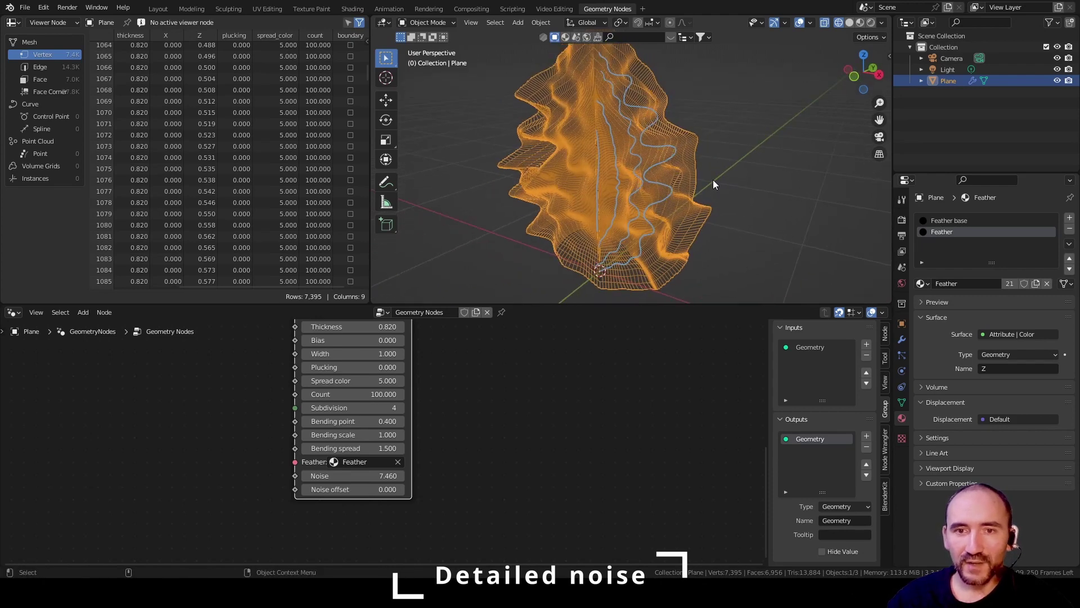
{"action": "key", "text": "shift+z"}
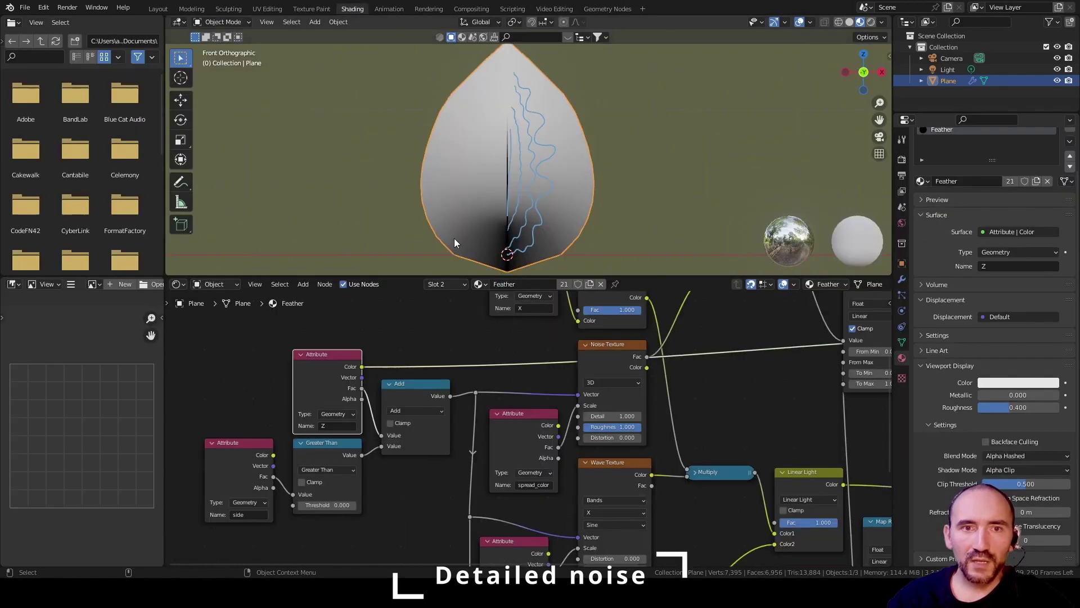
Step: In the Shading workspace, connect the Feather material's Principled BSDF to the Material Output's Surface
{"action": "left_click", "coordinate": [352, 9]}
{"action": "mouse_move", "coordinate": [641, 385]}
{"action": "middle_mouse_down"}
{"action": "mouse_move", "coordinate": [616, 394]}
{"action": "mouse_move", "coordinate": [482, 378]}
{"action": "middle_mouse_up"}
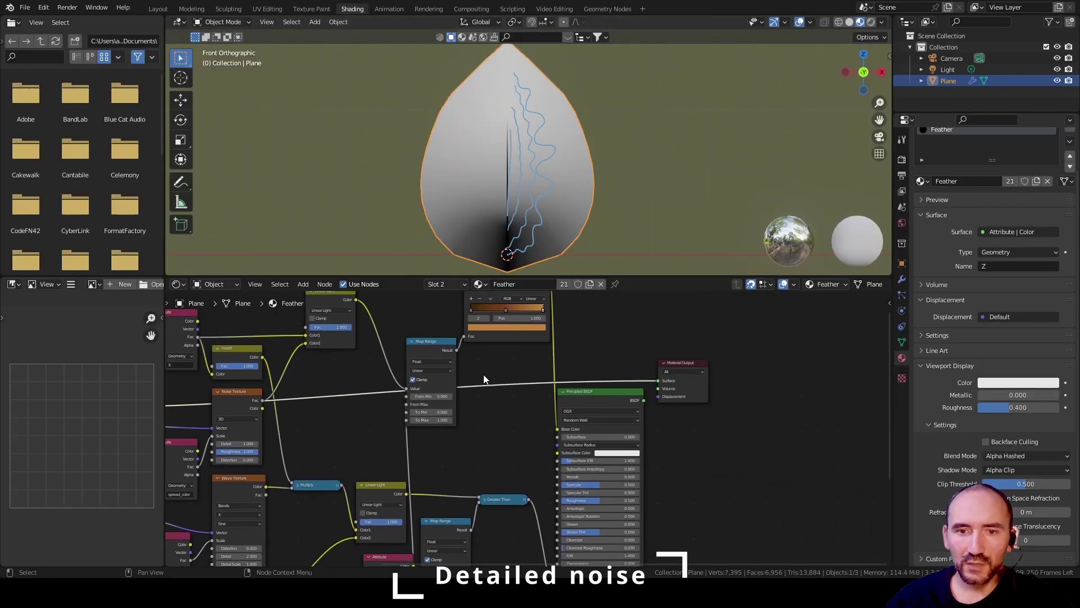
{"action": "left_click", "coordinate": [585, 393], "text": "ctrl+shift"}
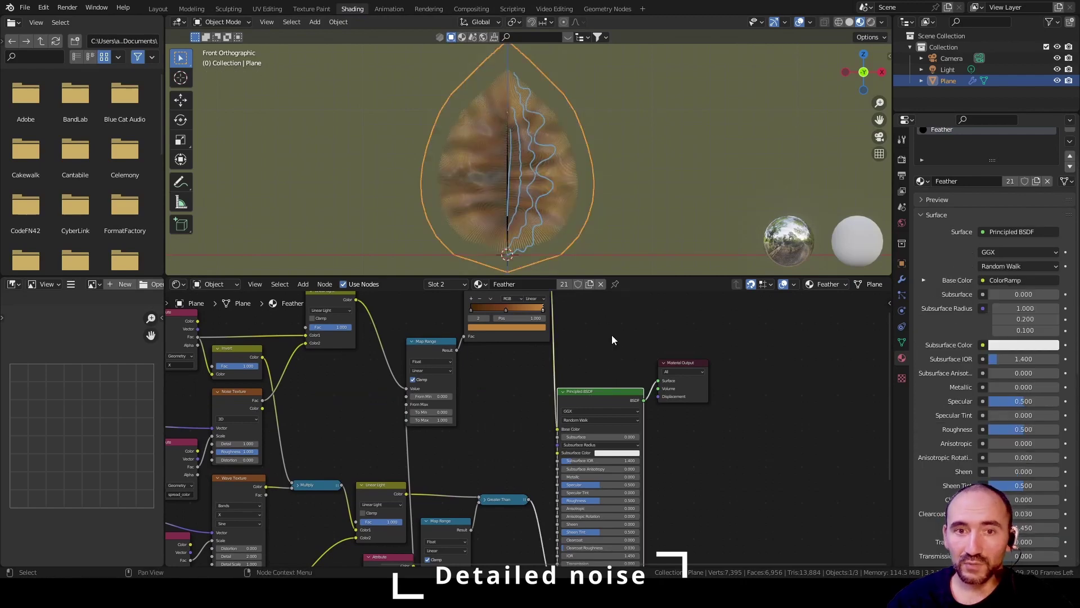
Step: Set the Principled BSDF's Roughness to 1
{"action": "middle_click_drag", "start_coordinate": [595, 493], "coordinate": [618, 415]}
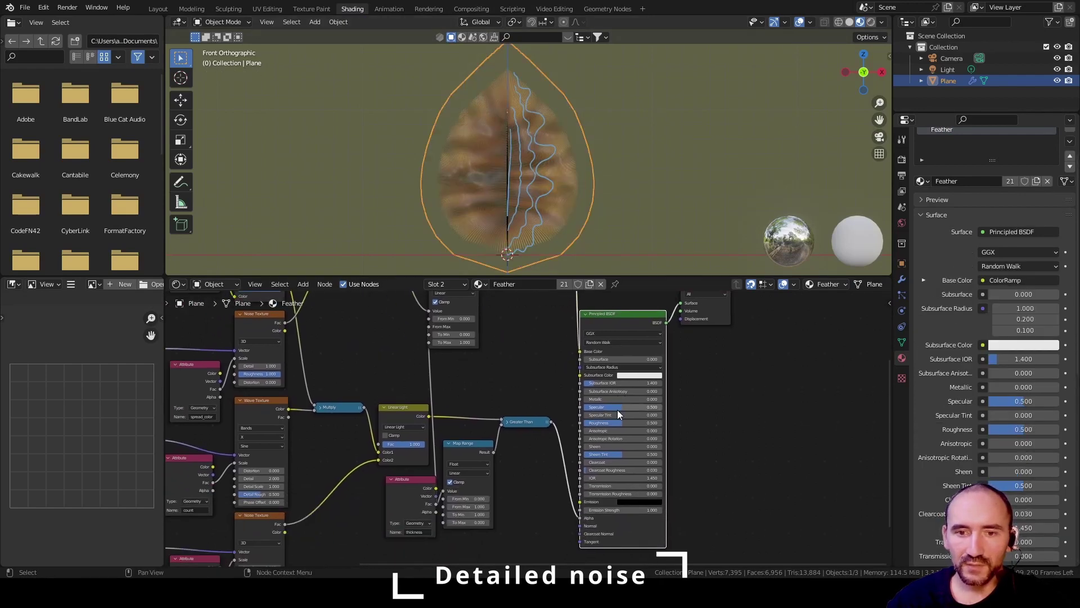
{"action": "scroll", "coordinate": [617, 409], "scroll_direction": "up", "scroll_amount": 3}
{"action": "left_click", "coordinate": [701, 415]}
{"action": "type", "text": "1"}
{"action": "key", "text": "Return"}
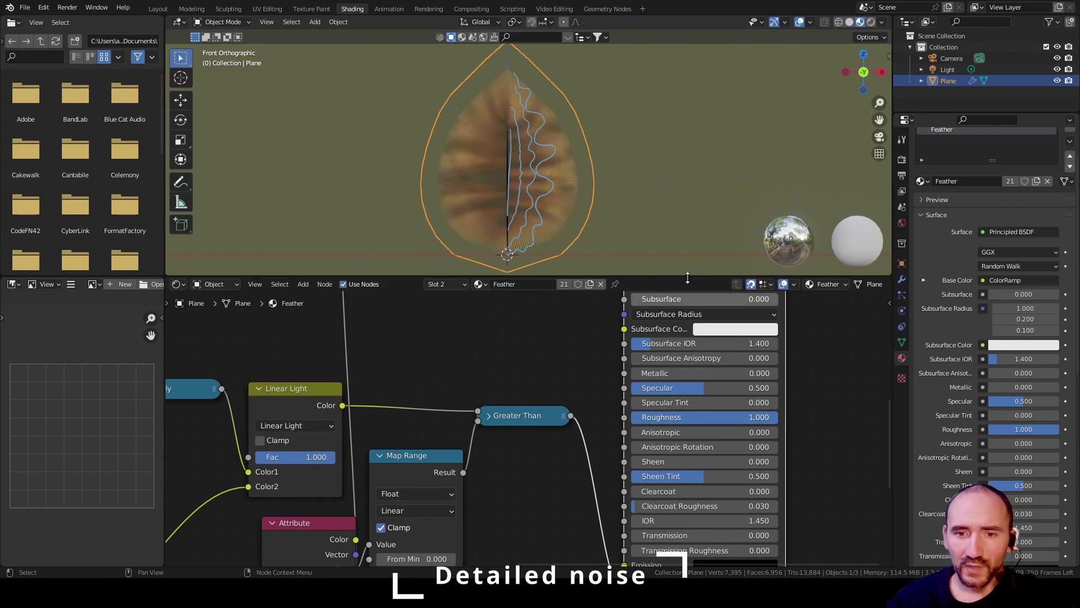
Step: Back in the Geometry Nodes workspace, set the Feather group's Noise to 1 and vary its Noise offset
{"action": "left_click", "coordinate": [608, 8]}
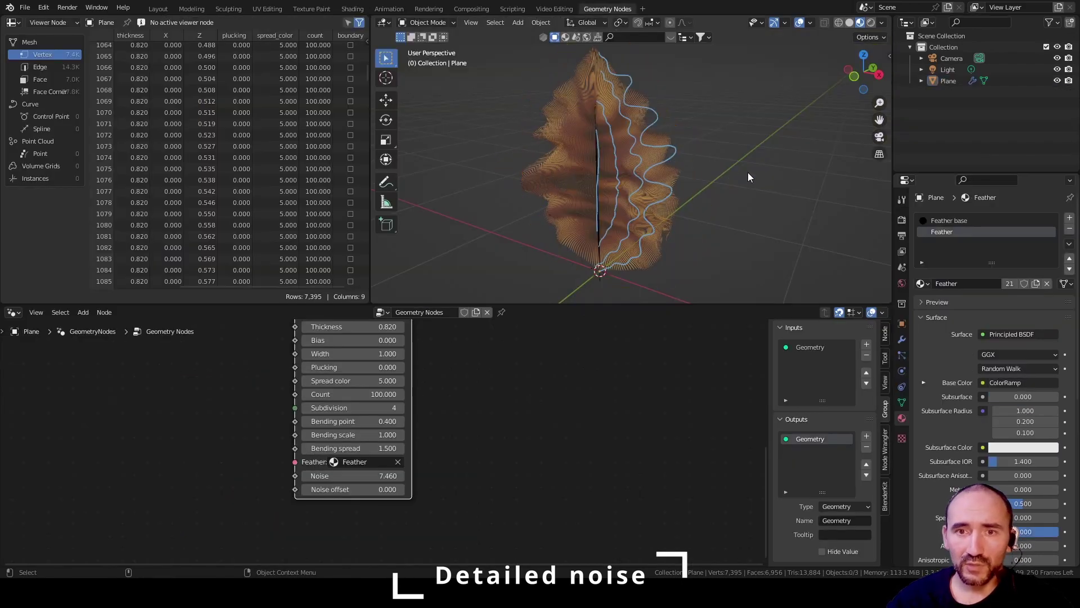
{"action": "scroll", "coordinate": [748, 172], "scroll_direction": "up", "scroll_amount": 3}
{"action": "middle_click_drag", "start_coordinate": [714, 168], "coordinate": [754, 147]}
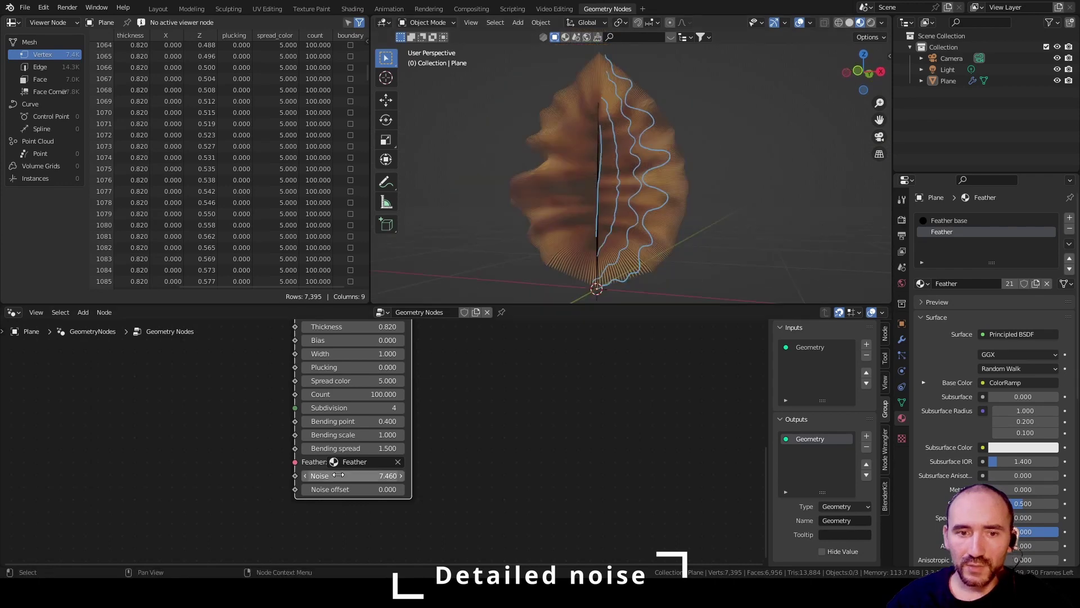
{"action": "left_click", "coordinate": [339, 476]}
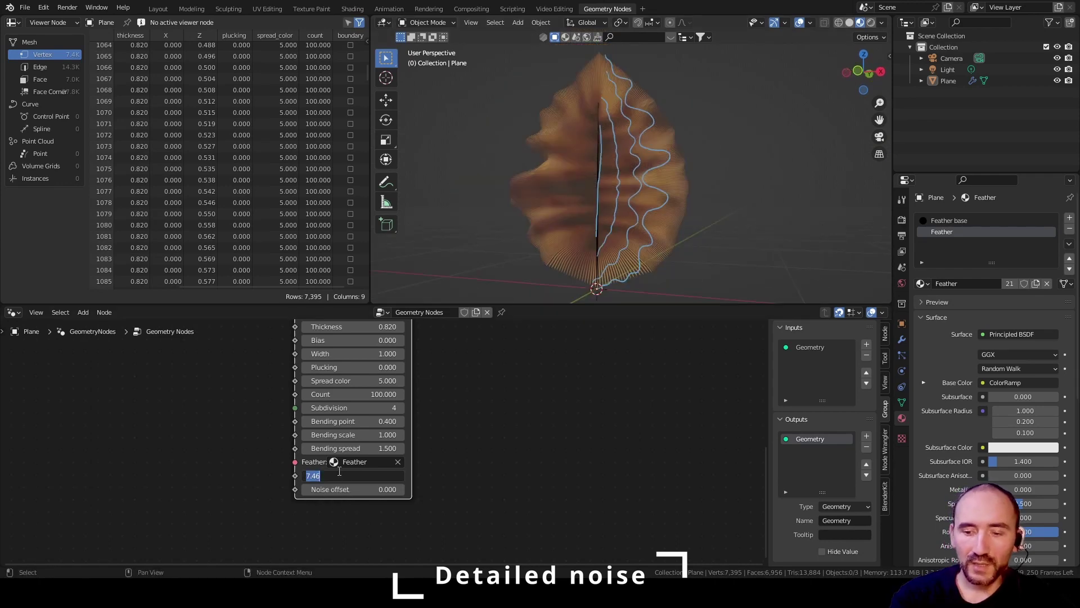
{"action": "type", "text": "1"}
{"action": "key", "text": "Return"}
{"action": "middle_click_drag", "start_coordinate": [625, 247], "coordinate": [665, 243]}
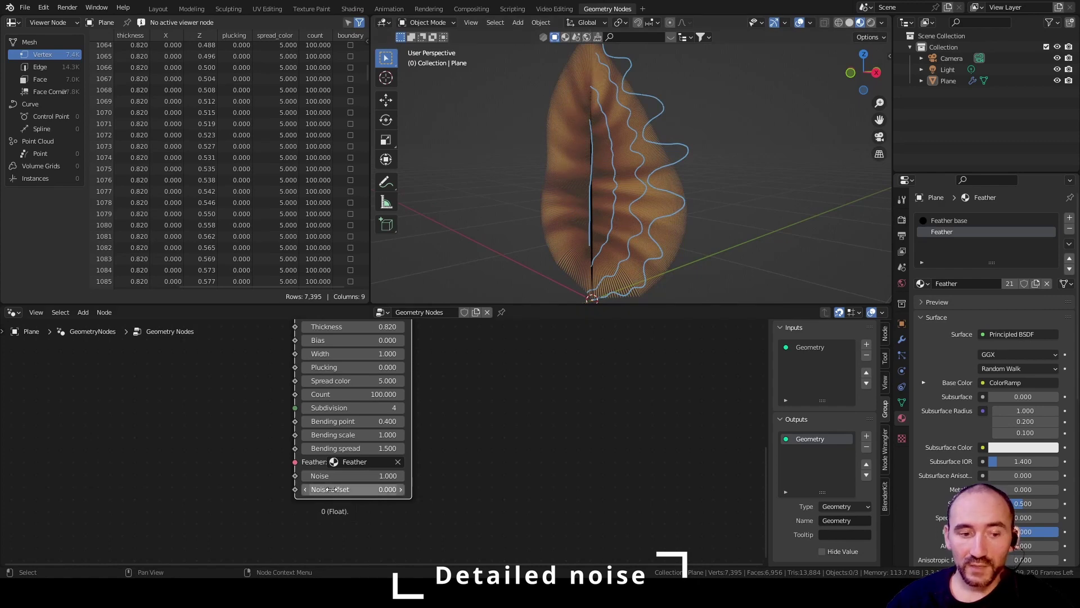
{"action": "left_click_drag", "start_coordinate": [331, 489], "coordinate": [807, 488]}
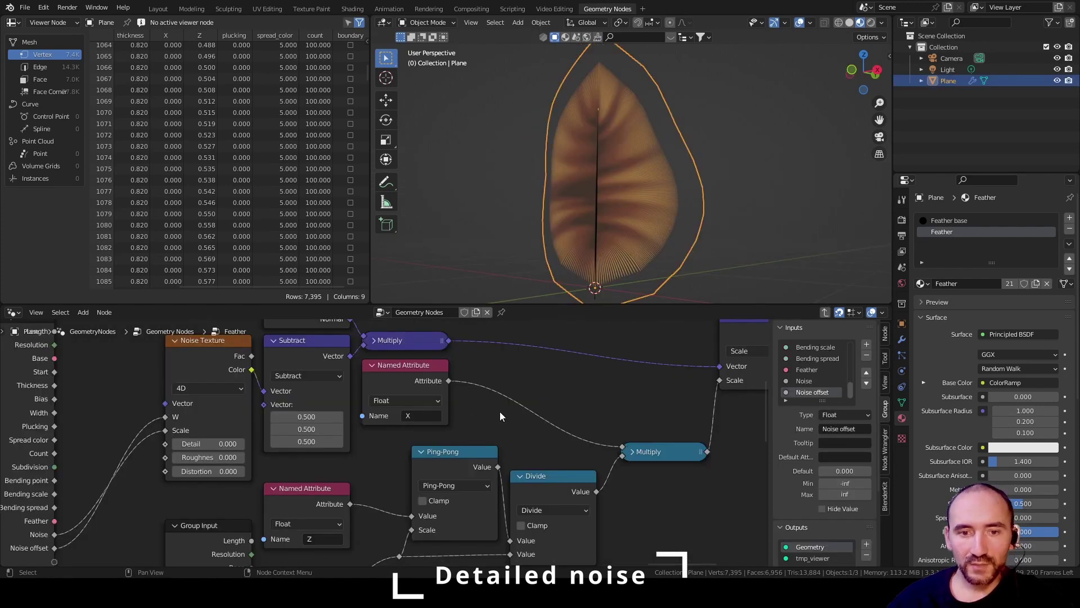
Step: Inside the Feather group, join the noise displacement nodes into a frame labelled "Detailed noise"
{"action": "left_click_drag", "start_coordinate": [289, 358], "coordinate": [703, 518]}
{"action": "key", "text": "ctrl+j"}
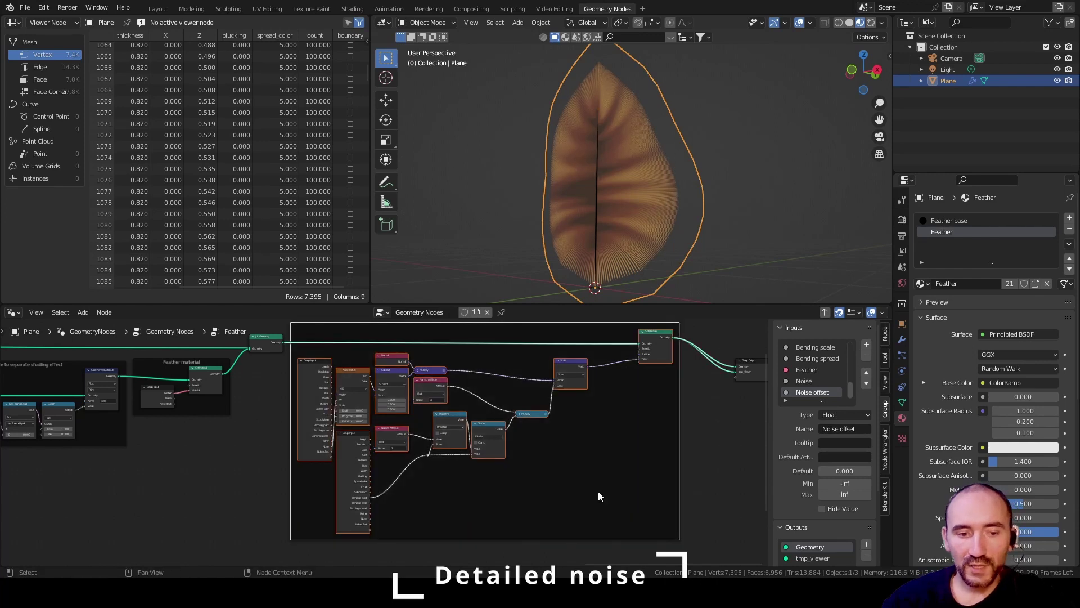
{"action": "key", "text": "F2"}
{"action": "type", "text": "Detail"}
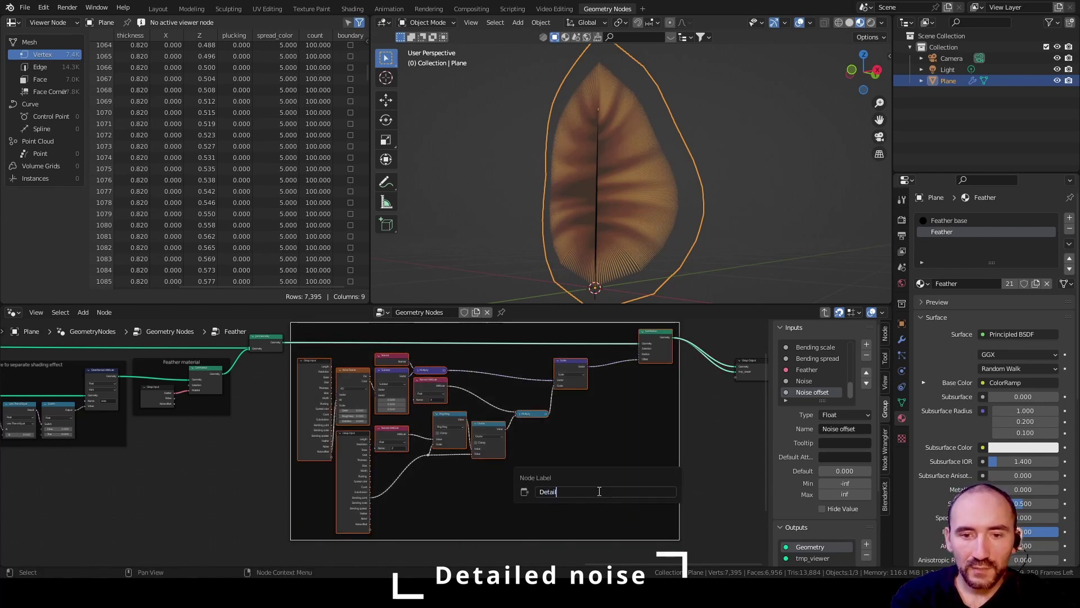
{"action": "type", "text": "ed noise"}
{"action": "key", "text": "Return"}
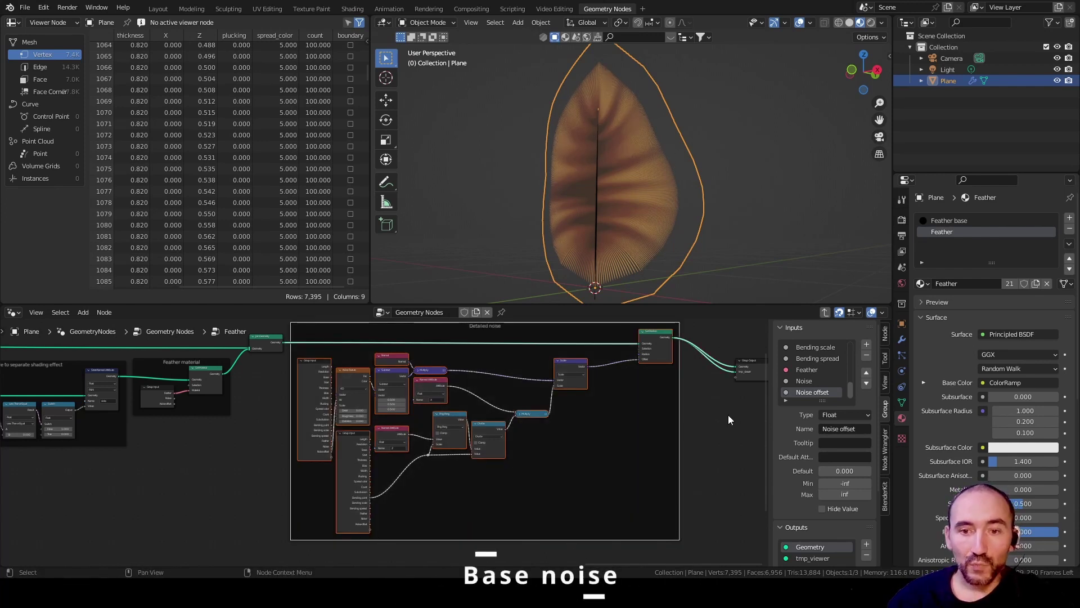
Step: Move the Group Output node farther away from the Detailed noise frame to make room for more nodes
{"action": "left_click", "coordinate": [707, 412]}
{"action": "middle_click_drag", "start_coordinate": [695, 413], "coordinate": [347, 447]}
{"action": "scroll", "coordinate": [396, 427], "scroll_direction": "up", "scroll_amount": 4}
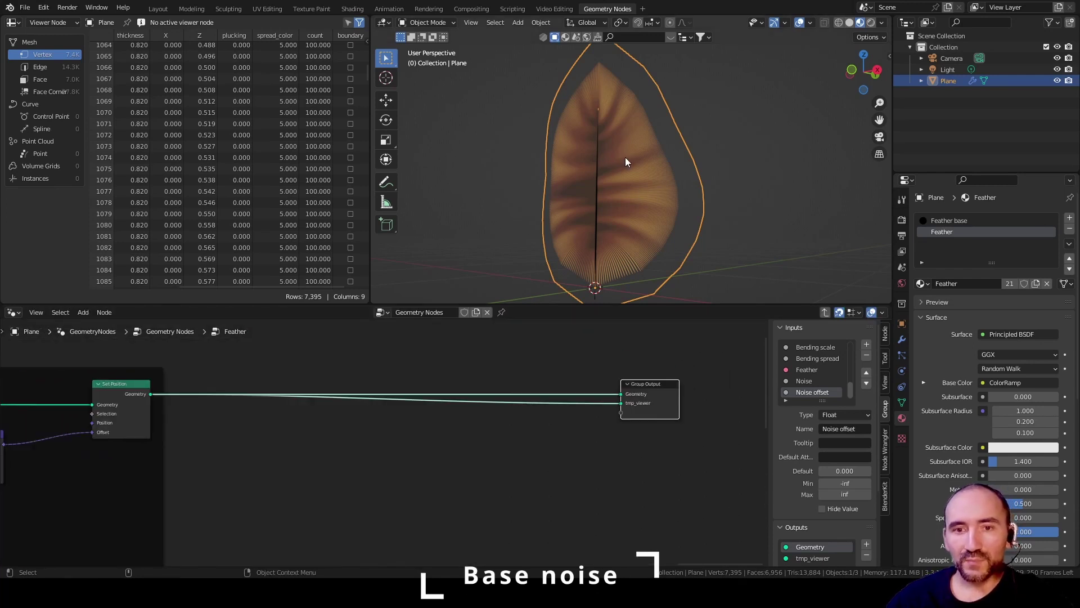
{"action": "scroll", "coordinate": [655, 173], "scroll_direction": "down", "scroll_amount": 1}
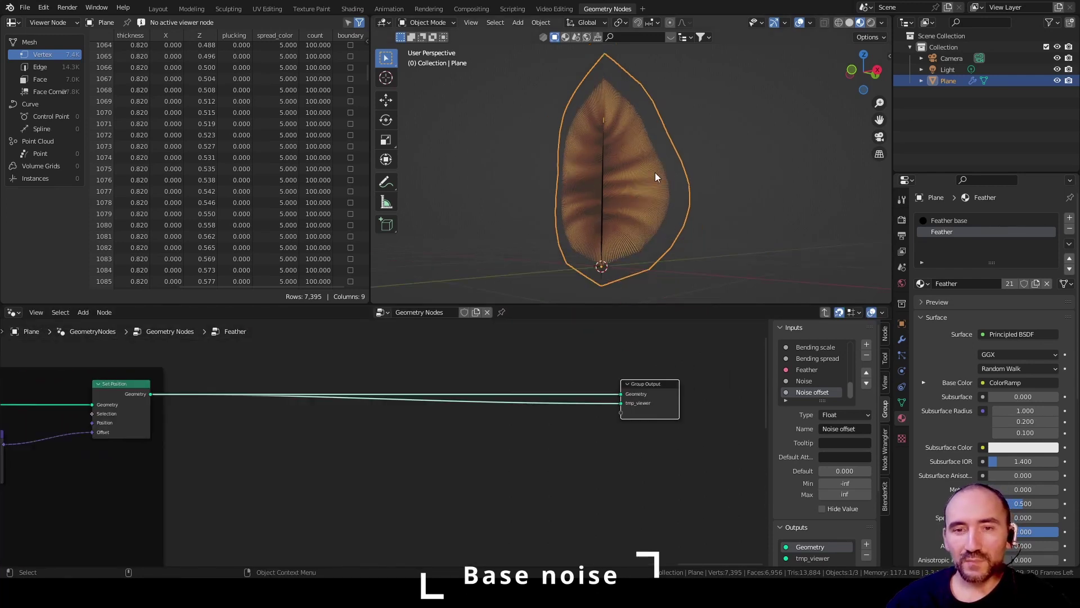
{"action": "left_click", "coordinate": [695, 134]}
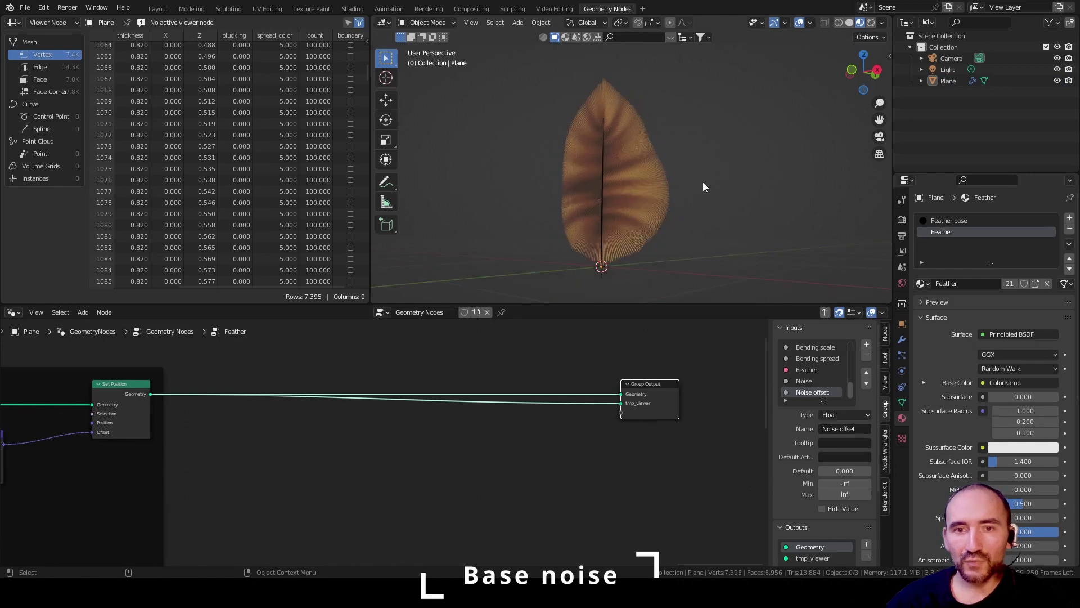
{"action": "middle_click_drag", "start_coordinate": [704, 182], "coordinate": [541, 145]}
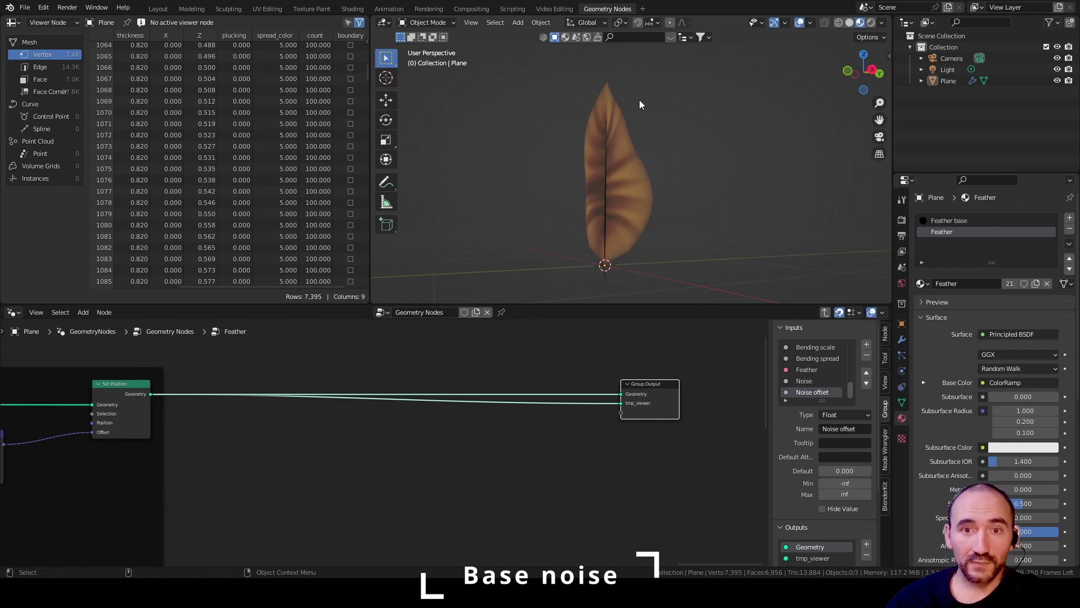
{"action": "mouse_move", "coordinate": [602, 278]}
{"action": "middle_mouse_down"}
{"action": "mouse_move", "coordinate": [602, 262]}
{"action": "mouse_move", "coordinate": [592, 296]}
{"action": "middle_mouse_up"}
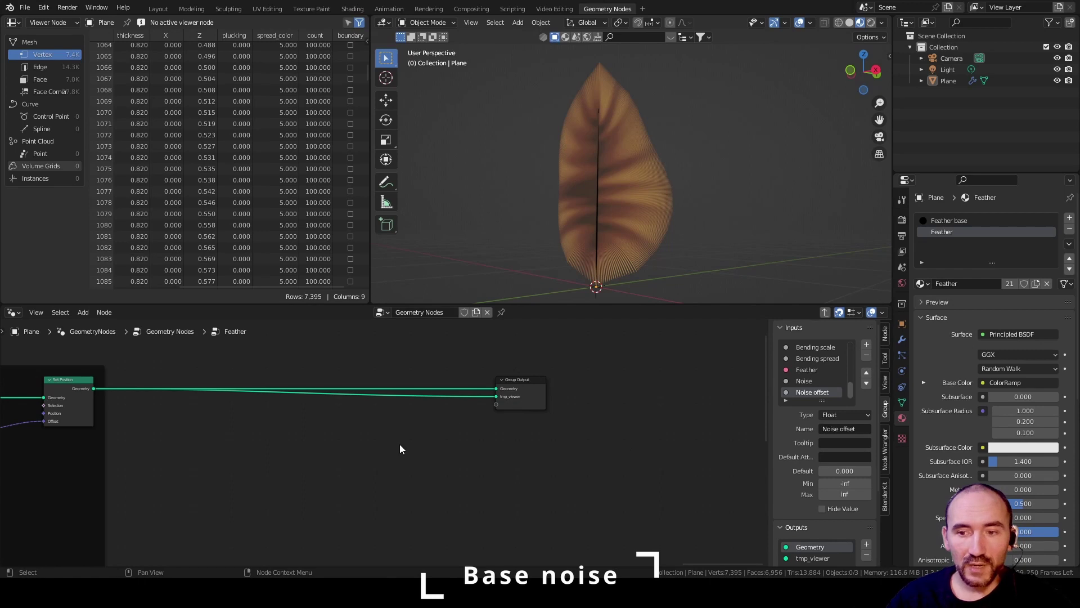
{"action": "middle_click_drag", "start_coordinate": [333, 423], "coordinate": [376, 427]}
{"action": "scroll", "coordinate": [376, 428], "scroll_direction": "up", "scroll_amount": 1}
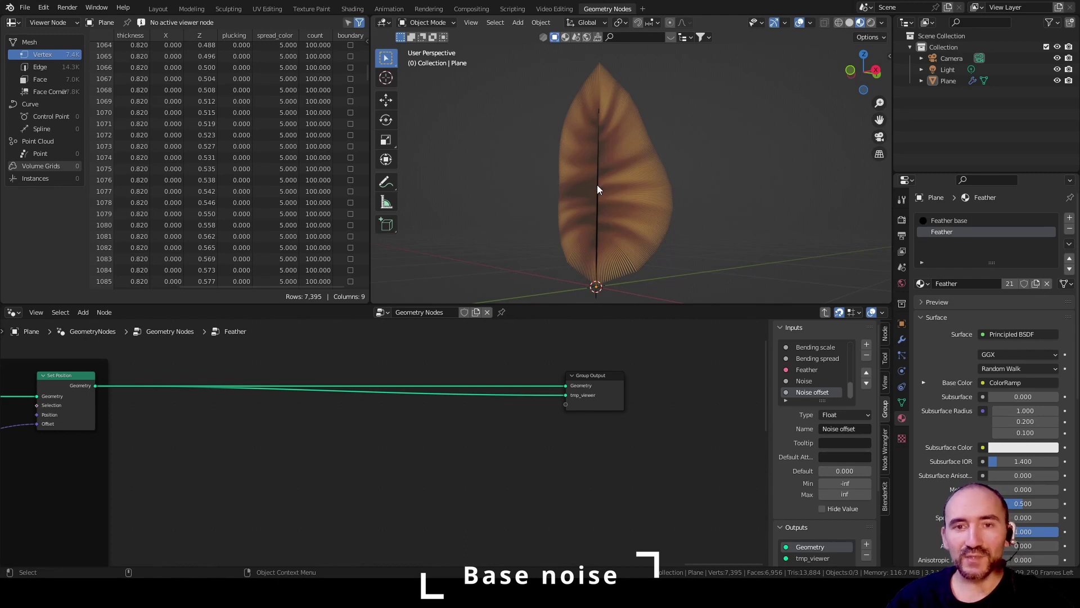
{"action": "left_click", "coordinate": [619, 140]}
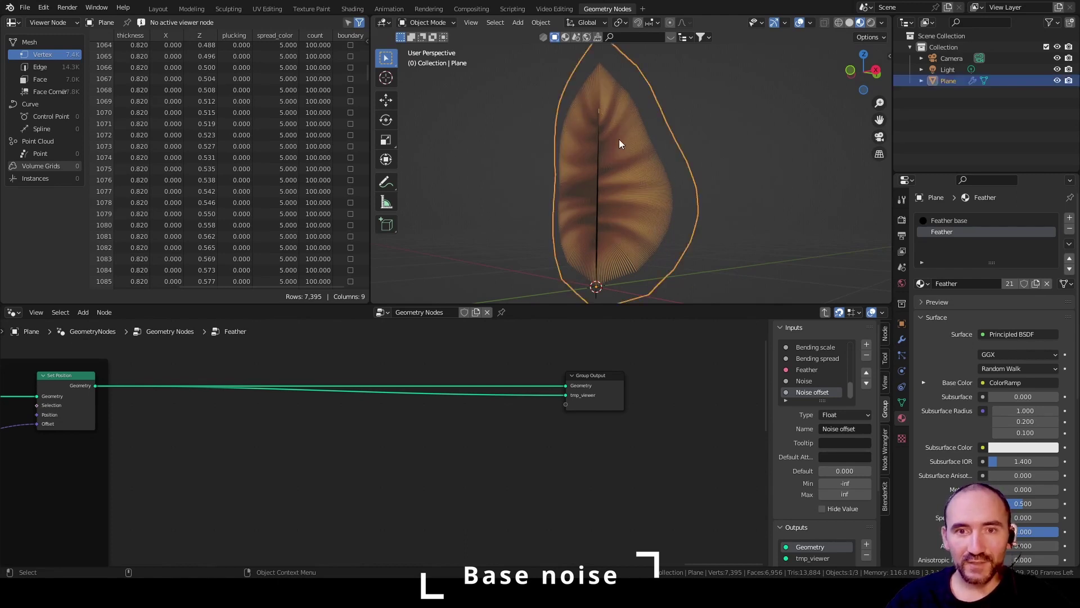
Step: Add a Float input to the Feather group and name it "Noise base"
{"action": "left_click", "coordinate": [866, 344]}
{"action": "double_click", "coordinate": [840, 429]}
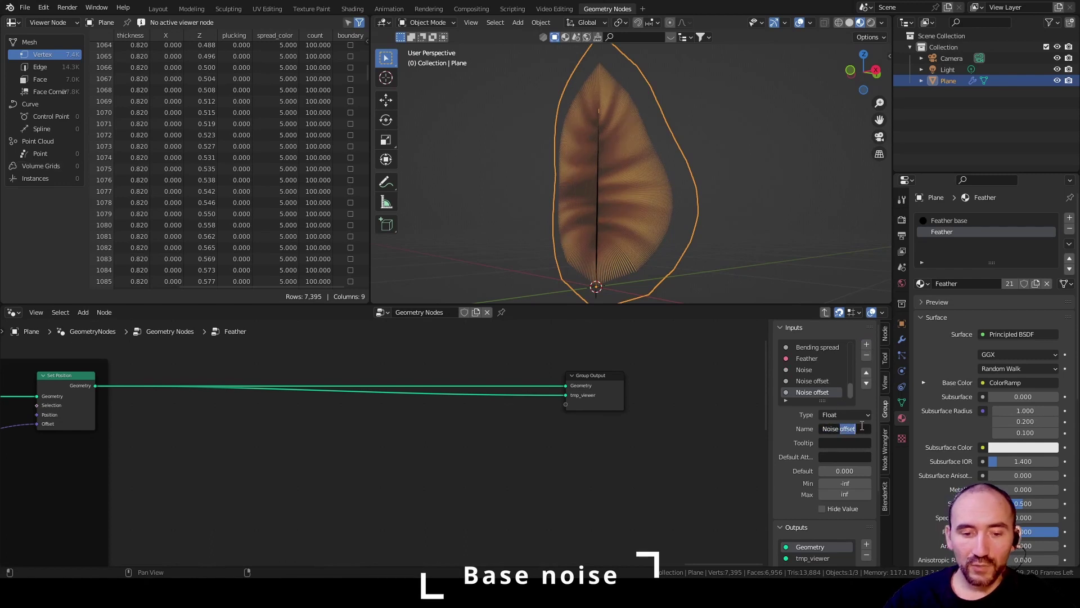
{"action": "type", "text": "base"}
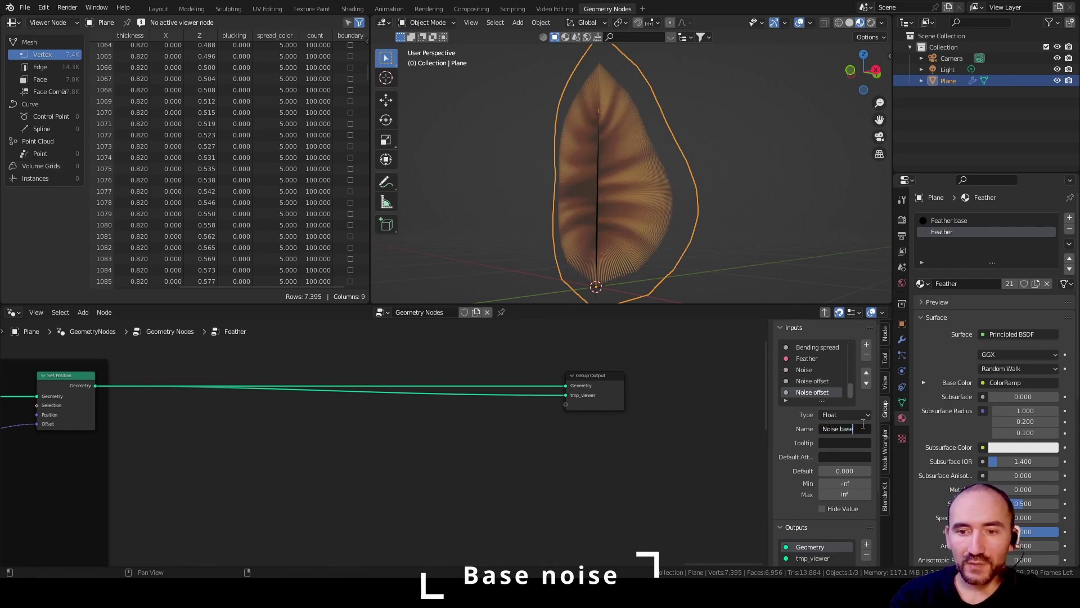
{"action": "key", "text": "Return"}
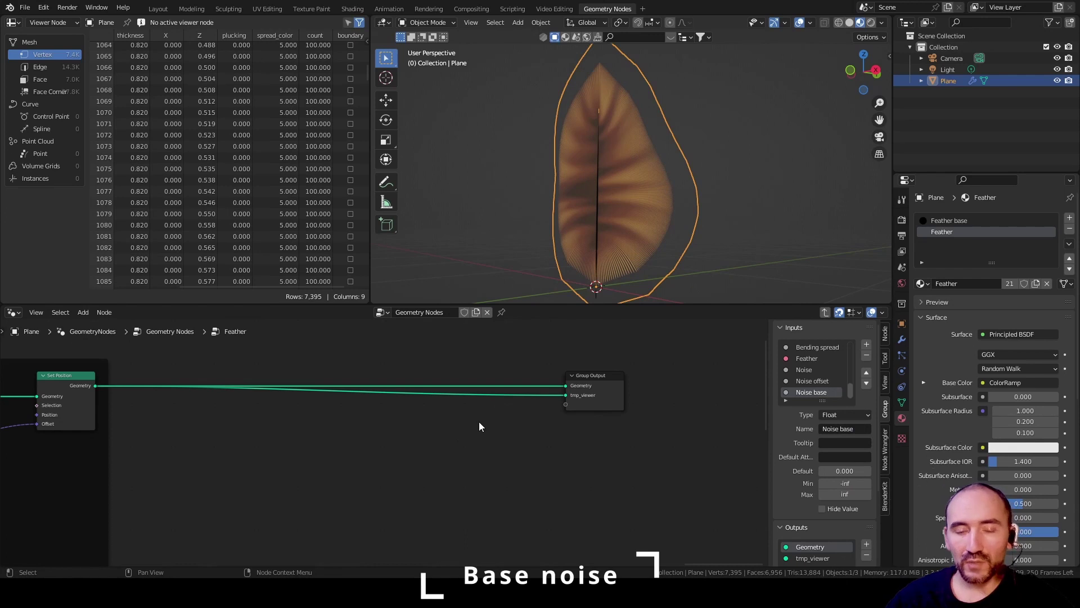
{"action": "left_click", "coordinate": [524, 217]}
{"action": "left_click", "coordinate": [617, 178]}
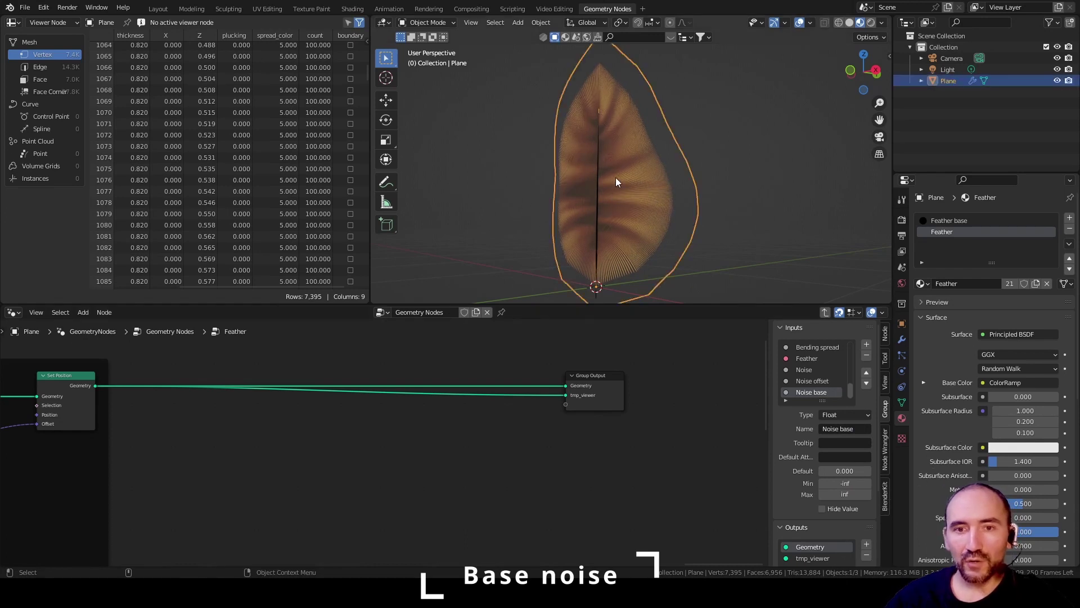
{"action": "middle_click_drag", "start_coordinate": [619, 178], "coordinate": [666, 186]}
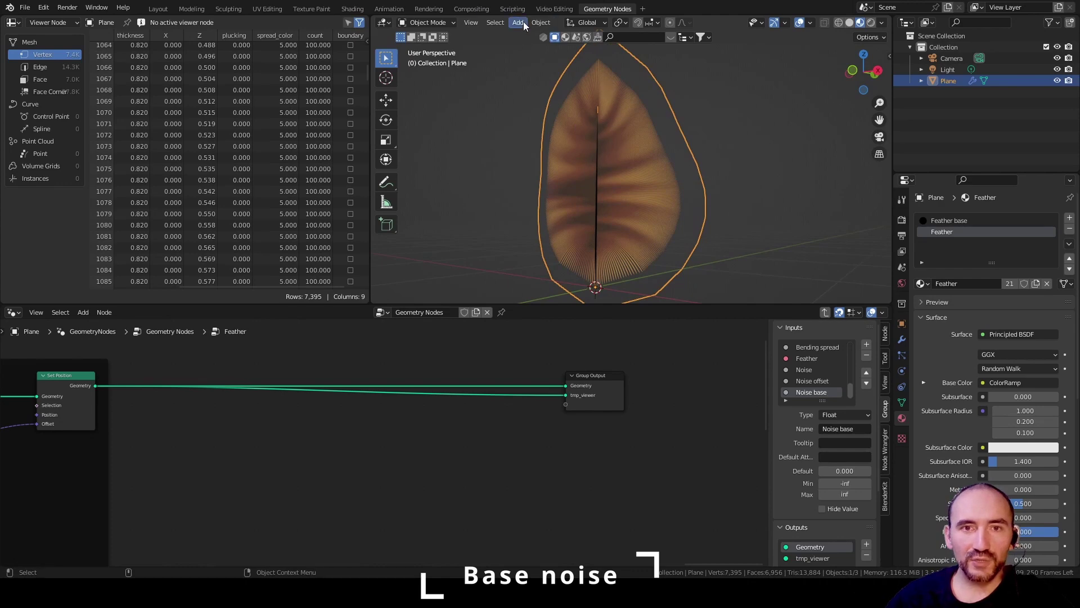
Step: In the Shading workspace, preview the Z Attribute node of the Feather material on the mesh
{"action": "left_click", "coordinate": [353, 9]}
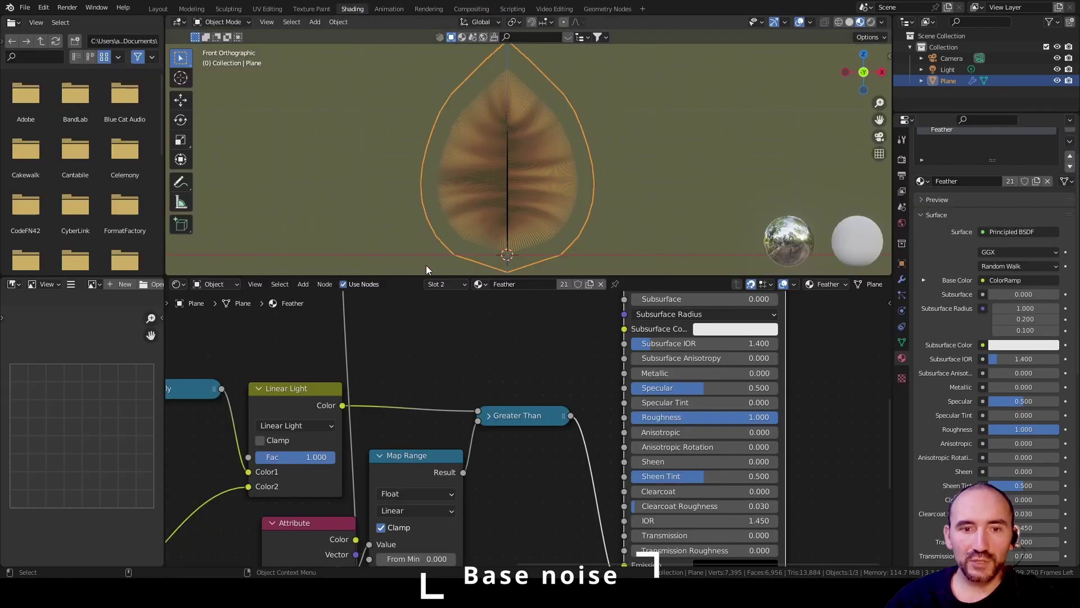
{"action": "scroll", "coordinate": [408, 380], "scroll_direction": "down", "scroll_amount": 3}
{"action": "scroll", "coordinate": [545, 355], "scroll_direction": "up", "scroll_amount": 2}
{"action": "middle_click_drag", "start_coordinate": [546, 355], "coordinate": [362, 418]}
{"action": "left_click", "coordinate": [284, 350], "text": "ctrl+shift"}
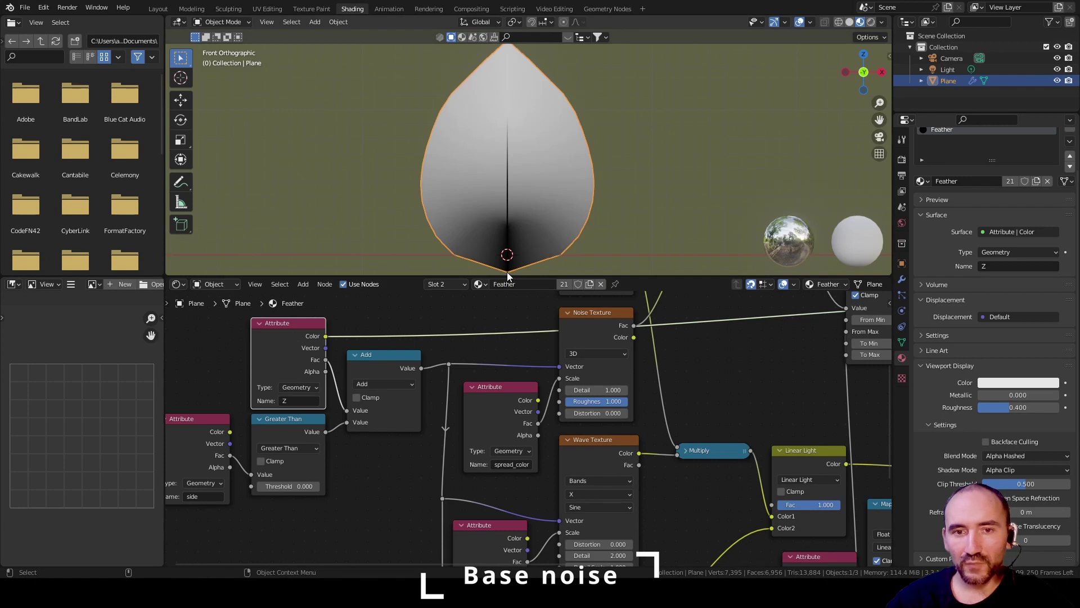
Step: Examine the Z gradient around the feather's base and its mesh structure in wireframe
{"action": "scroll", "coordinate": [505, 73], "scroll_direction": "down", "scroll_amount": 2}
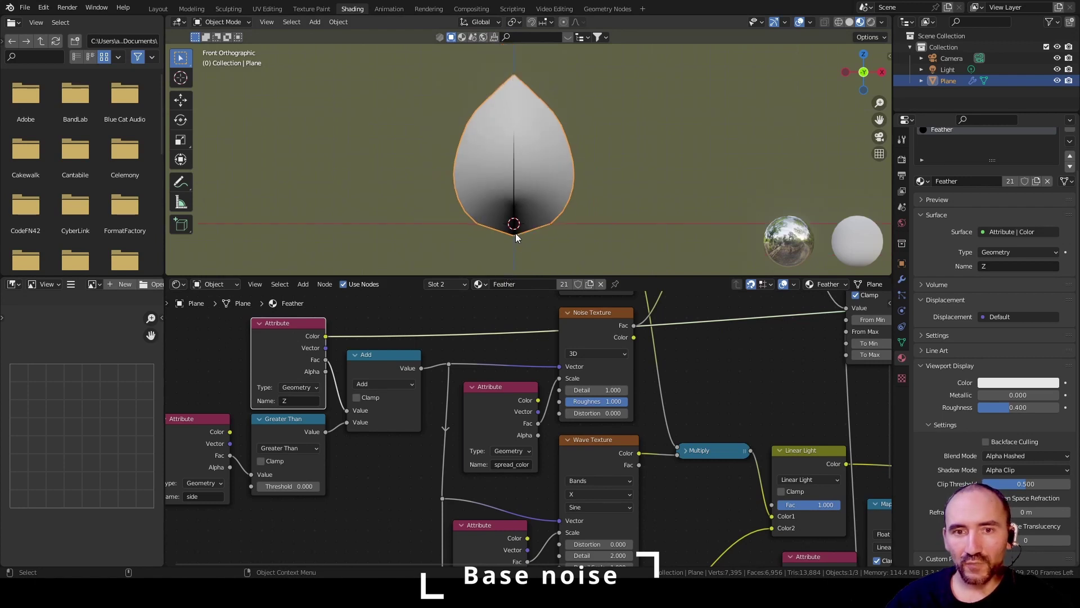
{"action": "scroll", "coordinate": [514, 223], "scroll_direction": "up", "scroll_amount": 2}
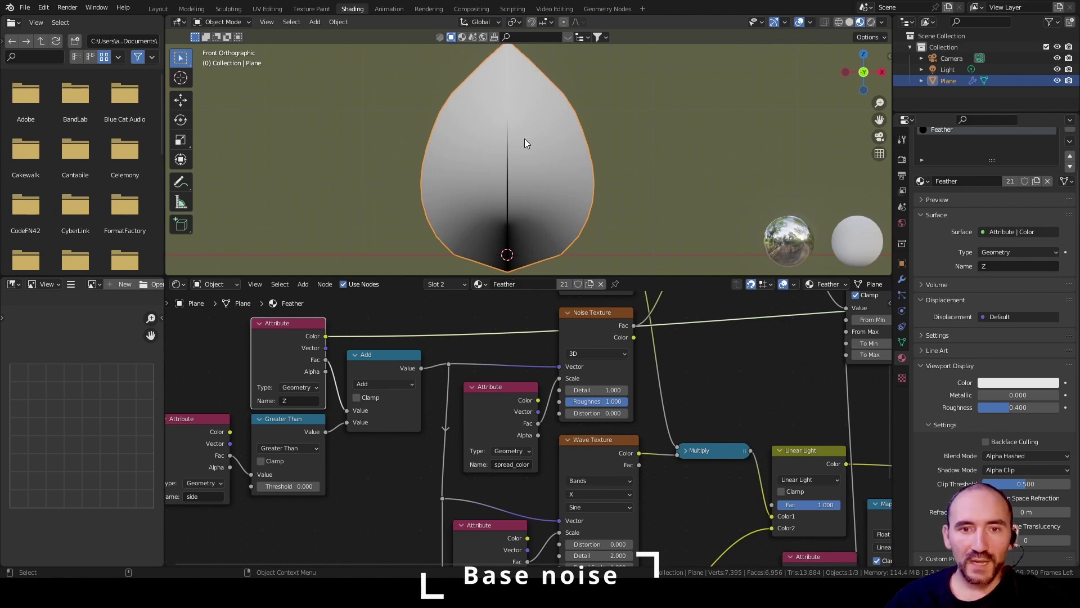
{"action": "scroll", "coordinate": [565, 169], "scroll_direction": "up", "scroll_amount": 4}
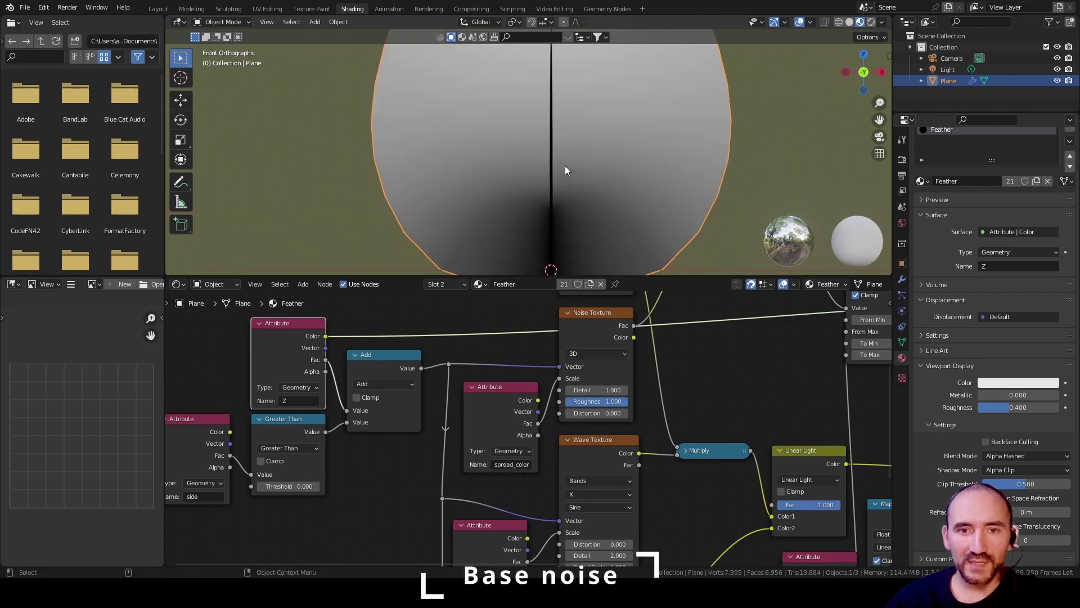
{"action": "key", "text": "shift+z"}
{"action": "middle_click_drag", "start_coordinate": [576, 185], "coordinate": [608, 160]}
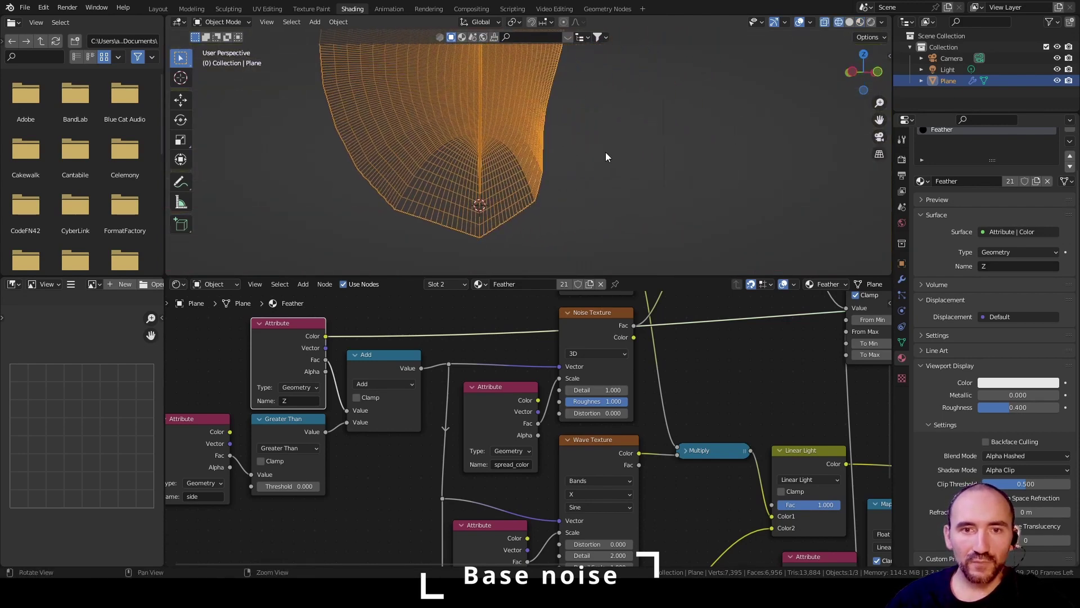
{"action": "middle_click_drag", "start_coordinate": [501, 169], "coordinate": [545, 169]}
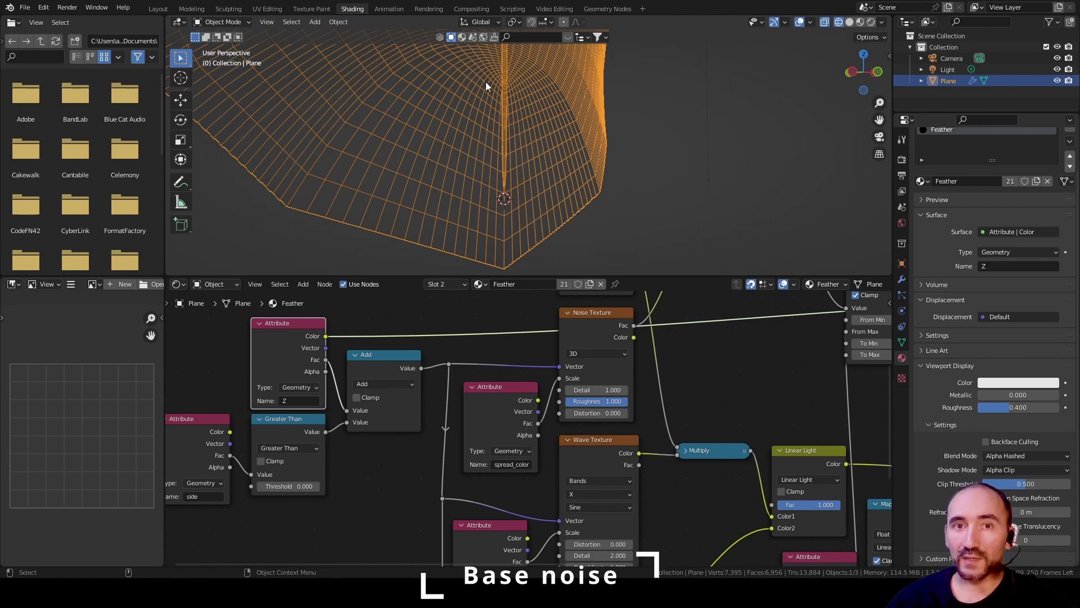
{"action": "scroll", "coordinate": [546, 128], "scroll_direction": "down", "scroll_amount": 3}
{"action": "middle_click_drag", "start_coordinate": [548, 126], "coordinate": [586, 109]}
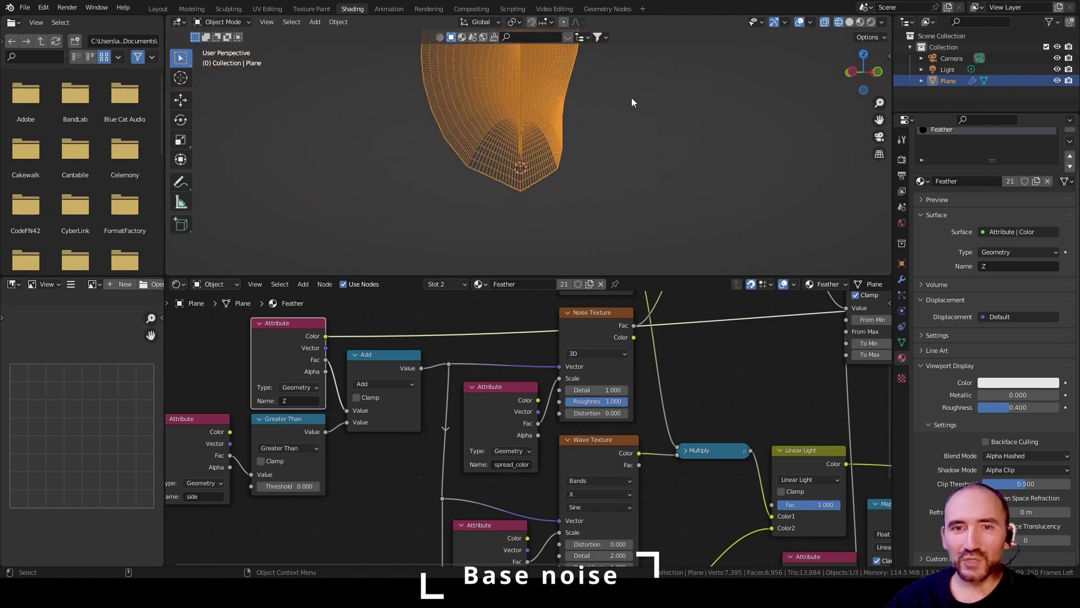
{"action": "middle_click_drag", "start_coordinate": [618, 156], "coordinate": [533, 135]}
Step: In the Geometry Nodes workspace, move the Detailed noise frame away from the Join Geometry node to free space between them
{"action": "left_click", "coordinate": [608, 9]}
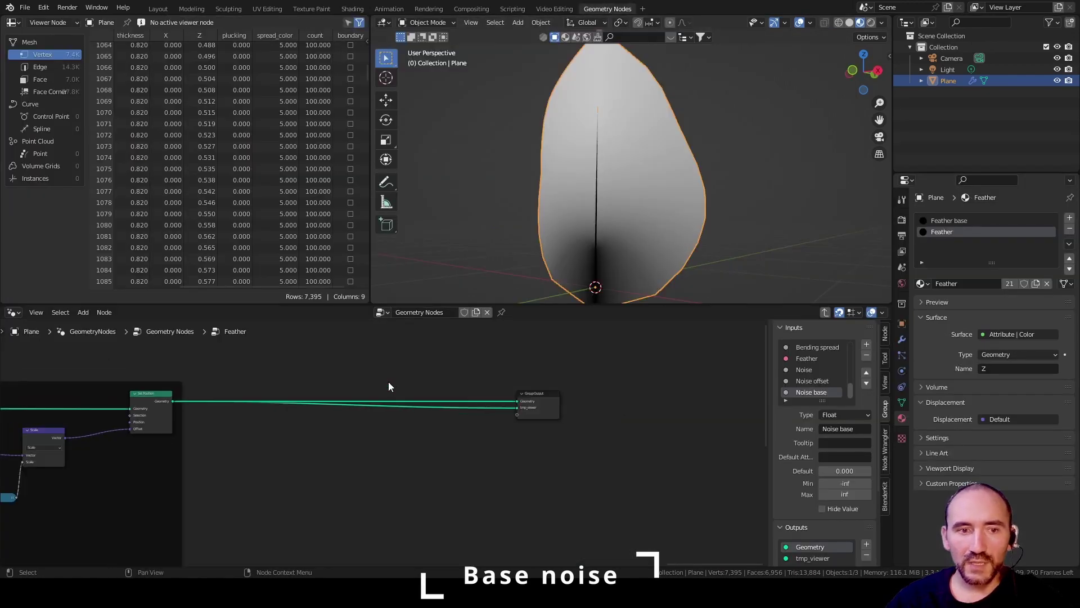
{"action": "middle_click_drag", "start_coordinate": [319, 423], "coordinate": [472, 448]}
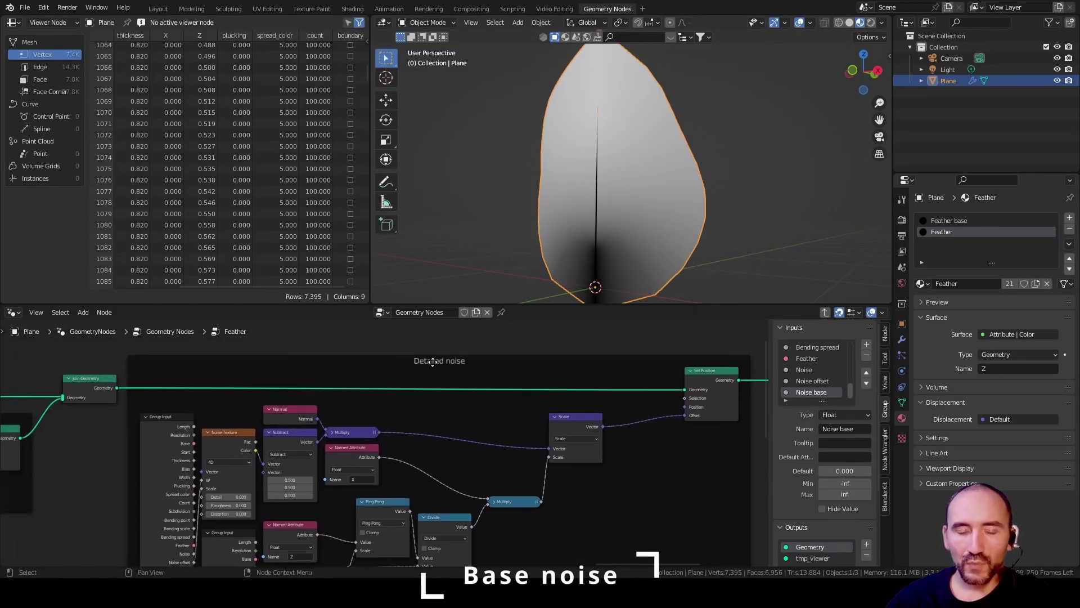
{"action": "middle_click_drag", "start_coordinate": [615, 253], "coordinate": [563, 236]}
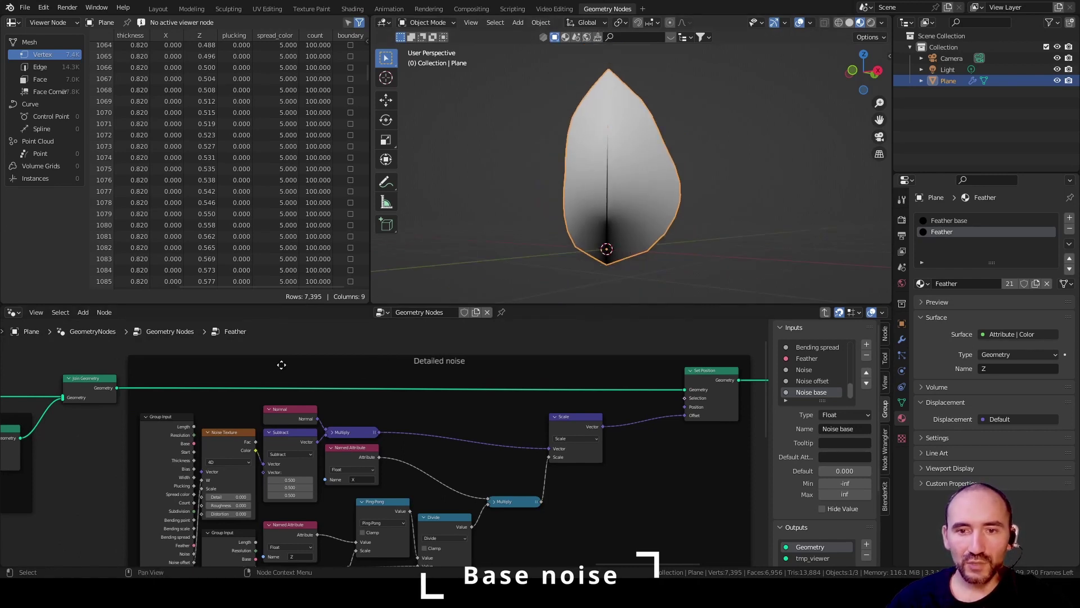
{"action": "left_click_drag", "start_coordinate": [282, 366], "coordinate": [485, 361]}
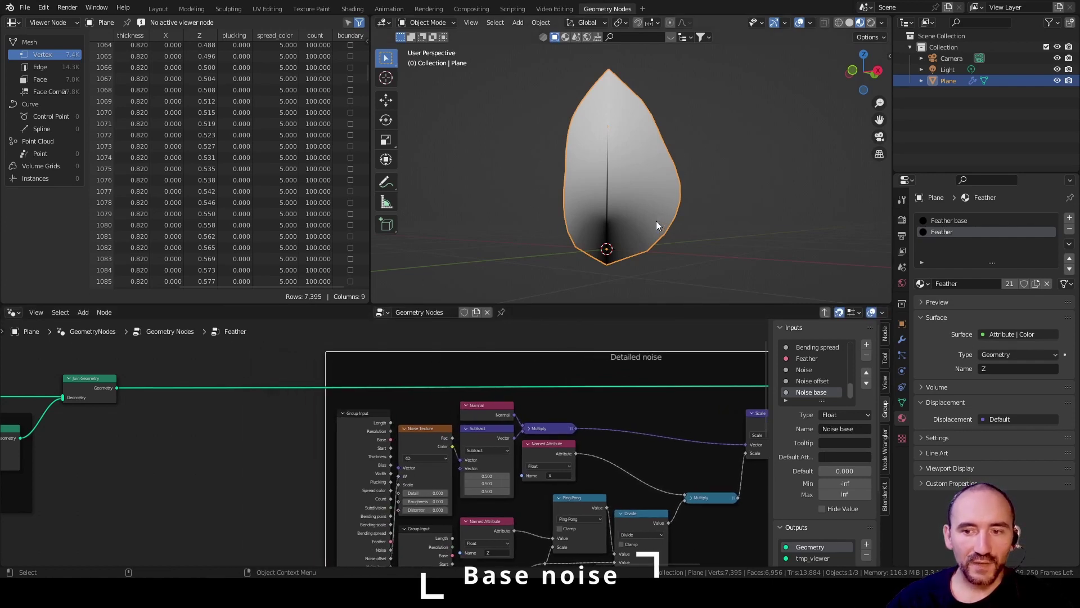
{"action": "scroll", "coordinate": [389, 405], "scroll_direction": "down", "scroll_amount": 2}
{"action": "middle_click_drag", "start_coordinate": [471, 399], "coordinate": [239, 373]}
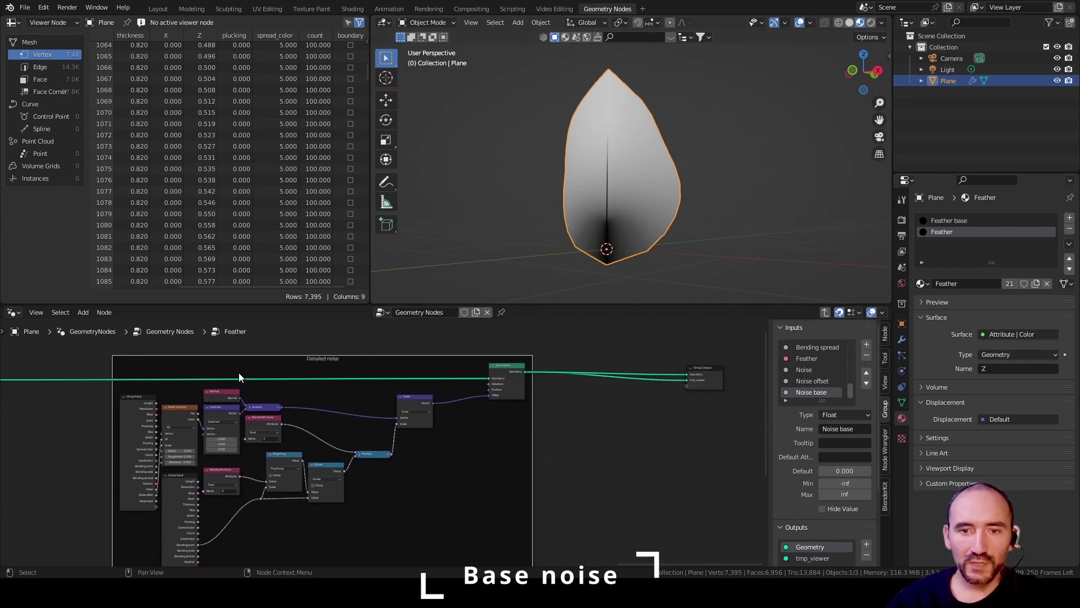
{"action": "left_click_drag", "start_coordinate": [362, 359], "coordinate": [475, 361]}
{"action": "middle_click_drag", "start_coordinate": [187, 379], "coordinate": [473, 377]}
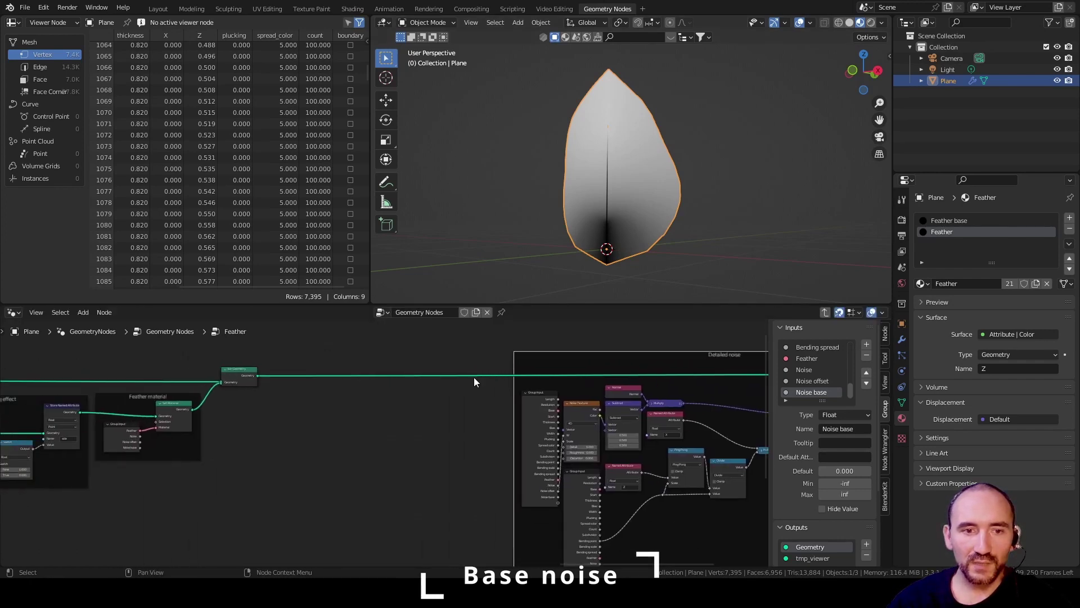
Step: Insert a Store Named Attribute node between Join Geometry and the Detailed noise frame, and name its attribute "absolute_z"
{"action": "scroll", "coordinate": [373, 460], "scroll_direction": "up", "scroll_amount": 3}
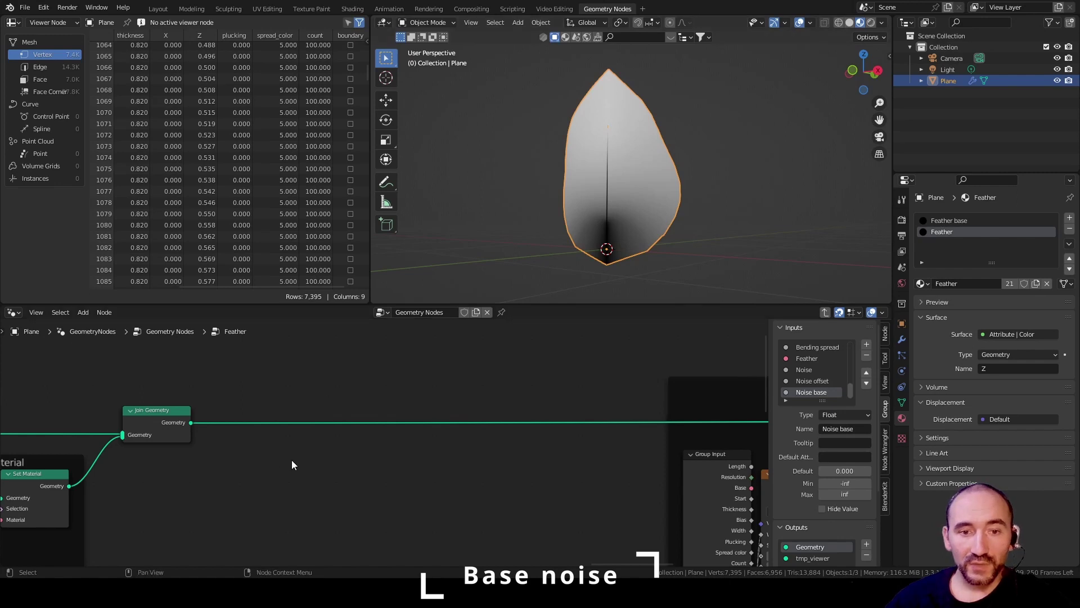
{"action": "scroll", "coordinate": [324, 462], "scroll_direction": "up", "scroll_amount": 2}
{"action": "key", "text": "shift+a"}
{"action": "type", "text": "store"}
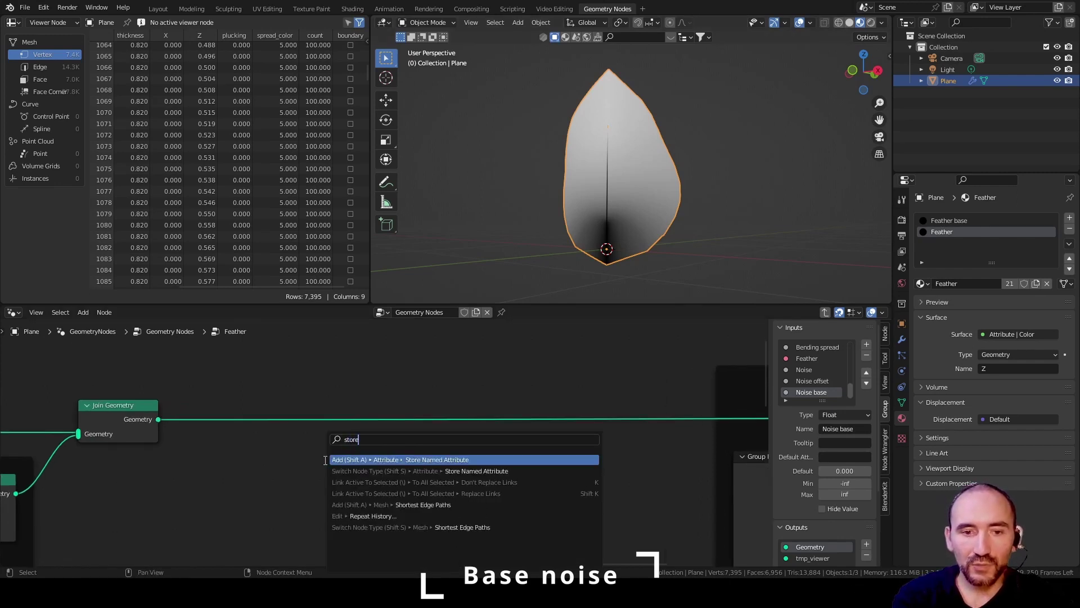
{"action": "key", "text": "Return"}
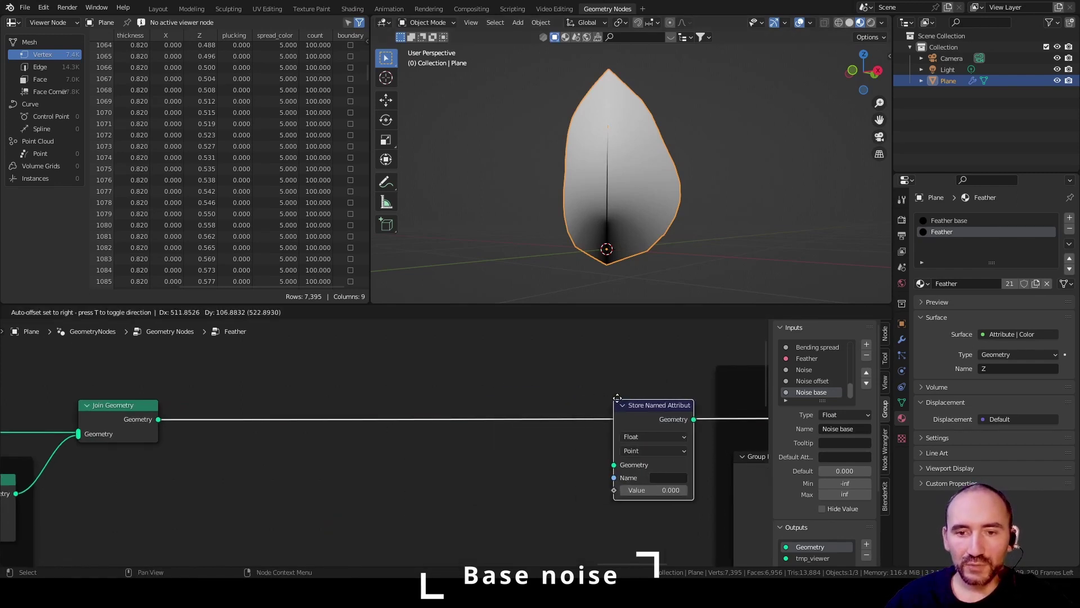
{"action": "left_click", "coordinate": [597, 394]}
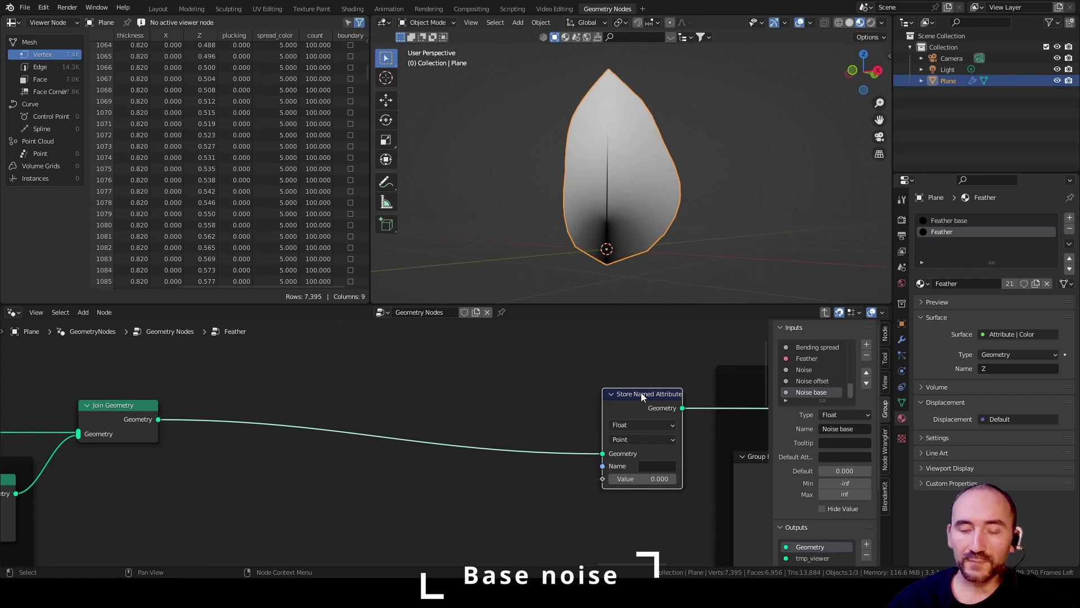
{"action": "left_click", "coordinate": [654, 465]}
{"action": "type", "text": "absolute"}
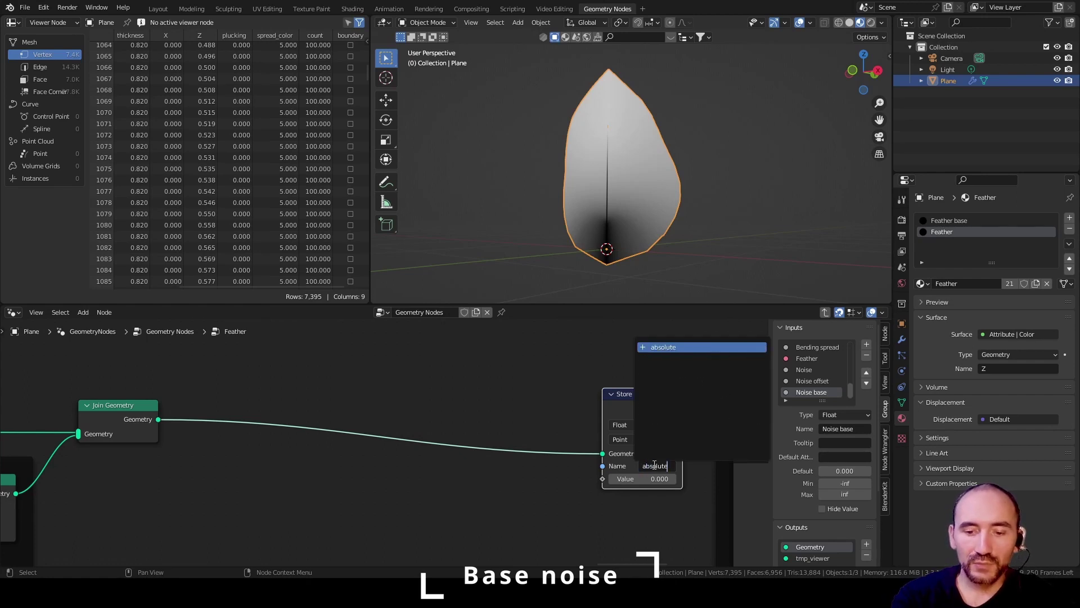
{"action": "type", "text": "_z"}
{"action": "key", "text": "Return"}
{"action": "middle_click_drag", "start_coordinate": [339, 427], "coordinate": [355, 390]}
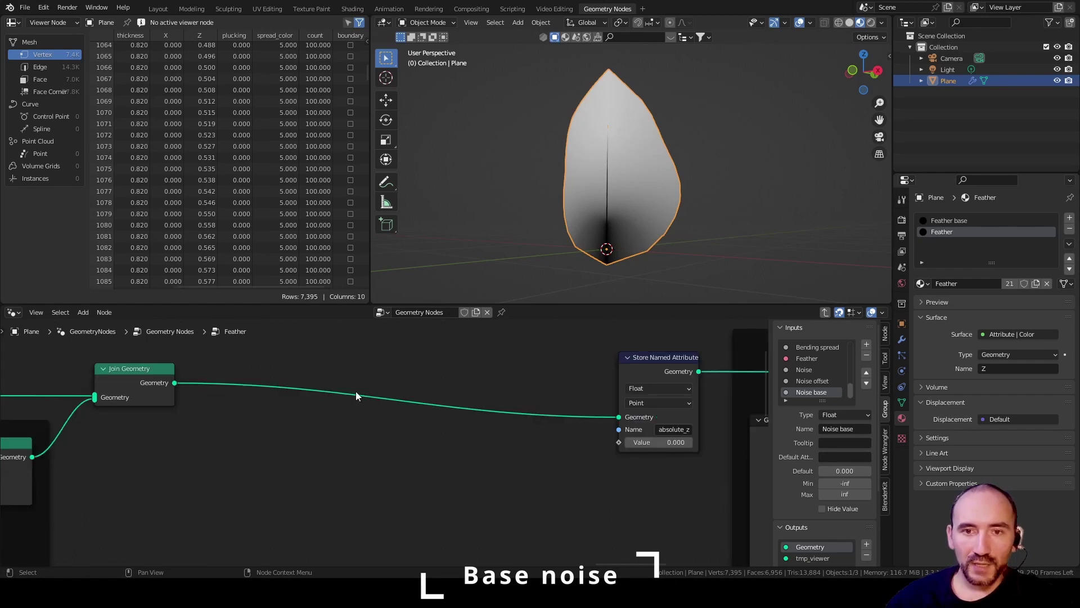
Step: Add an Attribute Statistic node below the main geometry link and feed it the Join Geometry output
{"action": "left_click", "coordinate": [734, 184]}
{"action": "scroll", "coordinate": [735, 184], "scroll_direction": "up", "scroll_amount": 1}
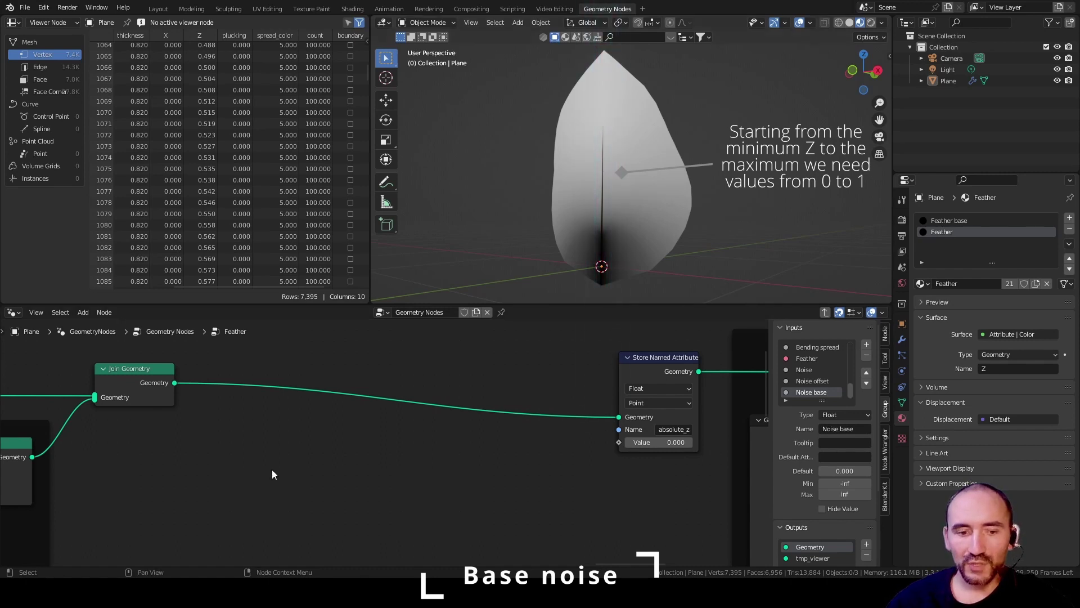
{"action": "key", "text": "F3"}
{"action": "type", "text": "attributes"}
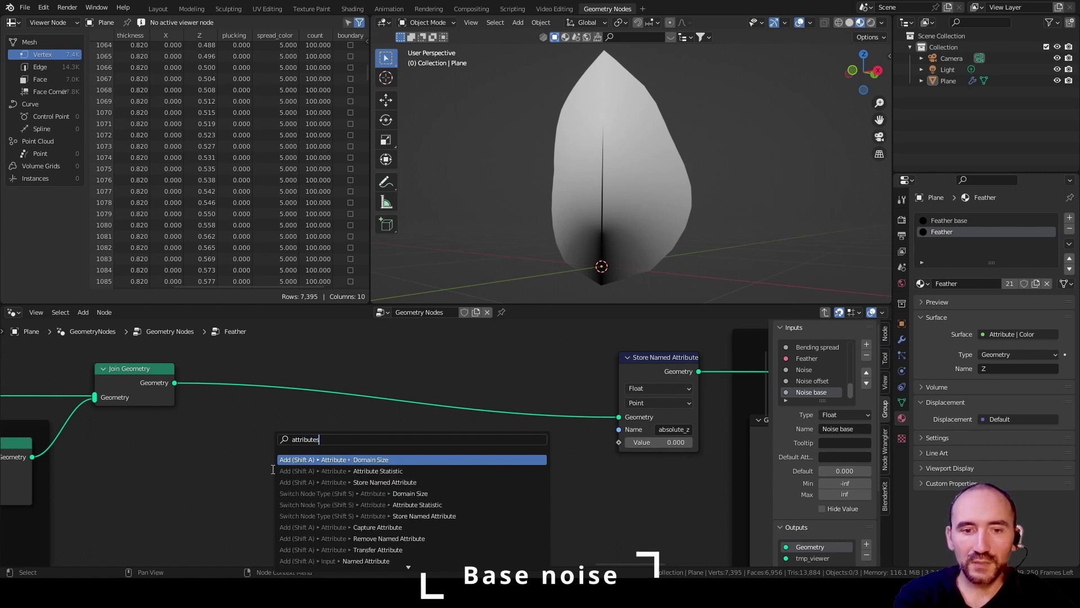
{"action": "left_click", "coordinate": [273, 471]}
{"action": "left_click", "coordinate": [323, 420]}
{"action": "scroll", "coordinate": [283, 412], "scroll_direction": "down", "scroll_amount": 1}
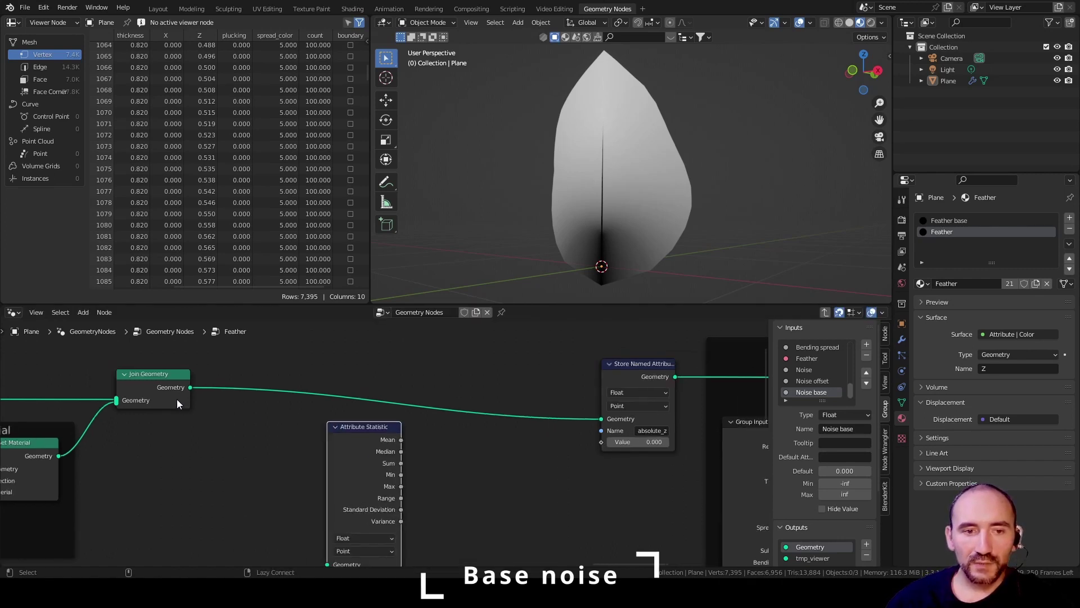
{"action": "right_click_drag", "start_coordinate": [176, 399], "coordinate": [359, 512], "text": "alt"}
{"action": "middle_click_drag", "start_coordinate": [359, 512], "coordinate": [342, 427]}
{"action": "left_click", "coordinate": [342, 426]}
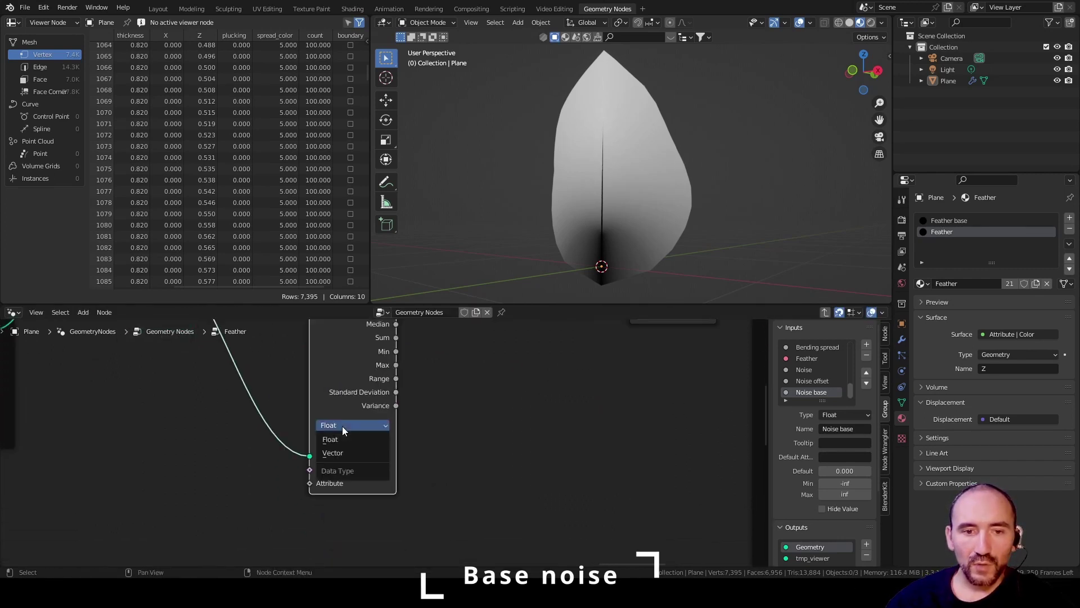
Step: Add a Position node split by Separate XYZ, and connect its Z to the Attribute Statistic's Attribute input
{"action": "key", "text": "F3"}
{"action": "type", "text": "posi"}
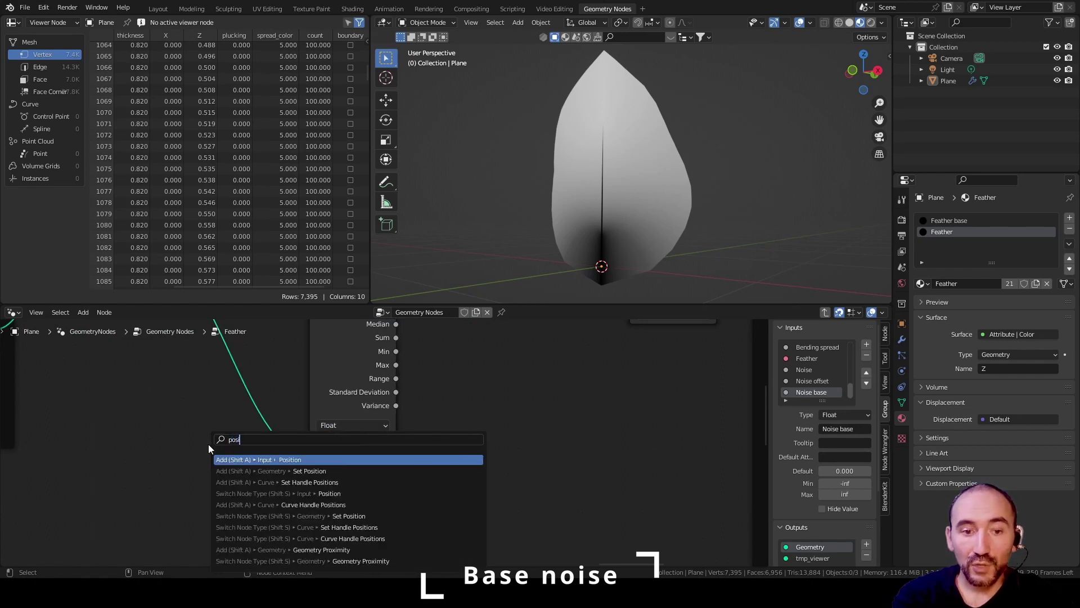
{"action": "key", "text": "Return"}
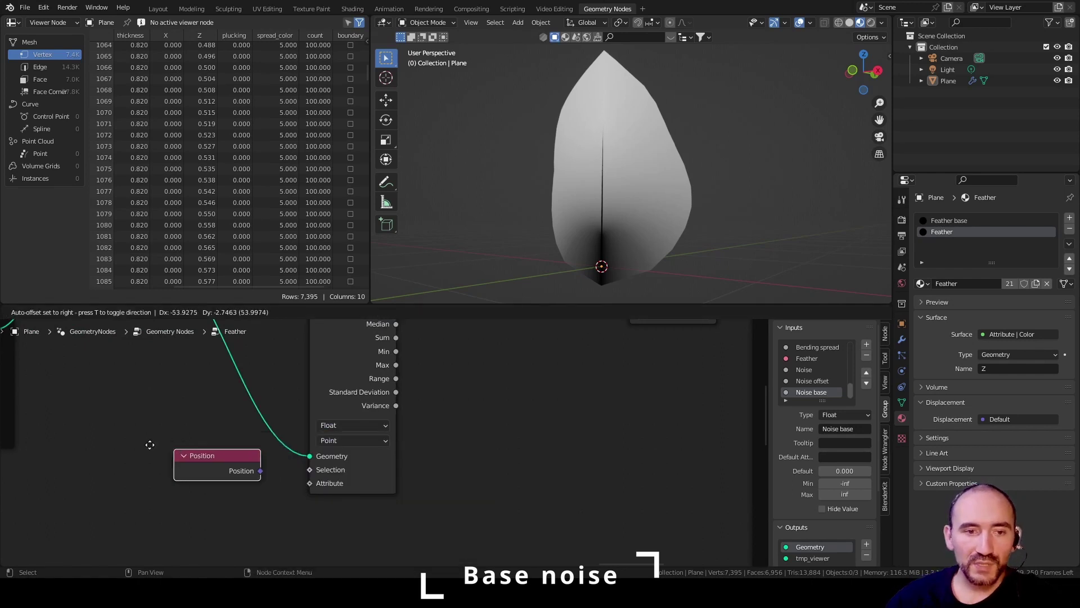
{"action": "left_click", "coordinate": [71, 443]}
{"action": "key", "text": "F3"}
{"action": "type", "text": "s"}
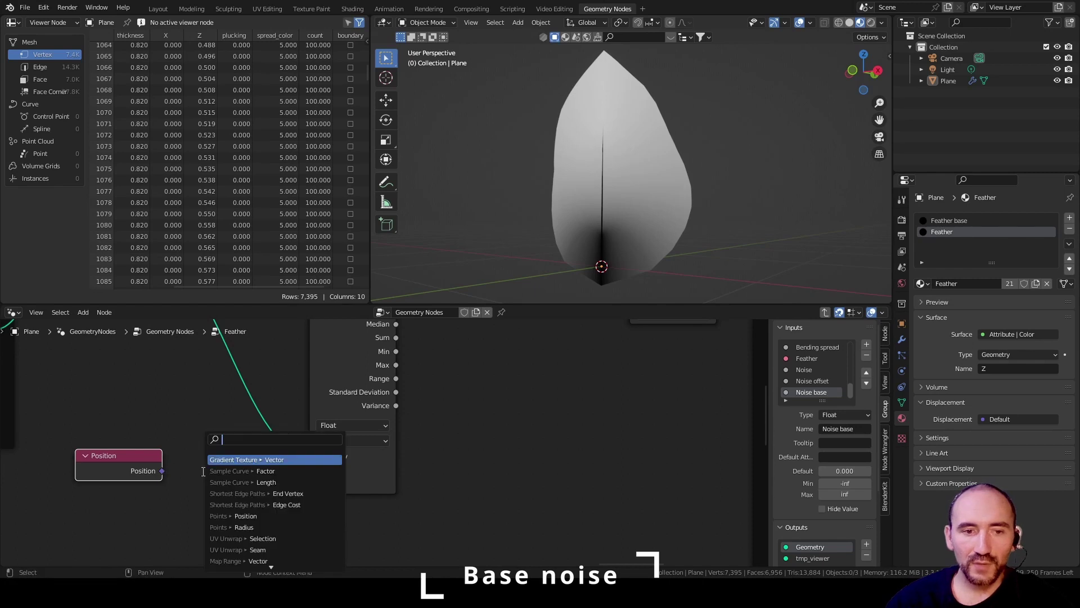
{"action": "type", "text": "epa"}
{"action": "key", "text": "Return"}
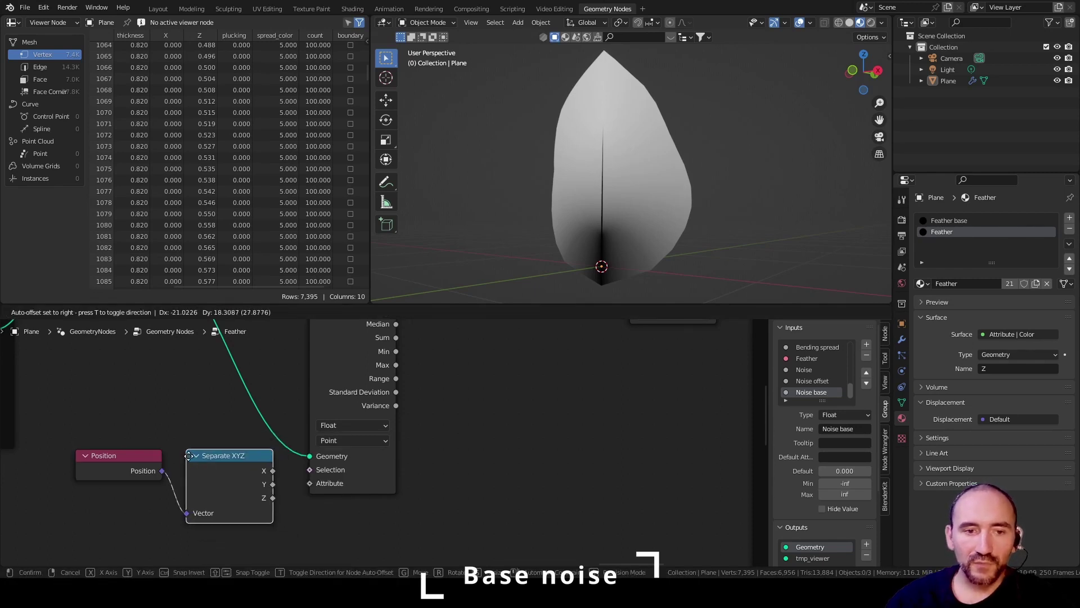
{"action": "left_click", "coordinate": [282, 490]}
{"action": "left_click_drag", "start_coordinate": [272, 498], "coordinate": [308, 486]}
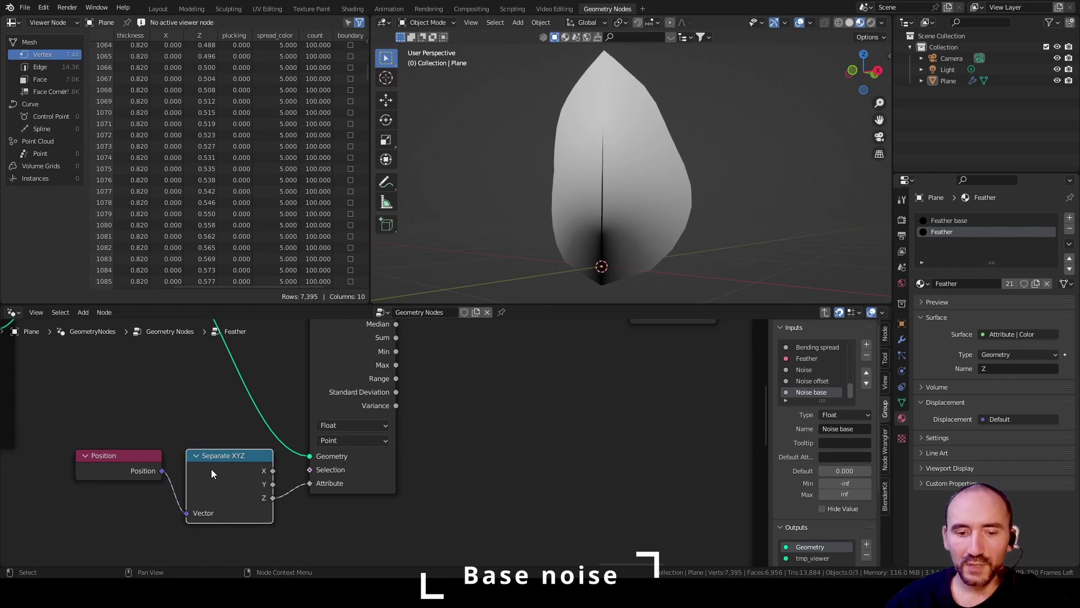
Step: Collapse the Separate XYZ node and arrange it neatly with the Position node beside Attribute Statistic
{"action": "key", "text": "h"}
{"action": "left_click_drag", "start_coordinate": [211, 464], "coordinate": [238, 486]}
{"action": "left_click_drag", "start_coordinate": [124, 461], "coordinate": [146, 469]}
Step: Add a Map Range node beside Attribute Statistic and connect the Separate XYZ Z output to its Value
{"action": "middle_click_drag", "start_coordinate": [428, 420], "coordinate": [289, 495]}
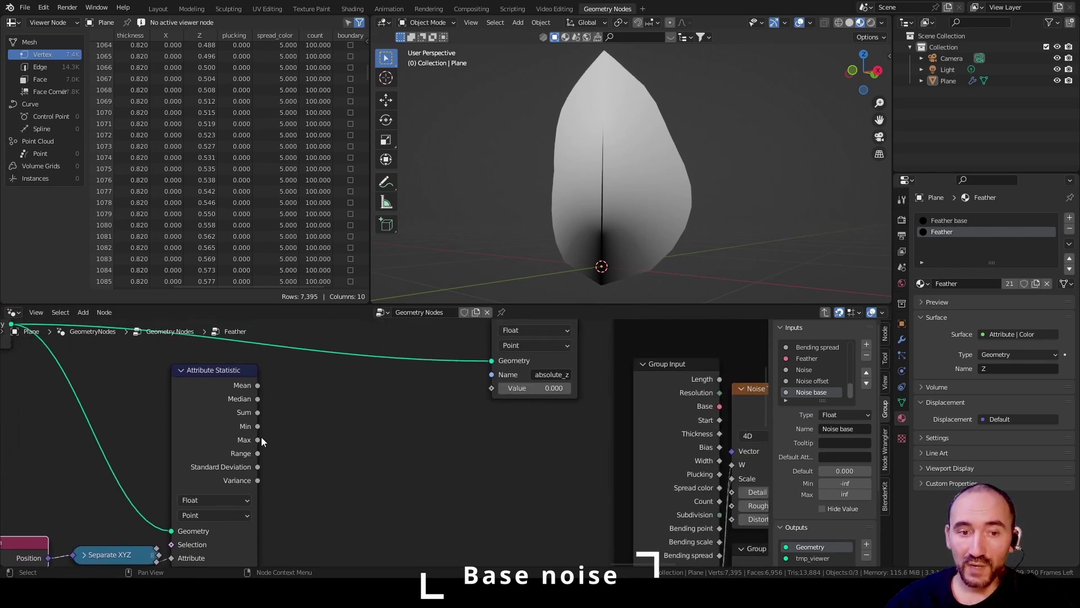
{"action": "key", "text": "shift+a"}
{"action": "type", "text": "map"}
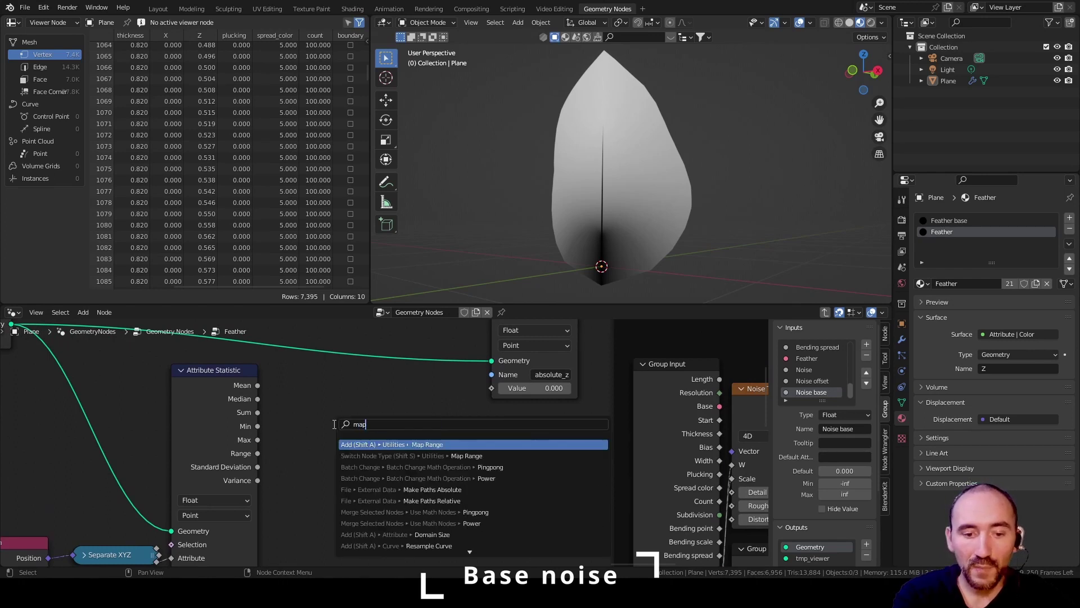
{"action": "key", "text": "Return"}
{"action": "left_click", "coordinate": [295, 443]}
{"action": "middle_click_drag", "start_coordinate": [236, 513], "coordinate": [278, 393]}
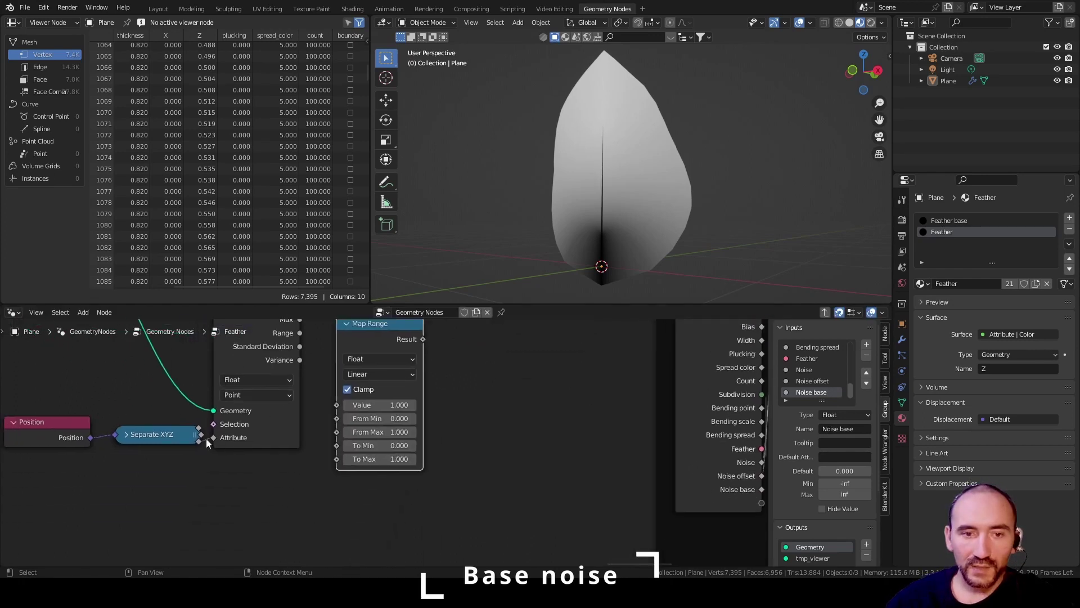
{"action": "left_click_drag", "start_coordinate": [177, 442], "coordinate": [338, 405]}
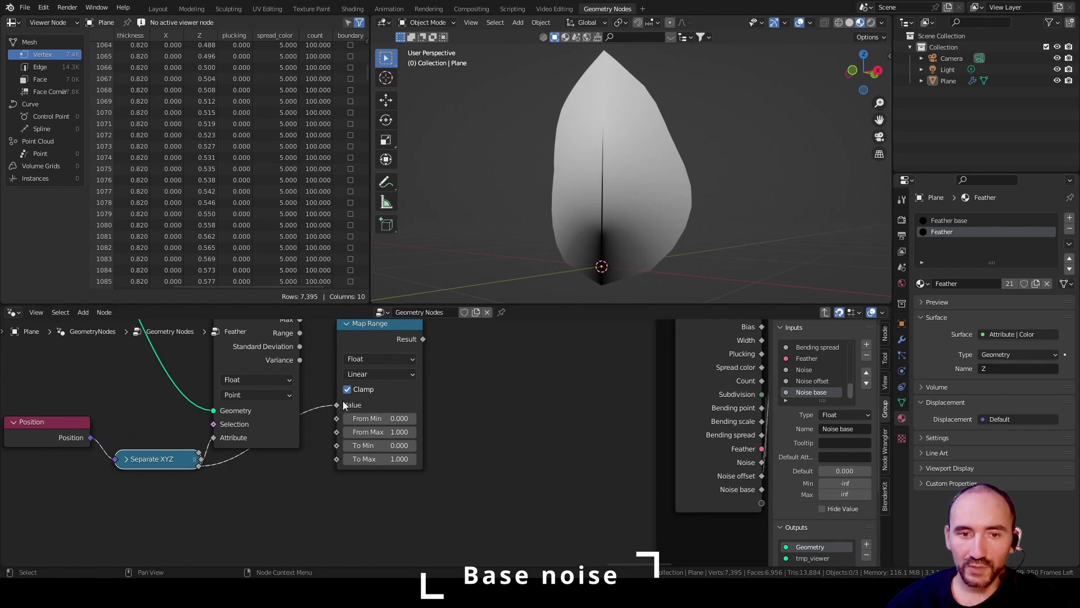
Step: Connect the statistic's Min and Max to Map Range's From Min and From Max, and its Result to the absolute_z attribute's Value
{"action": "middle_click_drag", "start_coordinate": [363, 360], "coordinate": [358, 431]}
{"action": "left_click_drag", "start_coordinate": [362, 406], "coordinate": [392, 396]}
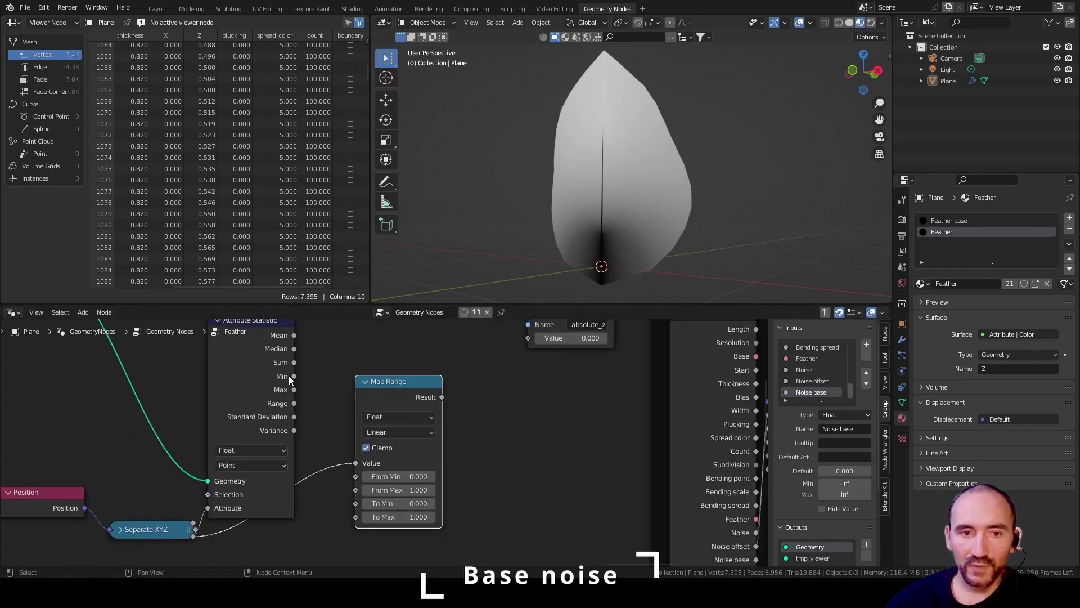
{"action": "left_click_drag", "start_coordinate": [294, 376], "coordinate": [357, 476]}
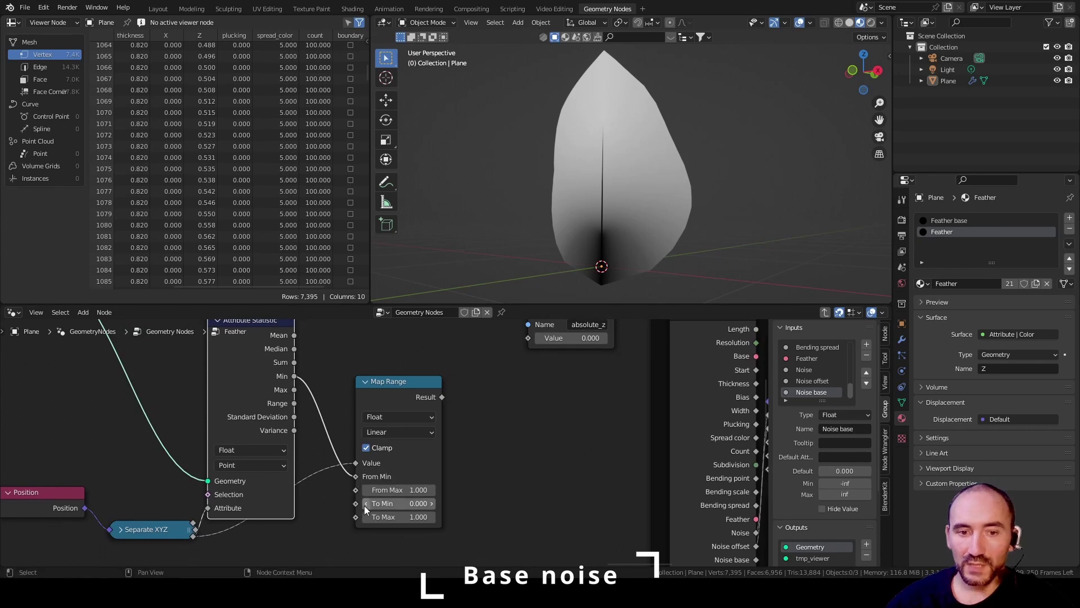
{"action": "left_click_drag", "start_coordinate": [295, 390], "coordinate": [356, 490]}
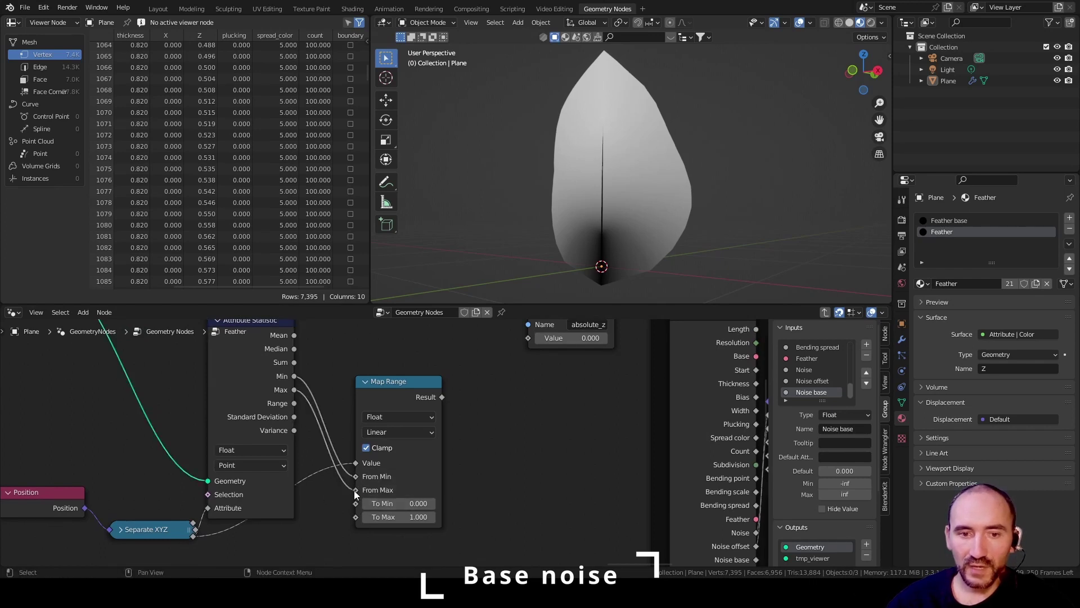
{"action": "middle_click_drag", "start_coordinate": [485, 389], "coordinate": [436, 465]}
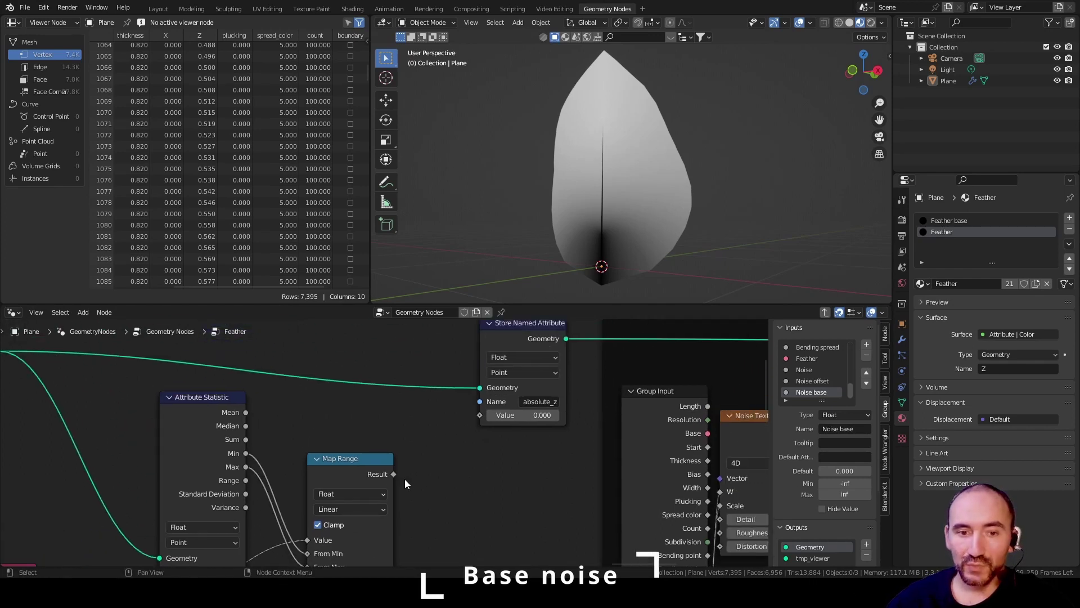
{"action": "left_click_drag", "start_coordinate": [395, 474], "coordinate": [482, 418]}
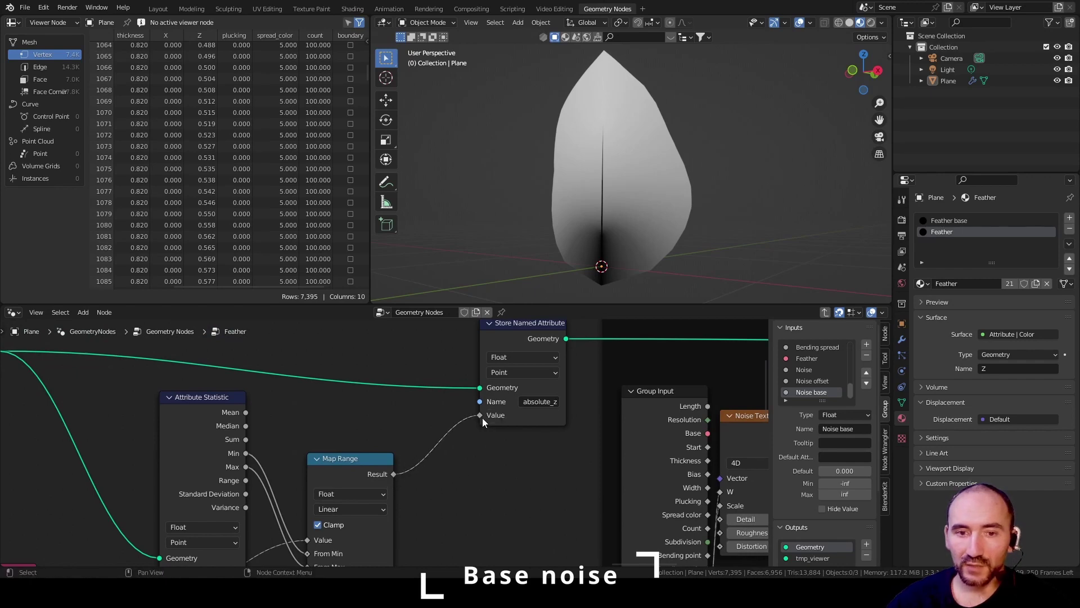
{"action": "scroll", "coordinate": [437, 438], "scroll_direction": "down", "scroll_amount": 2}
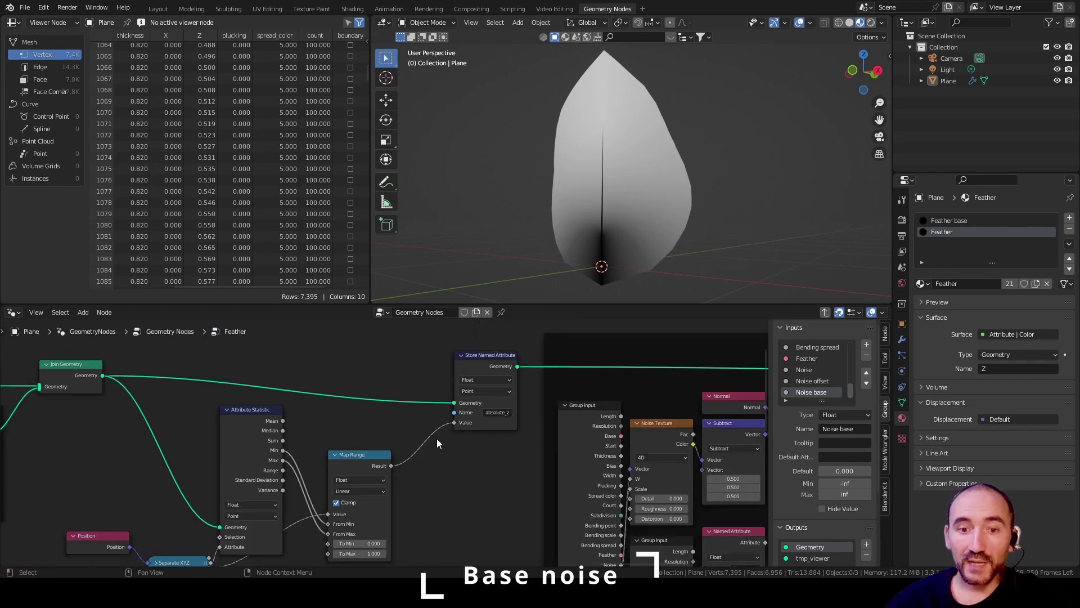
Step: In the Shading workspace, duplicate the feather material's "side" Attribute node below the original and set its name to absolute_z
{"action": "left_click", "coordinate": [352, 9]}
{"action": "scroll", "coordinate": [338, 450], "scroll_direction": "down", "scroll_amount": 2}
{"action": "middle_click_drag", "start_coordinate": [338, 450], "coordinate": [600, 400]}
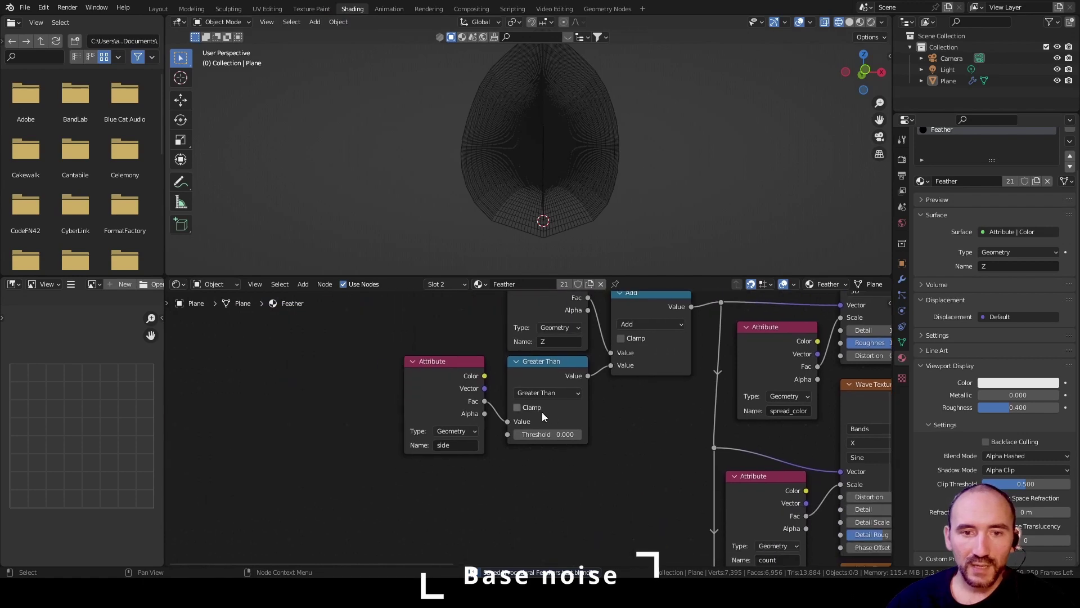
{"action": "left_click", "coordinate": [434, 380]}
{"action": "key", "text": "shift+d"}
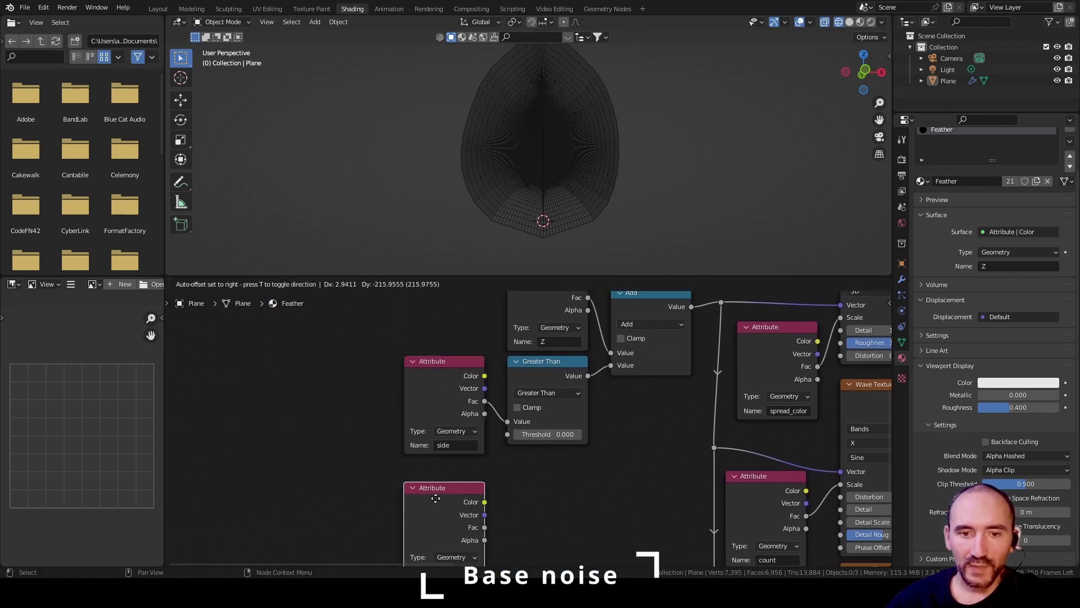
{"action": "left_click", "coordinate": [548, 485]}
{"action": "scroll", "coordinate": [547, 485], "scroll_direction": "up", "scroll_amount": 1}
{"action": "middle_click_drag", "start_coordinate": [548, 484], "coordinate": [501, 397]}
{"action": "scroll", "coordinate": [501, 397], "scroll_direction": "up", "scroll_amount": 1}
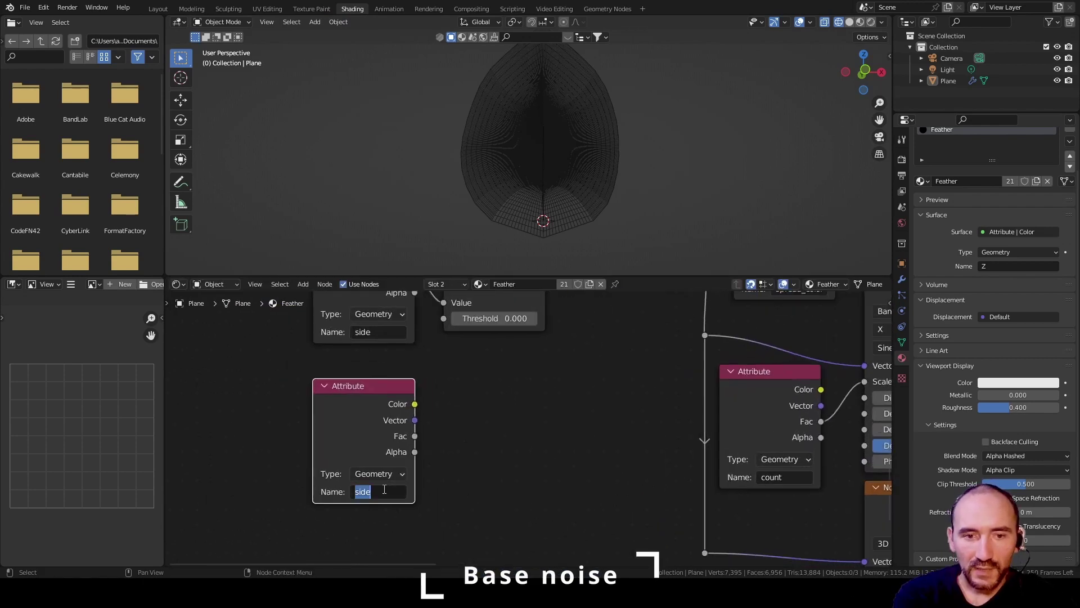
{"action": "type", "text": "absolute_z"}
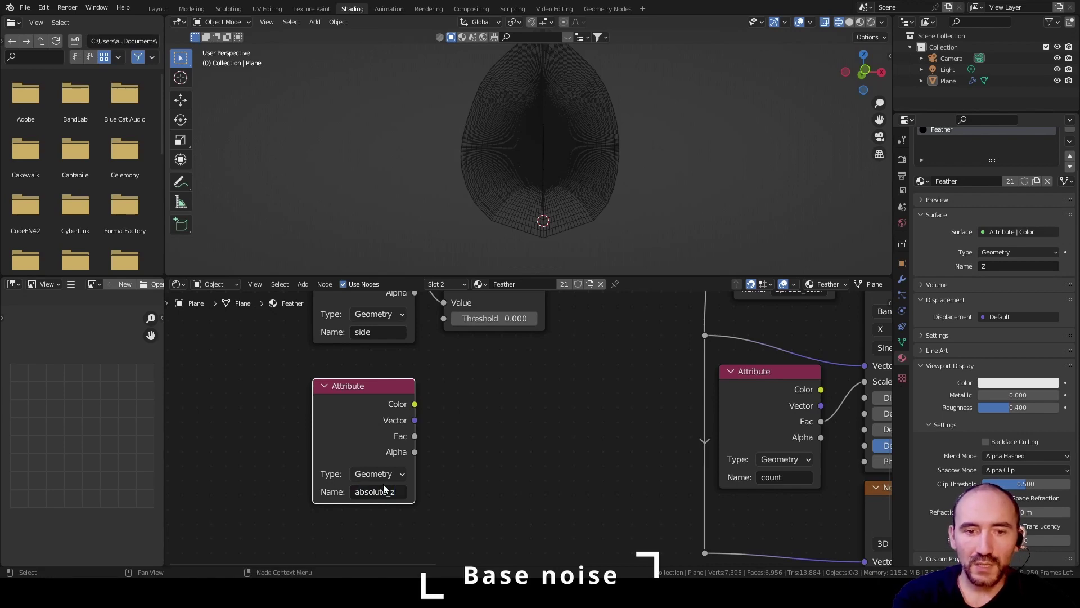
Step: Preview the absolute_z Attribute node's Color on the feather with the 3D view in material preview shading
{"action": "left_click", "coordinate": [363, 415], "text": "ctrl+shift"}
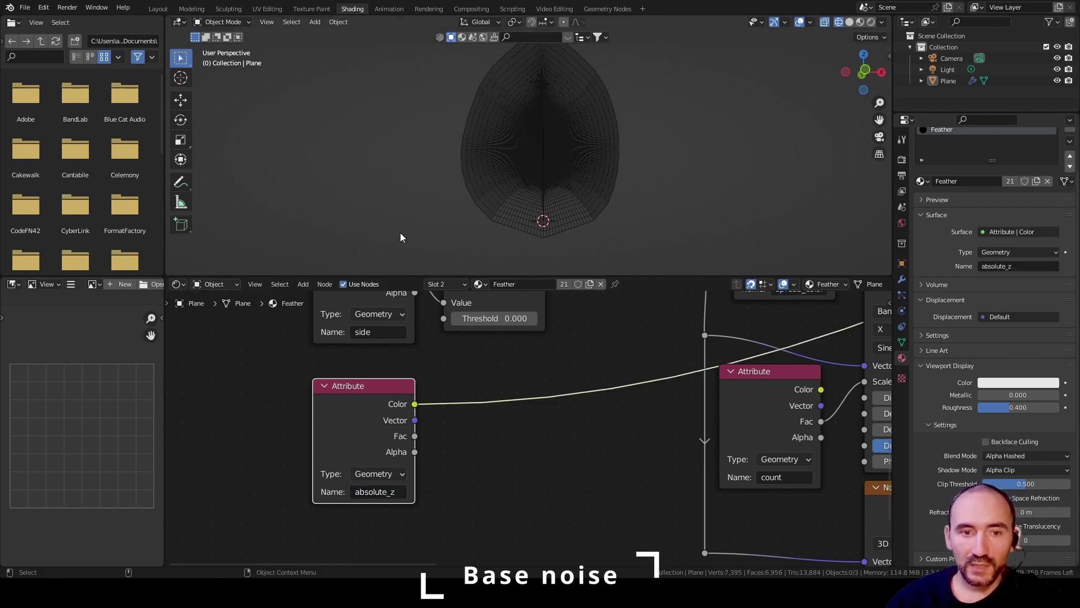
{"action": "key", "text": "shift+z"}
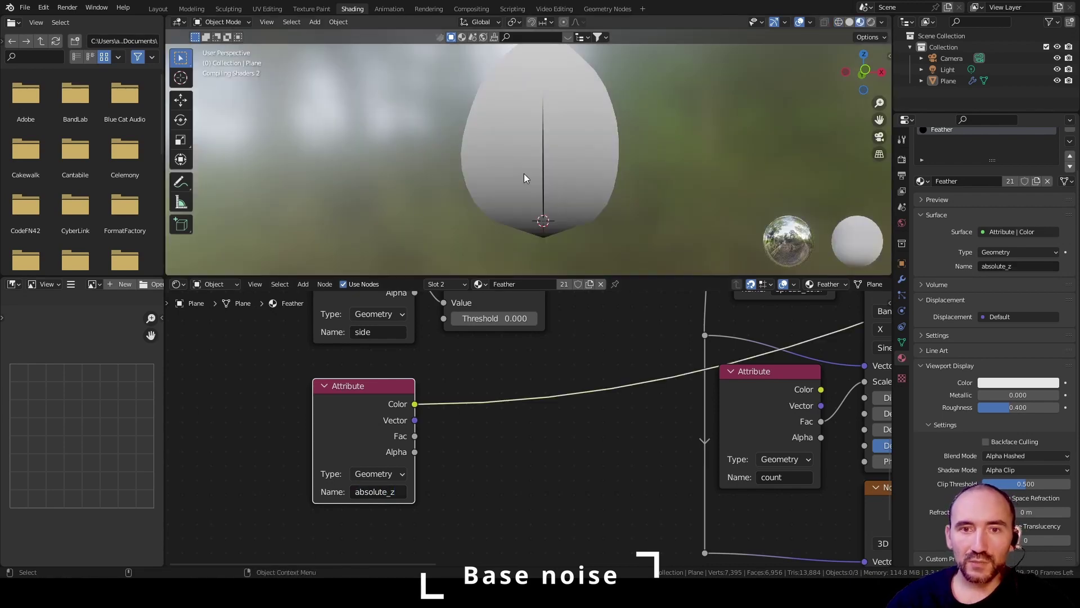
{"action": "middle_click_drag", "start_coordinate": [589, 166], "coordinate": [524, 198]}
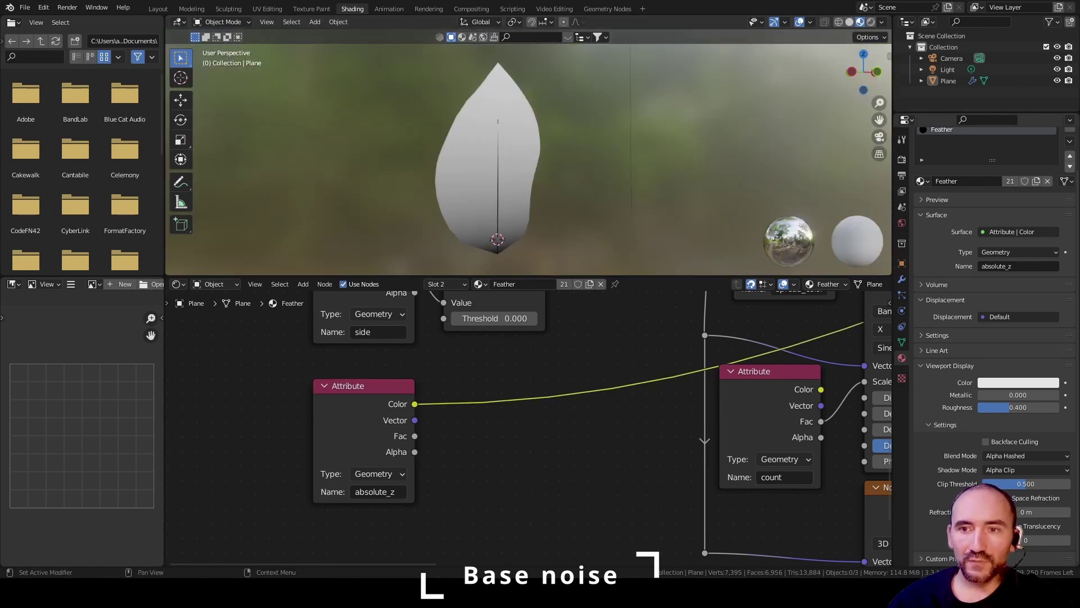
{"action": "scroll", "coordinate": [950, 182], "scroll_direction": "up", "scroll_amount": 2}
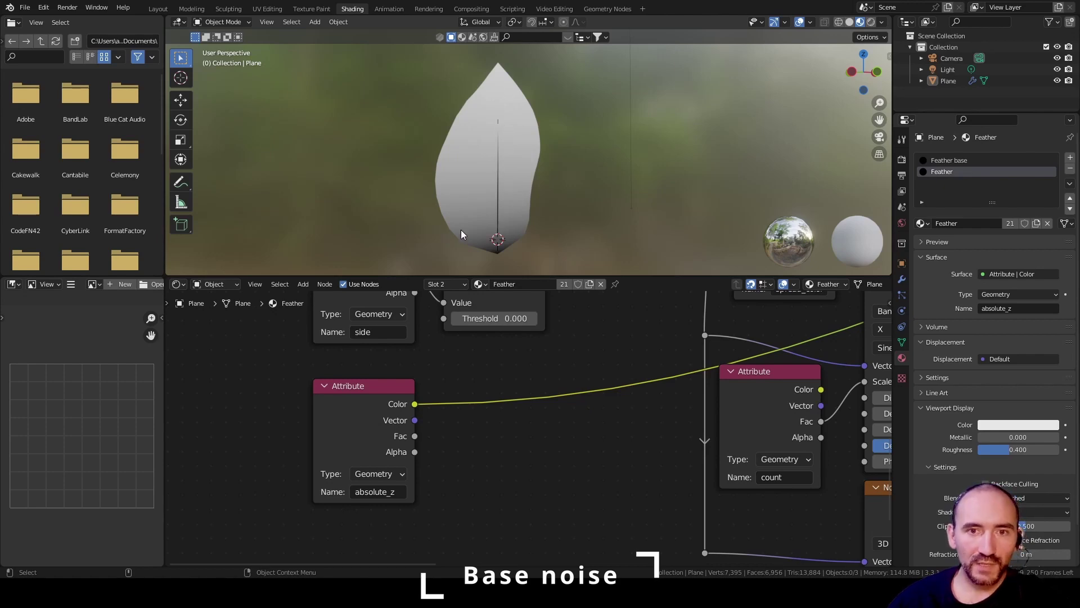
Step: Return to the Geometry Nodes workspace and examine the absolute_z gradient around the origin at the feather's base
{"action": "left_click", "coordinate": [607, 9]}
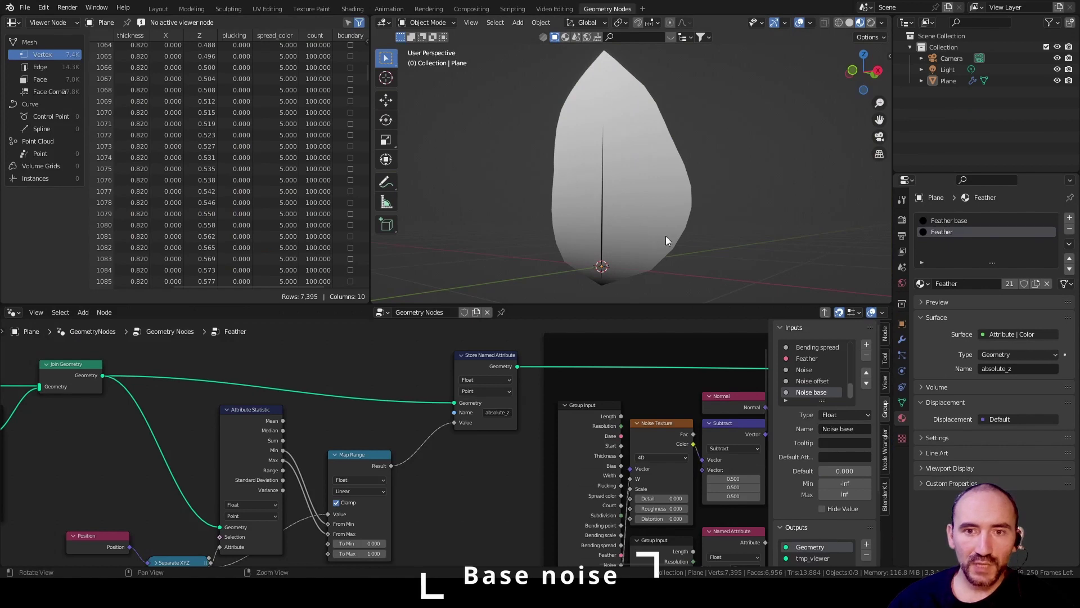
{"action": "middle_click_drag", "start_coordinate": [666, 236], "coordinate": [652, 140], "text": "shift"}
{"action": "scroll", "coordinate": [651, 155], "scroll_direction": "up", "scroll_amount": 6}
{"action": "middle_click_drag", "start_coordinate": [499, 158], "coordinate": [606, 171]}
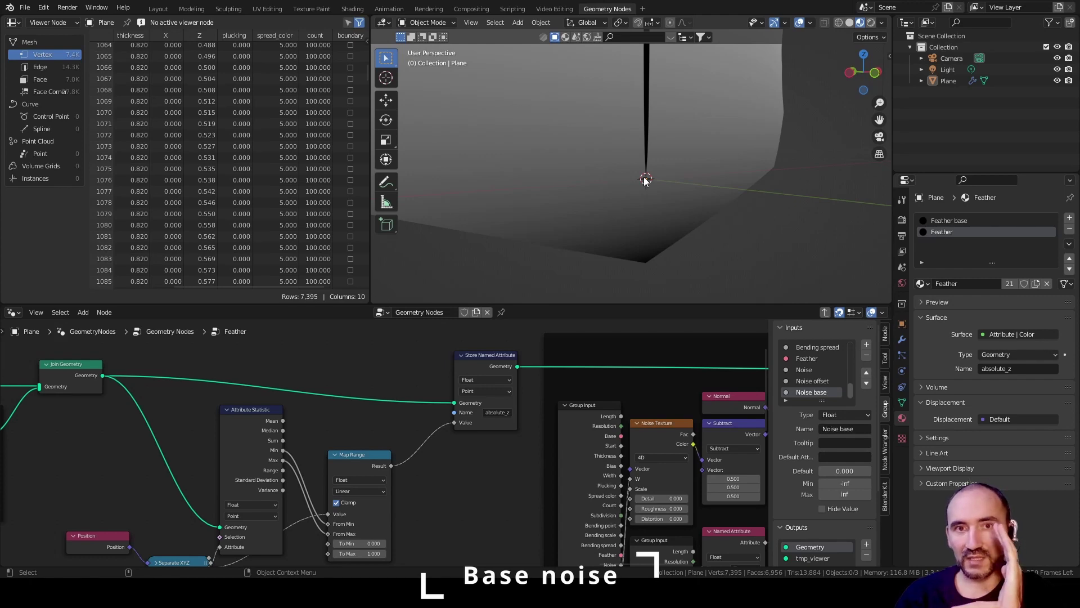
Step: Add a reroute on the upper link into Join Geometry, duplicate the Attribute Statistic above, and connect the reroute to its Geometry input
{"action": "scroll", "coordinate": [572, 468], "scroll_direction": "down", "scroll_amount": 8}
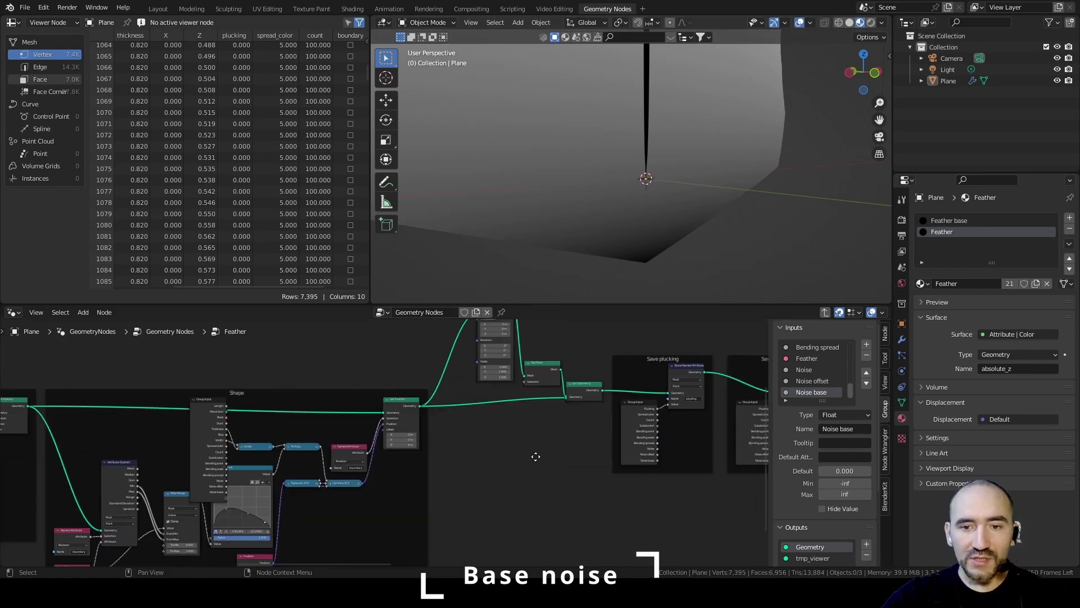
{"action": "scroll", "coordinate": [533, 415], "scroll_direction": "up", "scroll_amount": 7}
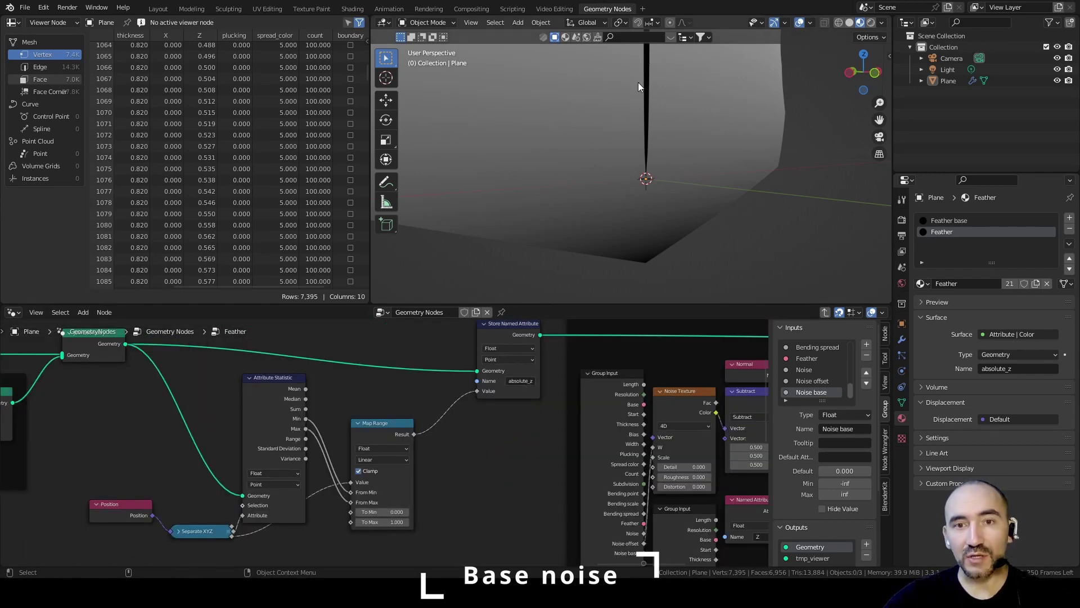
{"action": "middle_click_drag", "start_coordinate": [93, 344], "coordinate": [313, 441]}
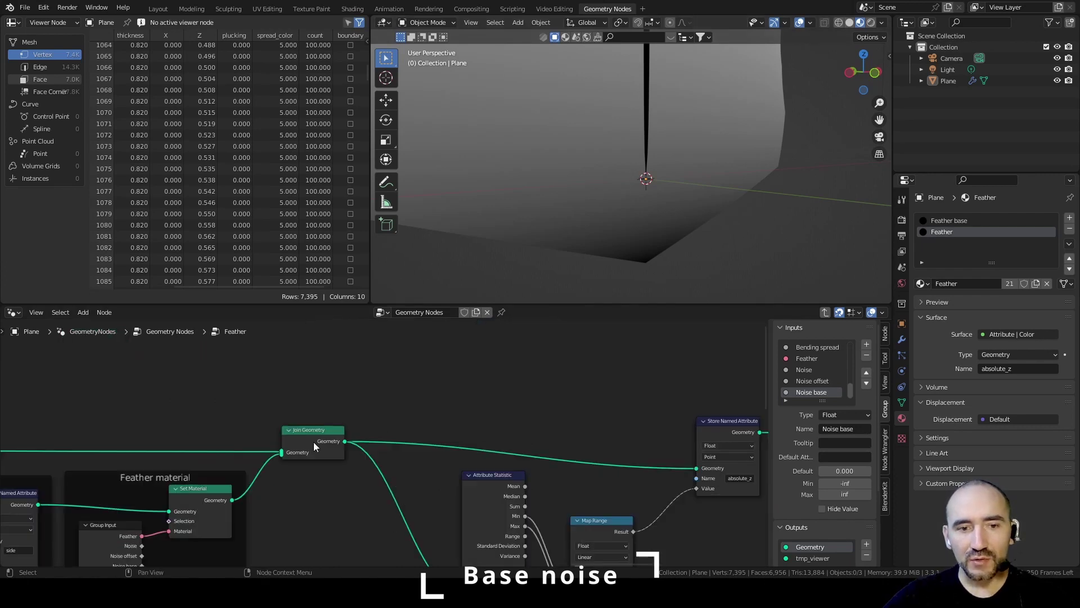
{"action": "right_click_drag", "start_coordinate": [245, 429], "coordinate": [231, 464], "text": "shift"}
{"action": "scroll", "coordinate": [234, 458], "scroll_direction": "right", "scroll_amount": 5}
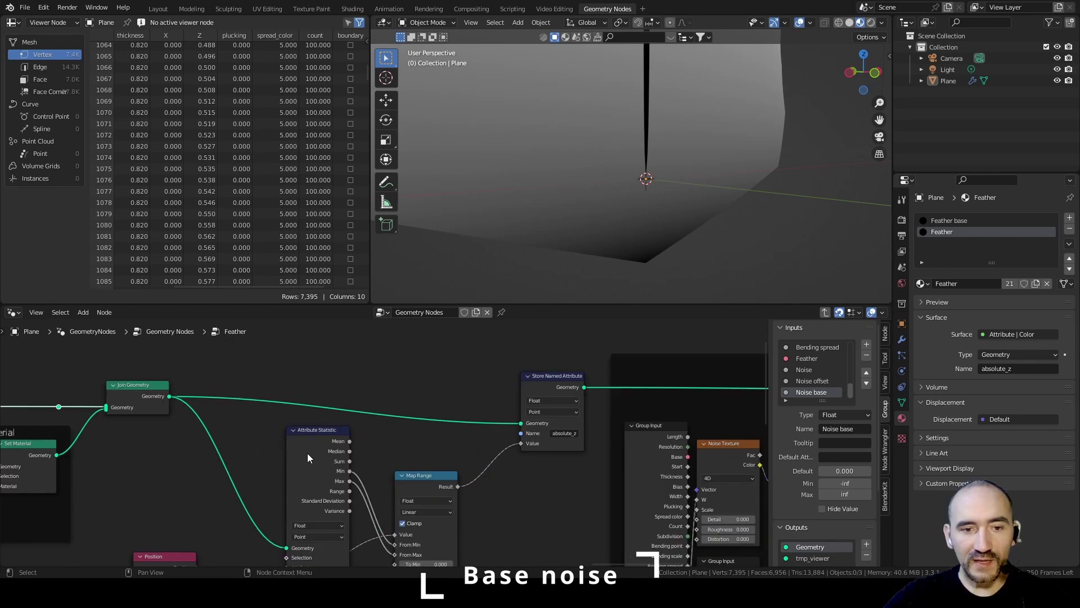
{"action": "key", "text": "shift+d"}
{"action": "left_click", "coordinate": [299, 400]}
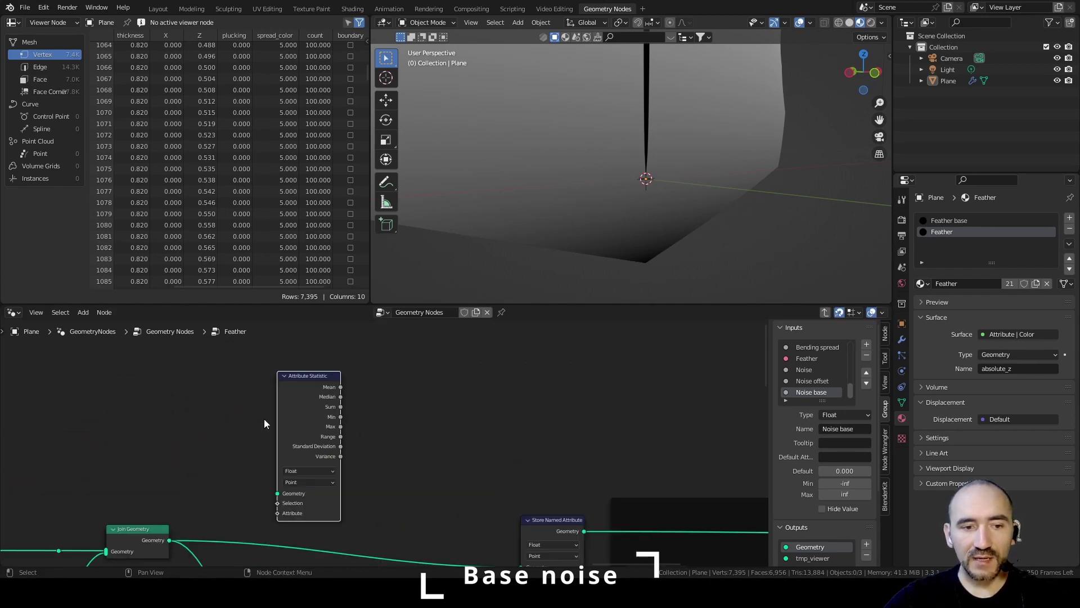
{"action": "left_click_drag", "start_coordinate": [60, 552], "coordinate": [277, 493]}
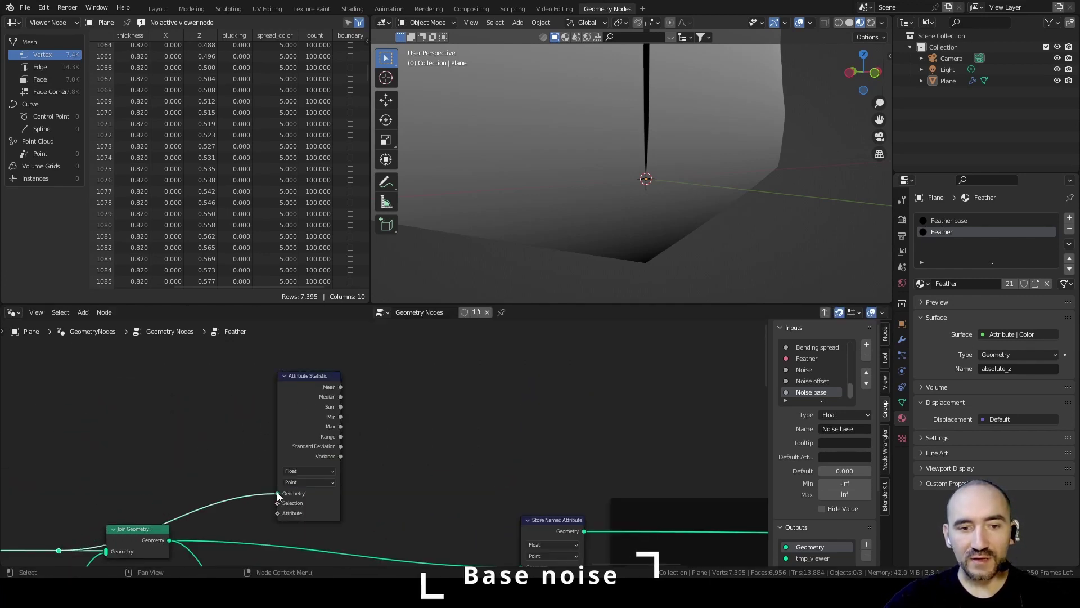
Step: Add a reroute on the new statistic's geometry link and duplicate the Position and Separate XYZ nodes beside the new Attribute Statistic
{"action": "right_click_drag", "start_coordinate": [201, 479], "coordinate": [221, 526], "text": "shift"}
{"action": "middle_click_drag", "start_coordinate": [221, 526], "coordinate": [332, 463]}
{"action": "left_click_drag", "start_coordinate": [249, 424], "coordinate": [361, 498]}
{"action": "key", "text": "shift+d"}
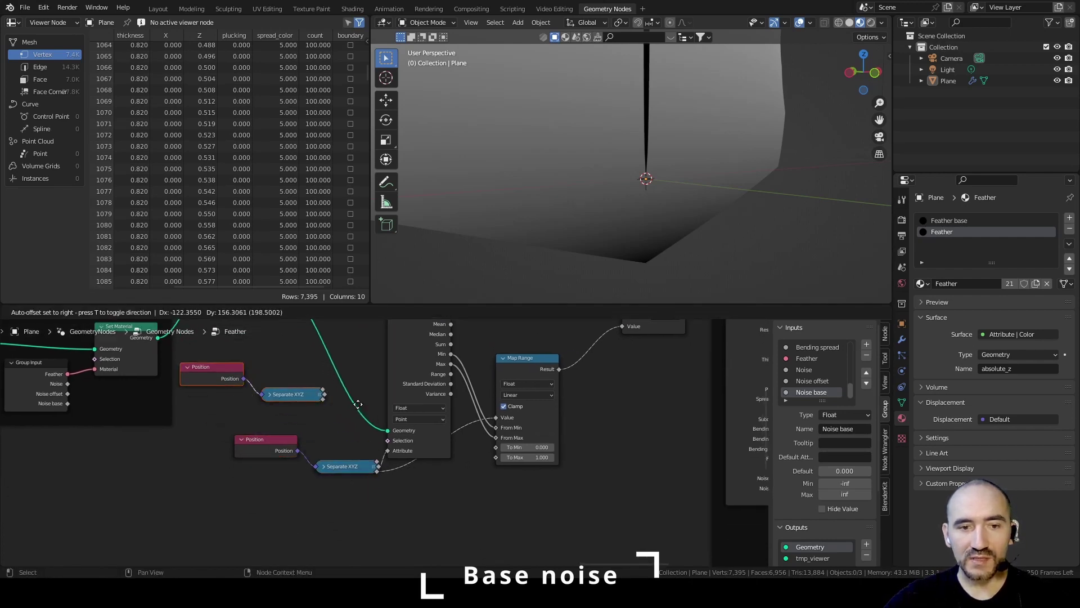
{"action": "middle_click_drag", "start_coordinate": [436, 383], "coordinate": [395, 524]}
{"action": "left_click", "coordinate": [440, 389]}
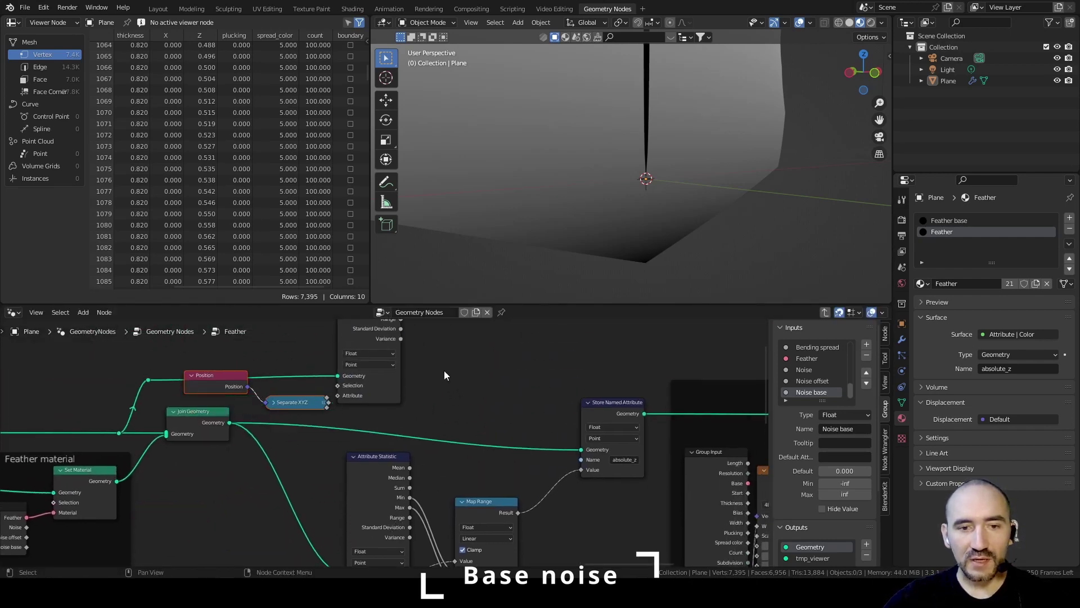
Step: Connect the duplicated Separate XYZ's Z to the new Attribute Statistic's Attribute input and tidy the duplicated nodes
{"action": "scroll", "coordinate": [411, 401], "scroll_direction": "up", "scroll_amount": 5}
{"action": "left_click_drag", "start_coordinate": [302, 446], "coordinate": [283, 400]}
{"action": "scroll", "coordinate": [413, 423], "scroll_direction": "down", "scroll_amount": 4}
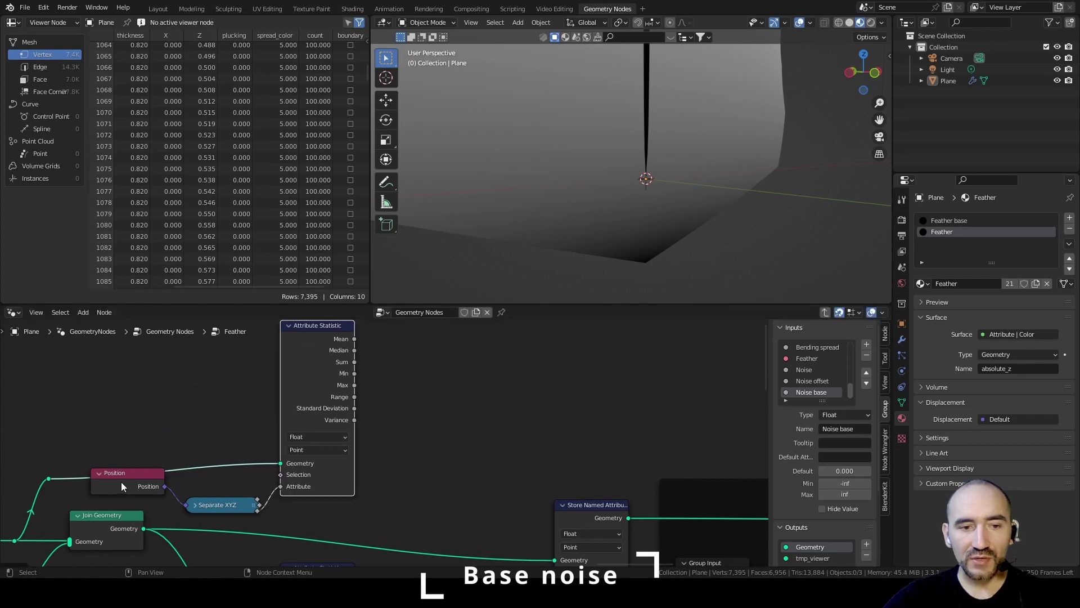
{"action": "left_click_drag", "start_coordinate": [121, 482], "coordinate": [140, 487]}
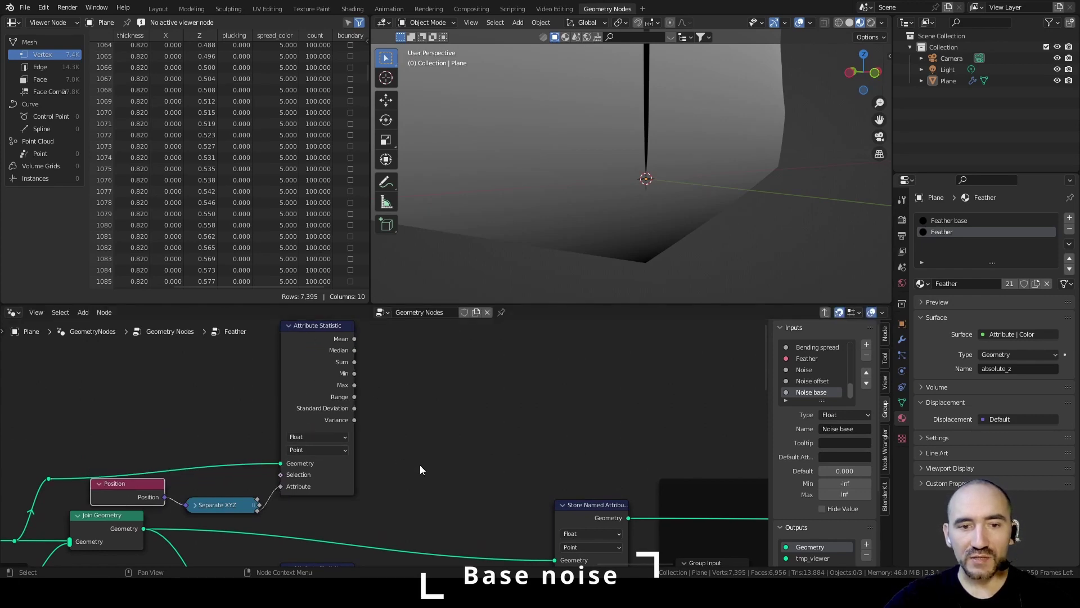
Step: Connect the duplicated Attribute Statistic's Min output to Map Range's From Min and check the gradient on the feather from base to tip
{"action": "scroll", "coordinate": [328, 412], "scroll_direction": "down", "scroll_amount": 3}
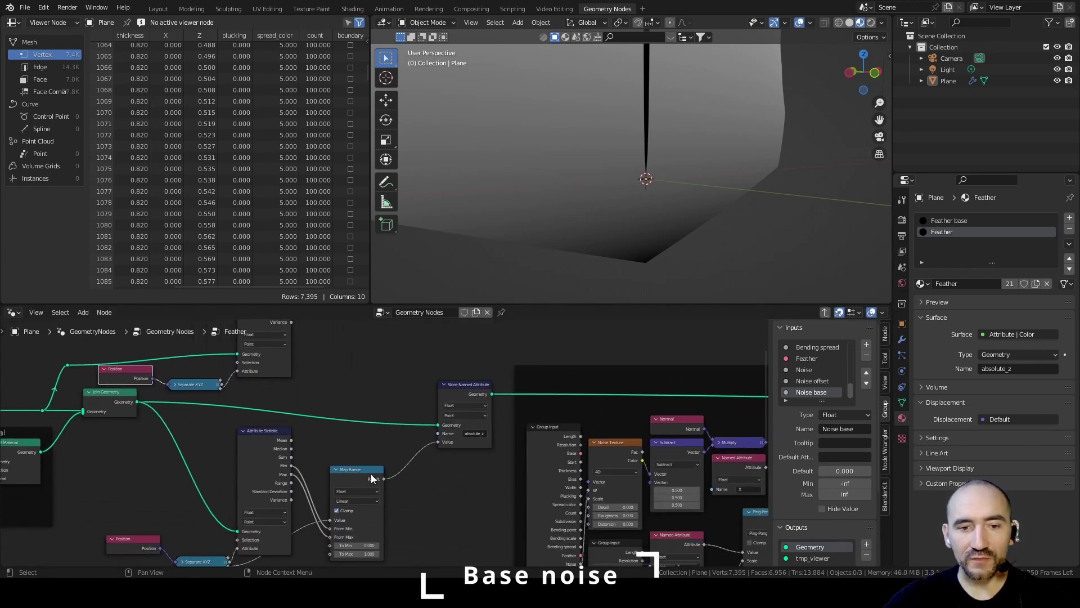
{"action": "scroll", "coordinate": [362, 494], "scroll_direction": "up", "scroll_amount": 3}
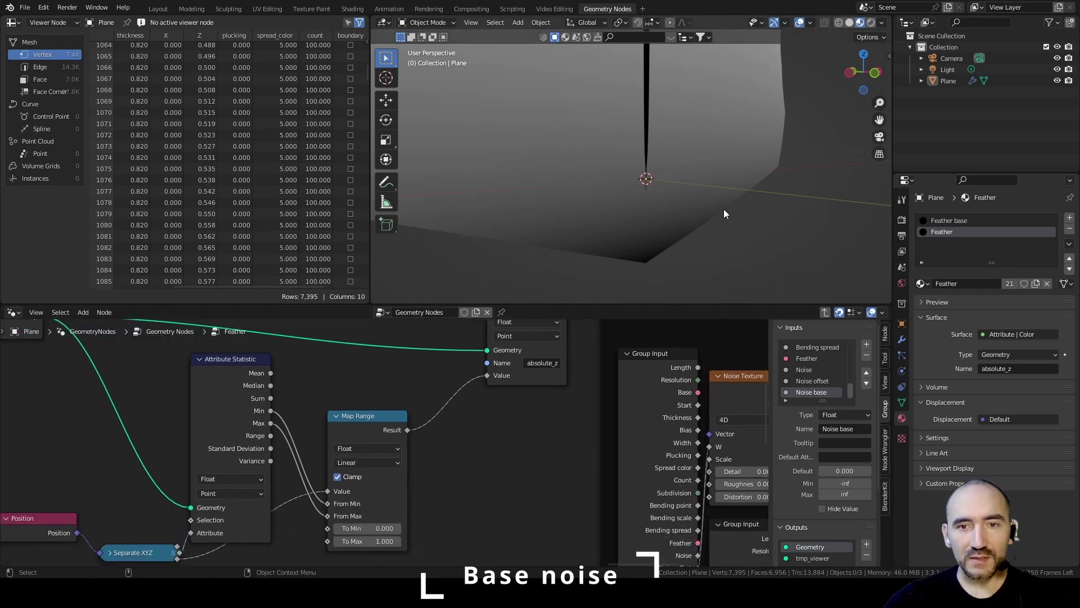
{"action": "scroll", "coordinate": [307, 367], "scroll_direction": "down", "scroll_amount": 2}
{"action": "mouse_move", "coordinate": [297, 356]}
{"action": "left_mouse_down"}
{"action": "mouse_move", "coordinate": [313, 552]}
{"action": "mouse_move", "coordinate": [324, 557]}
{"action": "mouse_move", "coordinate": [336, 414]}
{"action": "left_mouse_up"}
{"action": "scroll", "coordinate": [466, 349], "scroll_direction": "up", "scroll_amount": 5}
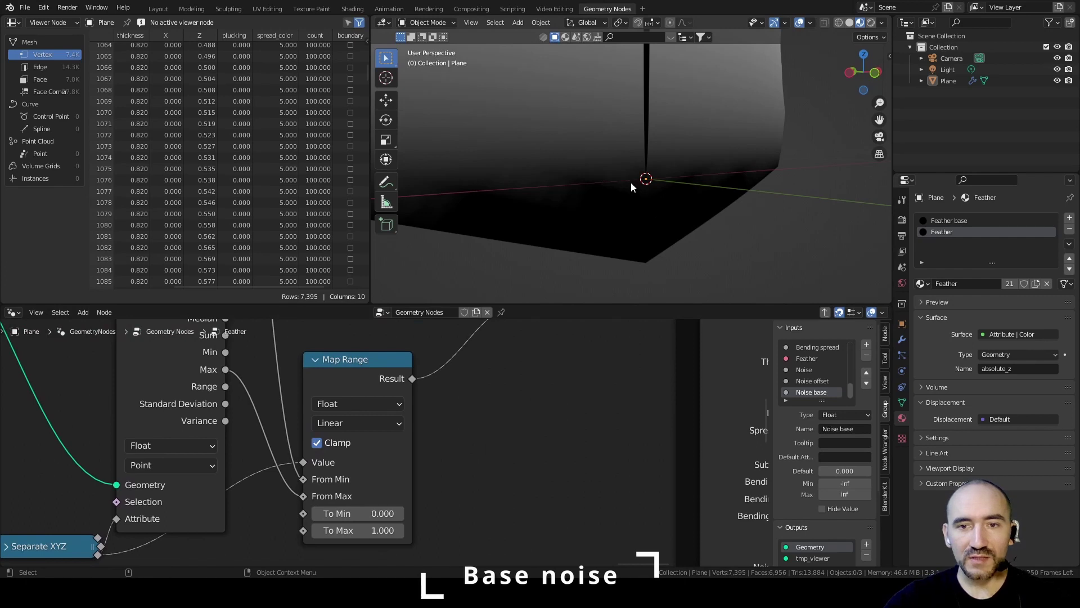
{"action": "mouse_move", "coordinate": [632, 187]}
{"action": "middle_mouse_down"}
{"action": "mouse_move", "coordinate": [522, 129]}
{"action": "mouse_move", "coordinate": [569, 129]}
{"action": "mouse_move", "coordinate": [631, 175]}
{"action": "middle_mouse_up"}
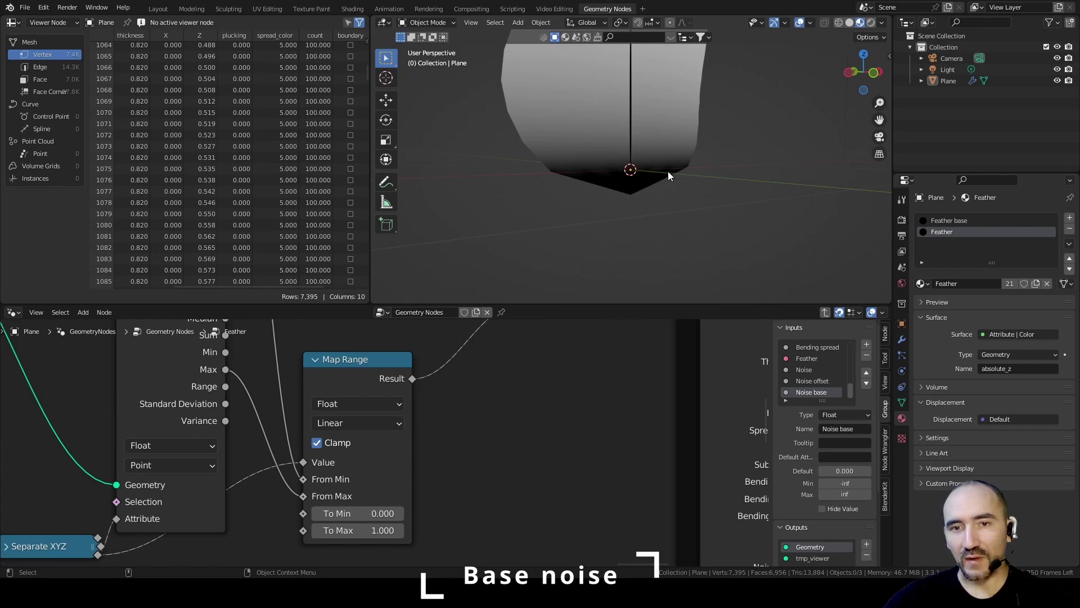
{"action": "middle_click_drag", "start_coordinate": [668, 175], "coordinate": [640, 100]}
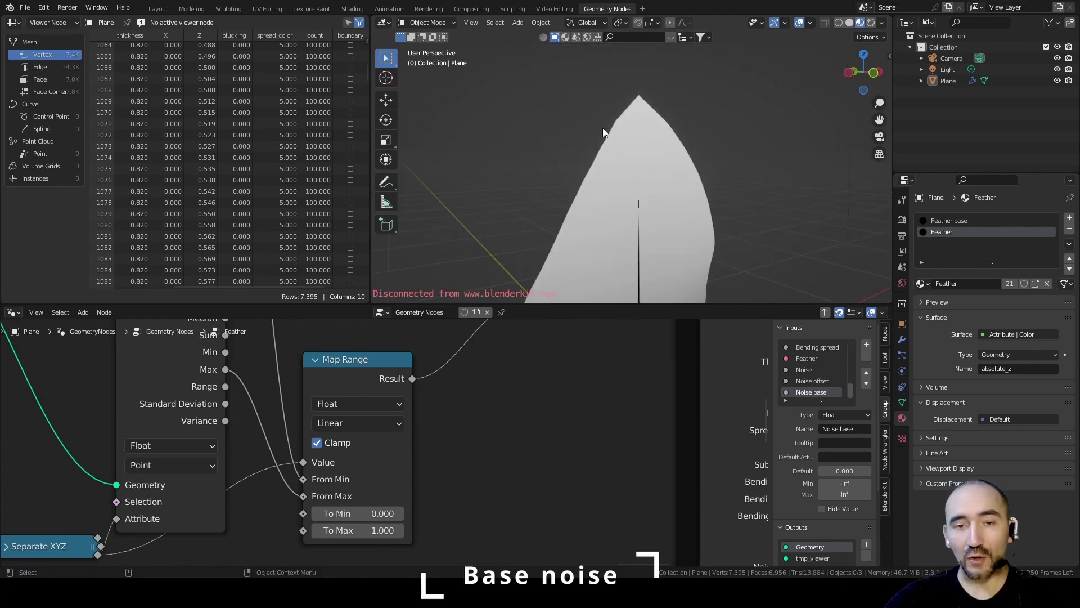
Step: Hide the unused sockets on both Attribute Statistic nodes and arrange them compactly with their Position and Separate XYZ nodes
{"action": "key", "text": "Home"}
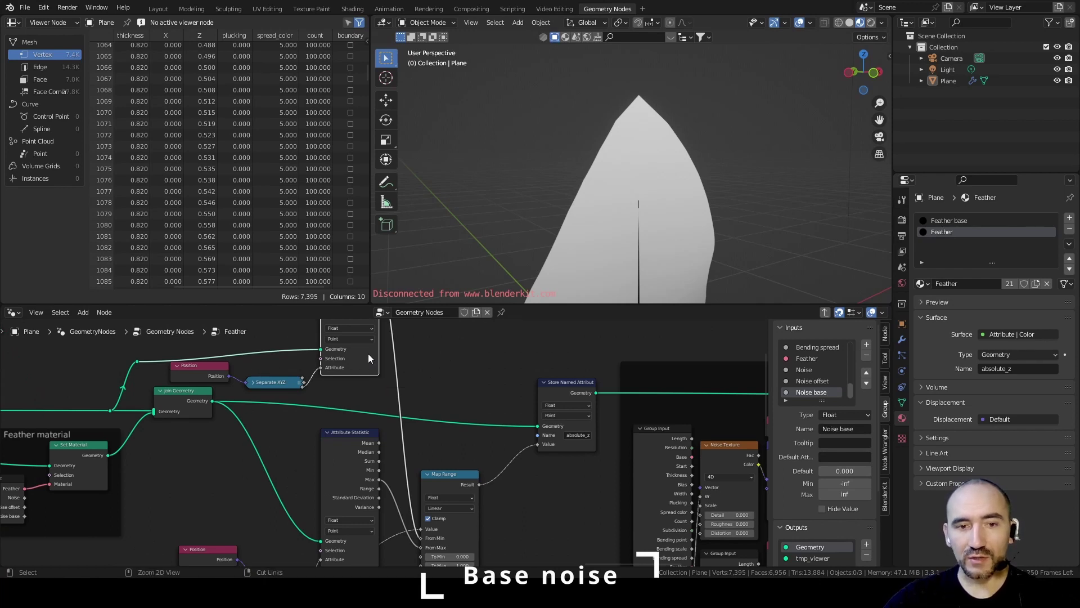
{"action": "left_click_drag", "start_coordinate": [368, 353], "coordinate": [360, 265]}
{"action": "key", "text": "ctrl+h"}
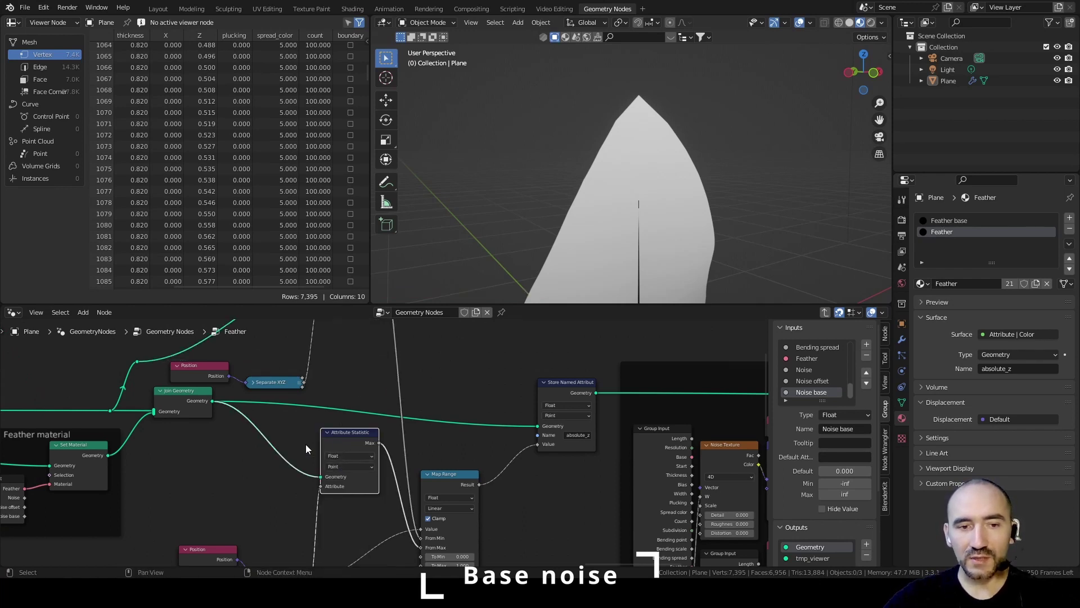
{"action": "middle_click_drag", "start_coordinate": [306, 444], "coordinate": [350, 522]}
{"action": "left_click_drag", "start_coordinate": [375, 359], "coordinate": [365, 406]}
{"action": "left_click_drag", "start_coordinate": [181, 439], "coordinate": [180, 432]}
{"action": "middle_click_drag", "start_coordinate": [240, 515], "coordinate": [242, 390]}
{"action": "left_click_drag", "start_coordinate": [252, 500], "coordinate": [246, 476]}
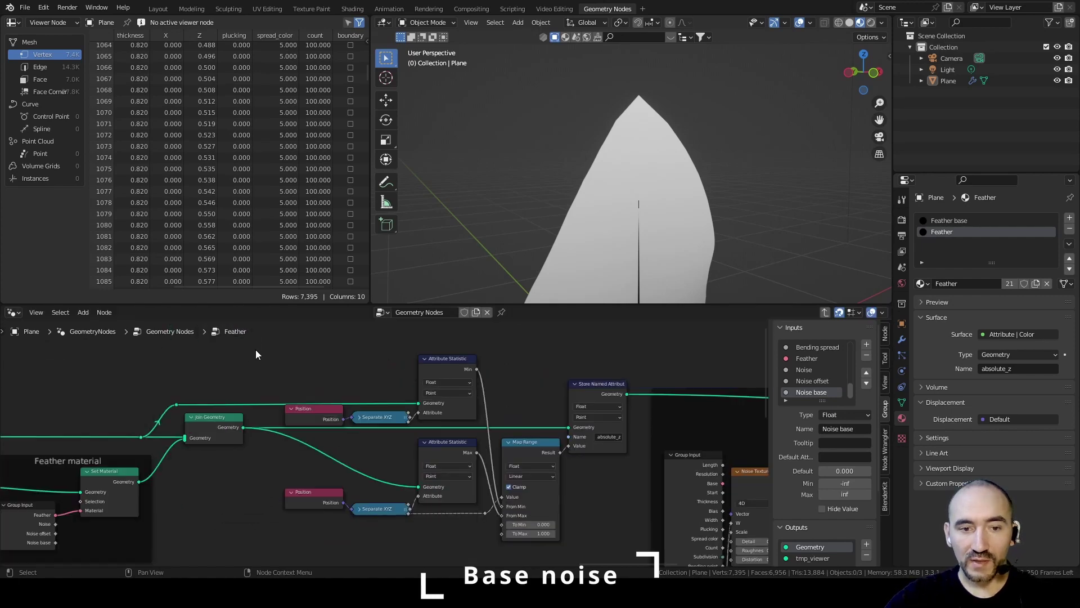
Step: Frame the Position, Separate XYZ, Attribute Statistic, Map Range and Store Named Attribute nodes, labelled "Save absolute Z from 0 to 1 from the base"
{"action": "left_click_drag", "start_coordinate": [255, 349], "coordinate": [602, 532]}
{"action": "key", "text": "ctrl+j"}
{"action": "key", "text": "F2"}
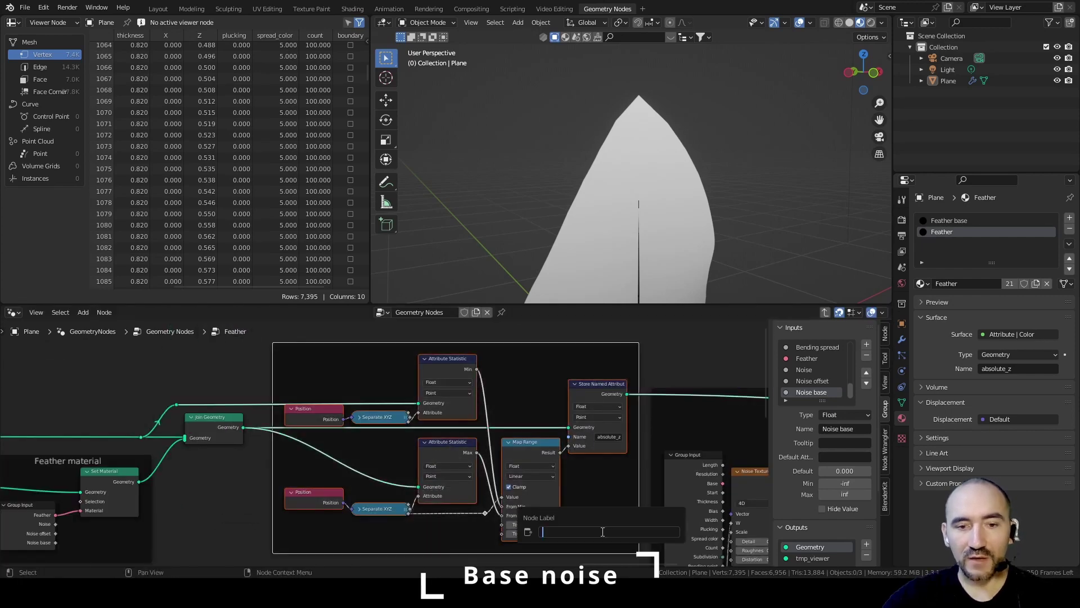
{"action": "type", "text": "Save absolu"}
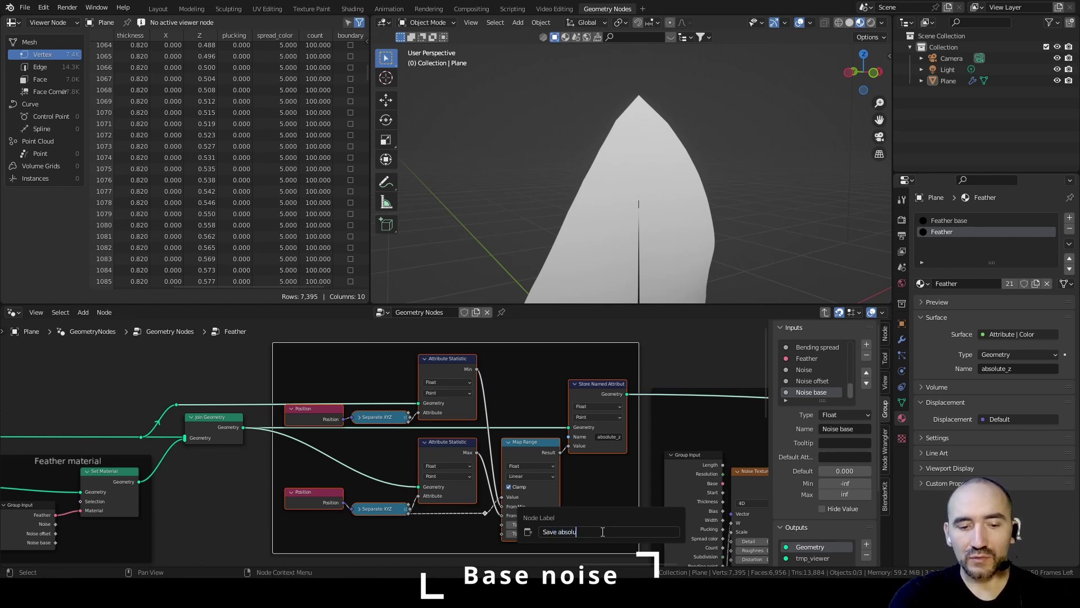
{"action": "type", "text": "te Z from 0"}
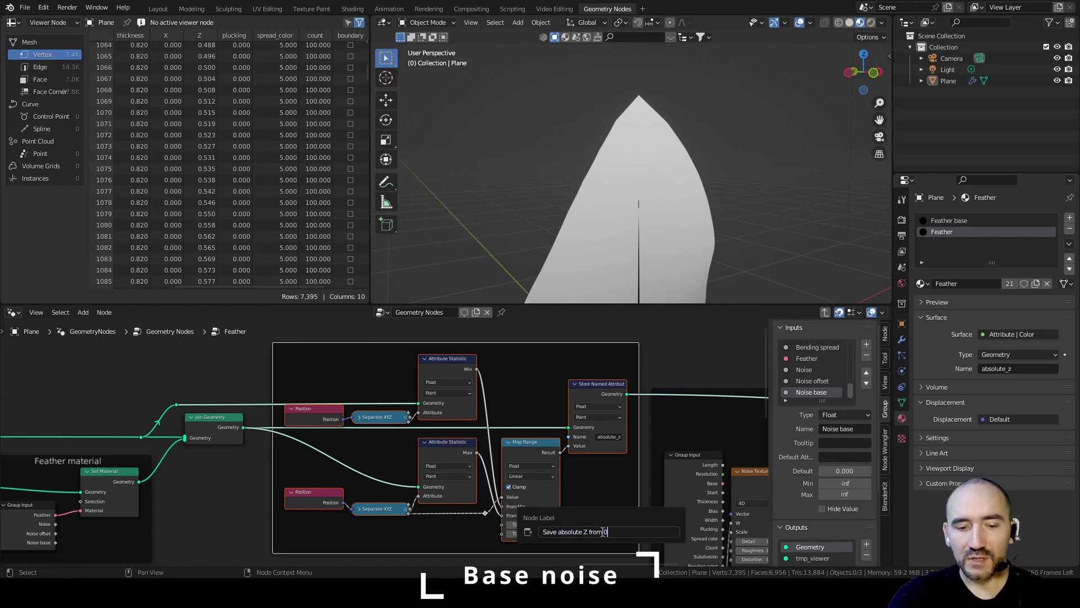
{"action": "type", "text": " to 1 from t"}
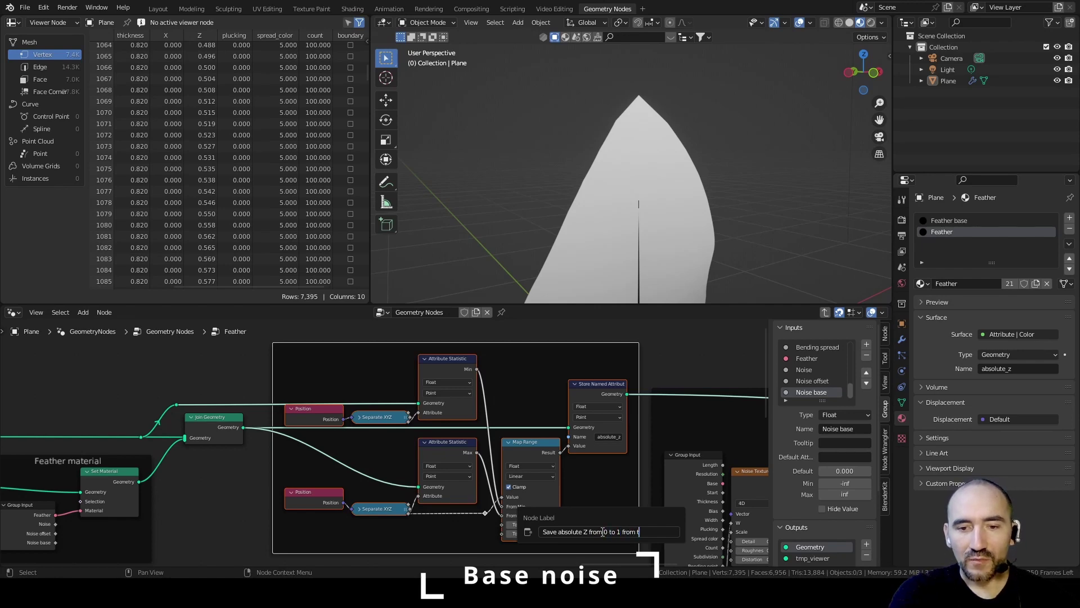
{"action": "type", "text": "he base"}
{"action": "key", "text": "Return"}
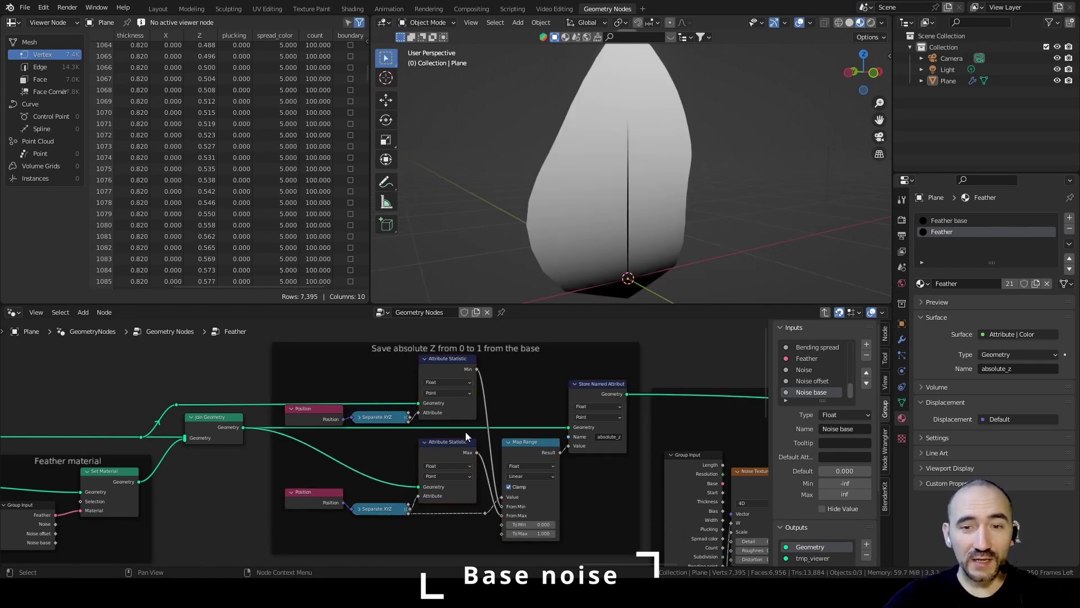
{"action": "scroll", "coordinate": [467, 431], "scroll_direction": "down", "scroll_amount": 2}
{"action": "scroll", "coordinate": [516, 388], "scroll_direction": "right", "scroll_amount": 5, "text": "ctrl"}
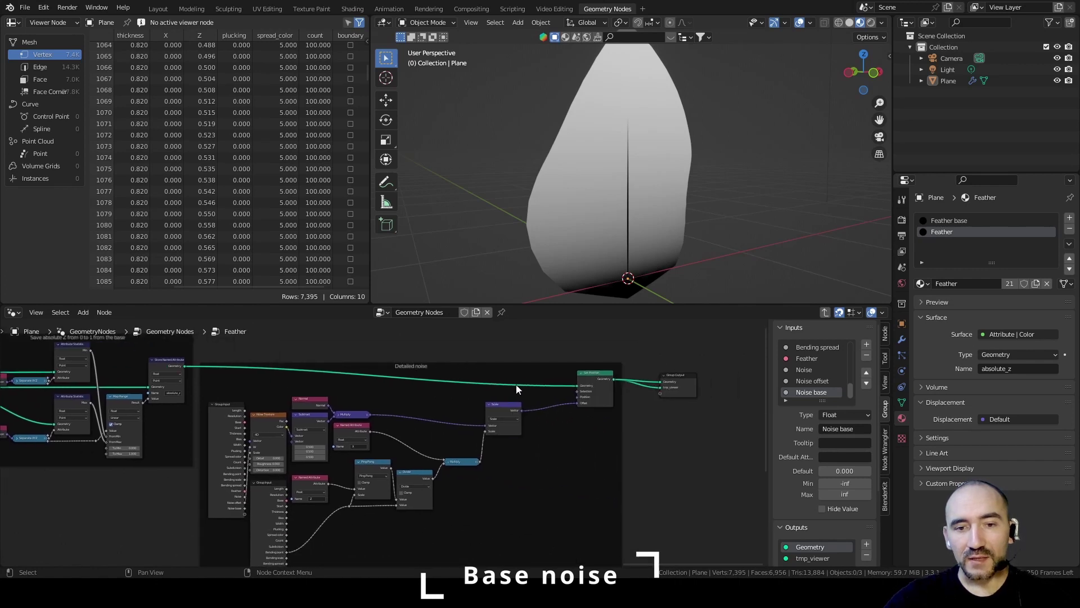
{"action": "scroll", "coordinate": [647, 366], "scroll_direction": "left", "scroll_amount": 5, "text": "ctrl"}
{"action": "scroll", "coordinate": [607, 373], "scroll_direction": "up", "scroll_amount": 2}
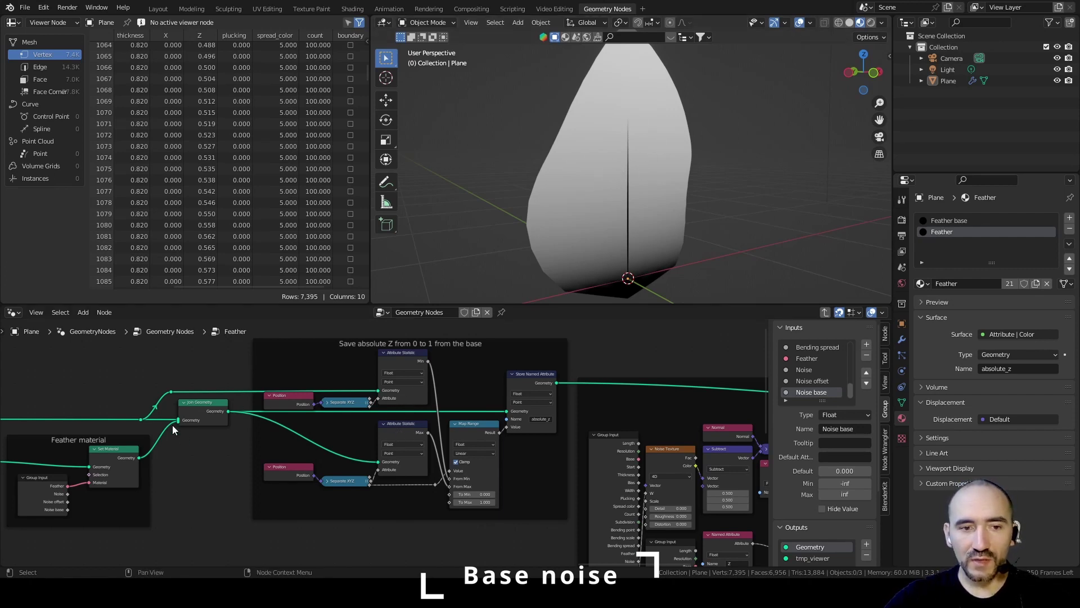
Step: Move the Detailed noise frame farther from the absolute Z frame to make room for new nodes
{"action": "scroll", "coordinate": [204, 436], "scroll_direction": "right", "scroll_amount": 6, "text": "ctrl"}
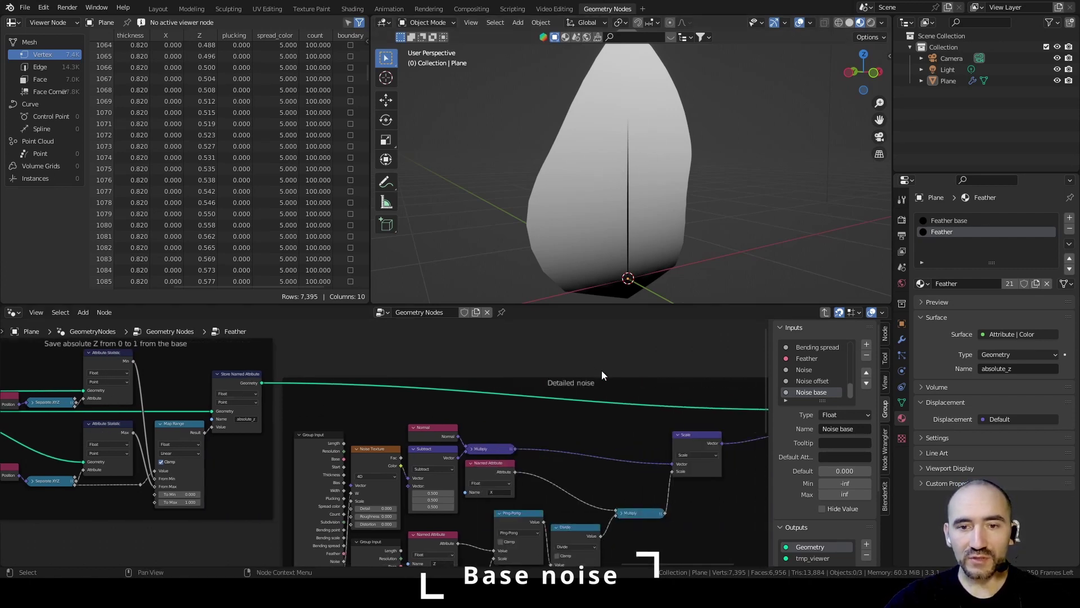
{"action": "scroll", "coordinate": [617, 392], "scroll_direction": "down", "scroll_amount": 3}
{"action": "left_click_drag", "start_coordinate": [439, 365], "coordinate": [720, 355]}
{"action": "left_click_drag", "start_coordinate": [336, 348], "coordinate": [556, 338]}
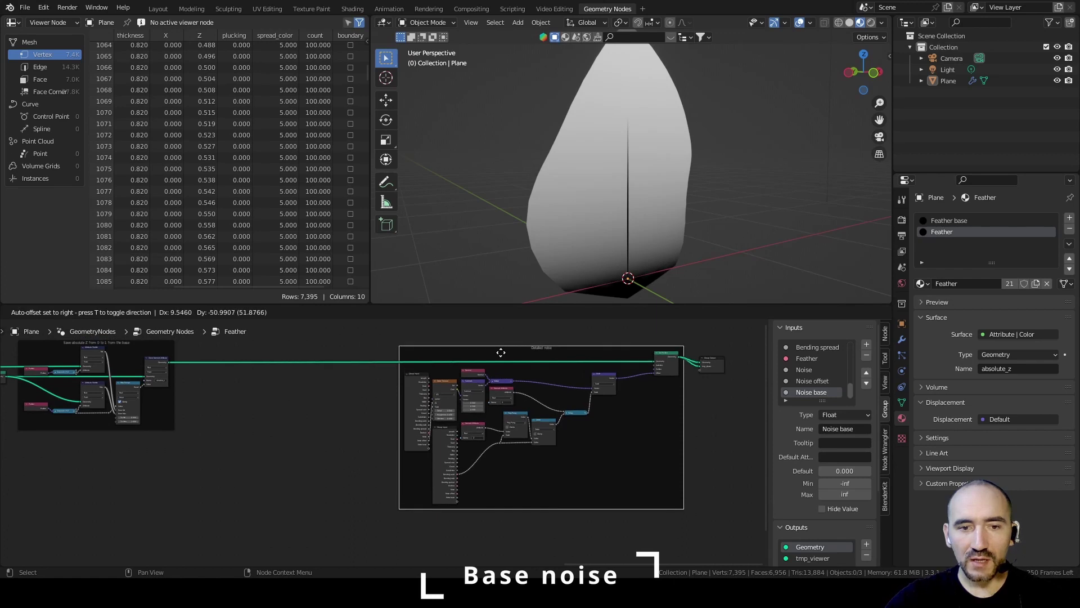
{"action": "left_click", "coordinate": [499, 344]}
{"action": "scroll", "coordinate": [385, 458], "scroll_direction": "up", "scroll_amount": 5}
{"action": "scroll", "coordinate": [396, 431], "scroll_direction": "up", "scroll_amount": 1}
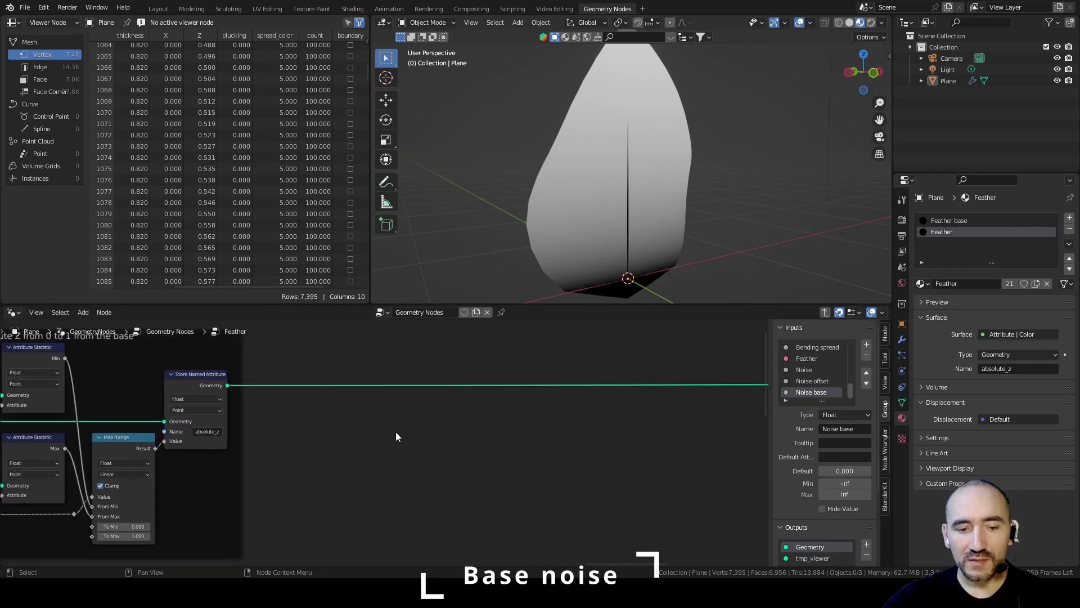
Step: Add an Instance on Points node and insert it into the geometry link after the absolute_z Store Named Attribute
{"action": "key", "text": "F3"}
{"action": "type", "text": "insta on po"}
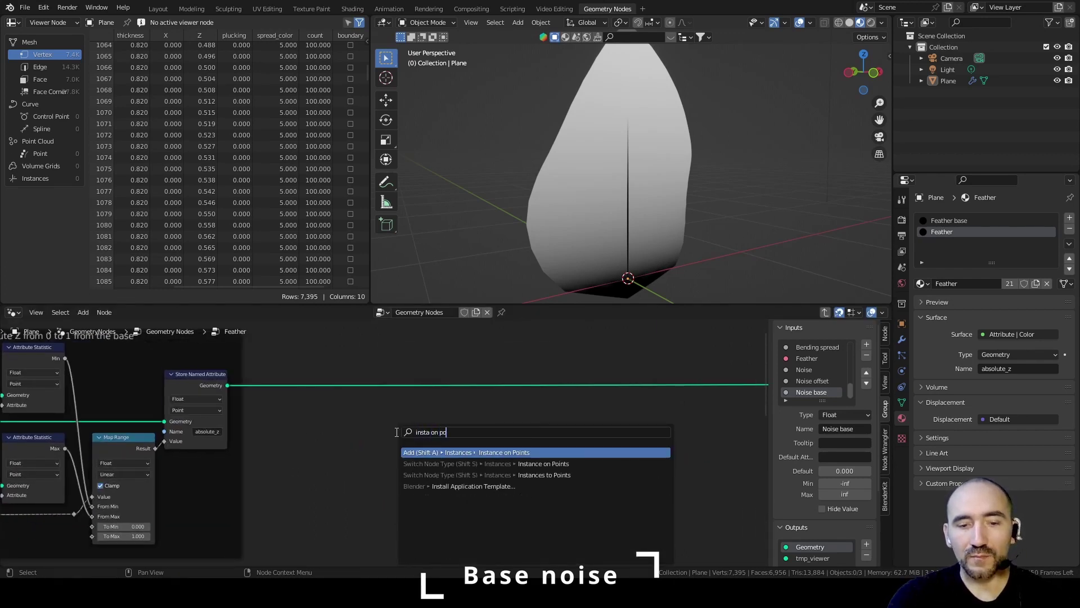
{"action": "key", "text": "Return"}
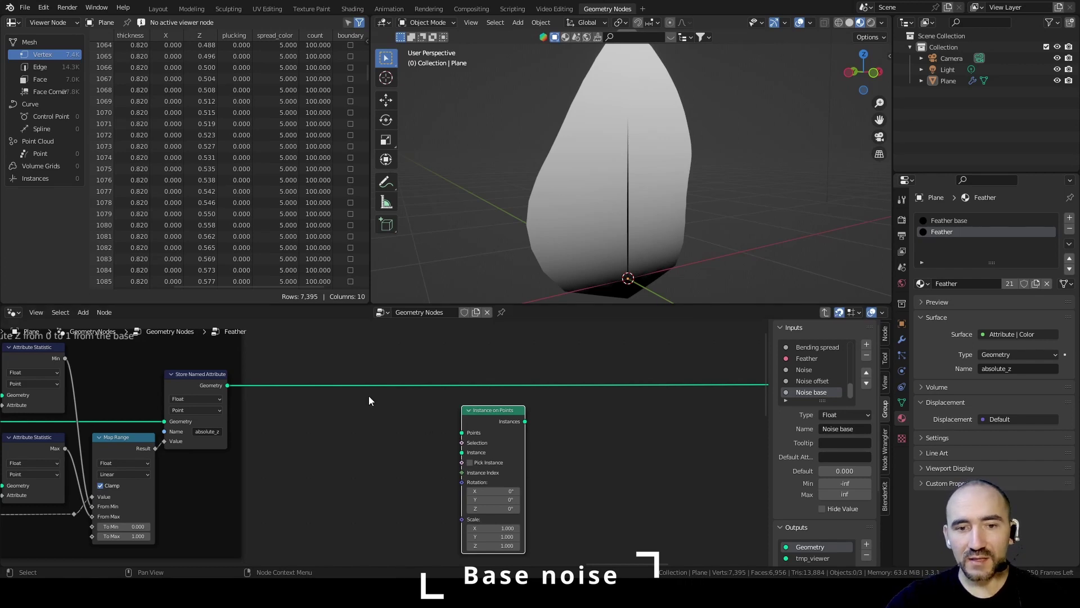
{"action": "key", "text": "Tab"}
{"action": "key", "text": "Tab"}
{"action": "left_click_drag", "start_coordinate": [489, 418], "coordinate": [481, 364]}
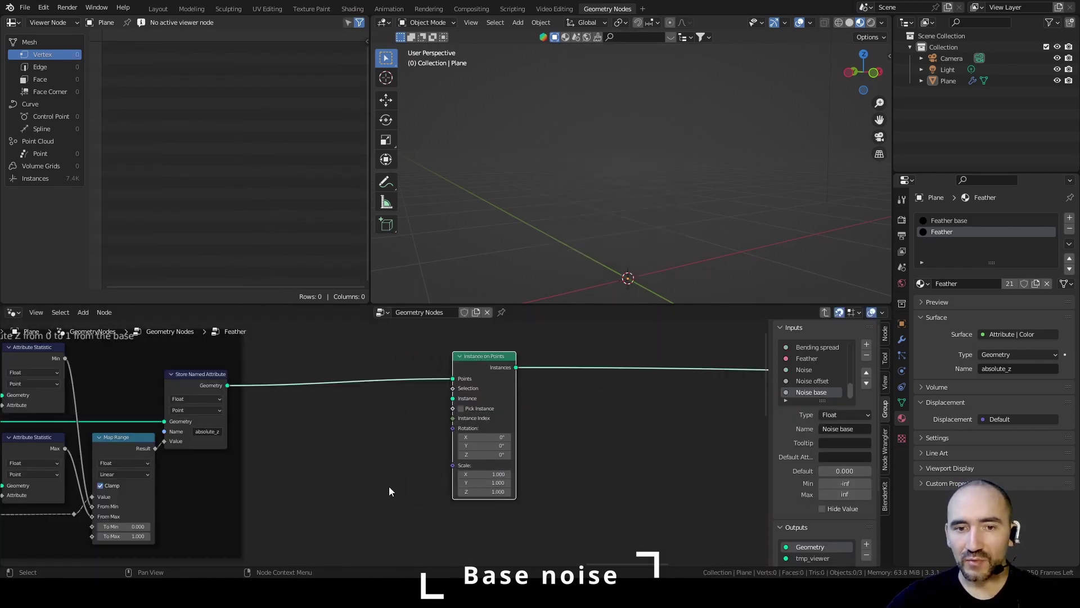
{"action": "key", "text": "F3"}
{"action": "type", "text": "group"}
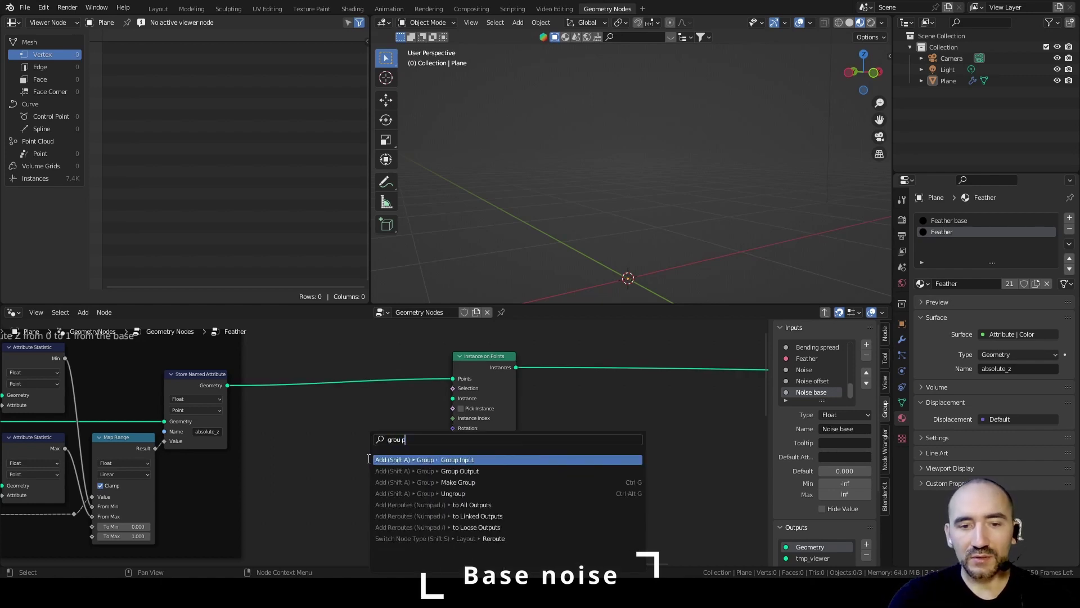
{"action": "key", "text": "Escape"}
Step: Reroute the feather geometry to Instance on Points' Instance input and expose its Points input through a new Group Input
{"action": "left_click_drag", "start_coordinate": [454, 380], "coordinate": [475, 363]}
{"action": "left_click_drag", "start_coordinate": [461, 379], "coordinate": [405, 368]}
{"action": "type", "text": "group"}
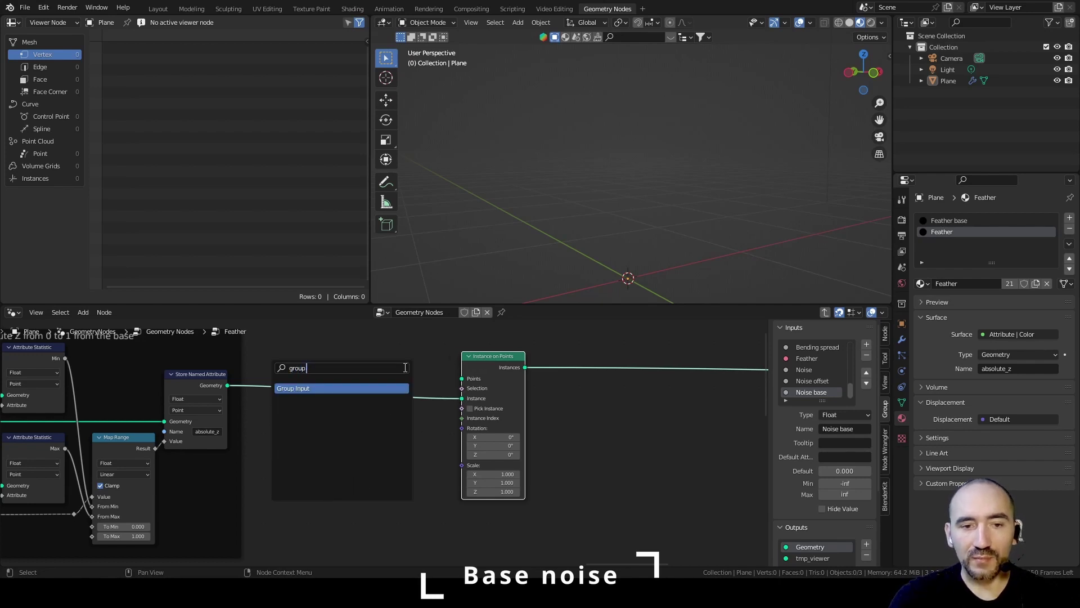
{"action": "key", "text": "Return"}
Step: Expose the Rotation and Scale of Instance on Points as group inputs and hide the second Group Input's unused sockets
{"action": "left_click_drag", "start_coordinate": [462, 389], "coordinate": [429, 445]}
{"action": "type", "text": "gro"}
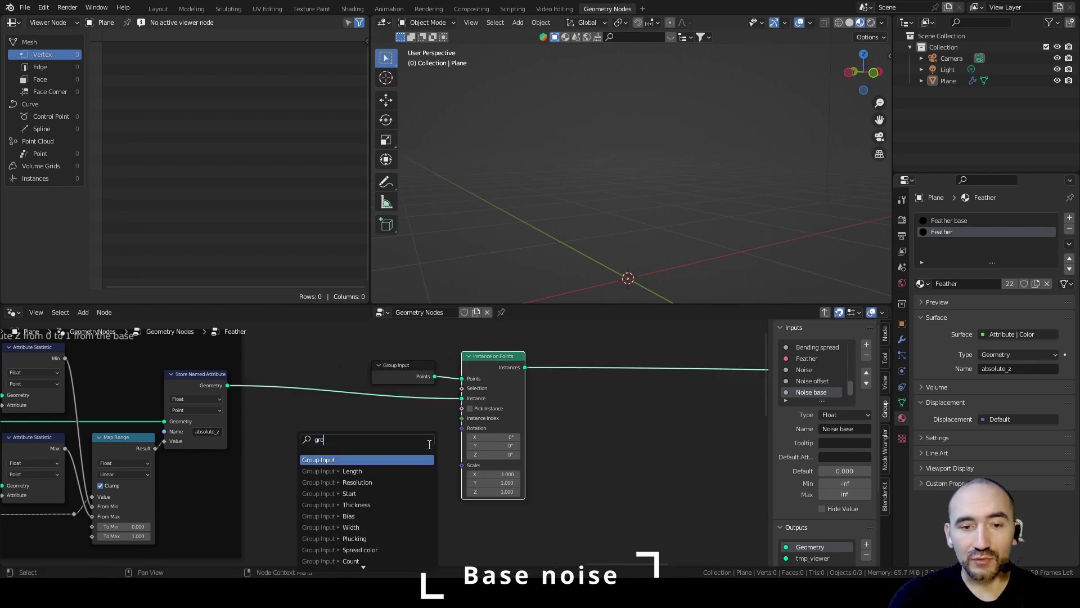
{"action": "type", "text": "up"}
{"action": "key", "text": "Return"}
{"action": "left_click", "coordinate": [403, 426]}
{"action": "middle_click_drag", "start_coordinate": [486, 495], "coordinate": [421, 416]}
{"action": "left_click_drag", "start_coordinate": [397, 359], "coordinate": [370, 553]}
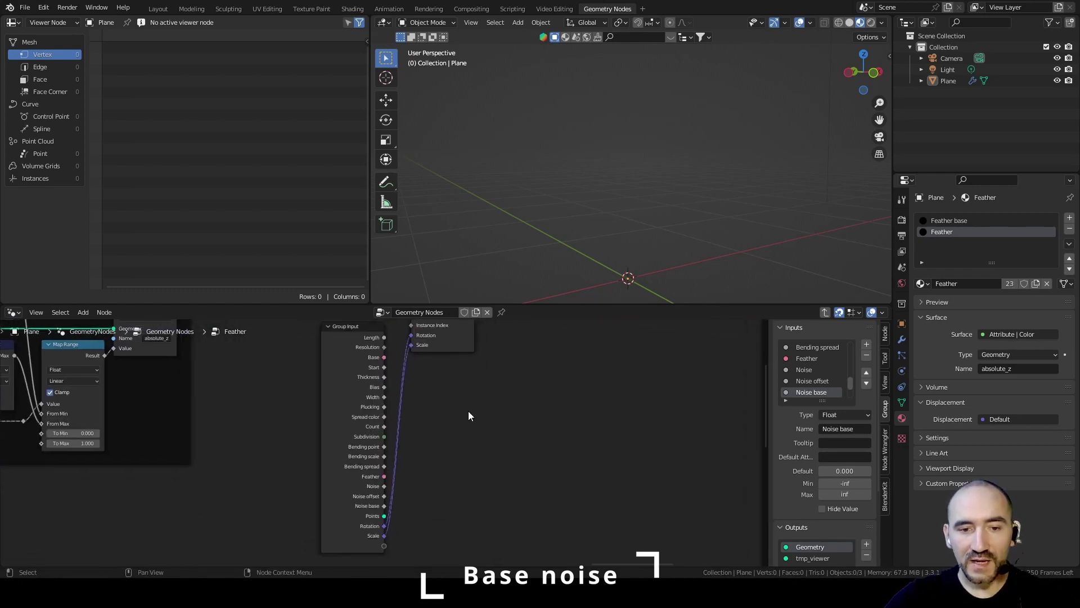
{"action": "key", "text": "ctrl+h"}
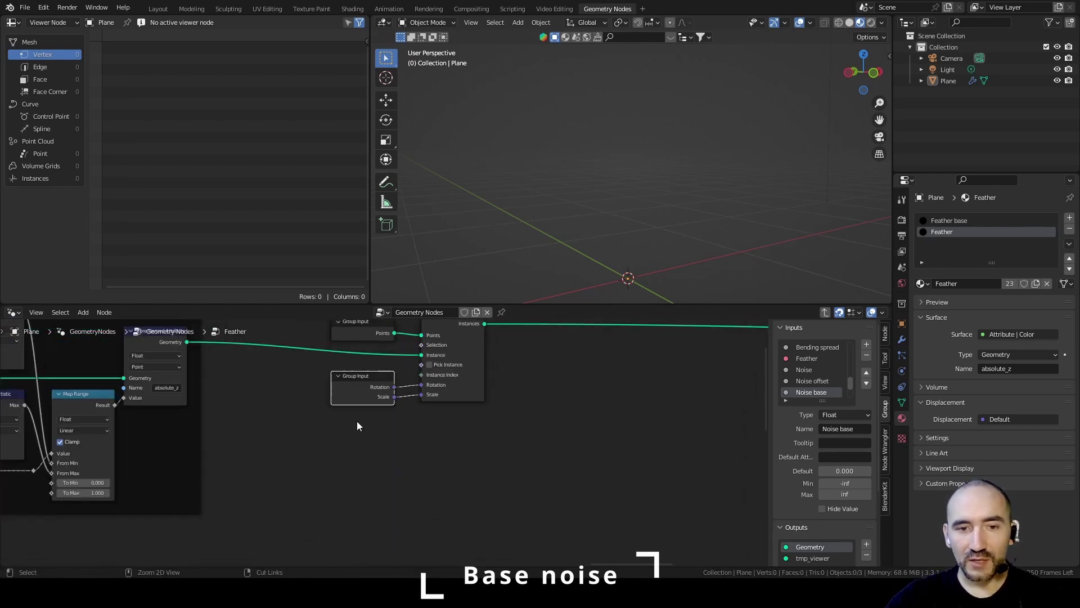
Step: Rename the group's Points input to "Instance points"
{"action": "scroll", "coordinate": [366, 405], "scroll_direction": "up", "scroll_amount": 2}
{"action": "scroll", "coordinate": [817, 367], "scroll_direction": "down", "scroll_amount": 3}
{"action": "left_click", "coordinate": [817, 369]}
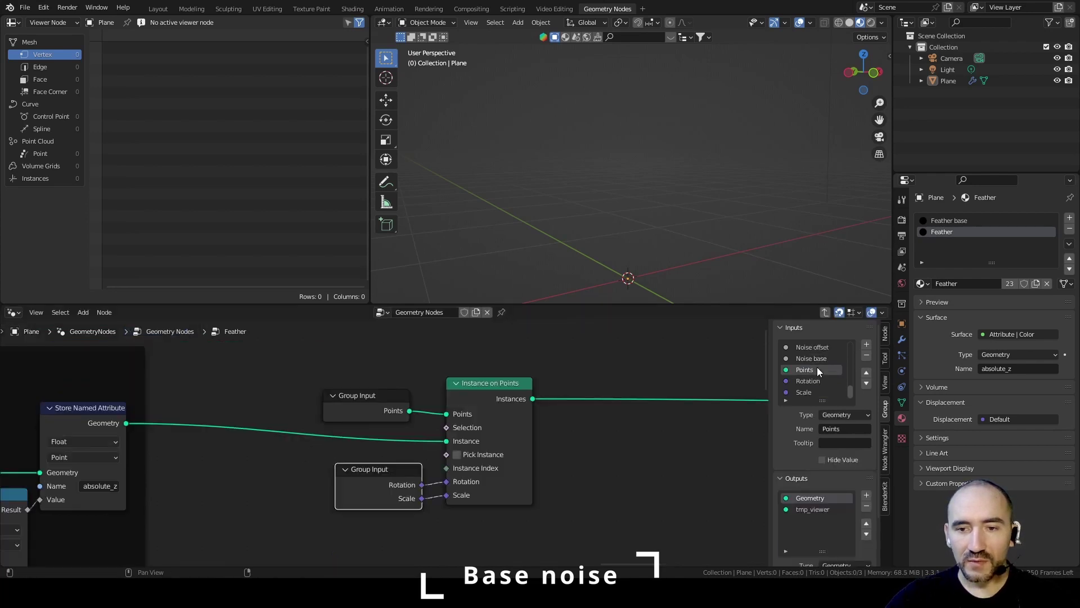
{"action": "left_click", "coordinate": [845, 429]}
{"action": "type", "text": "Instance"}
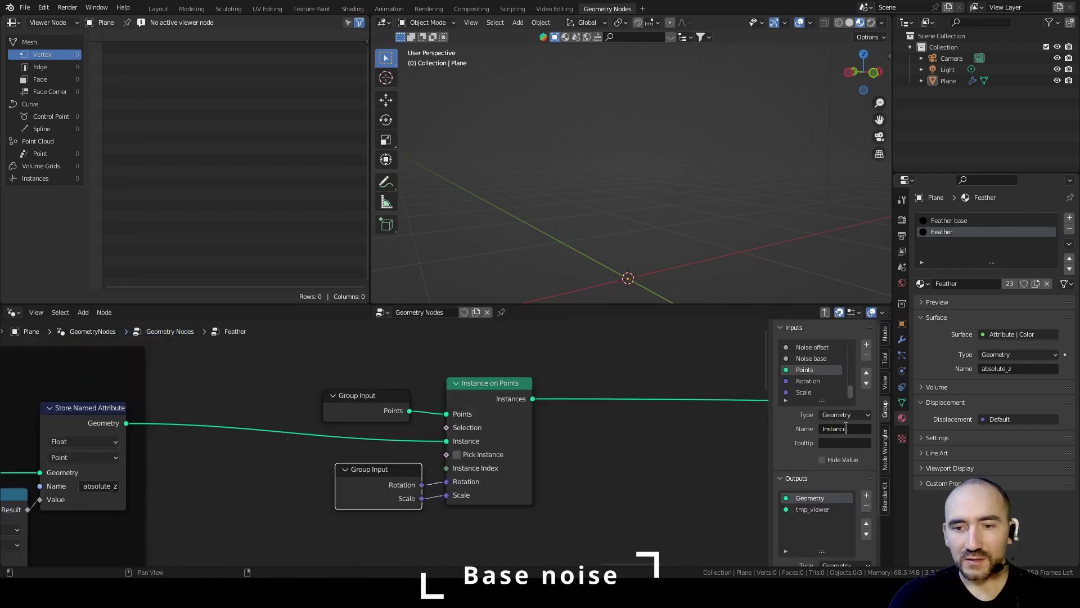
{"action": "type", "text": " points"}
{"action": "key", "text": "Return"}
Step: Frame the two Group Inputs and Instance on Points, labelled "Instancing", and place the frame beside the absolute_z Store Named Attribute
{"action": "left_click_drag", "start_coordinate": [276, 365], "coordinate": [558, 538]}
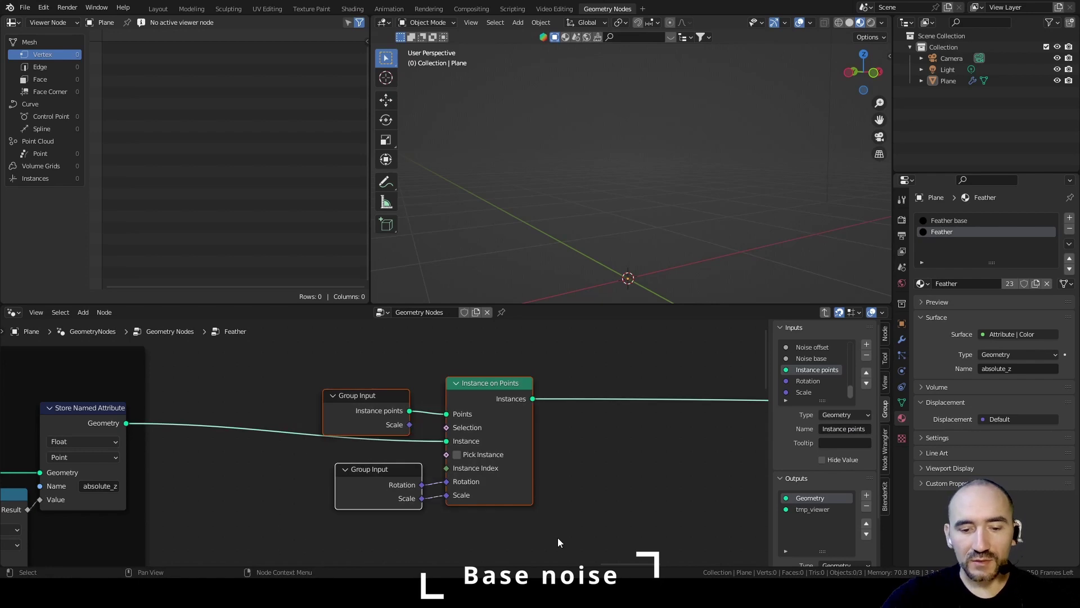
{"action": "key", "text": "ctrl+j"}
{"action": "key", "text": "F2"}
{"action": "type", "text": "Ins"}
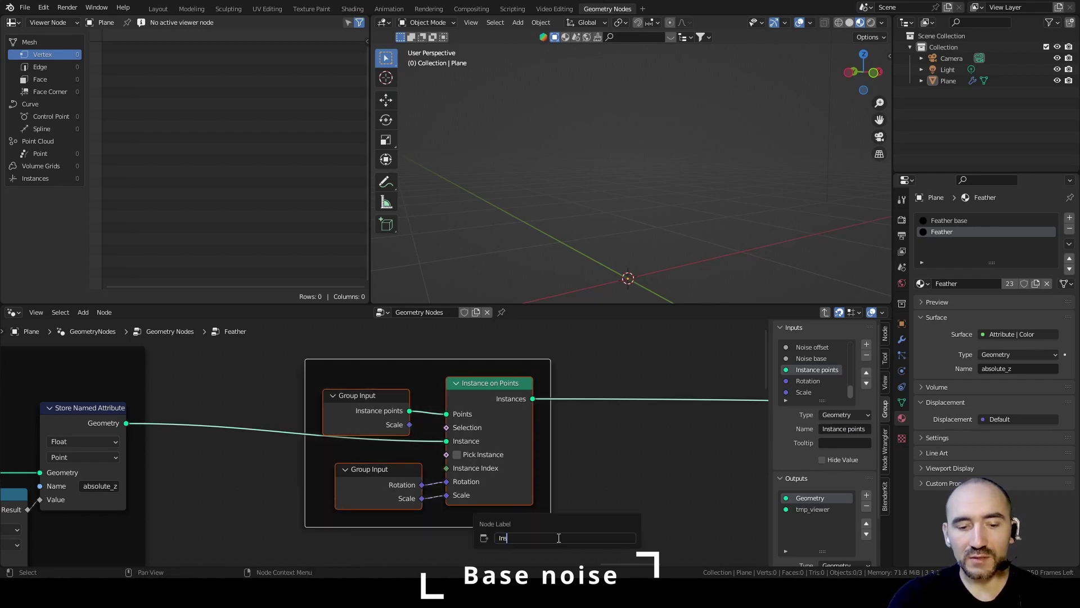
{"action": "type", "text": "tancing"}
{"action": "key", "text": "Return"}
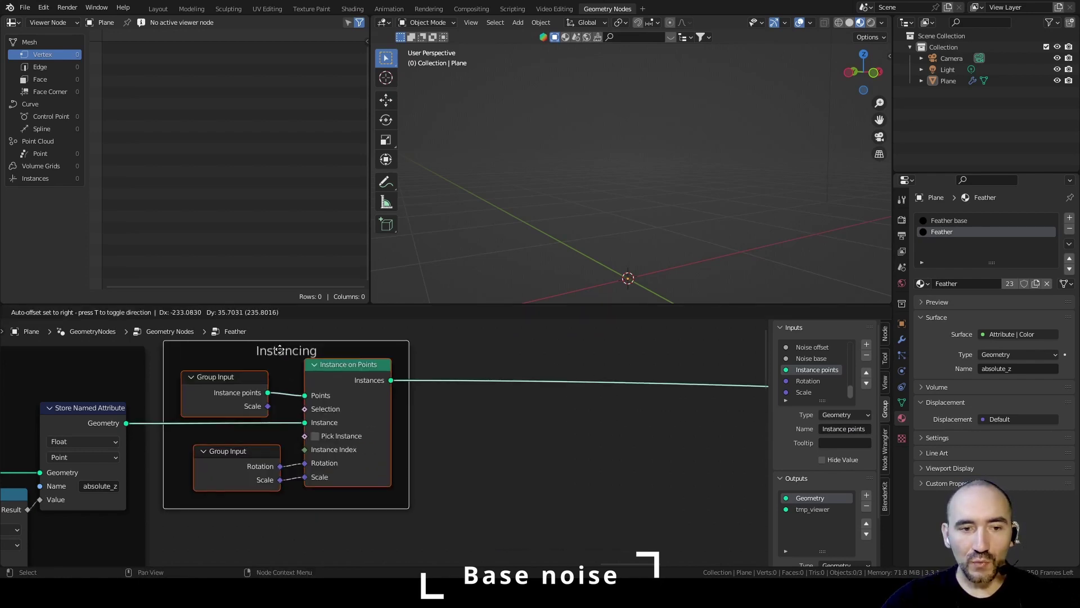
{"action": "left_click", "coordinate": [518, 449]}
Step: Add a Store Named Attribute node fed by Instance on Points' Instances output and name its attribute "random"
{"action": "middle_click_drag", "start_coordinate": [550, 416], "coordinate": [362, 451]}
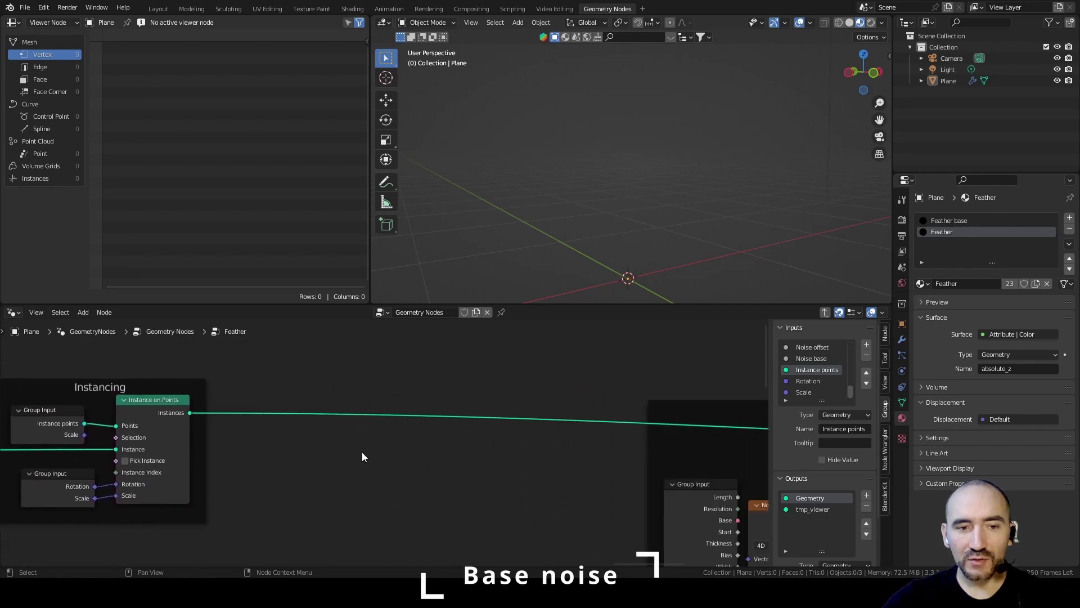
{"action": "key", "text": "shift+a"}
{"action": "type", "text": "store"}
{"action": "key", "text": "Return"}
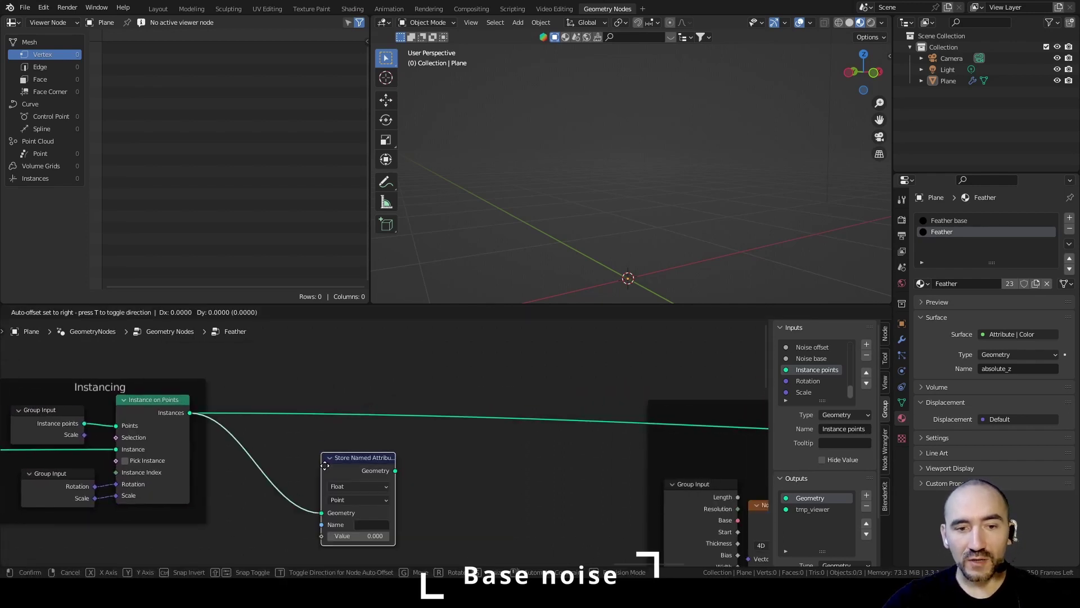
{"action": "left_click", "coordinate": [332, 367]}
{"action": "left_click", "coordinate": [377, 431]}
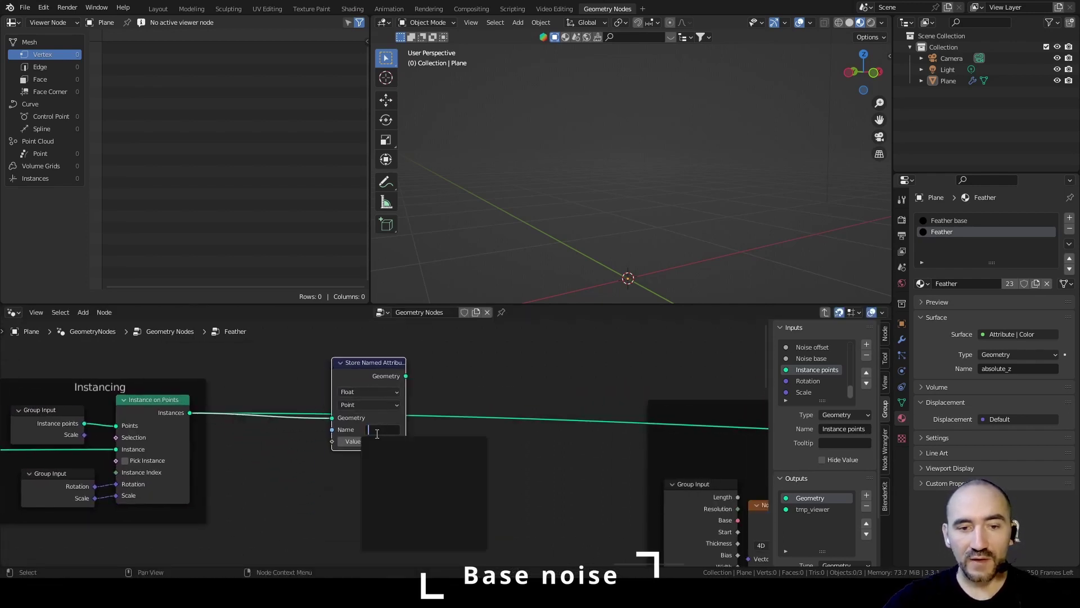
{"action": "type", "text": "random"}
{"action": "key", "text": "Return"}
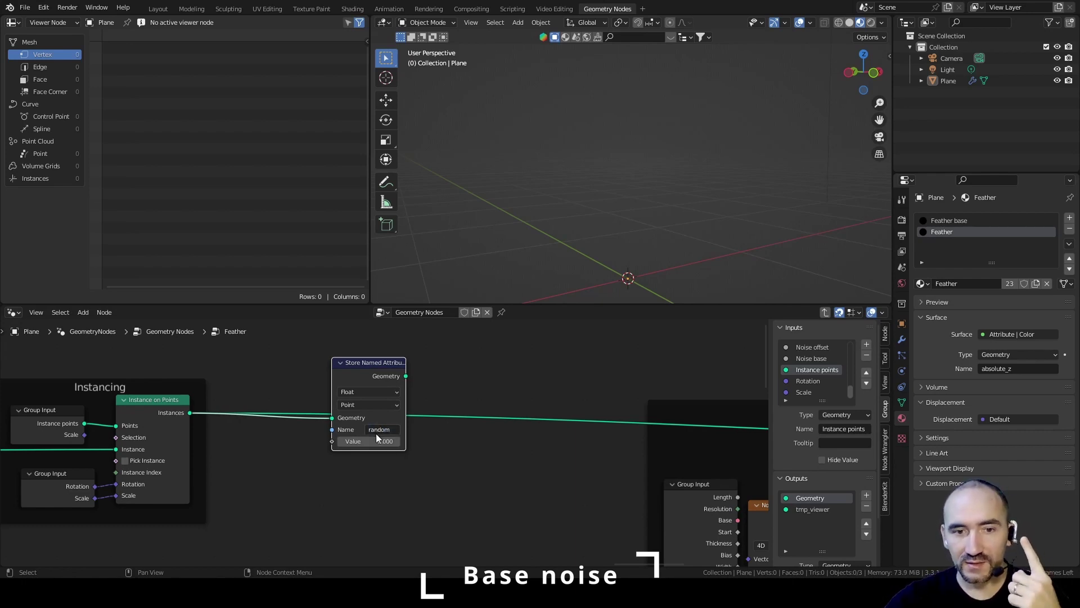
Step: Add a Random Value node and connect it to the Value of the "random" Store Named Attribute
{"action": "key", "text": "F3"}
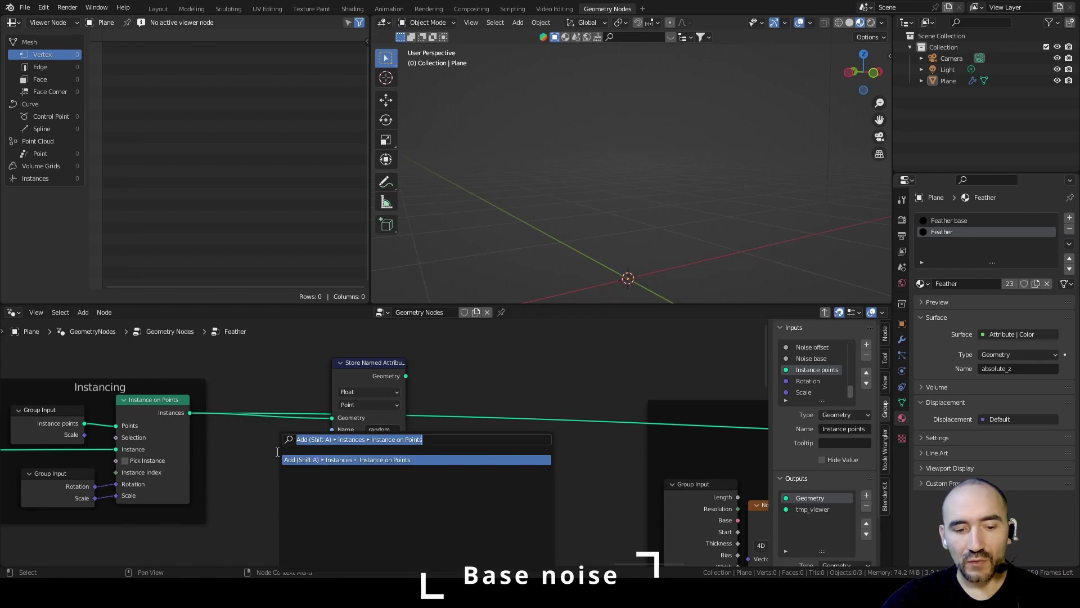
{"action": "type", "text": "random"}
{"action": "key", "text": "Return"}
{"action": "left_click", "coordinate": [233, 429]}
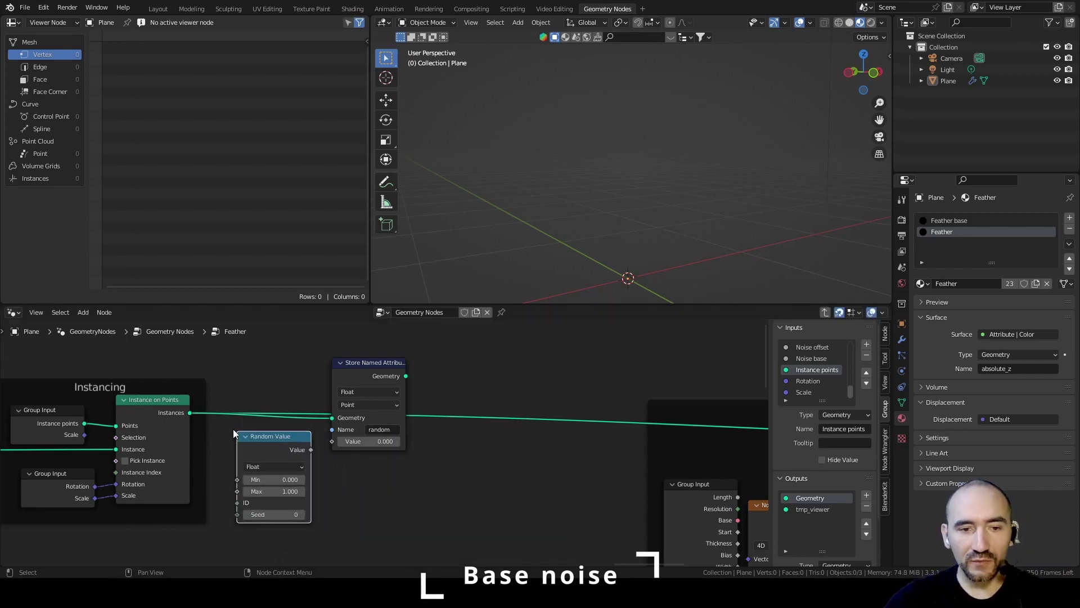
{"action": "left_click_drag", "start_coordinate": [313, 453], "coordinate": [332, 442]}
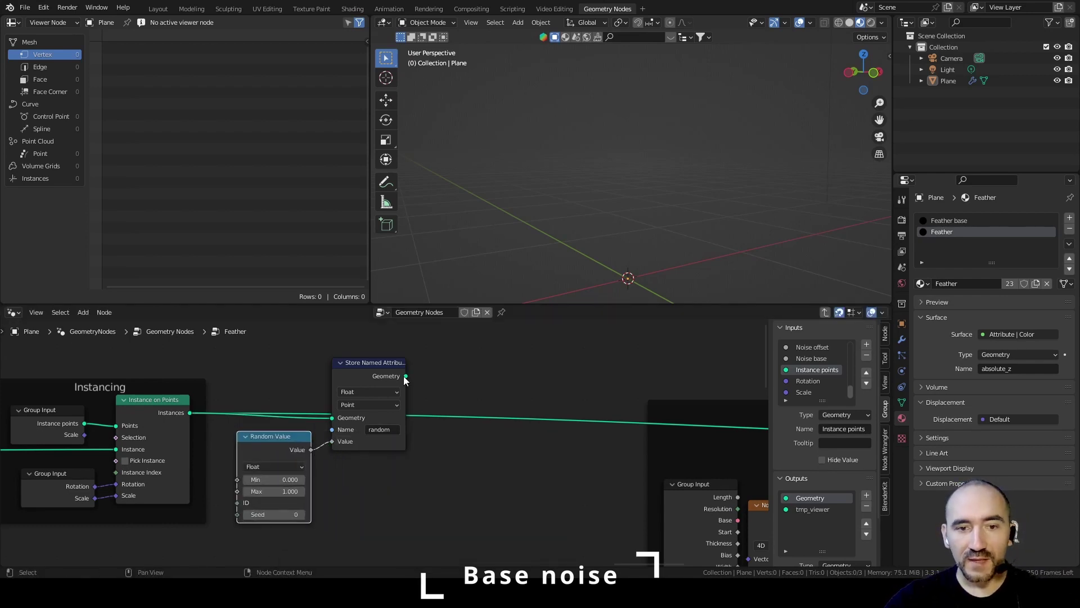
Step: Add a Realize Instances node connected to the Geometry output of the "random" Store Named Attribute
{"action": "left_click_drag", "start_coordinate": [404, 376], "coordinate": [461, 392]}
{"action": "type", "text": "realiz"}
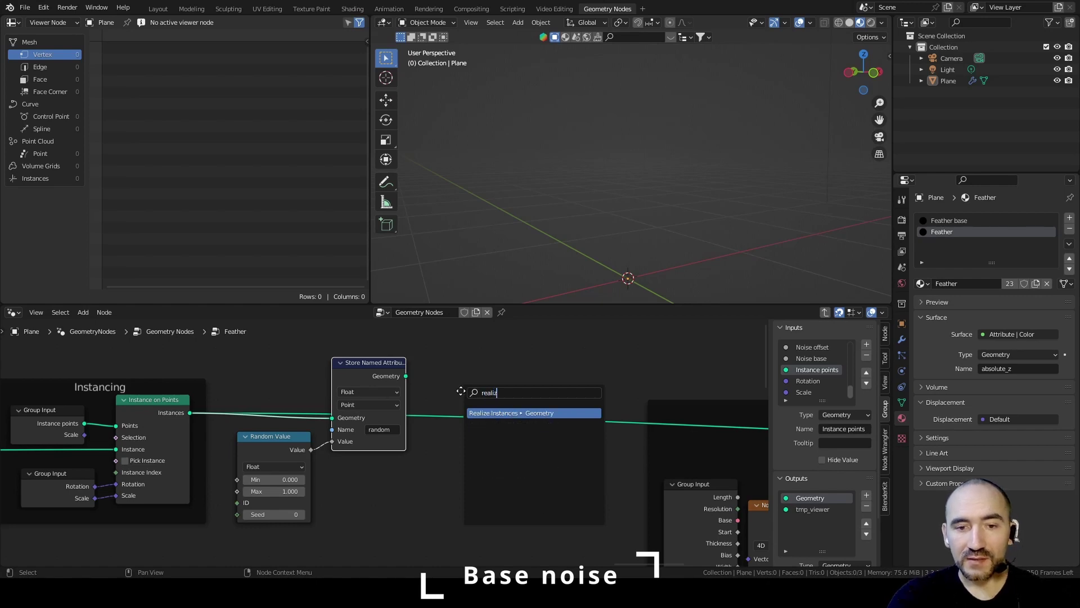
{"action": "key", "text": "Return"}
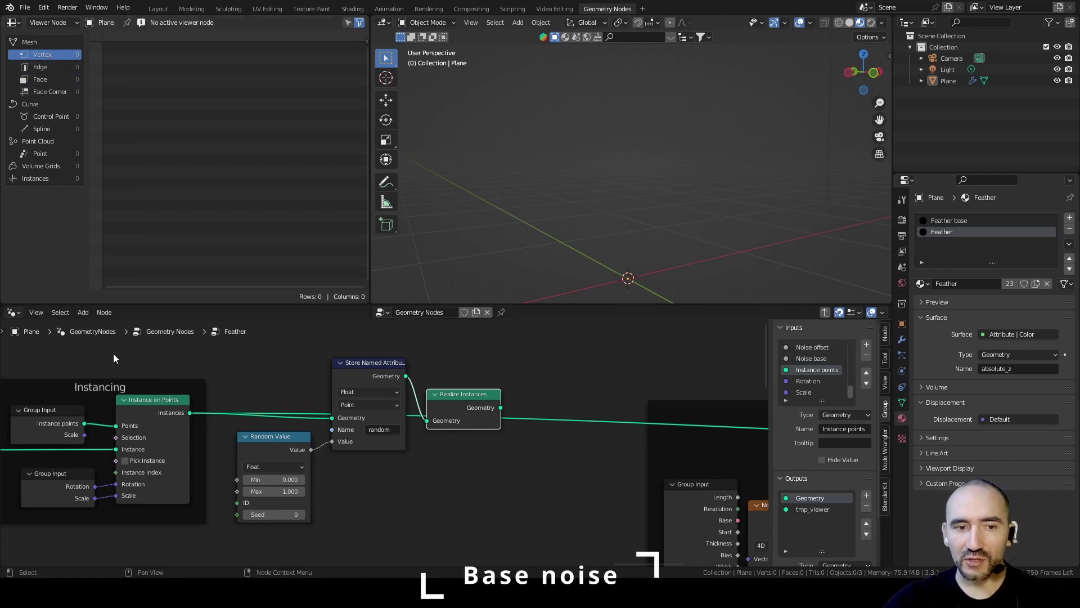
Step: Frame the Random Value, Store Named Attribute and Realize Instances nodes, labelled "Save random x instance"
{"action": "middle_click_drag", "start_coordinate": [137, 388], "coordinate": [433, 411]}
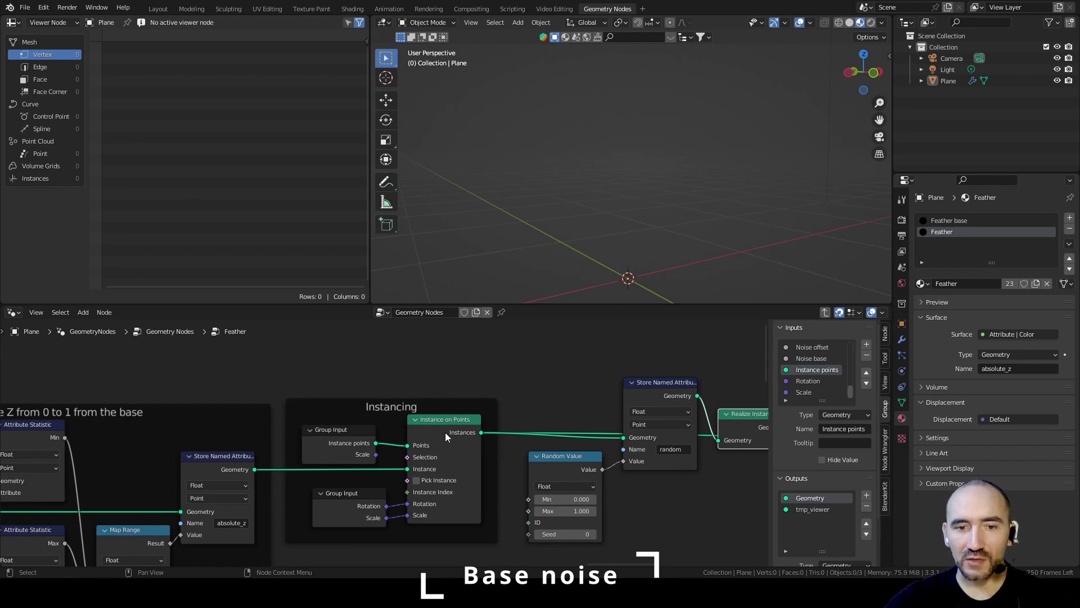
{"action": "middle_click_drag", "start_coordinate": [599, 422], "coordinate": [446, 494]}
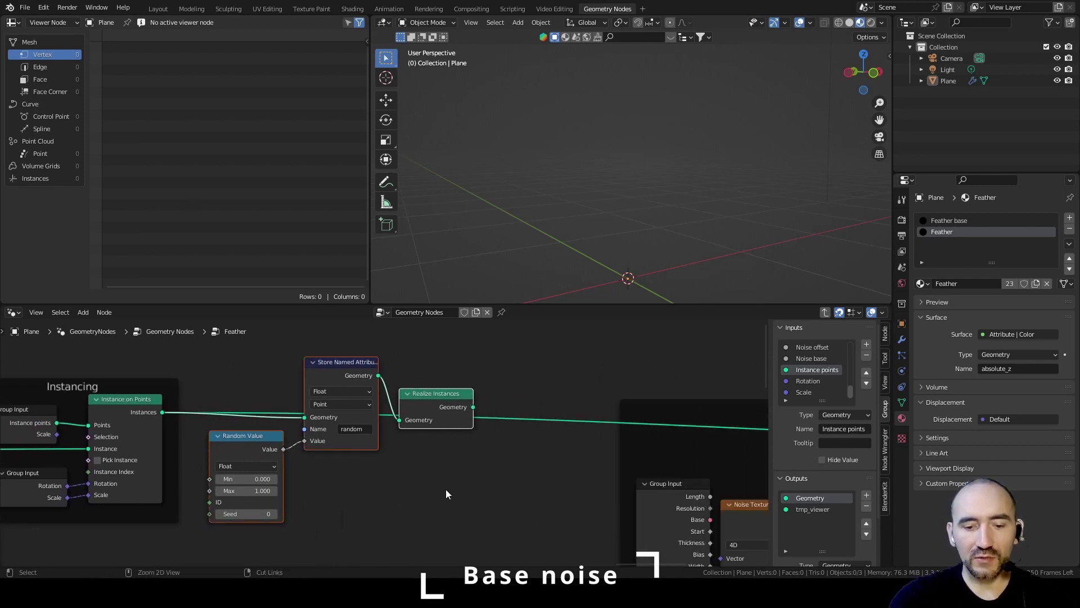
{"action": "key", "text": "ctrl+j"}
{"action": "key", "text": "F2"}
{"action": "type", "text": "Save"}
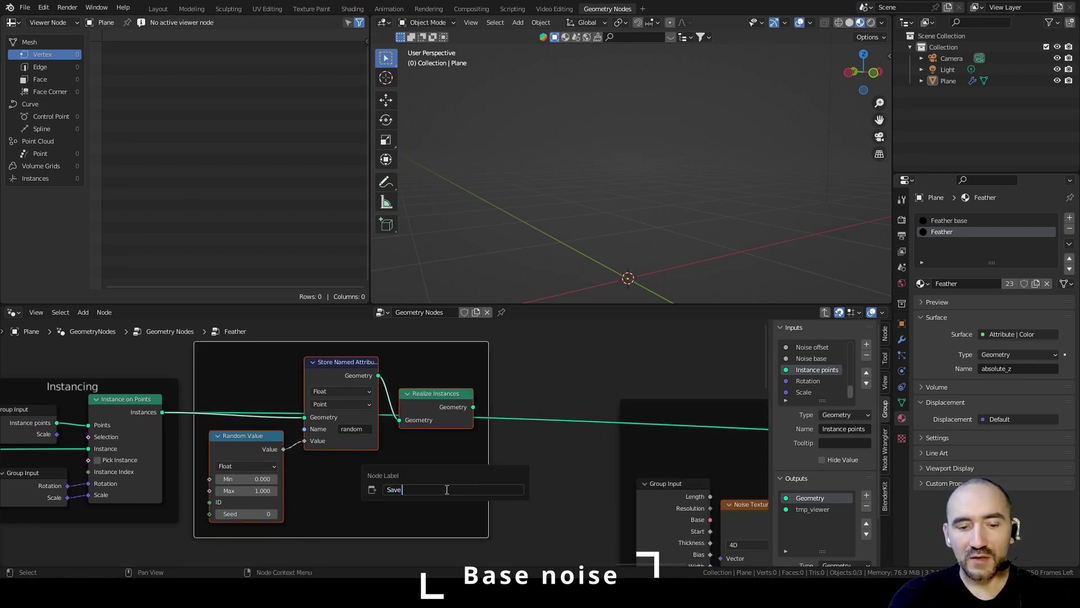
{"action": "type", "text": " random x instance"}
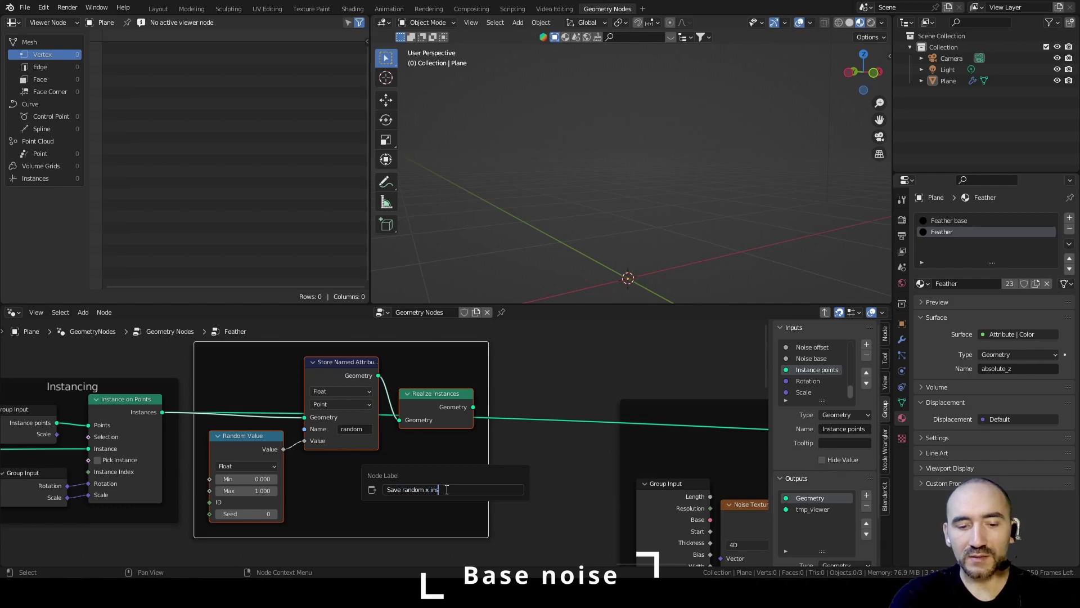
{"action": "key", "text": "Return"}
Step: Connect the Realize Instances output to the Geometry input of Set Position in the Detailed noise frame
{"action": "scroll", "coordinate": [445, 488], "scroll_direction": "down", "scroll_amount": 2}
{"action": "middle_click_drag", "start_coordinate": [446, 489], "coordinate": [261, 426]}
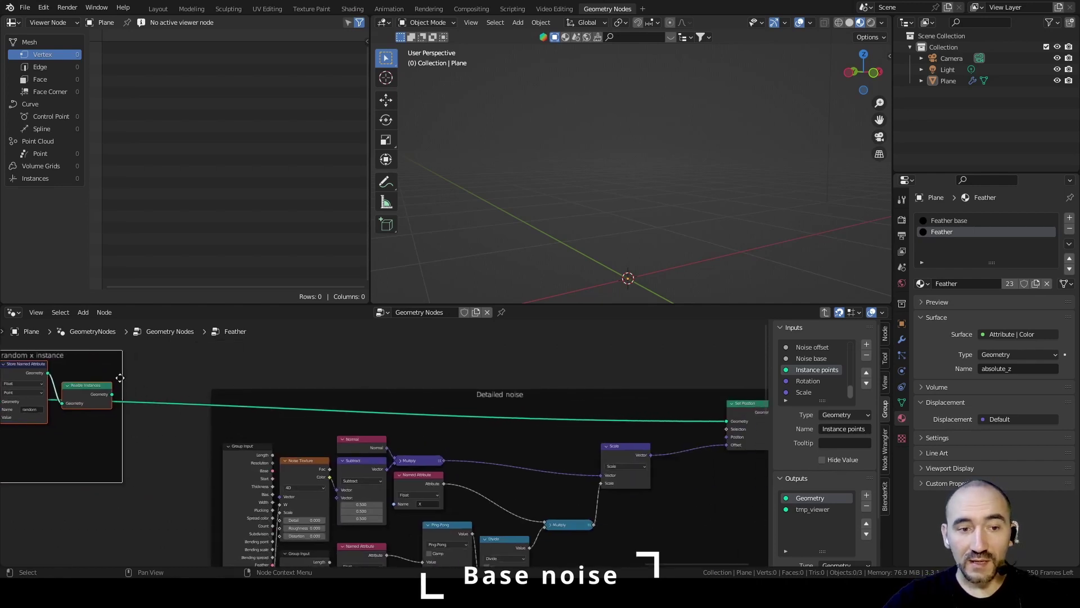
{"action": "left_click_drag", "start_coordinate": [113, 393], "coordinate": [731, 421]}
{"action": "scroll", "coordinate": [501, 414], "scroll_direction": "down", "scroll_amount": 2}
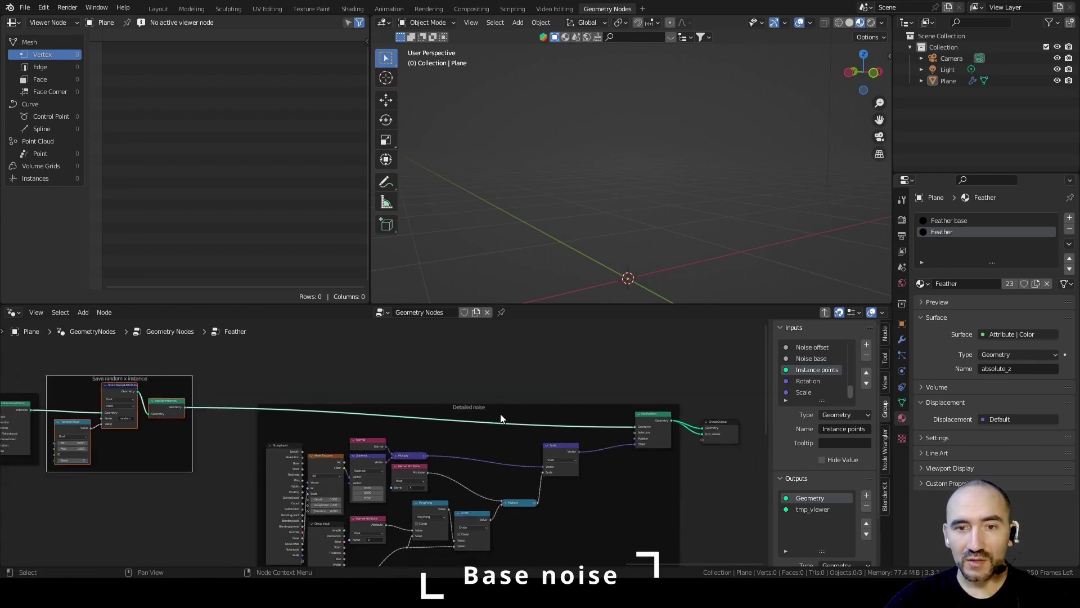
Step: Set the domain of the "random" Store Named Attribute to Instance
{"action": "scroll", "coordinate": [447, 399], "scroll_direction": "up", "scroll_amount": 5}
{"action": "left_click", "coordinate": [482, 395]}
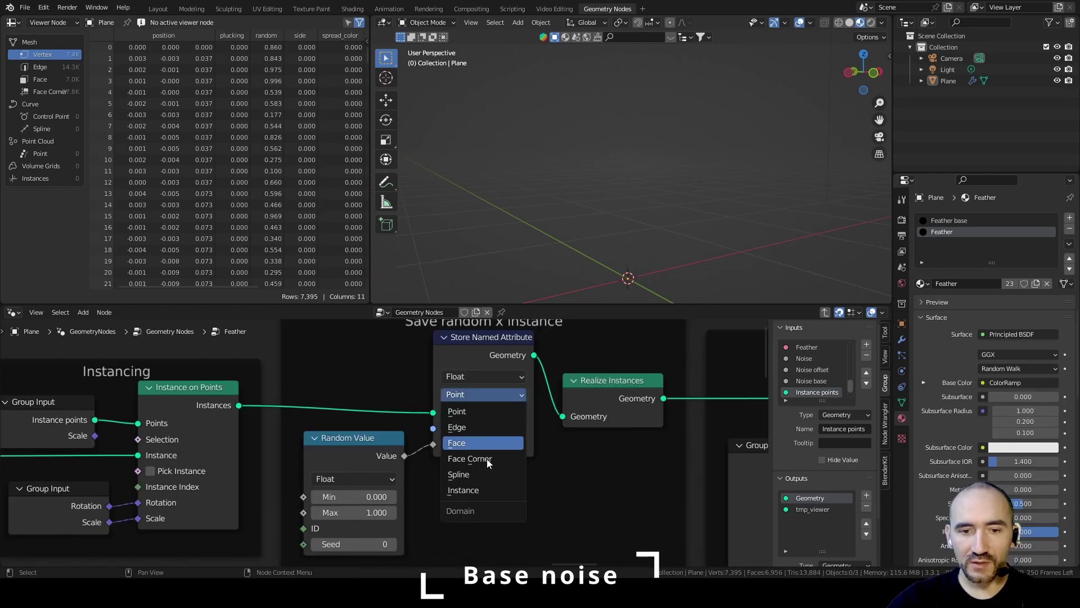
{"action": "left_click", "coordinate": [488, 491]}
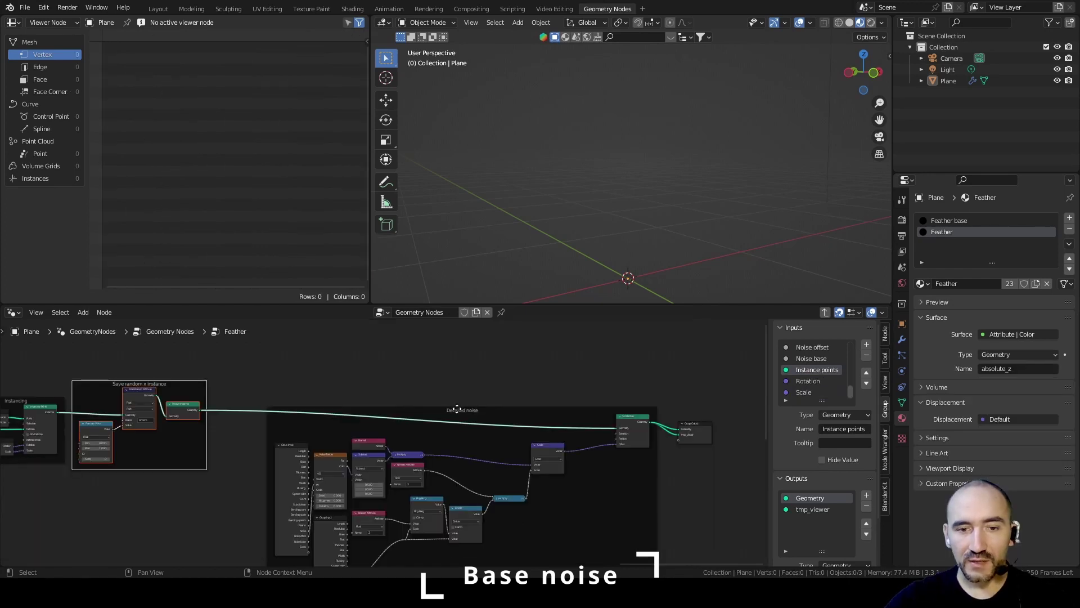
Step: Move the Detailed noise frame next to the Save random x instance frame and exit the Feather group
{"action": "left_click_drag", "start_coordinate": [455, 408], "coordinate": [410, 380]}
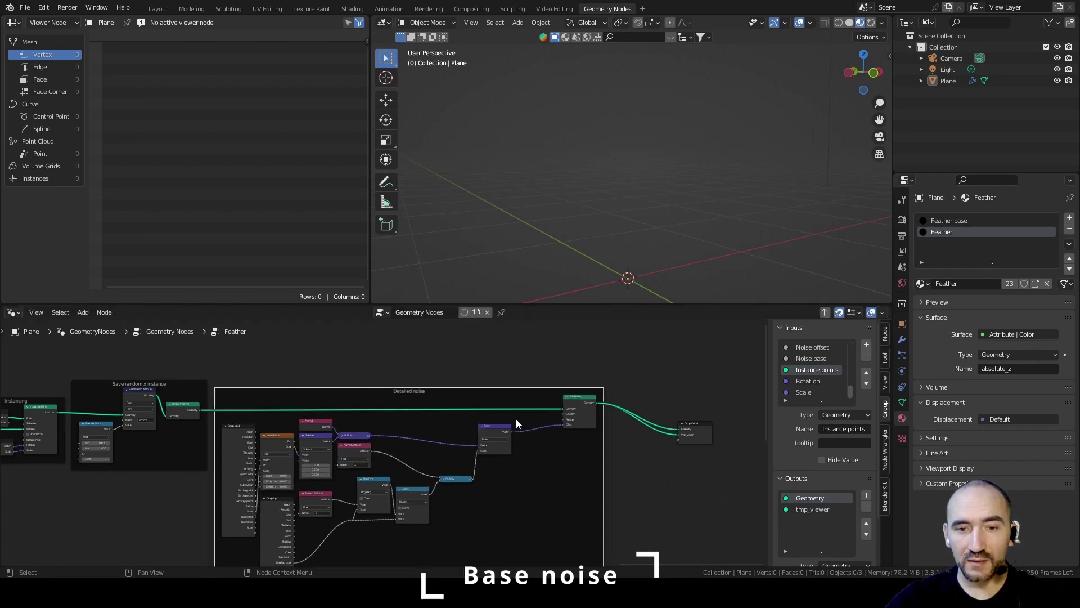
{"action": "scroll", "coordinate": [496, 394], "scroll_direction": "up", "scroll_amount": 2}
{"action": "key", "text": "Tab"}
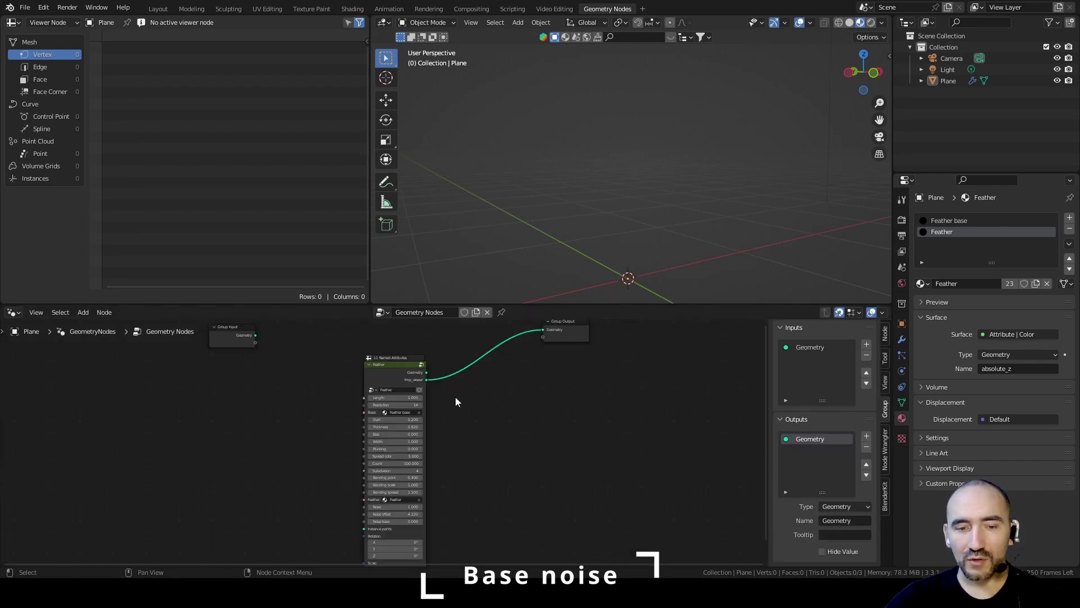
Step: Add a Points node and connect its Geometry output to the Feather group's Instance points input
{"action": "middle_click_drag", "start_coordinate": [277, 450], "coordinate": [397, 332]}
{"action": "scroll", "coordinate": [431, 380], "scroll_direction": "up", "scroll_amount": 5}
{"action": "middle_click_drag", "start_coordinate": [431, 380], "coordinate": [296, 403]}
{"action": "key", "text": "F3"}
{"action": "type", "text": "poit"}
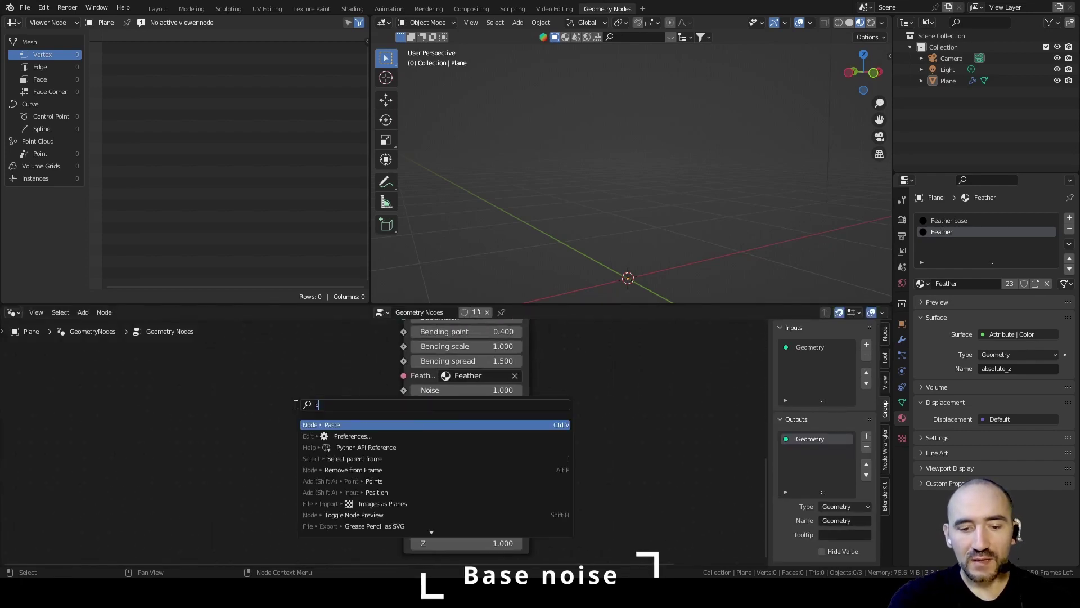
{"action": "key", "text": "BackSpace"}
{"action": "type", "text": "nt"}
{"action": "key", "text": "Return"}
{"action": "left_click", "coordinate": [243, 406]}
{"action": "left_click_drag", "start_coordinate": [337, 426], "coordinate": [420, 433]}
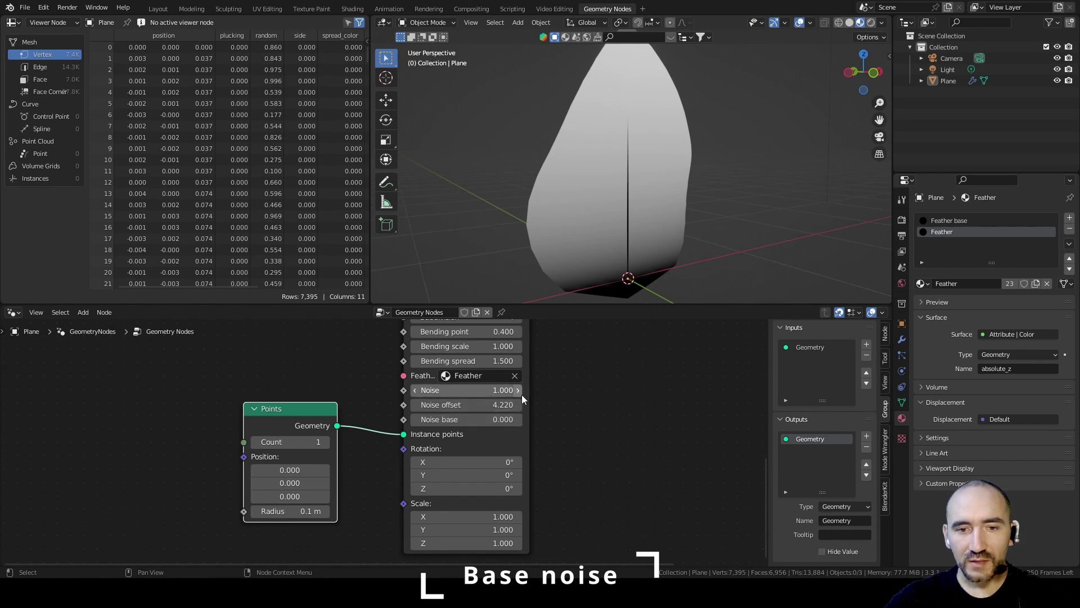
Step: Inside the Feather group, move the Group Output away and insert a Set Position node between Detailed noise and the output
{"action": "left_click", "coordinate": [514, 437]}
{"action": "key", "text": "Tab"}
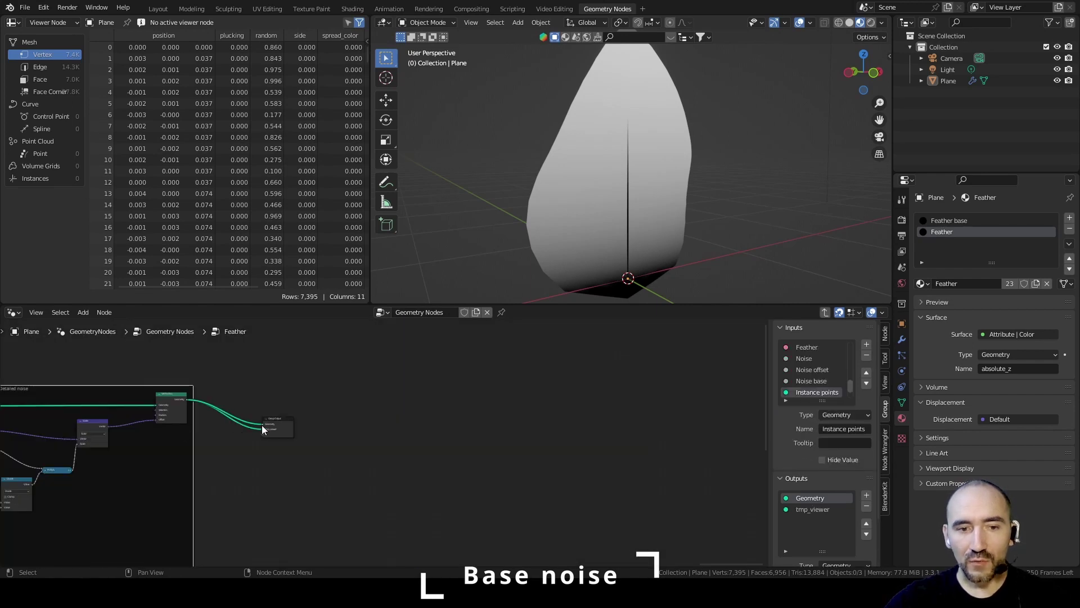
{"action": "left_click_drag", "start_coordinate": [283, 427], "coordinate": [691, 403]}
{"action": "scroll", "coordinate": [438, 453], "scroll_direction": "up", "scroll_amount": 3}
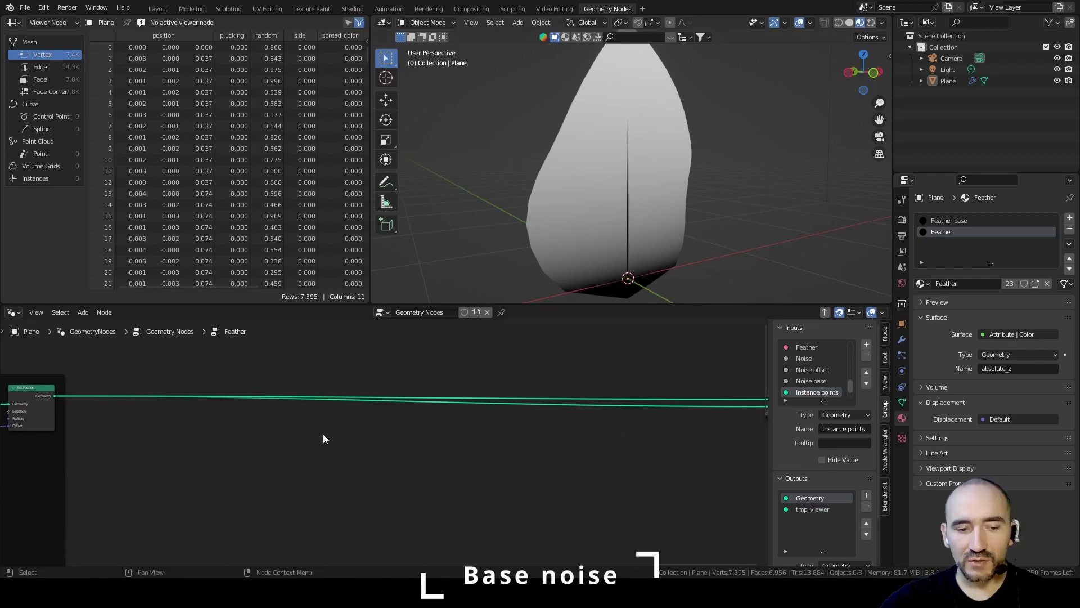
{"action": "key", "text": "F3"}
{"action": "type", "text": "set pos"}
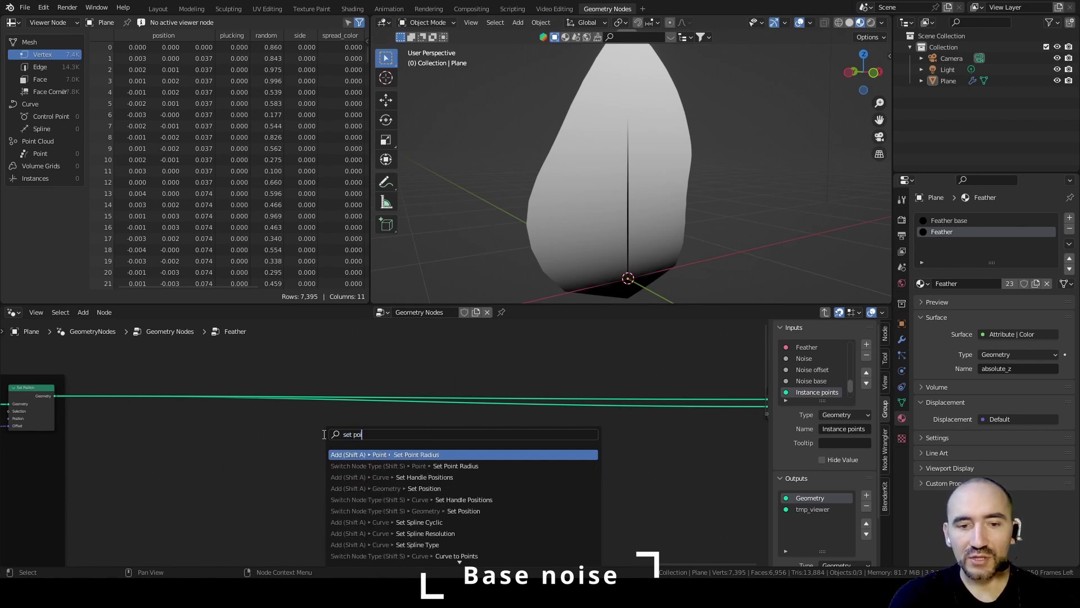
{"action": "key", "text": "Return"}
{"action": "left_click", "coordinate": [447, 376]}
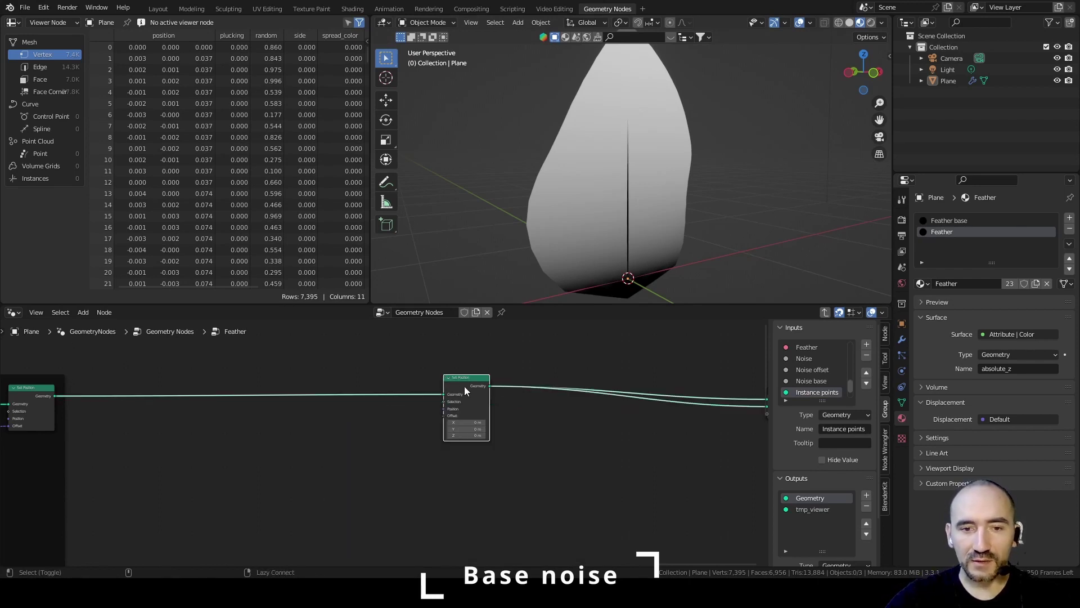
Step: Add a Noise Texture node in the space between the Detailed noise frame and the new Set Position node
{"action": "scroll", "coordinate": [464, 386], "scroll_direction": "up", "scroll_amount": 1}
{"action": "key", "text": "F3"}
{"action": "type", "text": "noise"}
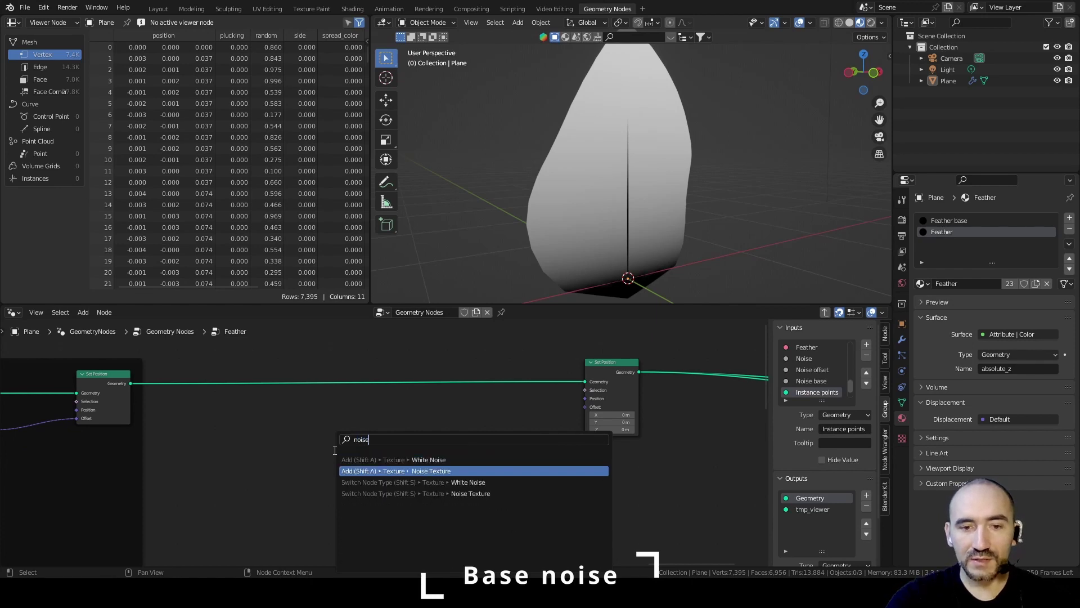
{"action": "key", "text": "Return"}
{"action": "left_click", "coordinate": [311, 412]}
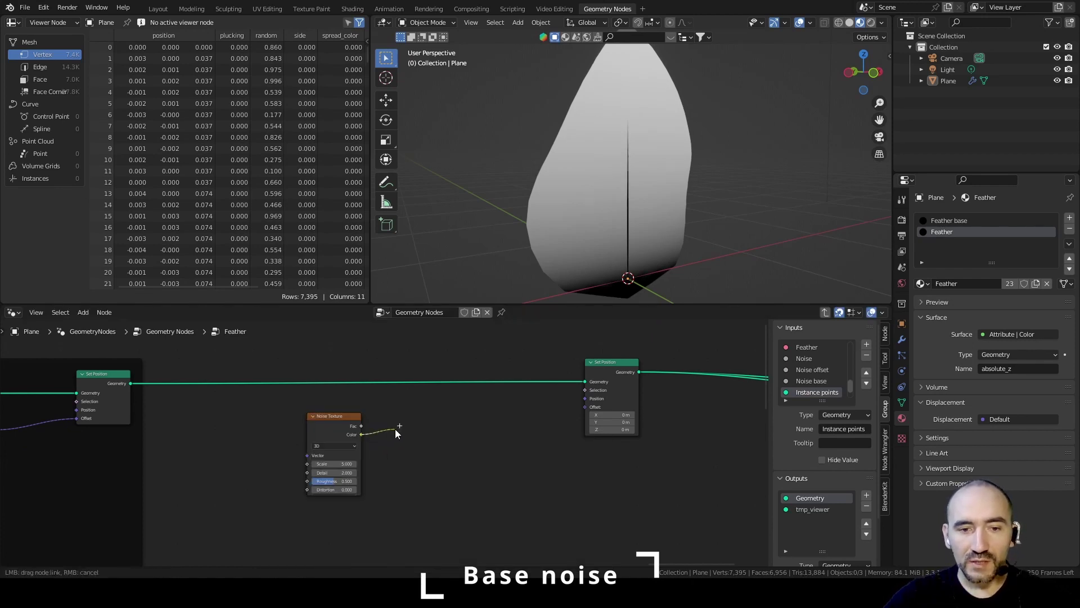
Step: Add a vector Subtract node fed by the Noise Texture's Color and subtract 0.5 on all three axes
{"action": "key", "text": "F3"}
{"action": "type", "text": "subtra"}
{"action": "key", "text": "Return"}
{"action": "scroll", "coordinate": [380, 421], "scroll_direction": "up", "scroll_amount": 2}
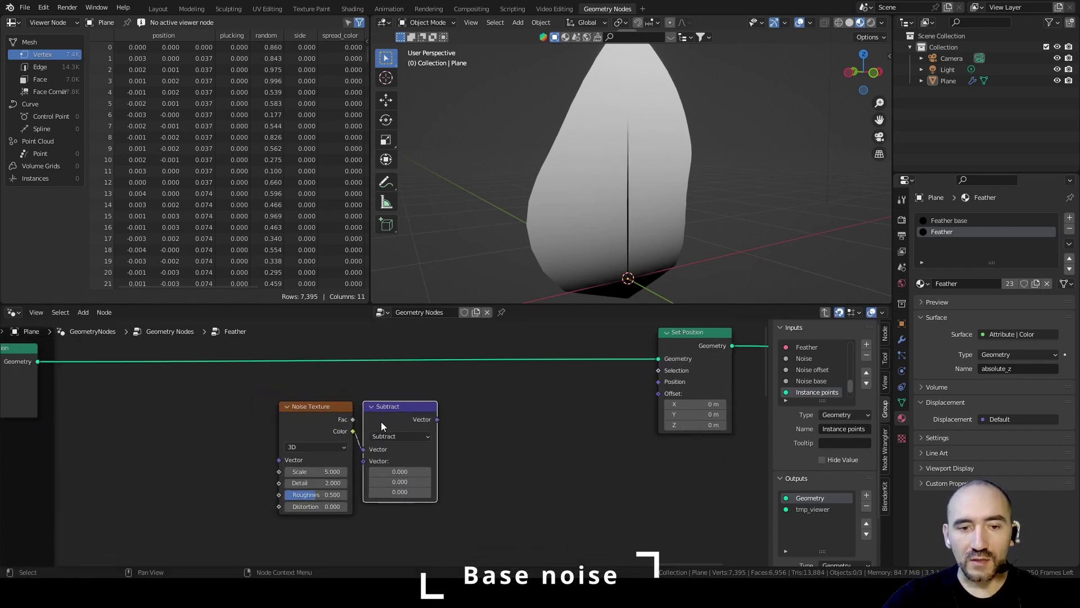
{"action": "left_click", "coordinate": [380, 420]}
{"action": "left_click", "coordinate": [404, 471]}
{"action": "type", "text": "0.5"}
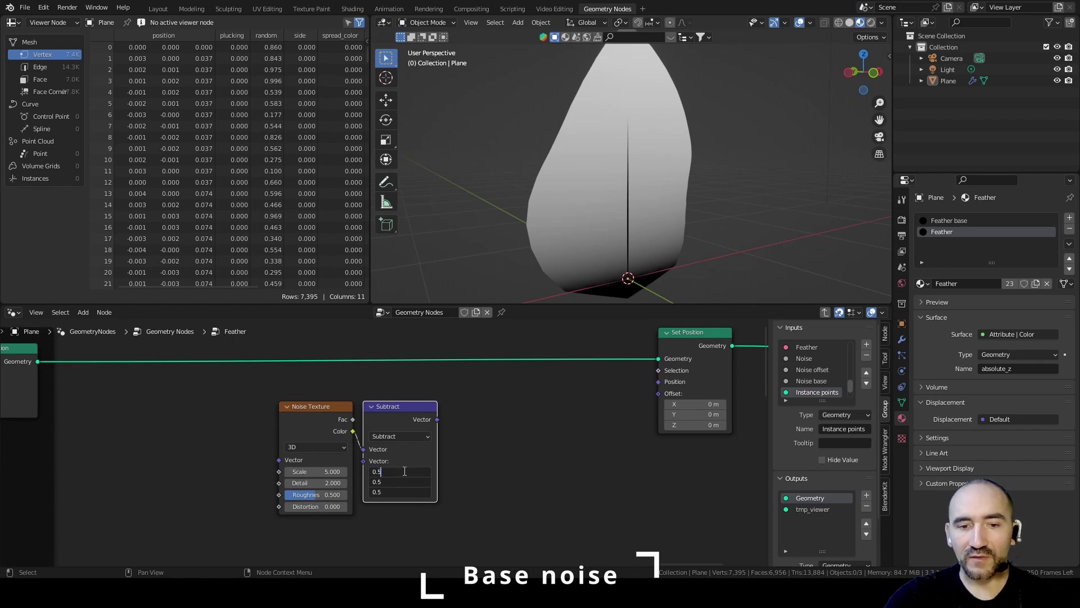
{"action": "key", "text": "Return"}
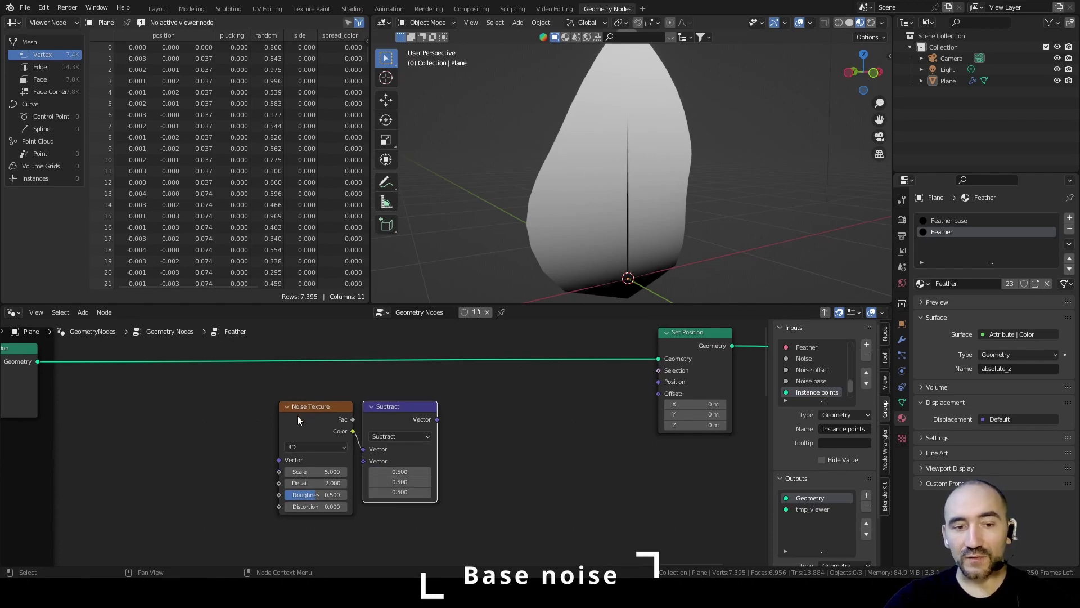
Step: Add a Vector Math Scale node after Subtract, with the Subtract result feeding its Vector input
{"action": "left_click", "coordinate": [493, 418]}
{"action": "key", "text": "F3"}
{"action": "type", "text": "sca"}
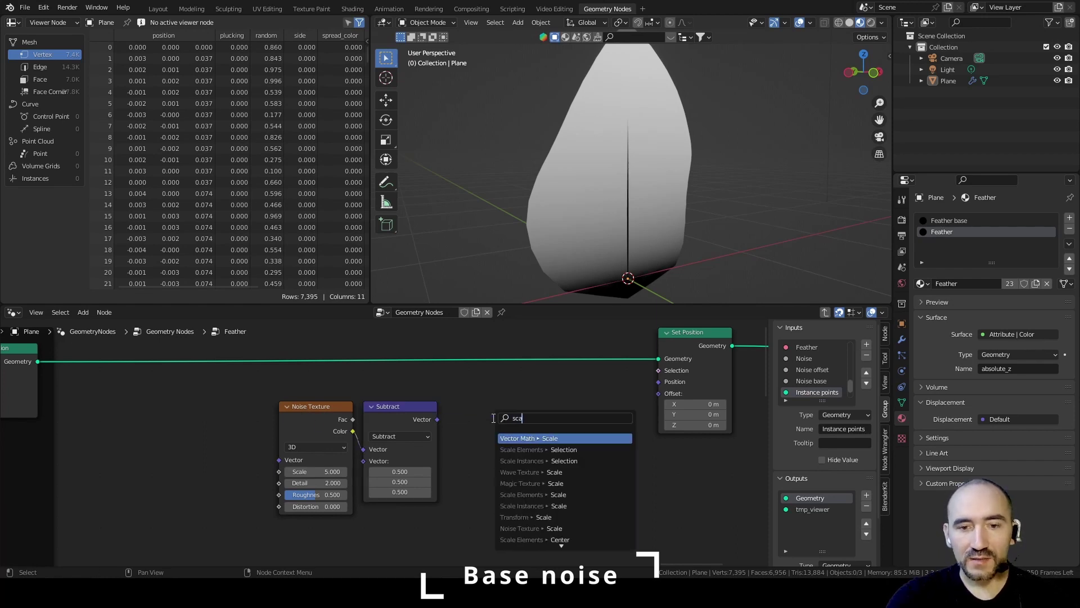
{"action": "key", "text": "Return"}
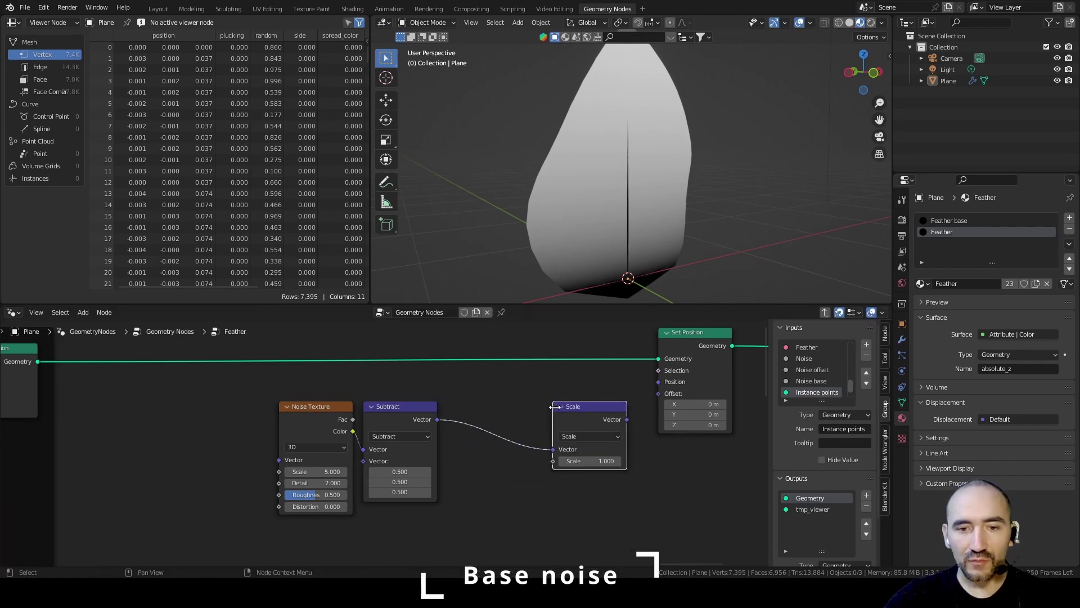
{"action": "left_click", "coordinate": [557, 406]}
Step: Drive the Scale factor with a Named Attribute "absolute_z" and connect the scaled vector to the Set Position Offset
{"action": "key", "text": "F3"}
{"action": "type", "text": "named"}
{"action": "key", "text": "Return"}
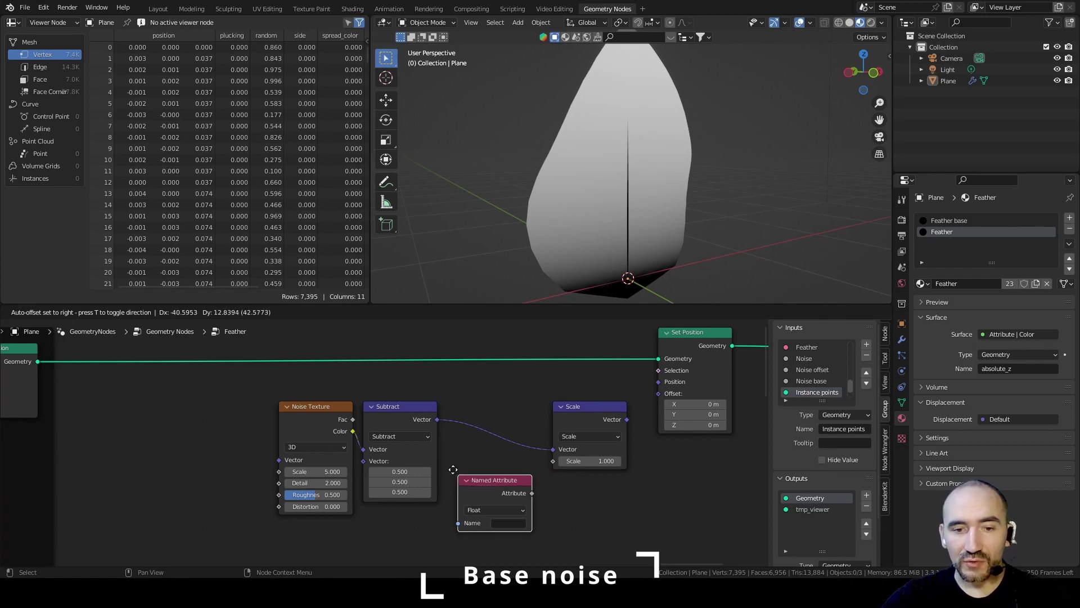
{"action": "left_click", "coordinate": [442, 459]}
{"action": "left_click", "coordinate": [493, 511]}
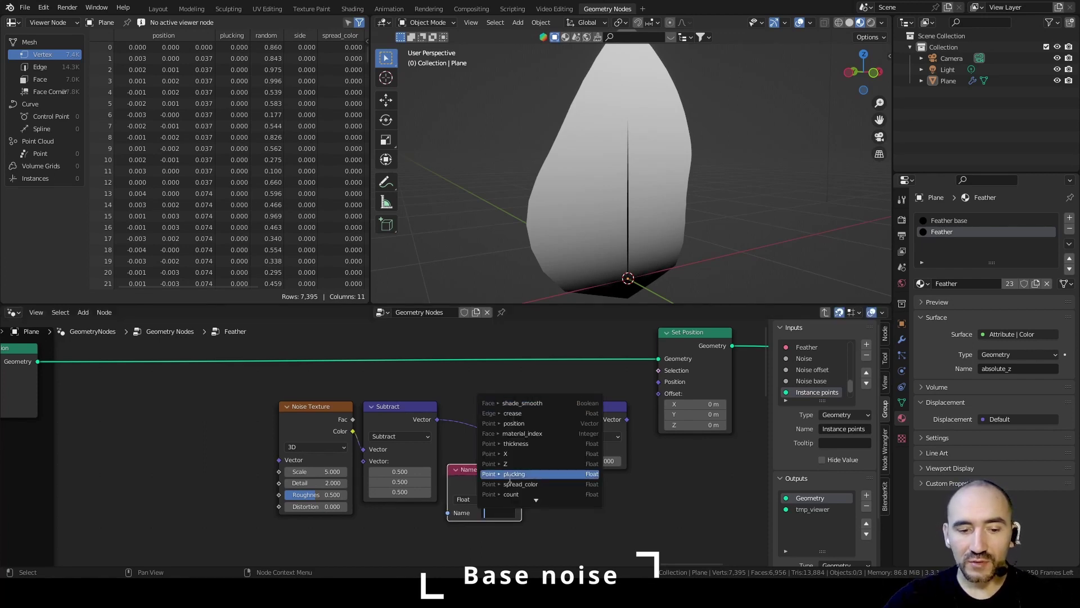
{"action": "type", "text": "abs"}
{"action": "left_click", "coordinate": [524, 409]}
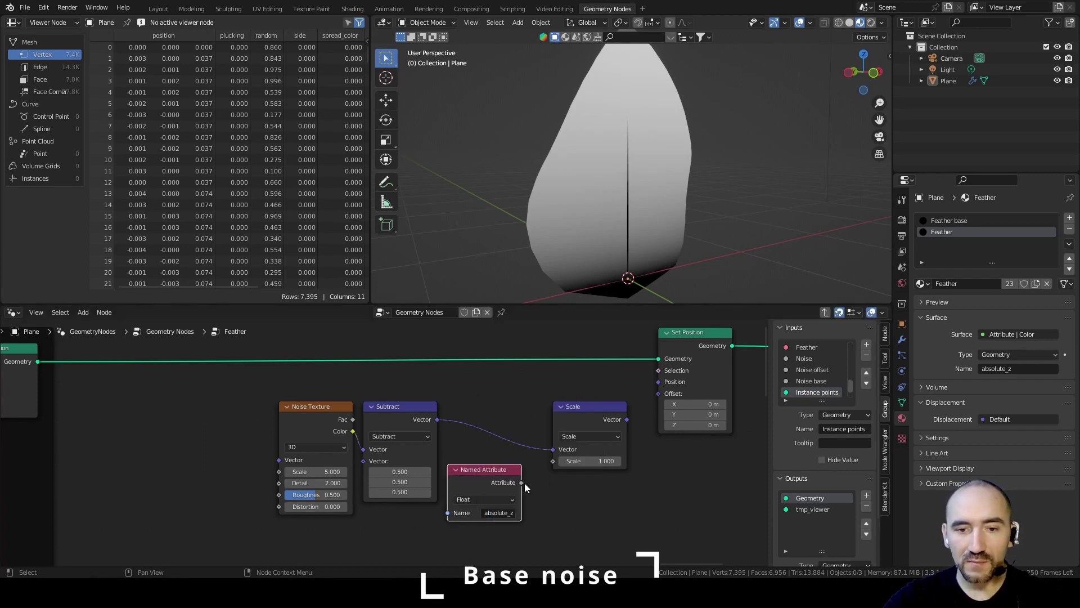
{"action": "left_click_drag", "start_coordinate": [522, 482], "coordinate": [553, 461]}
{"action": "left_click_drag", "start_coordinate": [563, 406], "coordinate": [542, 395]}
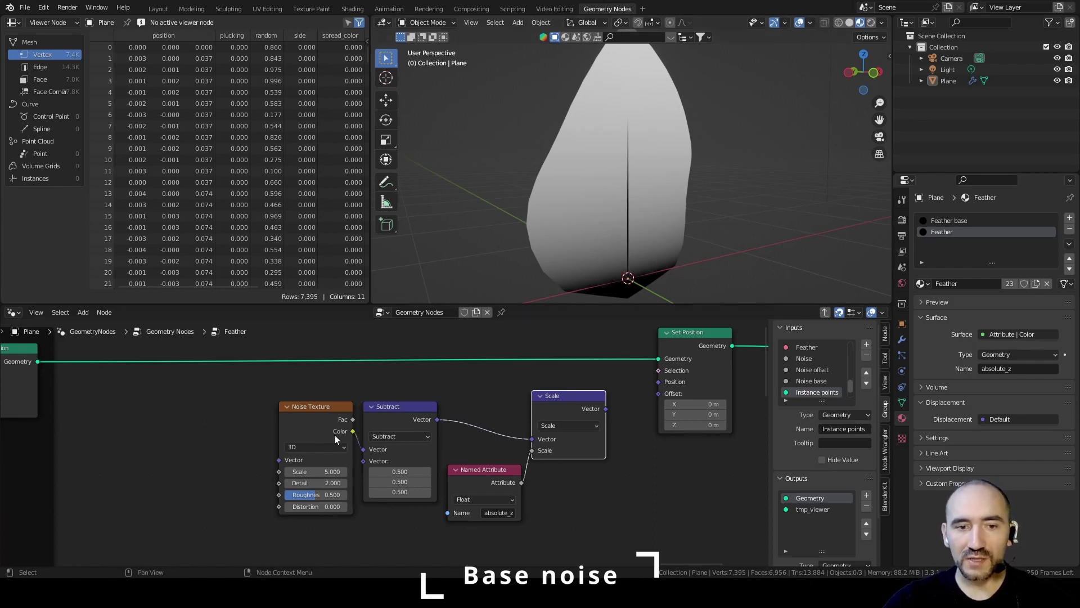
{"action": "left_click_drag", "start_coordinate": [606, 409], "coordinate": [659, 394]}
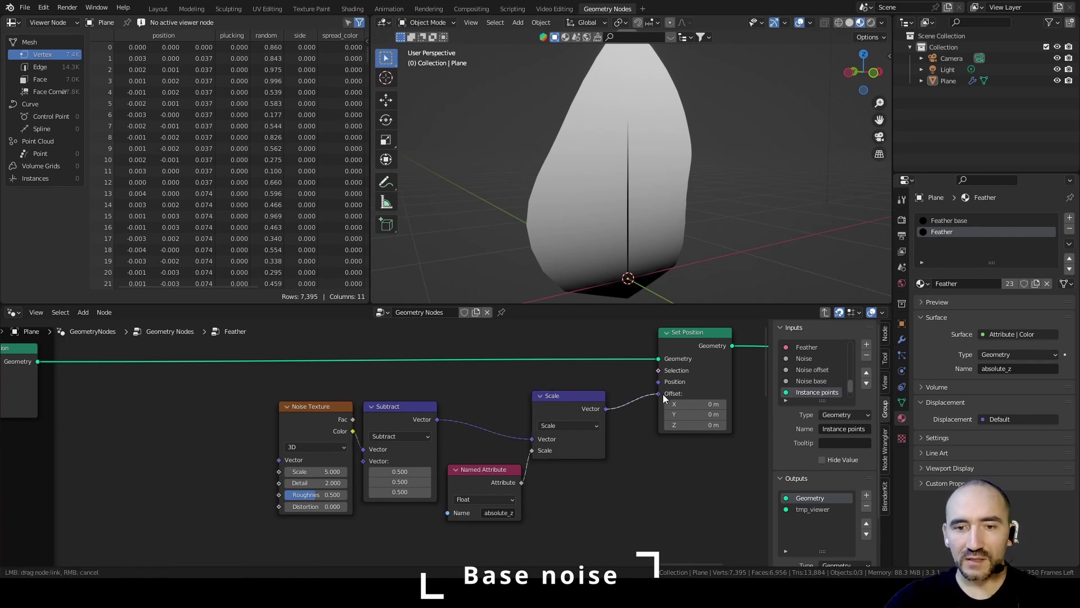
Step: Set the Noise Texture's Detail and Roughness to 0 and switch its dimensions to 4D
{"action": "left_click", "coordinate": [326, 483]}
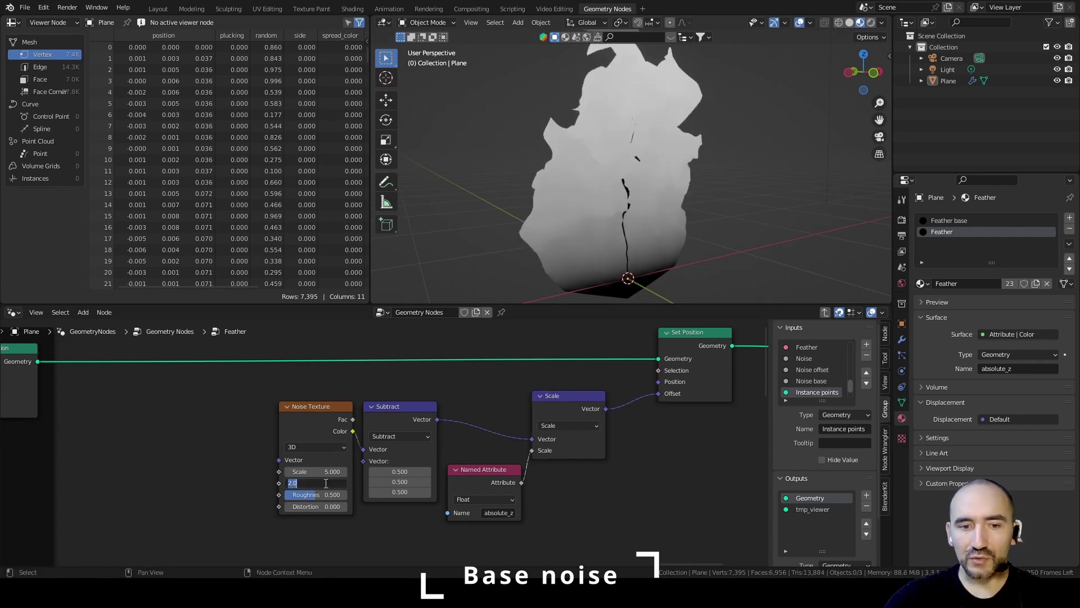
{"action": "type", "text": "0"}
{"action": "key", "text": "Tab"}
{"action": "type", "text": "0"}
{"action": "key", "text": "Return"}
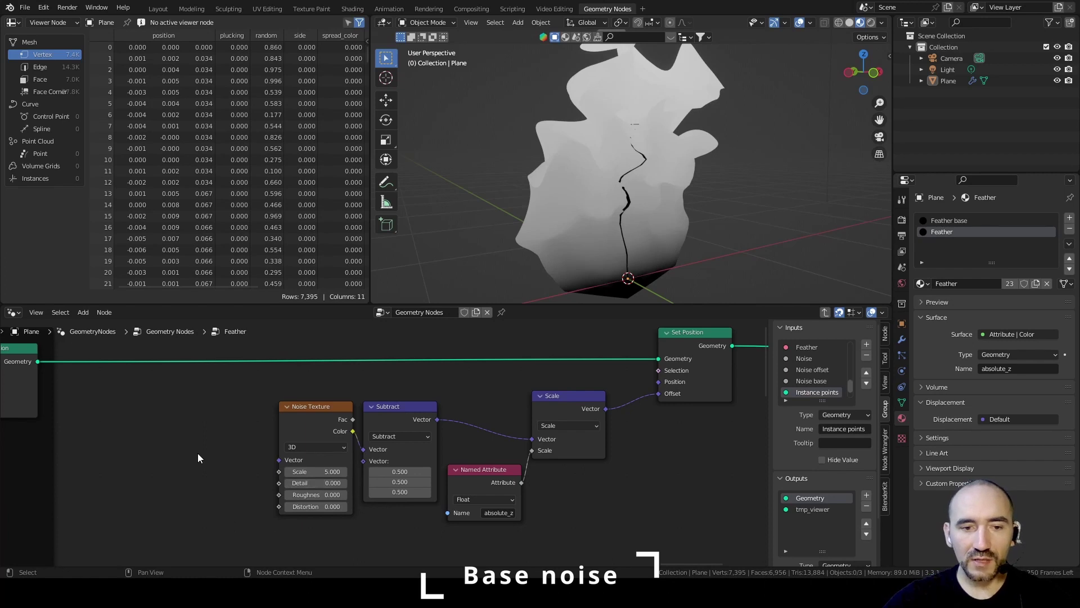
{"action": "middle_click_drag", "start_coordinate": [197, 453], "coordinate": [366, 448]}
{"action": "left_click", "coordinate": [469, 441]}
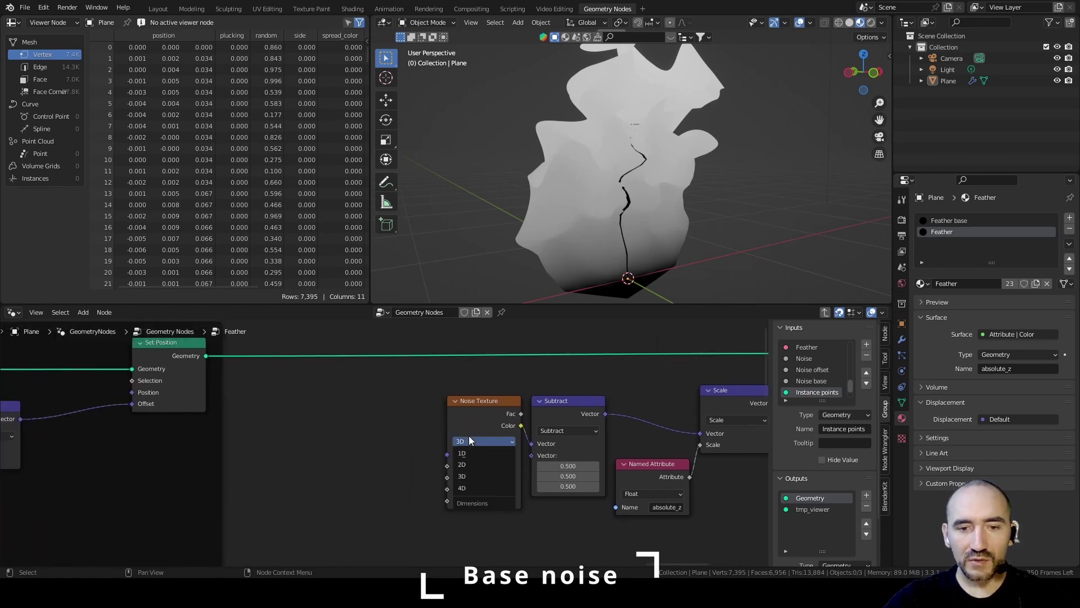
{"action": "left_click", "coordinate": [485, 488]}
{"action": "middle_click_drag", "start_coordinate": [484, 488], "coordinate": [497, 428]}
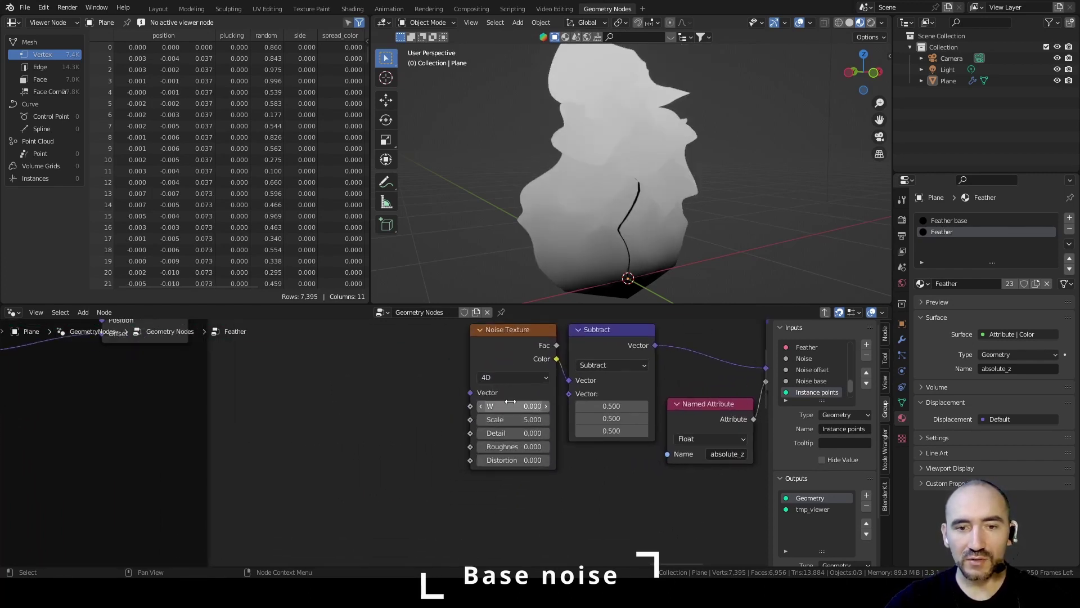
{"action": "scroll", "coordinate": [496, 428], "scroll_direction": "up", "scroll_amount": 1}
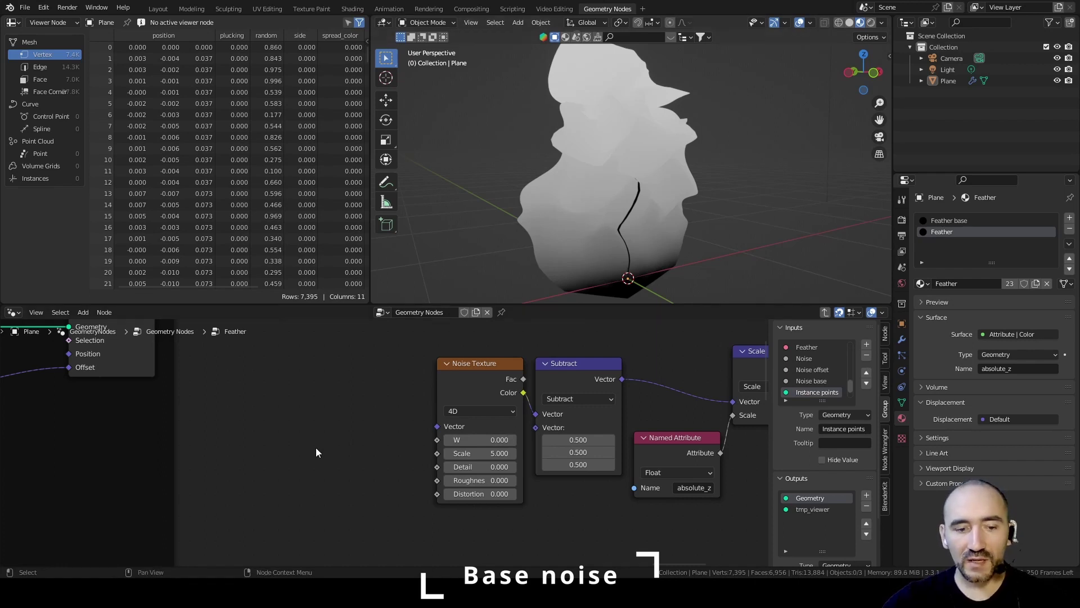
Step: Add a Group Input node and connect its Noise base output to the Noise Texture's Scale
{"action": "key", "text": "F3"}
{"action": "type", "text": "group in"}
{"action": "key", "text": "Return"}
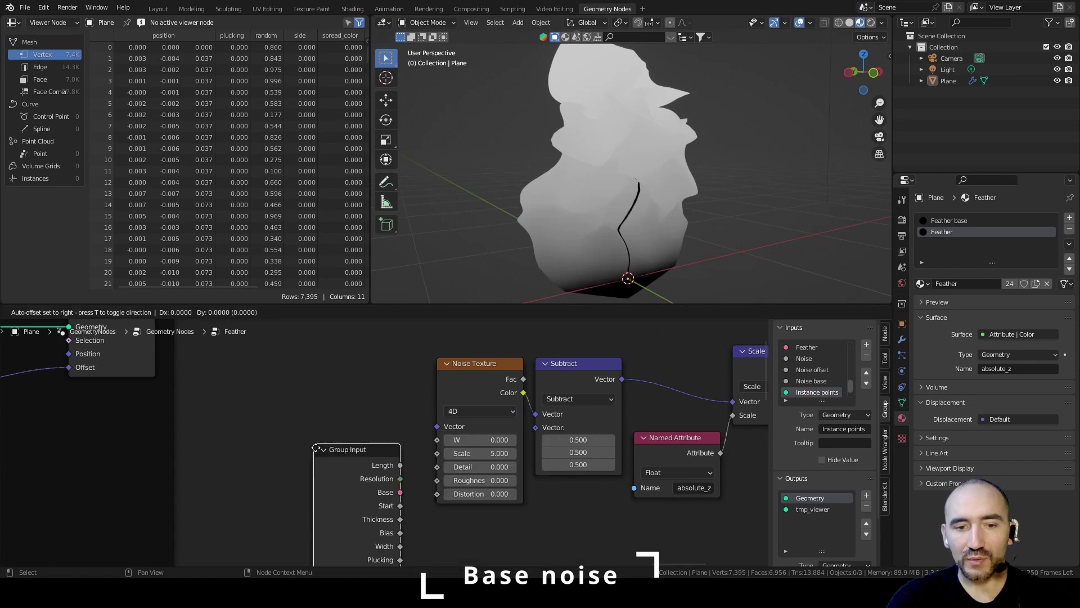
{"action": "left_click", "coordinate": [322, 358]}
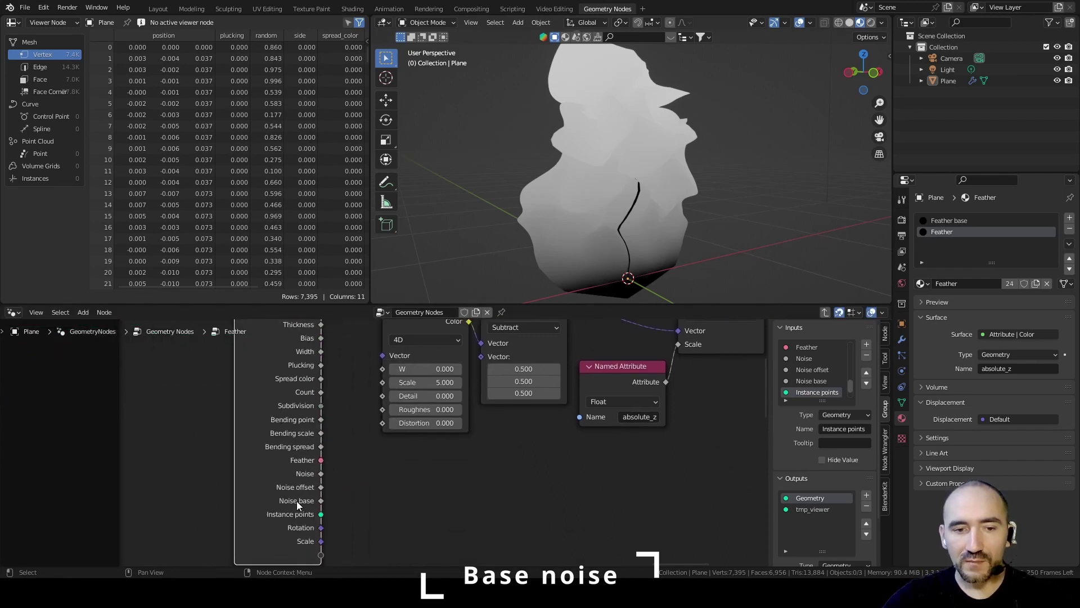
{"action": "left_click_drag", "start_coordinate": [325, 498], "coordinate": [377, 383]}
{"action": "middle_click_drag", "start_coordinate": [586, 385], "coordinate": [551, 464]}
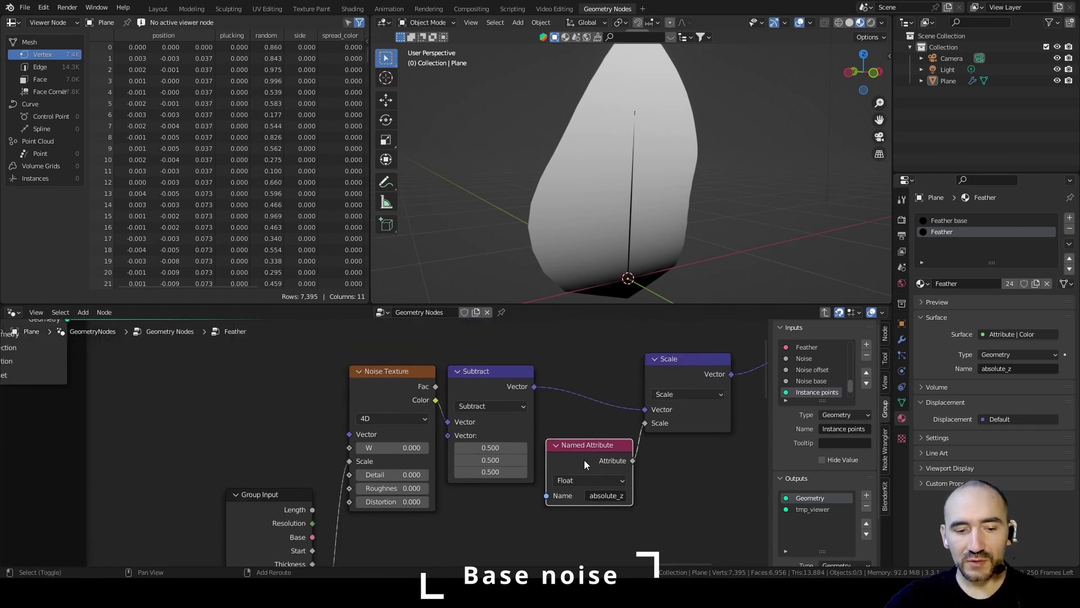
Step: Duplicate the Named Attribute node, set its name to "random" and connect it to the Noise Texture's W input
{"action": "key", "text": "shift+d"}
{"action": "left_click", "coordinate": [217, 399]}
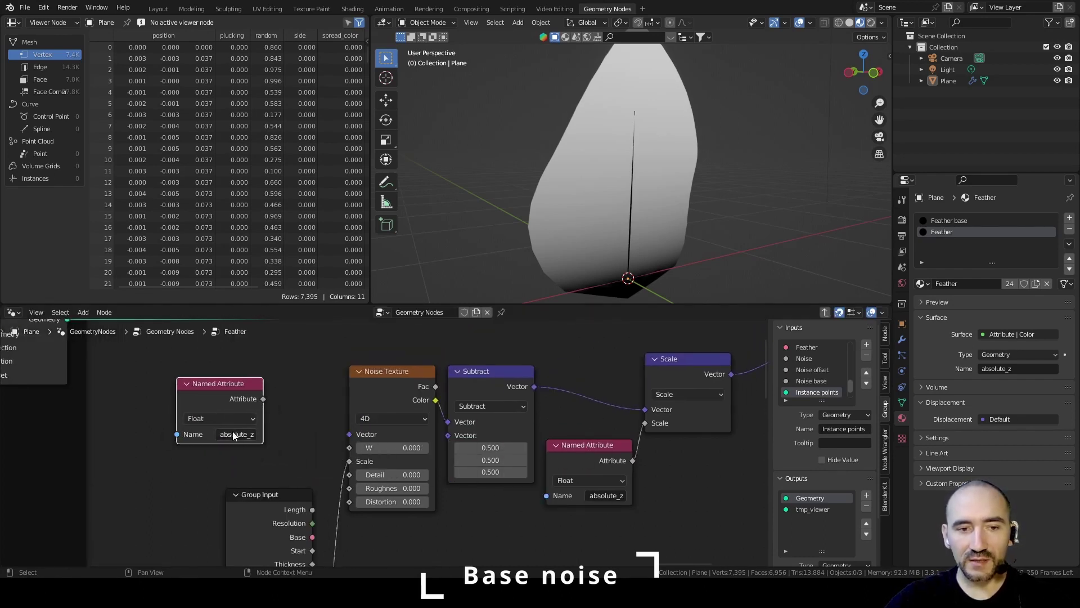
{"action": "left_click", "coordinate": [233, 434]}
{"action": "type", "text": "ran"}
{"action": "left_click", "coordinate": [253, 464]}
{"action": "left_click_drag", "start_coordinate": [263, 398], "coordinate": [350, 448]}
{"action": "left_click_drag", "start_coordinate": [240, 389], "coordinate": [290, 414]}
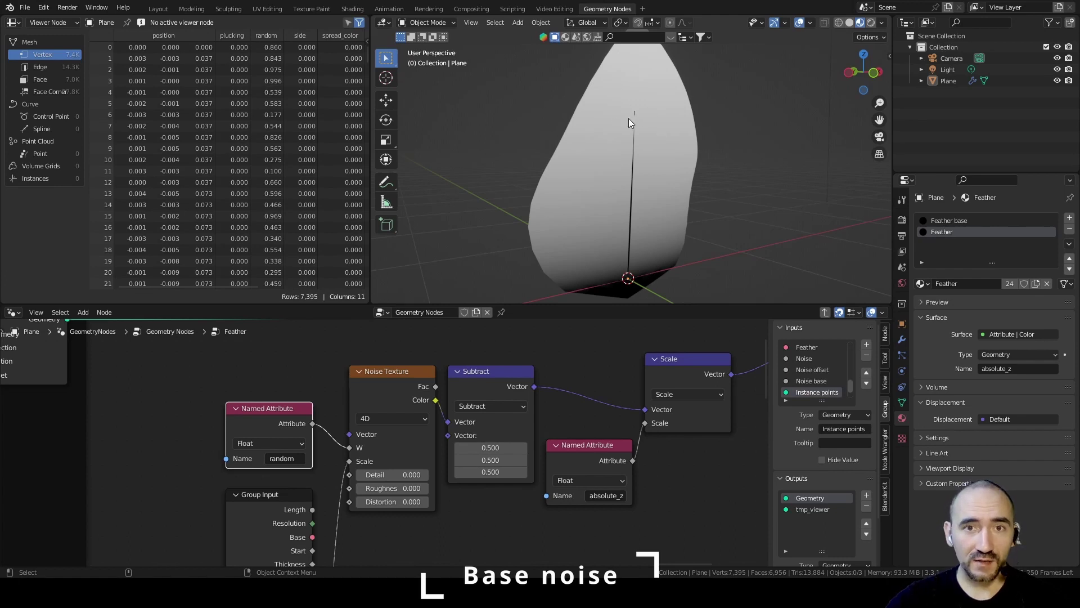
Step: Insert a Multiply node with value 100 between the "random" attribute and the Noise Texture's W input
{"action": "left_click_drag", "start_coordinate": [271, 408], "coordinate": [256, 391]}
{"action": "type", "text": "mul"}
{"action": "key", "text": "Return"}
{"action": "left_click", "coordinate": [294, 468]}
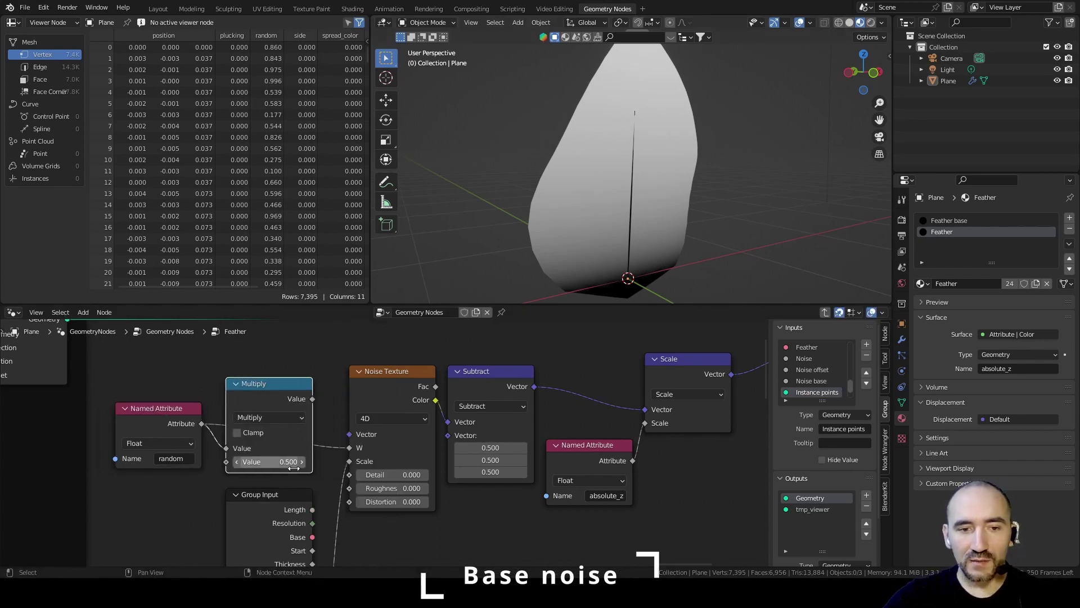
{"action": "double_click", "coordinate": [294, 466]}
{"action": "type", "text": "100"}
{"action": "key", "text": "Return"}
{"action": "left_click_drag", "start_coordinate": [312, 399], "coordinate": [349, 450]}
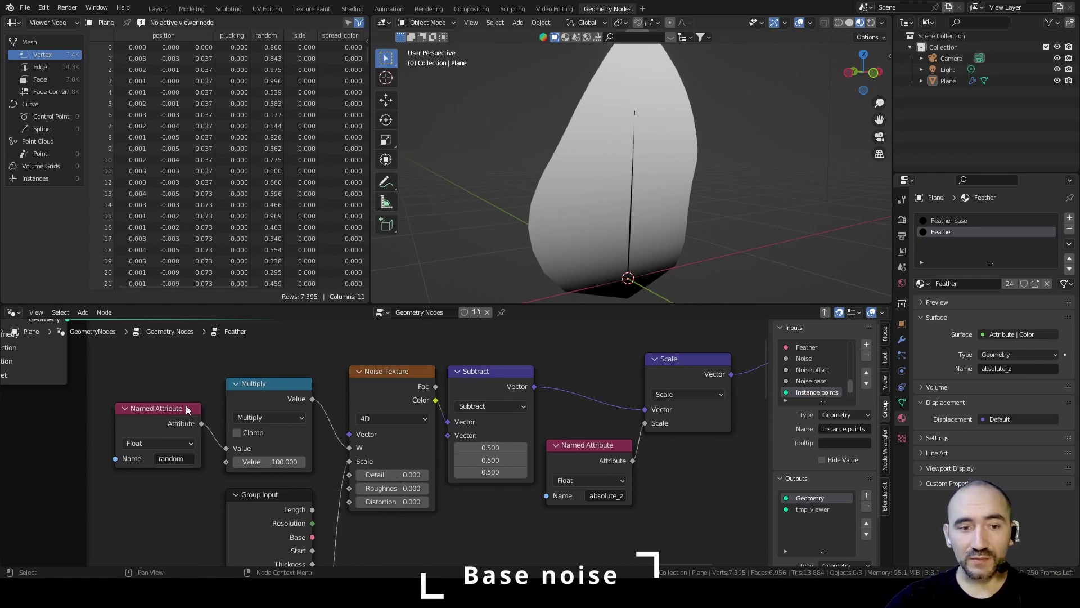
Step: Group the new noise nodes and their Set Position node in a frame and label it for the base noise
{"action": "scroll", "coordinate": [186, 405], "scroll_direction": "down", "scroll_amount": 3}
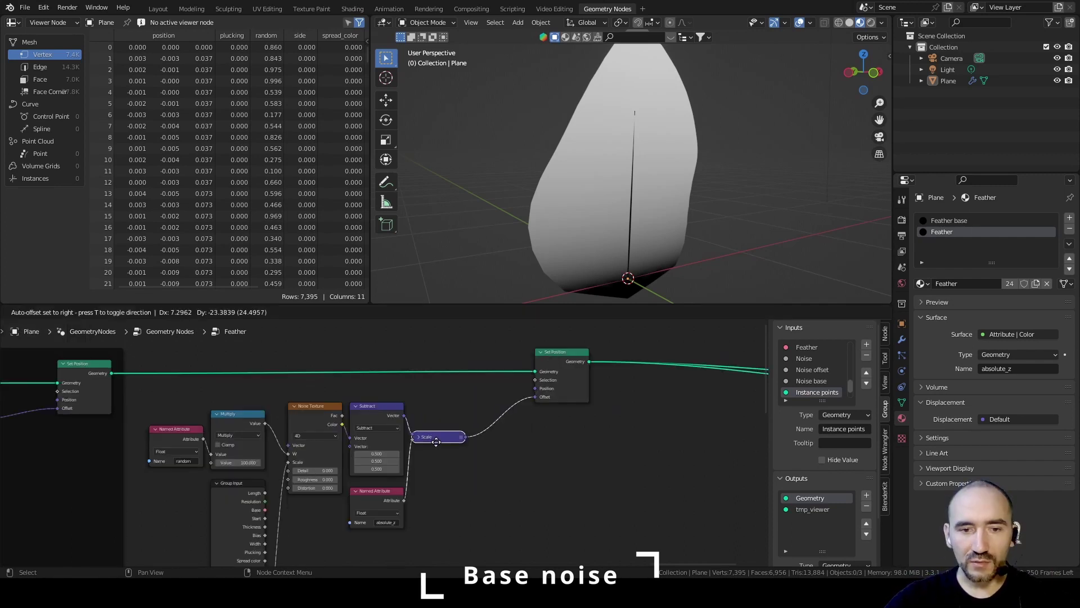
{"action": "key", "text": "ctrl+j"}
{"action": "key", "text": "F2"}
{"action": "type", "text": "Bae"}
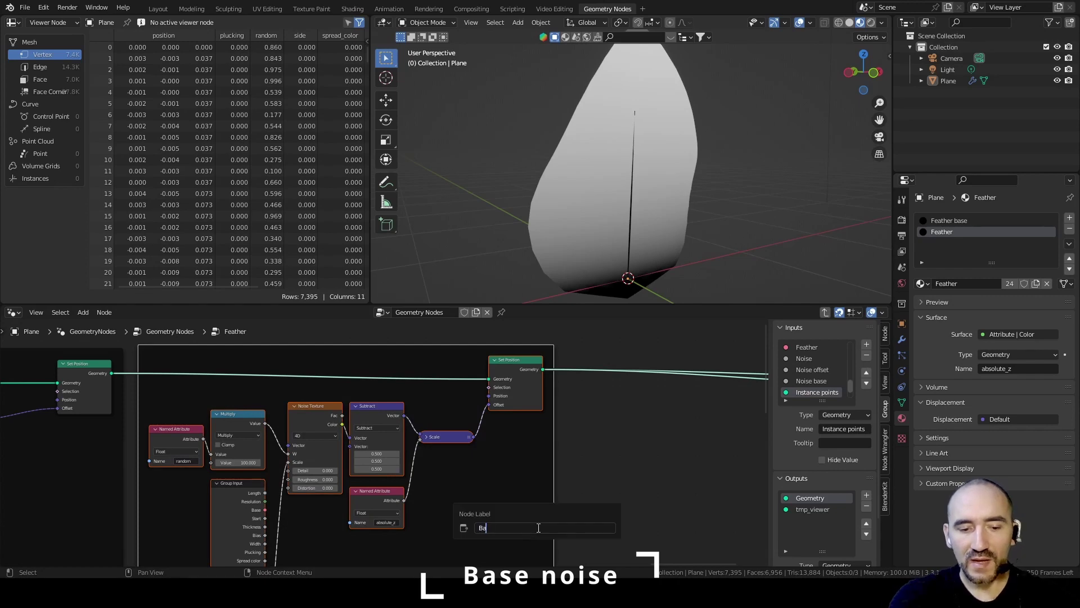
Step: Switch to the Shading workspace and remove the "absolute_z" attribute preview from the Feather material's surface output
{"action": "left_click", "coordinate": [352, 8]}
{"action": "mouse_move", "coordinate": [633, 373]}
{"action": "middle_mouse_down"}
{"action": "mouse_move", "coordinate": [601, 393]}
{"action": "mouse_move", "coordinate": [373, 448]}
{"action": "middle_mouse_up"}
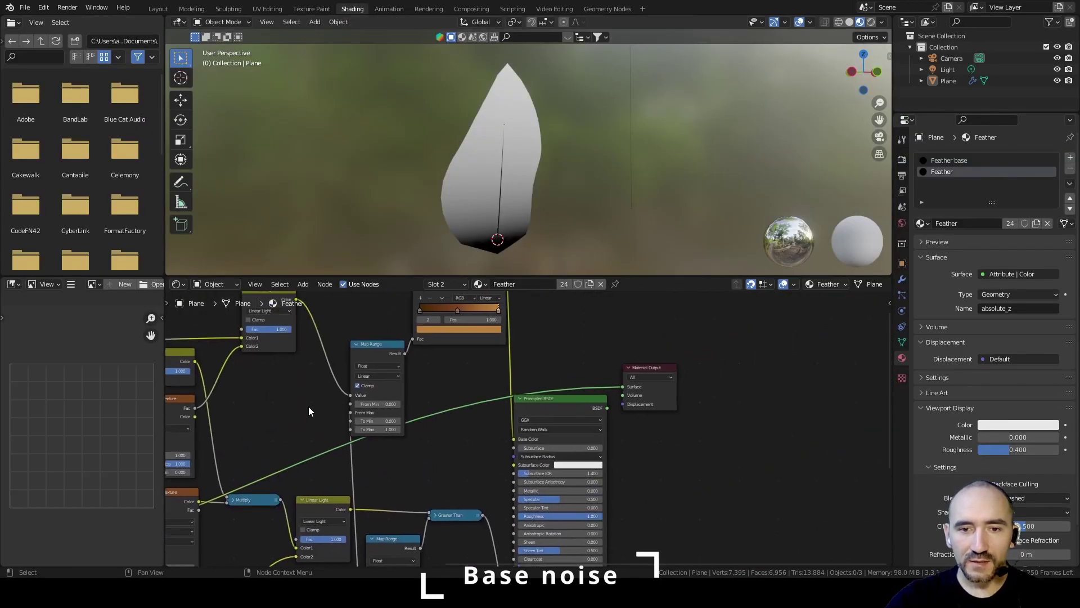
{"action": "middle_click_drag", "start_coordinate": [308, 406], "coordinate": [366, 389]}
{"action": "left_click", "coordinate": [311, 423], "text": "ctrl+shift"}
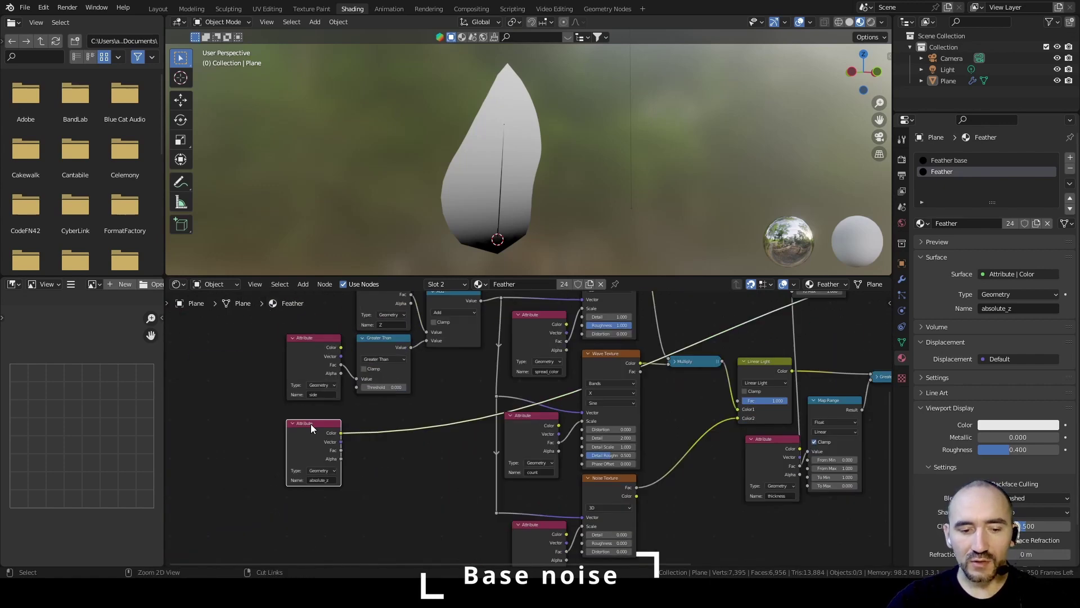
{"action": "key", "text": "ctrl+z"}
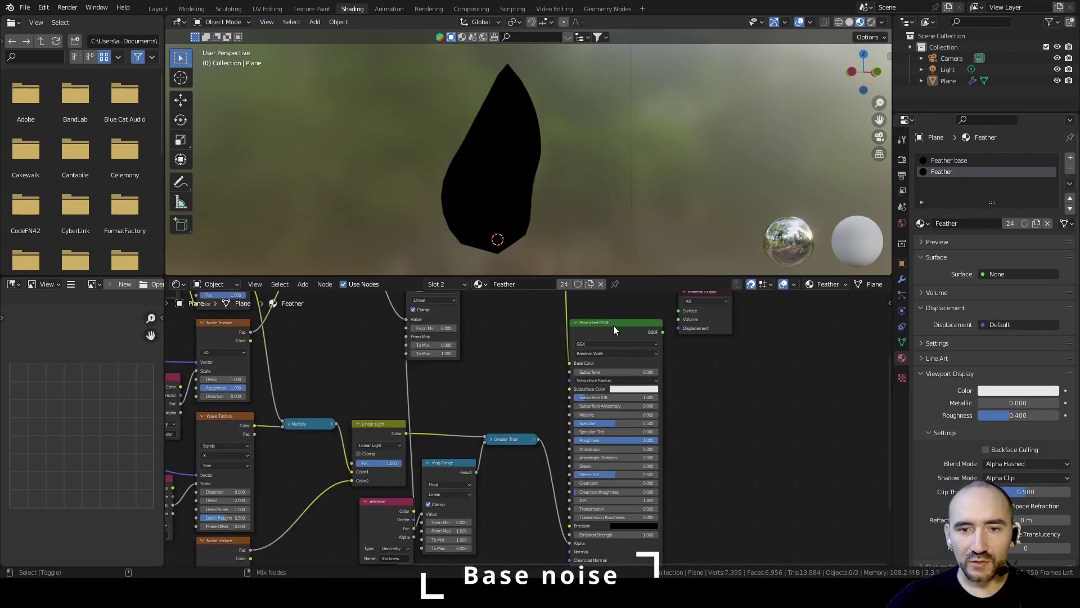
Step: Connect the Principled BSDF to the Feather material's surface output to bring back the shaded feather
{"action": "left_click", "coordinate": [613, 325], "text": "ctrl+shift"}
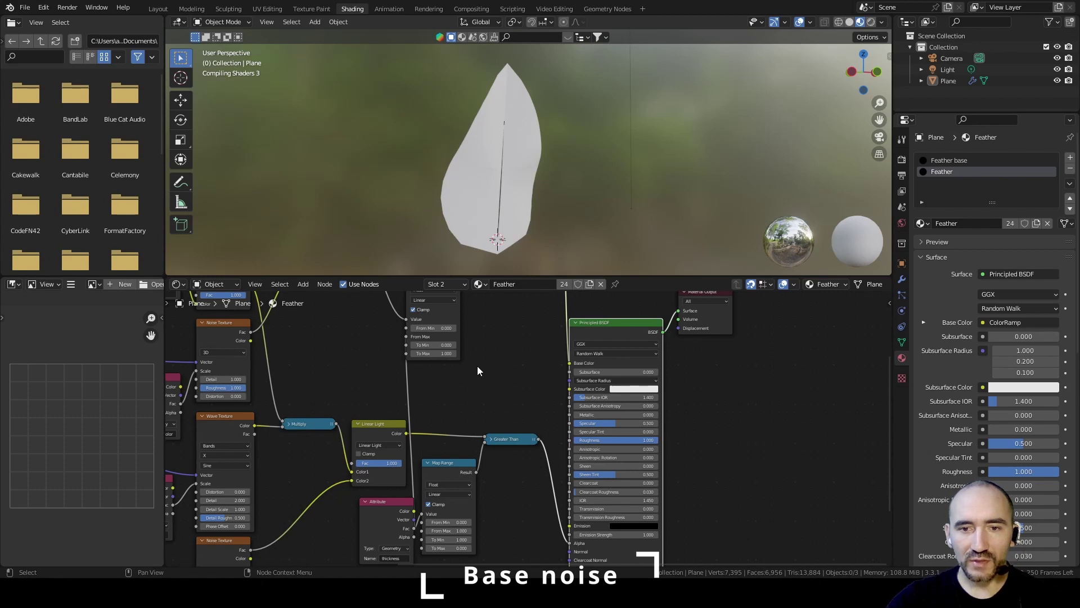
{"action": "middle_click_drag", "start_coordinate": [323, 372], "coordinate": [577, 450]}
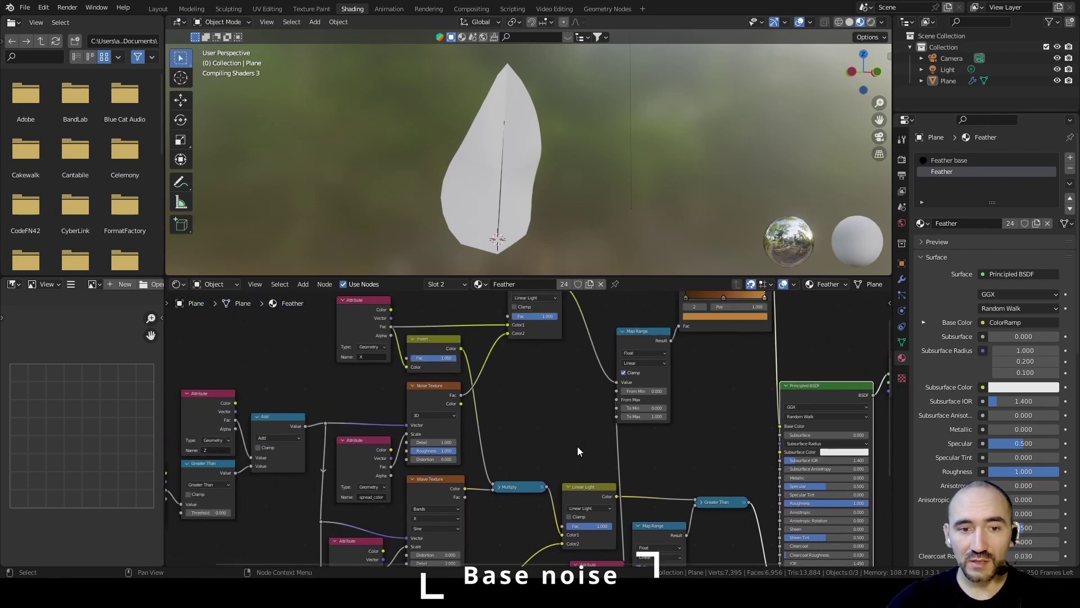
{"action": "middle_click_drag", "start_coordinate": [562, 158], "coordinate": [538, 113]}
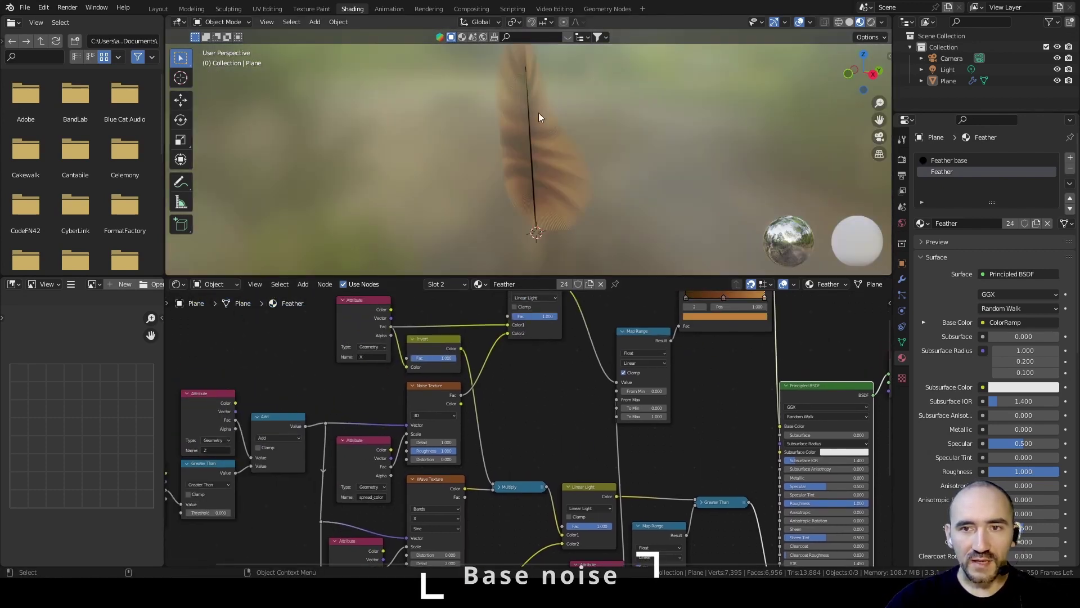
Step: Switch to the Geometry Nodes workspace, leave the Feather group and set its Plucking value to 100
{"action": "left_click", "coordinate": [606, 9]}
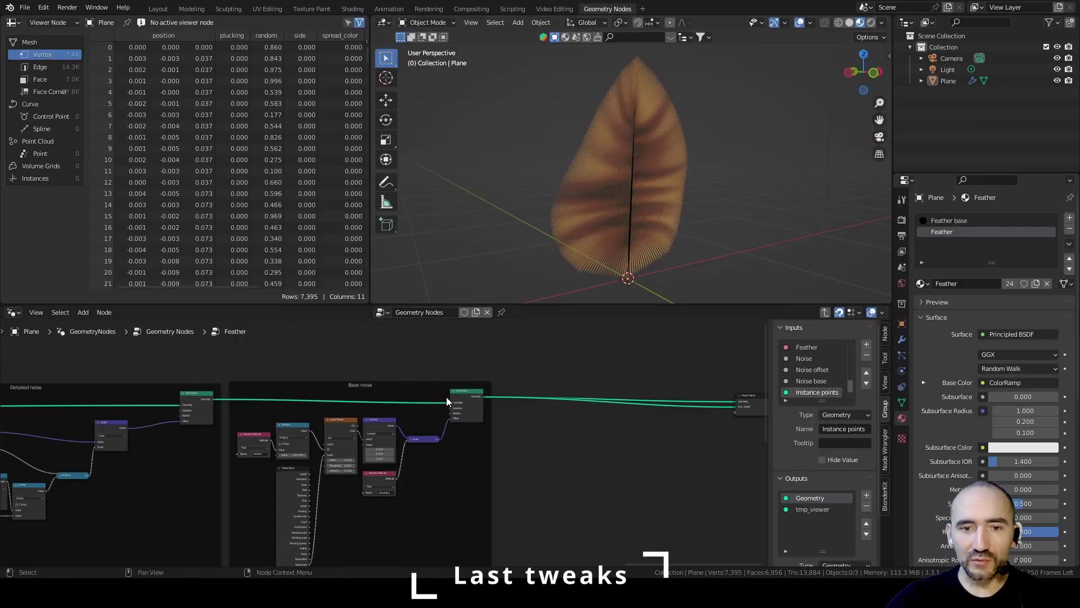
{"action": "mouse_move", "coordinate": [661, 211]}
{"action": "middle_mouse_down"}
{"action": "mouse_move", "coordinate": [545, 192]}
{"action": "mouse_move", "coordinate": [640, 201]}
{"action": "middle_mouse_up"}
{"action": "scroll", "coordinate": [465, 380], "scroll_direction": "down", "scroll_amount": 3}
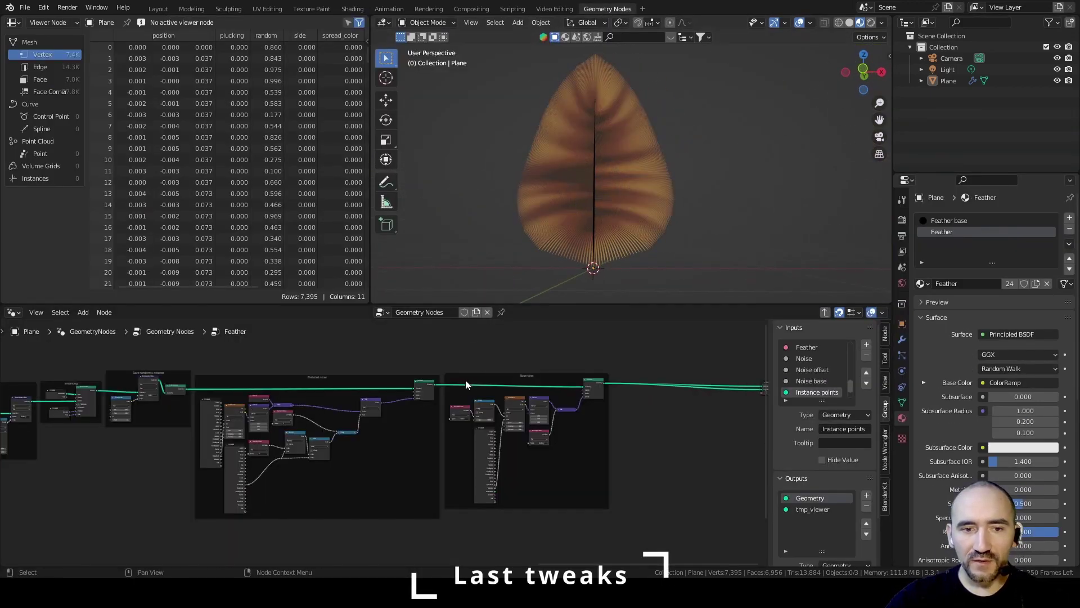
{"action": "scroll", "coordinate": [451, 383], "scroll_direction": "up", "scroll_amount": 3}
{"action": "key", "text": "Tab"}
{"action": "scroll", "coordinate": [531, 378], "scroll_direction": "up", "scroll_amount": 5}
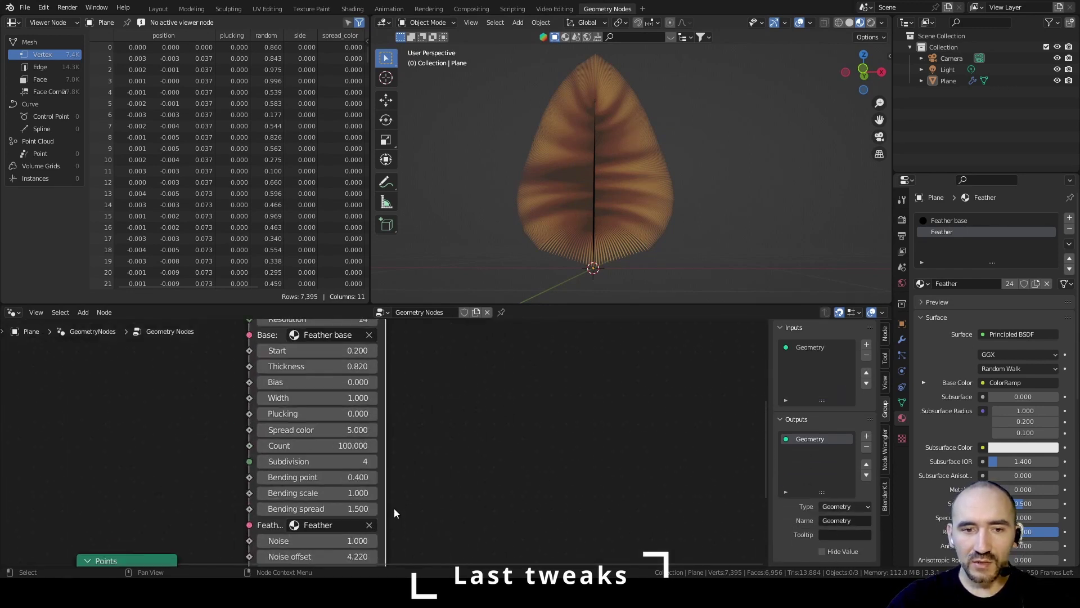
{"action": "left_click", "coordinate": [304, 414]}
{"action": "type", "text": "100"}
{"action": "key", "text": "Return"}
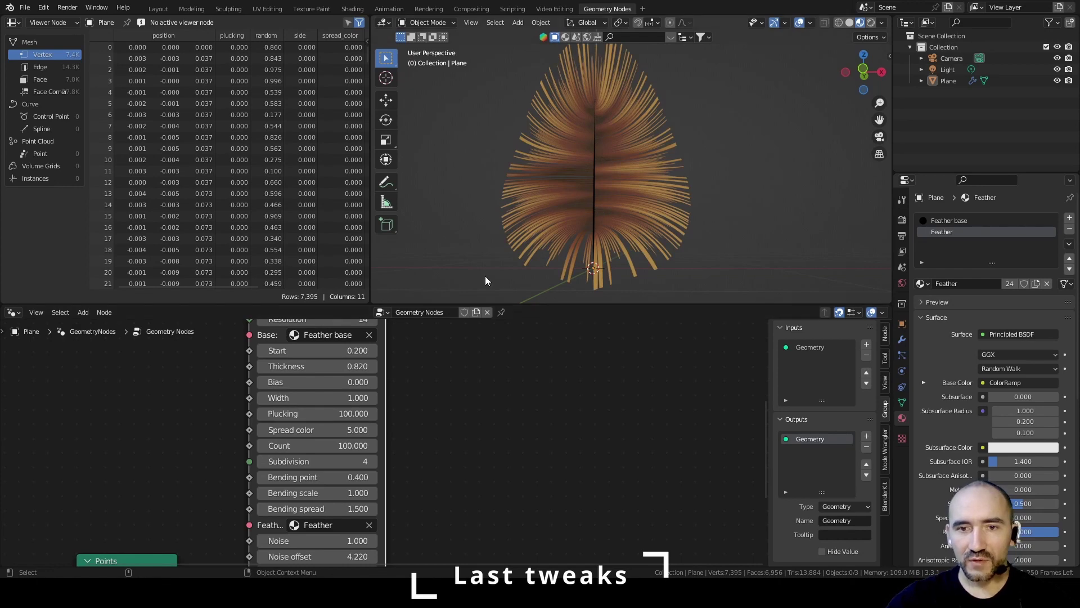
{"action": "middle_click_drag", "start_coordinate": [681, 217], "coordinate": [656, 130]}
{"action": "scroll", "coordinate": [656, 134], "scroll_direction": "up", "scroll_amount": 5}
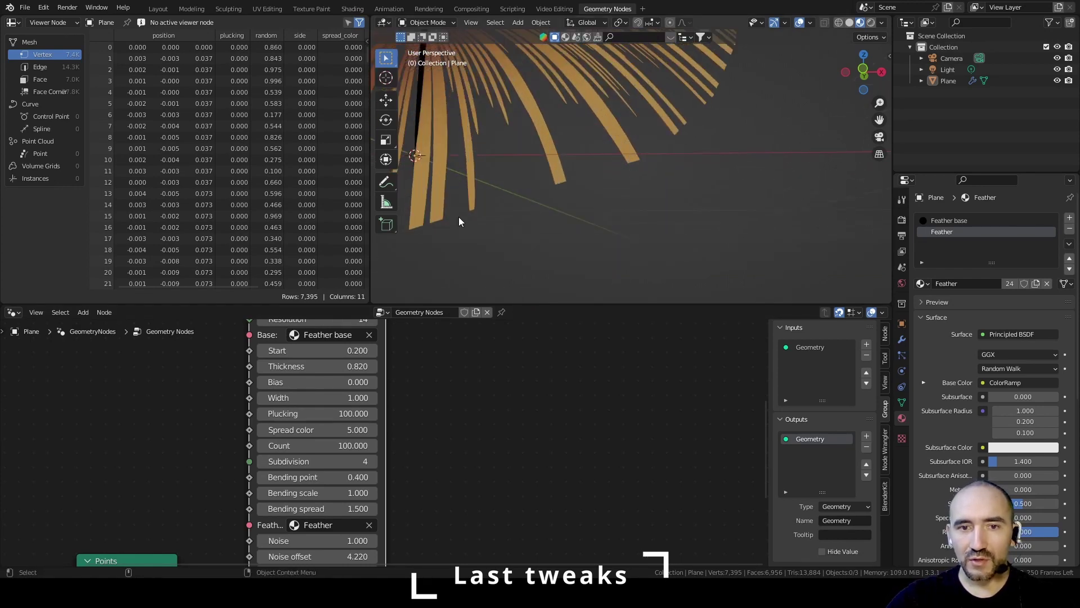
{"action": "scroll", "coordinate": [657, 133], "scroll_direction": "down", "scroll_amount": 5}
{"action": "middle_click_drag", "start_coordinate": [590, 130], "coordinate": [595, 193], "text": "shift"}
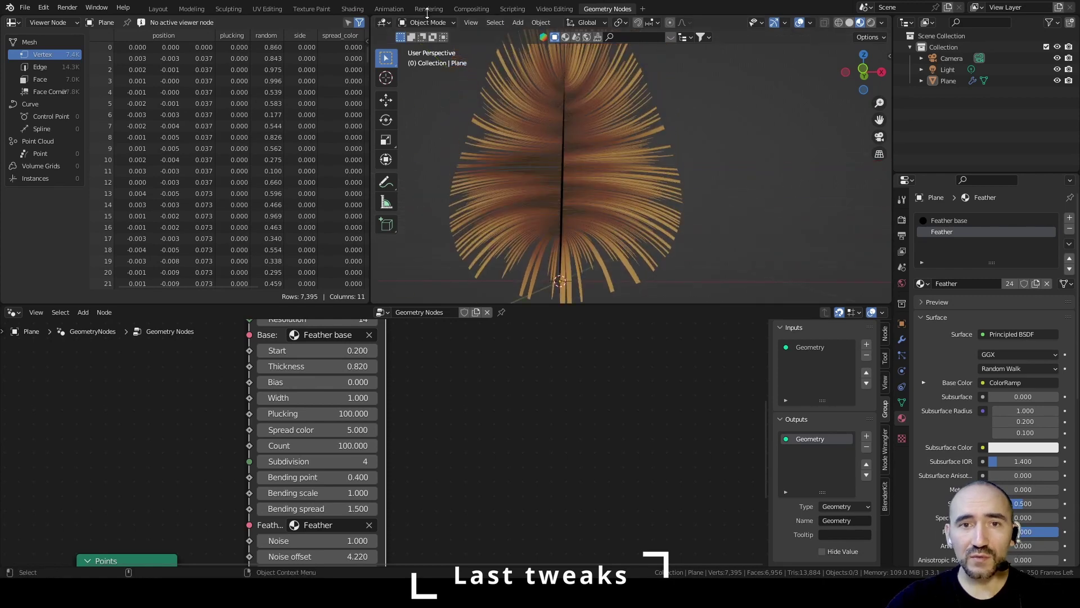
Step: In the Shading workspace, preview the "X" Attribute node and its Invert node on the feather
{"action": "left_click", "coordinate": [353, 10]}
{"action": "scroll", "coordinate": [522, 133], "scroll_direction": "up", "scroll_amount": 5}
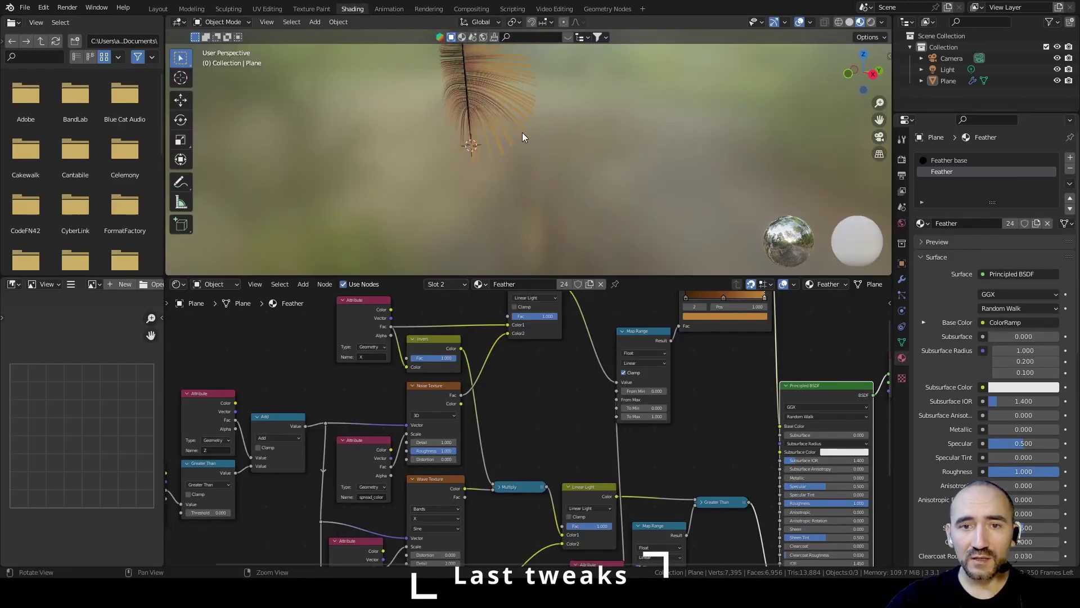
{"action": "scroll", "coordinate": [552, 401], "scroll_direction": "up", "scroll_amount": 2}
{"action": "scroll", "coordinate": [552, 401], "scroll_direction": "up", "scroll_amount": 2}
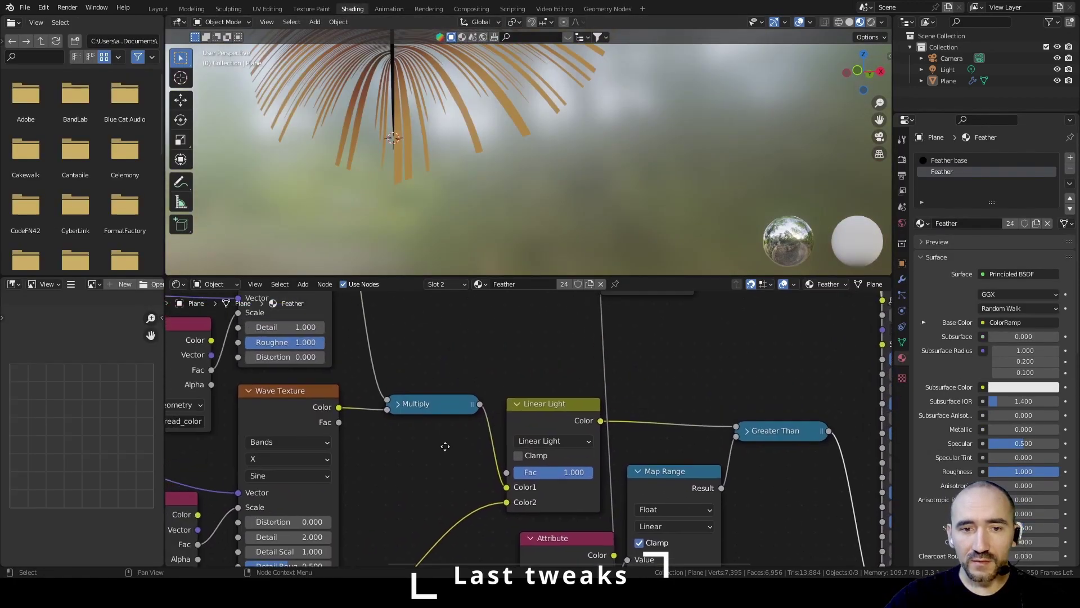
{"action": "middle_click_drag", "start_coordinate": [427, 404], "coordinate": [525, 534]}
{"action": "middle_click_drag", "start_coordinate": [389, 303], "coordinate": [460, 435]}
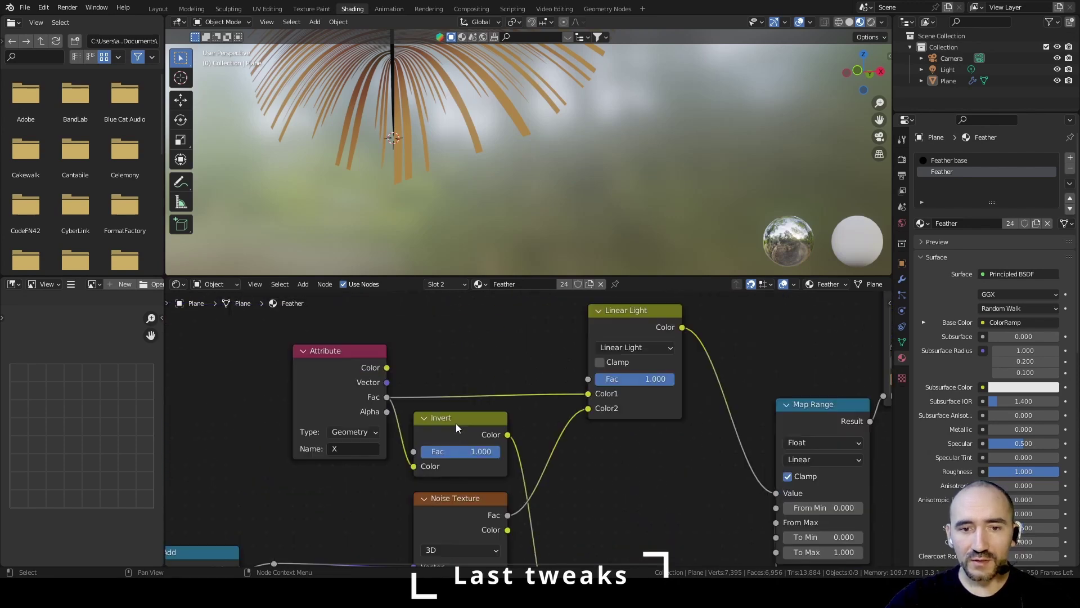
{"action": "left_click", "coordinate": [454, 437]}
{"action": "left_click", "coordinate": [354, 377]}
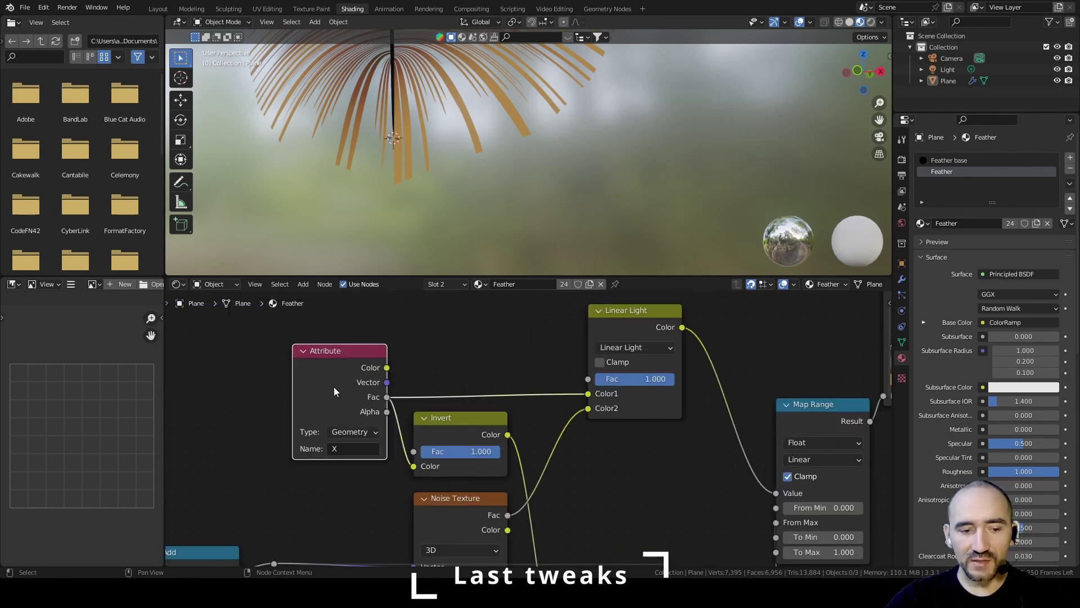
{"action": "left_click", "coordinate": [333, 386], "text": "ctrl+shift"}
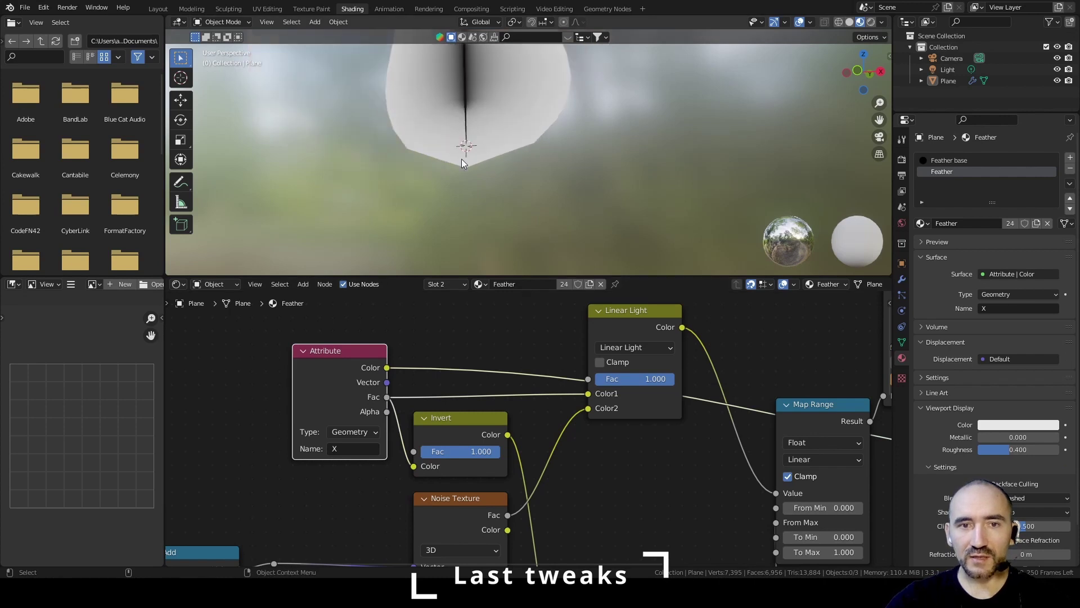
{"action": "left_click", "coordinate": [464, 424], "text": "ctrl+shift"}
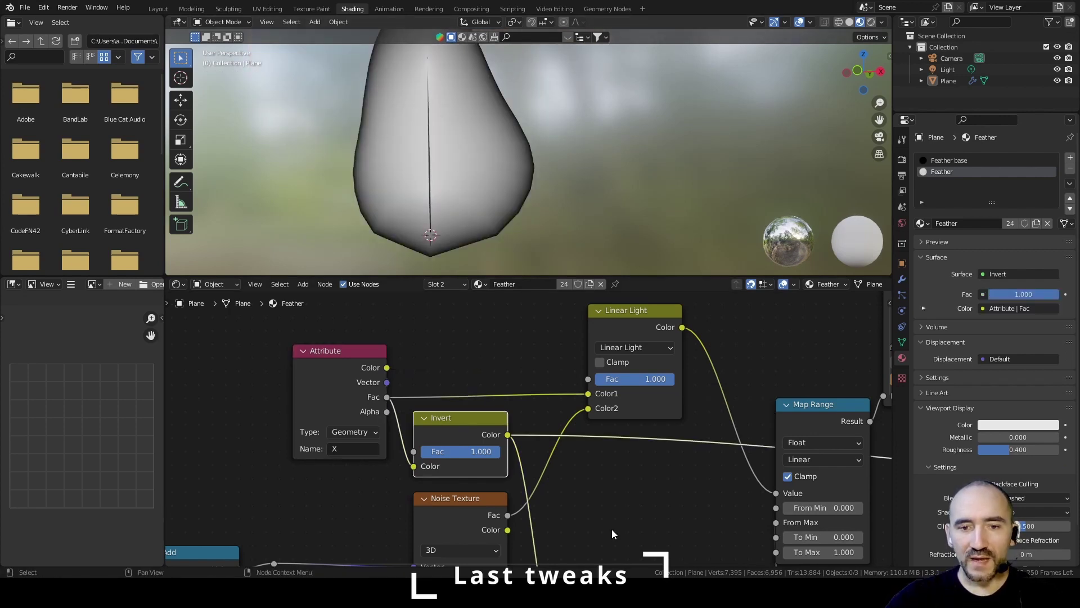
Step: Preview the Linear Light node that mixes the Multiply result with the plucking Noise Texture on the feather
{"action": "middle_click_drag", "start_coordinate": [612, 529], "coordinate": [465, 397]}
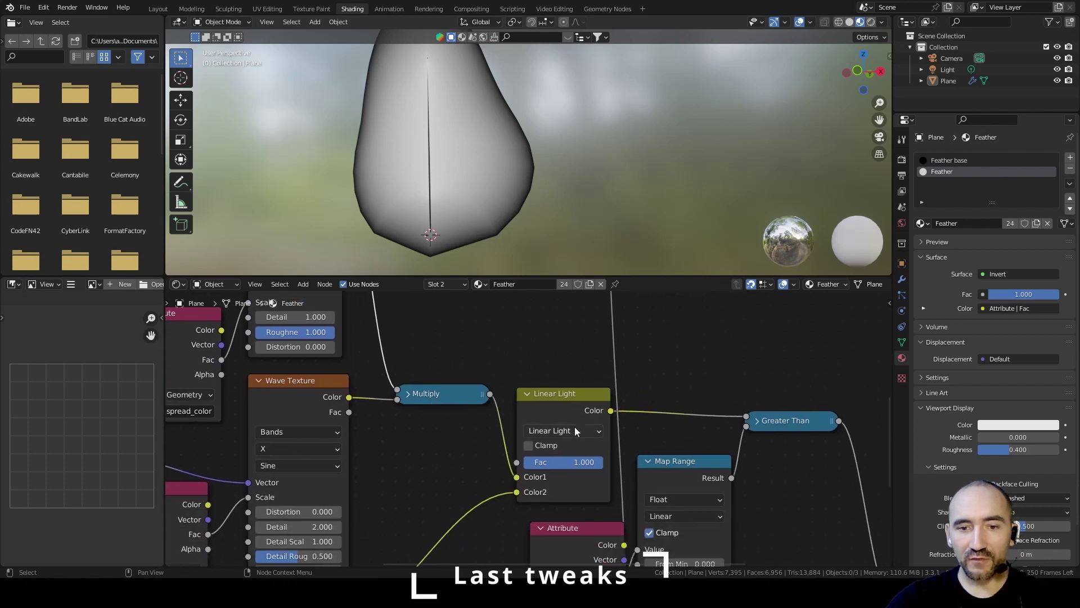
{"action": "middle_click_drag", "start_coordinate": [448, 461], "coordinate": [506, 311]}
{"action": "middle_click_drag", "start_coordinate": [333, 475], "coordinate": [393, 396]}
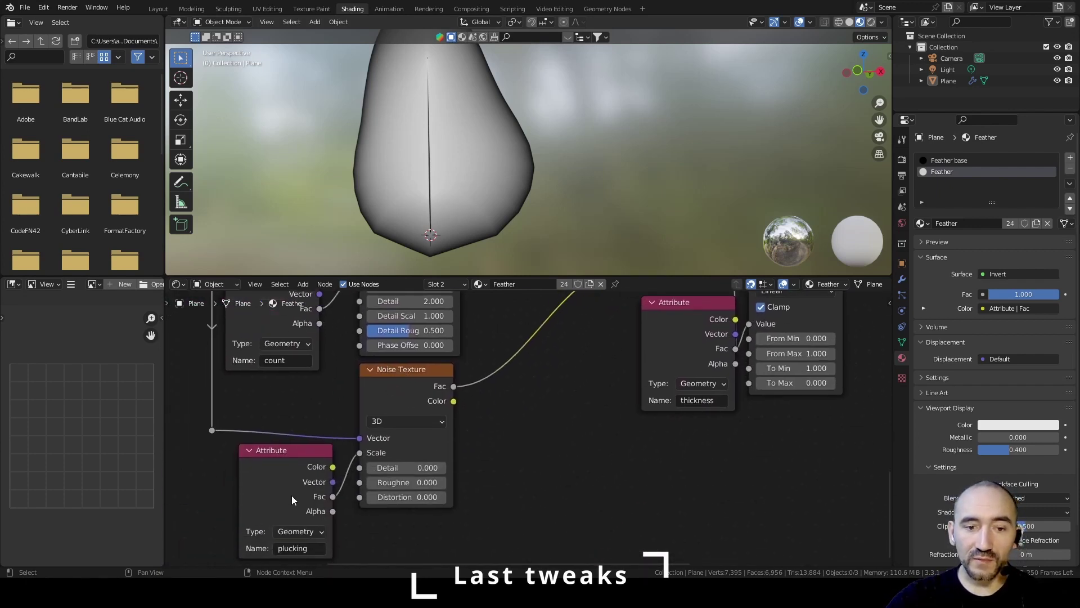
{"action": "middle_click_drag", "start_coordinate": [587, 332], "coordinate": [468, 421]}
{"action": "left_click", "coordinate": [445, 377], "text": "ctrl+shift"}
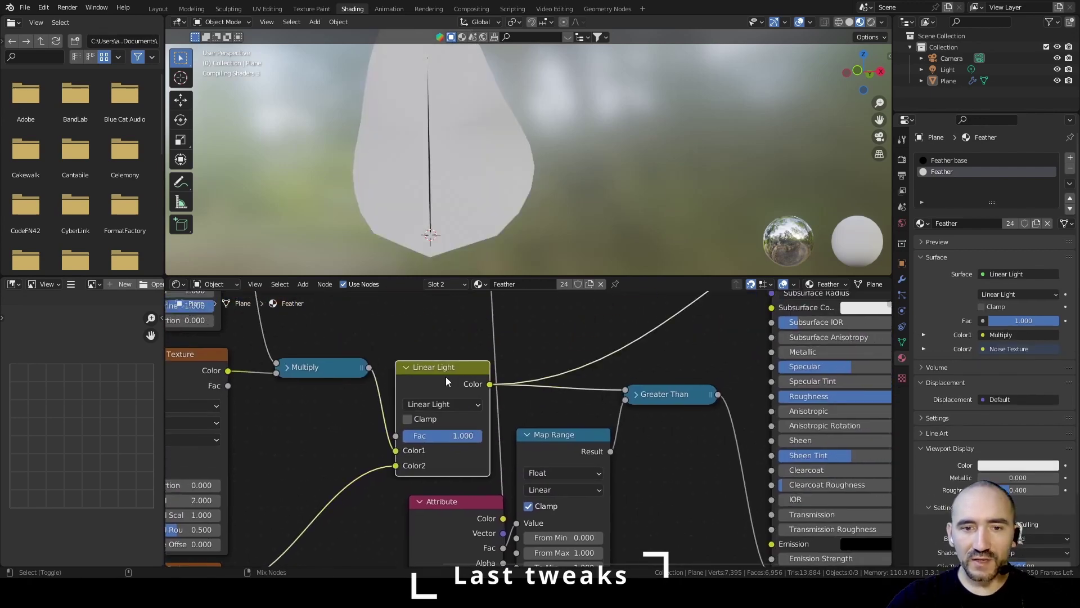
{"action": "scroll", "coordinate": [513, 188], "scroll_direction": "up", "scroll_amount": 3}
{"action": "scroll", "coordinate": [512, 164], "scroll_direction": "up", "scroll_amount": 2}
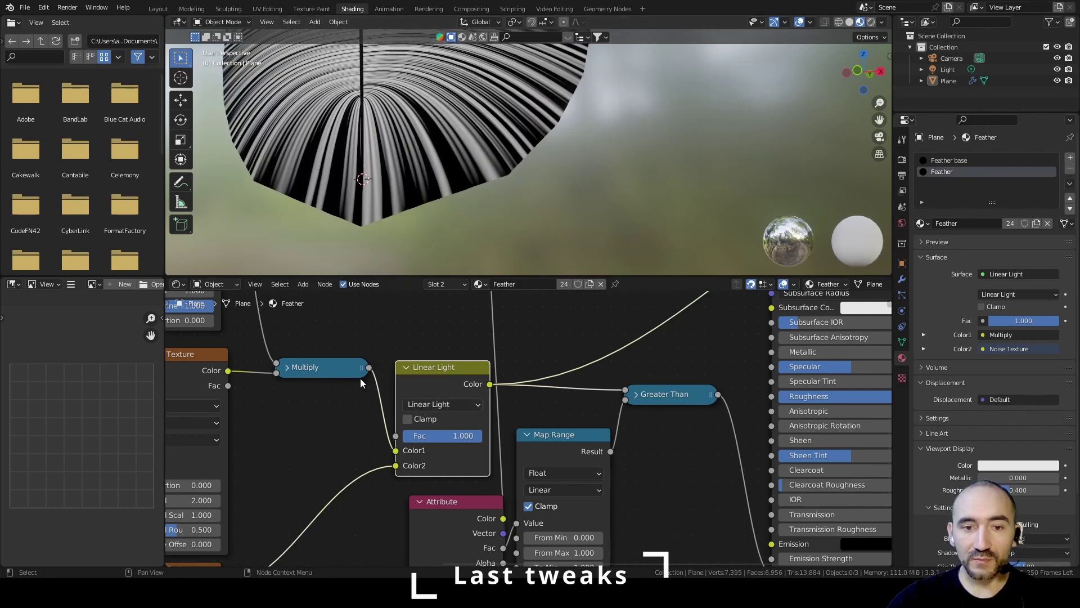
Step: Save the file and move the Multiply node between Linear Light and Greater Than, feeding the Wave Texture's color directly into Linear Light's Color1
{"action": "middle_click_drag", "start_coordinate": [351, 374], "coordinate": [402, 411]}
{"action": "key", "text": "ctrl+s"}
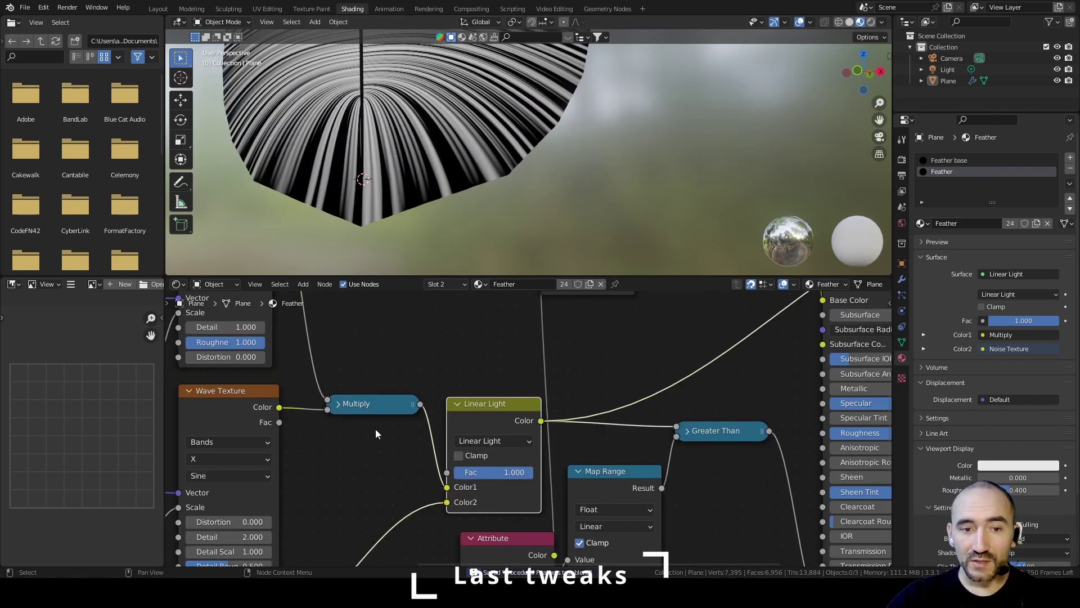
{"action": "left_click_drag", "start_coordinate": [278, 408], "coordinate": [444, 488]}
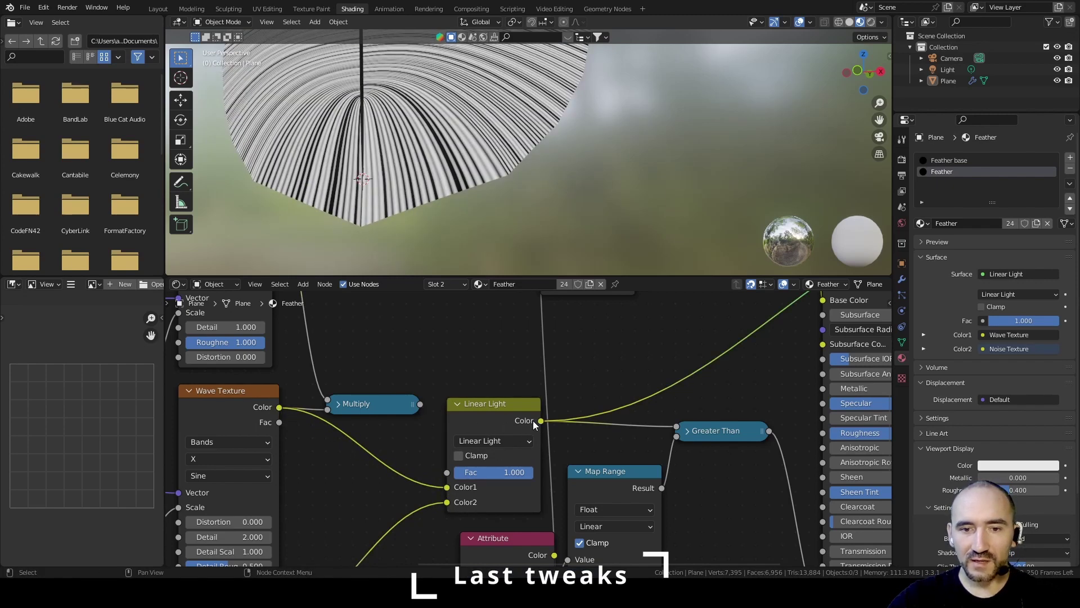
{"action": "left_click_drag", "start_coordinate": [538, 422], "coordinate": [682, 427]}
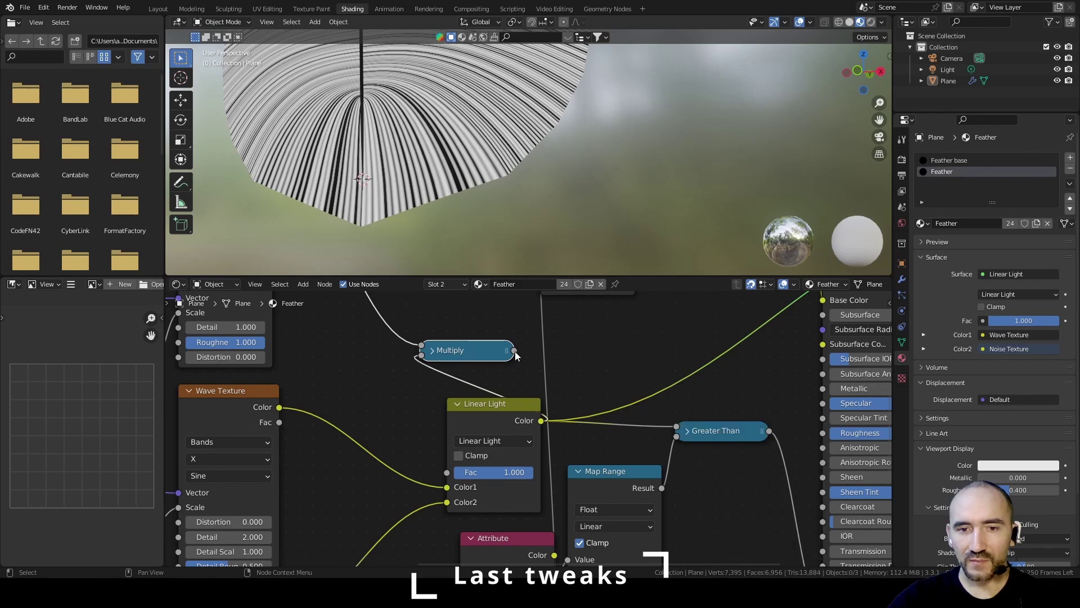
{"action": "left_click_drag", "start_coordinate": [514, 351], "coordinate": [675, 427]}
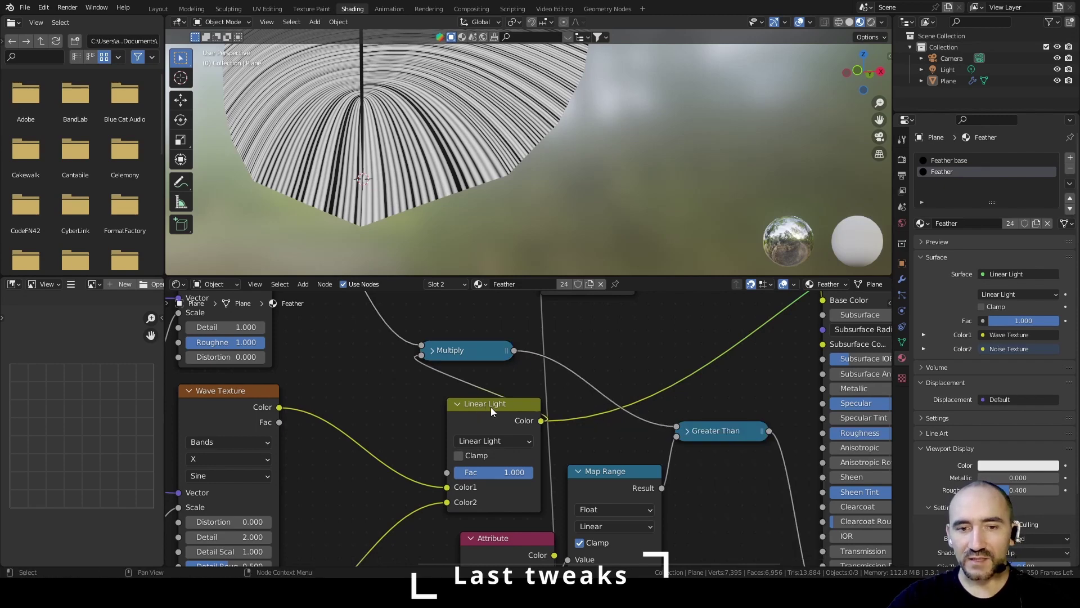
{"action": "left_click_drag", "start_coordinate": [491, 410], "coordinate": [397, 411]}
{"action": "left_click_drag", "start_coordinate": [457, 350], "coordinate": [564, 417]}
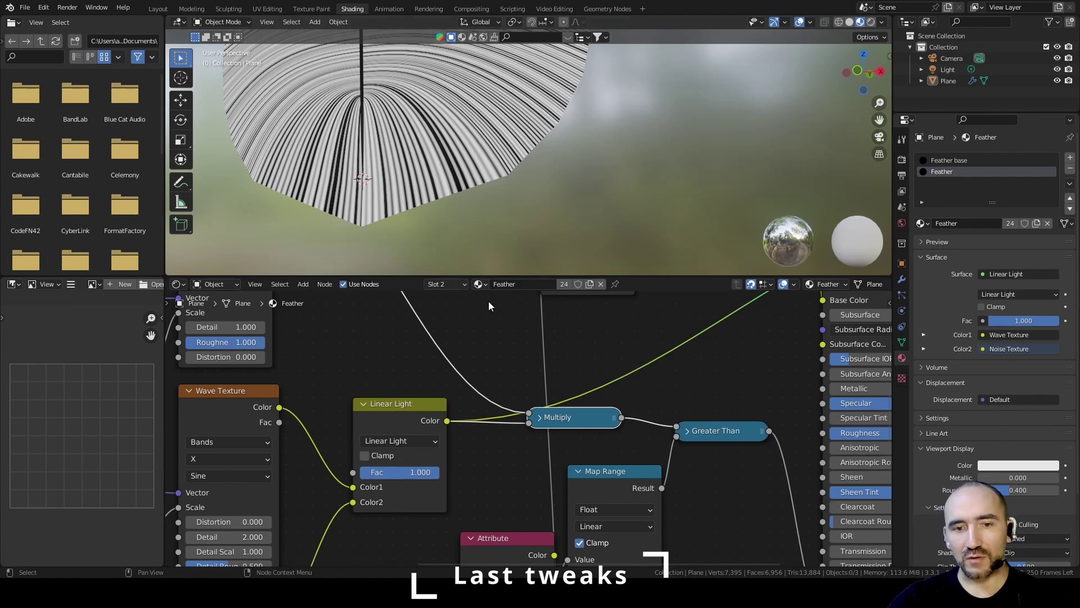
Step: Preview the relocated Multiply node's output on the barbs at the feather's base
{"action": "left_click", "coordinate": [578, 421], "text": "ctrl+shift"}
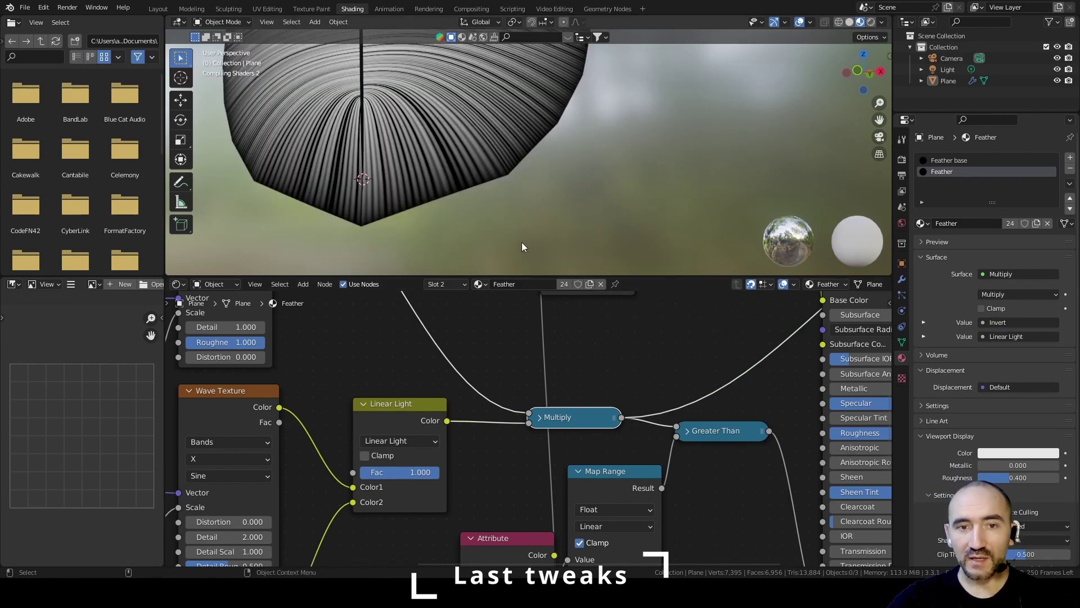
{"action": "scroll", "coordinate": [482, 119], "scroll_direction": "up", "scroll_amount": 4}
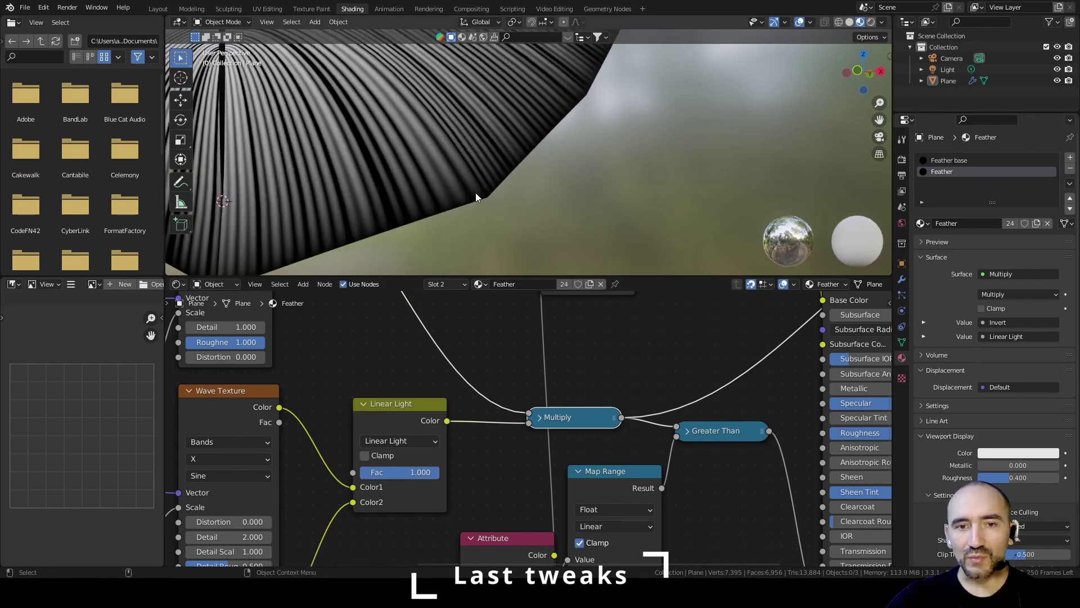
{"action": "scroll", "coordinate": [427, 159], "scroll_direction": "down", "scroll_amount": 1}
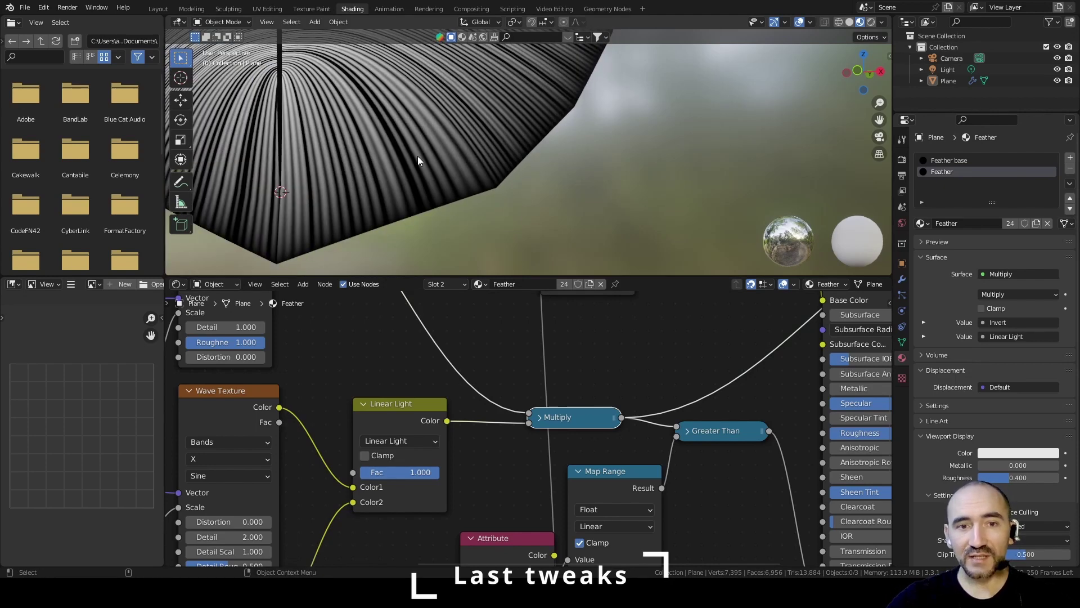
{"action": "scroll", "coordinate": [359, 476], "scroll_direction": "down", "scroll_amount": 2}
Step: Reconnect the Principled BSDF to the material's surface output and inspect the plucked barb tips
{"action": "middle_click_drag", "start_coordinate": [648, 340], "coordinate": [492, 417]}
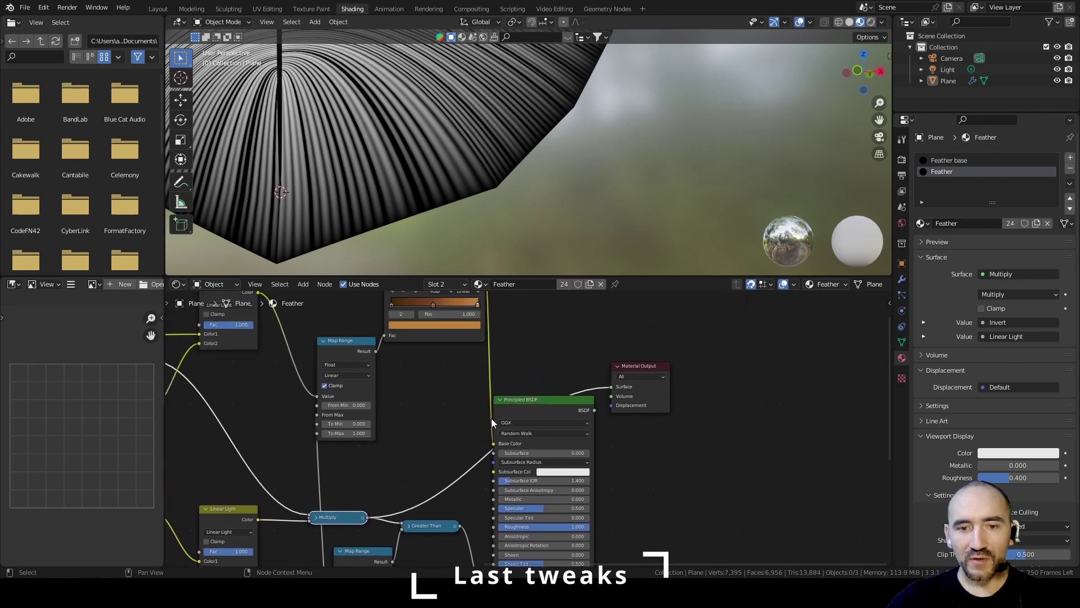
{"action": "left_click", "coordinate": [528, 403], "text": "ctrl+shift"}
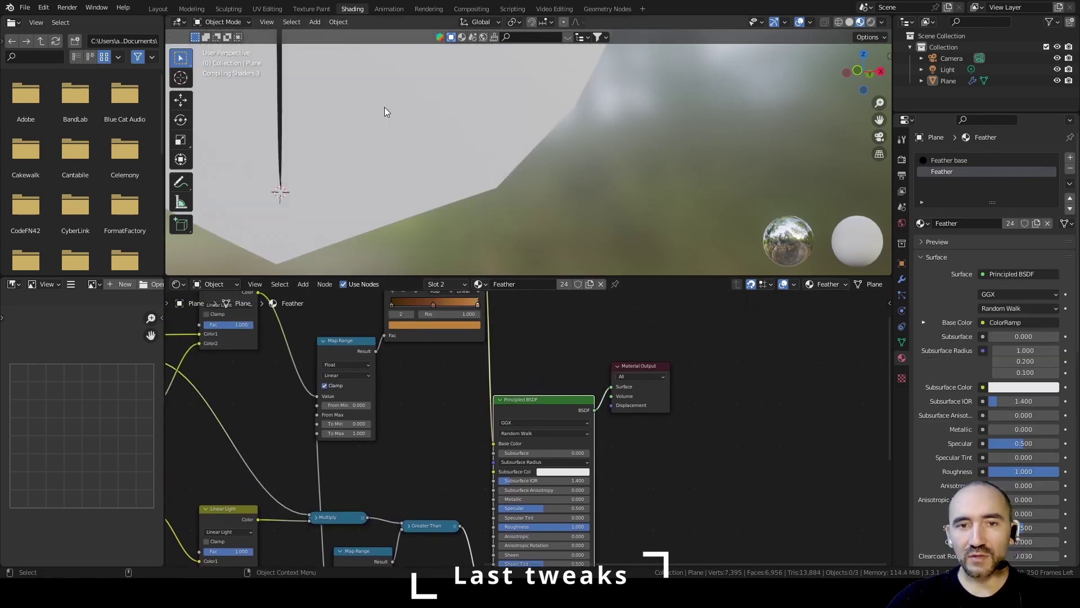
{"action": "scroll", "coordinate": [512, 217], "scroll_direction": "up", "scroll_amount": 3}
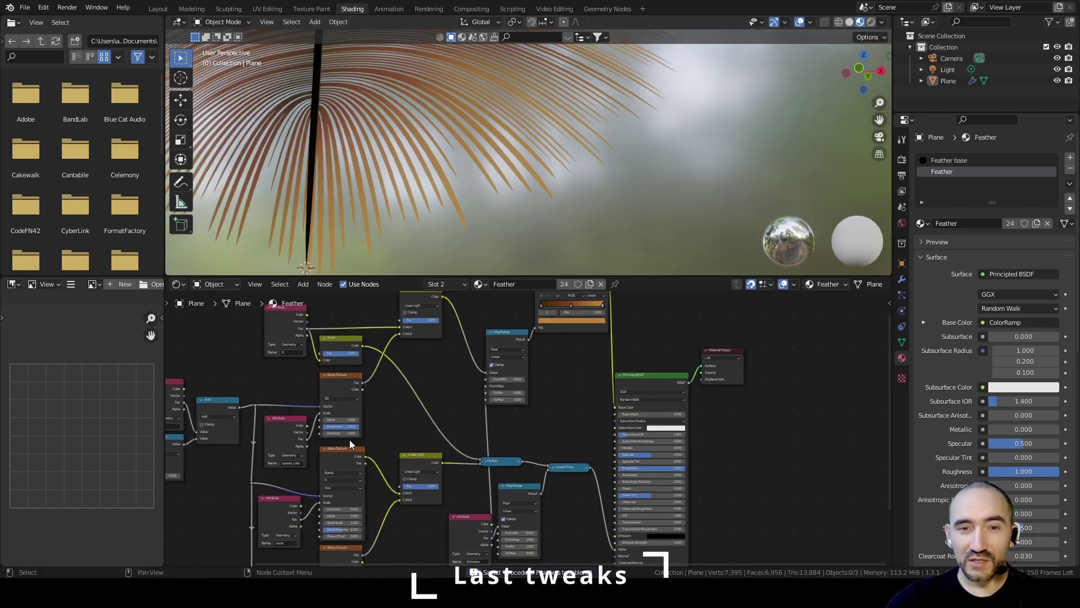
Step: Return to the Geometry Nodes workspace and set the Points node's Count to 2
{"action": "left_click", "coordinate": [606, 9]}
{"action": "scroll", "coordinate": [508, 439], "scroll_direction": "down", "scroll_amount": 3}
{"action": "middle_click_drag", "start_coordinate": [508, 439], "coordinate": [585, 377]}
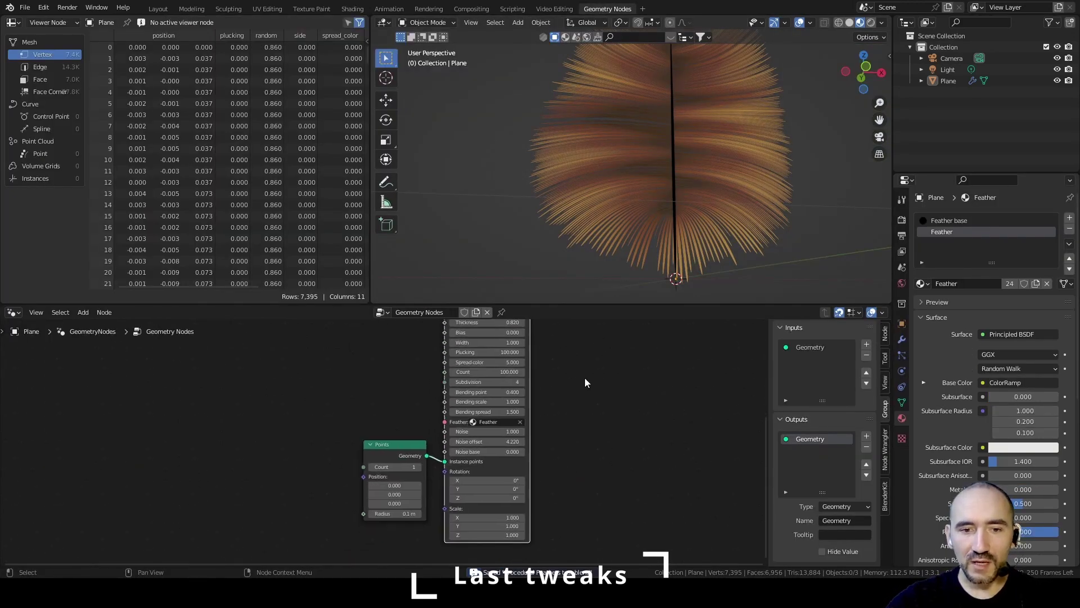
{"action": "scroll", "coordinate": [558, 414], "scroll_direction": "up", "scroll_amount": 3}
{"action": "left_click_drag", "start_coordinate": [401, 447], "coordinate": [333, 419]}
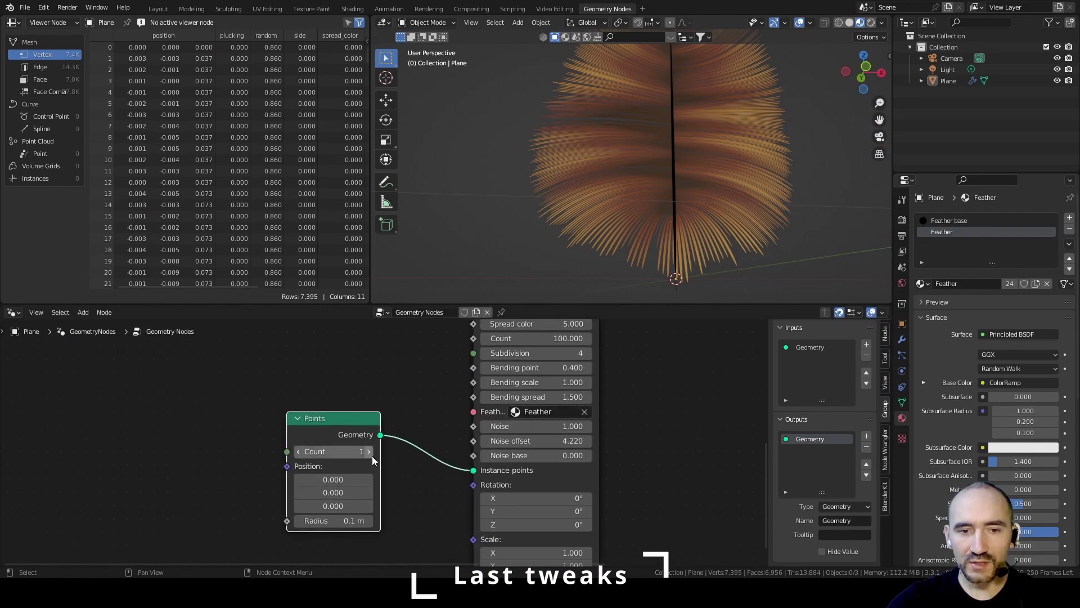
{"action": "left_click", "coordinate": [368, 451]}
Step: Add an Index node and connect it to the Points node's Position input to spread the feather instances
{"action": "middle_click_drag", "start_coordinate": [368, 451], "coordinate": [313, 366]}
{"action": "scroll", "coordinate": [312, 366], "scroll_direction": "up", "scroll_amount": 1}
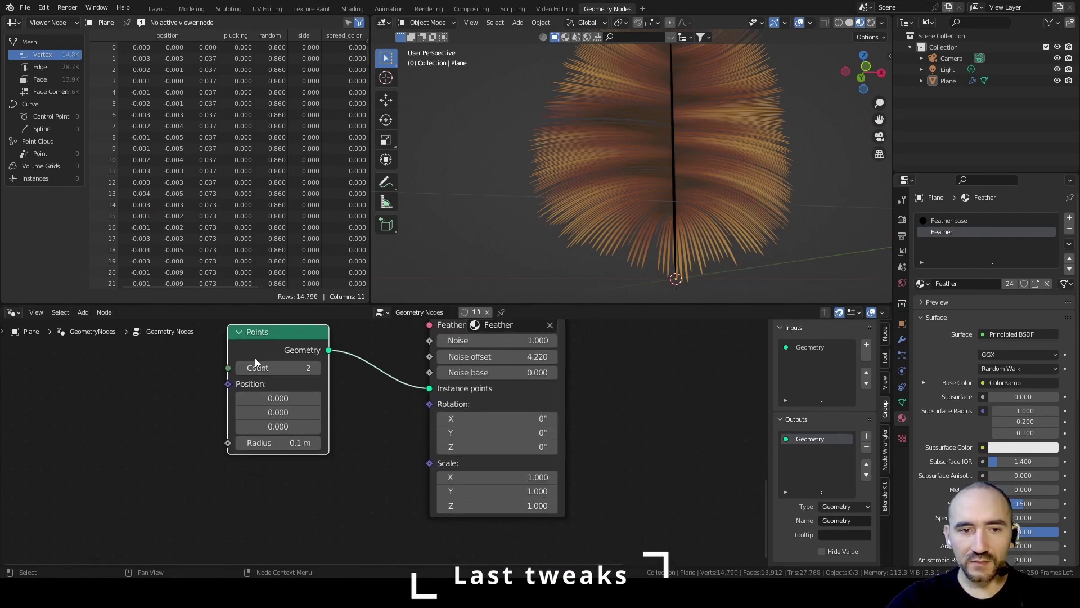
{"action": "key", "text": "shift+a"}
{"action": "type", "text": "index"}
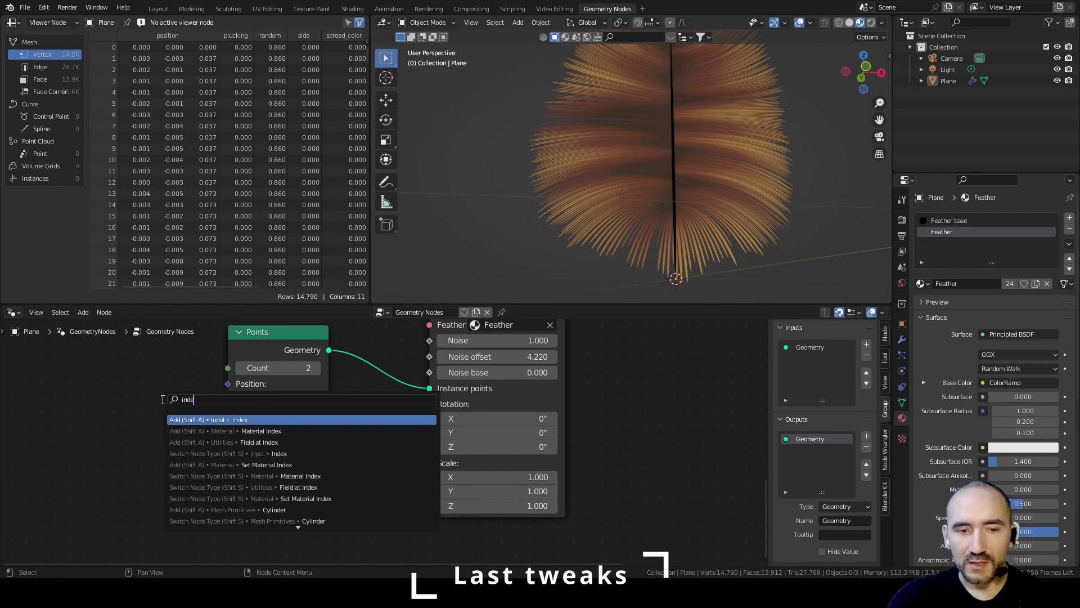
{"action": "key", "text": "Return"}
{"action": "left_click", "coordinate": [91, 362]}
{"action": "left_click_drag", "start_coordinate": [184, 394], "coordinate": [228, 384]}
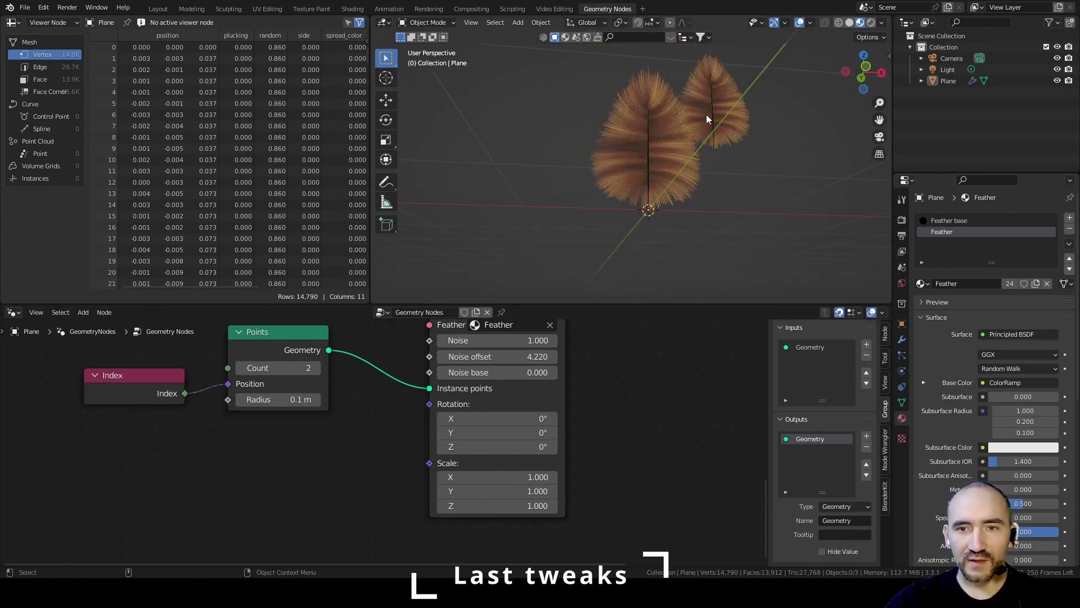
Step: In the Shading workspace, preview the side Attribute and the Greater Than outputs on the feathers
{"action": "key", "text": "KP_1"}
{"action": "scroll", "coordinate": [630, 225], "scroll_direction": "up", "scroll_amount": 2}
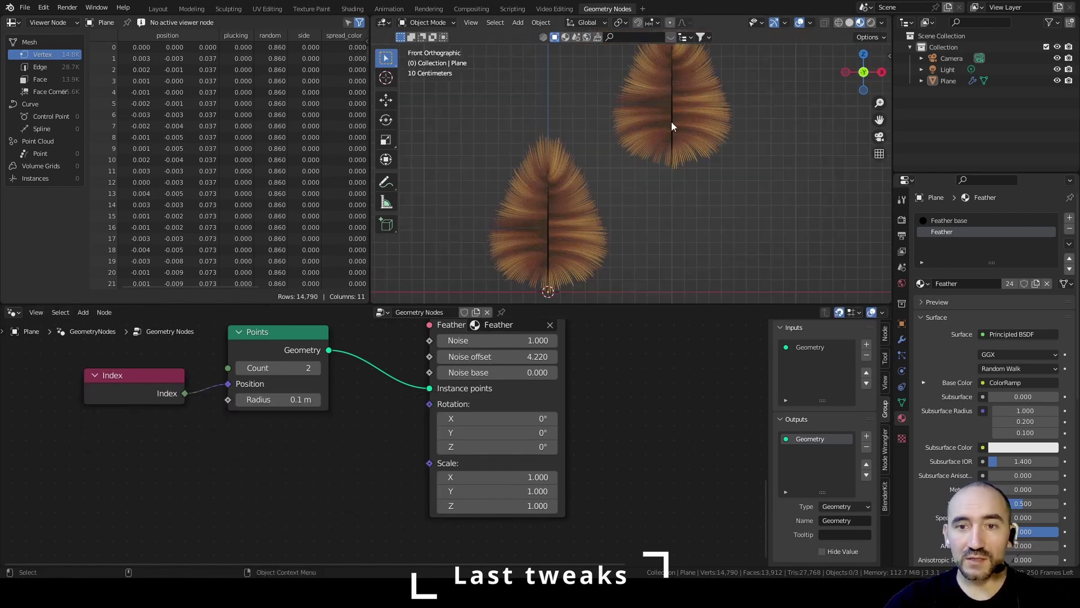
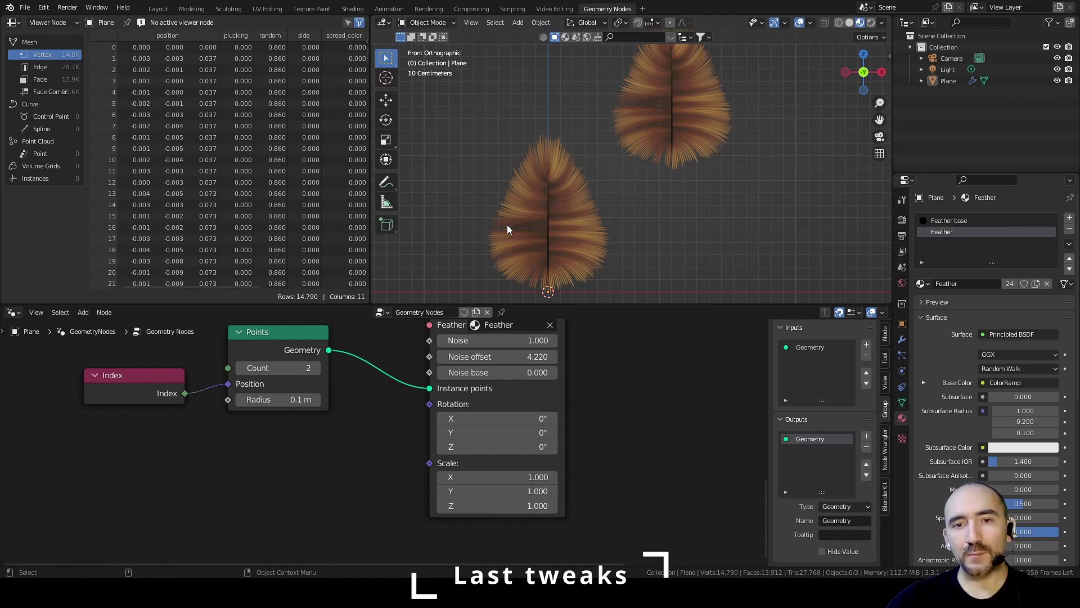
{"action": "left_click", "coordinate": [351, 9]}
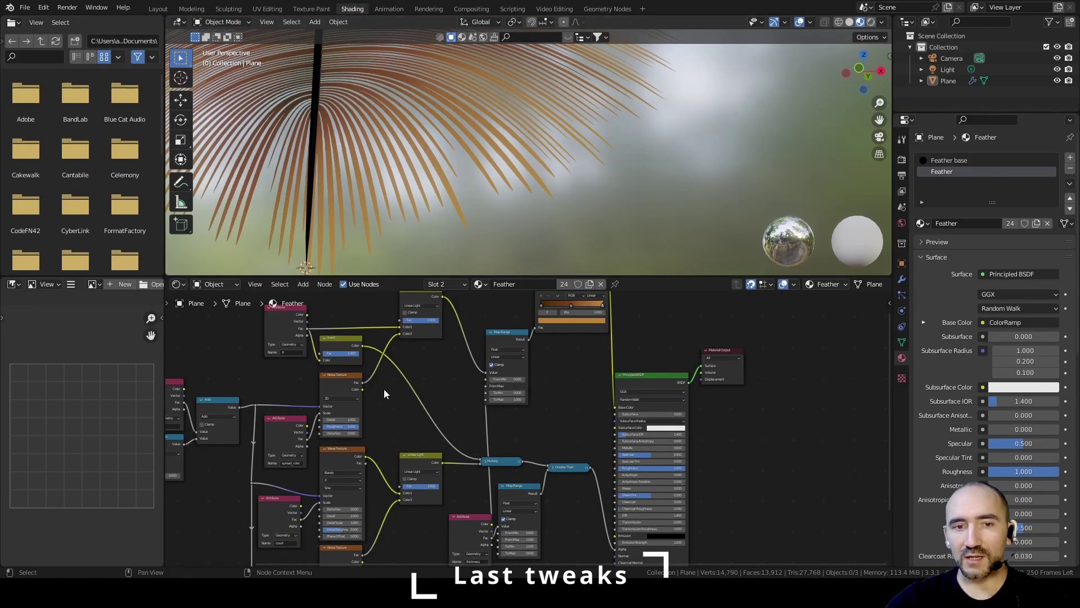
{"action": "scroll", "coordinate": [386, 390], "scroll_direction": "up", "scroll_amount": 3}
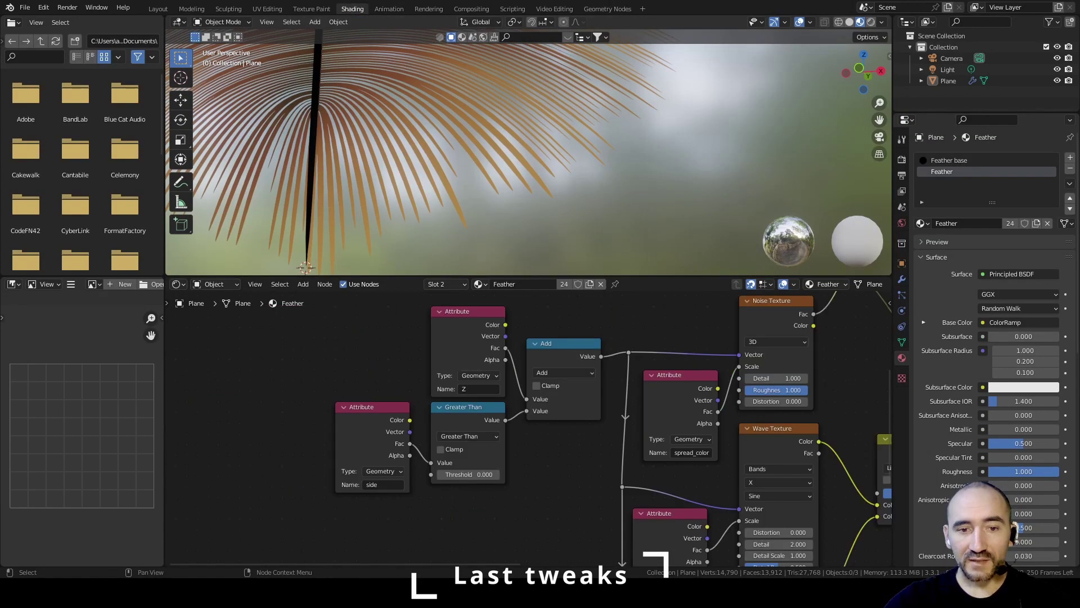
{"action": "left_click", "coordinate": [367, 424], "text": "ctrl+shift"}
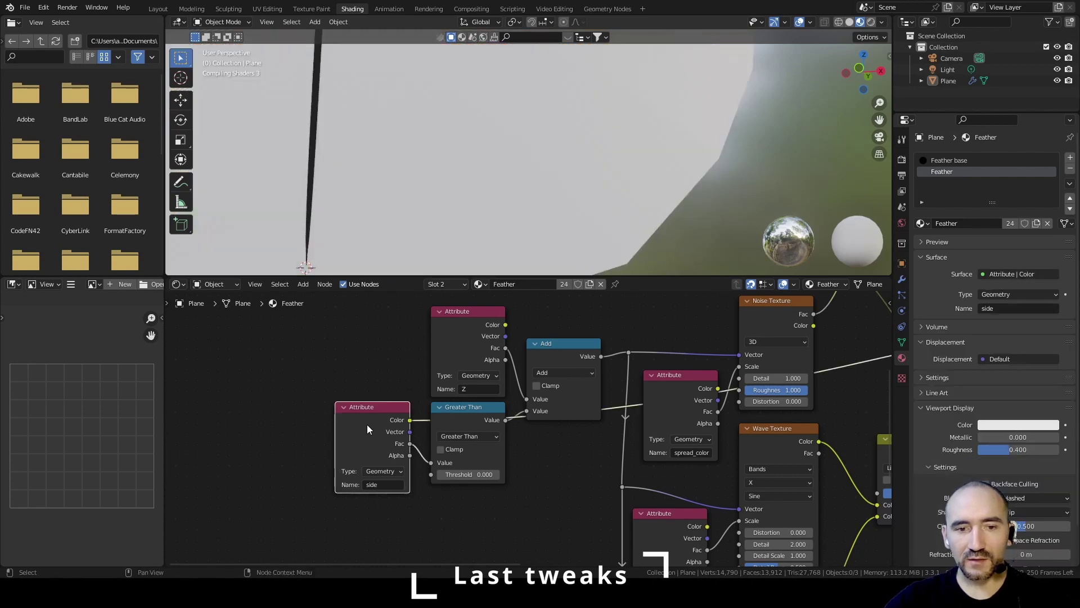
{"action": "middle_click_drag", "start_coordinate": [343, 161], "coordinate": [432, 141]}
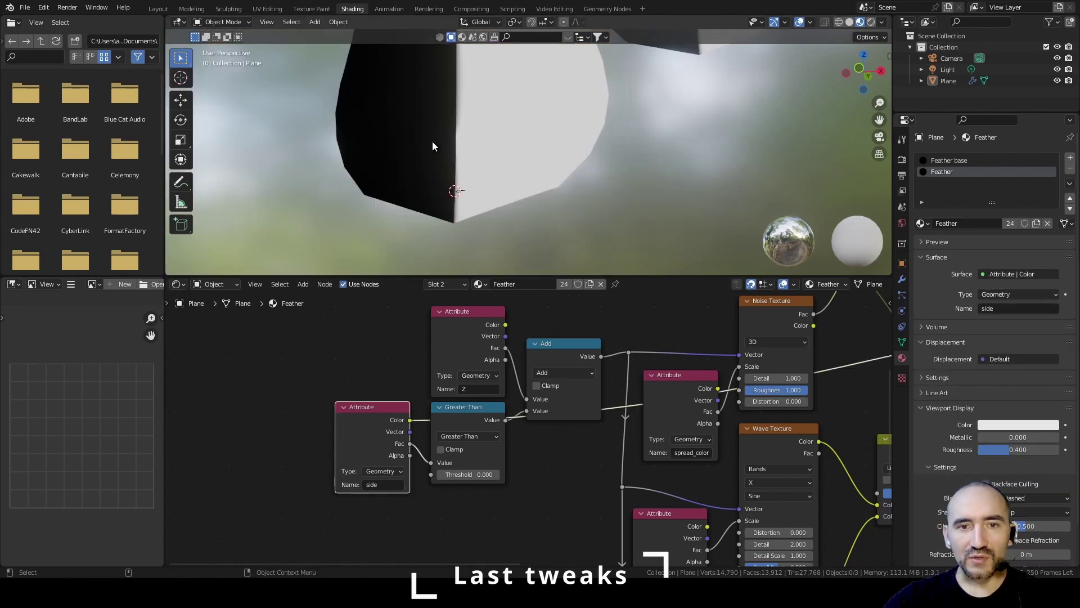
{"action": "left_click", "coordinate": [471, 414], "text": "ctrl+shift"}
{"action": "middle_click_drag", "start_coordinate": [474, 138], "coordinate": [448, 163]}
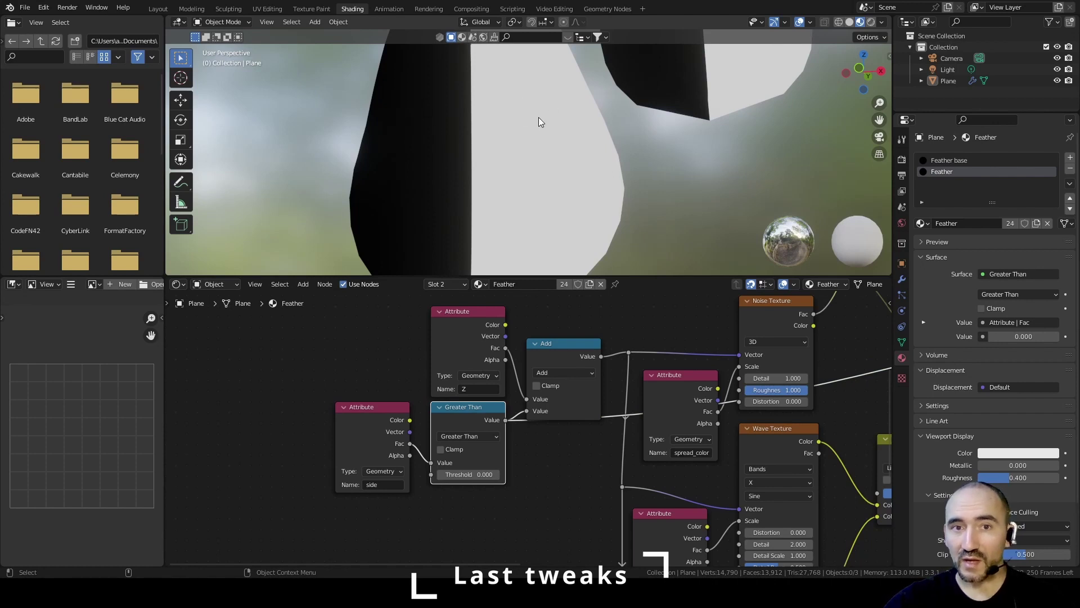
Step: Shift the side Attribute and Greater Than nodes away from the Z Add node and attach a new Add node to the Greater Than output
{"action": "key", "text": "g"}
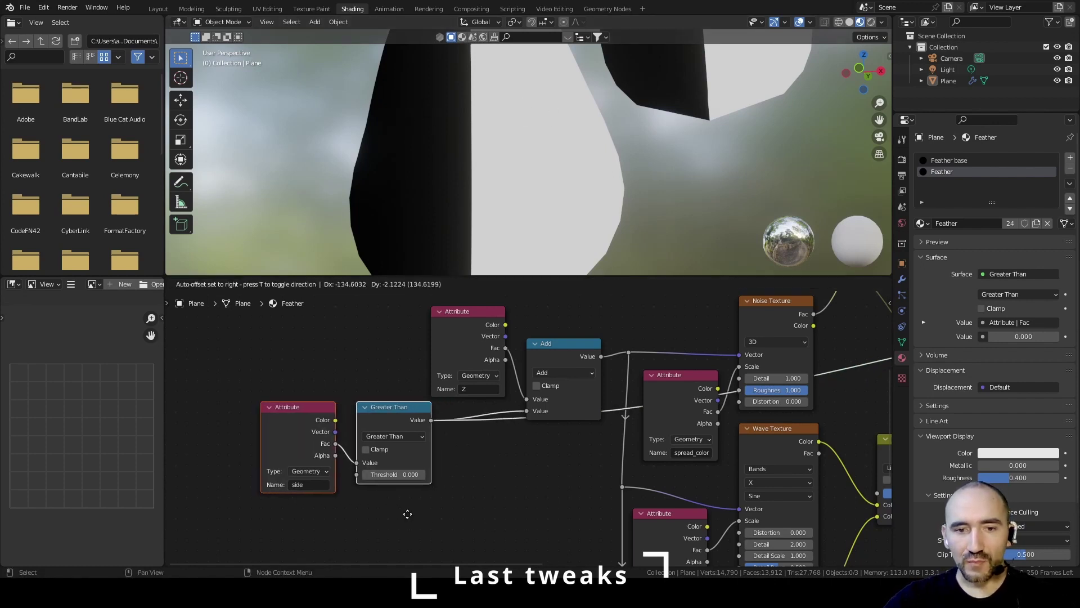
{"action": "left_click", "coordinate": [369, 520]}
{"action": "left_click", "coordinate": [405, 490]}
{"action": "left_click_drag", "start_coordinate": [389, 431], "coordinate": [436, 466]}
{"action": "type", "text": "a"}
{"action": "key", "text": "Return"}
{"action": "left_click", "coordinate": [427, 420]}
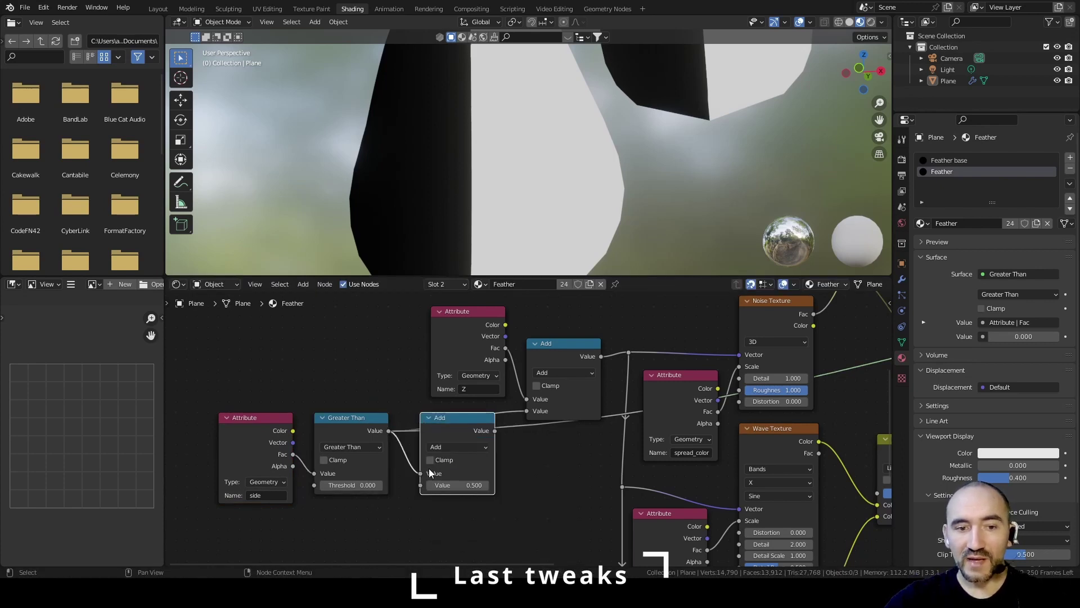
Step: Duplicate the side Attribute node below the original and set the copy's attribute name to random
{"action": "middle_click_drag", "start_coordinate": [310, 441], "coordinate": [357, 387]}
{"action": "left_click", "coordinate": [293, 392]}
{"action": "key", "text": "shift+d"}
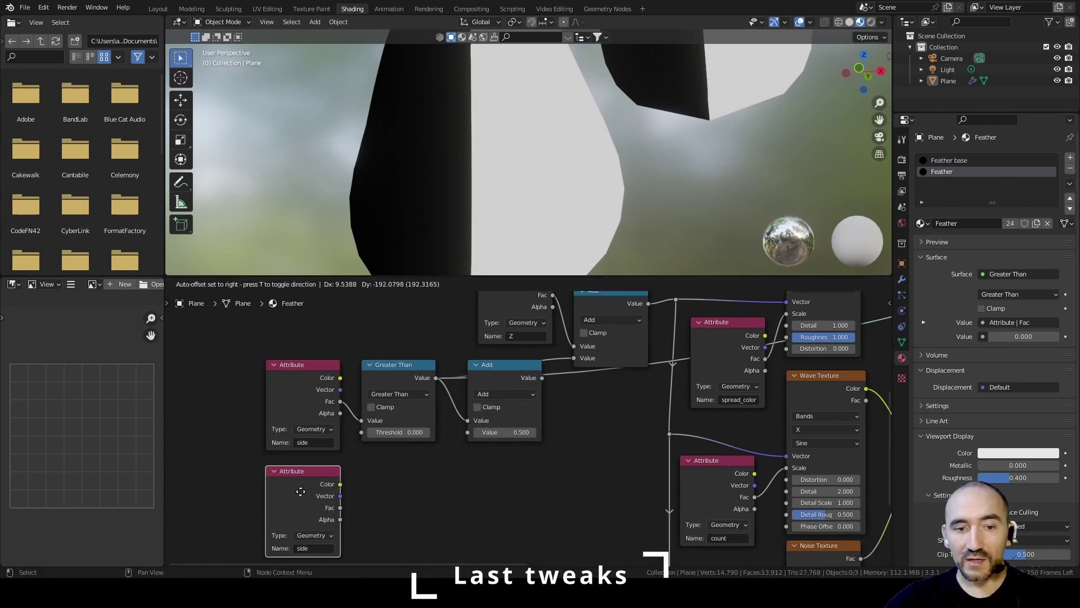
{"action": "left_click", "coordinate": [296, 489]}
{"action": "left_click", "coordinate": [313, 538]}
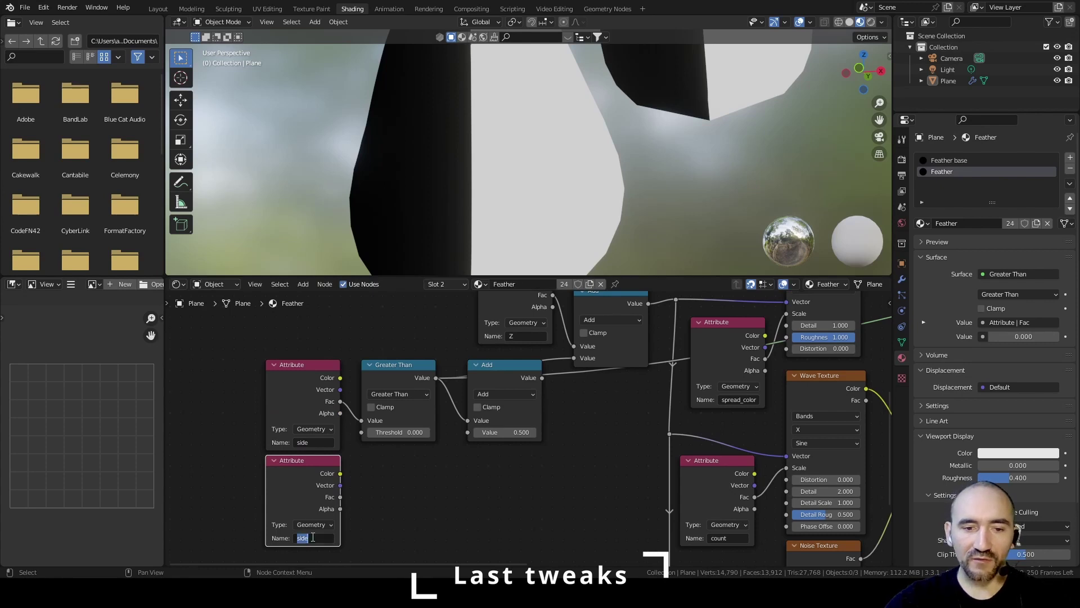
{"action": "type", "text": "random"}
{"action": "key", "text": "Return"}
Step: Add a Multiply node beside the random Attribute, fed by its Fac output, and set its value to 1000
{"action": "key", "text": "shift+a"}
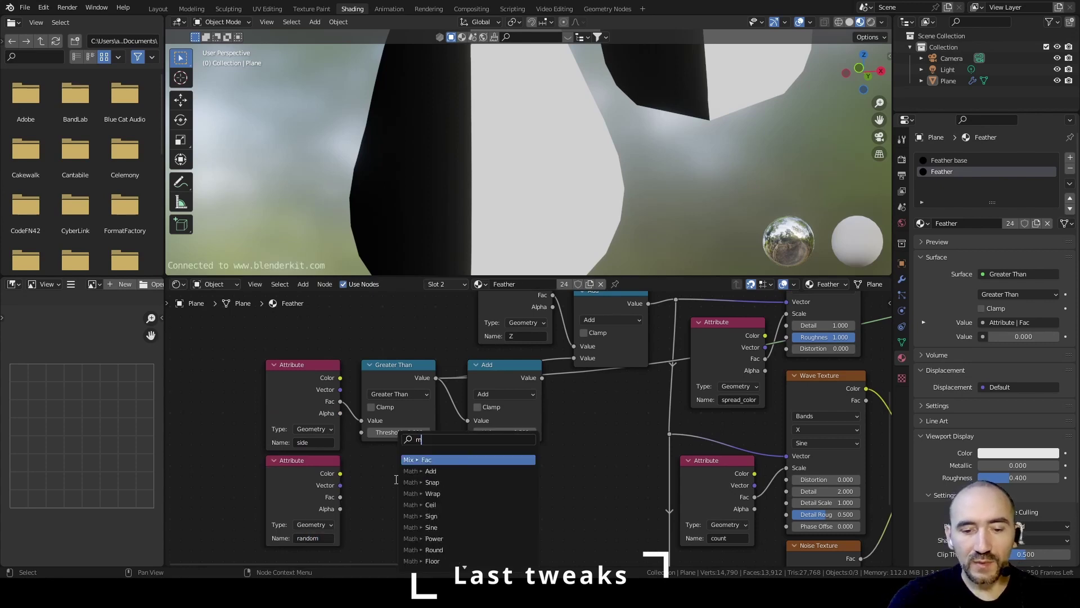
{"action": "type", "text": "mult"}
{"action": "key", "text": "Return"}
{"action": "left_click", "coordinate": [365, 462]}
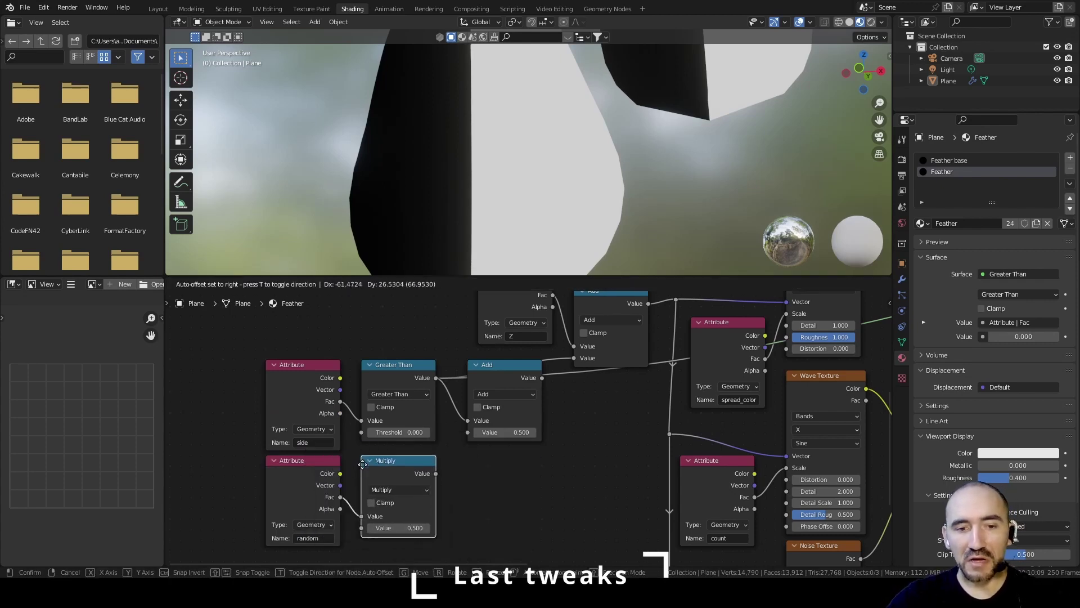
{"action": "left_click", "coordinate": [393, 526]}
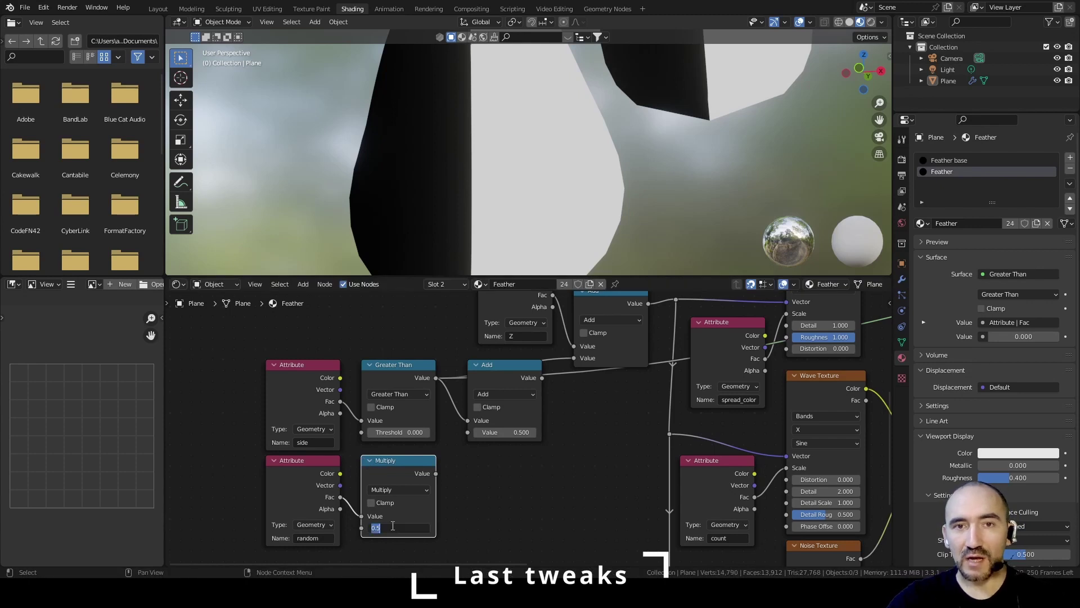
{"action": "type", "text": "10"}
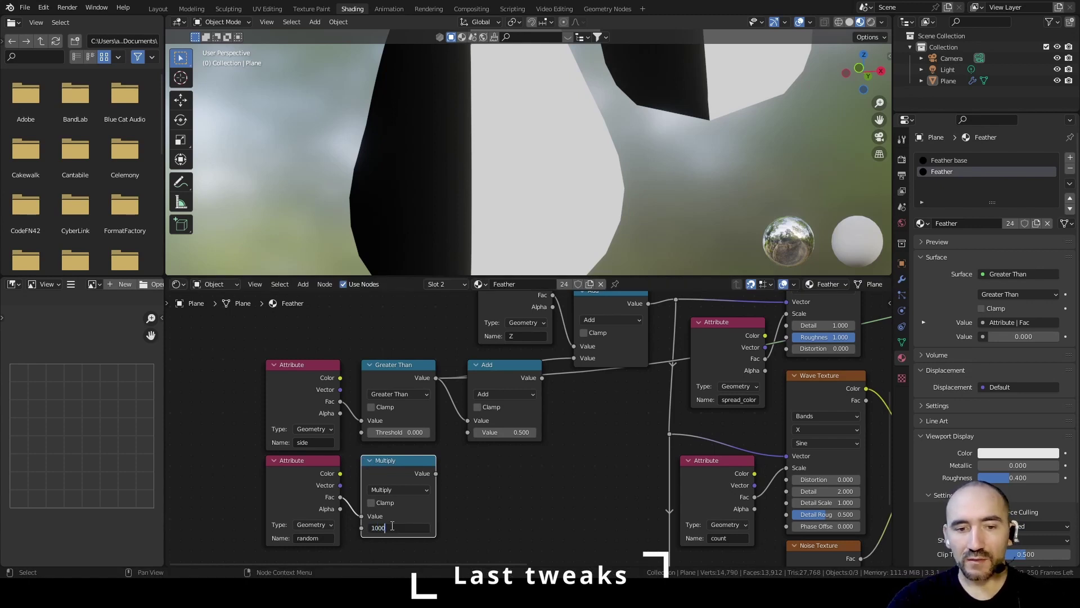
{"action": "type", "text": "00"}
{"action": "key", "text": "Return"}
Step: Connect the Multiply output to the new Add node's second value, and that Add's output to the Z Add node
{"action": "left_click_drag", "start_coordinate": [436, 473], "coordinate": [469, 433]}
{"action": "left_click_drag", "start_coordinate": [542, 377], "coordinate": [574, 358]}
{"action": "middle_click_drag", "start_coordinate": [601, 316], "coordinate": [548, 370]}
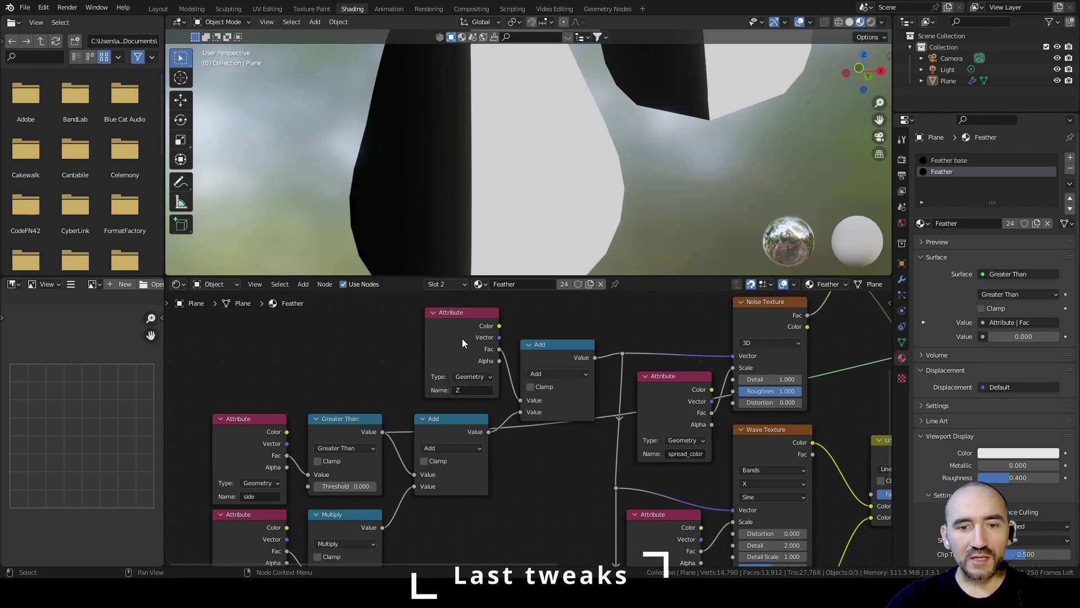
Step: Collapse both Add nodes and move the one joined to the Z attribute slightly lower
{"action": "left_click", "coordinate": [557, 352]}
{"action": "key", "text": "h"}
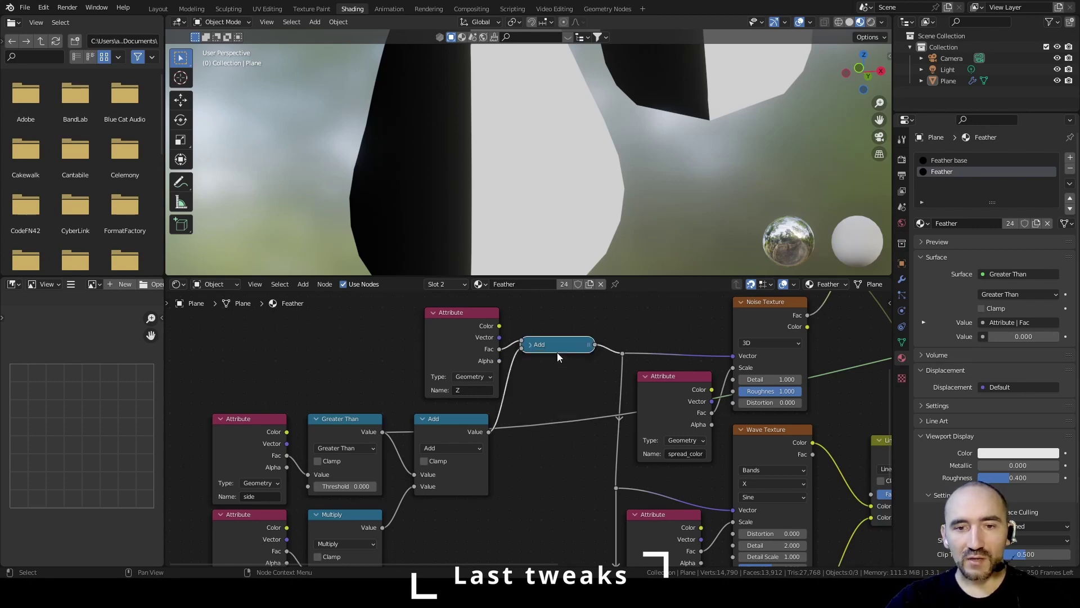
{"action": "left_click_drag", "start_coordinate": [557, 352], "coordinate": [564, 383]}
{"action": "left_click", "coordinate": [450, 421]}
{"action": "key", "text": "h"}
Step: Frame the side and random attribute nodes with their math nodes and label the frame "Feather separation"
{"action": "scroll", "coordinate": [450, 424], "scroll_direction": "down", "scroll_amount": 2}
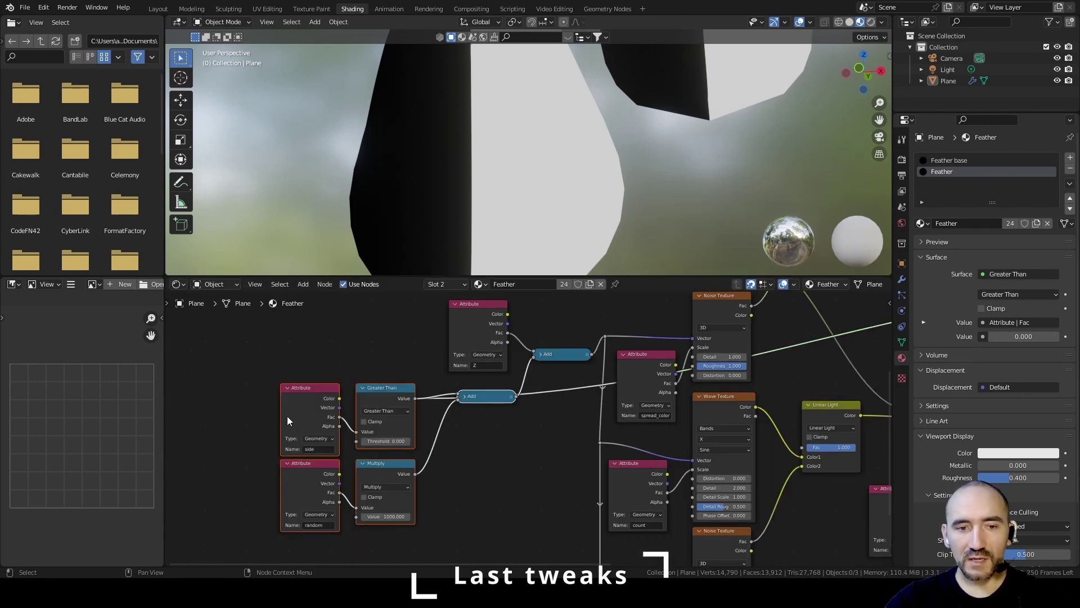
{"action": "left_click_drag", "start_coordinate": [261, 387], "coordinate": [467, 515]}
{"action": "key", "text": "ctrl"}
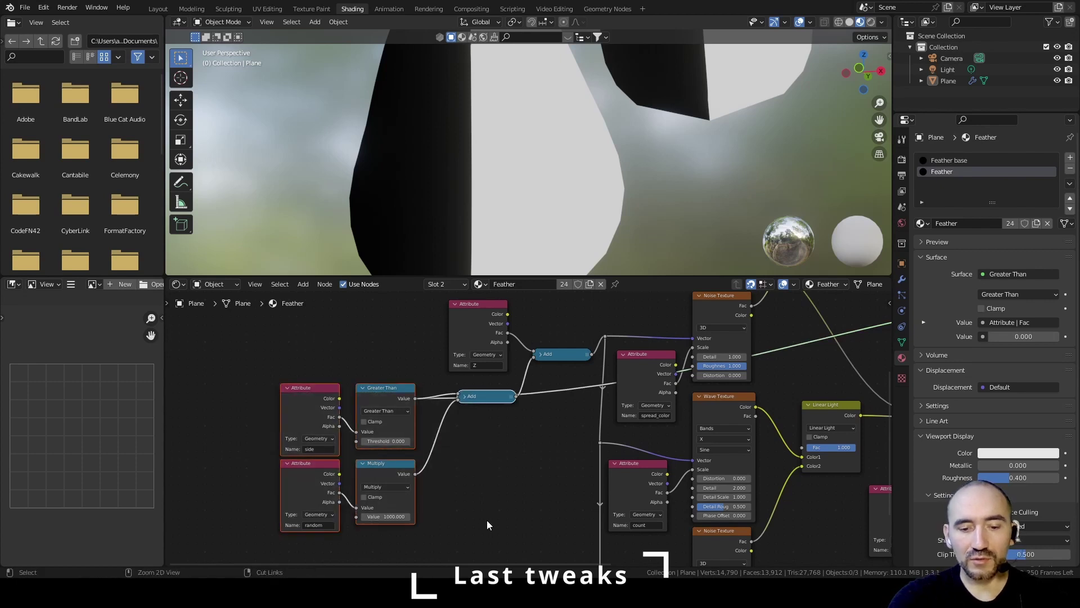
{"action": "key", "text": "ctrl+j"}
{"action": "key", "text": "F2"}
{"action": "type", "text": "Feather"}
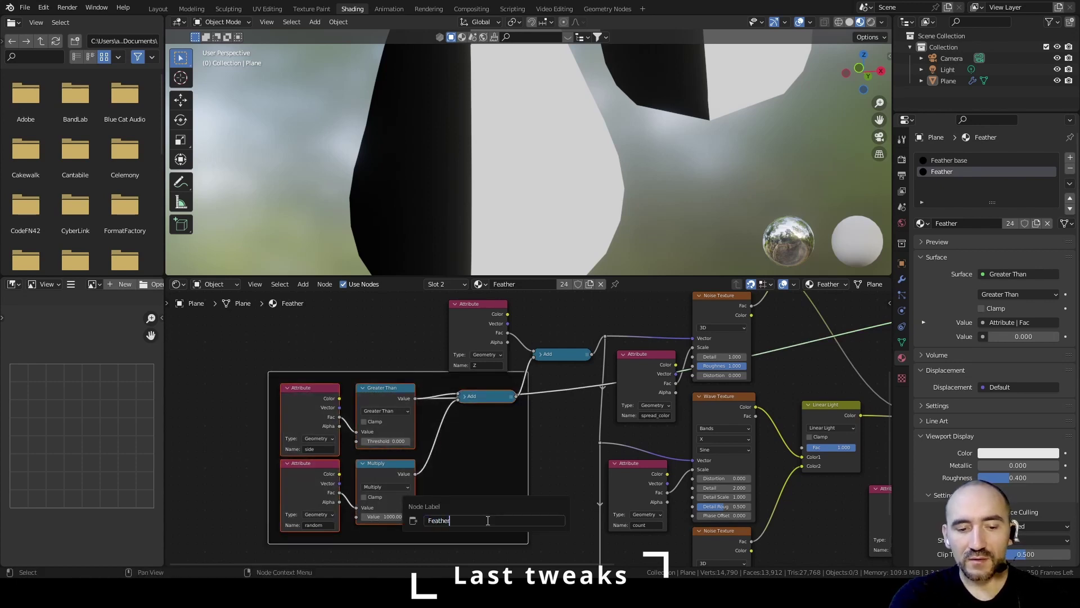
{"action": "type", "text": " separation"}
{"action": "key", "text": "Return"}
Step: Reconnect the Principled BSDF to the material's surface output and move the thickness Attribute node away from its Map Range
{"action": "scroll", "coordinate": [488, 520], "scroll_direction": "down", "scroll_amount": 2}
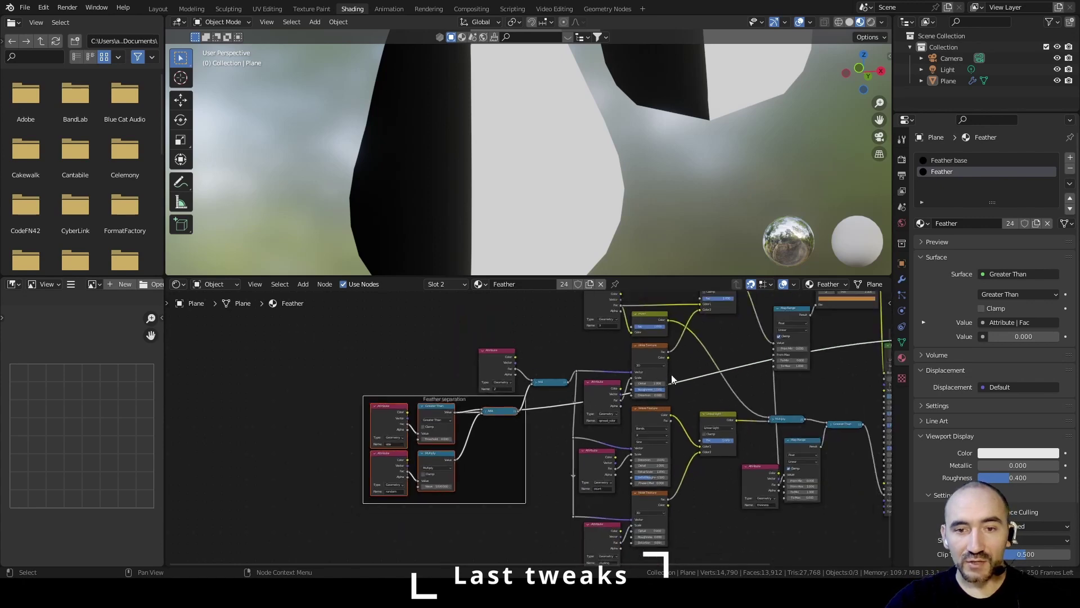
{"action": "middle_click_drag", "start_coordinate": [788, 428], "coordinate": [440, 382]}
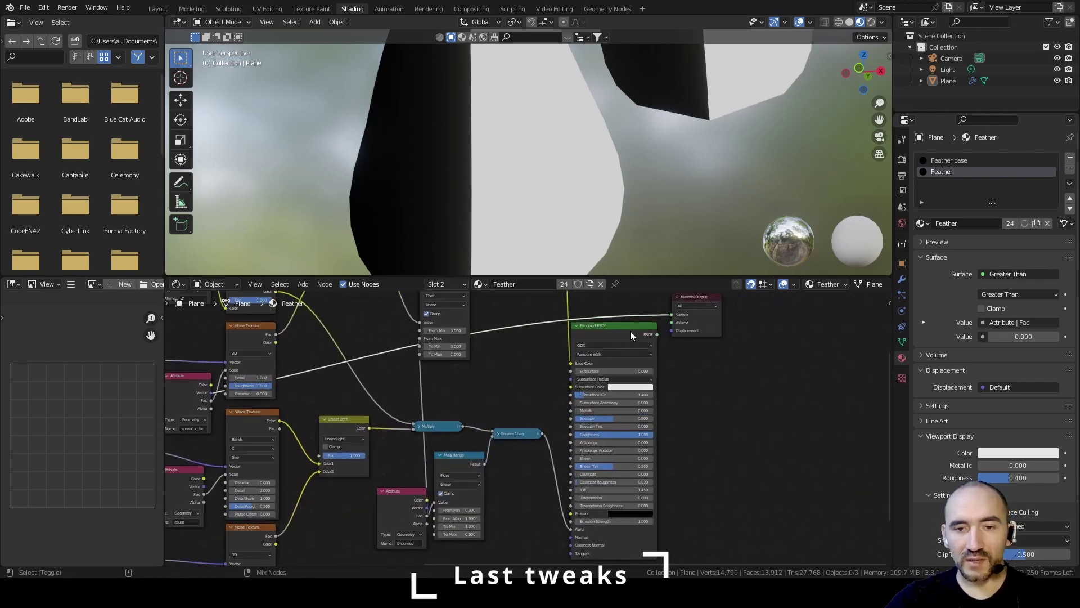
{"action": "left_click", "coordinate": [620, 330], "text": "ctrl+shift"}
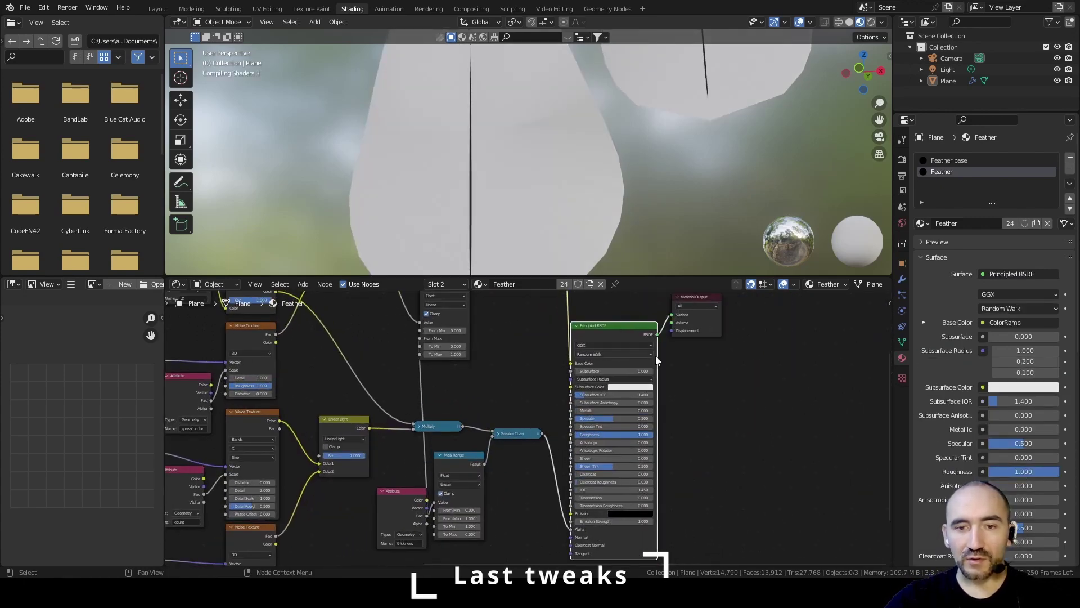
{"action": "left_click_drag", "start_coordinate": [401, 491], "coordinate": [350, 491]}
{"action": "key", "text": "KP_1"}
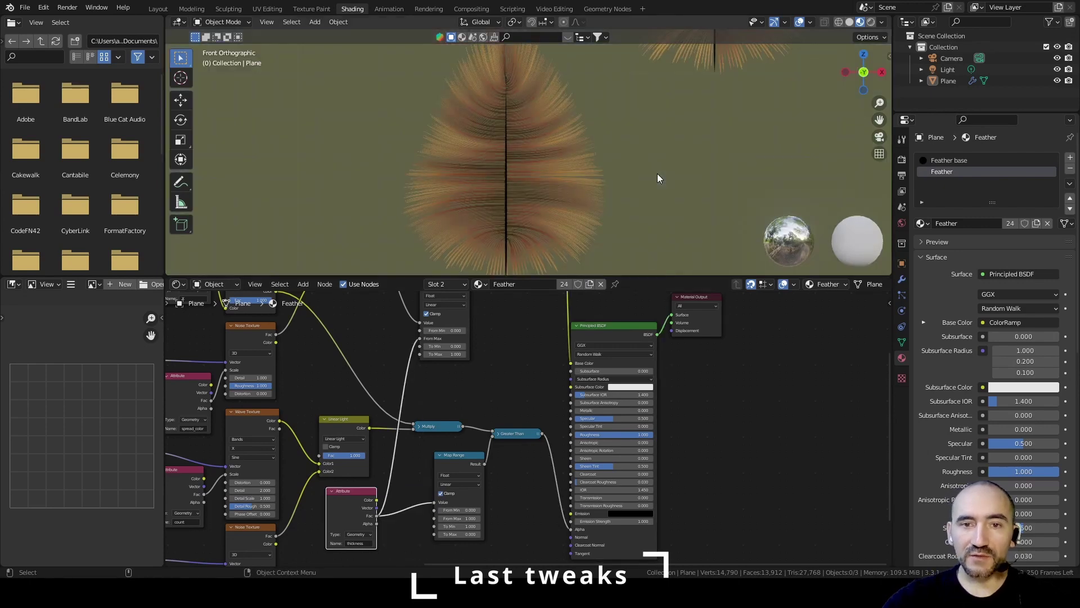
Step: Return to the Geometry Nodes workspace, add an Ico Sphere node, and connect its Mesh output to the feather group's Instance points
{"action": "left_click", "coordinate": [607, 9]}
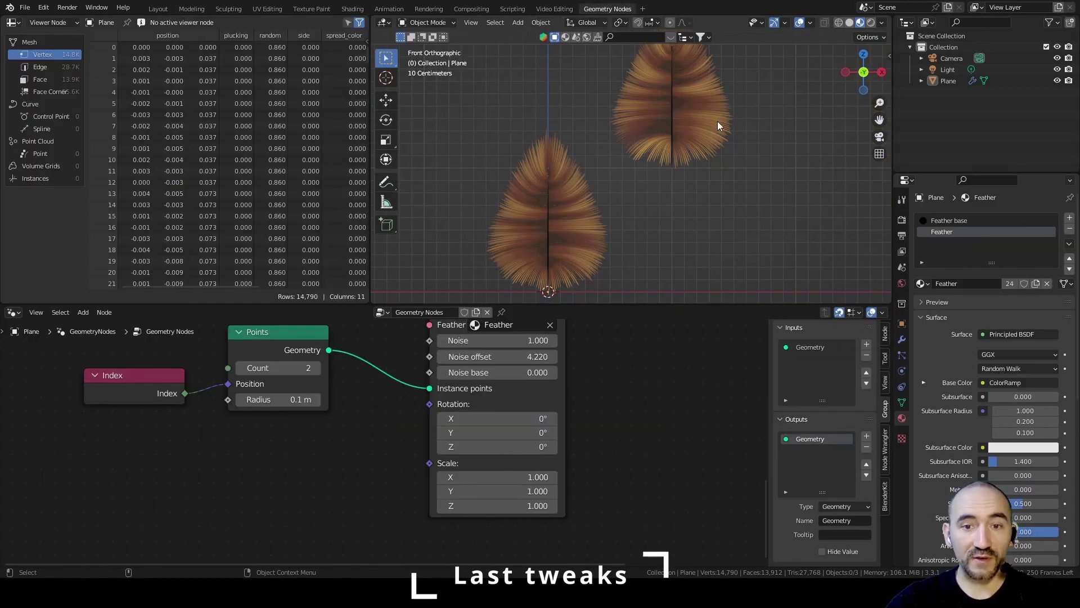
{"action": "left_click", "coordinate": [278, 338], "text": "ctrl+shift"}
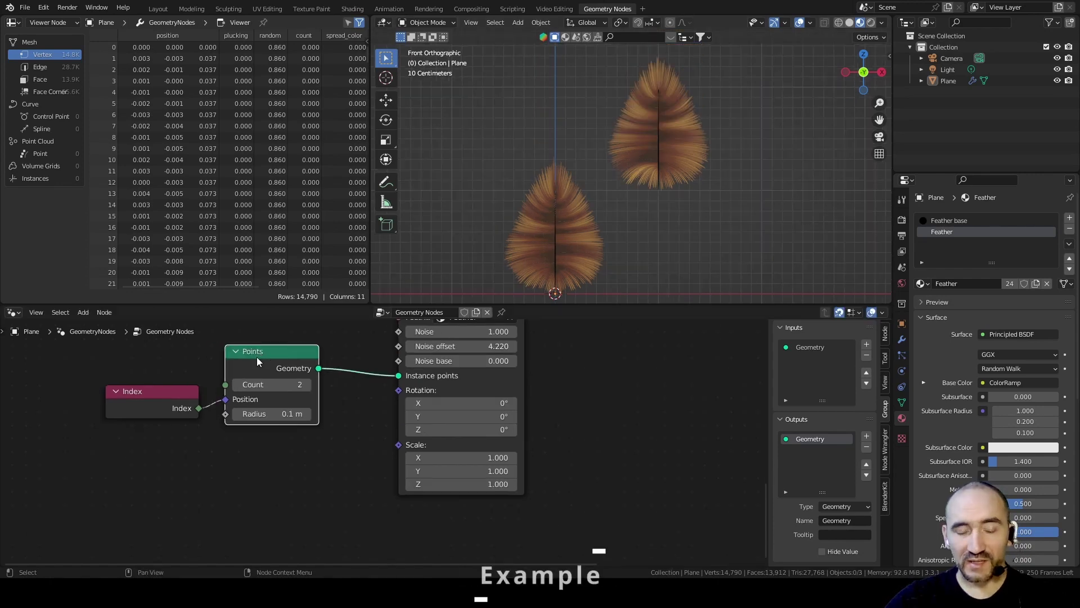
{"action": "left_click", "coordinate": [264, 477]}
{"action": "key", "text": "F3"}
{"action": "type", "text": "ico"}
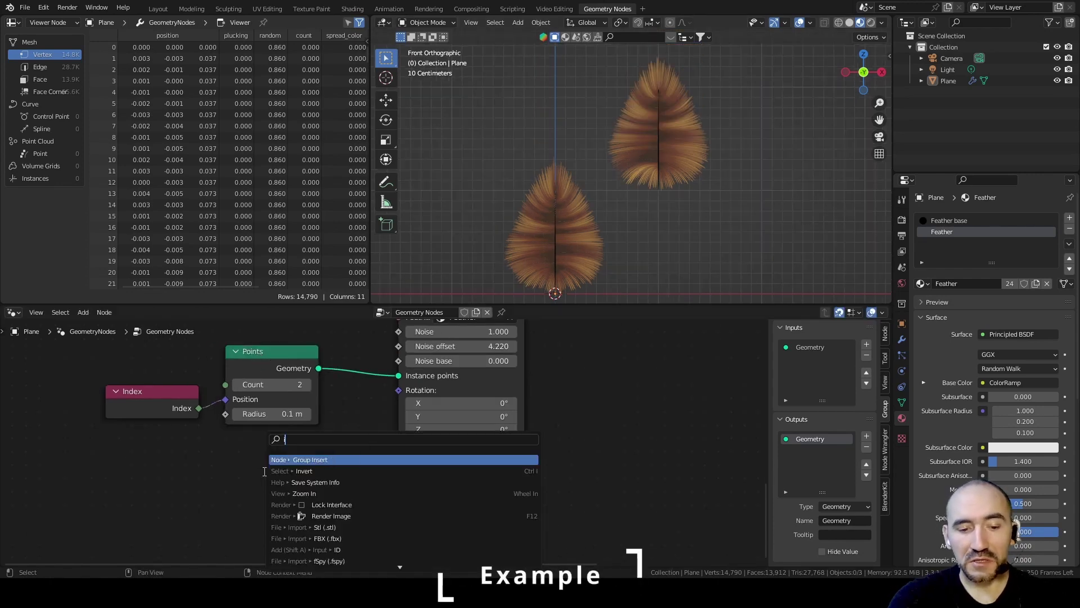
{"action": "key", "text": "Return"}
{"action": "left_click", "coordinate": [238, 445]}
{"action": "left_click_drag", "start_coordinate": [332, 461], "coordinate": [404, 376]}
Step: Delete the Points and Index nodes and move the Ico Sphere node into the freed space
{"action": "left_click", "coordinate": [258, 366]}
{"action": "key", "text": "Delete"}
{"action": "left_click", "coordinate": [159, 413]}
{"action": "key", "text": "Delete"}
{"action": "left_click_drag", "start_coordinate": [274, 444], "coordinate": [261, 351]}
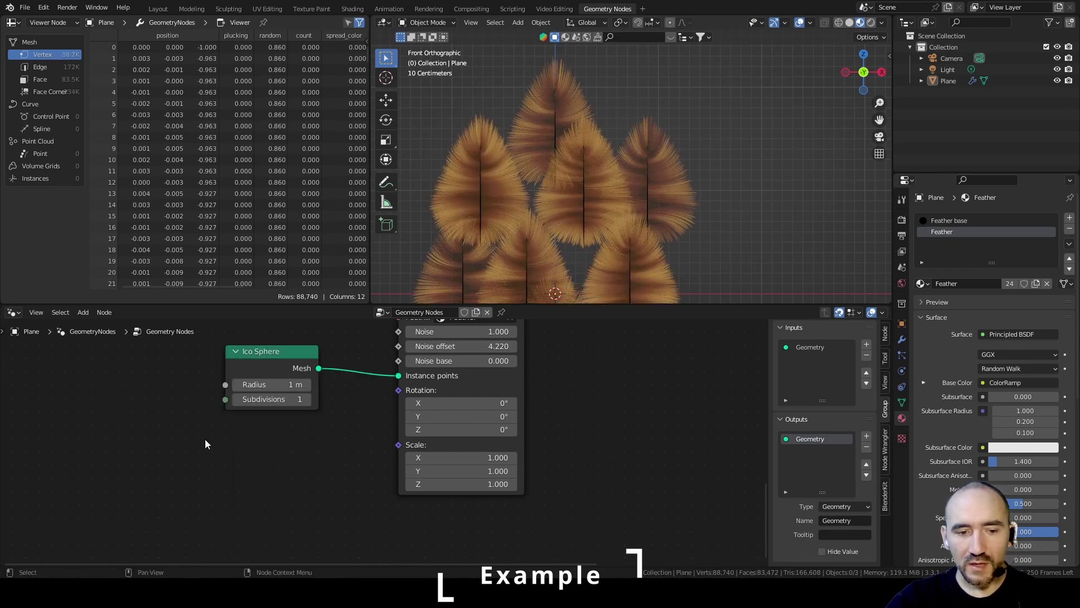
Step: Add a Normal node feeding a new Align Euler to Vector node and set the alignment axis to Z
{"action": "key", "text": "F3"}
{"action": "type", "text": "normal"}
{"action": "key", "text": "Return"}
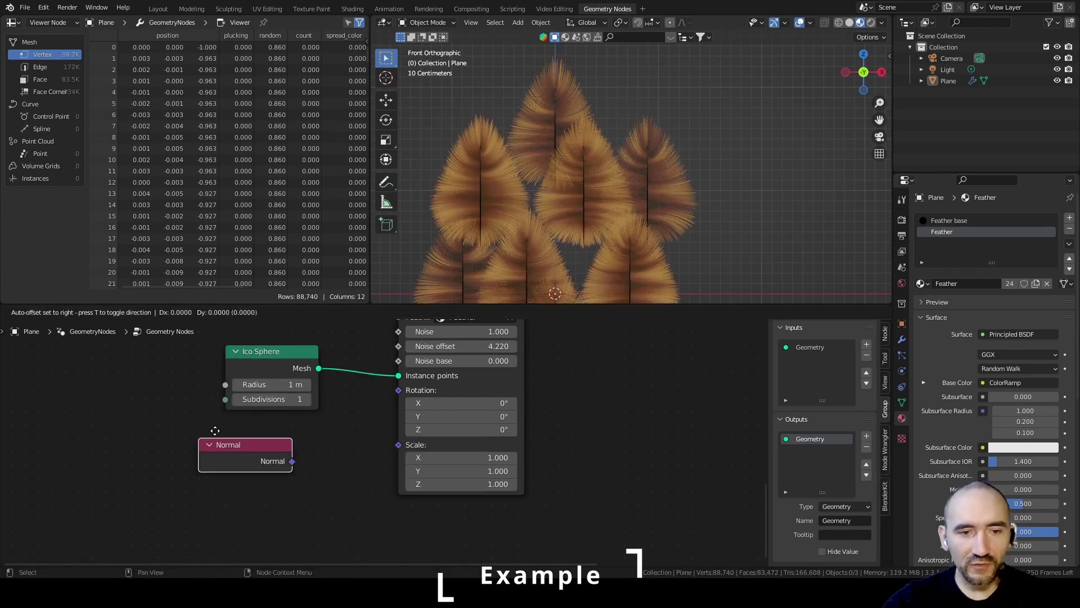
{"action": "left_click", "coordinate": [59, 420]}
{"action": "left_click_drag", "start_coordinate": [158, 448], "coordinate": [222, 456]}
{"action": "left_click", "coordinate": [236, 467]}
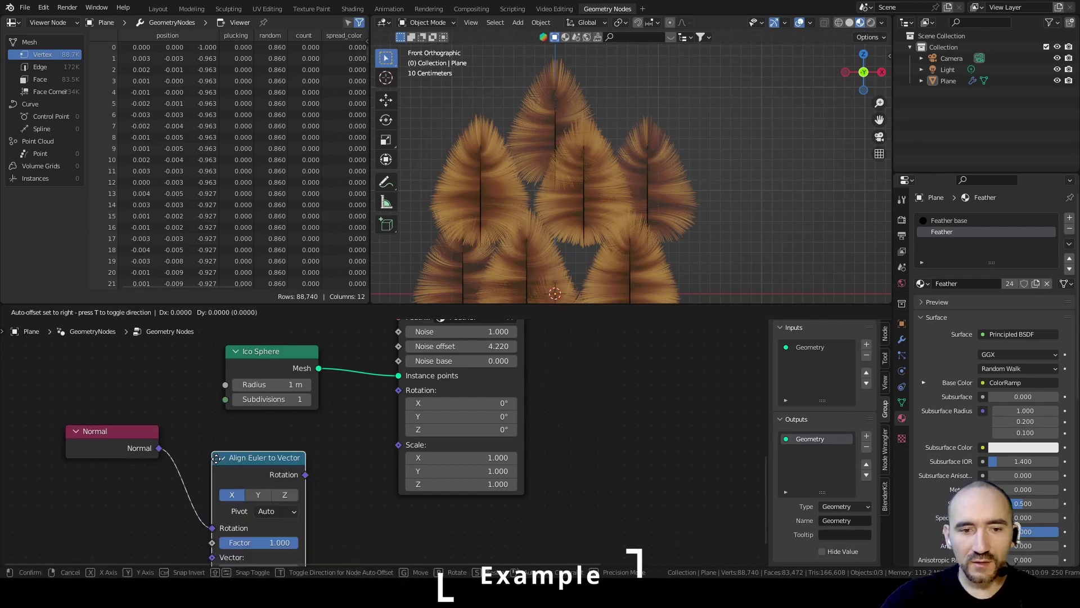
{"action": "left_click", "coordinate": [219, 428]}
{"action": "left_click", "coordinate": [285, 455]}
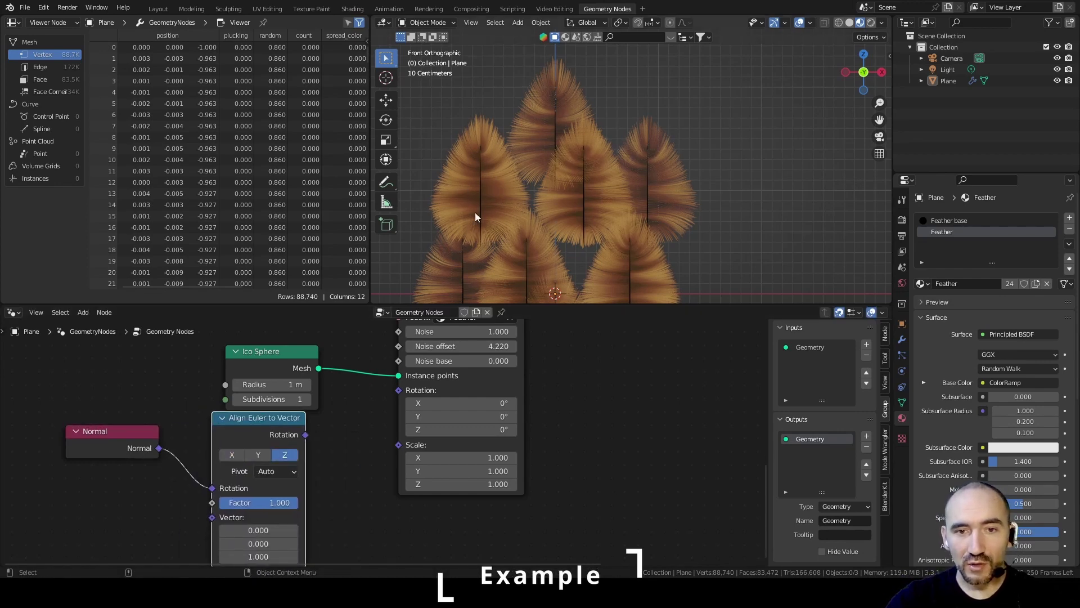
Step: Move the Normal link to the Align Euler to Vector node's Vector input and connect its Rotation output to the feather group's Rotation
{"action": "middle_click_drag", "start_coordinate": [539, 241], "coordinate": [563, 270]}
{"action": "middle_click_drag", "start_coordinate": [225, 506], "coordinate": [252, 462]}
{"action": "left_click_drag", "start_coordinate": [239, 443], "coordinate": [239, 474]}
{"action": "middle_click_drag", "start_coordinate": [330, 444], "coordinate": [310, 472]}
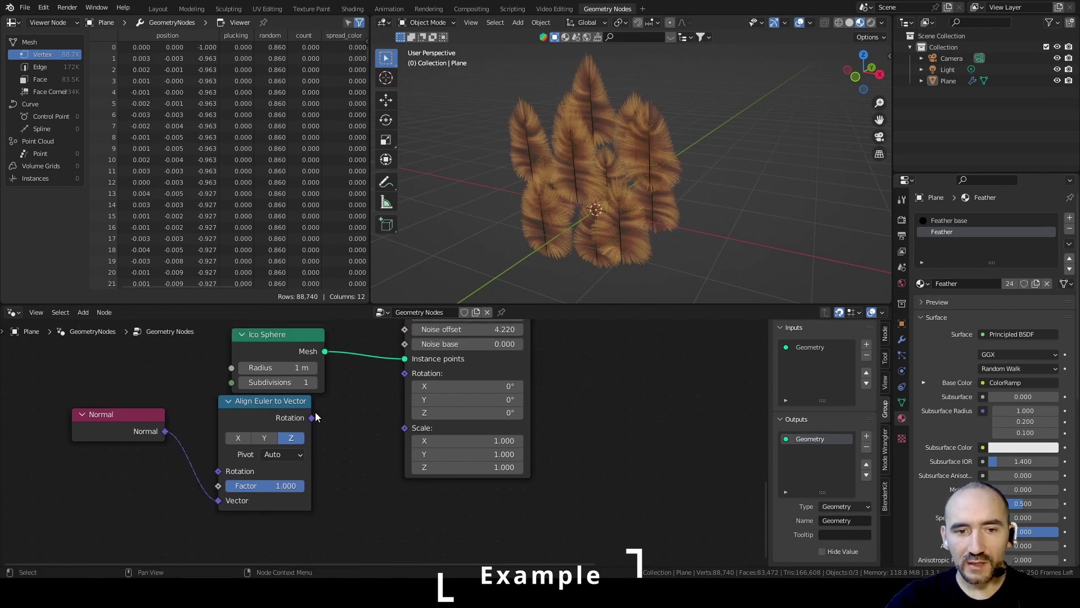
{"action": "left_click_drag", "start_coordinate": [313, 416], "coordinate": [405, 373]}
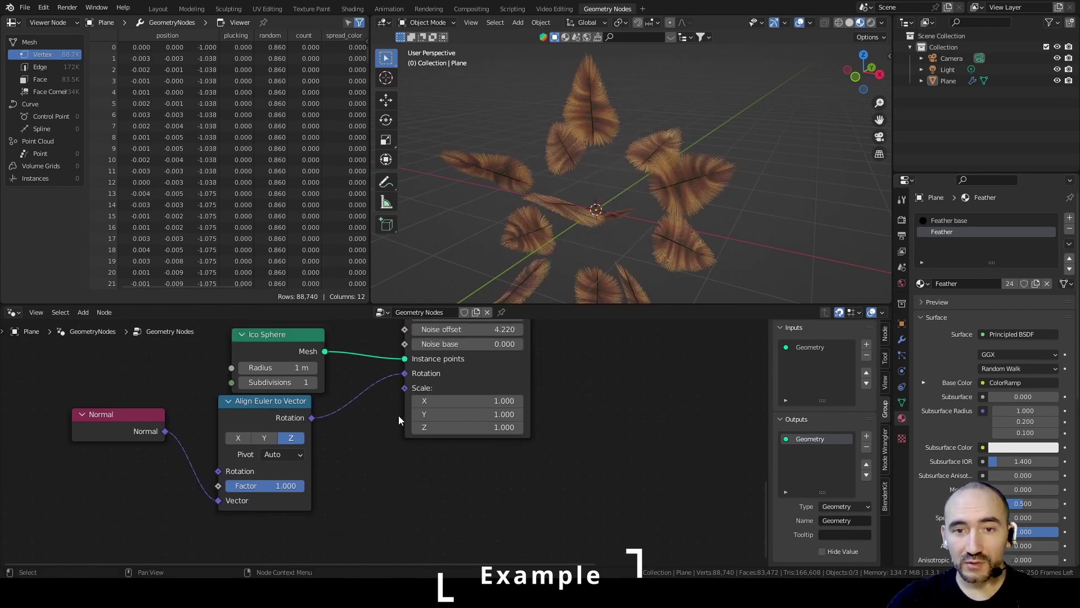
Step: Set the Ico Sphere's Subdivisions to 2 and its Radius to 0.3 m
{"action": "left_click", "coordinate": [313, 382]}
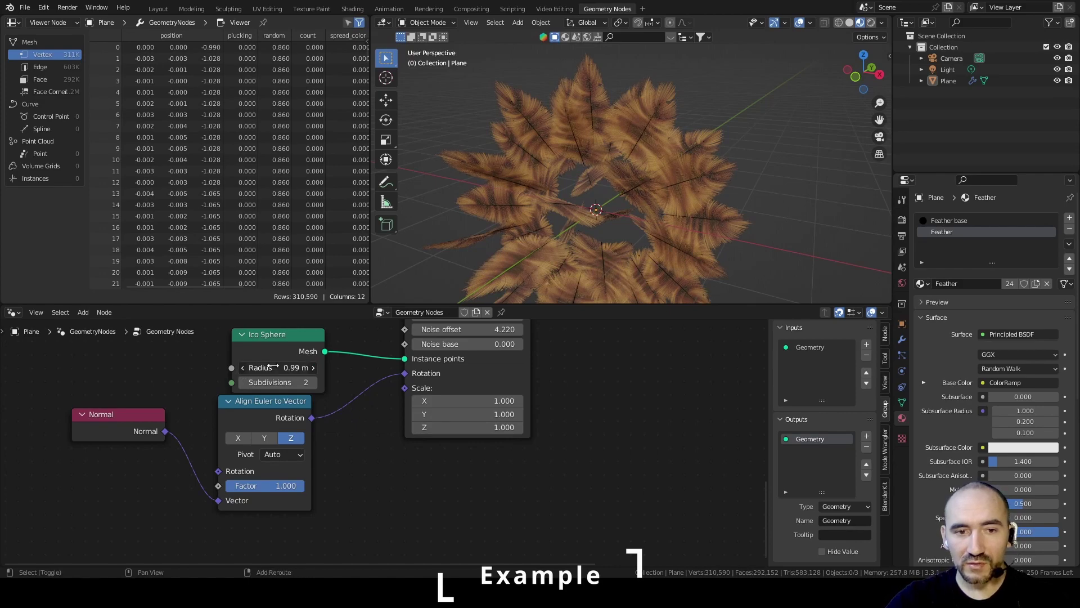
{"action": "left_click", "coordinate": [273, 366]}
{"action": "type", "text": "0.3"}
{"action": "key", "text": "Return"}
Step: Set the feather group's Noise base to 1 and inspect the bent feathers around the sphere
{"action": "middle_click_drag", "start_coordinate": [643, 202], "coordinate": [620, 136]}
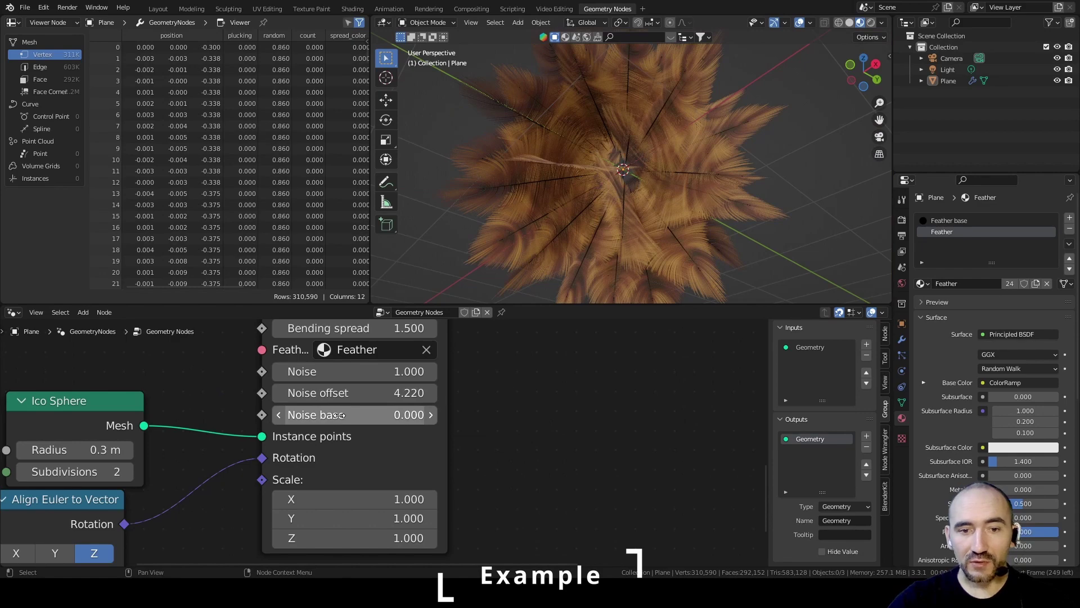
{"action": "left_click", "coordinate": [339, 415]}
{"action": "type", "text": "1"}
{"action": "key", "text": "Return"}
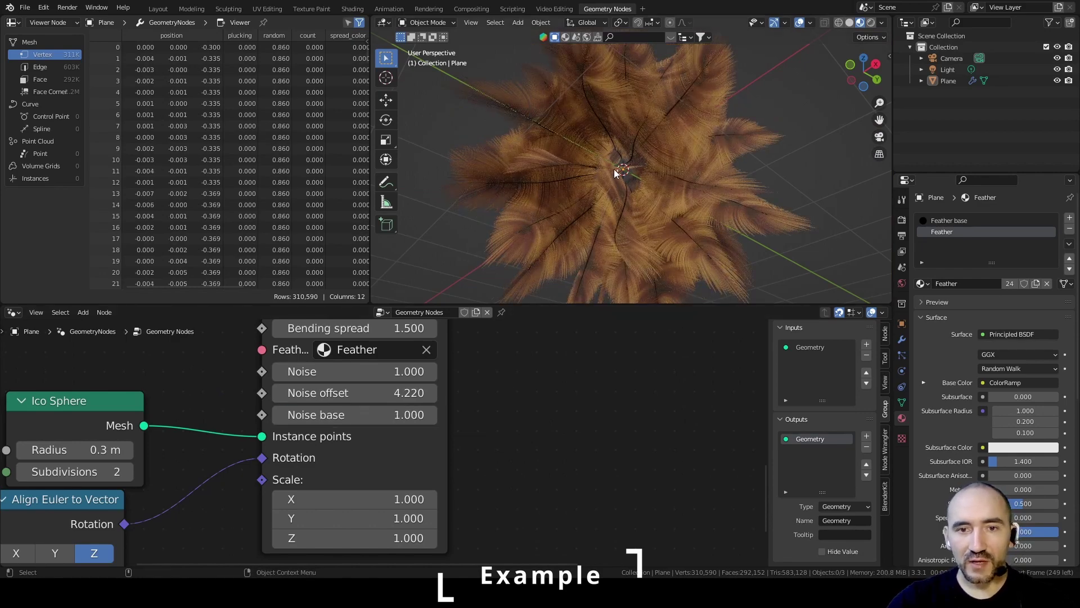
{"action": "middle_click_drag", "start_coordinate": [618, 117], "coordinate": [782, 181]}
{"action": "scroll", "coordinate": [782, 181], "scroll_direction": "down", "scroll_amount": 3}
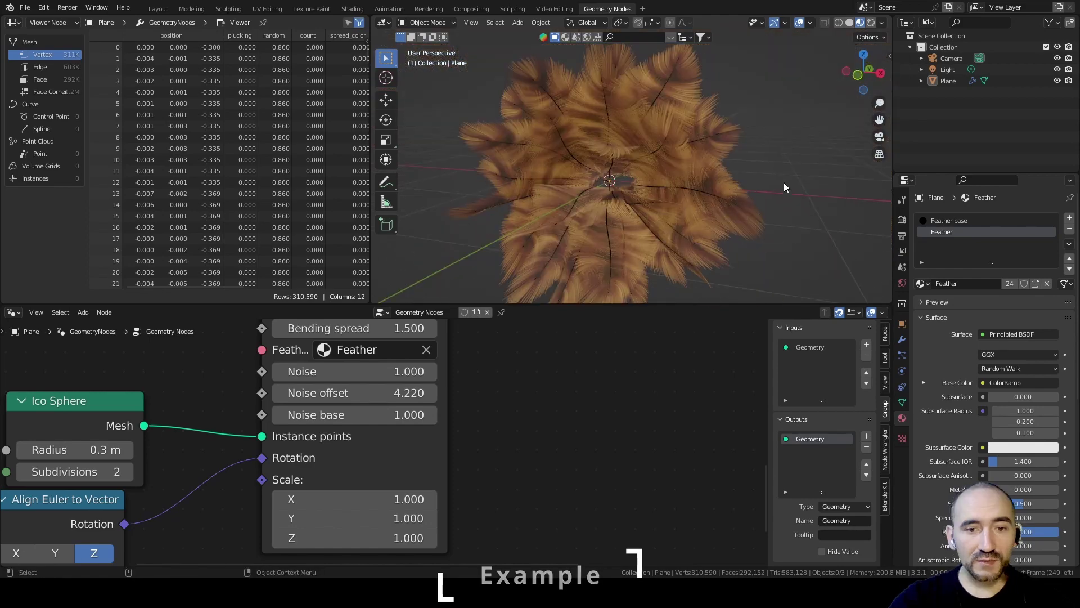